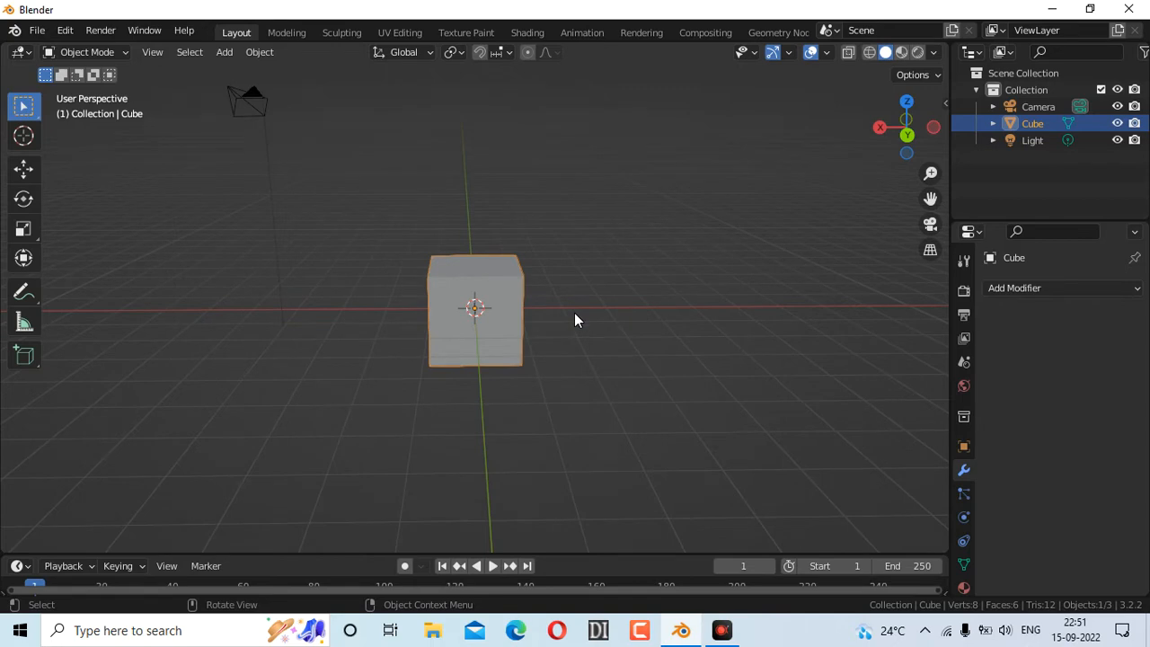
Zoom the viewport and orbit with the gizmo to face the default cube front-on
scroll(388, 295, "down", 4)
mouse_move(904, 134)
left_mouse_down()
mouse_move(872, 139)
mouse_move(962, 126)
mouse_move(858, 167)
mouse_move(660, 137)
mouse_move(400, 188)
mouse_move(228, 135)
mouse_move(146, 165)
mouse_move(310, 188)
mouse_move(886, 141)
left_mouse_up()
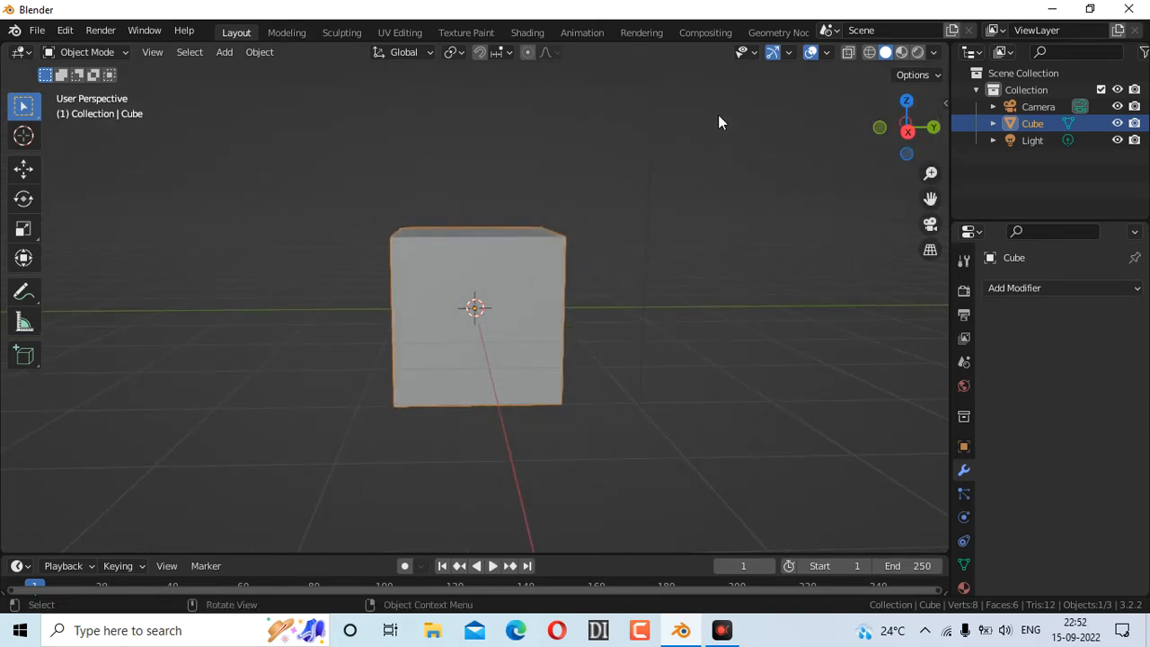
left_click(102, 50)
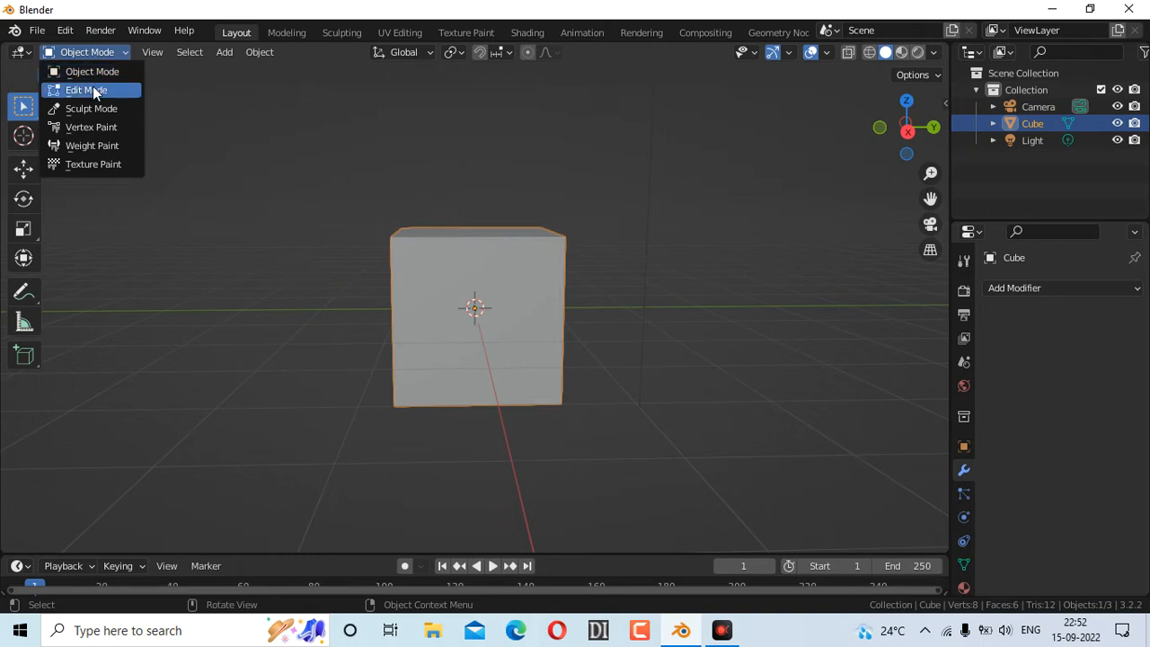
left_click(104, 93)
left_click(104, 52)
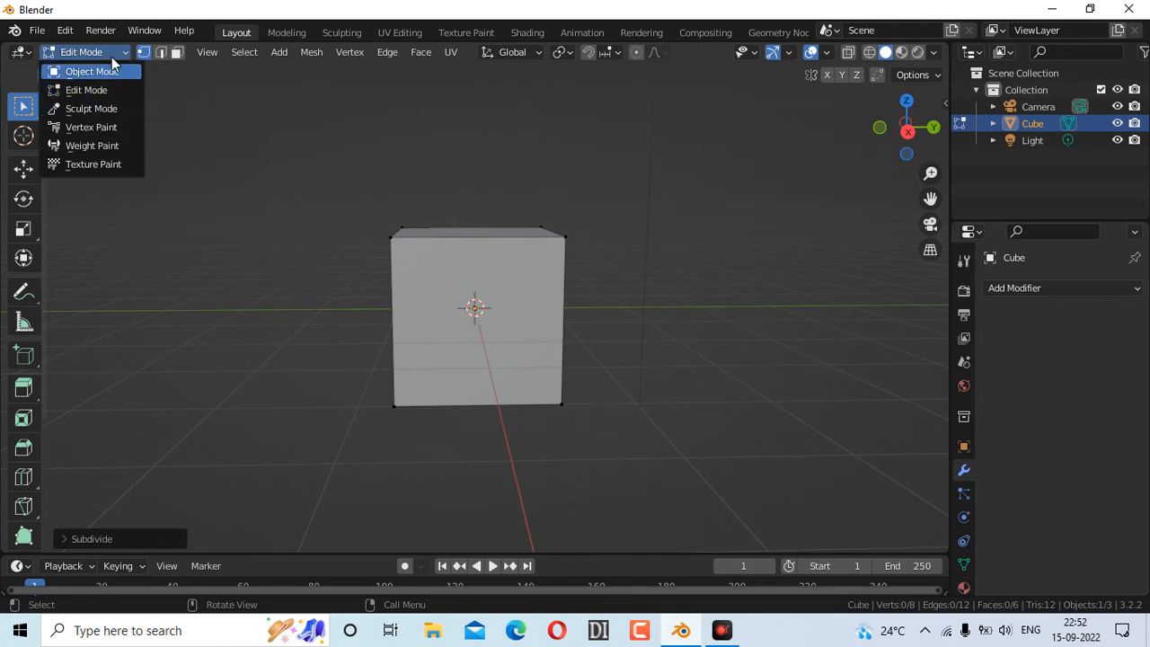
left_click(101, 89)
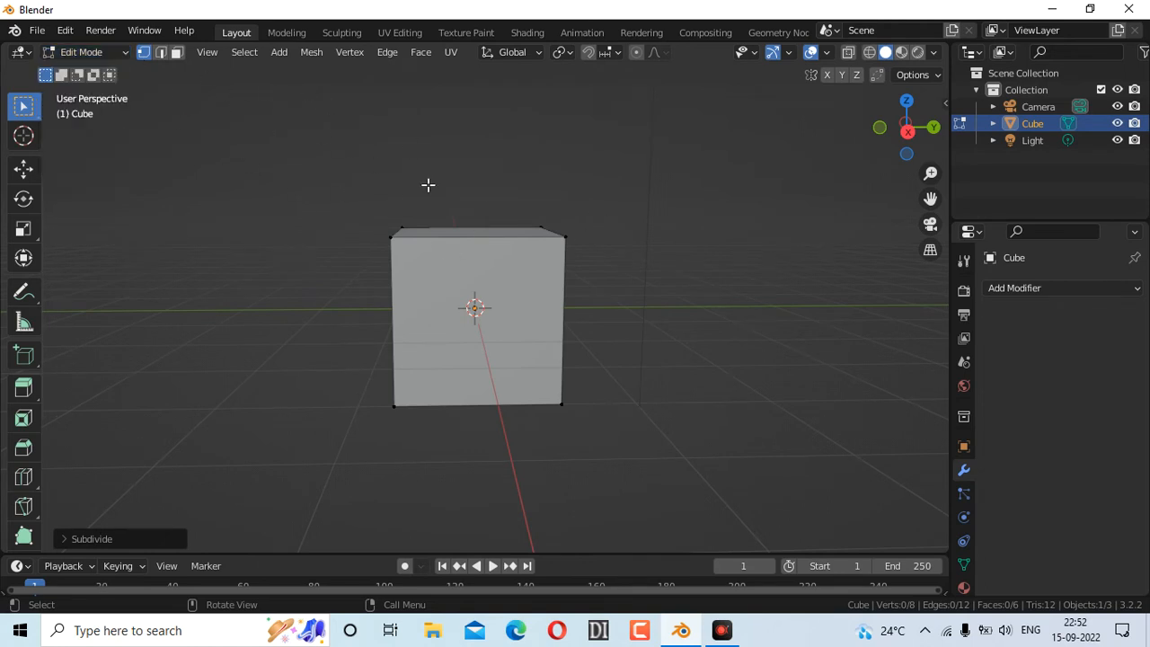
scroll(432, 263, "down", 1)
left_click(260, 142)
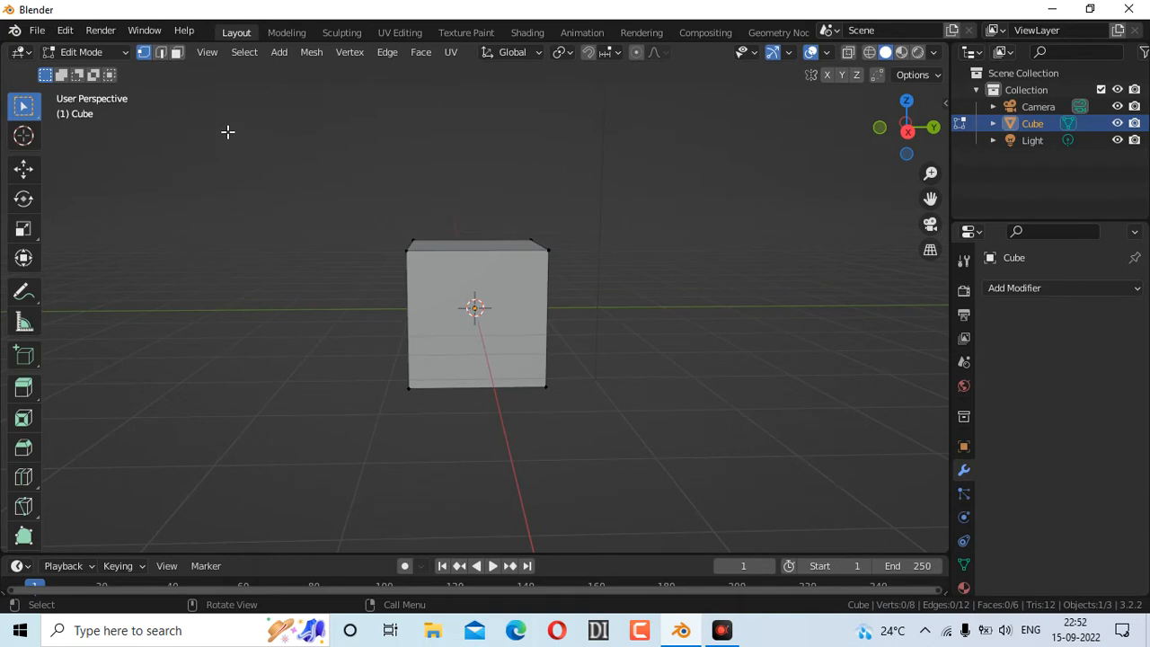
scroll(224, 127, "up", 1)
left_click(110, 51)
left_click(90, 68)
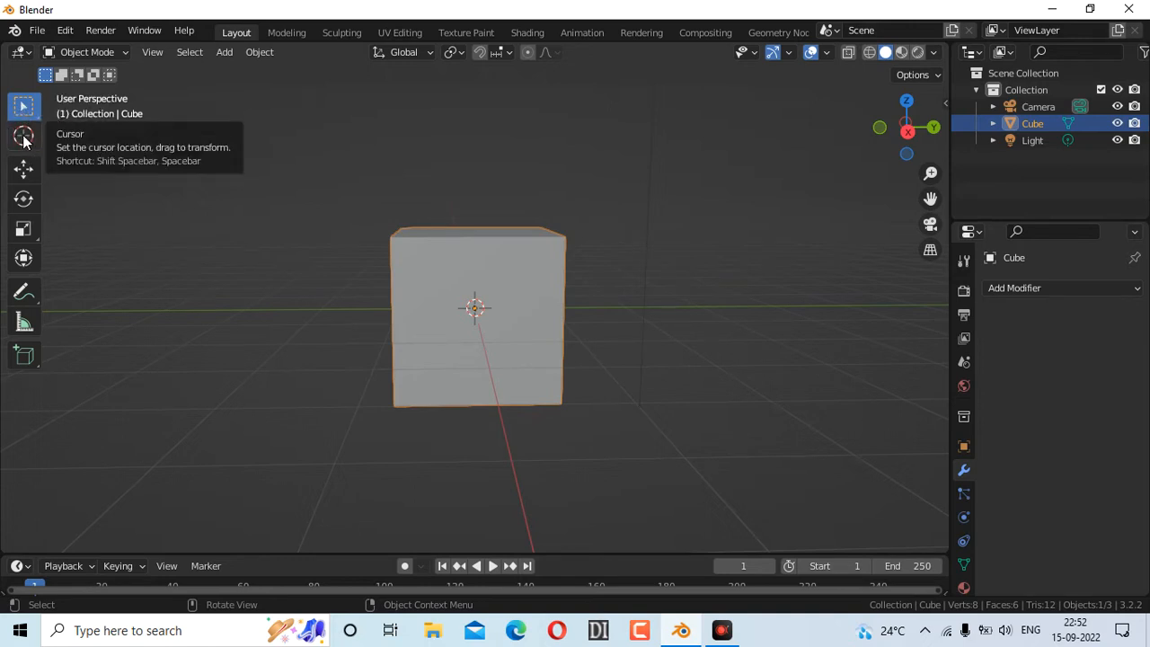
Put the 3D cursor on the cube's upper-right front corner, try Move and Rotate, and widen the toolbar
left_click(23, 138)
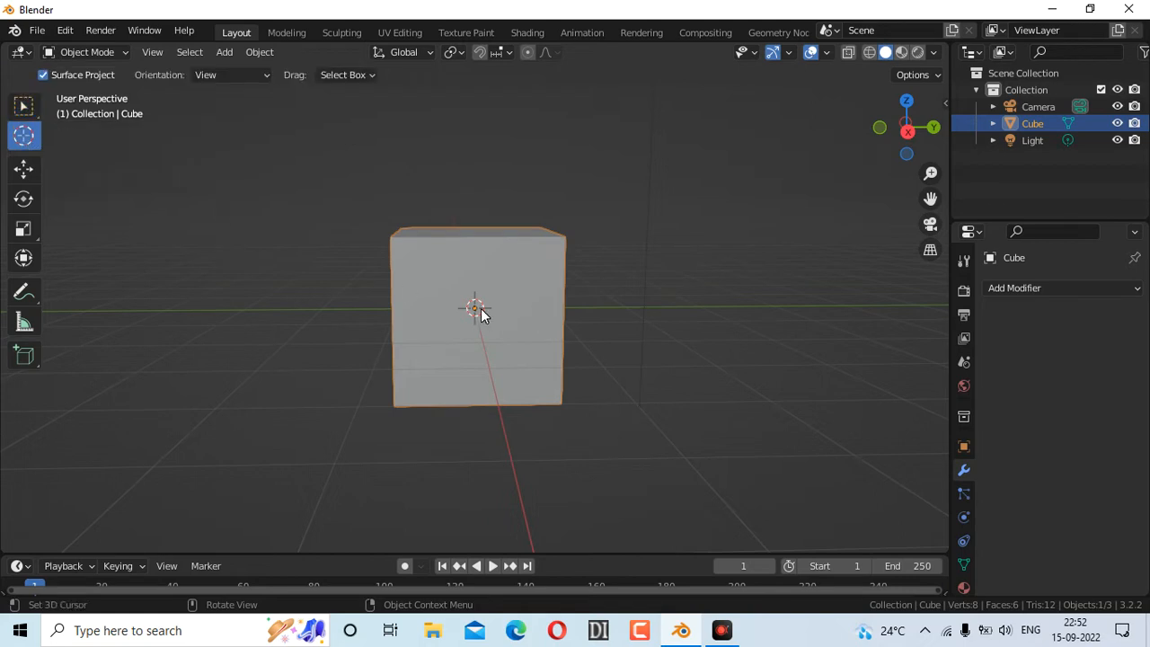
left_click(548, 248)
left_click(19, 173)
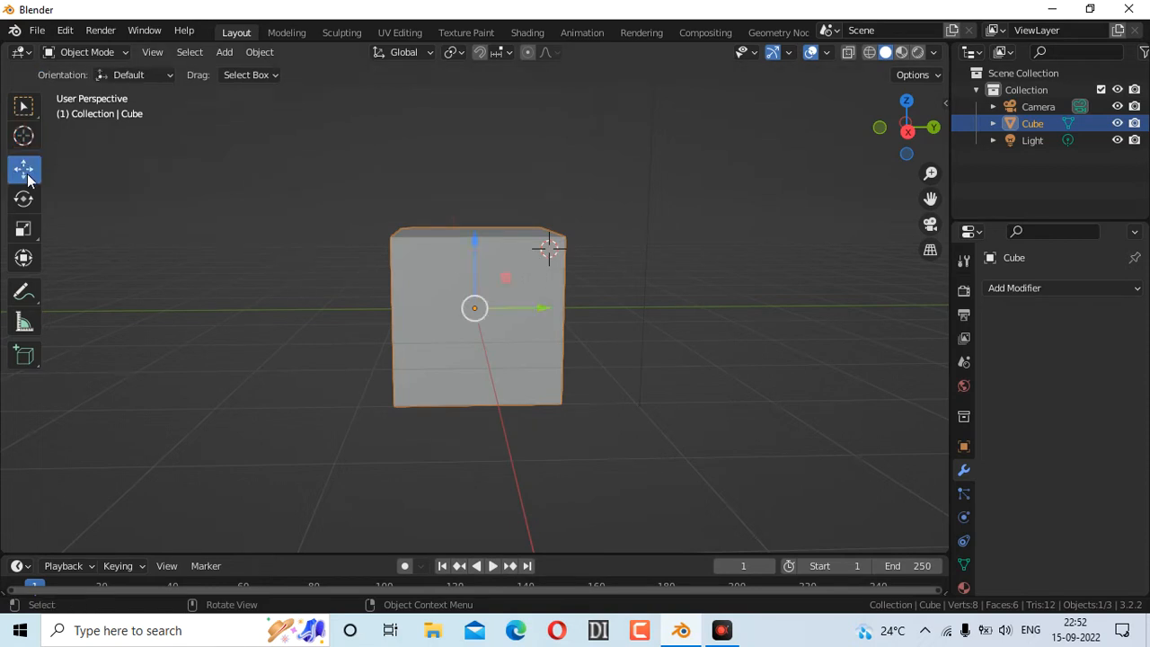
left_click(27, 200)
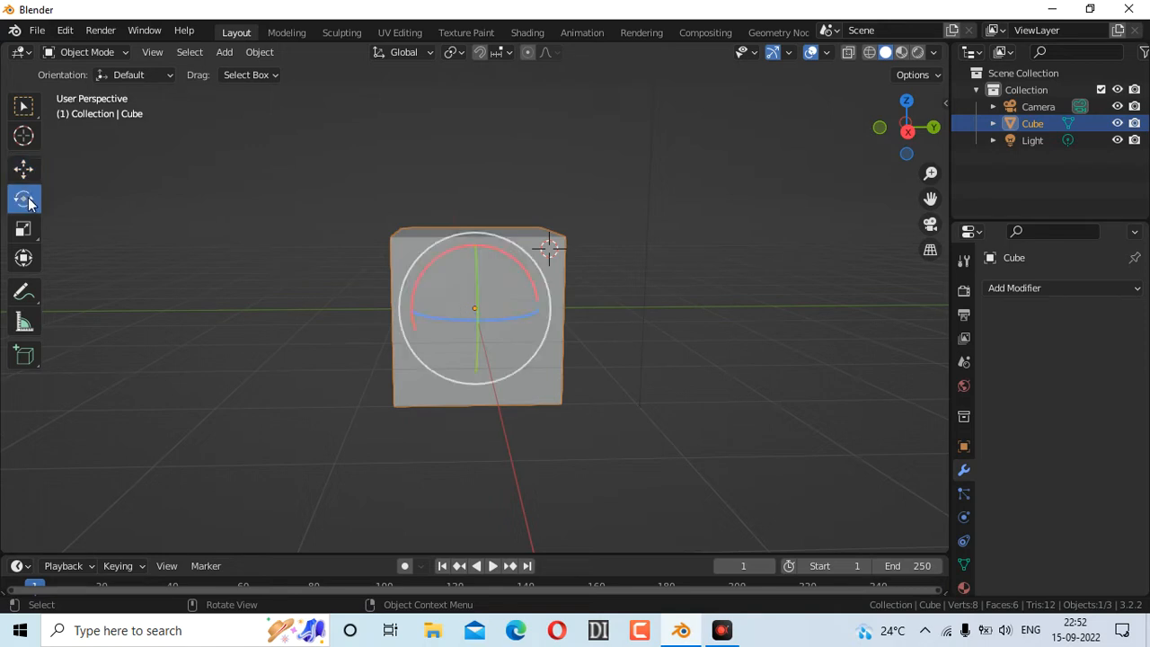
left_click_drag(41, 204, 85, 218)
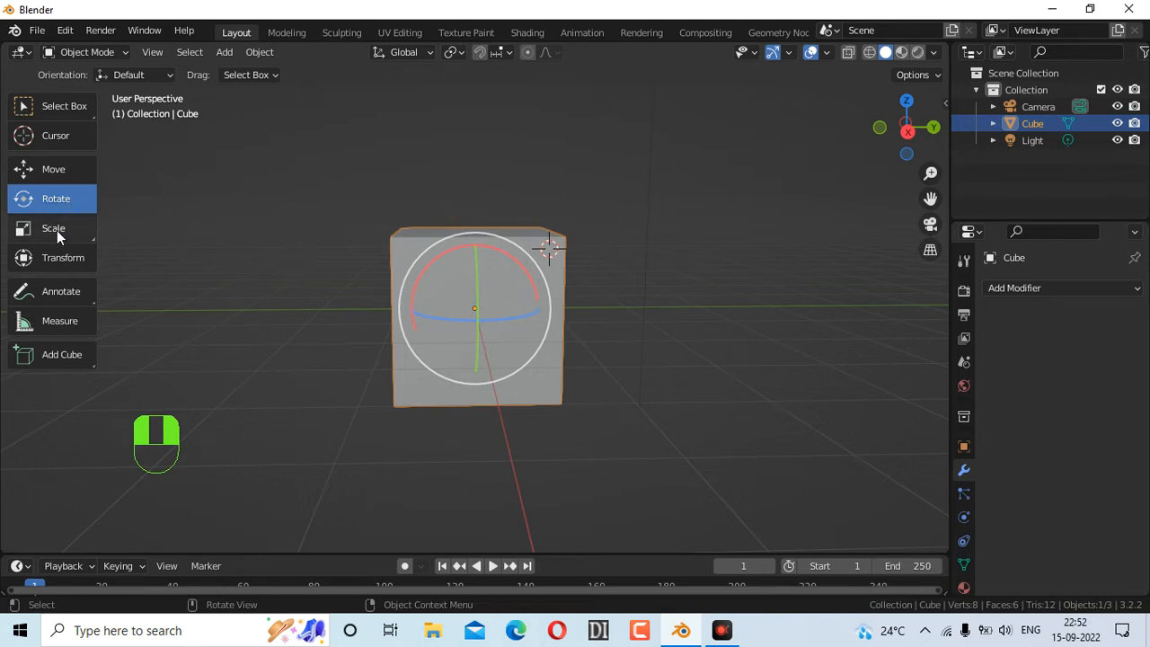
Sketch two annotation strokes across the cube, undo them, and switch to the Add Cube tool
left_click(51, 296)
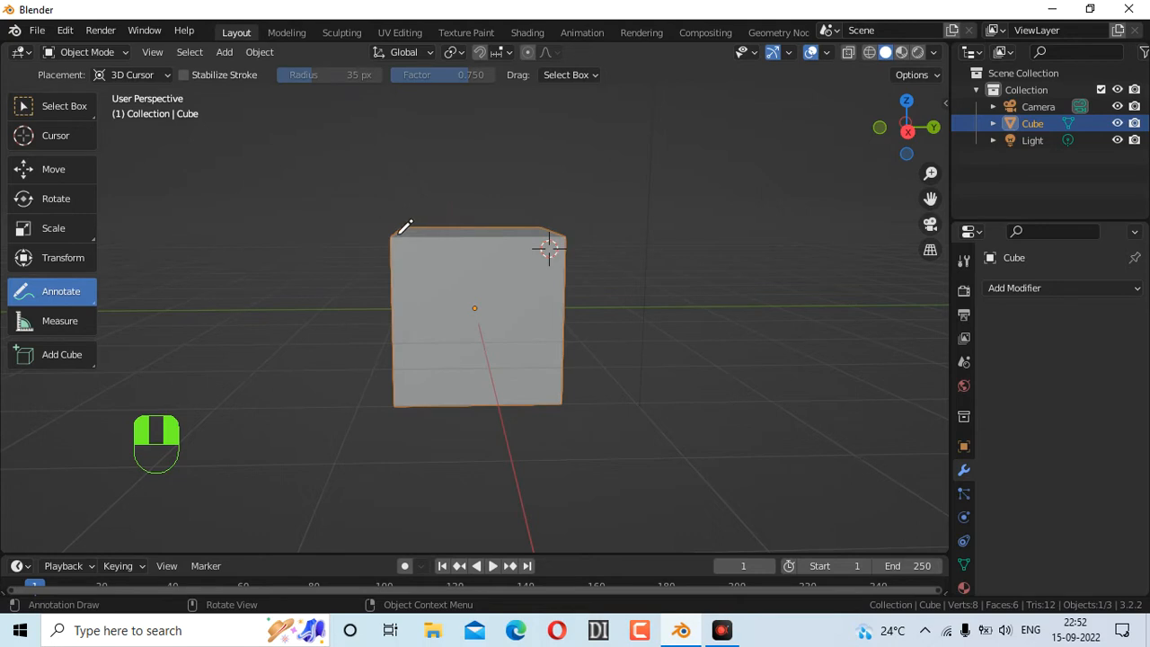
left_click_drag(397, 233, 388, 314)
mouse_move(522, 343)
left_mouse_down()
mouse_move(490, 321)
mouse_move(601, 261)
left_mouse_up()
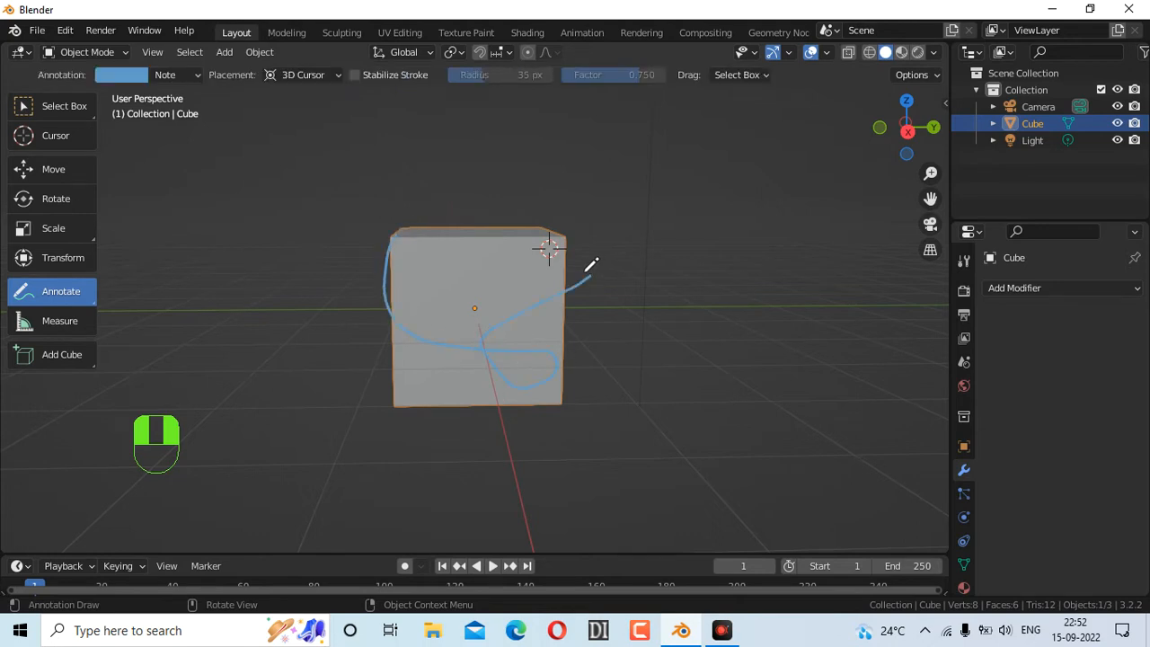
key("ctrl+z")
left_click(49, 326)
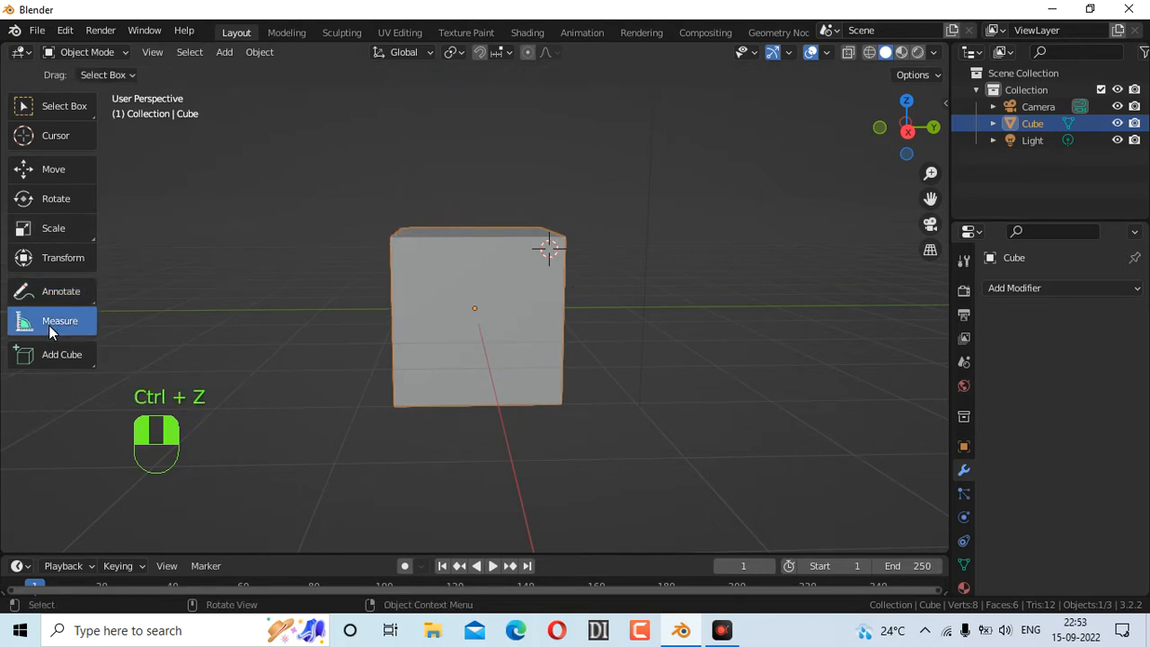
left_click(53, 354)
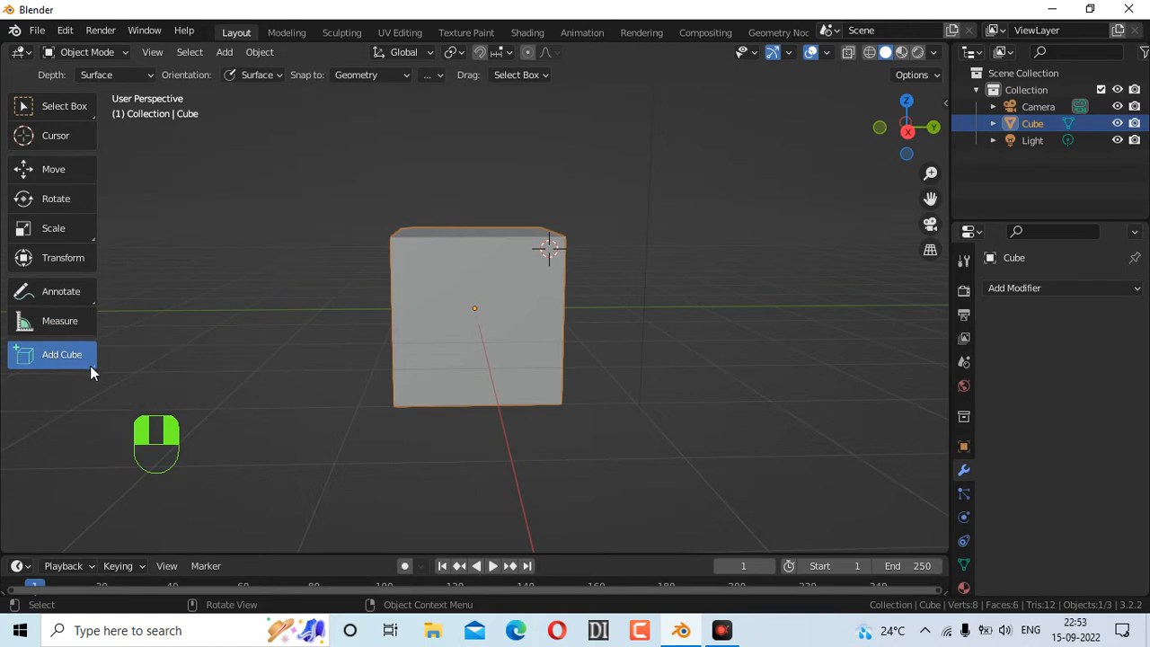
Undo two accidental deselections of the cube and return to the Select Box tool
left_click(159, 319)
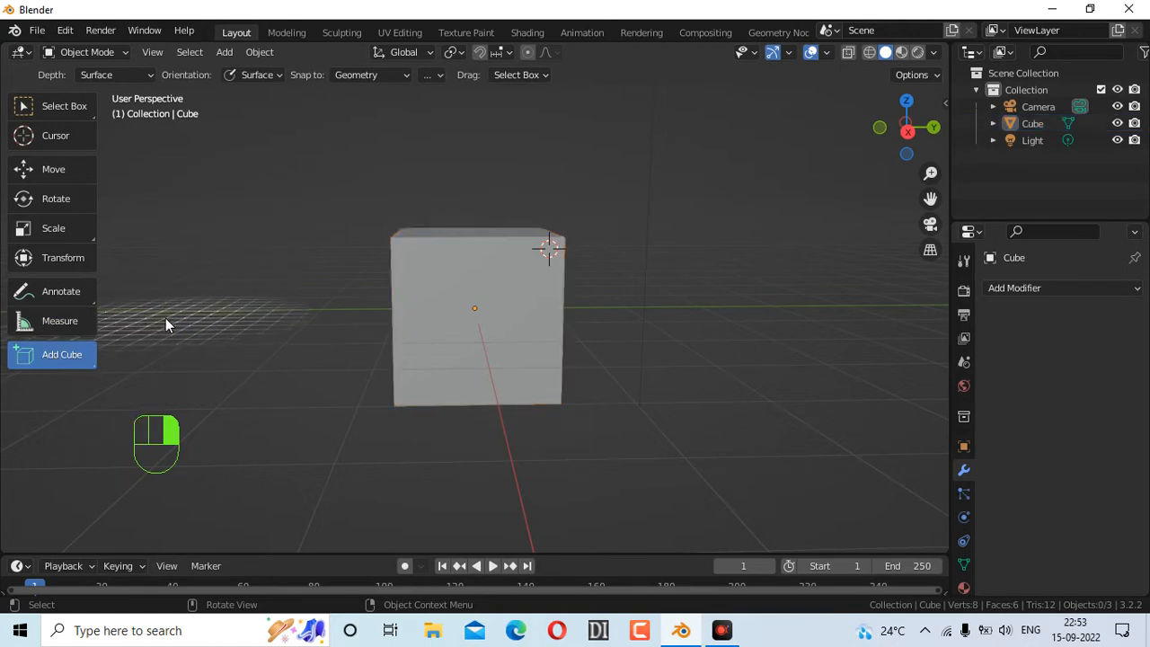
key("ctrl+z")
left_click(197, 304)
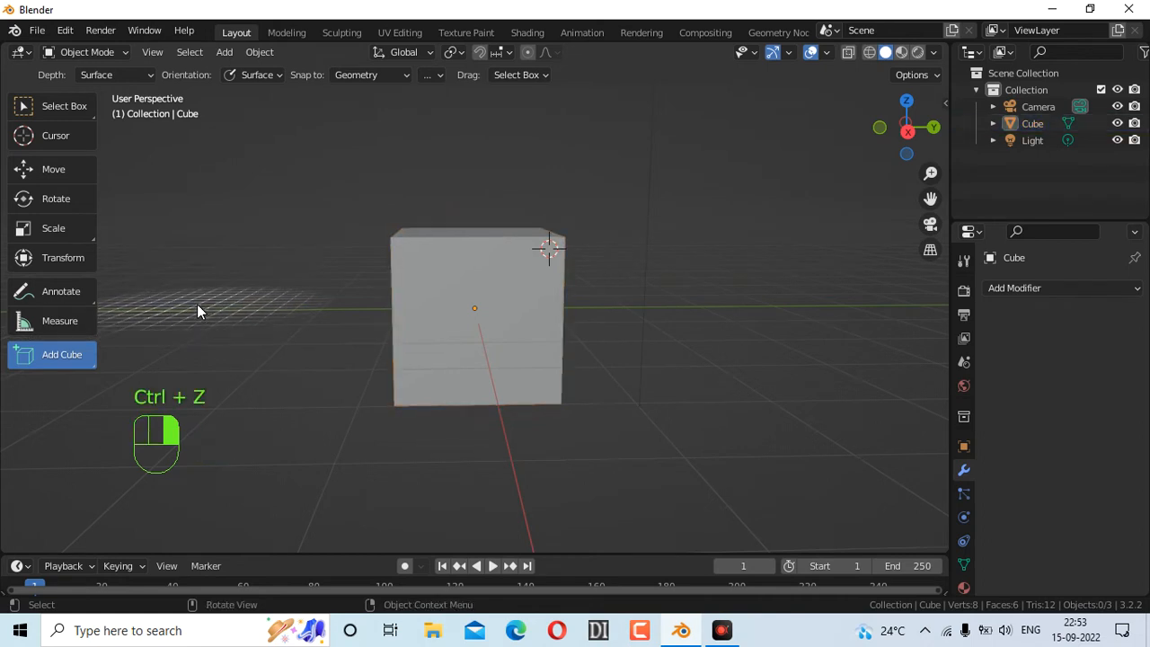
key("ctrl+z")
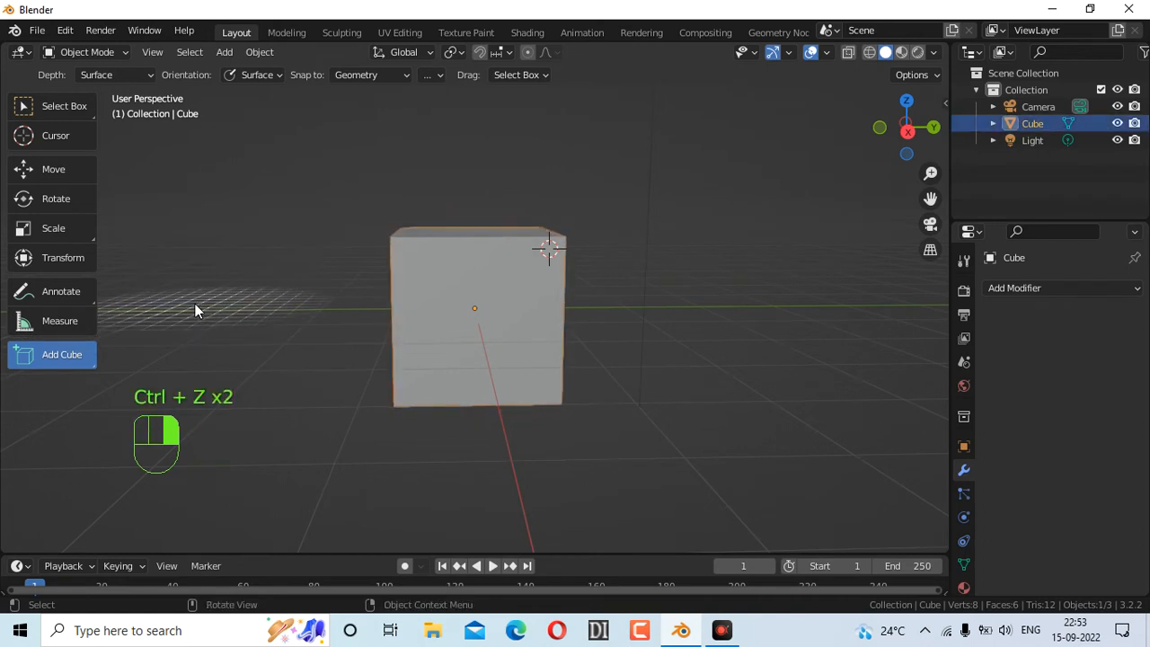
left_click(51, 142)
left_click(81, 111)
Enter Edit Mode from the mode dropdown, then switch the cube back to Object Mode
left_click(107, 50)
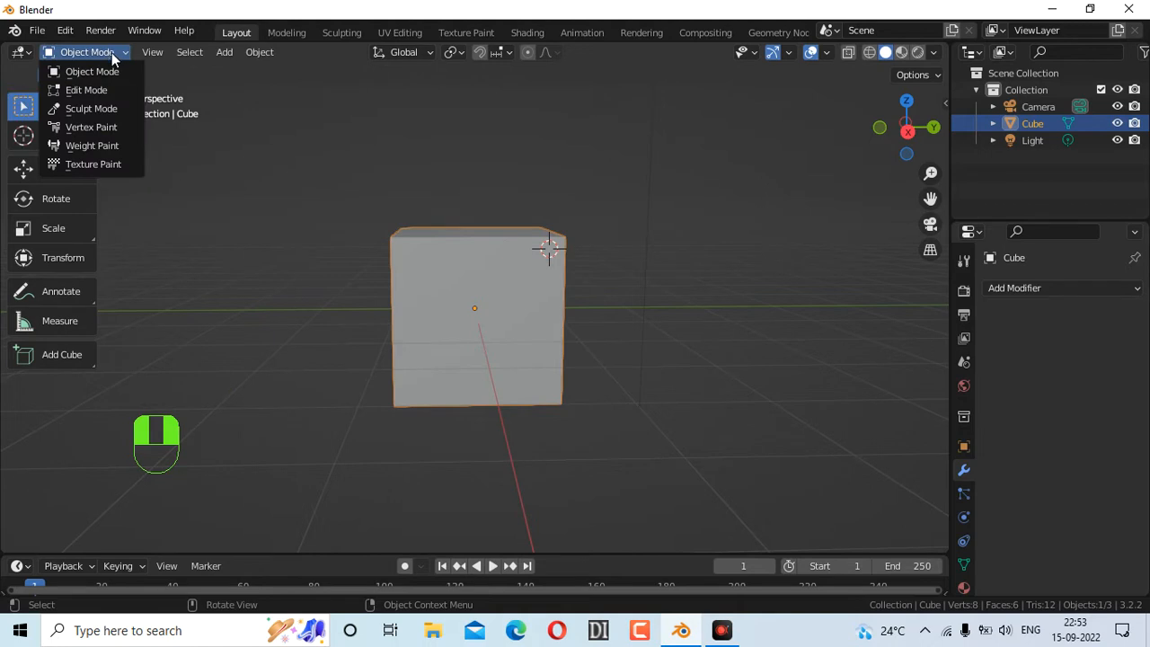
left_click(104, 90)
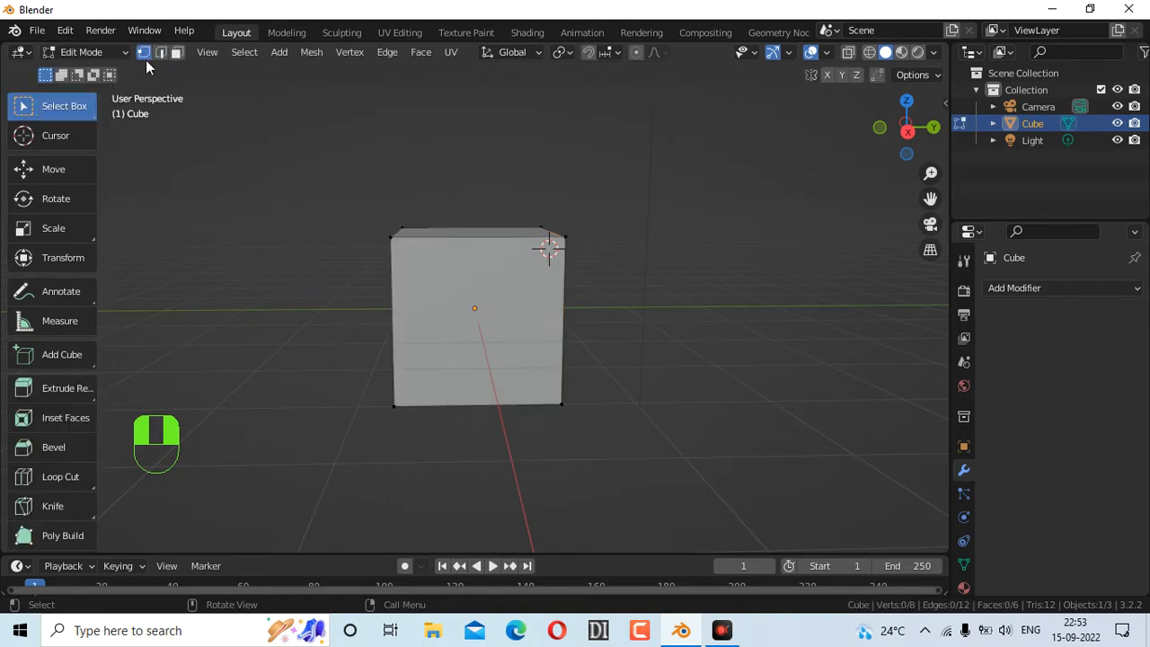
scroll(58, 275, "down", 5)
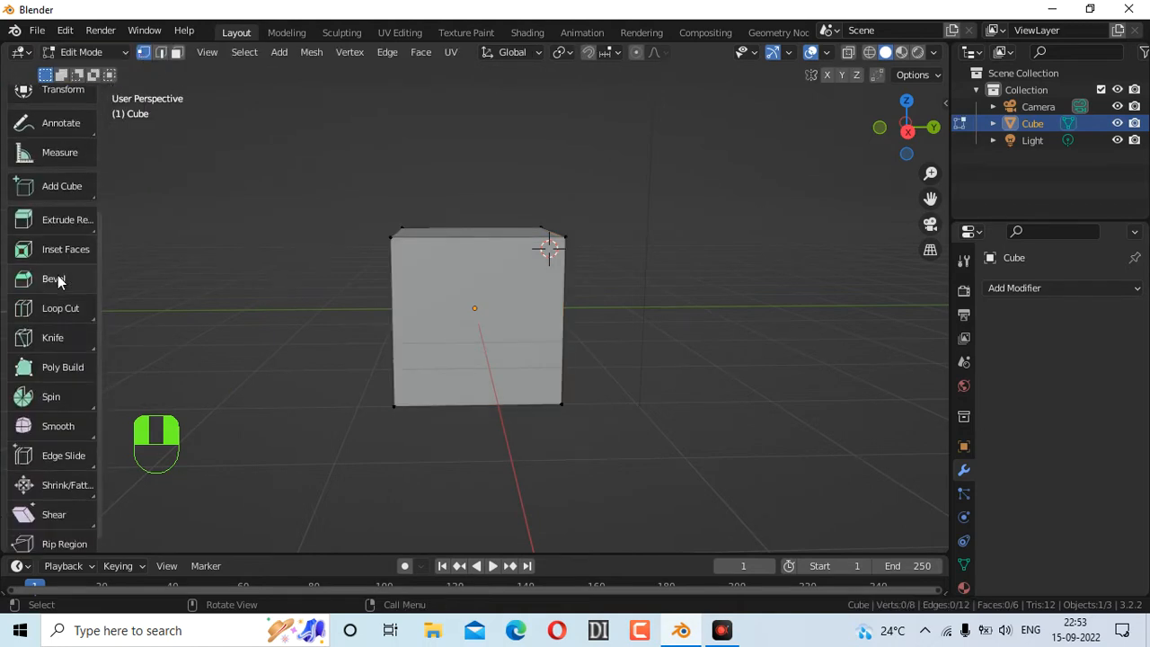
scroll(64, 148, "up", 5)
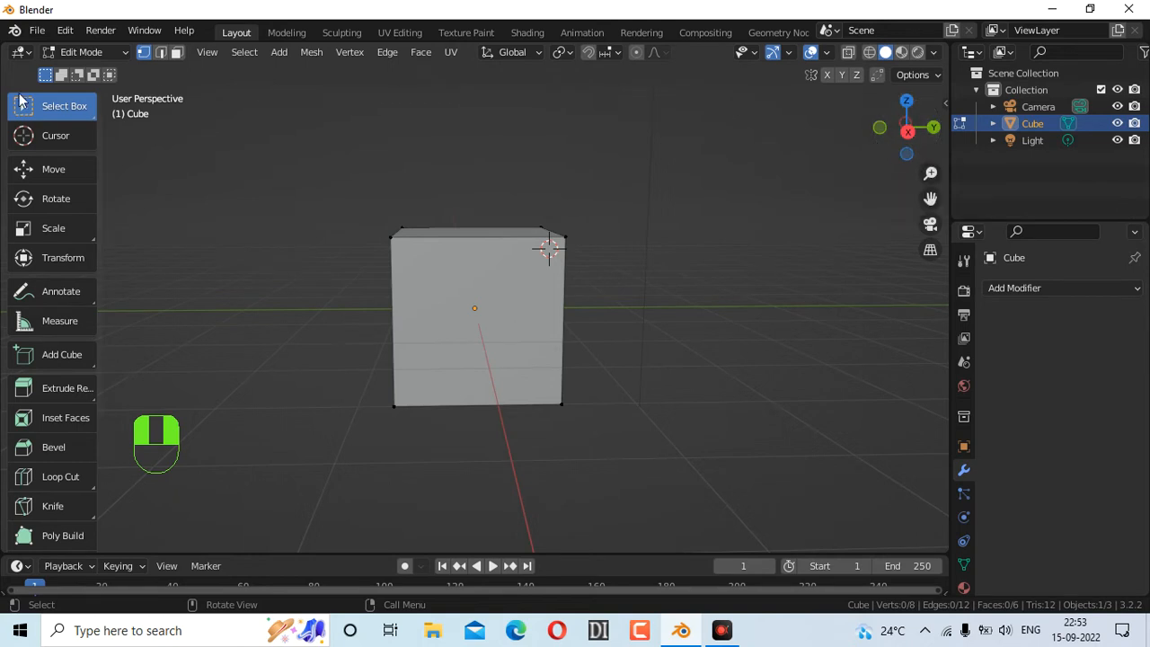
left_click(109, 51)
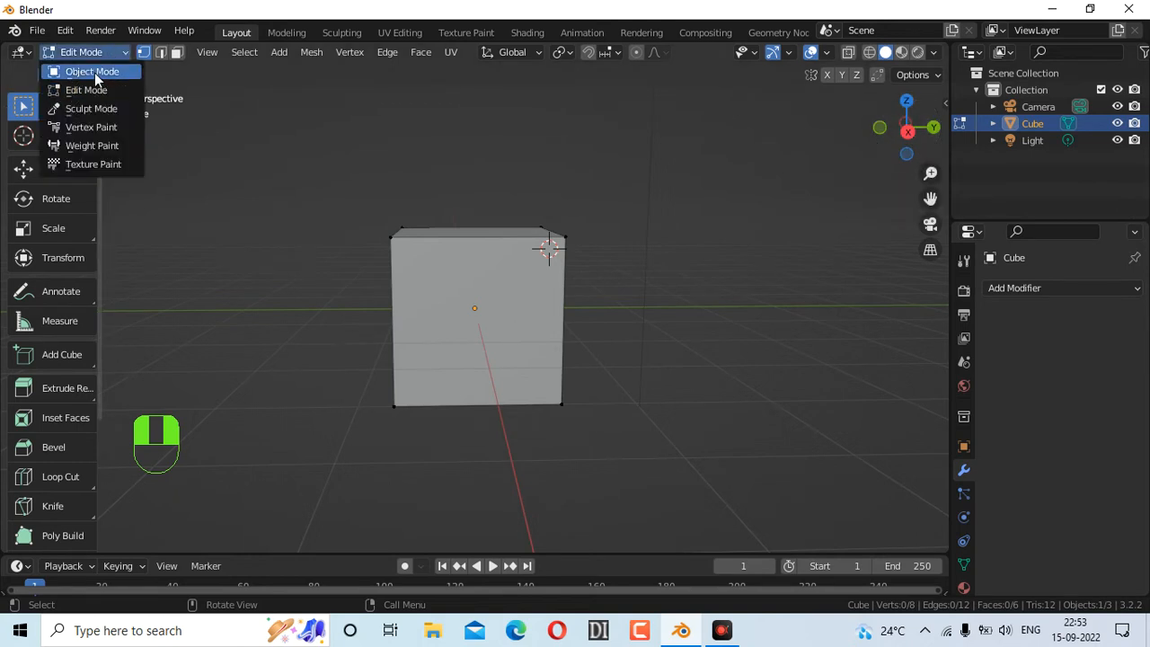
left_click(97, 87)
left_click(93, 49)
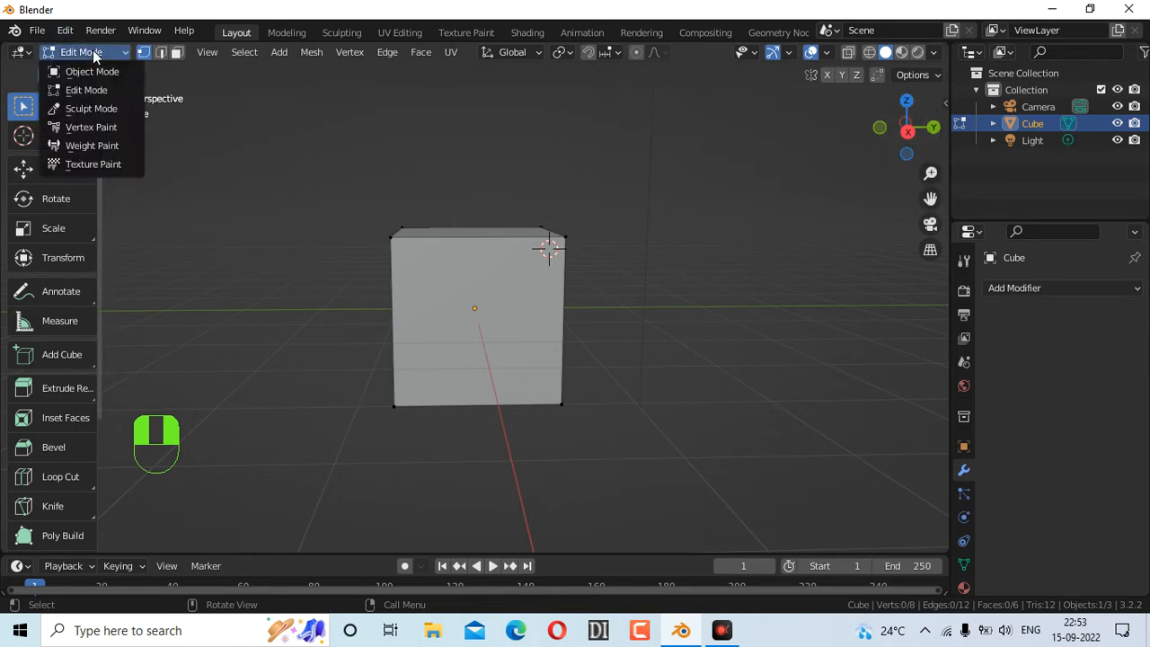
left_click(92, 50)
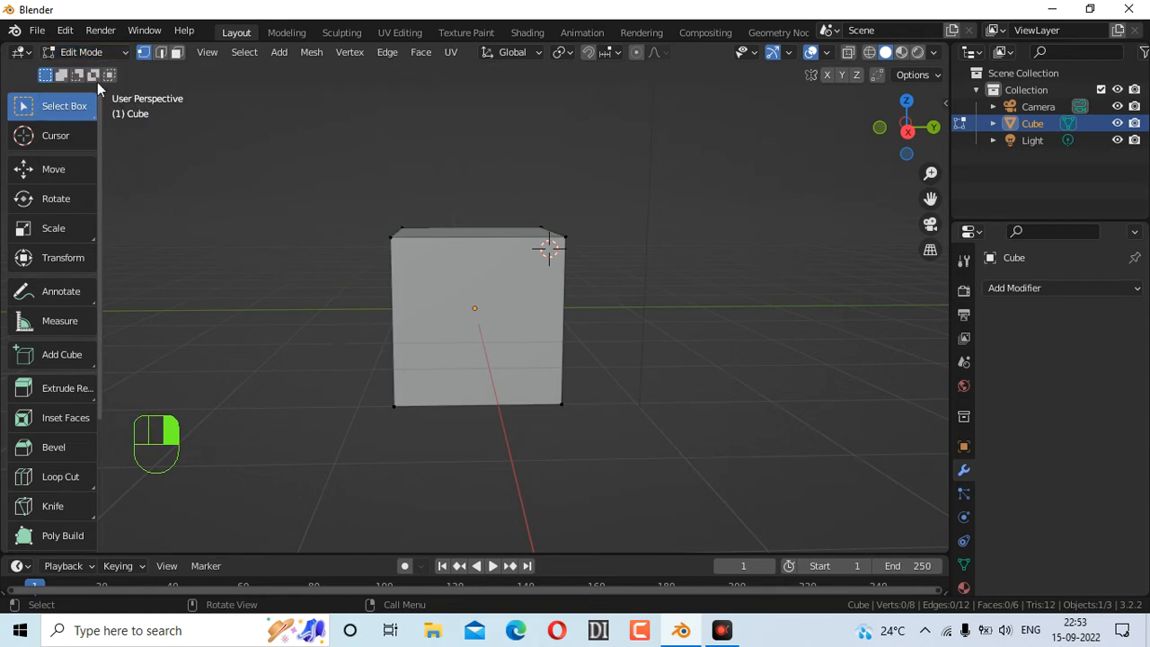
left_click(83, 51)
left_click(84, 76)
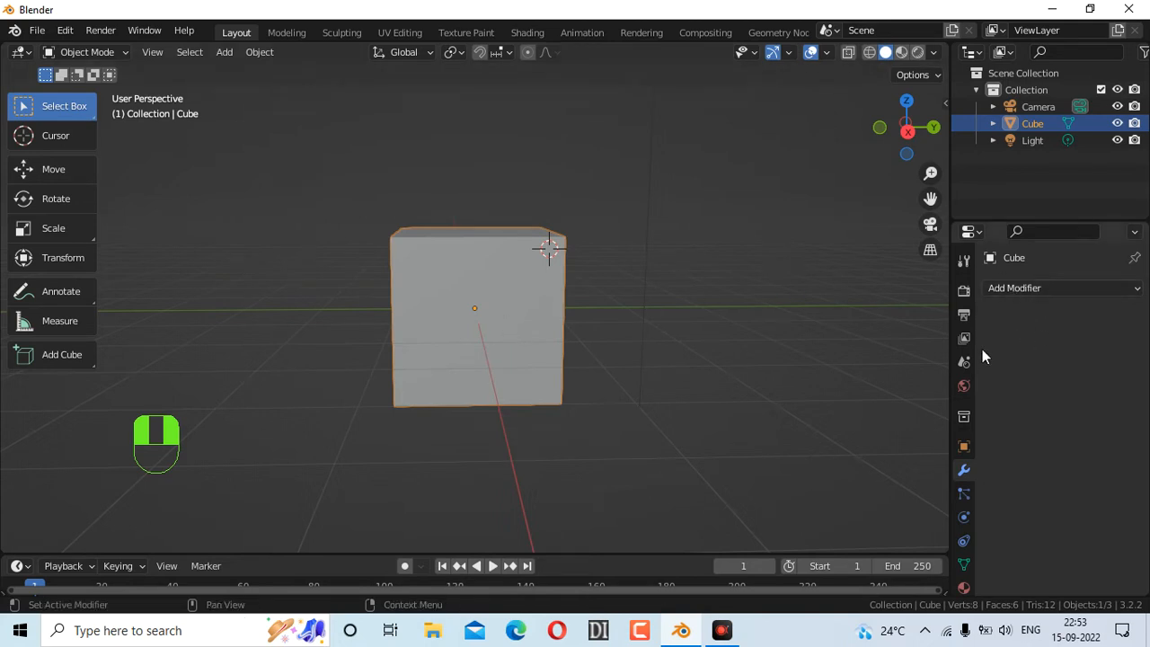
Add a Subdivision Surface modifier to the cube from the Generate section of Add Modifier
left_click(1011, 289)
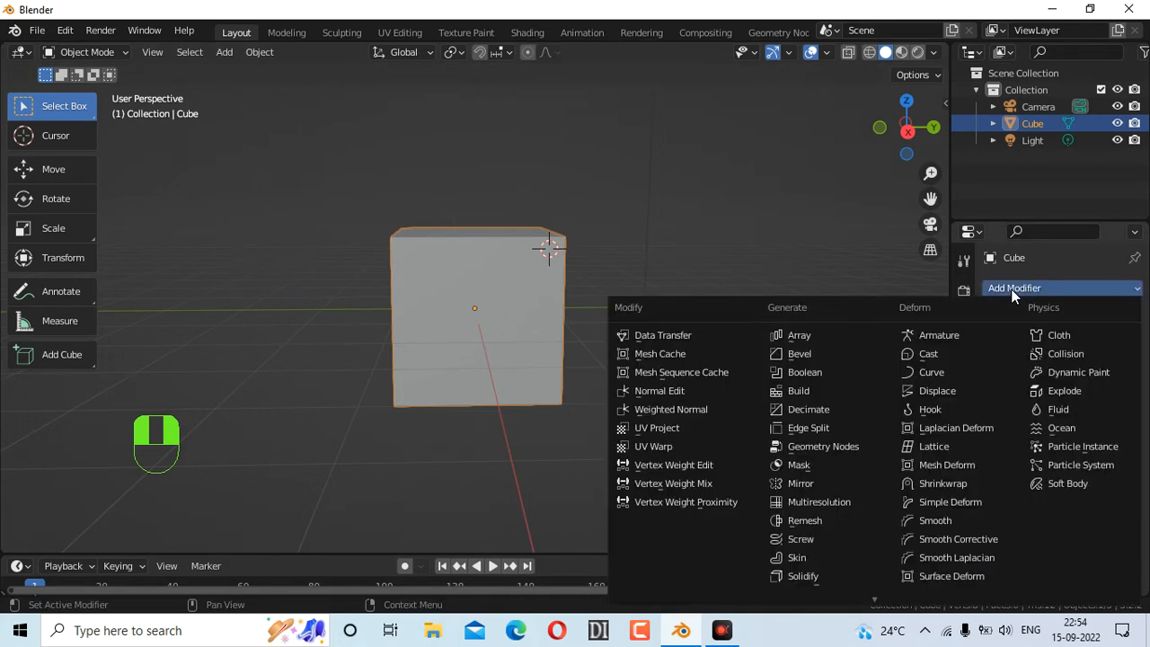
left_click(1057, 265)
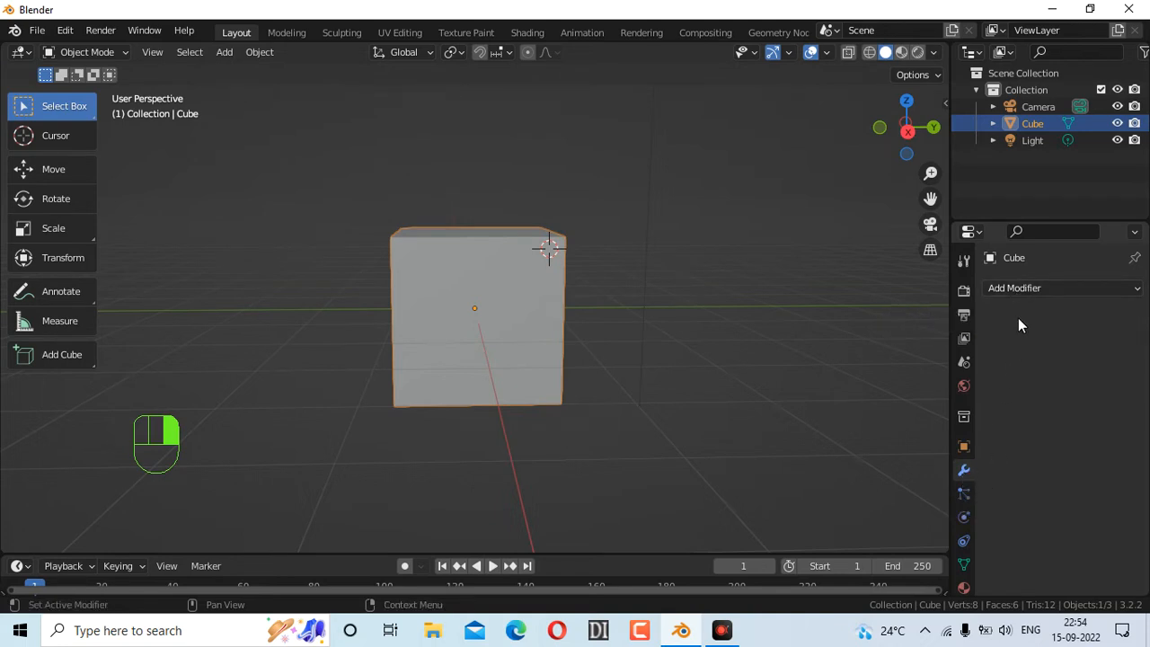
left_click(1025, 288)
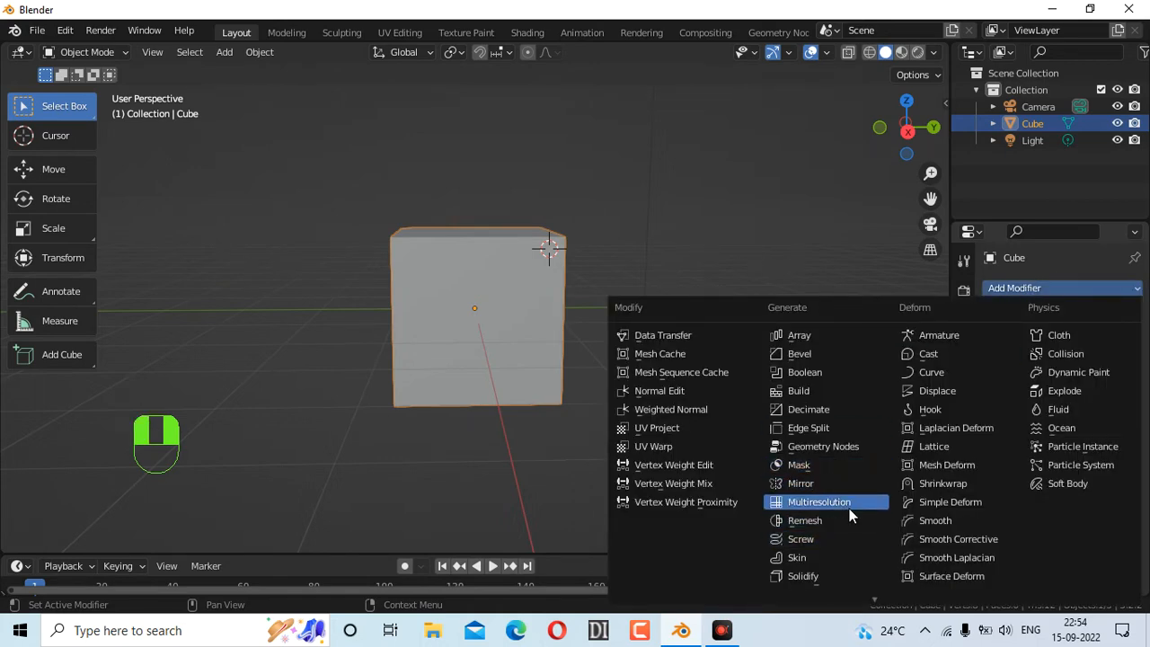
scroll(821, 573, "down", 3)
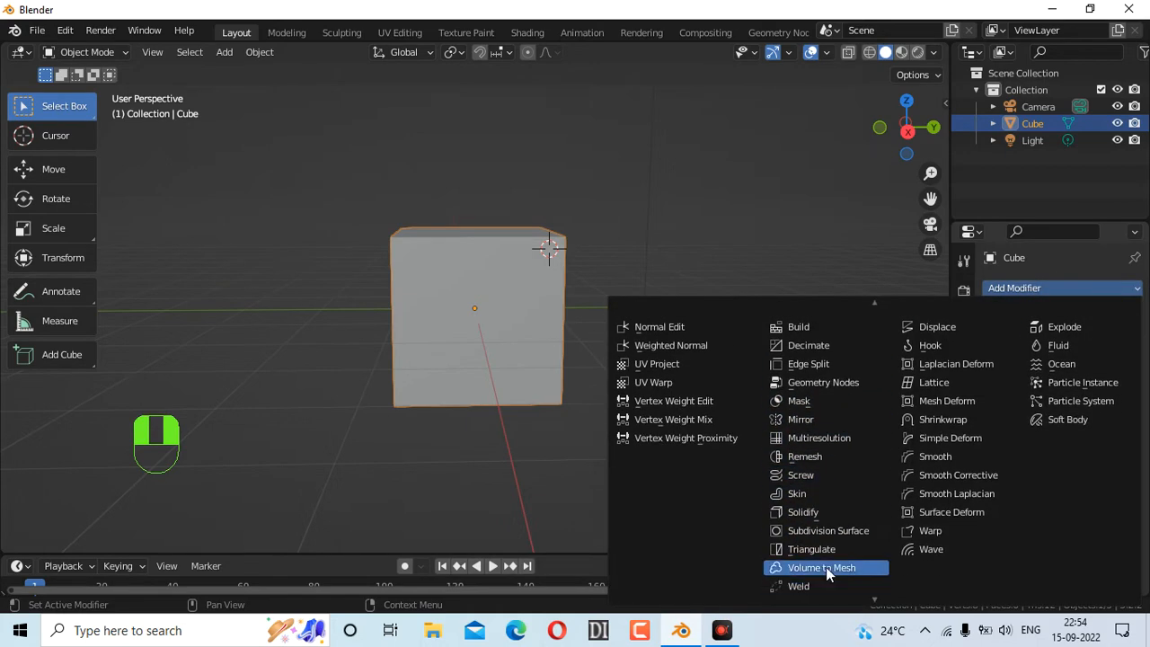
left_click(818, 529)
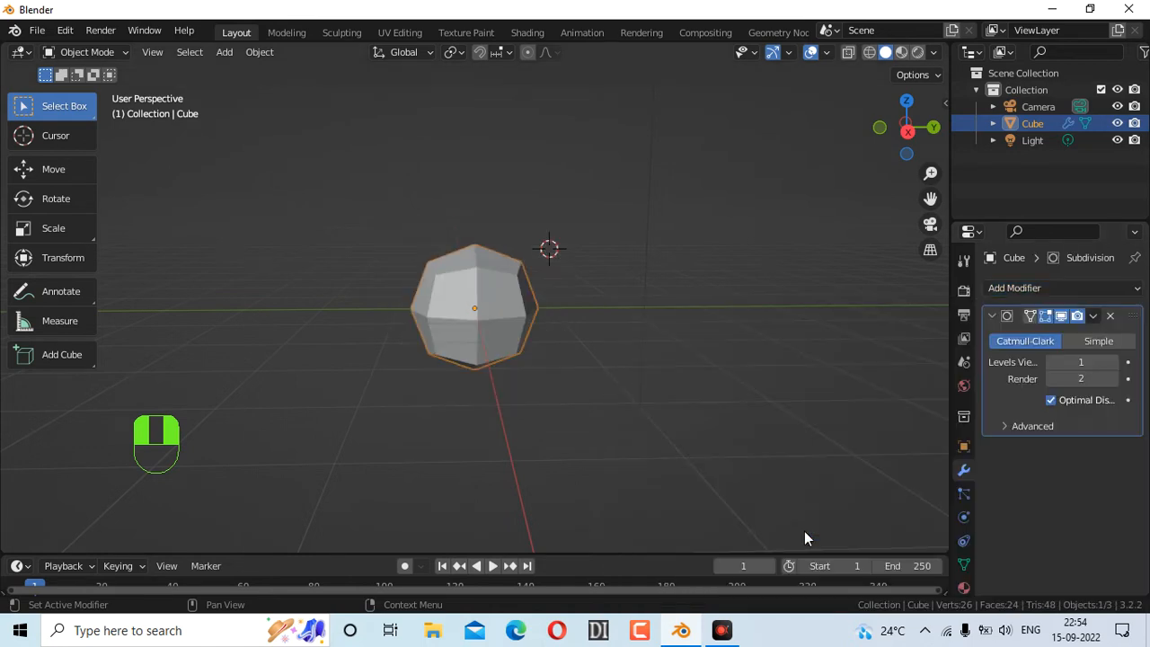
Set Levels Viewport to 2, briefly trying 3, while orbiting around the sphere
left_click(1114, 363)
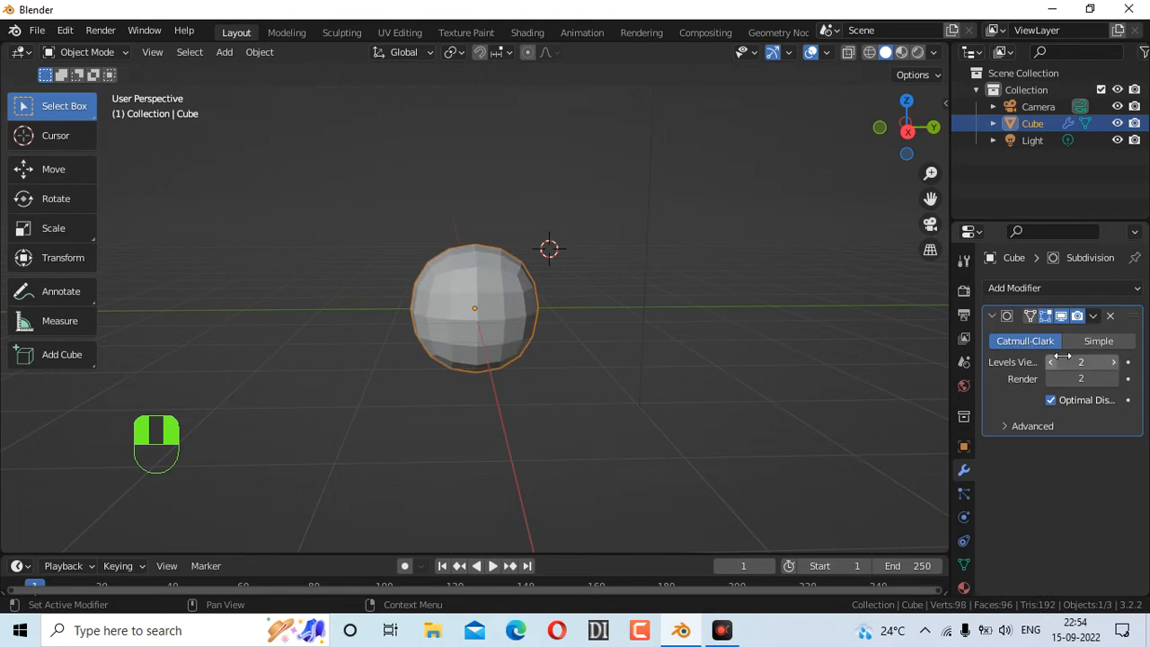
scroll(462, 330, "up", 6)
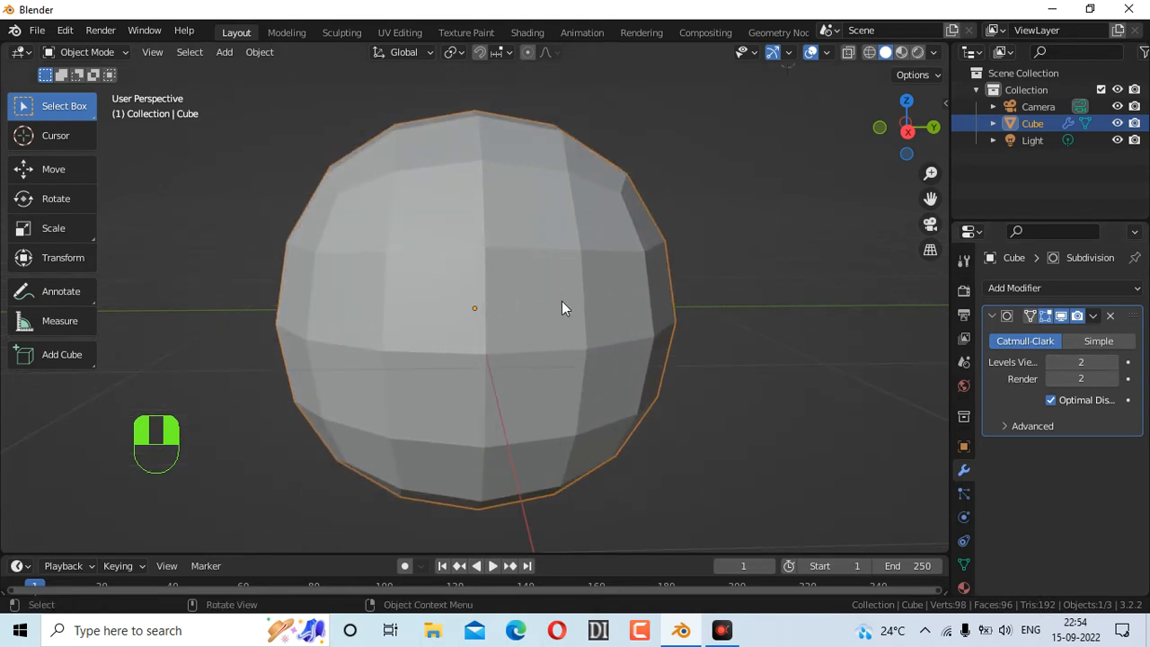
left_click_drag(896, 149, 930, 177)
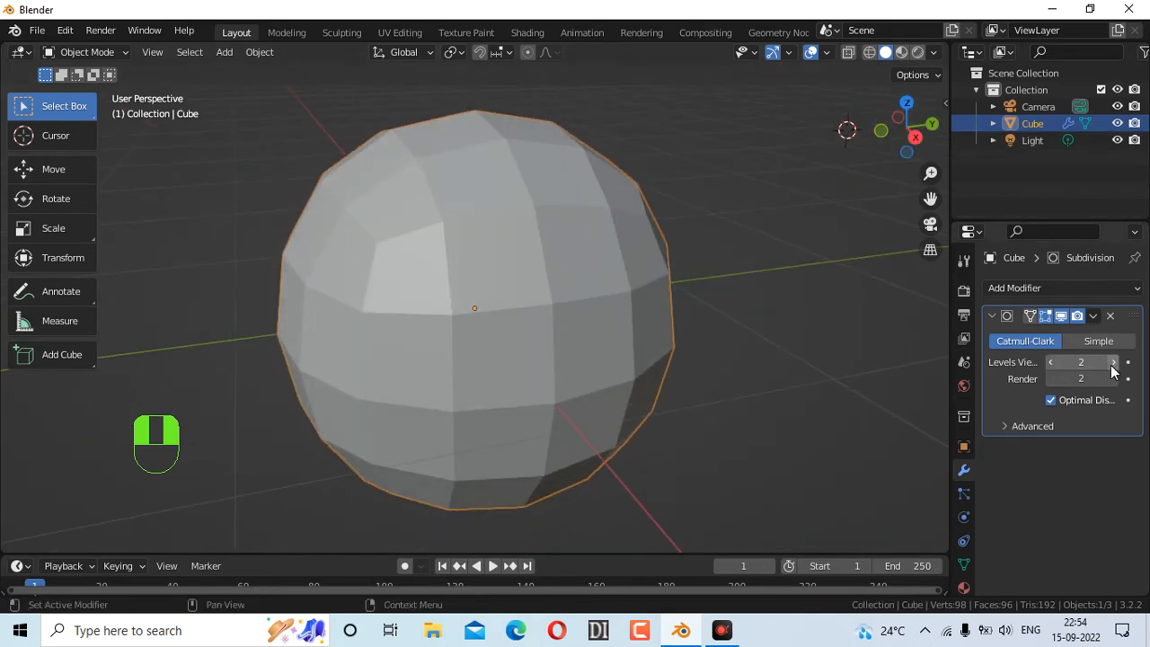
left_click(1113, 362)
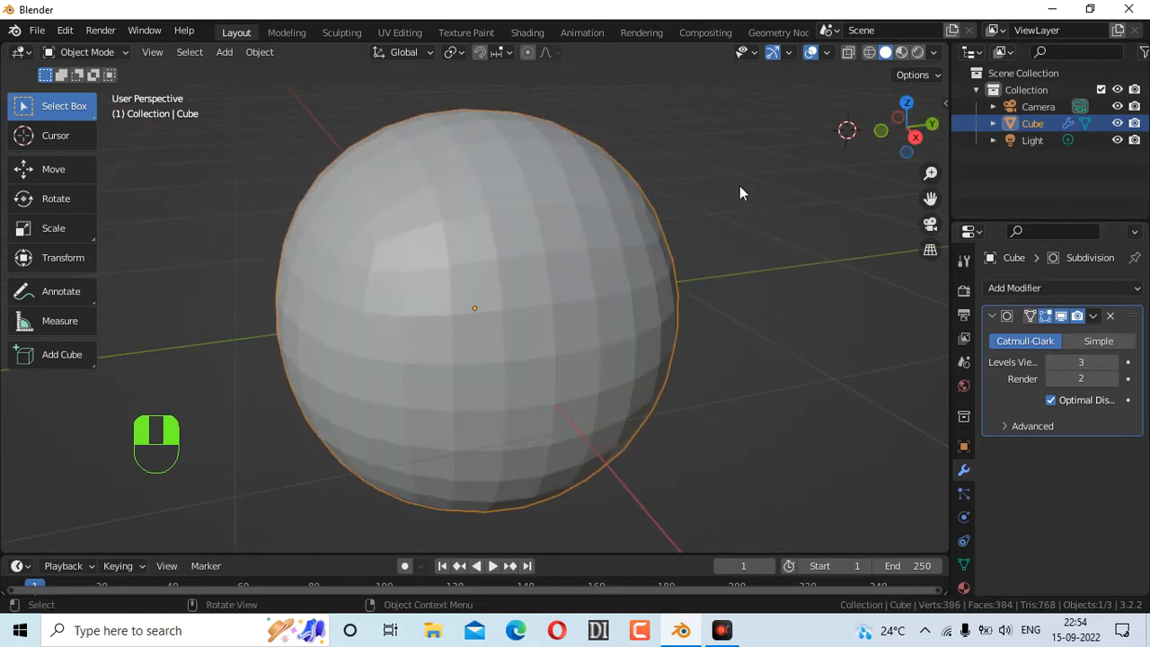
left_click(1052, 362)
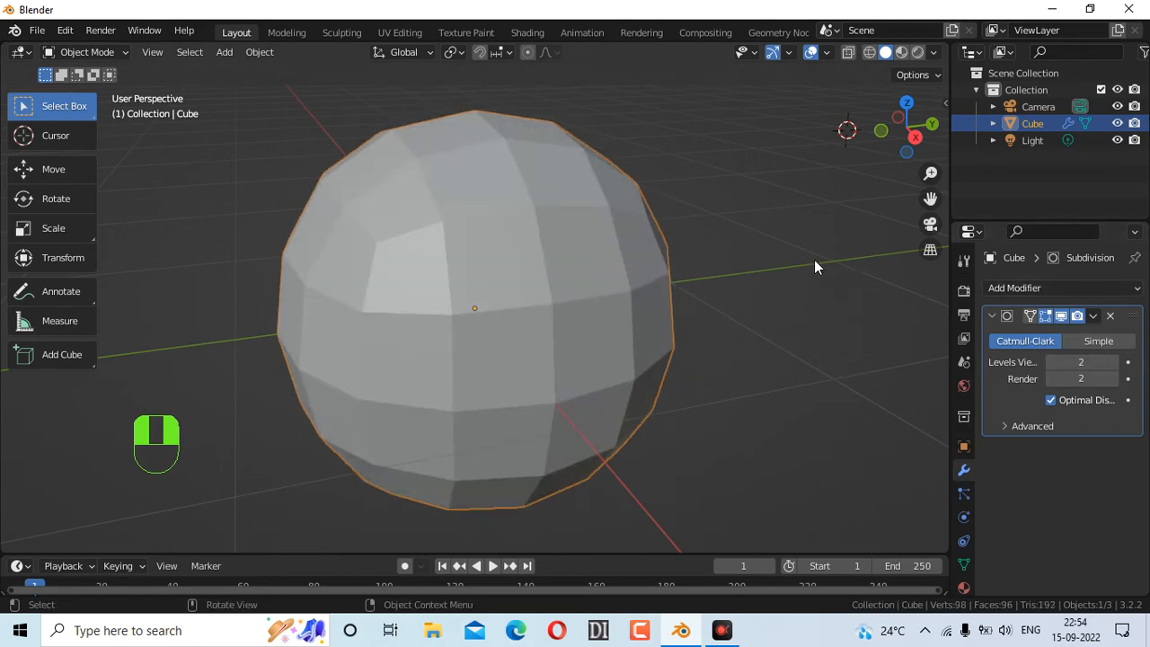
left_click_drag(891, 144, 746, 119)
scroll(665, 292, "down", 7)
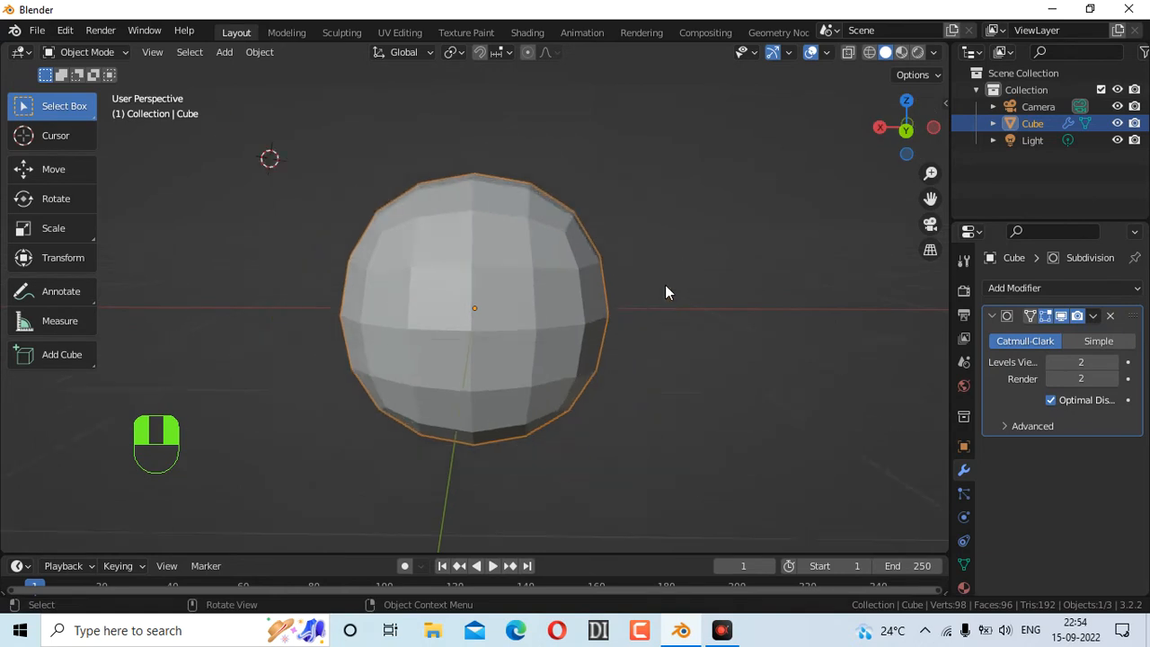
left_click_drag(894, 150, 781, 118)
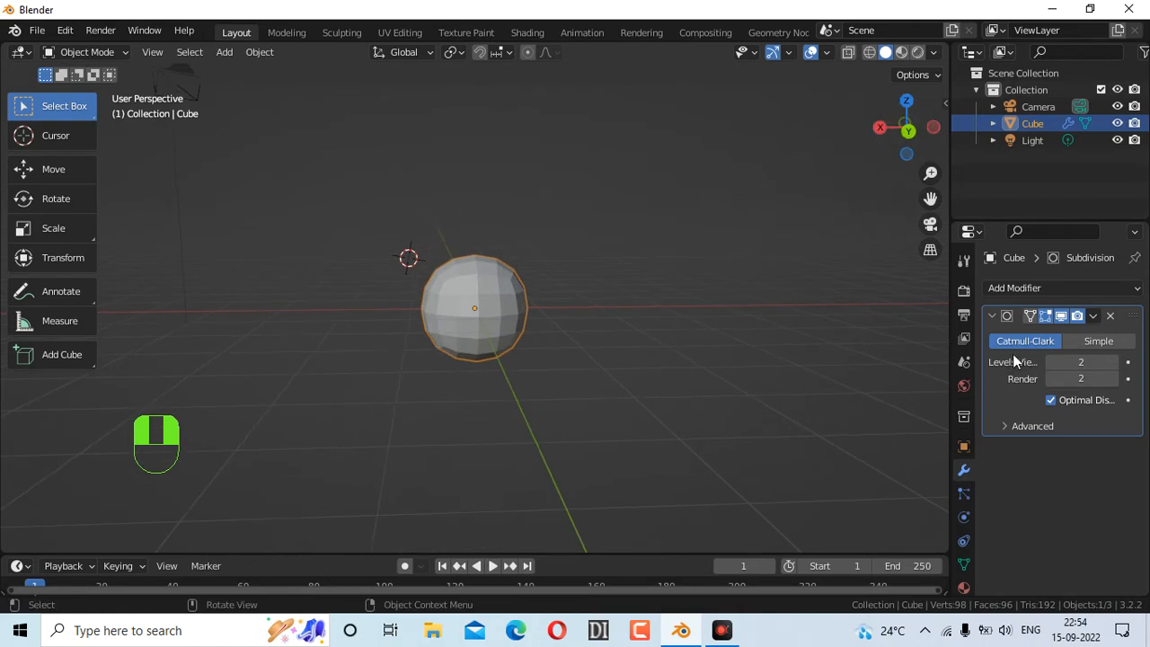
Turn Optimal Display off and narrow the properties area to enlarge the viewport
left_click(1051, 400)
left_click(1111, 405)
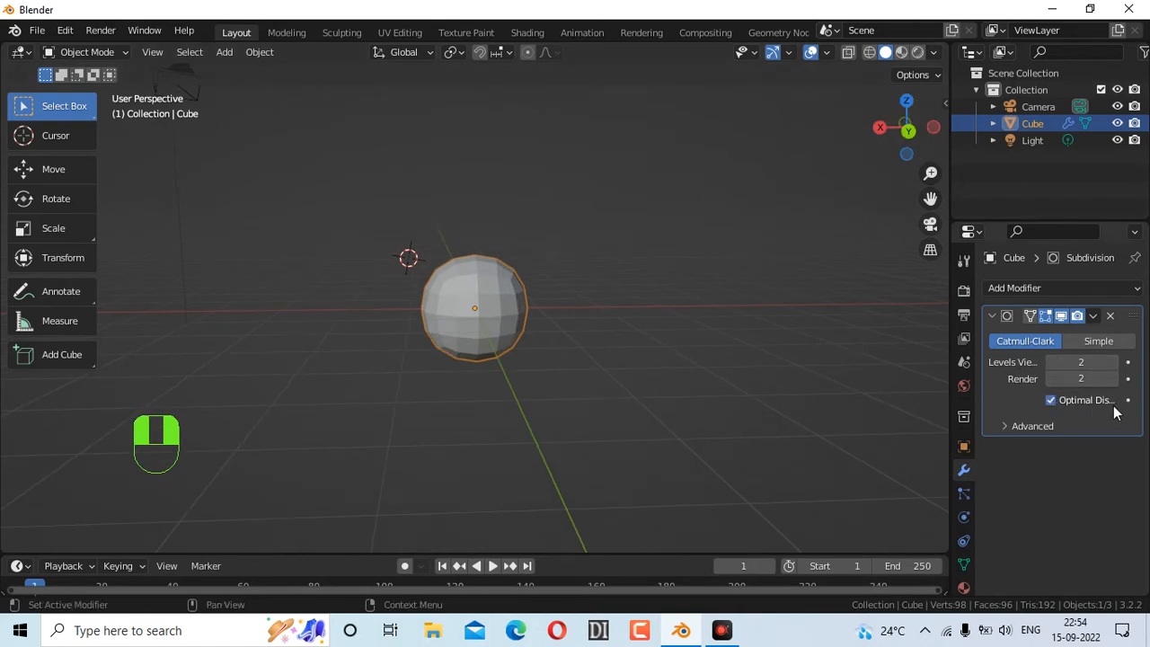
left_click(1113, 401)
left_click_drag(953, 387, 972, 402)
scroll(545, 319, "up", 4)
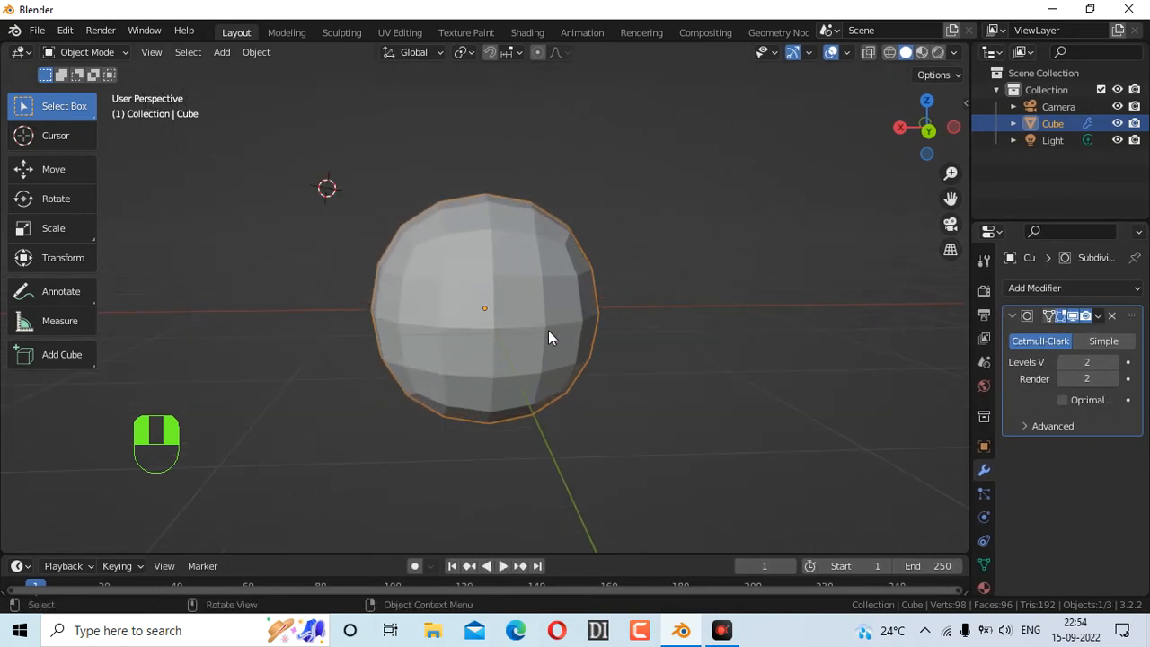
Enable the Wireframe overlay, deselect the sphere, and orbit to view it from below
left_click(846, 53)
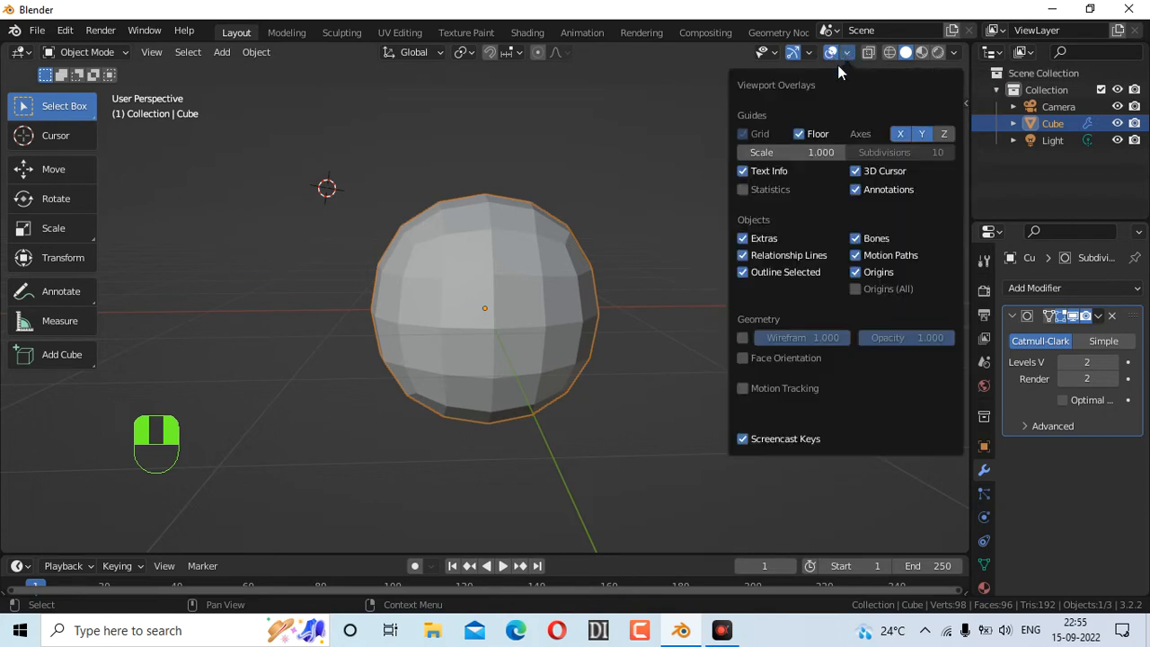
left_click(743, 337)
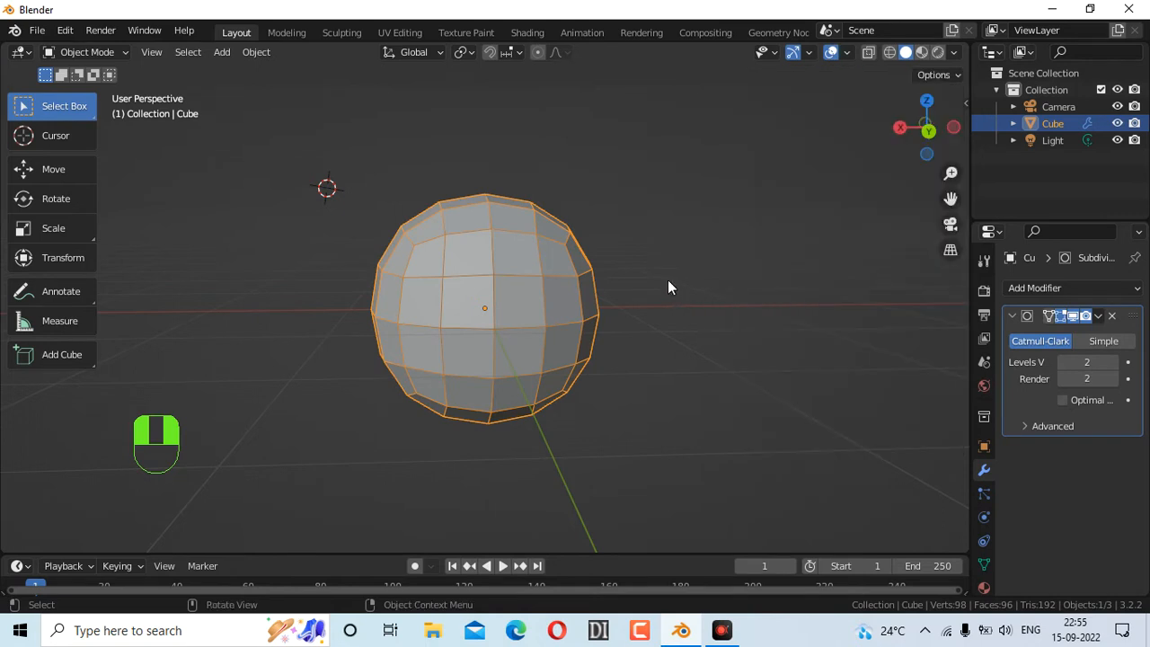
left_click(668, 279)
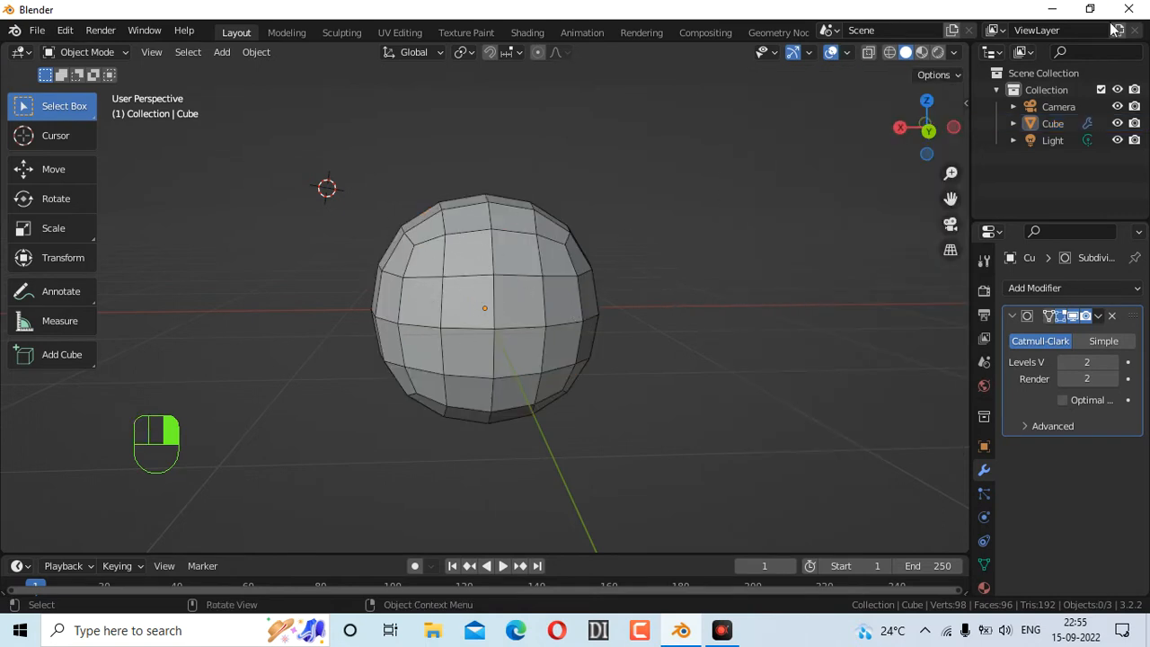
mouse_move(939, 127)
left_mouse_down()
mouse_move(922, 103)
mouse_move(926, 129)
left_mouse_up()
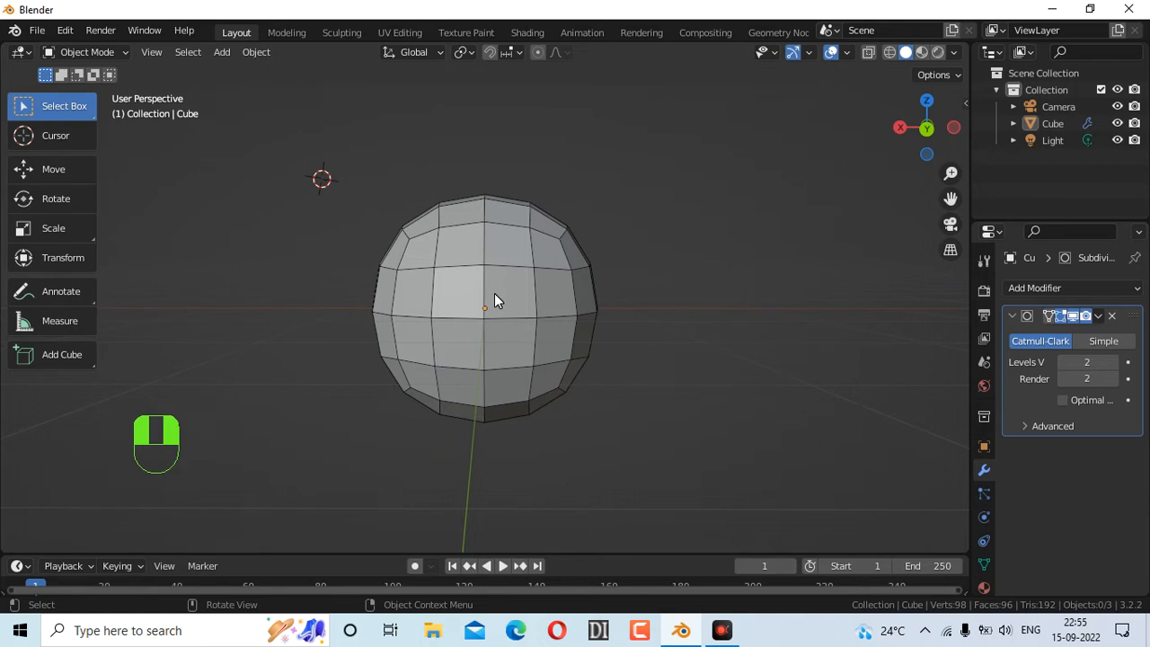
Select the sphere, trial a snapped duplicate, undo it, and expand the Cube entry in the Outliner
key("shift+d")
left_click(495, 300)
key("shift")
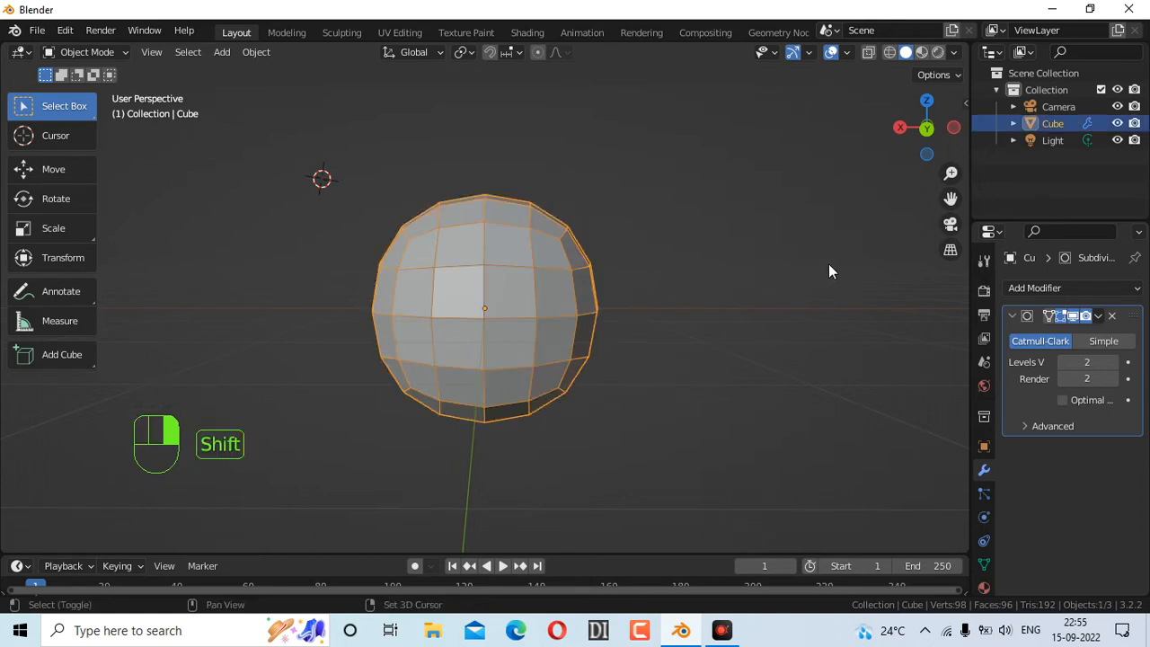
key("shift+d")
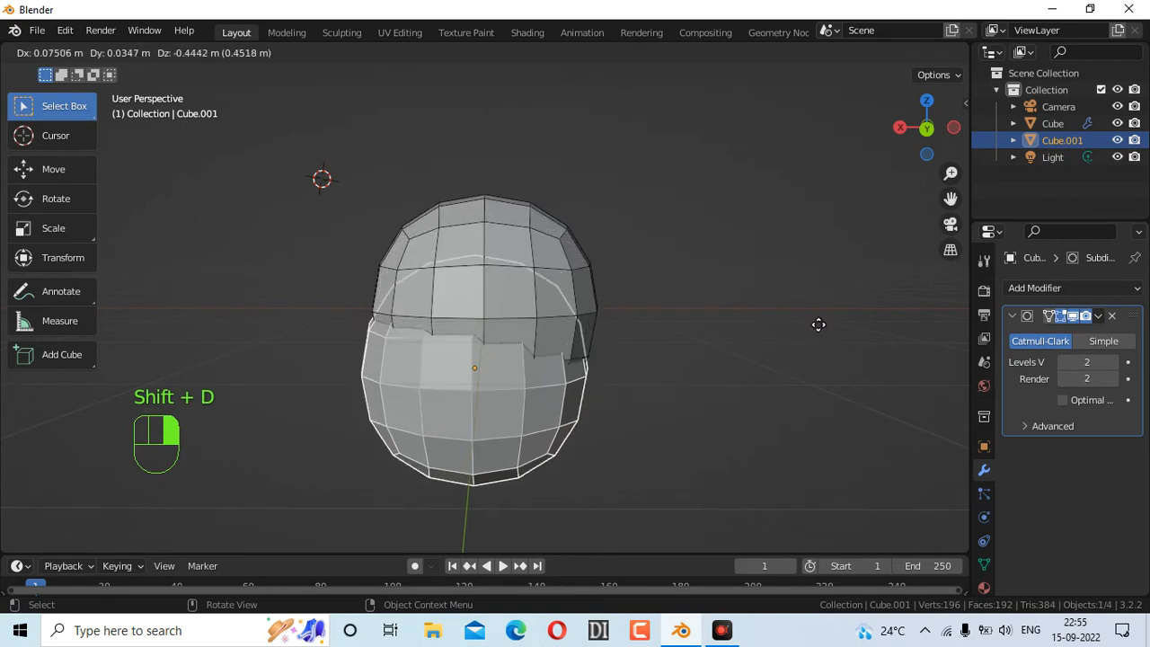
key("ctrl")
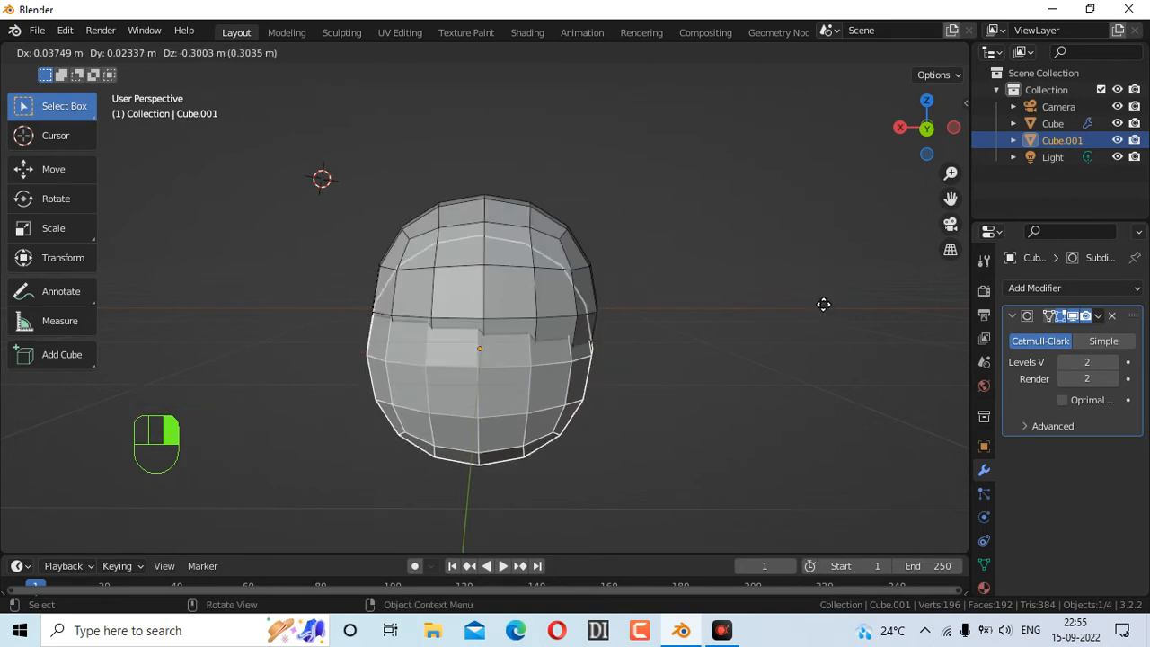
left_click(827, 287)
key("ctrl+z")
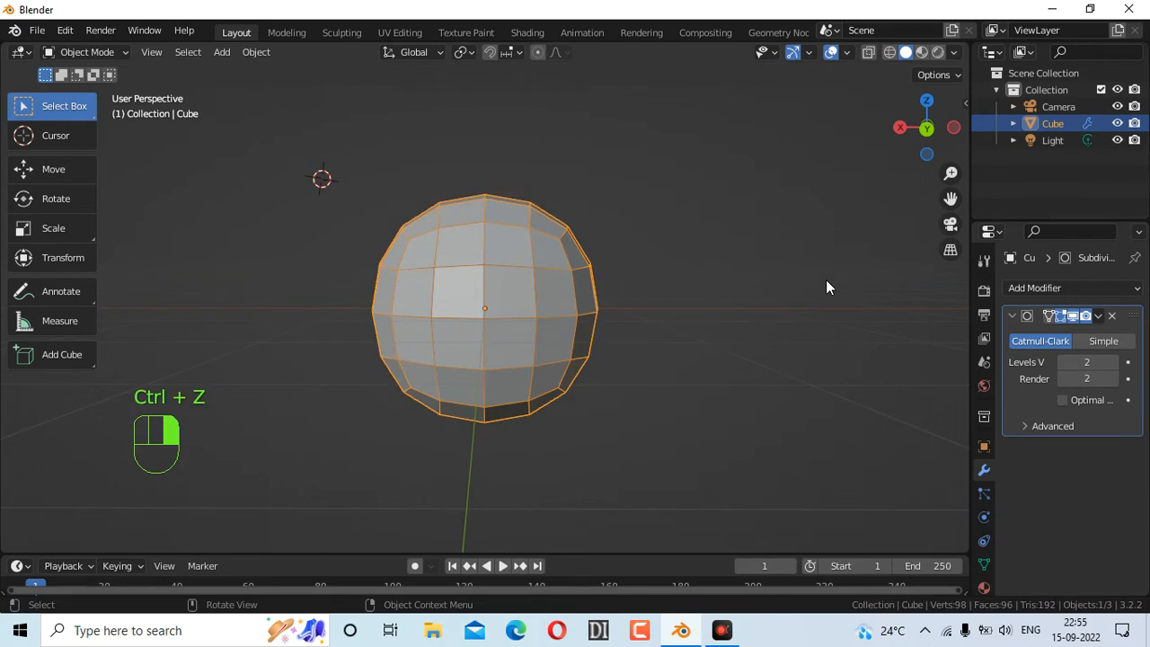
left_click(1013, 122)
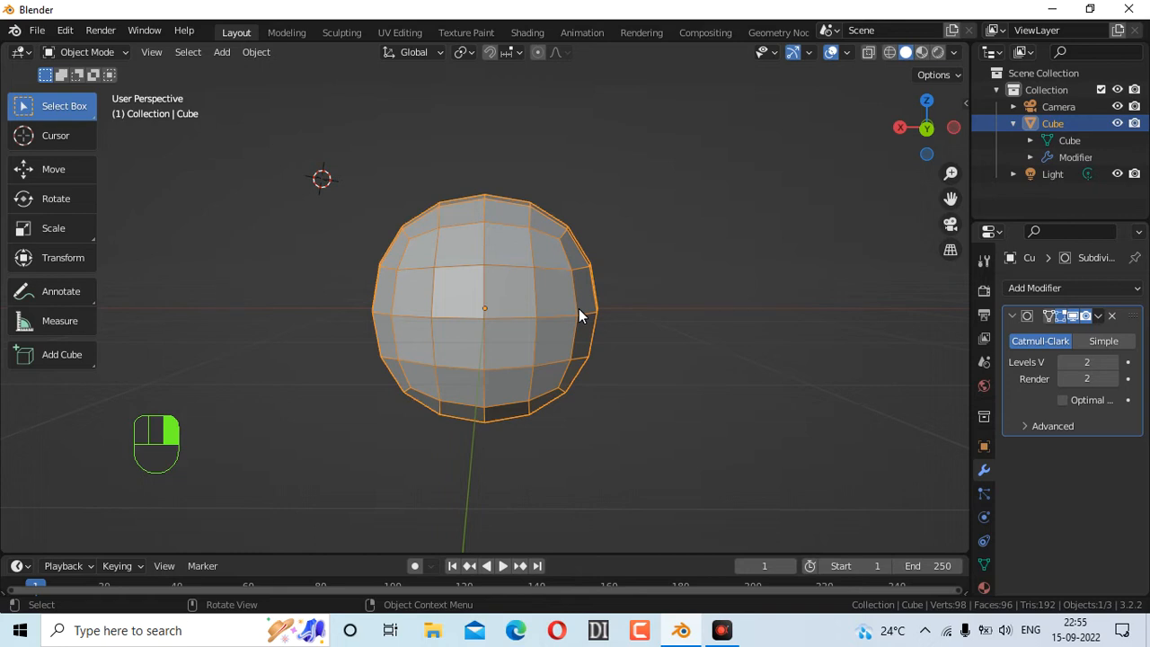
Move the sphere up along Z, then undo the move
key("g")
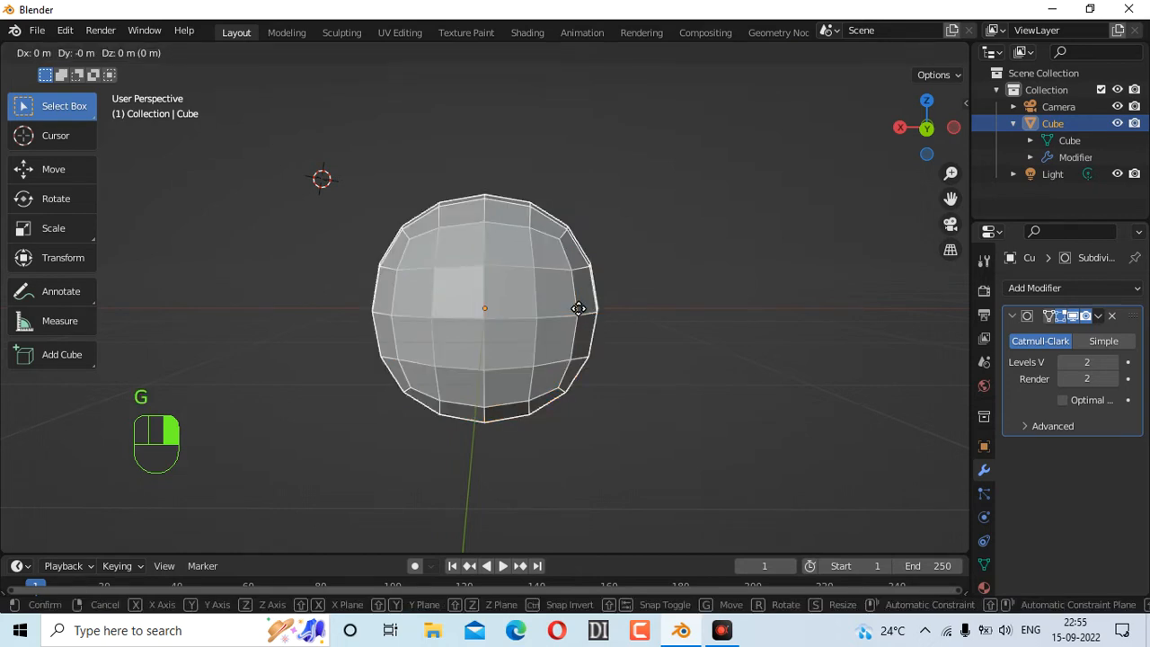
key("z")
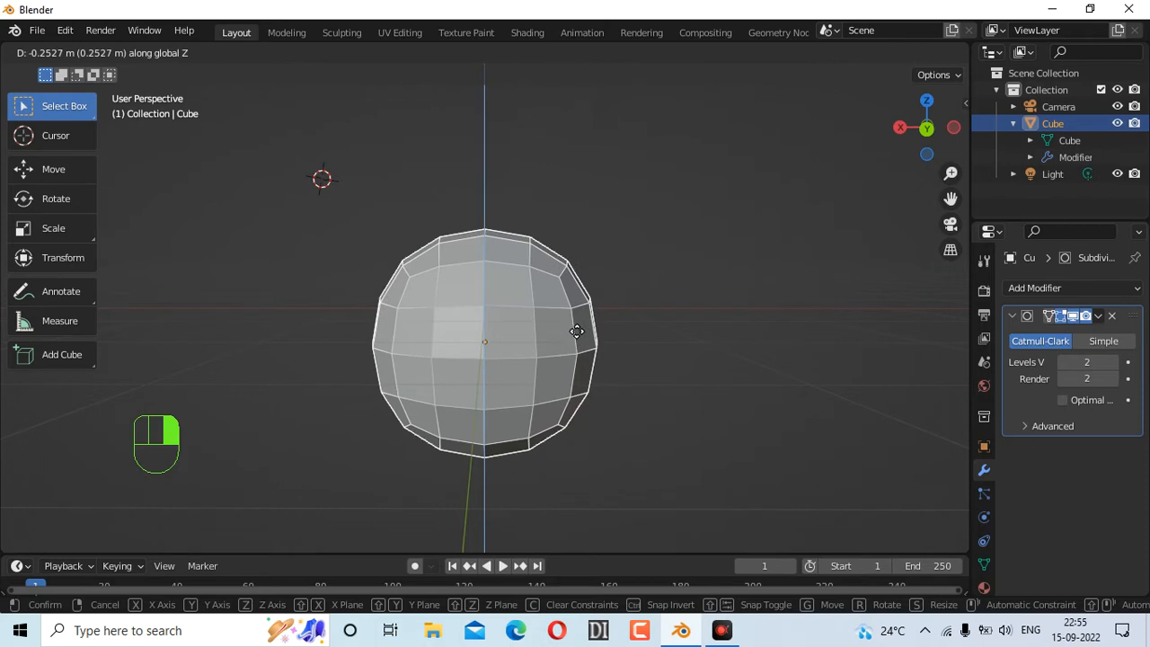
left_click(616, 294)
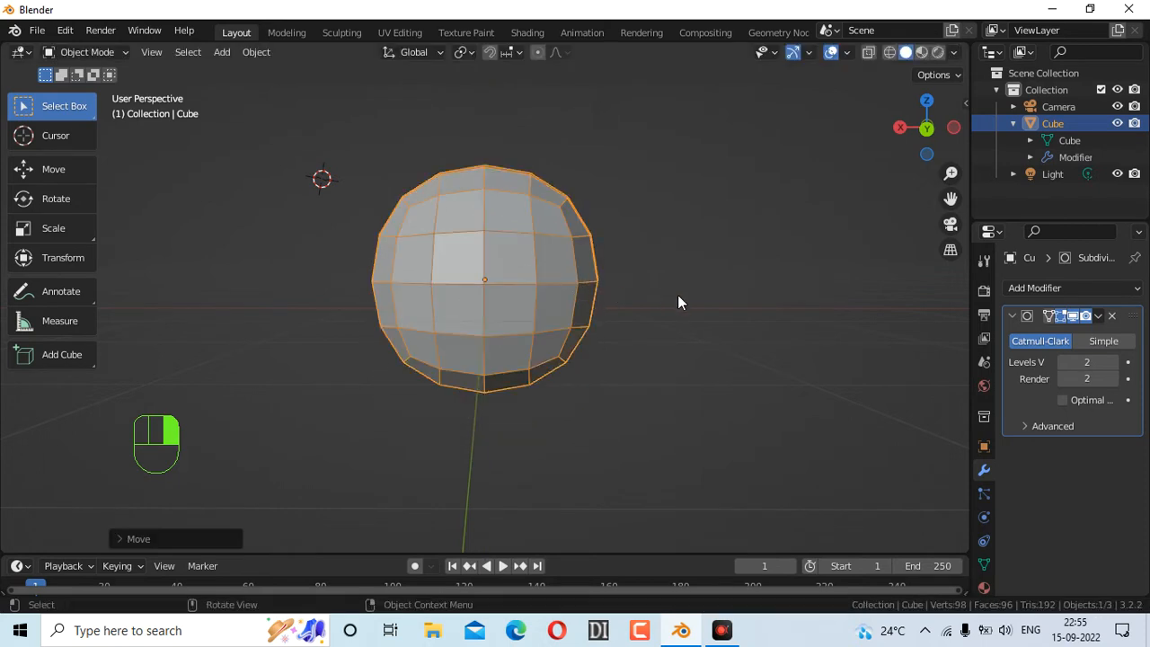
key("ctrl+z")
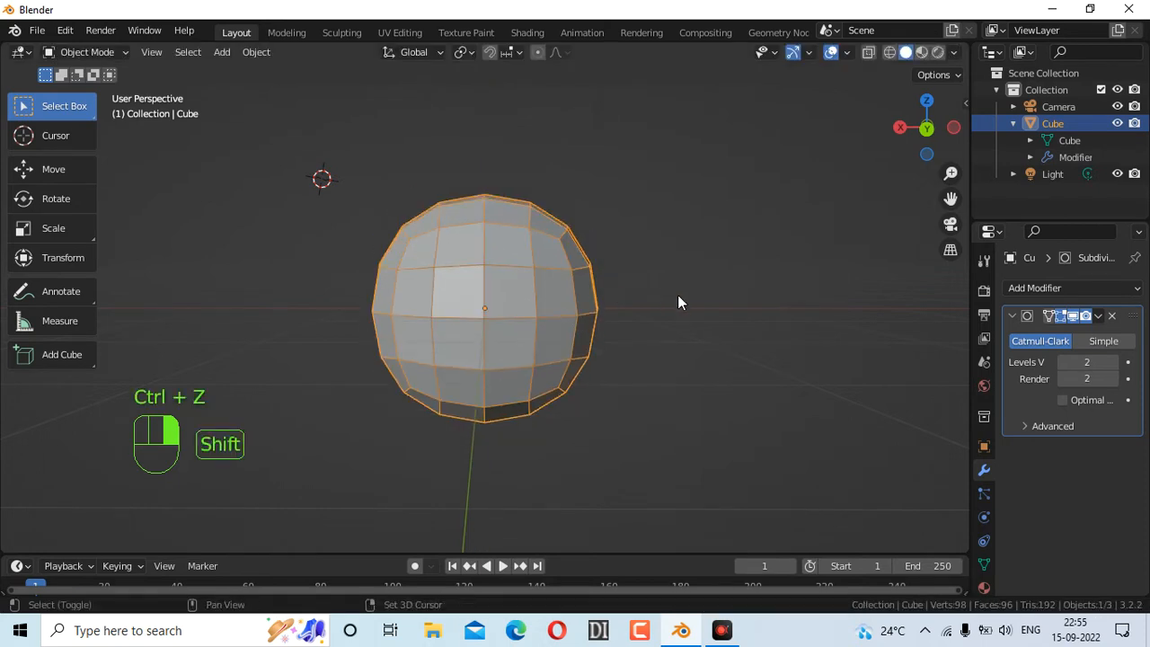
Duplicate the sphere along Z about 0.59 m below the original, then reselect the upper sphere
key("shift+d")
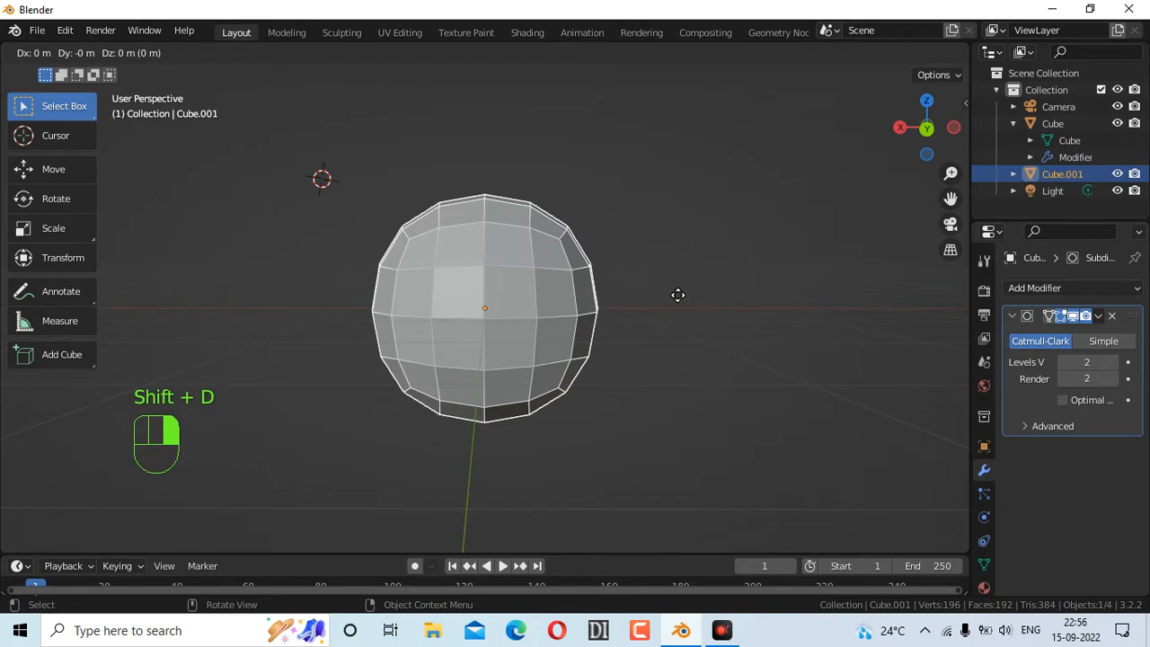
key("z")
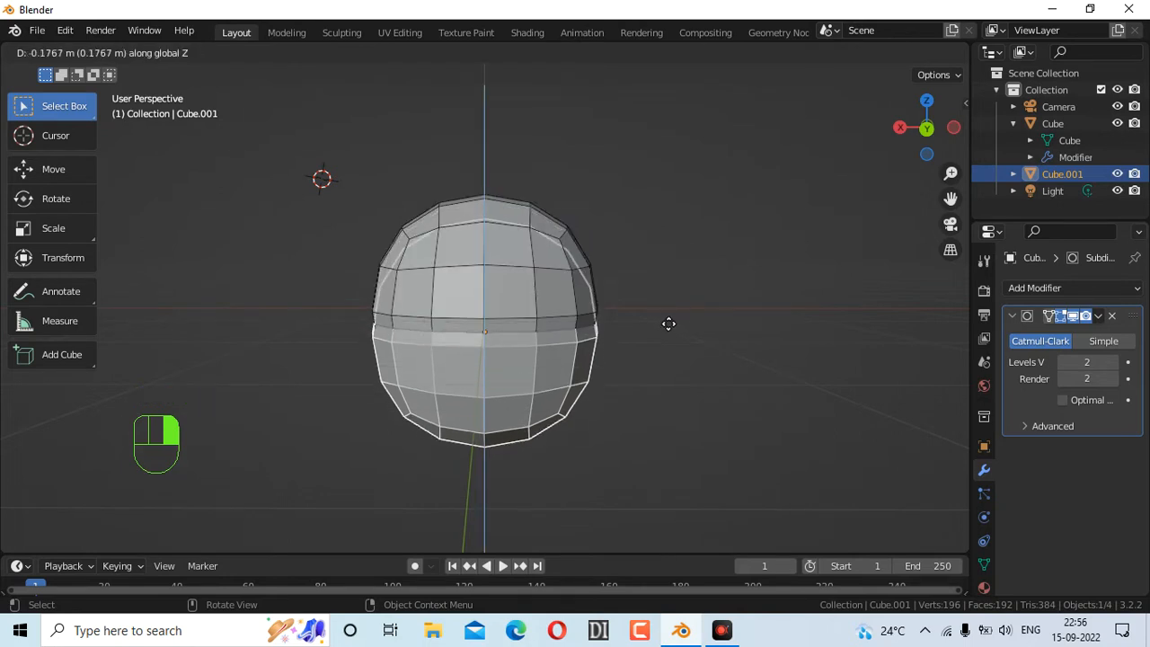
left_click(650, 367)
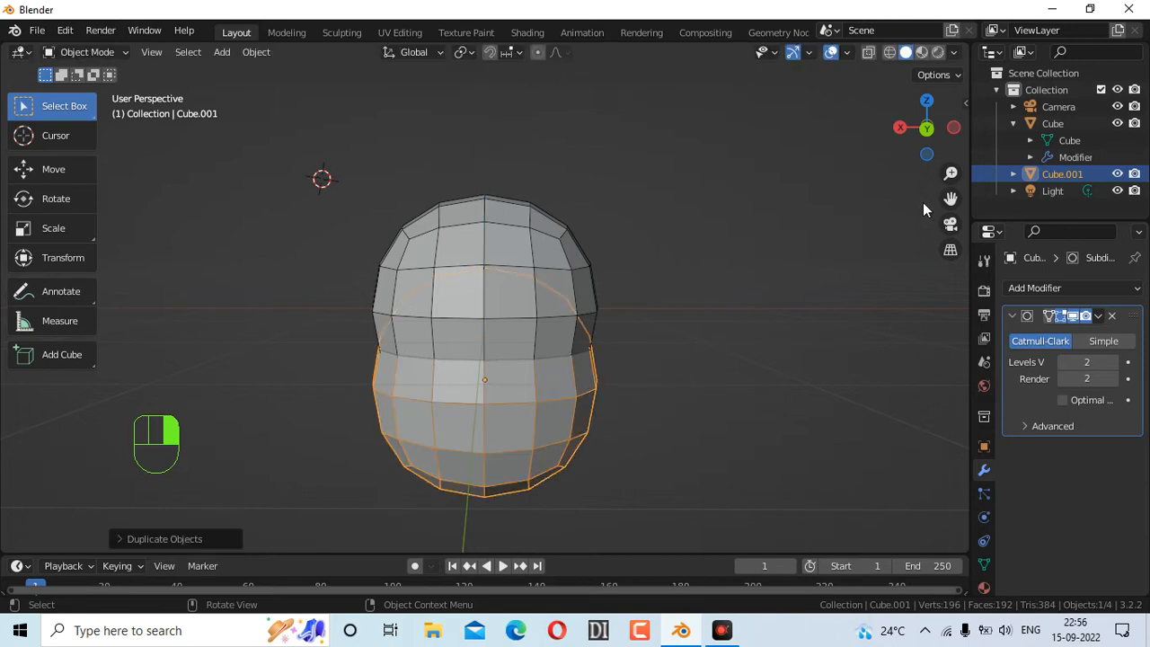
left_click(483, 263)
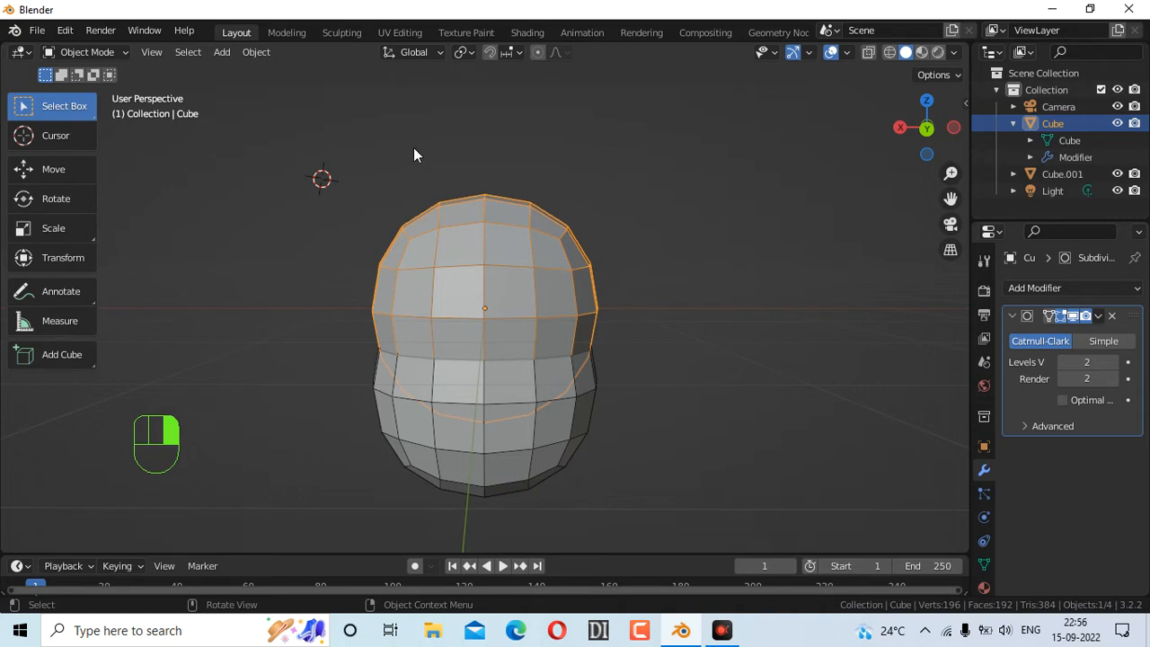
Sketch ear outline, rim, fold and a head loop with the Annotate tool, then undo the strokes
left_click(63, 293)
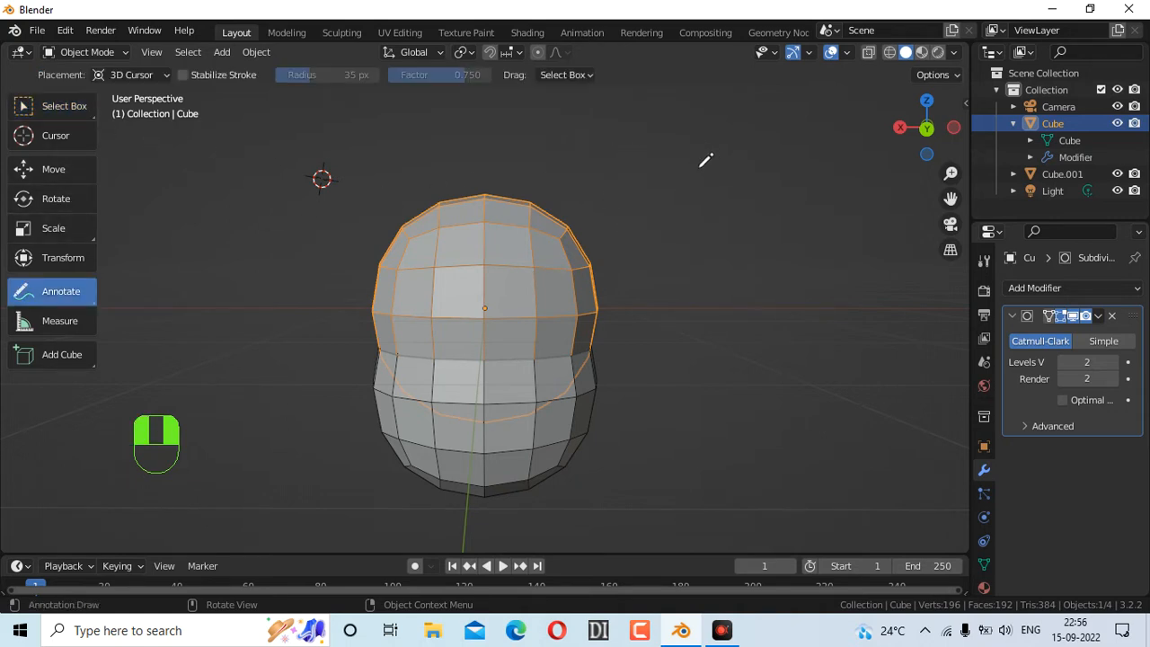
left_click_drag(664, 174, 706, 191)
mouse_move(819, 172)
left_mouse_down()
mouse_move(717, 144)
mouse_move(667, 175)
mouse_move(678, 296)
mouse_move(821, 167)
left_mouse_up()
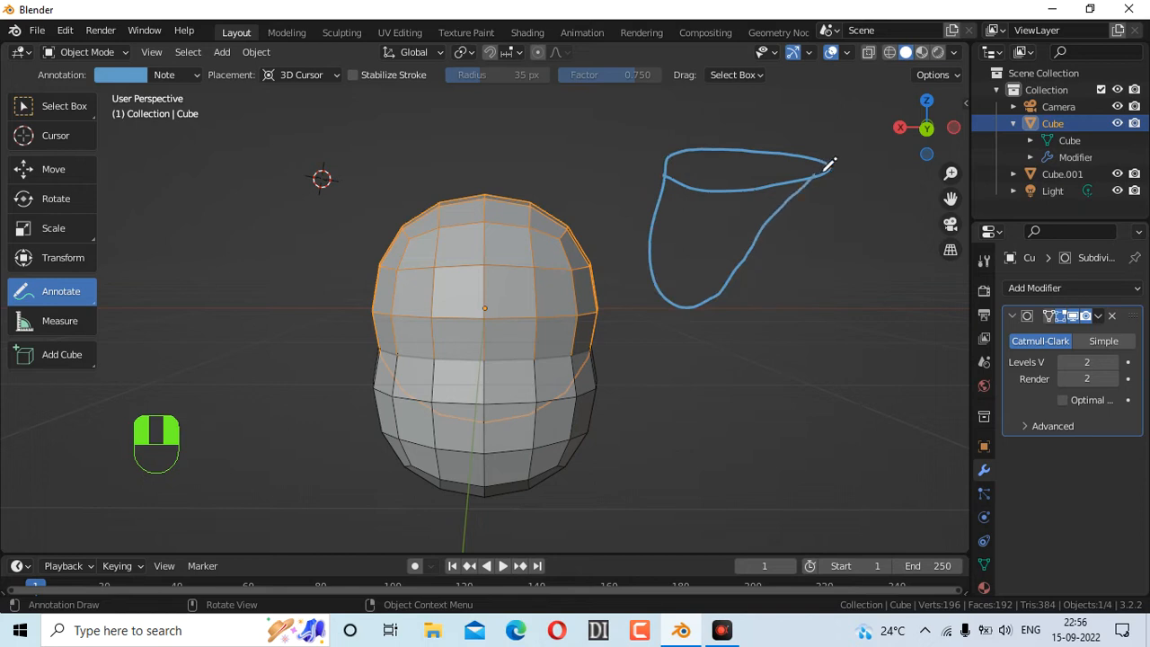
left_click_drag(710, 170, 815, 160)
left_click_drag(703, 230, 738, 220)
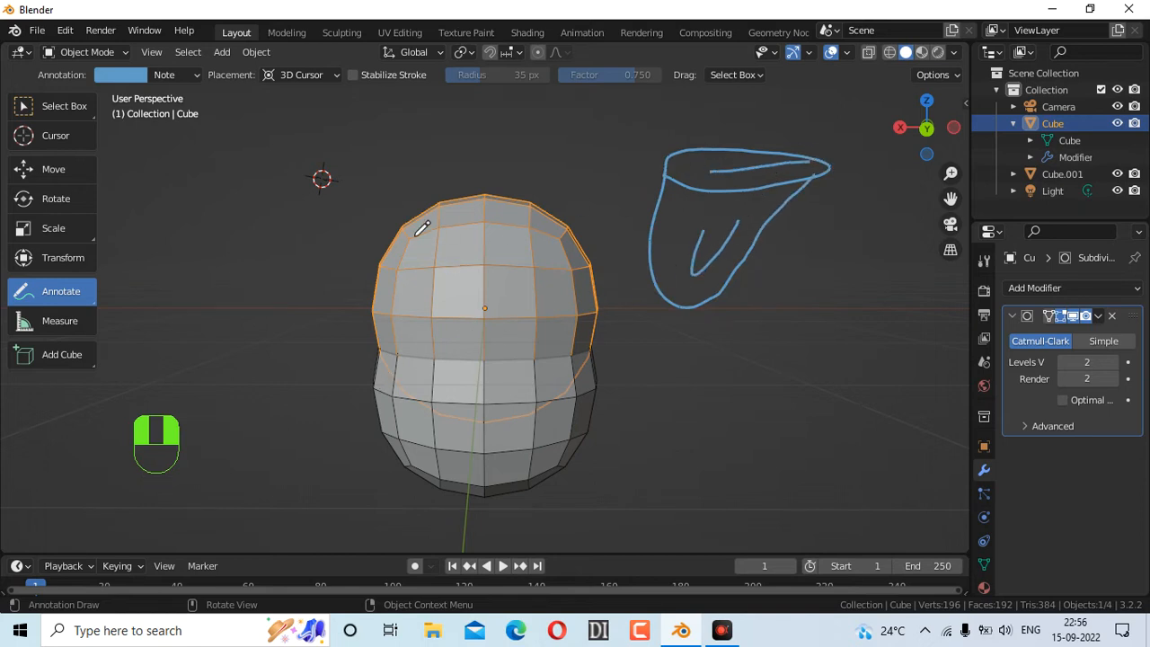
mouse_move(493, 225)
left_mouse_down()
mouse_move(465, 227)
mouse_move(506, 258)
left_mouse_up()
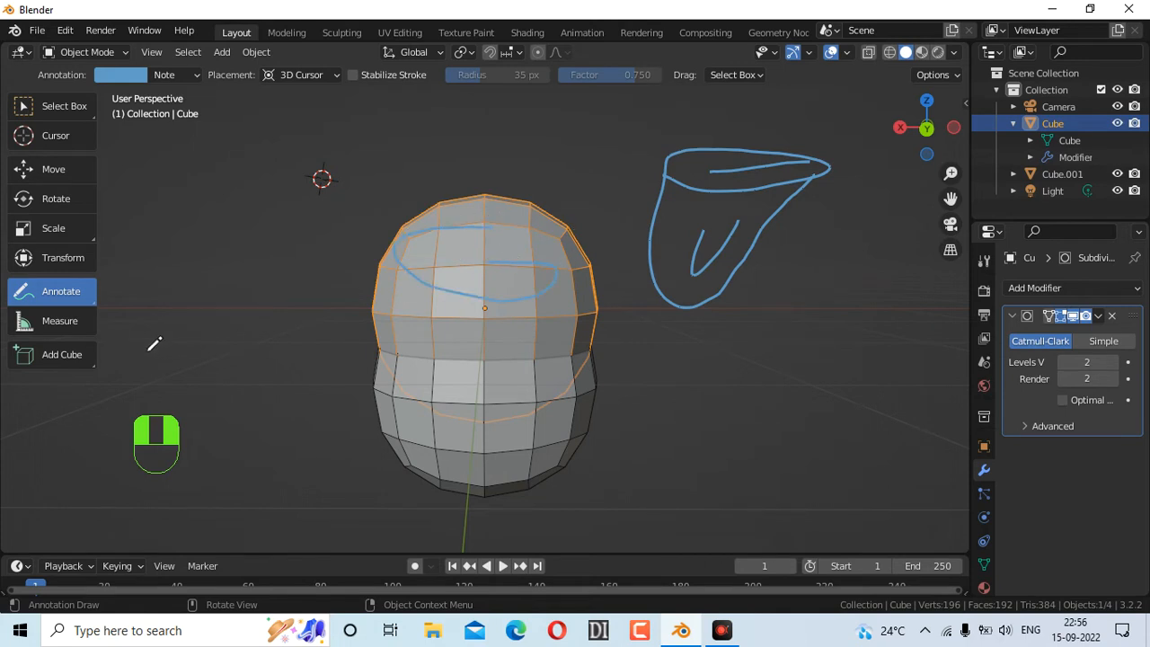
key("ctrl+z")
key("ctrl+z")
key("ctrl+z")
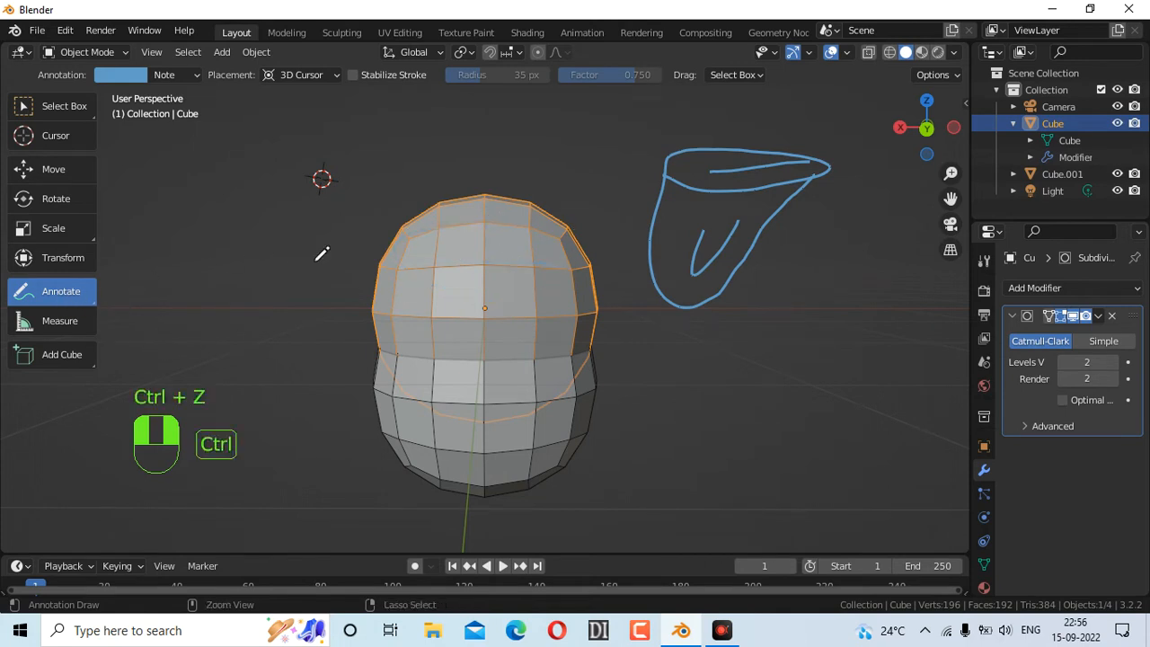
key("ctrl+z")
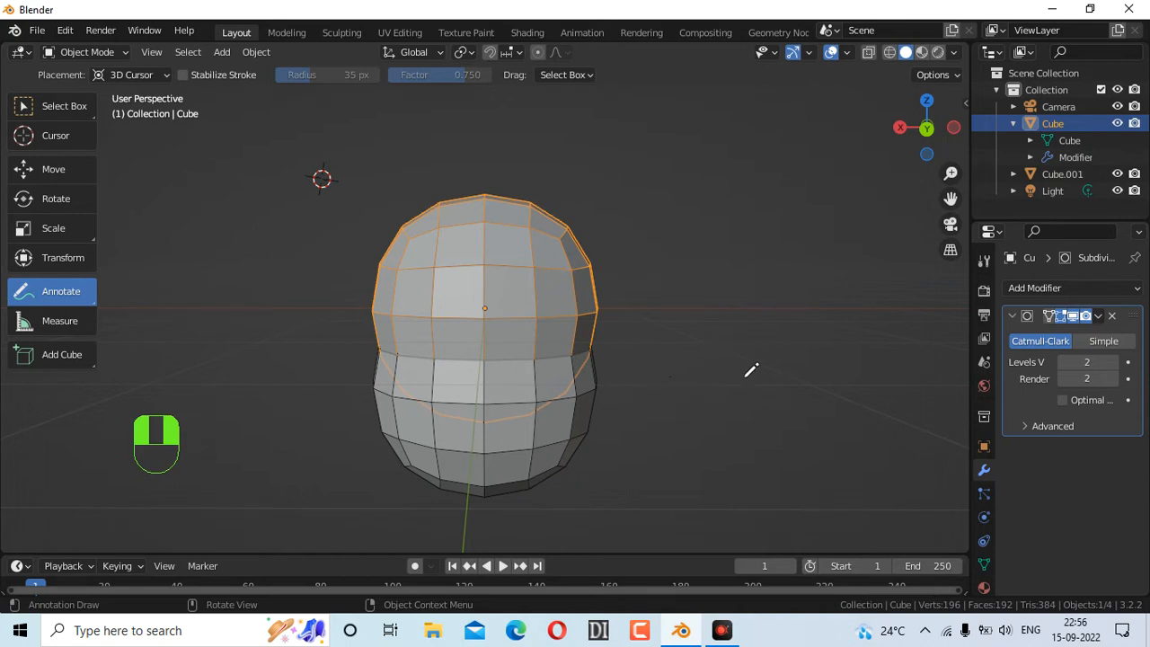
Scale the upper sphere along X into a wider, flatter ovoid
key("s")
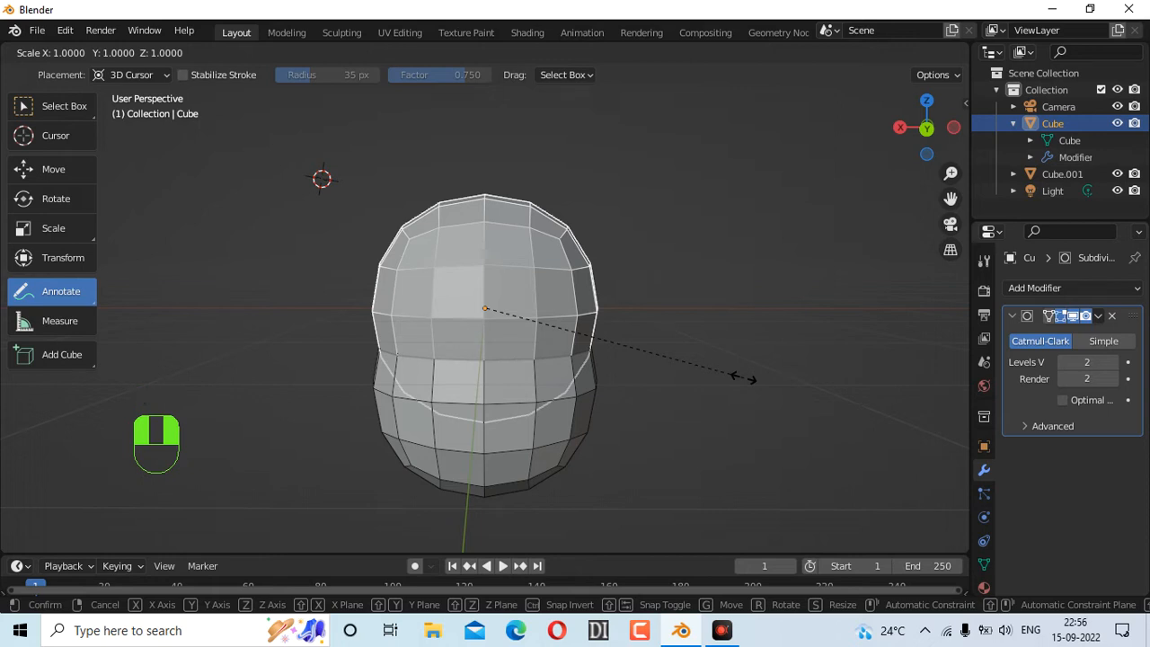
key("x")
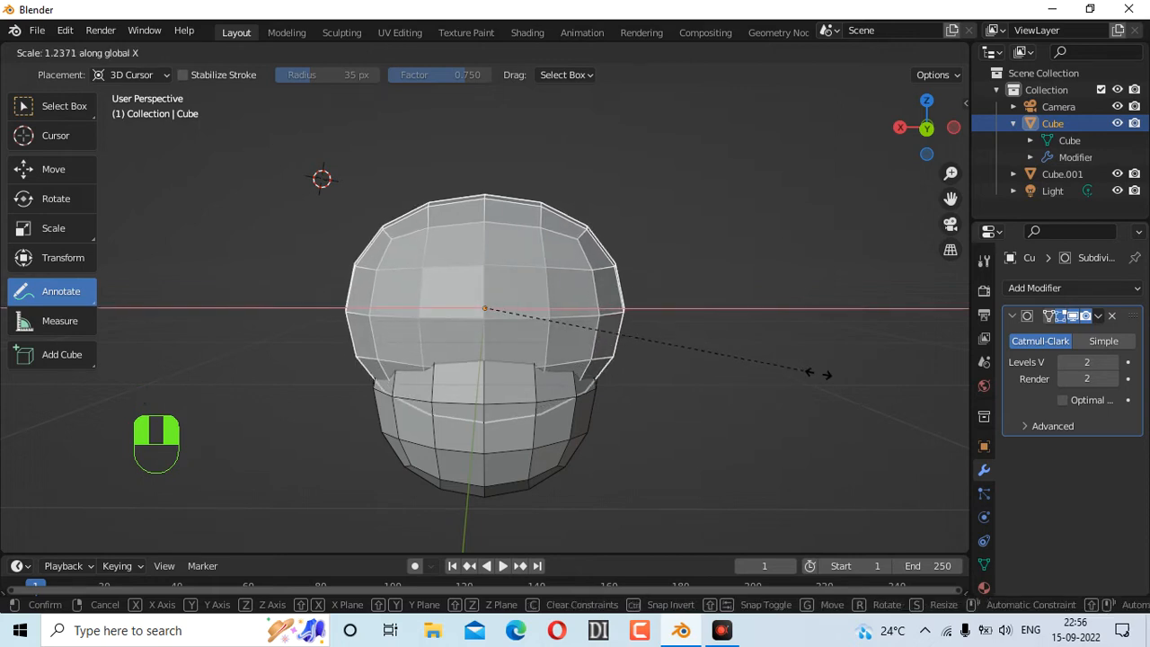
left_click(885, 388)
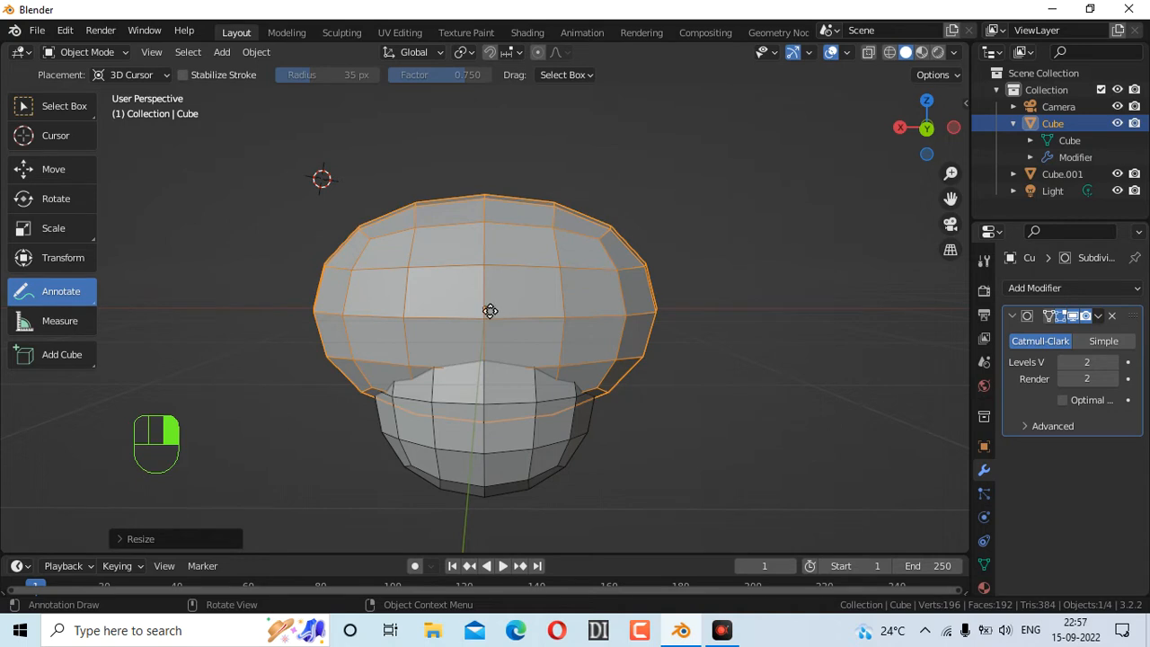
Shift the upper sphere about 0.39 m along X so it overhangs the lower one
key("g")
key("x")
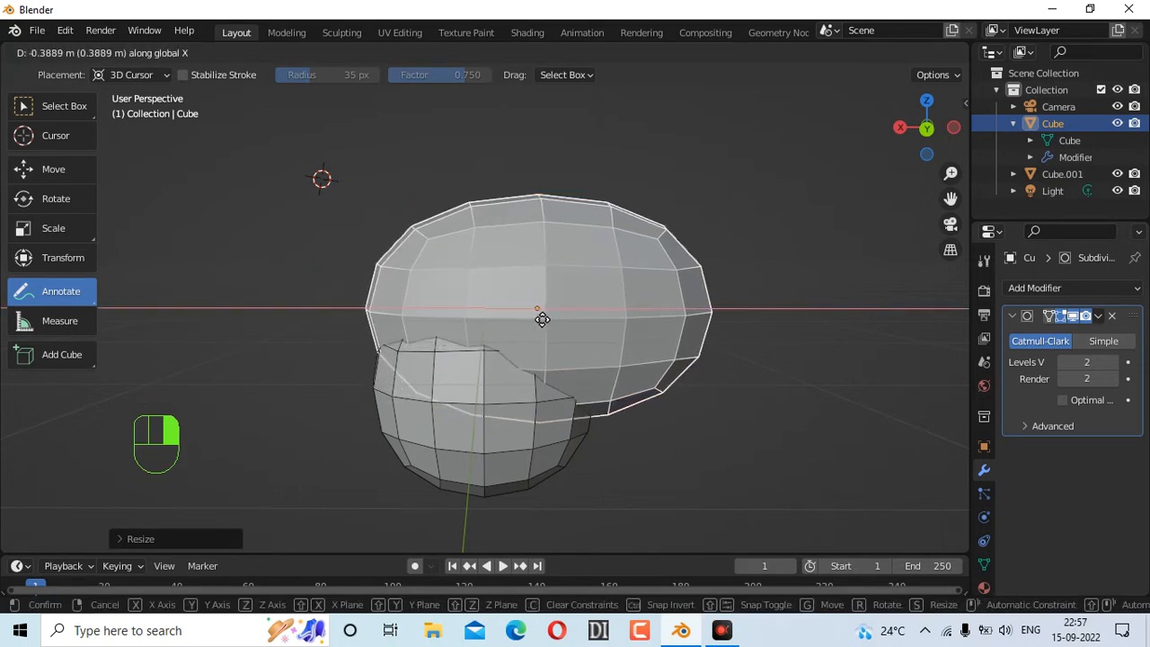
left_click(542, 318)
mouse_move(909, 148)
left_mouse_down()
mouse_move(881, 150)
mouse_move(954, 151)
mouse_move(913, 154)
left_mouse_up()
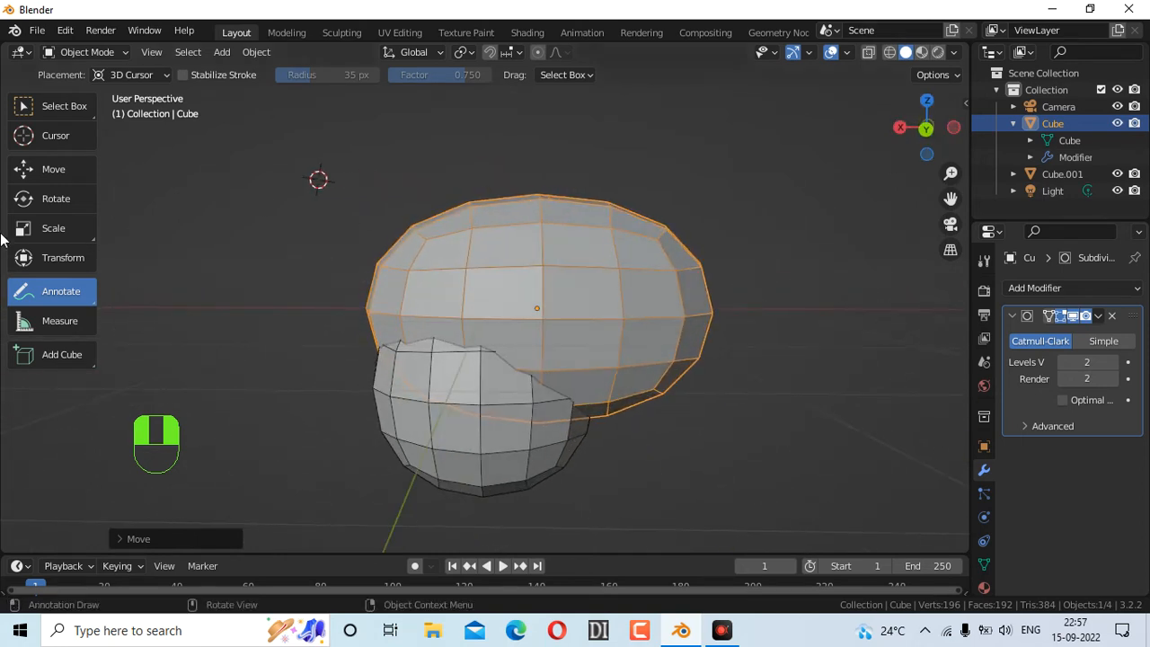
Draw an annotation loop around the upper sphere, undoing a stray stroke around the lower one
mouse_move(713, 262)
left_mouse_down()
mouse_move(403, 266)
mouse_move(692, 295)
mouse_move(700, 284)
left_mouse_up()
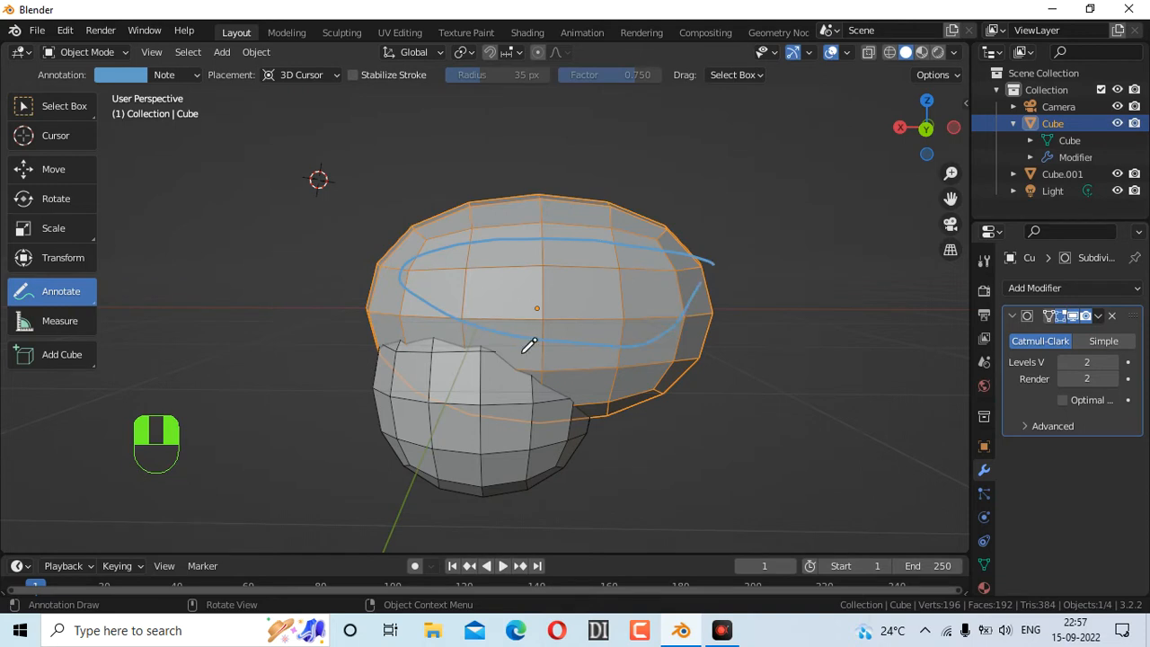
mouse_move(431, 311)
left_mouse_down()
mouse_move(369, 403)
mouse_move(629, 356)
left_mouse_up()
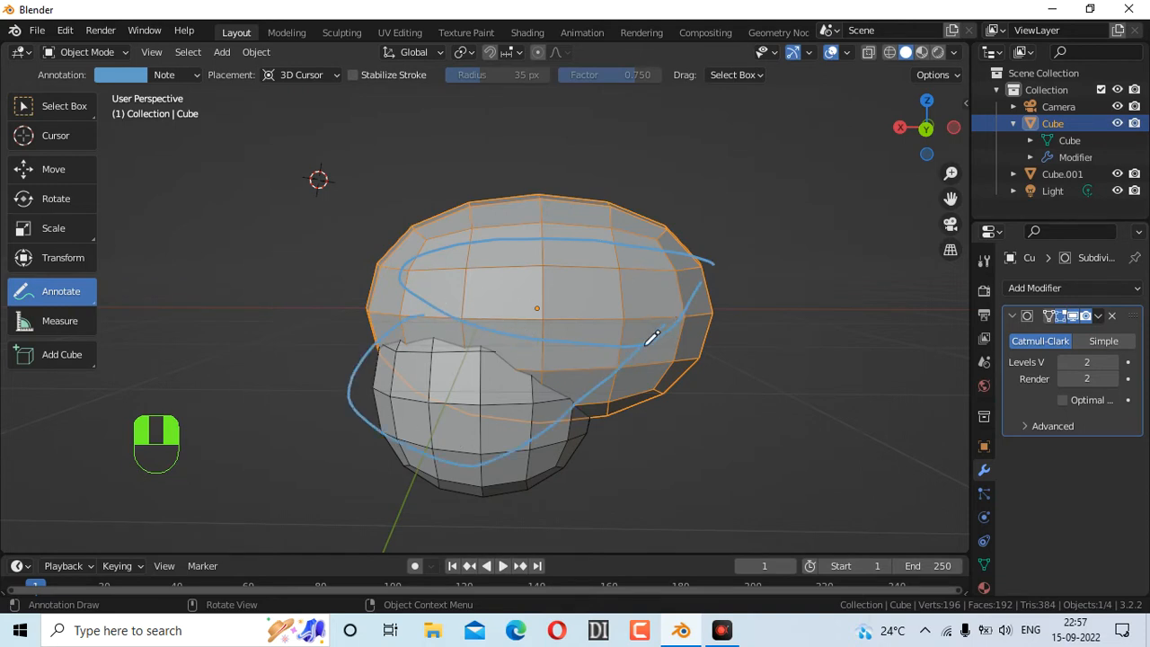
key("ctrl+z")
key("z")
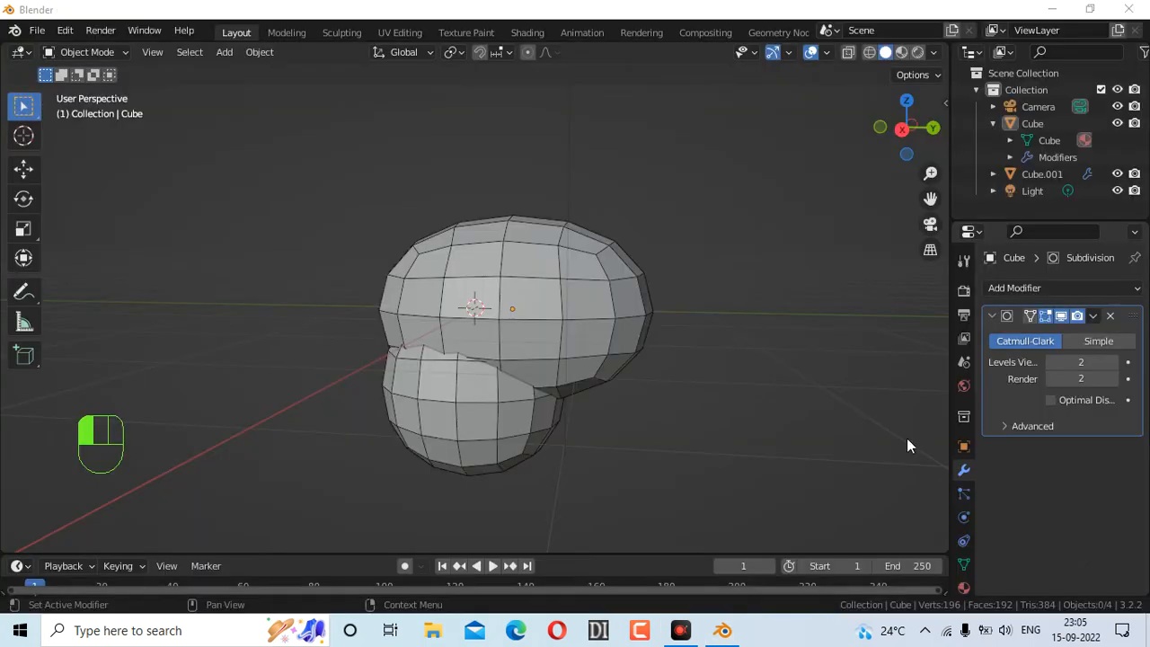
Apply the Subdivision modifier on the upper Cube
middle_click_drag(484, 309, 588, 310)
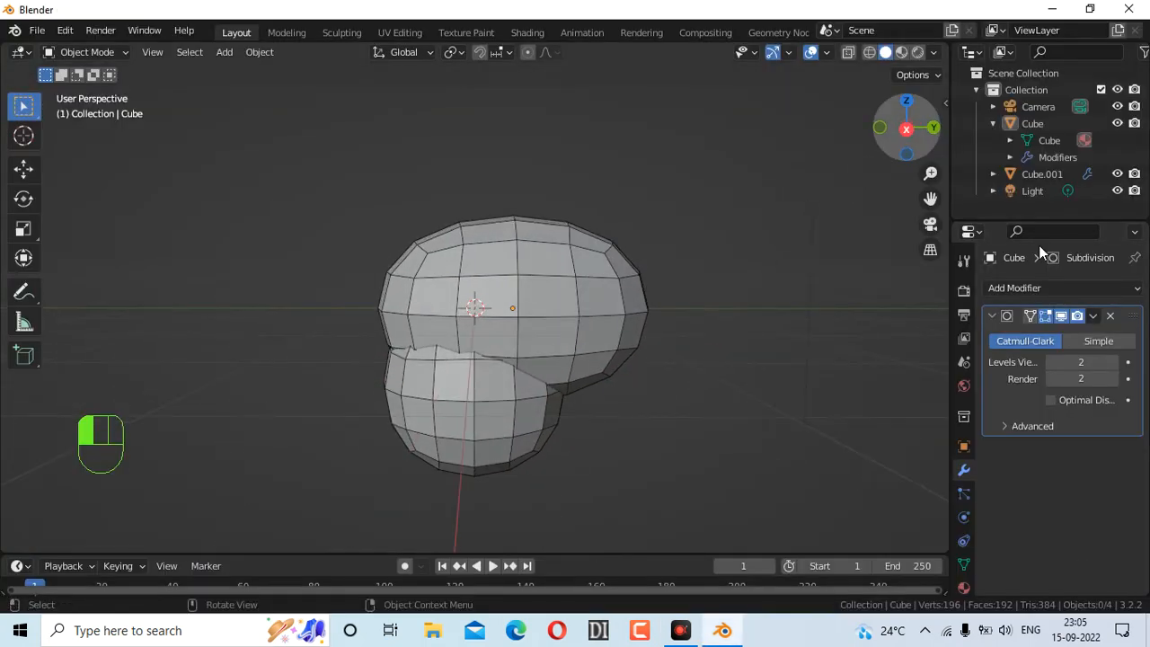
left_click(1092, 317)
left_click(593, 249)
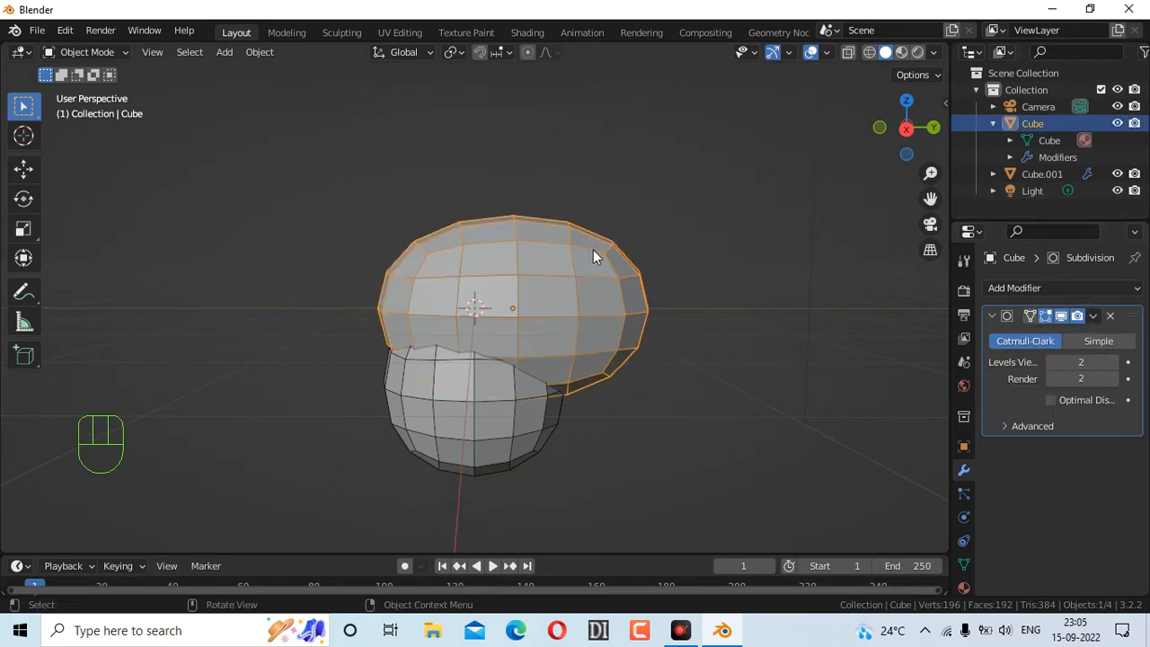
left_click(1094, 317)
left_click(1078, 335)
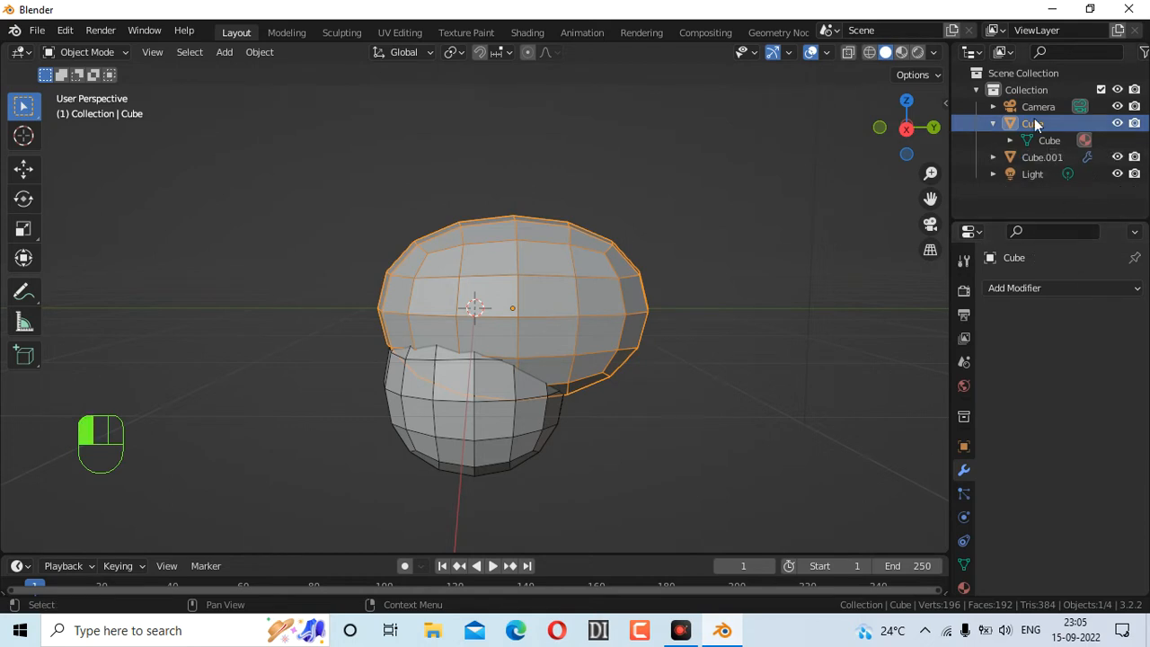
Select the lower Cube.001 and apply its Subdivision modifier too
left_click(1042, 157)
left_click(503, 385)
scroll(848, 481, "down", 2)
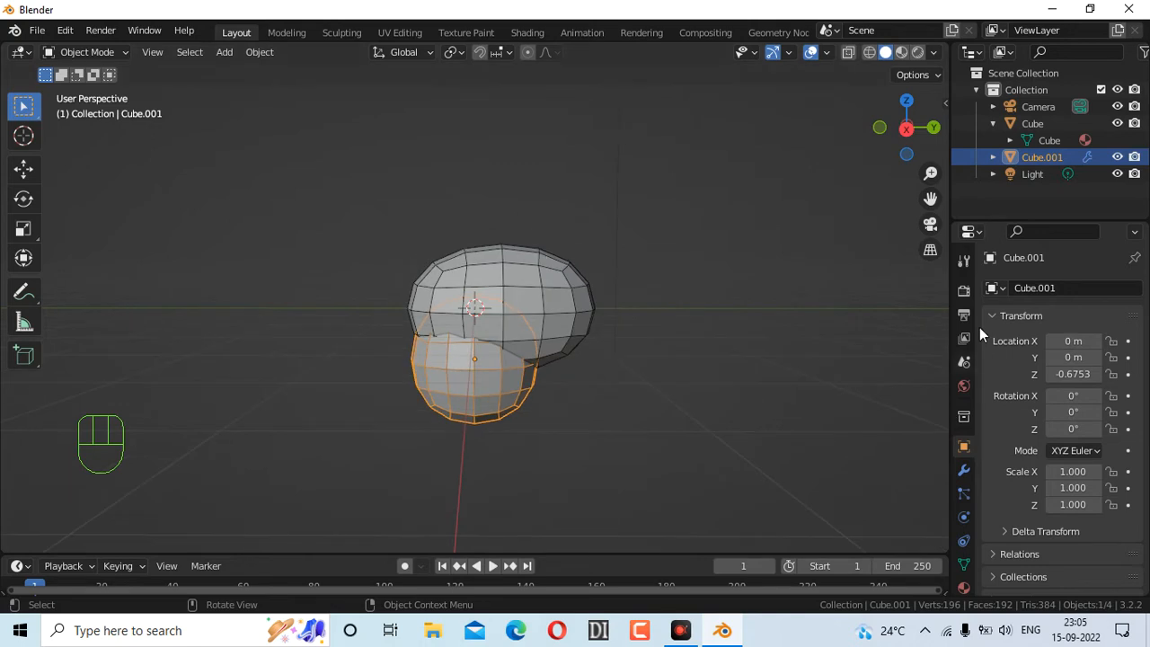
left_click(964, 469)
left_click(1095, 318)
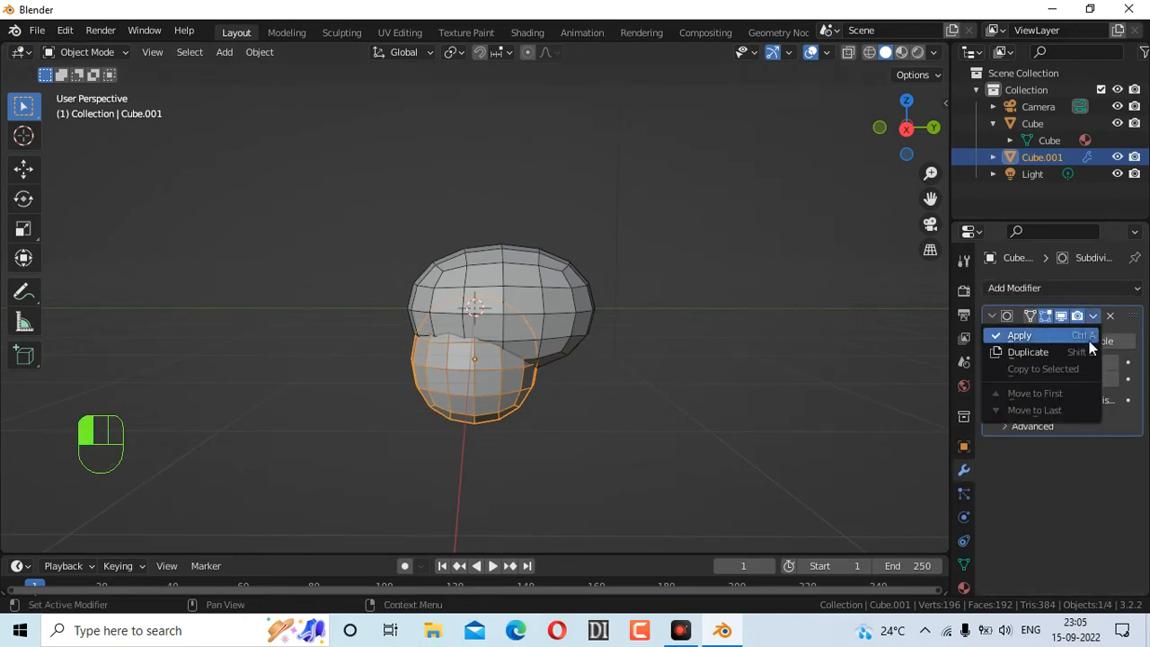
left_click(1089, 340)
scroll(643, 317, "down", 2)
scroll(649, 308, "up", 5)
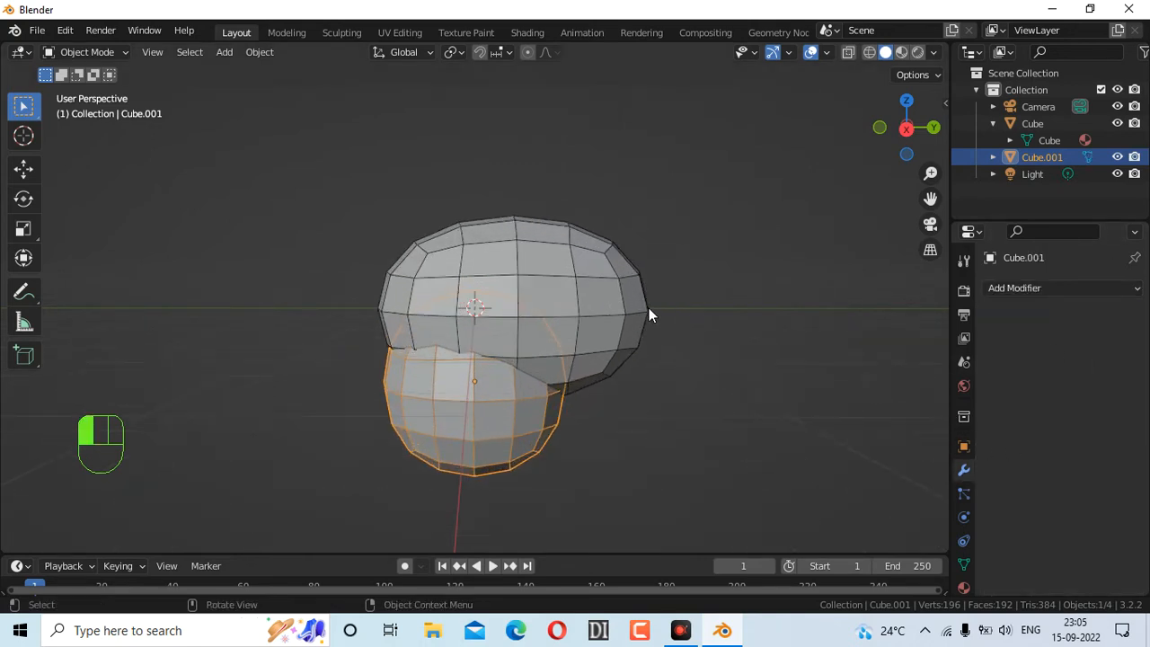
Select Cube.001, add Cube as the active object, and join them with Ctrl+J
left_click(804, 266)
left_click(575, 342)
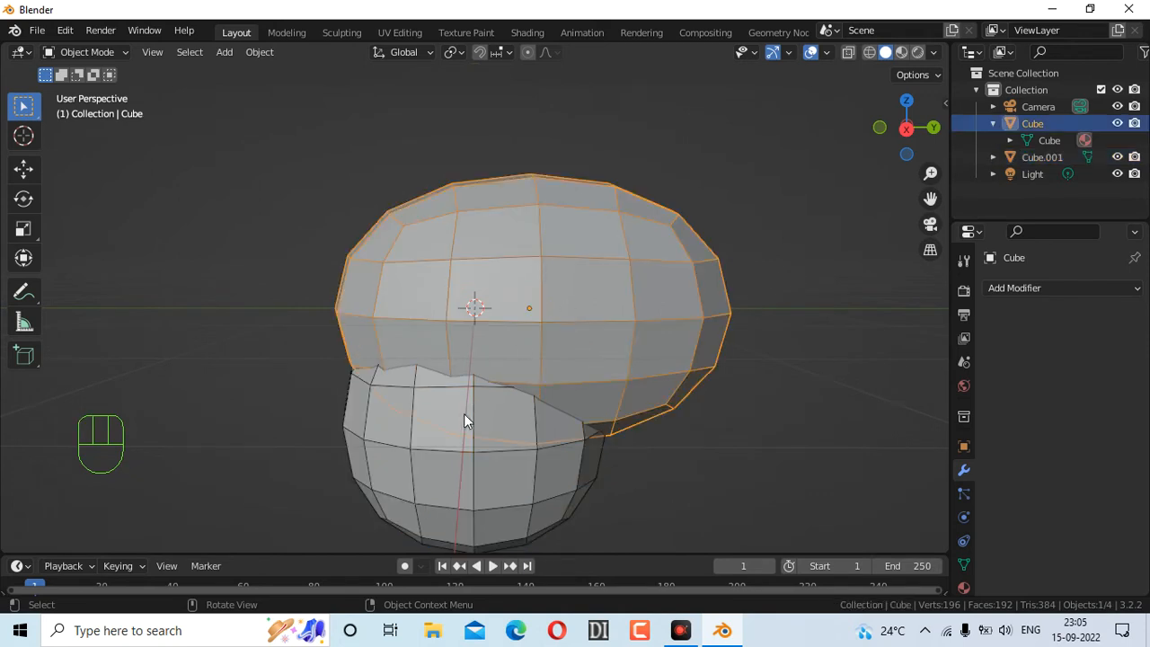
left_click(469, 406)
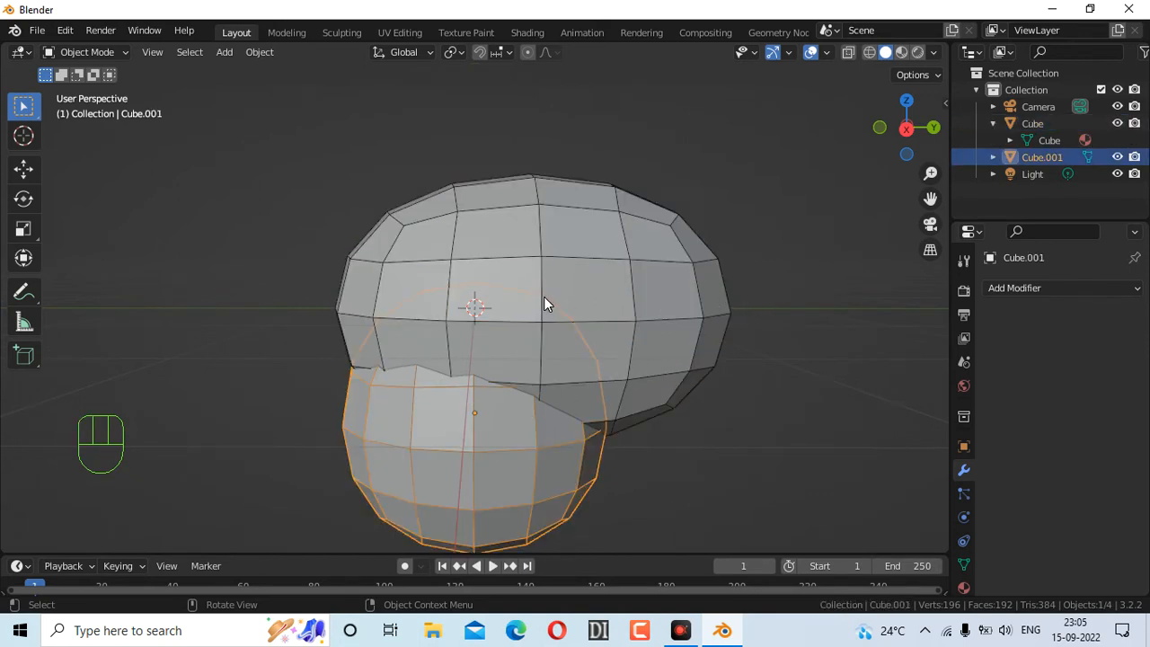
key("shift")
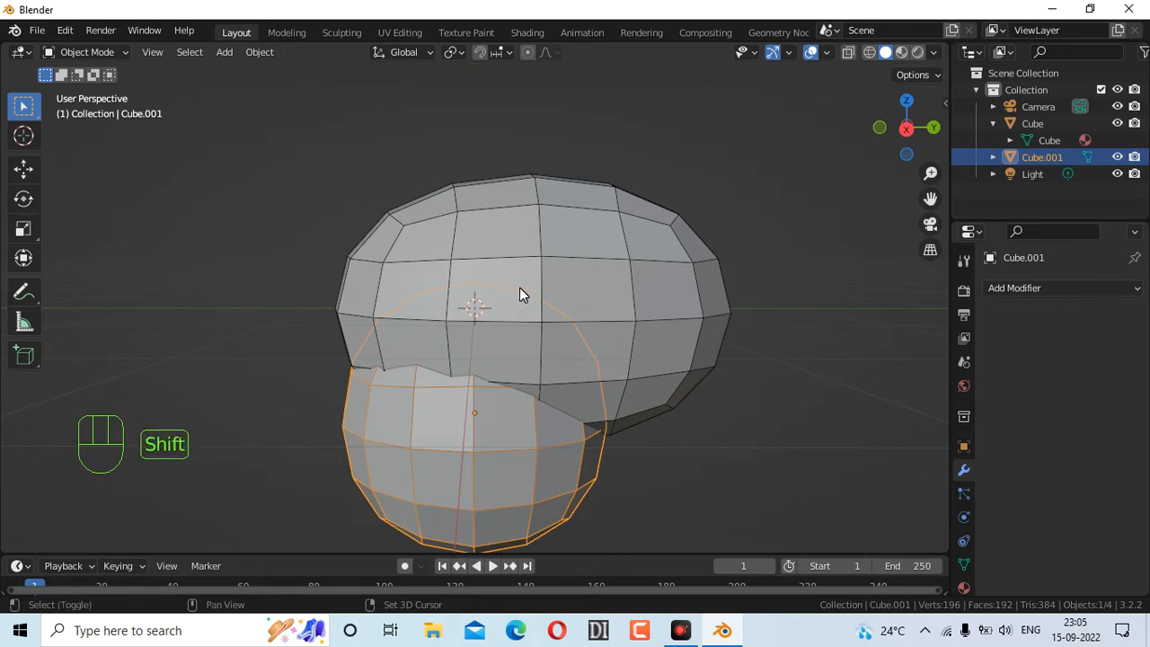
left_click(553, 239, "shift")
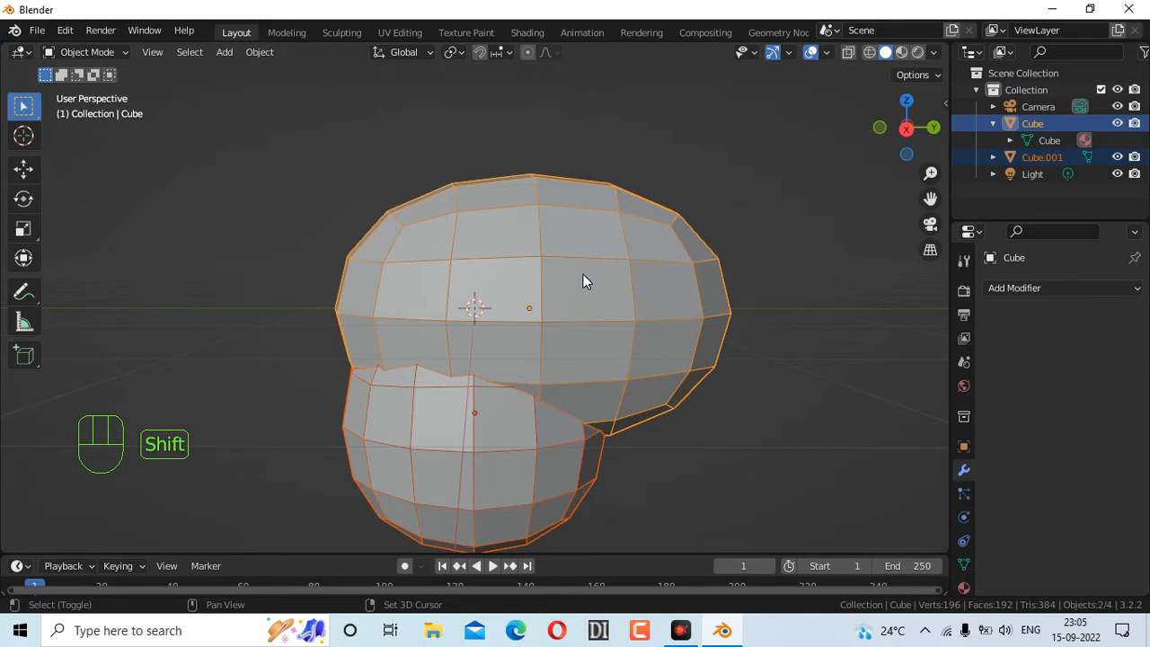
key("ctrl")
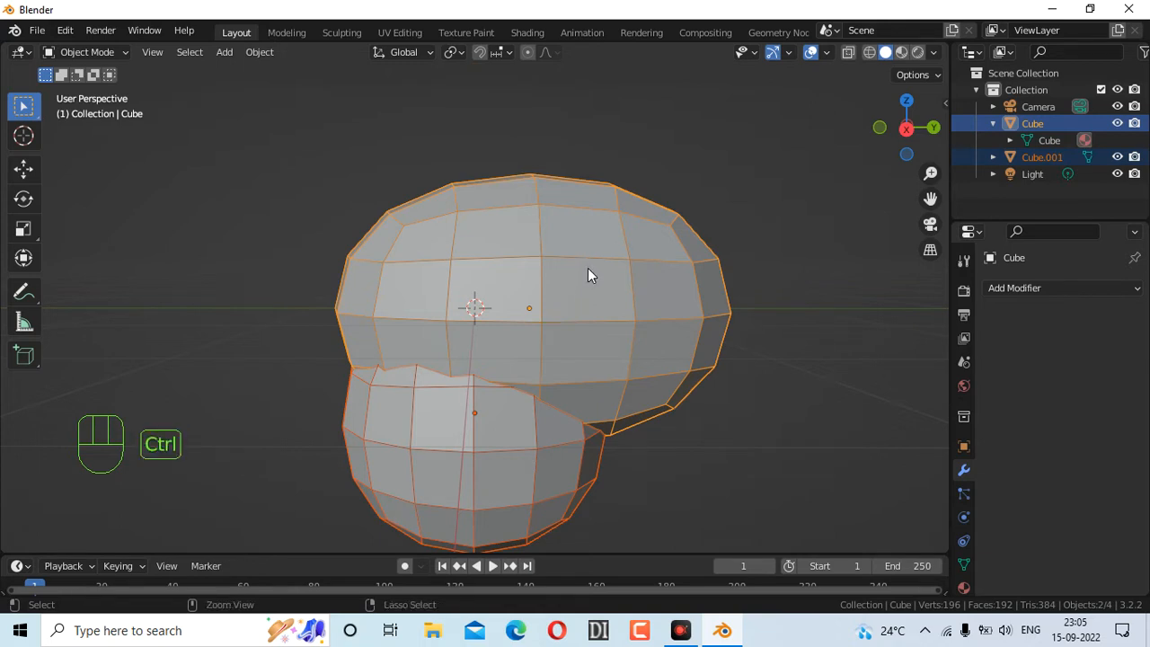
key("ctrl+j")
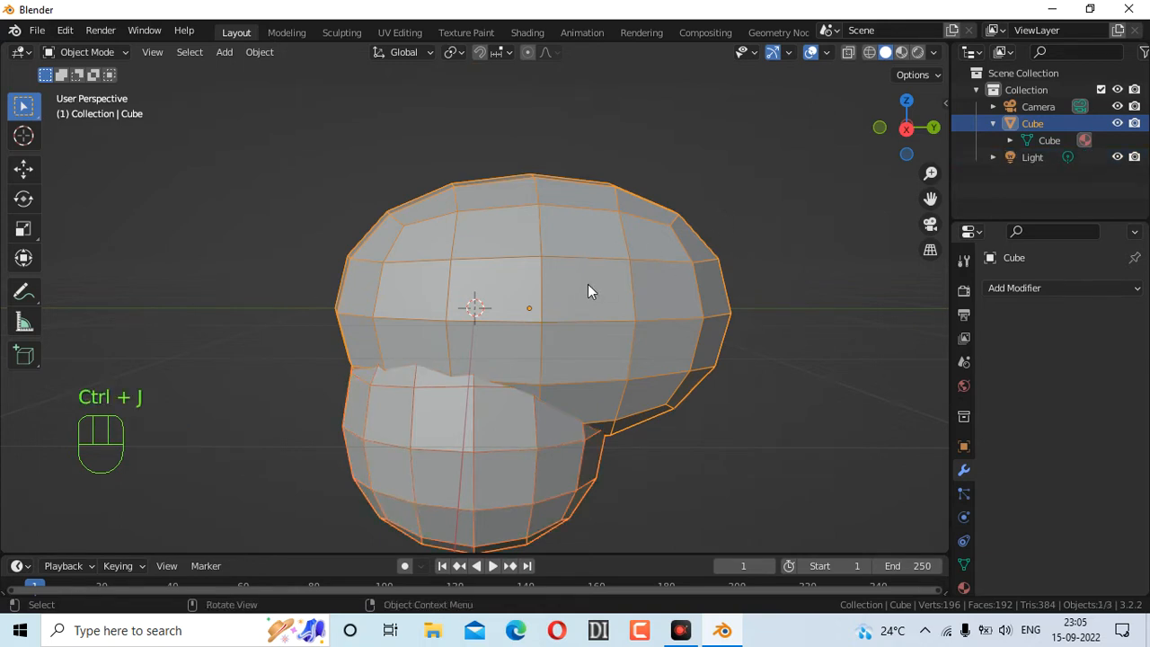
left_click_drag(884, 143, 723, 236)
scroll(696, 245, "down", 4)
scroll(699, 244, "up", 3)
Switch the joined head into Sculpt Mode and widen the brush toolbar to show names
left_click(106, 54)
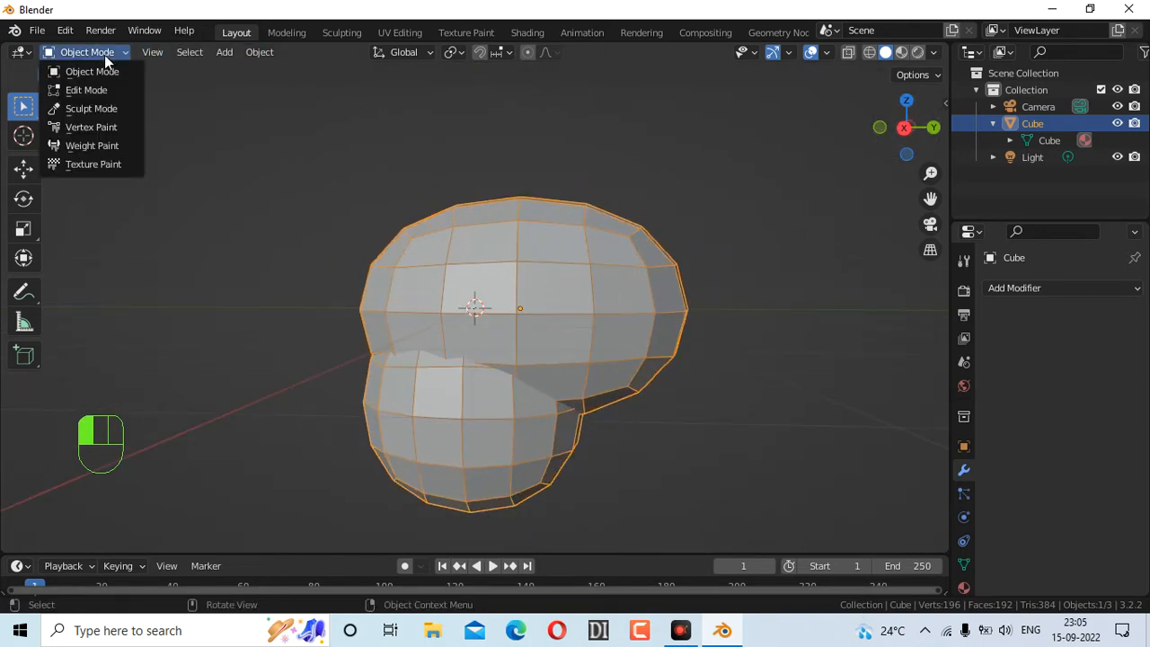
left_click(94, 108)
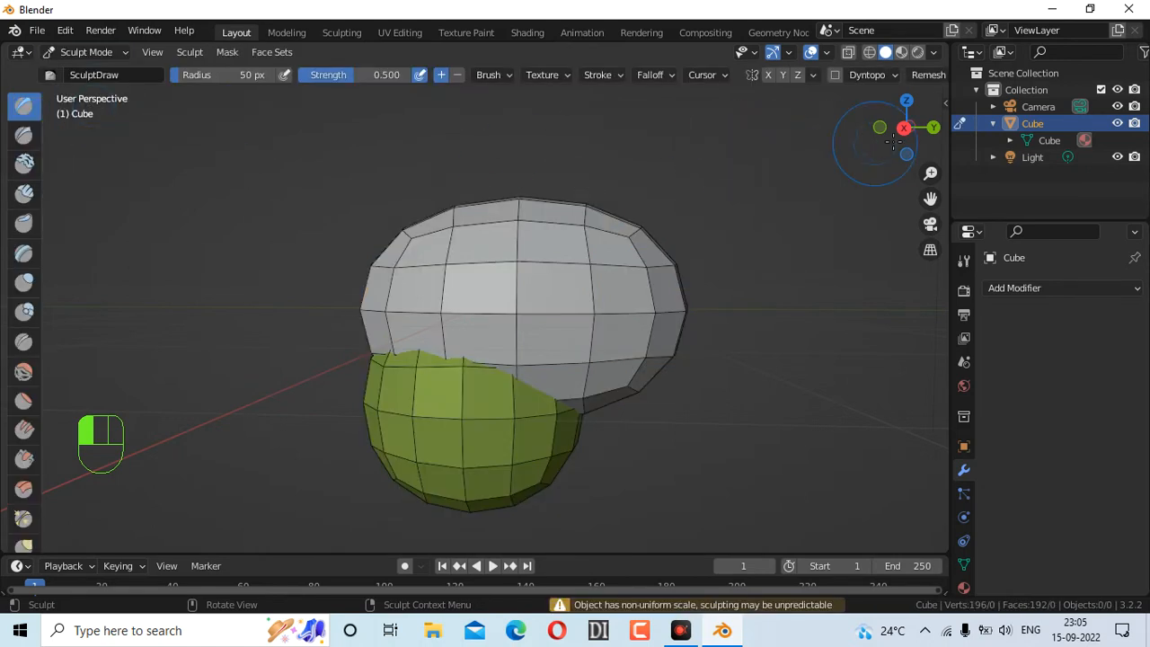
left_click_drag(915, 138, 902, 136)
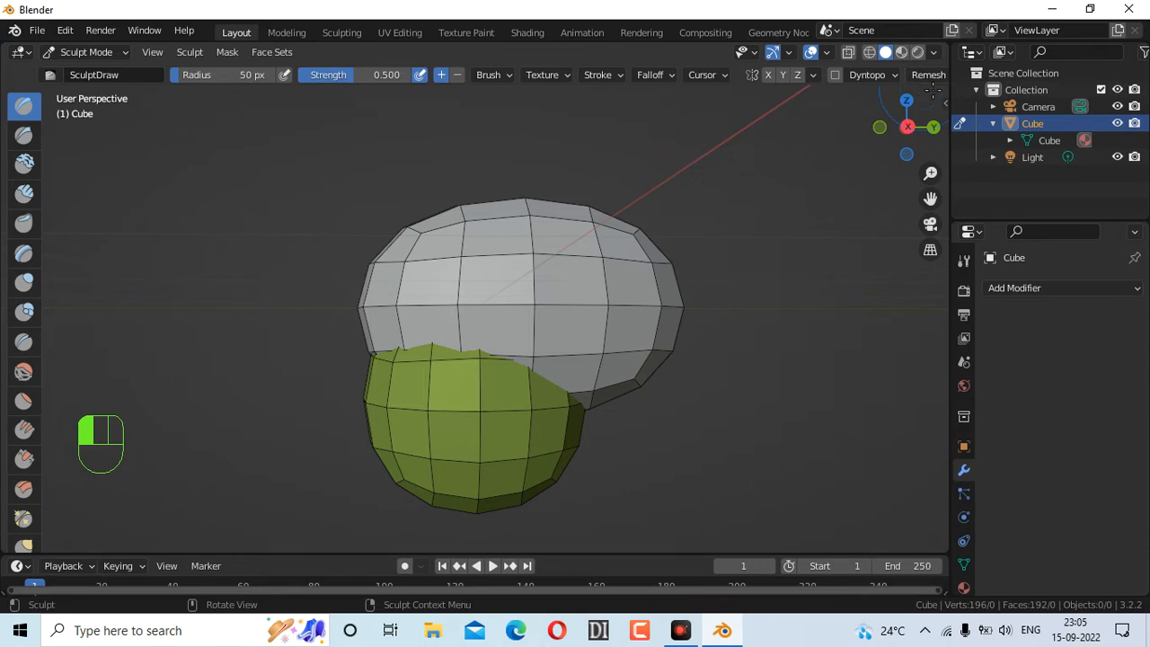
left_click_drag(952, 96, 995, 88)
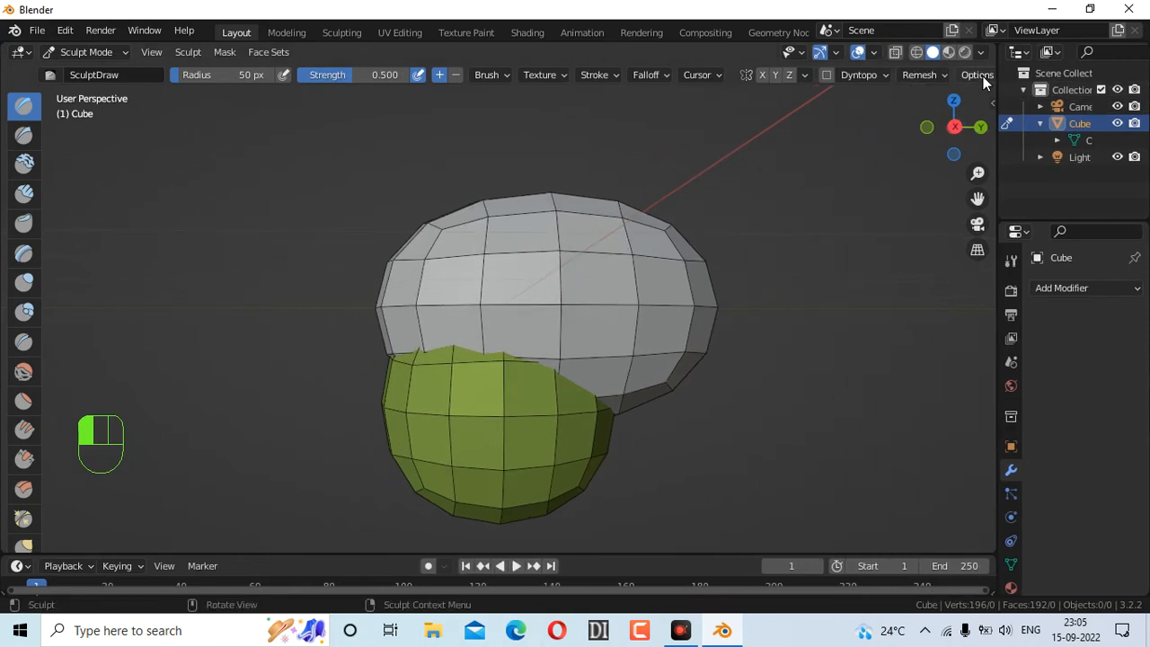
left_click(979, 76)
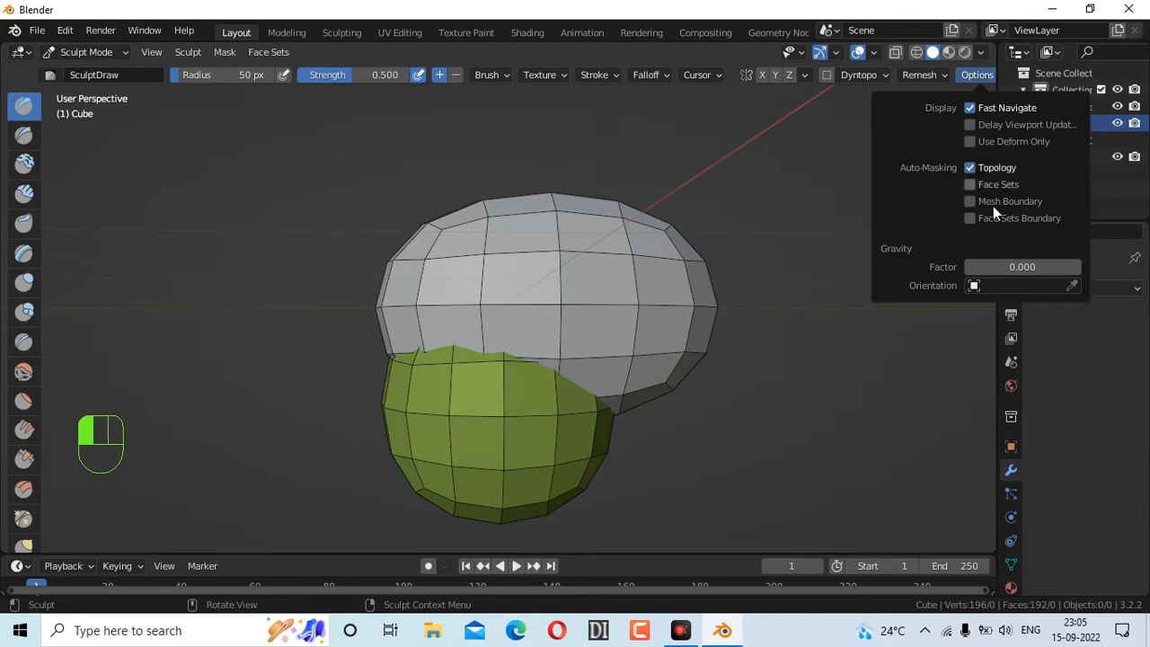
left_click_drag(941, 132, 1006, 135)
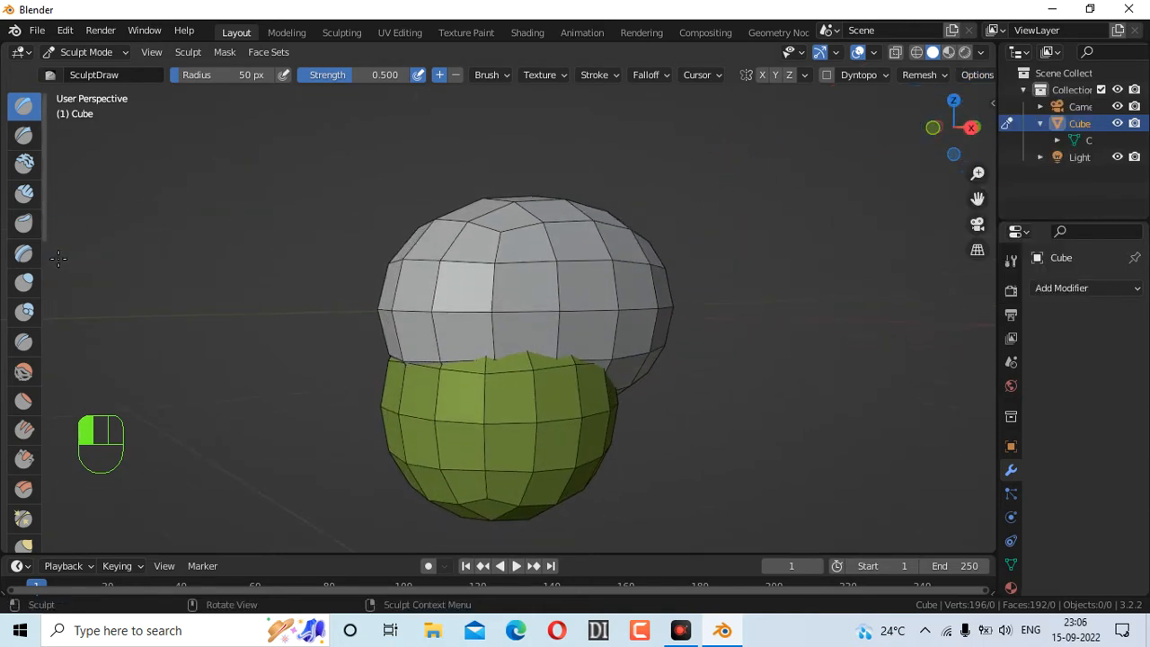
left_click_drag(72, 263, 88, 261)
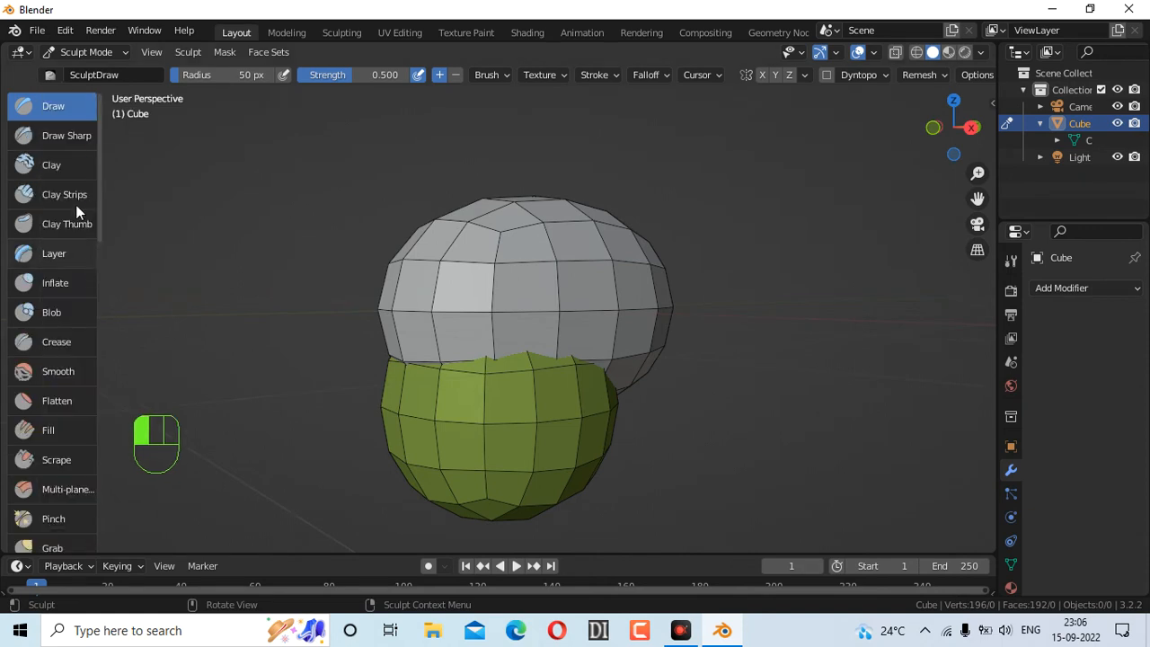
scroll(65, 284, "down", 2)
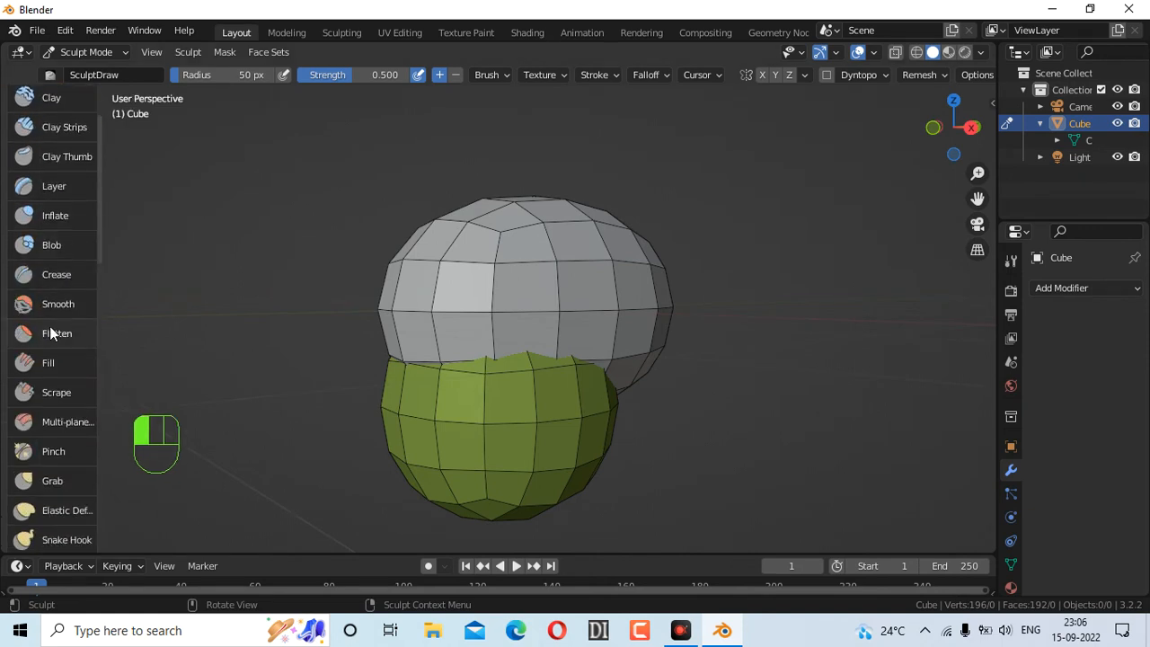
scroll(89, 192, "up", 2)
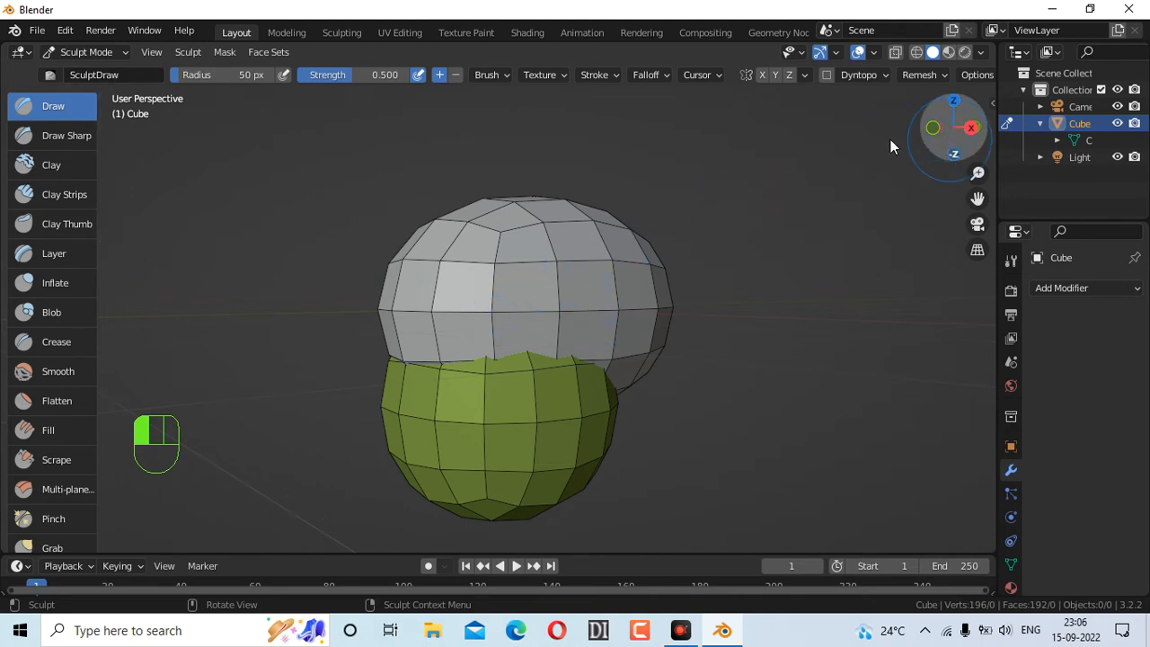
scroll(60, 374, "down", 1)
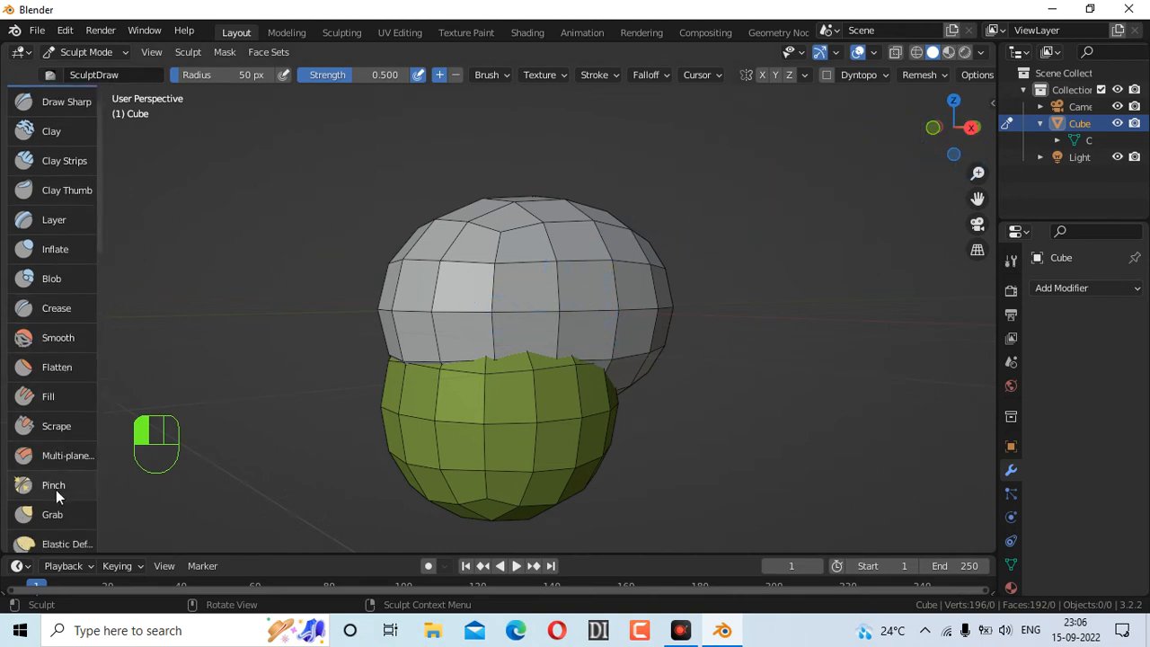
Pick the Grab brush at 50 px radius and 0.400 strength and test a stroke on the upper sphere
left_click(54, 514)
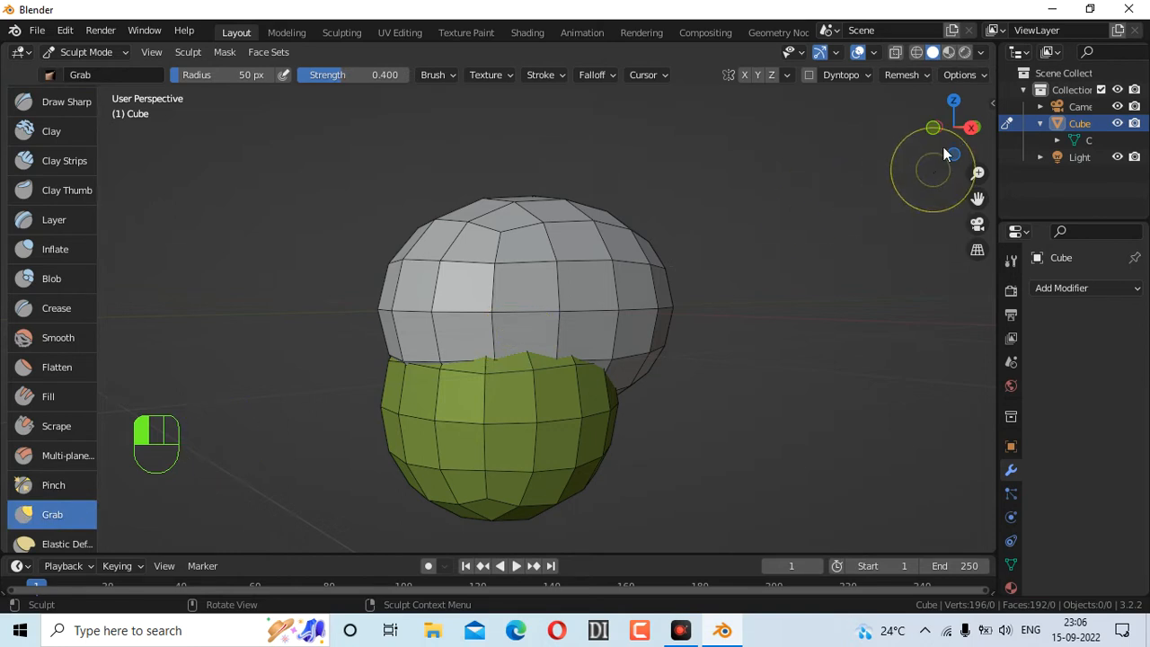
mouse_move(945, 155)
left_mouse_down()
mouse_move(963, 153)
mouse_move(934, 153)
left_mouse_up()
left_click_drag(528, 313, 556, 308)
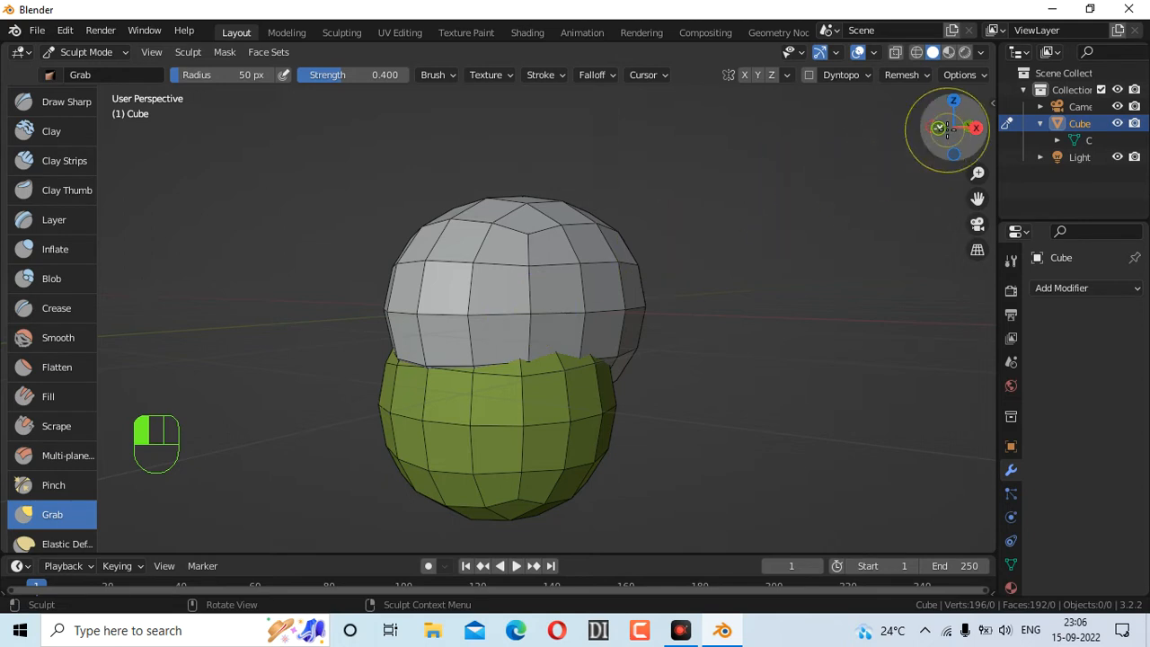
left_click(966, 78)
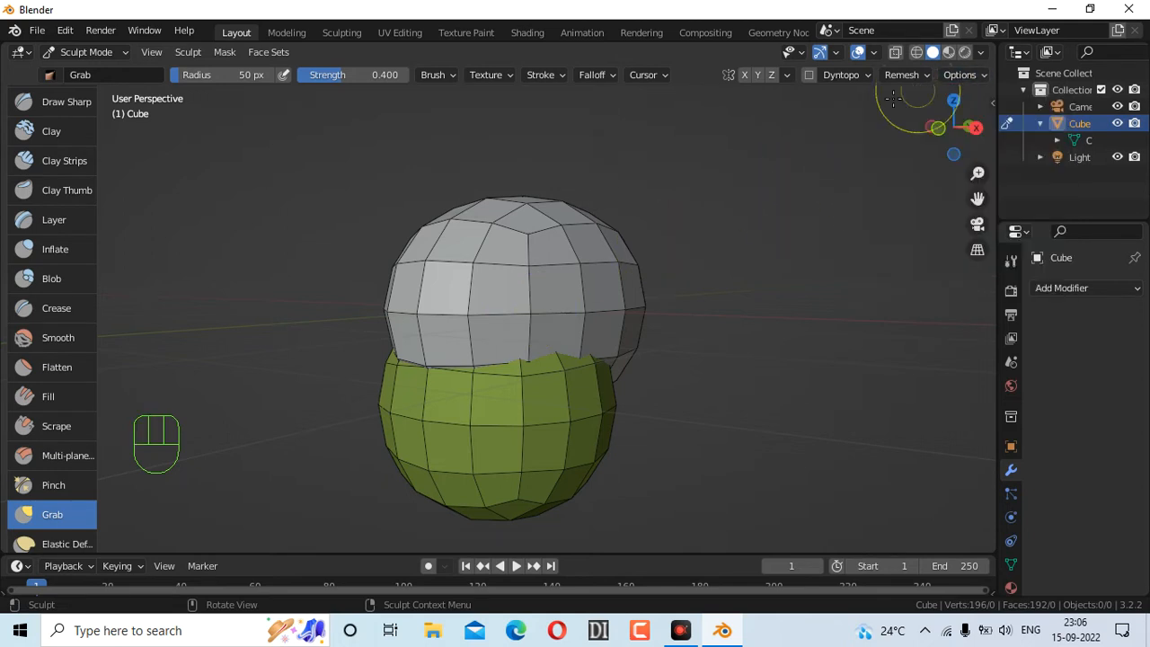
left_click_drag(925, 152, 566, 301)
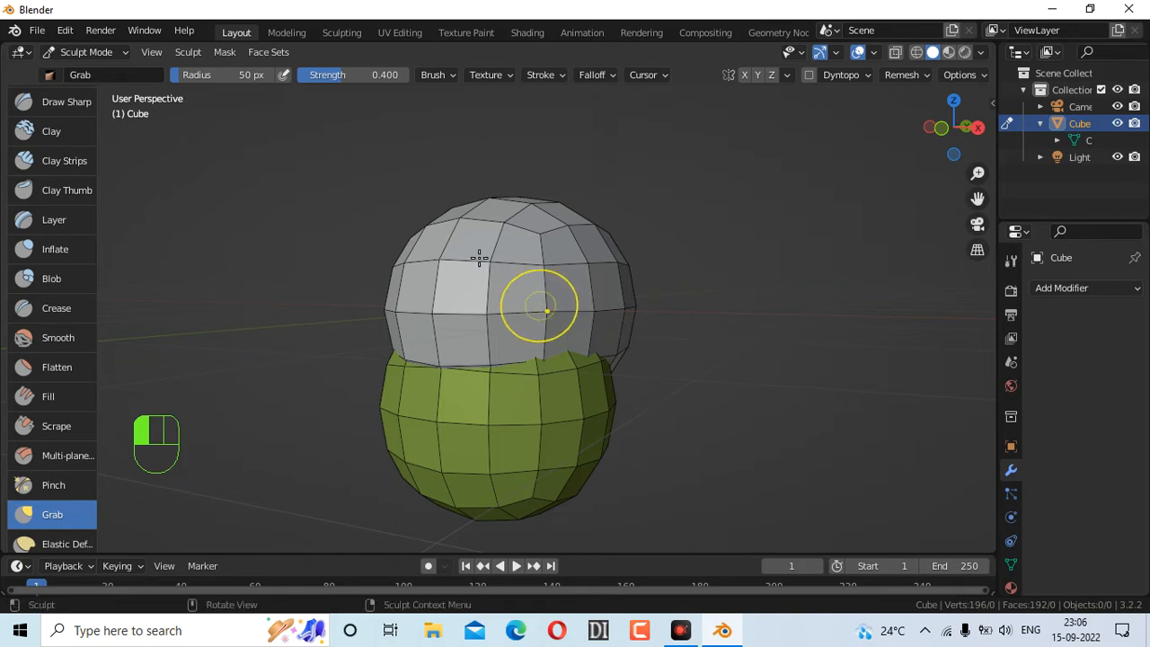
left_click_drag(953, 141, 870, 257)
left_click(954, 152)
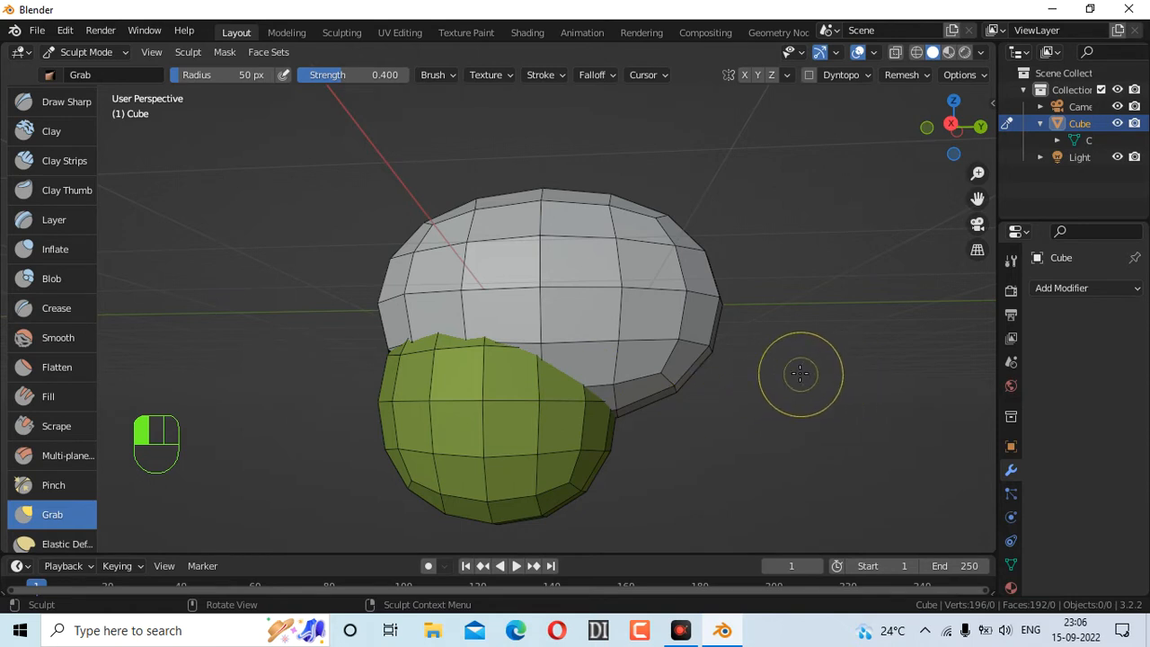
Set the Grab brush radius to 178 px, face the head front, and enable X symmetry
key("f")
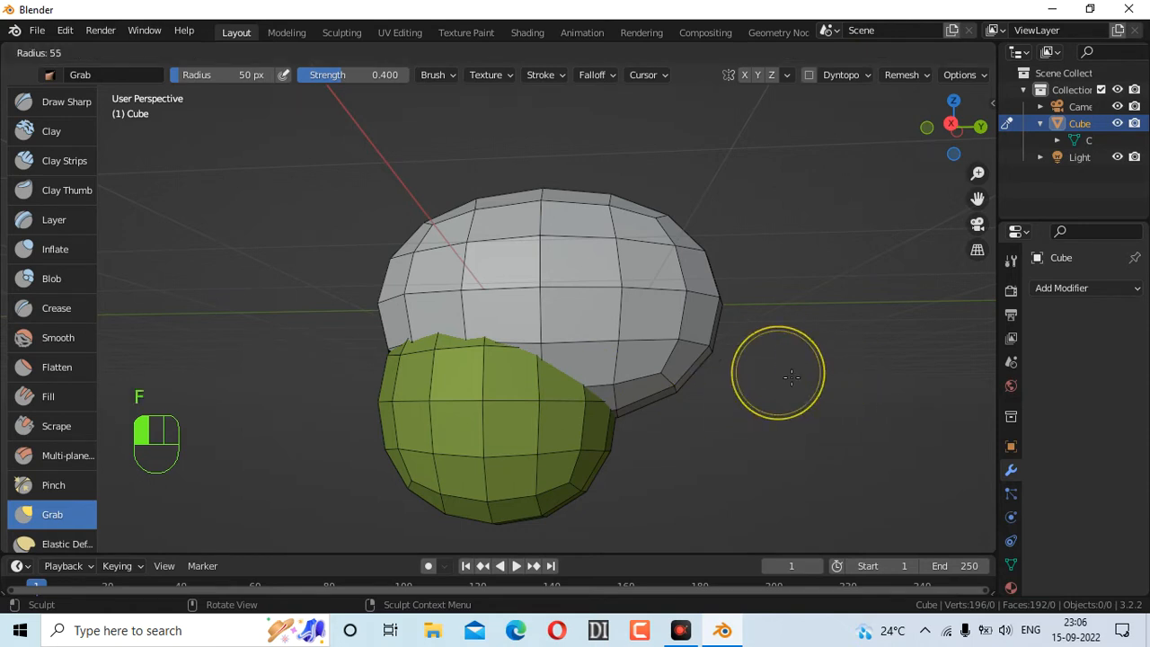
left_click(884, 418)
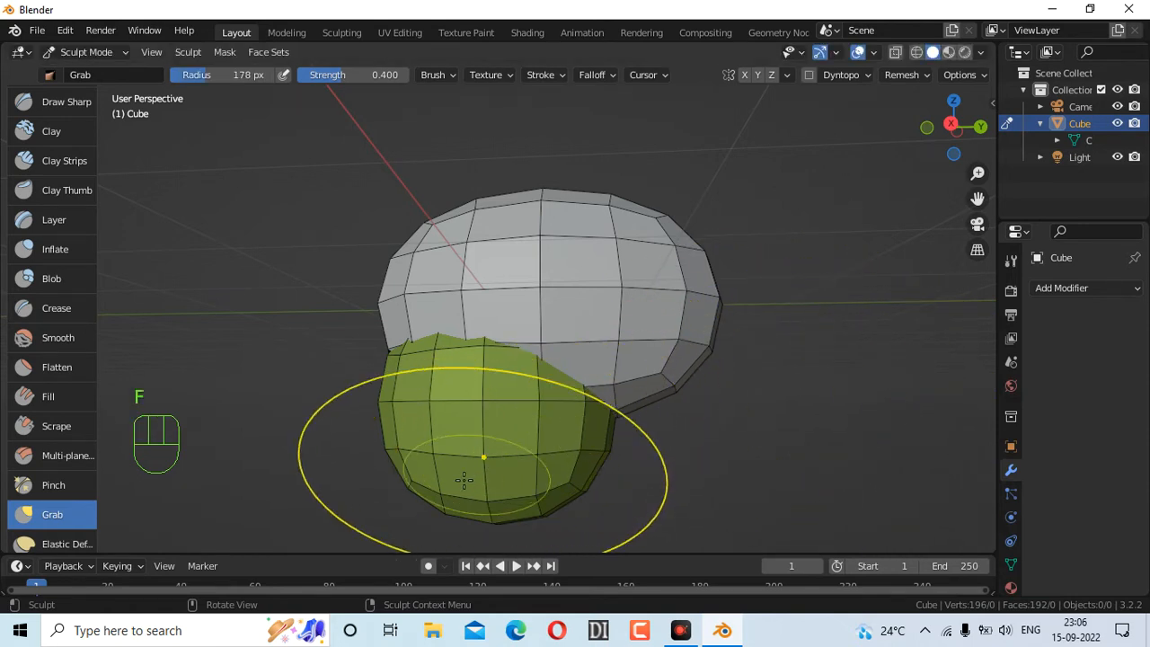
mouse_move(971, 155)
left_mouse_down()
mouse_move(841, 158)
mouse_move(897, 179)
mouse_move(1006, 180)
mouse_move(646, 135)
mouse_move(750, 184)
mouse_move(863, 169)
mouse_move(786, 192)
left_mouse_up()
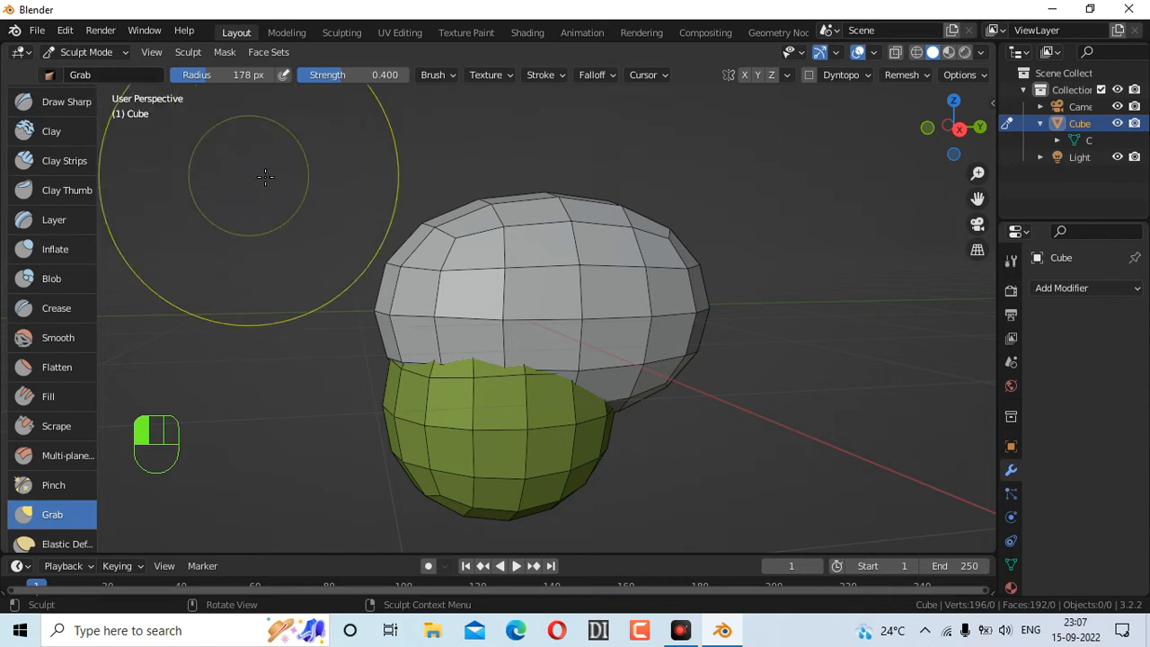
left_click_drag(954, 127, 1078, 116)
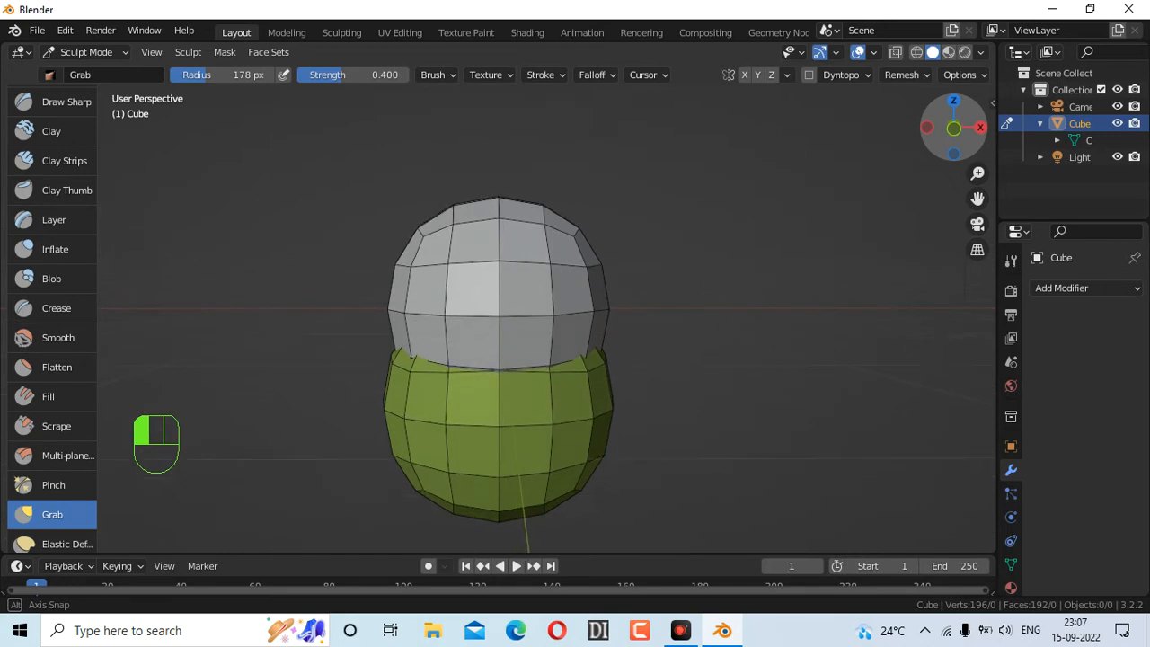
left_click(744, 75)
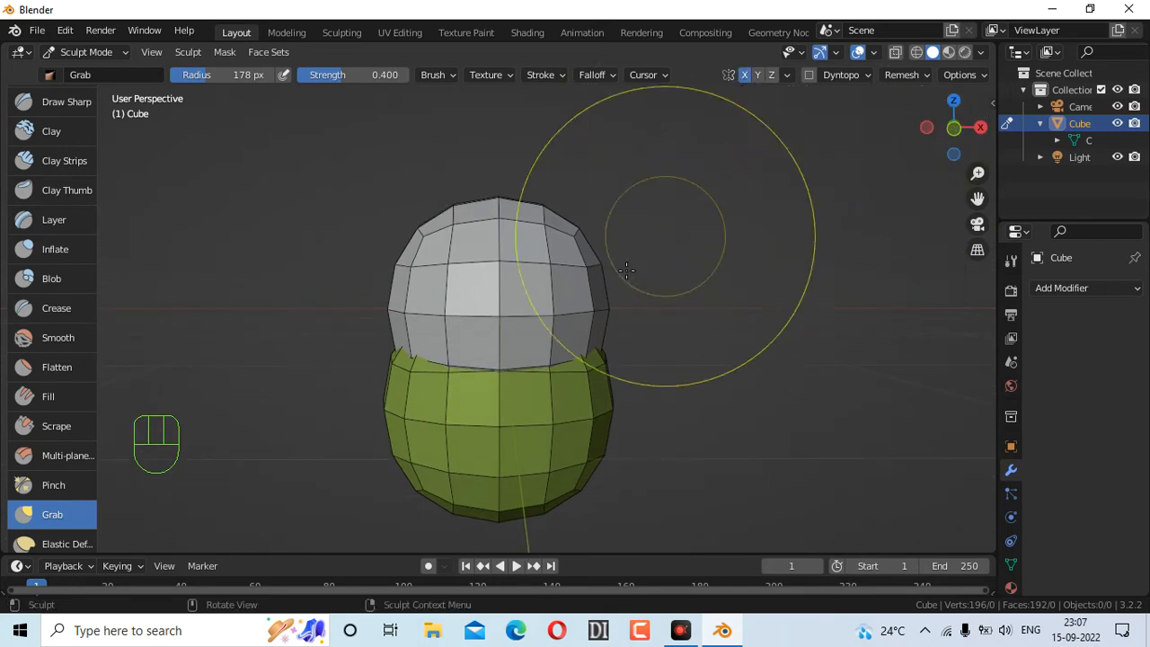
Pull the green section's lower-left outward and push the top of the head down
left_click_drag(542, 275, 543, 268)
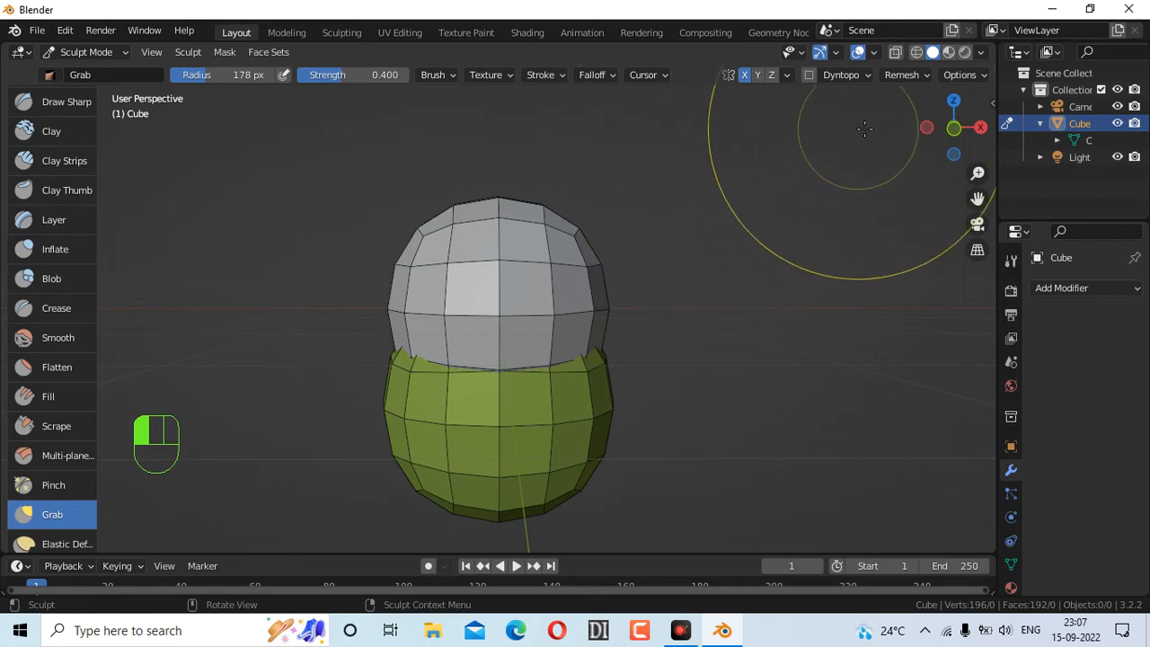
left_click_drag(938, 141, 744, 142)
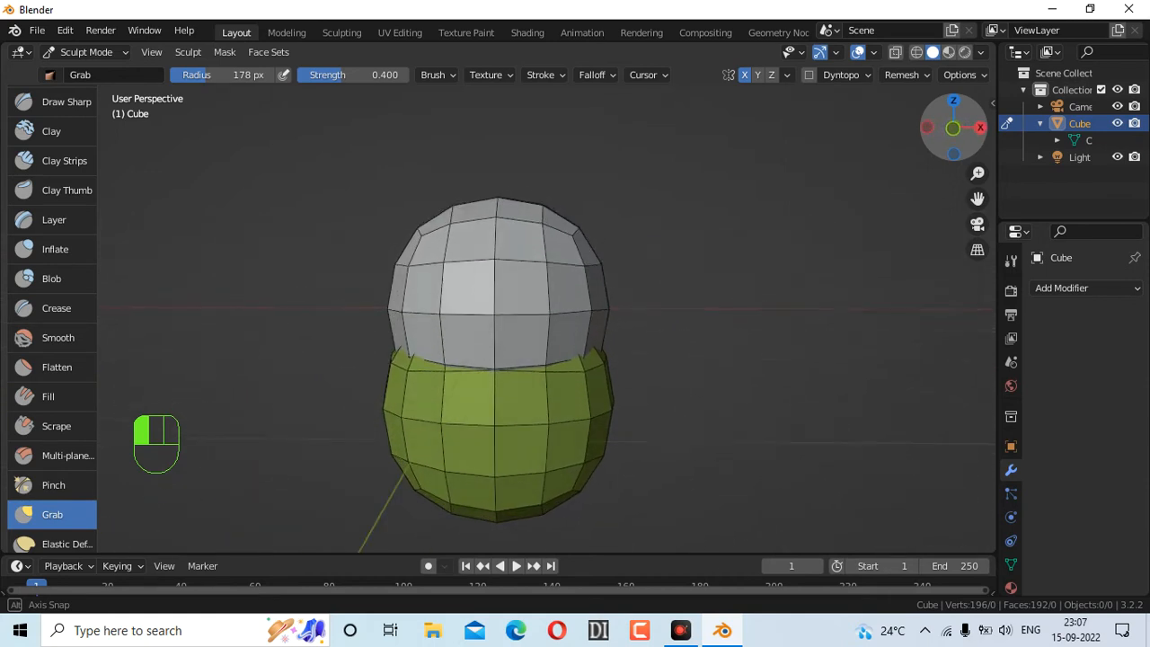
mouse_move(872, 137)
left_mouse_down()
mouse_move(783, 145)
mouse_move(868, 151)
left_mouse_up()
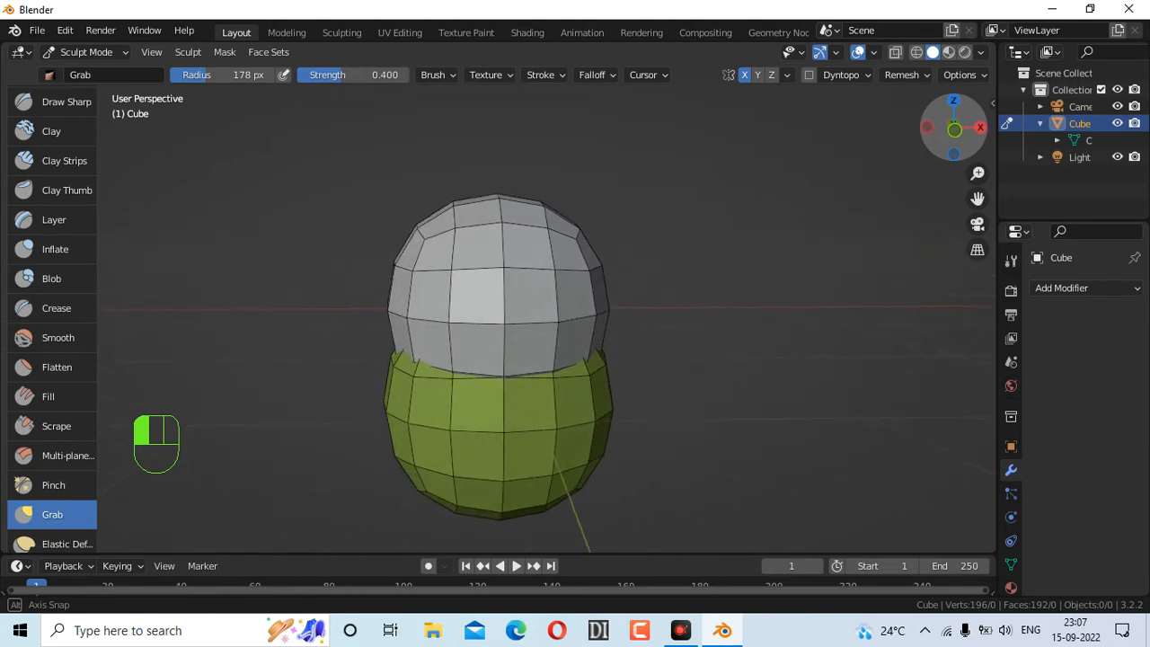
scroll(575, 272, "down", 1)
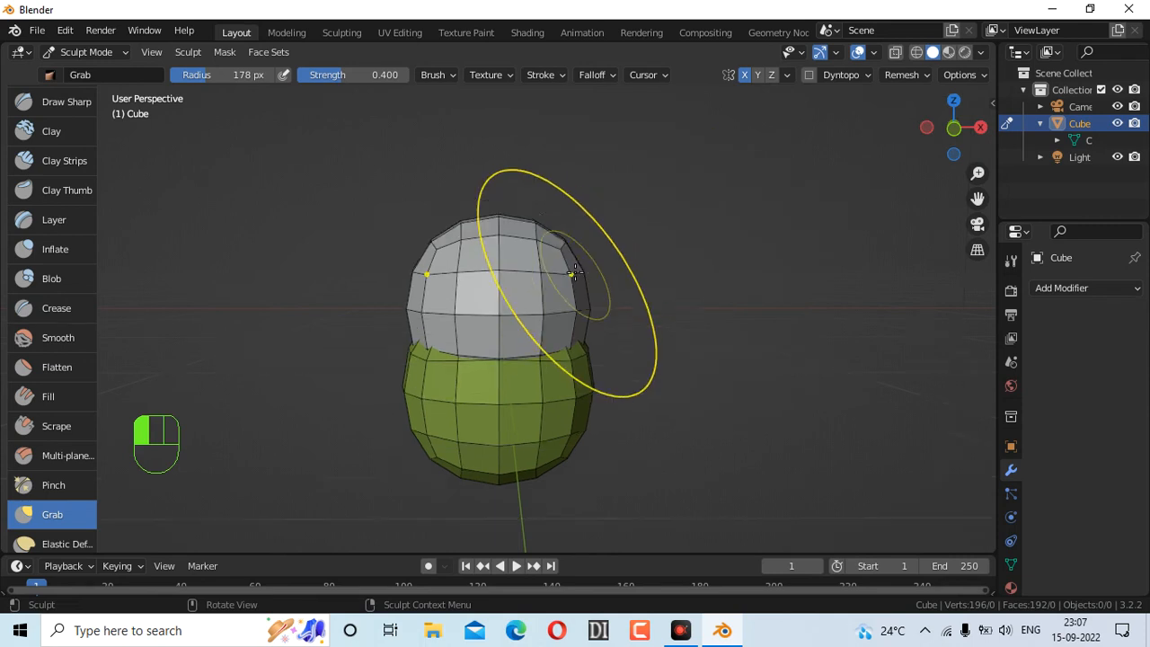
scroll(647, 216, "up", 3)
left_click_drag(975, 131, 923, 127)
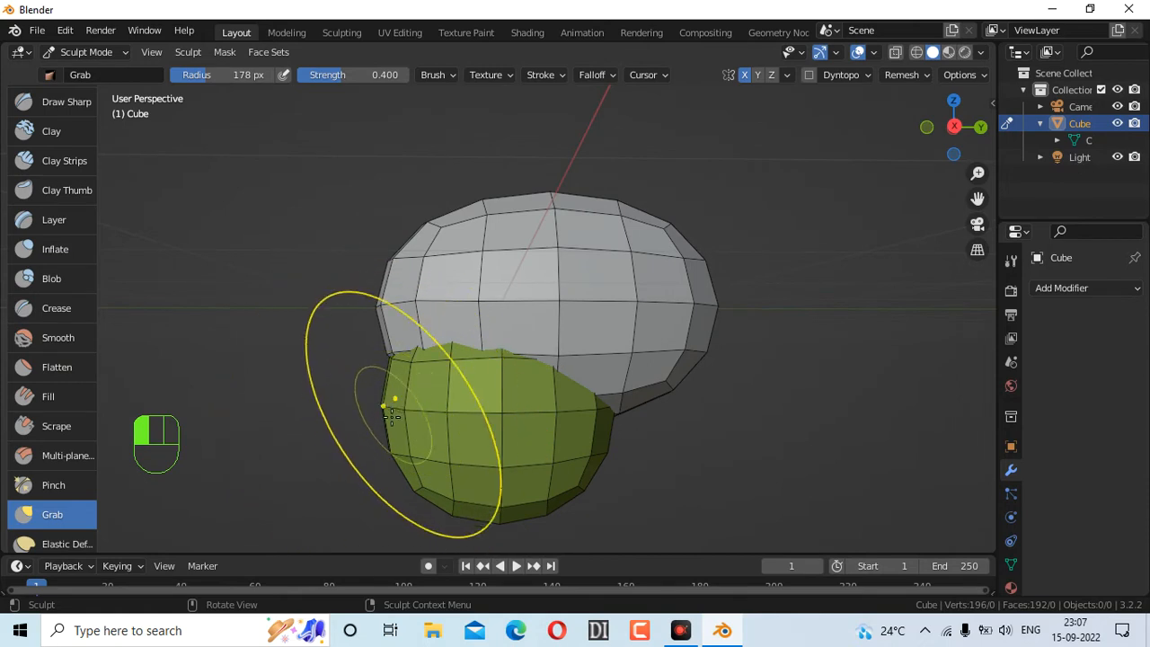
left_click_drag(411, 474, 356, 514)
left_click_drag(379, 306, 402, 305)
left_click_drag(551, 201, 550, 220)
left_click_drag(548, 204, 548, 218)
Pull the green section's sides outward and reshape it into a mirrored jaw
mouse_move(593, 454)
left_mouse_down()
mouse_move(634, 422)
mouse_move(760, 369)
left_mouse_up()
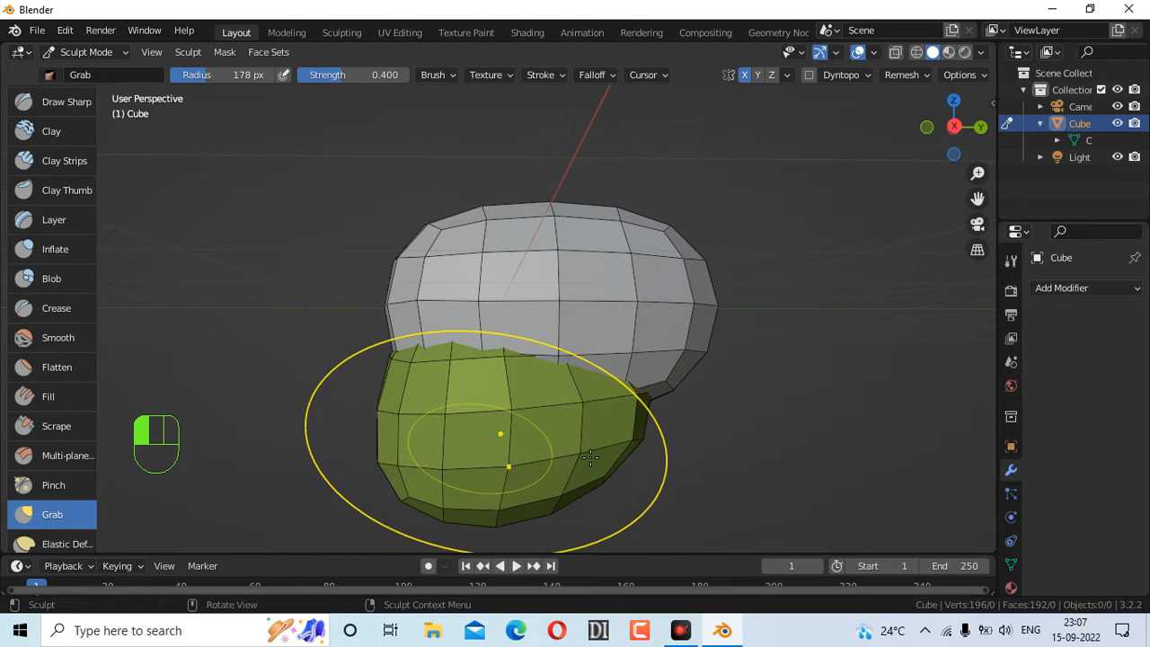
mouse_move(584, 492)
left_mouse_down()
mouse_move(527, 449)
mouse_move(475, 437)
mouse_move(503, 402)
left_mouse_up()
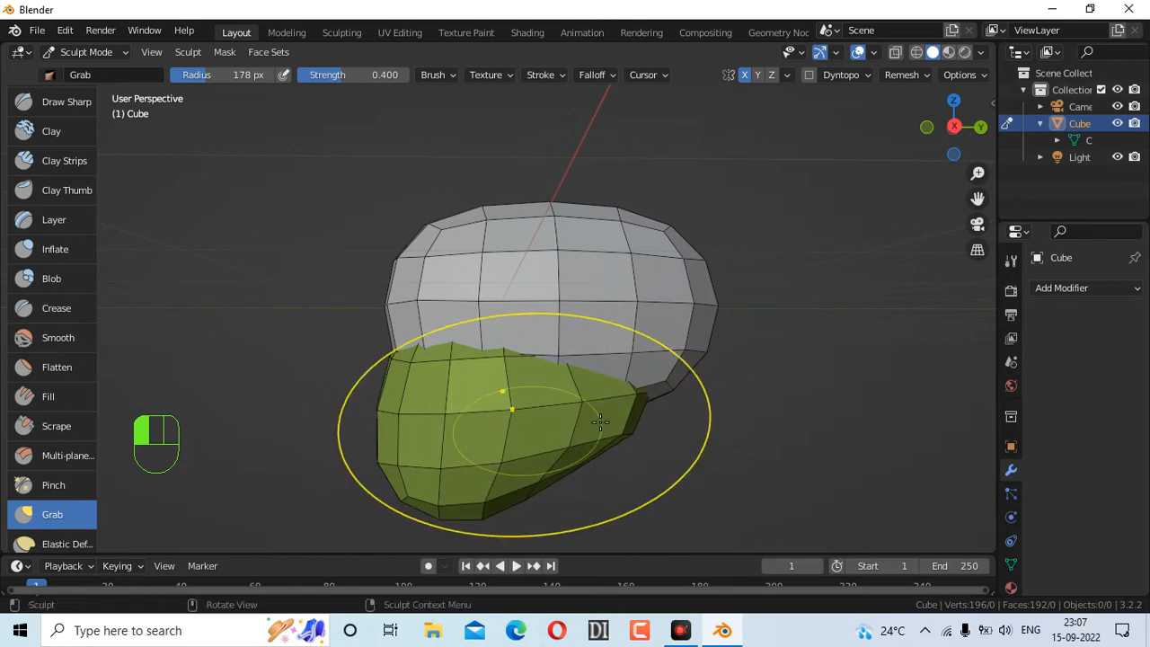
left_click_drag(625, 419, 659, 412)
mouse_move(386, 414)
left_mouse_down()
mouse_move(363, 414)
mouse_move(387, 421)
left_mouse_up()
left_click_drag(398, 300, 360, 288)
mouse_move(954, 135)
left_mouse_down()
mouse_move(943, 130)
mouse_move(977, 128)
left_mouse_up()
left_click_drag(599, 321, 591, 315)
mouse_move(940, 130)
left_mouse_down()
mouse_move(799, 132)
mouse_move(830, 134)
left_mouse_up()
mouse_move(400, 422)
left_mouse_down()
mouse_move(404, 405)
mouse_move(418, 406)
left_mouse_up()
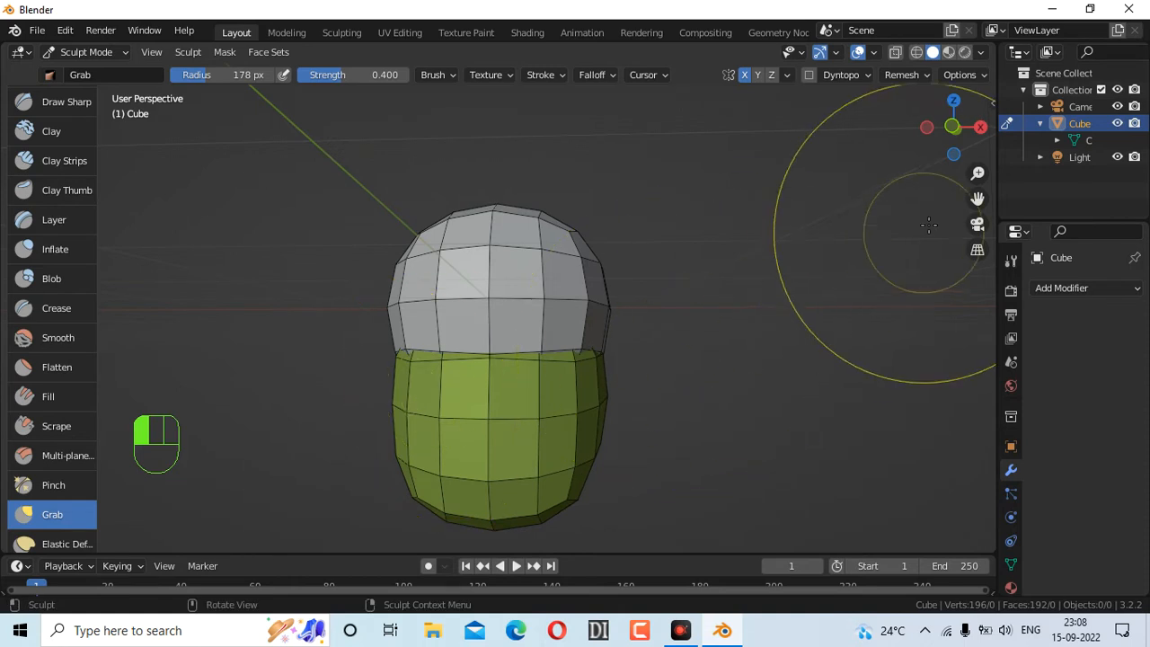
left_click_drag(954, 126, 929, 128)
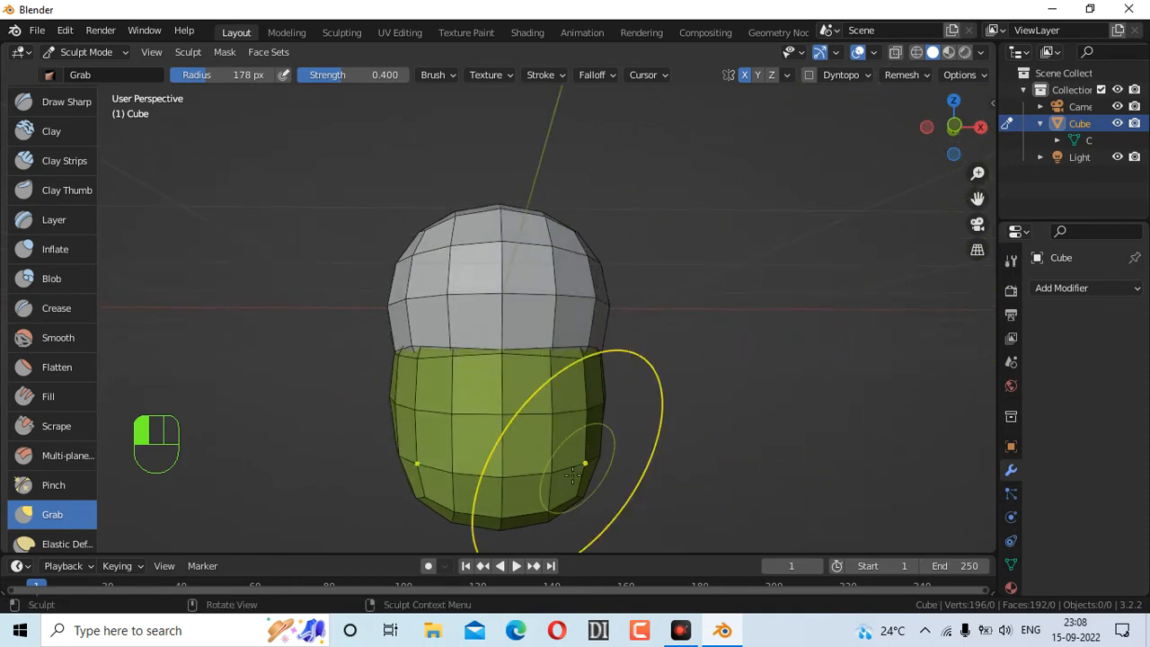
From the front, pull the jaw's bottom down and narrow its sides inward
left_click_drag(502, 517, 503, 561)
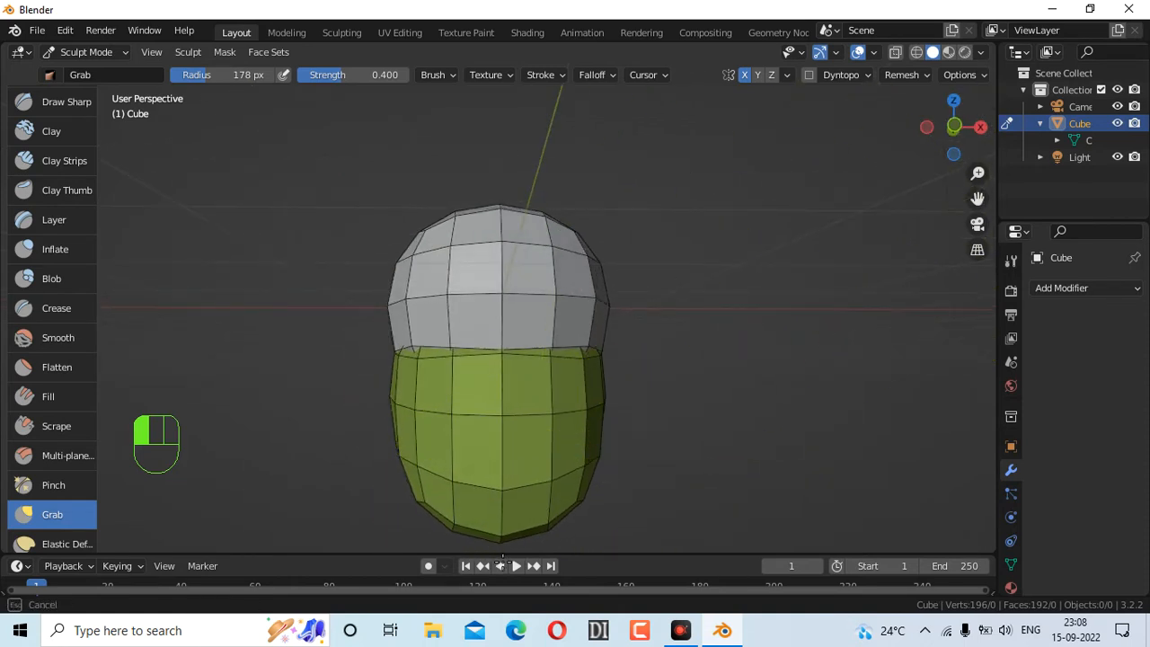
left_click_drag(448, 495, 463, 492)
left_click_drag(528, 460, 531, 457)
left_click_drag(594, 429, 581, 421)
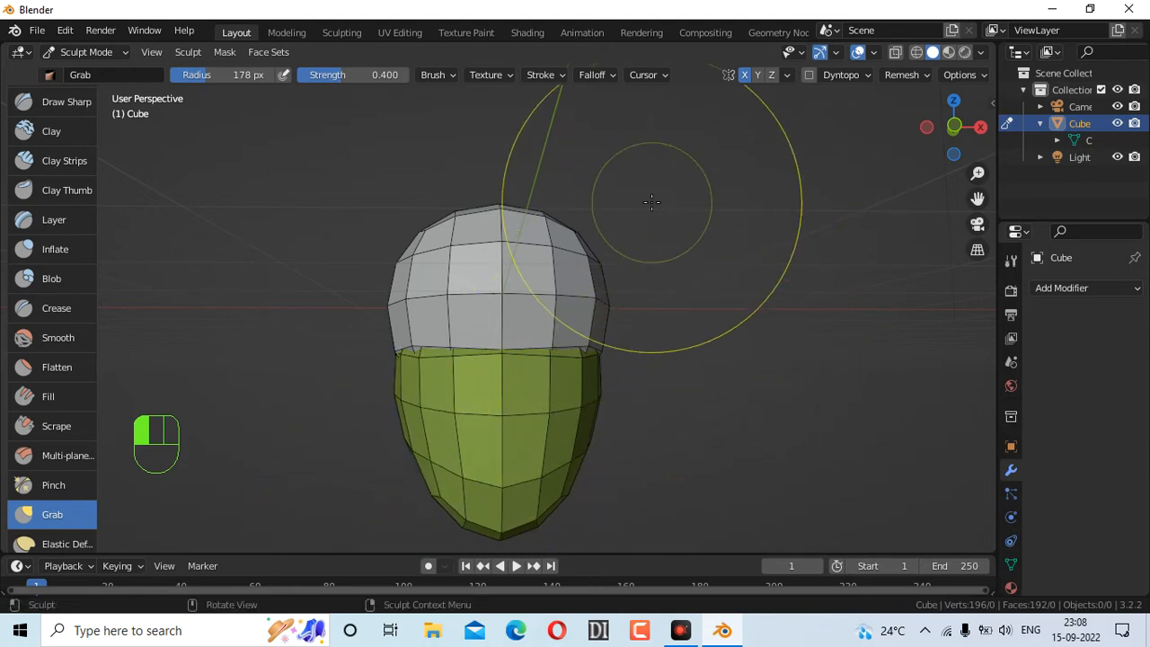
left_click_drag(397, 395, 409, 395)
From the side, pull the jaw corner and reshape the head's left side and top
left_click_drag(954, 126, 822, 137)
left_click_drag(619, 419, 620, 418)
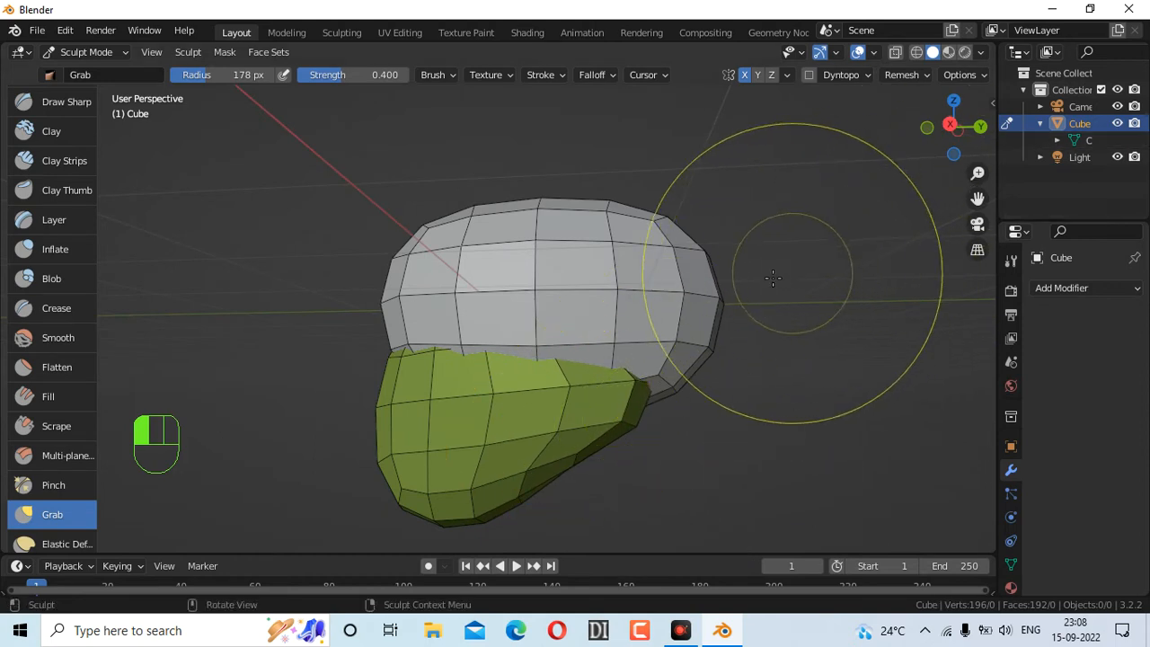
left_click_drag(961, 135, 935, 141)
left_click_drag(632, 415, 665, 389)
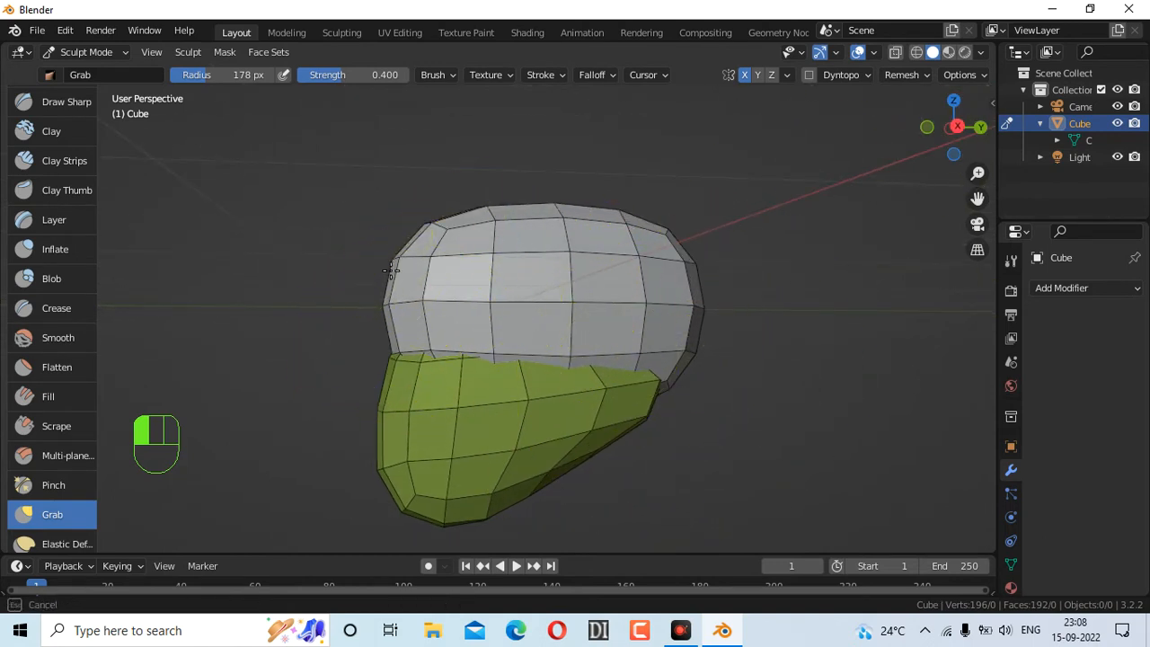
left_click_drag(377, 310, 395, 310)
left_click_drag(437, 278, 439, 277)
mouse_move(548, 208)
left_mouse_down()
mouse_move(554, 219)
mouse_move(495, 290)
left_mouse_up()
mouse_move(954, 126)
left_mouse_down()
mouse_move(939, 128)
mouse_move(1047, 124)
mouse_move(853, 111)
mouse_move(867, 112)
left_mouse_up()
Refine the jaw's left side and lower part into a narrower, angled chin
mouse_move(380, 465)
left_mouse_down()
mouse_move(380, 398)
mouse_move(367, 401)
left_mouse_up()
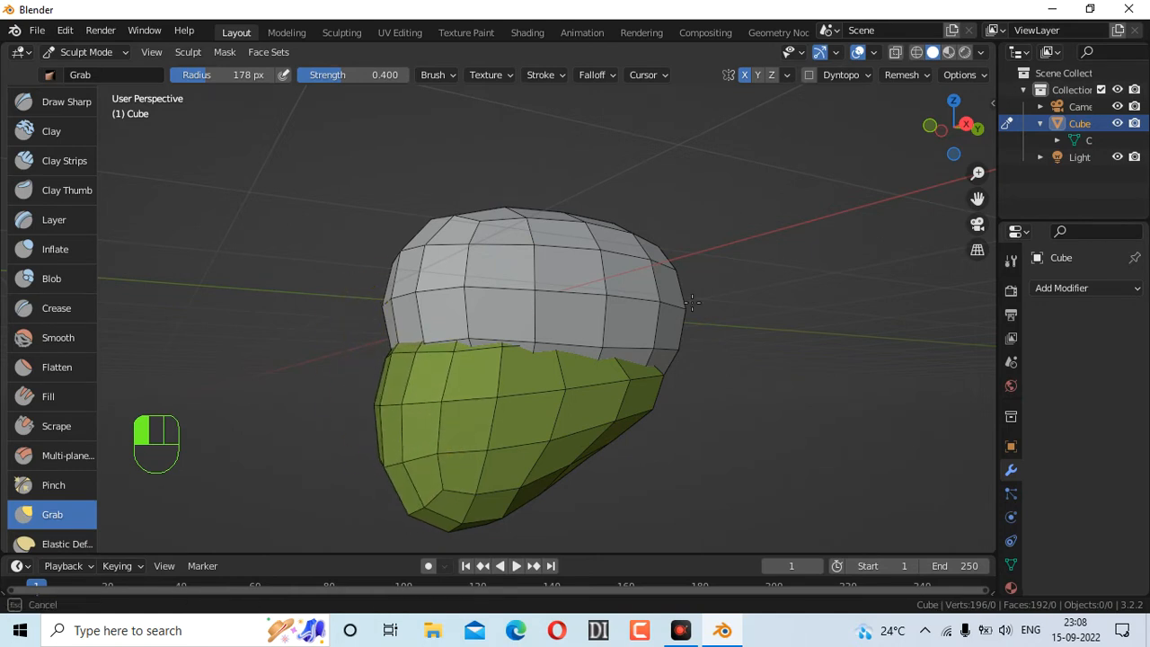
left_click_drag(971, 146, 958, 141)
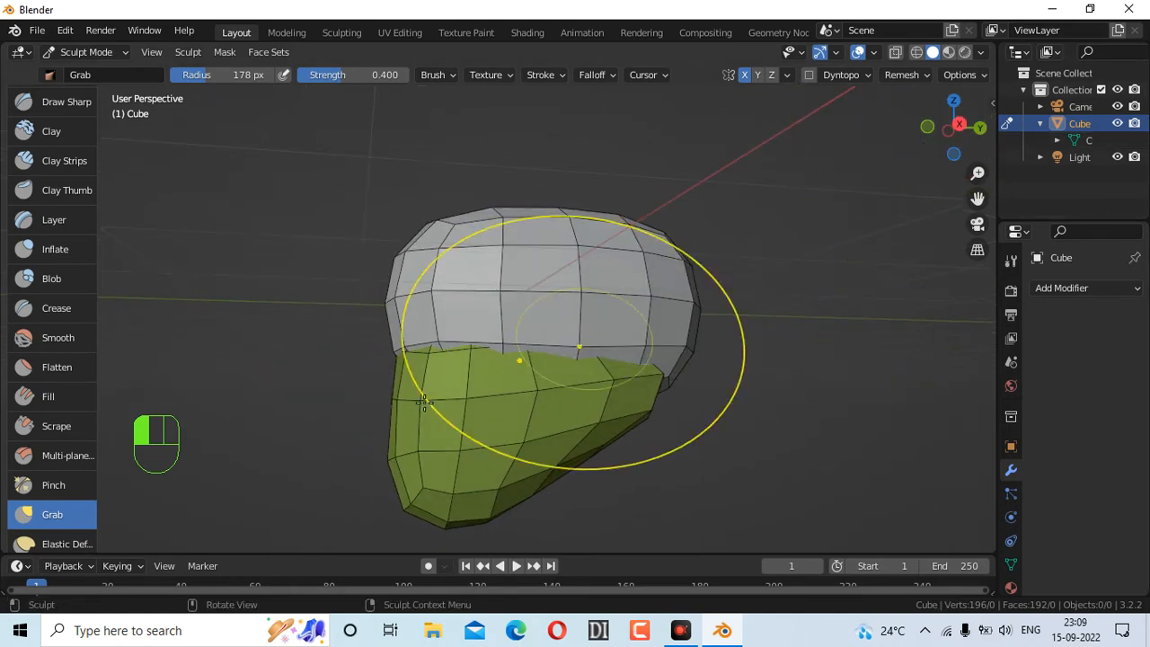
left_click_drag(396, 401, 375, 405)
left_click_drag(395, 458, 410, 450)
left_click_drag(415, 403, 397, 405)
left_click_drag(405, 405, 382, 415)
left_click_drag(405, 458, 406, 460)
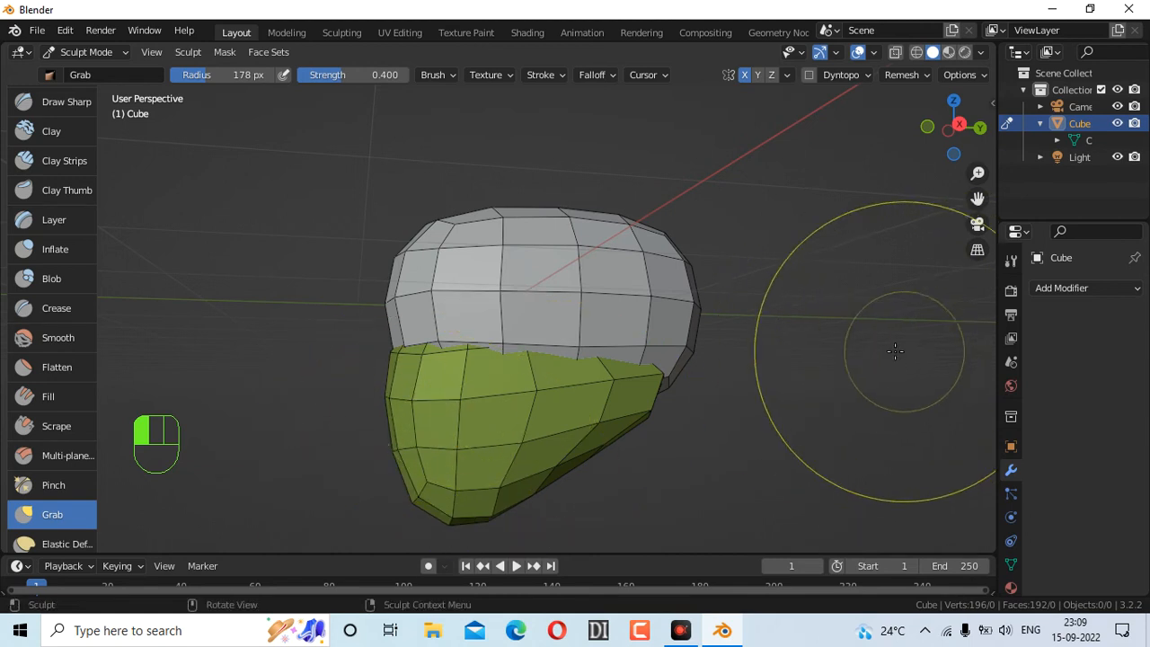
Shrink the Grab brush to 61 px and nudge the mesh's left edge
key("f")
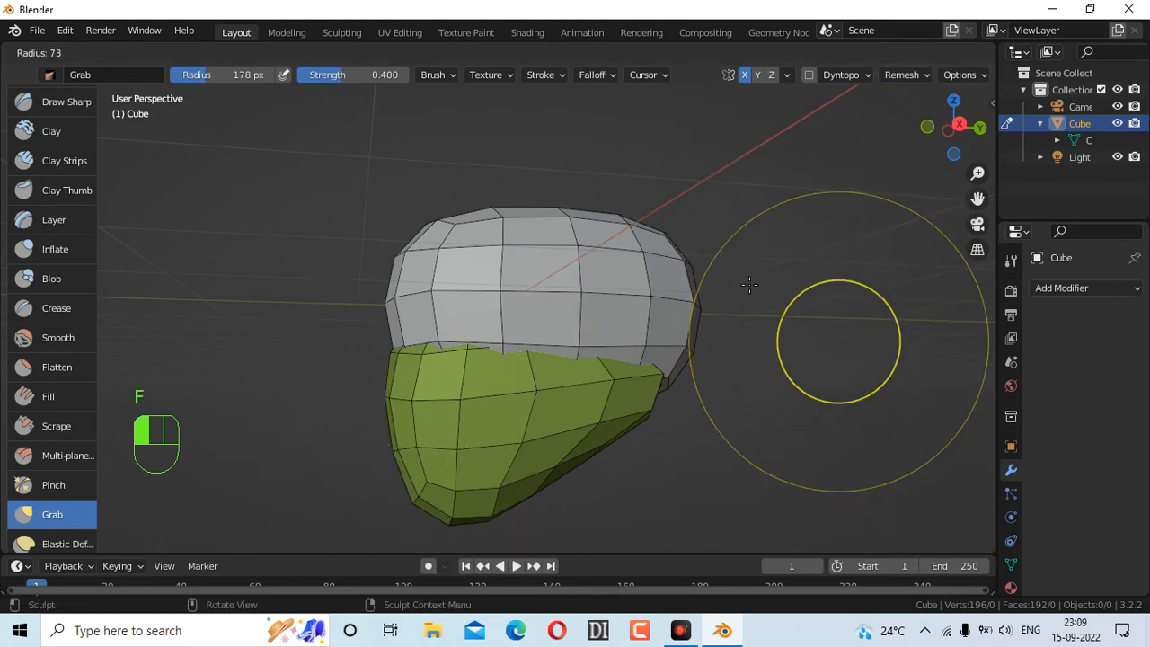
left_click(890, 346)
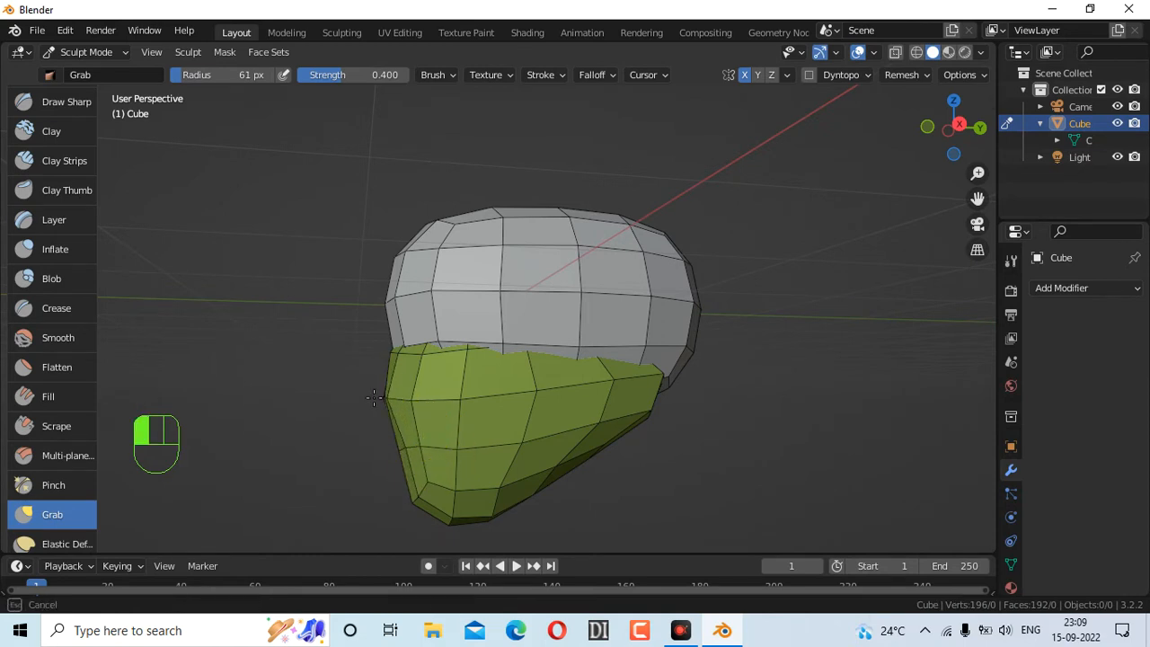
left_click_drag(388, 398, 389, 402)
left_click_drag(403, 443, 441, 434)
left_click_drag(995, 148, 968, 144)
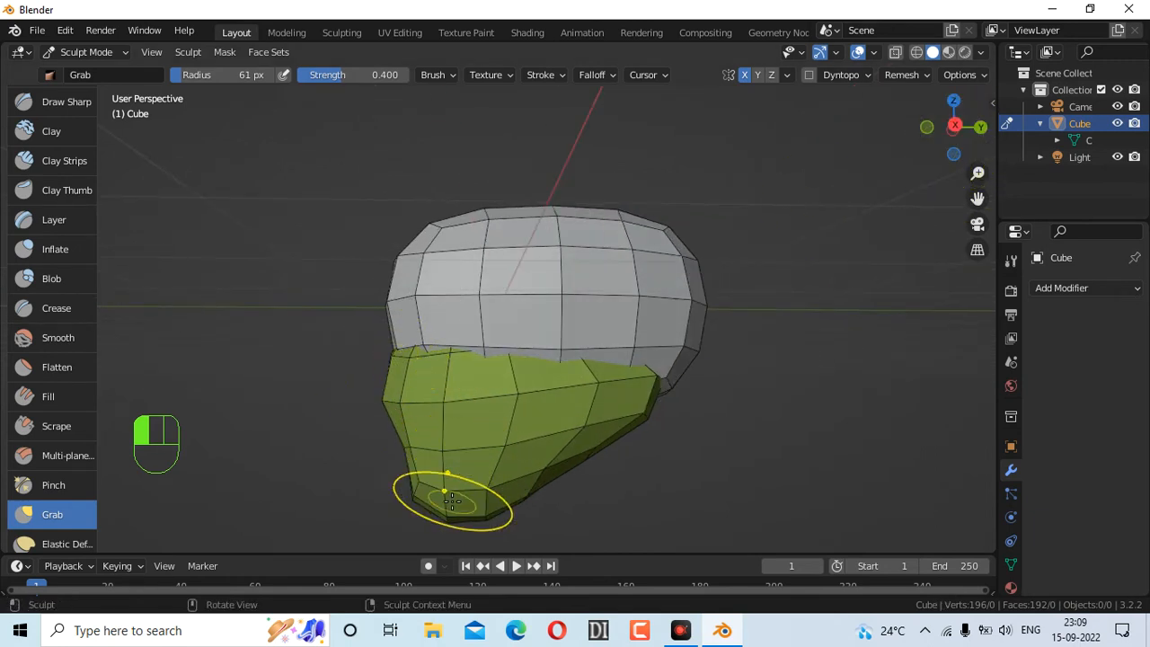
Pull the chin down with a 207 px brush, then tweak the jaw's right corner at 80 px
key("f")
left_click(907, 462)
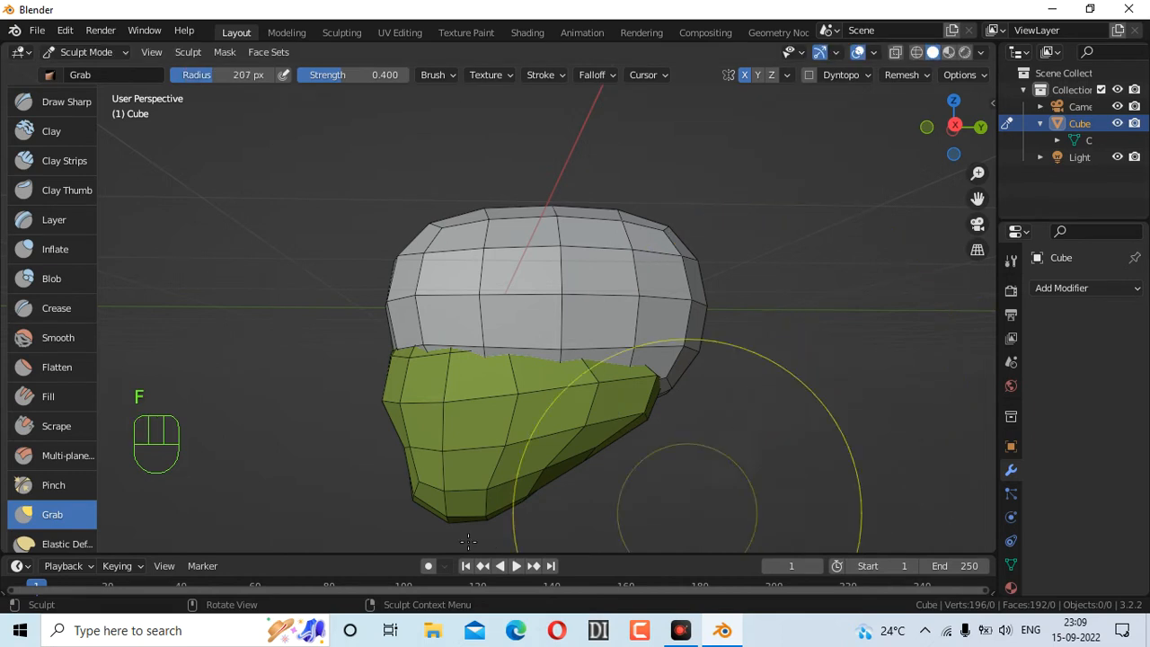
left_click_drag(435, 501, 381, 551)
left_click_drag(649, 410, 647, 409)
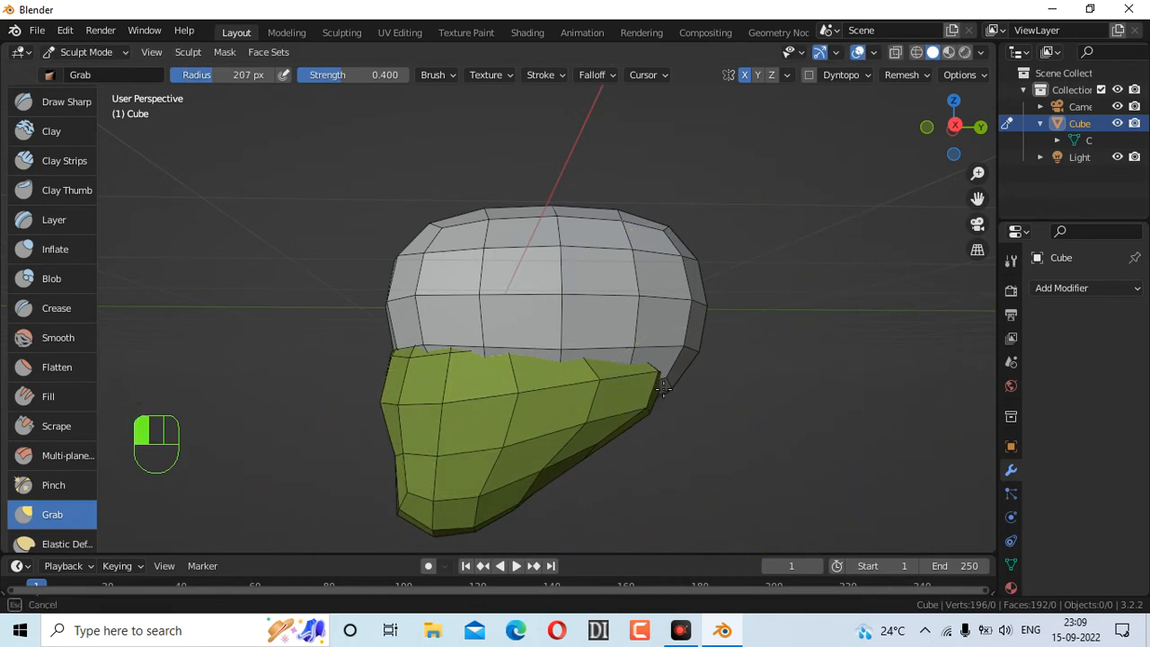
key("f")
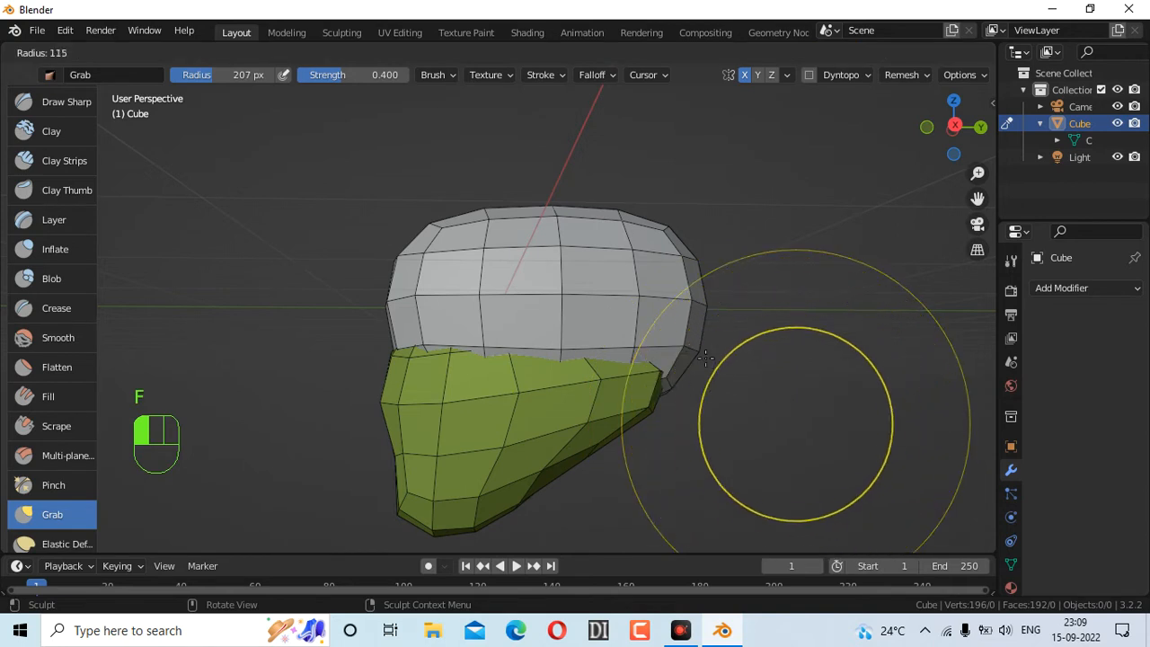
left_click(744, 375)
left_click_drag(657, 405, 647, 364)
With a 200 px brush, pull the head's top down and right side inward
left_click_drag(929, 141, 952, 127)
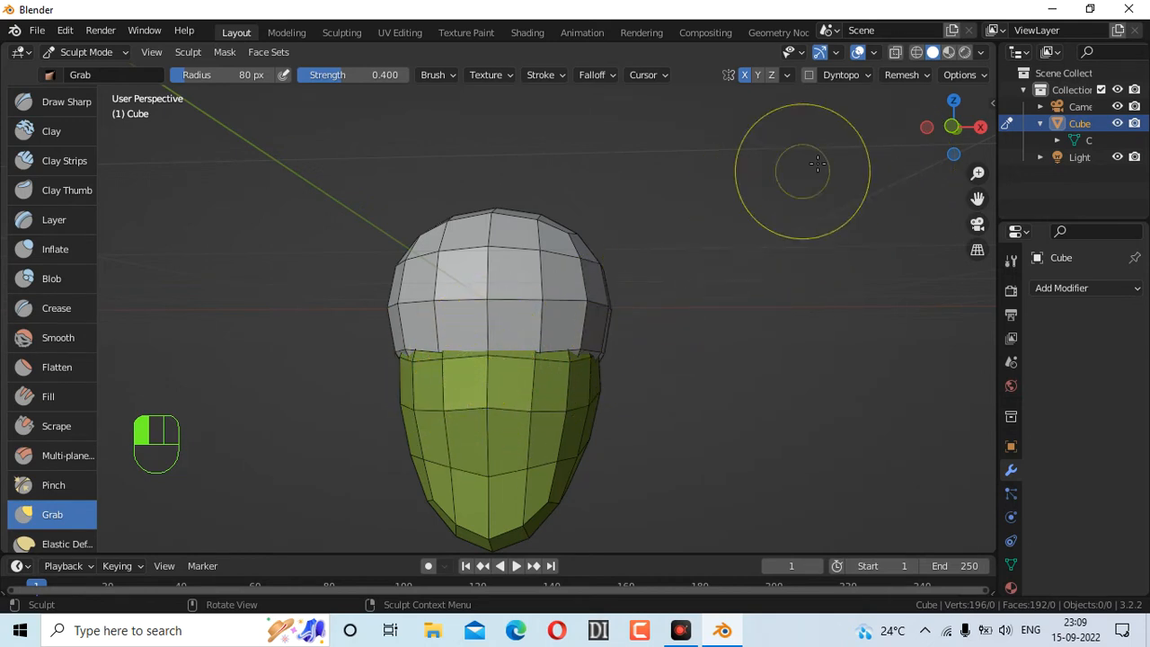
left_click_drag(955, 129, 1106, 135)
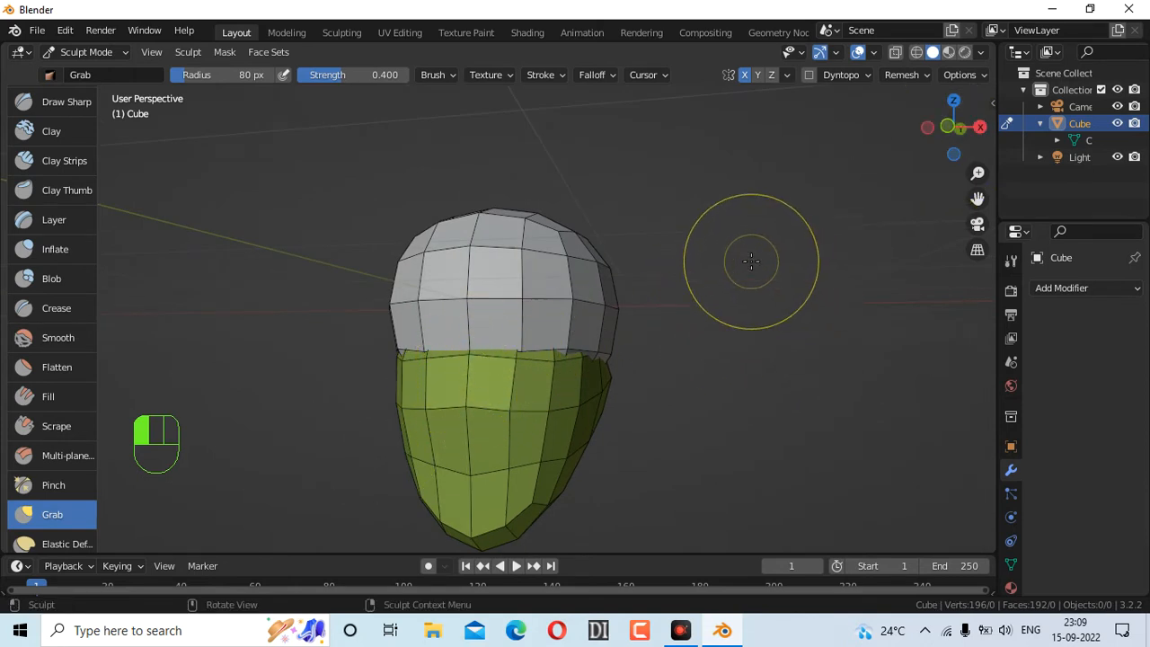
left_click_drag(954, 134, 965, 146)
key("f")
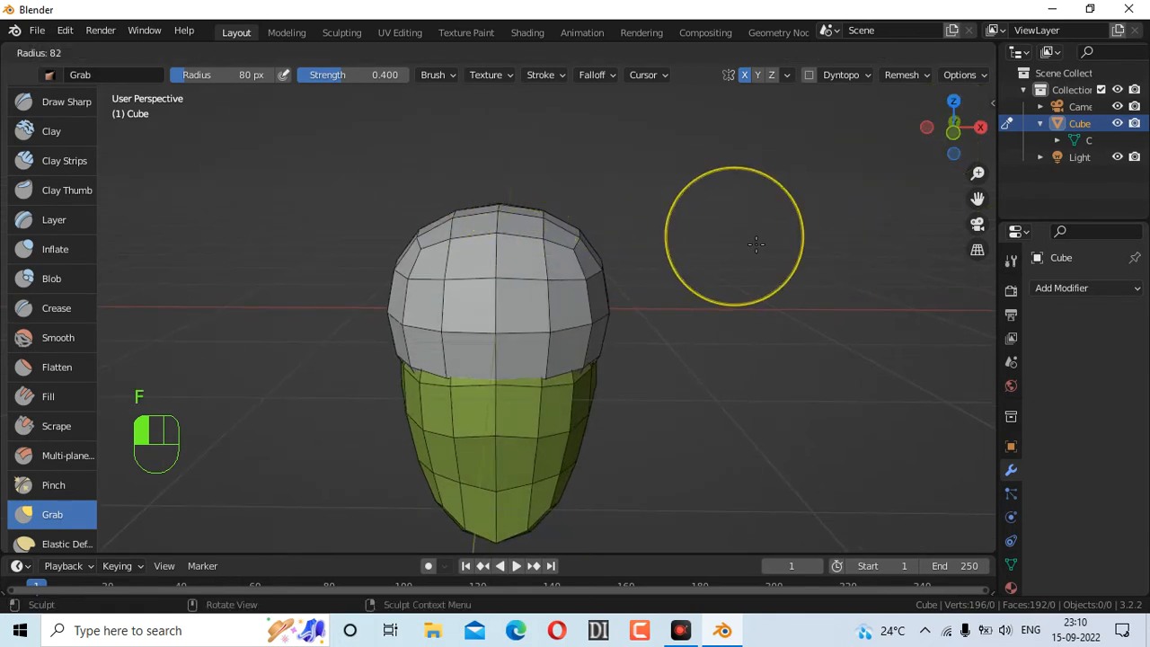
left_click(828, 286)
mouse_move(499, 205)
left_mouse_down()
mouse_move(500, 236)
mouse_move(502, 218)
mouse_move(526, 224)
left_mouse_up()
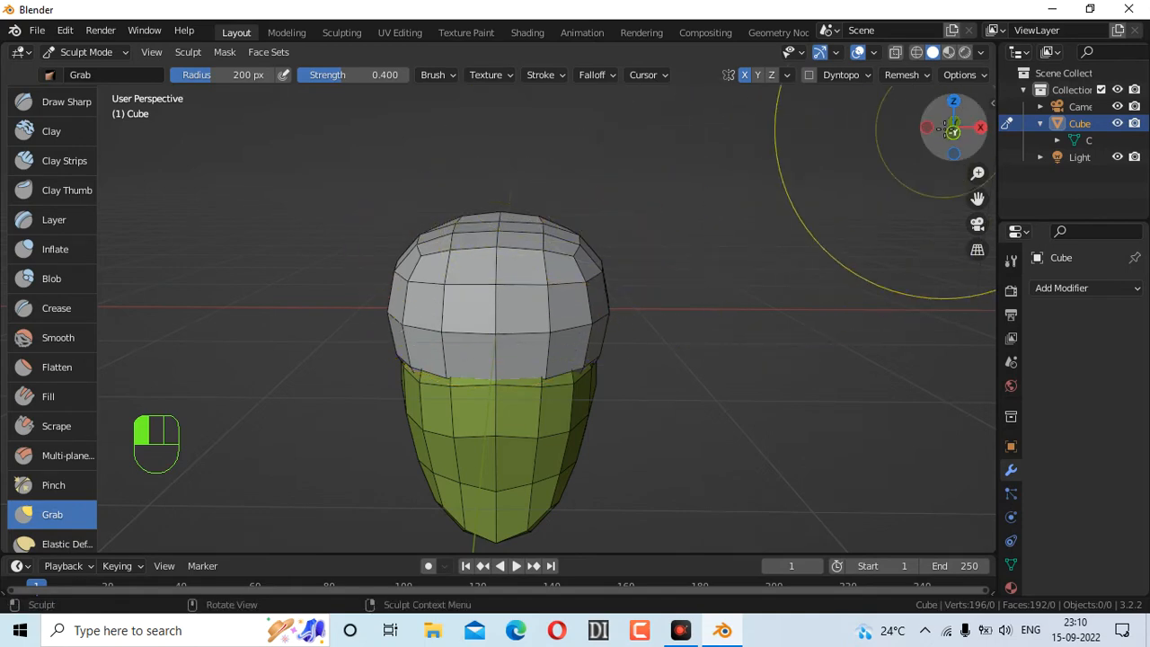
mouse_move(954, 126)
left_mouse_down()
mouse_move(891, 132)
mouse_move(939, 127)
mouse_move(907, 131)
left_mouse_up()
mouse_move(641, 325)
left_mouse_down()
mouse_move(655, 320)
mouse_move(619, 321)
left_mouse_up()
mouse_move(943, 141)
left_mouse_down()
mouse_move(1011, 139)
mouse_move(970, 129)
mouse_move(1068, 130)
left_mouse_up()
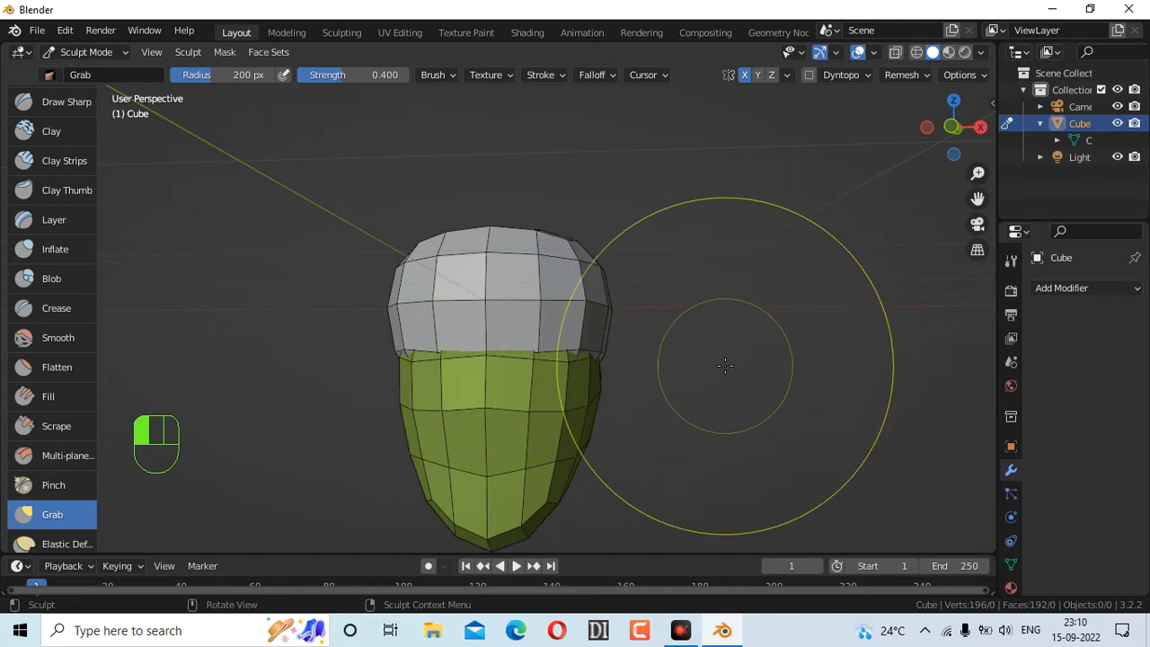
Set the brush to 77 px and pull the lower face down into a chin
key("f")
left_click(667, 348)
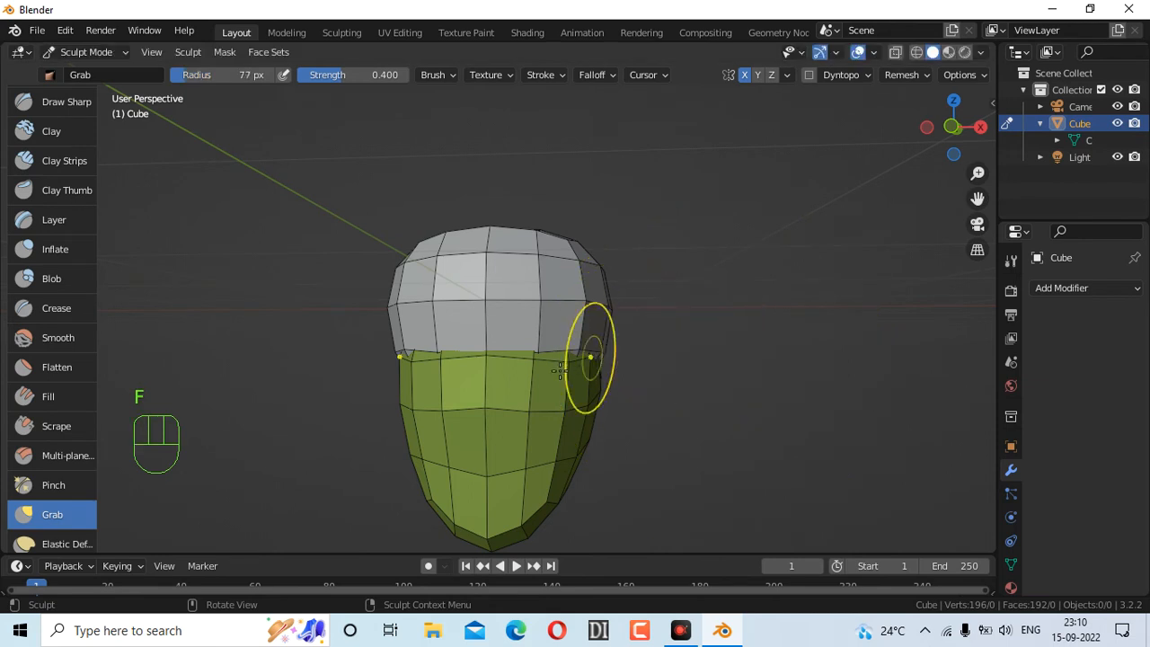
left_click_drag(531, 373, 533, 358)
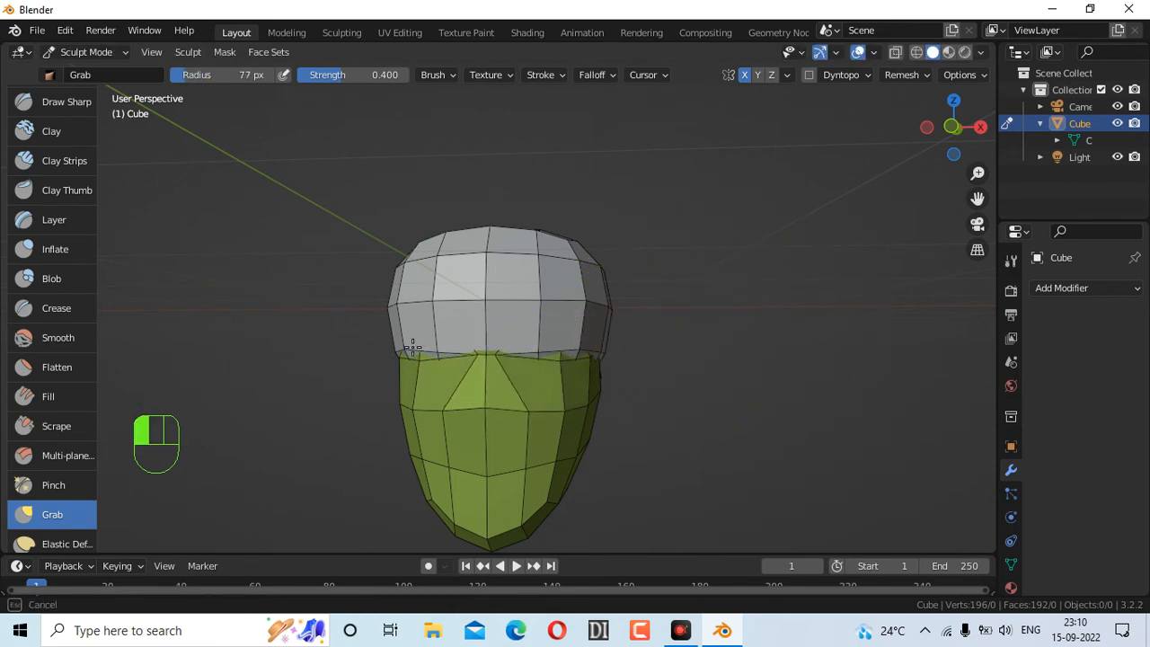
left_click_drag(398, 349, 401, 351)
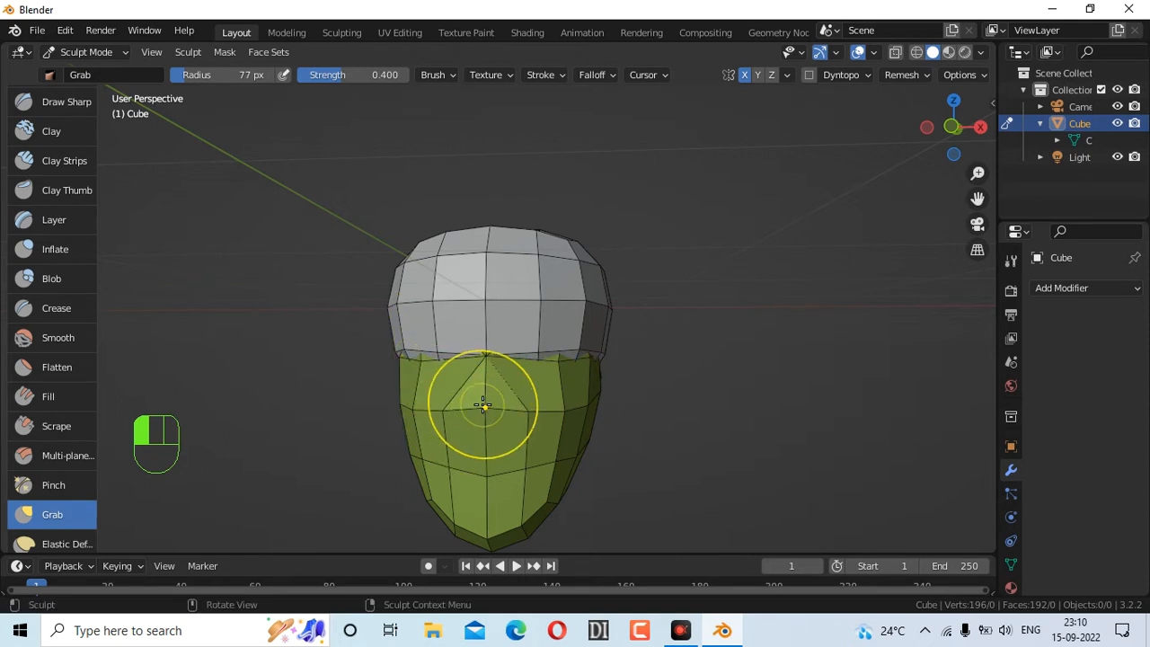
mouse_move(483, 406)
left_mouse_down()
mouse_move(485, 423)
mouse_move(492, 416)
mouse_move(443, 428)
left_mouse_up()
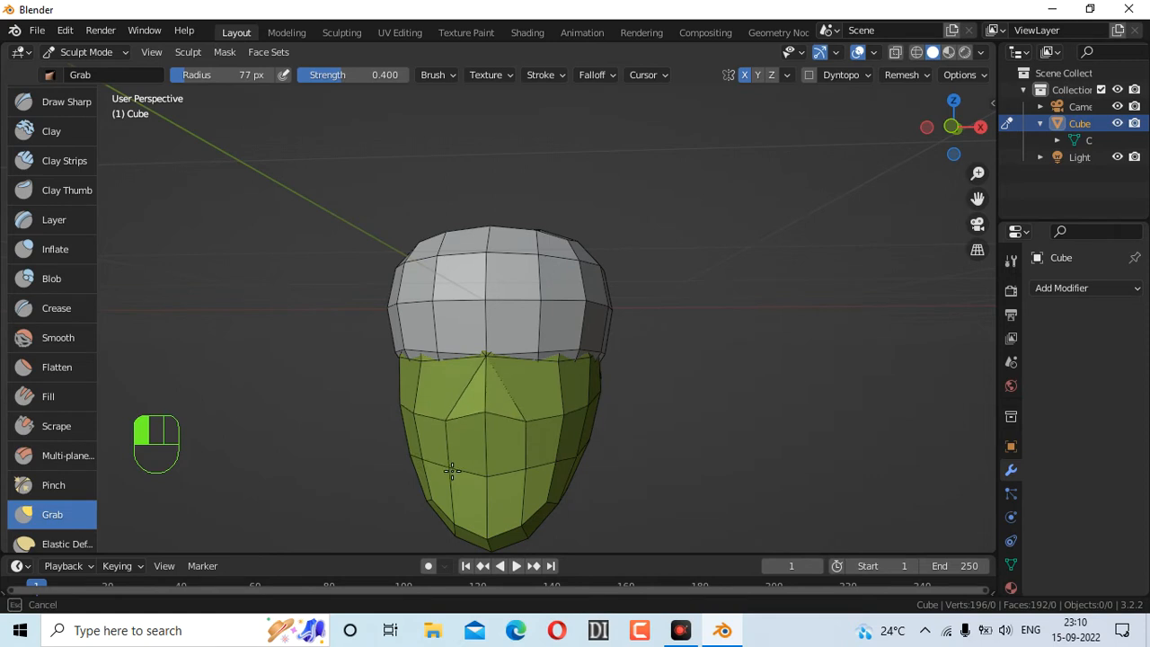
left_click_drag(470, 521, 473, 516)
left_click_drag(482, 436, 483, 444)
left_click_drag(485, 517, 483, 508)
left_click_drag(462, 457, 490, 455)
Nudge the jaw edge from the side and pull the lower jaw vertices down
mouse_move(945, 142)
left_mouse_down()
mouse_move(908, 155)
mouse_move(918, 153)
left_mouse_up()
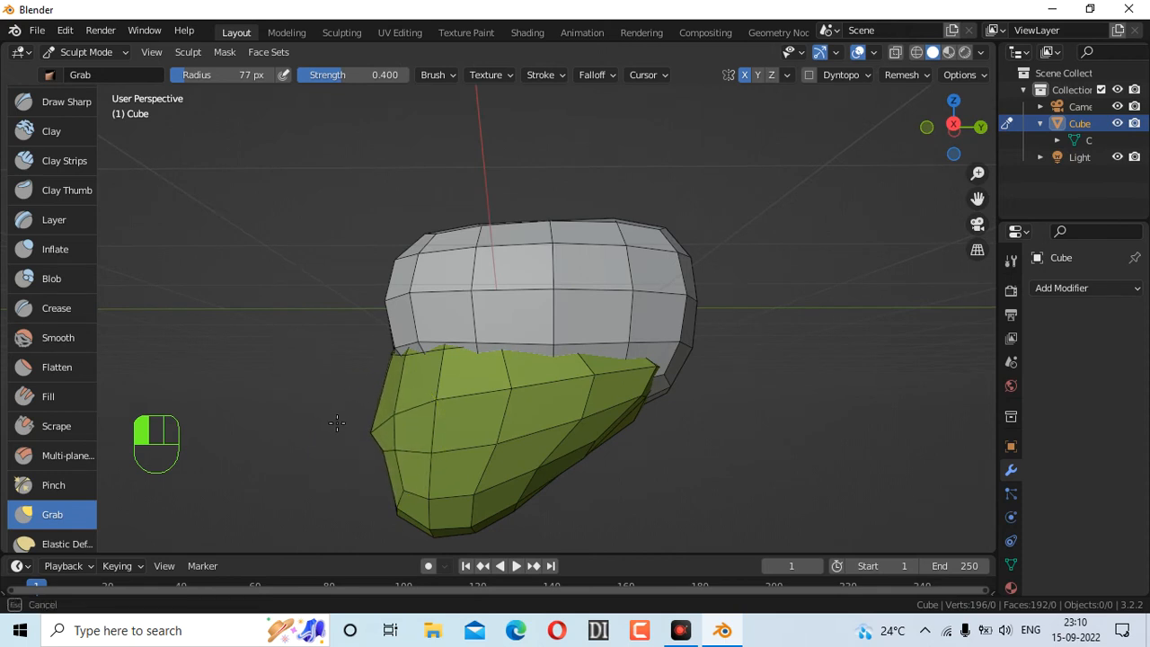
left_click_drag(344, 417, 408, 436)
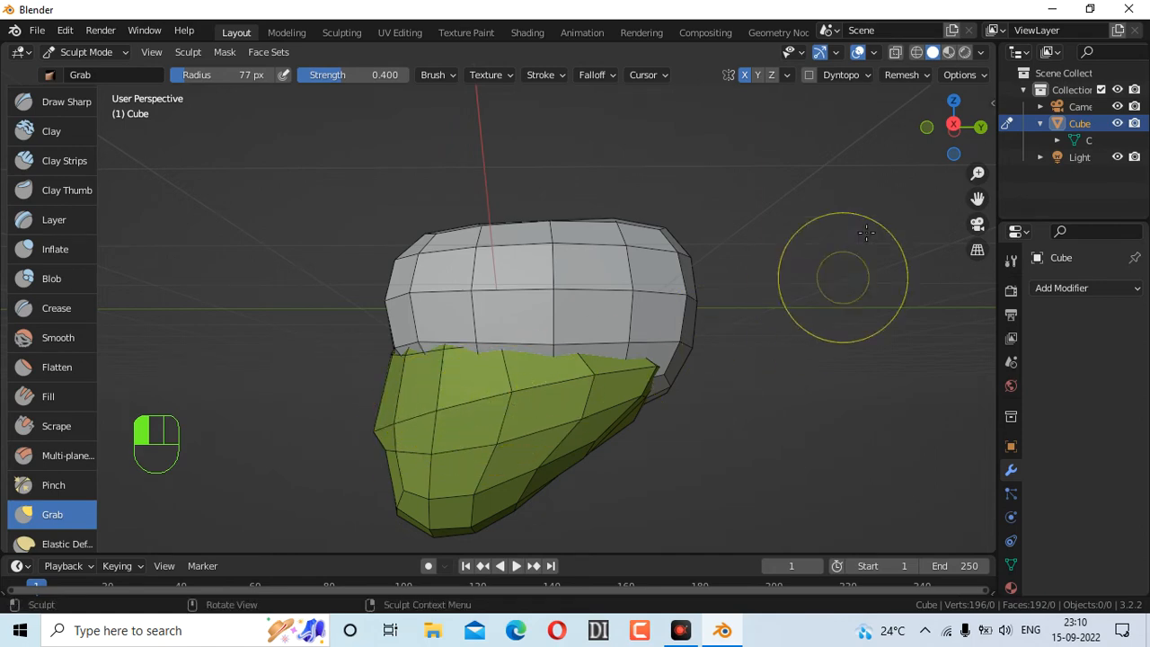
mouse_move(940, 135)
left_mouse_down()
mouse_move(1104, 133)
mouse_move(958, 134)
mouse_move(1022, 133)
mouse_move(1011, 134)
left_mouse_up()
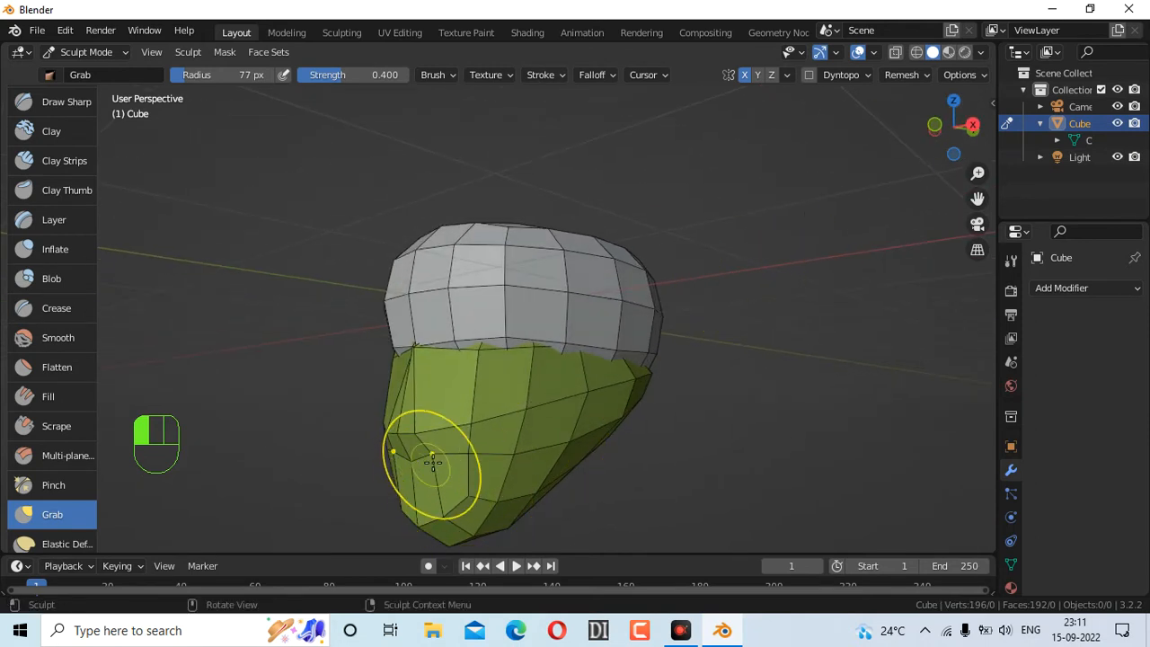
left_click_drag(434, 461, 433, 499)
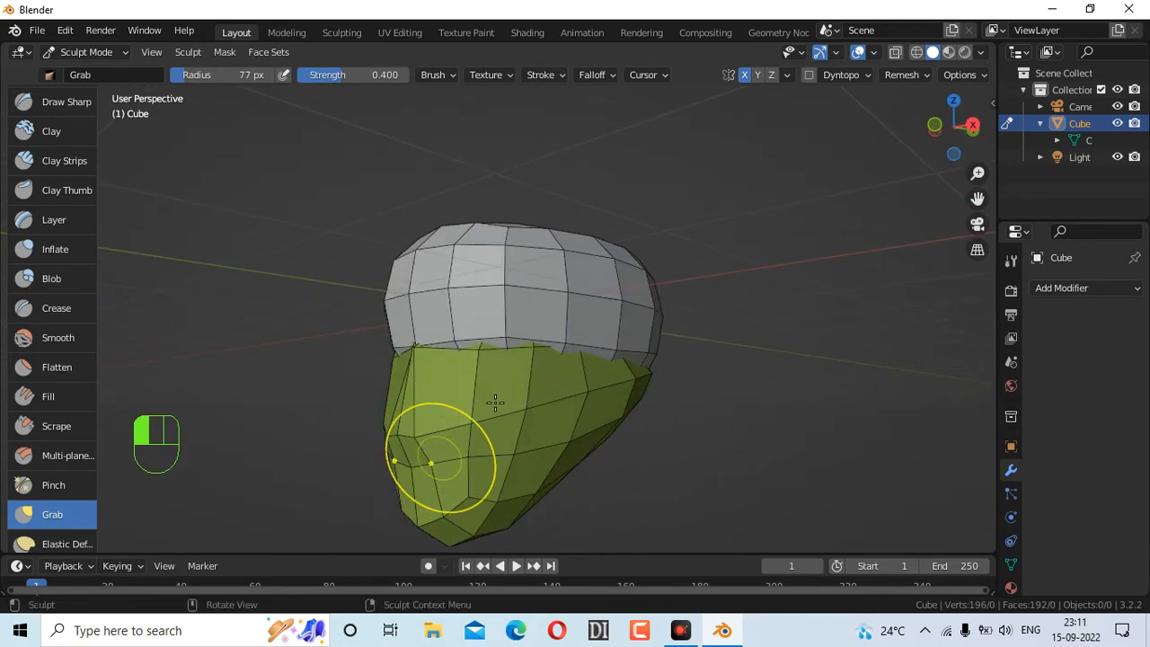
mouse_move(407, 438)
left_mouse_down()
mouse_move(410, 446)
mouse_move(405, 429)
left_mouse_up()
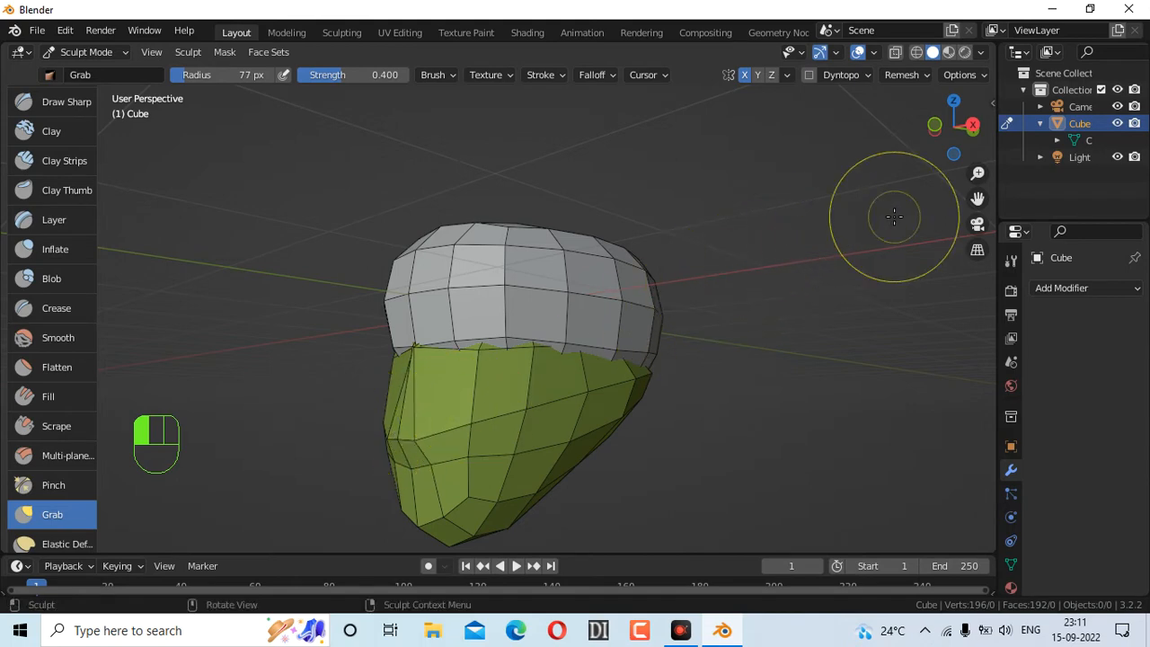
mouse_move(971, 144)
left_mouse_down()
mouse_move(952, 126)
mouse_move(859, 183)
left_mouse_up()
left_click_drag(954, 132, 937, 157)
left_click(86, 51)
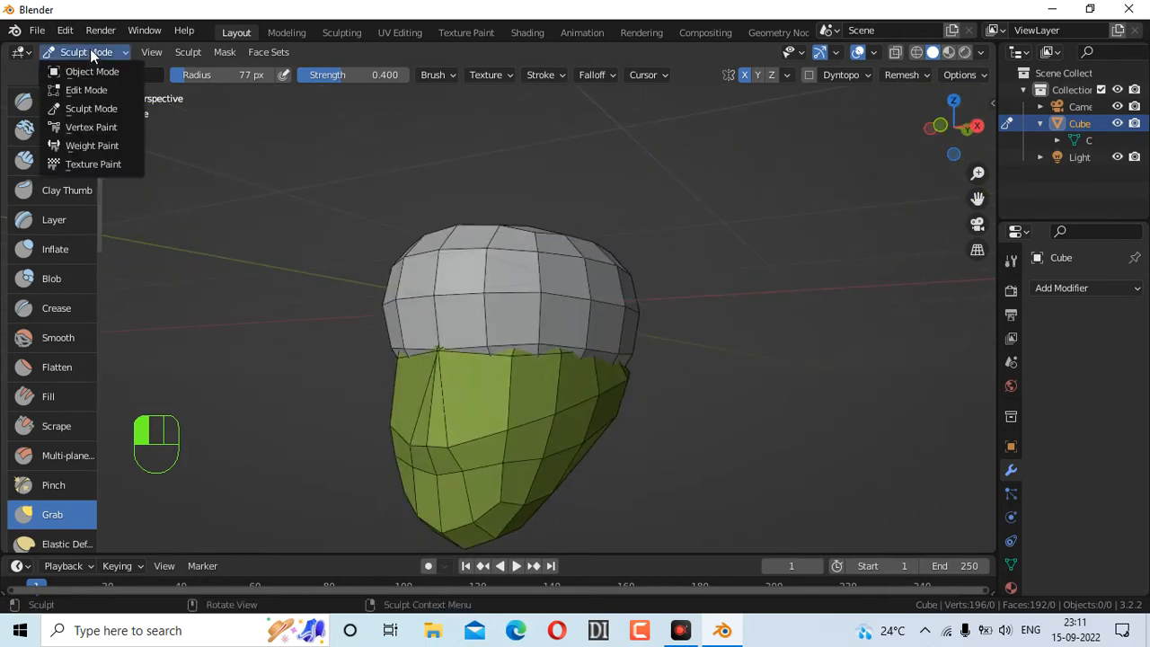
Enter Edit Mode in face select mode and clear the face selection
left_click(63, 90)
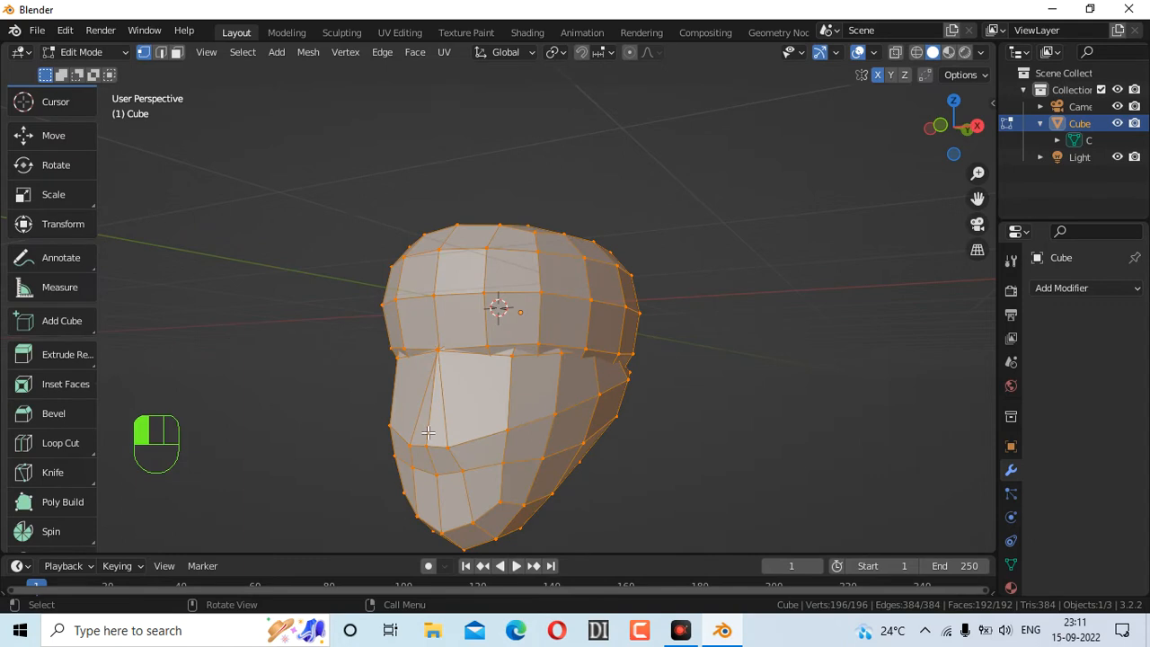
left_click(177, 54)
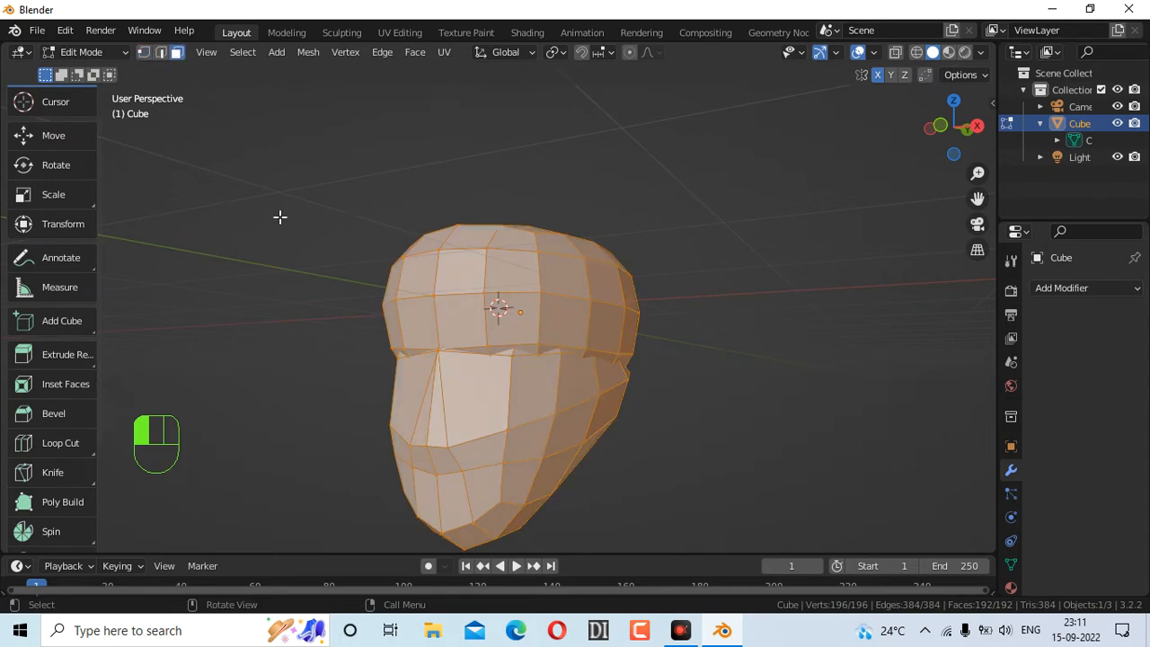
left_click(747, 399)
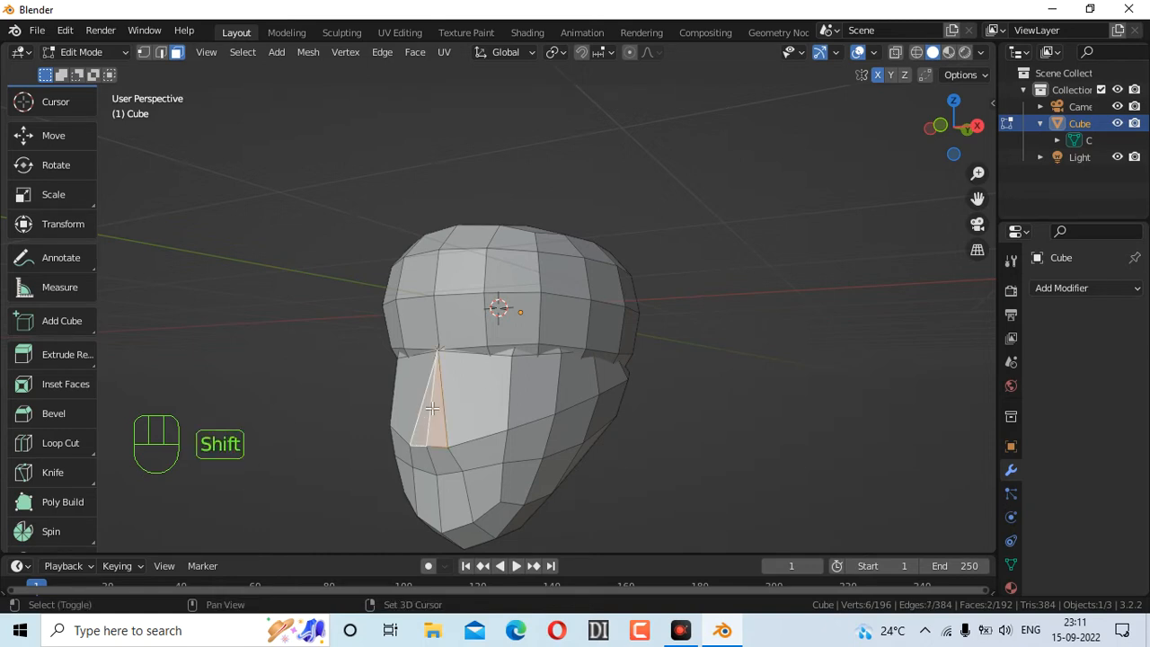
Extrude the selected front faces about 0.23 m into a pointed nose
left_click_drag(954, 140, 844, 325)
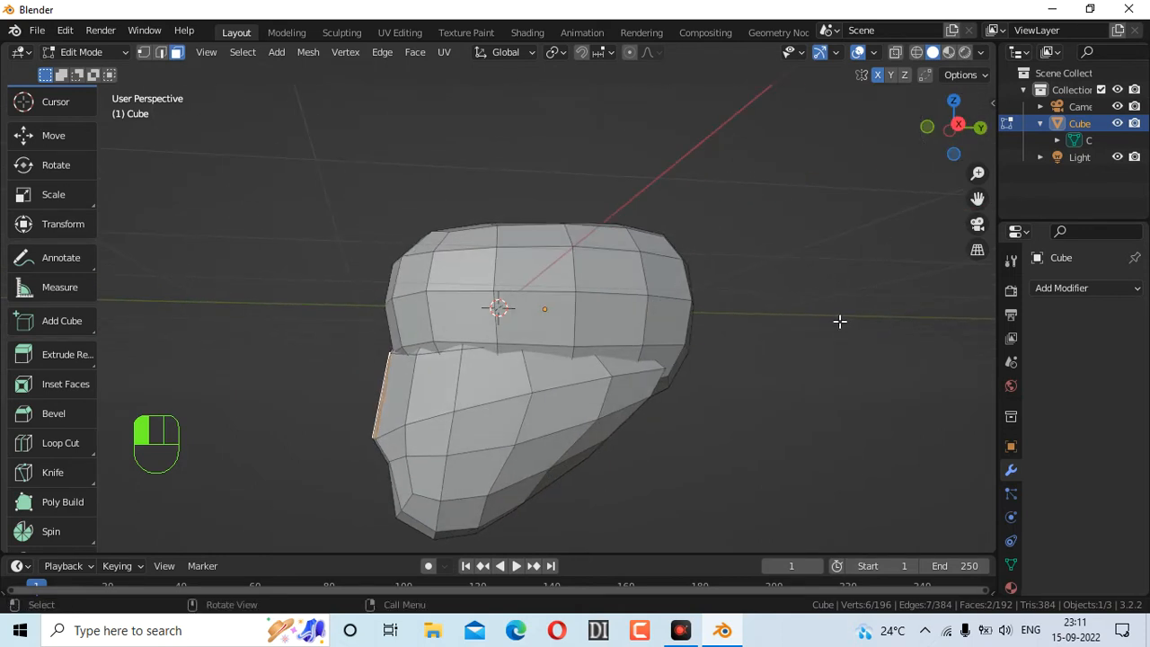
key("e")
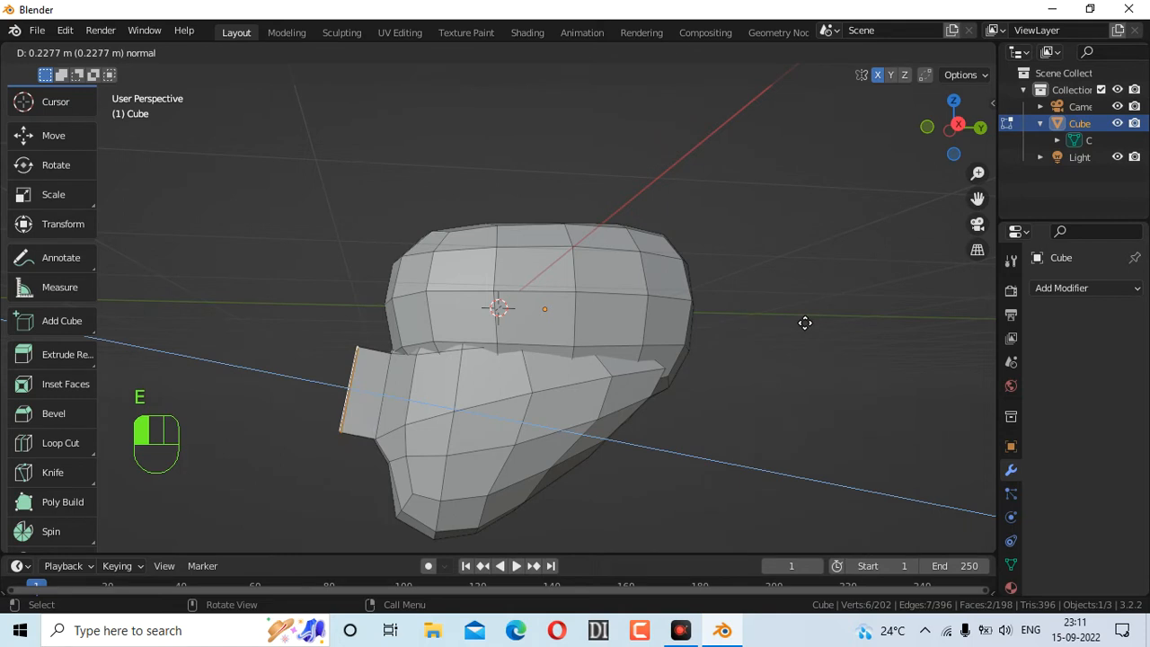
left_click(800, 322)
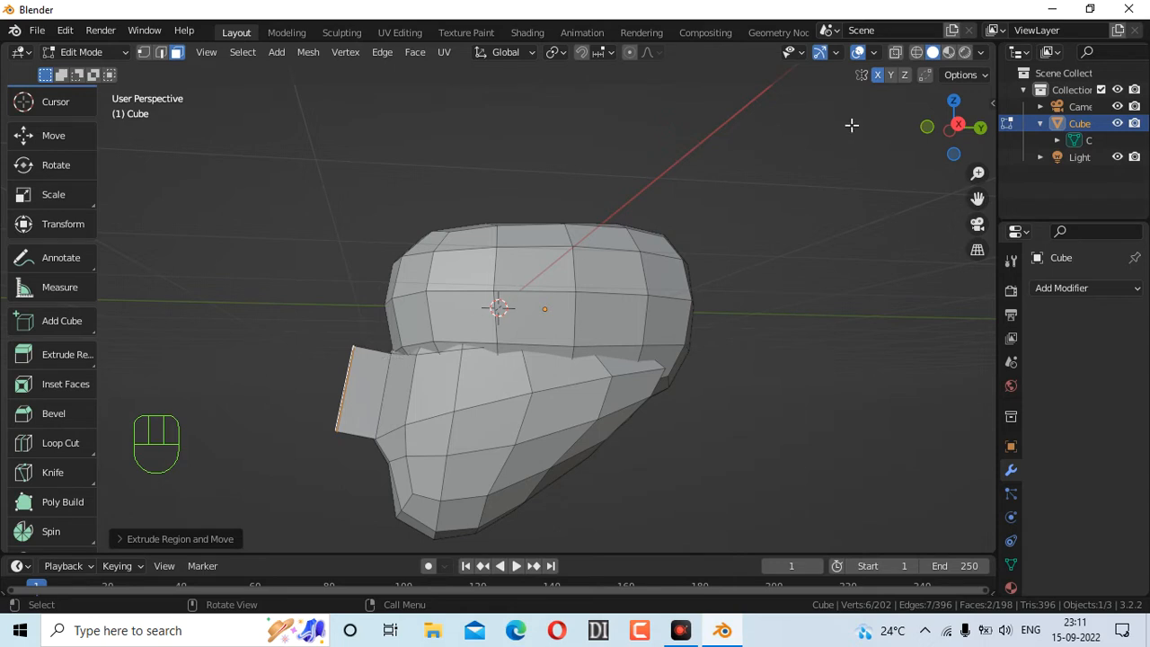
left_click_drag(954, 126, 988, 128)
left_click(83, 51)
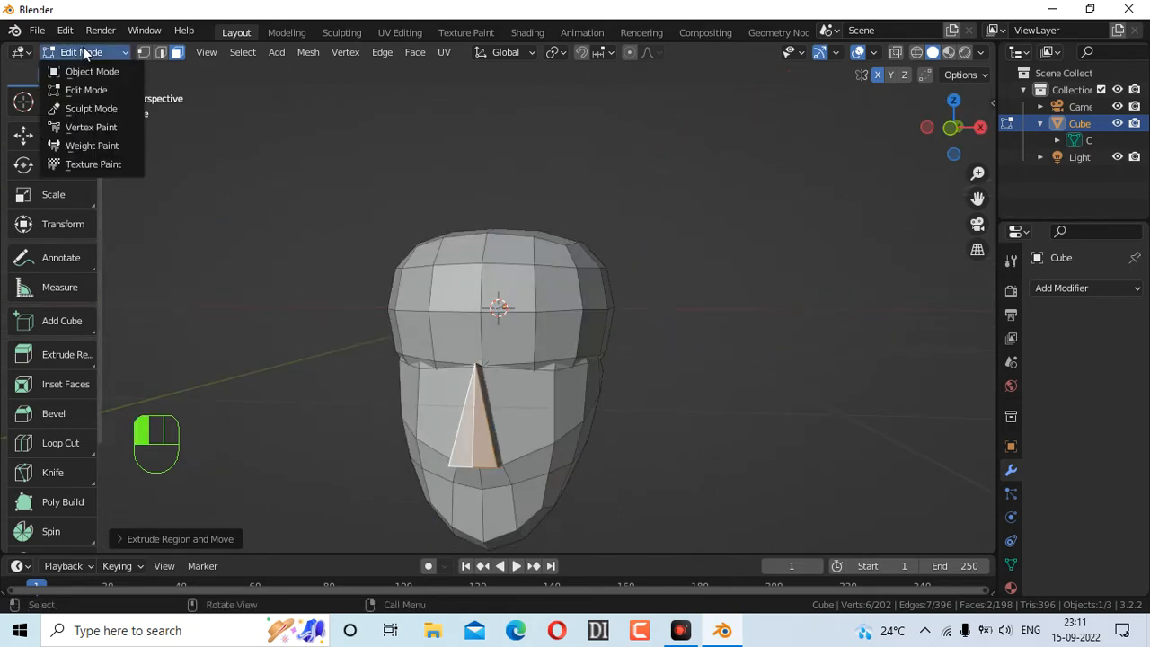
Return to Sculpt Mode and grab the face front and nose area outward into a flap
left_click(86, 109)
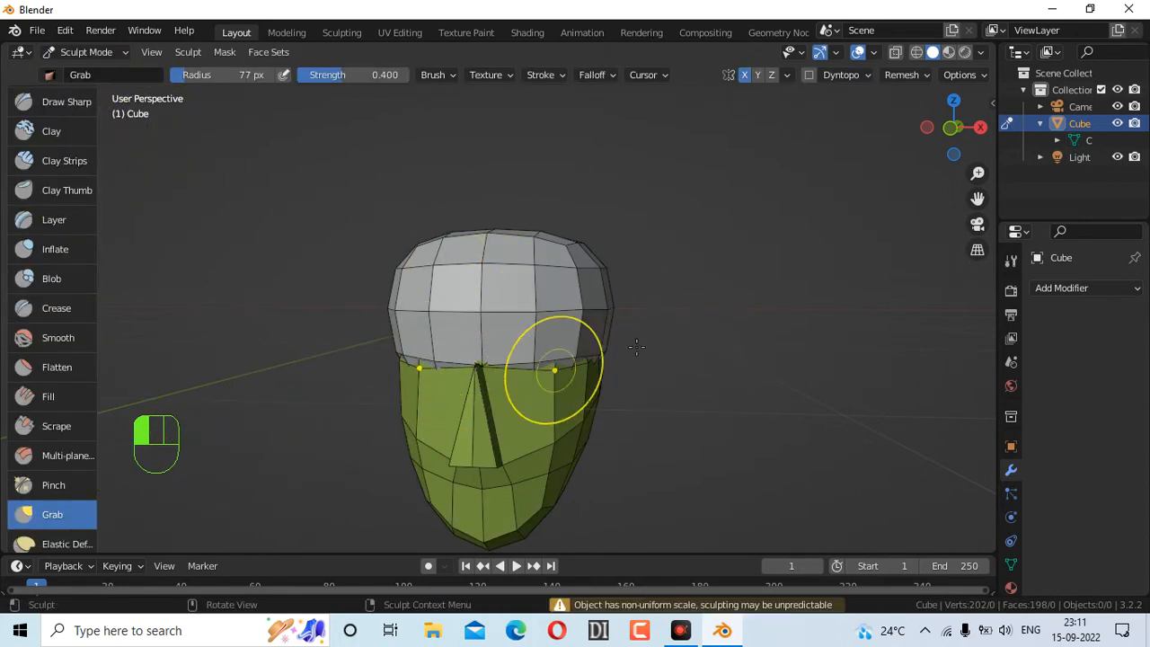
left_click_drag(936, 139, 889, 141)
left_click_drag(359, 360, 388, 359)
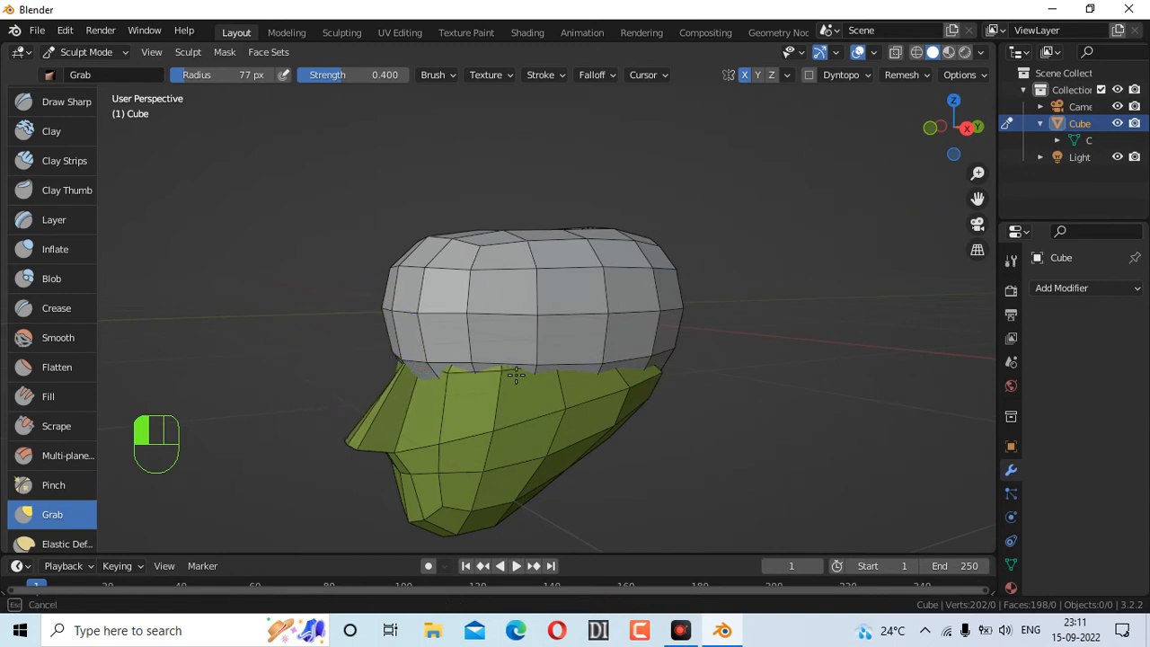
mouse_move(628, 361)
left_mouse_down()
mouse_move(530, 290)
mouse_move(530, 321)
left_mouse_up()
mouse_move(954, 125)
left_mouse_down()
mouse_move(939, 127)
mouse_move(974, 141)
mouse_move(990, 128)
left_mouse_up()
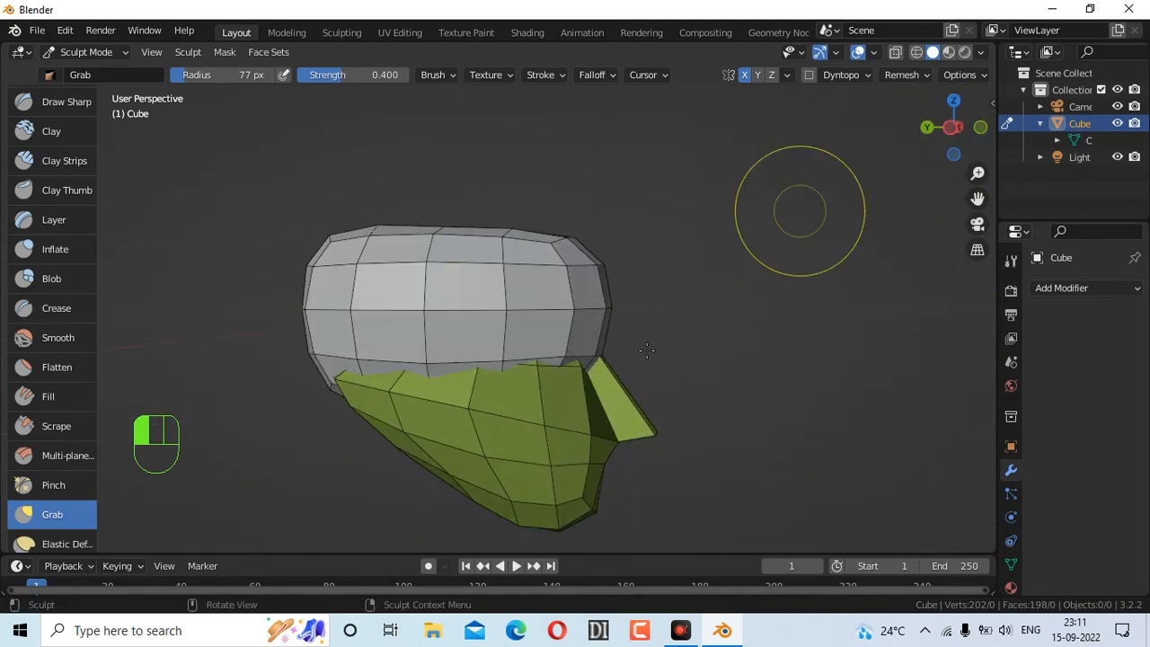
mouse_move(588, 384)
left_mouse_down()
mouse_move(605, 367)
mouse_move(618, 387)
left_mouse_up()
Grab-sculpt the cheek and notch beside the nose, and tweak the nose edge
mouse_move(929, 141)
left_mouse_down()
mouse_move(939, 133)
mouse_move(872, 159)
left_mouse_up()
mouse_move(404, 415)
left_mouse_down()
mouse_move(452, 384)
mouse_move(464, 411)
mouse_move(444, 409)
left_mouse_up()
mouse_move(952, 135)
left_mouse_down()
mouse_move(917, 145)
mouse_move(956, 145)
left_mouse_up()
mouse_move(521, 376)
left_mouse_down()
mouse_move(469, 378)
mouse_move(471, 400)
mouse_move(503, 398)
mouse_move(530, 446)
mouse_move(488, 424)
left_mouse_up()
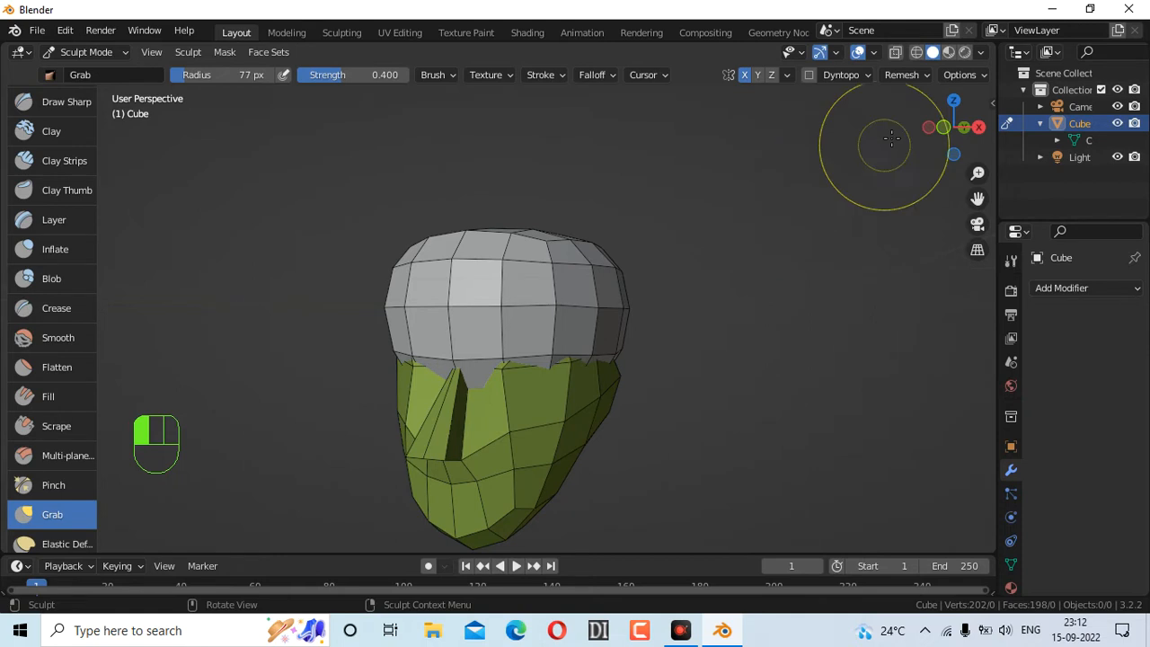
left_click_drag(950, 141, 1010, 137)
left_click_drag(420, 368, 422, 368)
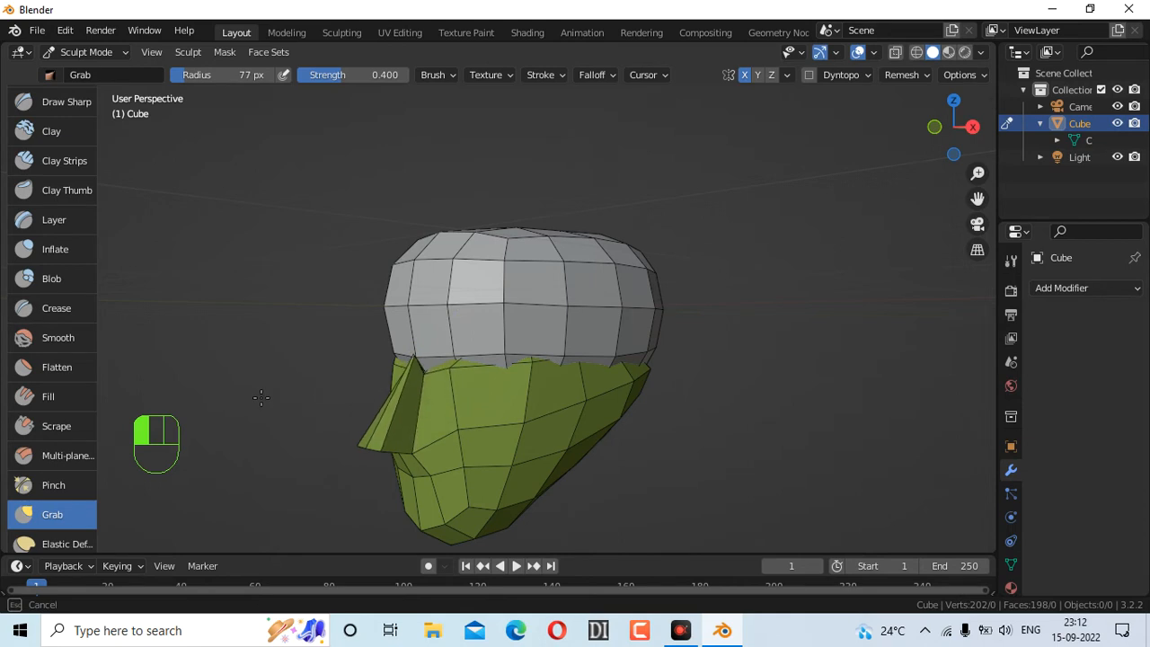
left_click_drag(247, 380, 247, 380)
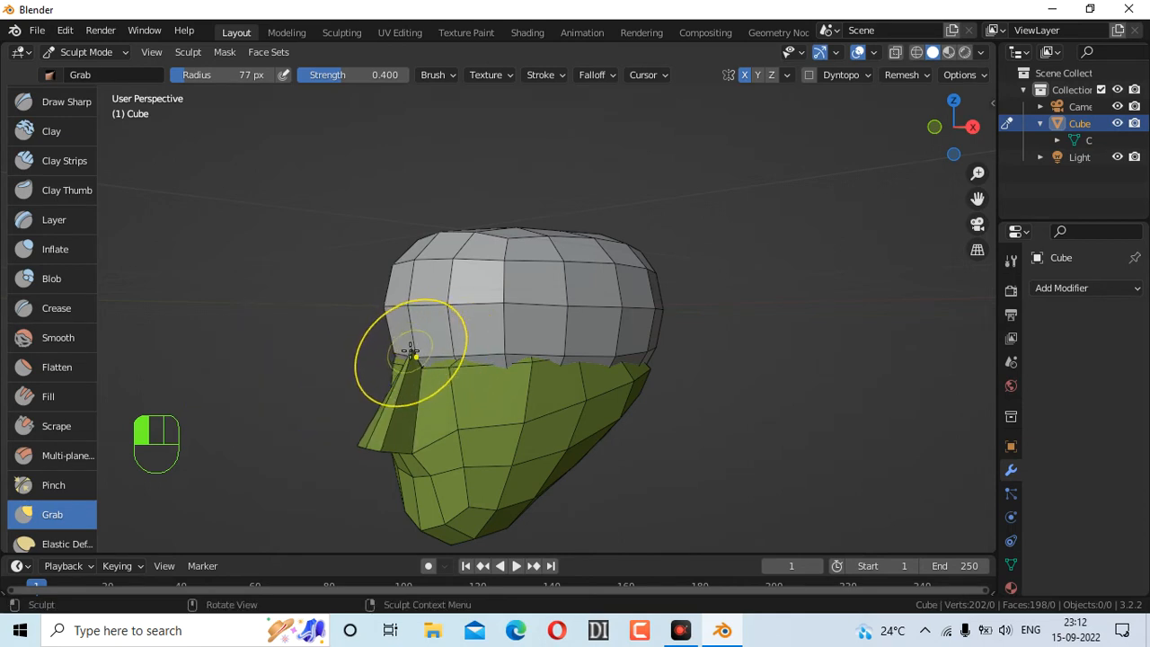
middle_click_drag(656, 236, 672, 231)
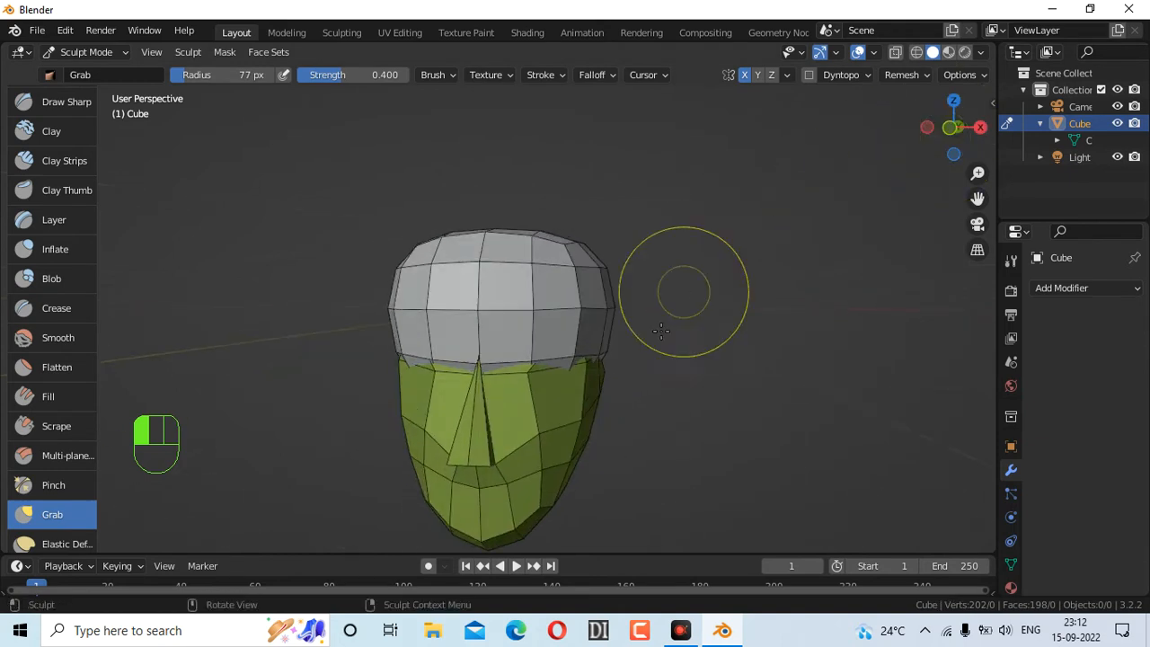
Set the Grab brush radius to 26 px and pull the nose bridge forward
key("f")
left_click(618, 318)
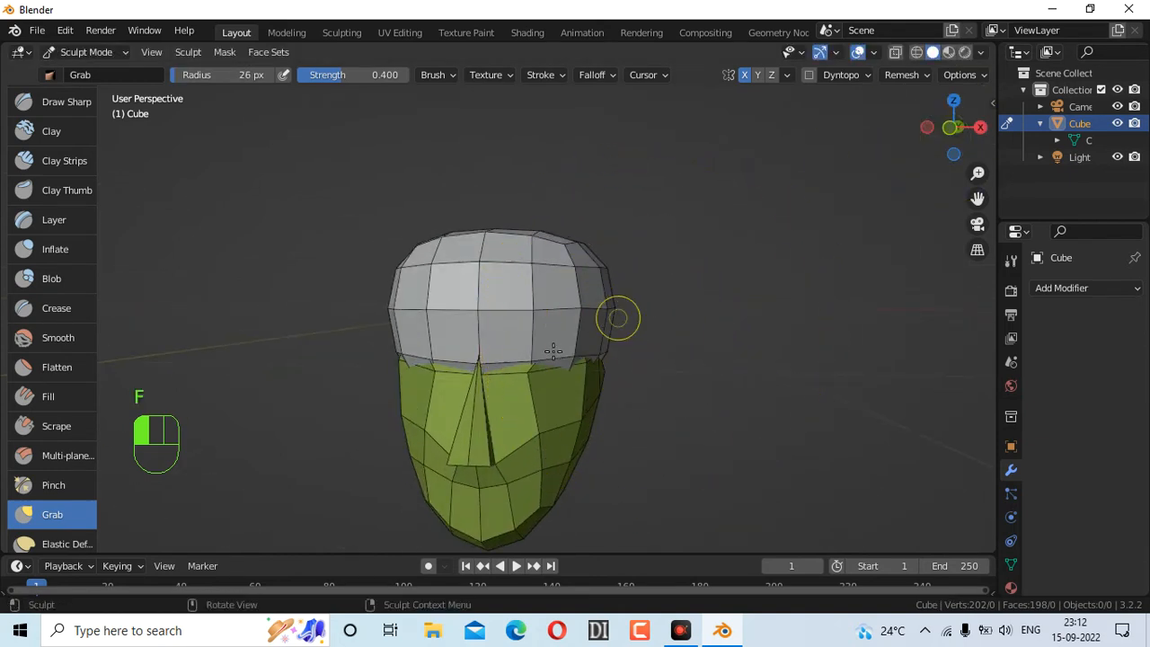
mouse_move(476, 362)
left_mouse_down()
mouse_move(468, 371)
mouse_move(469, 360)
left_mouse_up()
left_click_drag(953, 129, 948, 139)
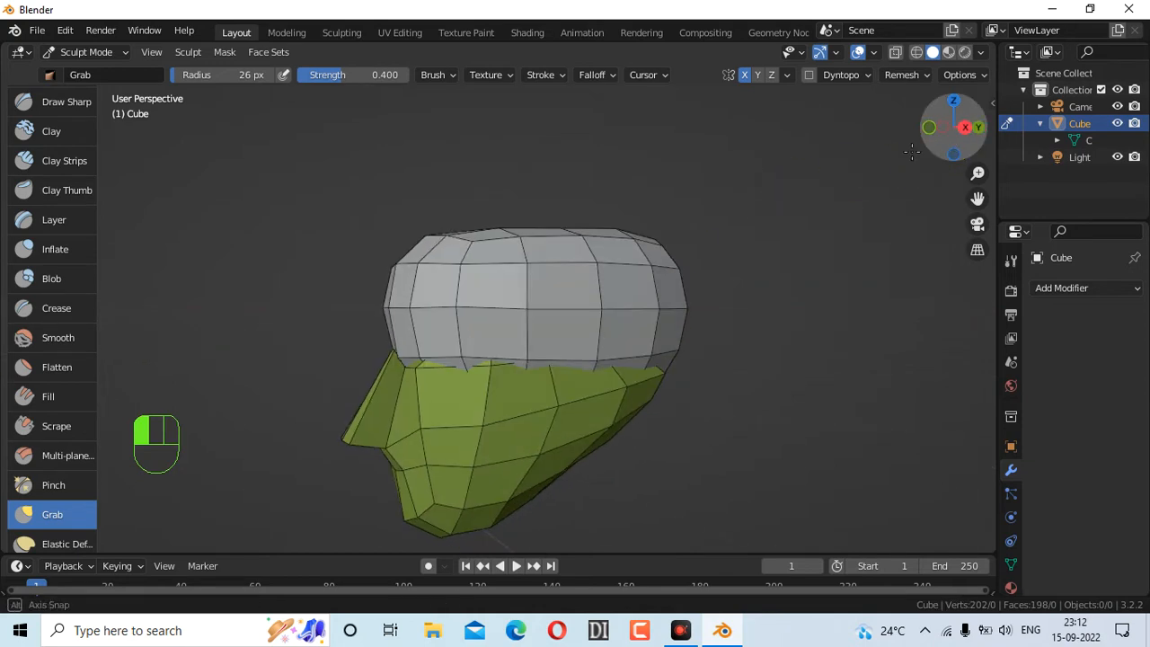
left_click_drag(391, 356, 393, 359)
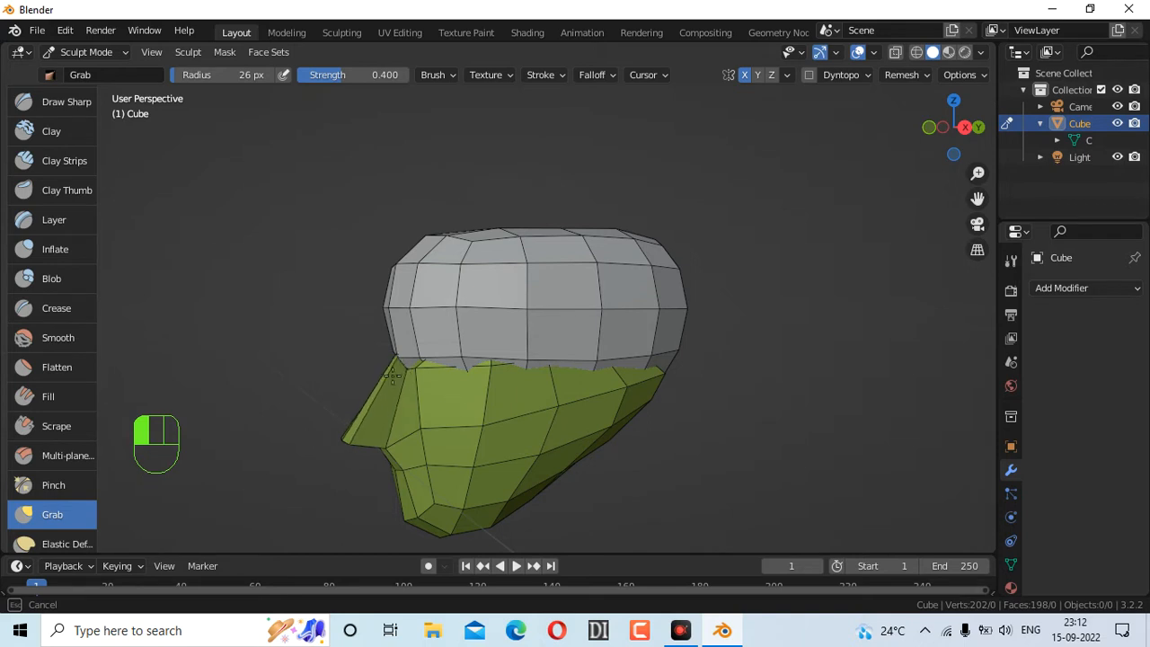
mouse_move(331, 355)
left_mouse_down()
mouse_move(279, 365)
mouse_move(369, 351)
mouse_move(379, 361)
left_mouse_up()
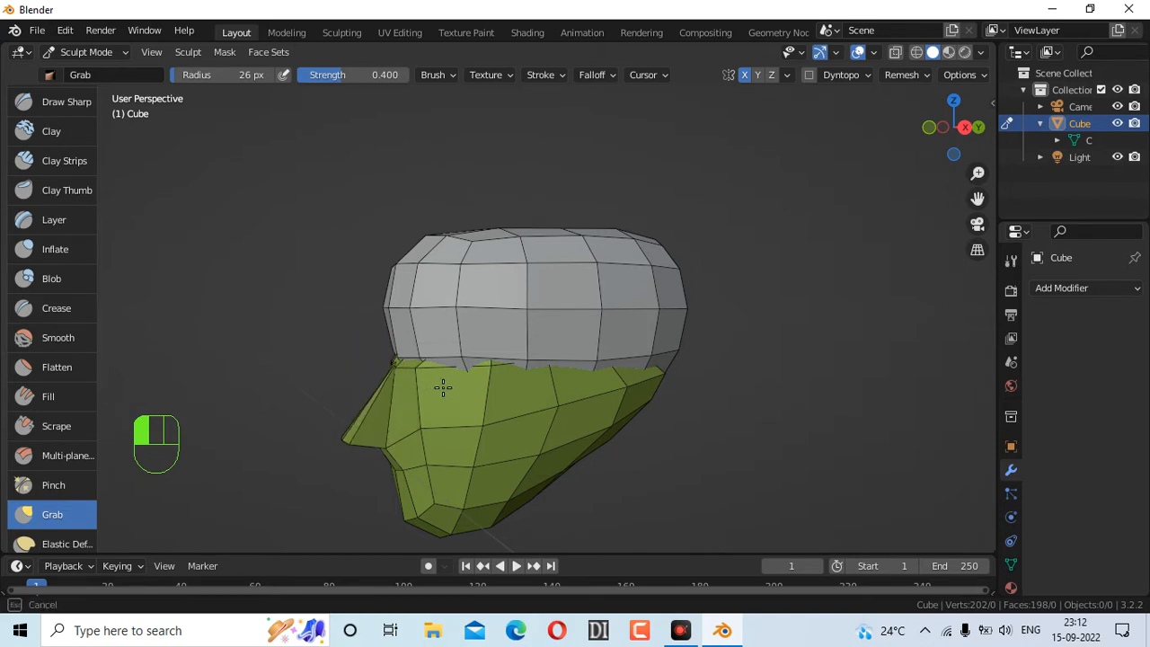
Refine the nose tip and the notch beside it into a narrow central ridge
left_click_drag(443, 387, 443, 388)
mouse_move(934, 140)
left_mouse_down()
mouse_move(1067, 115)
mouse_move(1146, 115)
mouse_move(905, 125)
left_mouse_up()
mouse_move(384, 366)
left_mouse_down()
mouse_move(383, 353)
mouse_move(401, 350)
left_mouse_up()
left_click_drag(372, 441, 411, 440)
left_click_drag(338, 427, 387, 424)
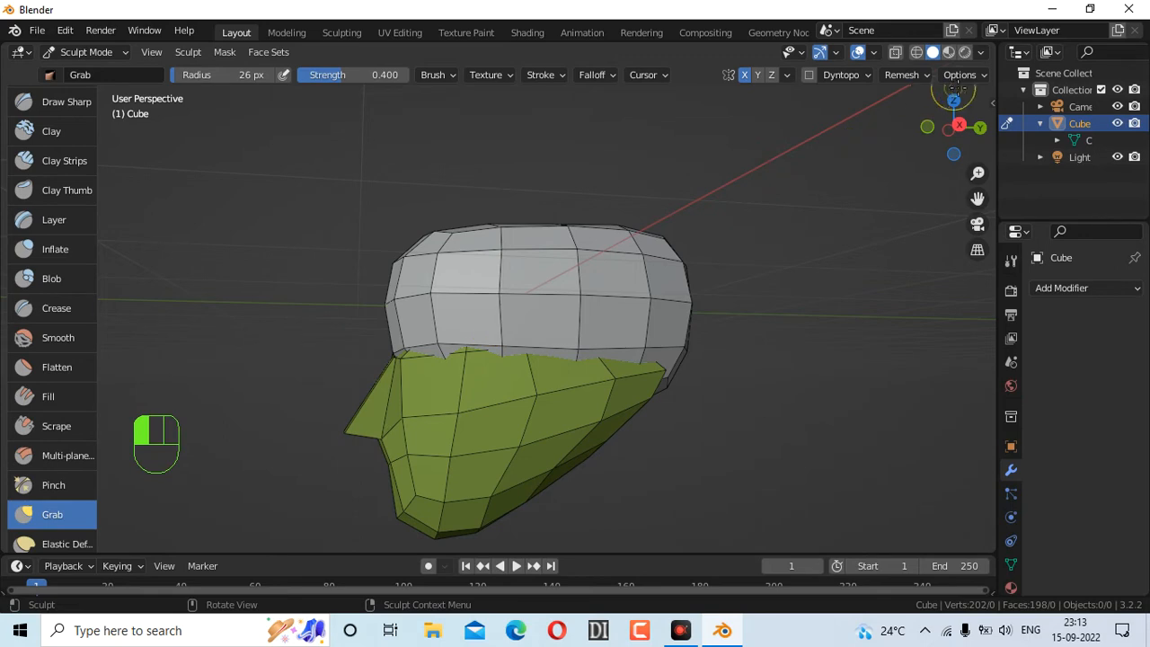
mouse_move(945, 133)
left_mouse_down()
mouse_move(1119, 135)
mouse_move(795, 135)
mouse_move(1087, 131)
left_mouse_up()
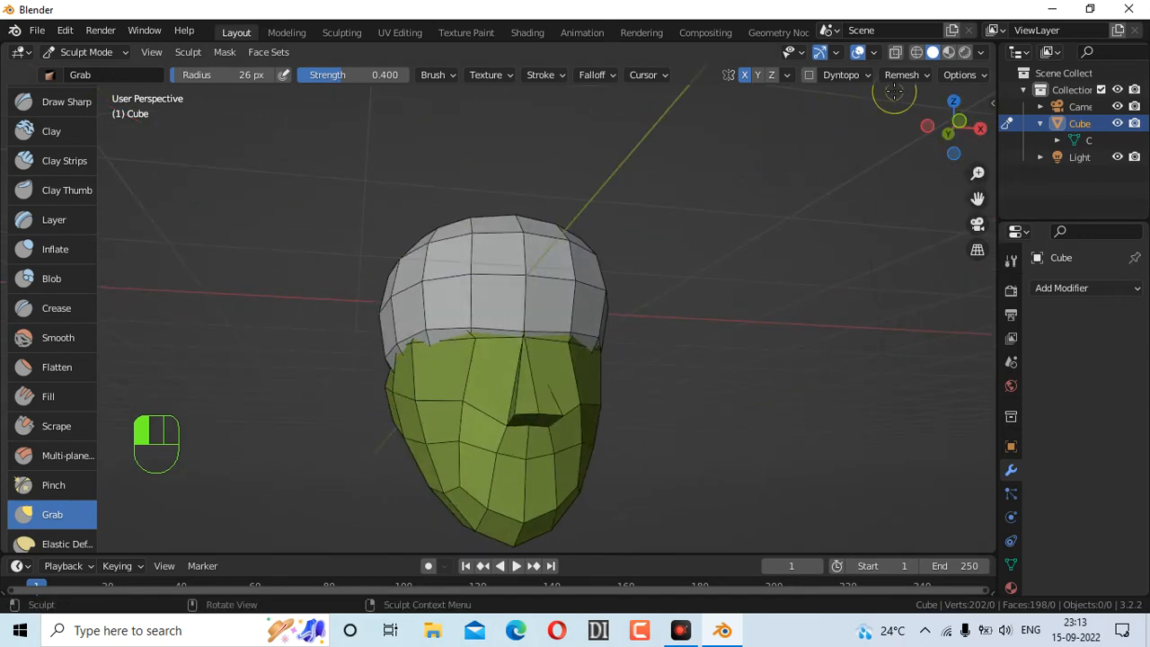
mouse_move(952, 130)
left_mouse_down()
mouse_move(922, 128)
mouse_move(968, 132)
mouse_move(876, 133)
mouse_move(959, 142)
left_mouse_up()
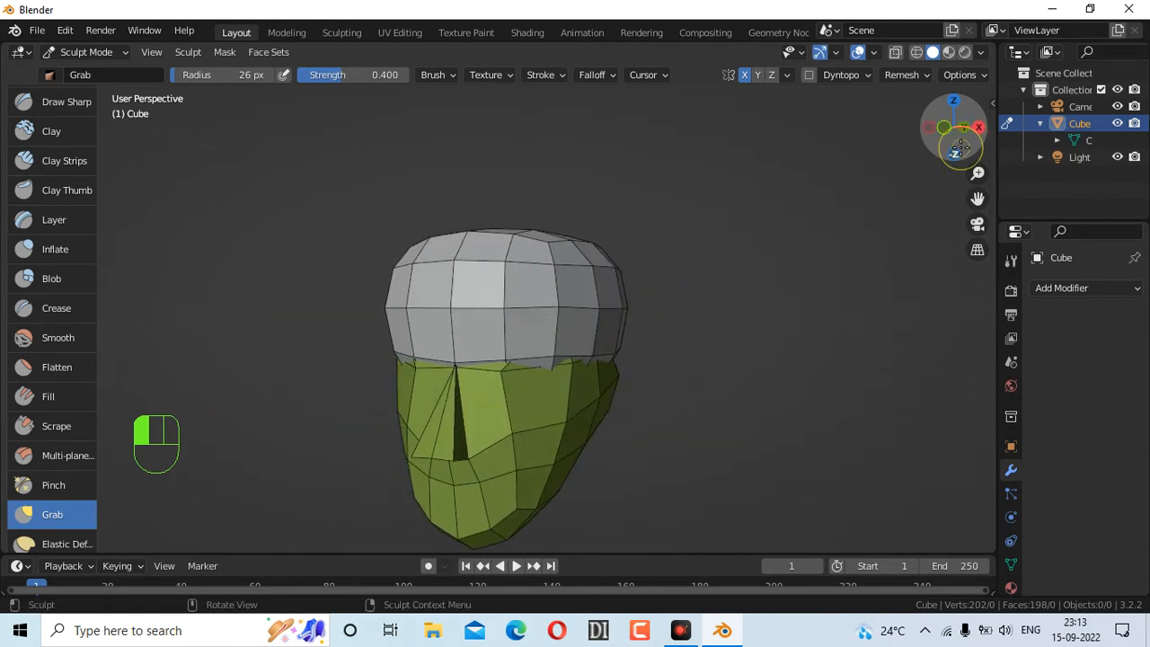
Dismiss the Remesh popover, view the head front-on along Y, and open the mode list
left_click(907, 76)
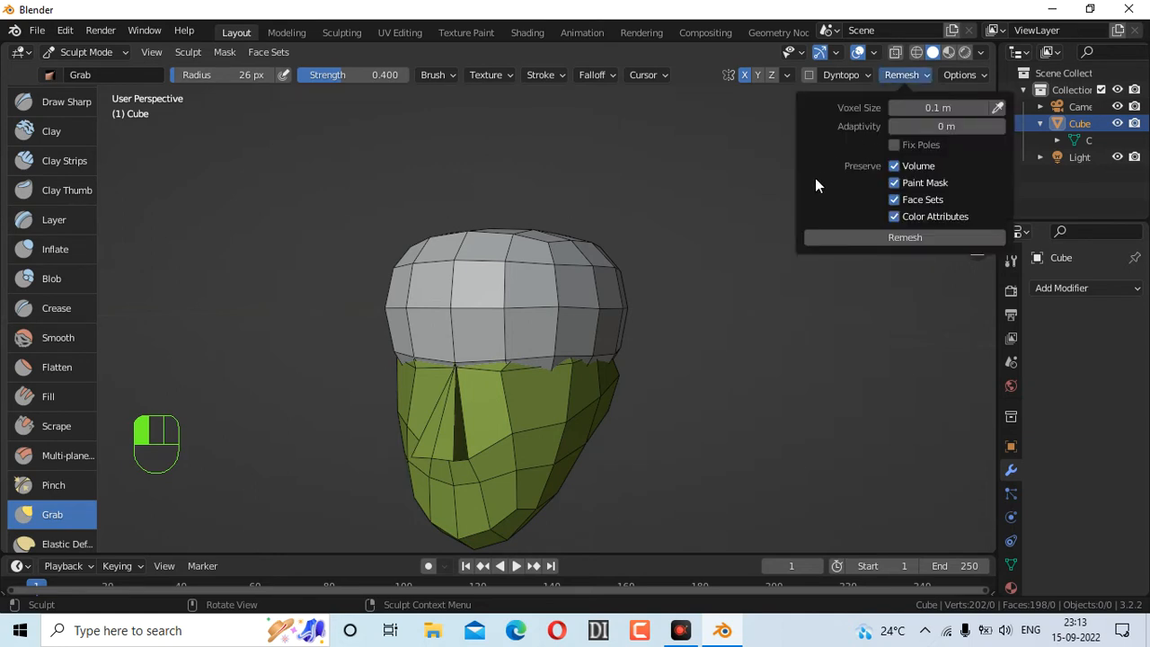
left_click(910, 77)
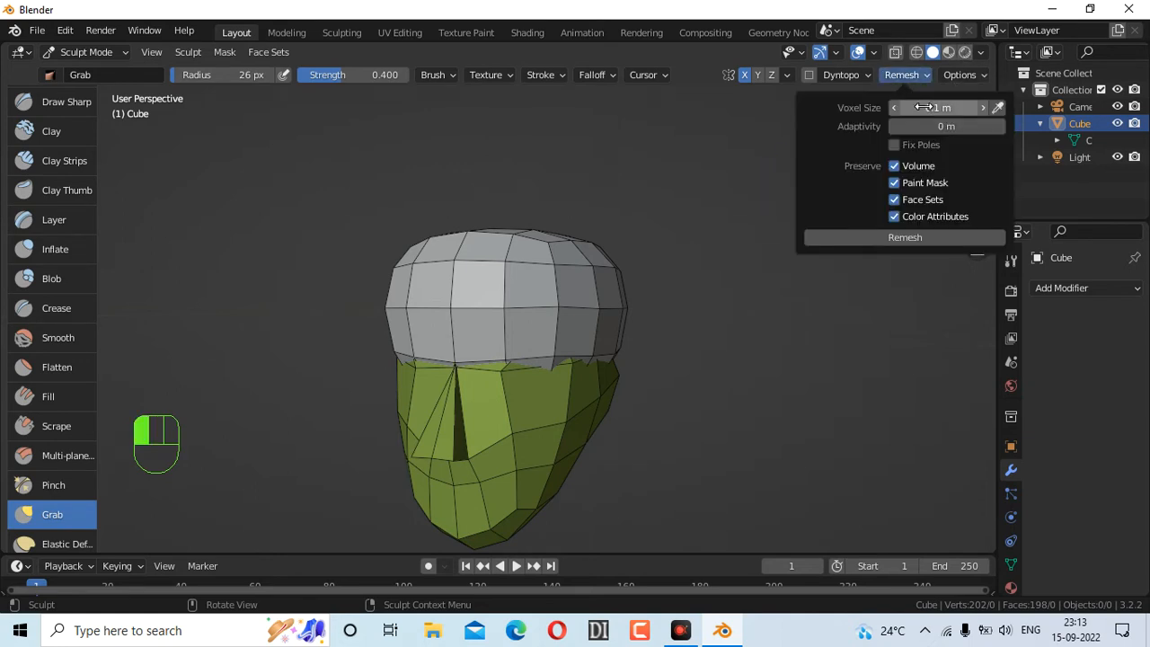
left_click(892, 70)
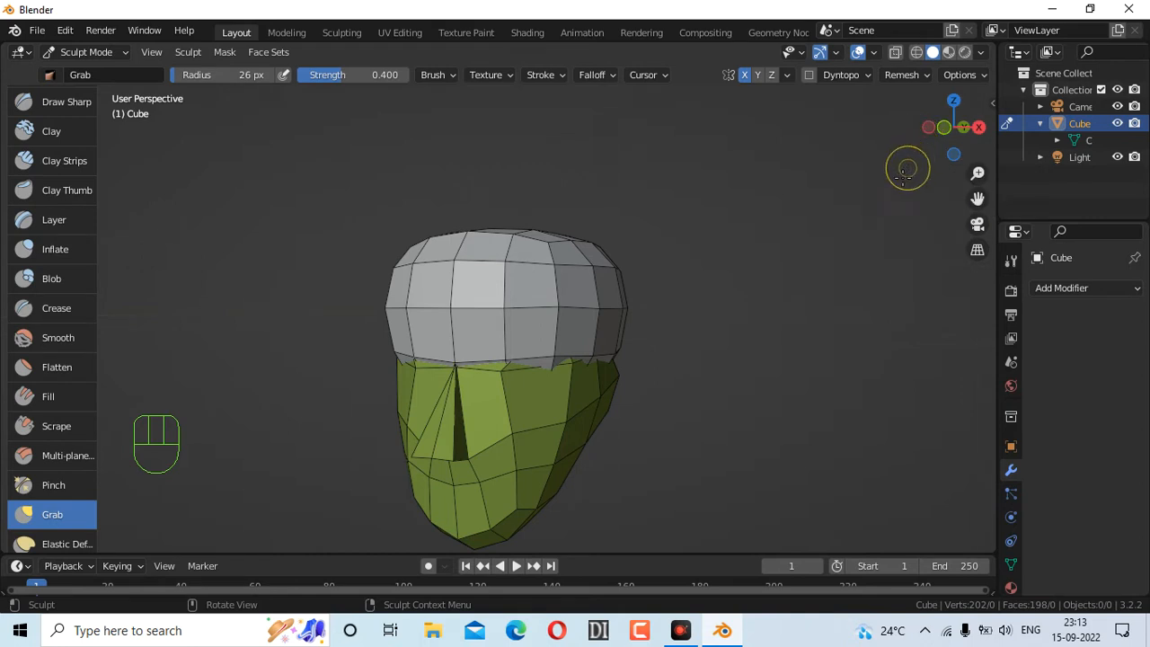
left_click(943, 129)
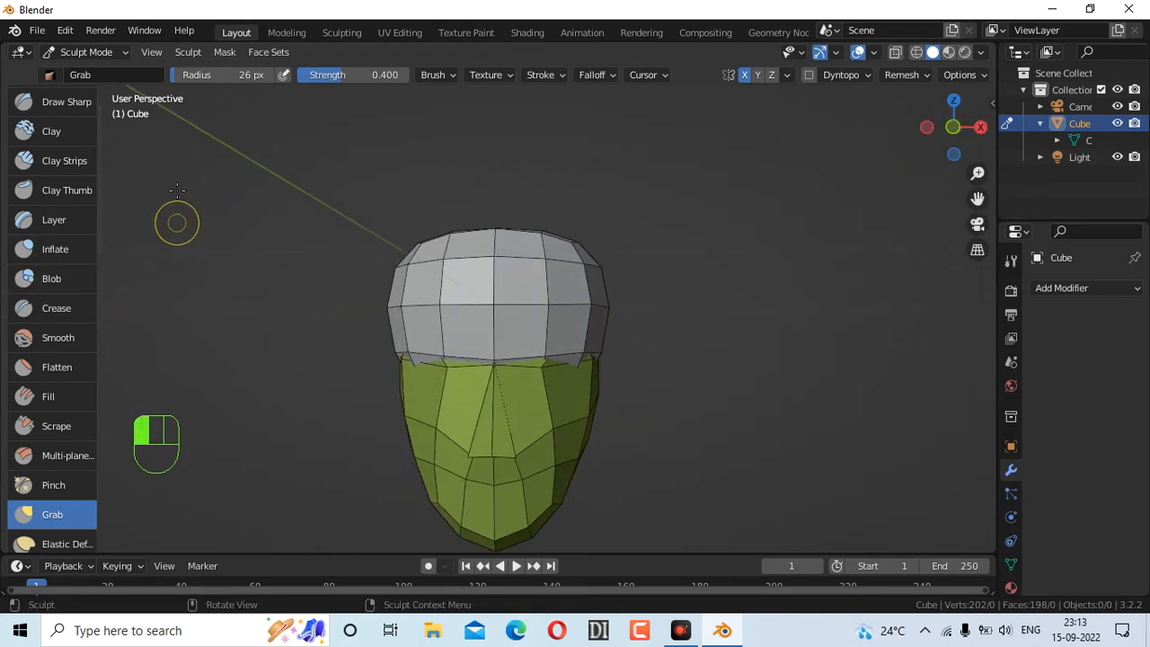
left_click(99, 54)
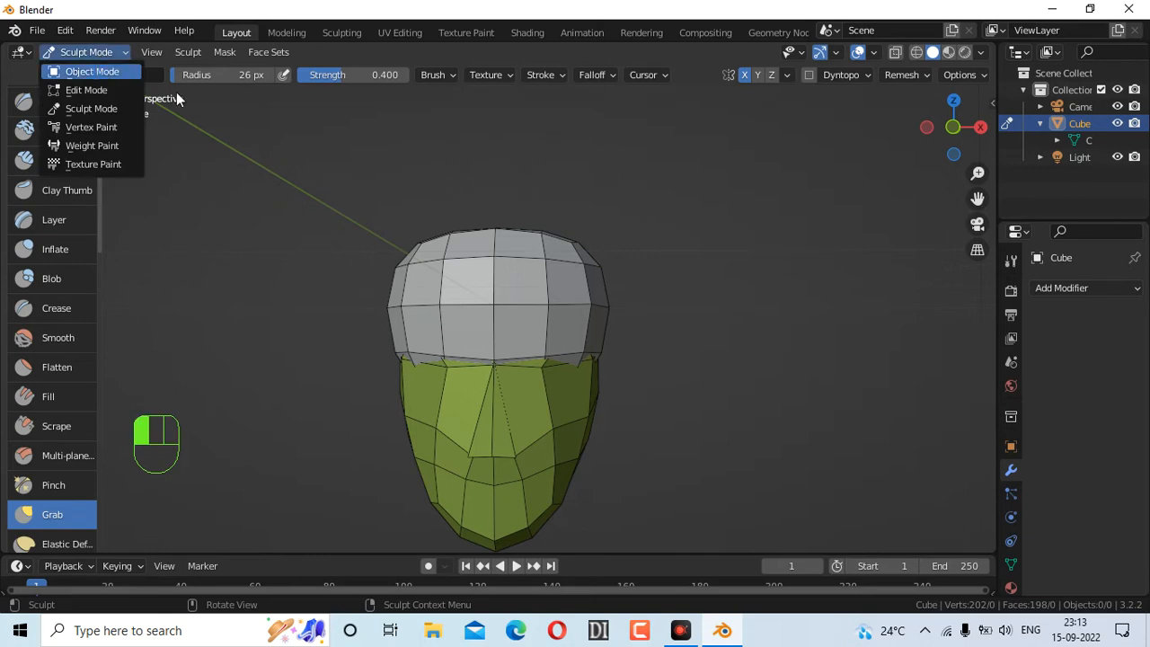
Switch to Object Mode and move the head upward along the Z axis
left_click(101, 71)
scroll(771, 262, "down", 5)
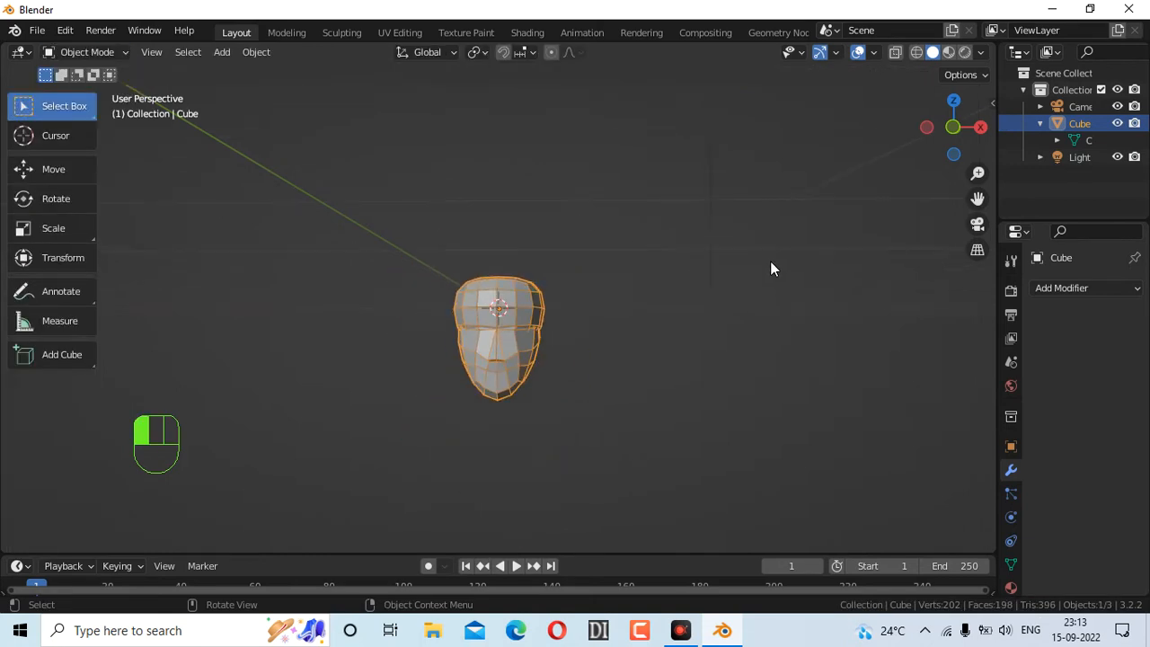
scroll(770, 260, "up", 3)
left_click_drag(922, 135, 768, 294)
key("g")
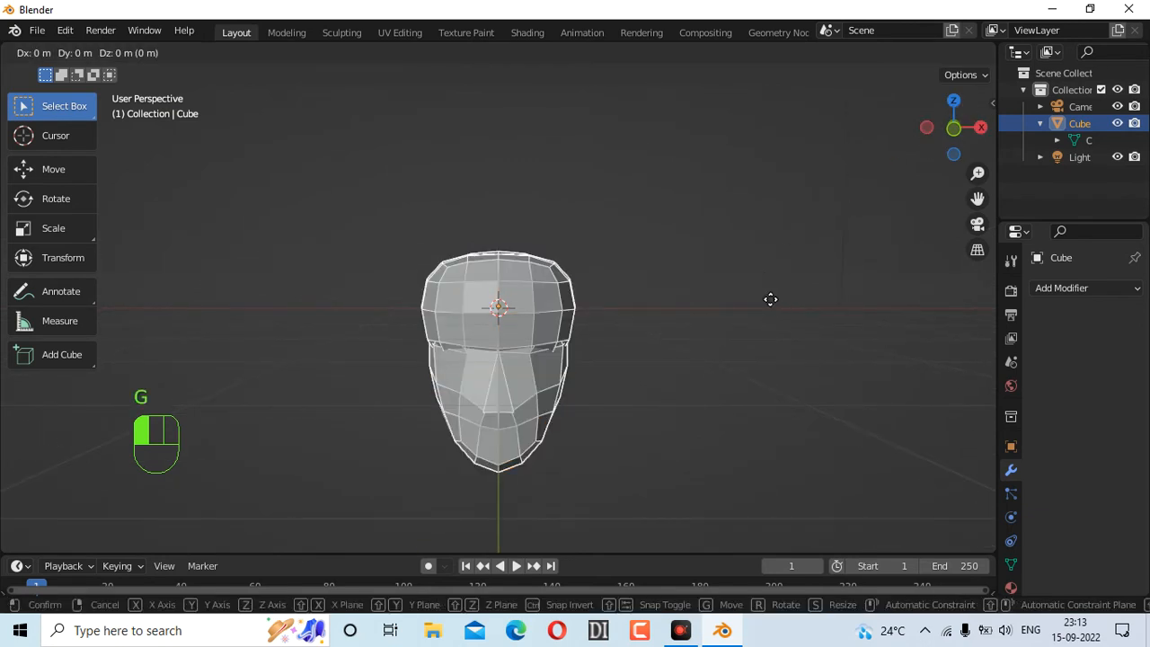
key("z")
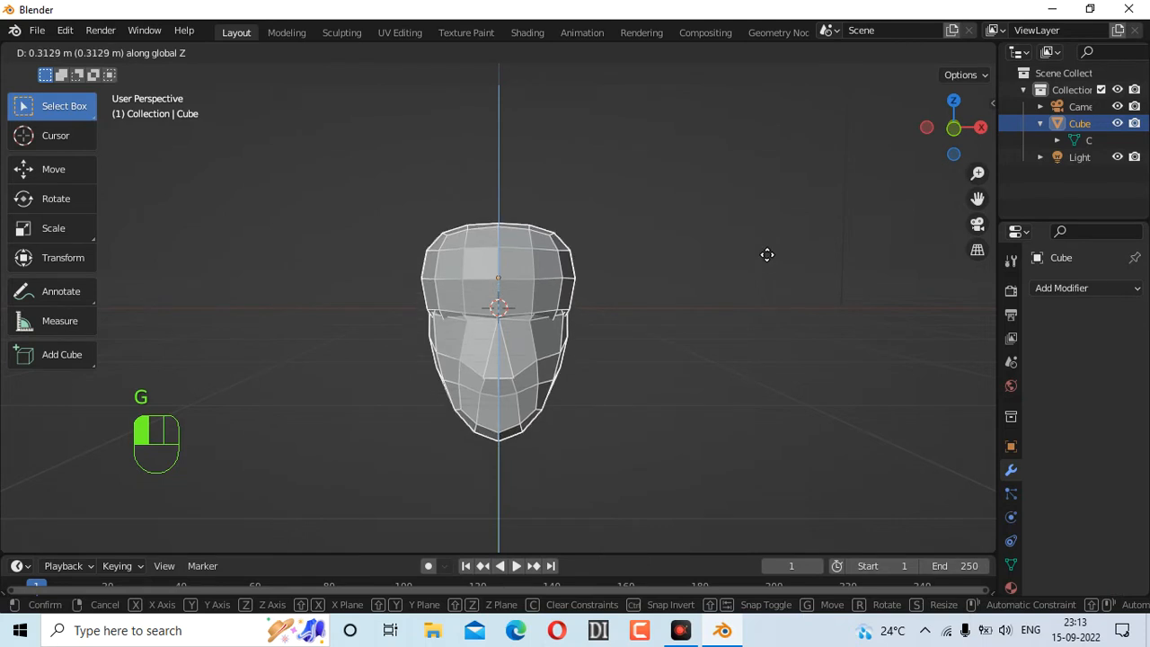
left_click(768, 213)
Raise the head further so its chin meets the origin, about 0.42 m up
left_click_drag(935, 130, 887, 145)
left_click_drag(952, 130, 846, 291)
key("g")
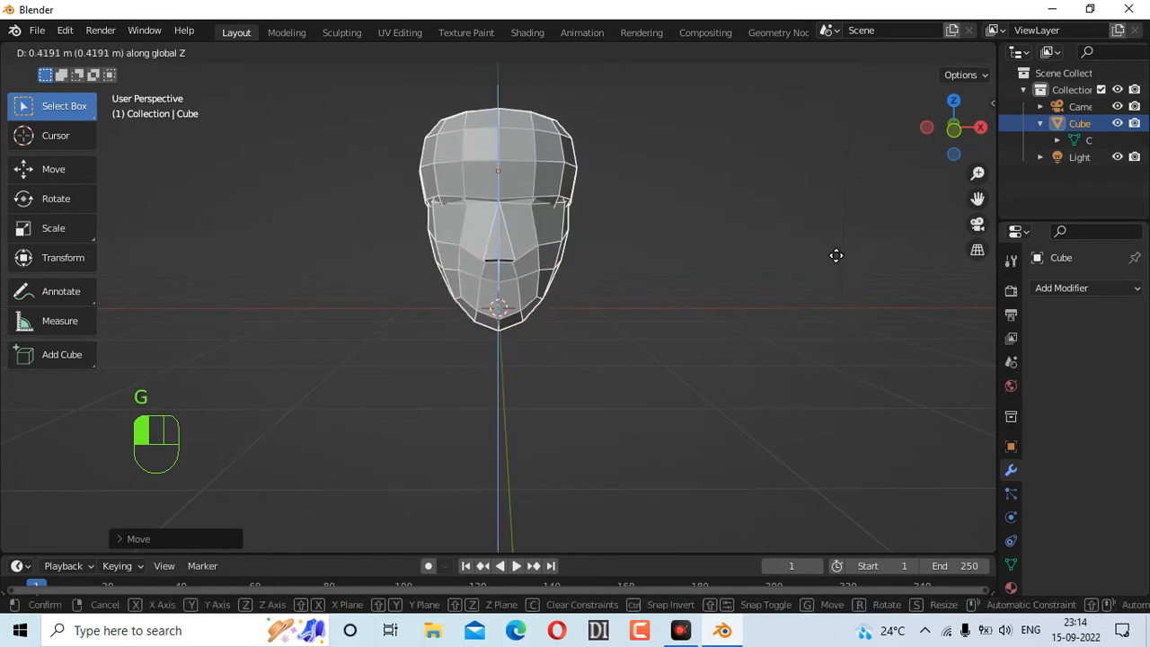
left_click(836, 256)
mouse_move(954, 129)
left_mouse_down()
mouse_move(930, 139)
mouse_move(948, 150)
left_mouse_up()
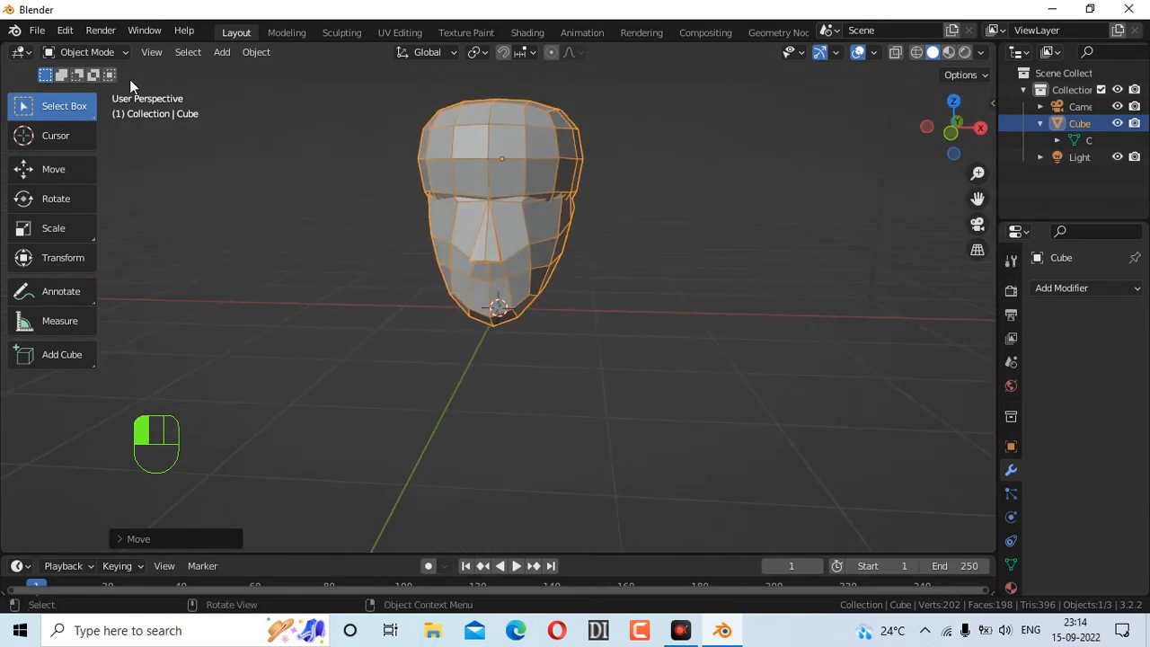
Deselect the head, pick the Cursor tool, and open the Shift+A menu's Mesh list
key("shift+a")
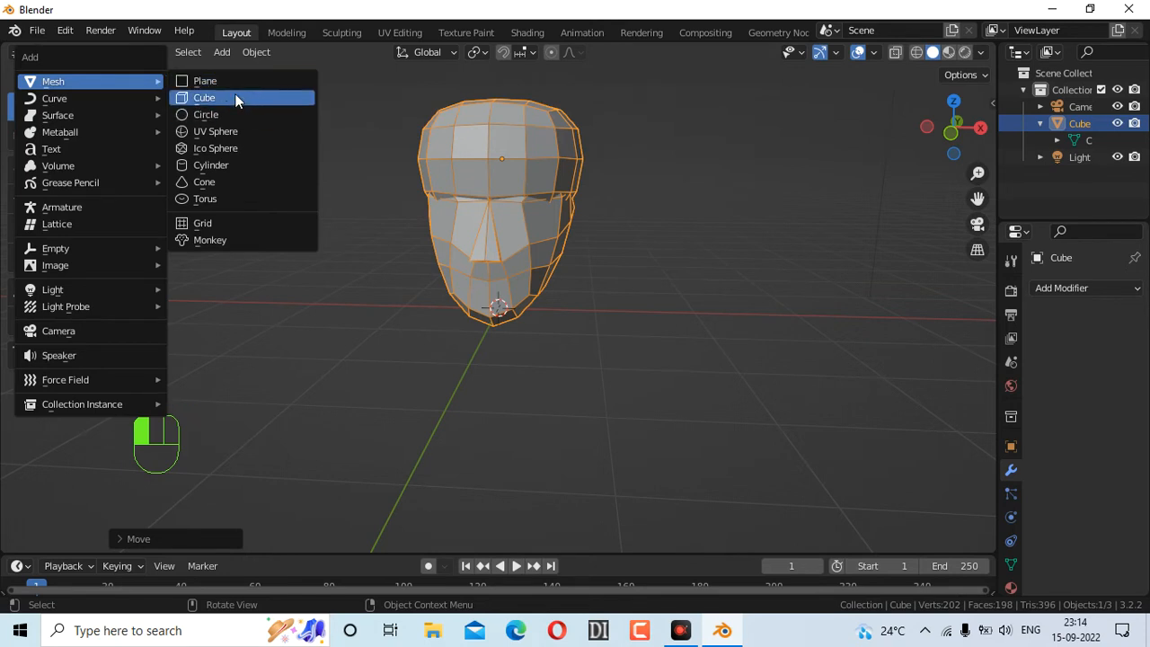
left_click(157, 156)
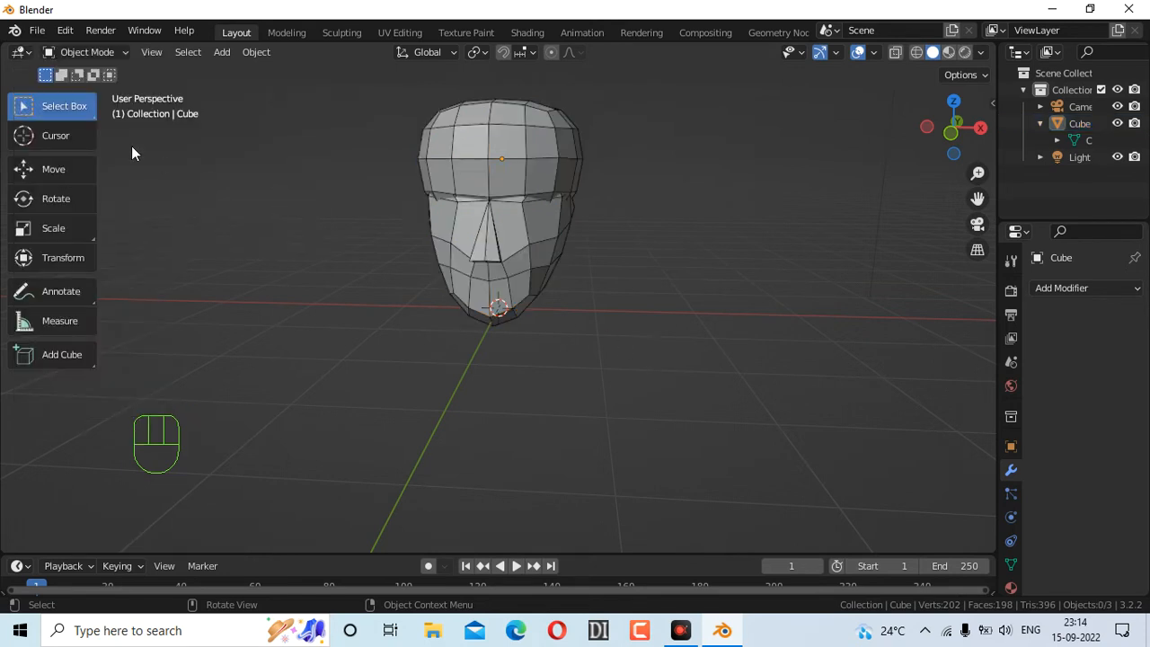
left_click(70, 136)
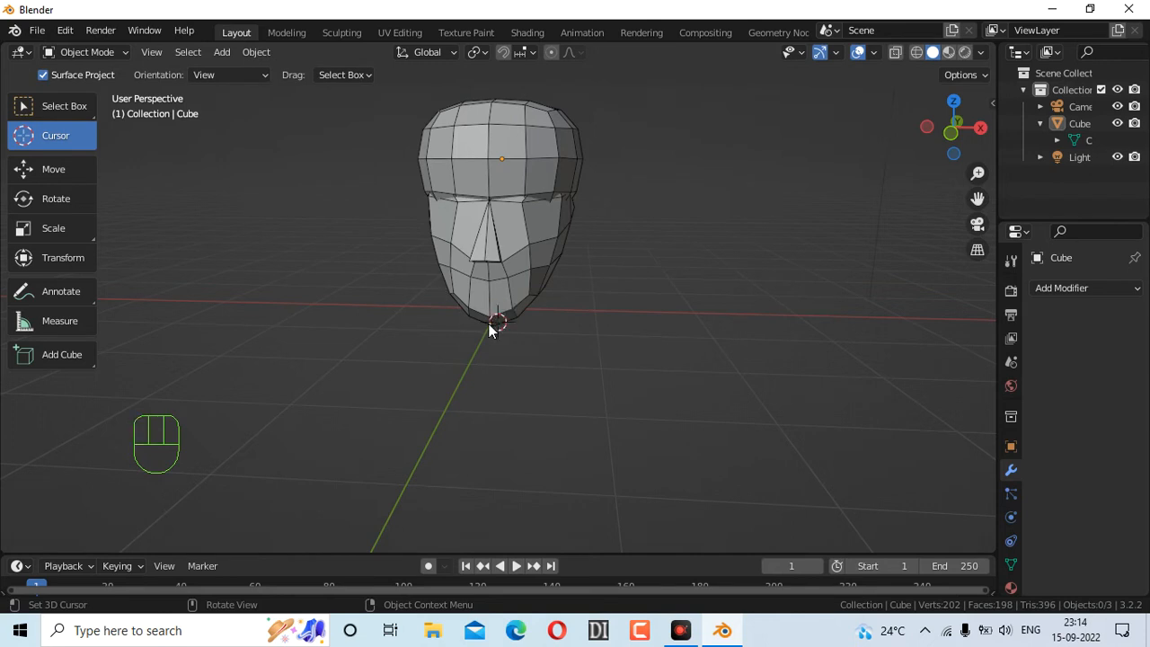
mouse_move(956, 122)
left_mouse_down()
mouse_move(990, 117)
mouse_move(964, 112)
left_mouse_up()
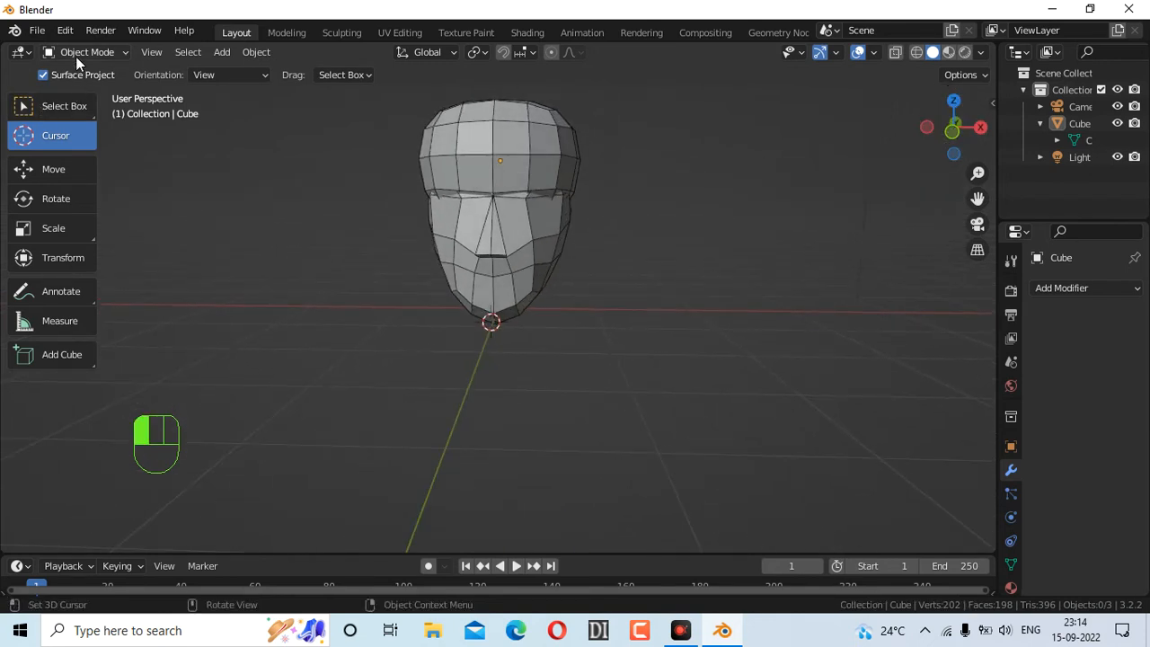
key("shift+a")
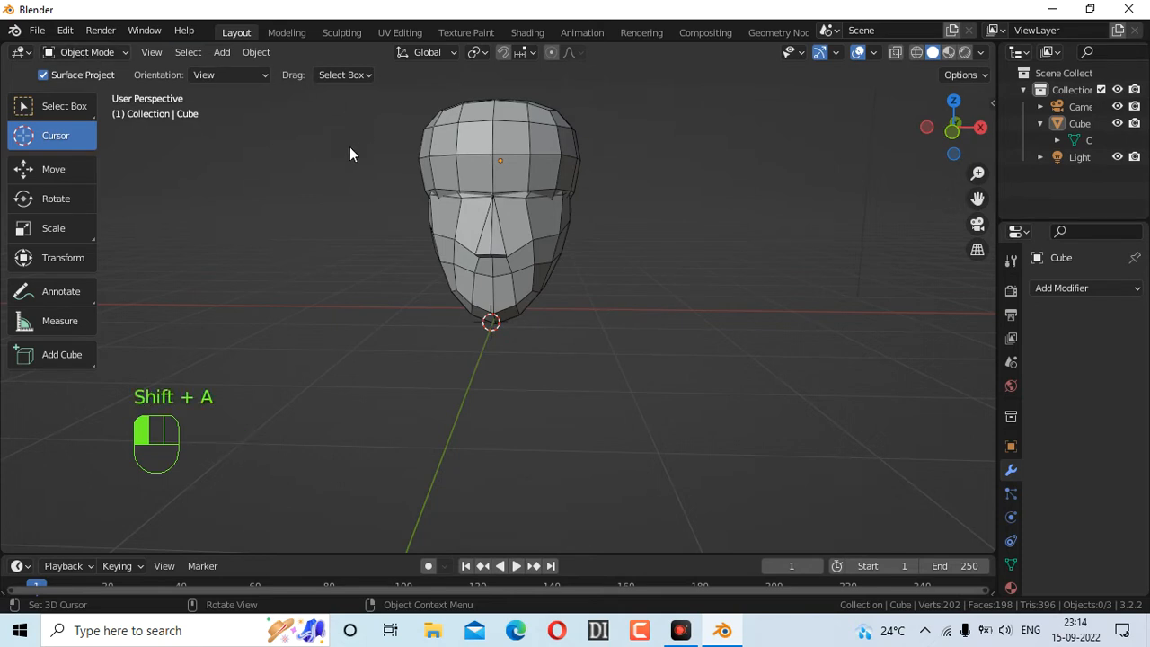
key("shift+a")
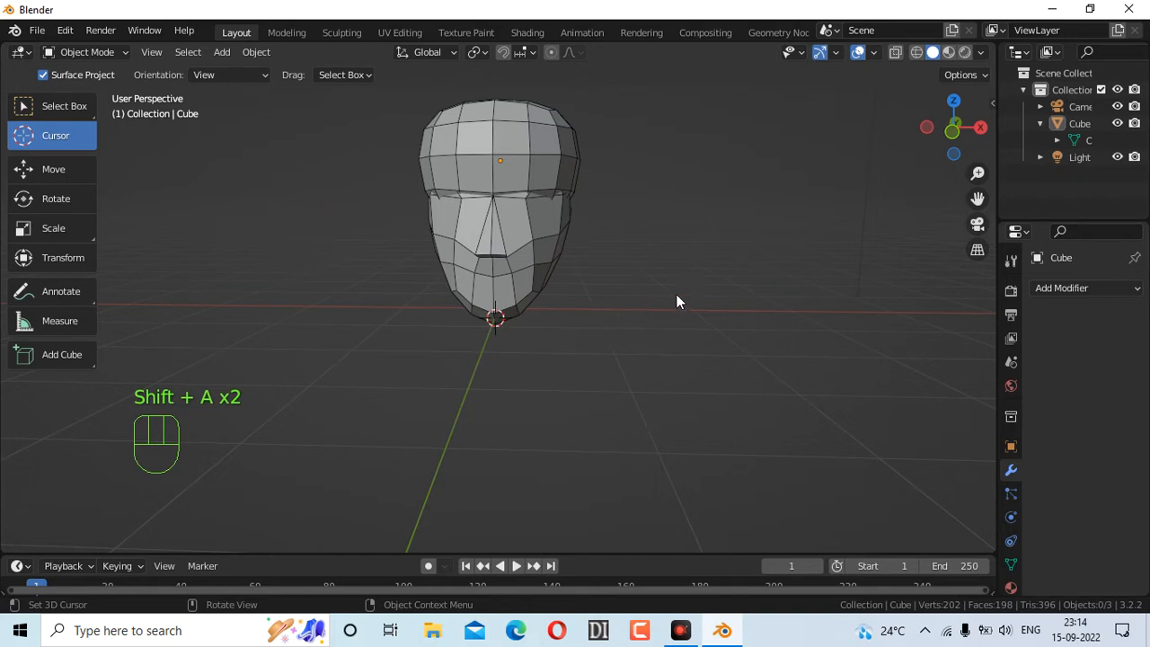
left_click_drag(941, 151, 957, 151)
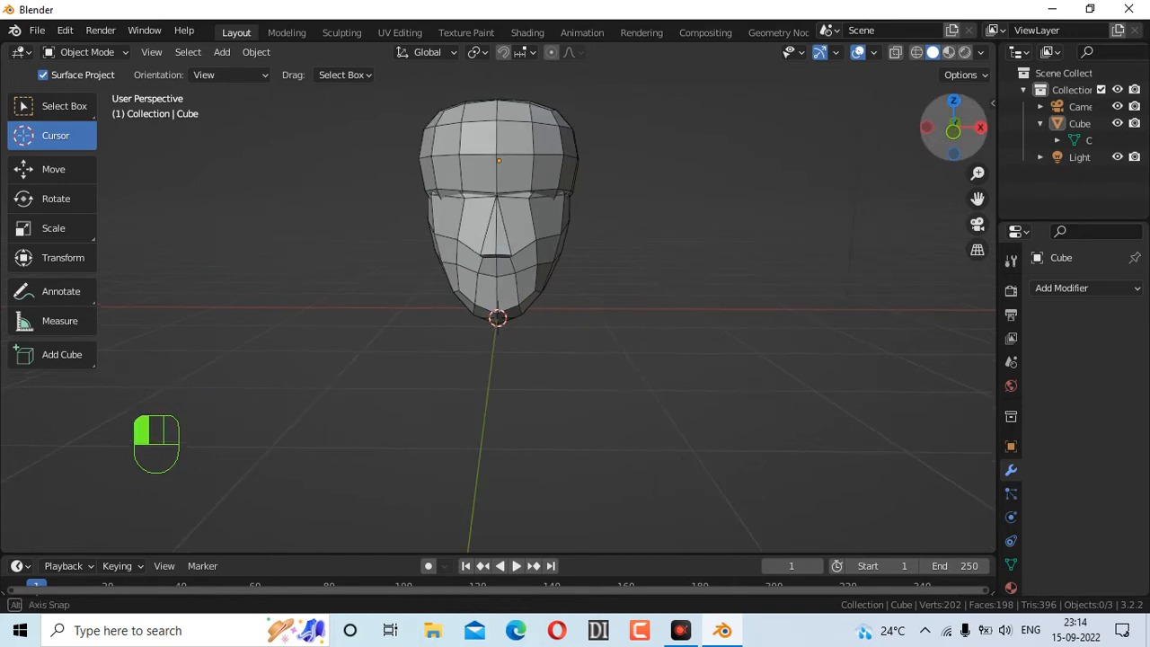
key("shift+a")
Add a Plane at the chin, try a 90° rotation, then undo it
mouse_move(737, 217)
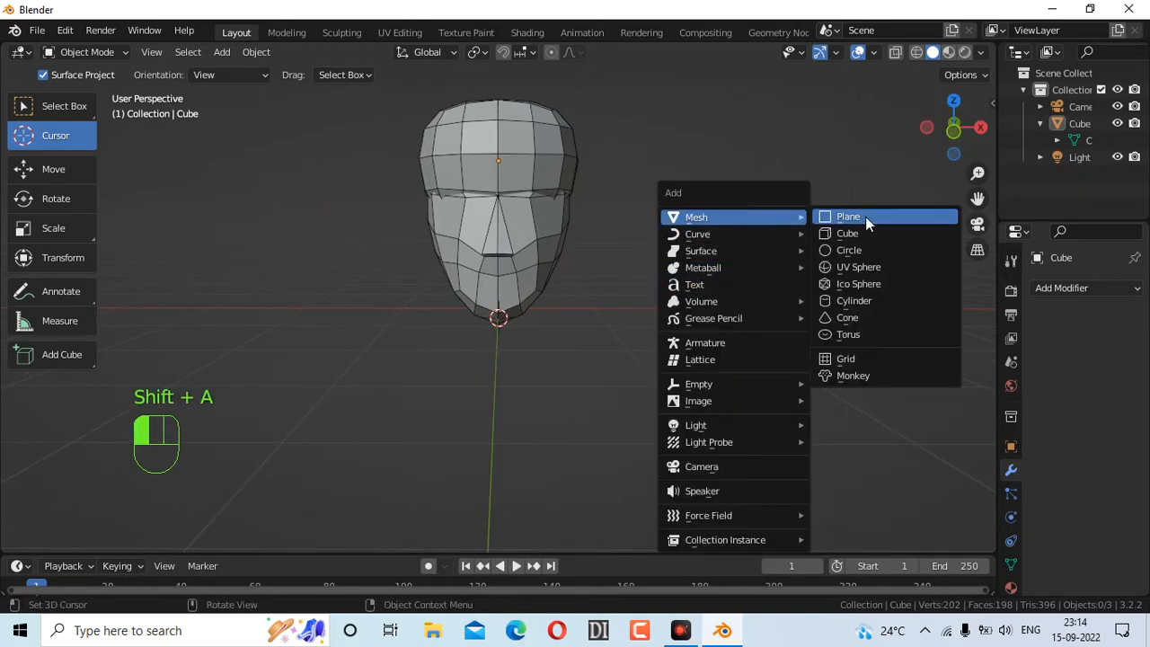
left_click(861, 217)
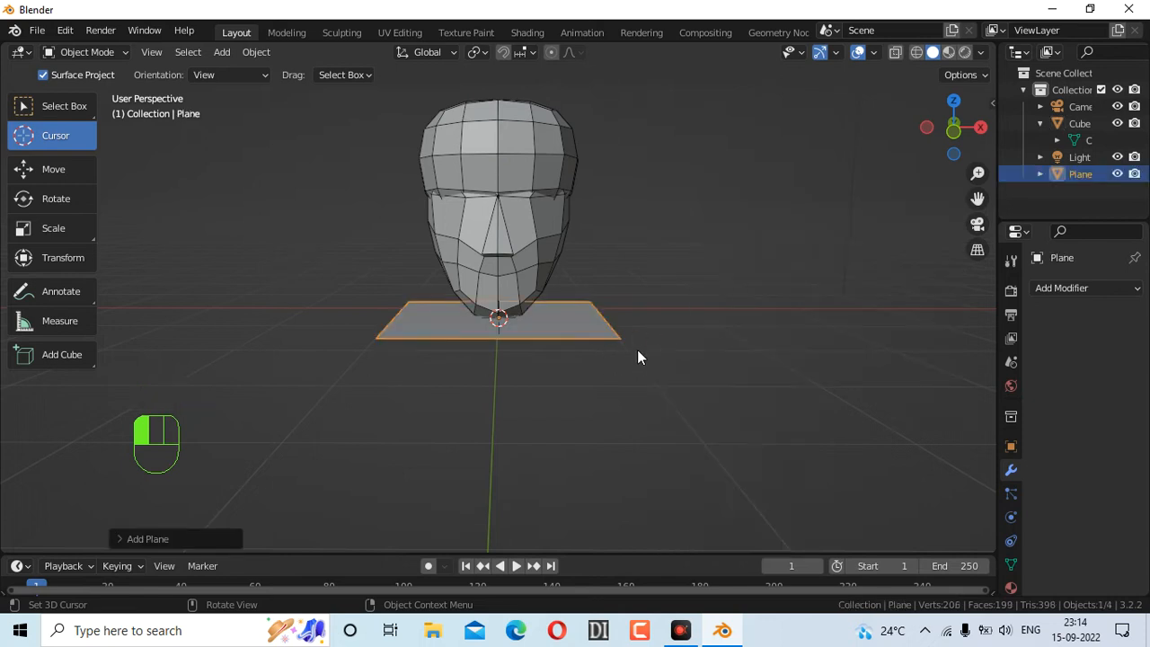
left_click(118, 539)
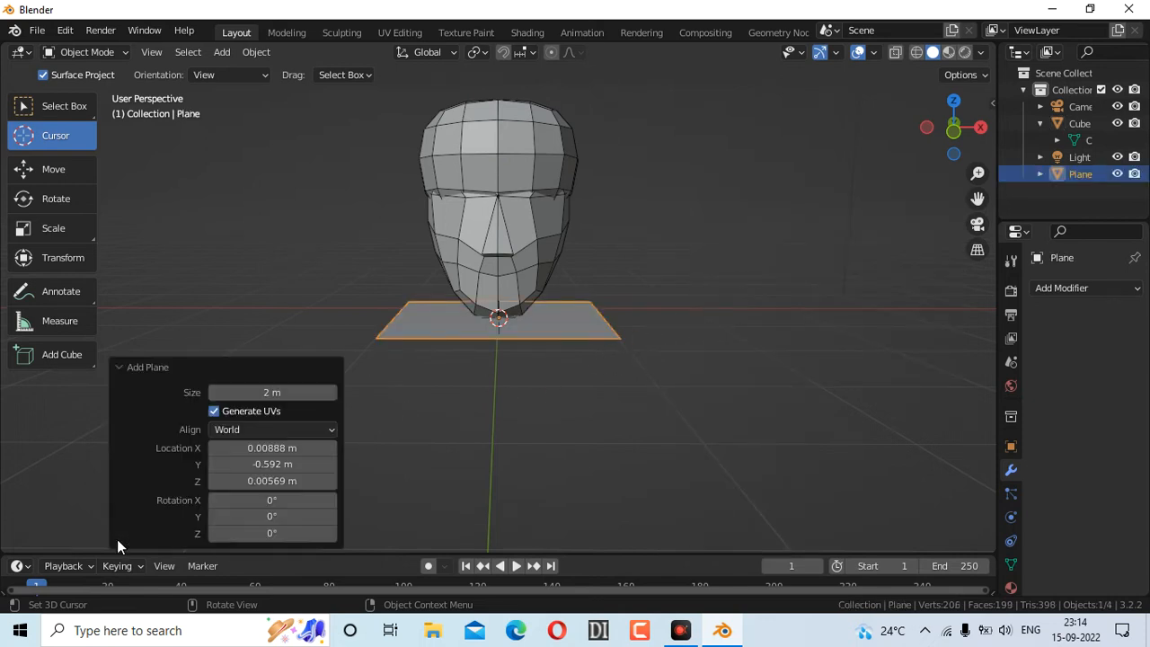
left_click(276, 515)
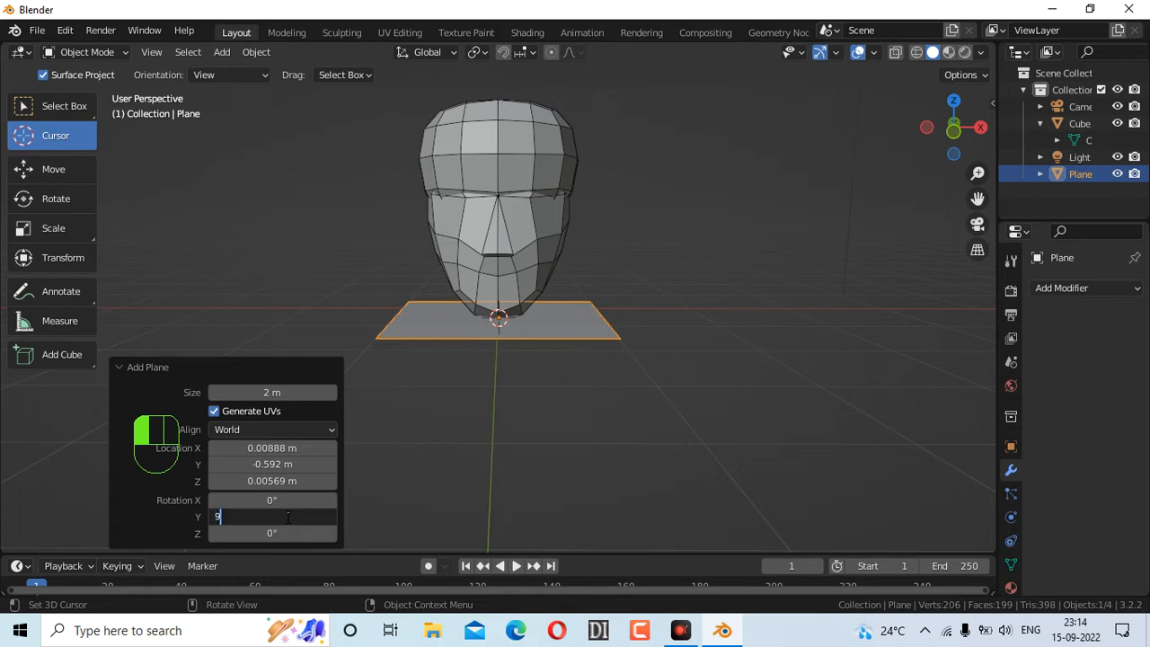
key("Return")
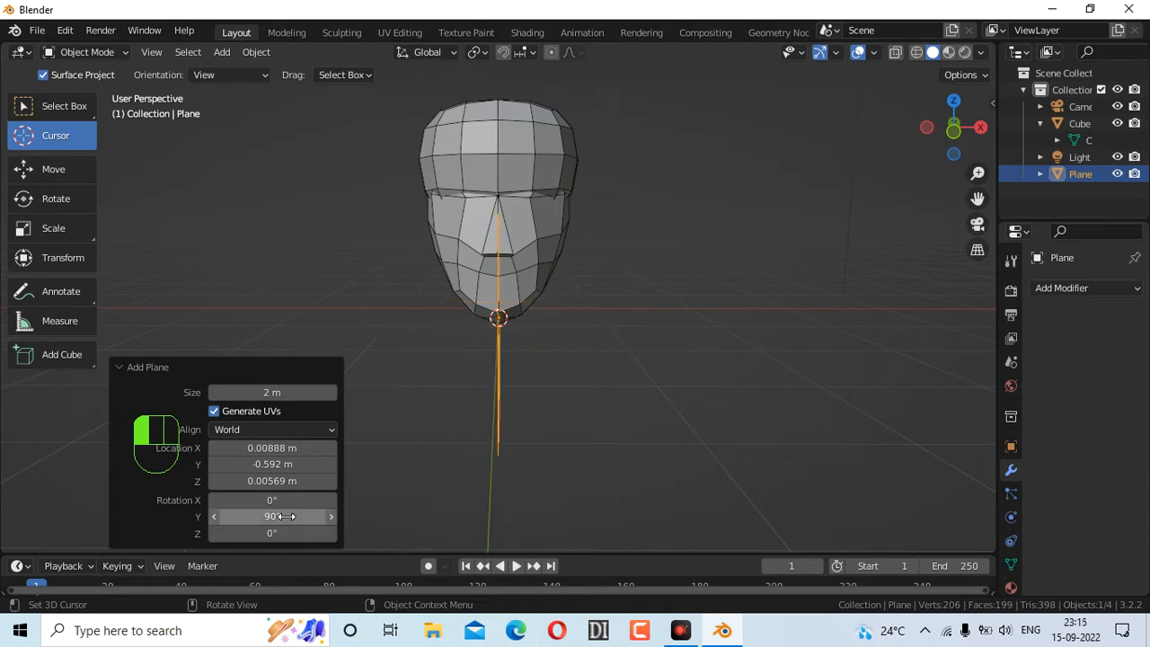
key("ctrl+z")
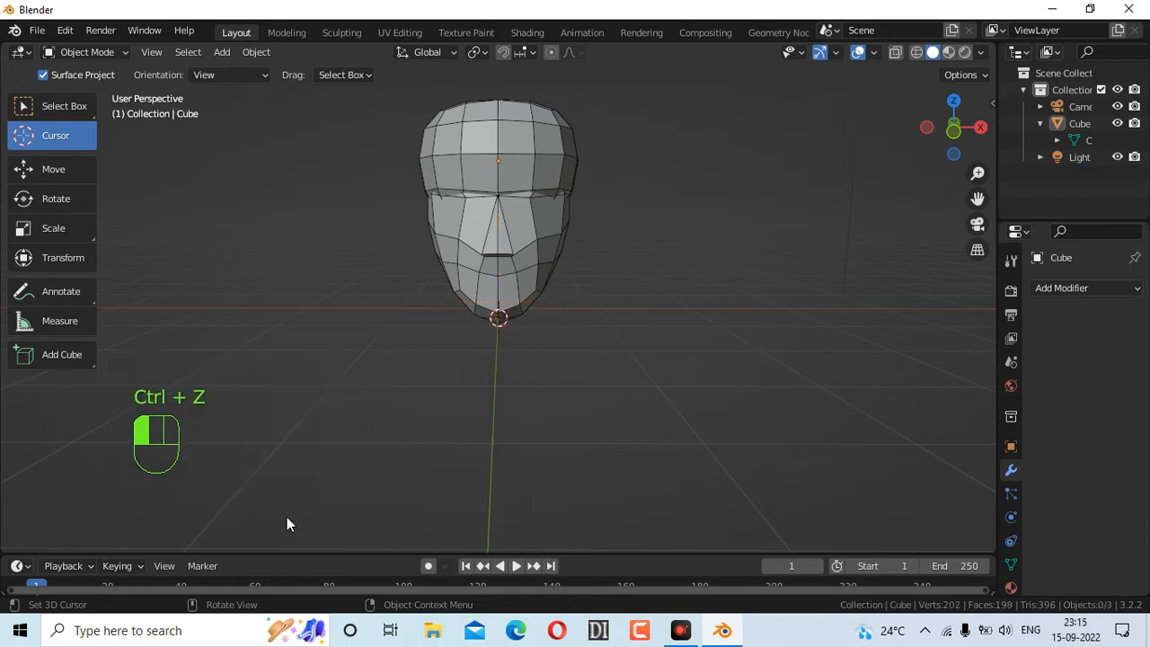
Re-add a Plane at the chin with Rotation X 90° and Rotation Z 45°
key("shift+a")
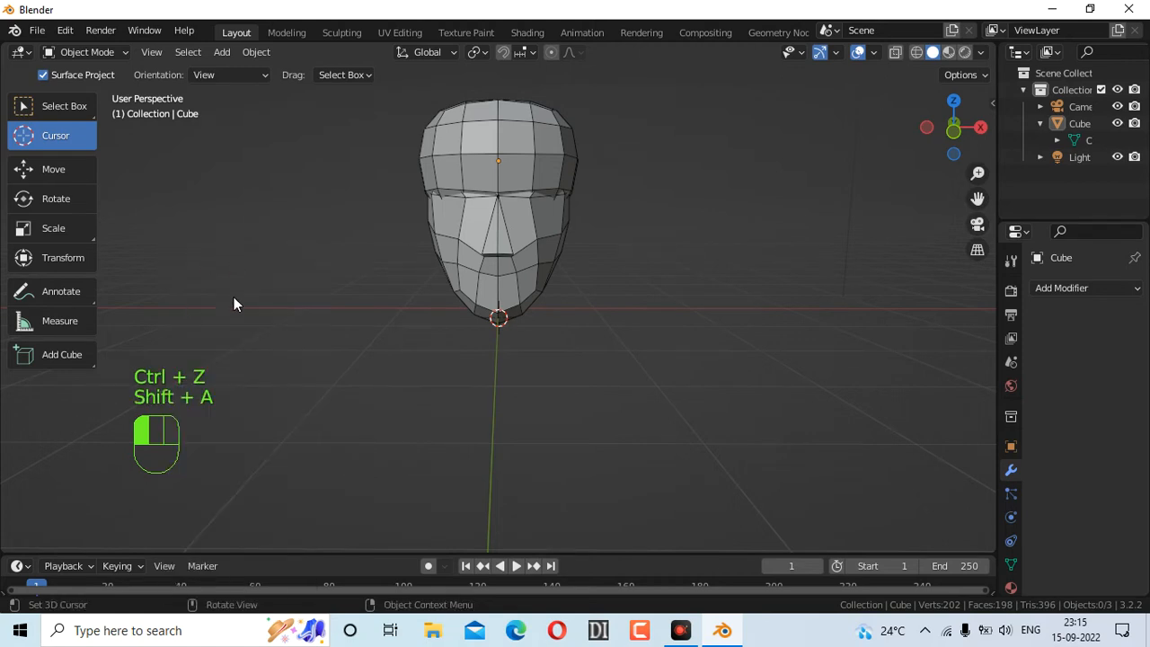
key("shift+a")
mouse_move(191, 267)
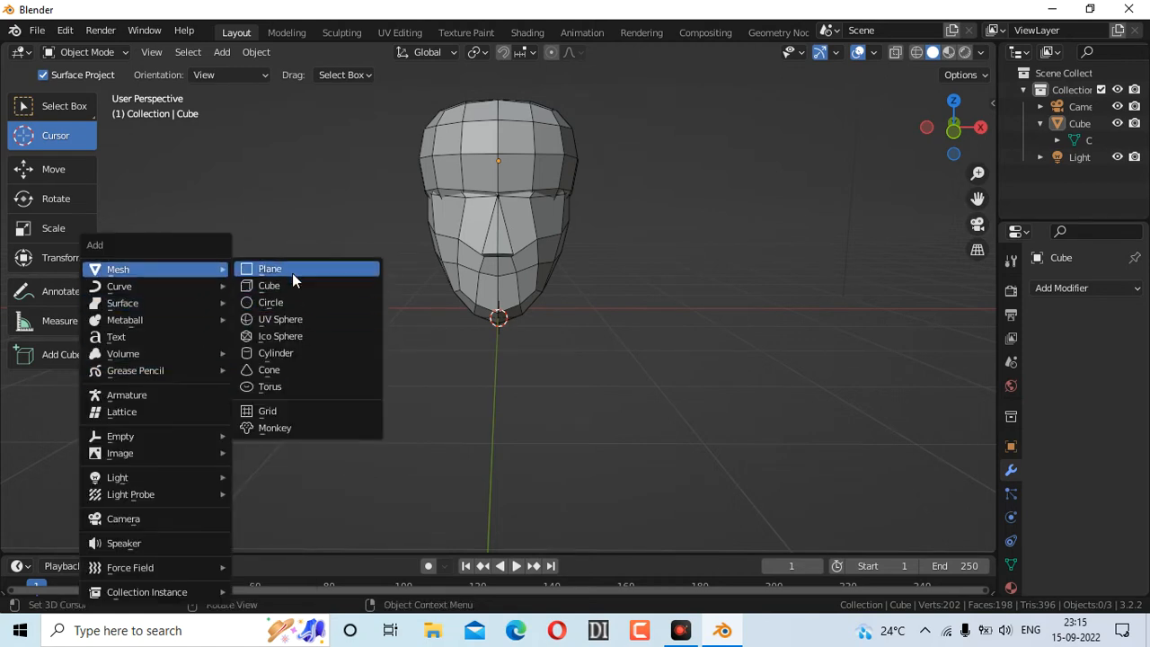
left_click(292, 273)
left_click(276, 501)
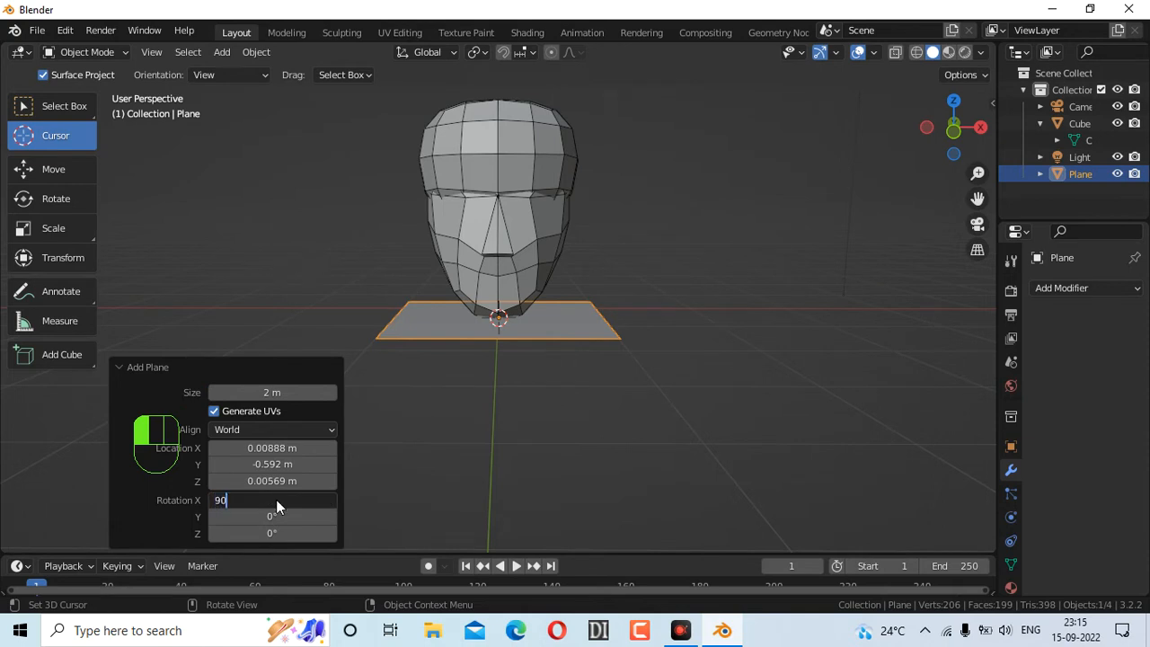
key("Return")
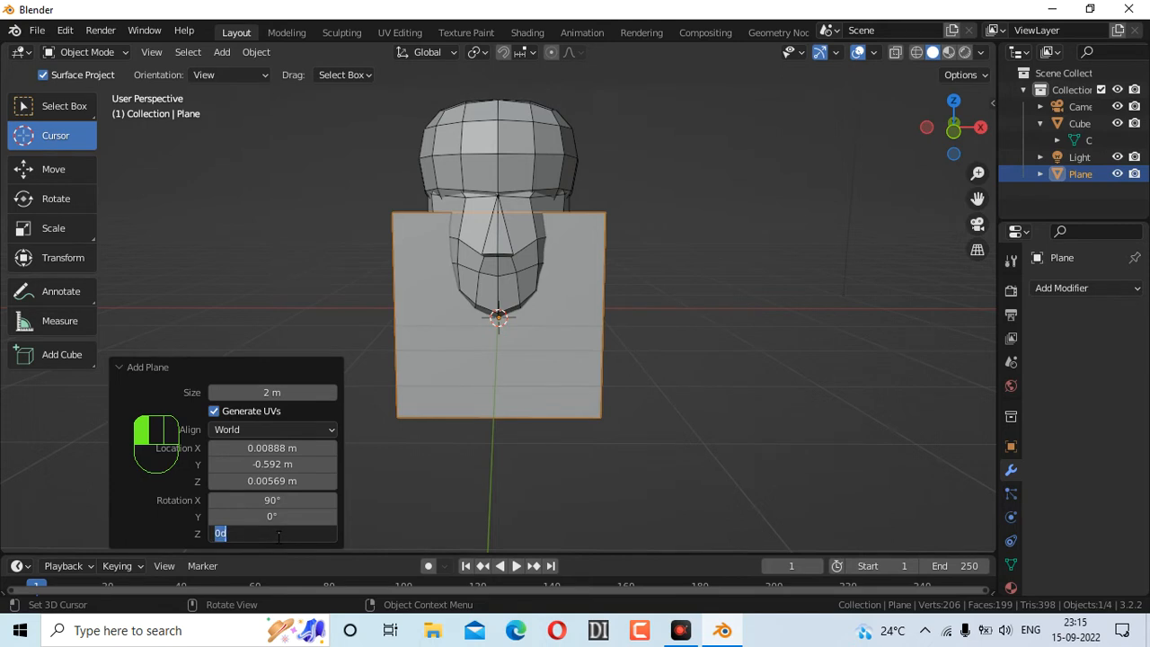
key("Return")
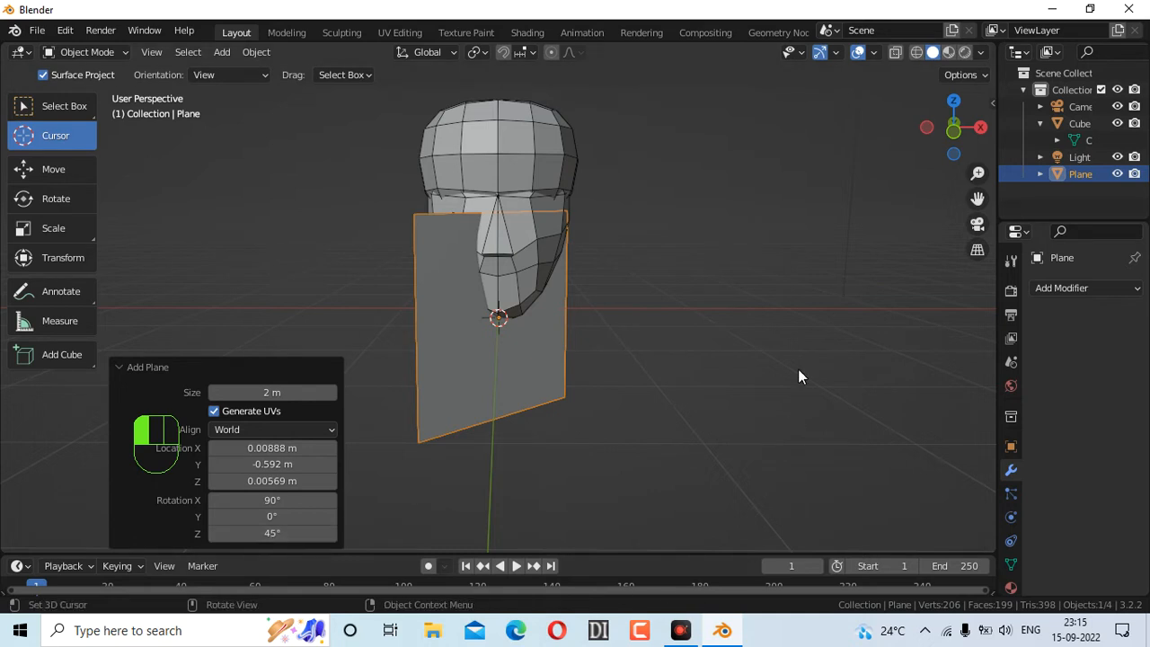
key("s")
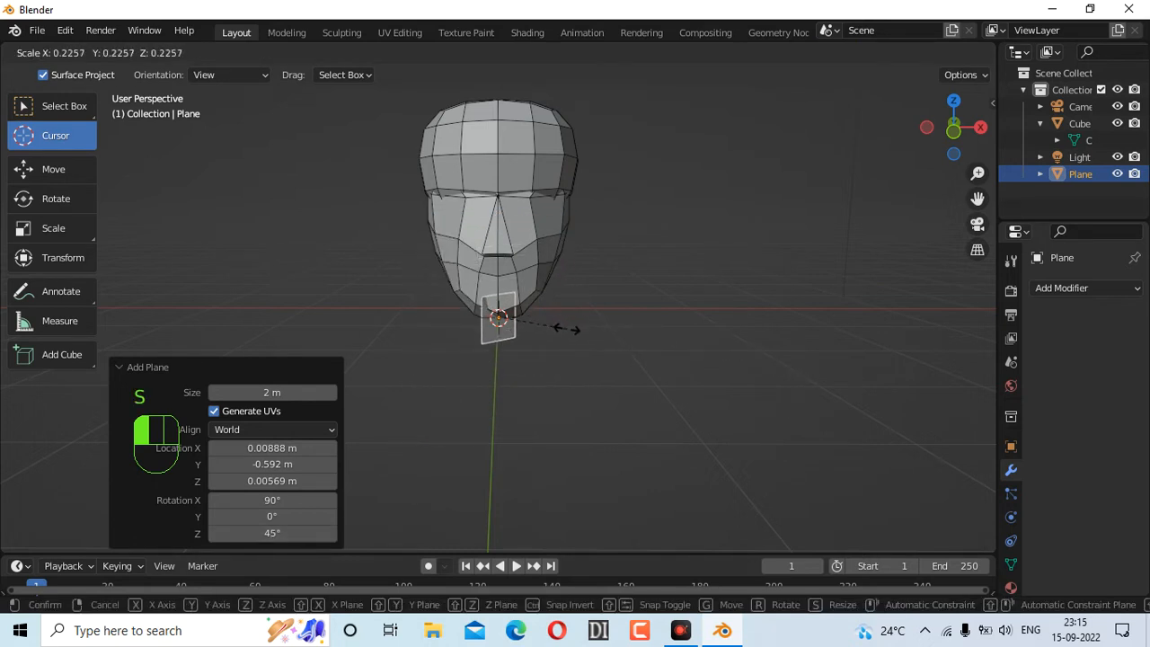
Shrink the plane to 0.226 scale and move it roughly beside the head
left_click(570, 328)
left_click_drag(937, 131, 619, 265)
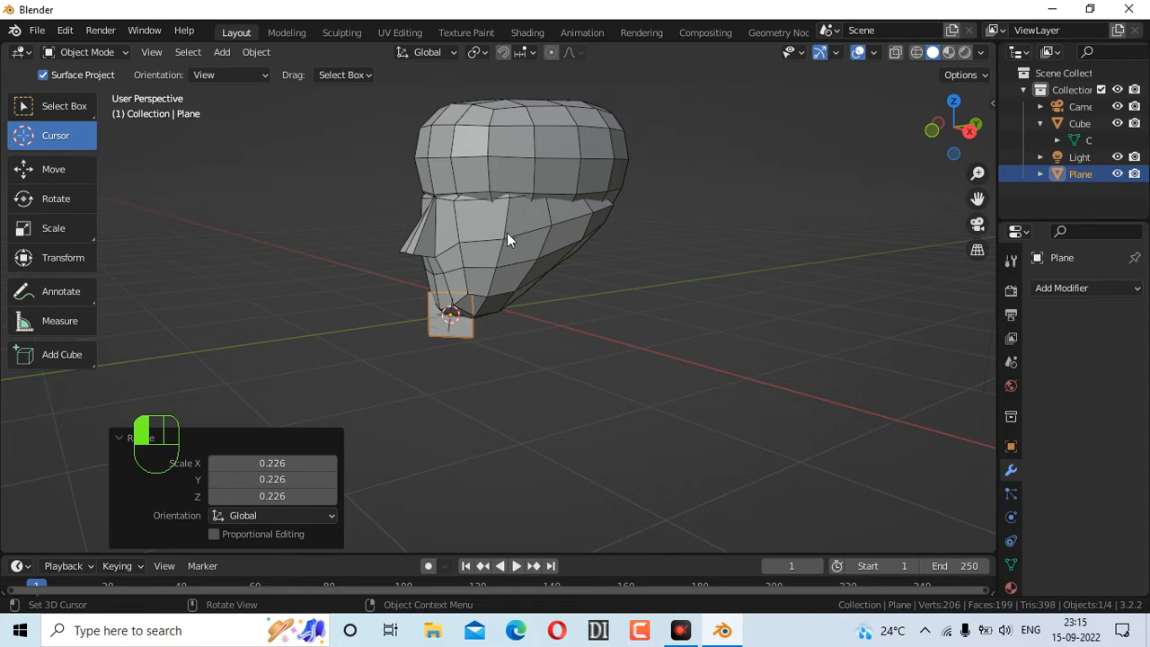
key("g")
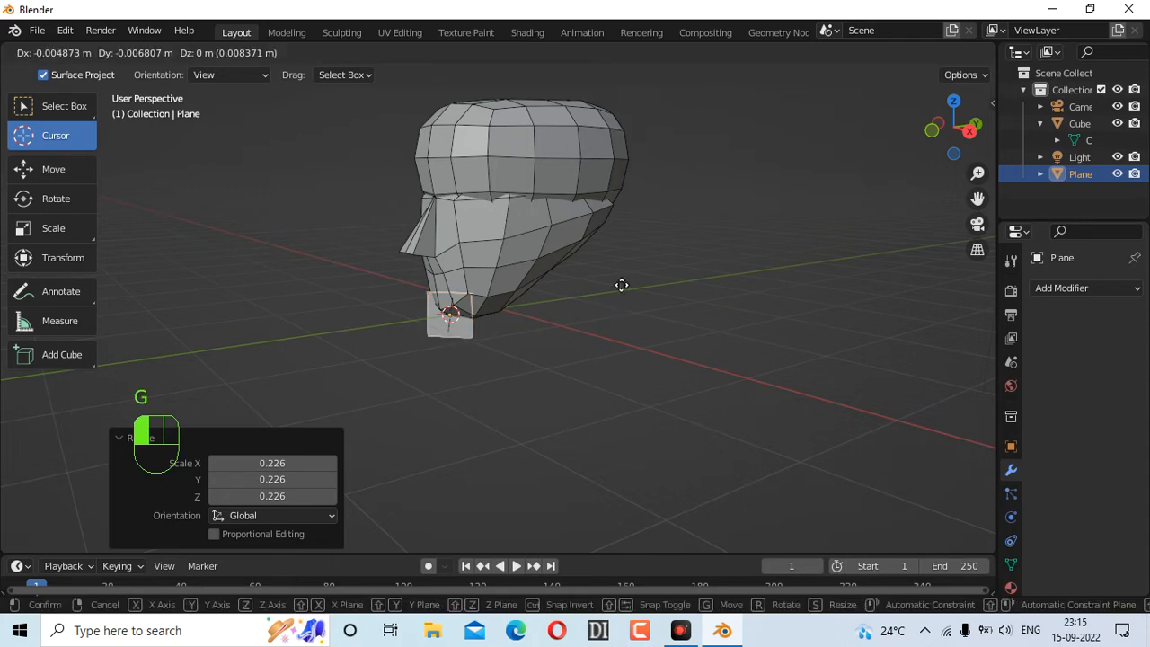
left_click(725, 192)
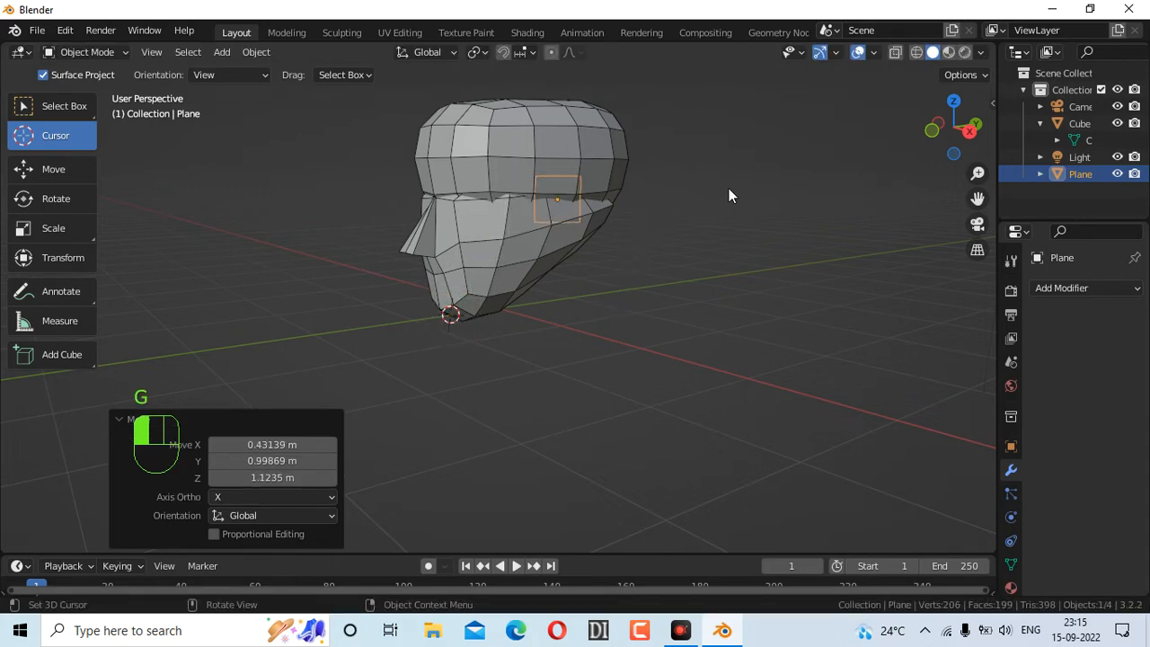
left_click_drag(954, 128, 824, 177)
key("g")
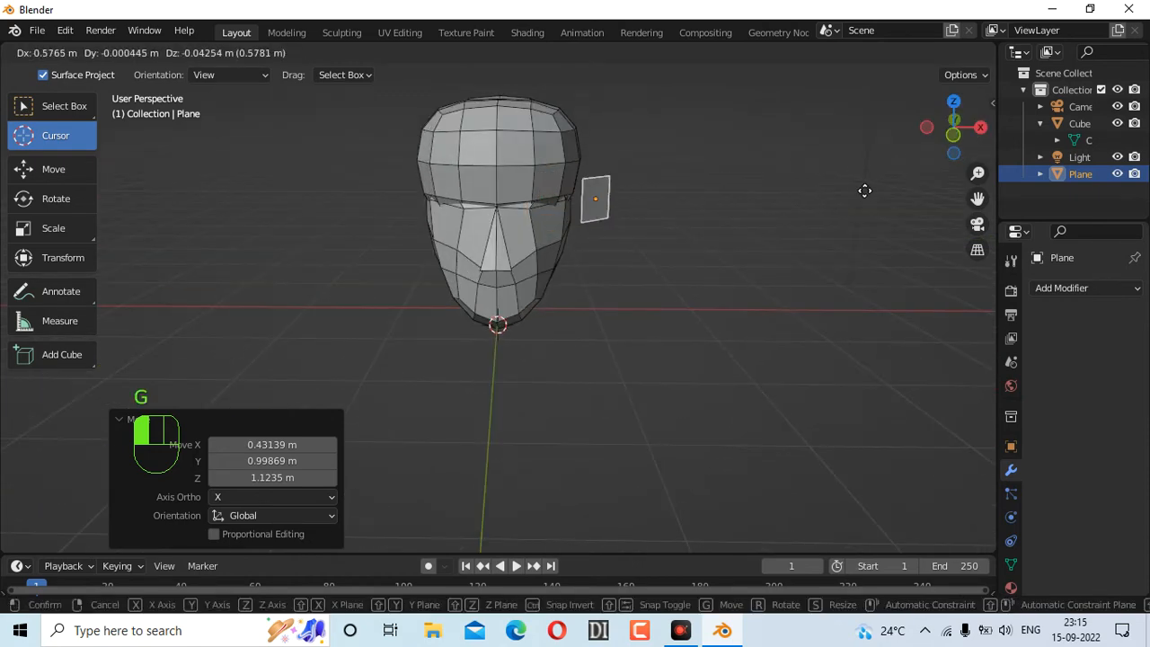
left_click(855, 185)
left_click_drag(936, 142, 837, 187)
key("g")
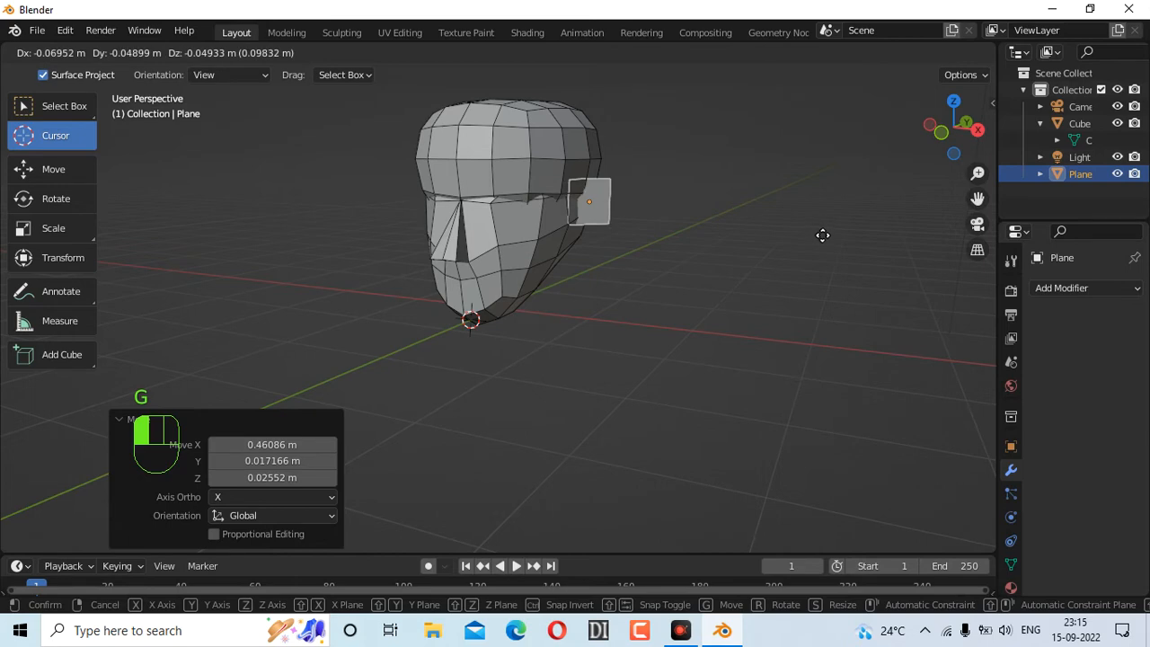
left_click(823, 232)
Slide the plane along the Y axis toward the head's right side
mouse_move(948, 147)
left_mouse_down()
mouse_move(926, 151)
mouse_move(954, 147)
left_mouse_up()
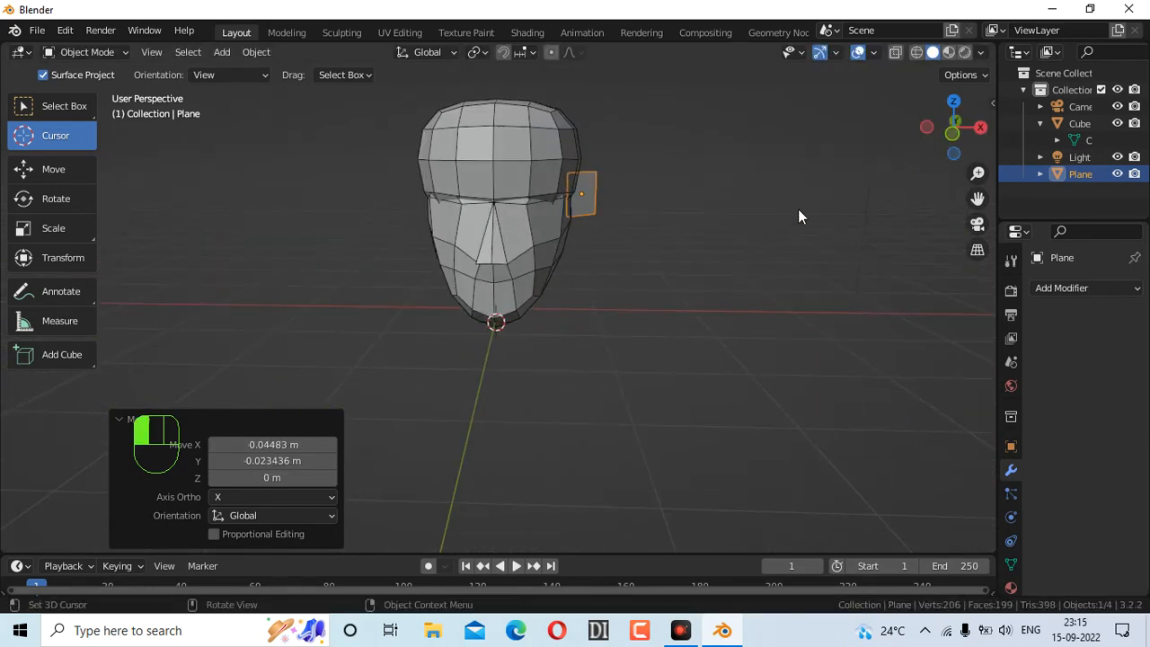
key("g")
key("y")
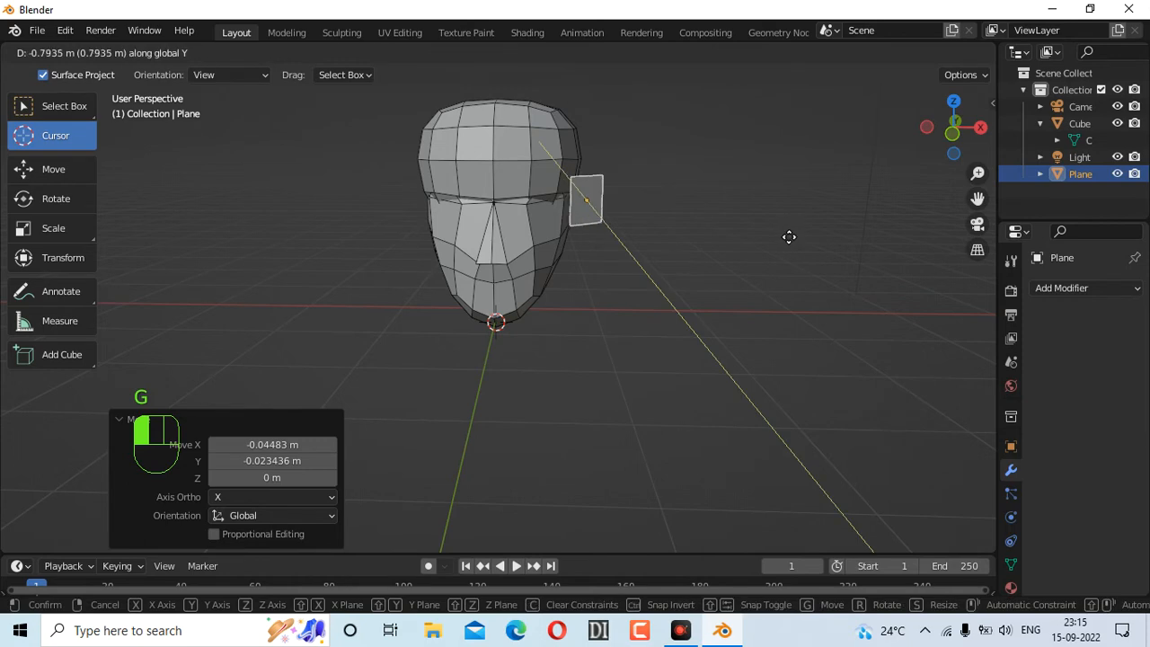
left_click(788, 237)
mouse_move(954, 126)
left_mouse_down()
mouse_move(929, 133)
mouse_move(964, 128)
mouse_move(953, 129)
left_mouse_up()
scroll(718, 239, "up", 2)
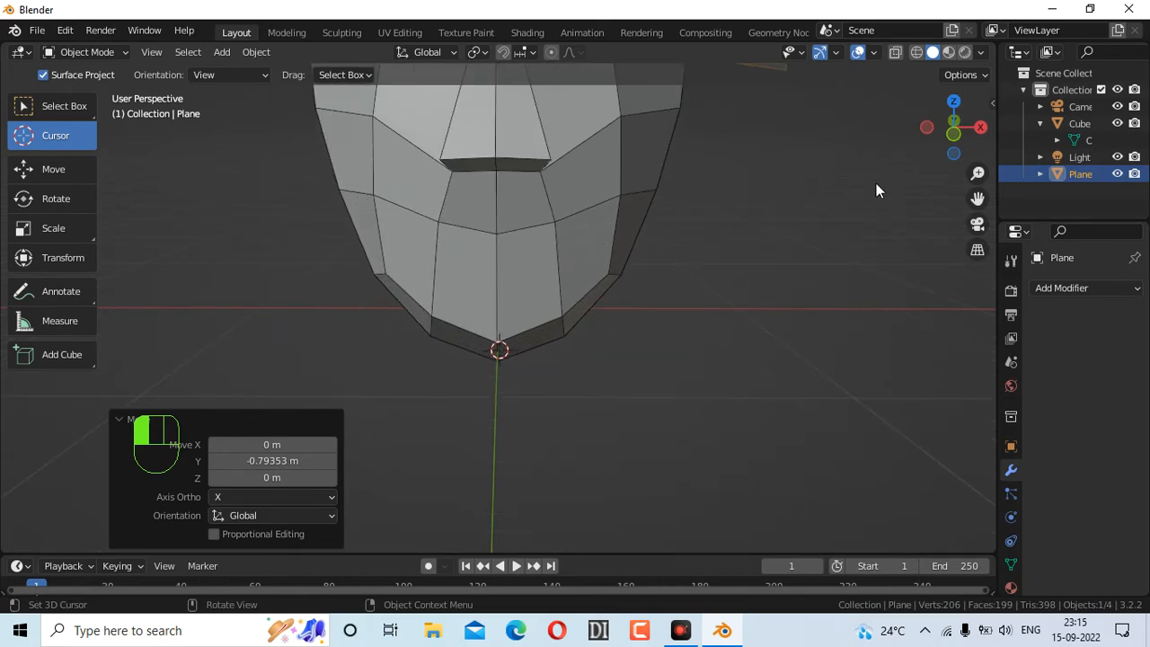
left_click_drag(976, 198, 863, 218)
key("g")
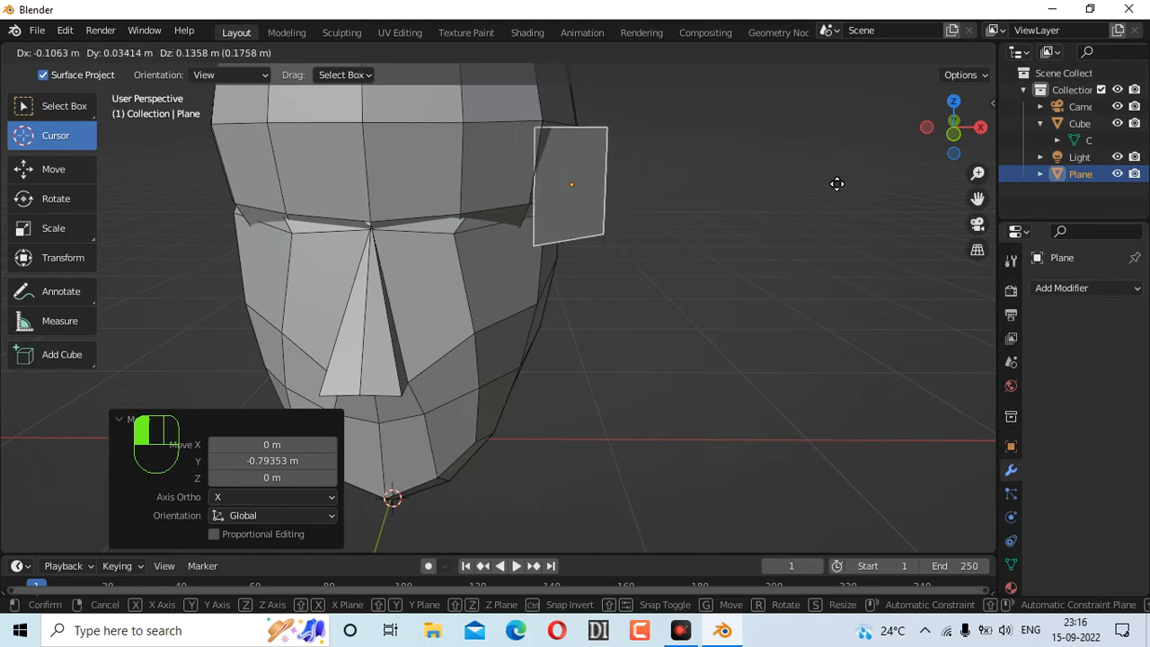
key("y")
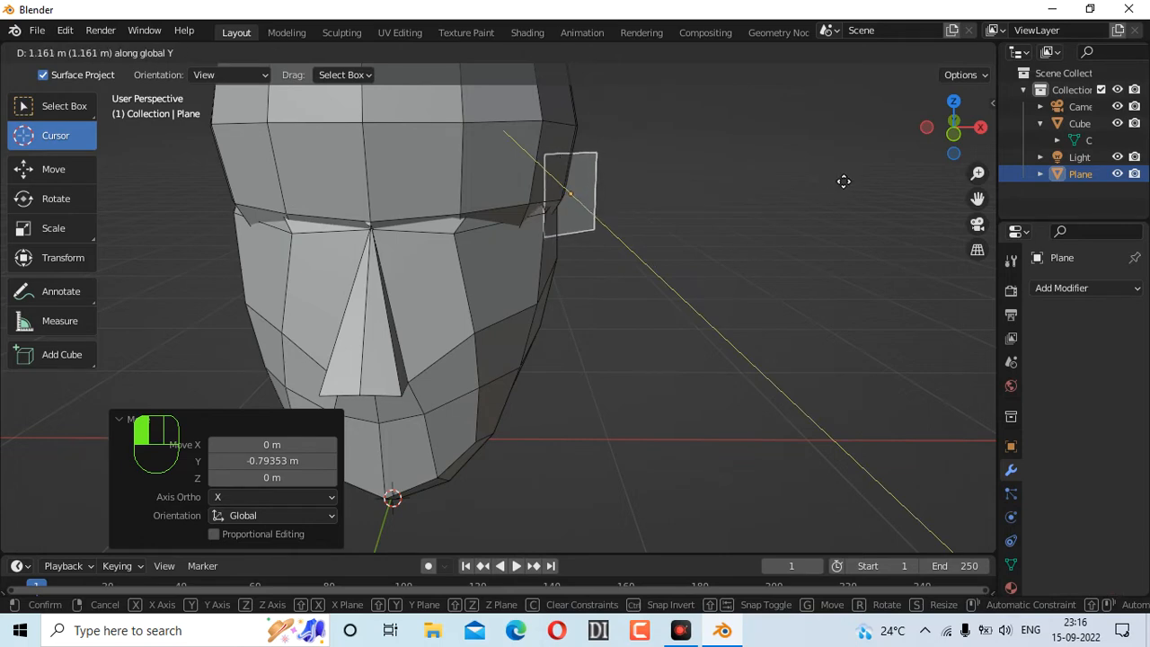
left_click(842, 183)
Nudge the plane along Y until it sits flush at ear height, finally -0.161 m
left_click_drag(953, 135, 880, 184)
key("g")
key("y")
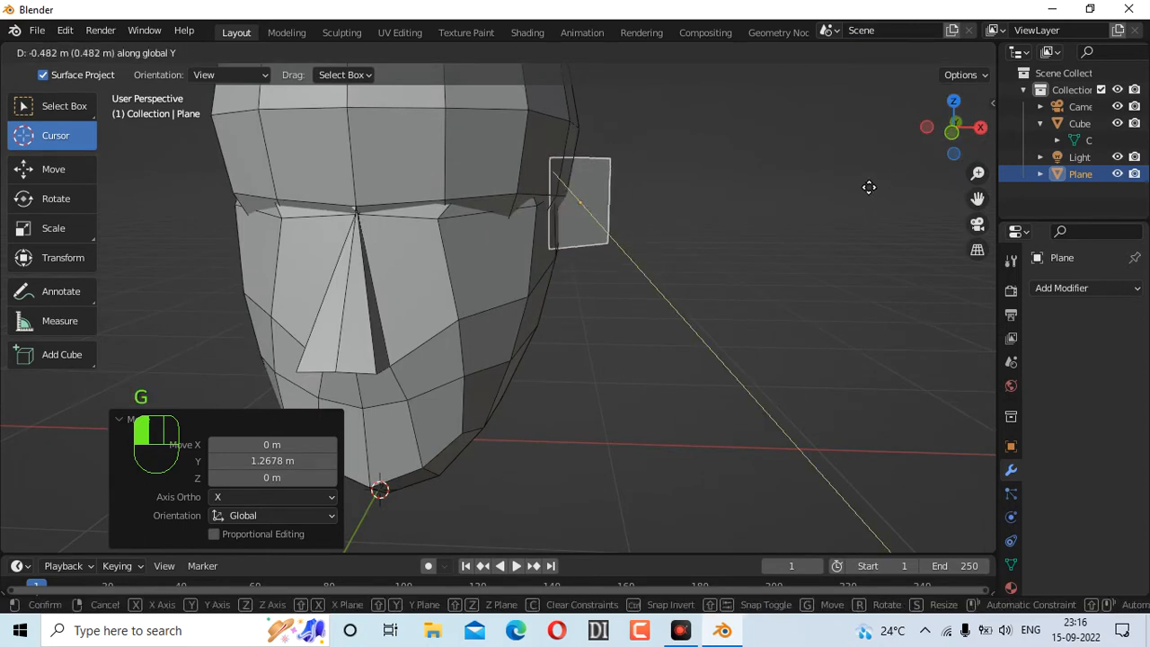
left_click(873, 192)
left_click_drag(955, 134, 993, 137)
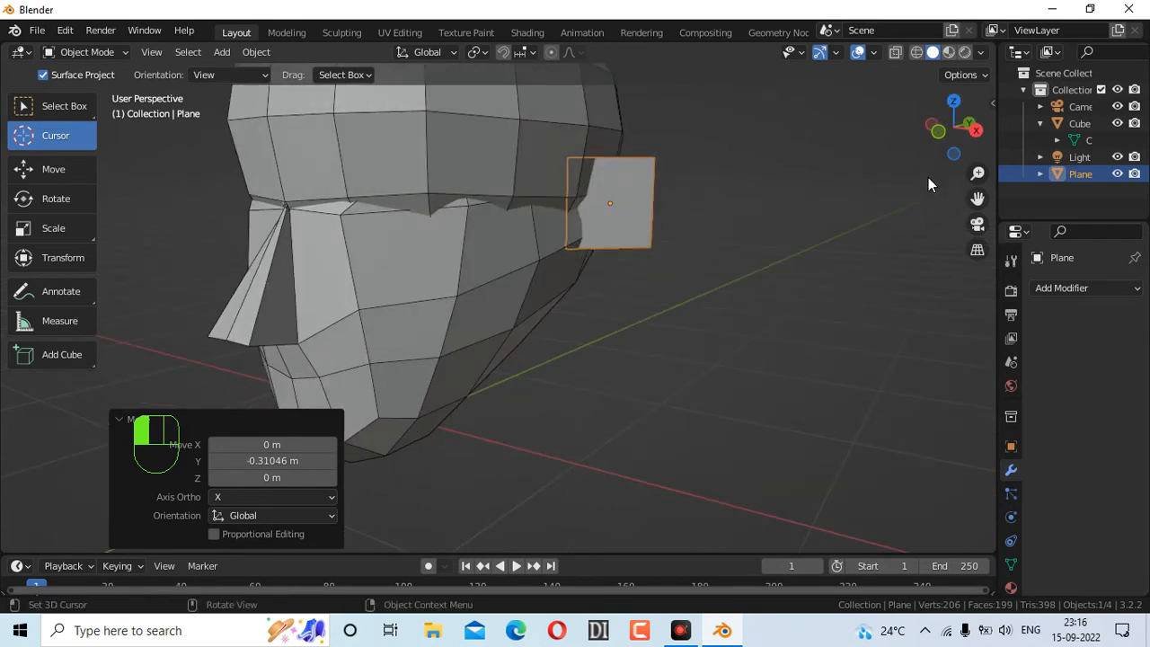
key("g")
key("y")
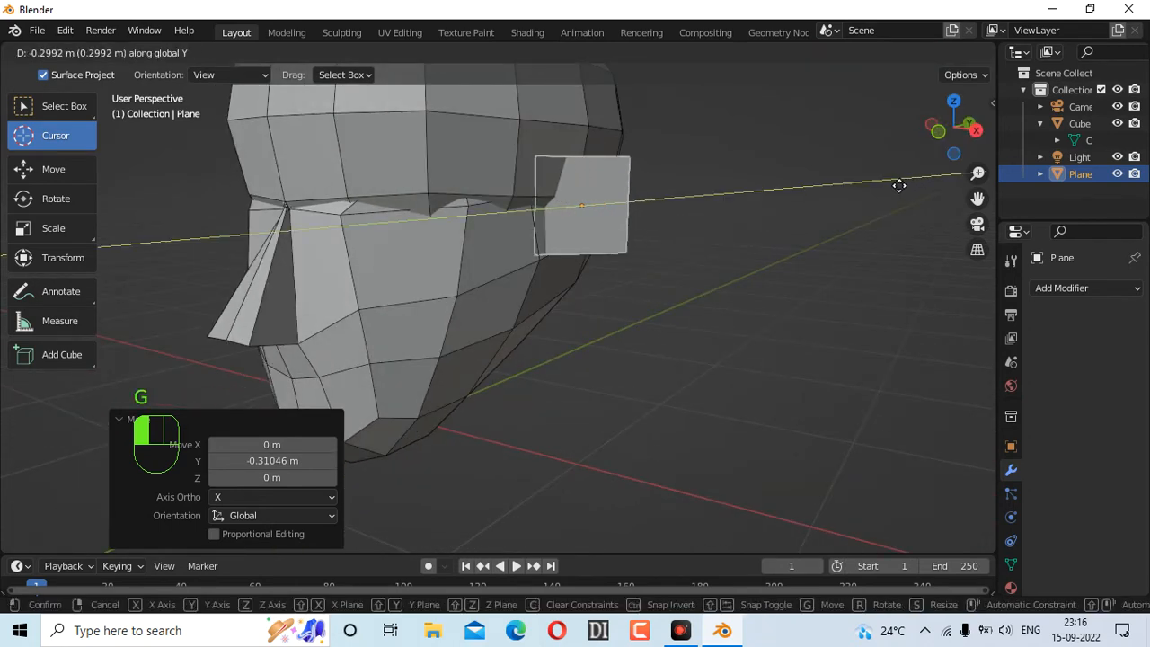
left_click(917, 178)
mouse_move(957, 148)
left_mouse_down()
mouse_move(864, 151)
mouse_move(916, 162)
mouse_move(1096, 153)
mouse_move(813, 155)
mouse_move(956, 159)
mouse_move(942, 145)
left_mouse_up()
scroll(603, 247, "down", 4)
scroll(606, 245, "up", 4)
key("g")
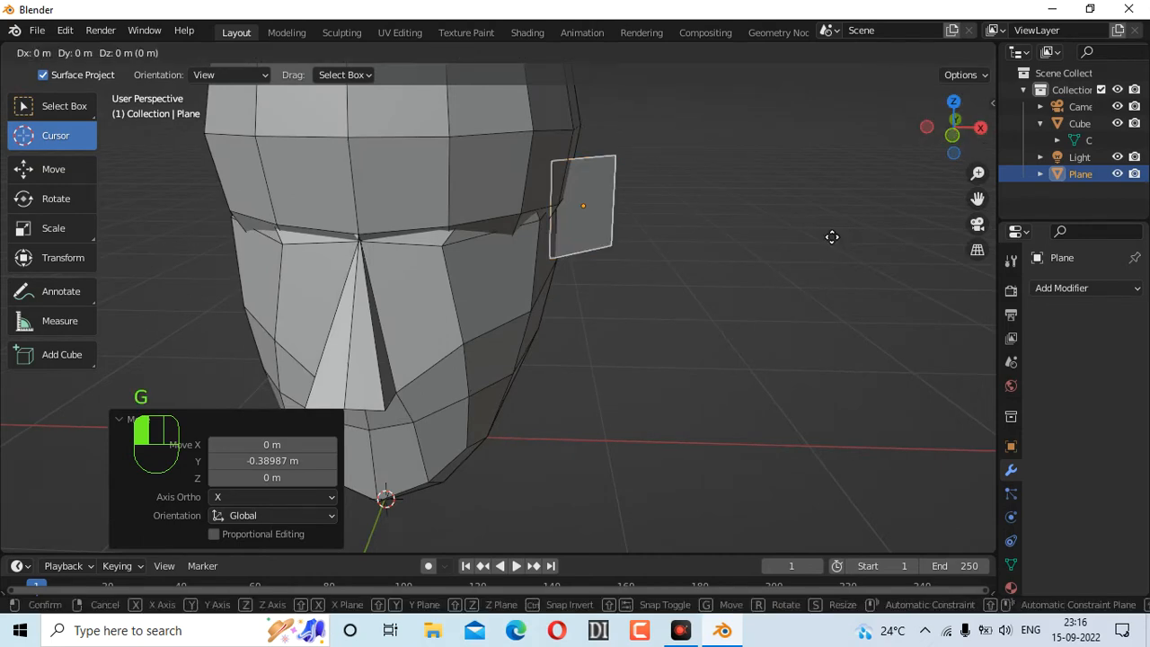
key("y")
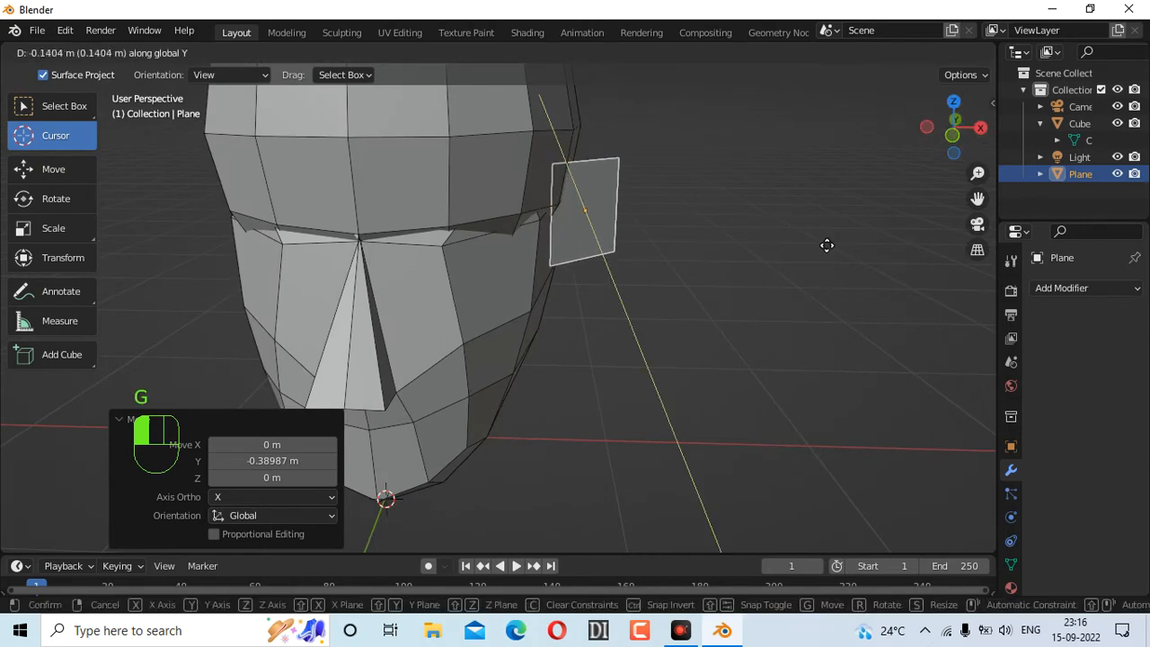
left_click(829, 244)
mouse_move(940, 134)
left_mouse_down()
mouse_move(819, 136)
mouse_move(947, 142)
left_mouse_up()
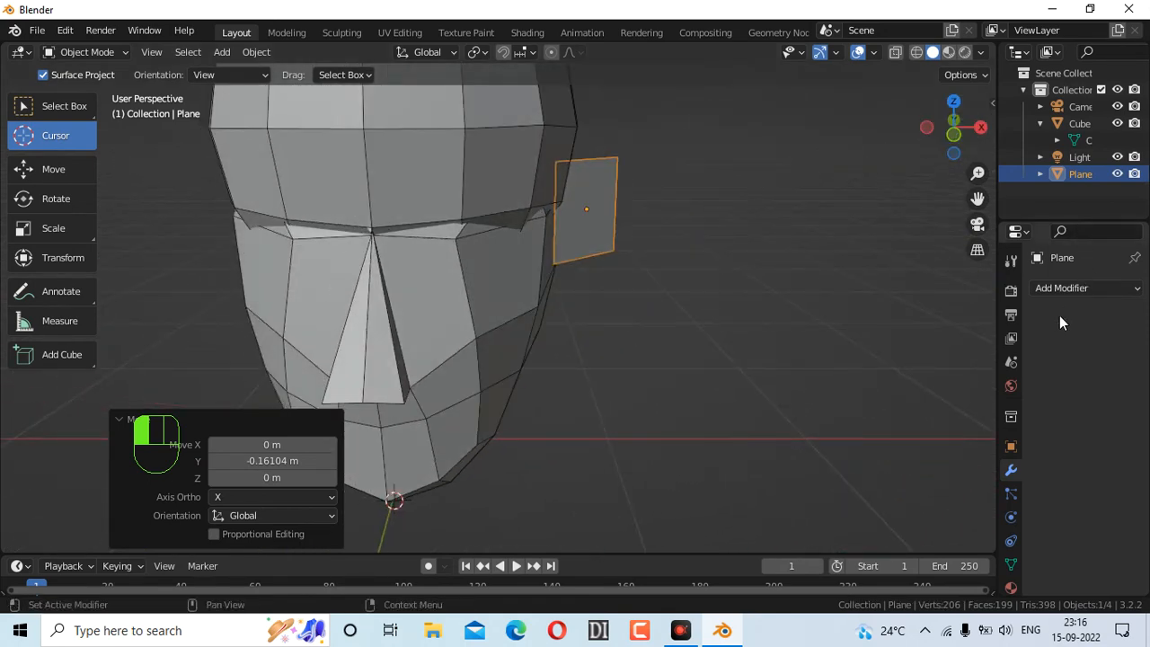
Add a Subdivision Surface modifier to the ear plane with Levels Viewport 2
left_click(1068, 287)
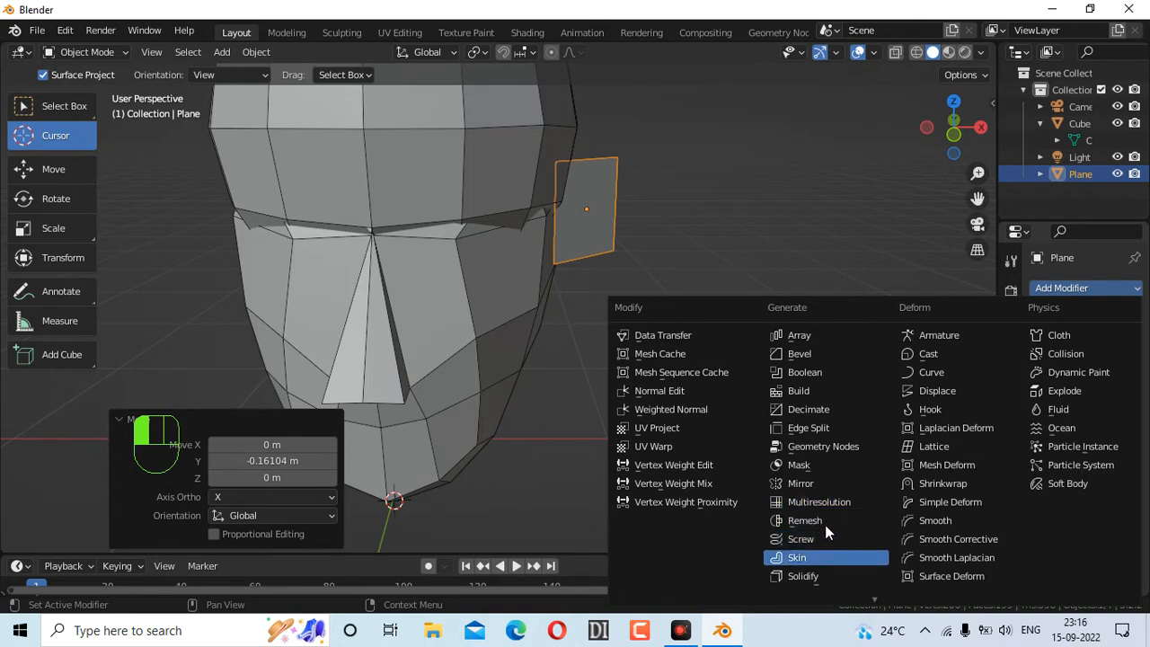
scroll(827, 557, "down", 1)
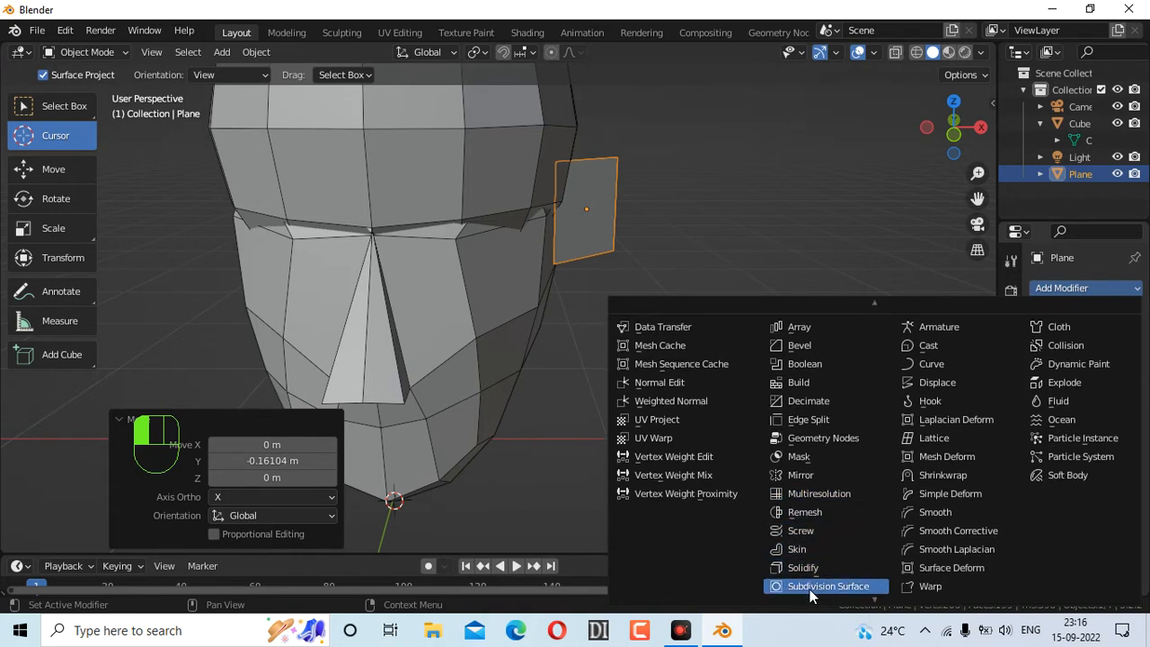
left_click(807, 590)
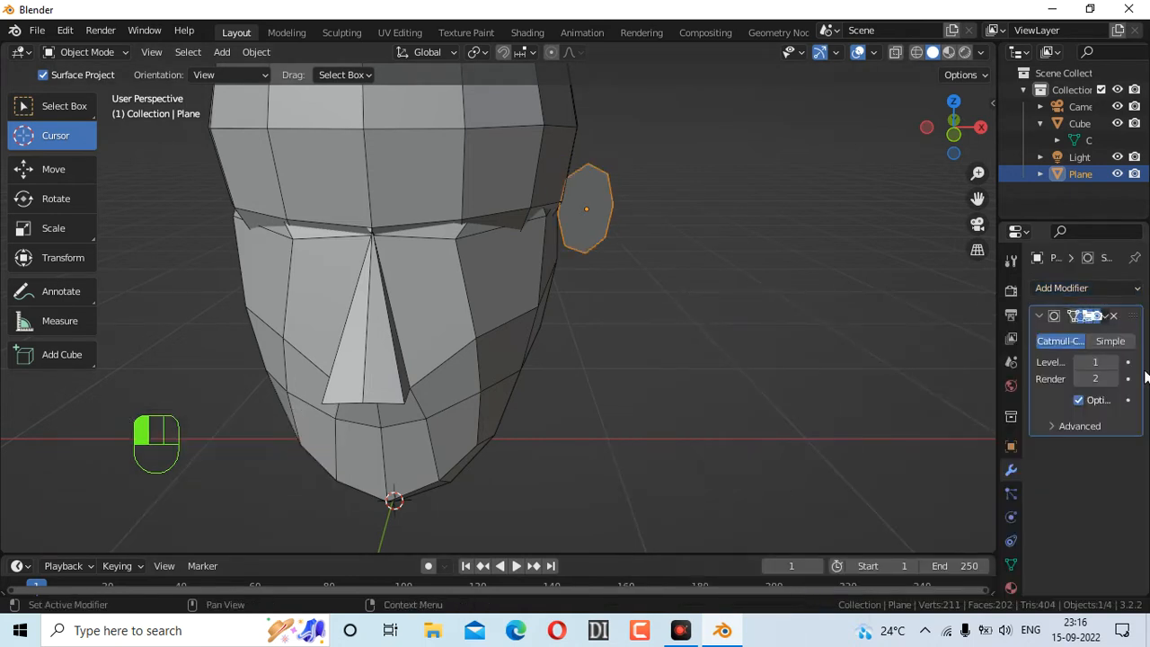
left_click(1113, 363)
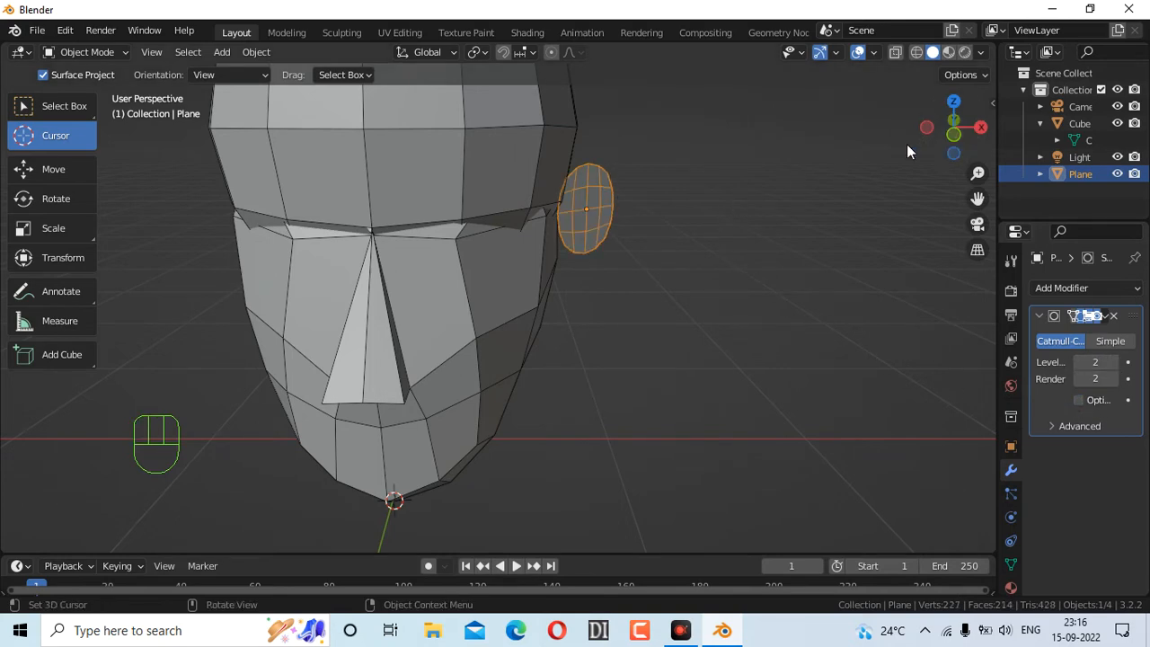
Nudge the ear plane -0.03 m along X toward the head
left_click_drag(930, 143, 856, 192)
key("g")
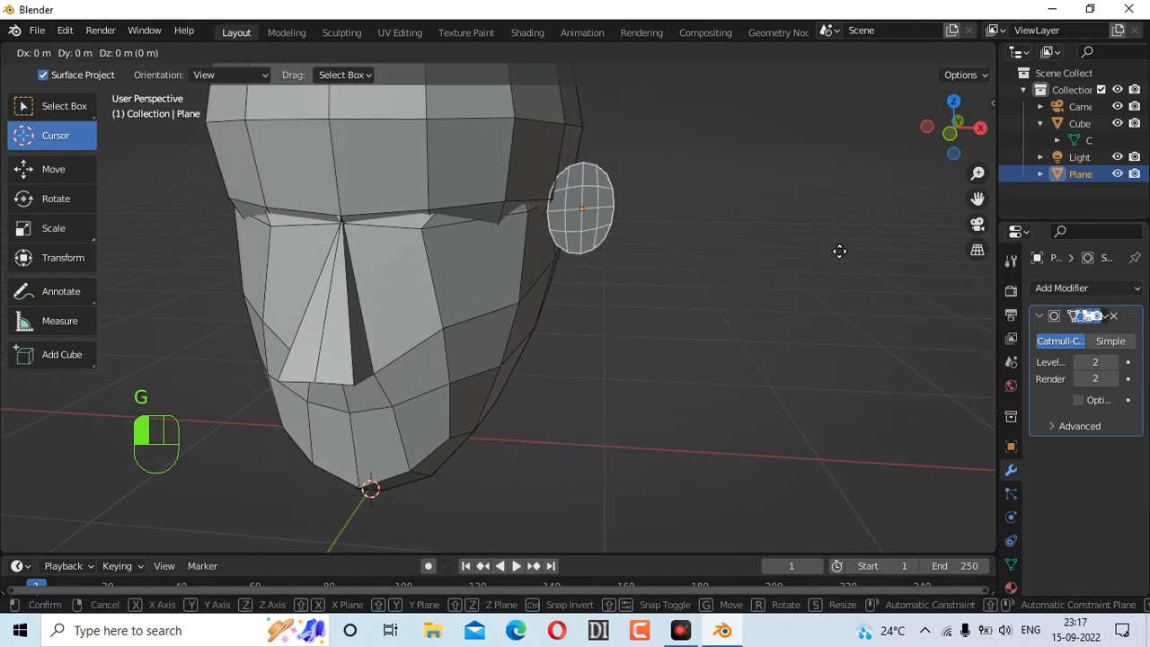
key("x")
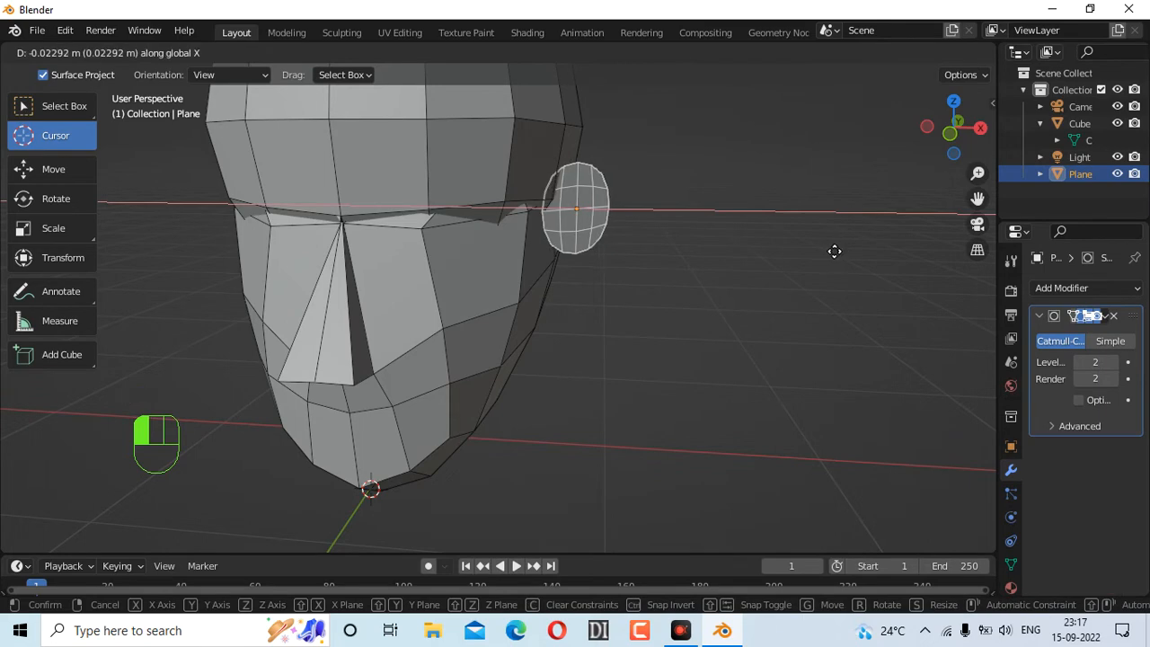
left_click(833, 259)
left_click_drag(977, 112, 931, 139)
scroll(633, 261, "down", 6)
scroll(631, 260, "up", 1)
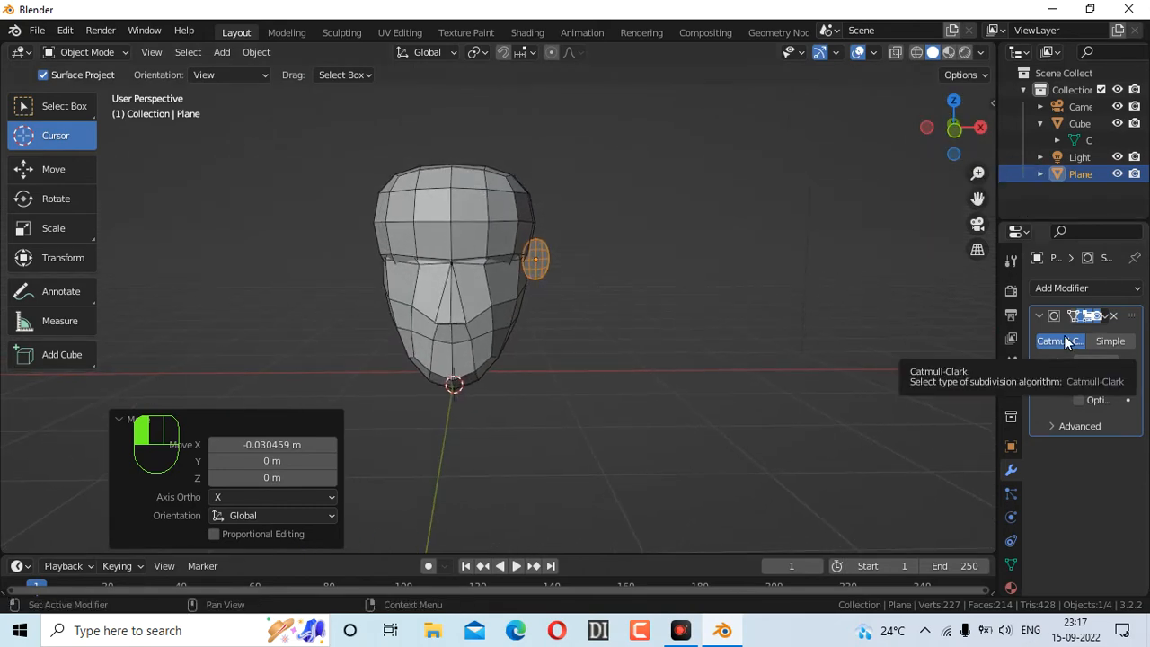
Add a Mirror modifier below Subdivision, enabling Axis Y and disabling Axis X
left_click(1097, 289)
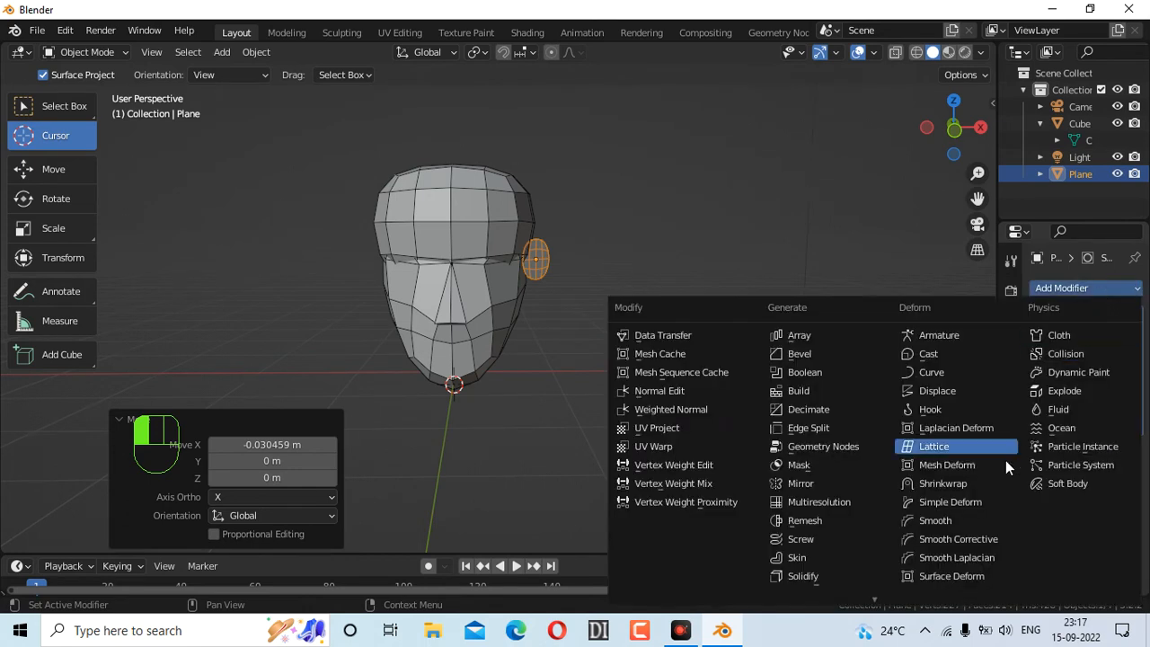
scroll(821, 547, "down", 3)
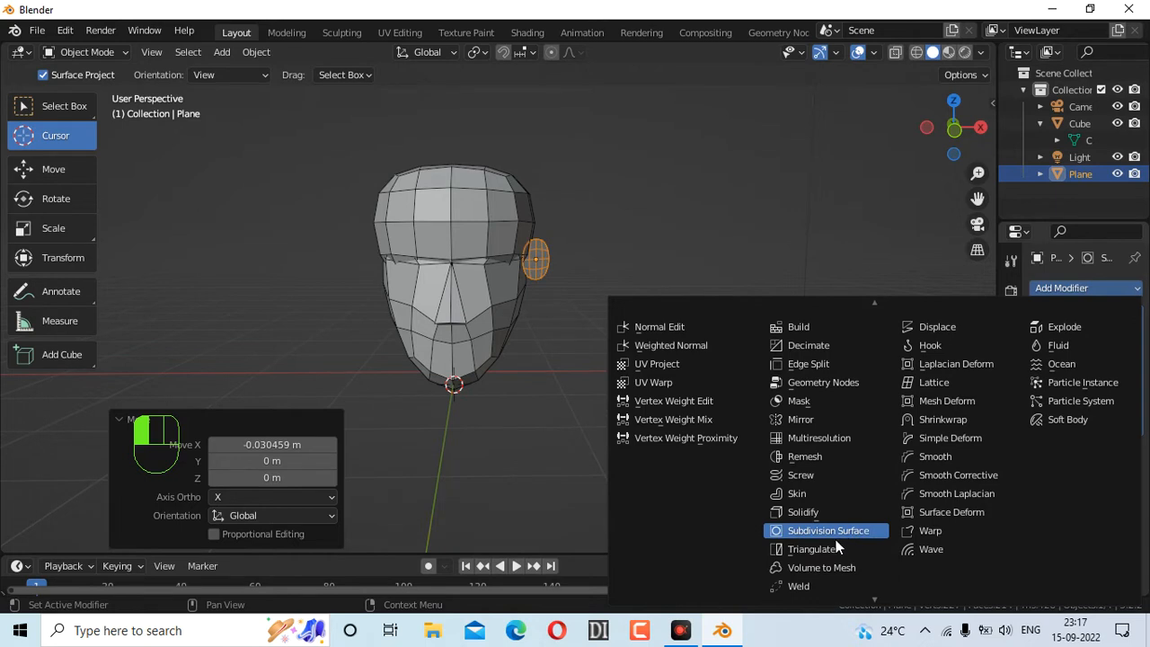
left_click(814, 418)
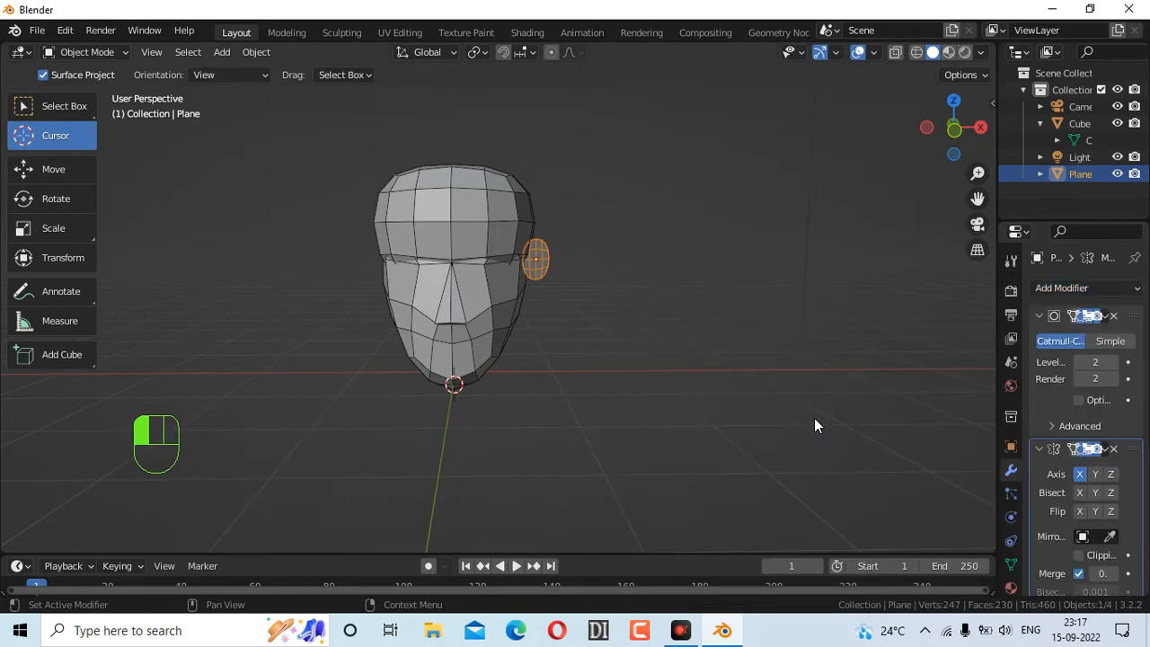
scroll(1119, 419, "down", 1)
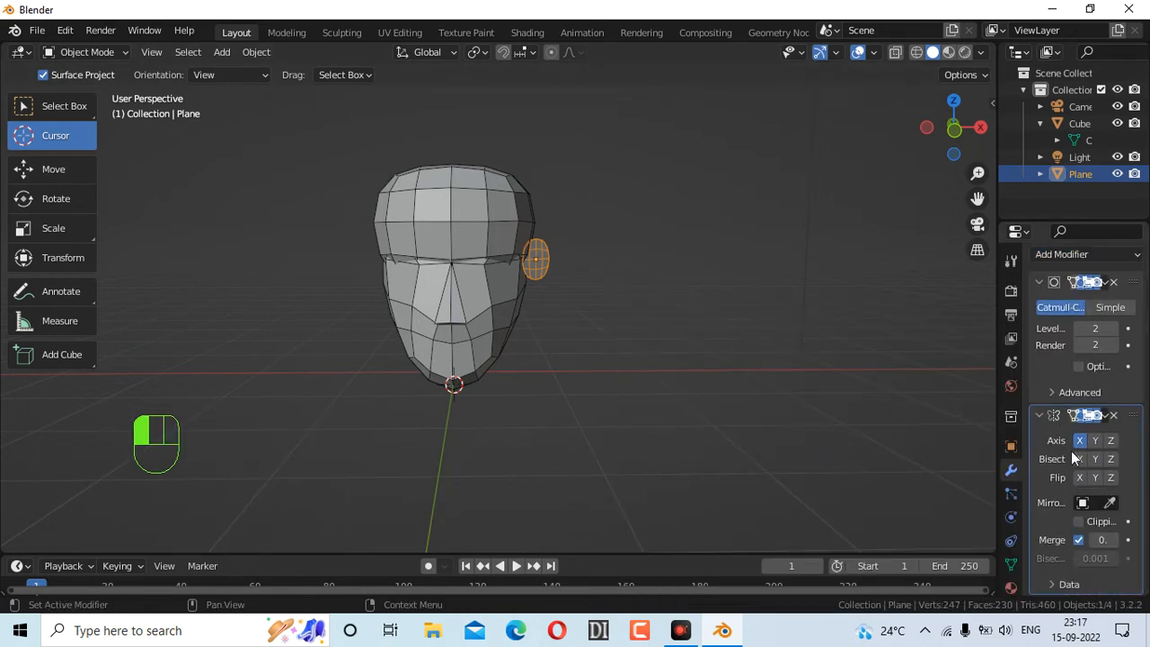
left_click(1093, 440)
left_click(1080, 441)
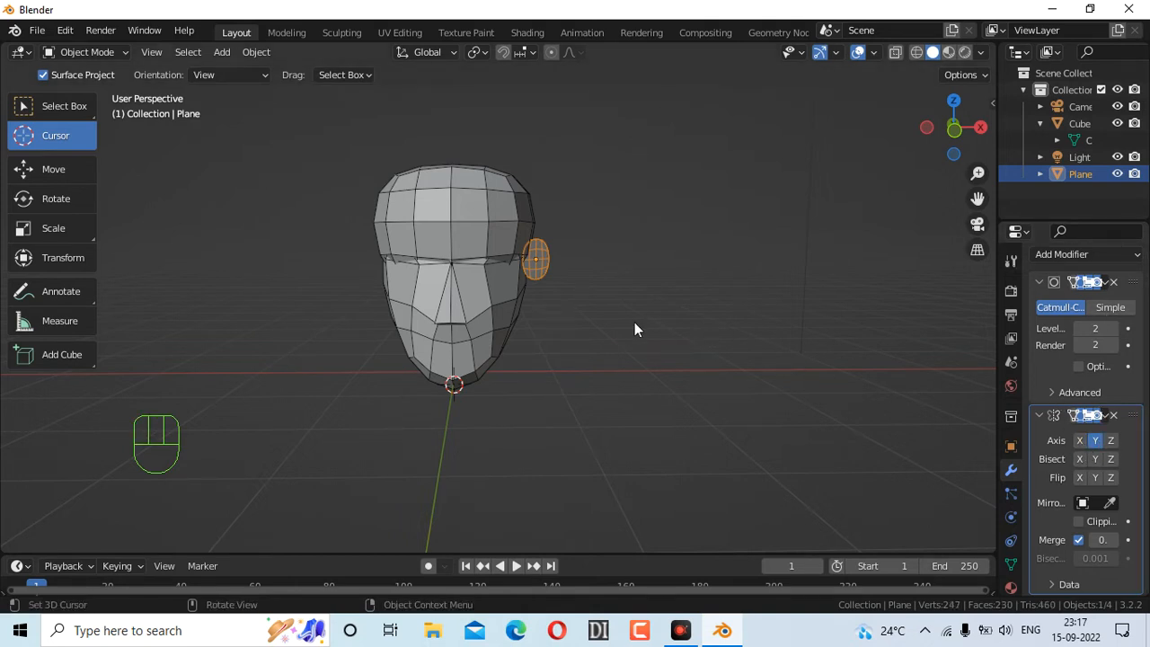
scroll(525, 282, "up", 4)
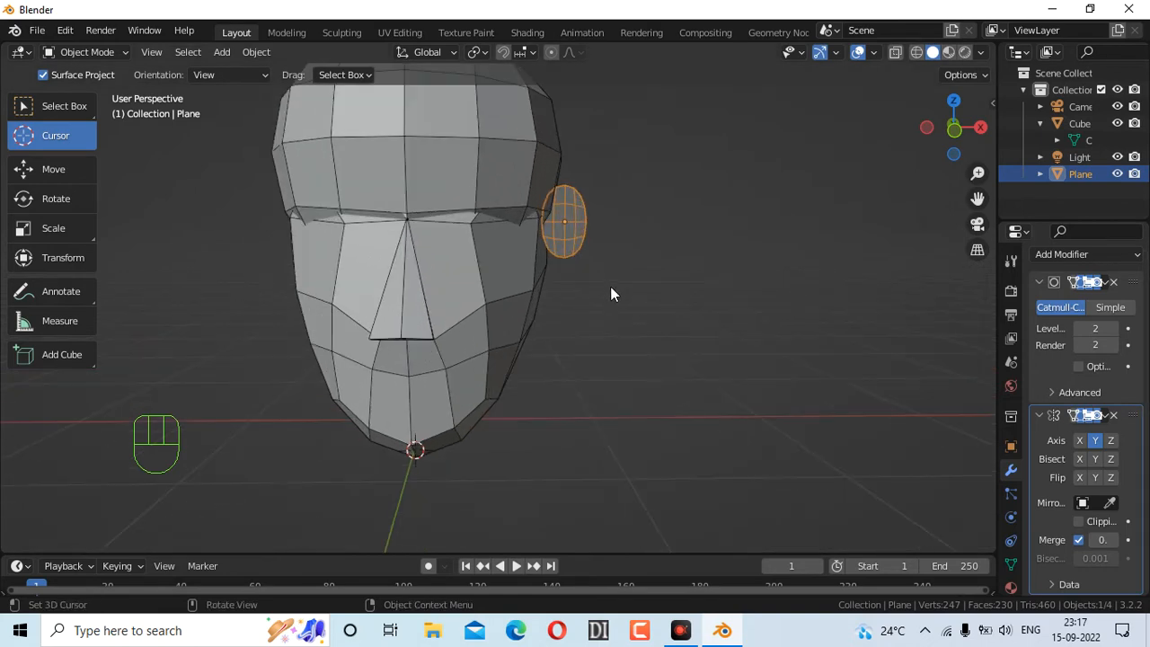
left_click_drag(994, 423, 879, 416)
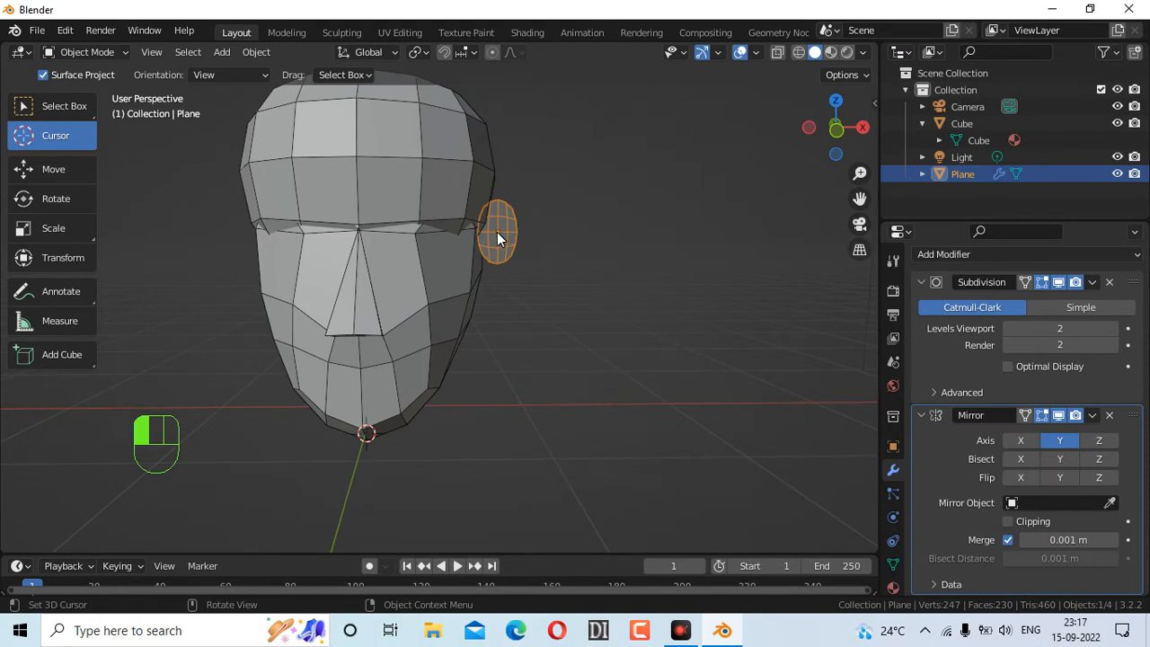
scroll(497, 232, "down", 1)
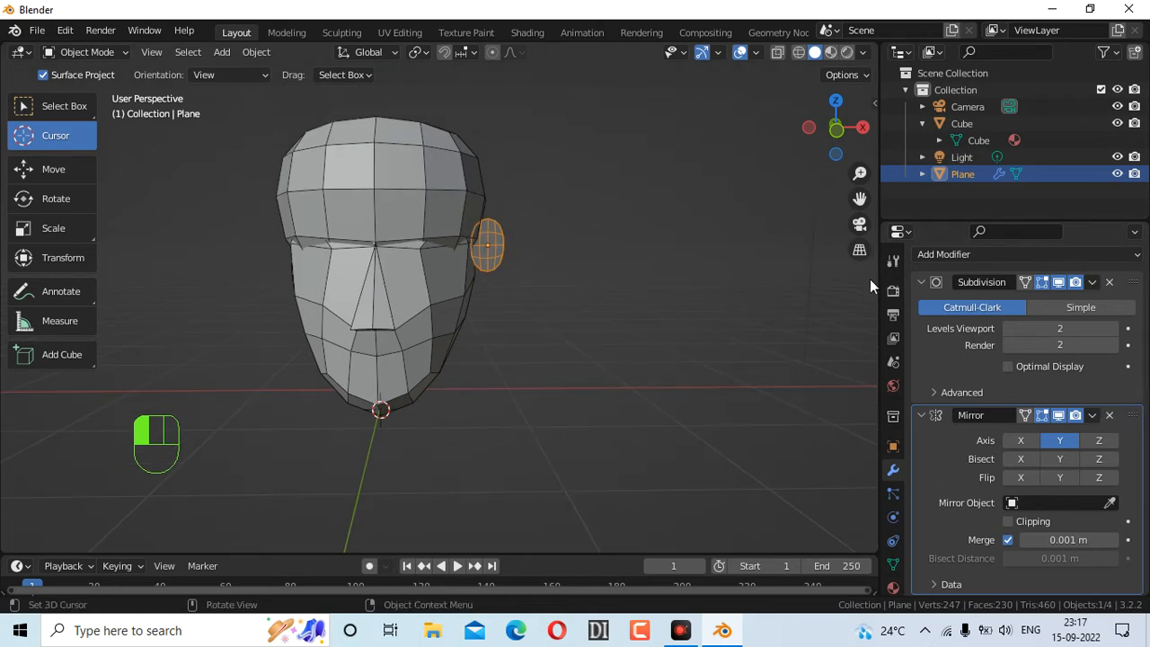
left_click_drag(879, 288, 957, 305)
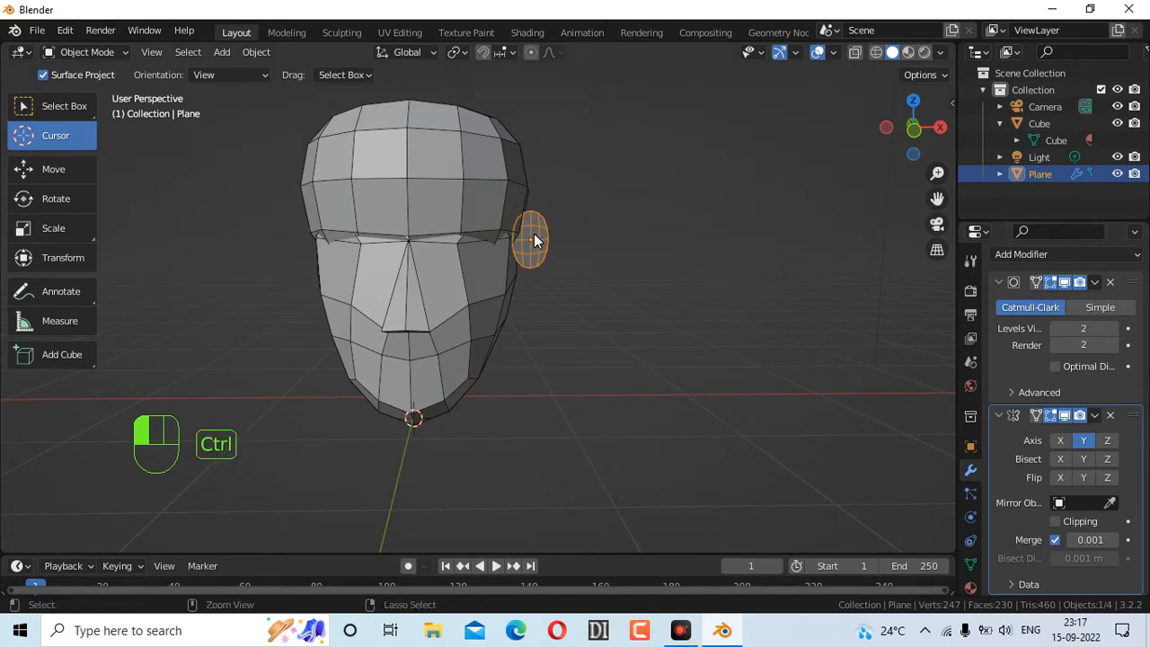
Apply All Transforms to the ear plane and switch the Mirror to X for ears on both sides
key("ctrl+a")
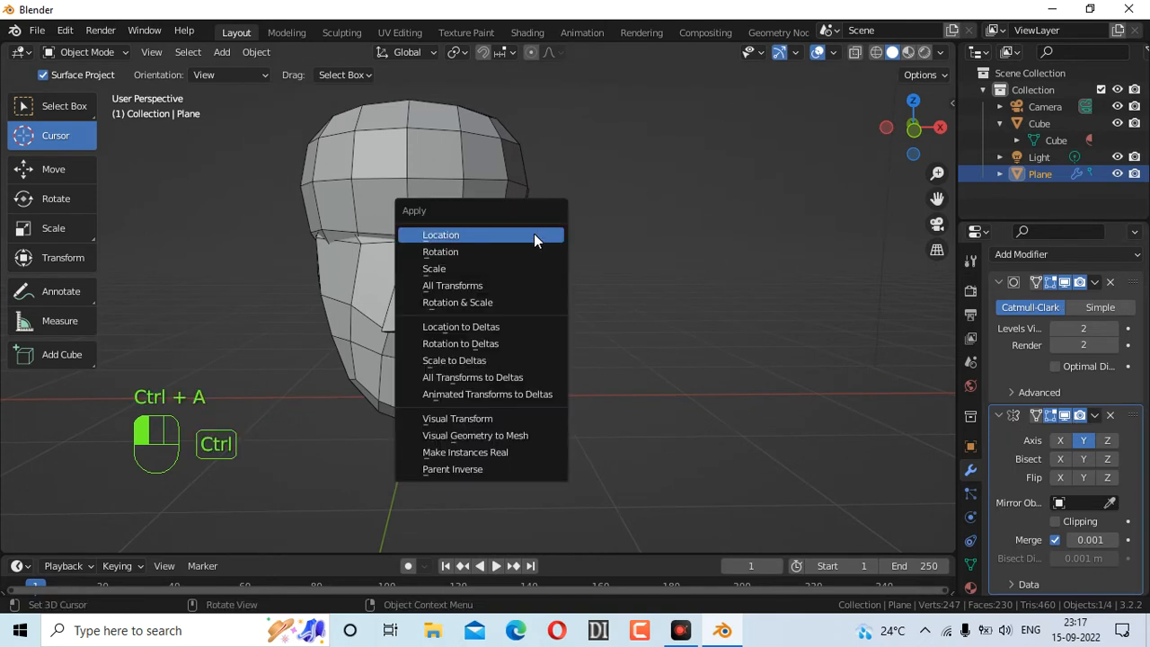
left_click(507, 284)
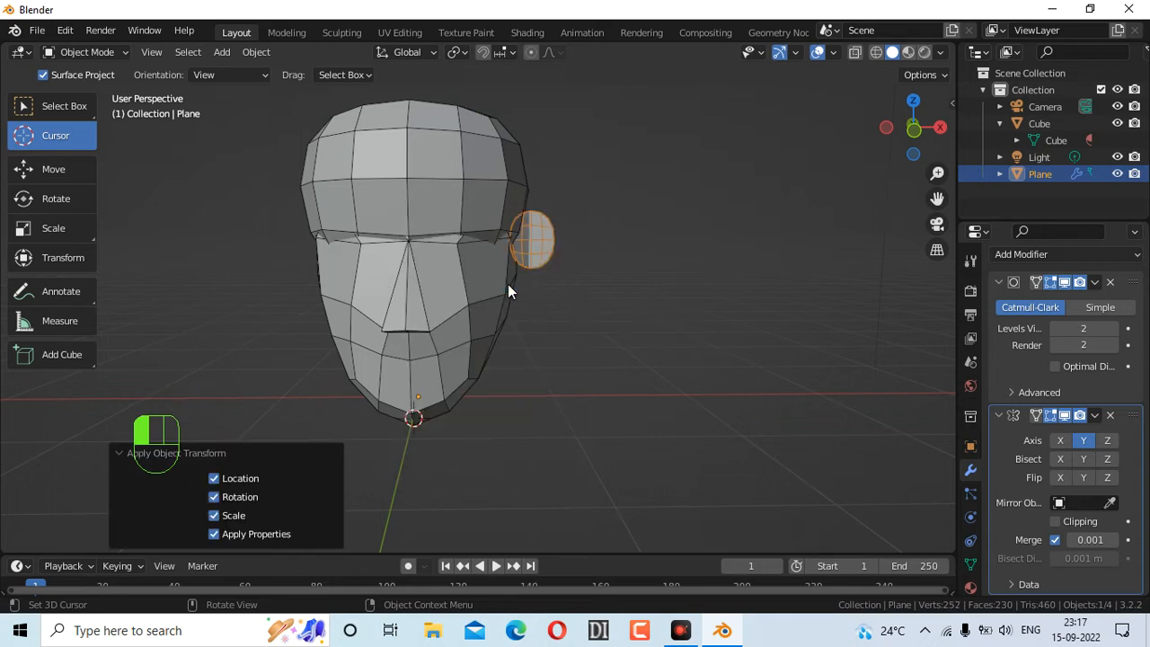
left_click(1061, 441)
left_click(1084, 441)
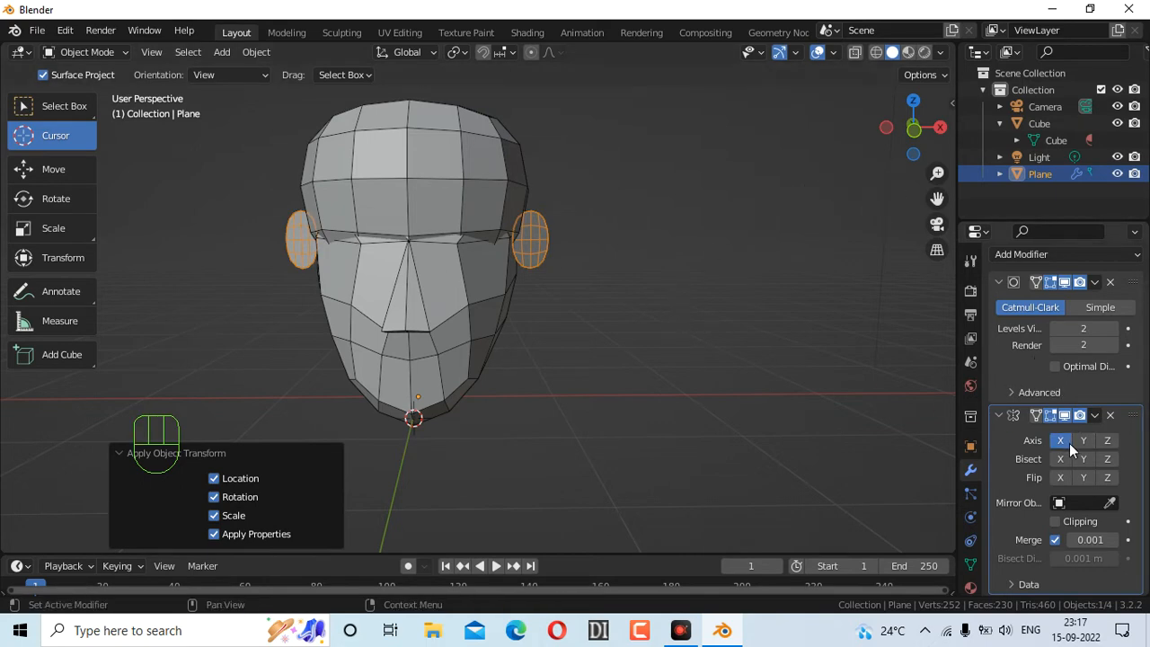
left_click_drag(891, 139, 840, 171)
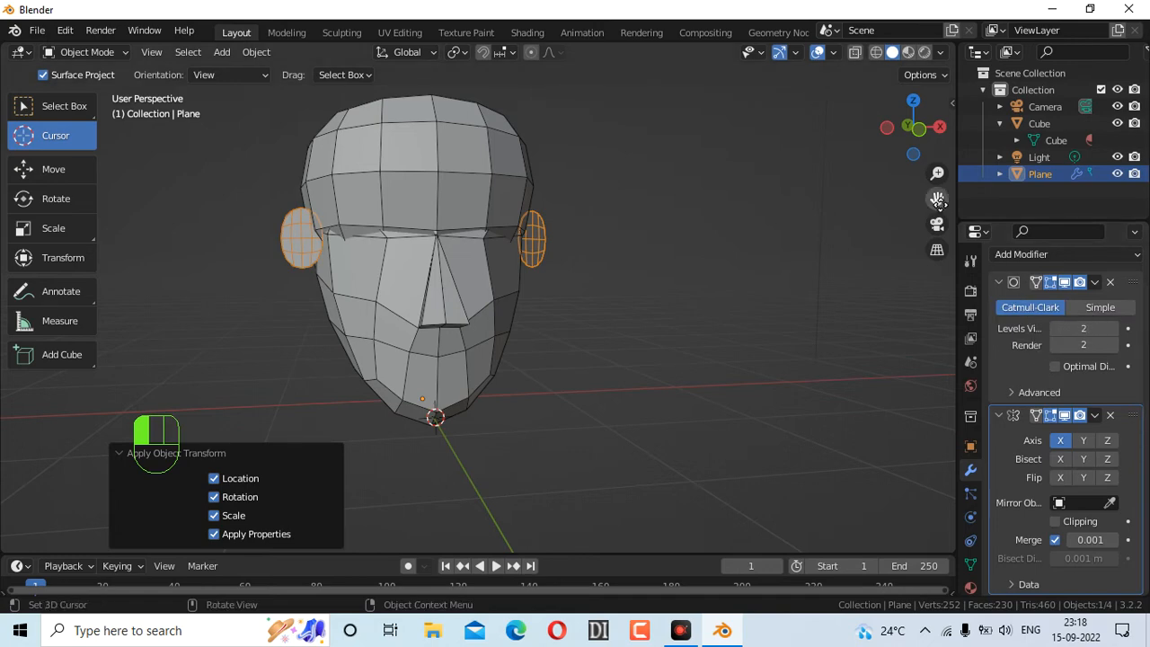
left_click_drag(909, 130, 774, 174)
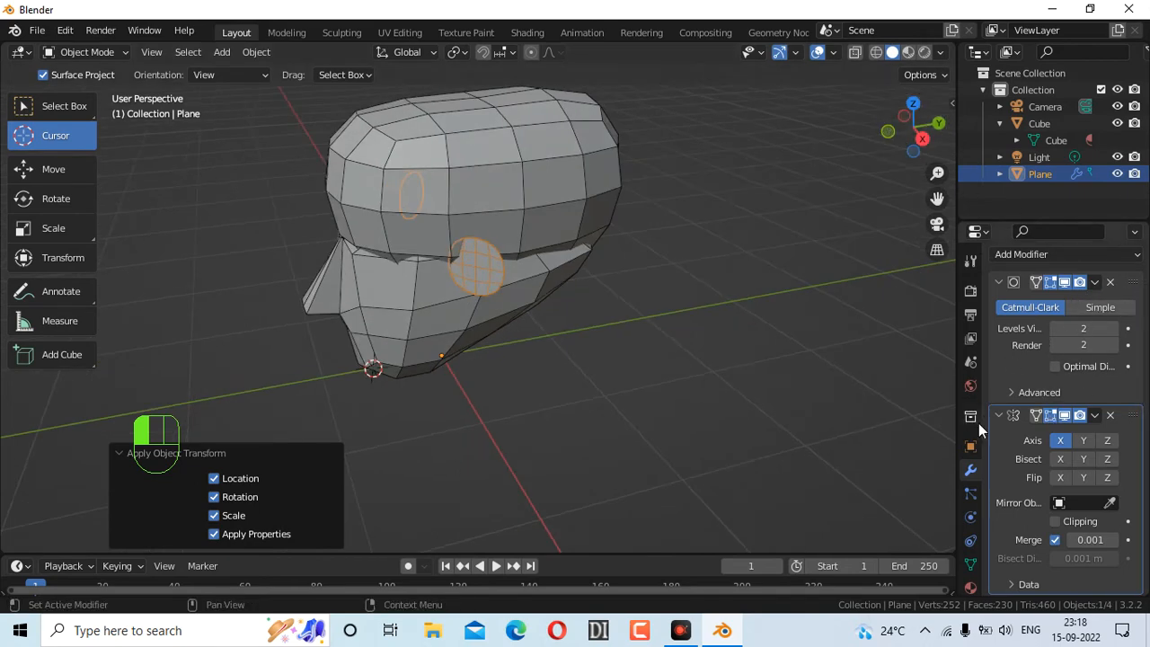
Add a Solidify modifier to the mirrored ear plane
scroll(1148, 378, "up", 1)
scroll(1147, 377, "up", 2)
left_click(1072, 287)
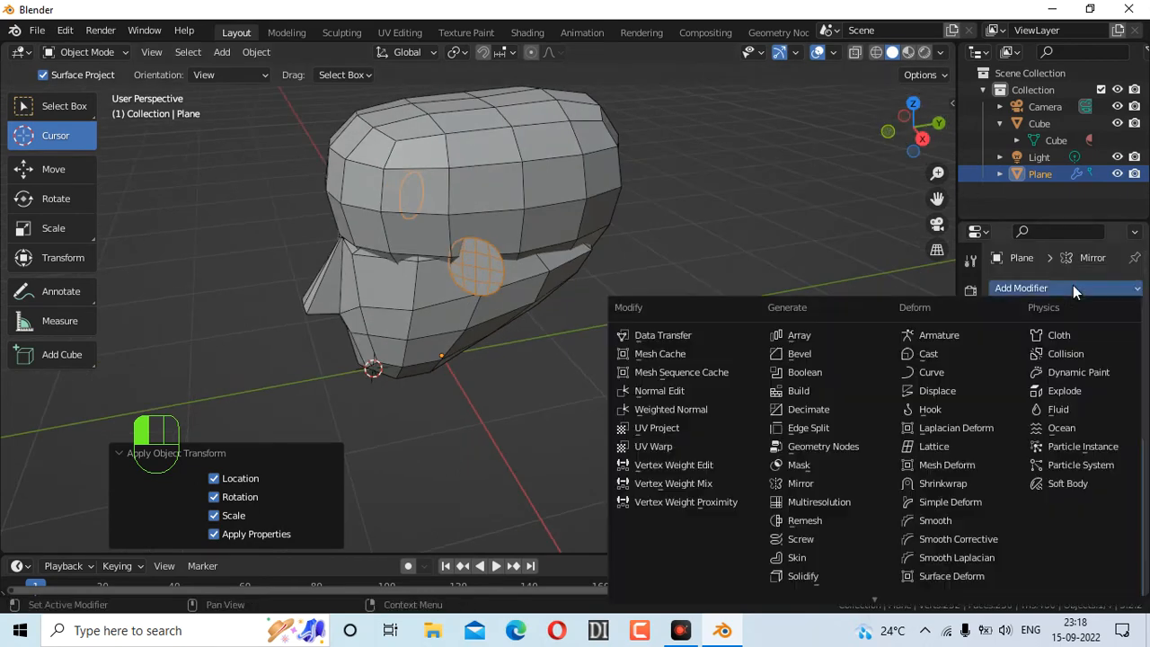
left_click(828, 572)
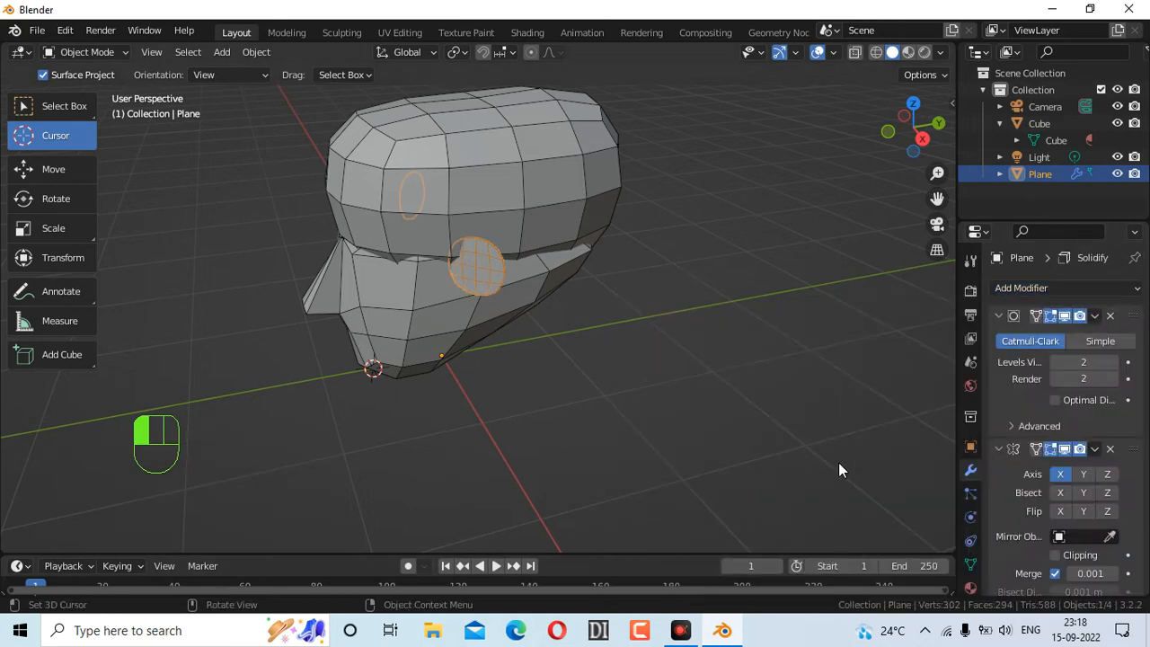
scroll(1143, 321, "down", 2)
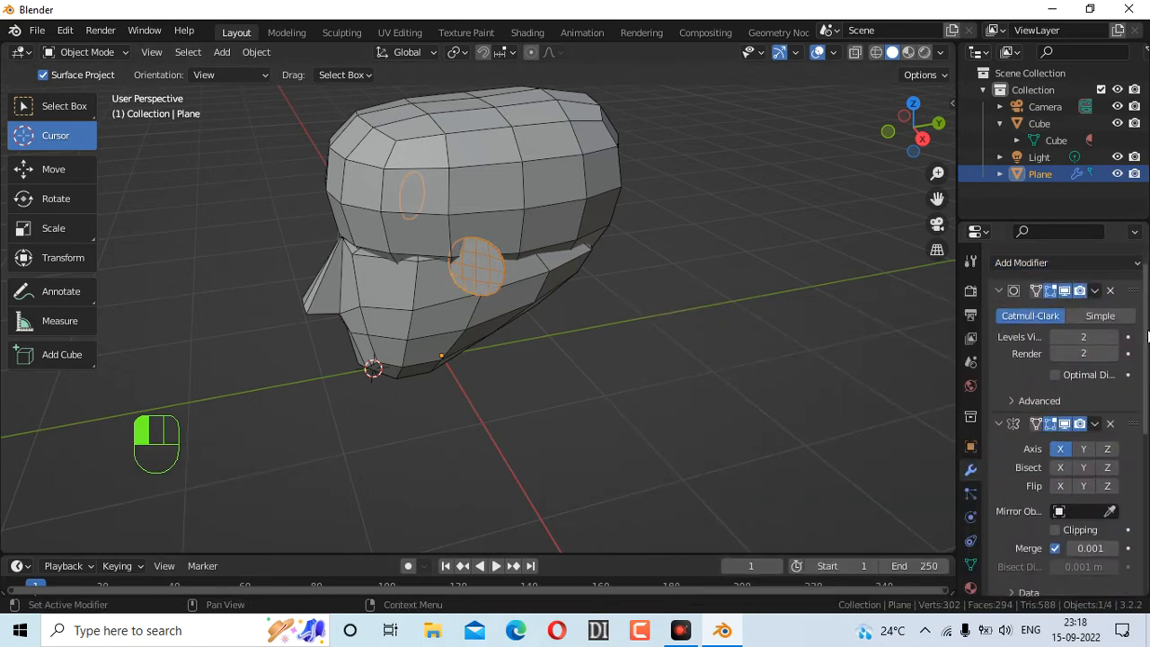
left_click_drag(907, 149, 890, 182)
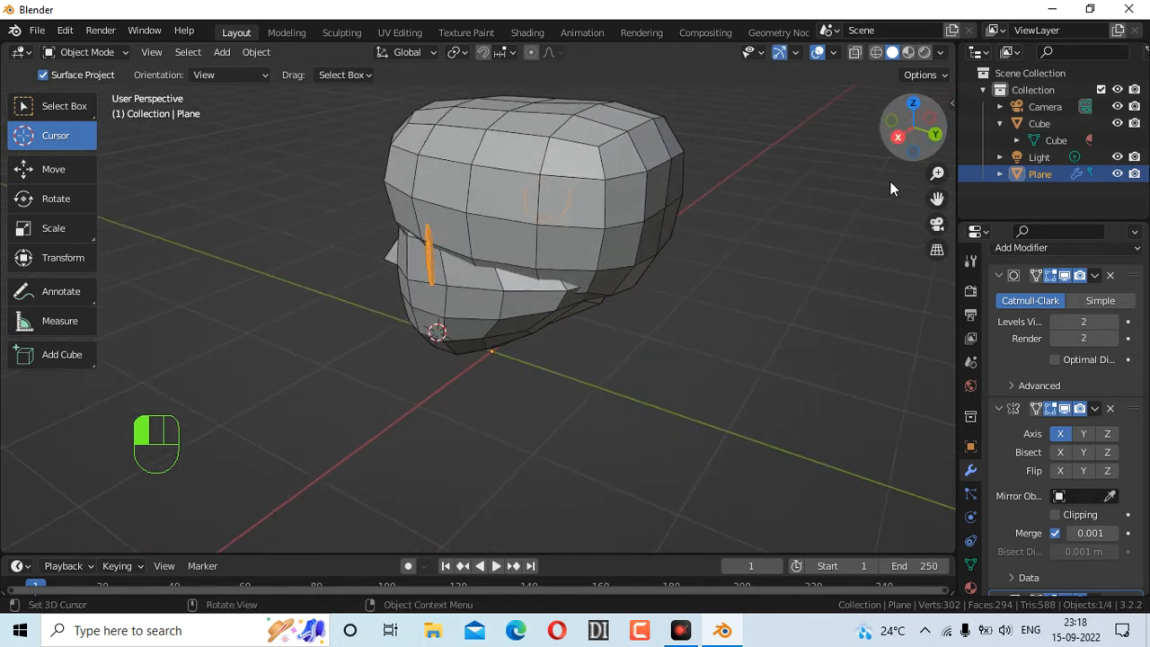
scroll(663, 325, "up", 3)
scroll(661, 319, "up", 2)
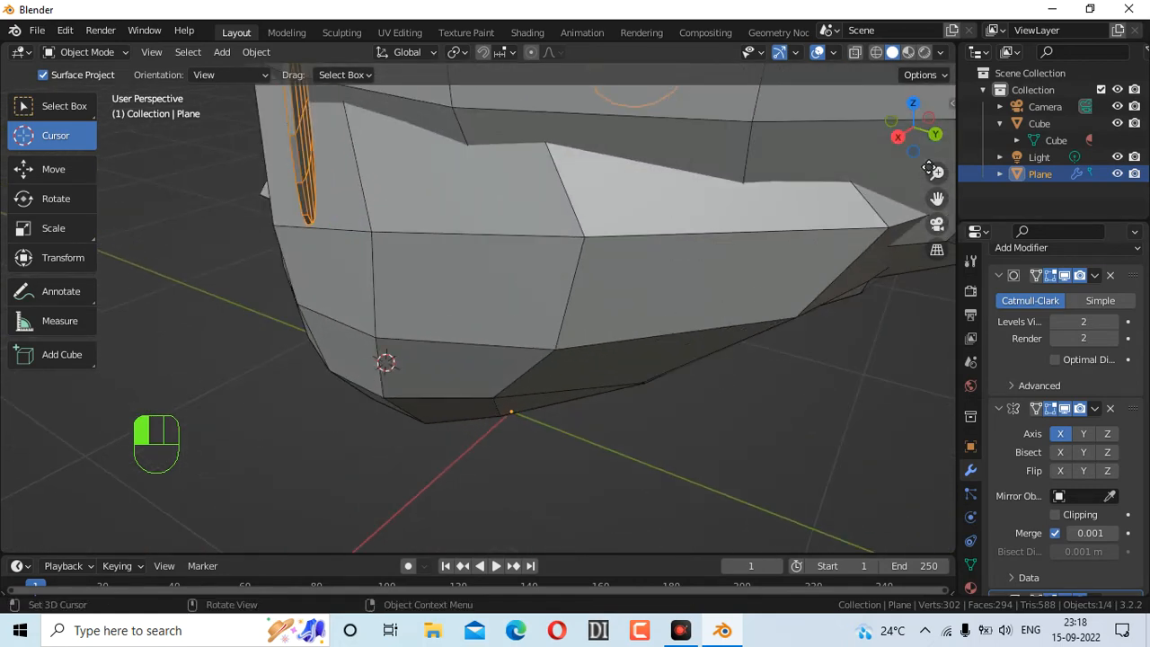
left_click_drag(916, 145, 940, 200)
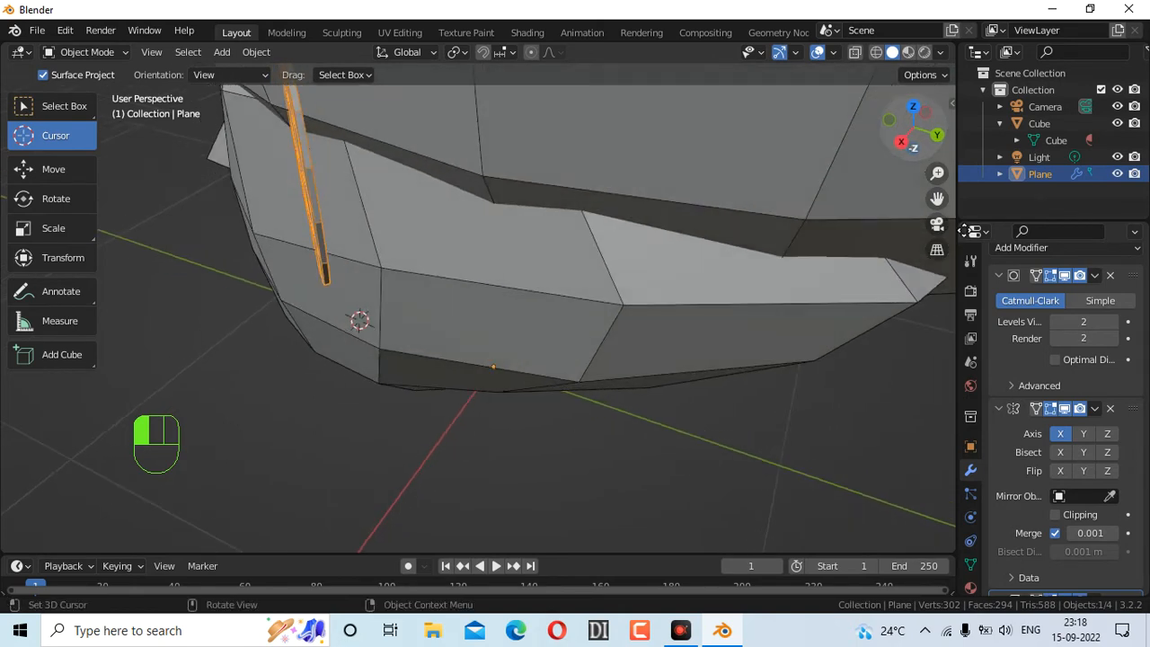
scroll(1076, 382, "down", 6)
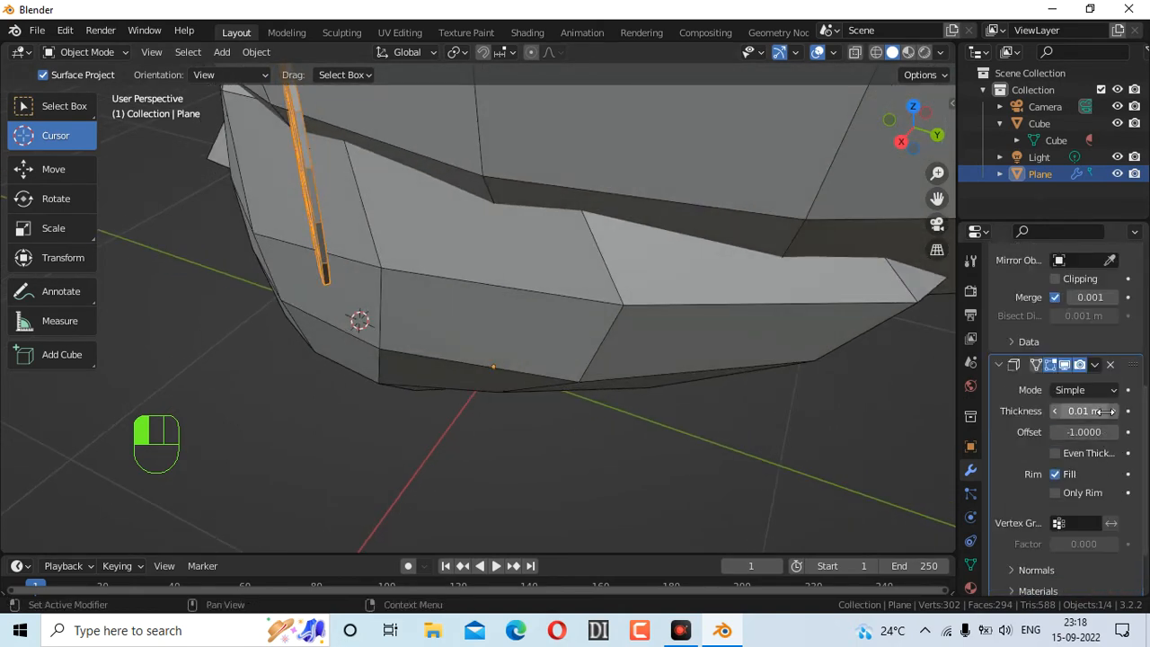
Raise the Solidify thickness to 0.06 m and check the ears from the front
left_click(1113, 411)
left_click(1113, 410)
left_click(1113, 411)
left_click(1113, 411)
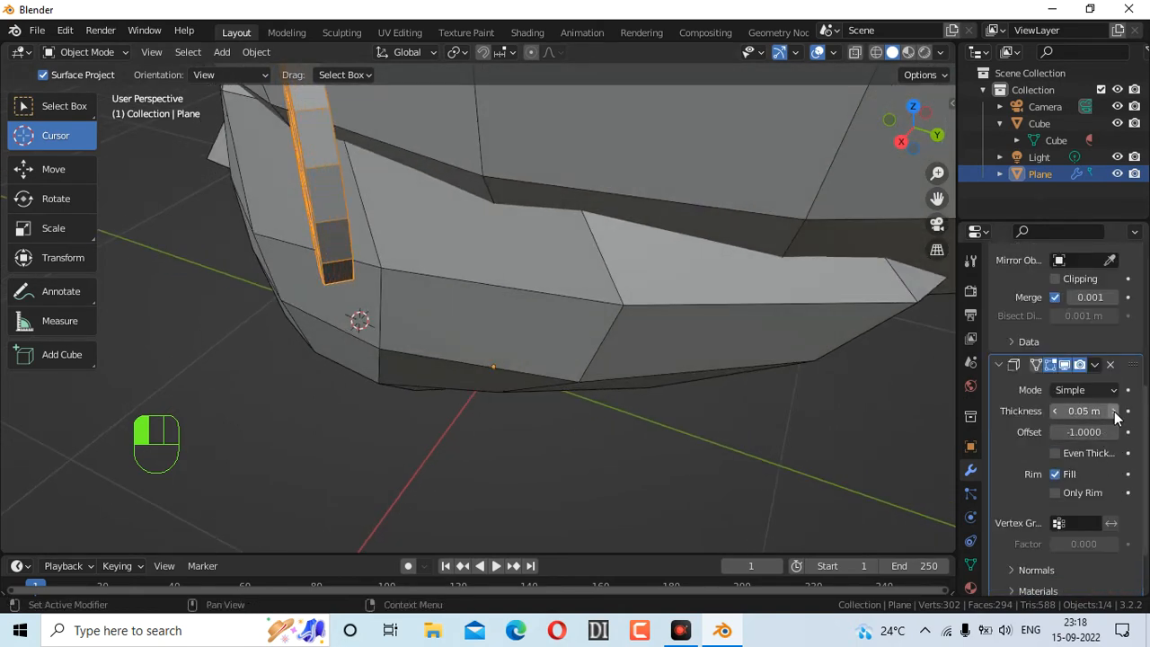
scroll(693, 298, "down", 3)
scroll(683, 299, "up", 3)
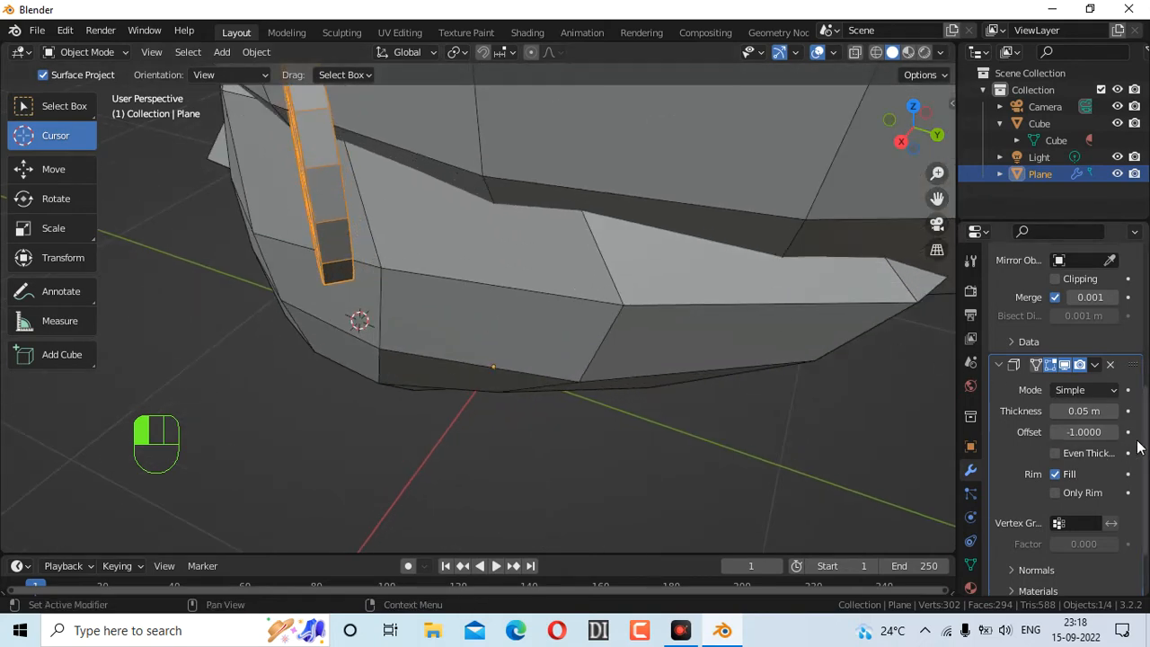
left_click(1113, 411)
scroll(684, 321, "down", 5)
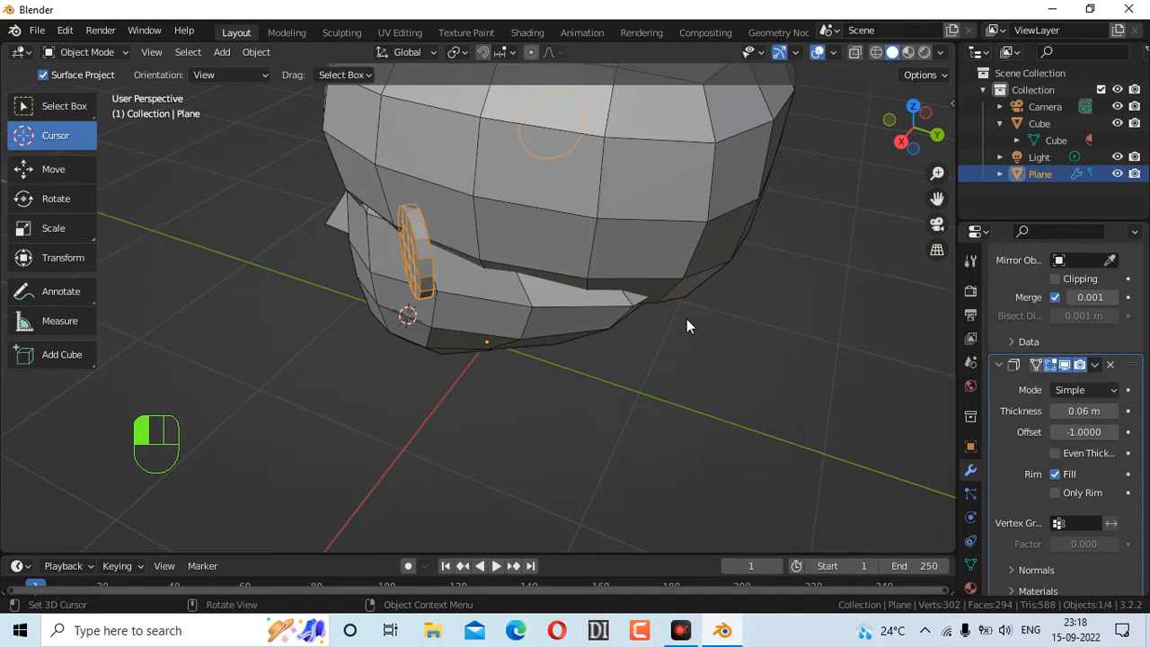
left_click_drag(909, 130, 969, 123)
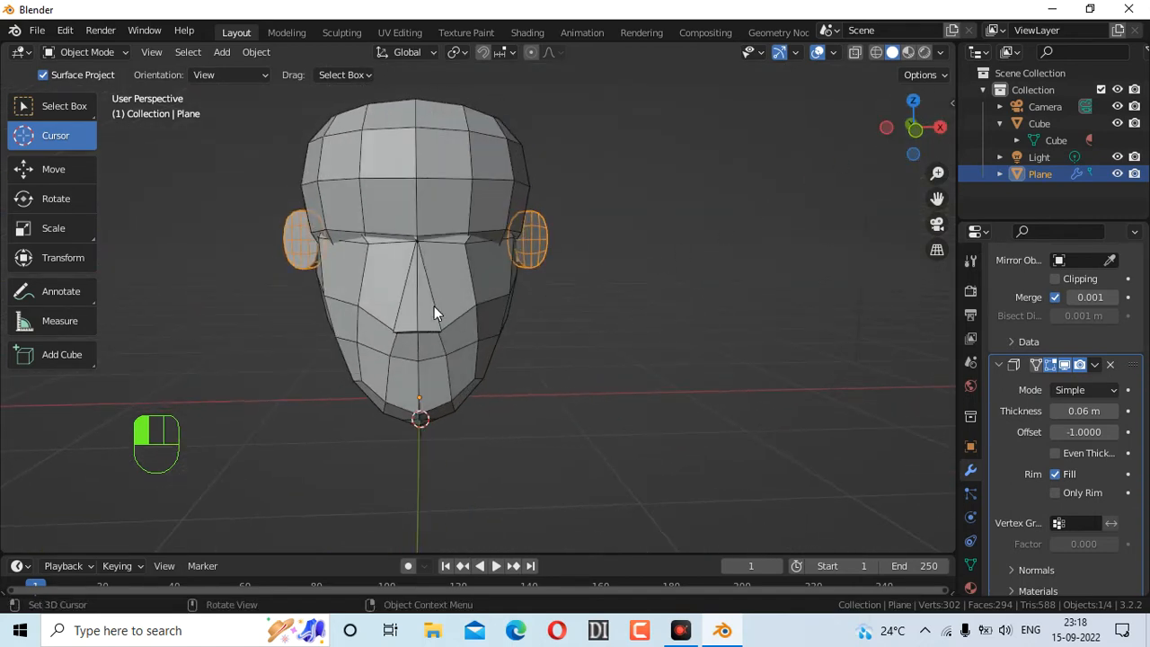
scroll(467, 301, "up", 5)
scroll(474, 280, "down", 5)
left_click(93, 51)
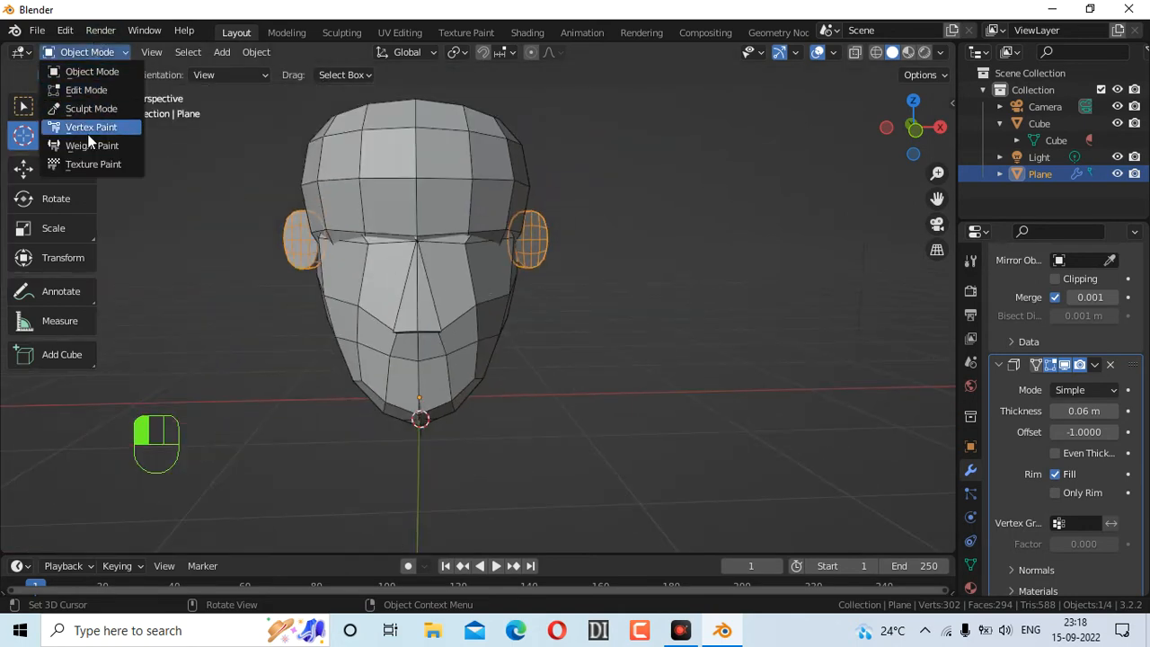
Switch the ear plane to Sculpt Mode and apply its Subdivision modifier
left_click(91, 109)
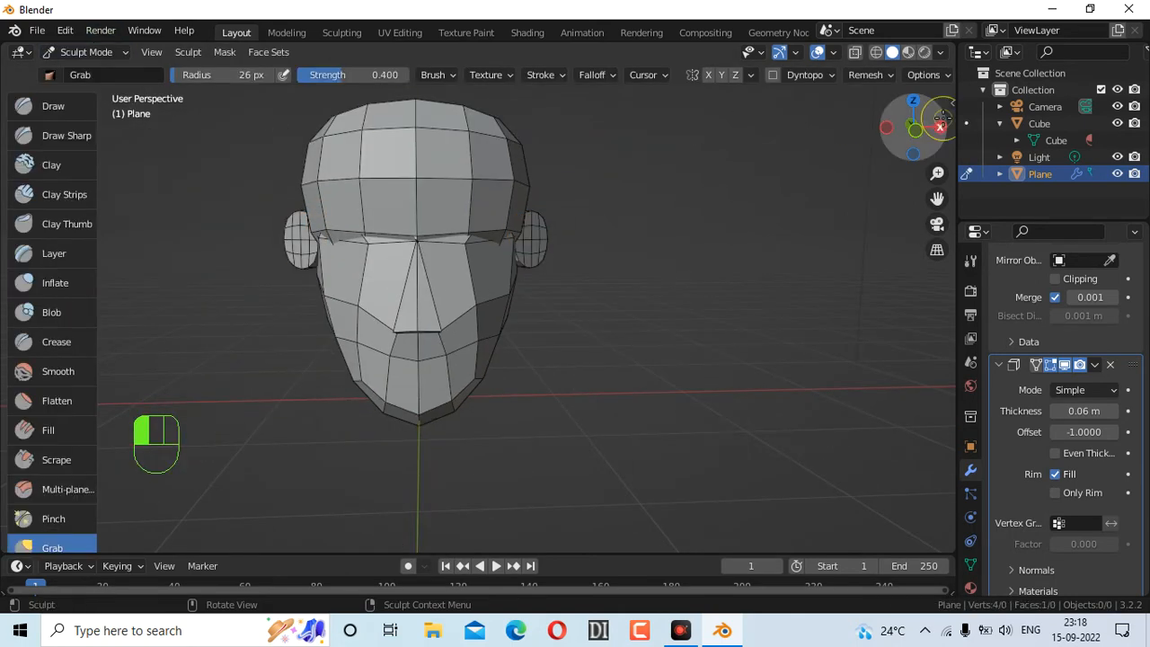
mouse_move(531, 282)
middle_mouse_down()
mouse_move(454, 267)
mouse_move(531, 282)
middle_mouse_up()
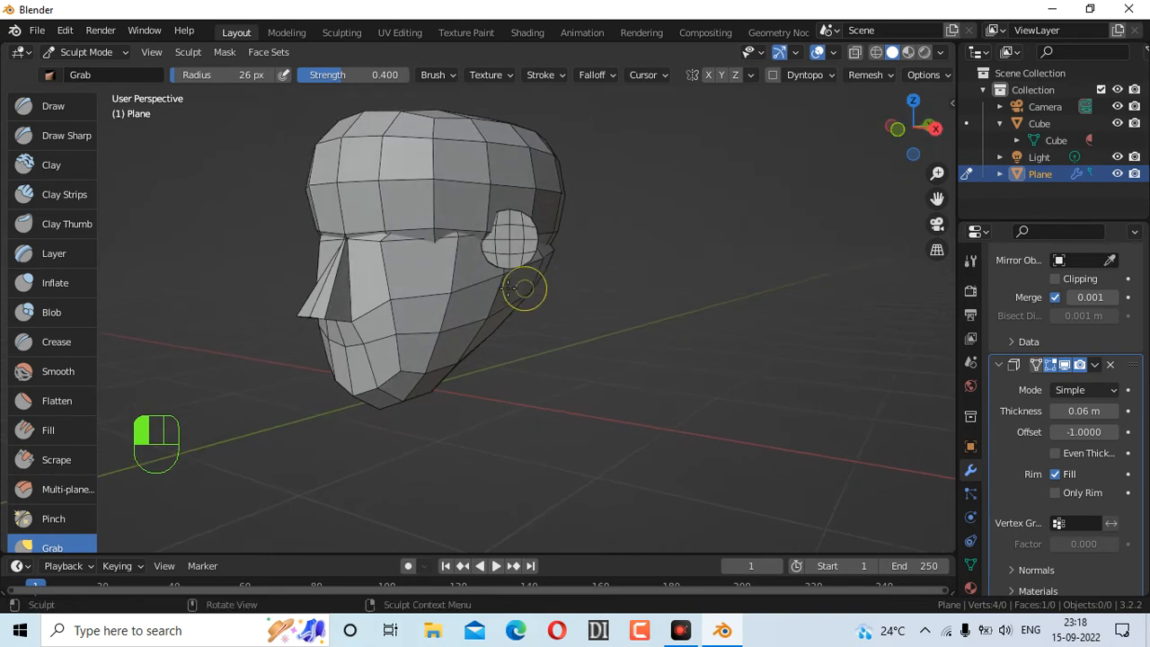
scroll(1092, 386, "down", 3)
scroll(1101, 379, "up", 5)
scroll(1101, 378, "up", 5)
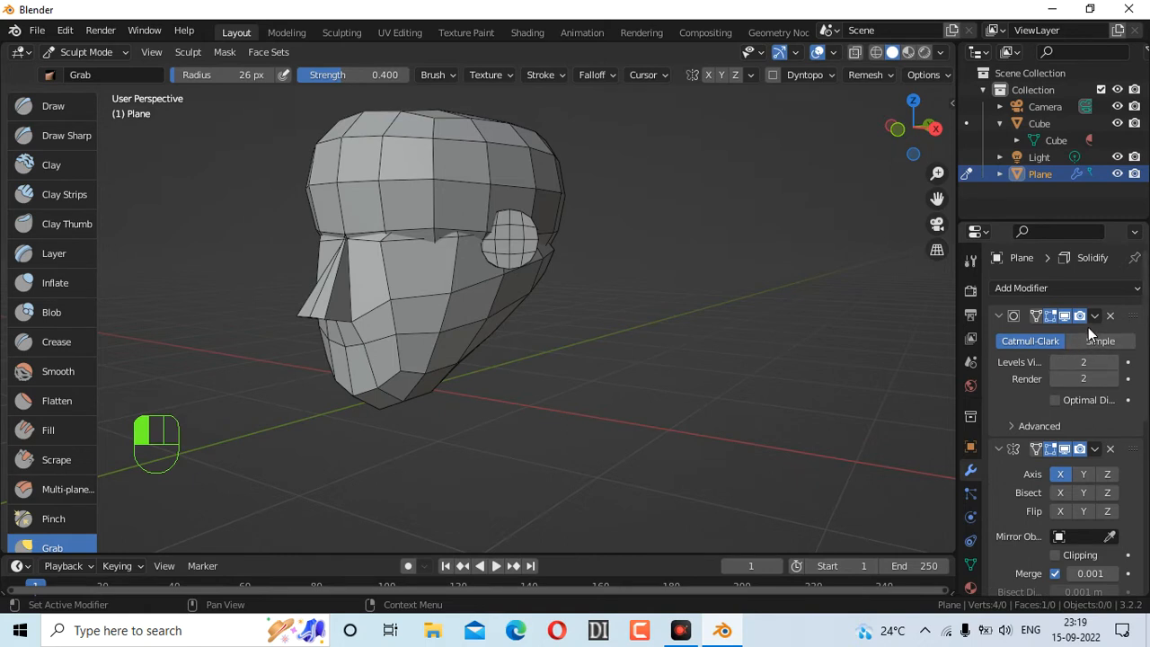
left_click(1095, 316)
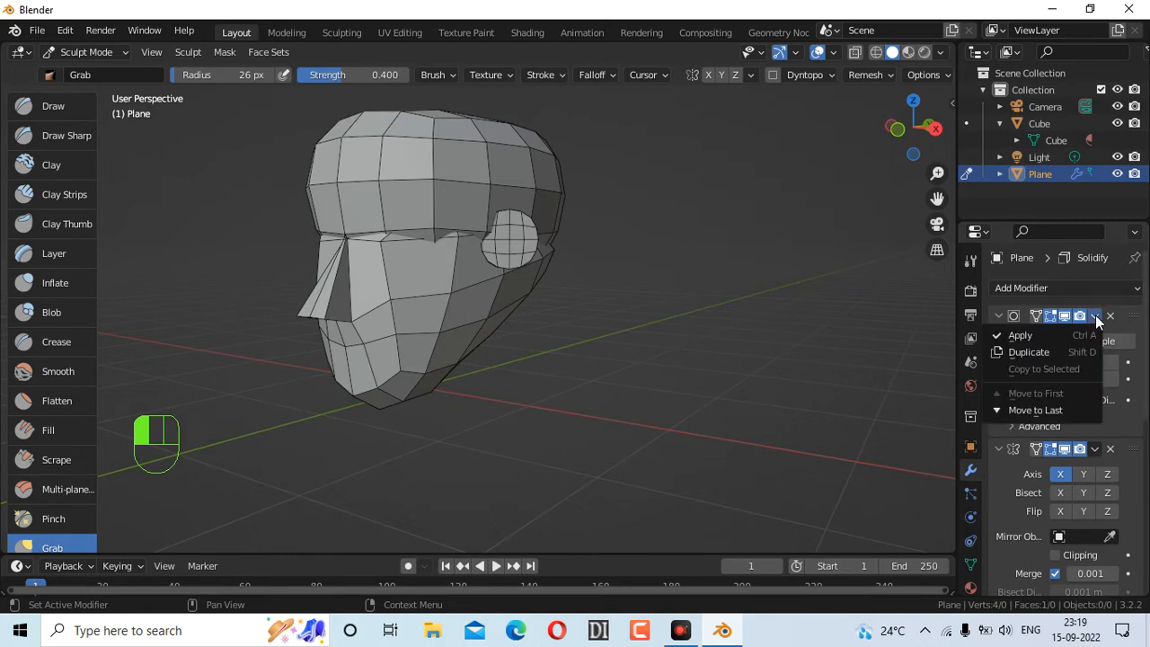
left_click(1017, 336)
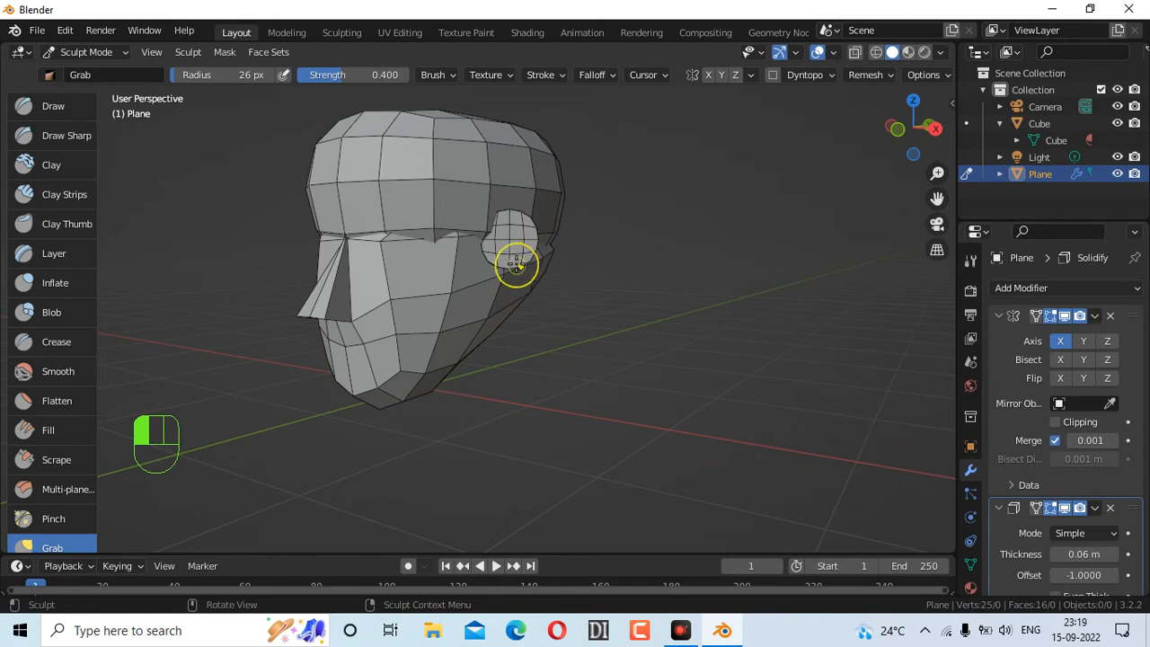
Pull the ear's outline and lower edge into shape with Grab brush strokes
mouse_move(512, 264)
left_mouse_down()
mouse_move(496, 284)
mouse_move(495, 267)
mouse_move(485, 279)
mouse_move(505, 266)
left_mouse_up()
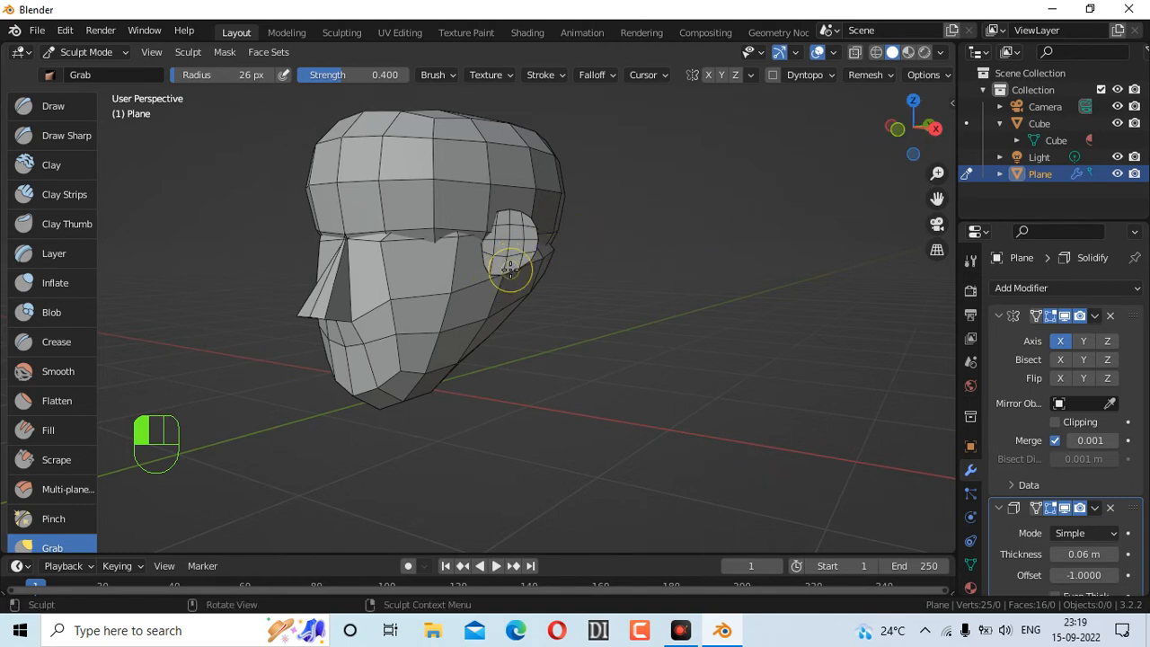
mouse_move(520, 261)
left_mouse_down()
mouse_move(501, 276)
mouse_move(507, 270)
left_mouse_up()
scroll(552, 336, "up", 4)
scroll(600, 265, "down", 8)
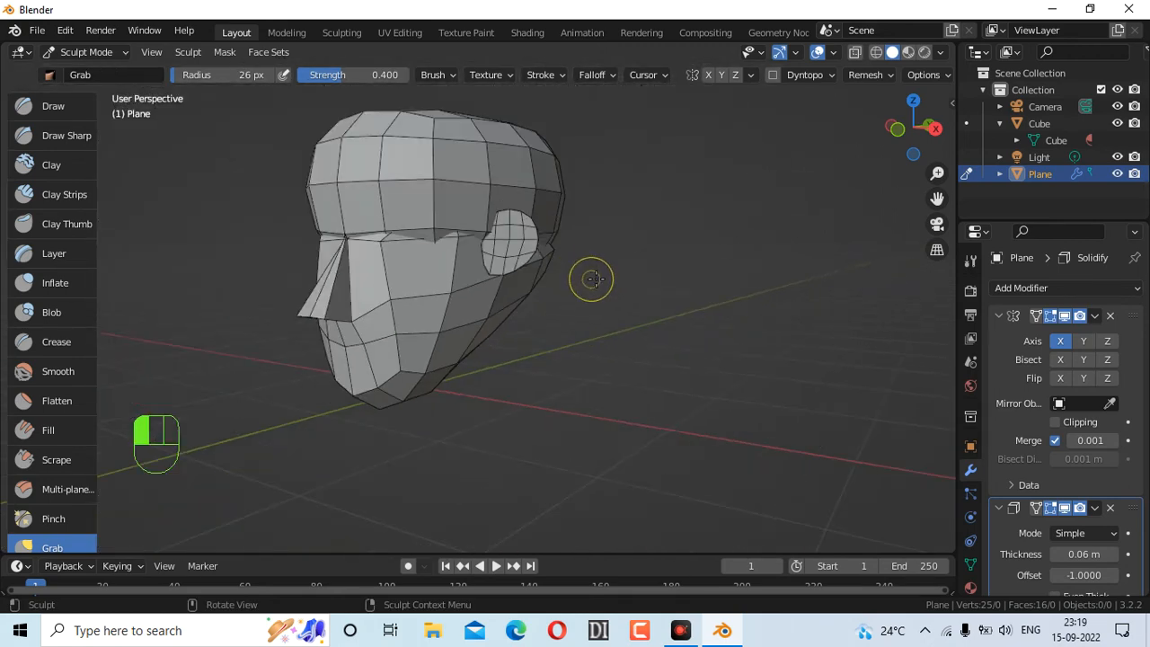
mouse_move(888, 146)
left_mouse_down()
mouse_move(930, 133)
mouse_move(909, 139)
mouse_move(917, 152)
left_mouse_up()
mouse_move(496, 269)
left_mouse_down()
mouse_move(513, 275)
mouse_move(550, 235)
mouse_move(513, 243)
left_mouse_up()
scroll(566, 263, "up", 5)
left_click_drag(604, 218, 557, 239)
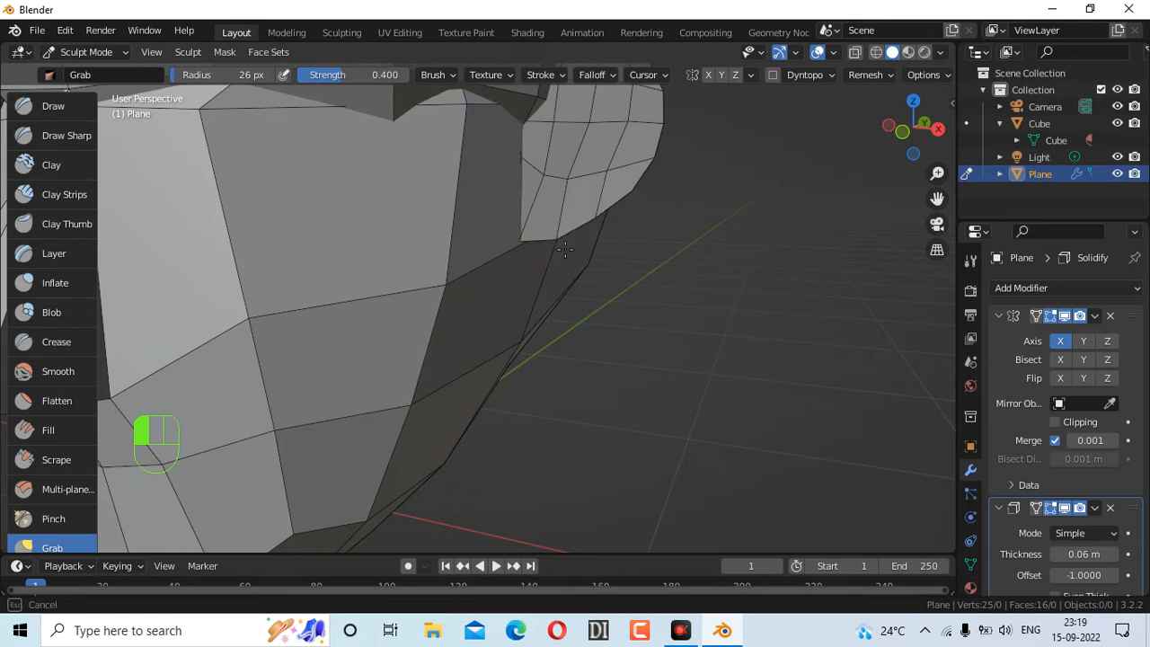
Set the Grab brush radius to 124 px and pull the ear's lower edges outward
key("f")
left_click(805, 386)
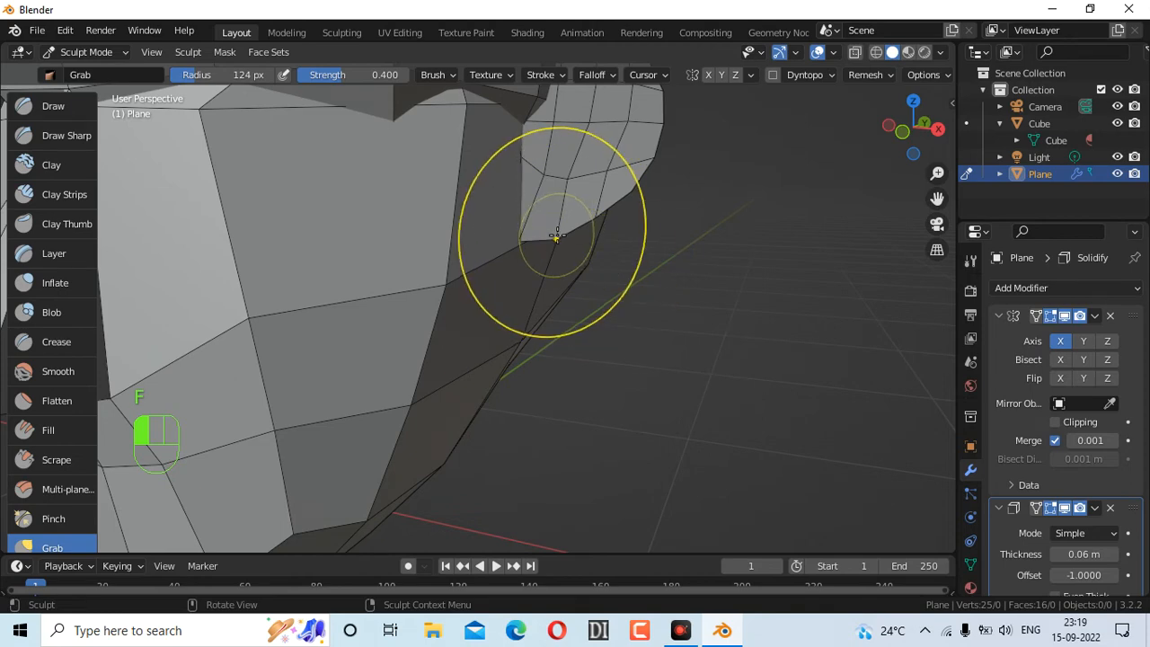
left_click_drag(554, 236, 548, 267)
mouse_move(509, 304)
left_mouse_down()
mouse_move(552, 257)
mouse_move(609, 230)
left_mouse_up()
scroll(791, 233, "down", 6)
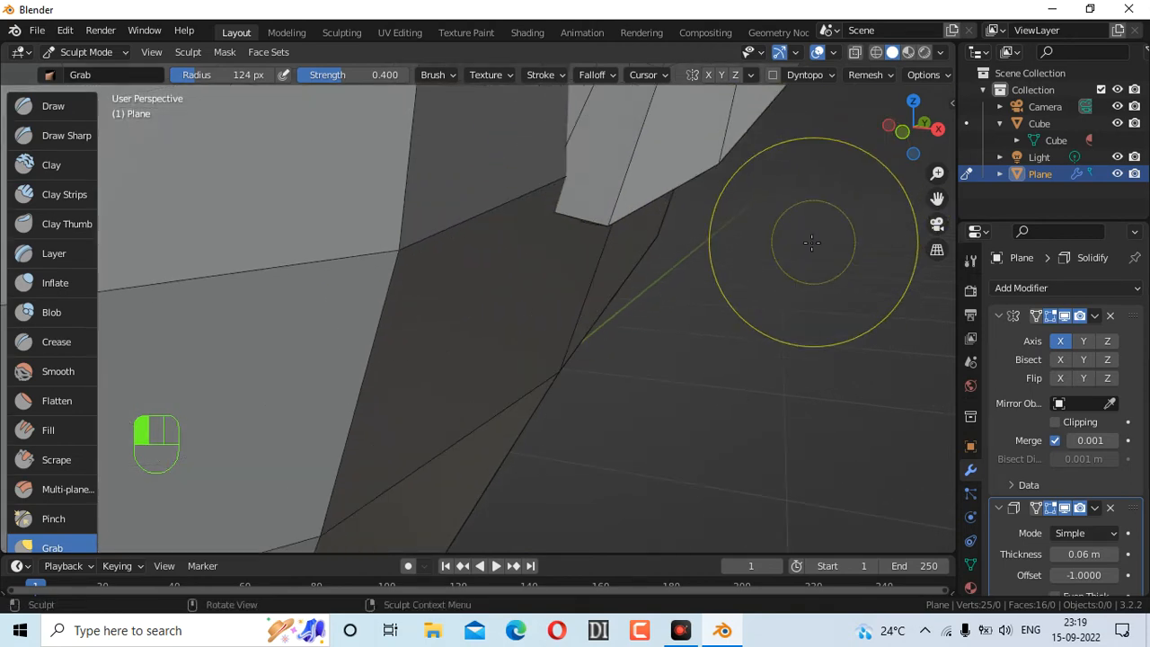
scroll(791, 233, "up", 4)
scroll(745, 202, "down", 2)
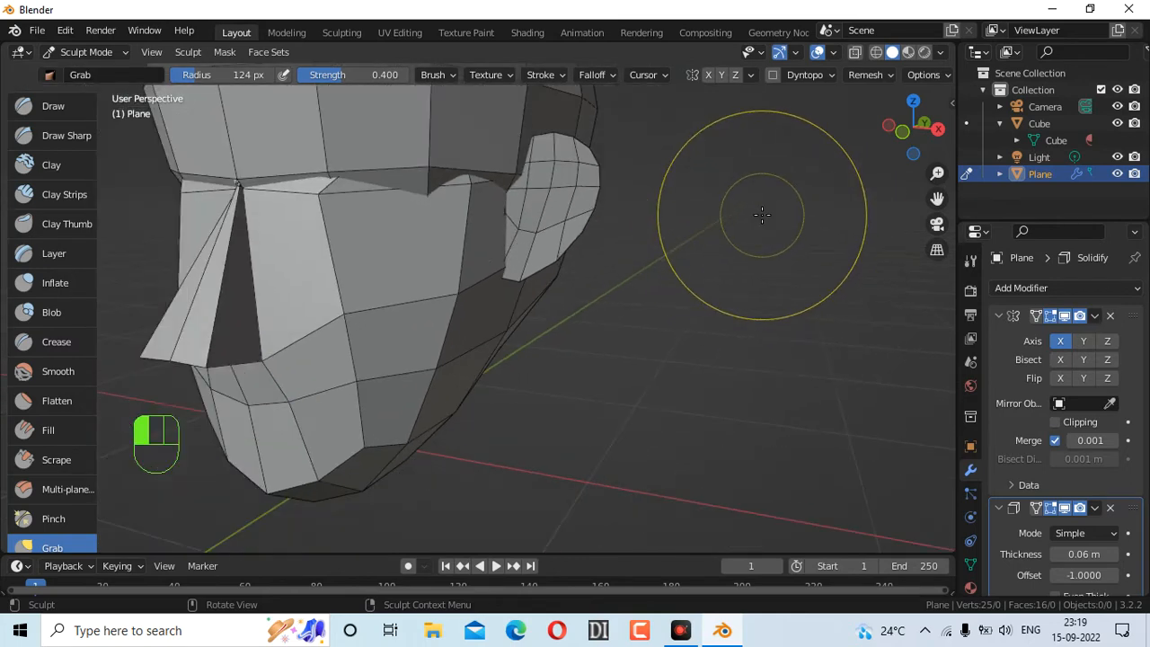
left_click_drag(938, 204, 941, 323)
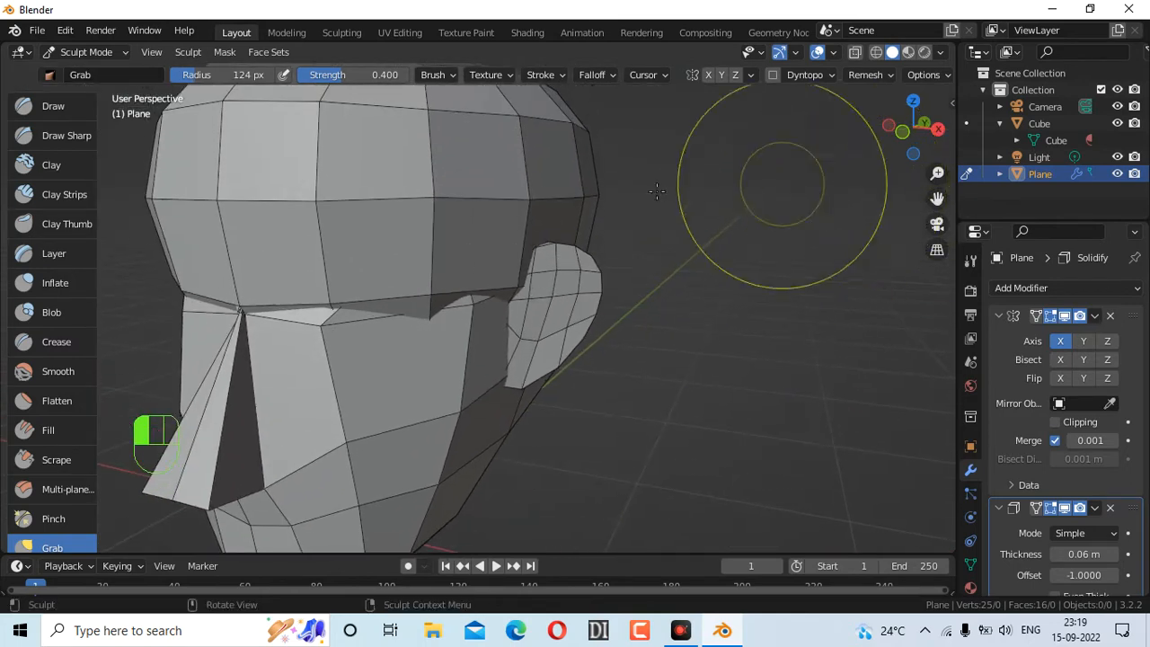
Stretch the ear's top upward and push its right edge outward into a taller oval
left_click_drag(558, 245, 584, 229)
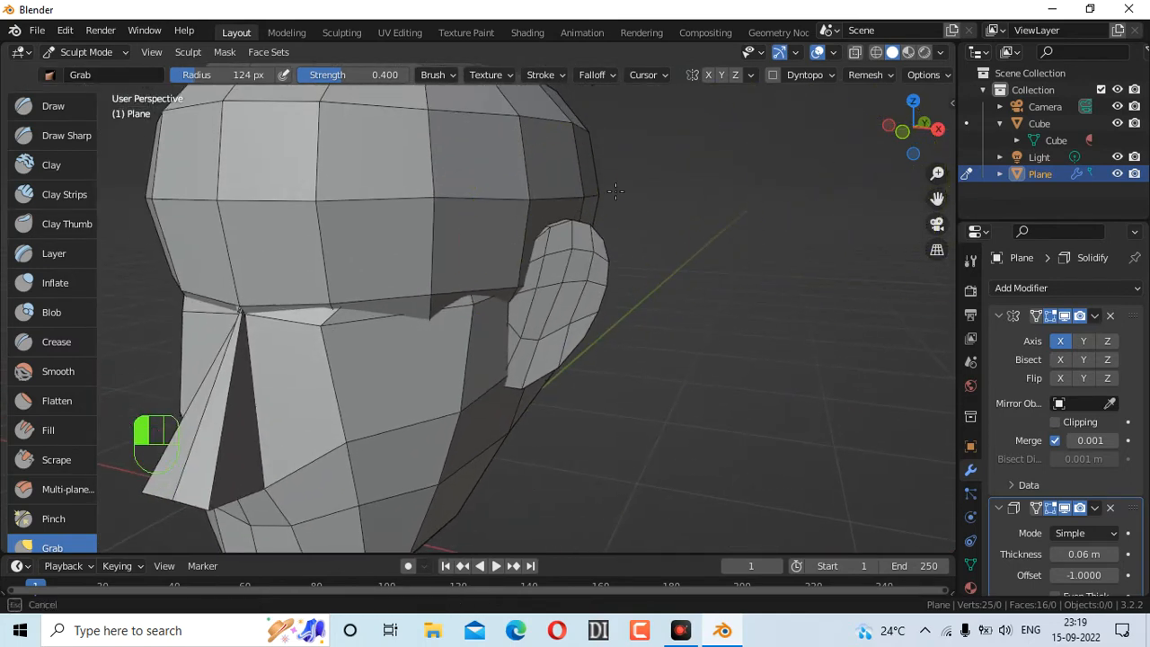
left_click_drag(622, 188, 623, 192)
mouse_move(614, 285)
left_mouse_down()
mouse_move(603, 288)
mouse_move(629, 287)
mouse_move(604, 286)
left_mouse_up()
left_click_drag(596, 286, 638, 288)
left_click_drag(599, 286, 632, 284)
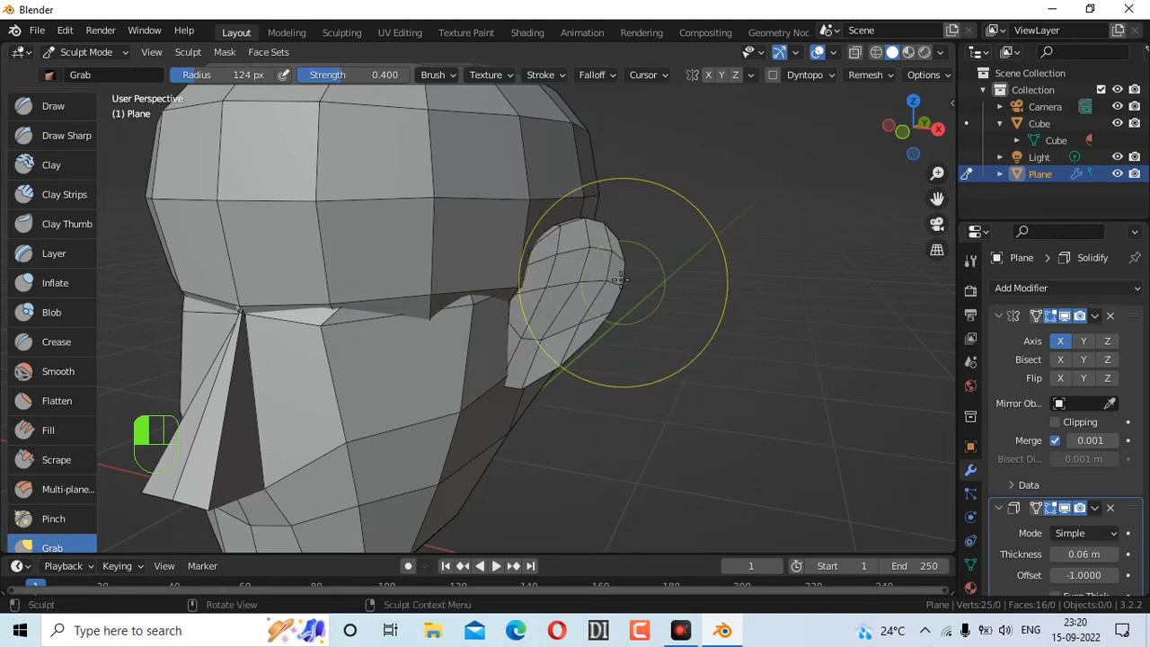
mouse_move(896, 151)
left_mouse_down()
mouse_move(737, 137)
mouse_move(791, 144)
left_mouse_up()
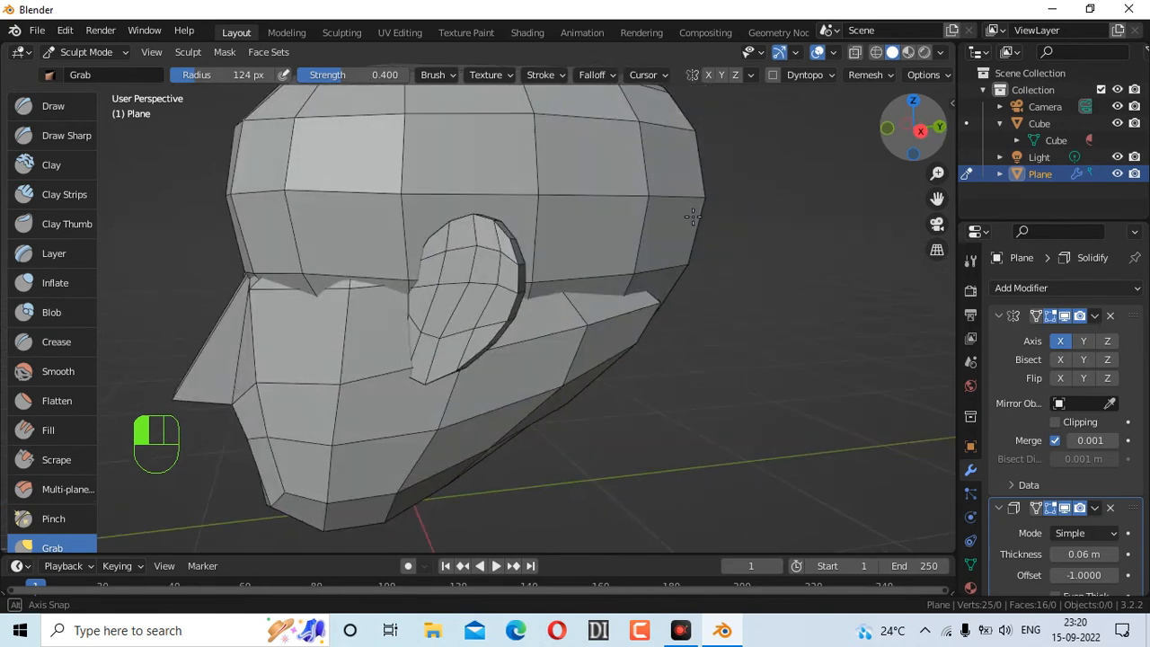
mouse_move(517, 287)
left_mouse_down()
mouse_move(488, 290)
mouse_move(475, 265)
mouse_move(518, 263)
mouse_move(428, 288)
left_mouse_up()
left_click_drag(429, 289, 452, 282)
left_click_drag(919, 126, 912, 135)
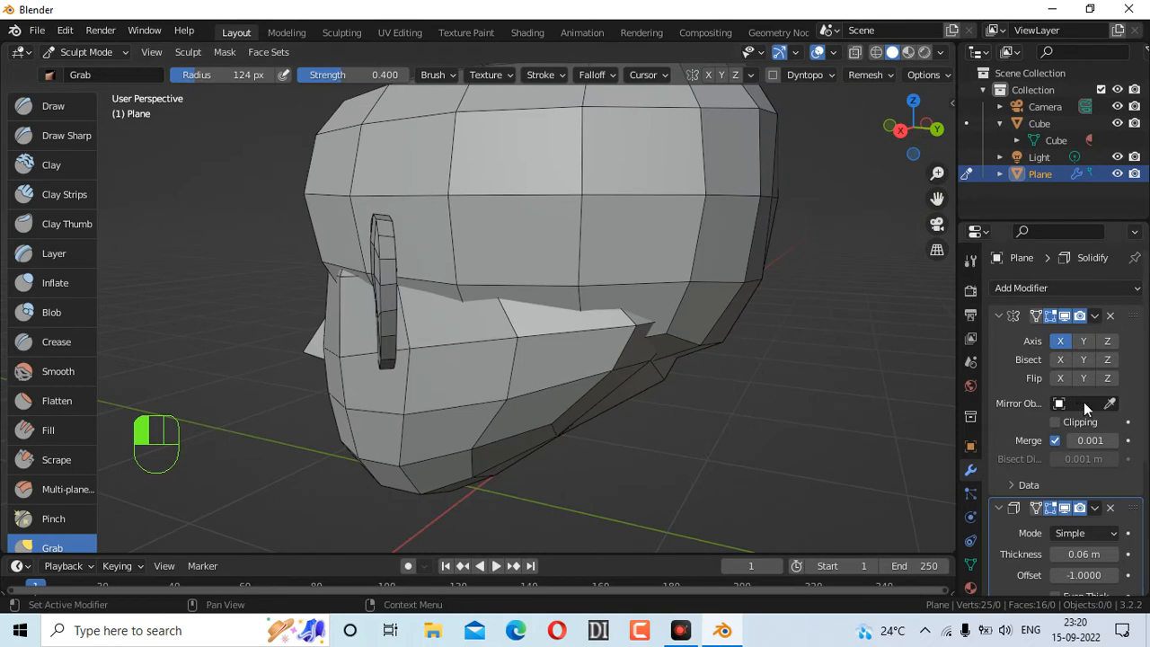
scroll(1083, 400, "down", 5)
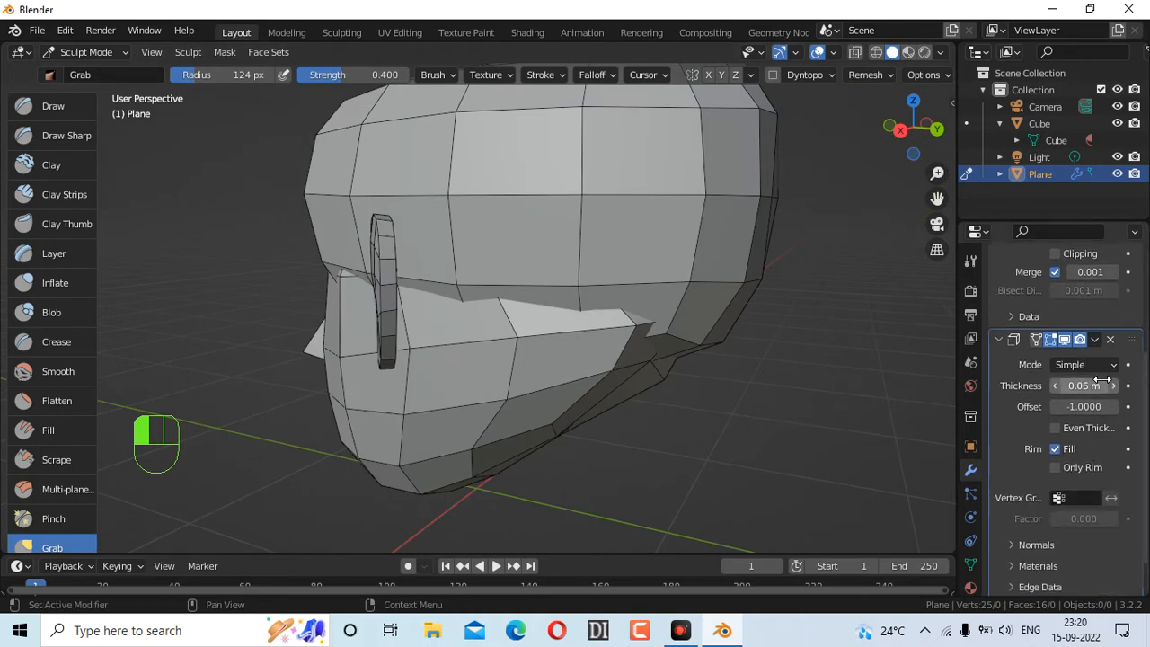
Hide the Solidify thickness in the viewport and pull the ear's middle outward and up
left_click(1050, 341)
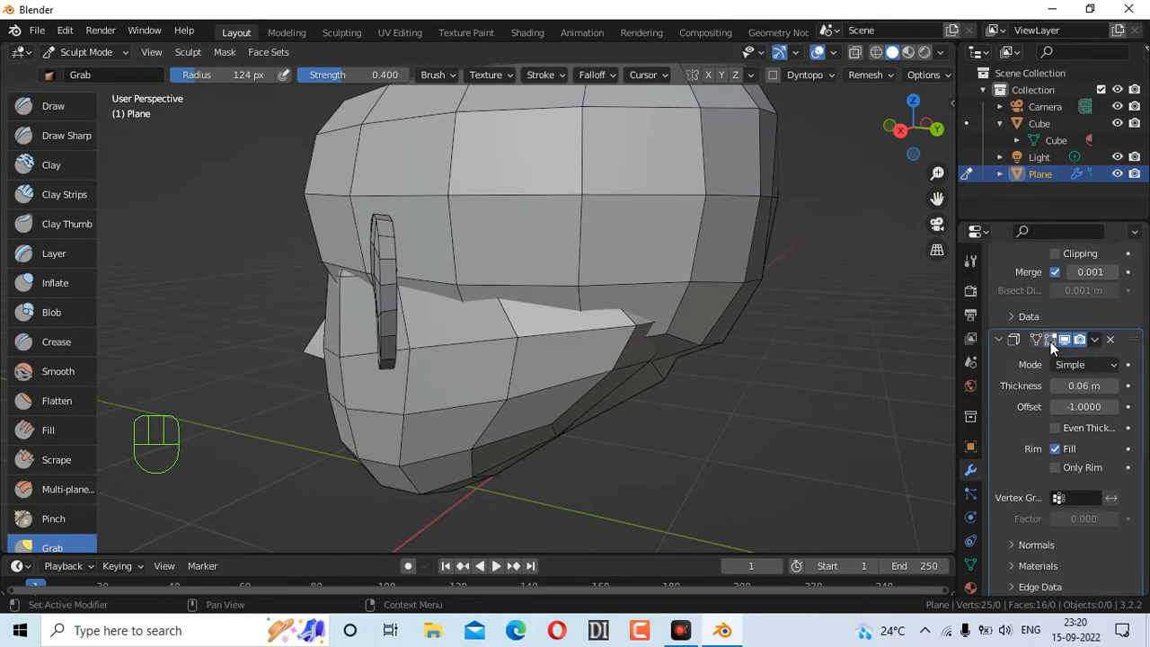
left_click(1066, 340)
mouse_move(385, 282)
left_mouse_down()
mouse_move(369, 274)
mouse_move(397, 277)
mouse_move(402, 265)
left_mouse_up()
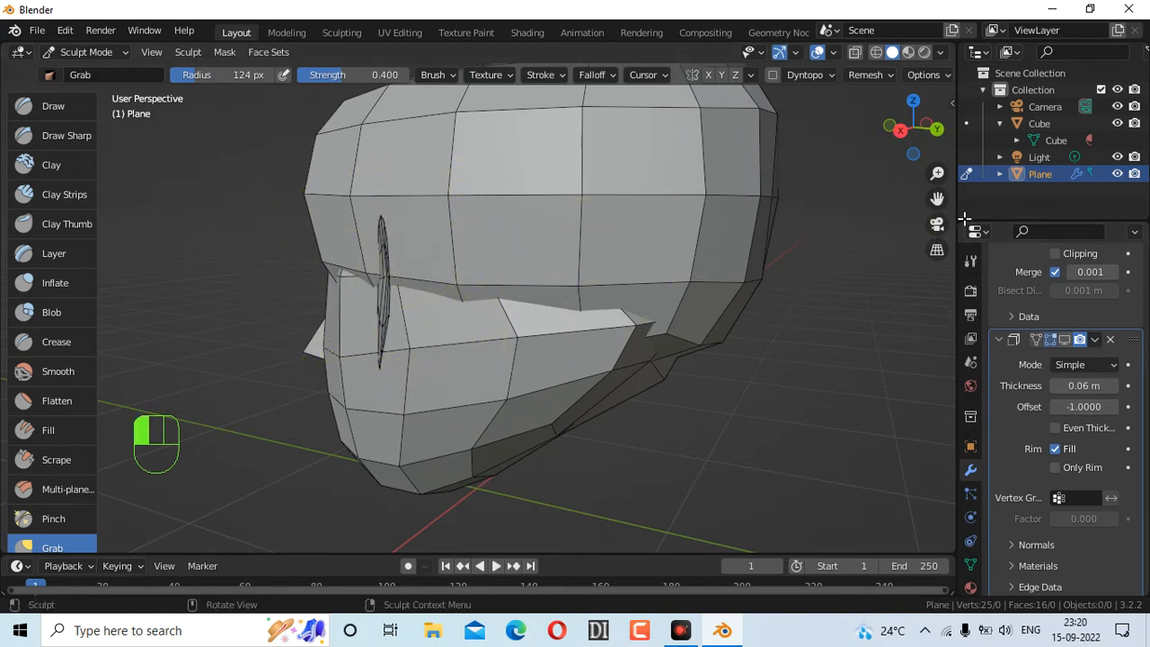
mouse_move(927, 122)
left_mouse_down()
mouse_move(888, 135)
mouse_move(945, 135)
left_mouse_up()
mouse_move(418, 298)
left_mouse_down()
mouse_move(429, 293)
mouse_move(419, 318)
mouse_move(436, 329)
left_mouse_up()
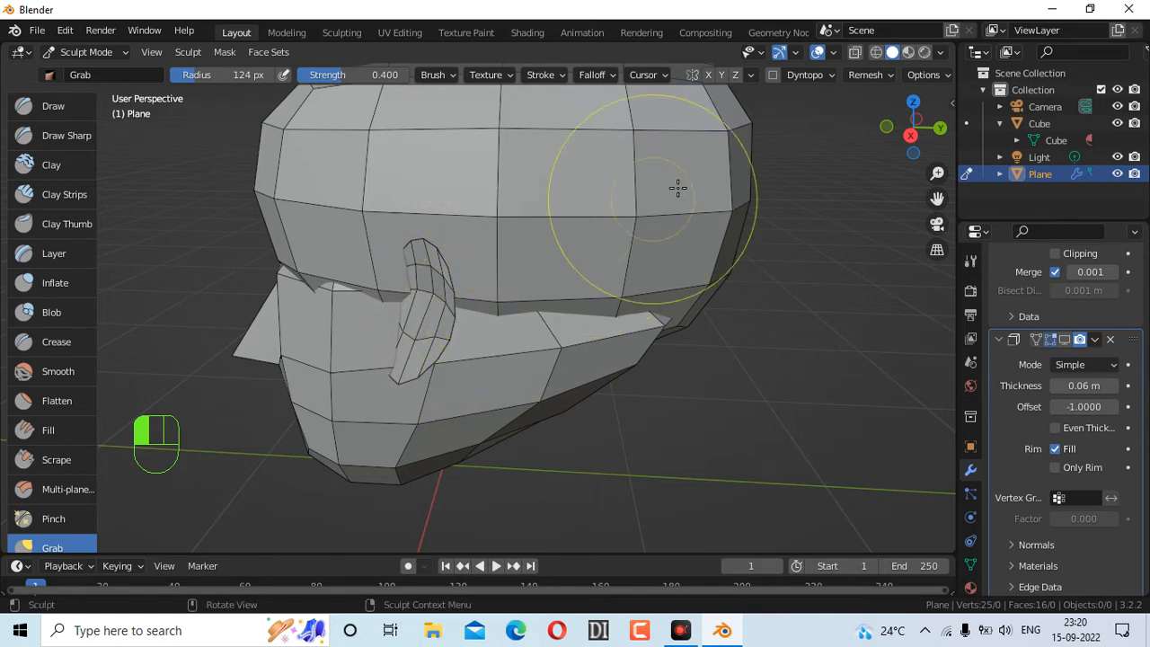
left_click_drag(917, 130, 888, 134)
Curve the ear into a crescent with Grab strokes, tapering its lower end toward the cheek
left_click_drag(376, 261, 383, 267)
mouse_move(915, 132)
left_mouse_down()
mouse_move(928, 132)
mouse_move(597, 261)
left_mouse_up()
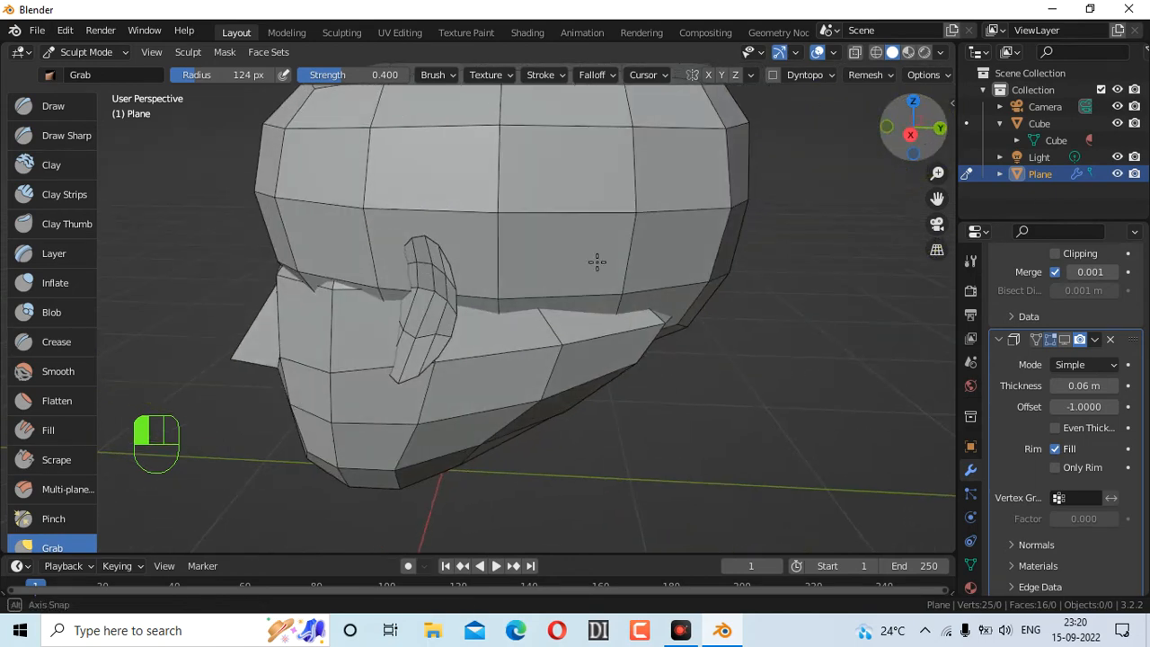
left_click_drag(913, 132, 506, 237)
mouse_move(377, 261)
left_mouse_down()
mouse_move(371, 297)
mouse_move(370, 266)
mouse_move(384, 249)
left_mouse_up()
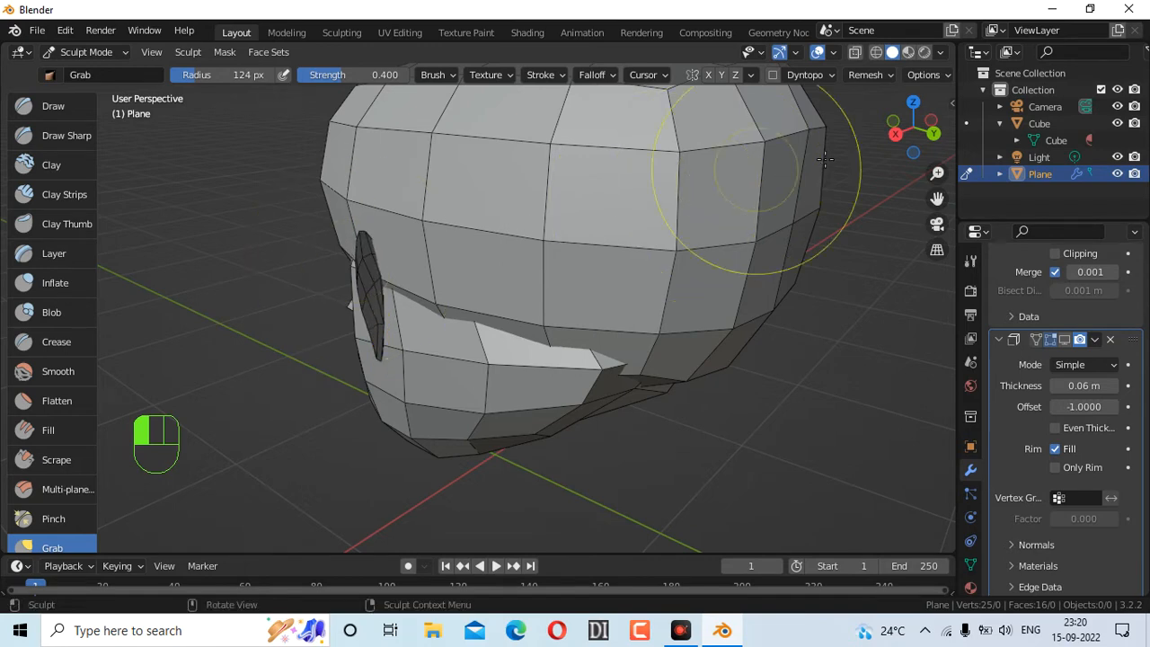
left_click_drag(914, 140, 635, 250)
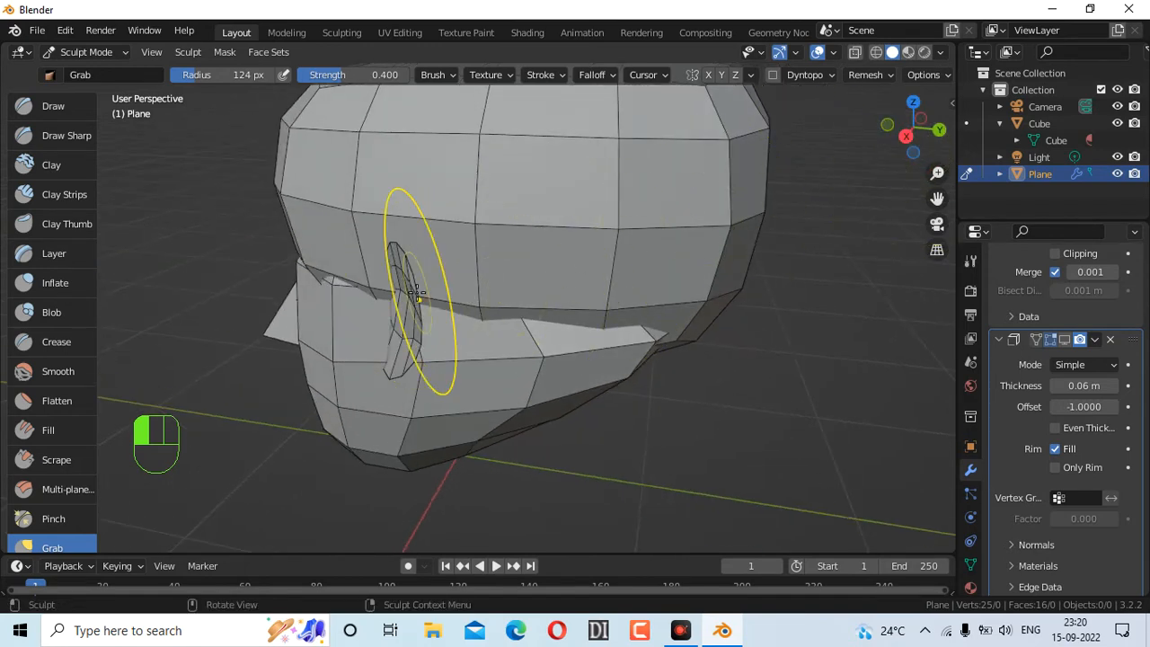
left_click_drag(403, 288, 412, 289)
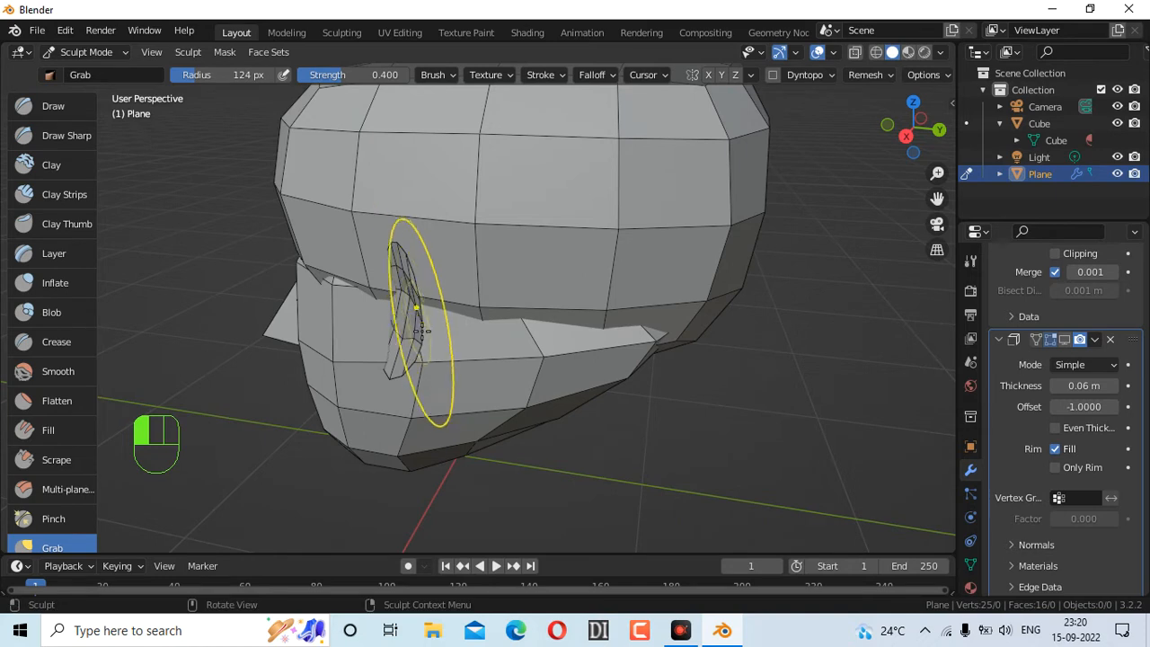
mouse_move(421, 328)
left_mouse_down()
mouse_move(402, 345)
mouse_move(399, 334)
left_mouse_up()
mouse_move(913, 131)
left_mouse_down()
mouse_move(1092, 131)
mouse_move(914, 131)
left_mouse_up()
left_click_drag(434, 313, 436, 305)
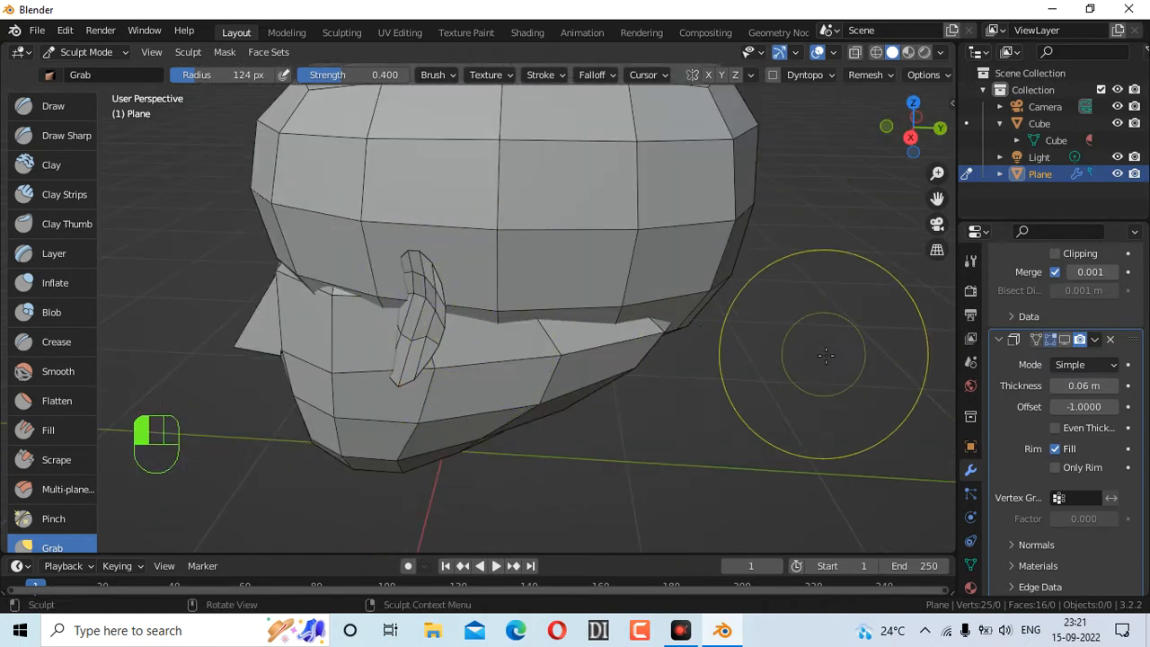
left_click_drag(445, 347, 421, 353)
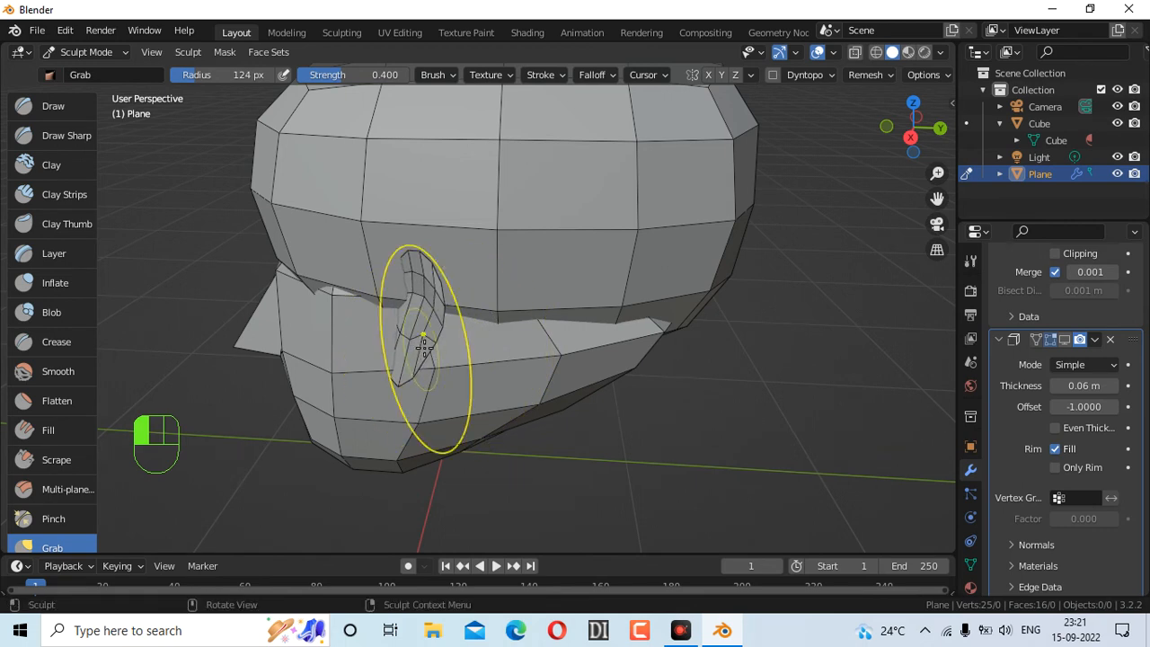
Show the Solidify thickness while sculpting, nudge the ear, and view both ears from the front
left_click(1064, 340)
left_click_drag(891, 142, 845, 151)
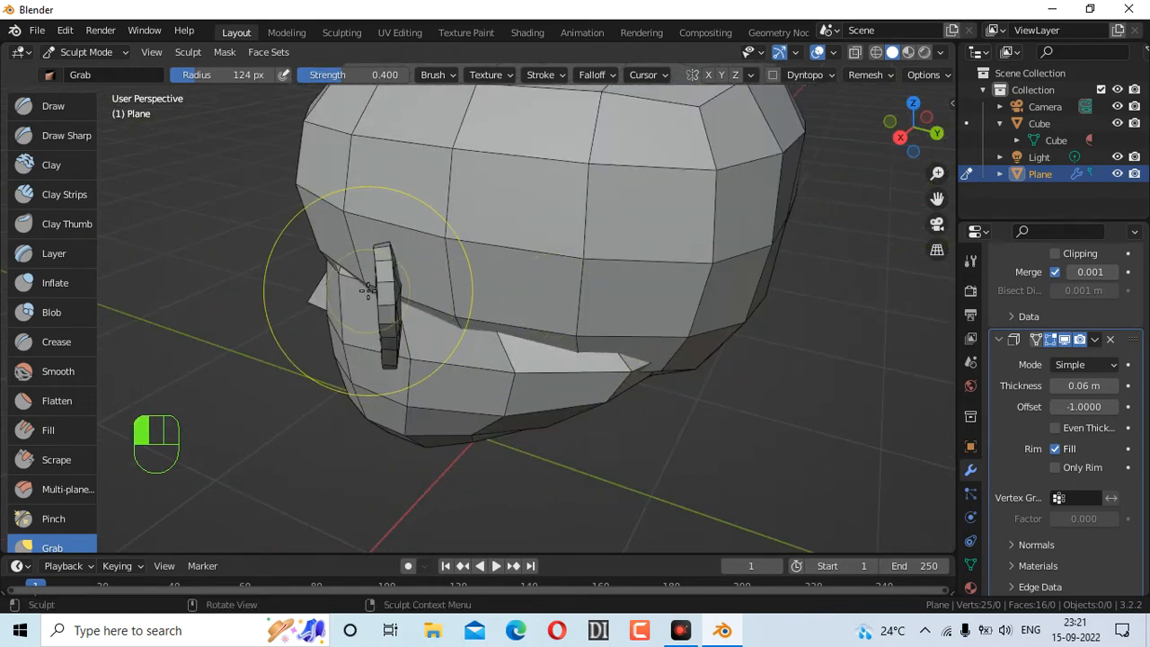
left_click_drag(386, 293, 391, 304)
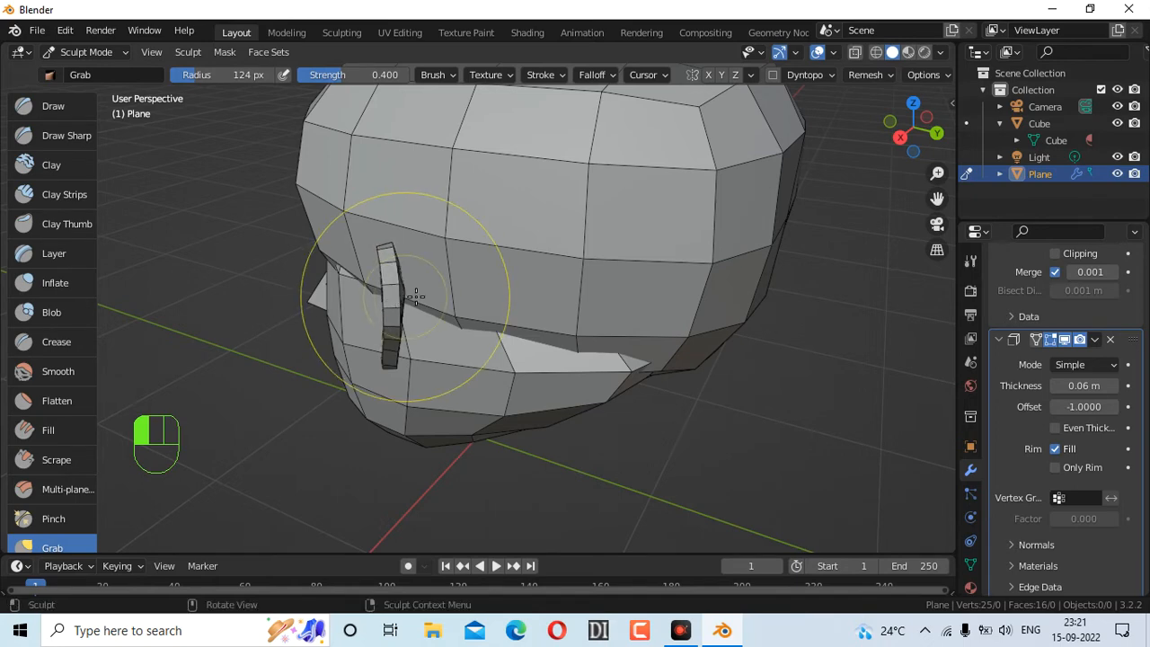
mouse_move(898, 144)
left_mouse_down()
mouse_move(860, 153)
mouse_move(952, 122)
mouse_move(1019, 124)
left_mouse_up()
scroll(552, 260, "down", 7)
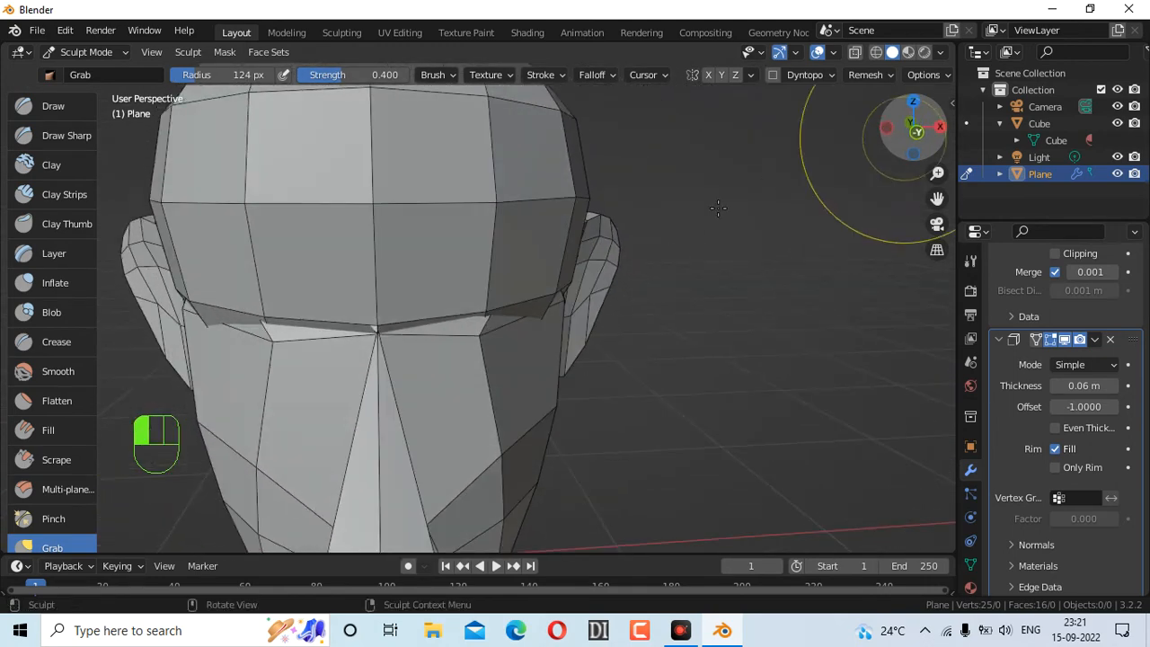
scroll(539, 297, "down", 4)
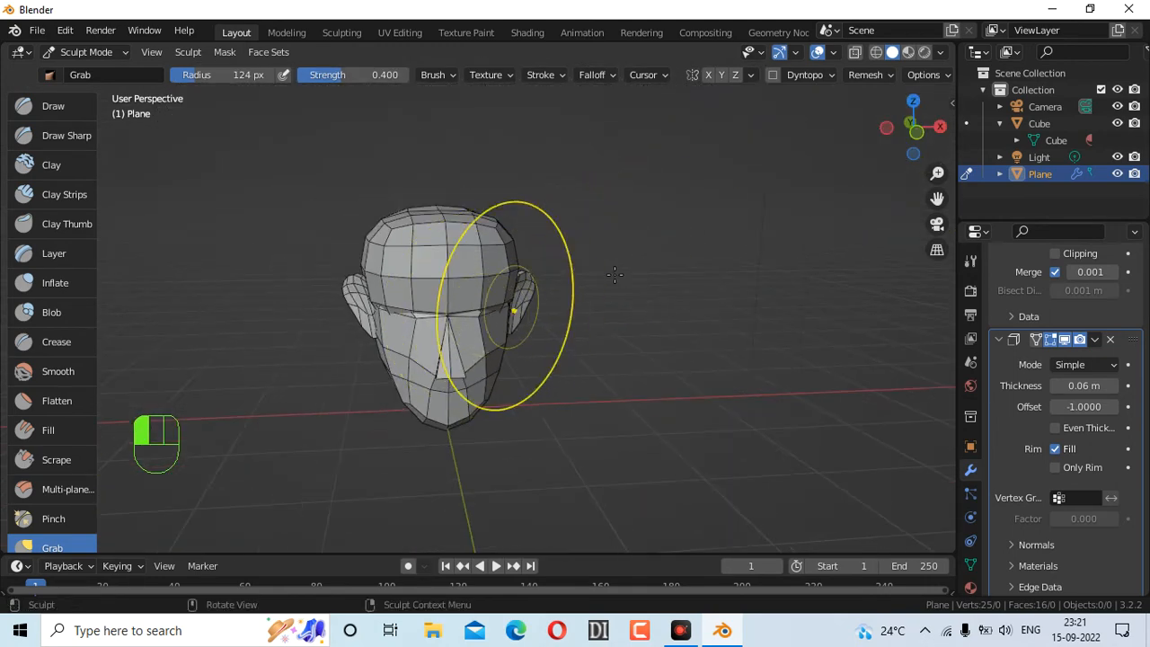
scroll(590, 287, "up", 5)
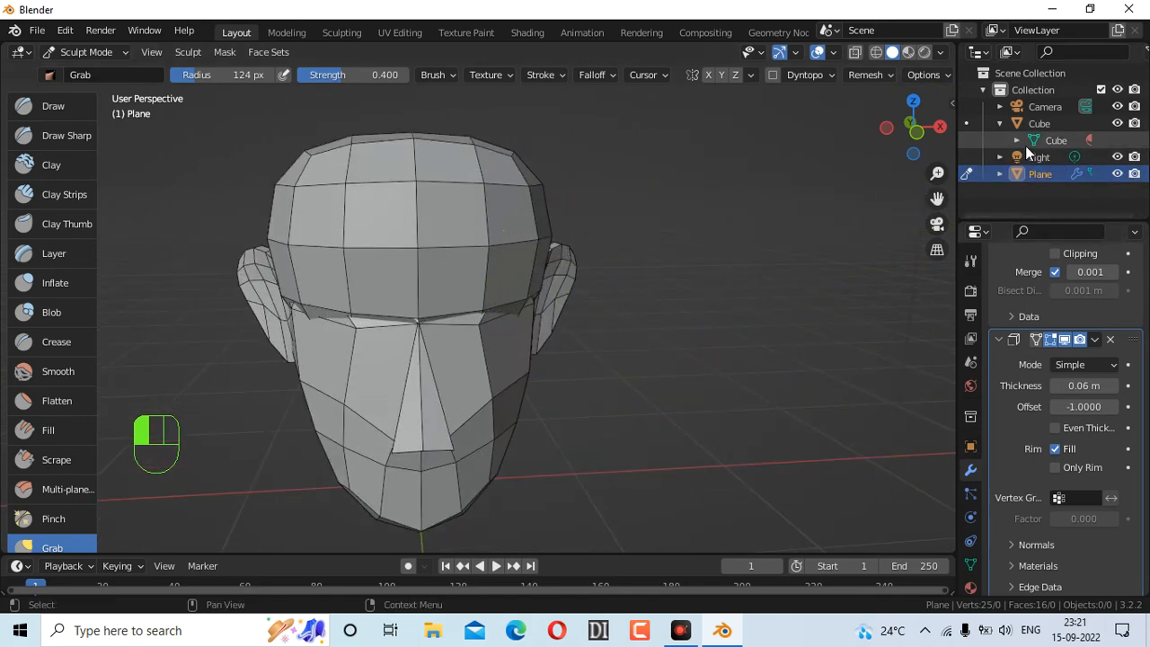
Apply the ear plane's Solidify and Mirror modifiers and return to Object Mode
left_click(1092, 338)
left_click(1083, 356)
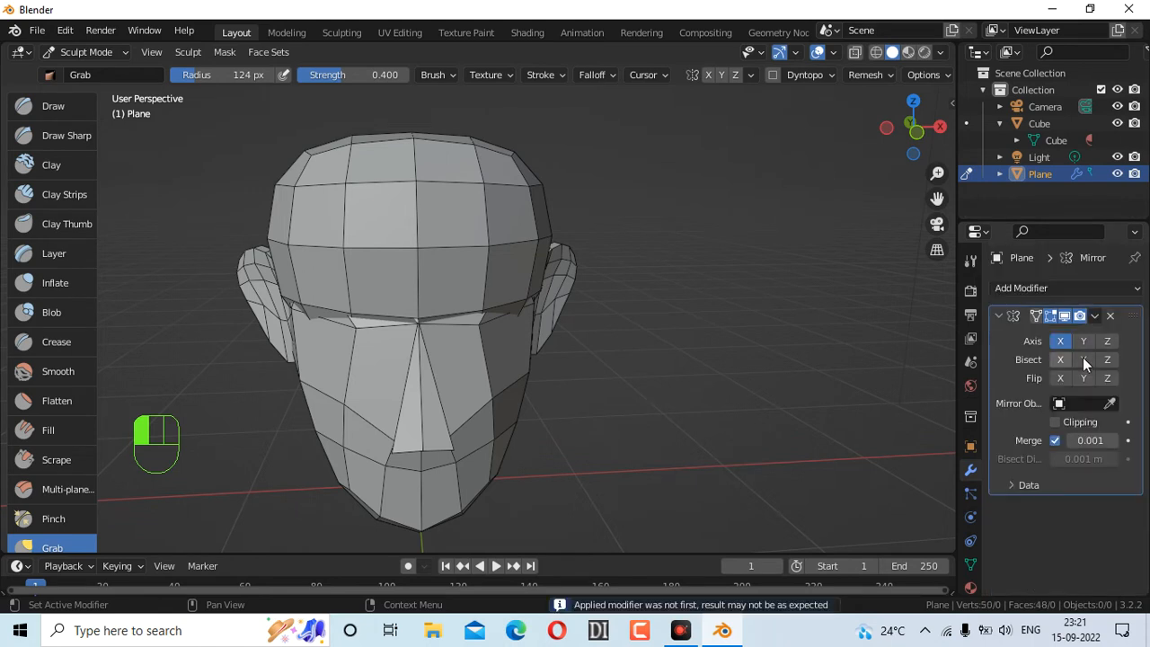
left_click(1094, 315)
left_click(1083, 335)
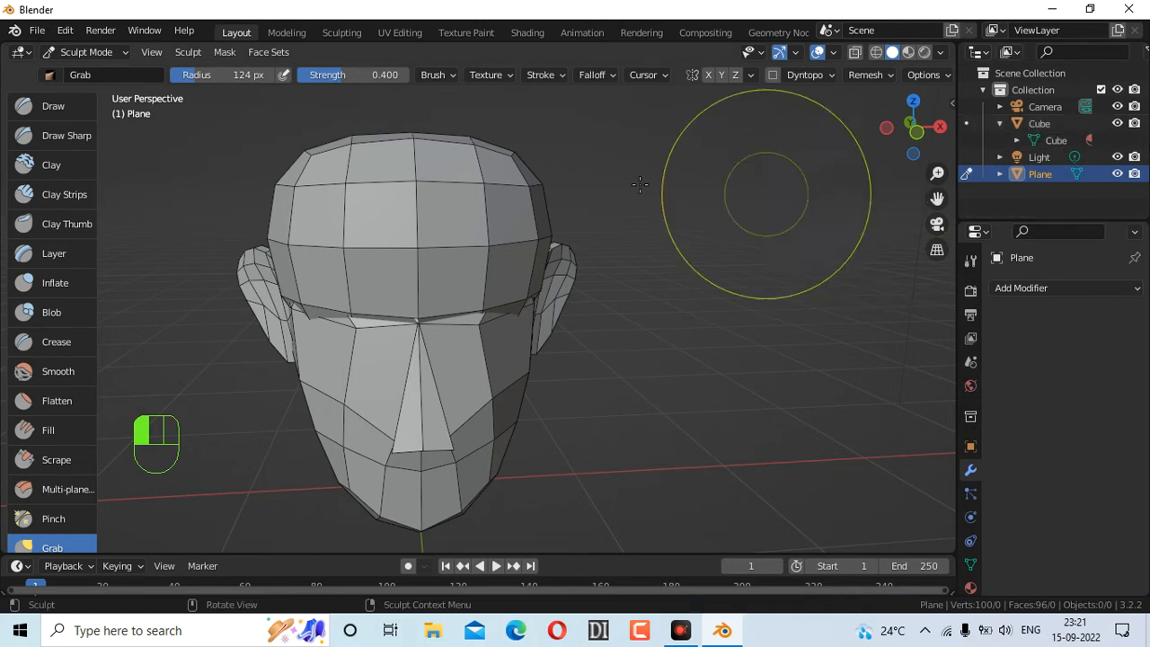
left_click(107, 51)
left_click(105, 69)
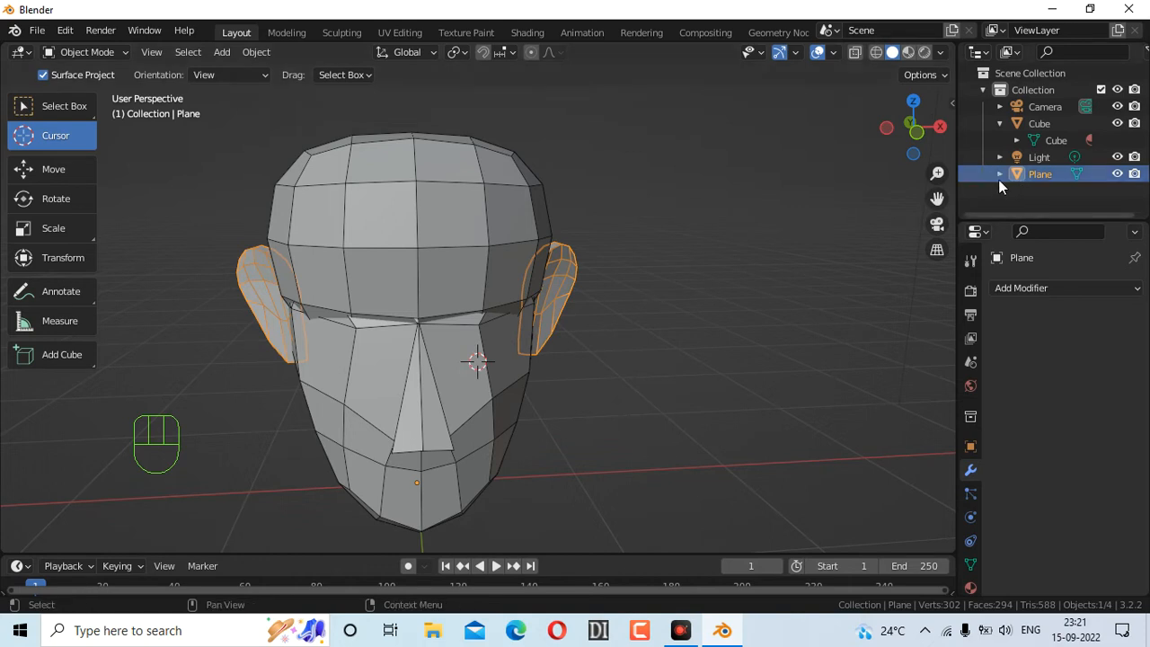
Select the ears with the Cube head active and join them with Ctrl+J
left_click(1019, 121, "shift")
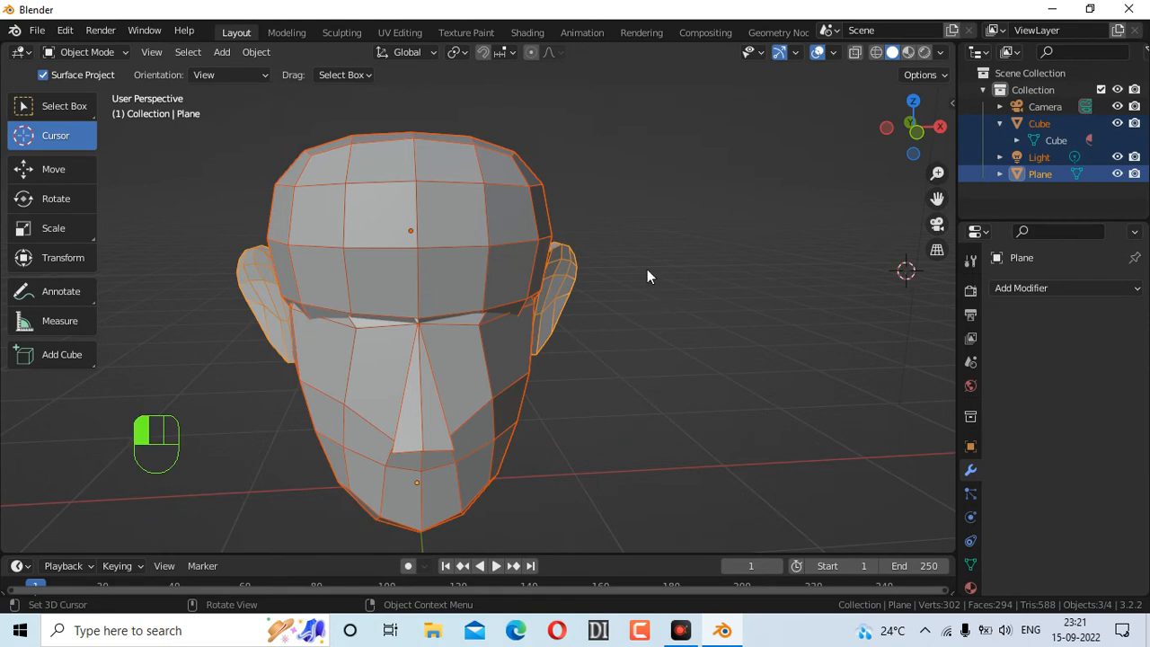
left_click_drag(647, 270, 659, 267)
left_click(79, 105)
left_click(485, 344)
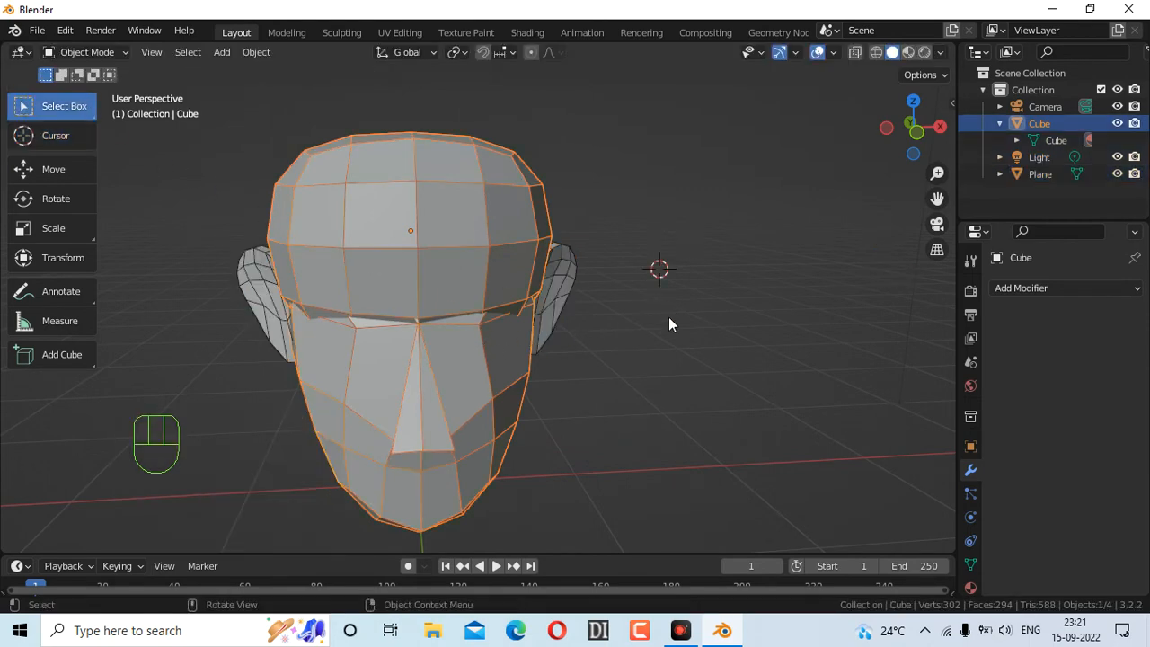
left_click(564, 269)
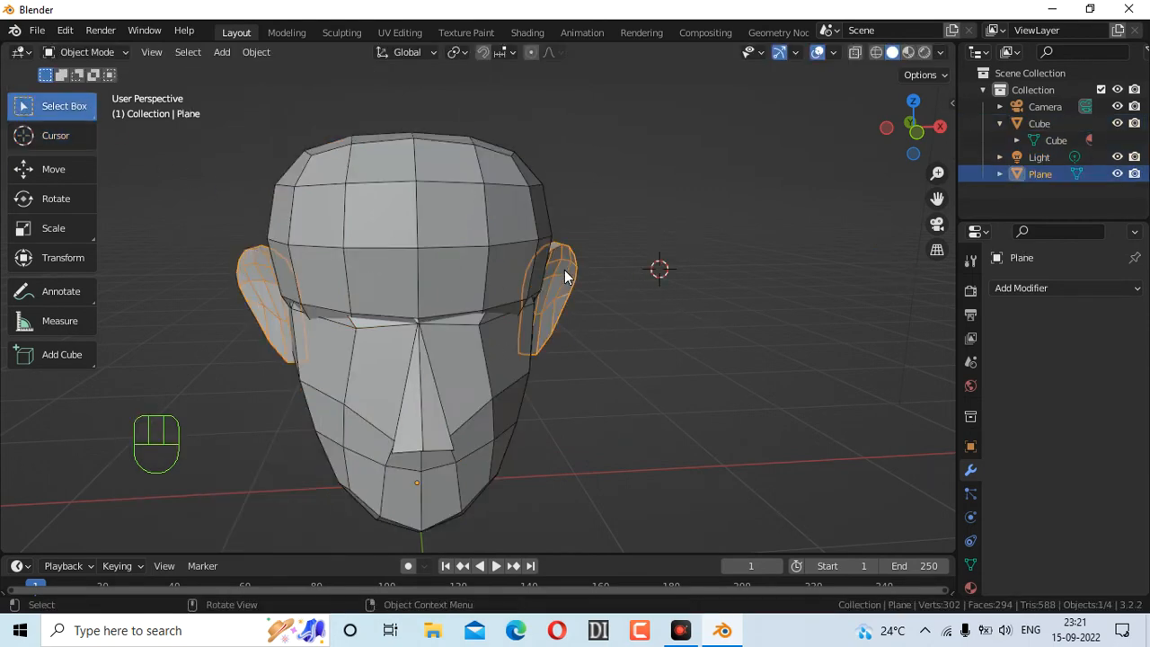
left_click(449, 258, "shift")
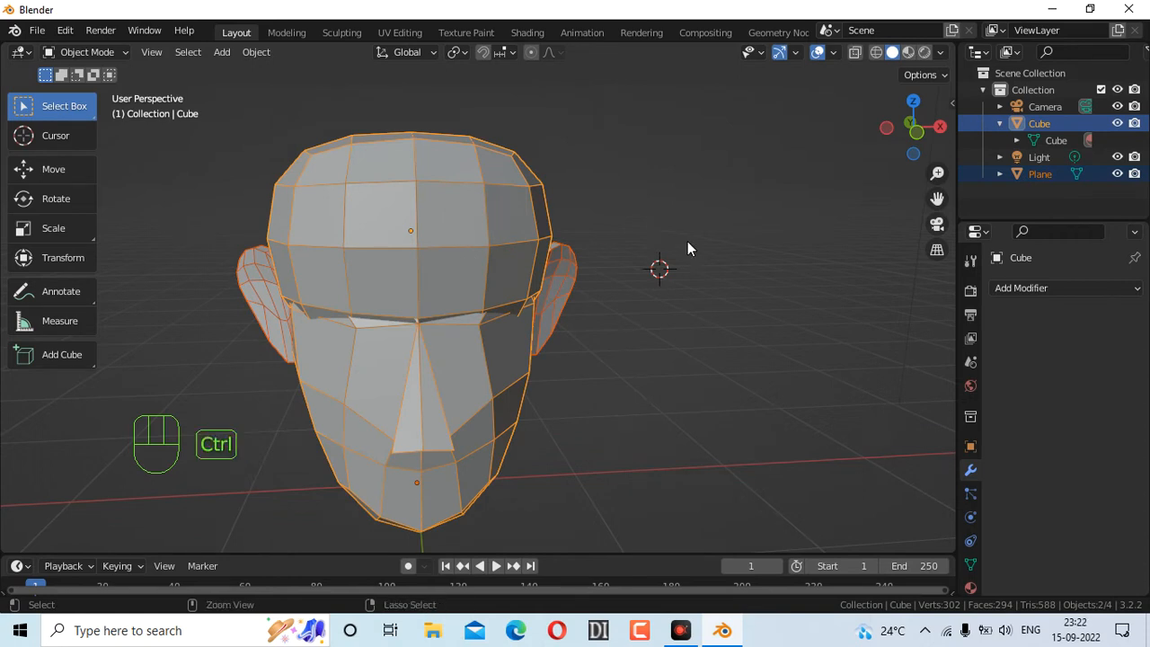
key("ctrl+j")
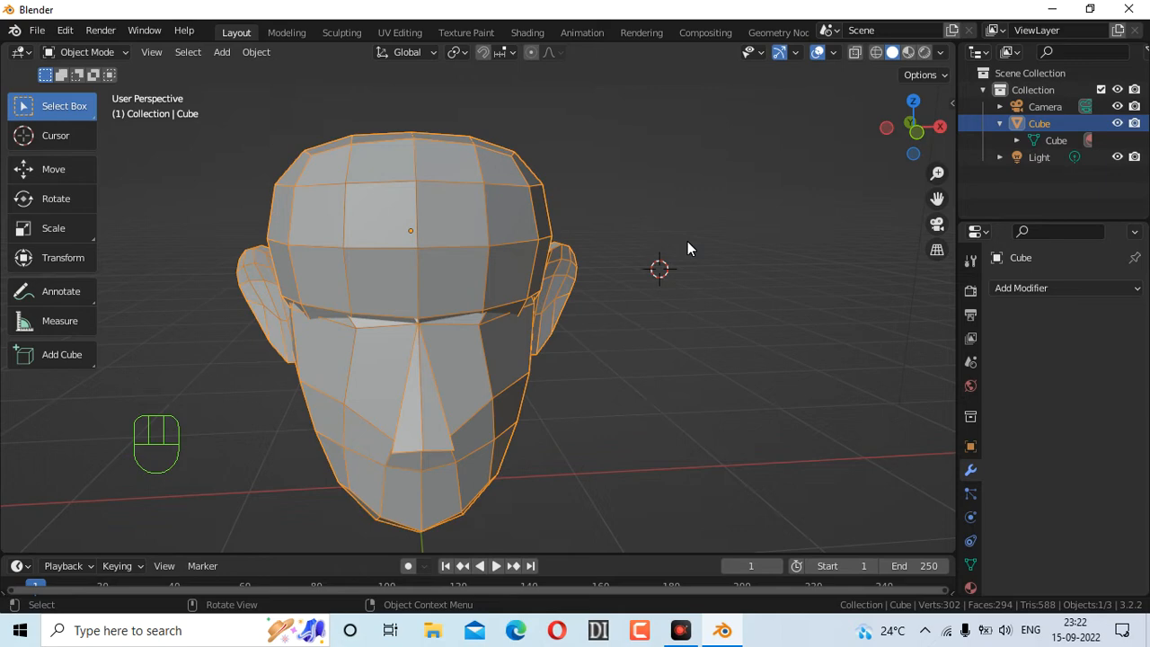
Switch the joined head to Sculpt Mode and open the Remesh settings
left_click(112, 49)
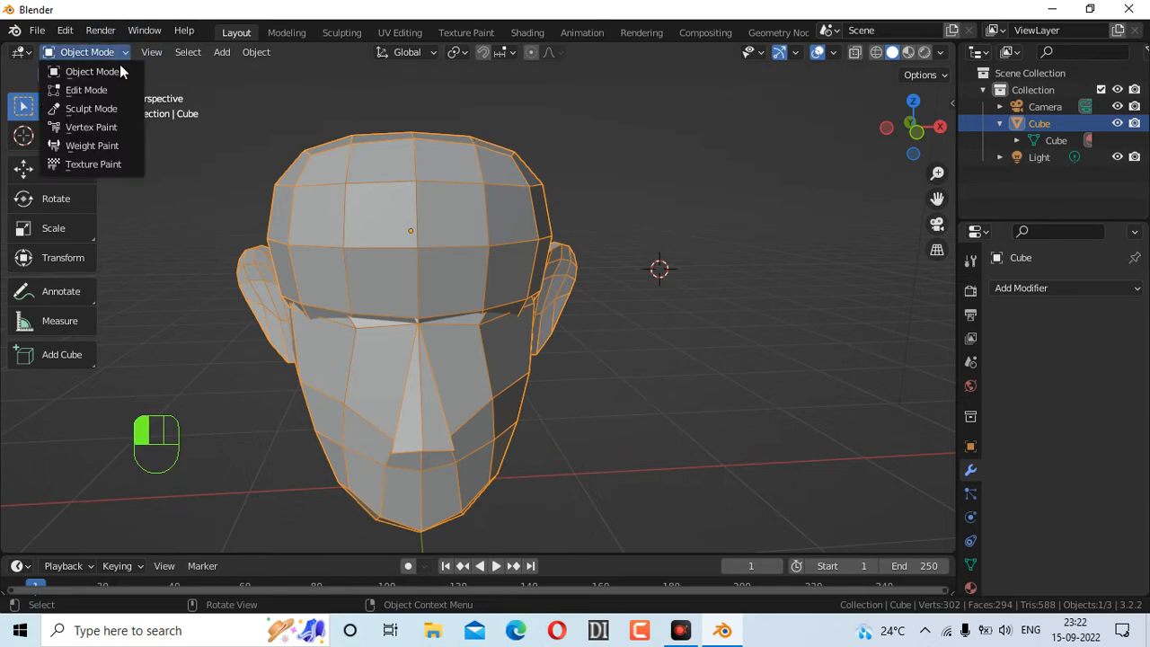
left_click(111, 110)
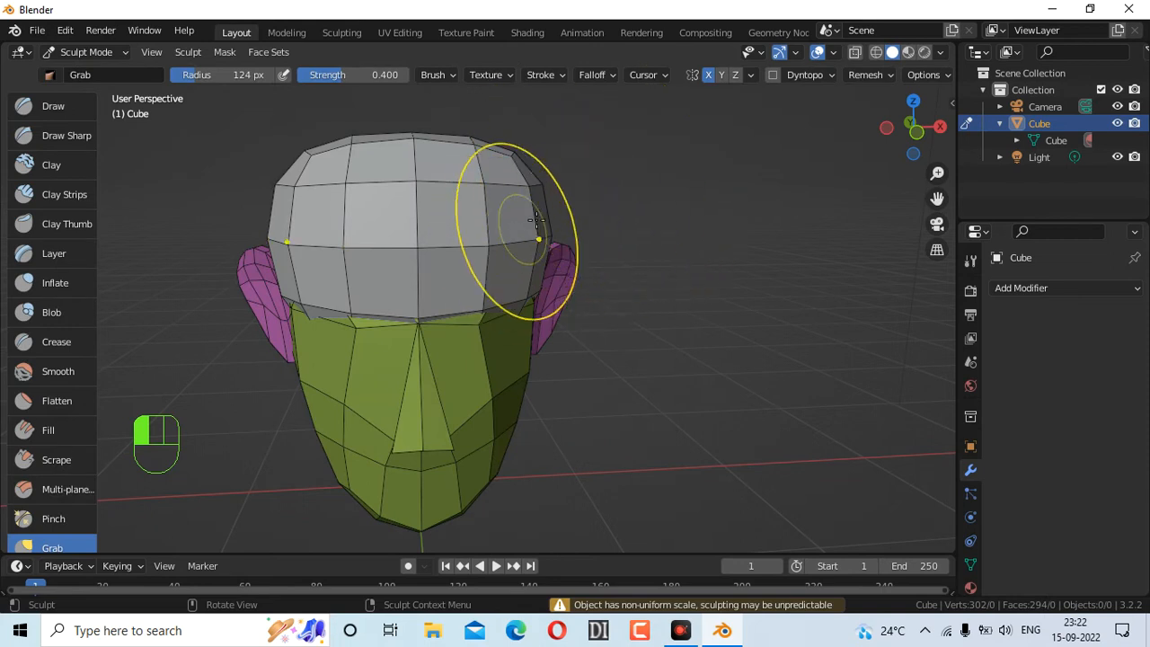
left_click(876, 77)
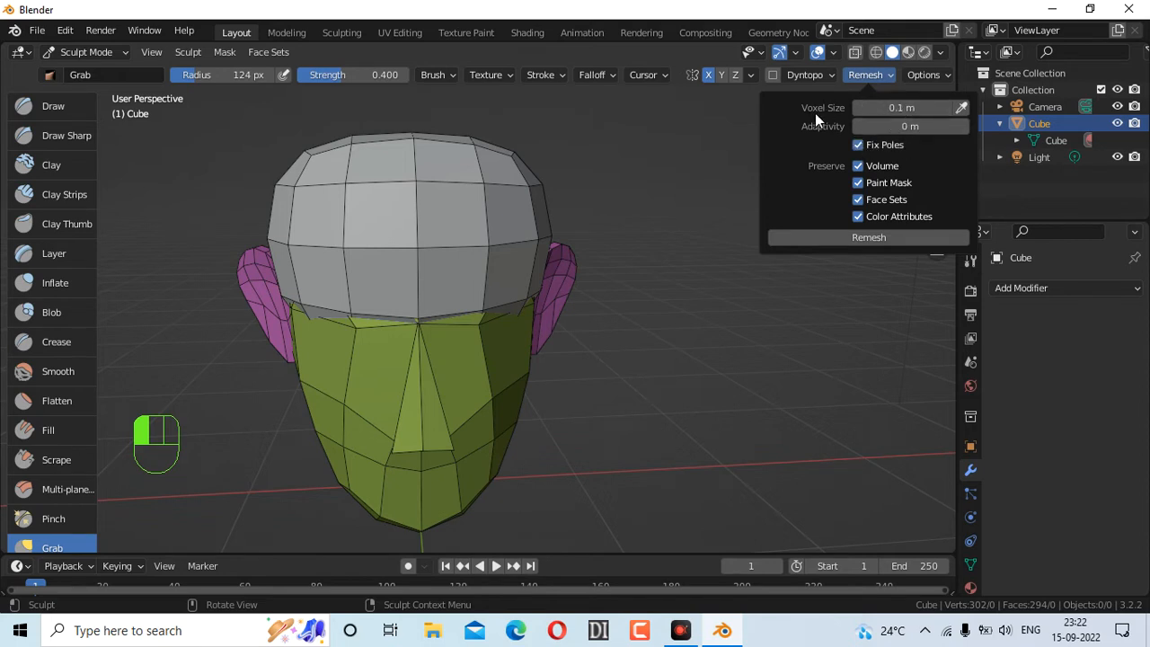
Trial-remesh the head, inspect the result in wireframe, then undo it
left_click(907, 233)
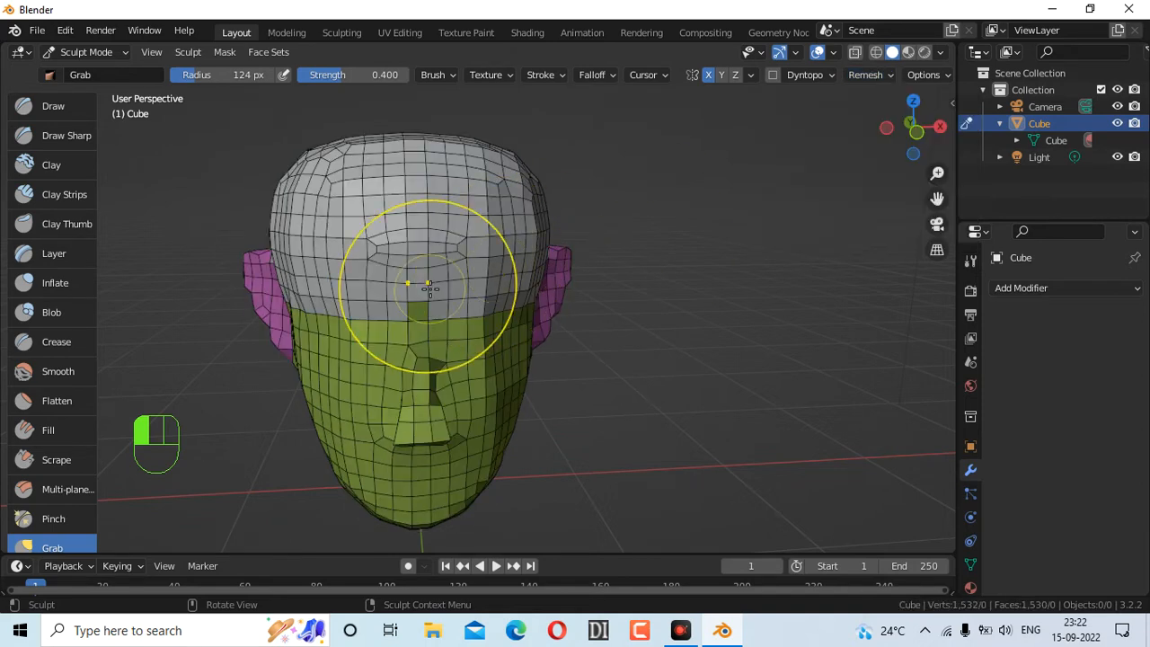
left_click_drag(911, 135, 876, 133)
mouse_move(913, 126)
left_mouse_down()
mouse_move(1033, 155)
mouse_move(1101, 151)
mouse_move(1141, 128)
mouse_move(1078, 191)
mouse_move(963, 155)
mouse_move(853, 152)
mouse_move(894, 166)
mouse_move(969, 148)
mouse_move(908, 134)
left_mouse_up()
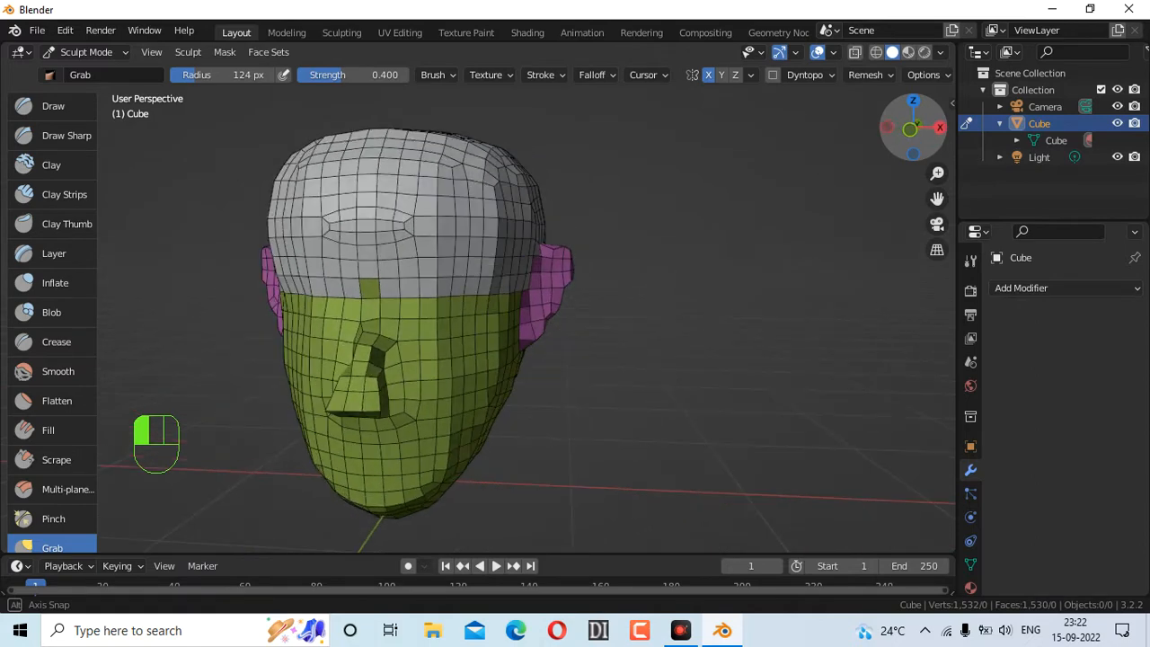
left_click(880, 78)
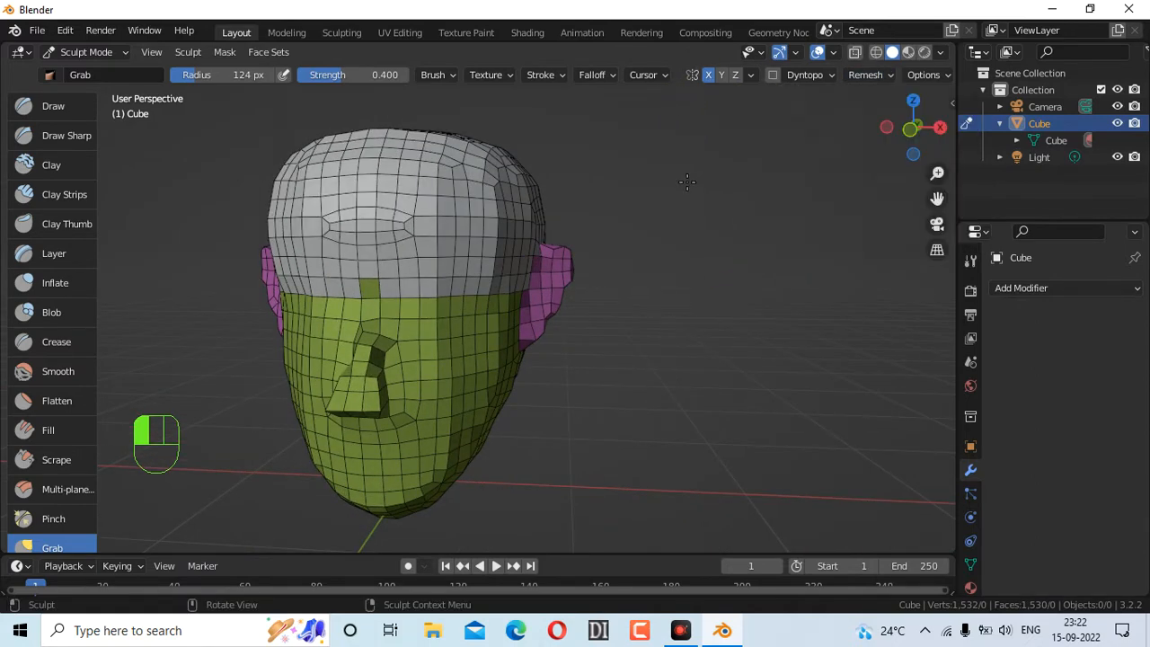
key("shift")
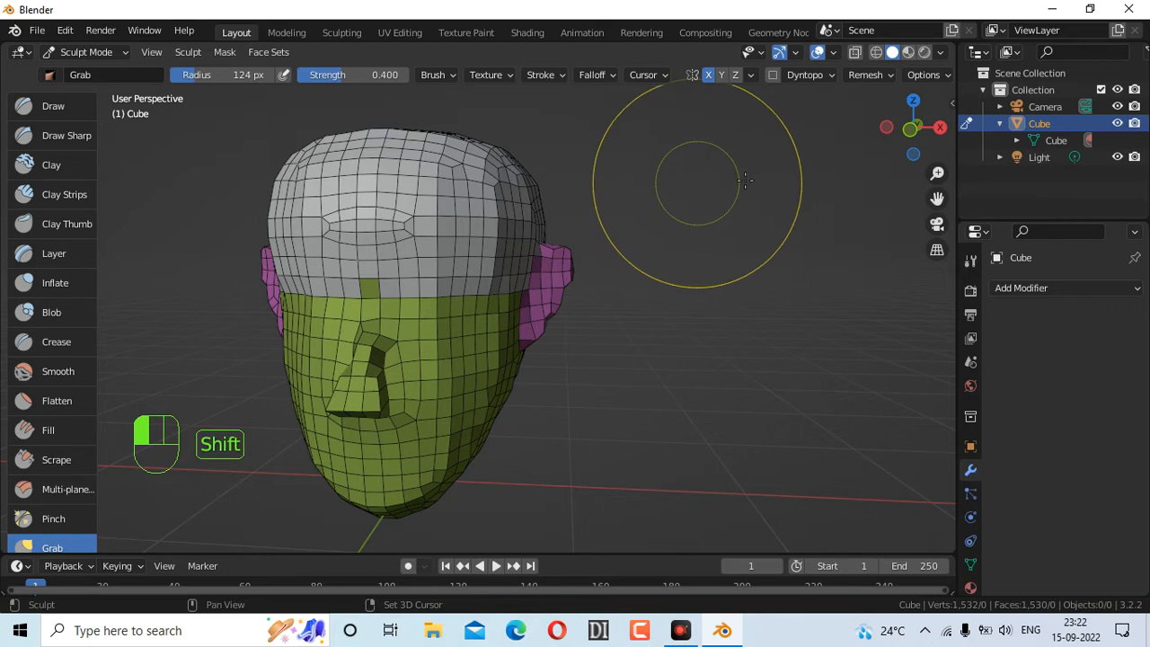
key("shift+z")
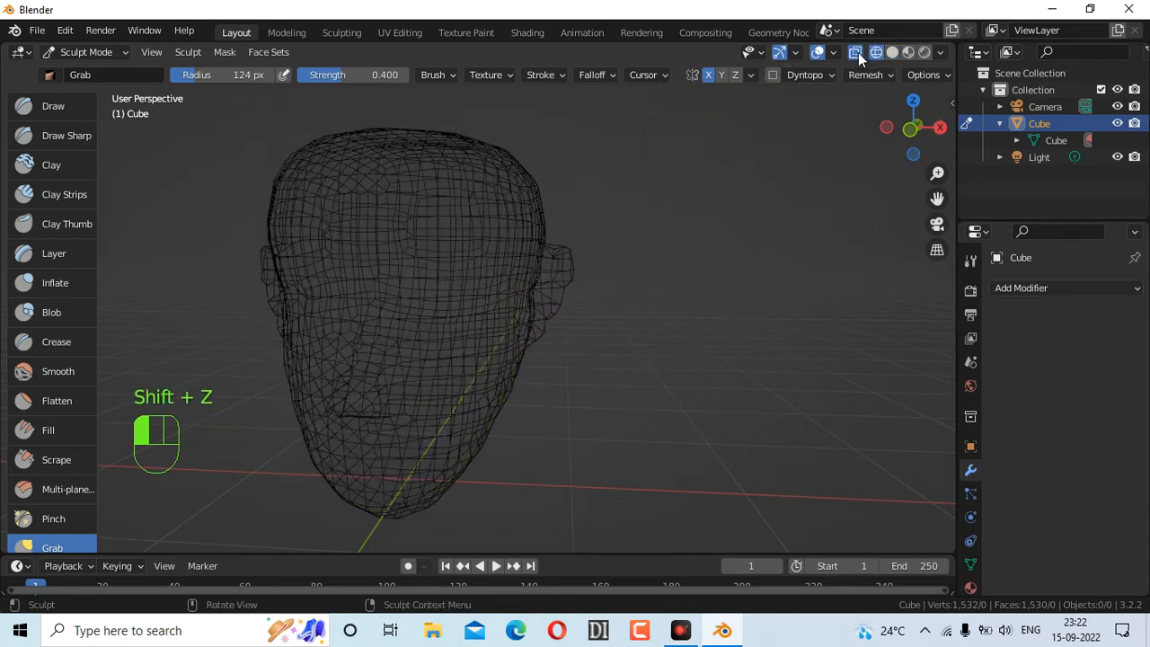
left_click(892, 52)
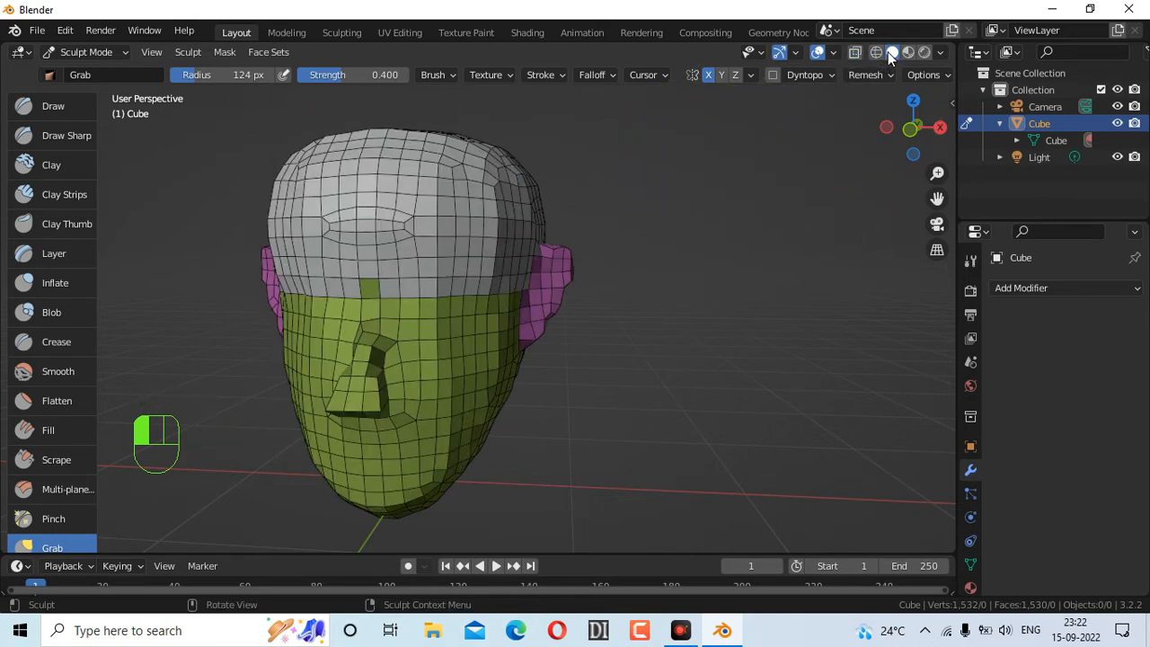
key("shift+z")
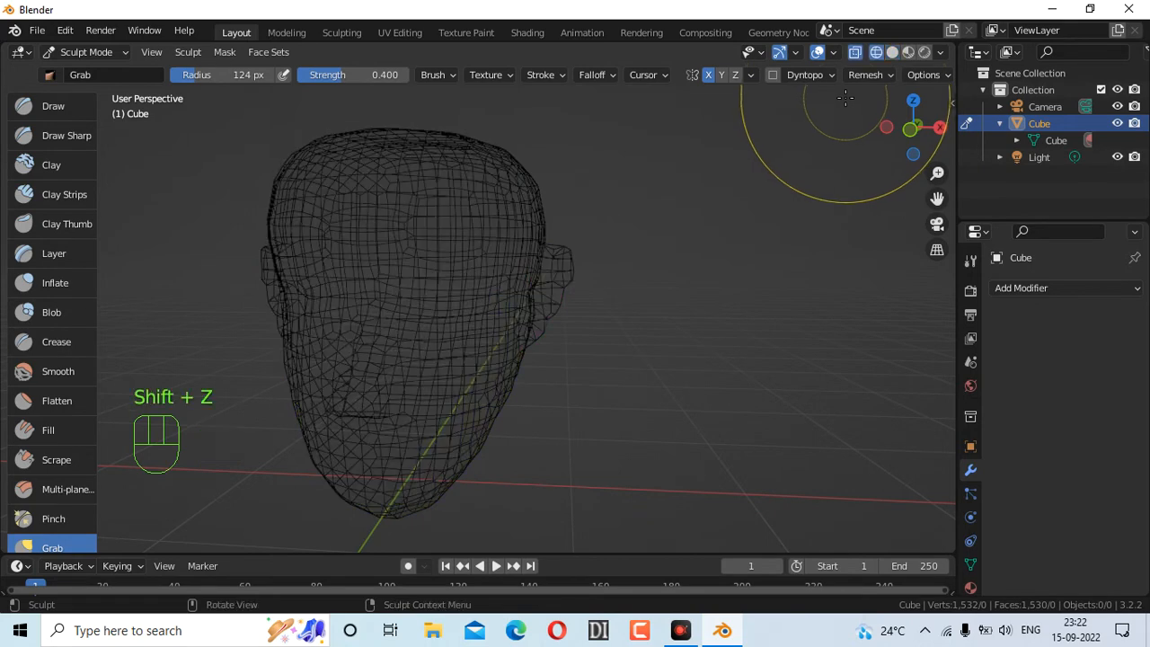
left_click(892, 53)
key("ctrl+z")
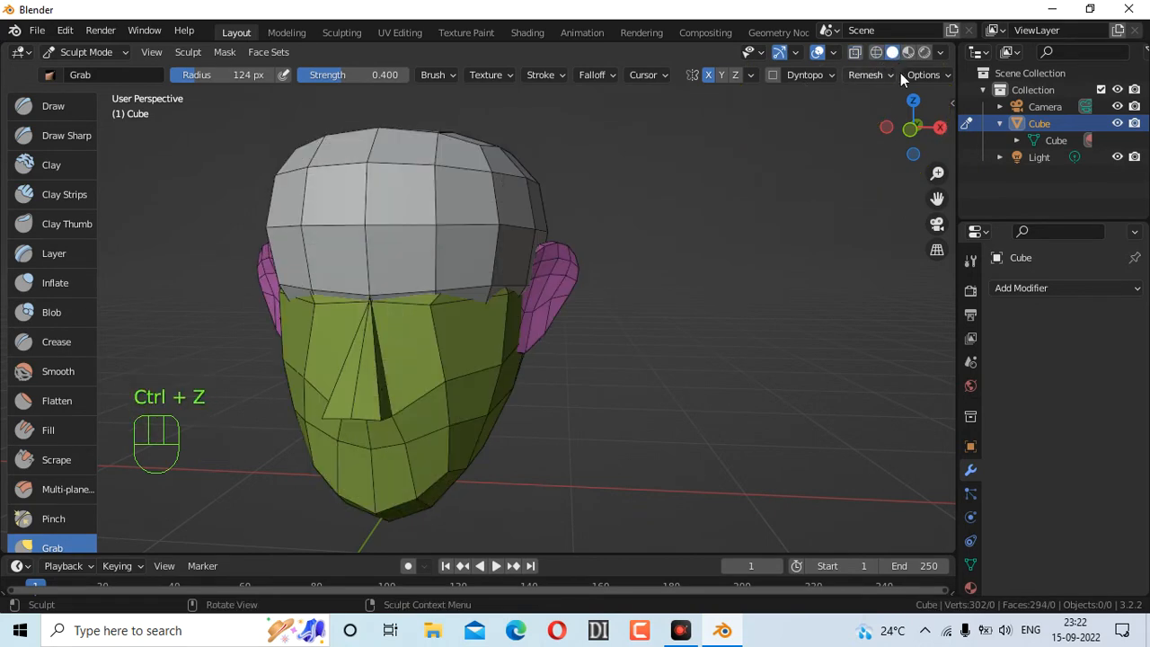
Remesh at 0.008 m voxel size with Paint Mask, Face Sets and Color Attributes unchecked
left_click(882, 74)
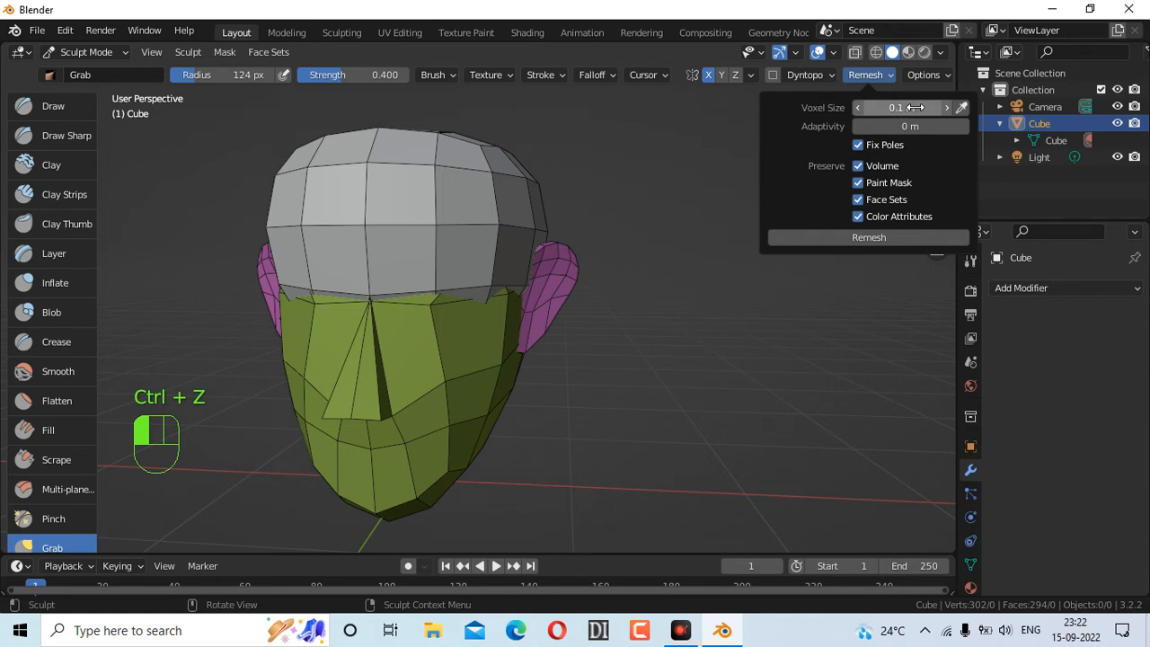
left_click_drag(862, 109, 885, 108)
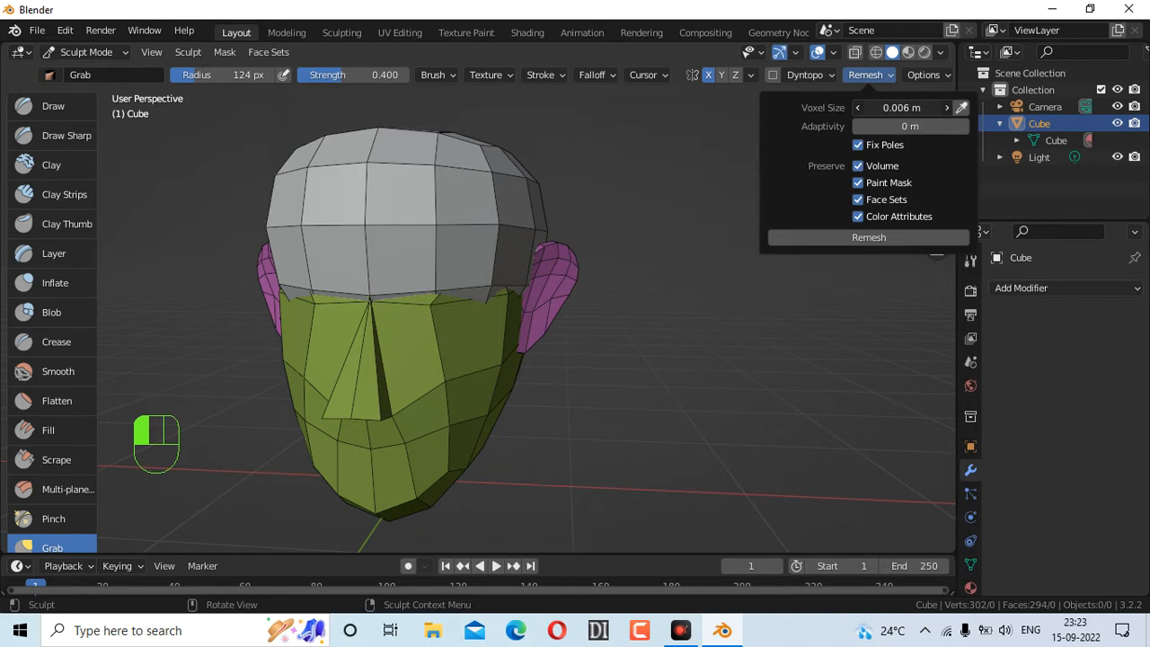
left_click(945, 107)
left_click(945, 108)
left_click(945, 107)
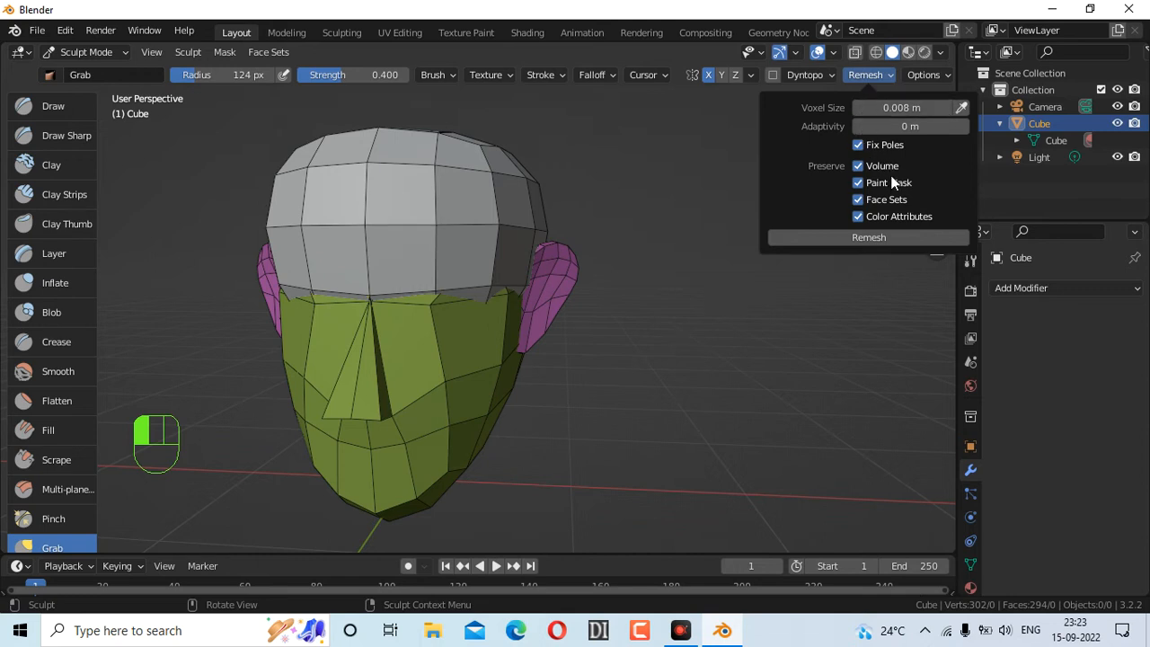
left_click_drag(859, 179, 861, 215)
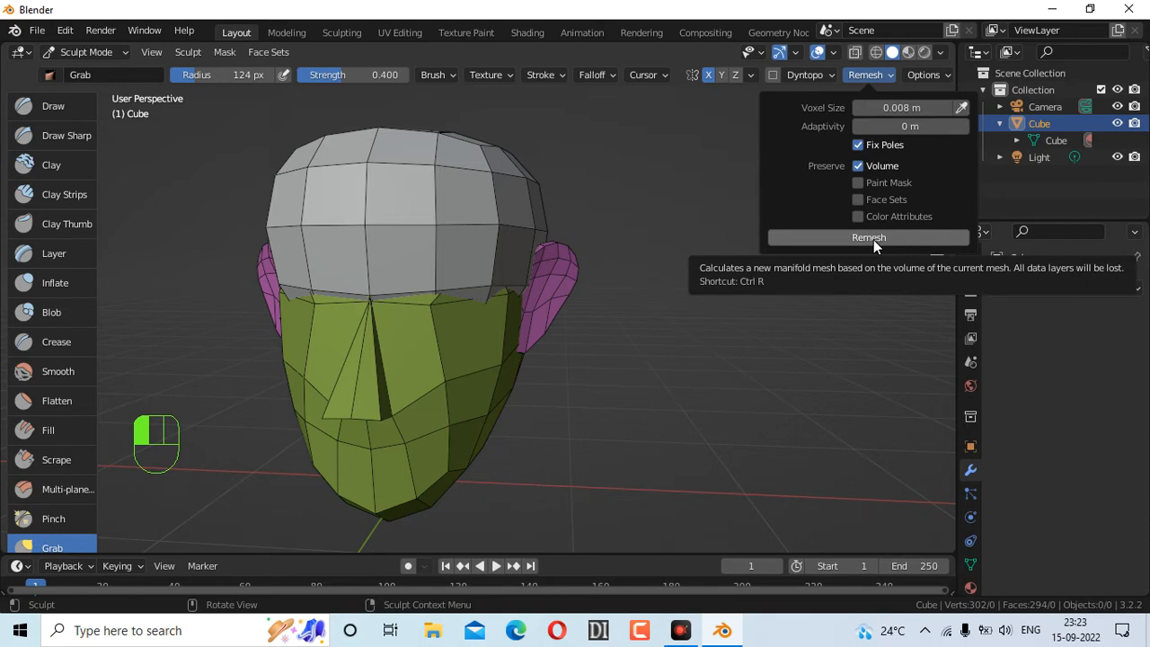
left_click(873, 239)
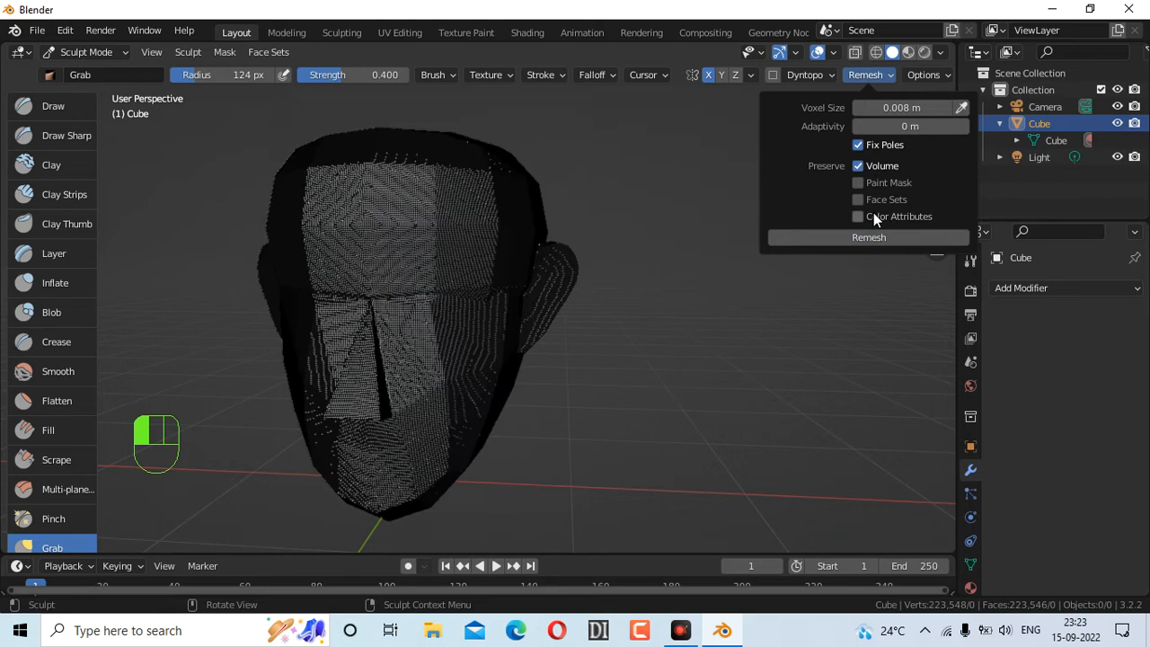
left_click(834, 52)
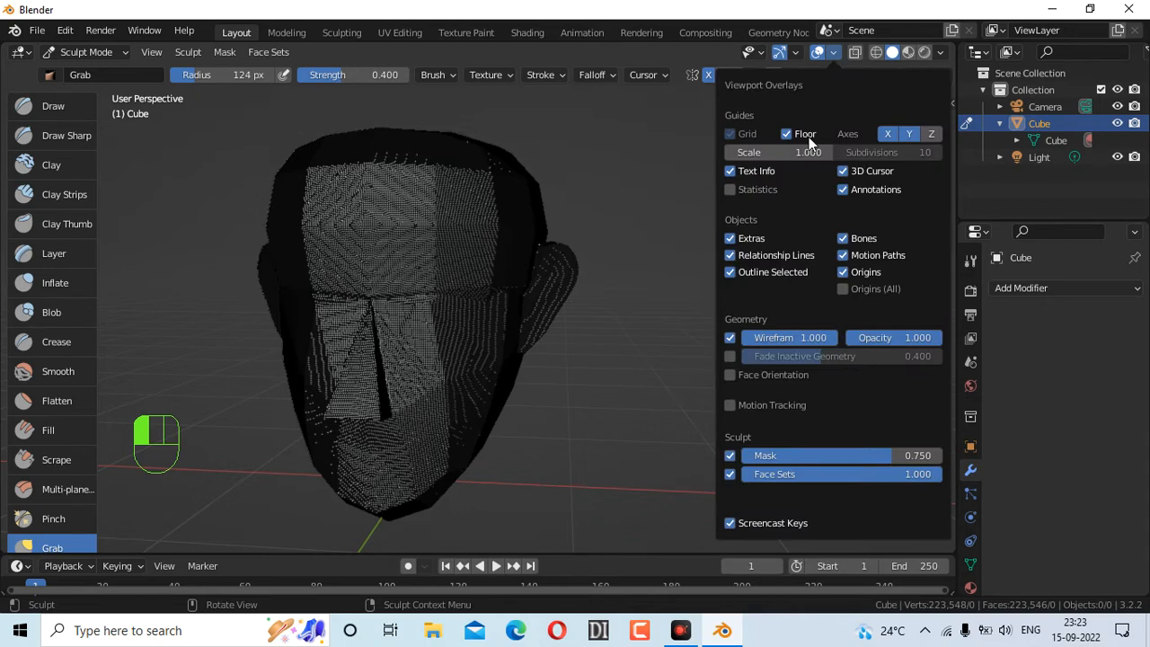
Turn off the wireframe overlay and grab-pull the brow, nose bridge and cheek into shape
left_click(729, 338)
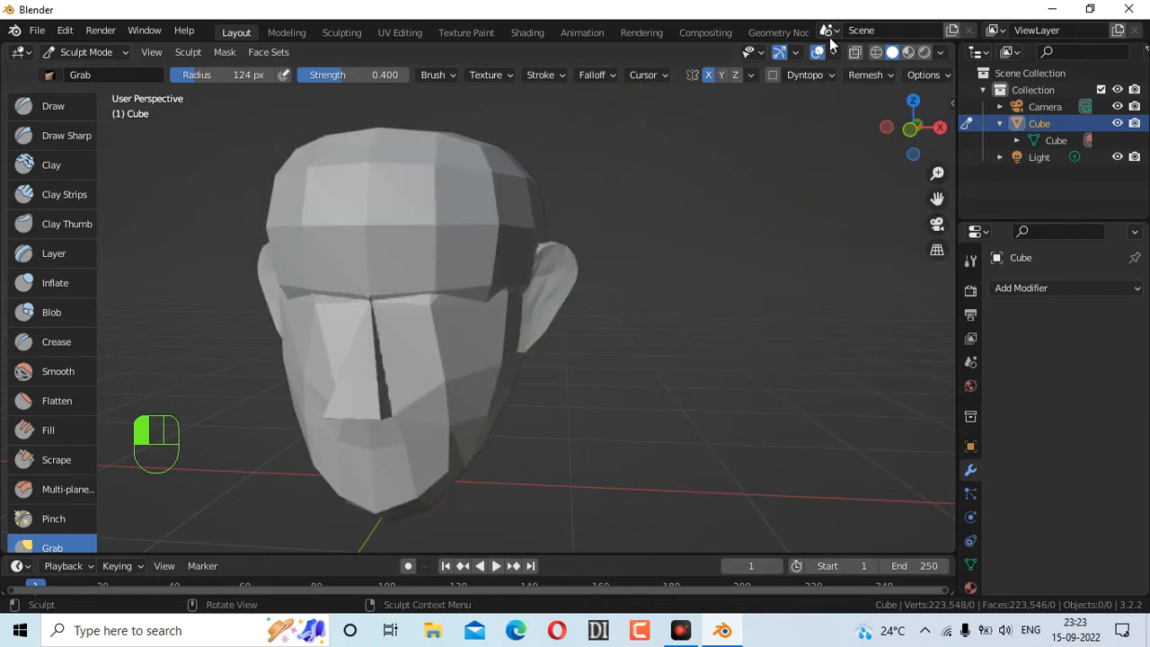
mouse_move(912, 128)
left_mouse_down()
mouse_move(895, 133)
mouse_move(931, 136)
mouse_move(913, 131)
left_mouse_up()
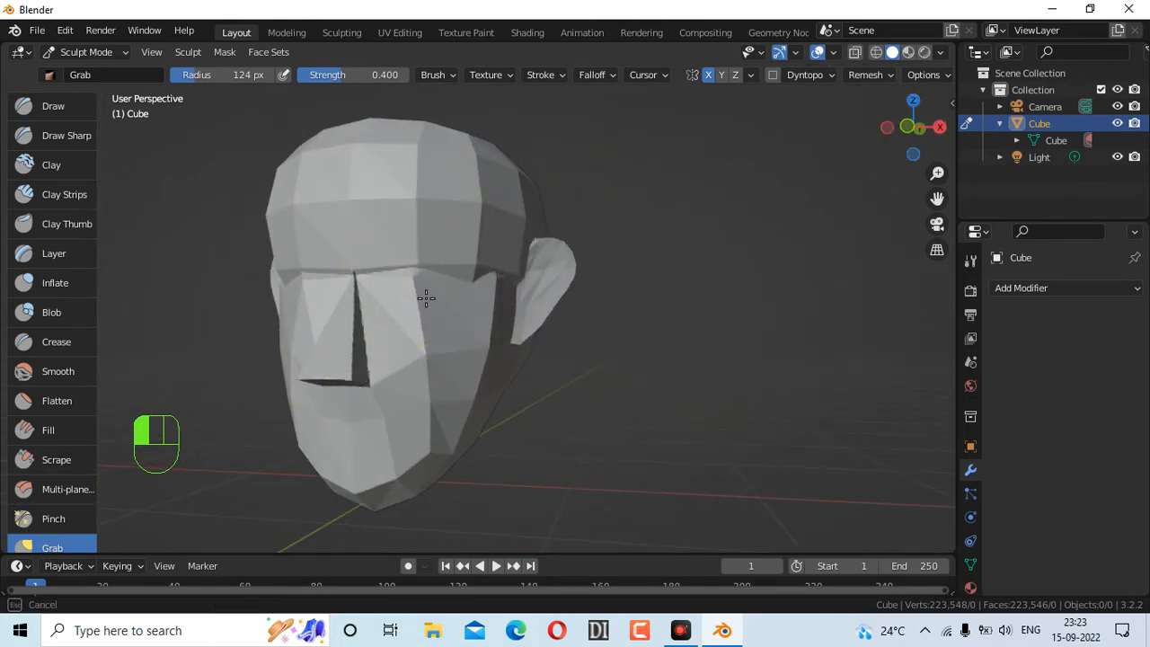
left_click_drag(915, 125, 877, 131)
mouse_move(289, 314)
left_mouse_down()
mouse_move(327, 299)
mouse_move(308, 300)
left_mouse_up()
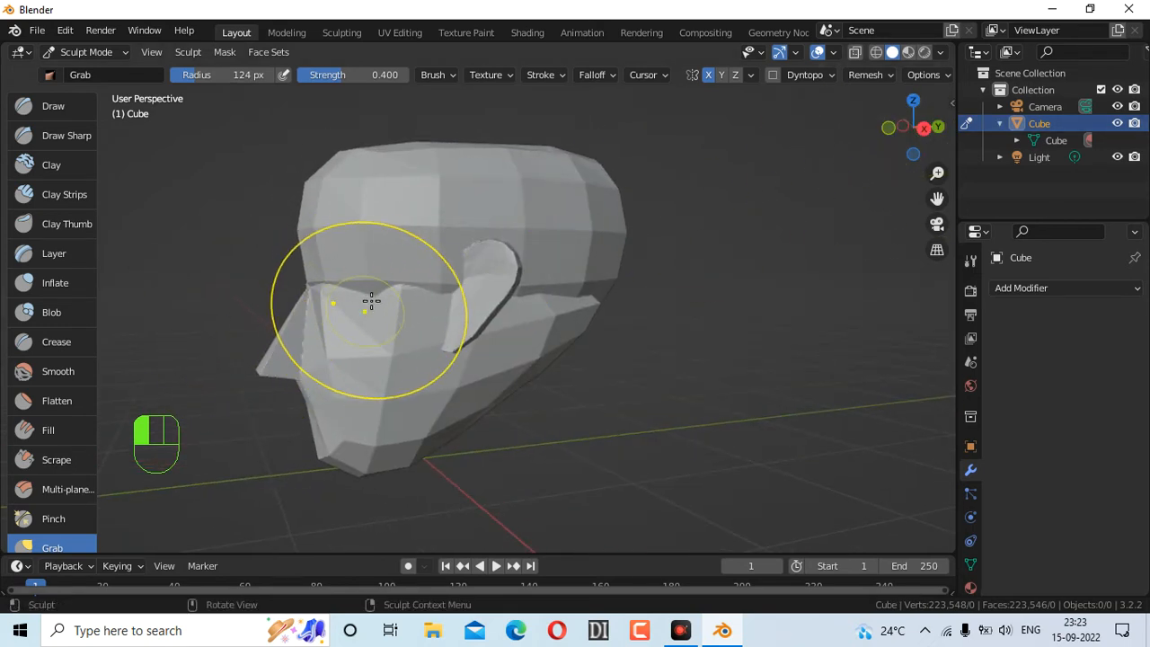
mouse_move(378, 308)
left_mouse_down("ctrl")
mouse_move(360, 308)
mouse_move(375, 295)
left_mouse_up("ctrl")
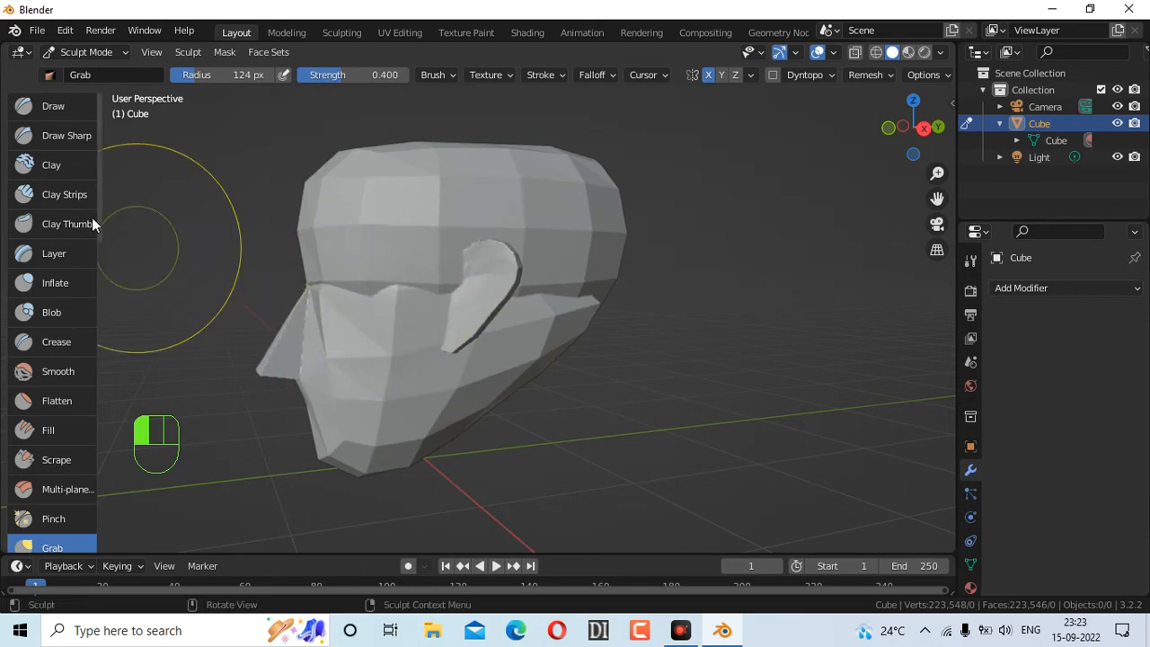
Switch to the Smooth brush at 57 px radius and smooth the side of the head
left_click(73, 368)
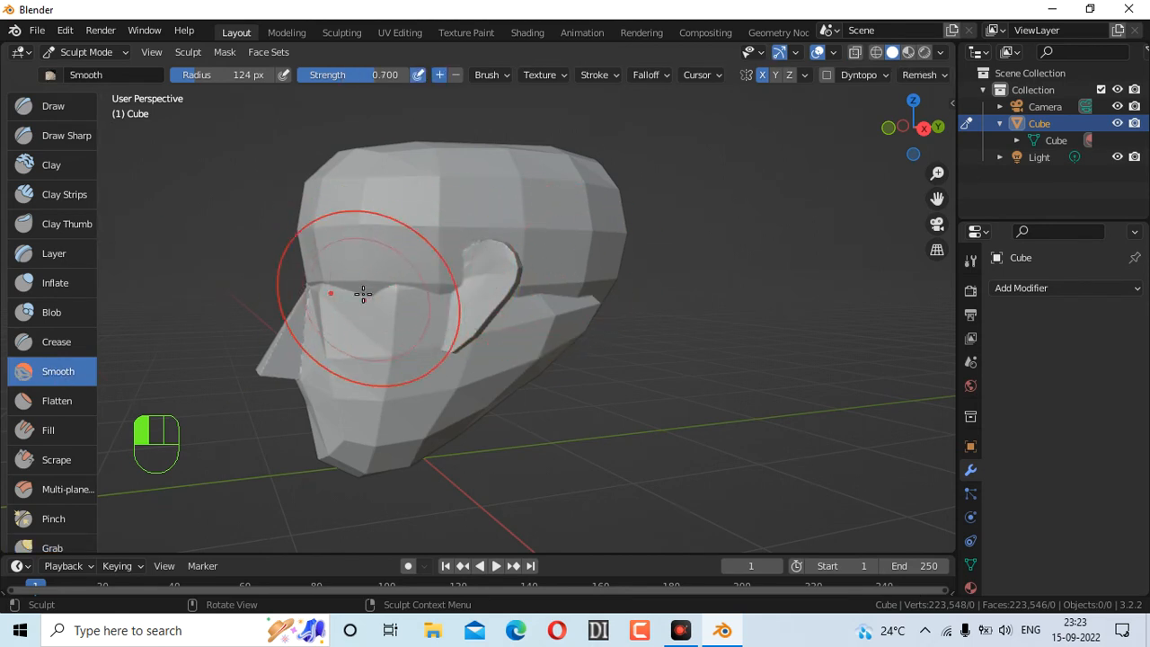
left_click_drag(912, 125, 984, 135)
key("f")
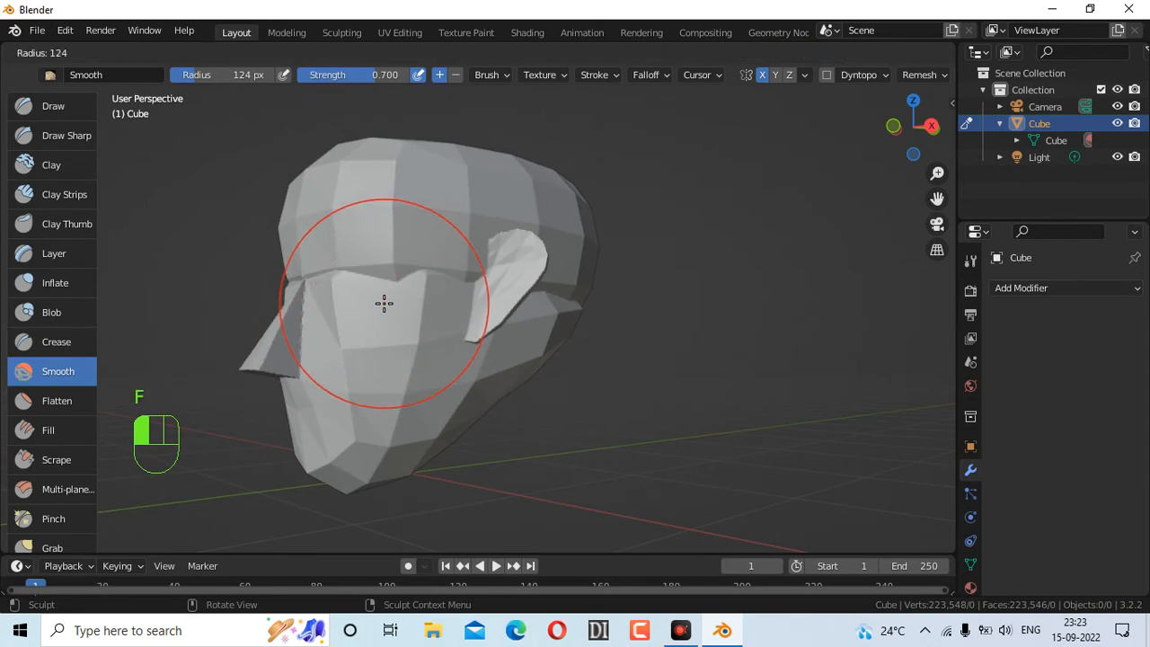
left_click(326, 258)
left_click_drag(334, 302, 334, 327)
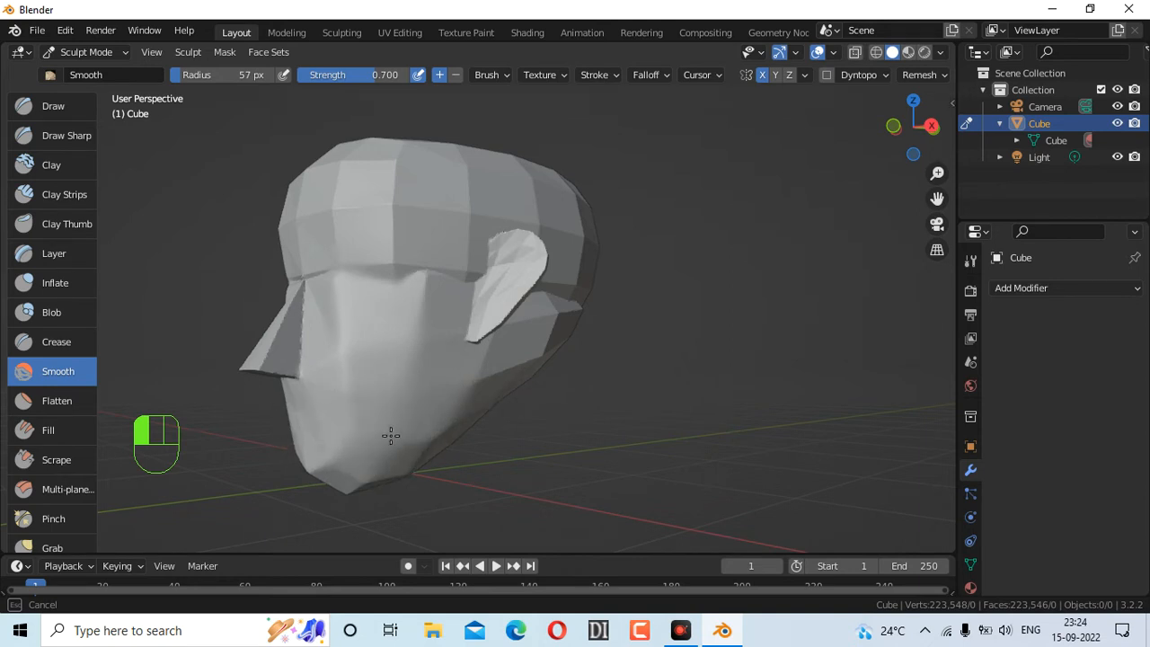
mouse_move(529, 312)
left_mouse_down()
mouse_move(531, 261)
mouse_move(485, 260)
mouse_move(479, 272)
mouse_move(590, 270)
left_mouse_up()
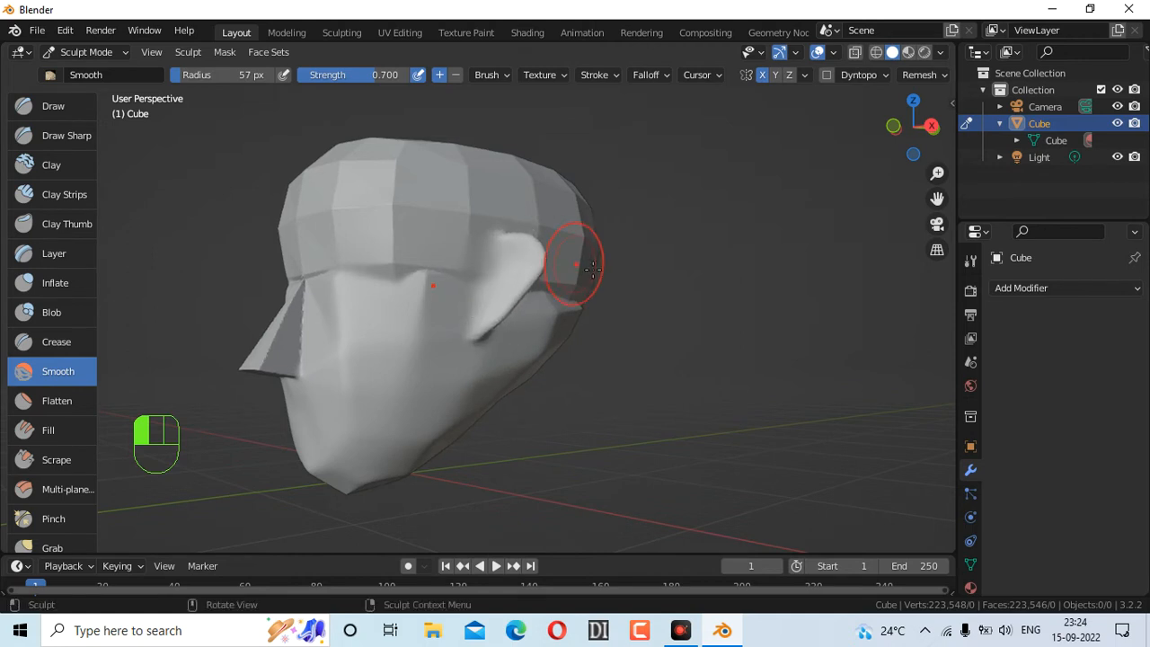
key("ctrl+z")
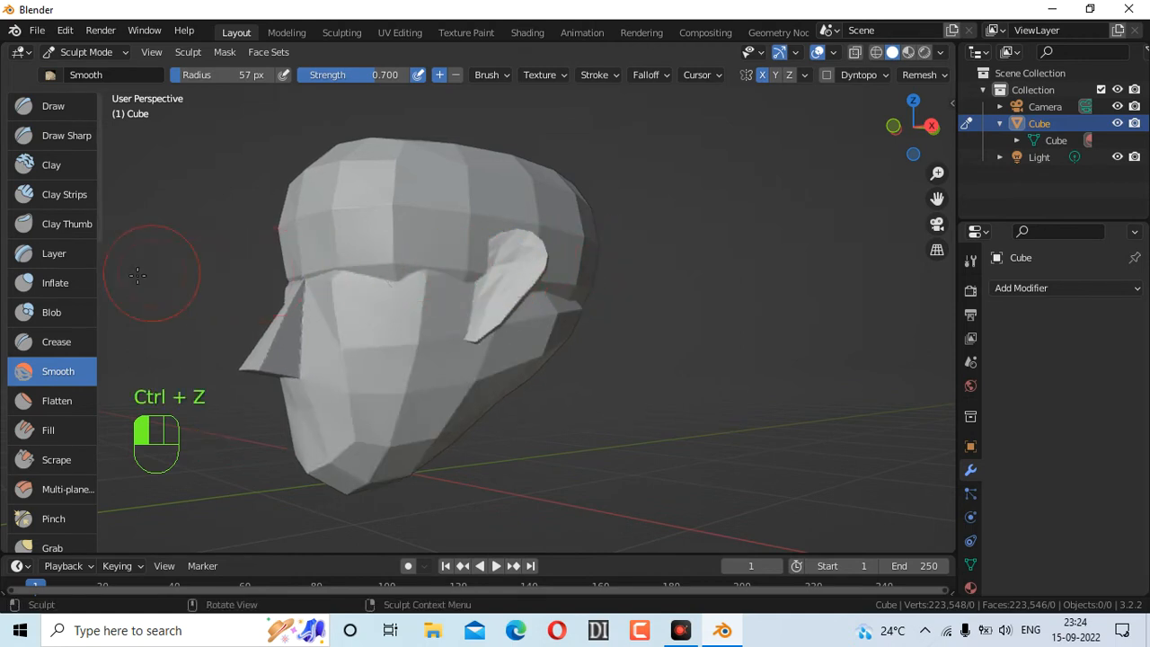
Smooth the cheeks, forehead and brow ridge, with brush strength raised to 0.544
left_click_drag(395, 75, 367, 75)
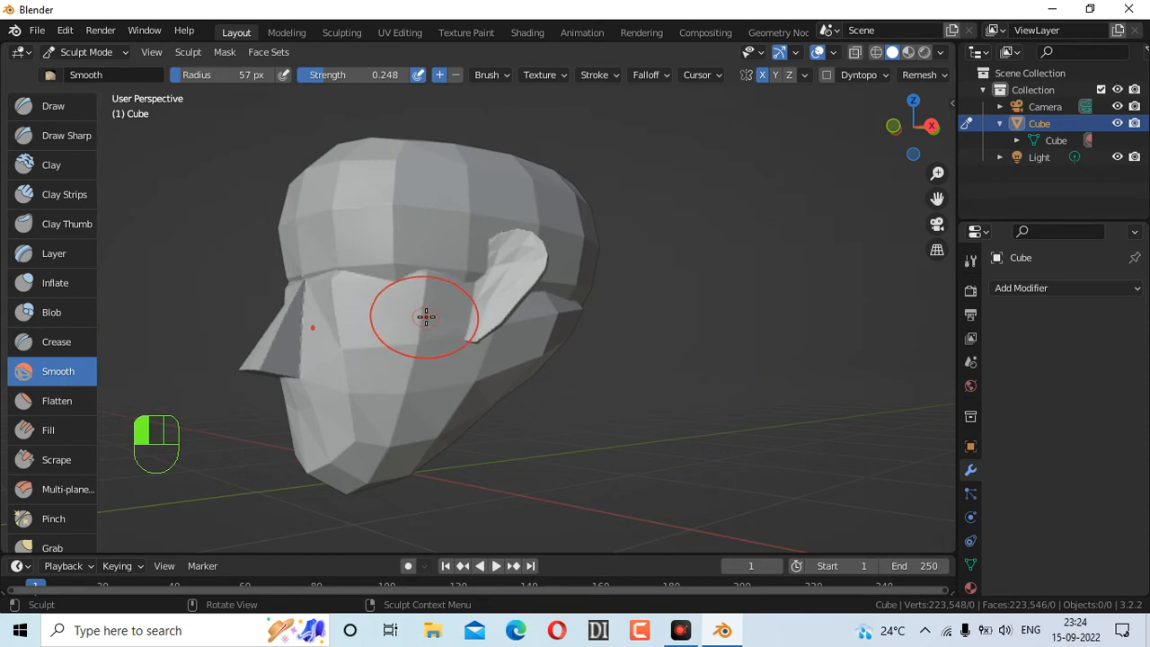
key("shift+s")
key("shift+s")
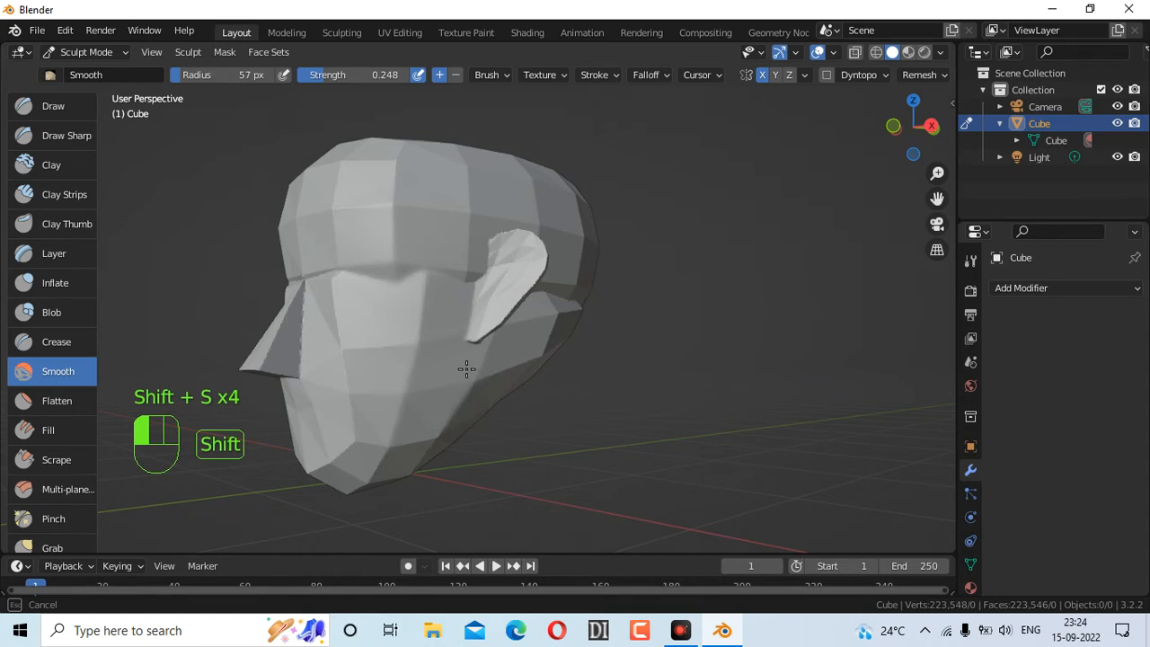
left_click_drag(379, 291, 447, 321, "shift")
left_click_drag(352, 308, 338, 320)
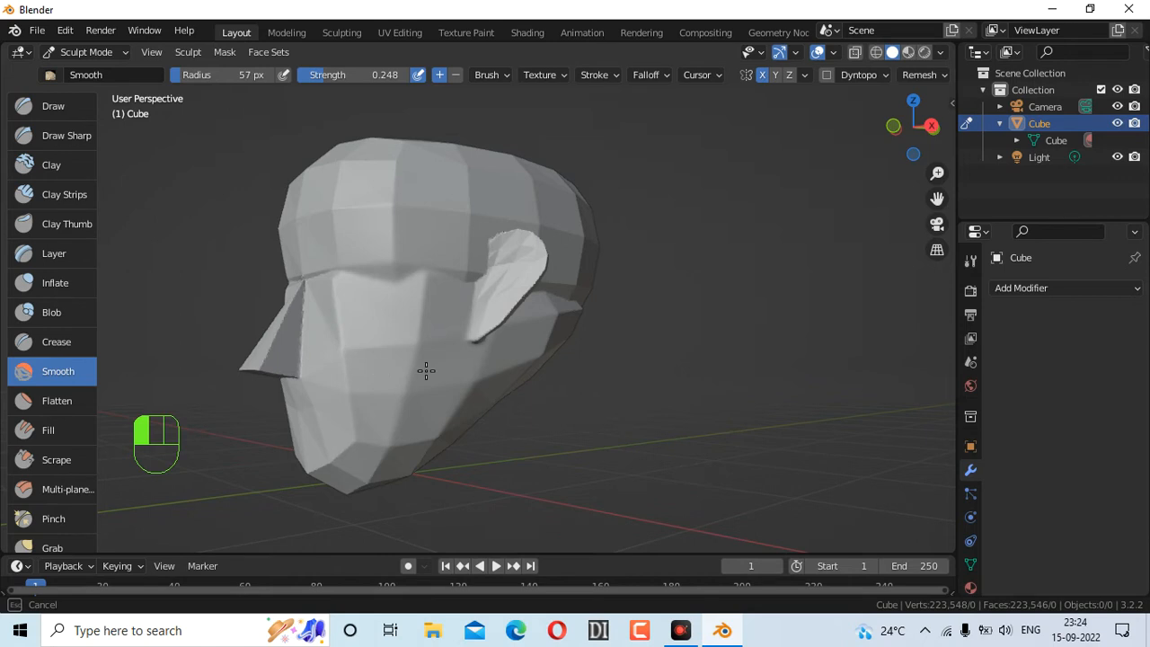
left_click_drag(415, 328, 410, 253)
left_click_drag(326, 80, 361, 80)
left_click_drag(392, 238, 394, 218)
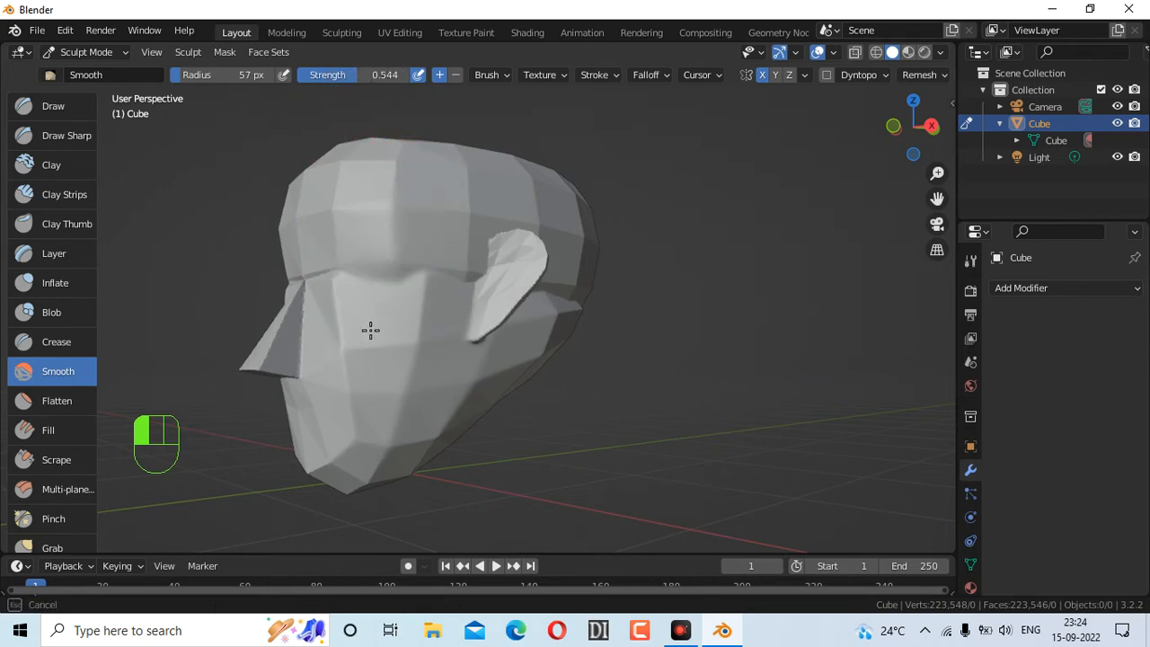
mouse_move(321, 282)
left_mouse_down()
mouse_move(315, 380)
mouse_move(352, 439)
left_mouse_up()
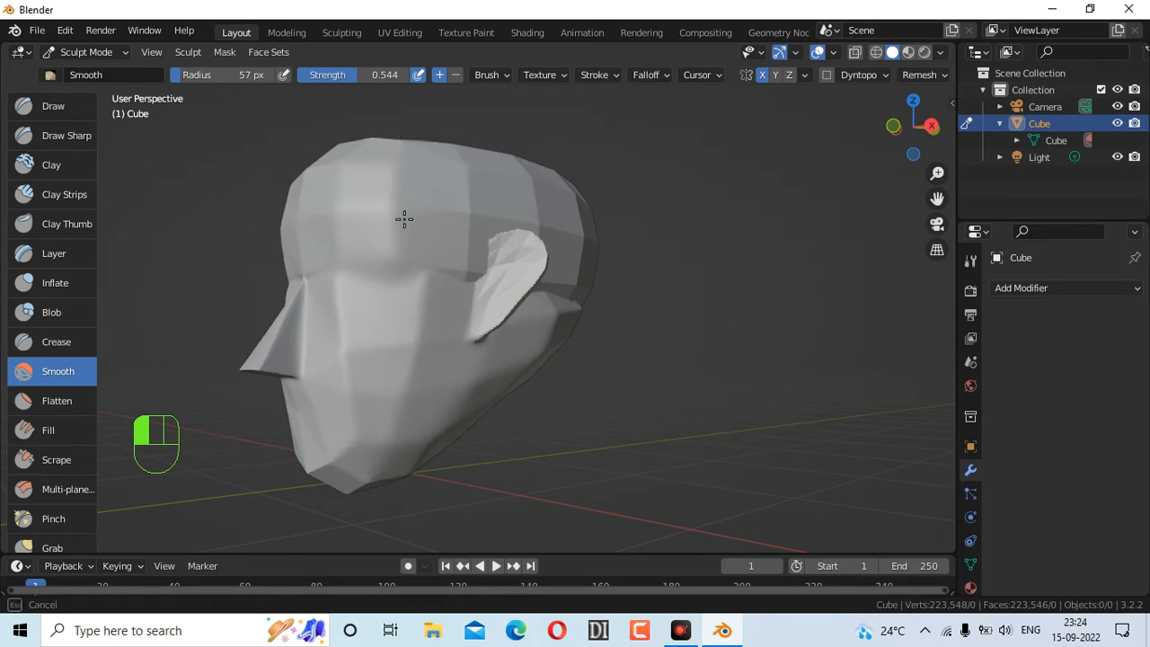
Turn the head to face front and smooth out the crease under the brow
left_click_drag(525, 167, 513, 174)
mouse_move(917, 126)
left_mouse_down()
mouse_move(652, 126)
mouse_move(339, 164)
left_mouse_up()
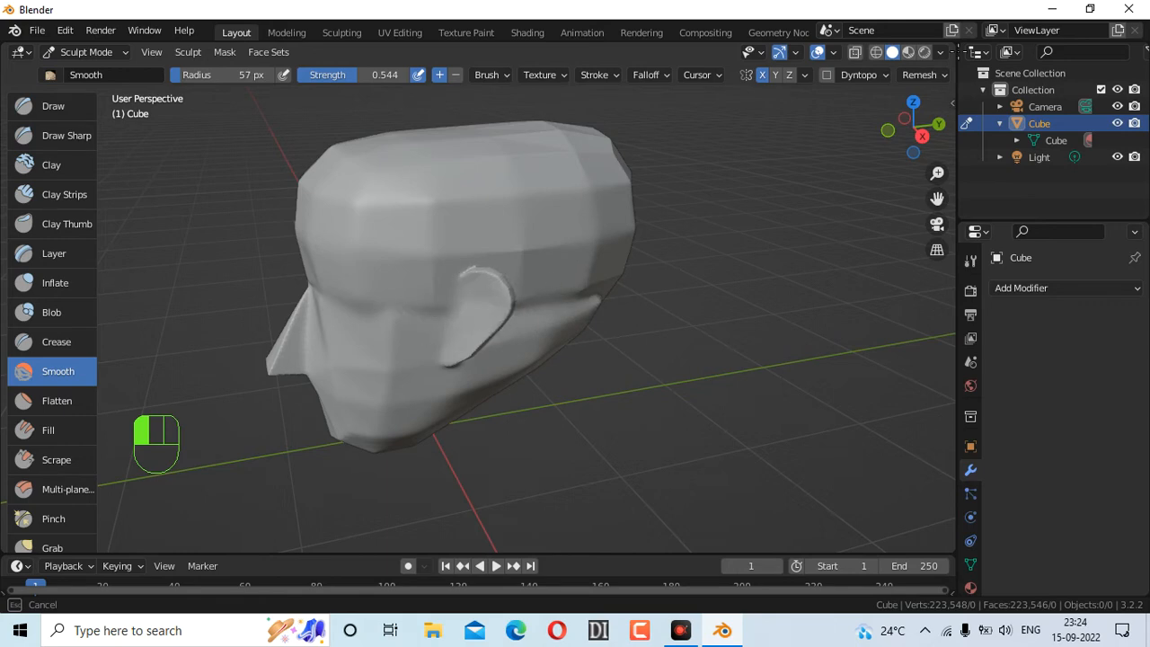
left_click_drag(897, 118, 687, 114)
mouse_move(626, 303)
left_mouse_down()
mouse_move(569, 329)
mouse_move(593, 327)
left_mouse_up()
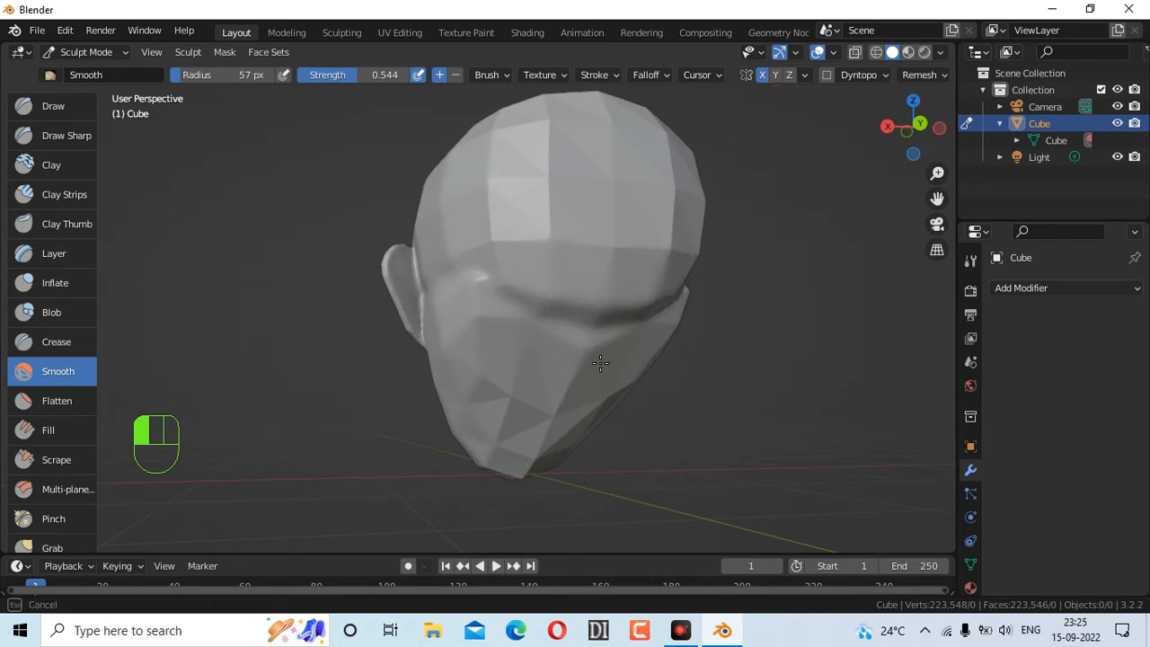
left_click_drag(570, 314, 516, 299)
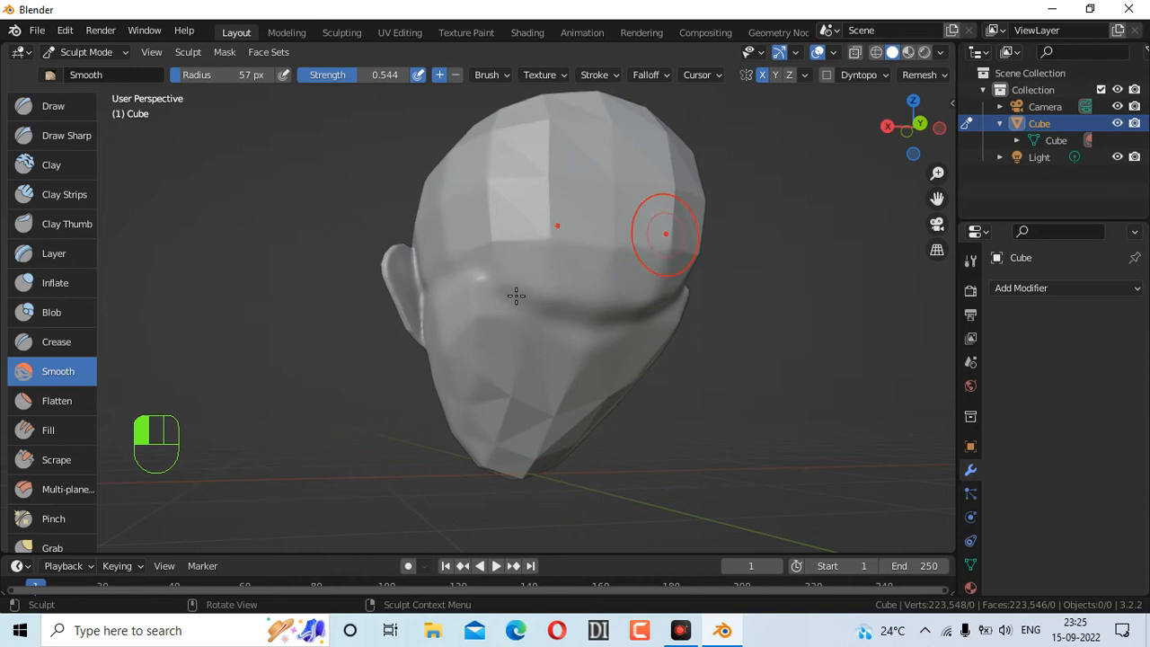
scroll(70, 445, "down", 1)
Flatten the brow, chin and cheek with the Scrape brush, enlarged to 170 px
left_click(72, 431)
mouse_move(520, 311)
left_mouse_down()
mouse_move(537, 310)
mouse_move(536, 293)
mouse_move(585, 378)
left_mouse_up()
left_click_drag(517, 442, 514, 366)
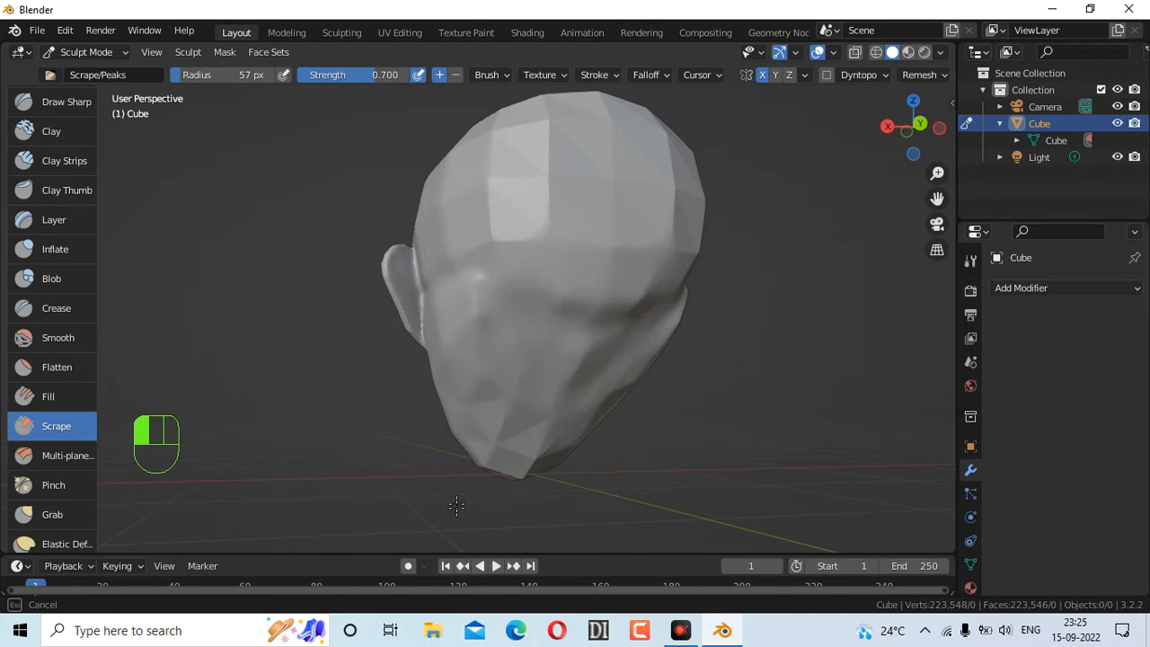
mouse_move(514, 474)
left_mouse_down()
mouse_move(524, 409)
mouse_move(482, 439)
left_mouse_up()
mouse_move(471, 352)
left_mouse_down()
mouse_move(485, 308)
mouse_move(495, 326)
mouse_move(569, 282)
left_mouse_up()
key("f")
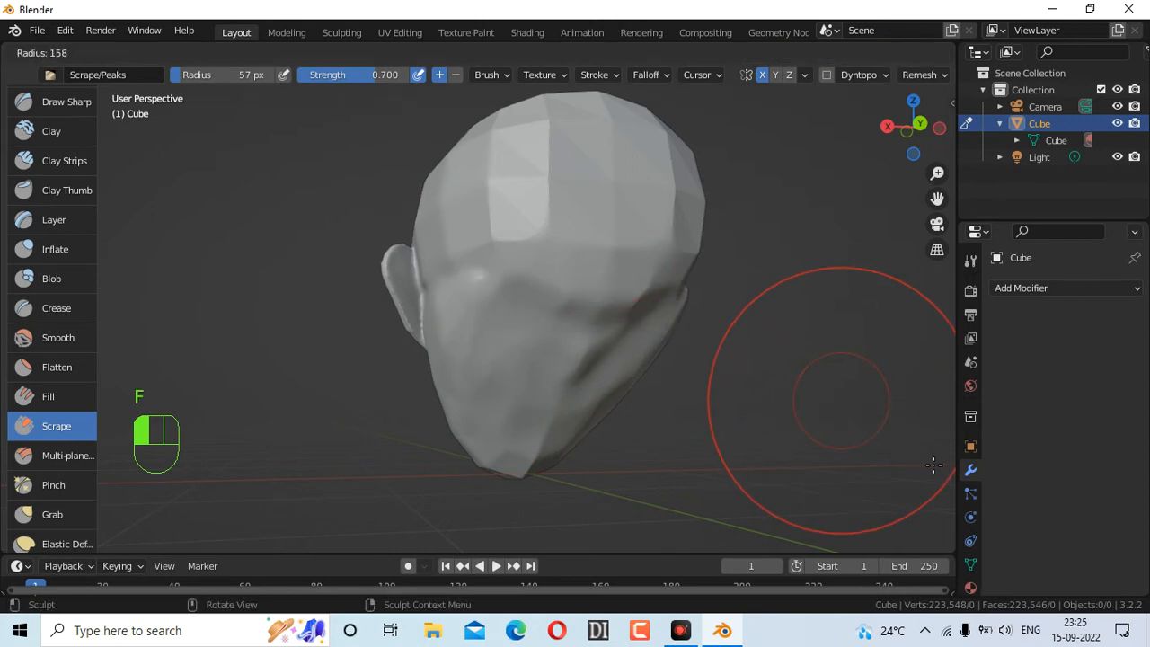
left_click(647, 405)
mouse_move(533, 348)
left_mouse_down()
mouse_move(488, 309)
mouse_move(508, 275)
mouse_move(469, 302)
mouse_move(505, 216)
mouse_move(563, 154)
mouse_move(562, 195)
left_mouse_up()
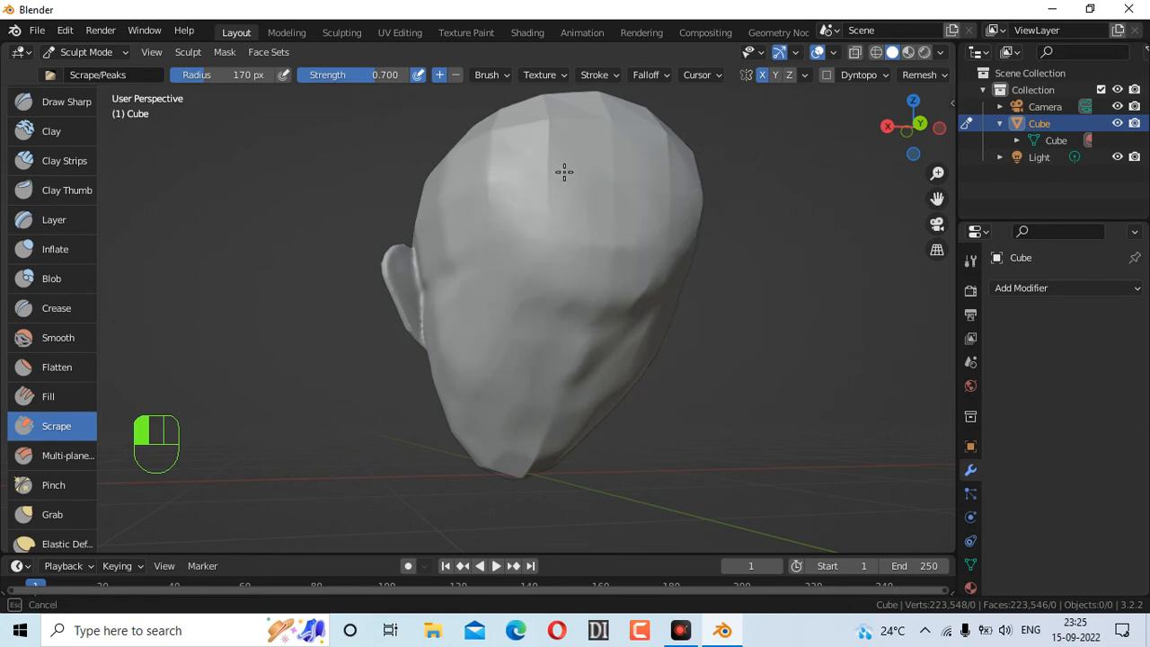
mouse_move(568, 123)
left_mouse_down()
mouse_move(521, 133)
mouse_move(606, 154)
left_mouse_up()
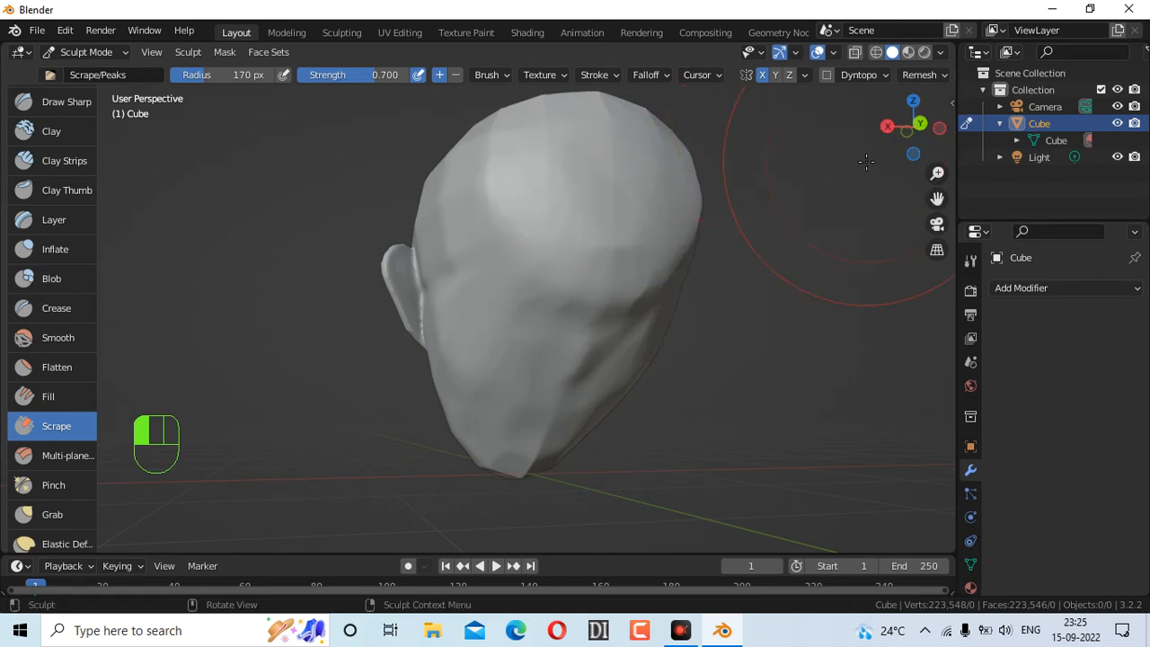
mouse_move(912, 126)
left_mouse_down()
mouse_move(657, 153)
mouse_move(608, 172)
mouse_move(627, 184)
mouse_move(610, 196)
mouse_move(646, 167)
mouse_move(638, 179)
mouse_move(385, 205)
mouse_move(536, 218)
mouse_move(416, 221)
mouse_move(590, 199)
left_mouse_up()
key("ctrl+z")
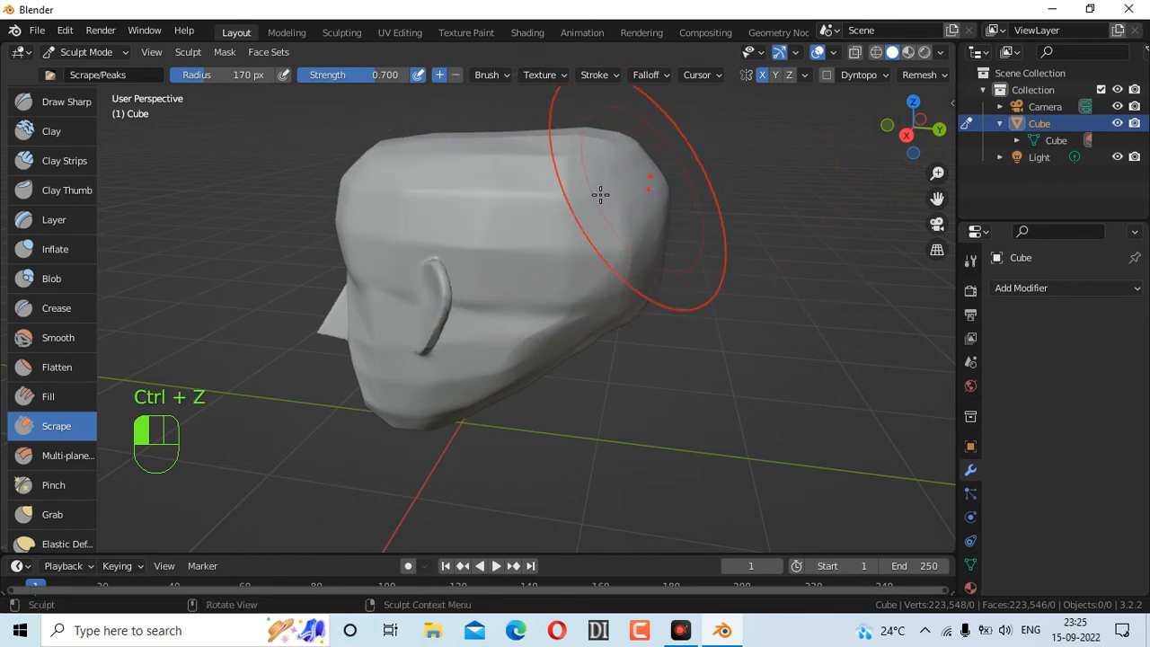
At 99 px radius, scrape the forehead facets and the side of the head
key("f")
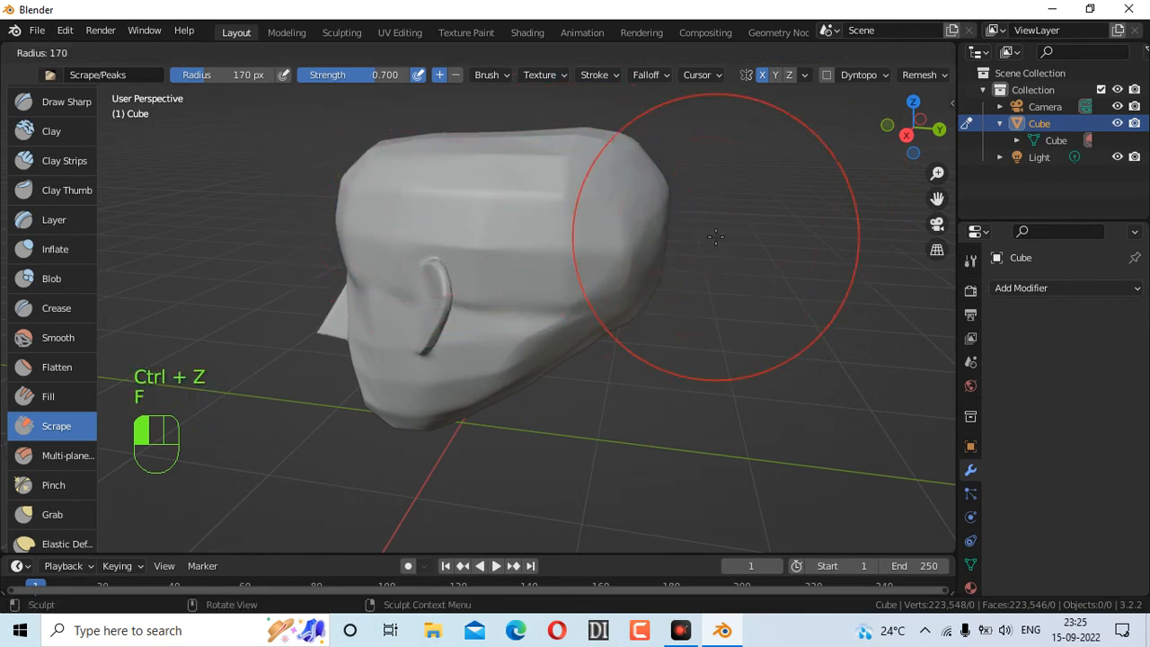
left_click(575, 220)
mouse_move(419, 212)
left_mouse_down()
mouse_move(513, 200)
mouse_move(374, 188)
mouse_move(516, 200)
mouse_move(539, 224)
mouse_move(392, 213)
mouse_move(541, 179)
mouse_move(447, 179)
left_mouse_up()
left_click_drag(518, 164, 525, 171)
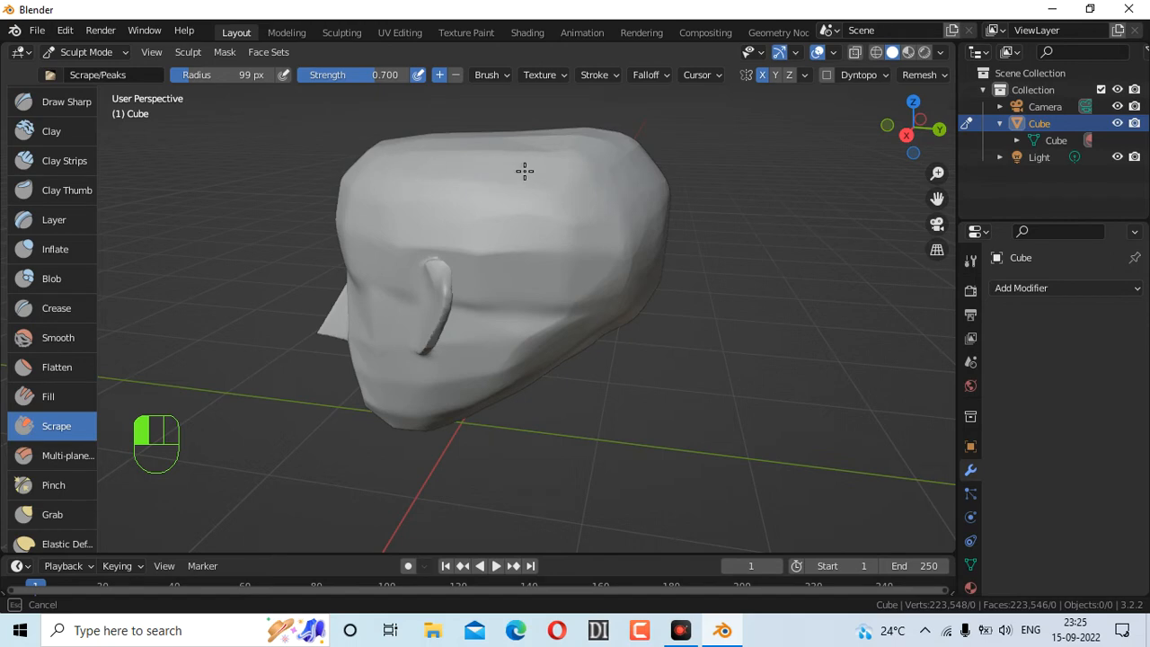
mouse_move(397, 199)
left_mouse_down()
mouse_move(447, 211)
mouse_move(626, 203)
left_mouse_up()
key("ctrl+z")
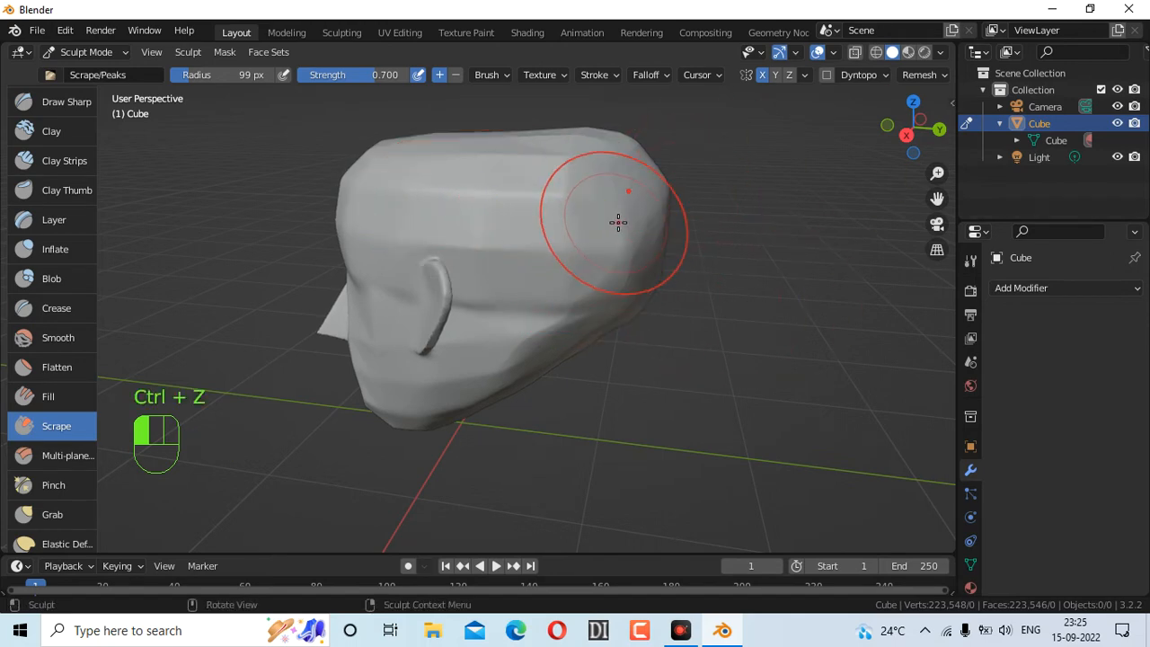
middle_click_drag(620, 225, 741, 265)
scroll(500, 244, "up", 5)
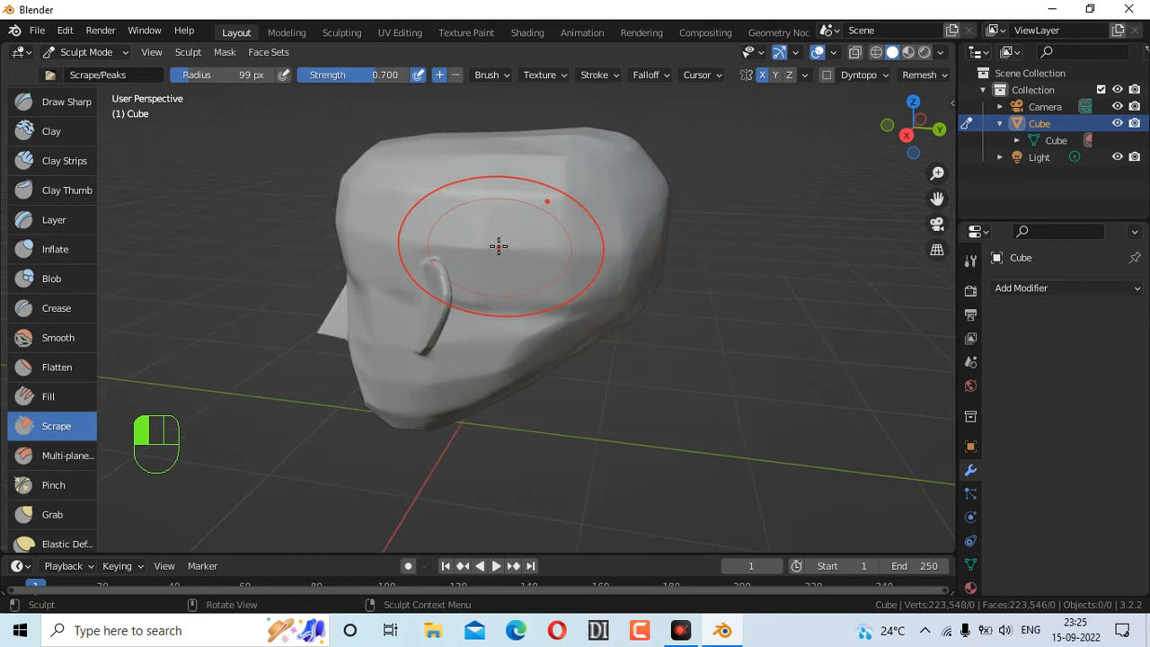
left_click_drag(937, 198, 1005, 327)
mouse_move(452, 192)
left_mouse_down()
mouse_move(825, 170)
mouse_move(711, 200)
mouse_move(342, 189)
left_mouse_up()
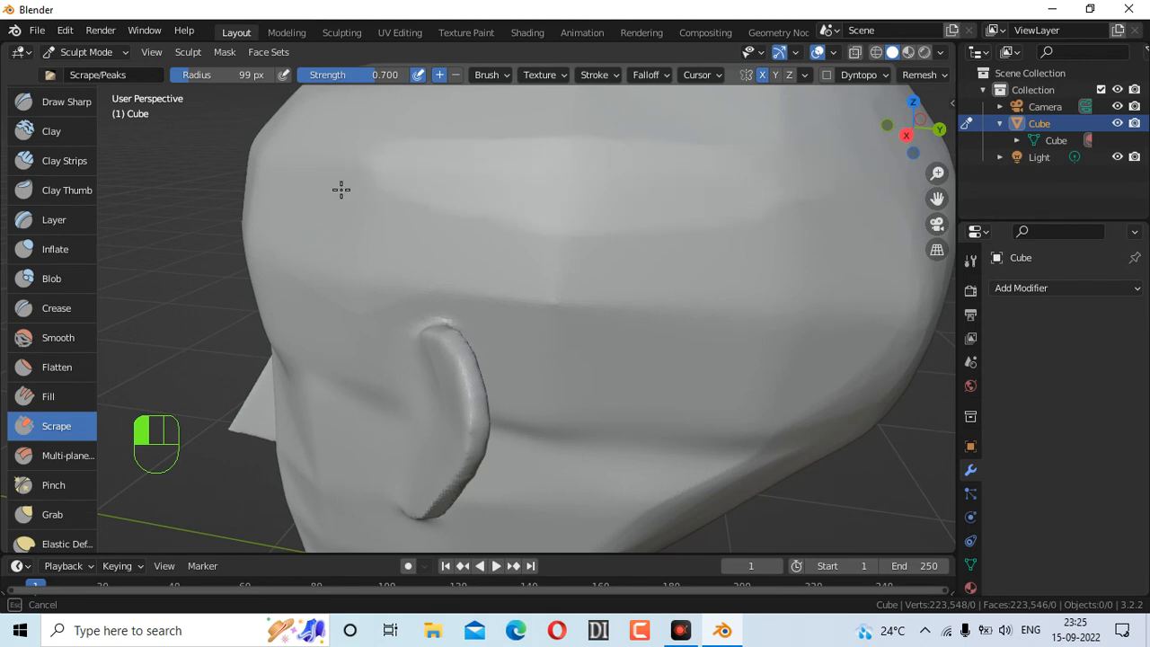
Reduce the Scrape radius to 86 px and retry smoothing the side of the head
key("f")
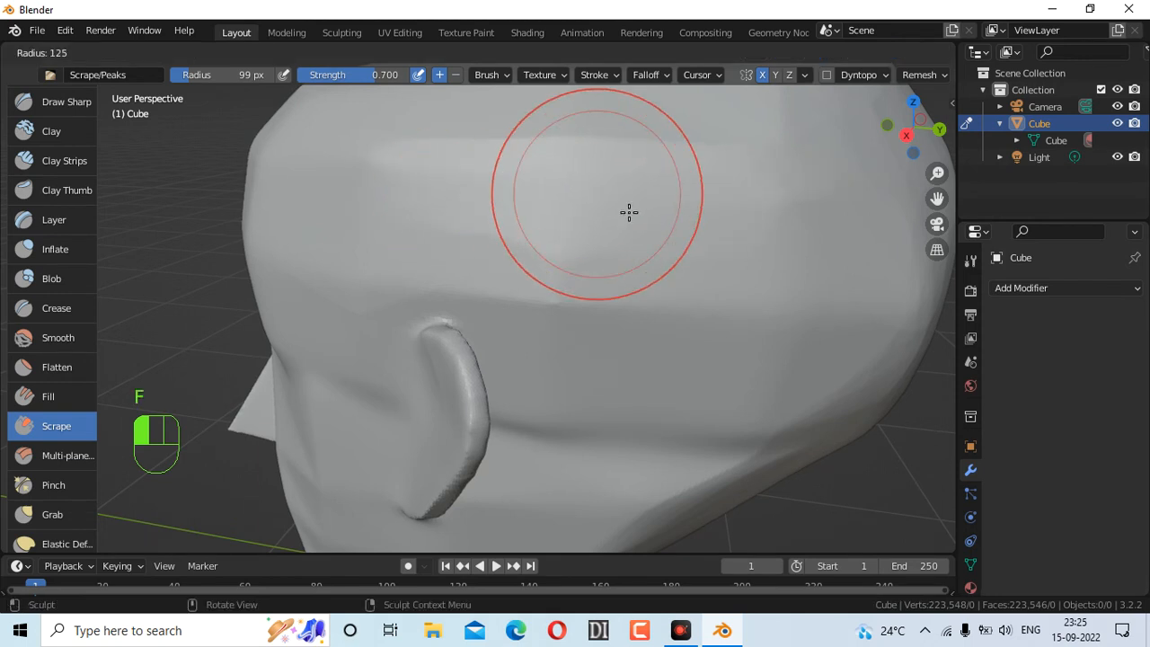
left_click(622, 203)
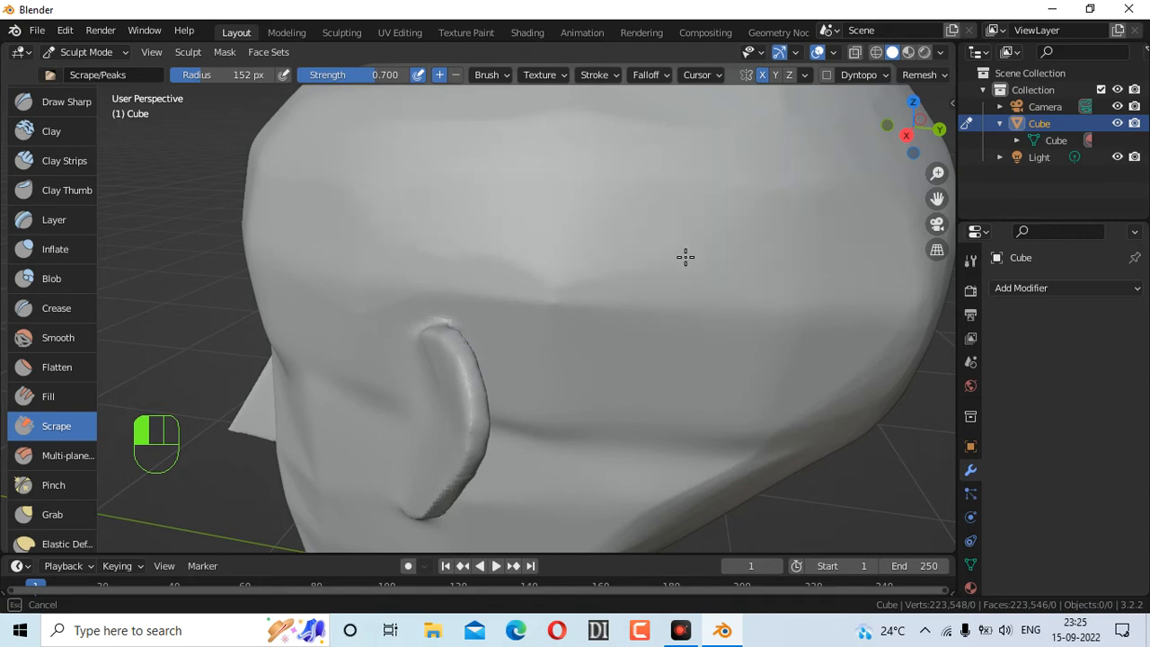
scroll(724, 203, "up", 2)
scroll(721, 198, "down", 5)
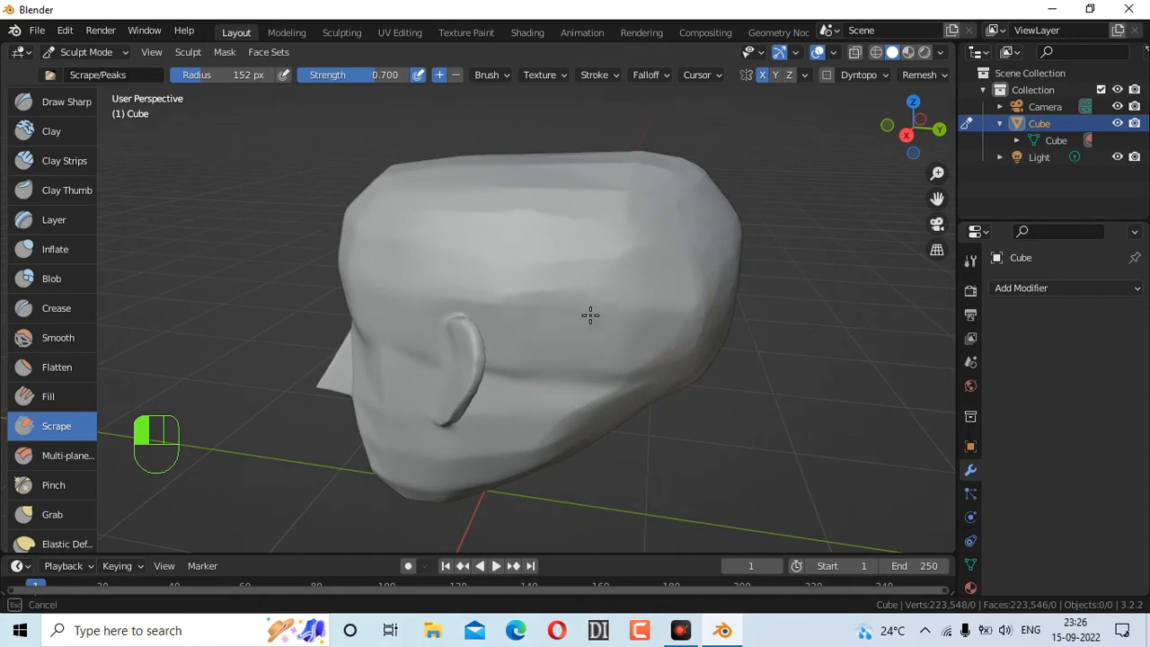
key("f")
left_click(534, 311)
mouse_move(535, 311)
left_mouse_down()
mouse_move(580, 288)
mouse_move(656, 291)
left_mouse_up()
key("ctrl+z")
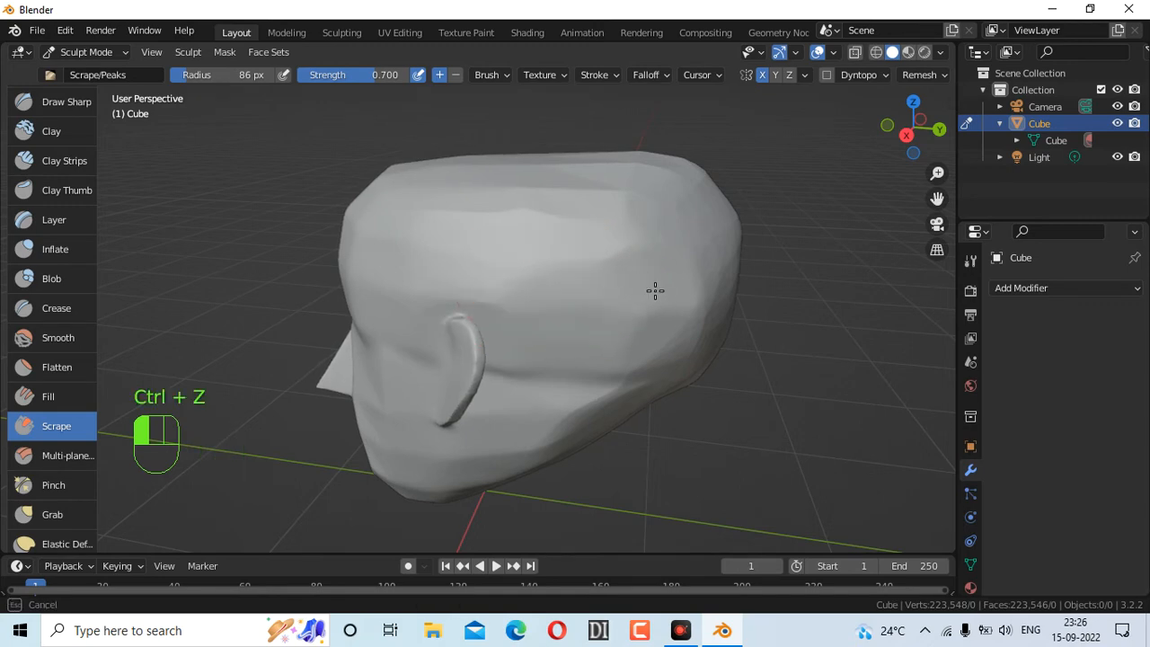
Look down on the head and scrape its top and upper right side flatter
left_click_drag(573, 285, 565, 278)
left_click_drag(918, 127, 837, 151)
mouse_move(477, 264)
left_mouse_down()
mouse_move(418, 282)
mouse_move(619, 296)
left_mouse_up()
left_click_drag(511, 299, 542, 224)
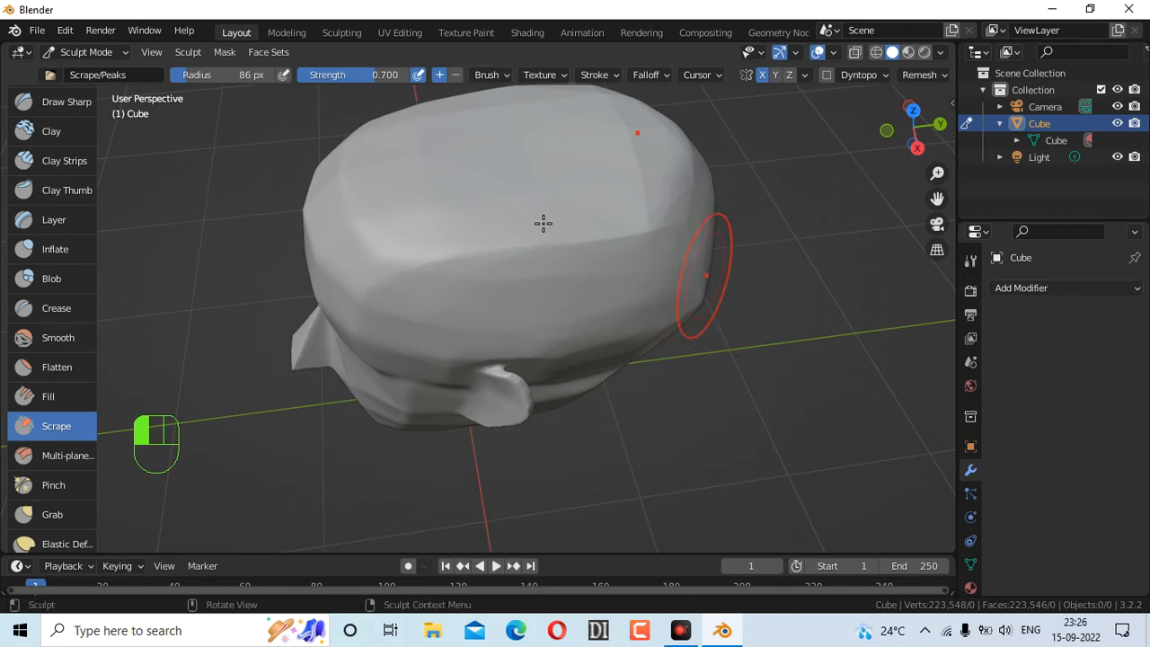
left_click_drag(482, 169, 526, 176)
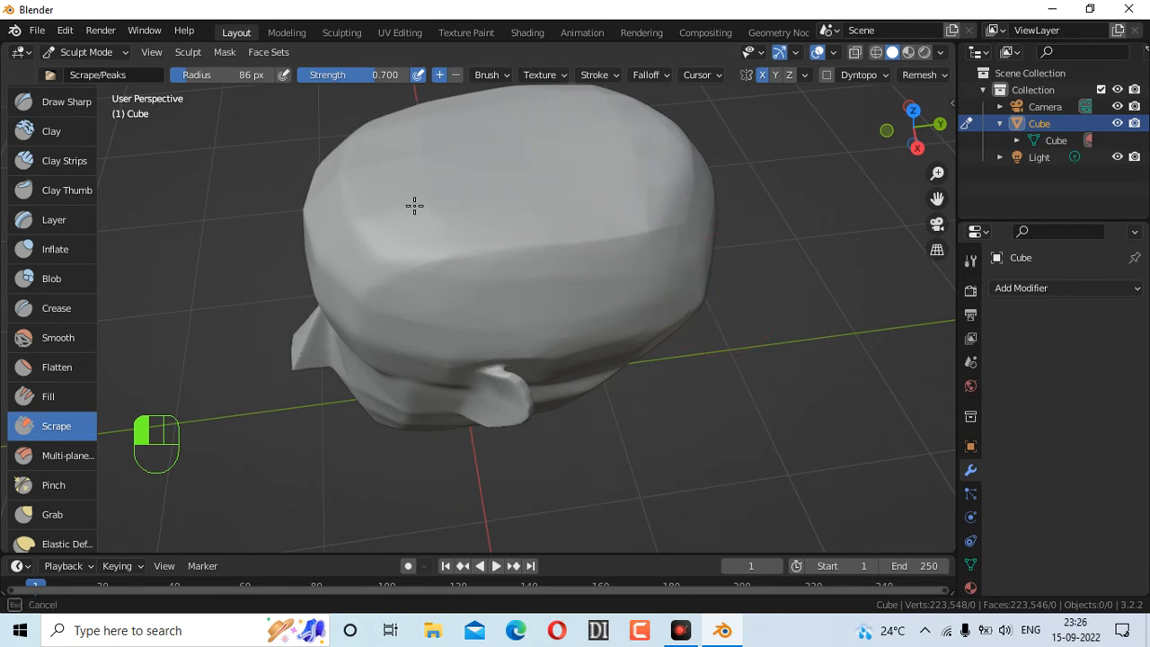
left_click_drag(621, 162, 635, 153)
mouse_move(917, 129)
left_mouse_down()
mouse_move(1091, 73)
mouse_move(916, 127)
left_mouse_up()
left_click_drag(537, 297, 593, 295)
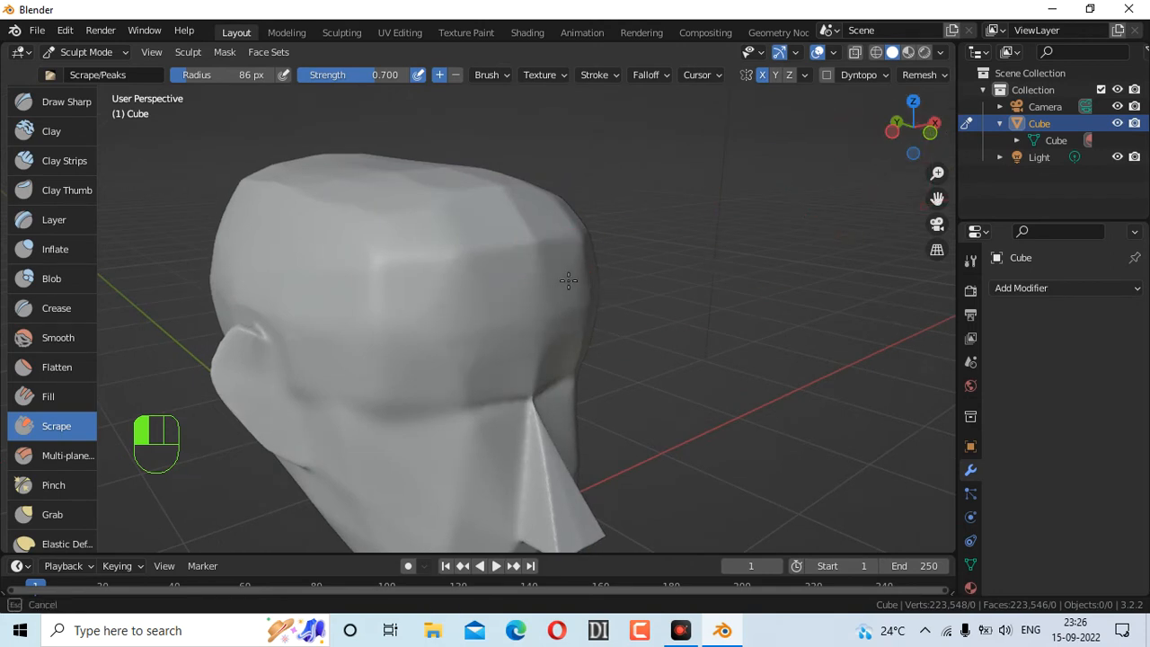
mouse_move(502, 292)
left_mouse_down()
mouse_move(441, 282)
mouse_move(506, 300)
mouse_move(504, 311)
left_mouse_up()
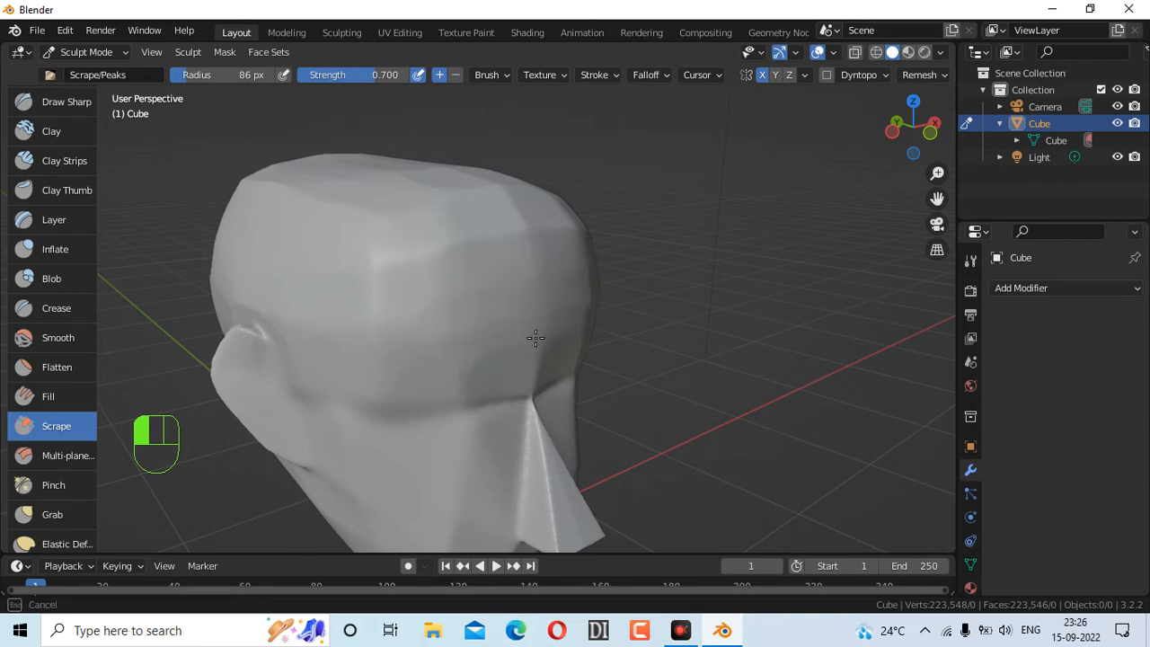
mouse_move(556, 249)
left_mouse_down()
mouse_move(503, 195)
mouse_move(465, 197)
left_mouse_up()
left_click_drag(478, 238, 478, 240)
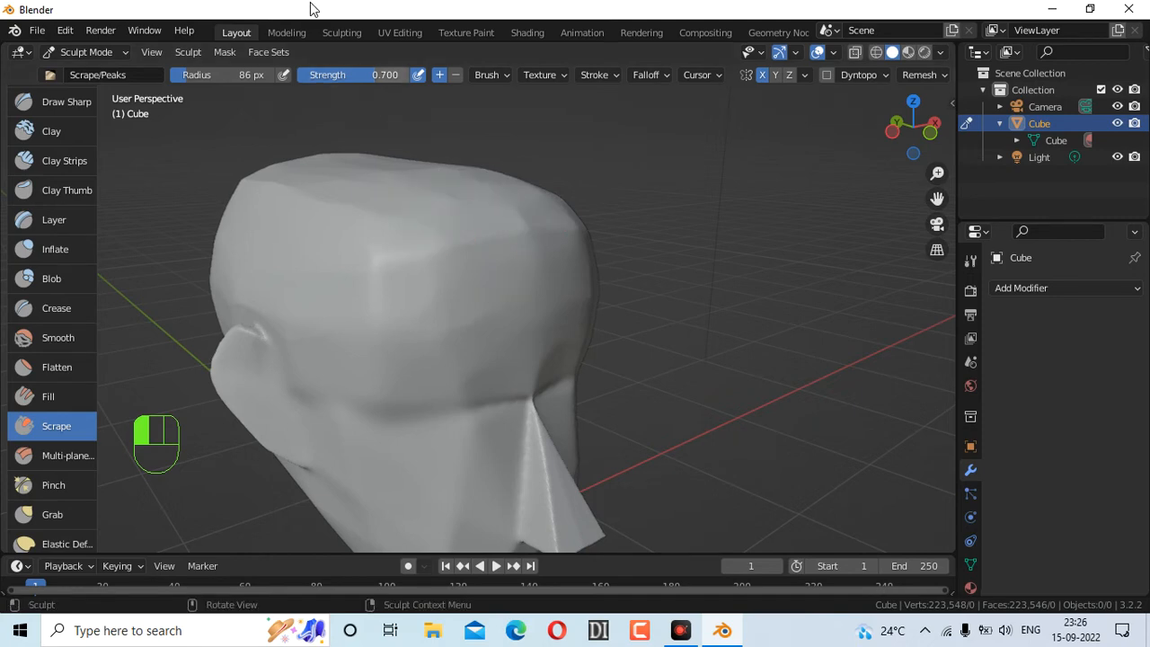
left_click_drag(345, 186, 346, 187)
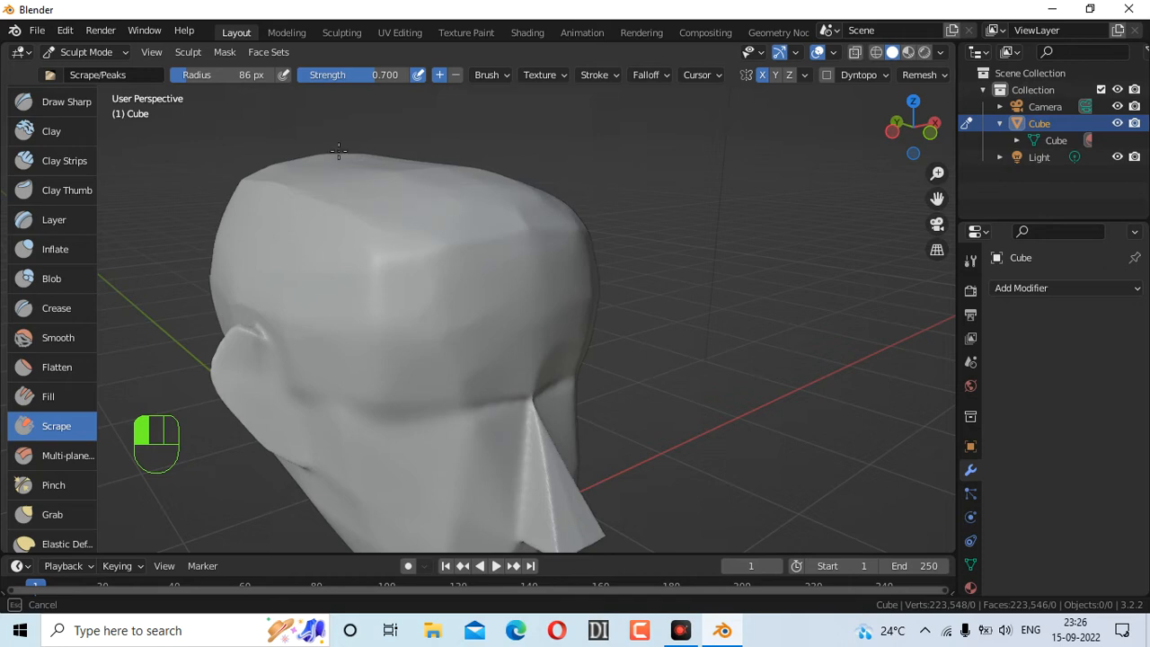
Scrape the cheek and jaw from the front, undoing a stroke over the nose
left_click_drag(424, 188, 428, 186)
mouse_move(895, 136)
left_mouse_down()
mouse_move(837, 119)
mouse_move(808, 69)
mouse_move(776, 82)
left_mouse_up()
left_click_drag(372, 406, 338, 481)
mouse_move(392, 447)
left_mouse_down()
mouse_move(414, 441)
mouse_move(393, 461)
left_mouse_up()
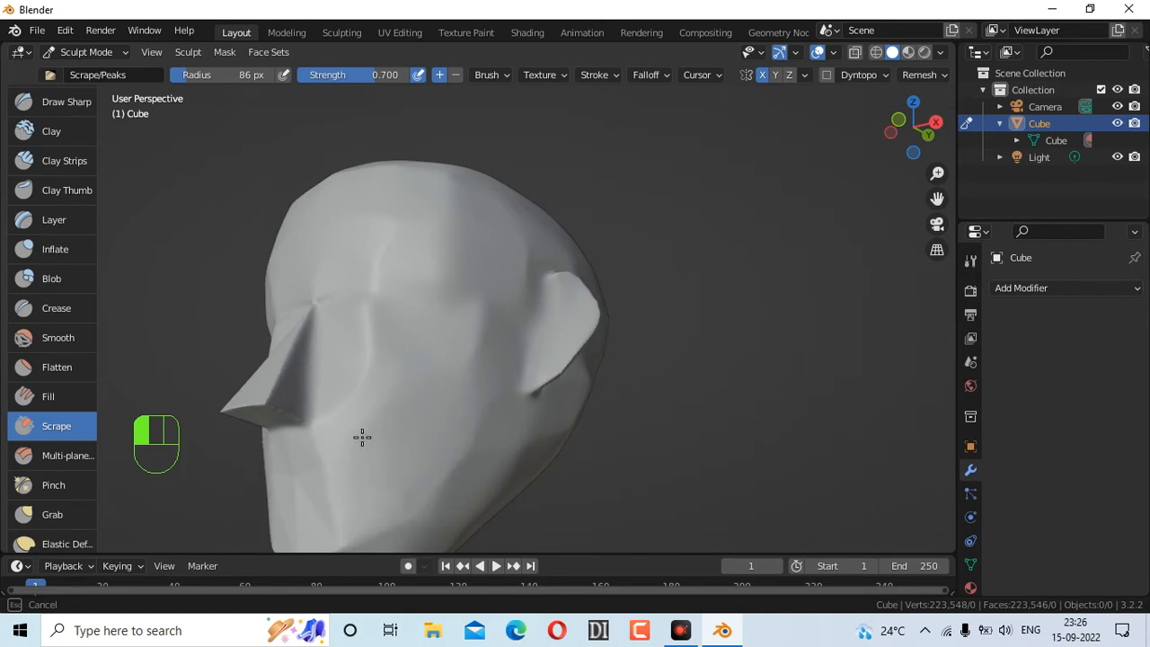
mouse_move(354, 388)
left_mouse_down()
mouse_move(338, 402)
mouse_move(341, 386)
mouse_move(354, 454)
mouse_move(398, 462)
mouse_move(528, 409)
mouse_move(460, 404)
left_mouse_up()
key("ctrl+z")
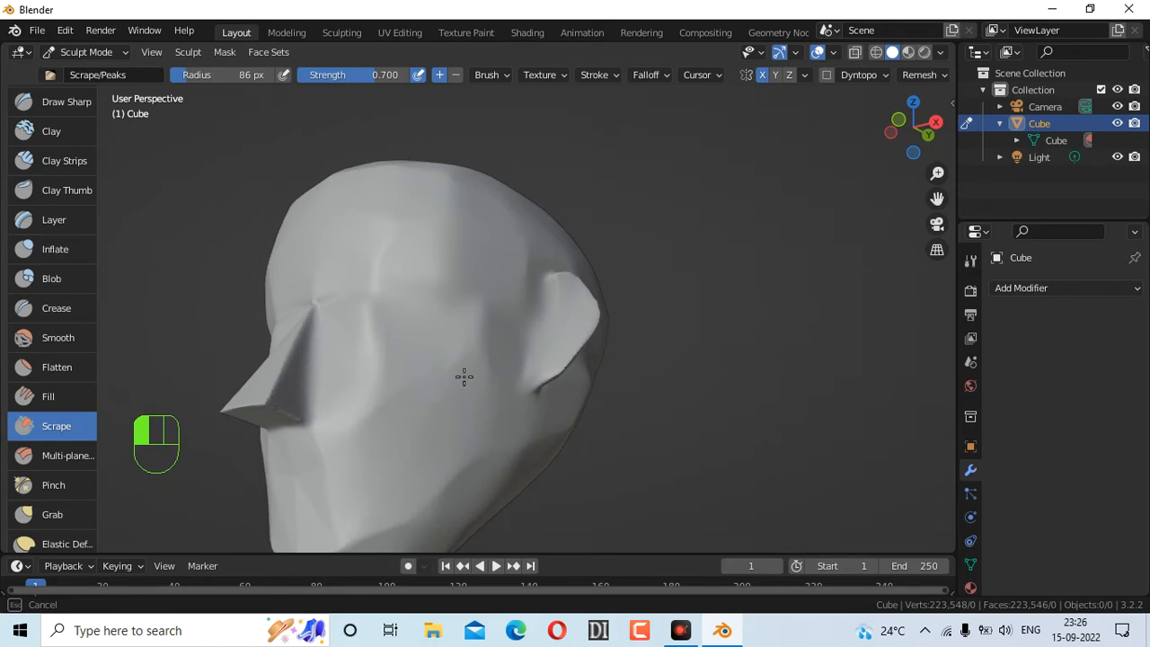
mouse_move(503, 424)
left_mouse_down()
mouse_move(455, 485)
mouse_move(397, 498)
left_mouse_up()
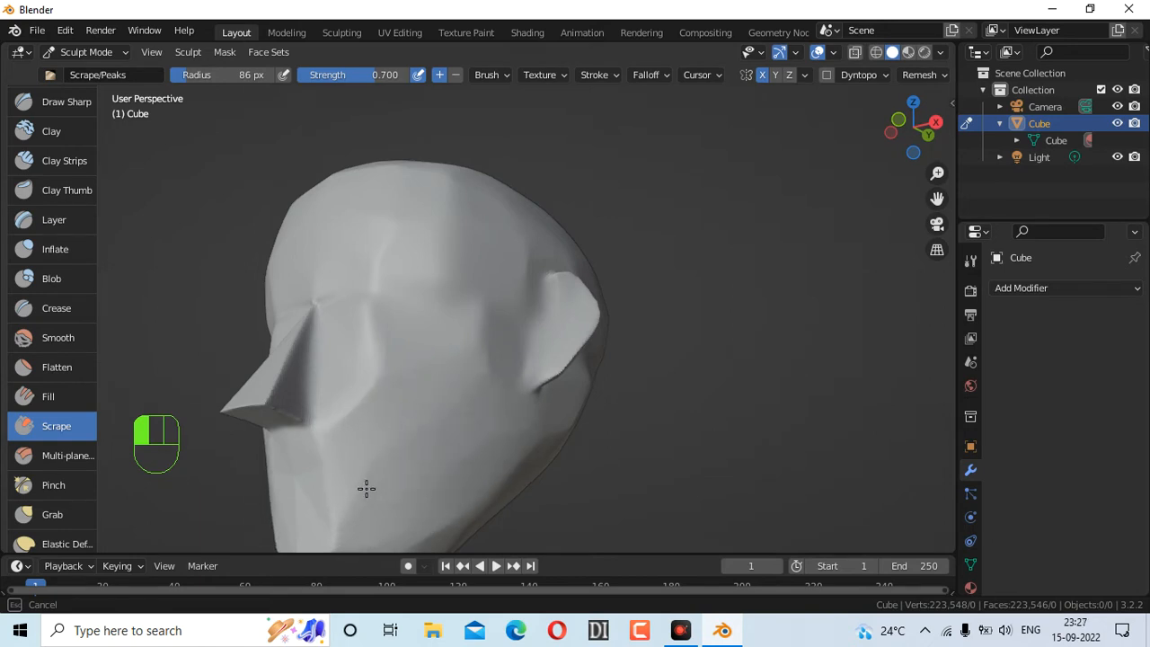
left_click_drag(378, 431, 494, 350)
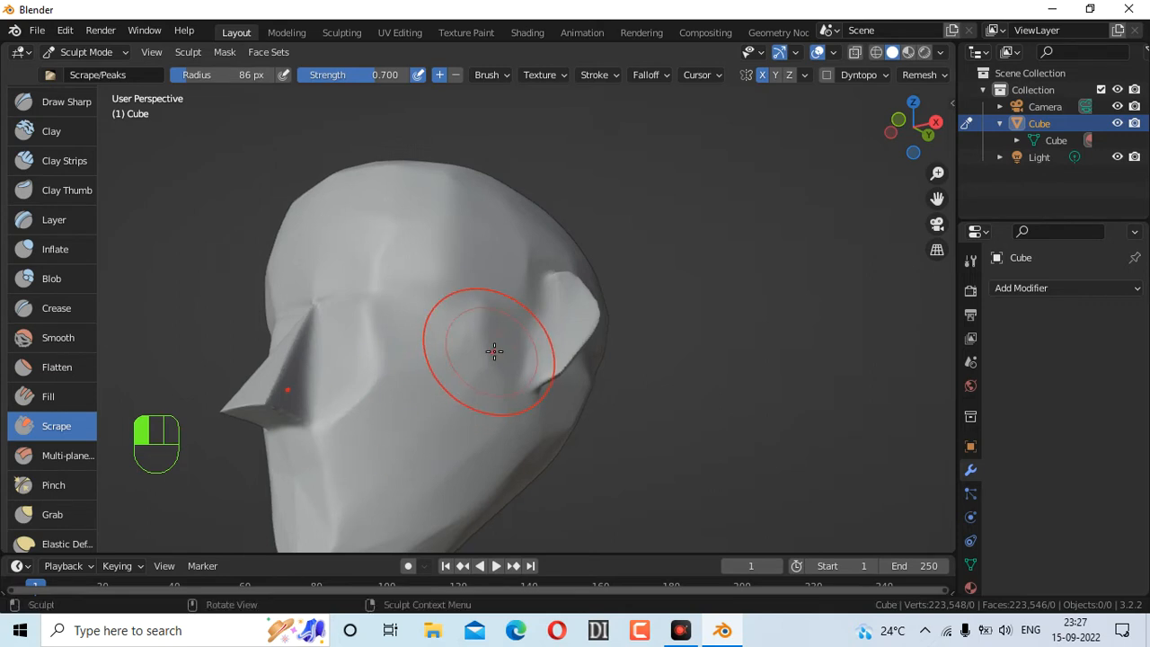
left_click_drag(404, 401, 373, 411)
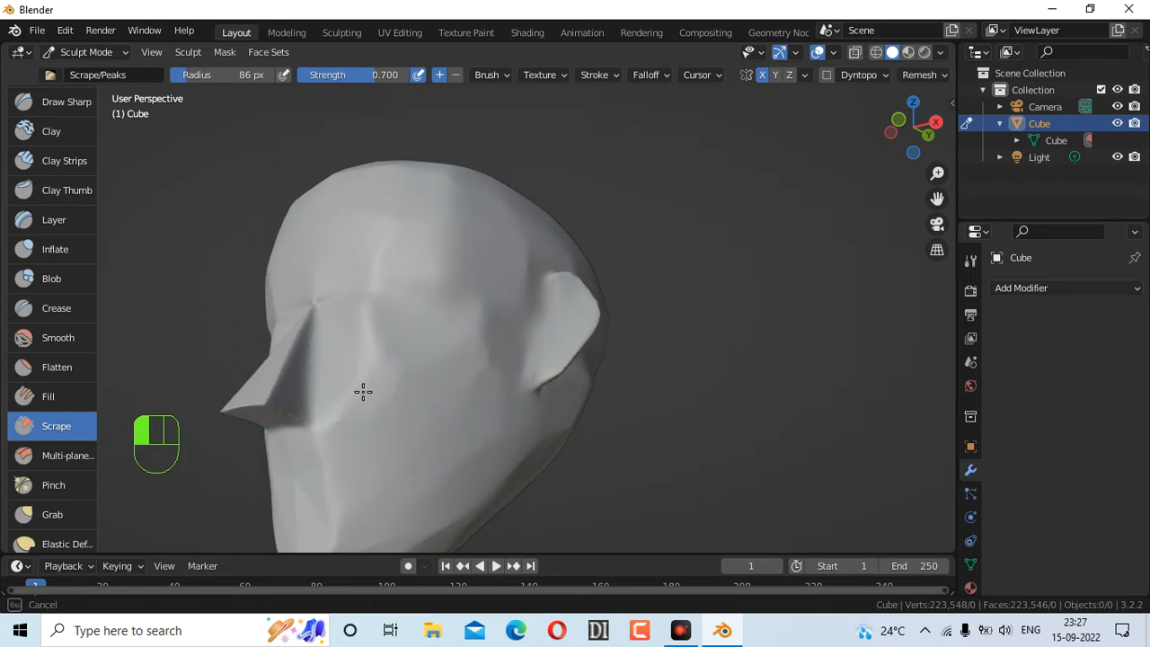
left_click_drag(372, 359, 440, 399)
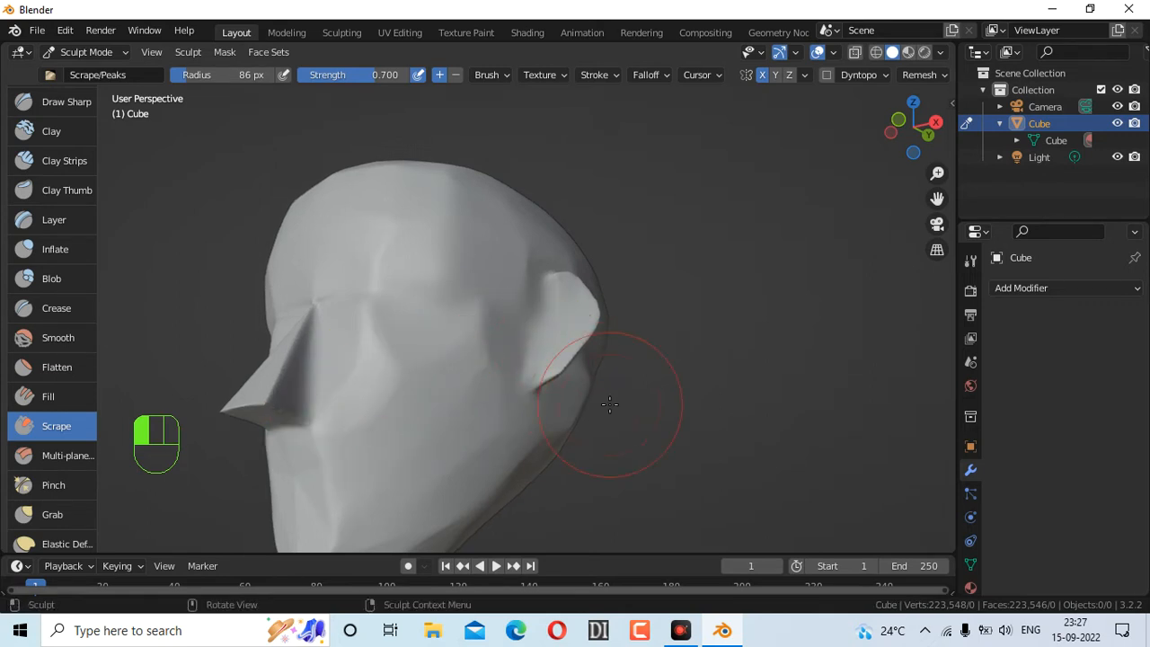
Make the nose tip shorter and flatter with a scrape stroke
mouse_move(911, 128)
left_mouse_down()
mouse_move(1069, 122)
mouse_move(1101, 162)
mouse_move(943, 115)
mouse_move(883, 114)
left_mouse_up()
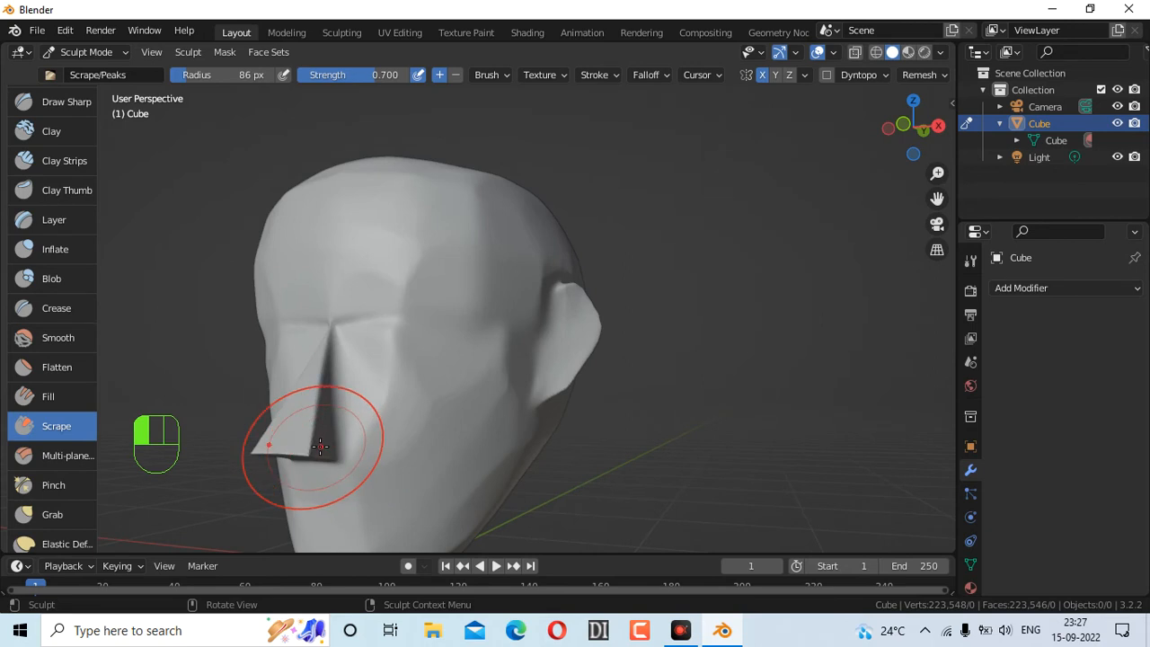
mouse_move(301, 454)
left_mouse_down()
mouse_move(305, 423)
mouse_move(279, 432)
left_mouse_up()
key("f")
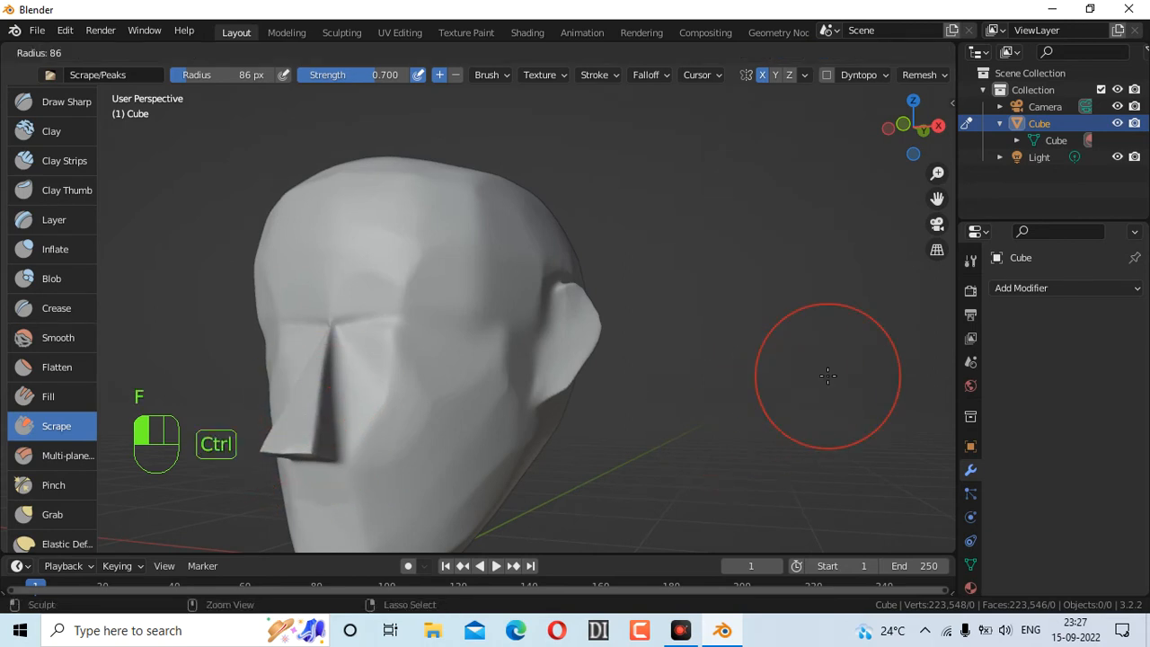
Scrape the cheek surface and across the head with short strokes
key("ctrl")
left_click(460, 387)
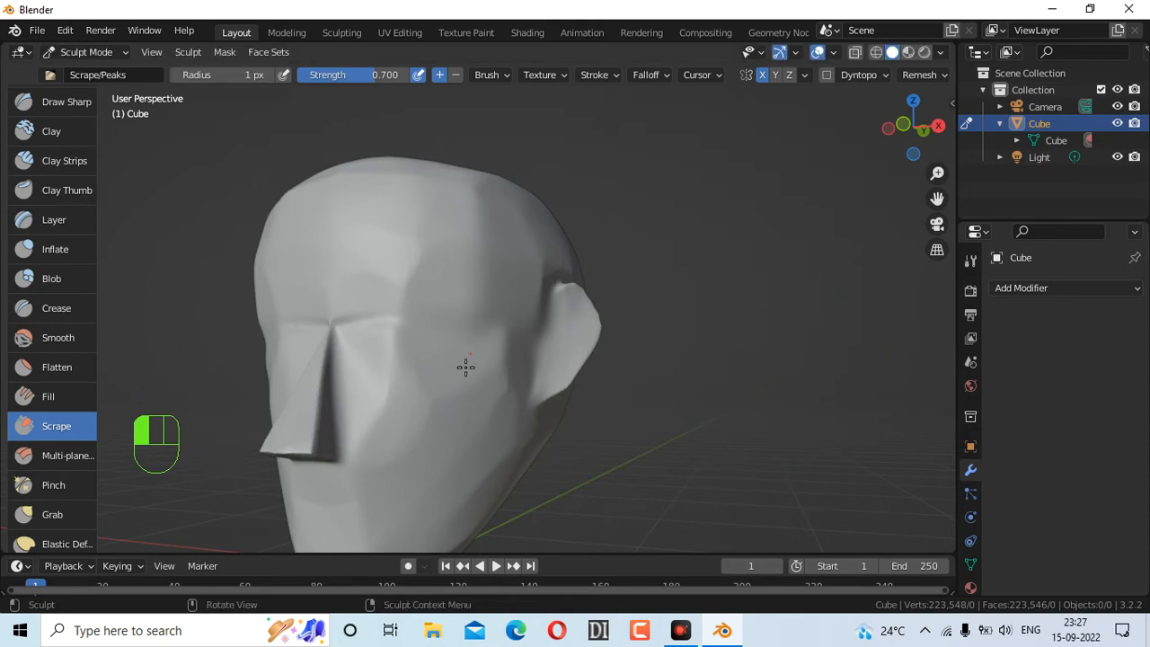
left_click_drag(471, 354, 486, 310)
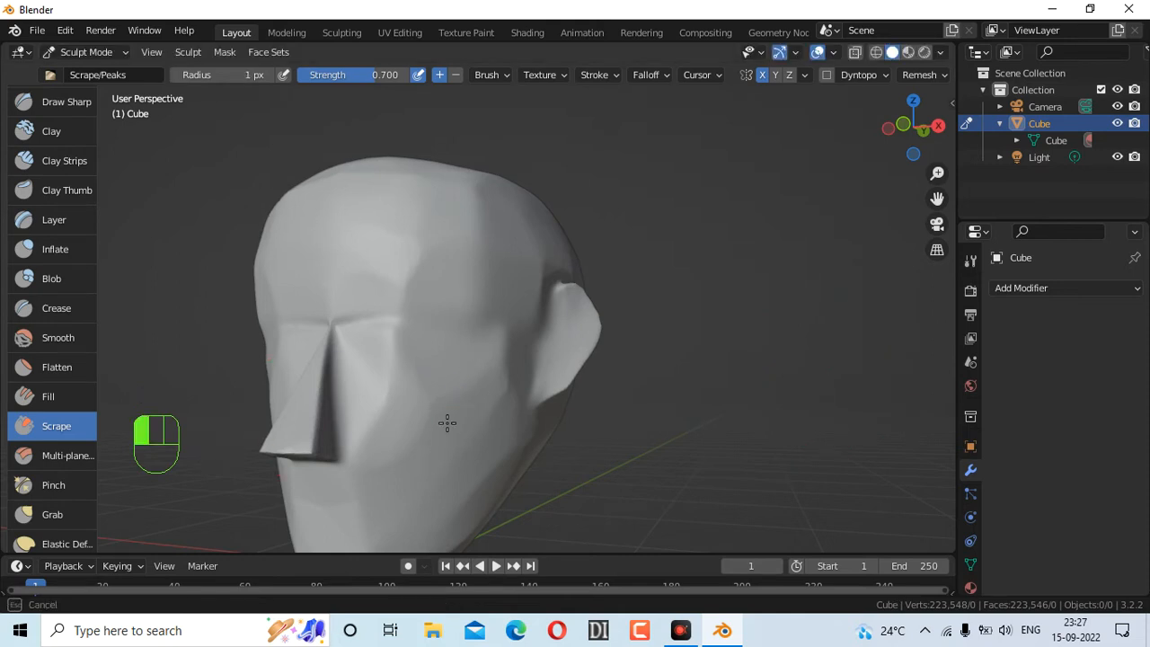
mouse_move(534, 262)
left_mouse_down()
mouse_move(503, 334)
mouse_move(502, 320)
mouse_move(530, 325)
left_mouse_up()
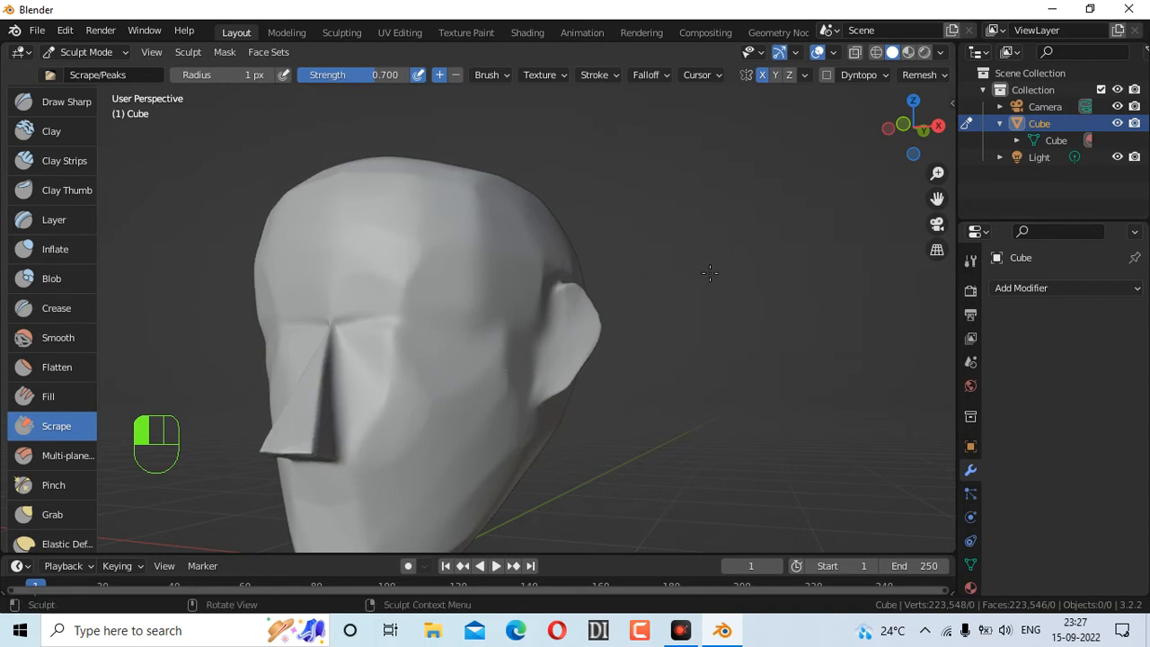
Set the Scrape radius to 72 px and scrape down the cheek again
key("f")
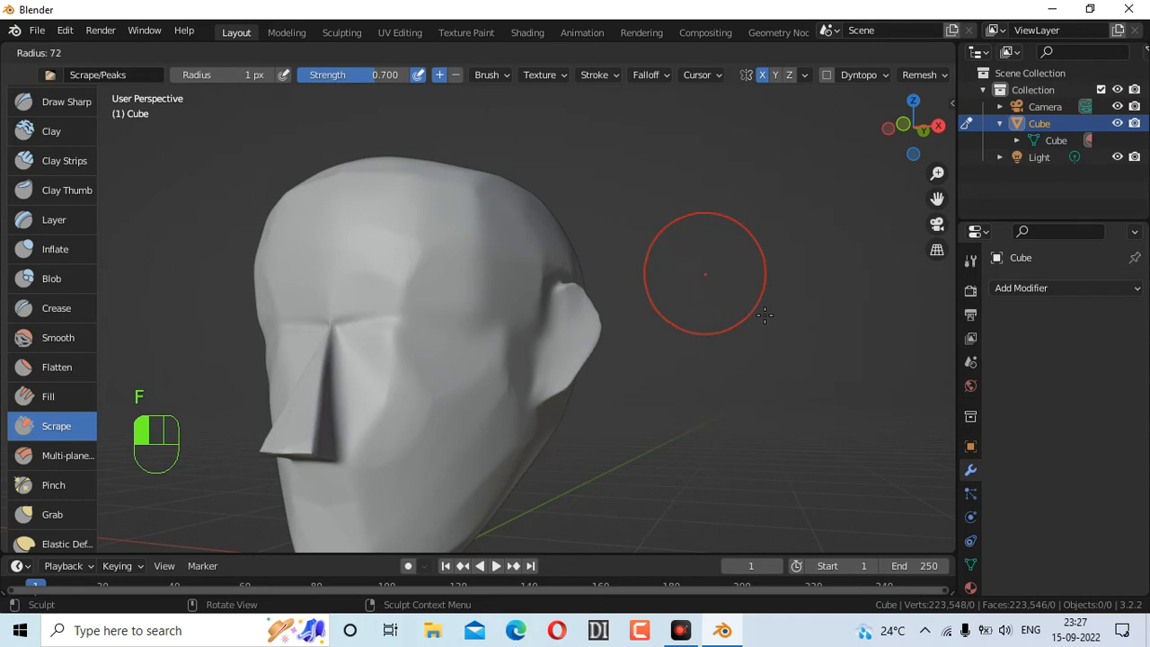
left_click(758, 372)
left_click_drag(475, 375, 519, 349)
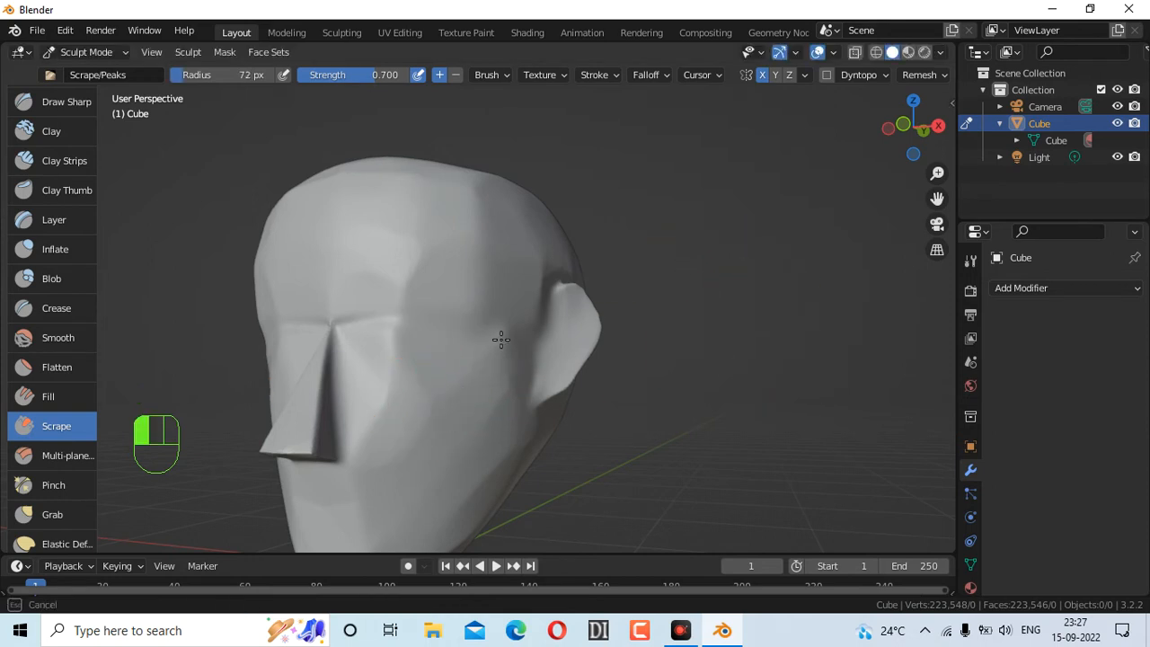
mouse_move(377, 435)
left_mouse_down()
mouse_move(359, 431)
mouse_move(374, 398)
left_mouse_up()
scroll(689, 350, "down", 4)
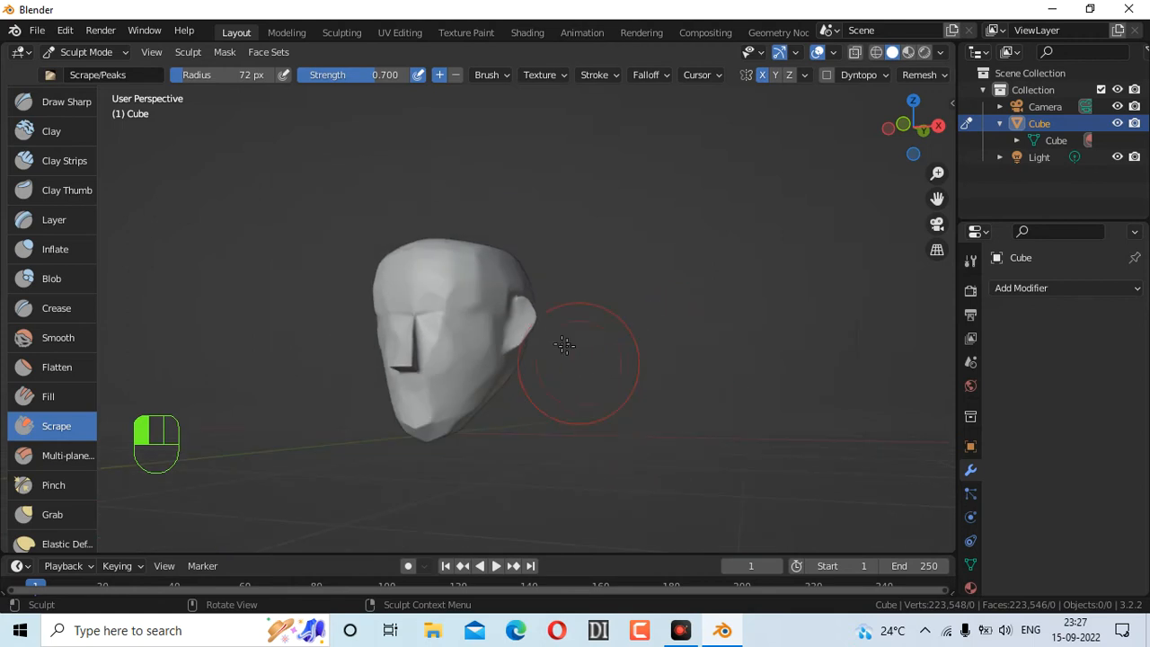
mouse_move(918, 136)
left_mouse_down()
mouse_move(979, 155)
mouse_move(1020, 125)
mouse_move(1051, 133)
left_mouse_up()
left_click_drag(513, 296, 492, 327)
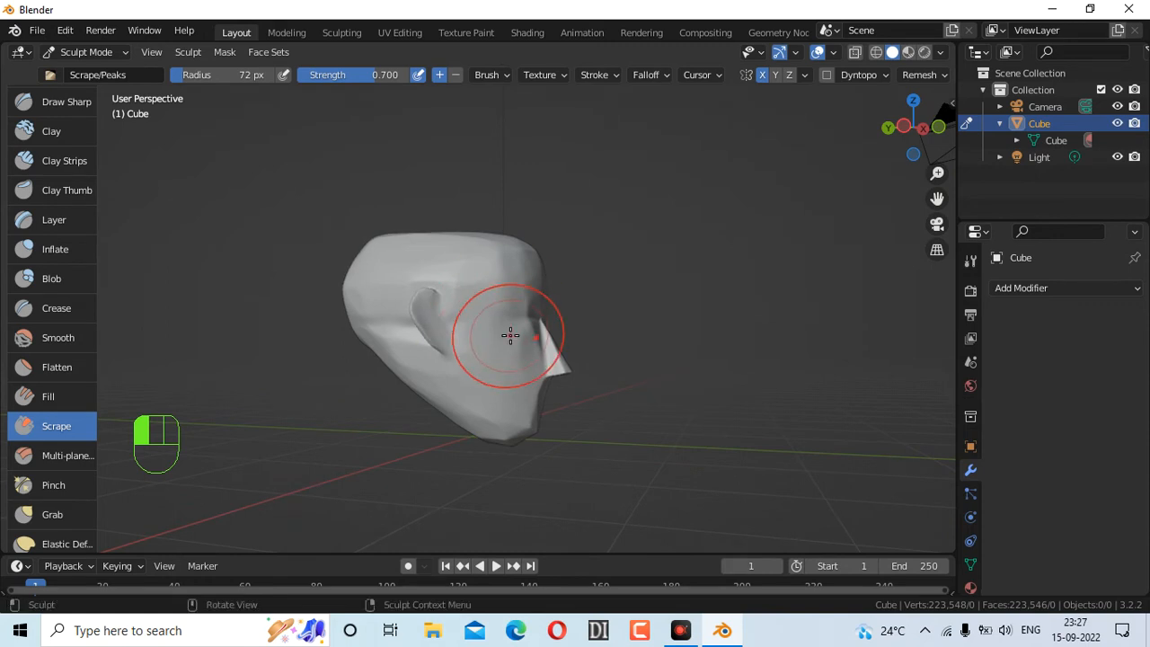
Scrape the area above the ear, undoing the failed strokes beside the nose
scroll(512, 328, "up", 5)
left_click_drag(421, 253, 404, 224)
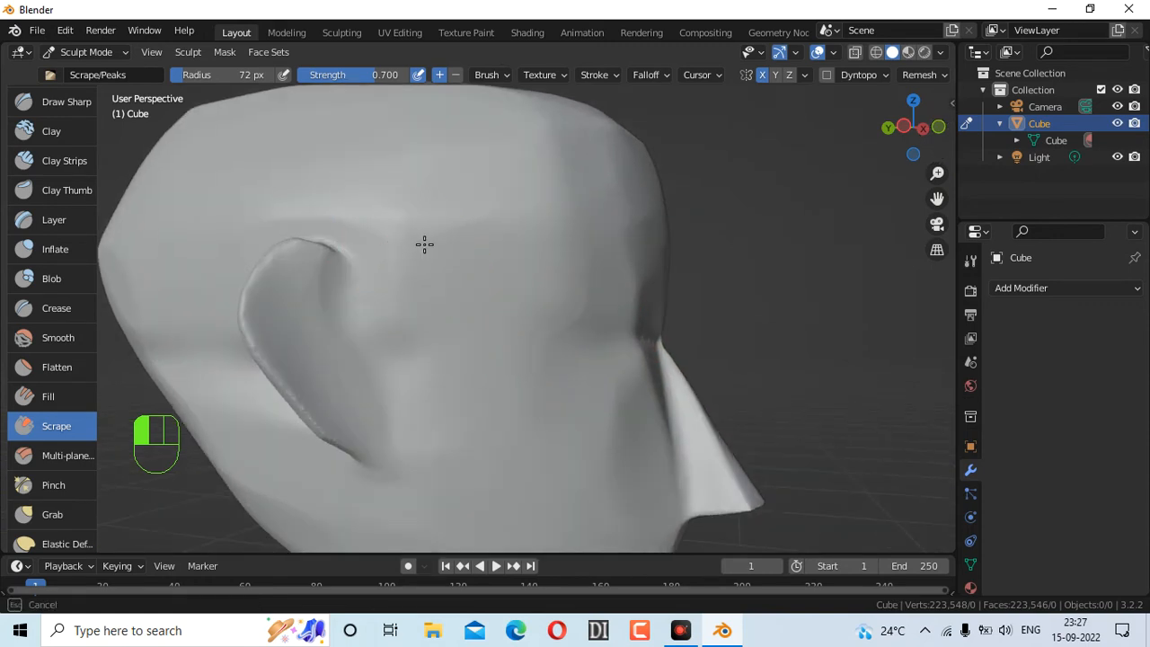
left_click_drag(397, 181, 509, 214)
mouse_move(426, 209)
left_mouse_down()
mouse_move(400, 195)
mouse_move(401, 262)
mouse_move(385, 234)
left_mouse_up()
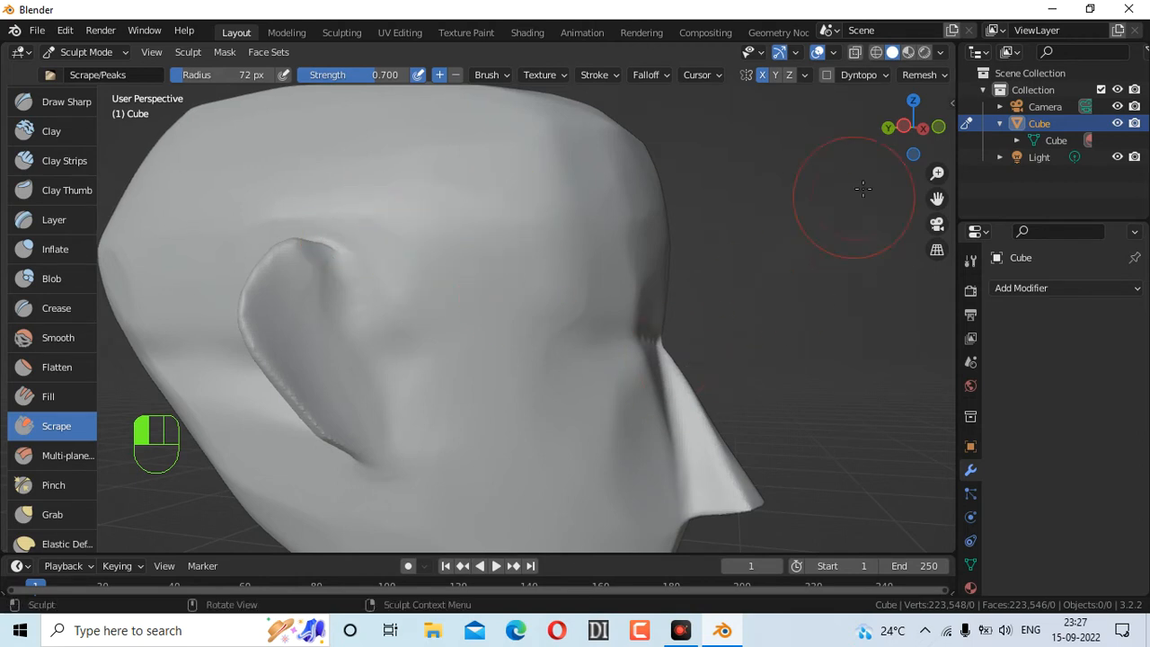
left_click_drag(913, 126, 853, 128)
mouse_move(287, 370)
left_mouse_down()
mouse_move(308, 388)
mouse_move(283, 357)
mouse_move(292, 346)
left_mouse_up()
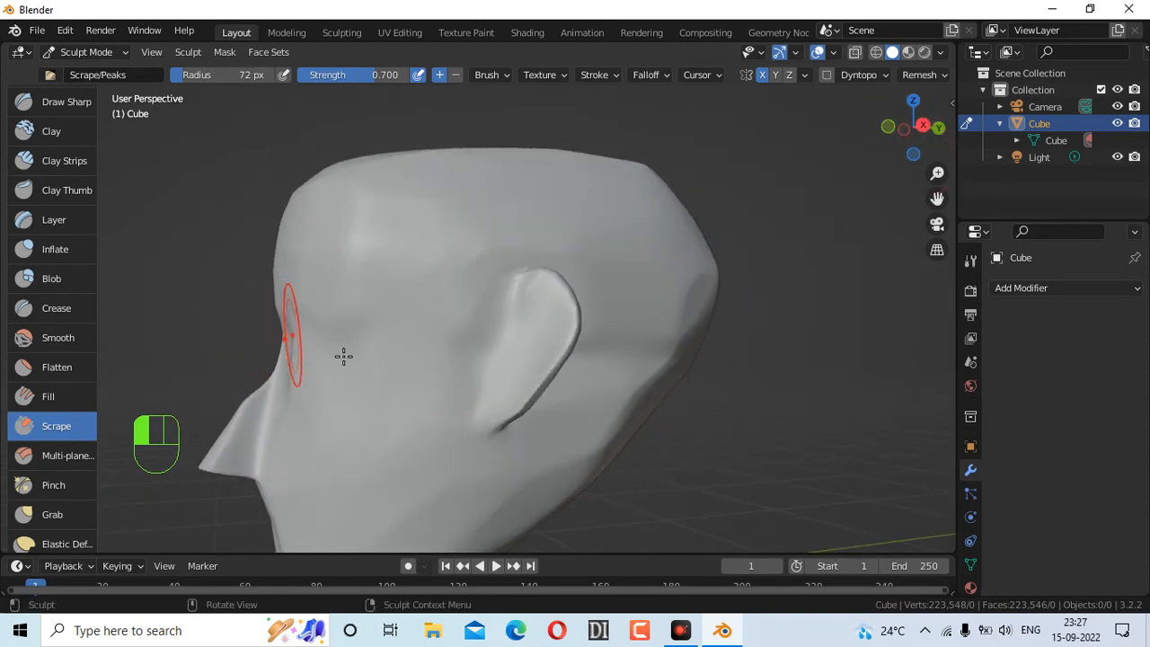
key("ctrl+z")
key("ctrl+z")
key("ctrl+z")
key("ctrl+z")
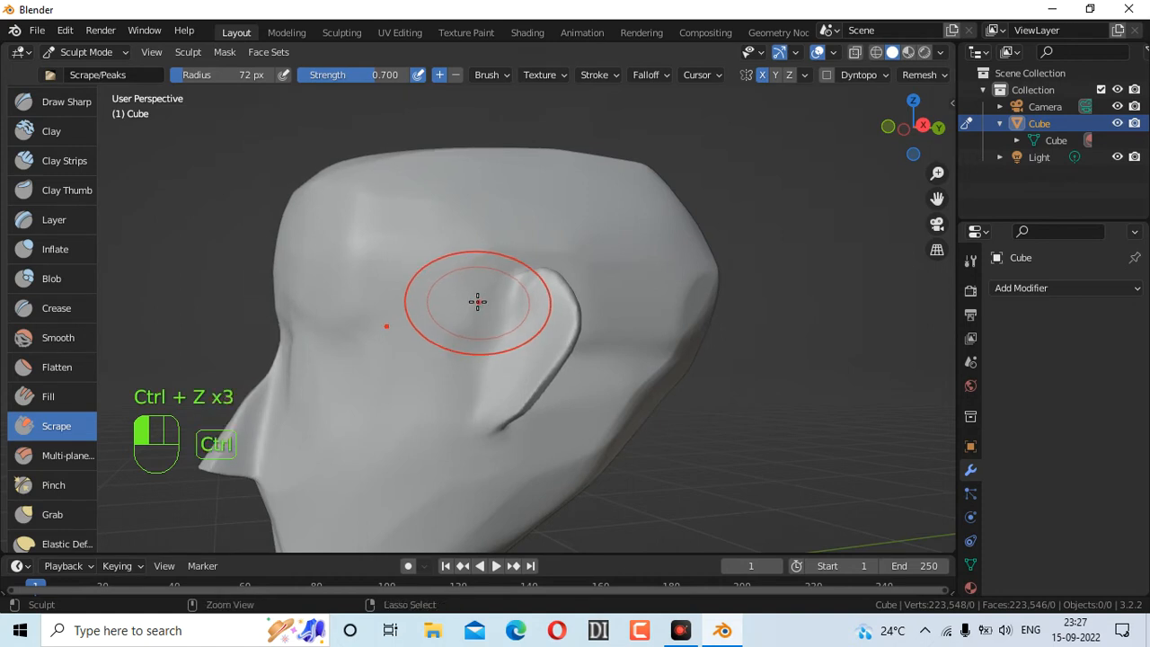
key("ctrl+z")
key("ctrl+z")
Deepen the eye socket and scrape the cheek smooth toward the ear
left_click_drag(901, 148, 706, 206)
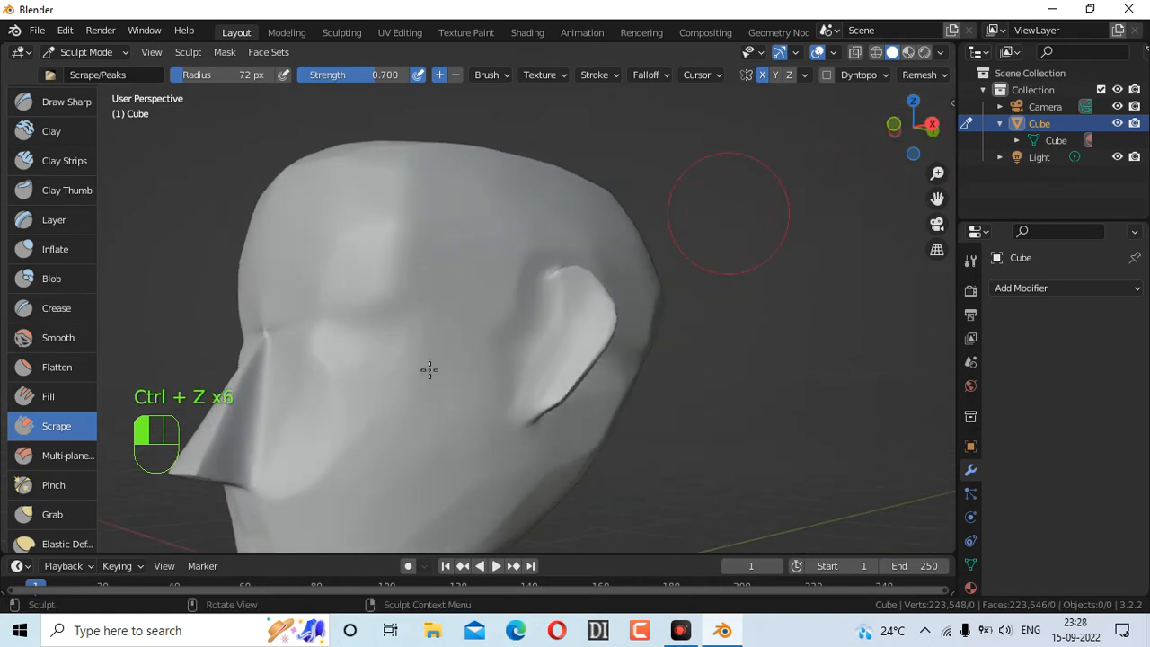
mouse_move(342, 365)
left_mouse_down()
mouse_move(300, 336)
mouse_move(308, 361)
mouse_move(342, 383)
mouse_move(428, 401)
mouse_move(361, 466)
mouse_move(413, 426)
left_mouse_up()
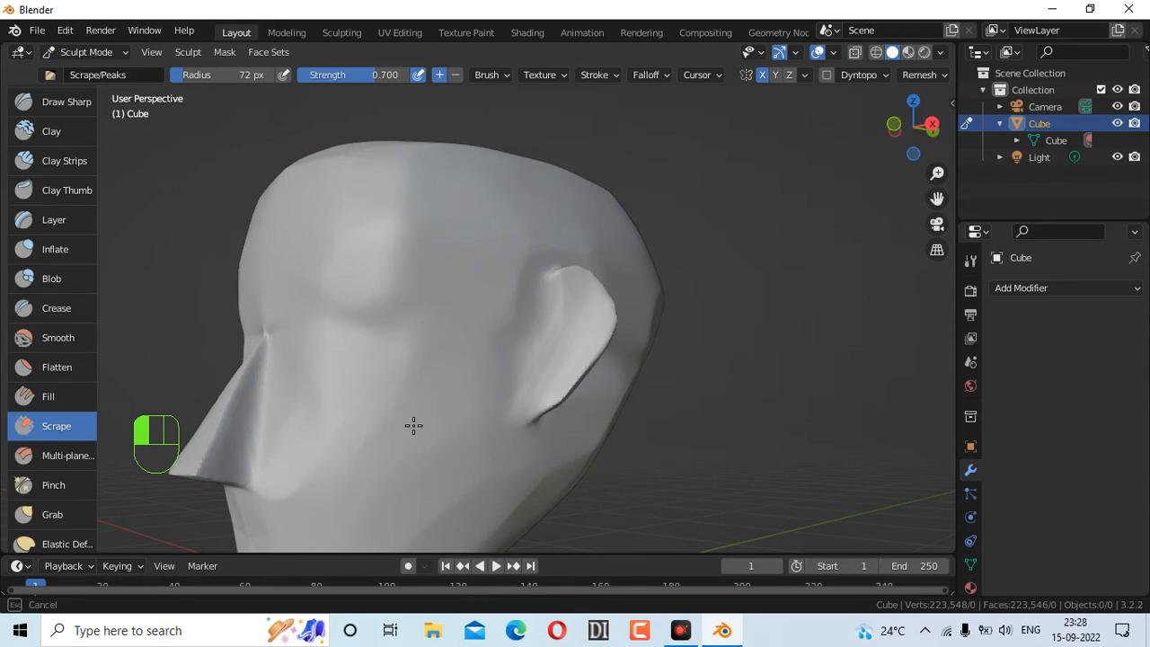
left_click_drag(329, 446, 393, 422)
left_click_drag(375, 465, 519, 402)
left_click_drag(894, 144, 929, 146)
left_click_drag(621, 333, 607, 320)
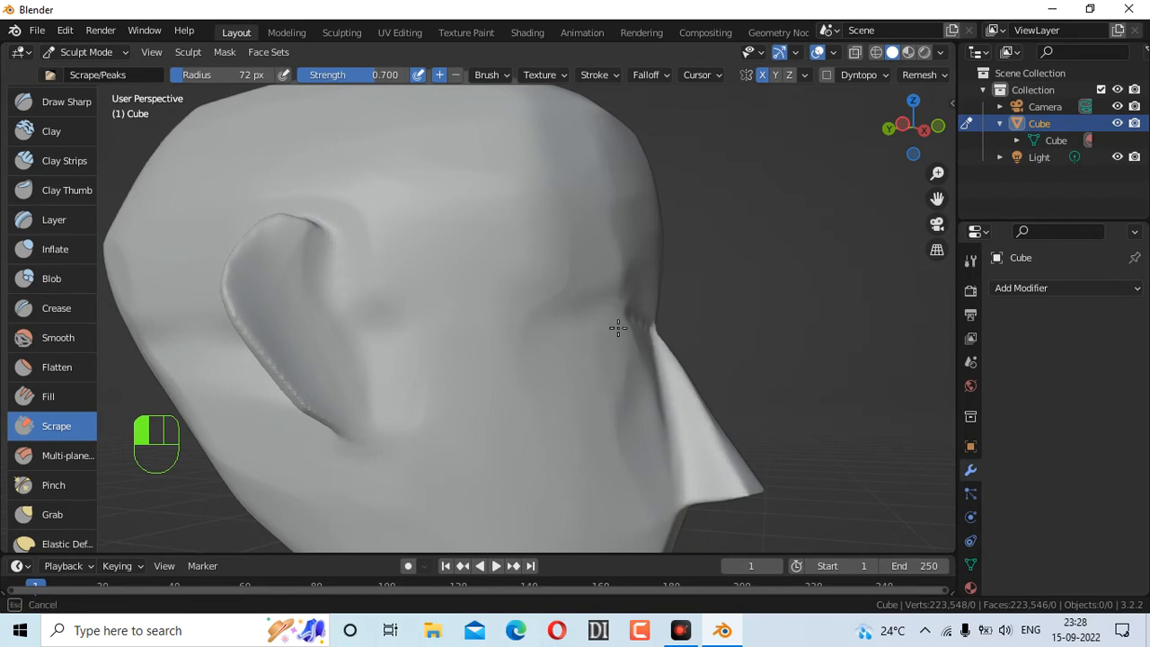
left_click_drag(449, 418, 458, 413)
Rotate to the other side and scrape the head's upper right side
left_click_drag(925, 135, 963, 148)
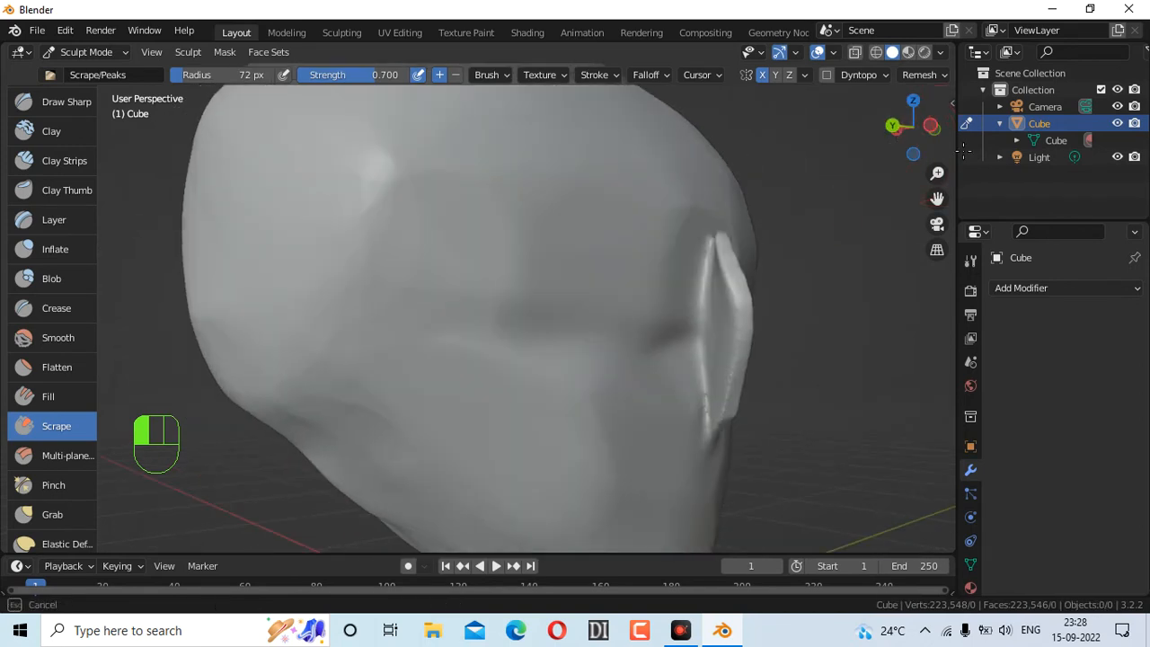
scroll(641, 297, "down", 5)
left_click_drag(892, 152, 693, 223)
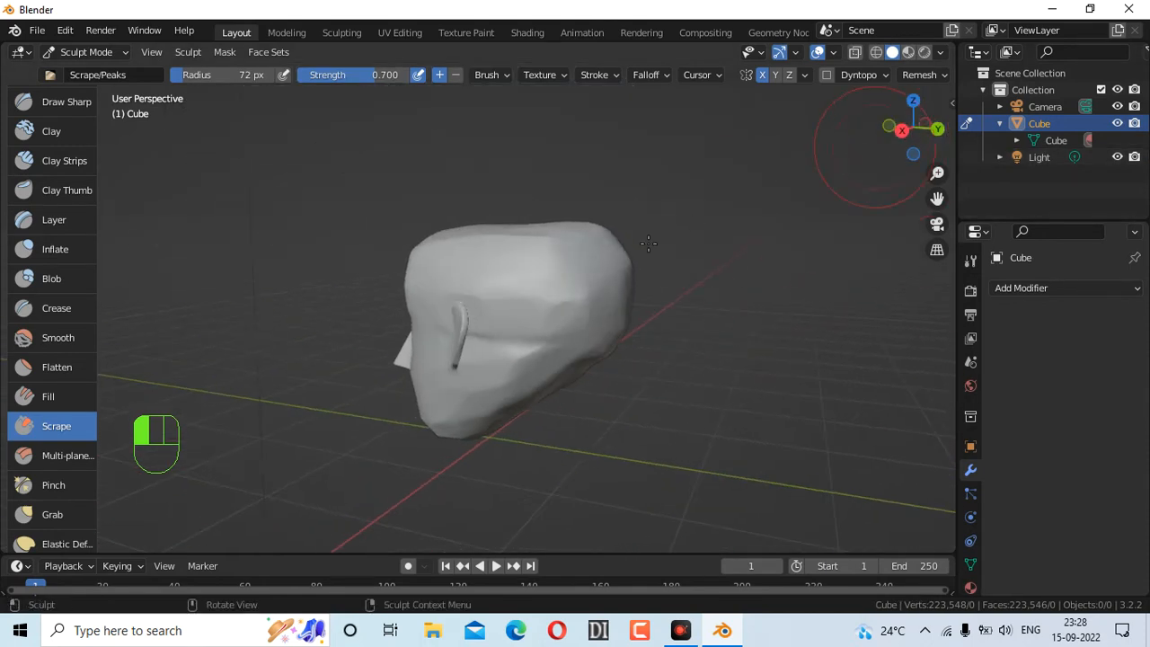
left_click_drag(604, 272, 605, 274)
left_click_drag(591, 330, 668, 325)
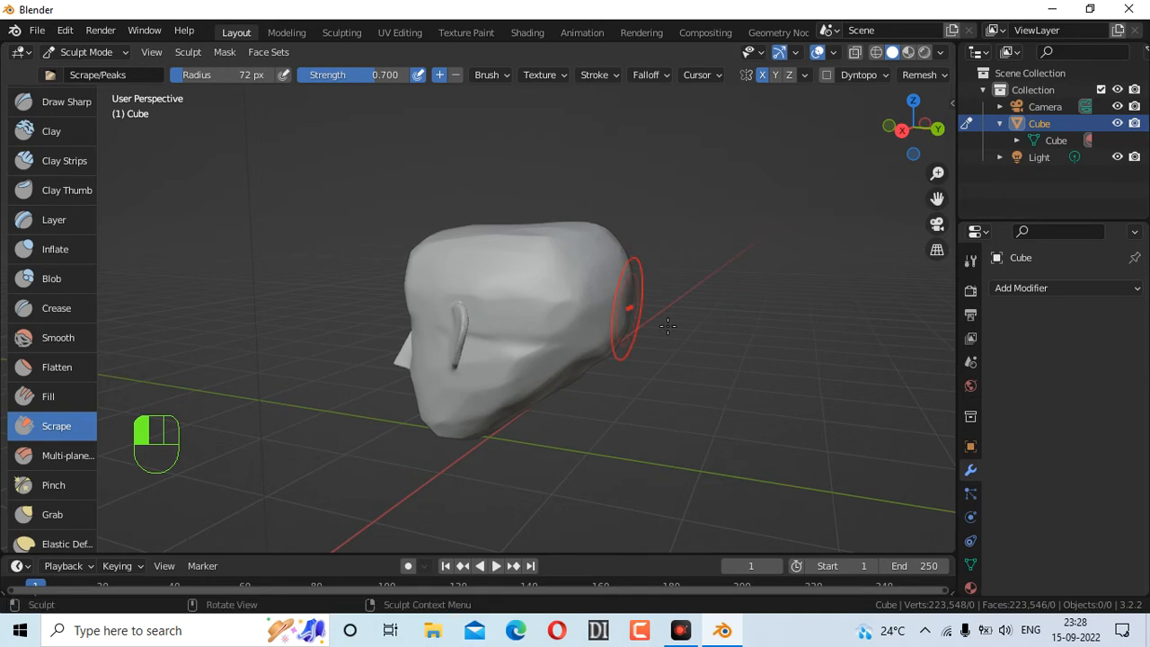
Scrape the head's right side with a 194 px Scrape brush, undoing the last stroke
key("f")
left_click(835, 375)
mouse_move(644, 267)
left_mouse_down()
mouse_move(628, 249)
mouse_move(625, 303)
mouse_move(594, 284)
left_mouse_up()
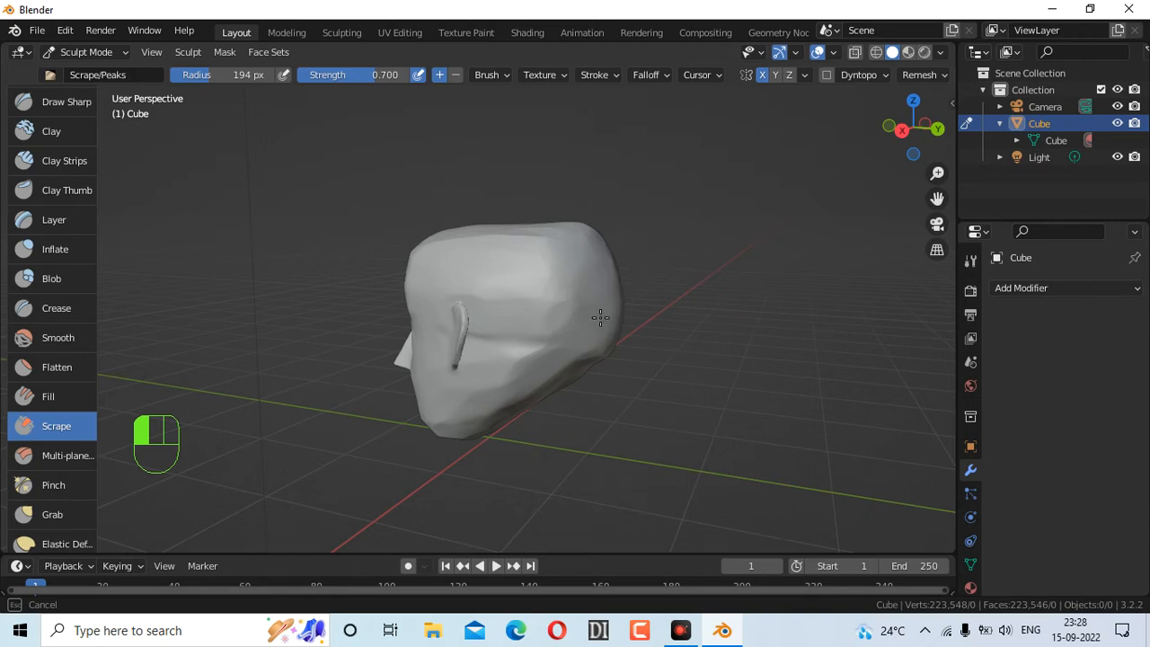
mouse_move(583, 360)
left_mouse_down()
mouse_move(564, 373)
mouse_move(509, 372)
mouse_move(471, 419)
left_mouse_up()
left_click_drag(496, 339, 513, 320)
key("ctrl+z")
key("ctrl+z")
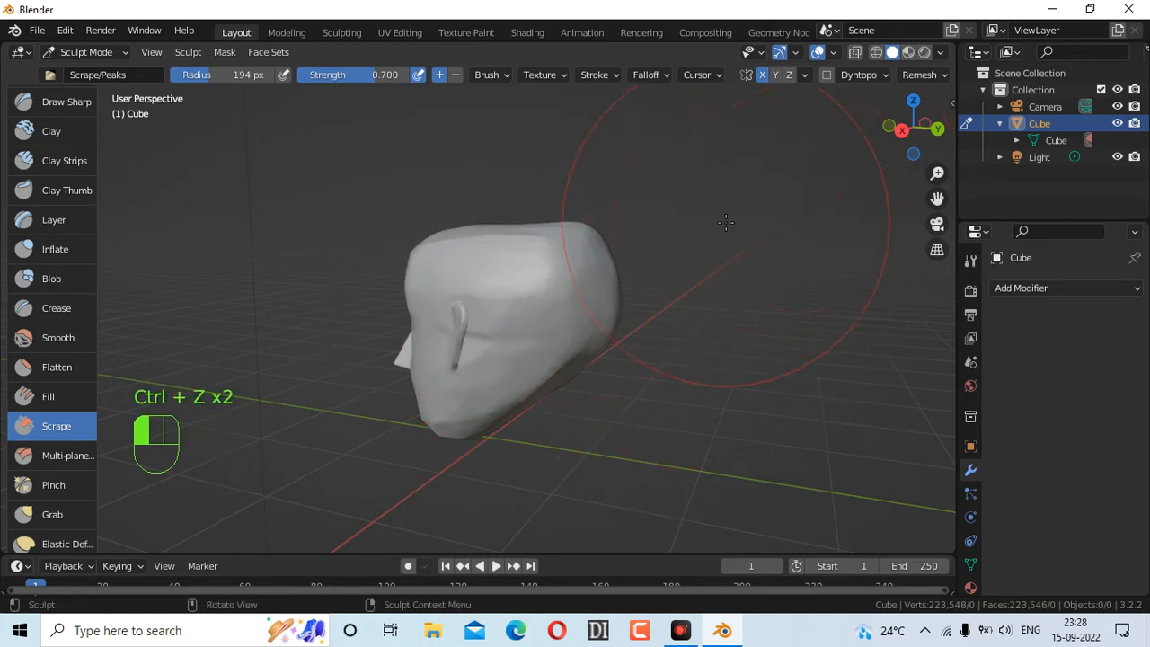
Scrape near the ear with the brush at 67 px, then undo that stroke
key("f")
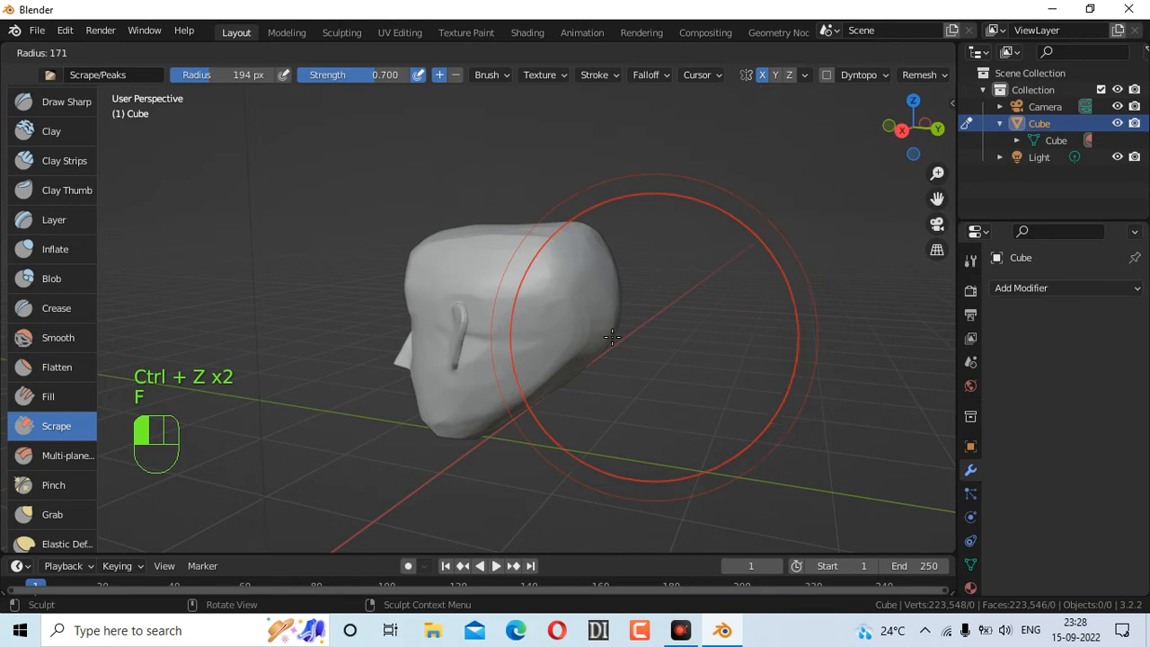
left_click(547, 297)
scroll(593, 323, "up", 4)
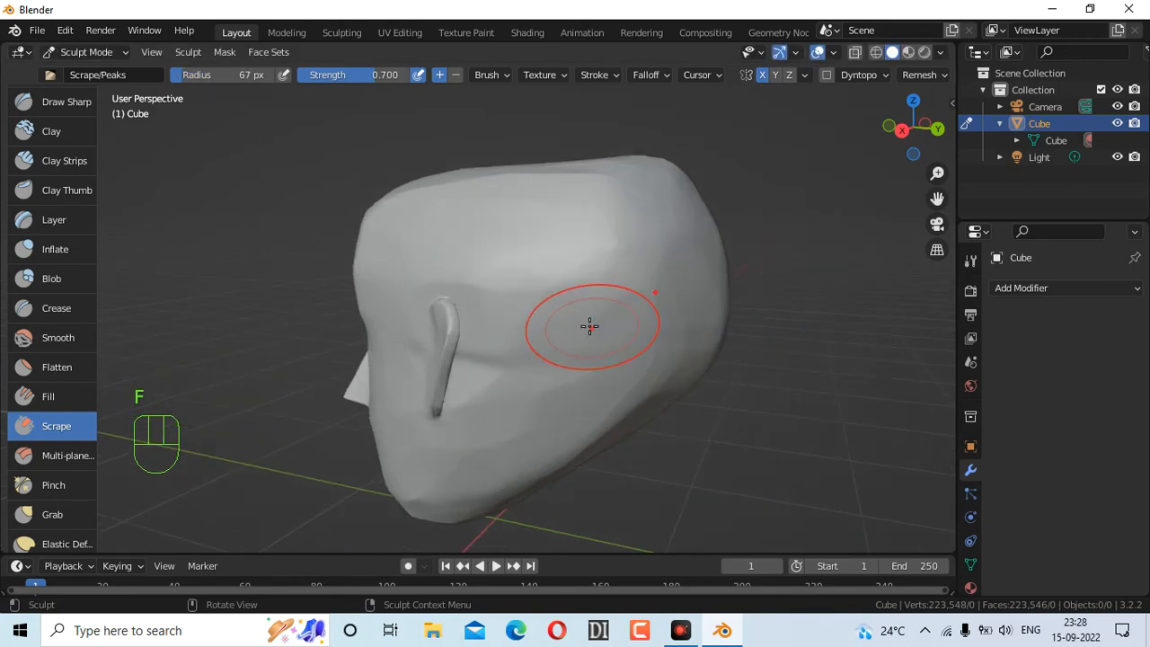
left_click(546, 294)
left_click_drag(507, 357, 498, 287)
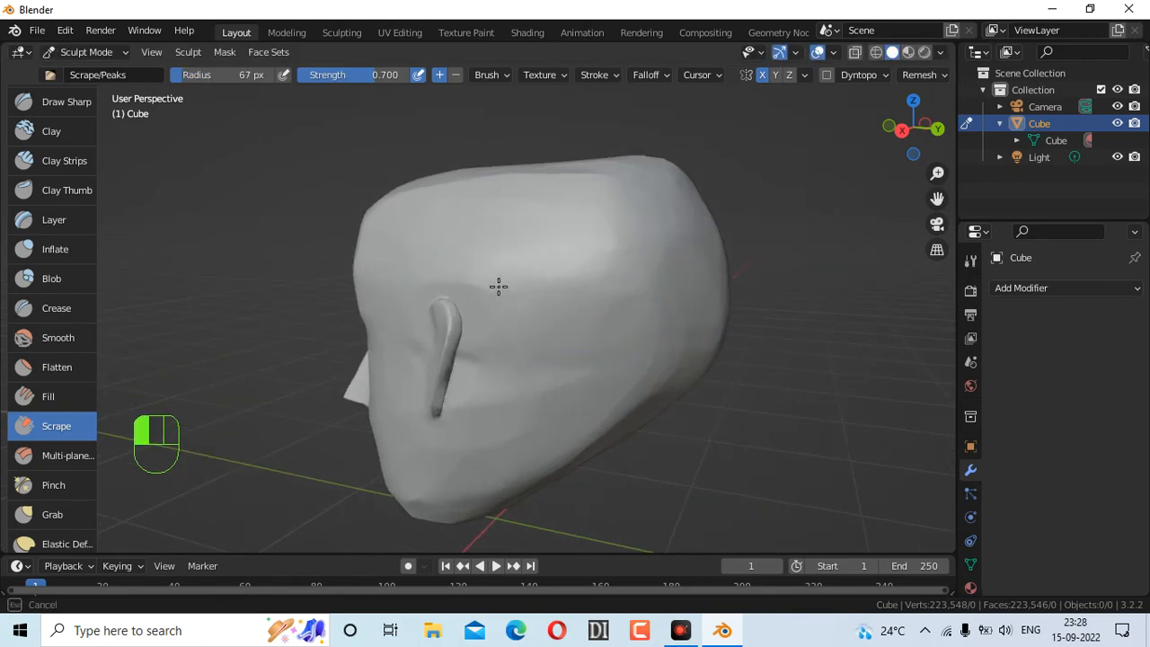
left_click_drag(536, 346, 644, 336)
key("ctrl+z")
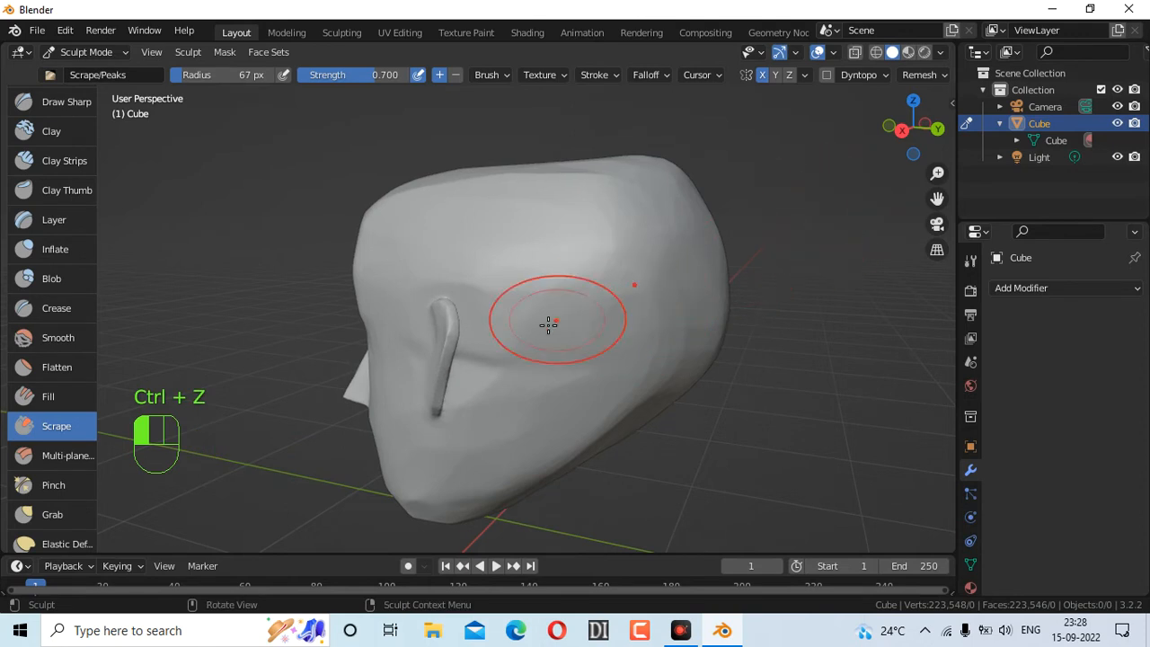
Lightly scrape the side of the head at 45 px and orbit back to the face
key("f")
left_click(645, 359)
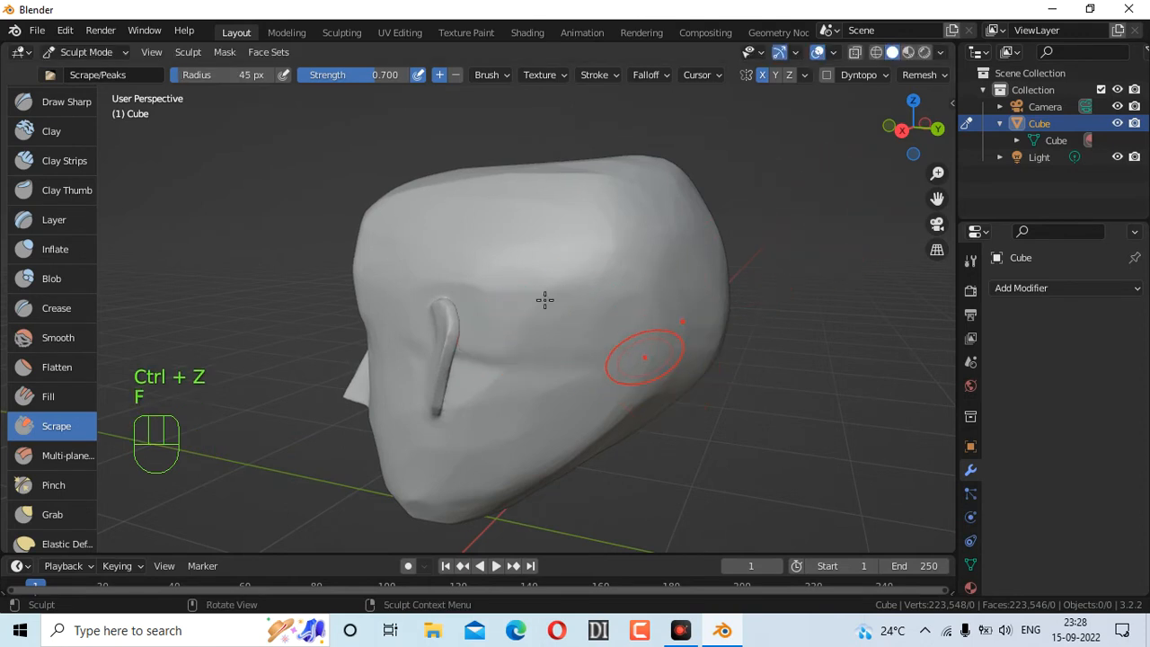
left_click_drag(543, 301, 534, 361)
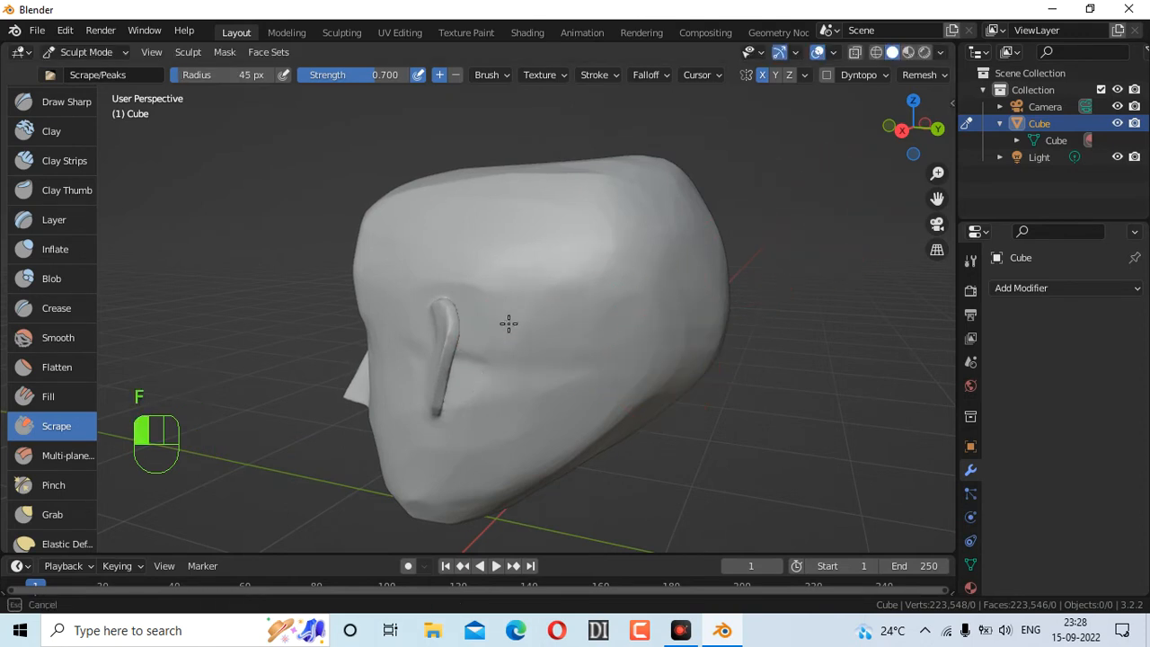
left_click_drag(549, 392, 558, 393)
mouse_move(936, 117)
left_mouse_down()
mouse_move(1146, 84)
mouse_move(1080, 102)
left_mouse_up()
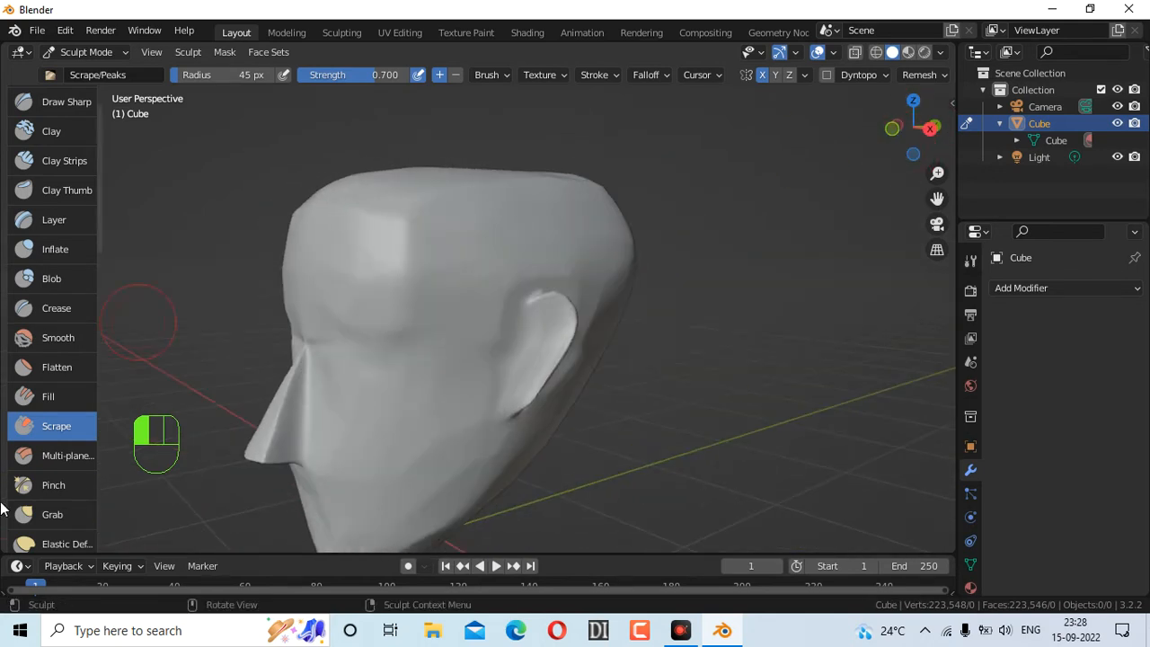
Reshape the ear with the Grab brush and set its radius to 103 px
left_click(59, 506)
mouse_move(547, 311)
left_mouse_down()
mouse_move(568, 315)
mouse_move(580, 352)
mouse_move(560, 334)
mouse_move(574, 350)
left_mouse_up()
key("f")
left_click(629, 485)
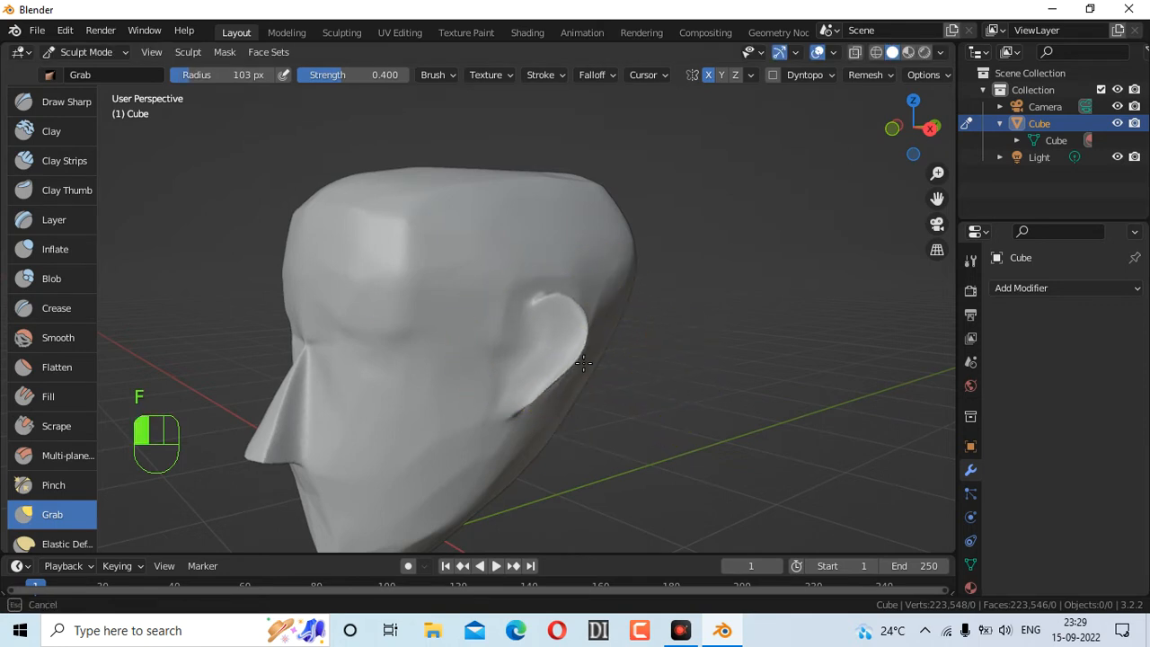
Pull the ear outward and pull out the underside of the nose
left_click_drag(567, 329, 539, 334)
left_click_drag(894, 112, 932, 139)
left_click_drag(426, 329, 388, 331)
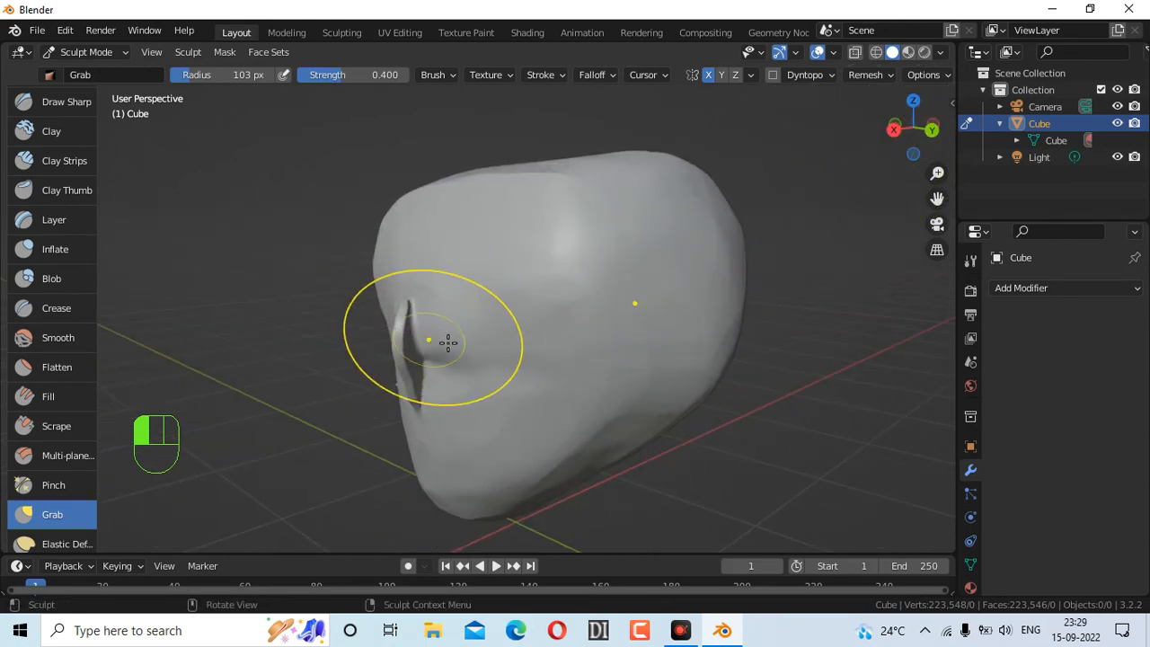
mouse_move(904, 129)
left_mouse_down()
mouse_move(1133, 126)
mouse_move(1033, 126)
mouse_move(1082, 97)
left_mouse_up()
mouse_move(447, 405)
left_mouse_down()
mouse_move(436, 419)
mouse_move(455, 407)
left_mouse_up()
left_click_drag(434, 421, 435, 418)
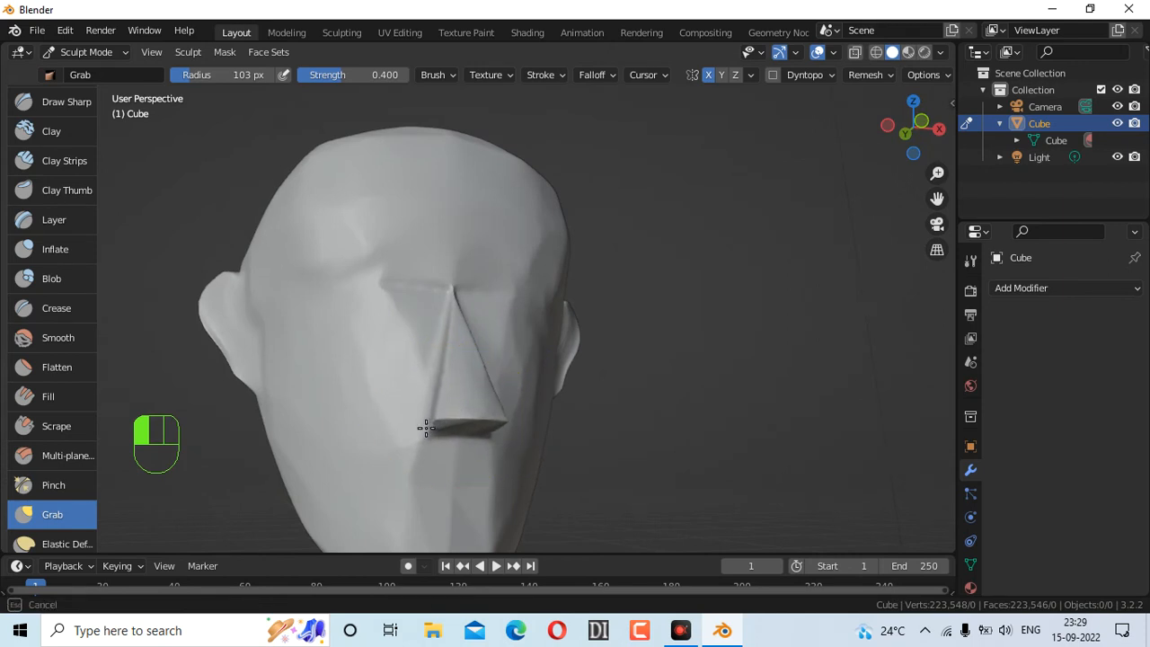
scroll(77, 218, "up", 1)
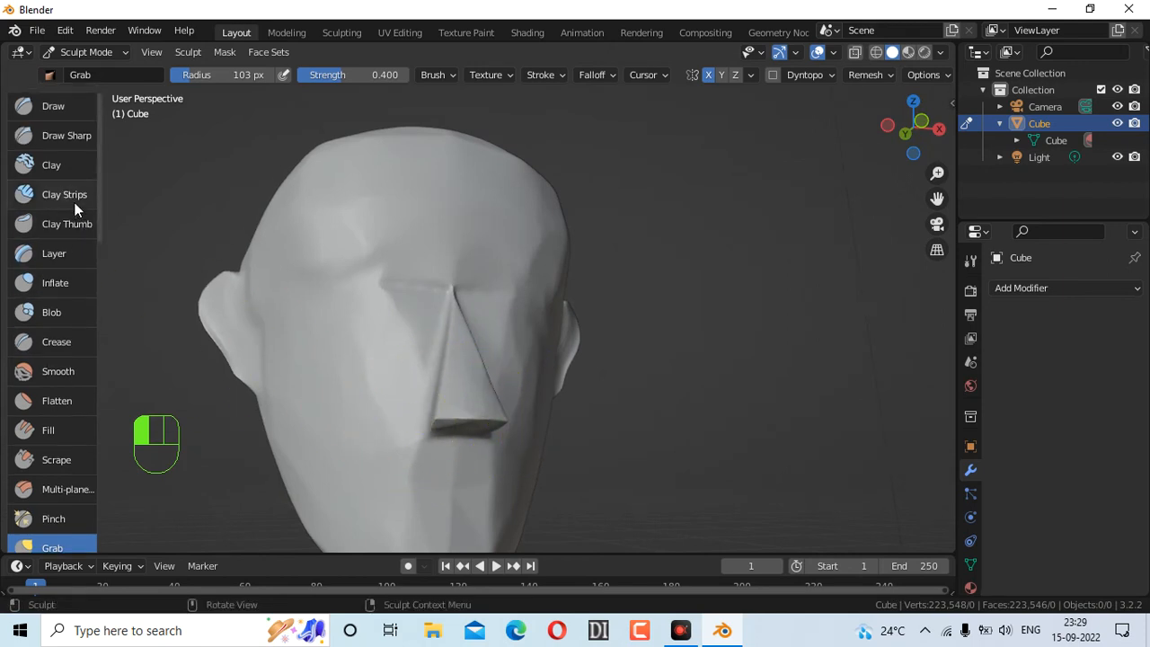
left_click(76, 140)
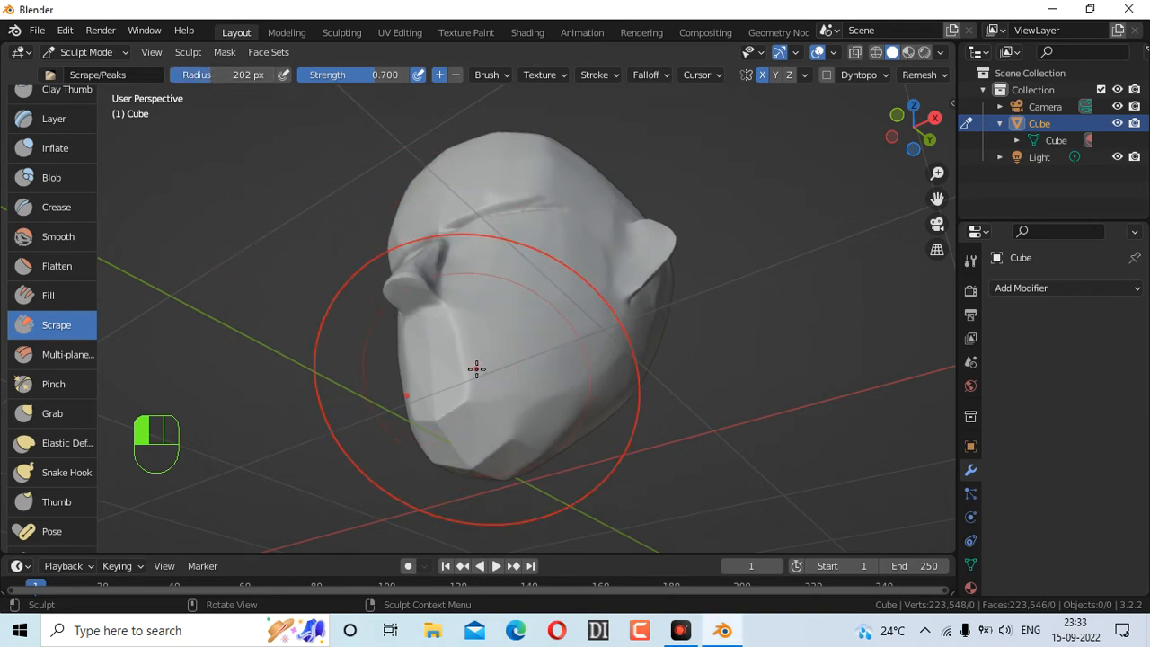
Scrape the cheek, chin tip and lower jaw edge flat, undoing one stroke
left_click_drag(480, 390, 482, 380)
left_click_drag(468, 436, 516, 423)
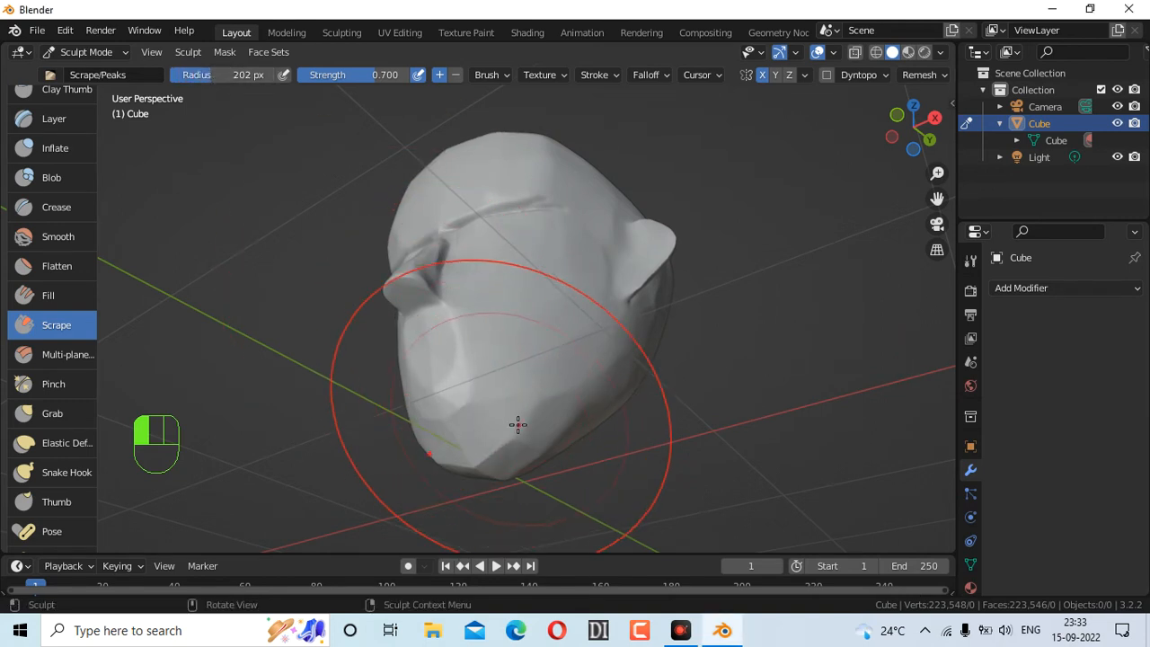
mouse_move(910, 155)
left_mouse_down()
mouse_move(888, 157)
mouse_move(908, 153)
left_mouse_up()
key("ctrl+z")
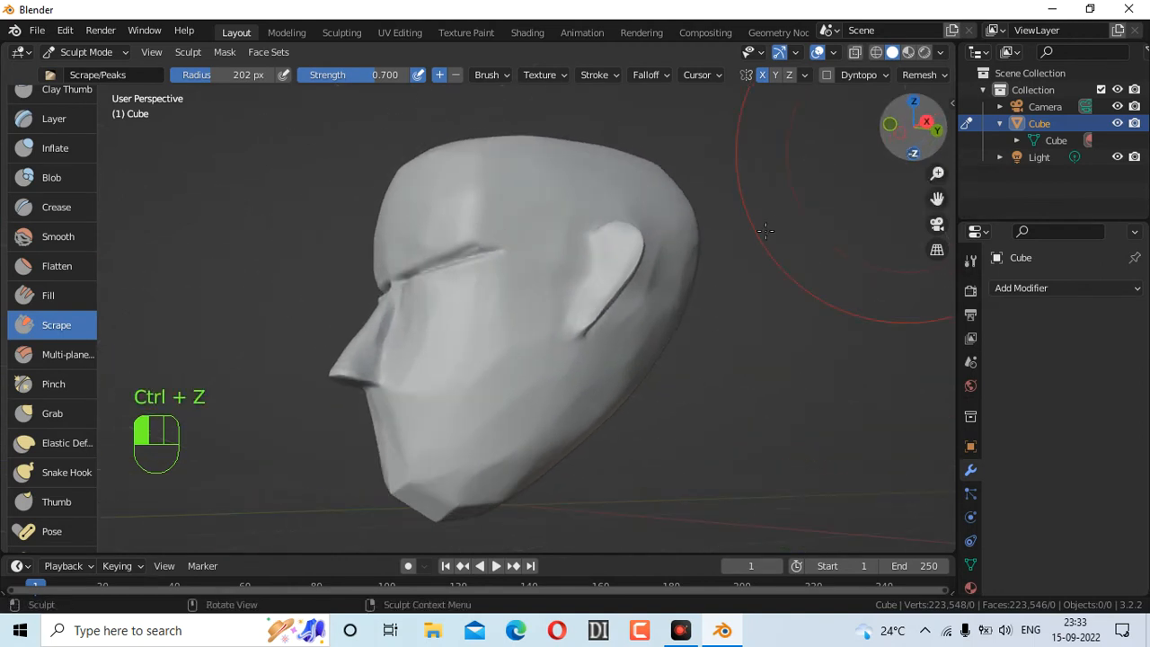
mouse_move(507, 421)
left_mouse_down()
mouse_move(459, 479)
mouse_move(495, 368)
mouse_move(467, 419)
mouse_move(539, 383)
left_mouse_up()
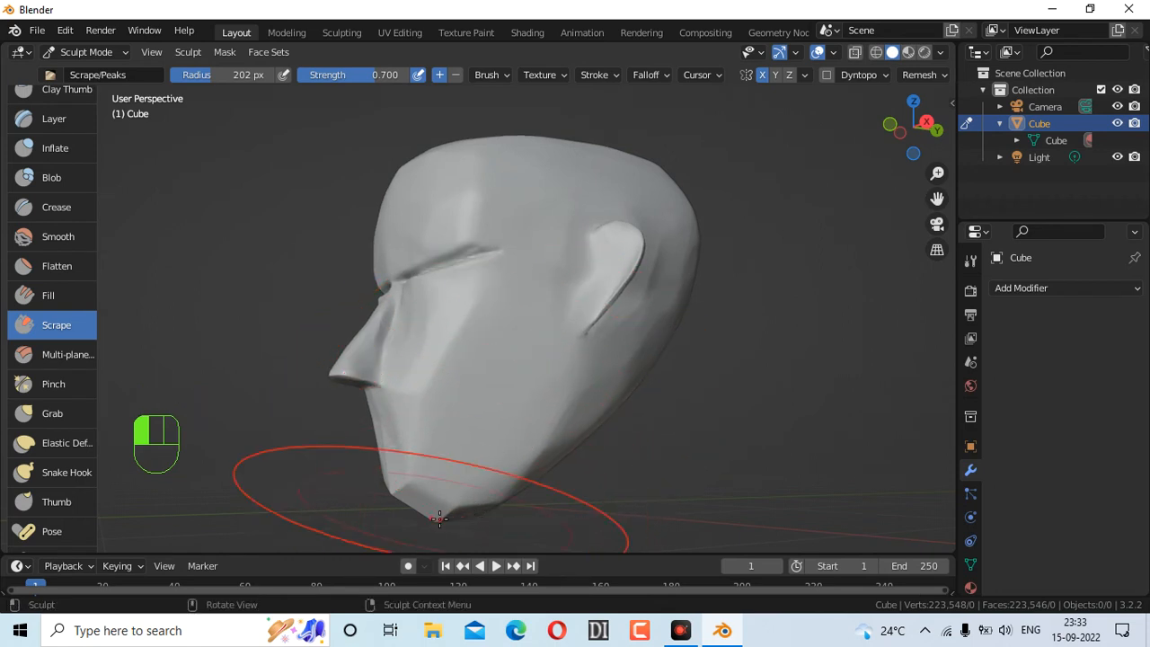
left_click_drag(438, 516, 466, 527)
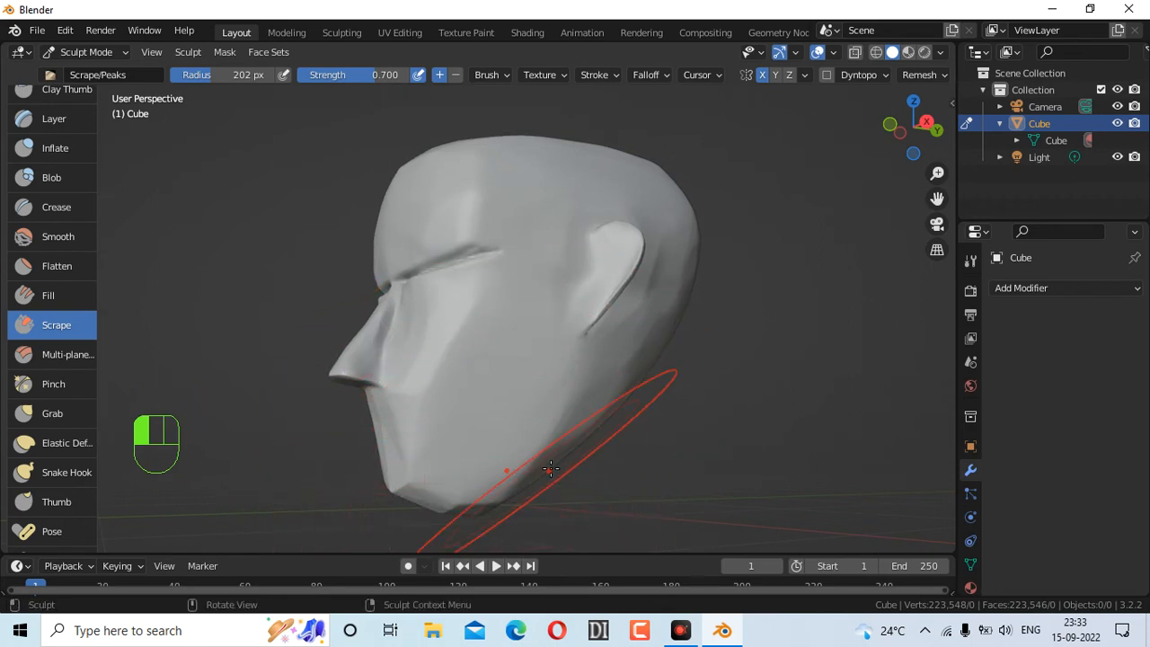
mouse_move(578, 436)
left_mouse_down()
mouse_move(503, 493)
mouse_move(422, 520)
left_mouse_up()
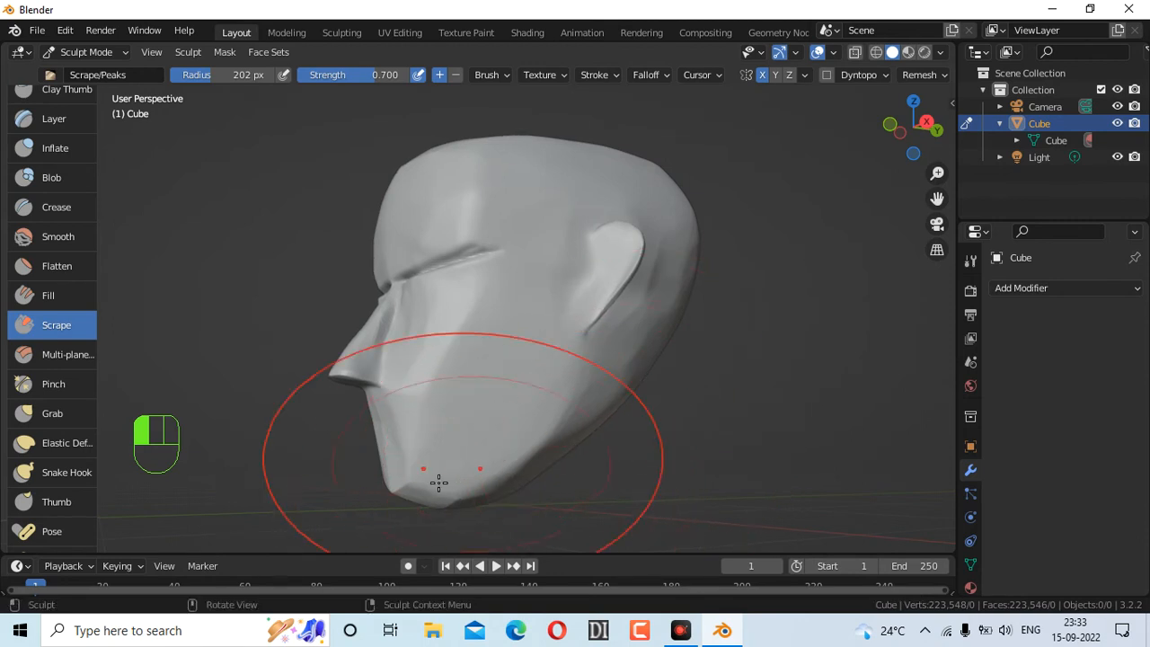
Pull the chin downward with the Grab brush
left_click(54, 414)
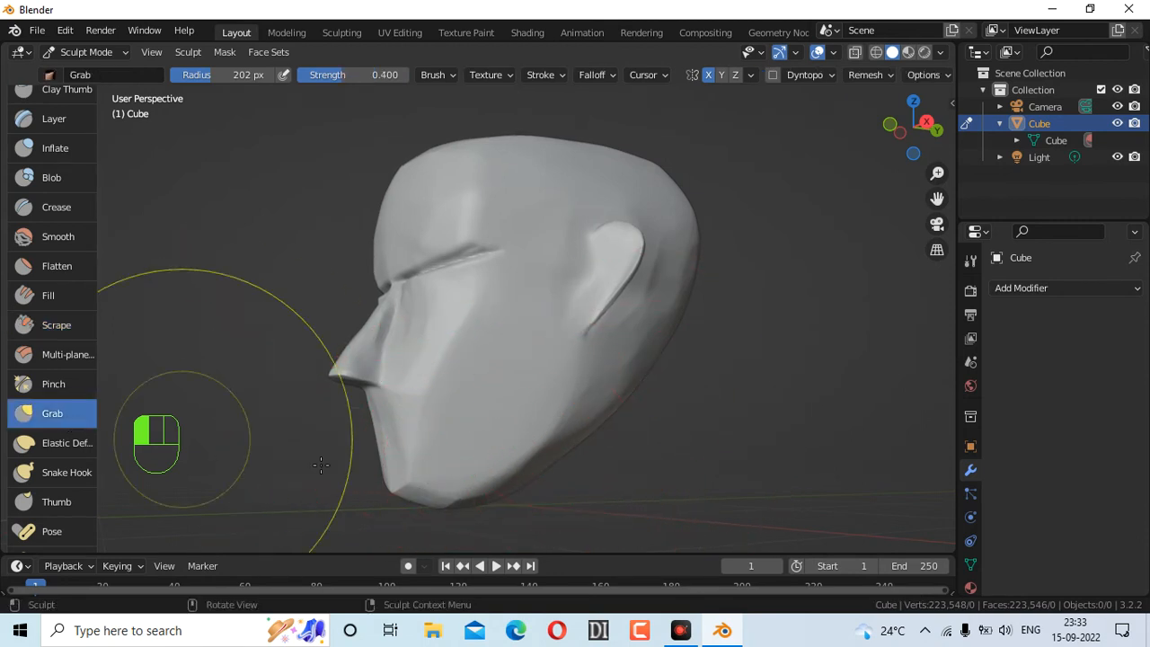
left_click_drag(411, 489, 396, 533)
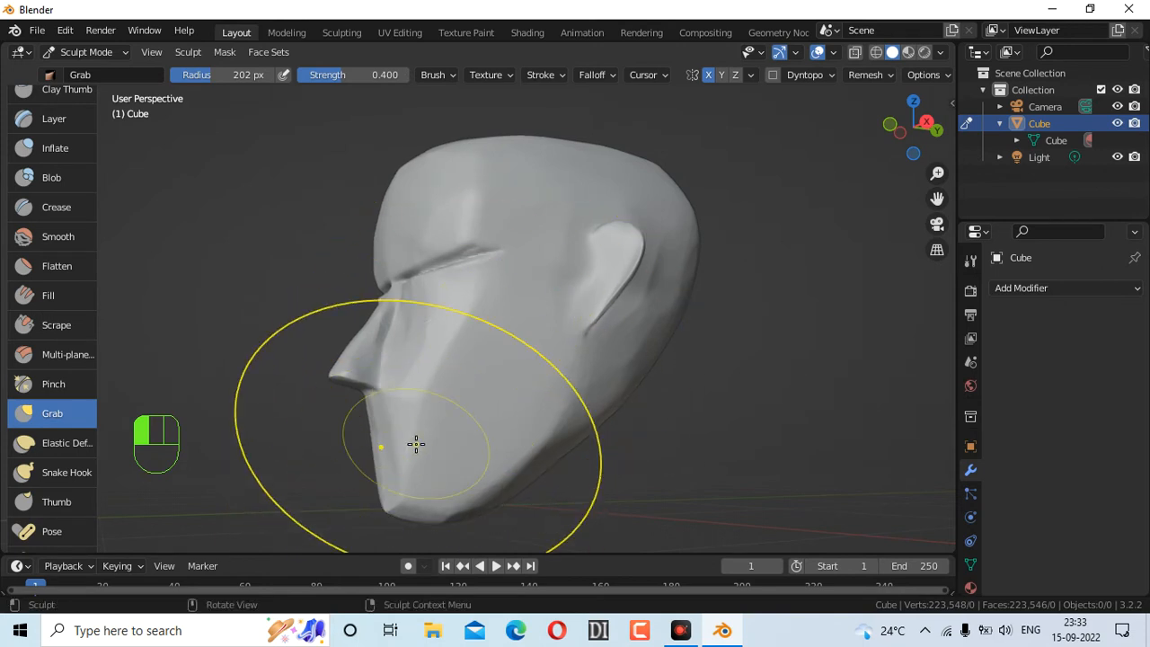
mouse_move(918, 128)
left_mouse_down()
mouse_move(1051, 134)
mouse_move(902, 135)
left_mouse_up()
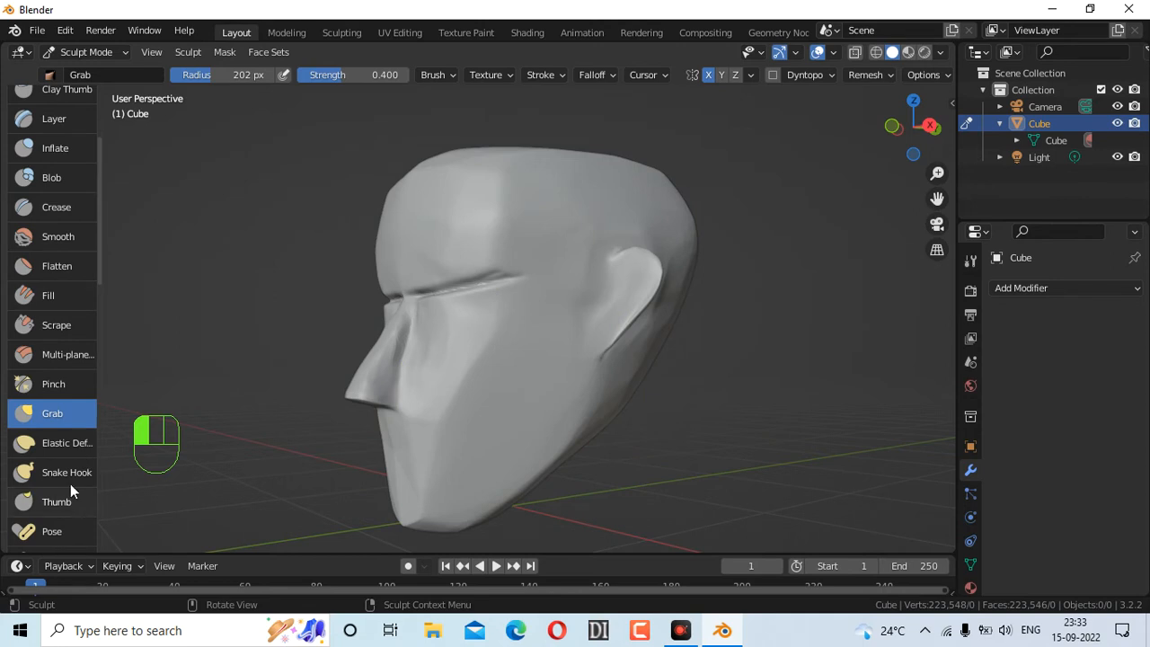
Flatten the chin again with the Scrape brush at 106 px
key("f")
left_click(65, 325)
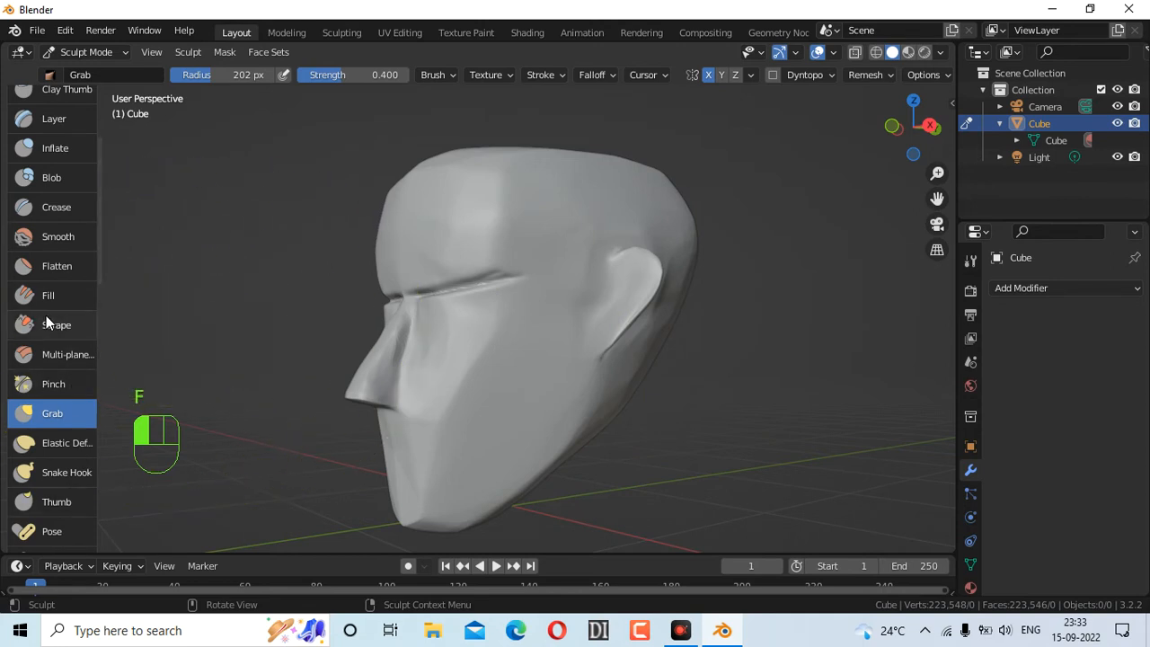
left_click(62, 324)
key("f")
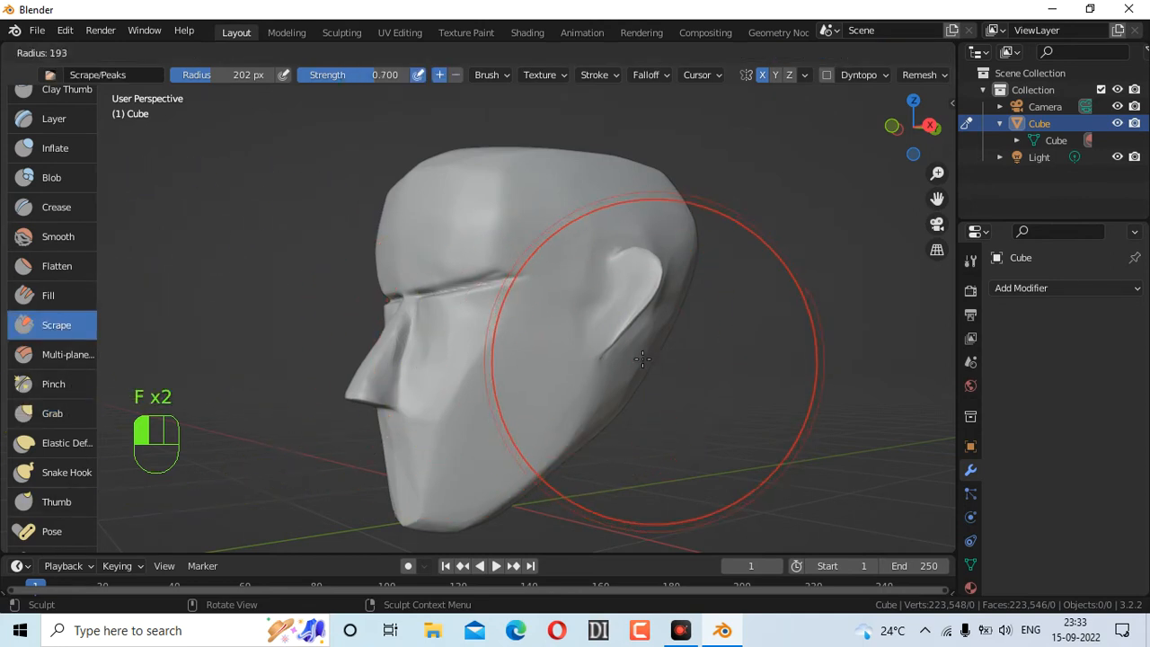
left_click(574, 332)
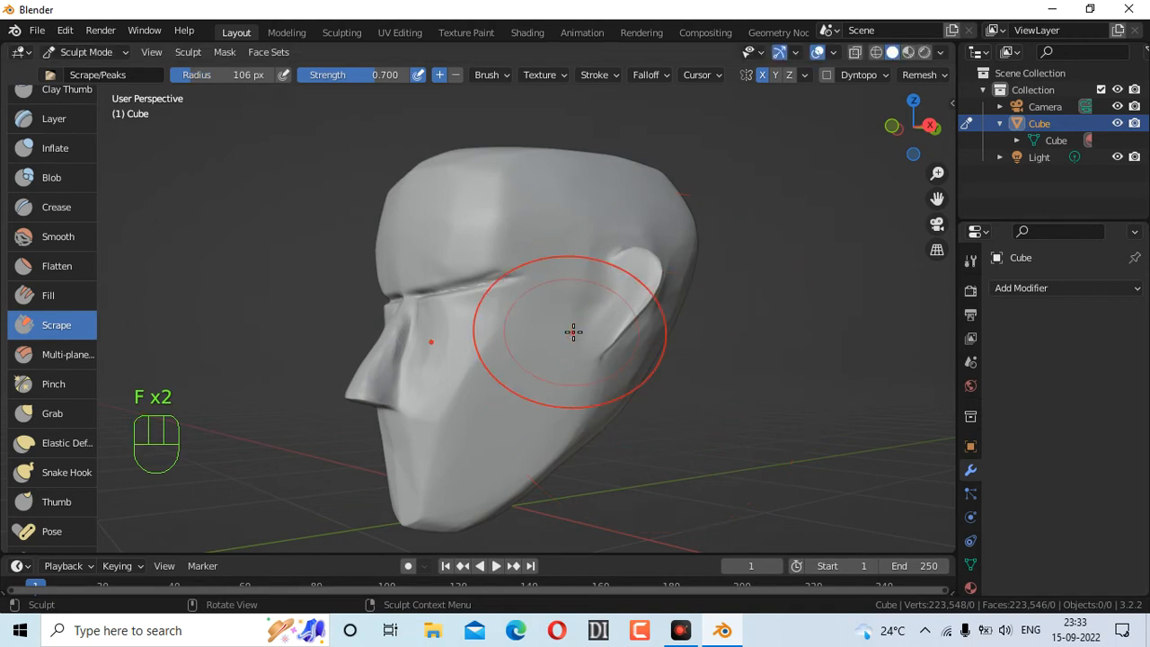
mouse_move(461, 449)
left_mouse_down()
mouse_move(464, 439)
mouse_move(398, 483)
mouse_move(406, 459)
mouse_move(409, 472)
left_mouse_up()
mouse_move(923, 137)
left_mouse_down()
mouse_move(1016, 139)
mouse_move(975, 126)
mouse_move(892, 139)
mouse_move(896, 154)
mouse_move(931, 147)
left_mouse_up()
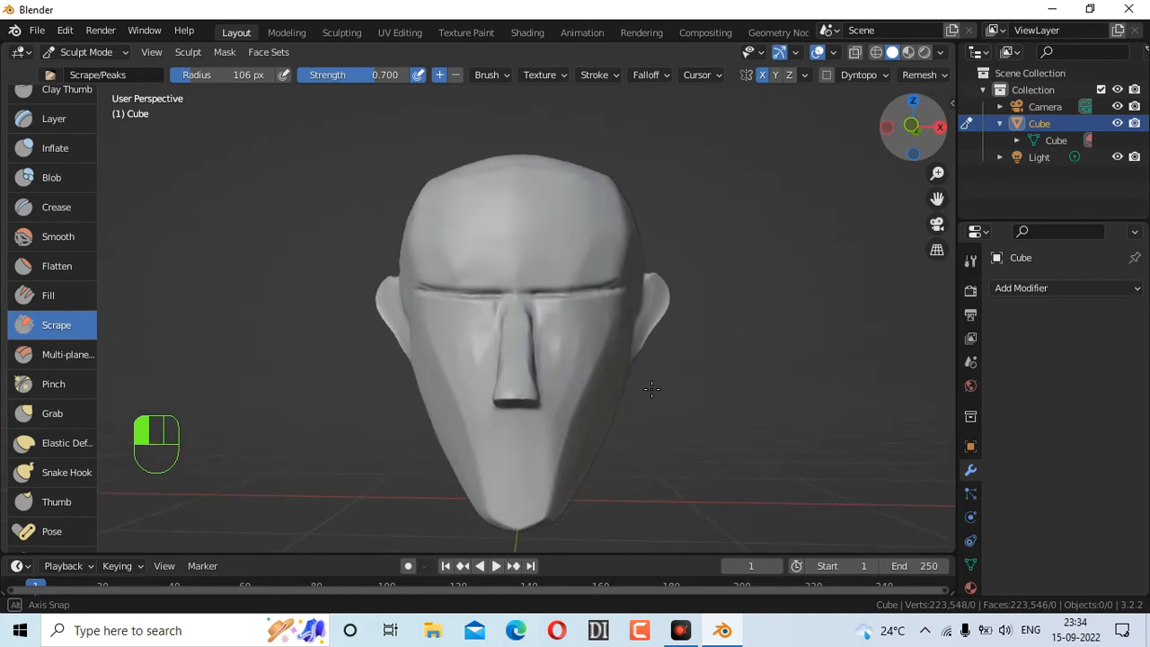
Show the object's transform properties and widen the toolbar to display brush names
left_click(970, 446)
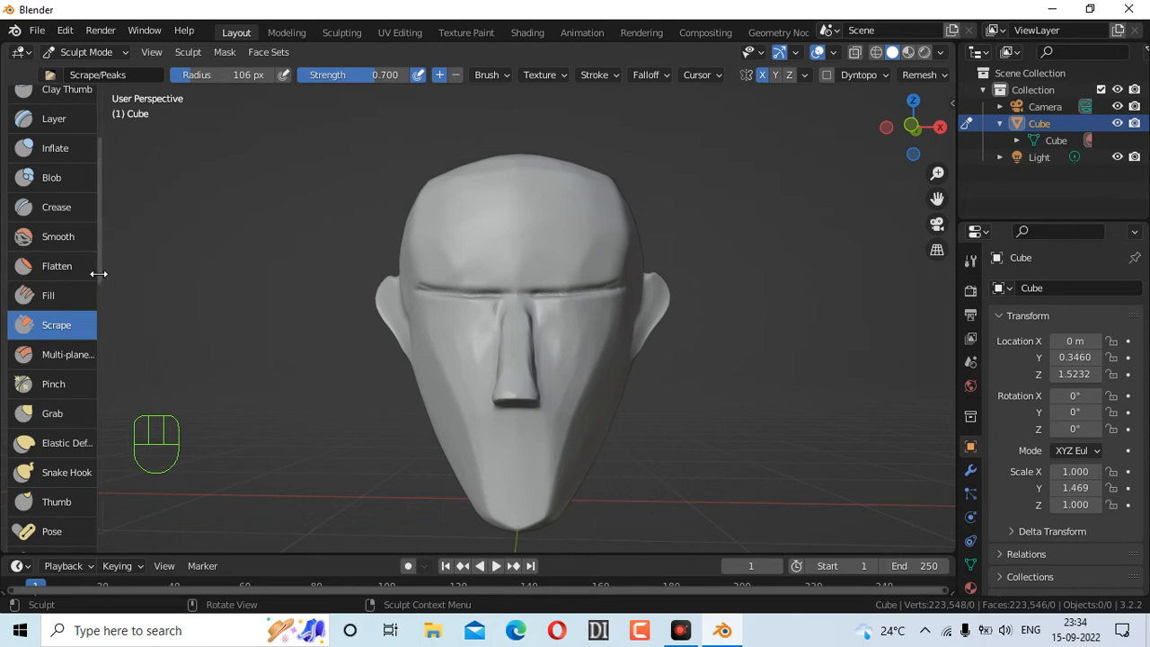
mouse_move(98, 260)
left_mouse_down()
mouse_move(268, 450)
mouse_move(87, 397)
left_mouse_up()
scroll(102, 297, "down", 3)
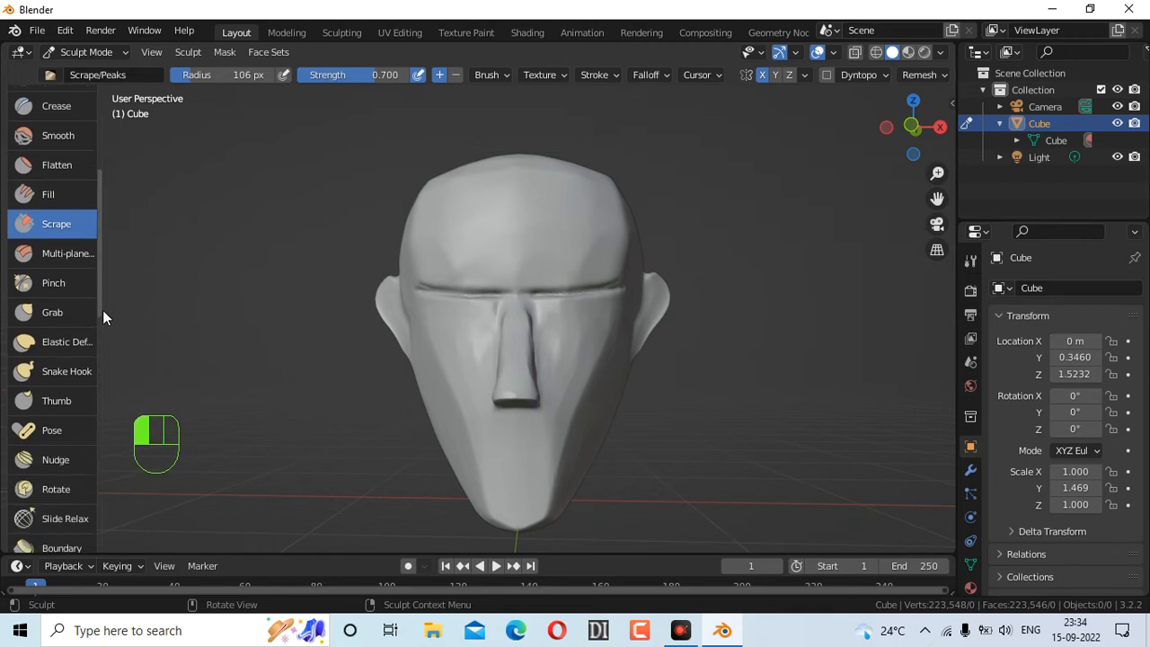
Stretch the right jaw and nose base outward with the Elastic Deform brush
left_click(64, 342)
left_click_drag(558, 453, 578, 461)
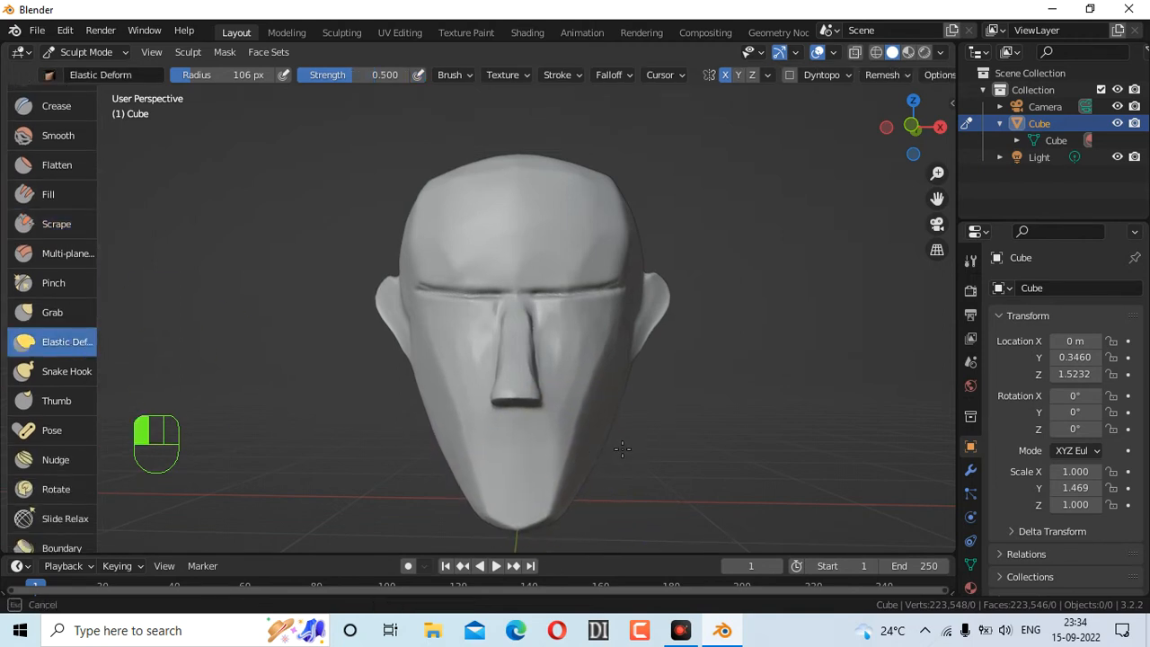
left_click_drag(650, 443, 672, 442)
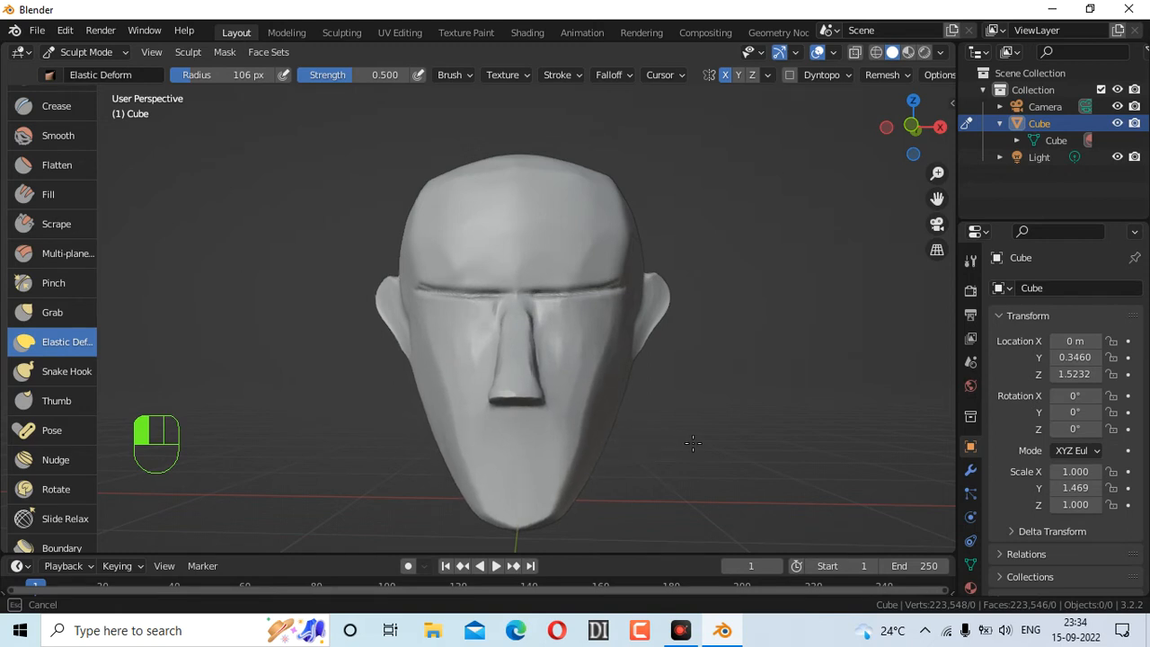
mouse_move(911, 125)
left_mouse_down()
mouse_move(909, 114)
mouse_move(823, 115)
mouse_move(934, 126)
mouse_move(910, 125)
left_mouse_up()
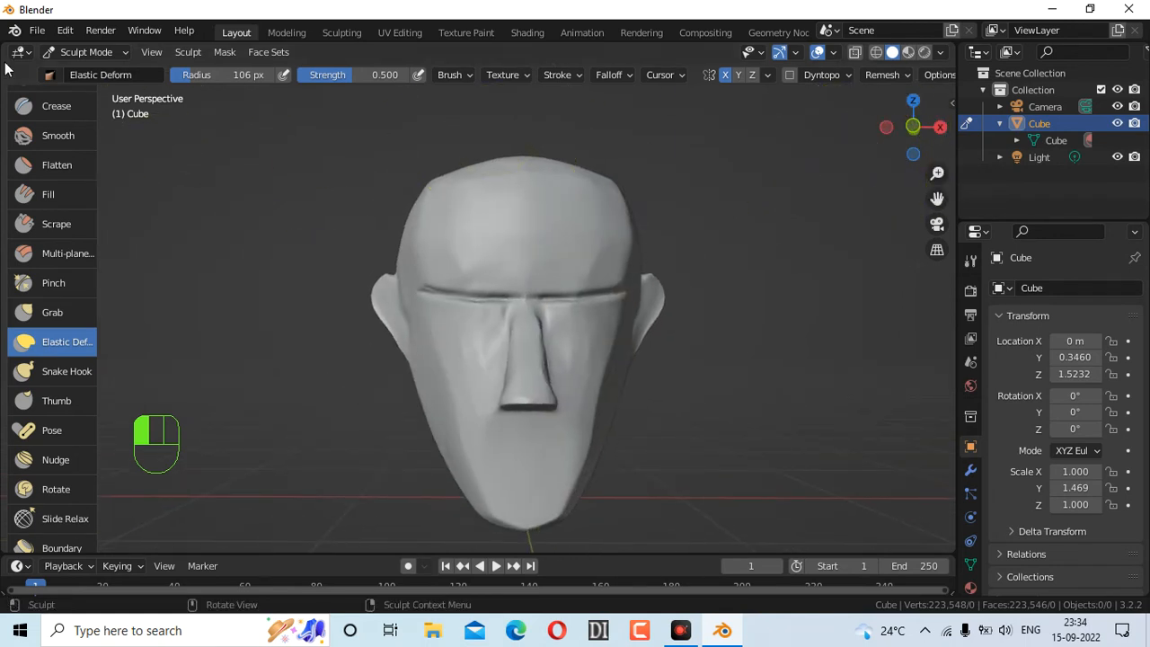
scroll(48, 171, "up", 5)
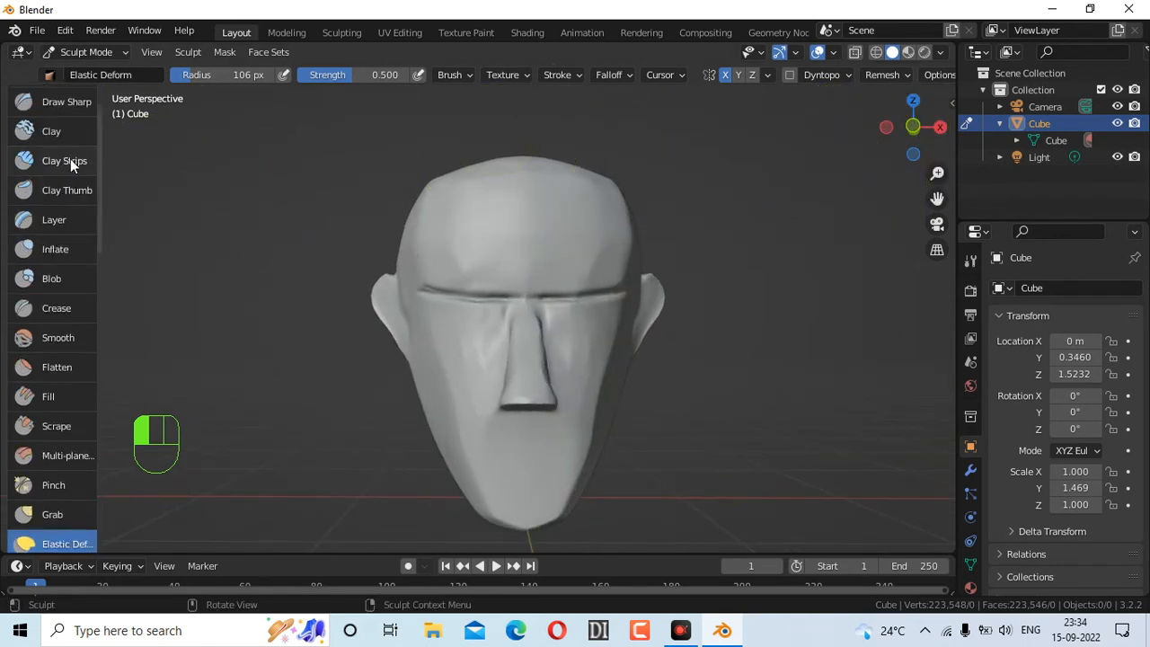
left_click(71, 159)
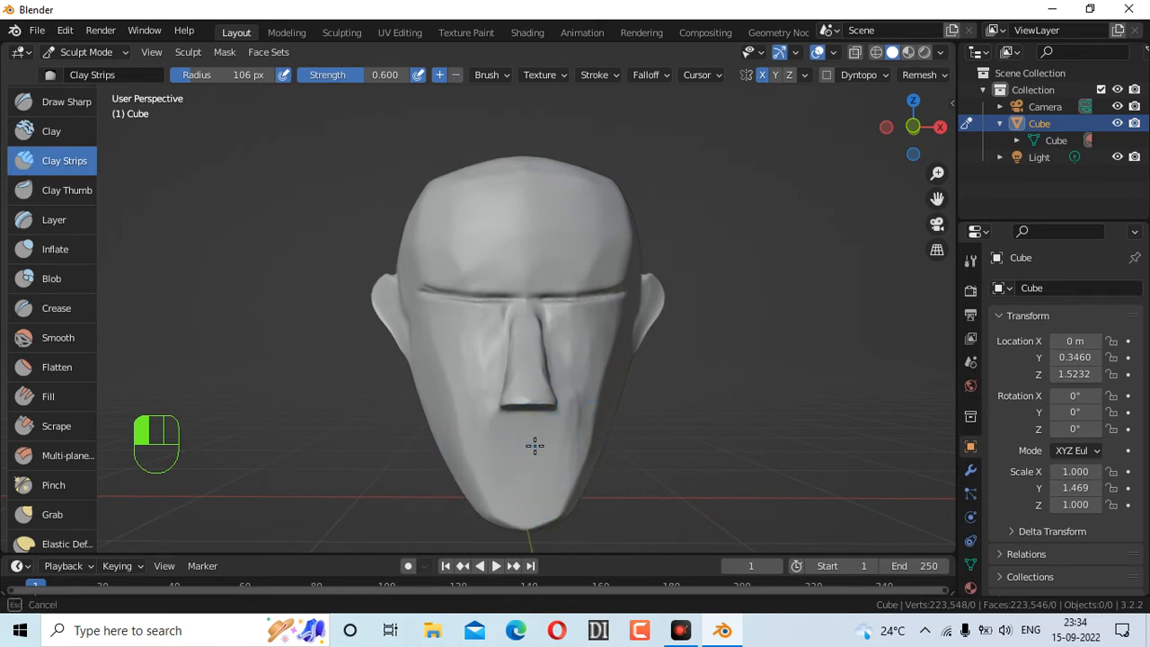
Undo a clay ridge on the chin, resize the brush to 47 px, and draw a lip crease
left_click_drag(522, 454, 546, 457)
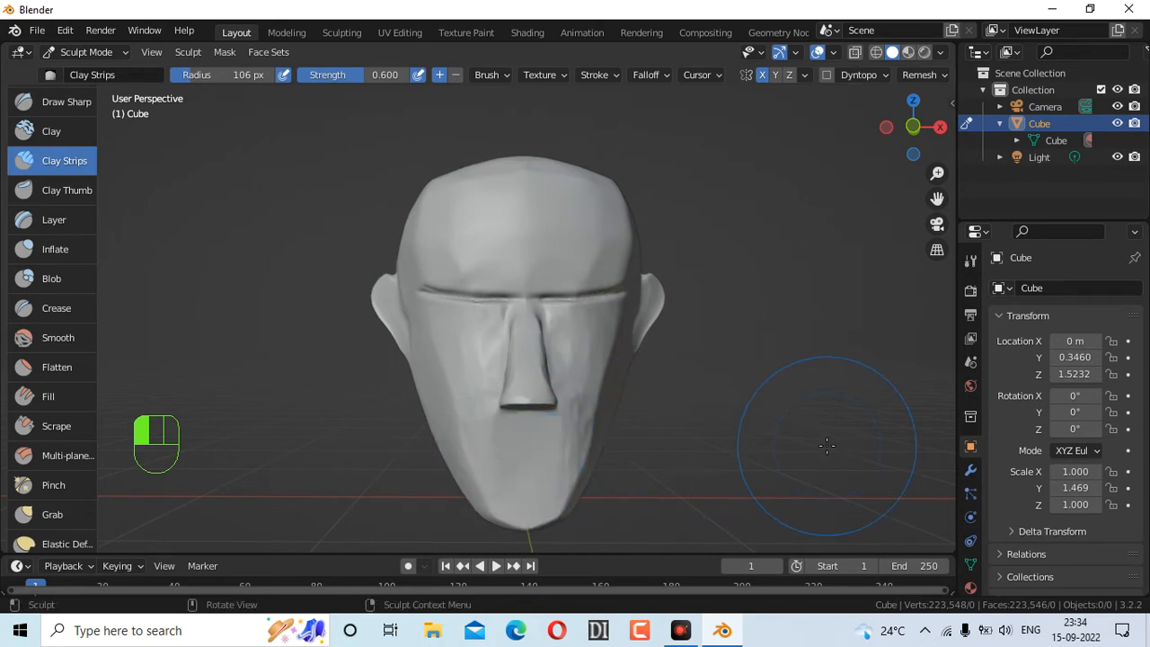
key("ctrl+z")
key("f")
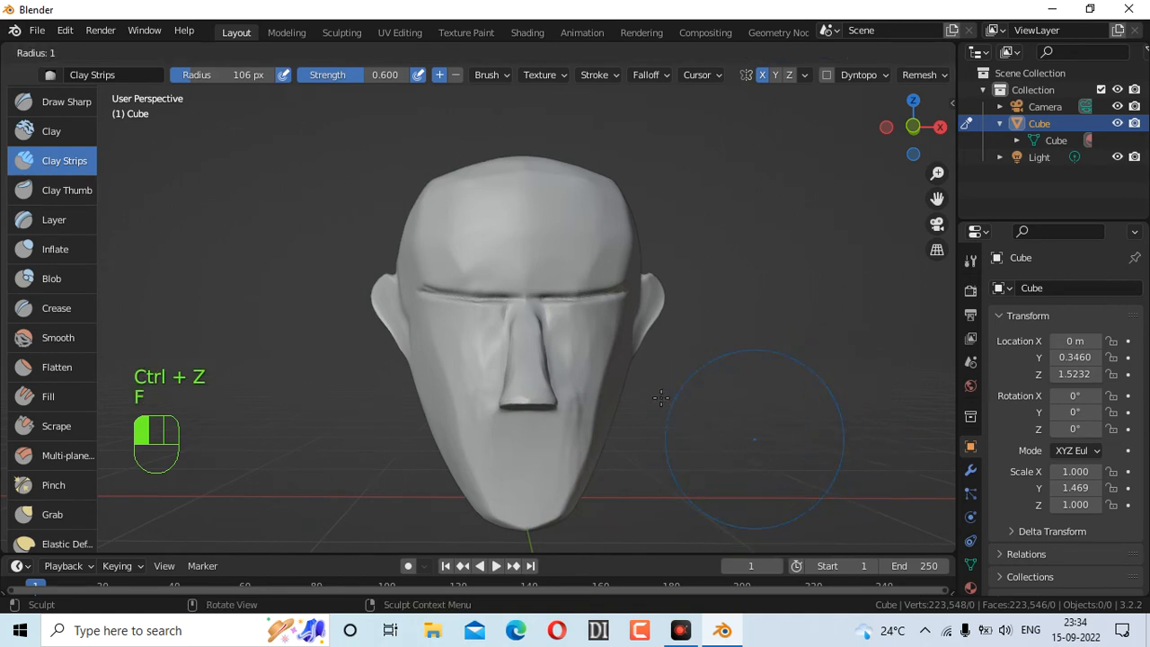
left_click(711, 417)
mouse_move(533, 451)
left_mouse_down()
mouse_move(524, 453)
mouse_move(550, 444)
left_mouse_up()
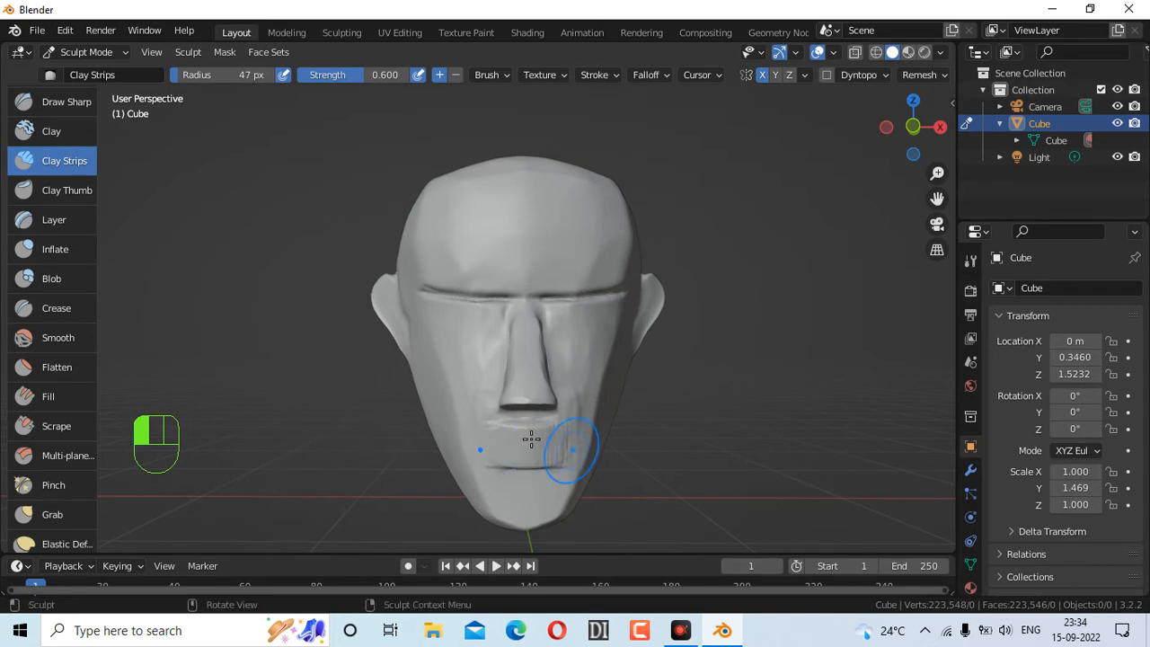
Try flattening and reshaping the mouth area with Scrape, undoing the strokes
scroll(62, 354, "down", 3)
left_click(63, 362)
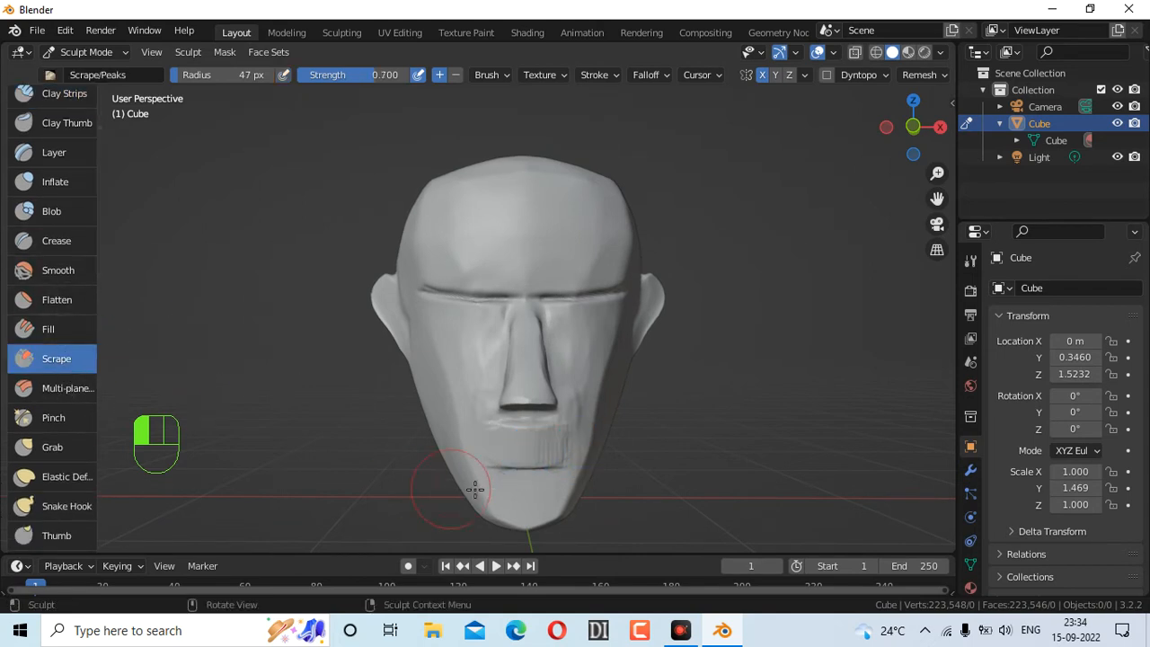
mouse_move(503, 475)
left_mouse_down()
mouse_move(486, 474)
mouse_move(543, 444)
mouse_move(541, 426)
mouse_move(576, 428)
left_mouse_up()
key("ctrl")
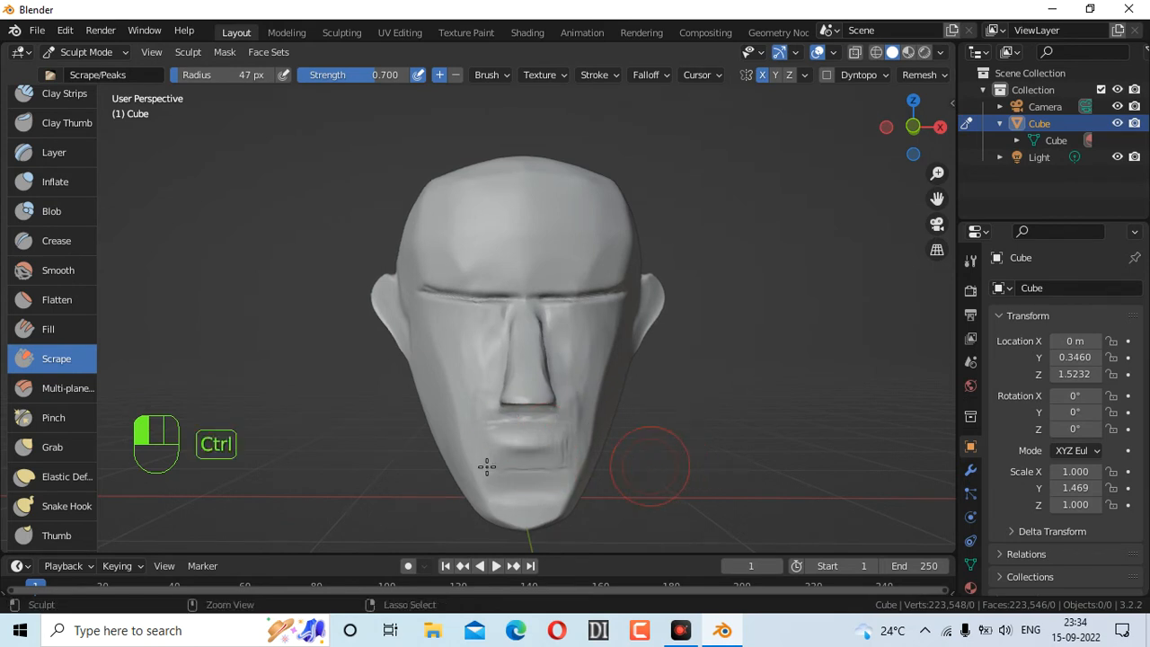
key("ctrl+z")
mouse_move(524, 421)
left_mouse_down()
mouse_move(553, 415)
mouse_move(539, 419)
left_mouse_up()
key("ctrl+z")
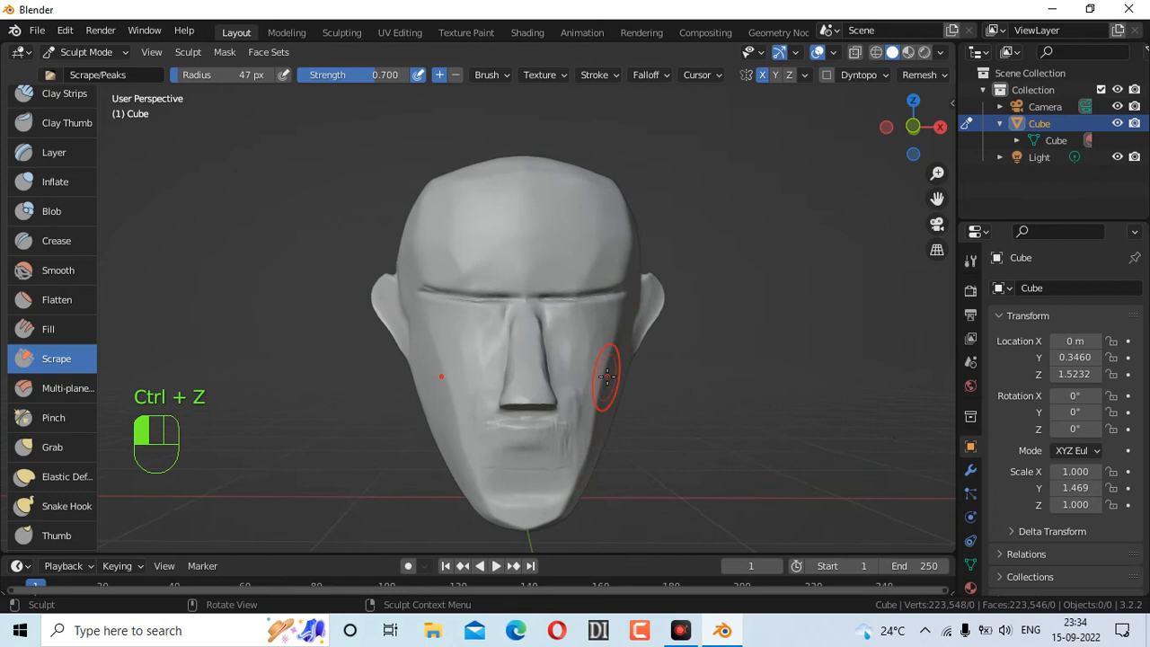
scroll(600, 377, "up", 2)
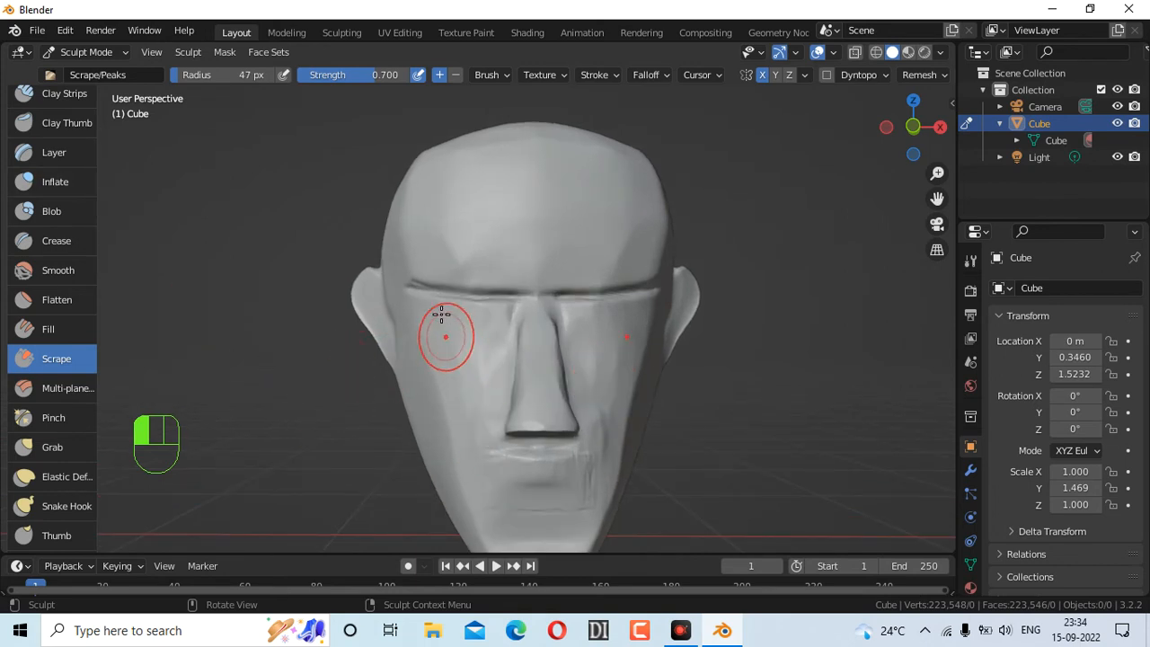
scroll(477, 434, "down", 4)
scroll(525, 425, "up", 2)
left_click_drag(526, 425, 539, 421)
scroll(58, 413, "down", 2)
scroll(50, 353, "up", 1)
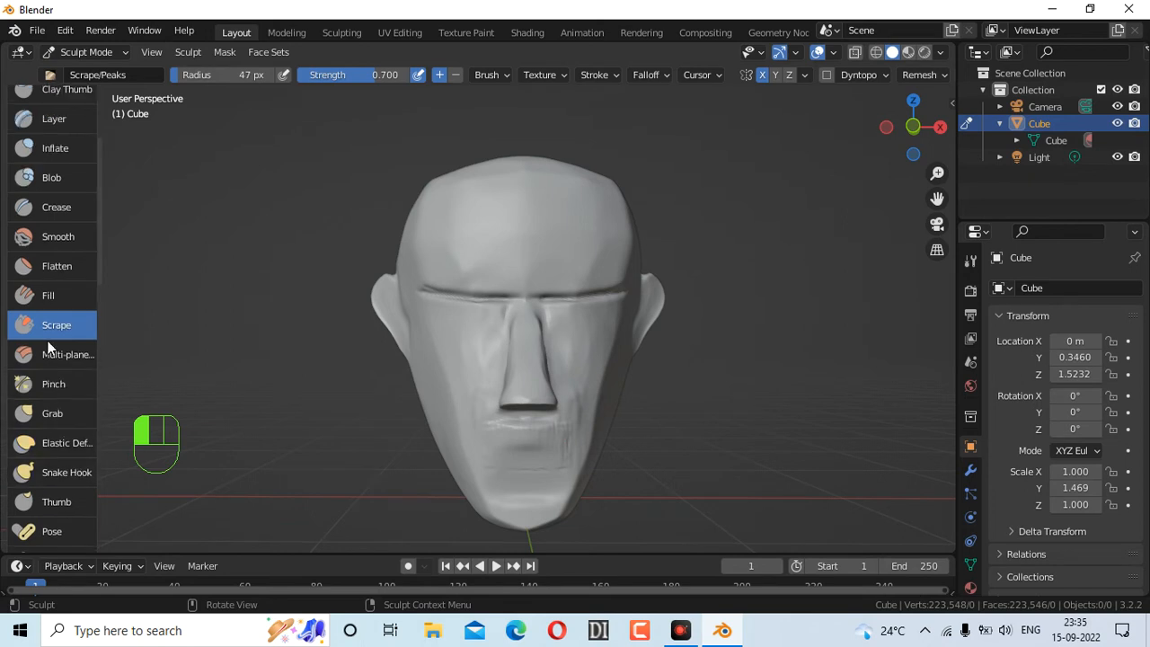
Soften the lip area and chin with the Smooth brush
left_click(57, 237)
left_click_drag(508, 427, 552, 422)
left_click_drag(519, 482, 548, 485)
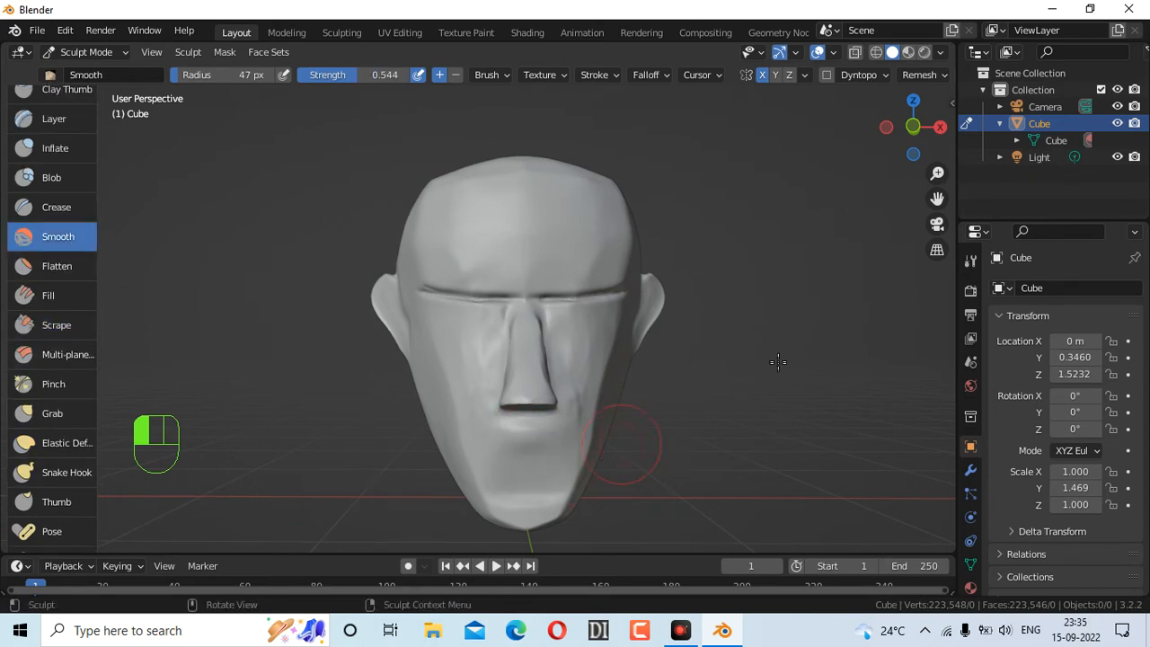
scroll(83, 161, "up", 3)
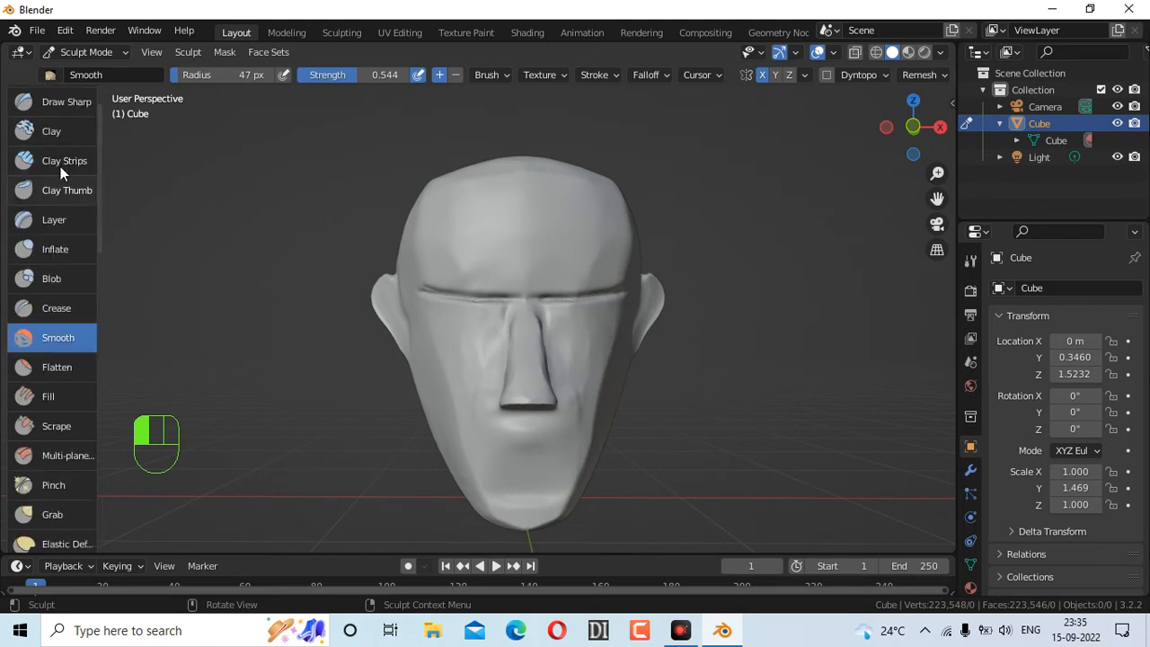
Add a raised clay band across the mouth with Clay Strips
left_click(63, 164)
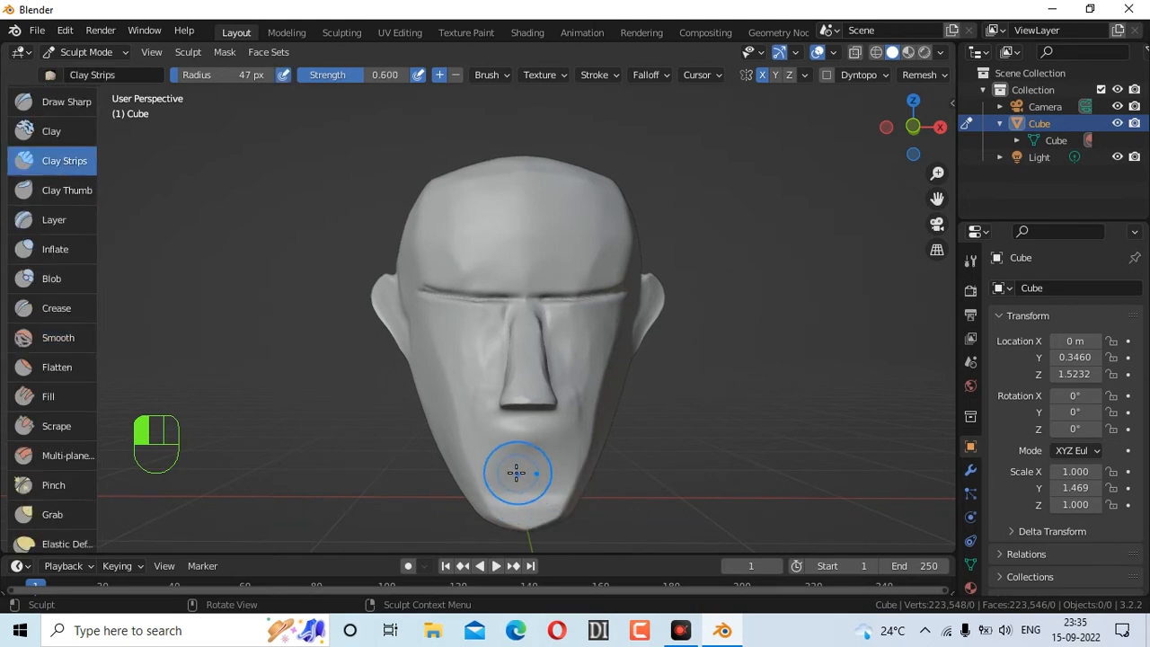
mouse_move(505, 450)
left_mouse_down()
mouse_move(550, 455)
mouse_move(527, 482)
mouse_move(502, 452)
mouse_move(551, 456)
mouse_move(550, 480)
left_mouse_up()
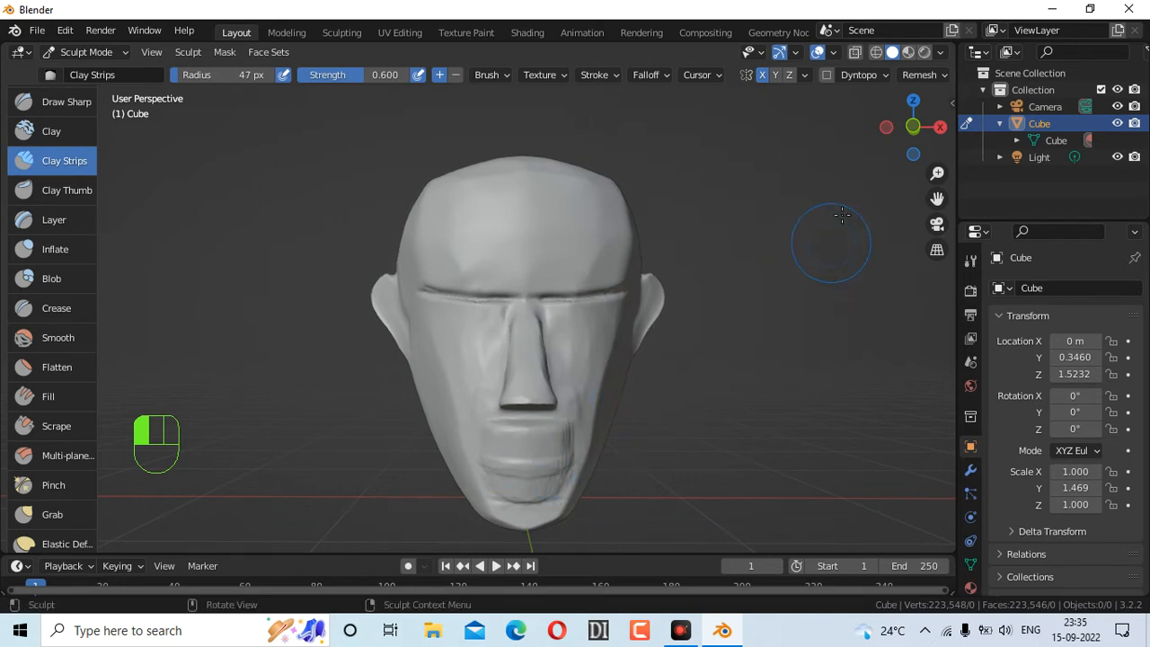
mouse_move(913, 126)
left_mouse_down()
mouse_move(867, 133)
mouse_move(918, 128)
left_mouse_up()
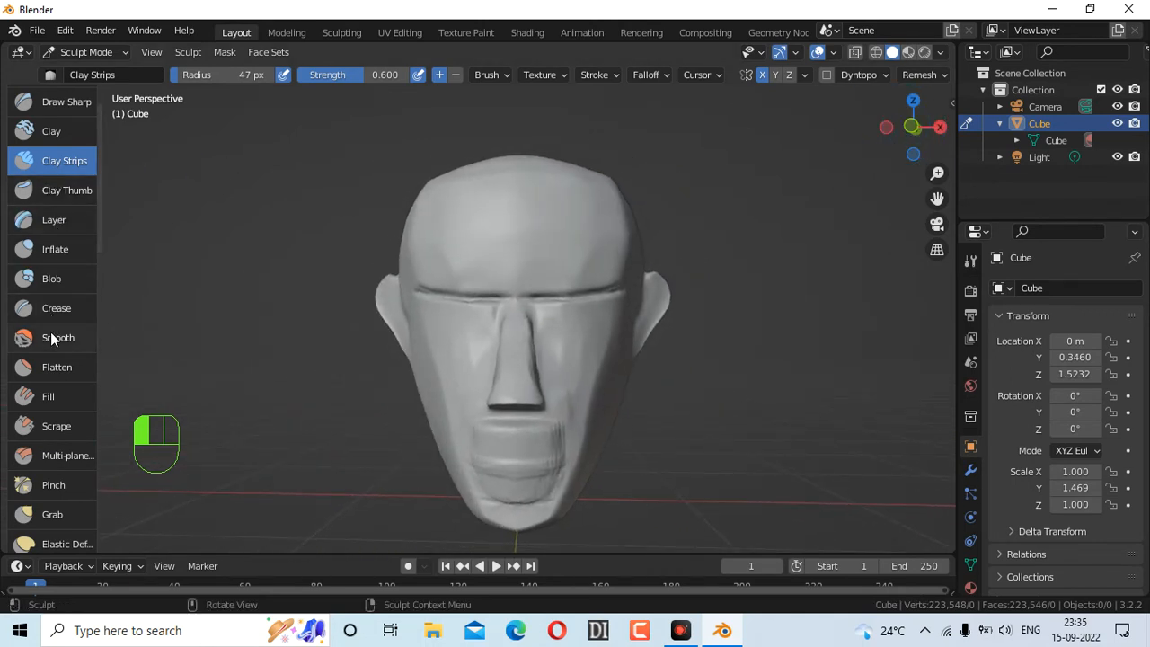
Smooth the lumpy chin area with the Smooth brush
left_click(94, 341)
left_click_drag(513, 488, 509, 498)
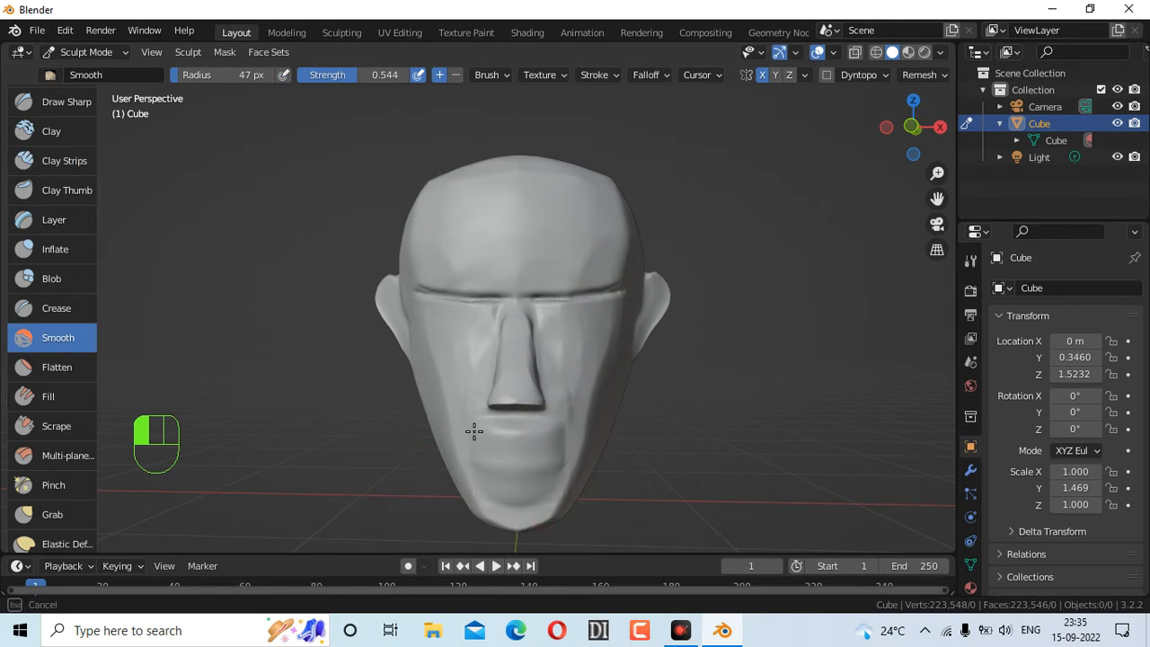
left_click_drag(477, 460, 527, 475)
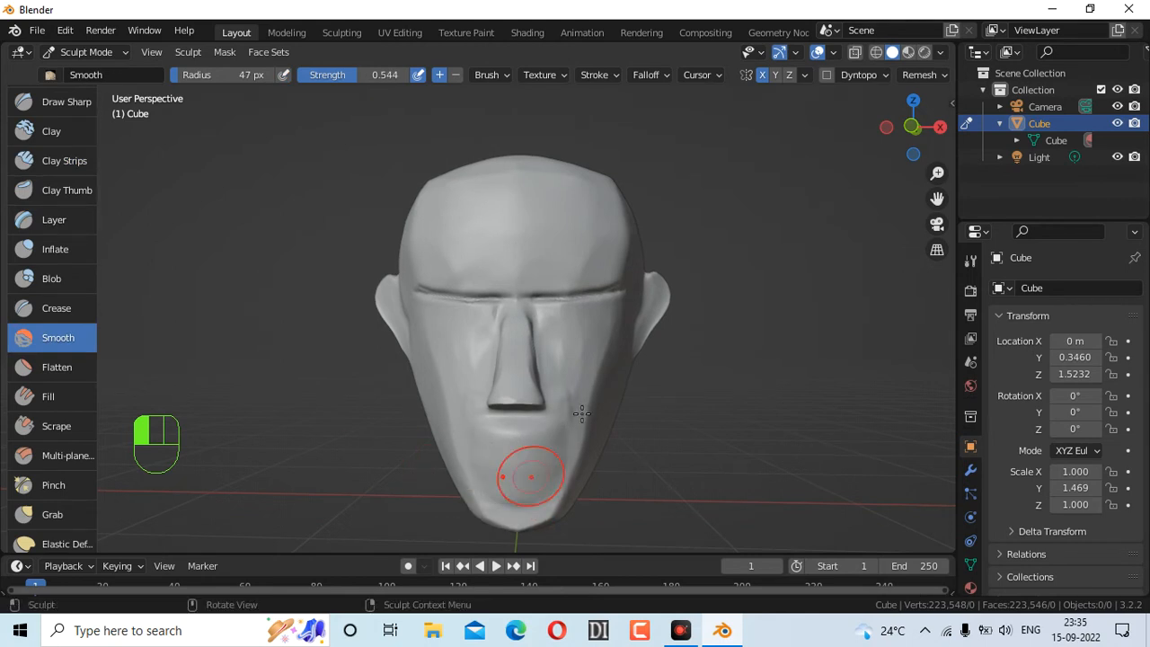
scroll(67, 142, "up", 1)
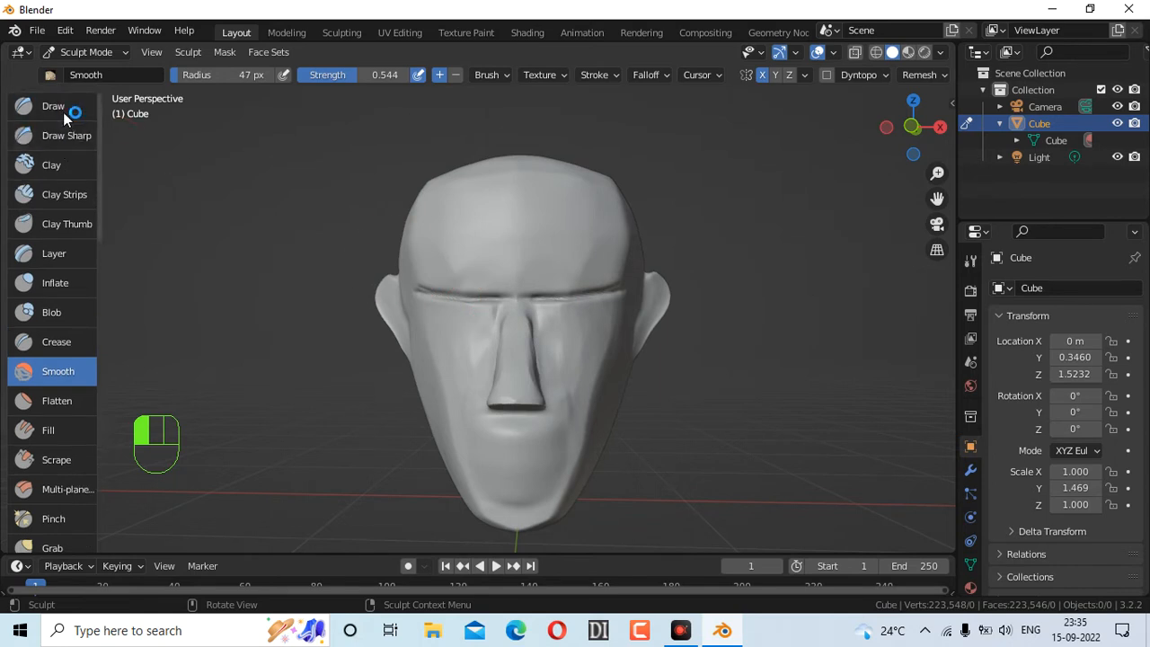
Carve the mouth line and grooves above and below the lips with Draw Sharp at 39 px
left_click(67, 135)
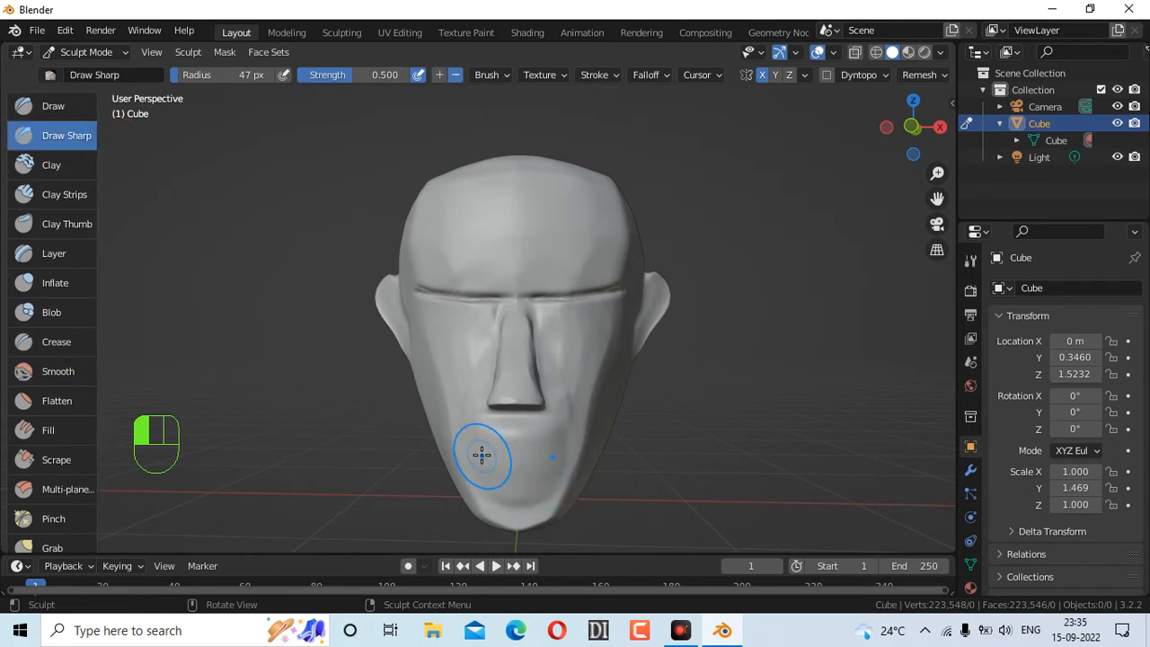
left_click_drag(512, 458, 546, 457)
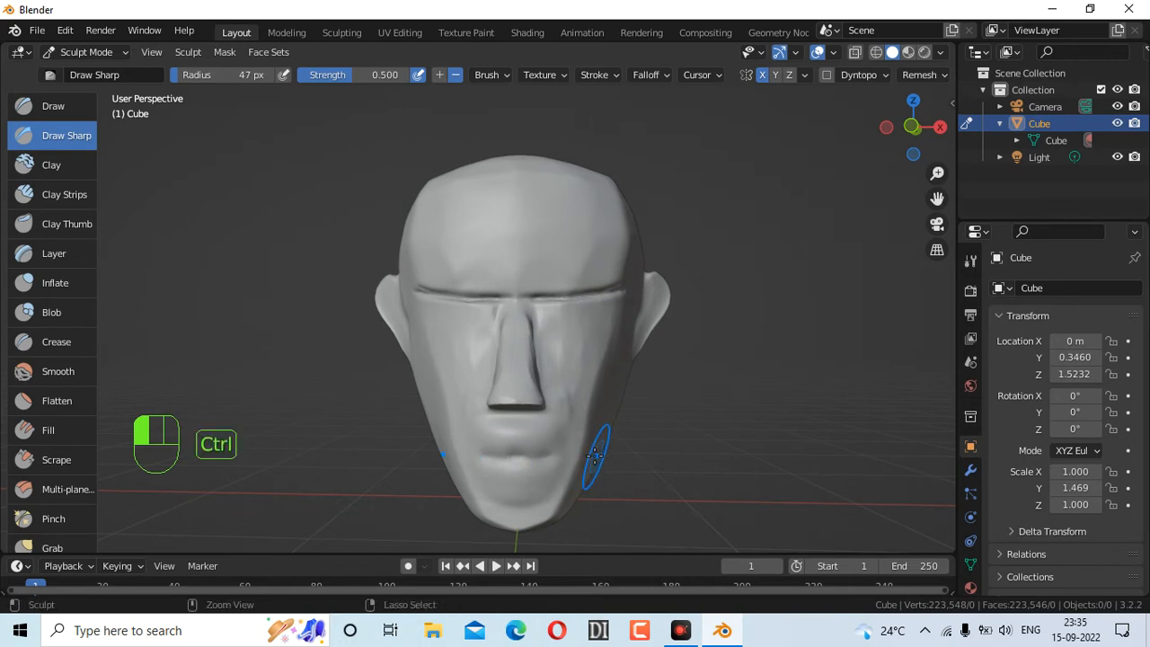
key("ctrl+z")
scroll(730, 438, "up", 3)
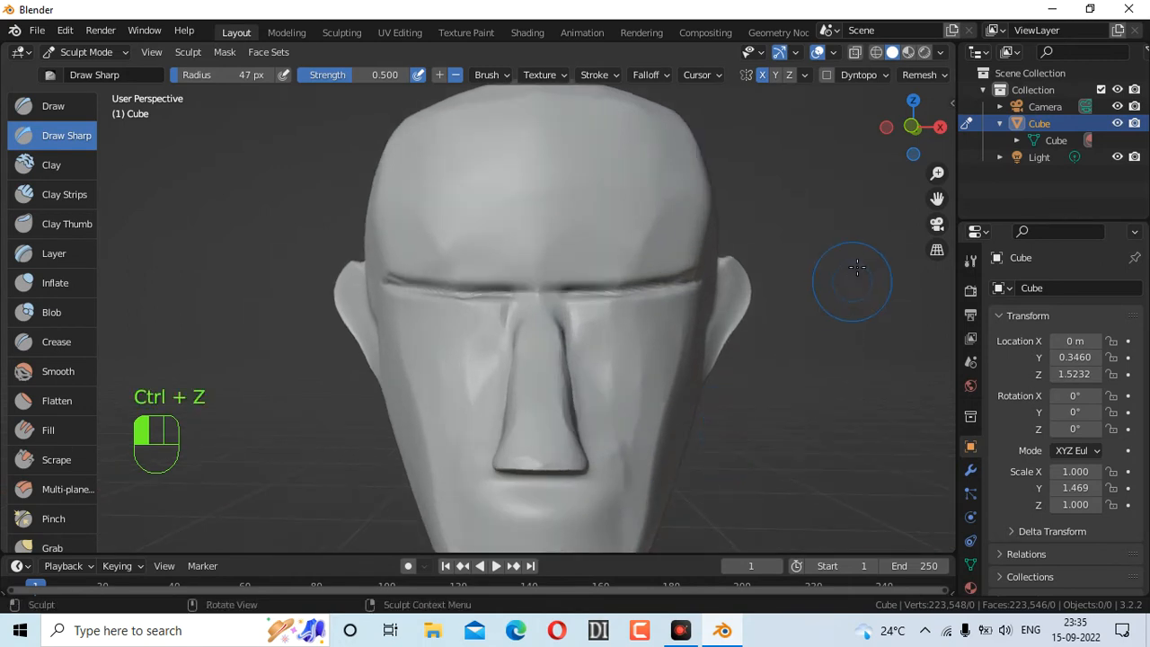
mouse_move(885, 171)
left_mouse_down()
mouse_move(932, 186)
mouse_move(889, 251)
mouse_move(788, 350)
left_mouse_up()
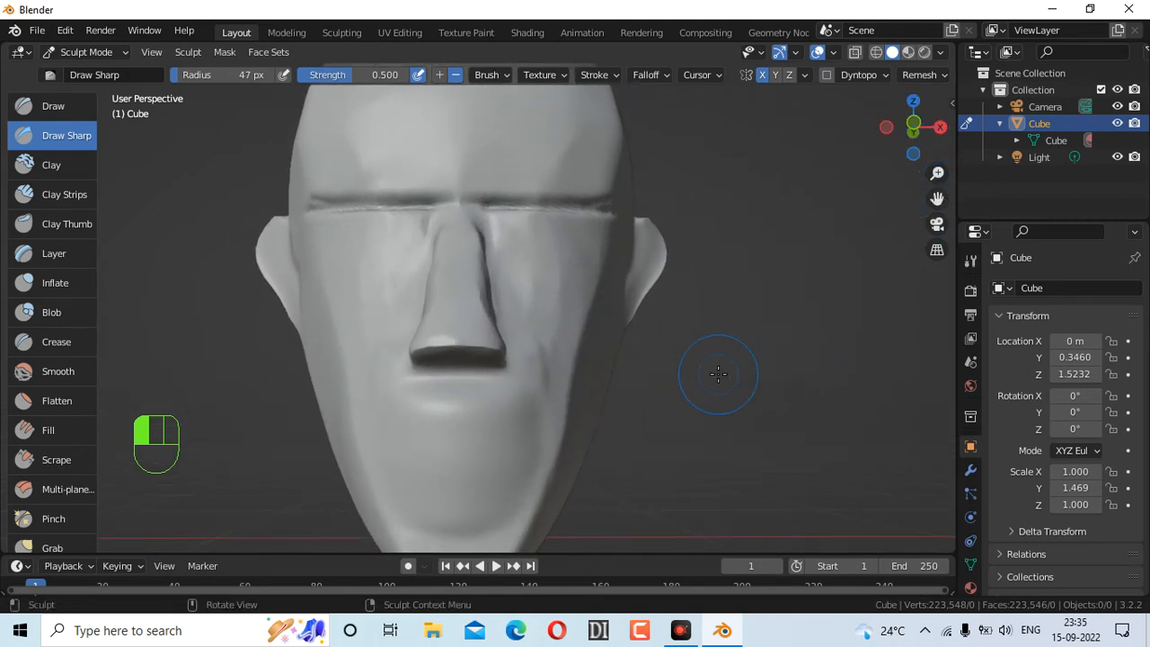
key("f")
left_click_drag(456, 452, 552, 458)
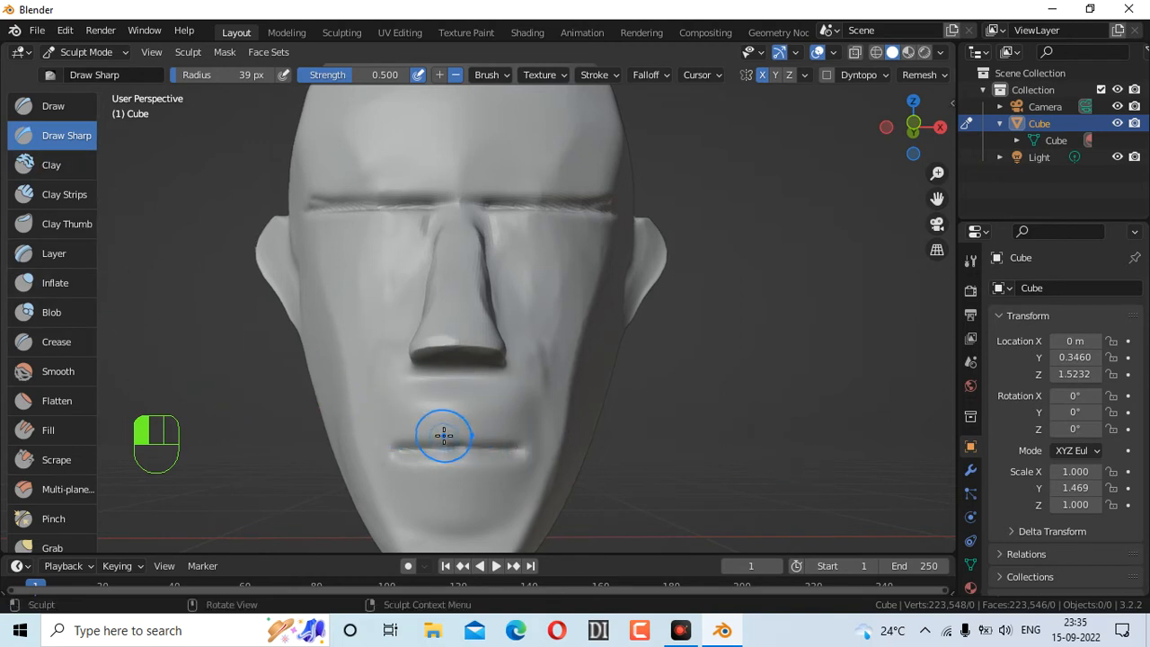
left_click_drag(453, 435, 534, 455, "ctrl")
left_click_drag(458, 465, 526, 454, "ctrl")
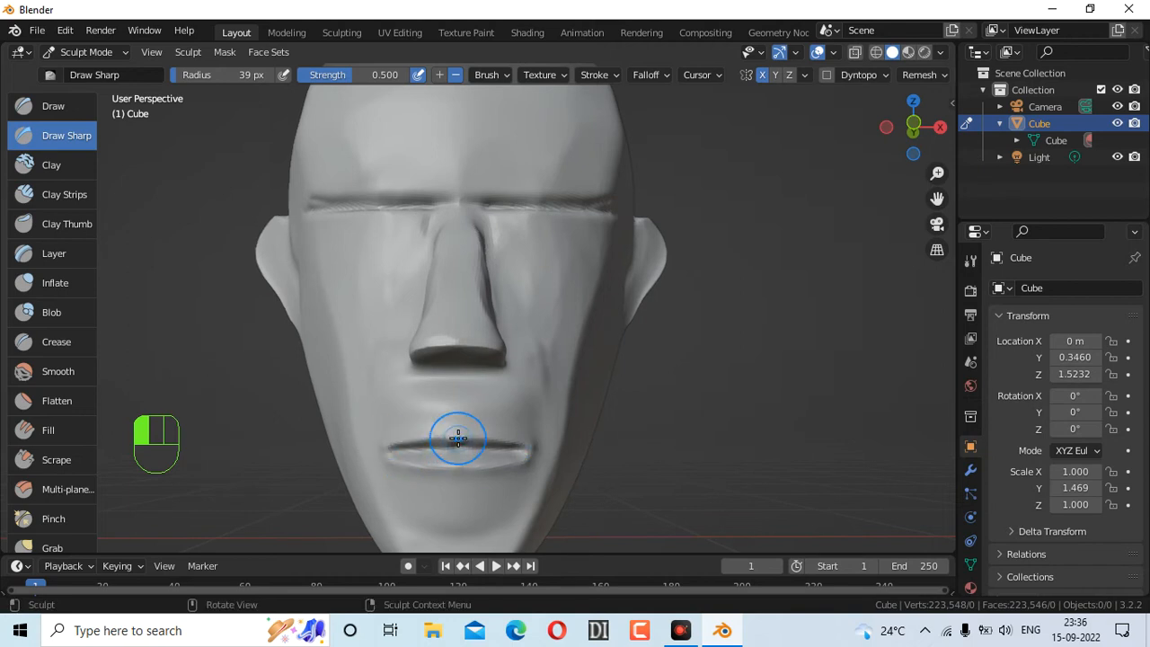
mouse_move(456, 438)
left_mouse_down("ctrl")
mouse_move(500, 439)
mouse_move(457, 458)
mouse_move(516, 460)
mouse_move(489, 471)
mouse_move(534, 458)
left_mouse_up("ctrl")
key("ctrl+z")
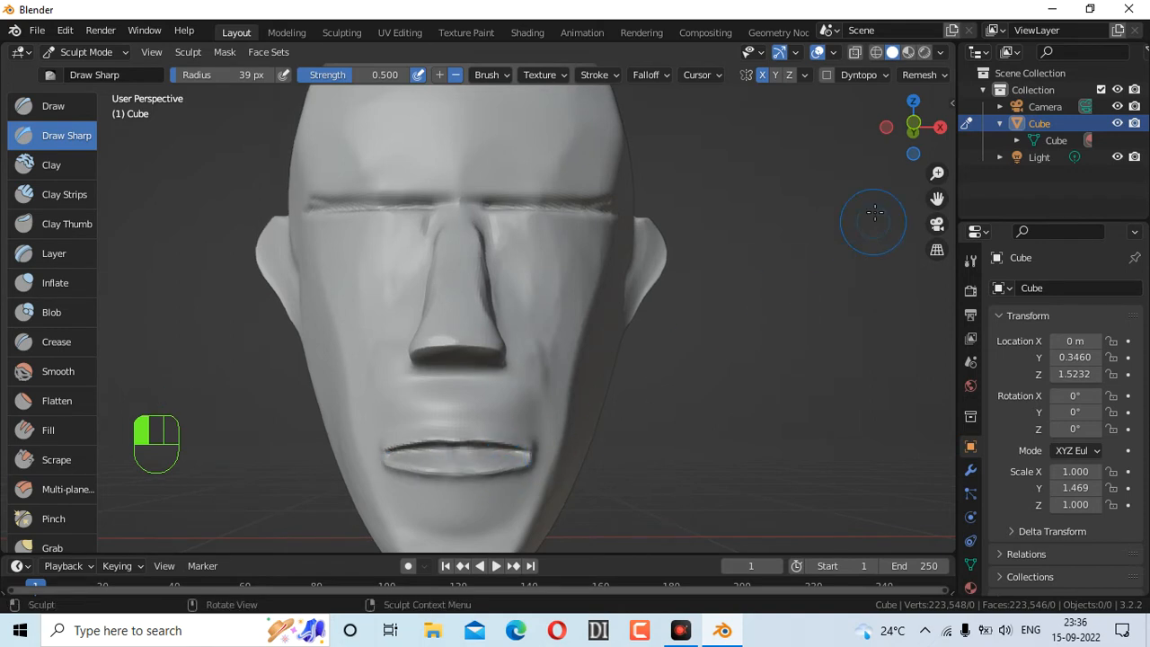
Undo recent mouth strokes and redo the lip line with an inverted stroke
left_click_drag(899, 144, 756, 140)
left_click_drag(884, 140, 974, 139)
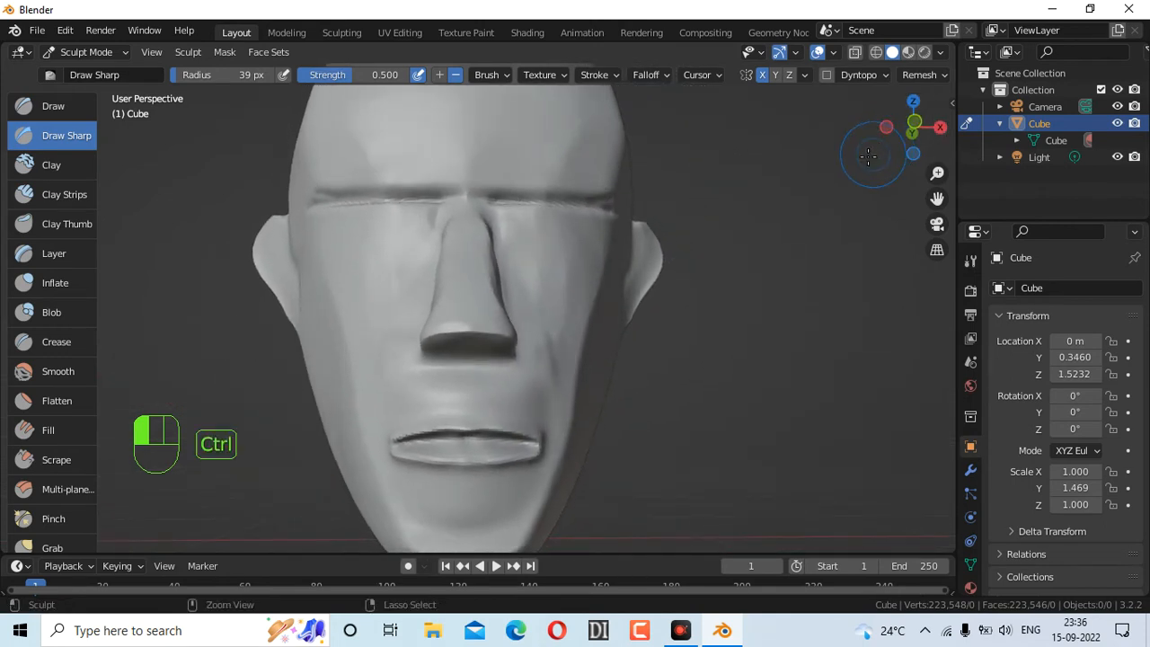
key("ctrl+z")
key("ctrl+z")
key("ctrl+z")
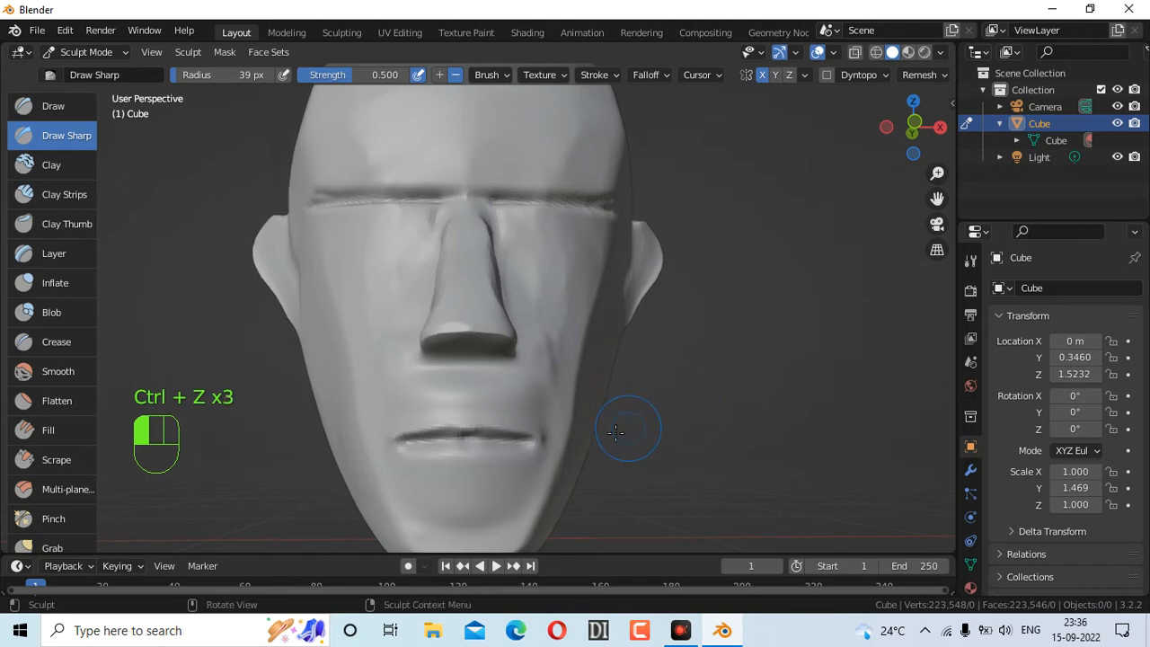
left_click_drag(444, 455, 532, 461)
key("ctrl+z")
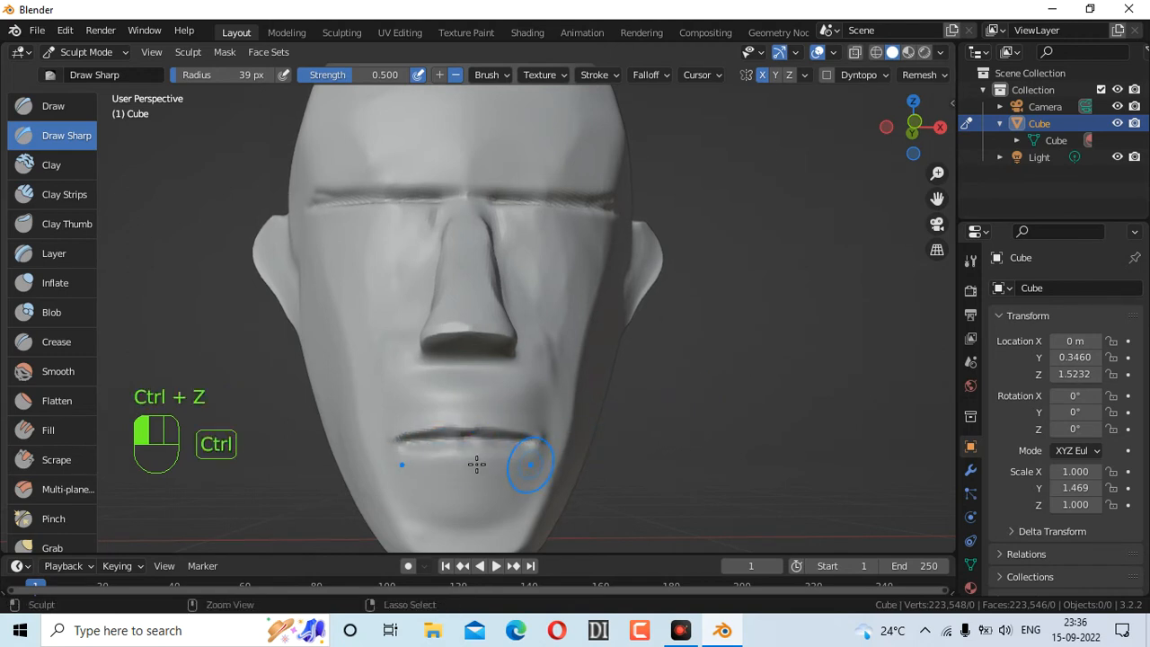
left_click_drag(459, 462, 539, 442, "ctrl")
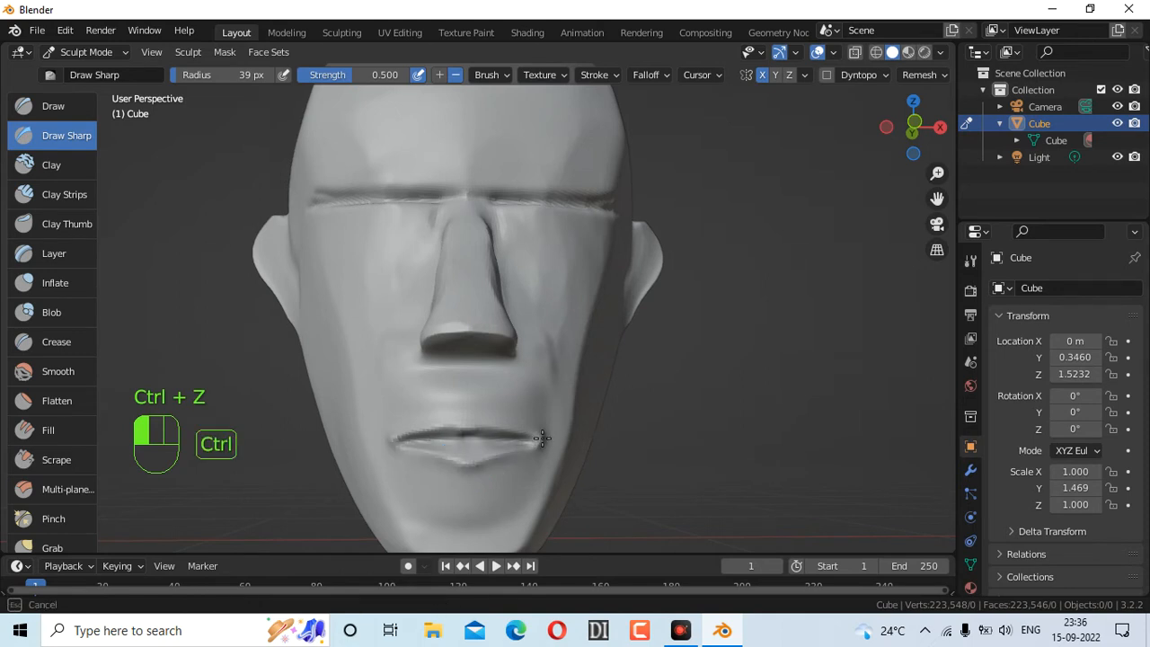
left_click_drag(894, 142, 858, 142)
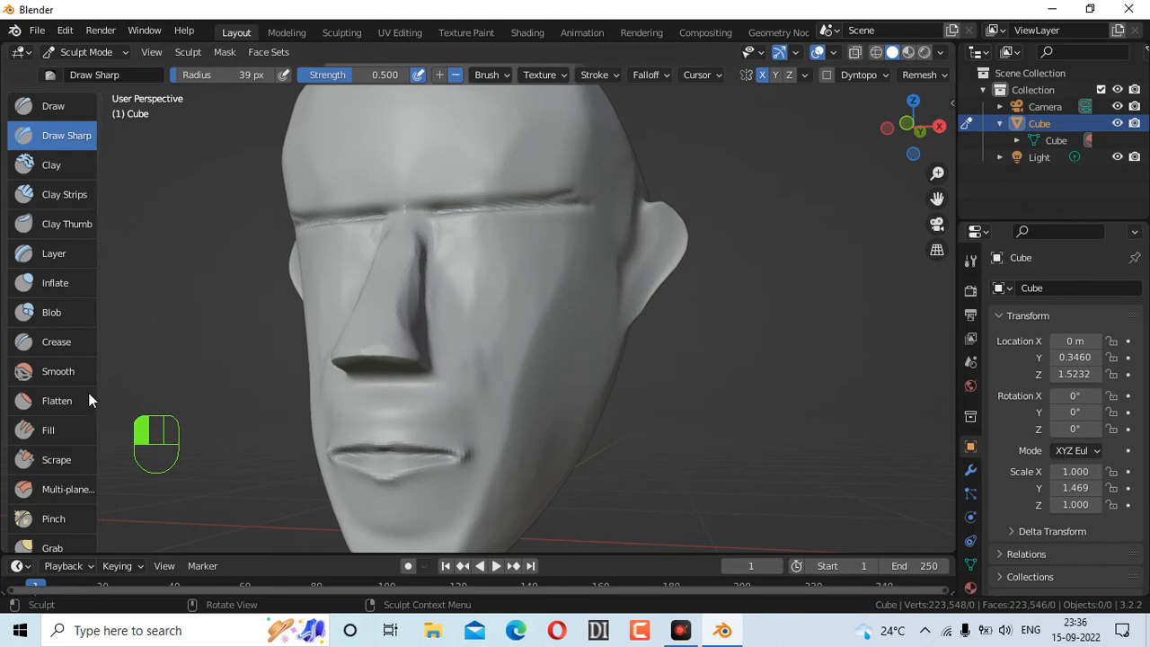
Flatten the area between the nose and upper lip with Scrape
left_click(45, 459)
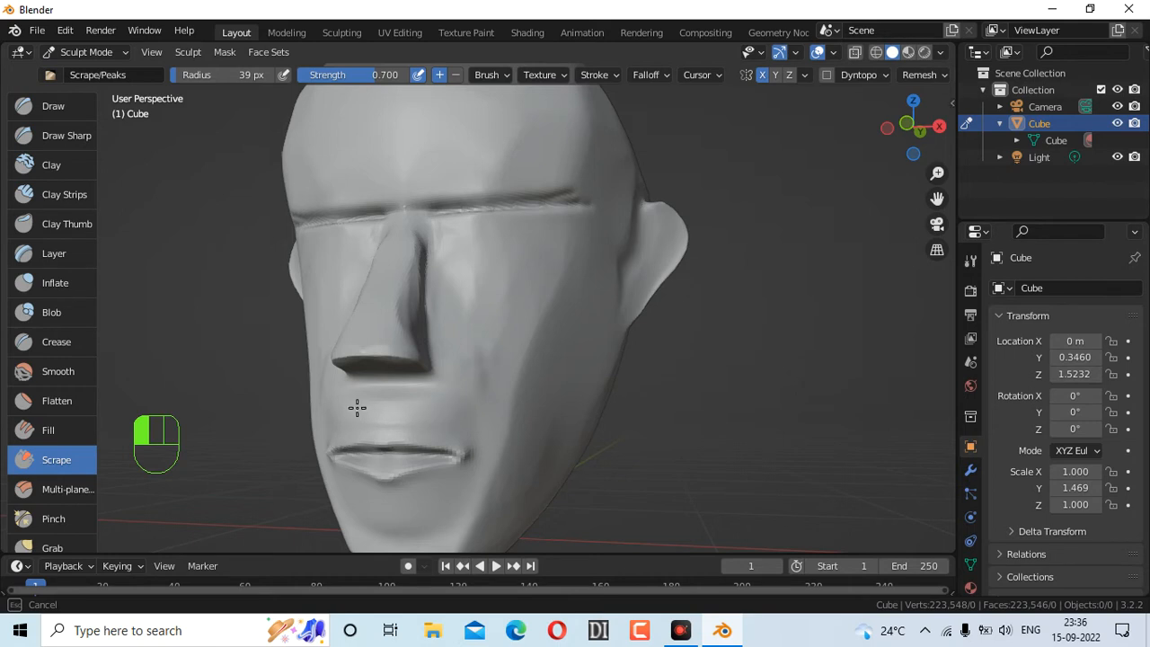
mouse_move(440, 389)
left_mouse_down()
mouse_move(405, 416)
mouse_move(476, 425)
left_mouse_up()
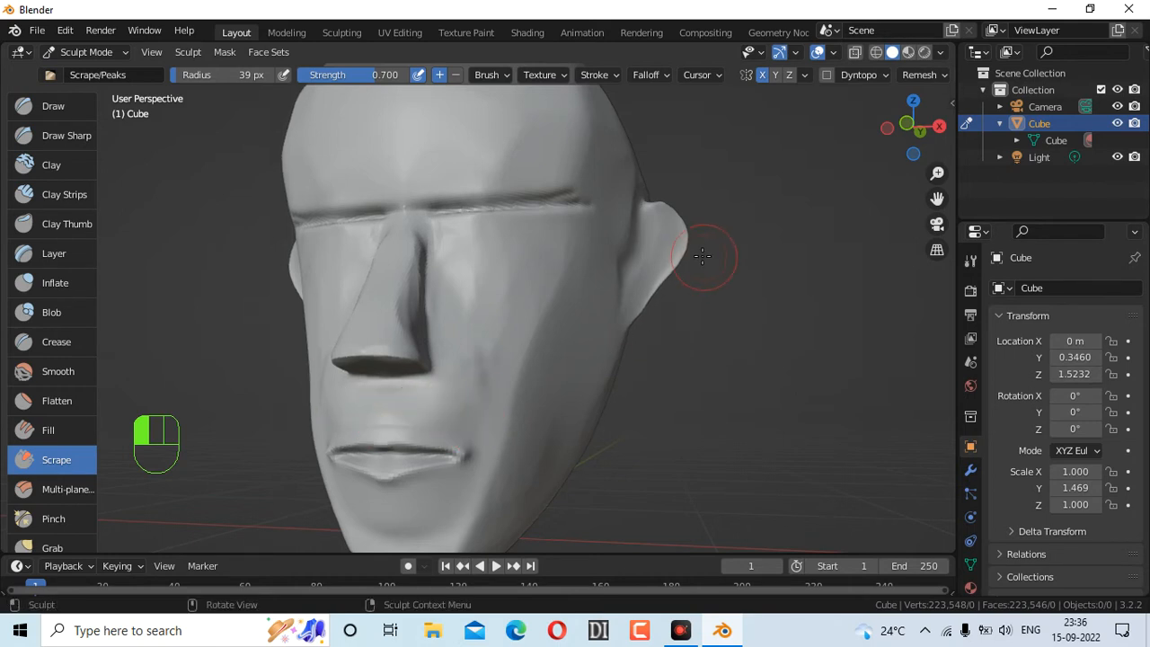
mouse_move(896, 147)
left_mouse_down()
mouse_move(925, 149)
mouse_move(912, 149)
left_mouse_up()
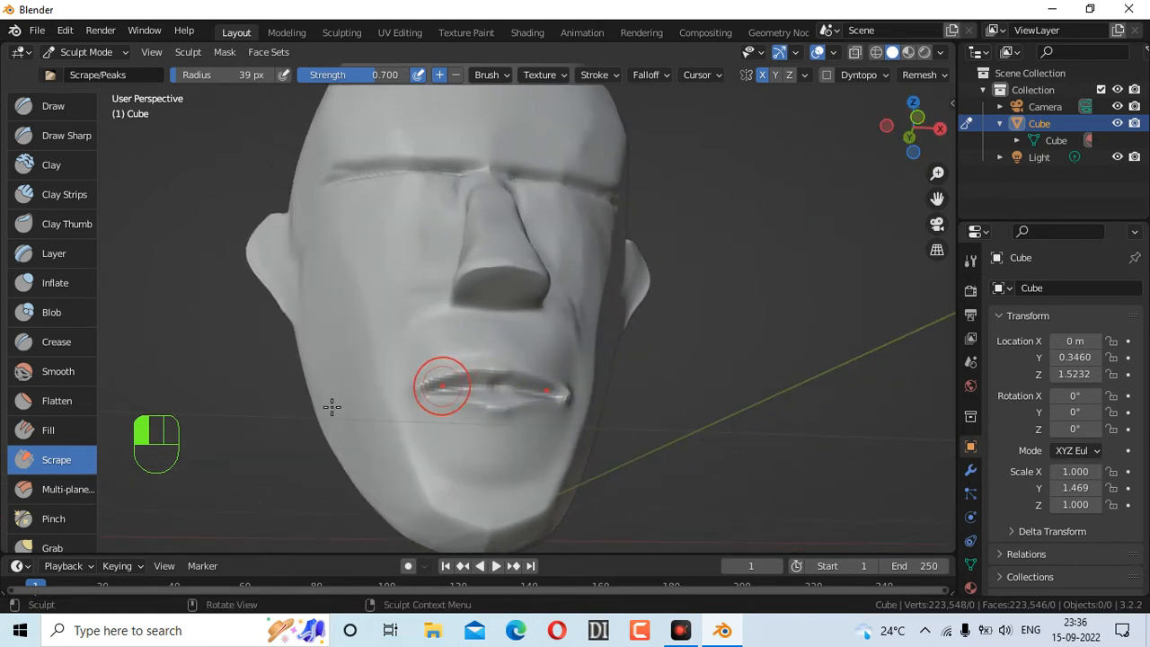
Sharpen the line between the lips with Draw Sharp
left_click(77, 134)
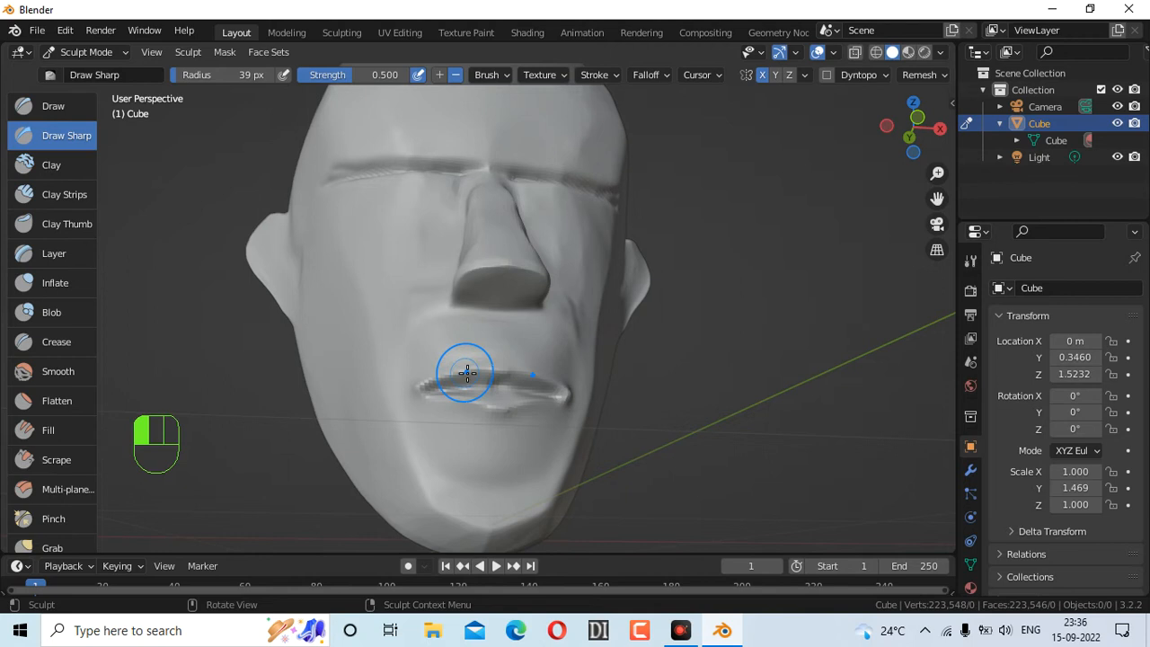
left_click_drag(500, 381, 557, 393)
scroll(516, 442, "up", 1)
scroll(515, 442, "down", 3)
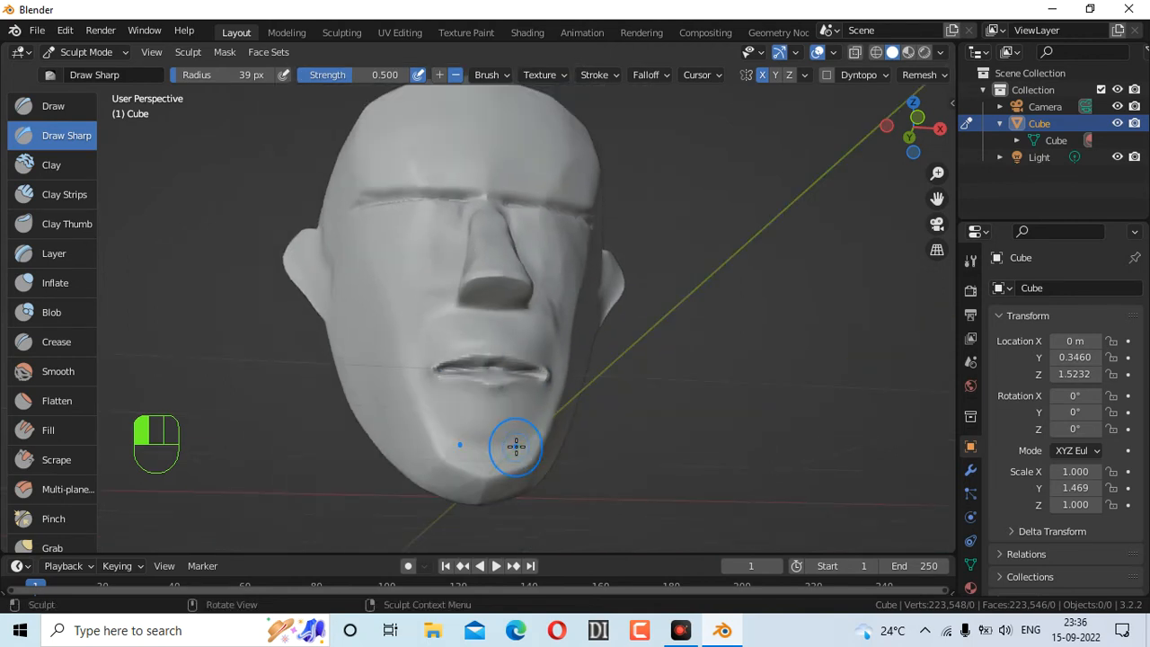
left_click_drag(902, 145, 882, 187)
scroll(601, 402, "down", 3)
scroll(601, 401, "up", 3)
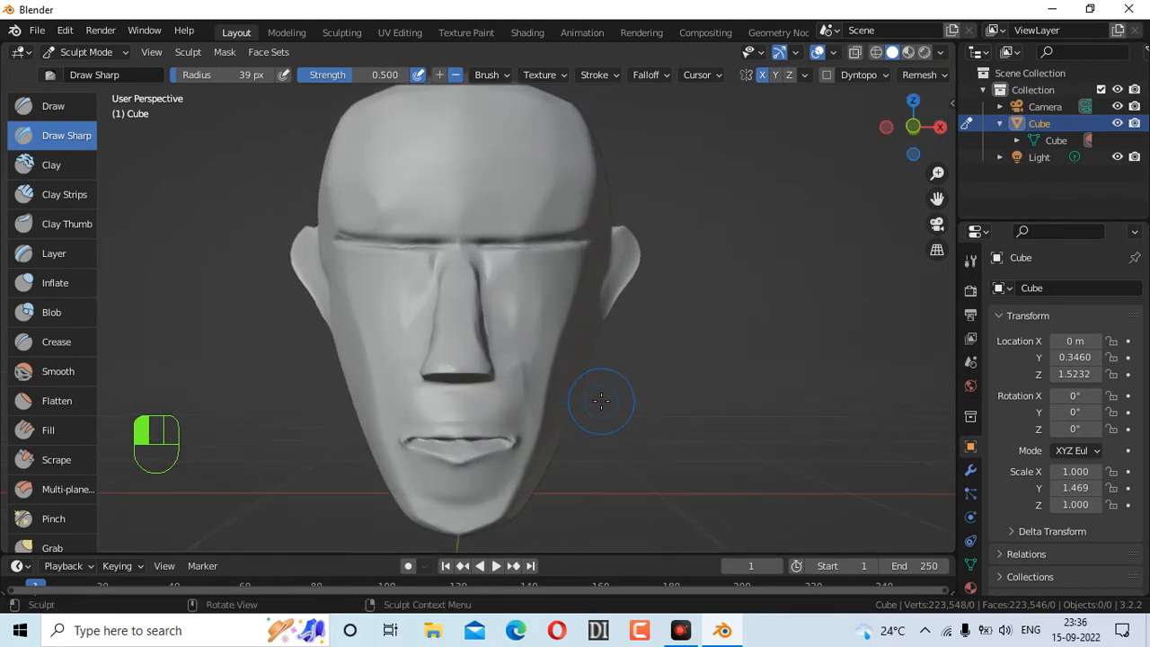
left_click_drag(913, 127, 902, 145)
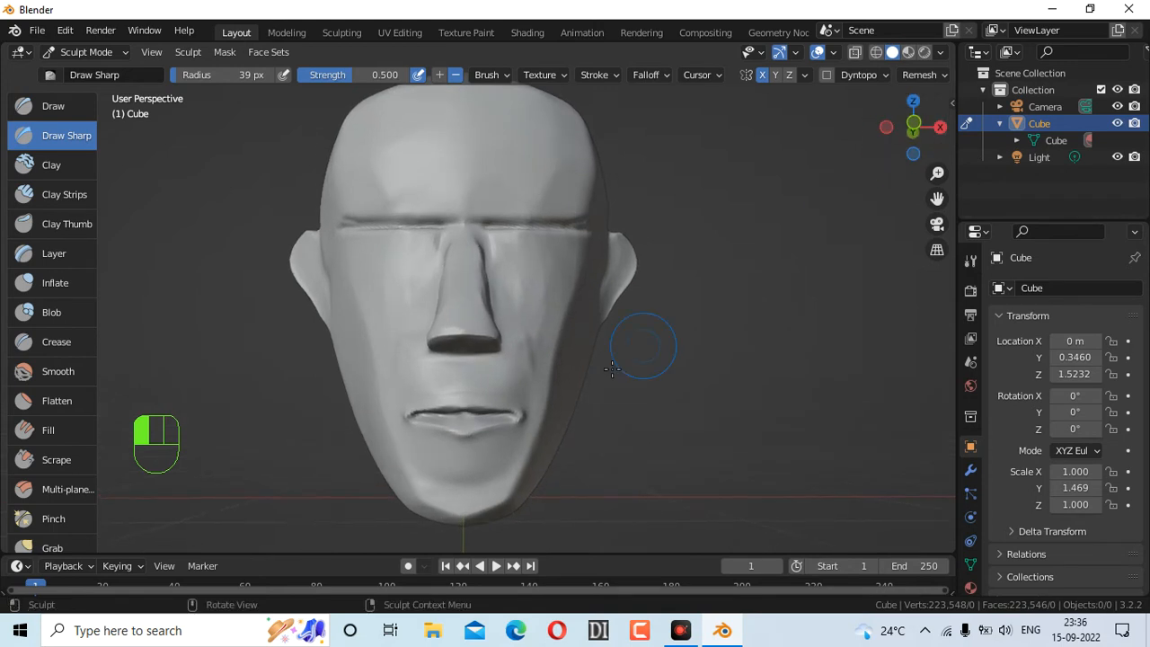
scroll(558, 409, "up", 3)
scroll(558, 410, "down", 2)
Shrink Draw Sharp to 17 px and sharpen the crease between the lips
key("f")
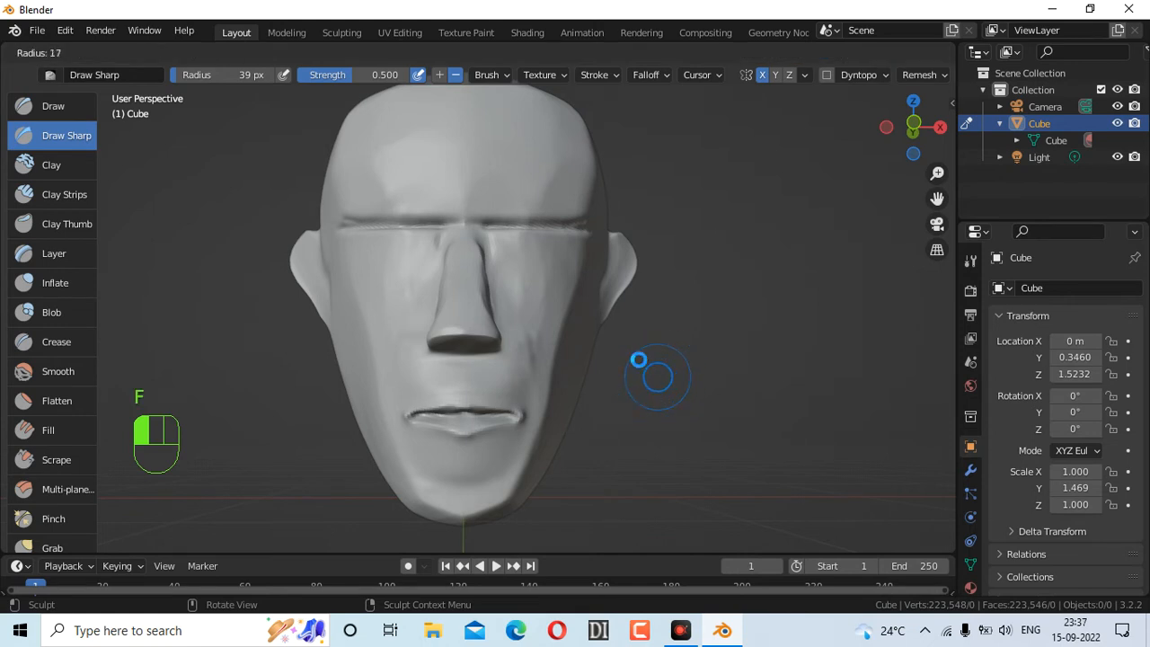
left_click(510, 404)
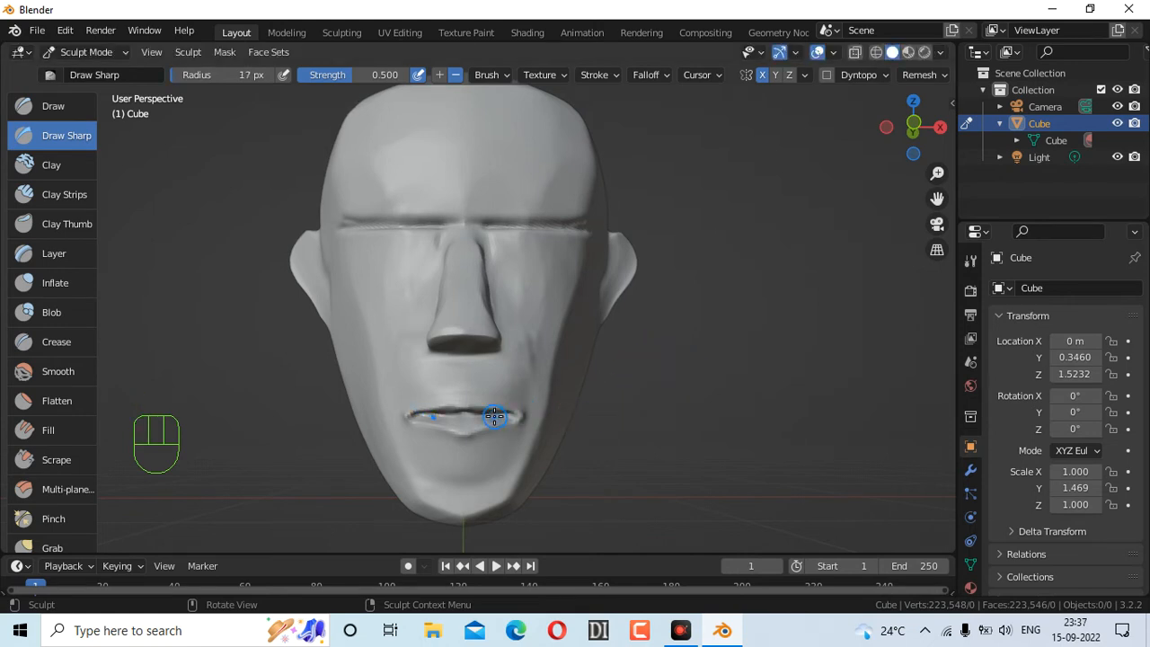
scroll(490, 412, "down", 2)
scroll(492, 408, "up", 4)
left_click_drag(908, 141, 695, 255)
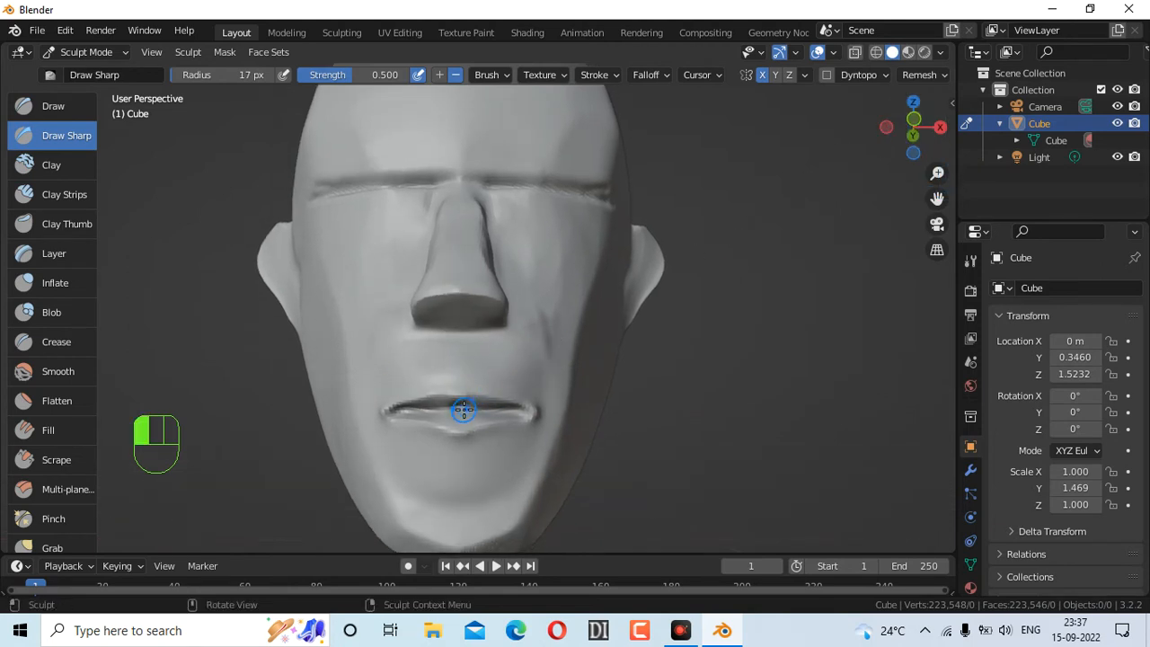
mouse_move(461, 412)
left_mouse_down()
mouse_move(481, 407)
mouse_move(454, 404)
left_mouse_up()
scroll(645, 358, "up", 2)
scroll(649, 358, "down", 4)
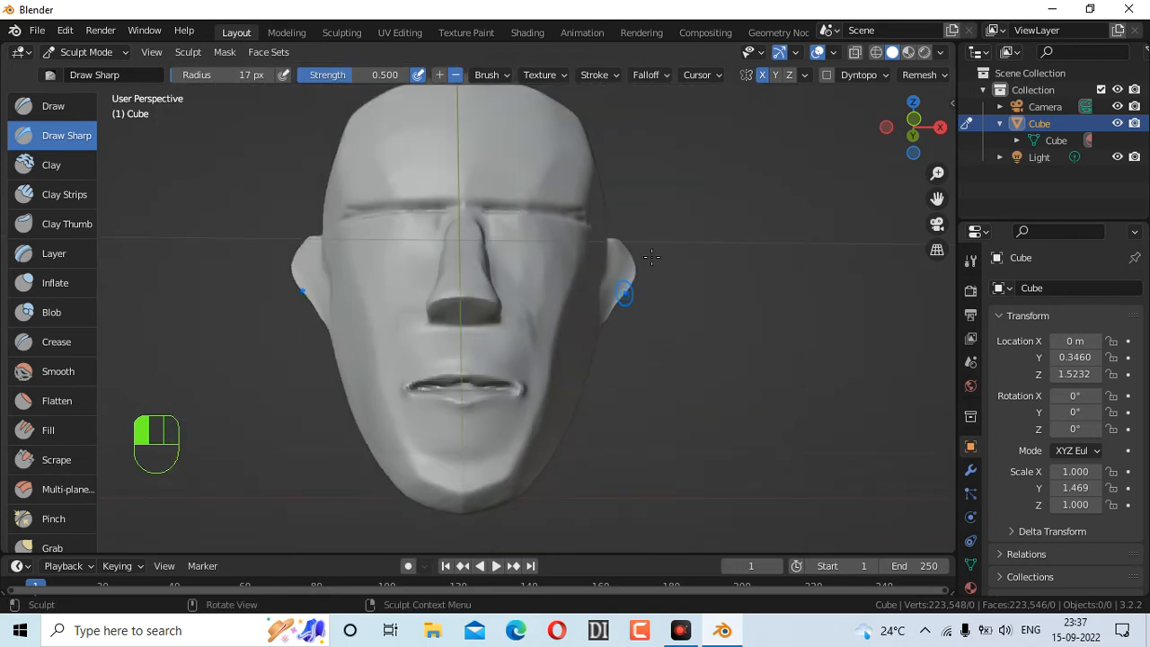
Pull the nose into shape with the Grab brush enlarged to 69 px
left_click(68, 548)
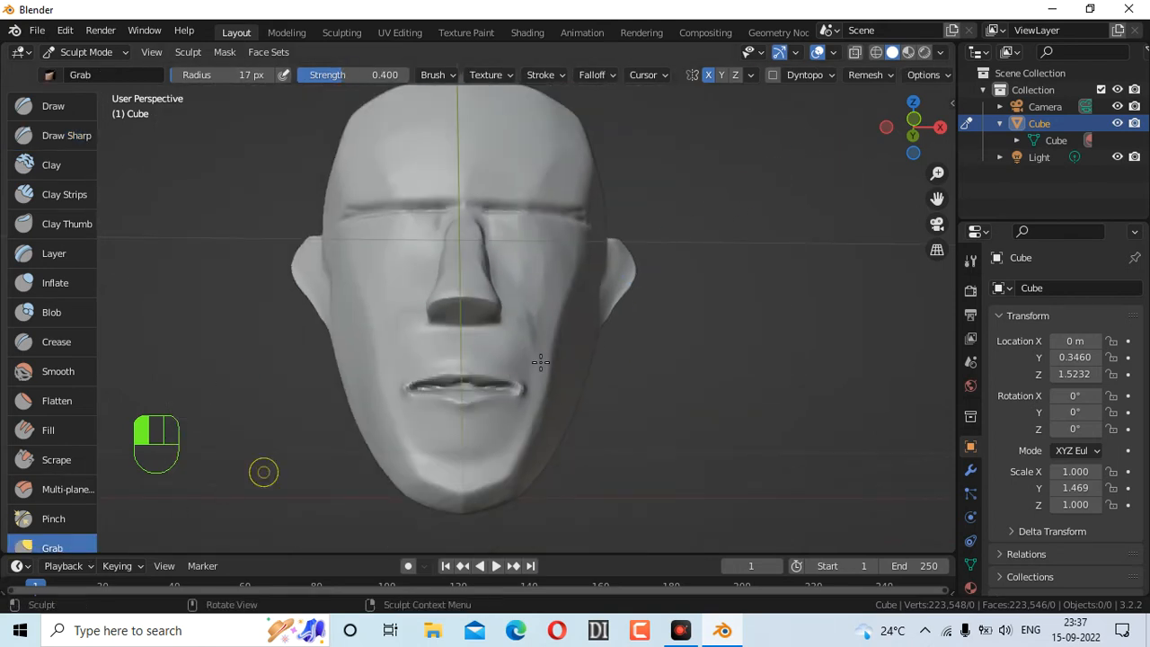
left_click_drag(897, 142, 934, 86)
mouse_move(546, 248)
left_mouse_down()
mouse_move(561, 235)
mouse_move(561, 248)
left_mouse_up()
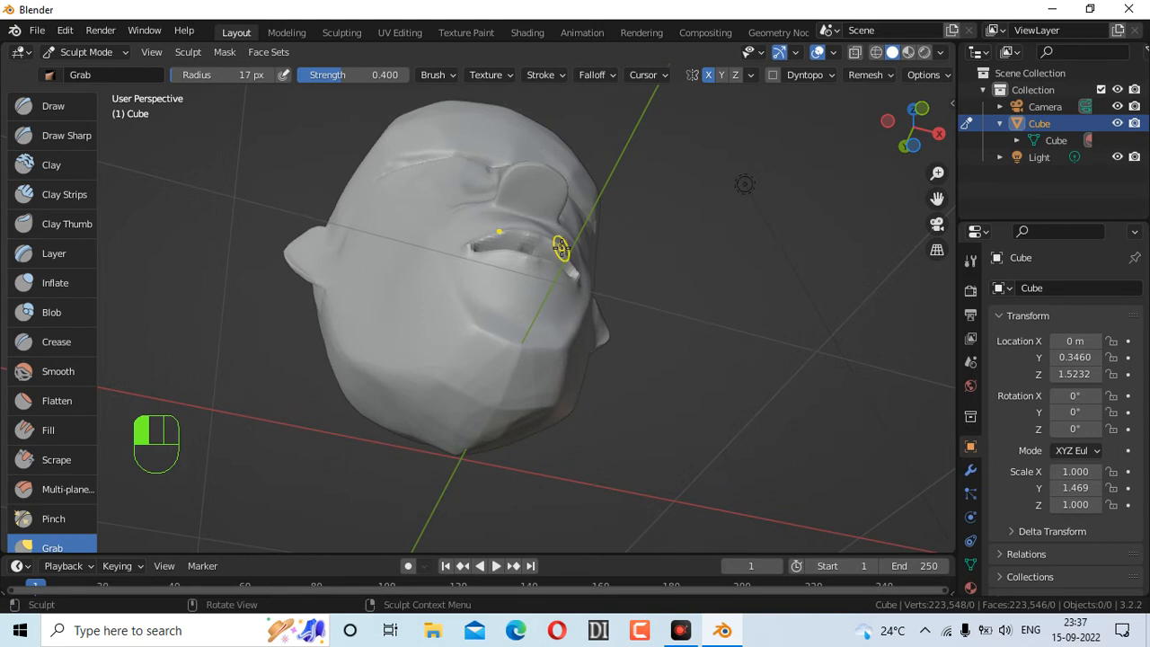
key("f")
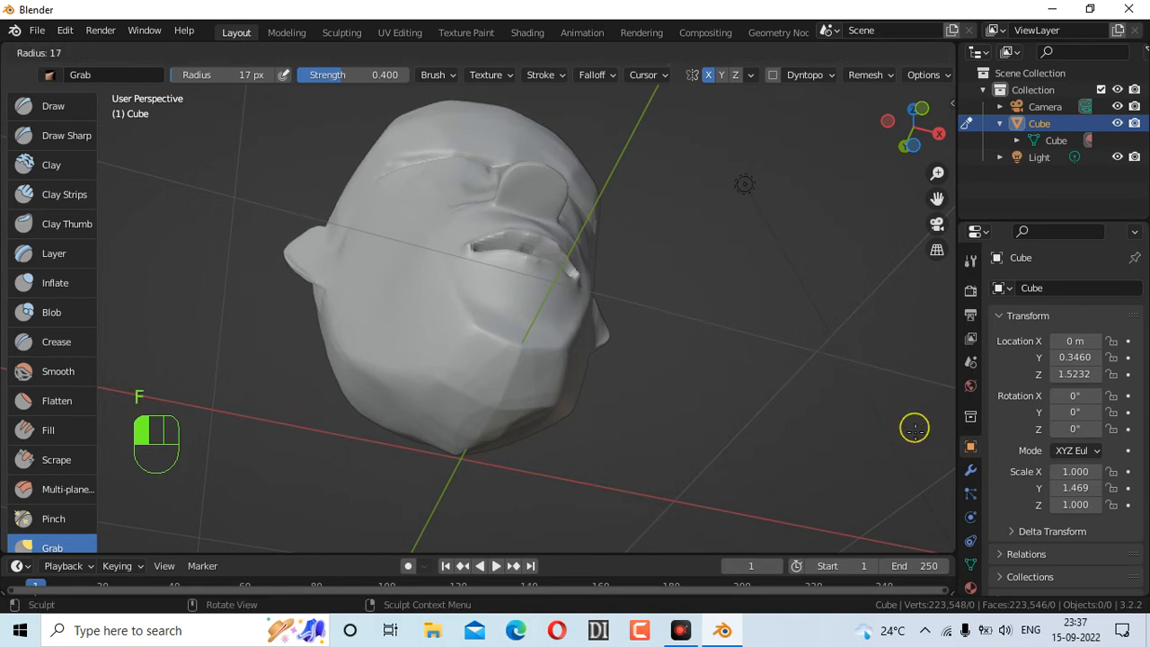
left_click(844, 429)
left_click_drag(560, 257, 567, 243)
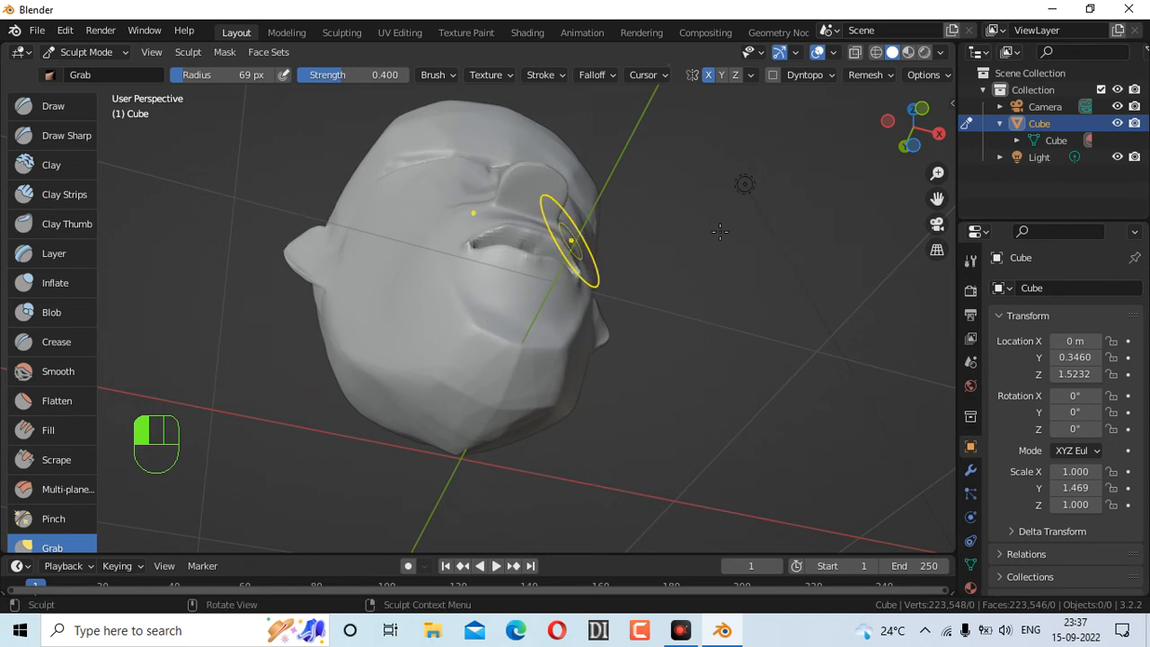
Lift the lower lip and chin upward, checking the side profile
left_click_drag(916, 133, 922, 124)
mouse_move(645, 432)
left_mouse_down()
mouse_move(650, 395)
mouse_move(655, 405)
left_mouse_up()
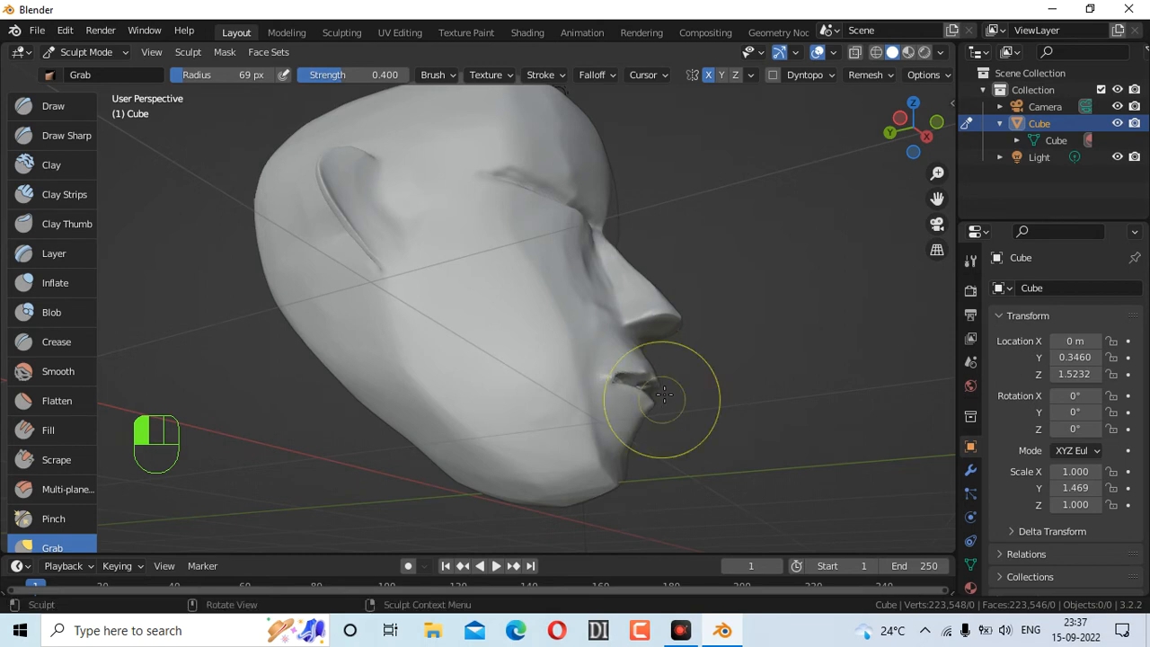
left_click_drag(913, 131, 921, 124)
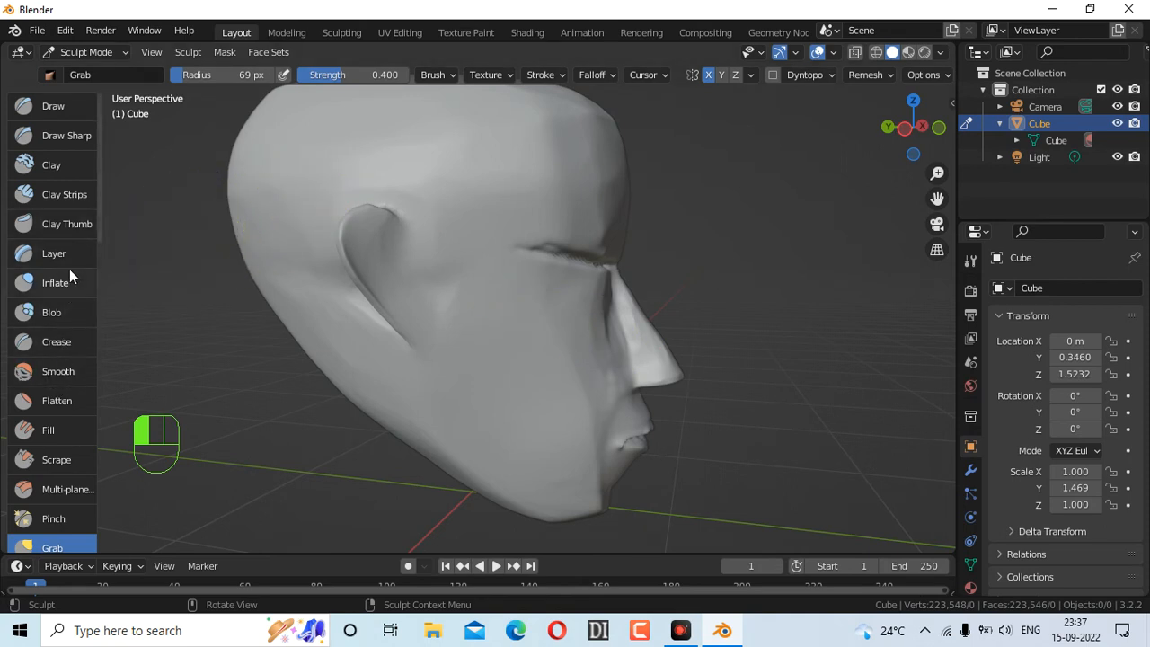
With the Scrape brush, flatten the area beside the eye and undo the stroke beside the nose
left_click(74, 462)
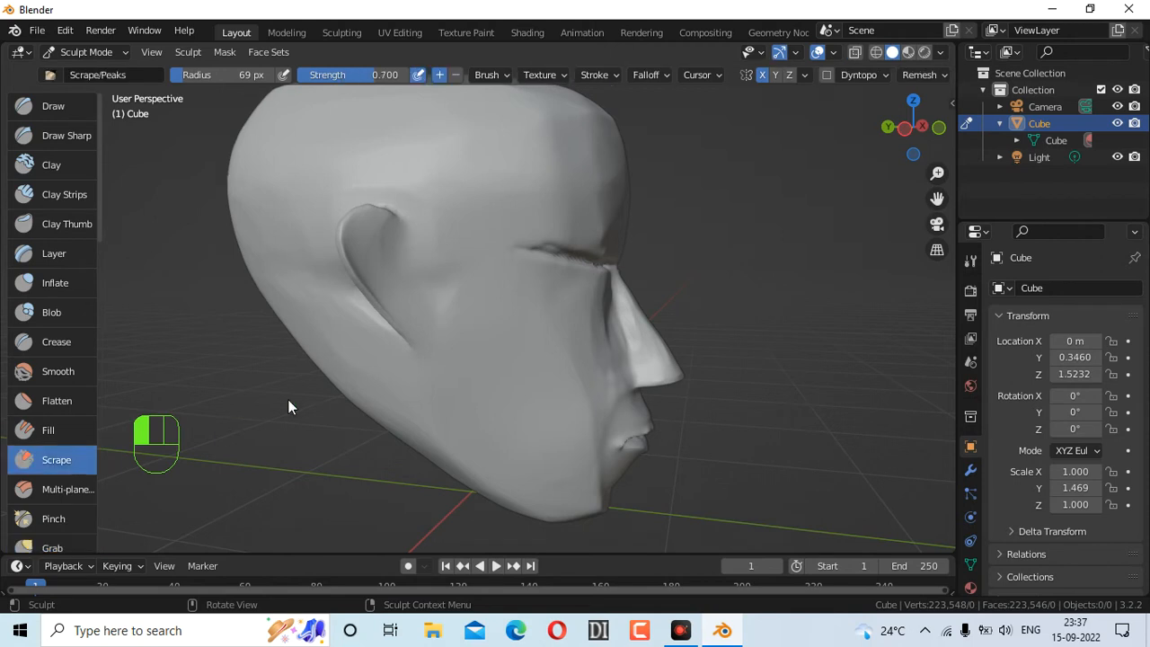
left_click_drag(578, 302, 598, 286)
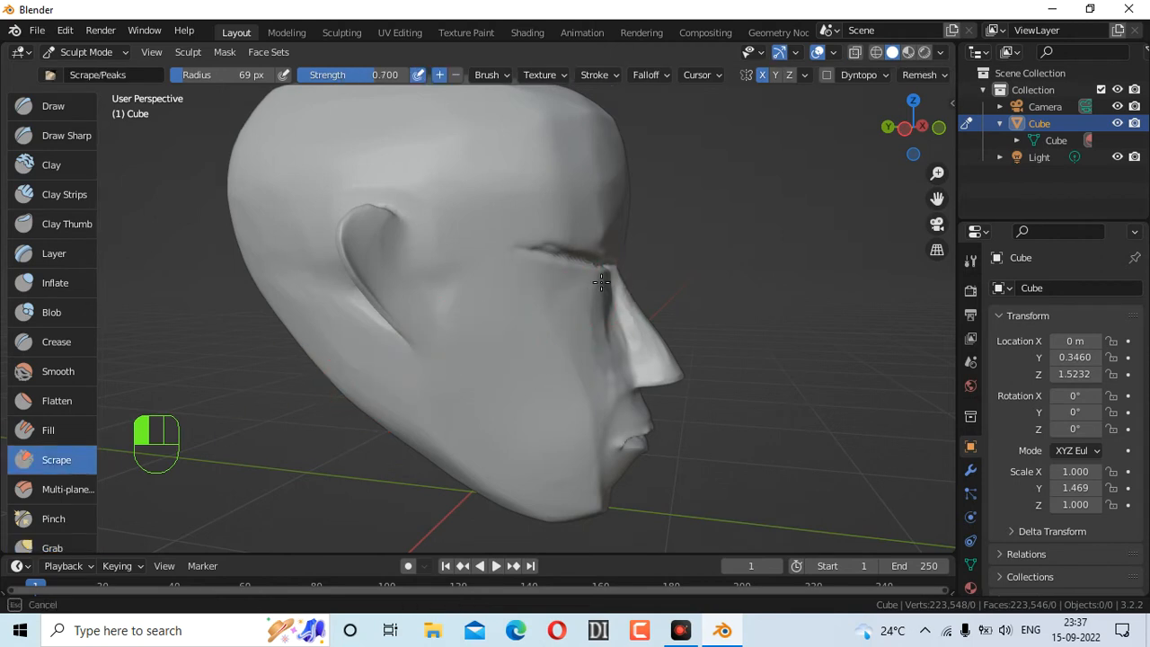
left_click_drag(598, 289, 597, 300)
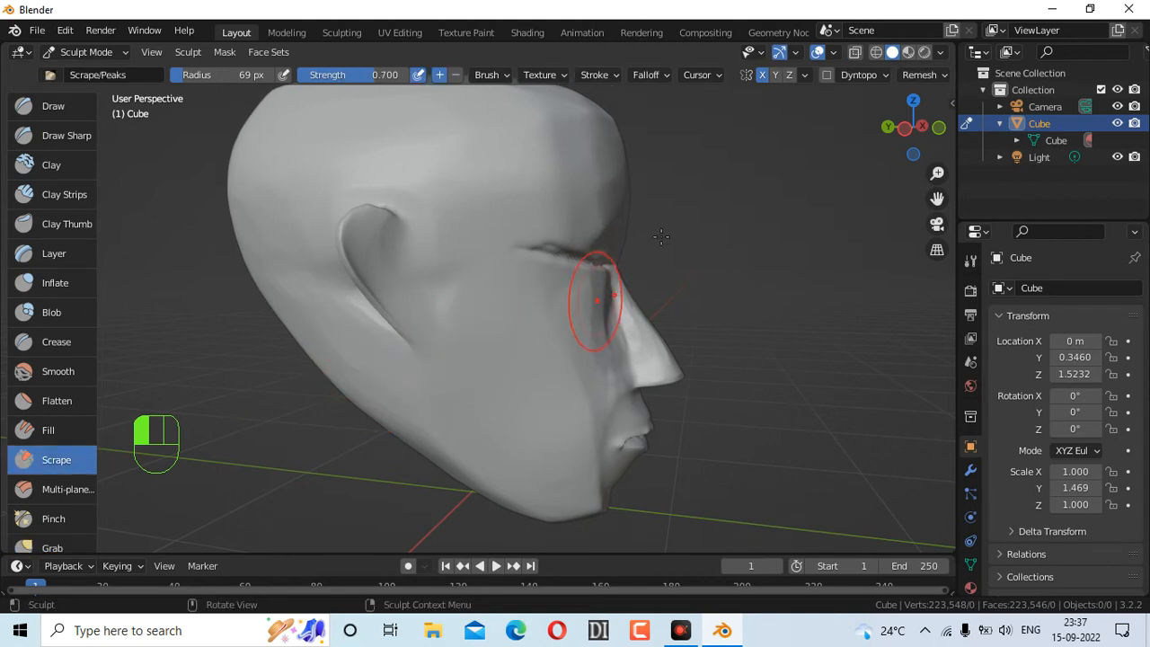
mouse_move(909, 142)
left_mouse_down()
mouse_move(912, 155)
mouse_move(889, 155)
left_mouse_up()
mouse_move(354, 281)
left_mouse_down()
mouse_move(337, 319)
mouse_move(347, 314)
left_mouse_up()
key("ctrl+z")
key("ctrl+z")
Reshape the brow and eye crease, undo the cheek stroke, and shrink the radius to 25 px
left_click_drag(897, 141, 936, 146)
mouse_move(474, 255)
left_mouse_down()
mouse_move(375, 276)
mouse_move(371, 331)
left_mouse_up()
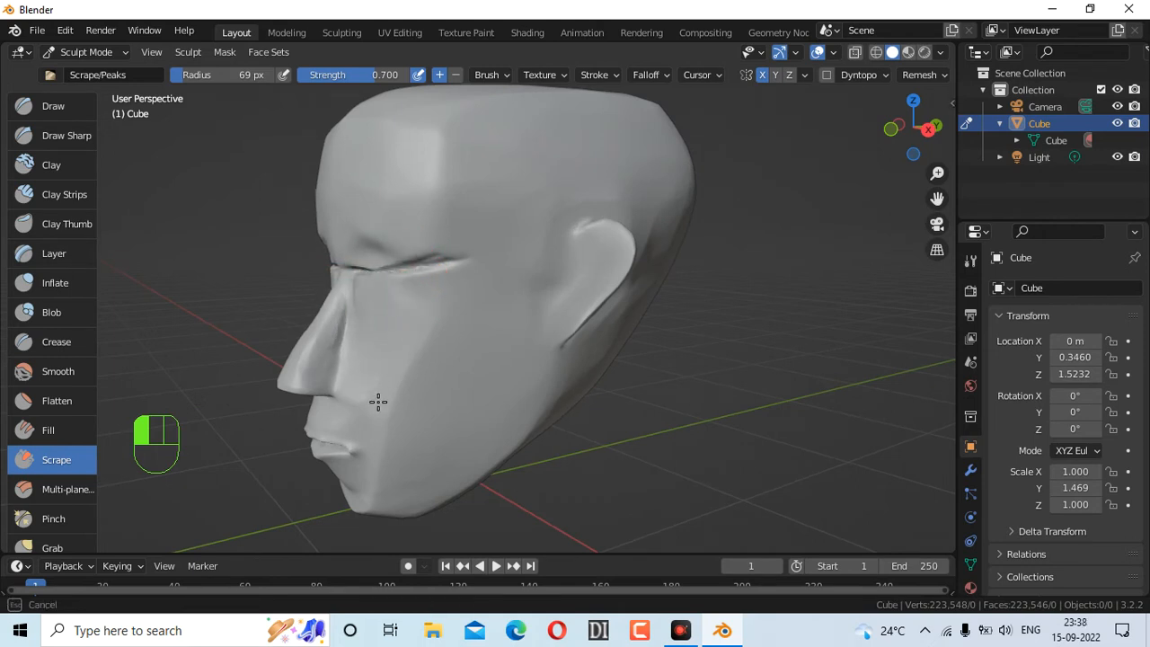
mouse_move(378, 353)
left_mouse_down()
mouse_move(386, 426)
mouse_move(387, 404)
left_mouse_up()
key("ctrl+z")
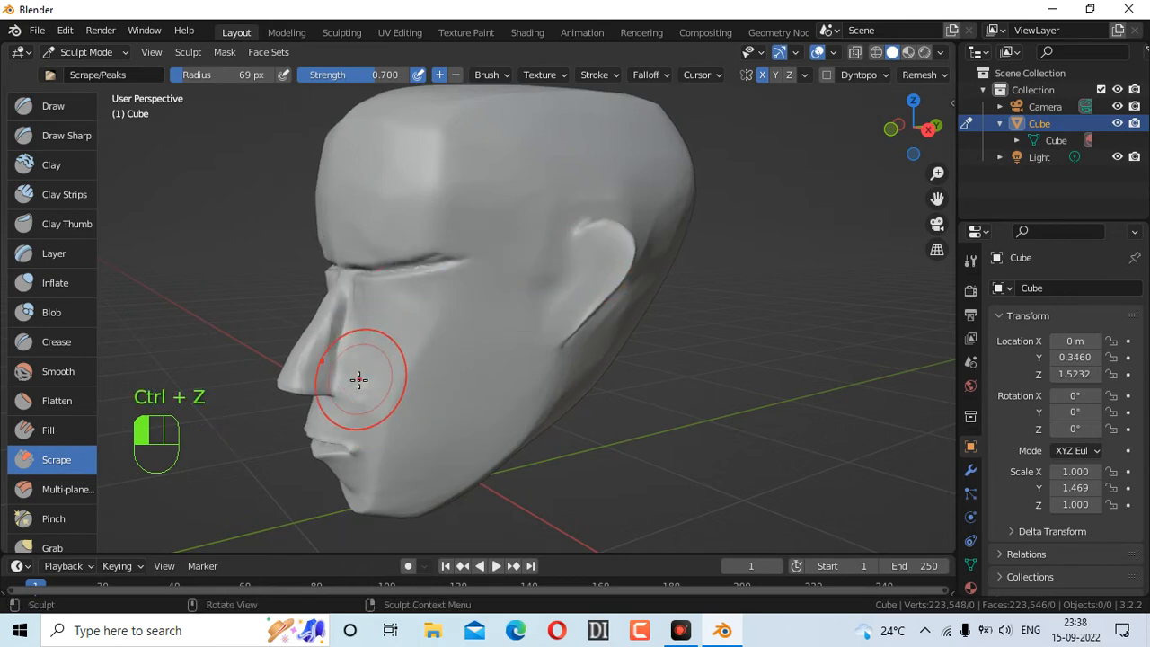
key("f")
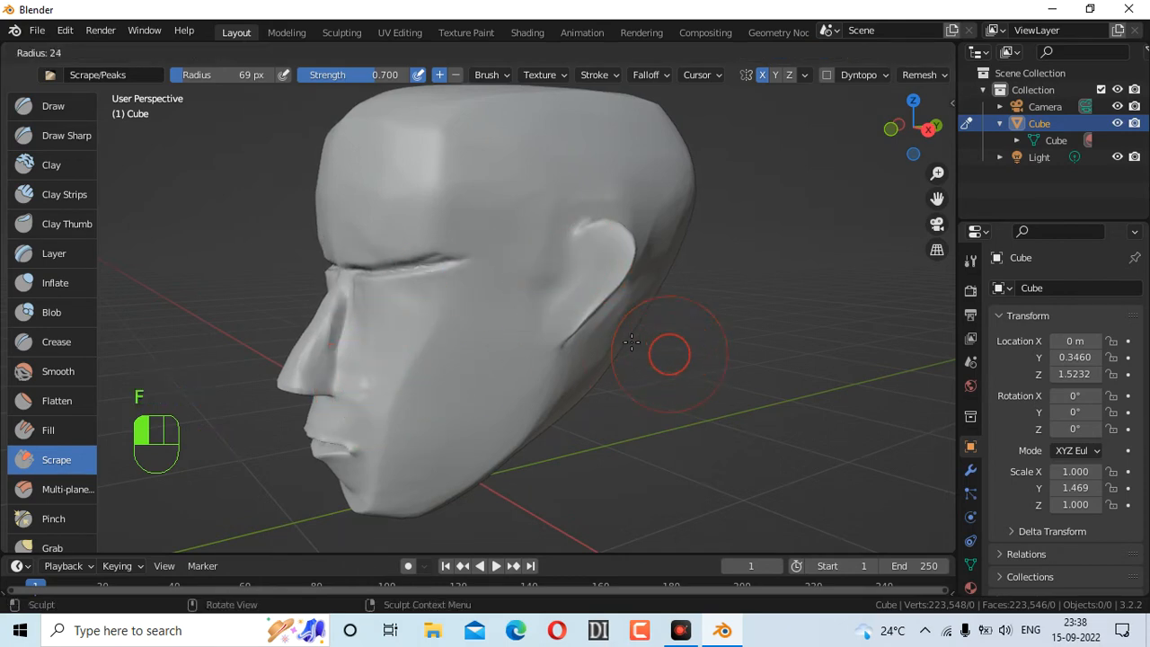
left_click(632, 342)
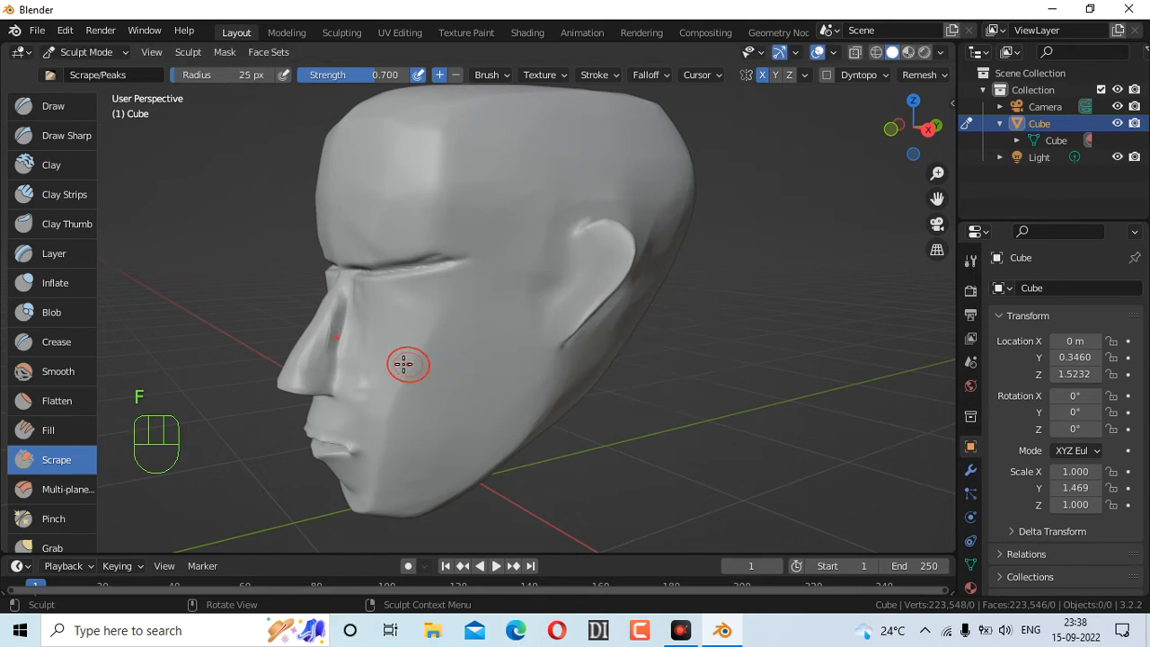
Scrape the cheek surface at 25 px, undoing the stroke near the eye
left_click_drag(367, 378, 366, 374)
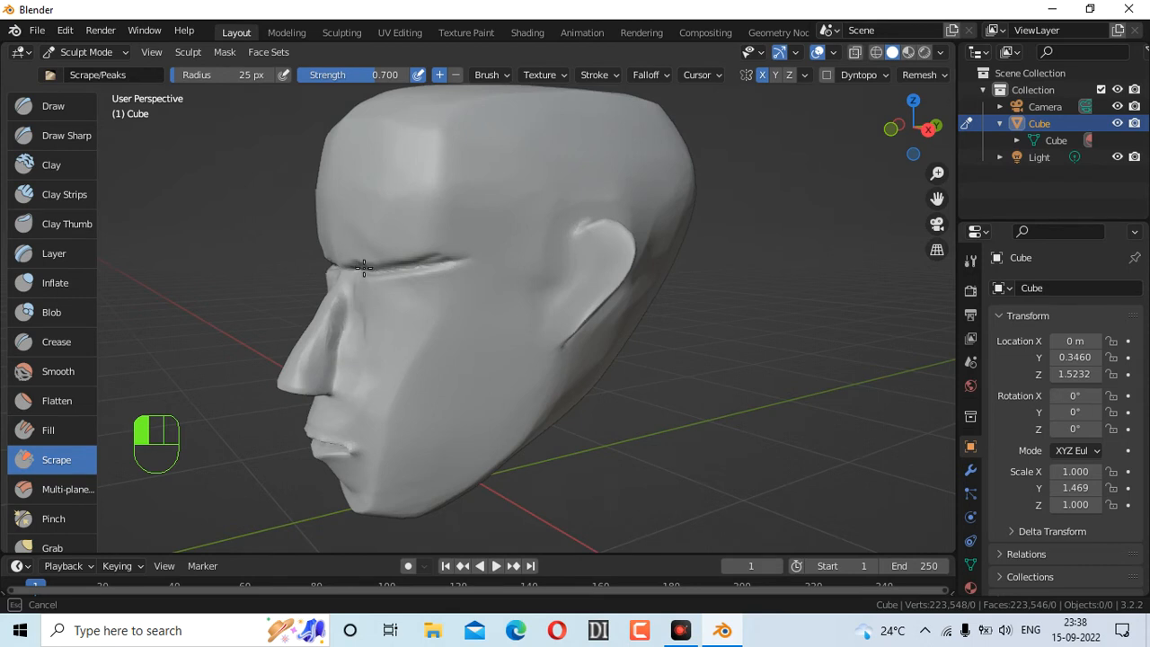
left_click_drag(365, 293, 449, 276)
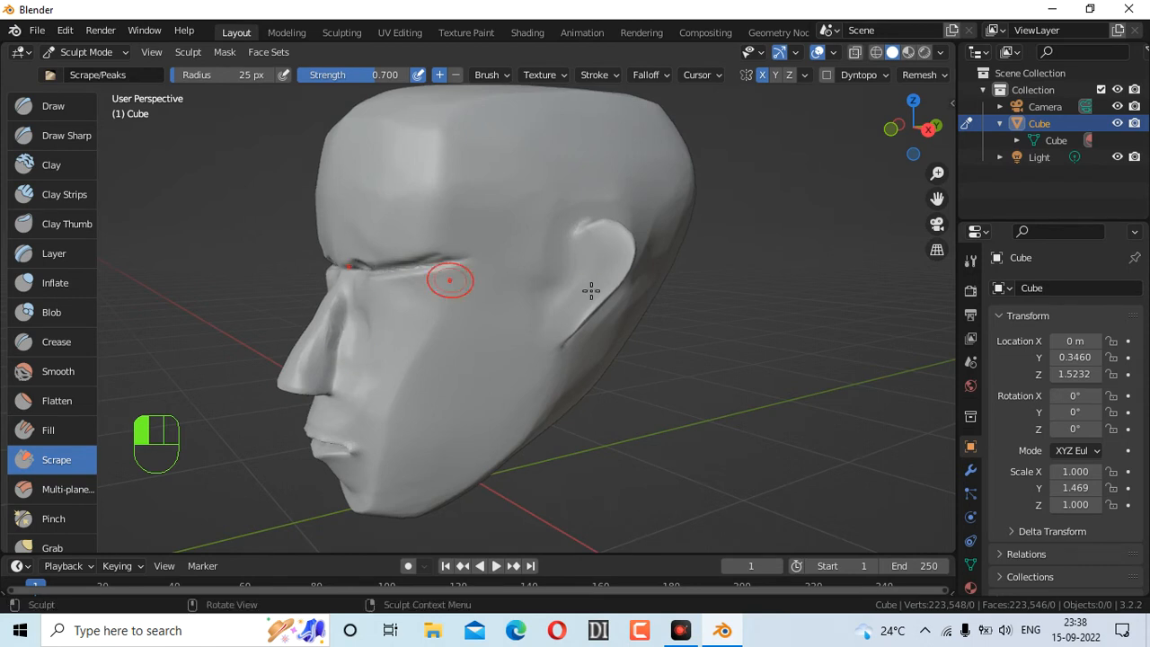
key("ctrl+z")
left_click_drag(905, 134, 904, 144)
Set a 40 px radius and scrape down the cheek from the front view
key("f")
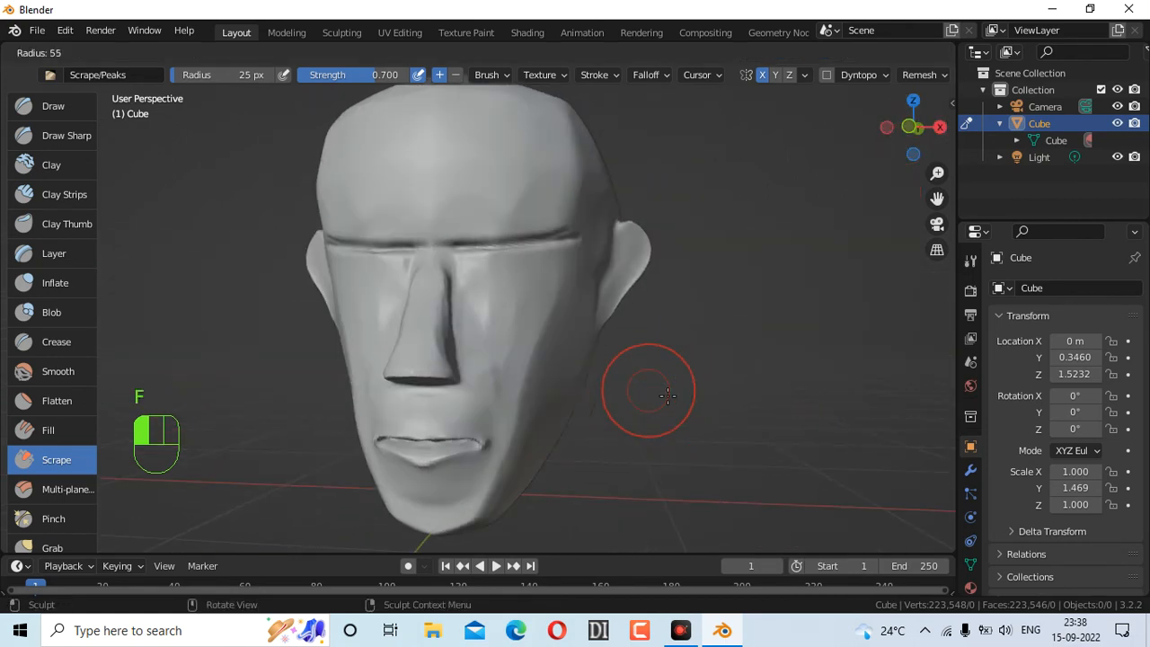
left_click(672, 393)
left_click_drag(502, 279, 496, 344)
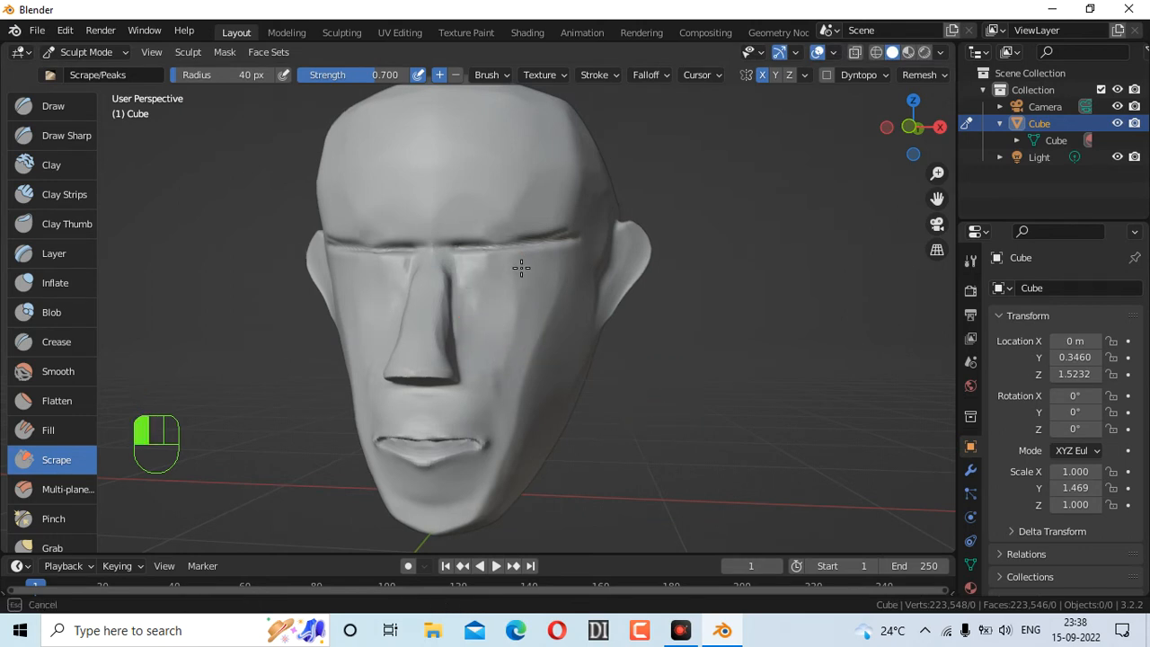
left_click_drag(544, 234, 510, 350)
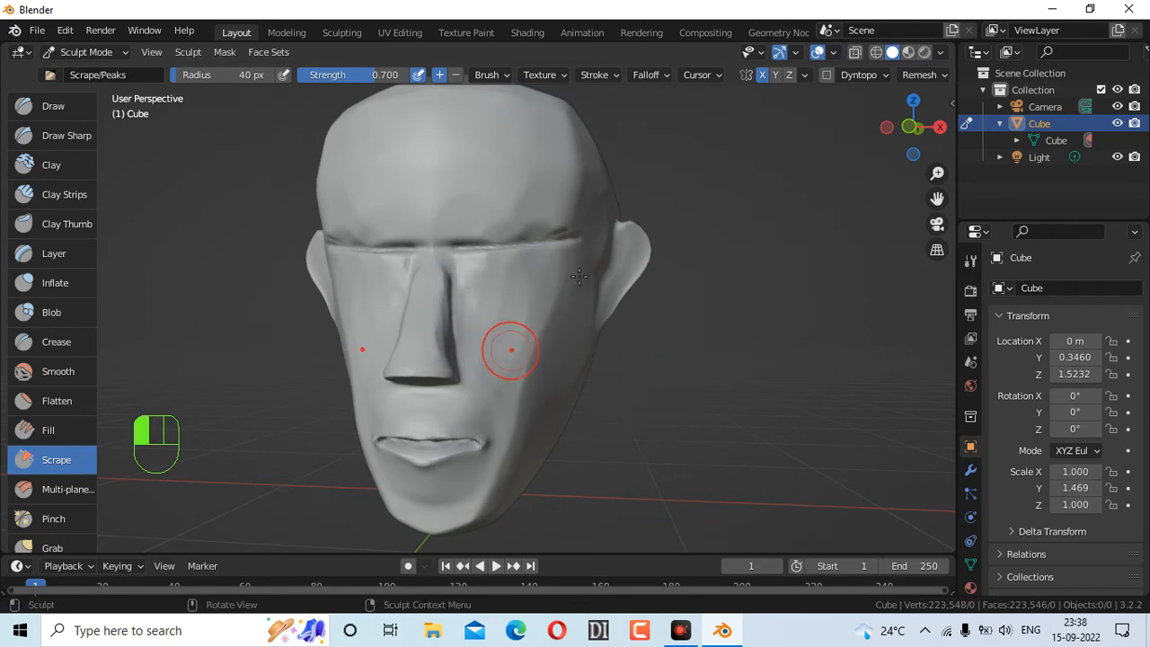
mouse_move(890, 136)
left_mouse_down()
mouse_move(892, 54)
mouse_move(815, 101)
mouse_move(879, 84)
mouse_move(803, 100)
mouse_move(875, 107)
mouse_move(885, 79)
mouse_move(888, 101)
left_mouse_up()
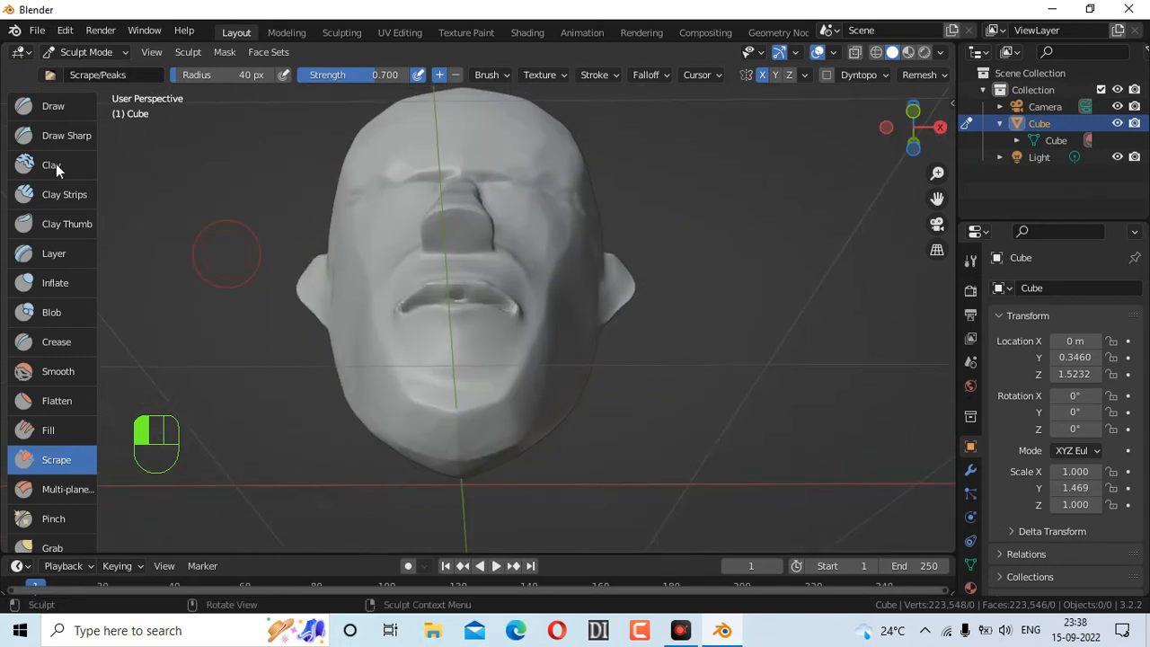
Try building up the nose underside with Clay Strips, then undo it
left_click(58, 137)
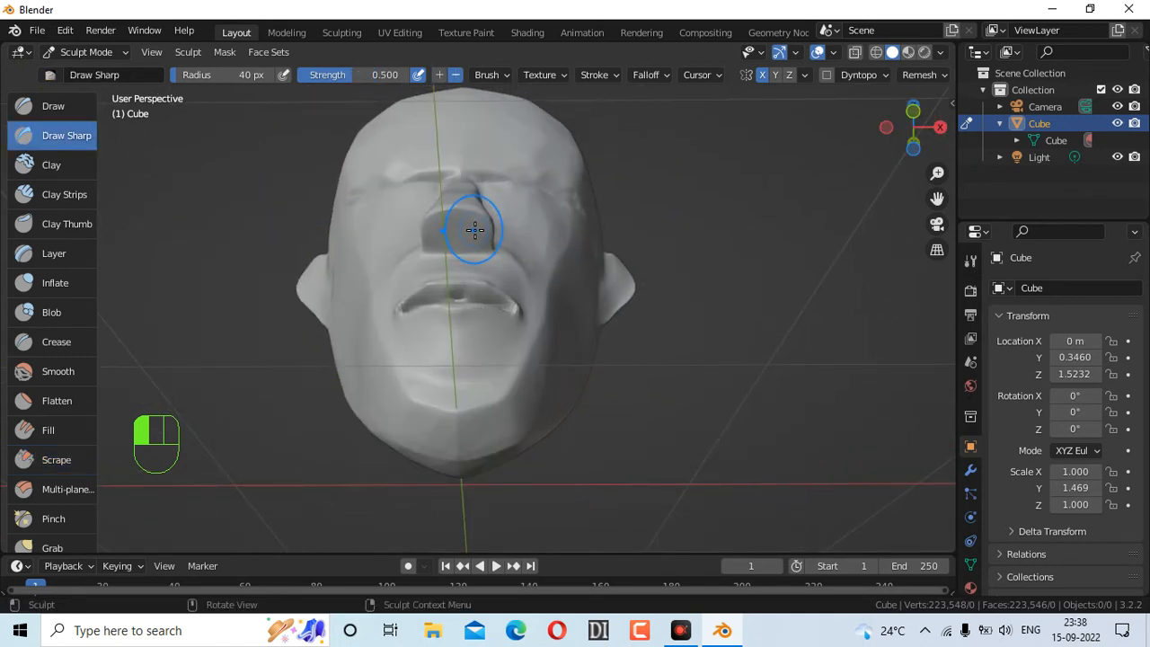
left_click(48, 186)
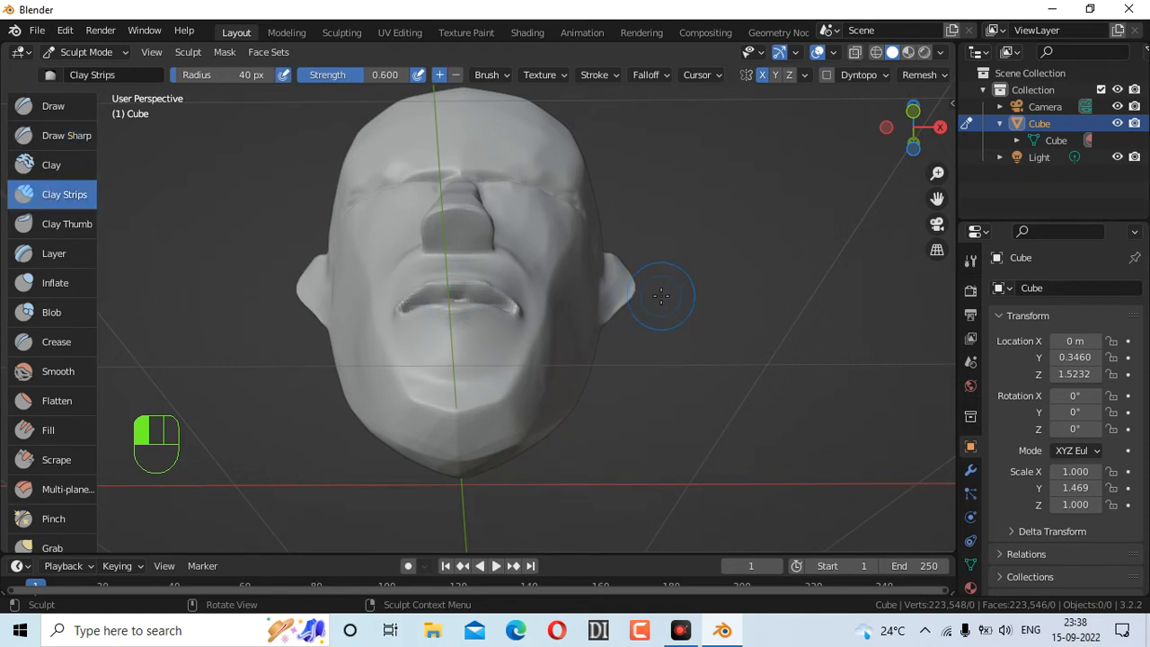
left_click_drag(466, 230, 466, 231)
key("ctrl+z")
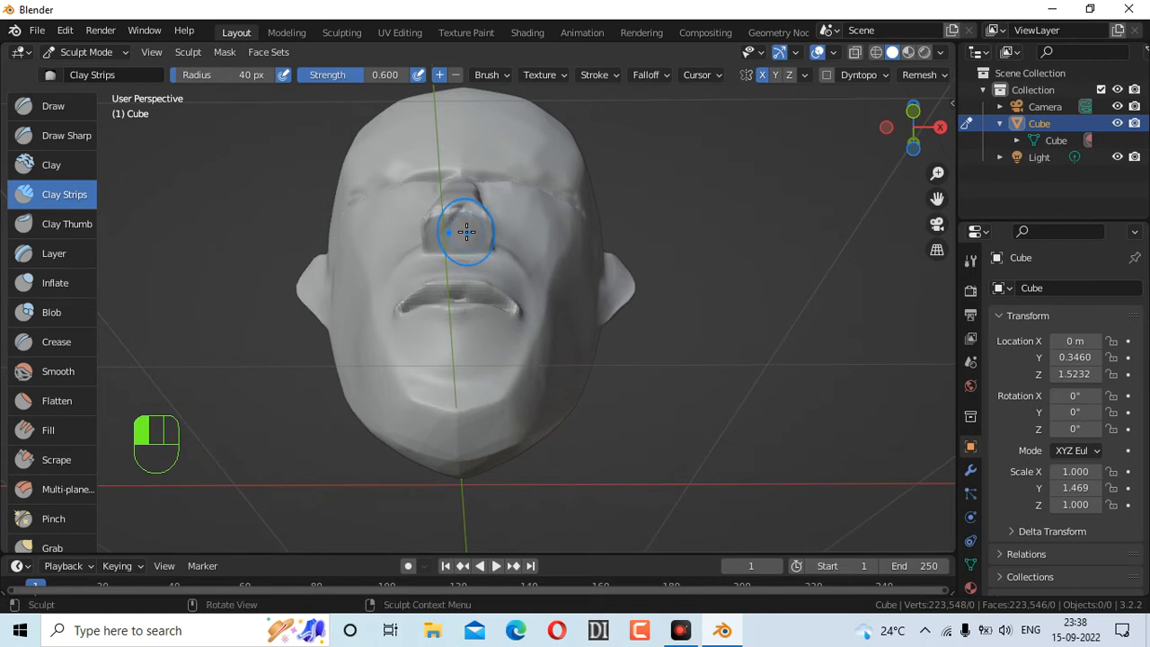
key("ctrl+z")
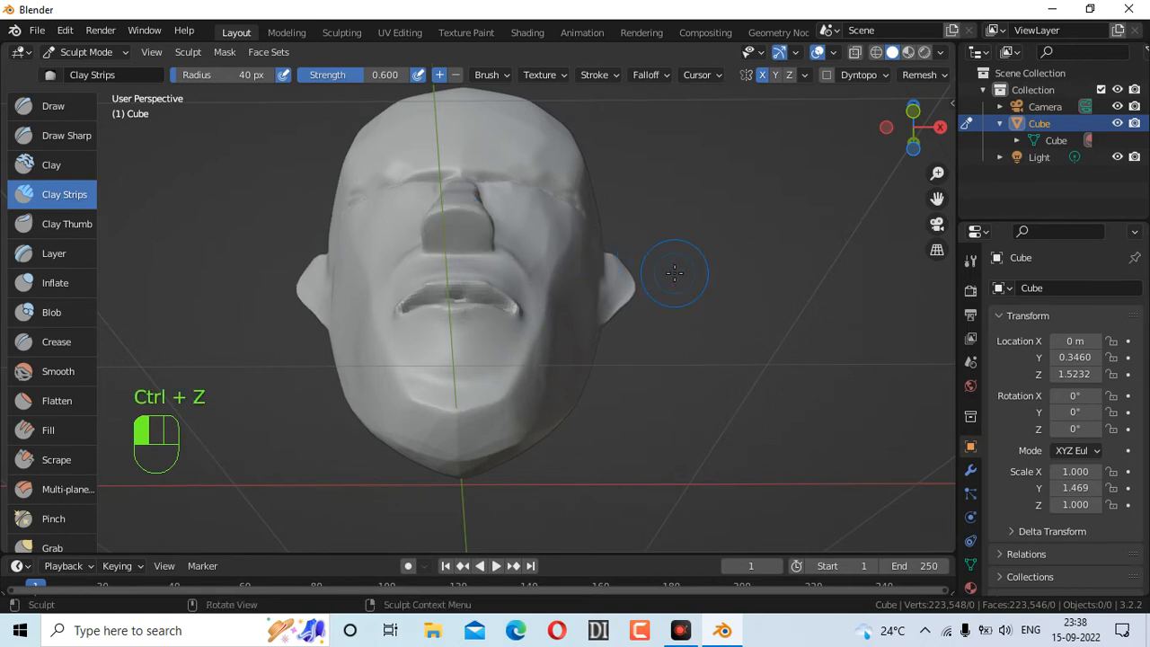
Set an 11 px brush radius and carve into the underside of the nose
key("f")
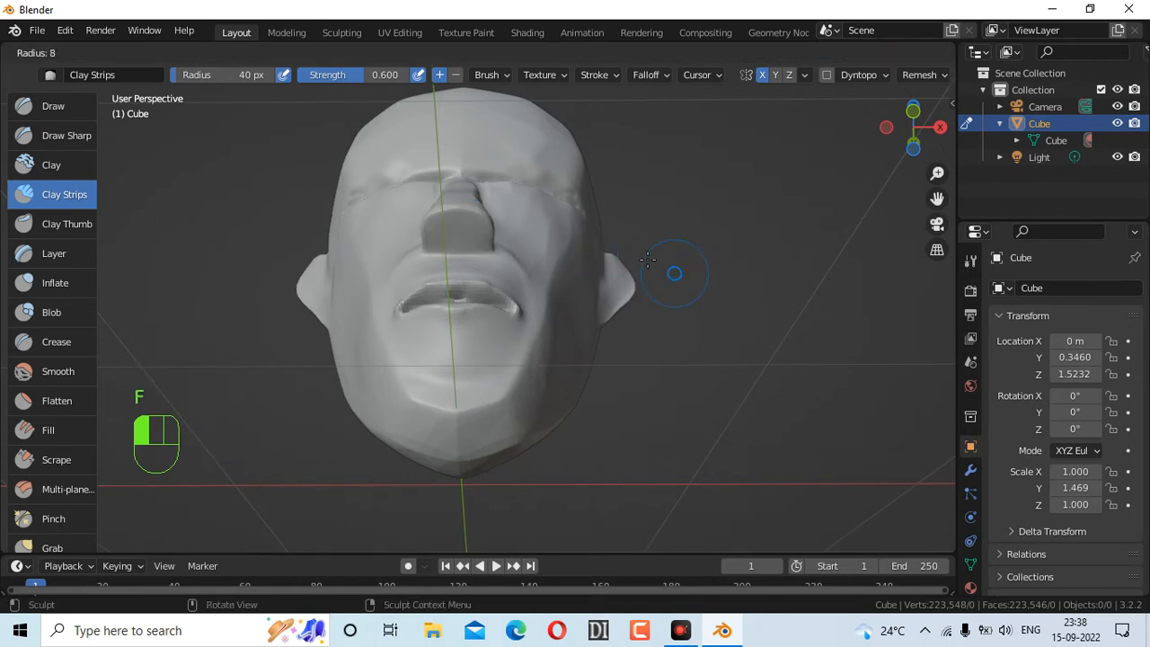
left_click(647, 259)
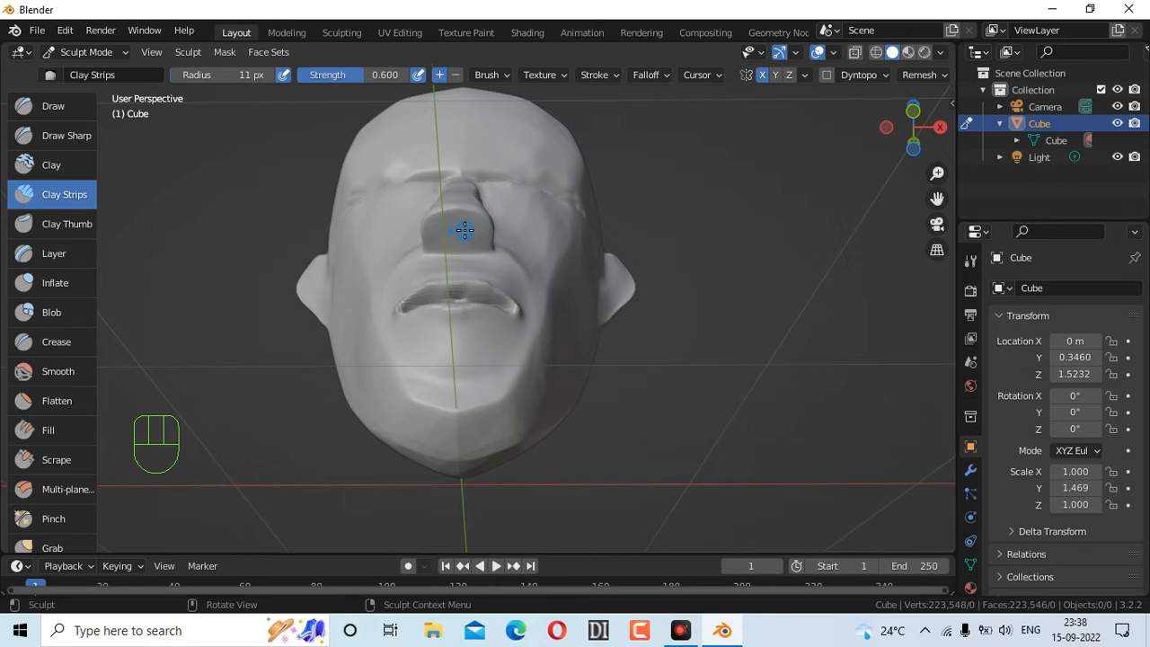
left_click_drag(464, 230, 469, 230, "ctrl")
mouse_move(911, 130)
left_mouse_down()
mouse_move(864, 139)
mouse_move(785, 125)
mouse_move(809, 94)
left_mouse_up()
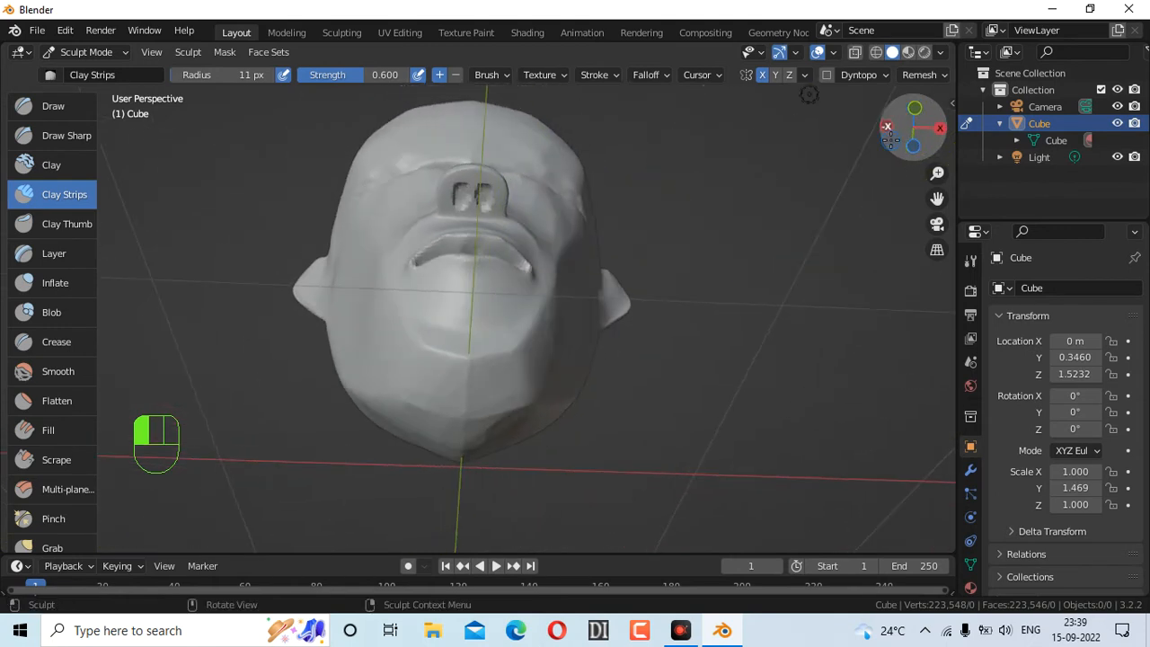
Carve the nostril openings inward with Draw Sharp, redoing the first nostril stroke
left_click(70, 137)
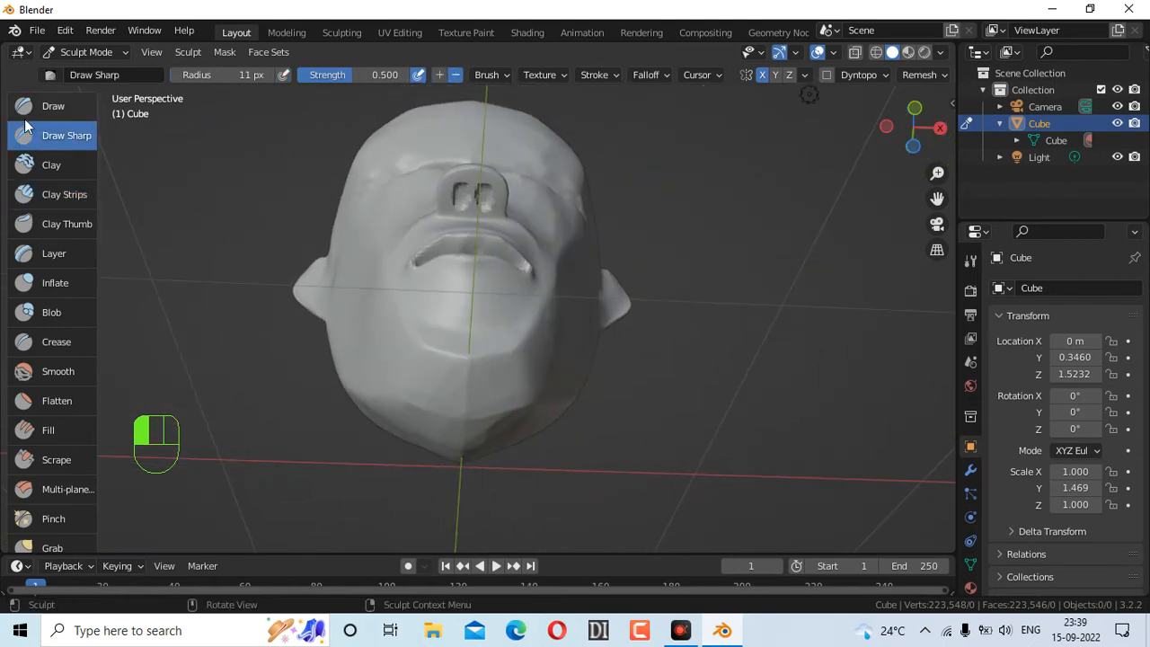
key("ctrl")
left_click_drag(485, 192, 486, 197, "ctrl")
key("ctrl+z")
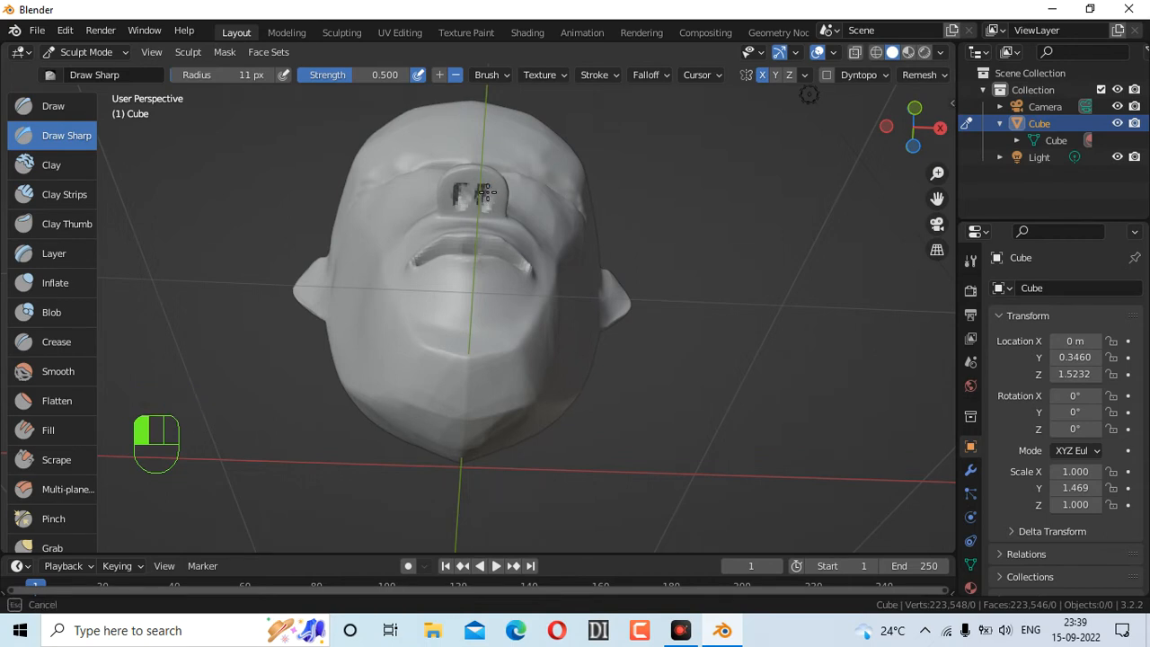
left_click_drag(486, 196, 486, 198, "ctrl")
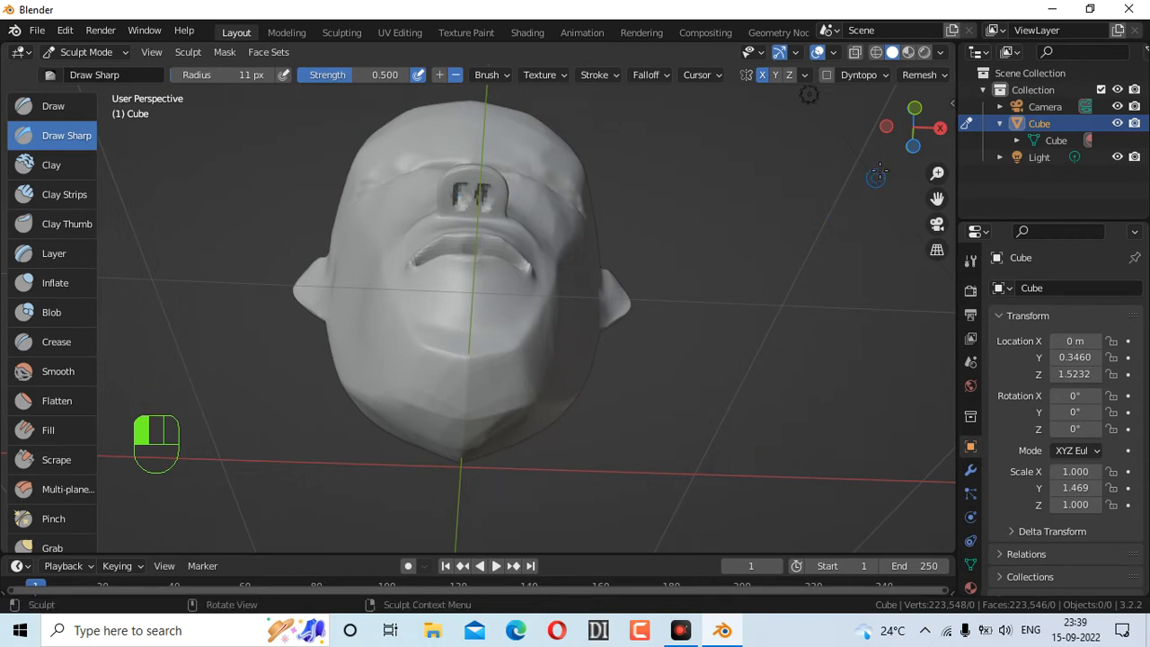
mouse_move(878, 171)
left_mouse_down()
mouse_move(831, 238)
mouse_move(822, 301)
mouse_move(809, 260)
left_mouse_up()
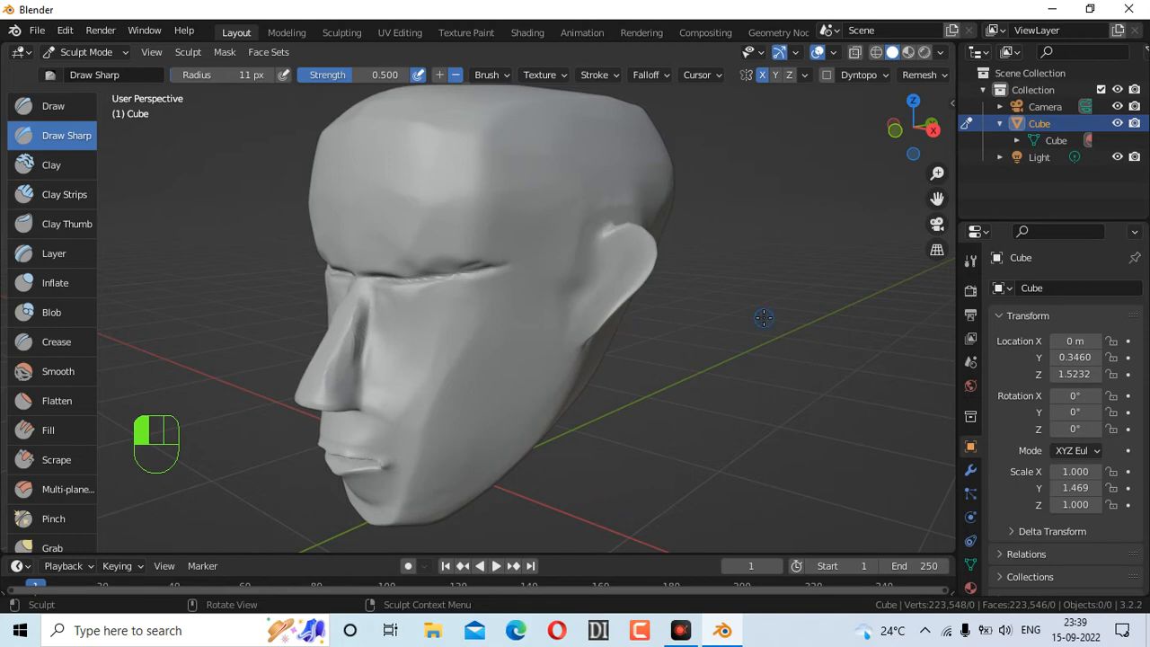
left_click_drag(901, 136, 901, 136)
left_click_drag(912, 128, 920, 127)
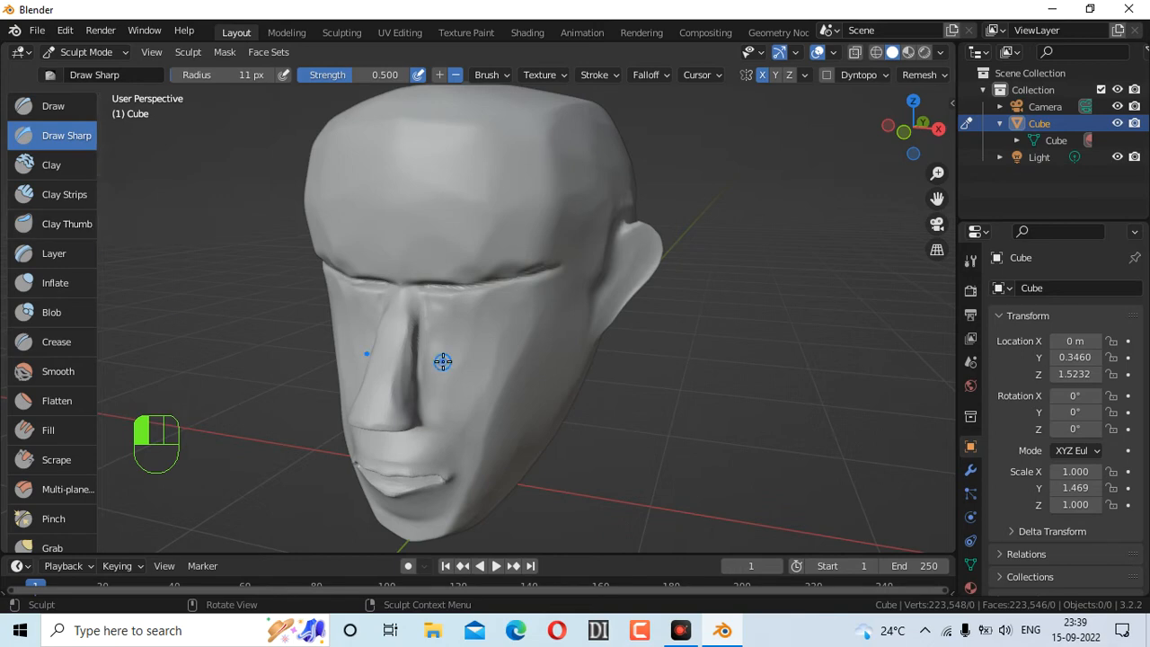
mouse_move(913, 128)
left_mouse_down()
mouse_move(813, 132)
mouse_move(974, 131)
mouse_move(965, 135)
left_mouse_up()
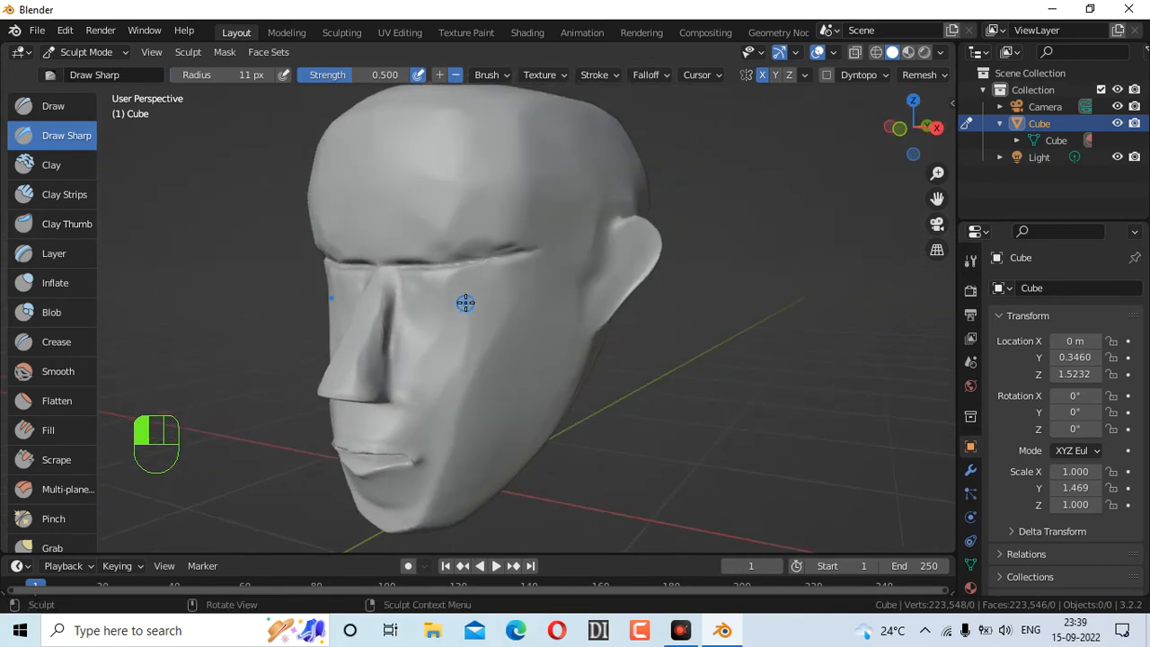
Pull the ear outward into a rounded lobe with a 92 px Grab brush
left_click(64, 542)
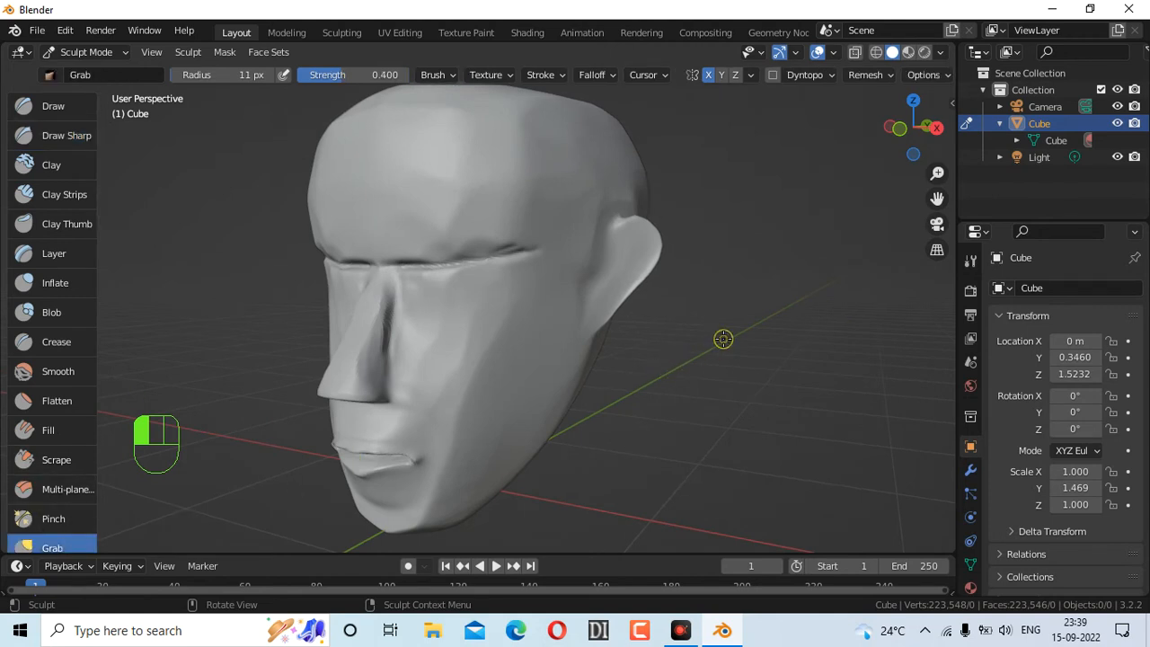
key("f")
left_click(791, 367)
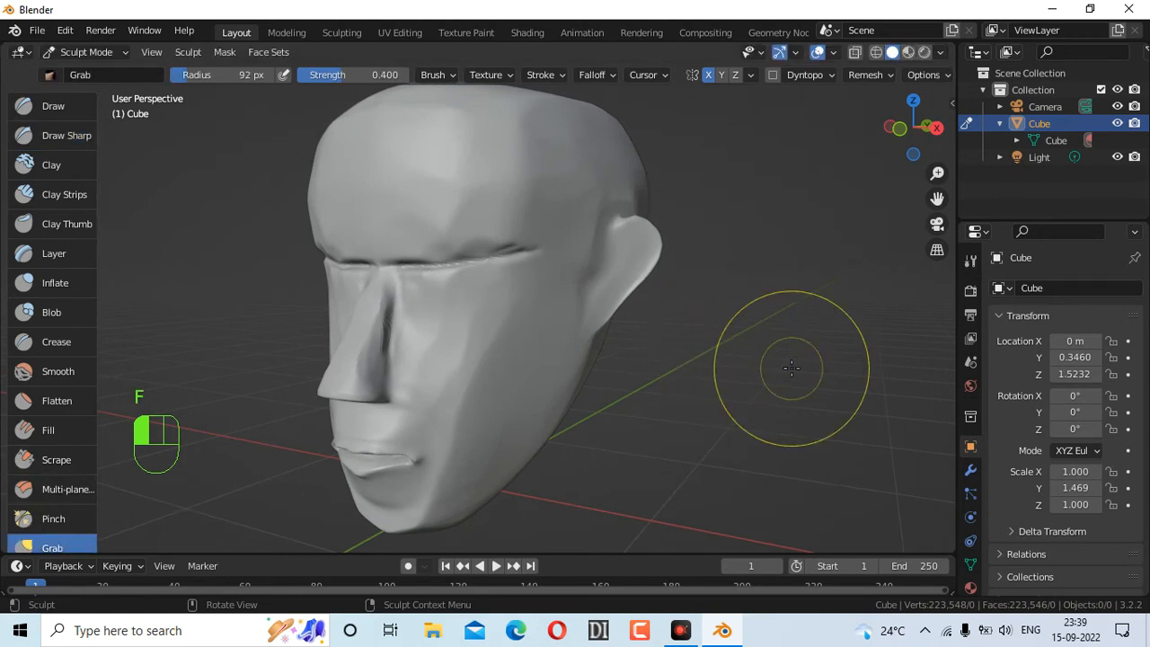
mouse_move(640, 264)
left_mouse_down()
mouse_move(678, 296)
mouse_move(639, 311)
mouse_move(653, 325)
mouse_move(617, 328)
left_mouse_up()
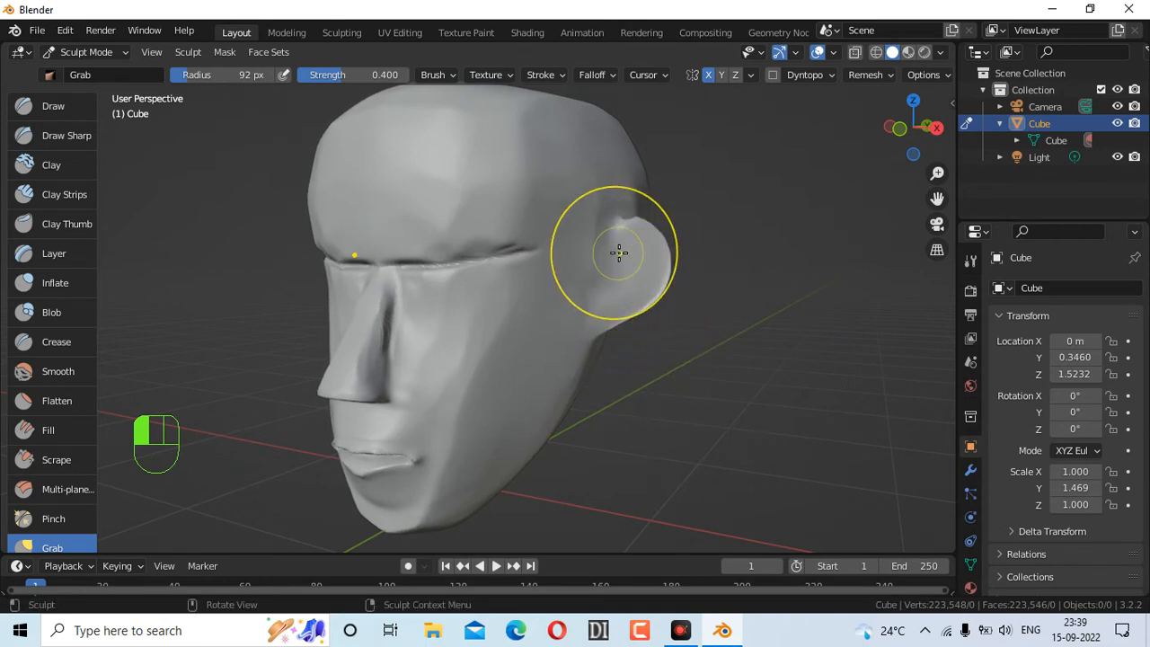
Cut a crease in front of the ear with Draw Sharp
left_click(64, 144)
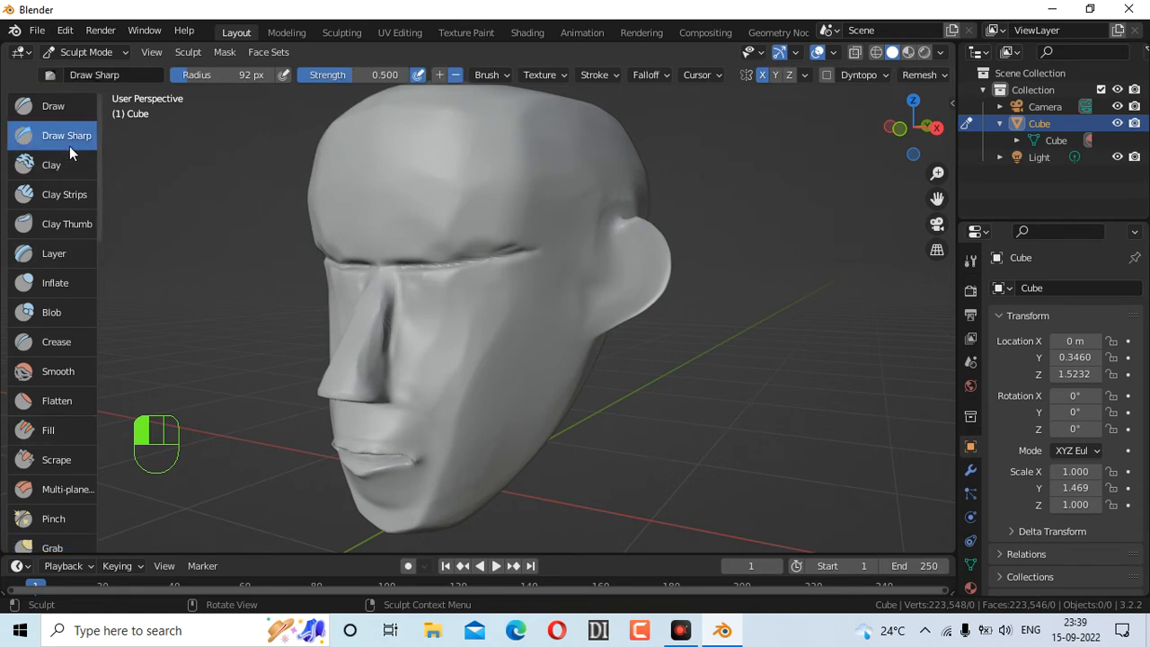
left_click_drag(613, 227, 589, 329)
left_click_drag(898, 123, 696, 122)
mouse_move(434, 267)
left_mouse_down()
mouse_move(430, 307)
mouse_move(435, 260)
left_mouse_up()
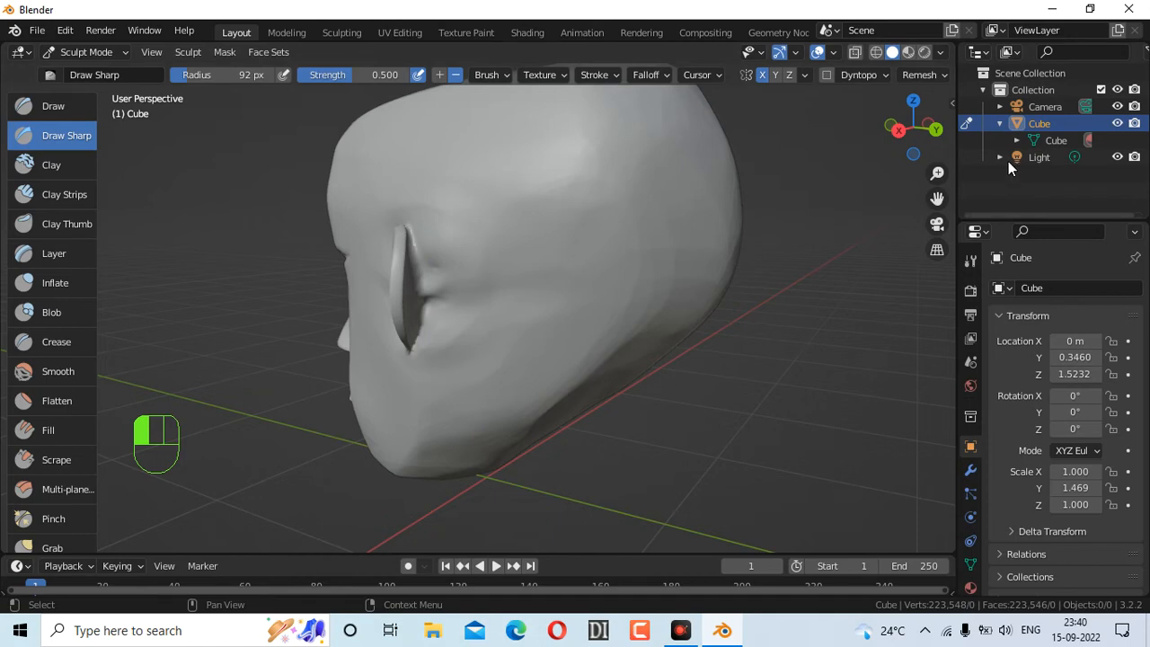
left_click_drag(915, 151, 575, 142)
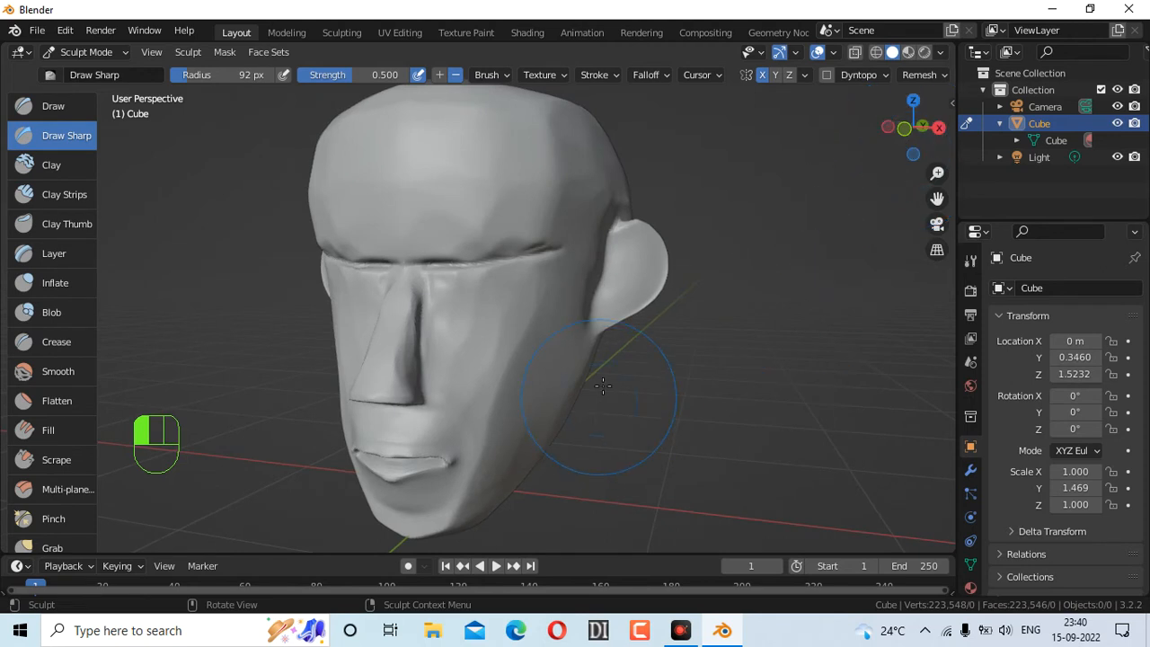
With Grab, pull the ear's base and lower part out and nudge its upper edge
left_click(52, 544)
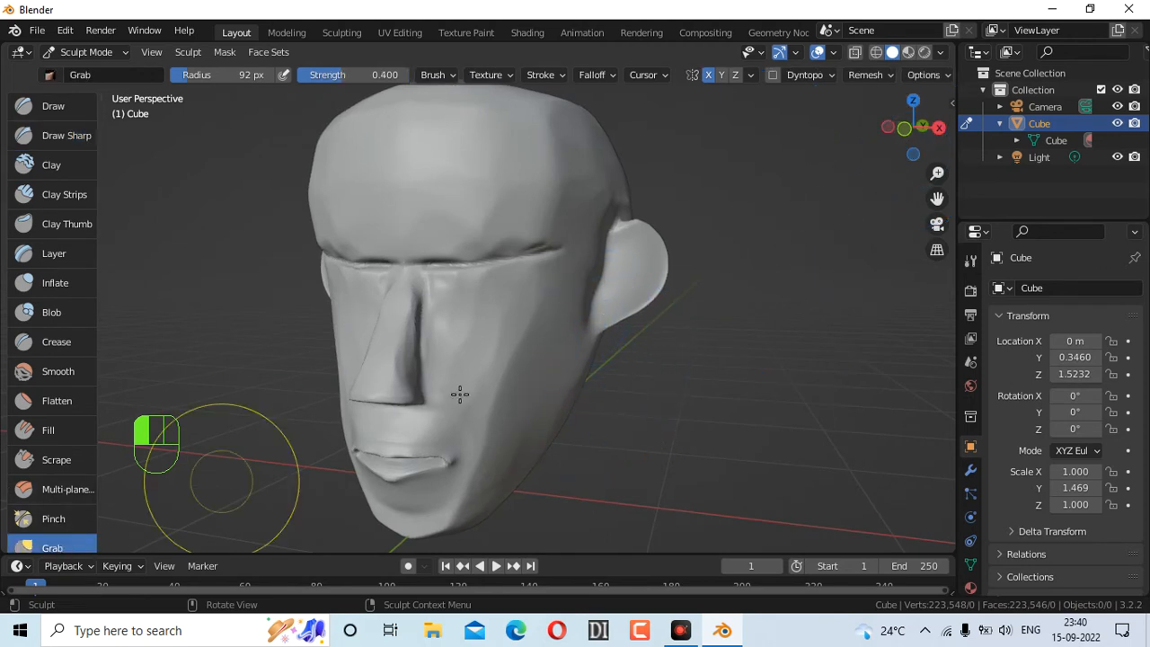
mouse_move(600, 330)
left_mouse_down()
mouse_move(617, 331)
mouse_move(614, 341)
left_mouse_up()
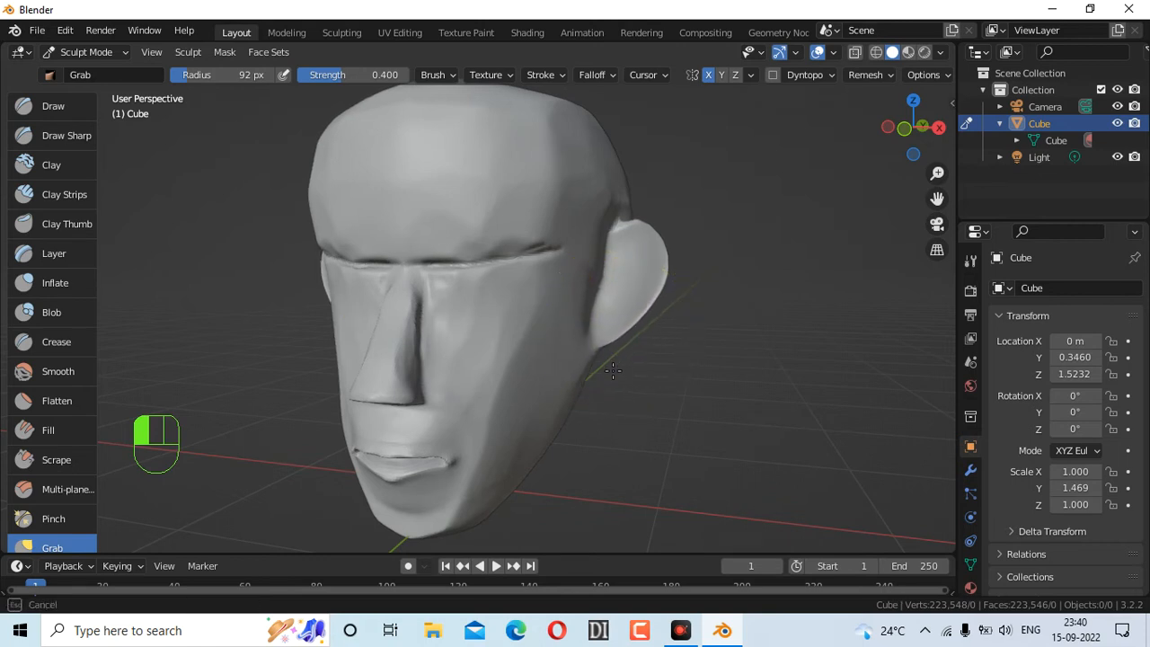
mouse_move(626, 383)
left_mouse_down()
mouse_move(609, 367)
mouse_move(628, 341)
mouse_move(611, 359)
left_mouse_up()
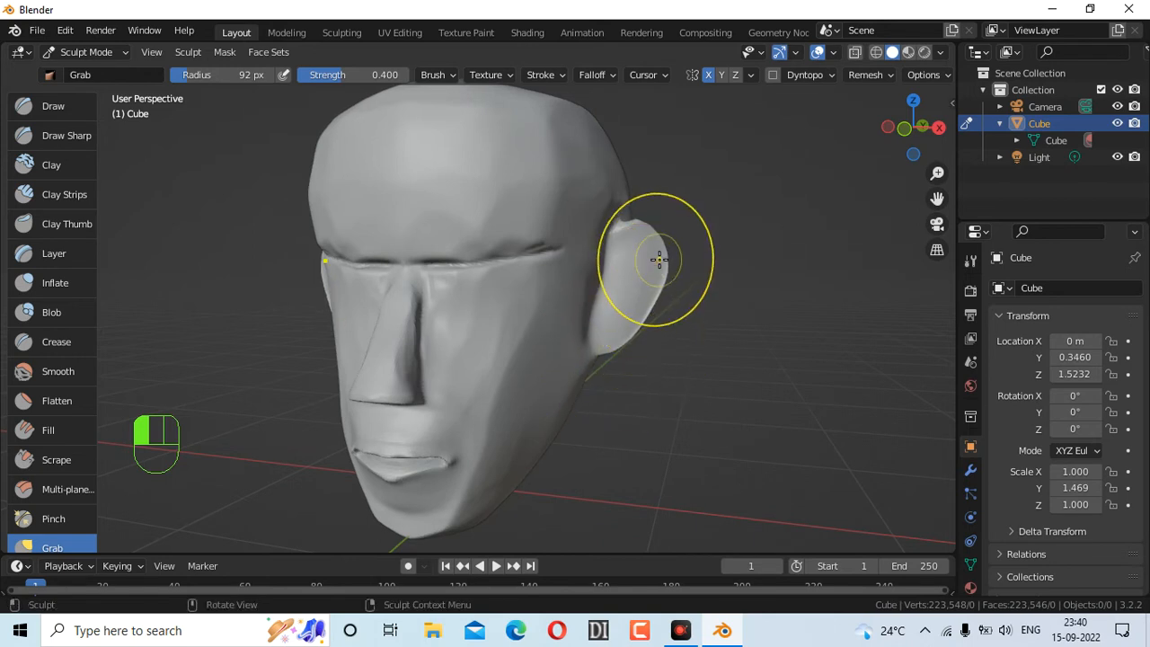
mouse_move(662, 257)
left_mouse_down()
mouse_move(696, 252)
mouse_move(635, 228)
left_mouse_up()
Reshape the lower ear from a side view, then check it from the front and back
left_click_drag(921, 93, 909, 122)
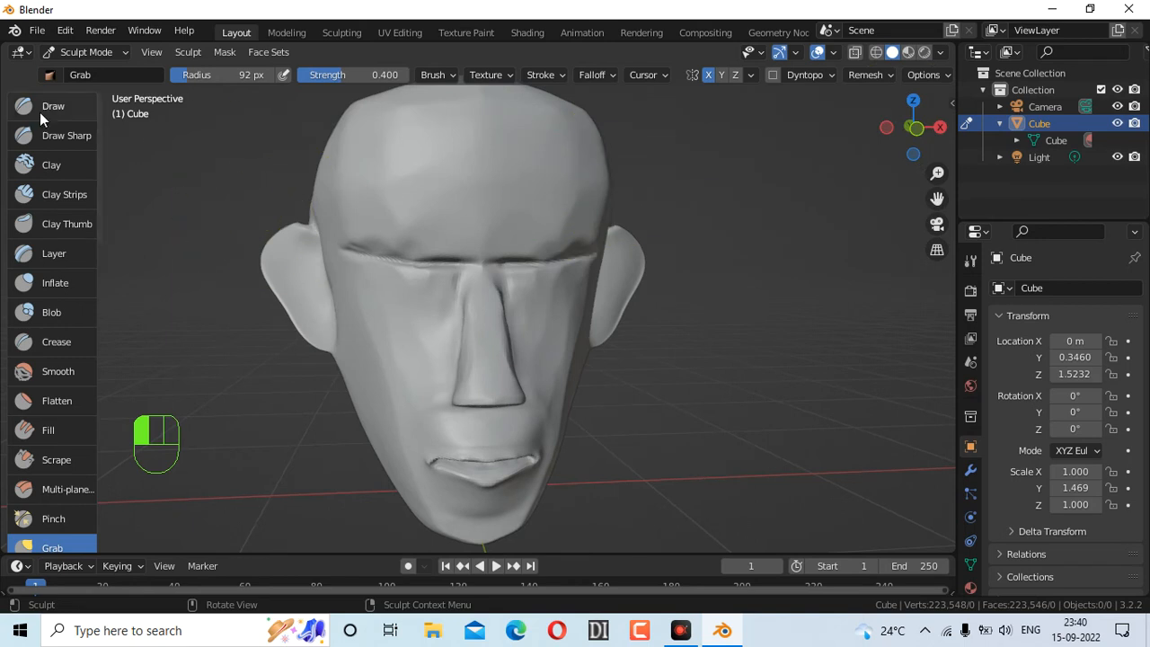
left_click_drag(897, 139, 687, 143)
mouse_move(477, 263)
left_mouse_down()
mouse_move(496, 276)
mouse_move(498, 261)
left_mouse_up()
mouse_move(472, 315)
left_mouse_down()
mouse_move(507, 294)
mouse_move(495, 290)
mouse_move(495, 264)
mouse_move(506, 264)
mouse_move(496, 251)
left_mouse_up()
left_click_drag(480, 303, 489, 305)
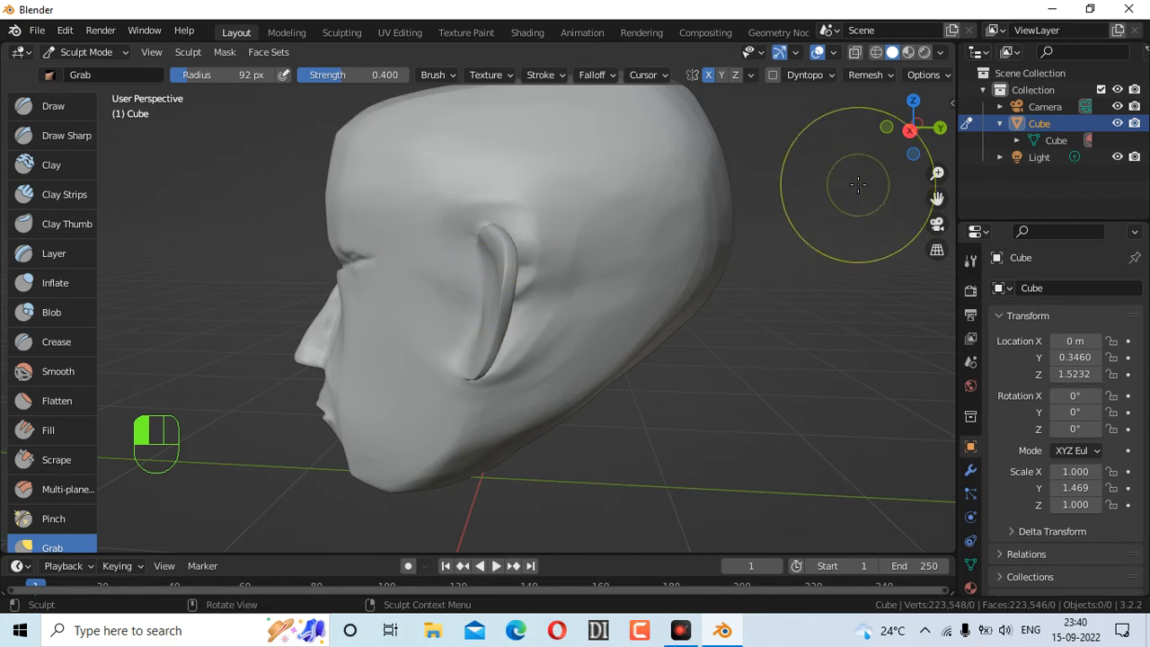
left_click_drag(912, 130, 189, 167)
key("KP_1")
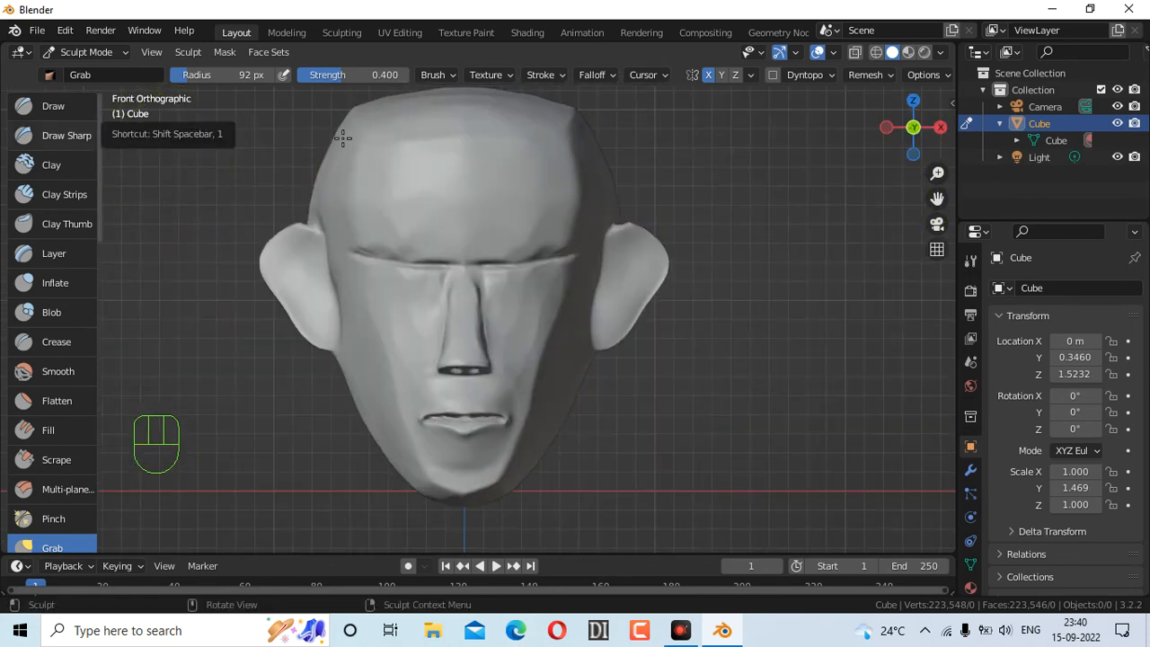
mouse_move(911, 123)
left_mouse_down()
mouse_move(608, 134)
mouse_move(911, 128)
left_mouse_up()
left_click(911, 128)
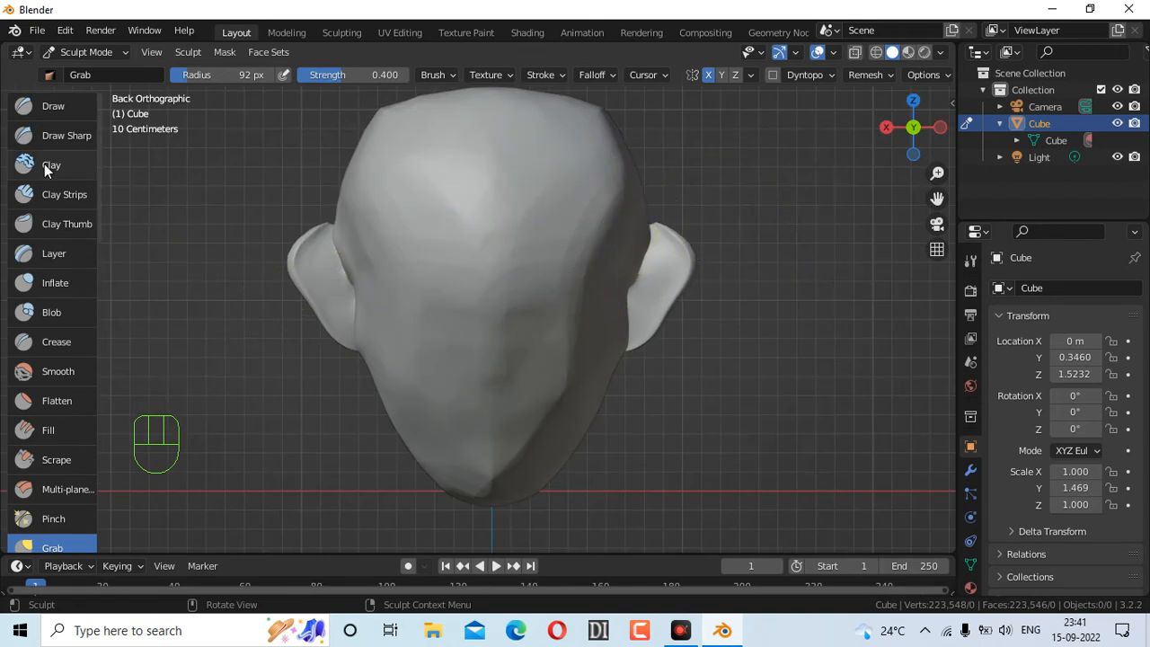
left_click(56, 459)
Scrape along the inside of the ear with a 49 px radius
mouse_move(441, 260)
left_mouse_down()
mouse_move(333, 211)
mouse_move(349, 243)
mouse_move(359, 239)
left_mouse_up()
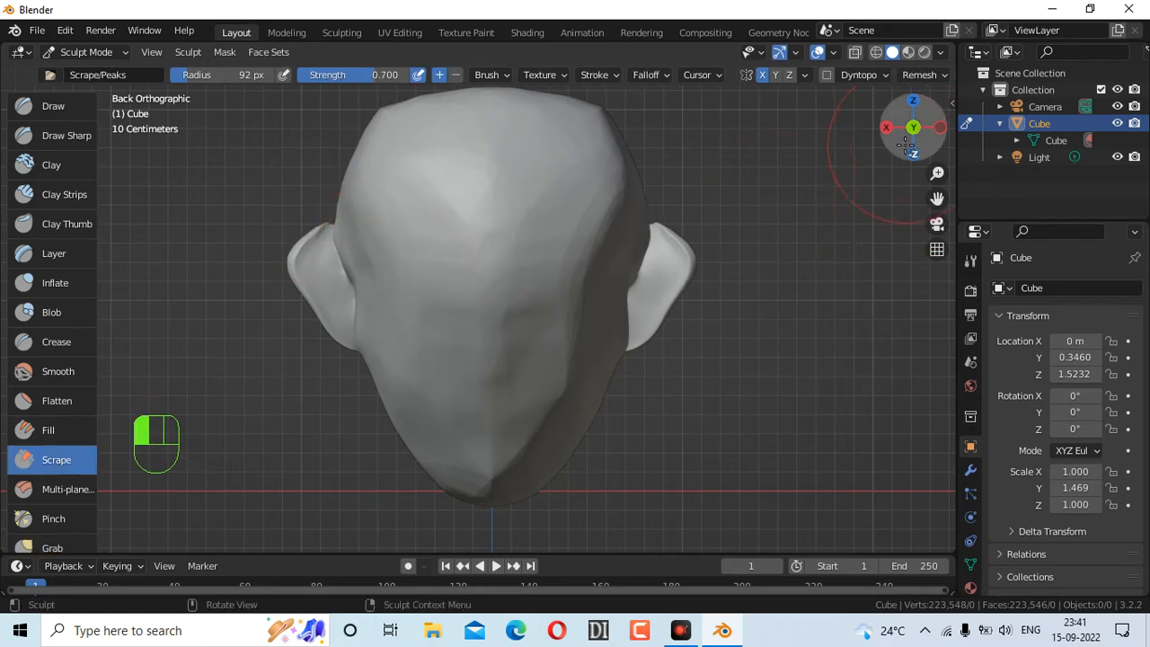
left_click_drag(906, 144, 910, 144)
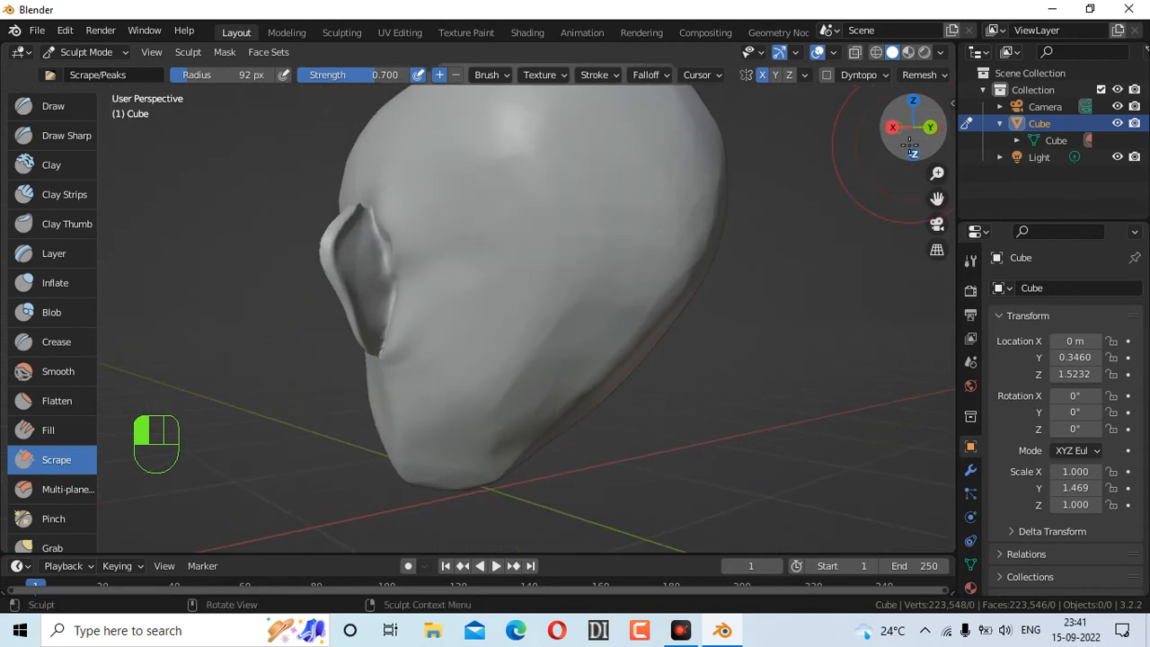
key("f")
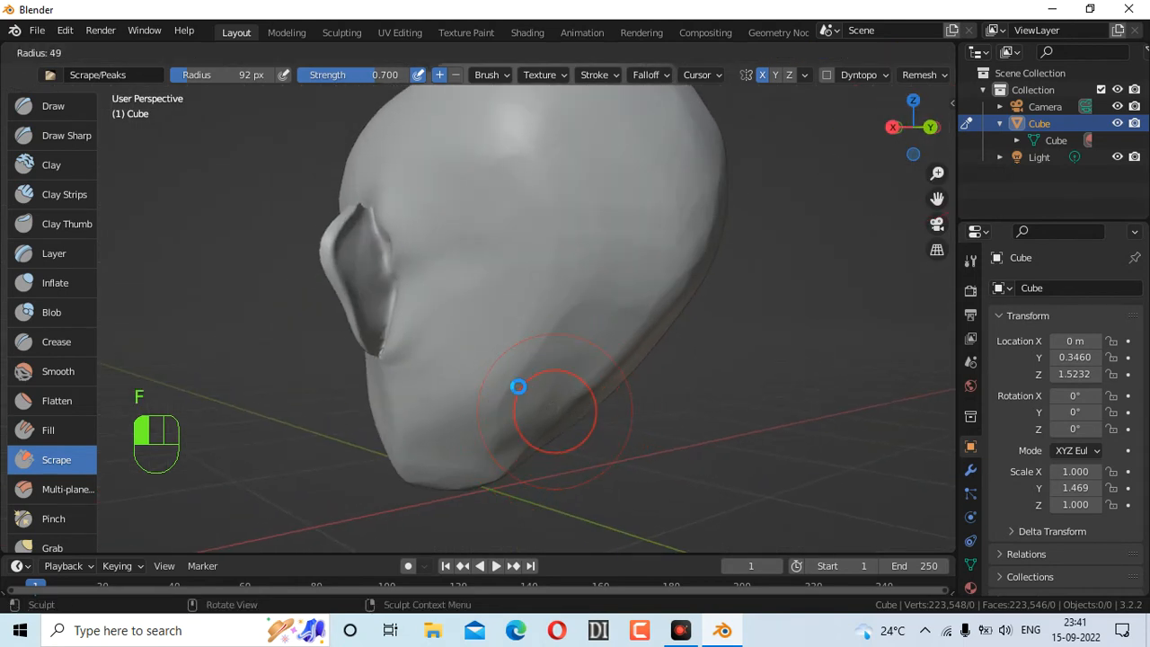
left_click(400, 223)
left_click_drag(384, 206, 395, 228)
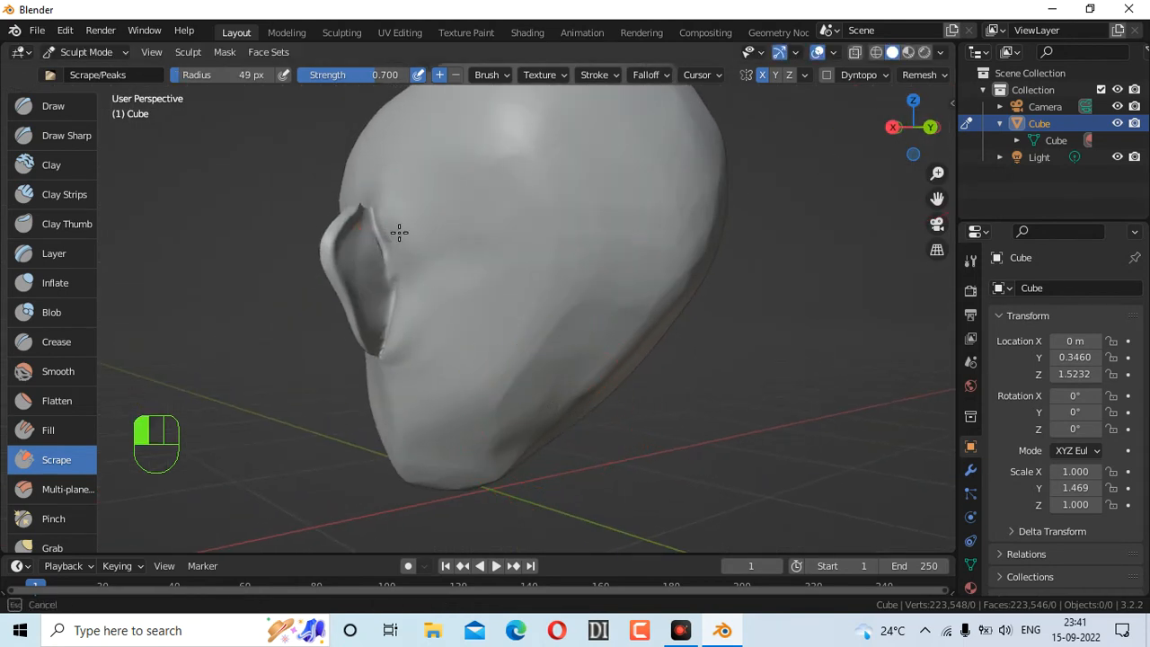
mouse_move(387, 340)
left_mouse_down()
mouse_move(412, 265)
mouse_move(406, 295)
left_mouse_up()
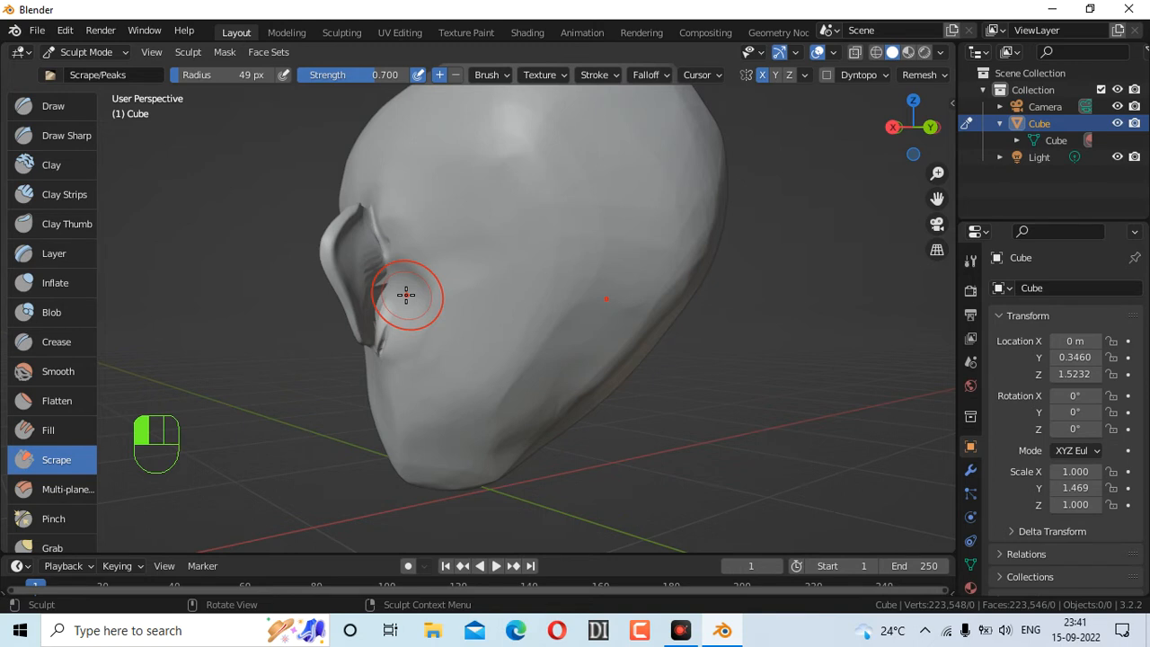
Enlarge the radius to 124 px, undo the last stroke, and flatten in front of the ear
left_click_drag(913, 127, 911, 133)
key("f")
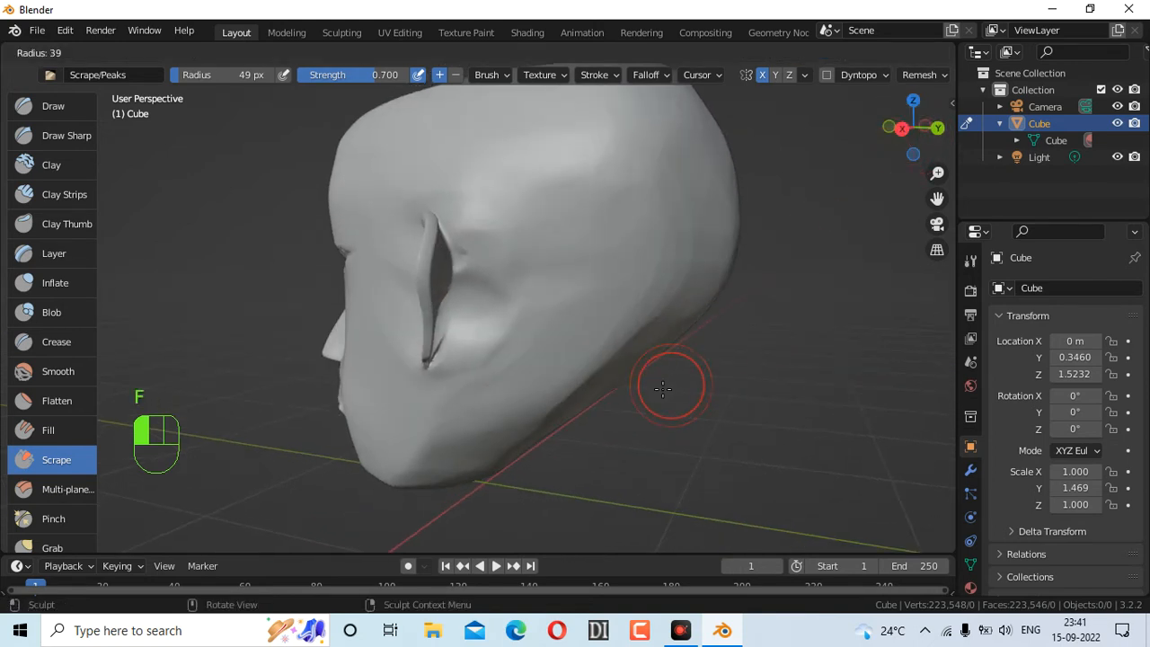
left_click(734, 404)
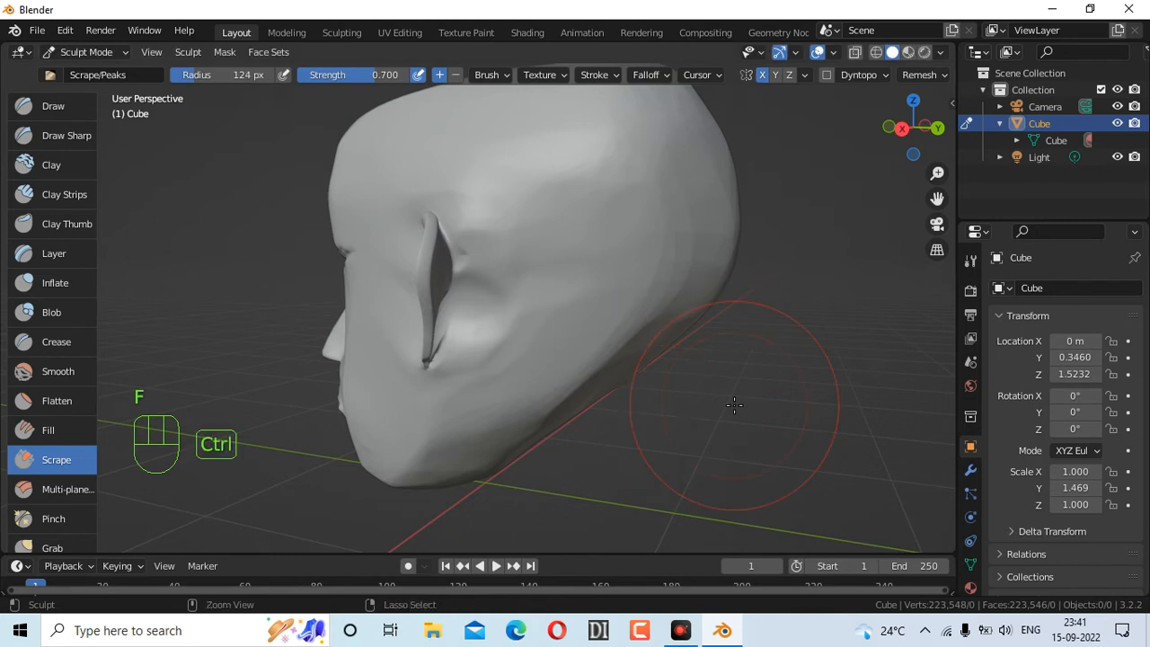
key("ctrl+z")
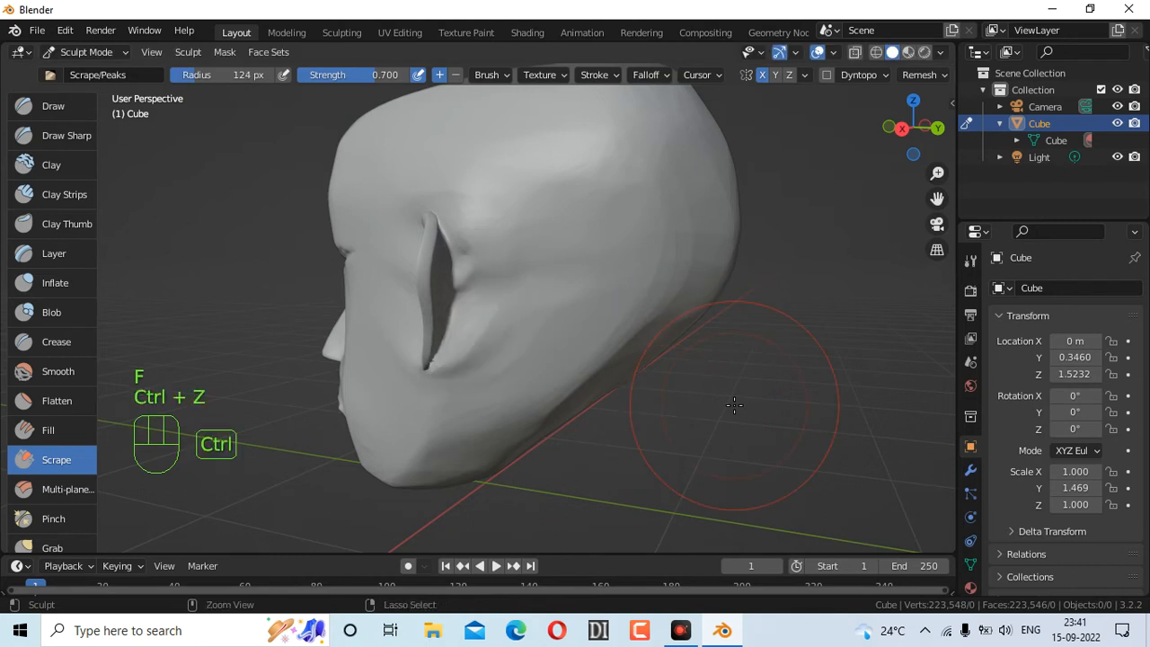
left_click(54, 400)
left_click_drag(468, 269, 473, 283)
Redo the flatten beside the ear with a smaller 24 px radius
left_click_drag(487, 228, 479, 327)
left_click_drag(460, 375, 462, 361)
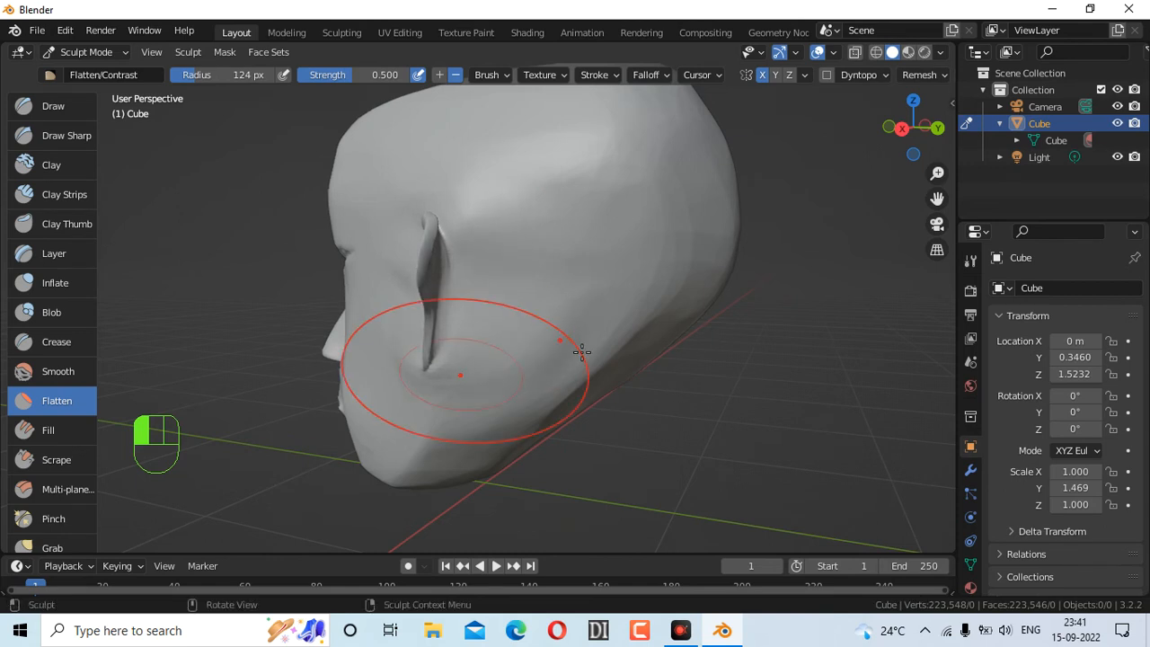
key("ctrl+z")
key("f")
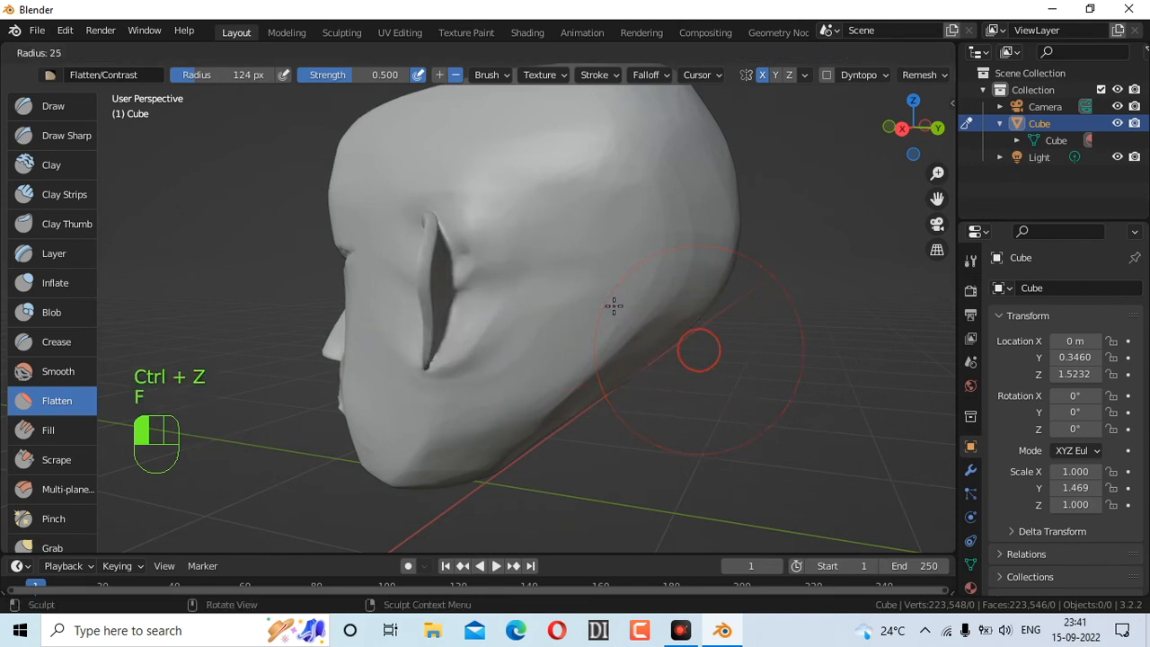
left_click(615, 307)
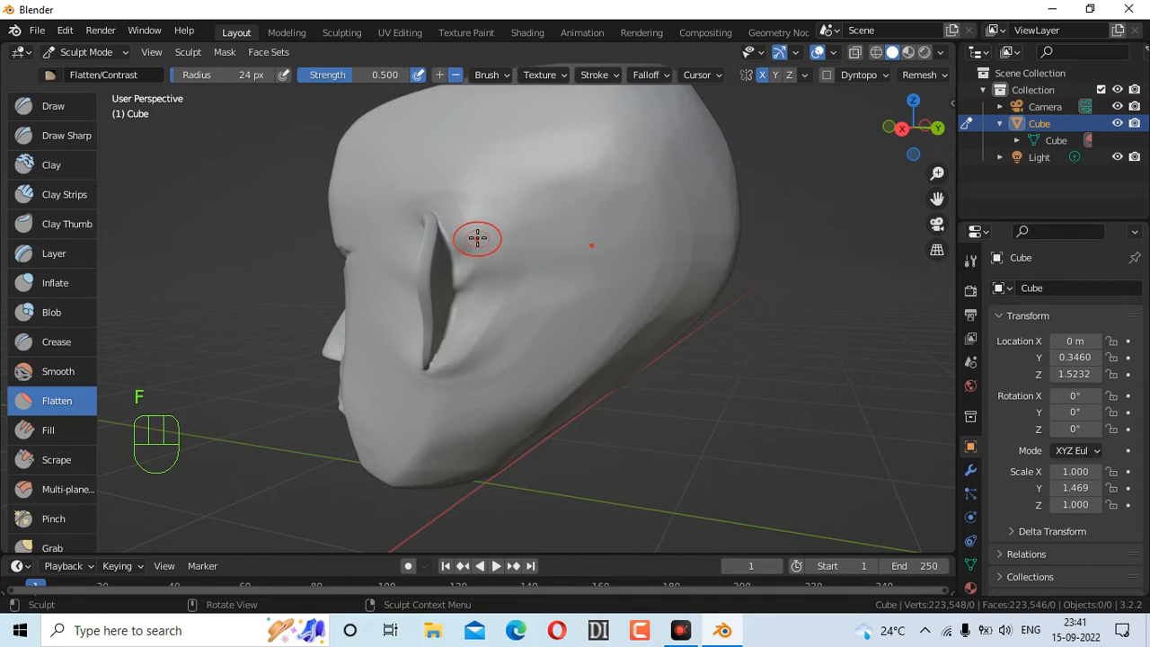
left_click_drag(477, 238, 474, 290)
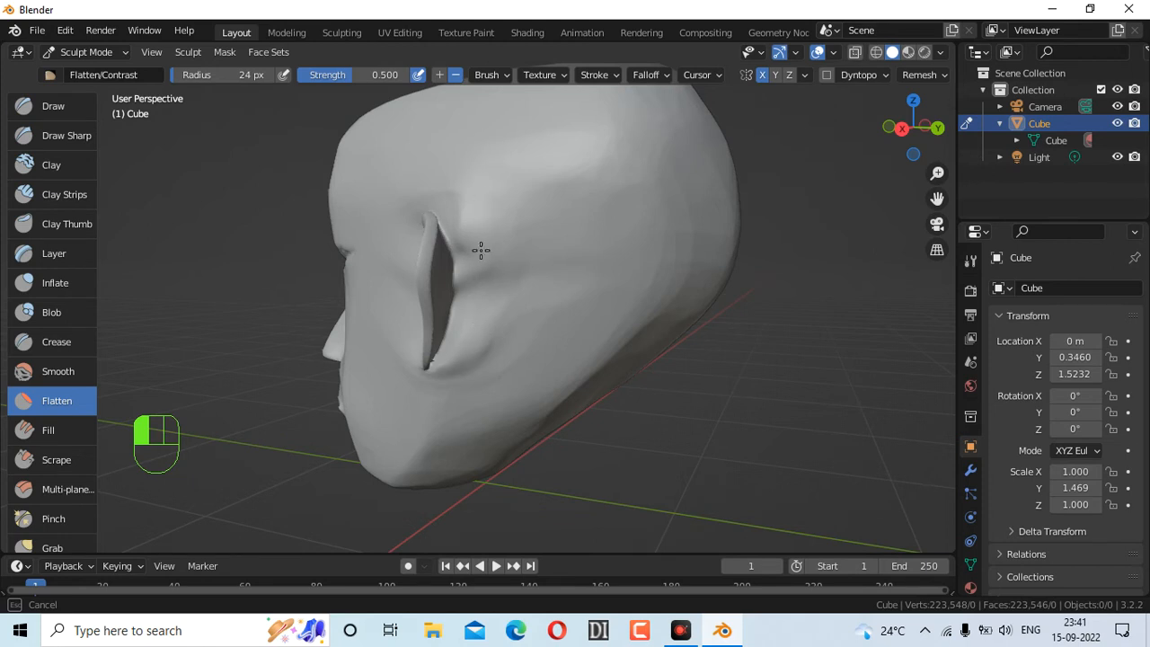
left_click_drag(504, 255, 498, 319)
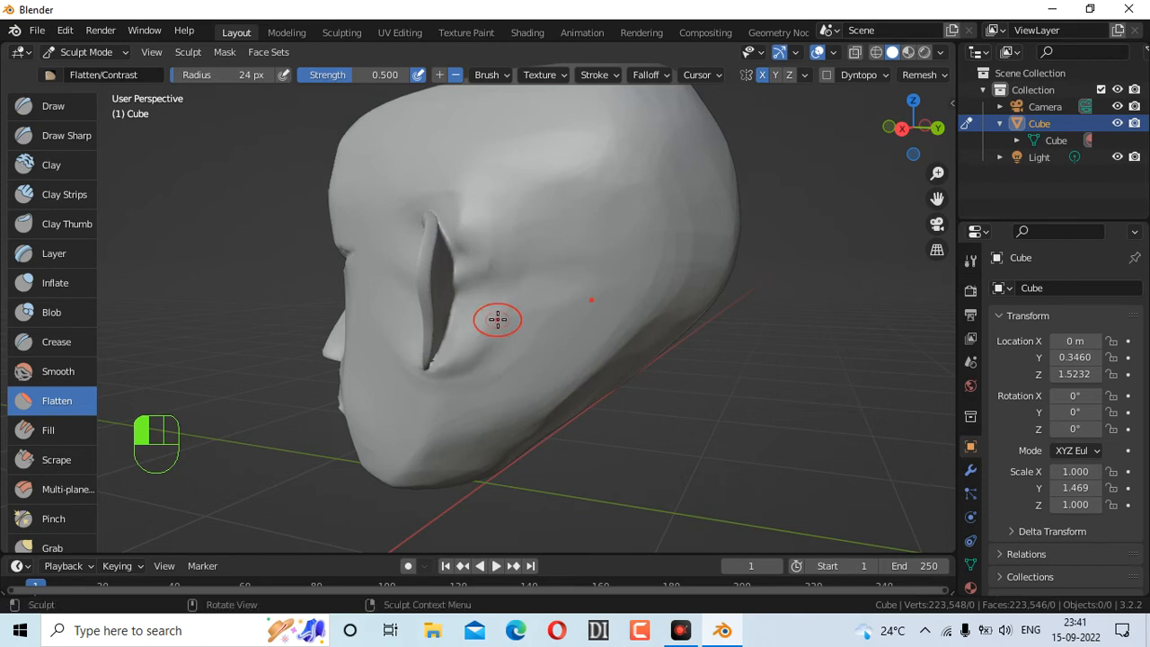
Try a Scrape stroke beside the ear, undo it, and orbit to the side profile
left_click(56, 459)
left_click_drag(462, 246, 485, 264)
key("ctrl+z")
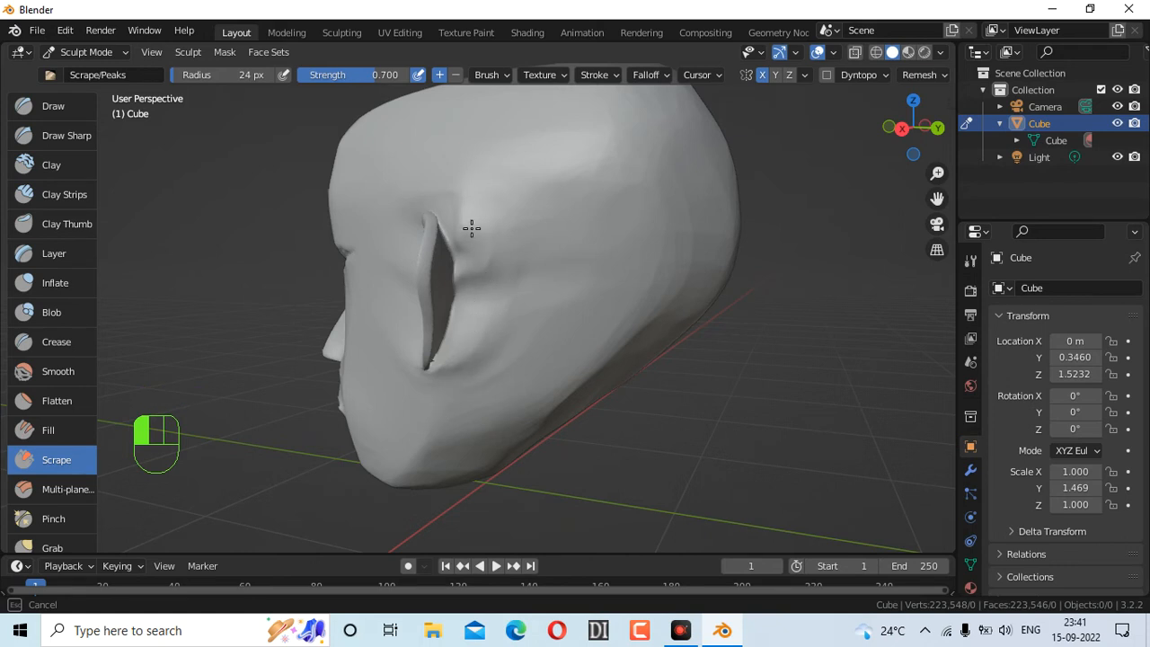
mouse_move(935, 132)
left_mouse_down()
mouse_move(996, 123)
mouse_move(972, 132)
left_mouse_up()
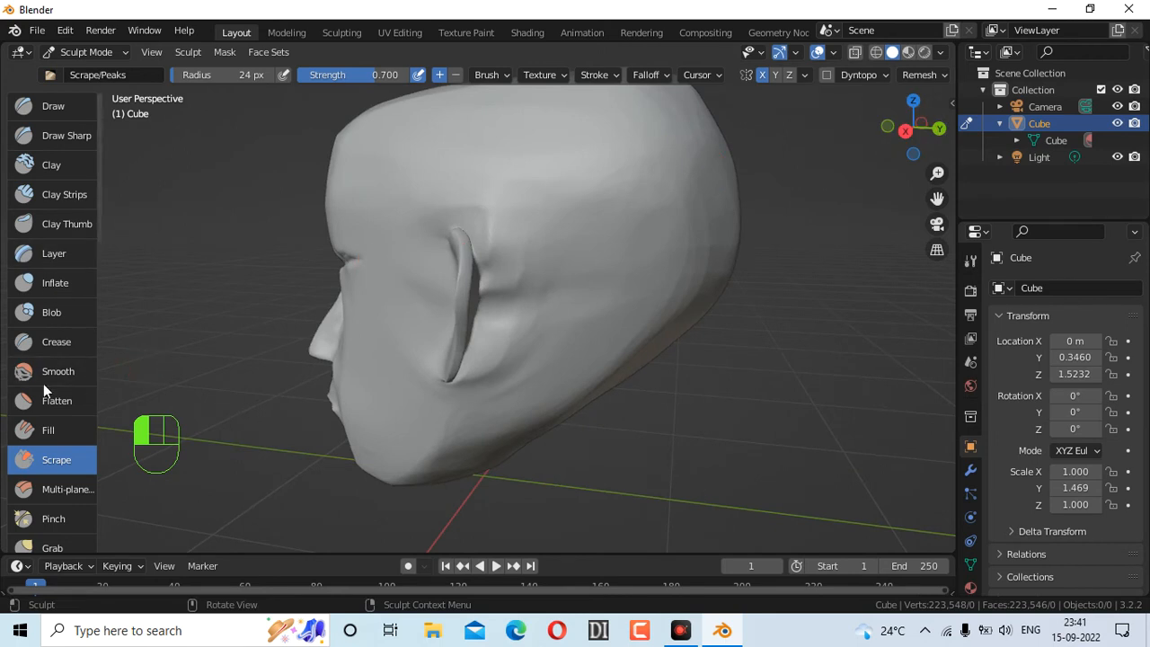
Drag the ear outward with the Grab brush enlarged to 104 px radius
left_click(63, 545)
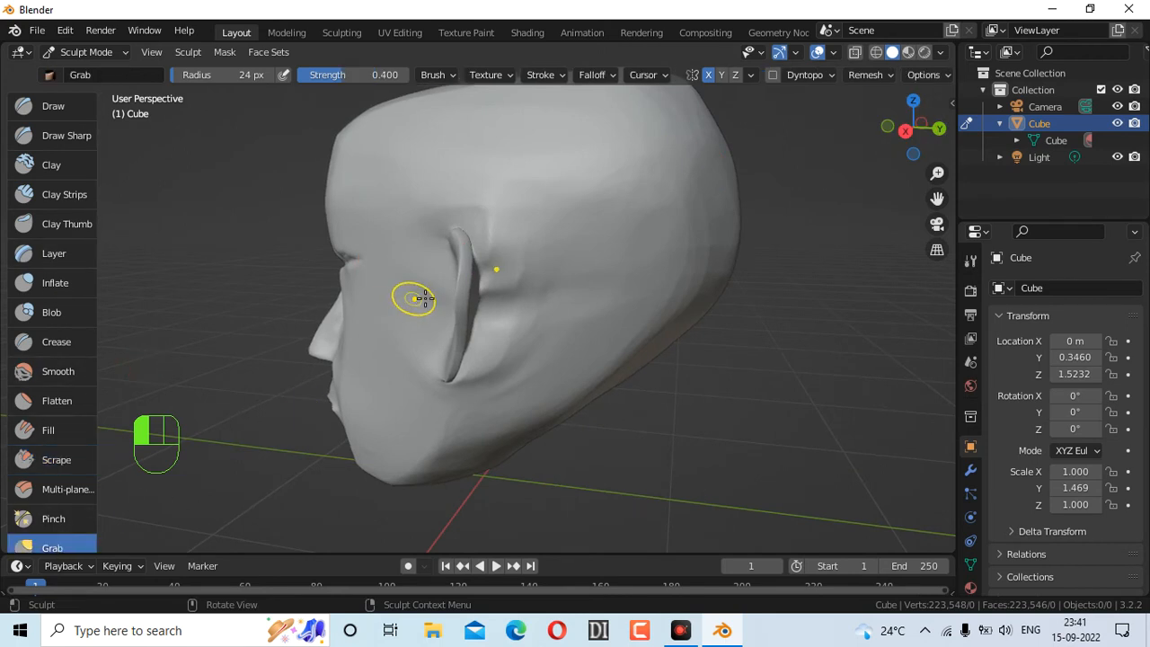
left_click_drag(457, 291, 457, 293)
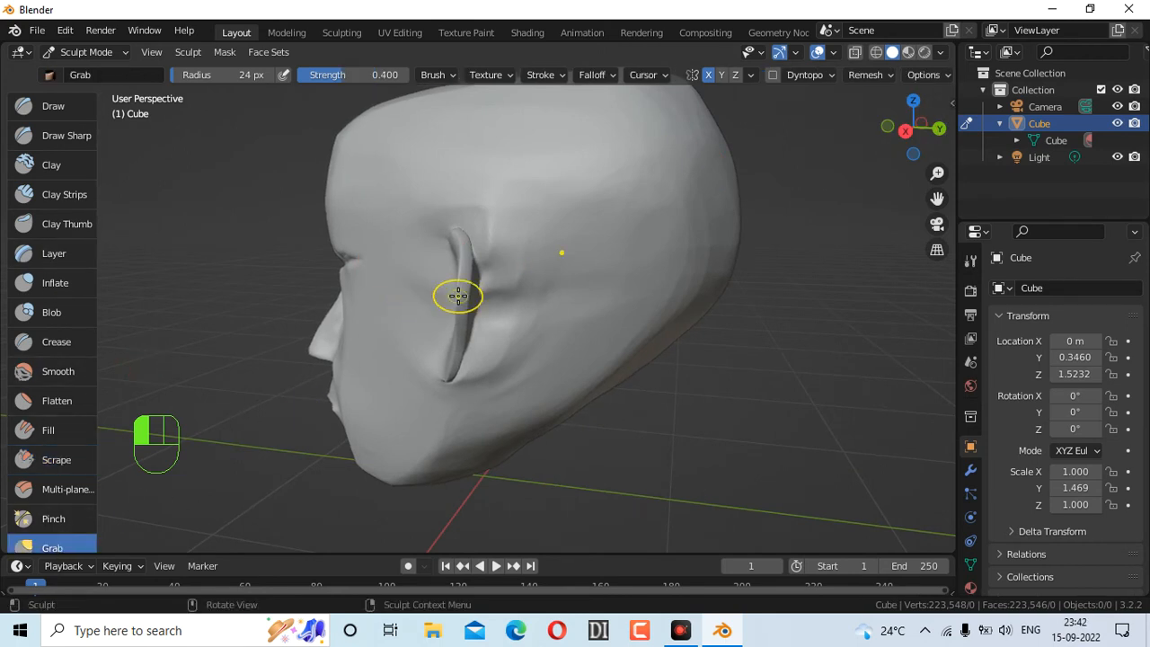
key("f")
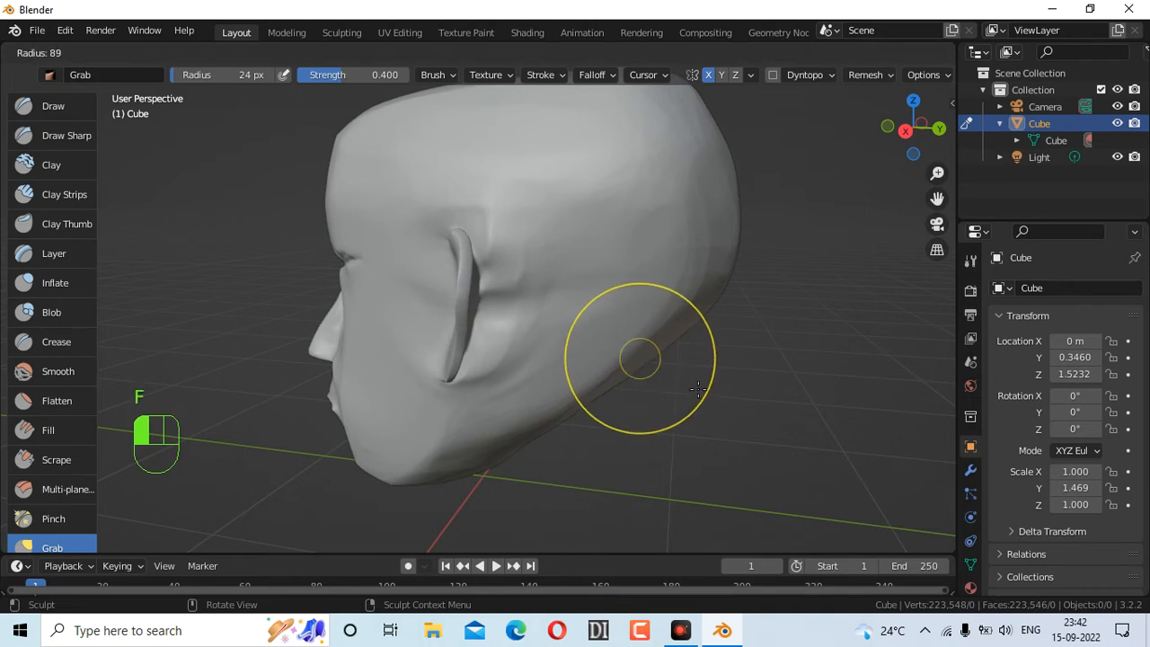
left_click(673, 419)
mouse_move(471, 296)
left_mouse_down()
mouse_move(495, 300)
mouse_move(480, 269)
left_mouse_up()
left_click_drag(906, 124, 1005, 124)
left_click_drag(922, 137, 952, 126)
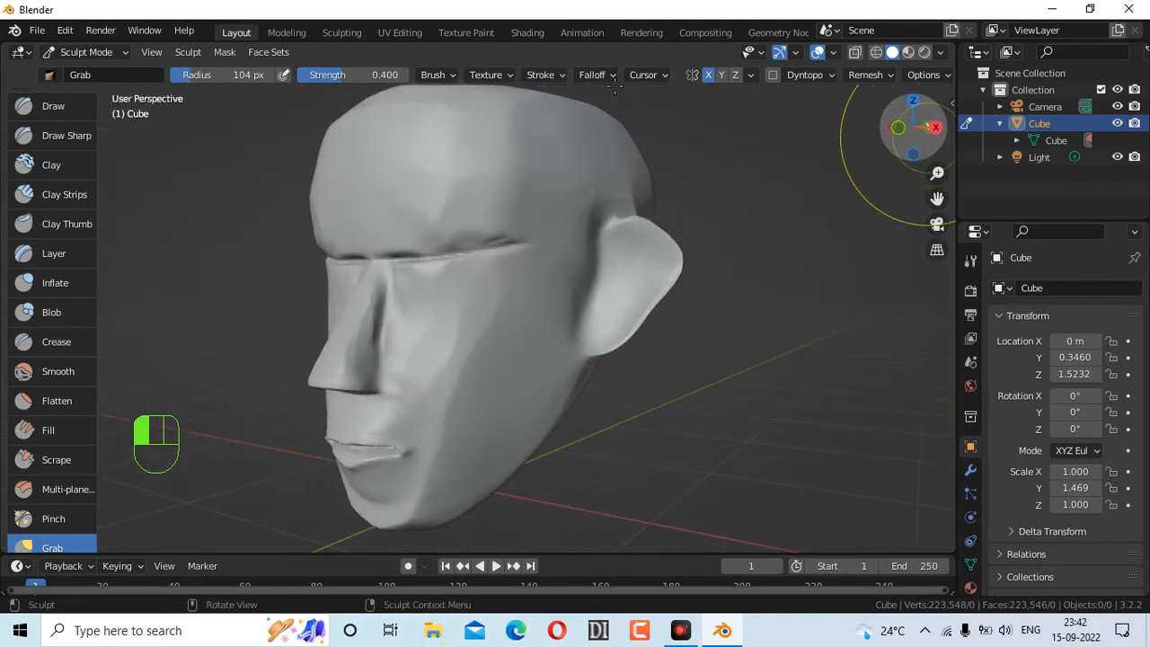
Carve a hollow inside the right-hand ear with Draw Sharp, undoing a first groove
left_click(66, 135)
key("f")
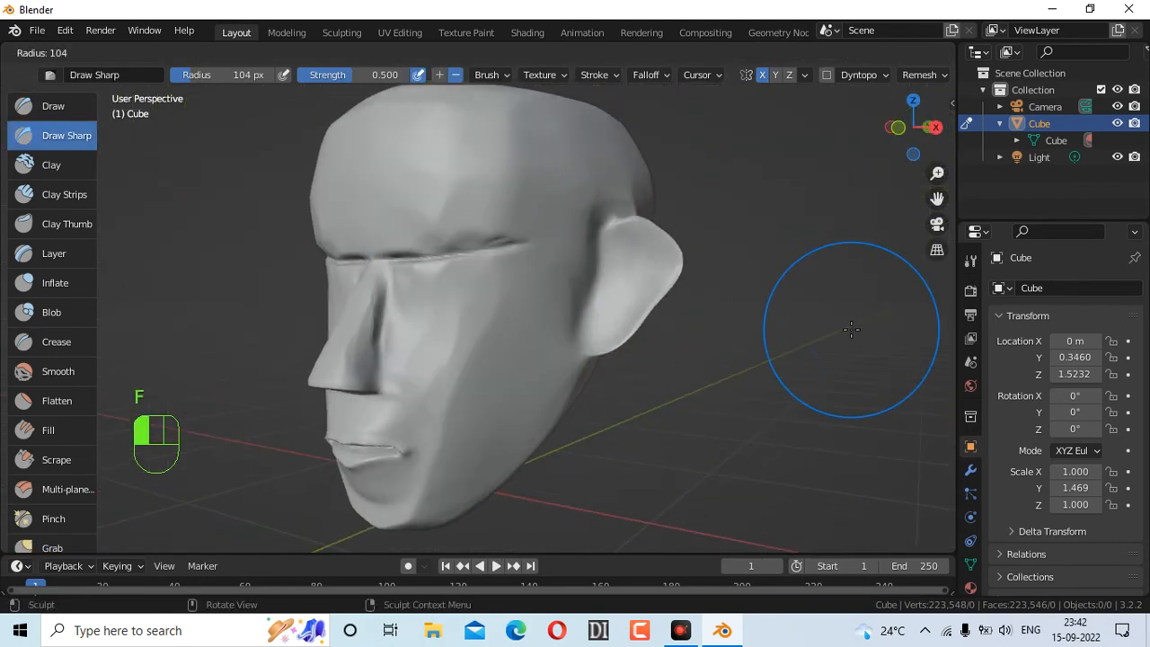
left_click(781, 299)
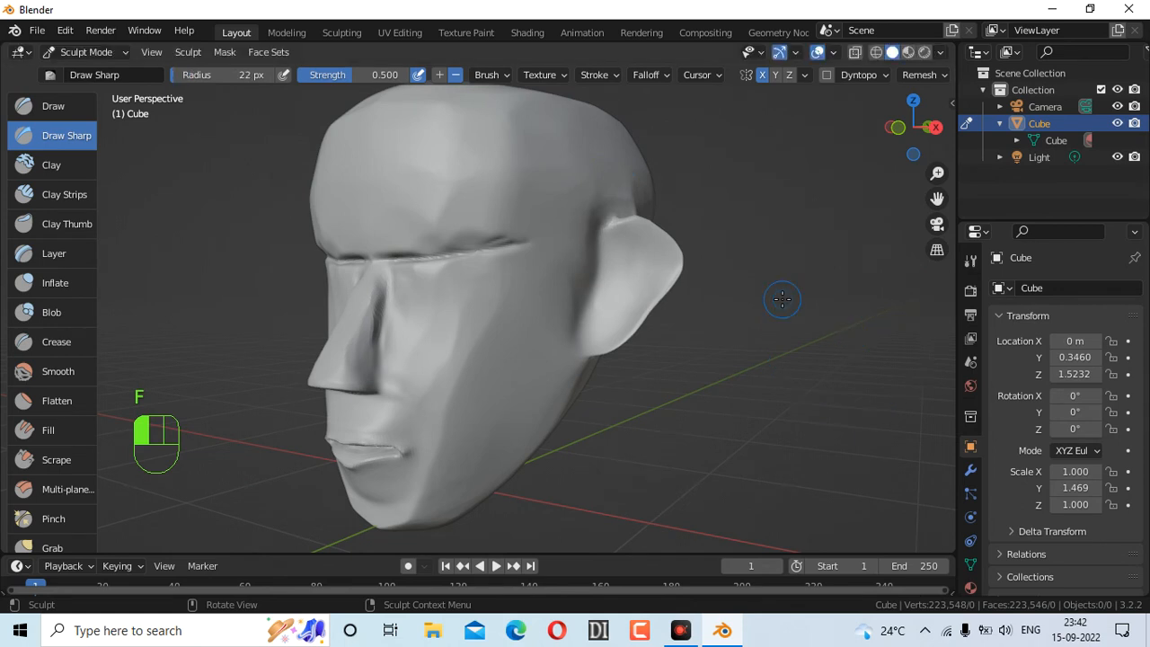
left_click_drag(612, 254, 631, 250)
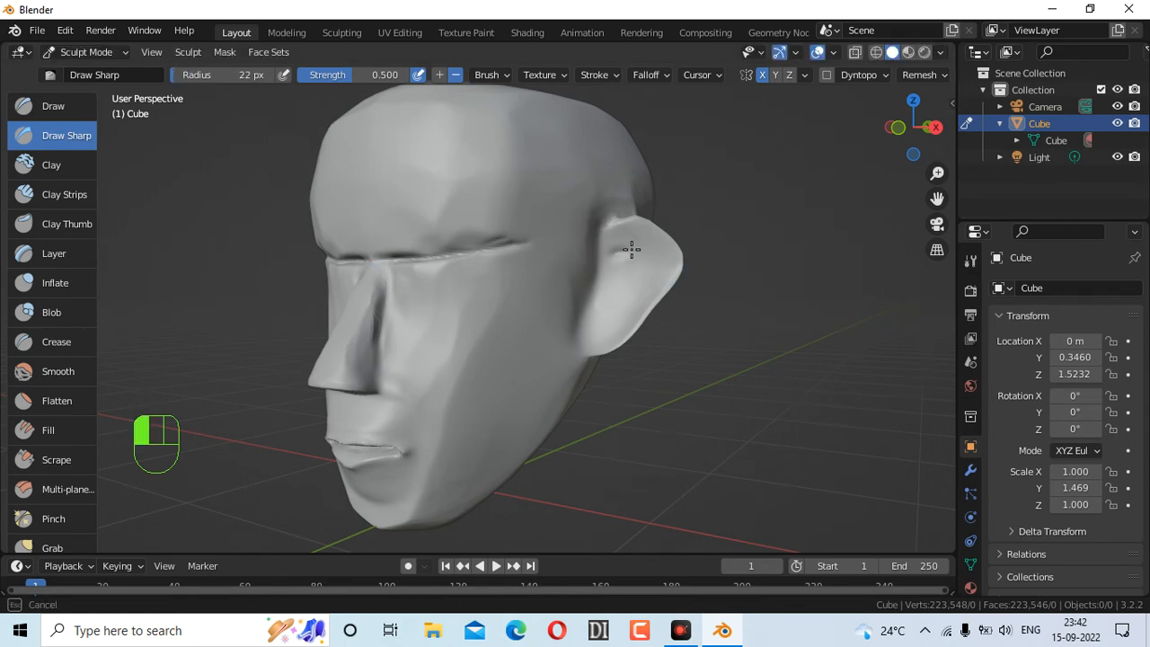
left_click_drag(620, 301, 598, 318)
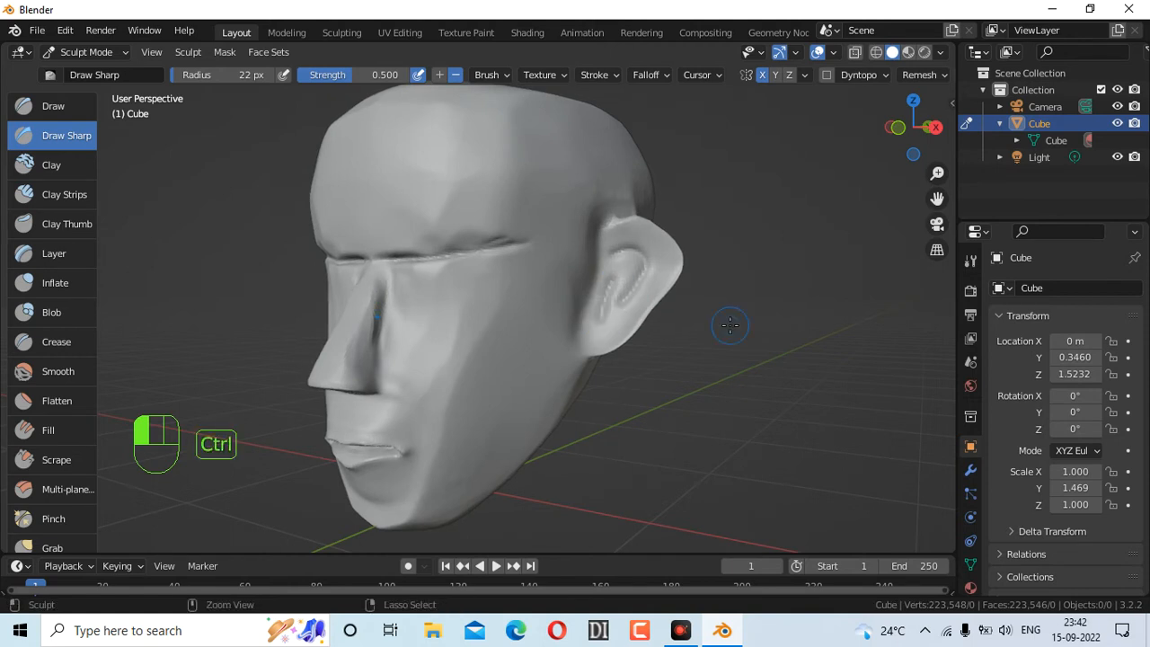
key("ctrl+z")
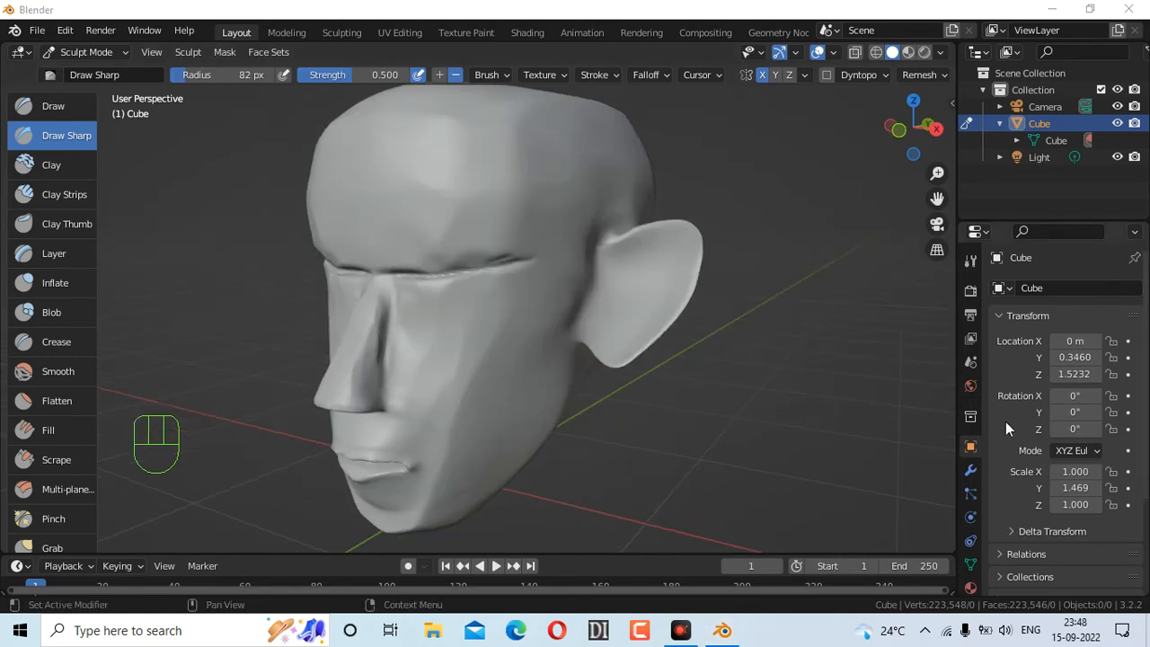
left_click_drag(909, 134, 920, 123)
mouse_move(626, 261)
left_mouse_down()
mouse_move(665, 257)
mouse_move(632, 304)
left_mouse_up()
left_click_drag(913, 127, 1114, 168)
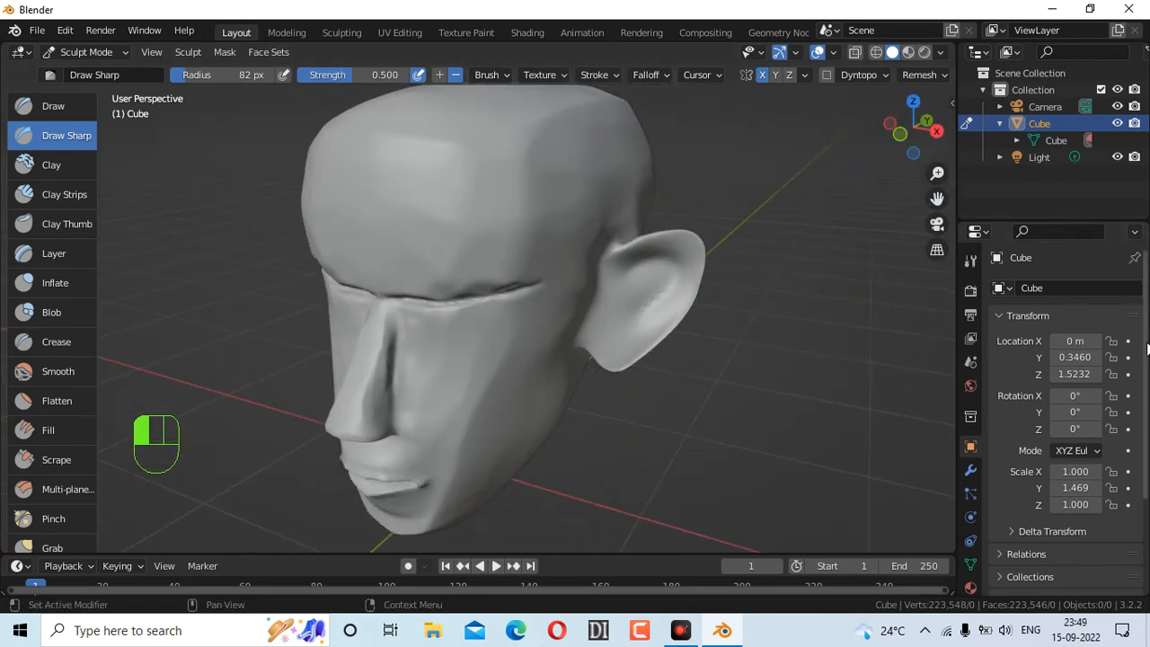
Scroll down the Object Properties and expand the Custom Properties panel
scroll(1139, 349, "down", 4)
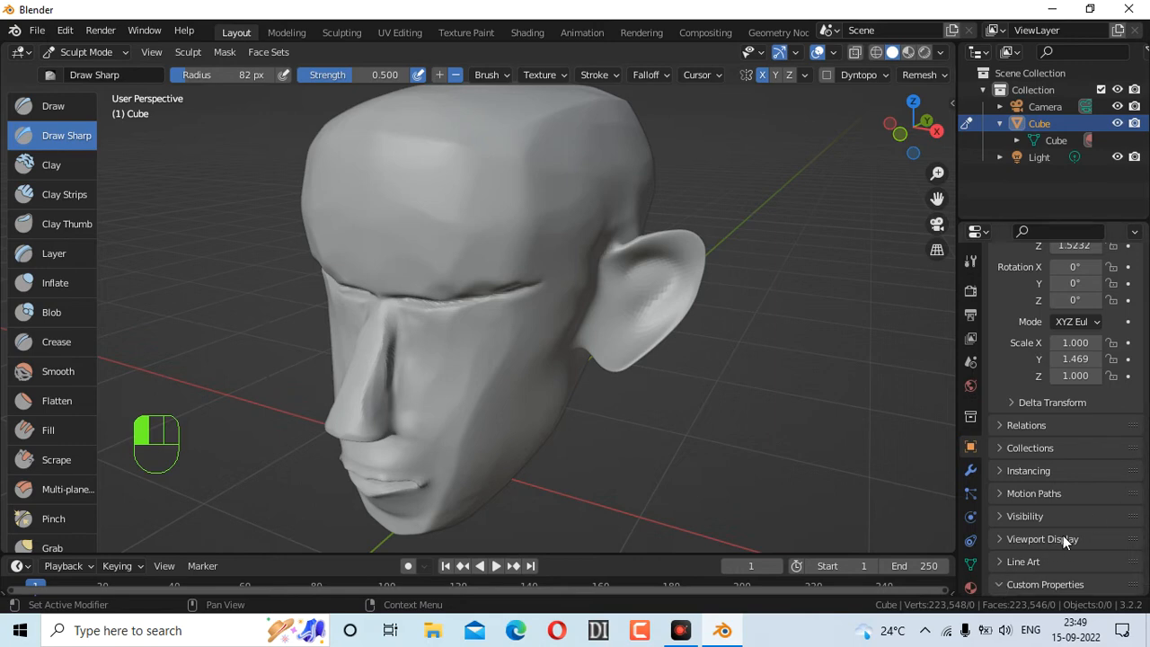
left_click(1033, 584)
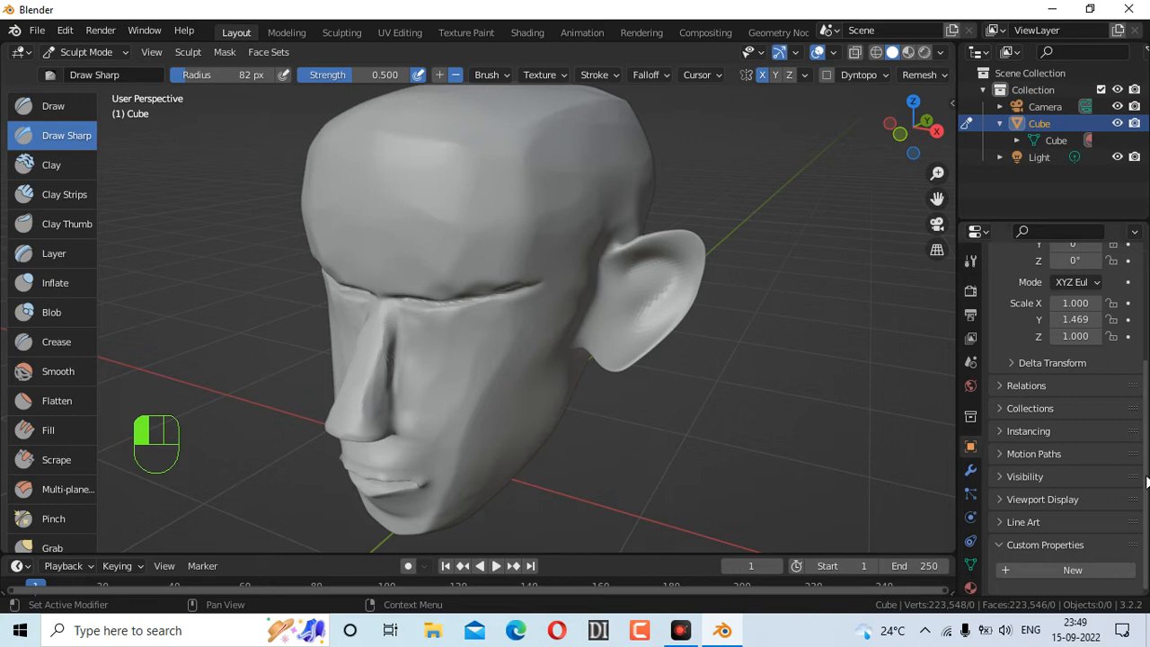
scroll(1147, 377, "up", 3)
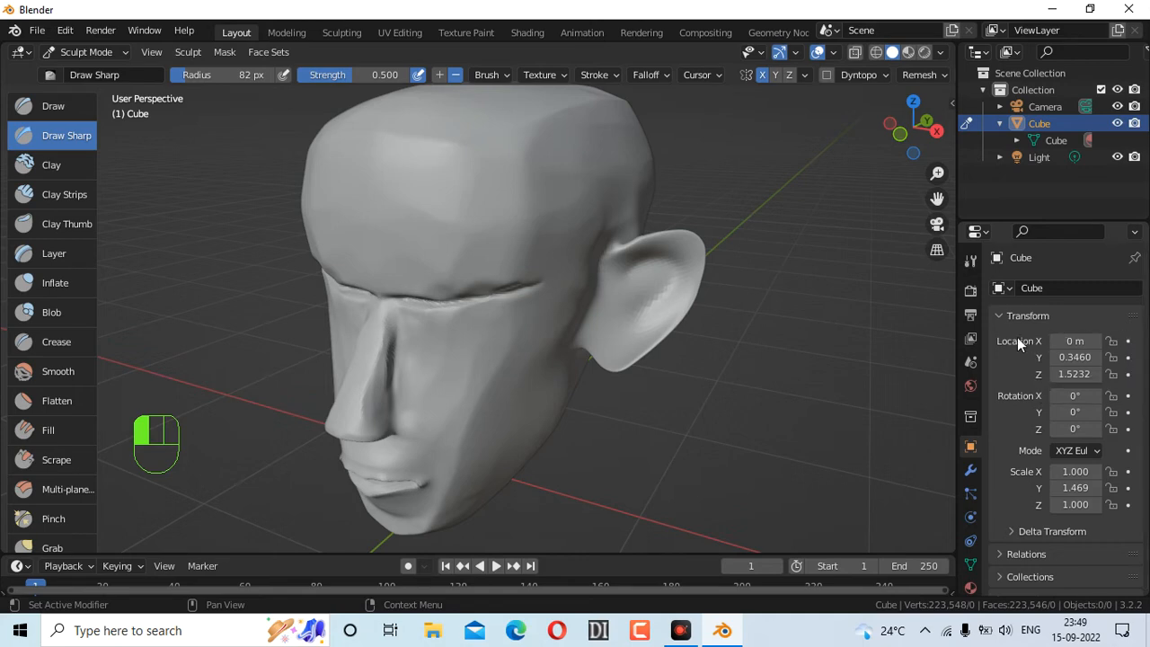
Review the Render, World, Scene, View Layer, Output, Modifier and Object properties tabs
left_click(971, 290)
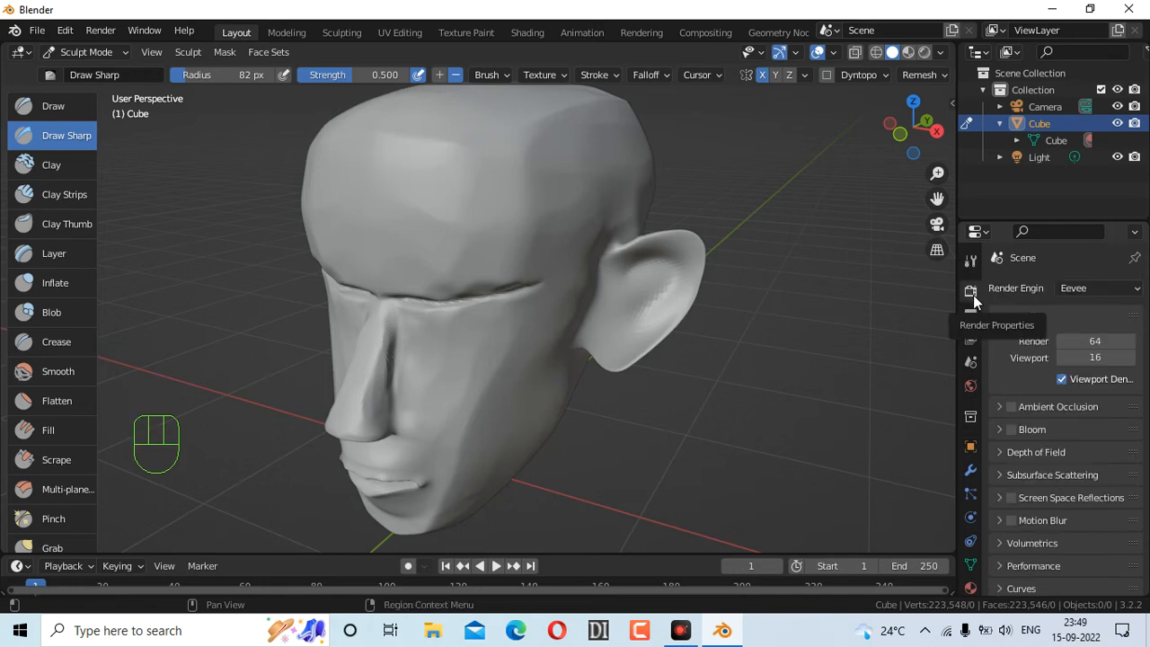
left_click(969, 388)
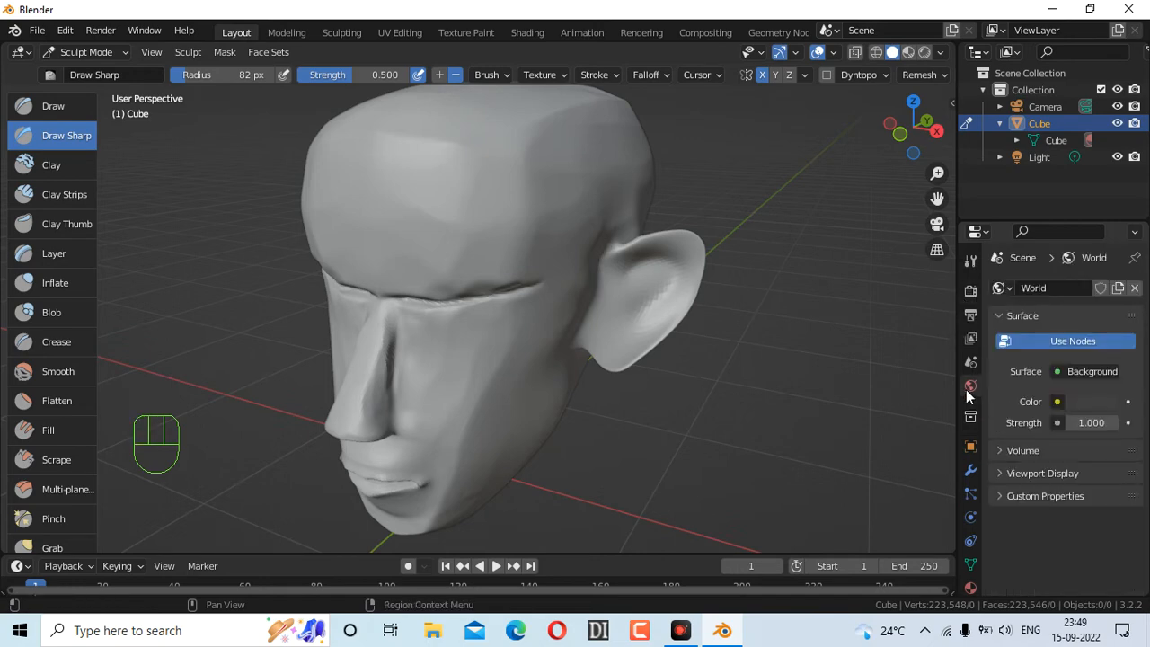
left_click(971, 367)
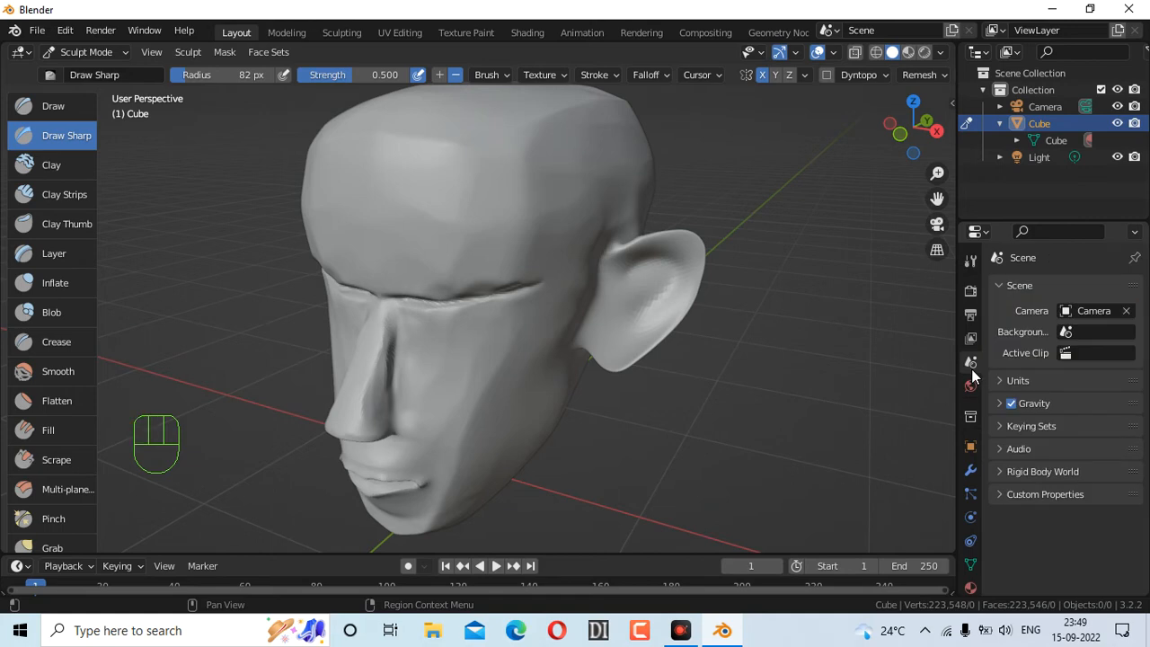
left_click(971, 339)
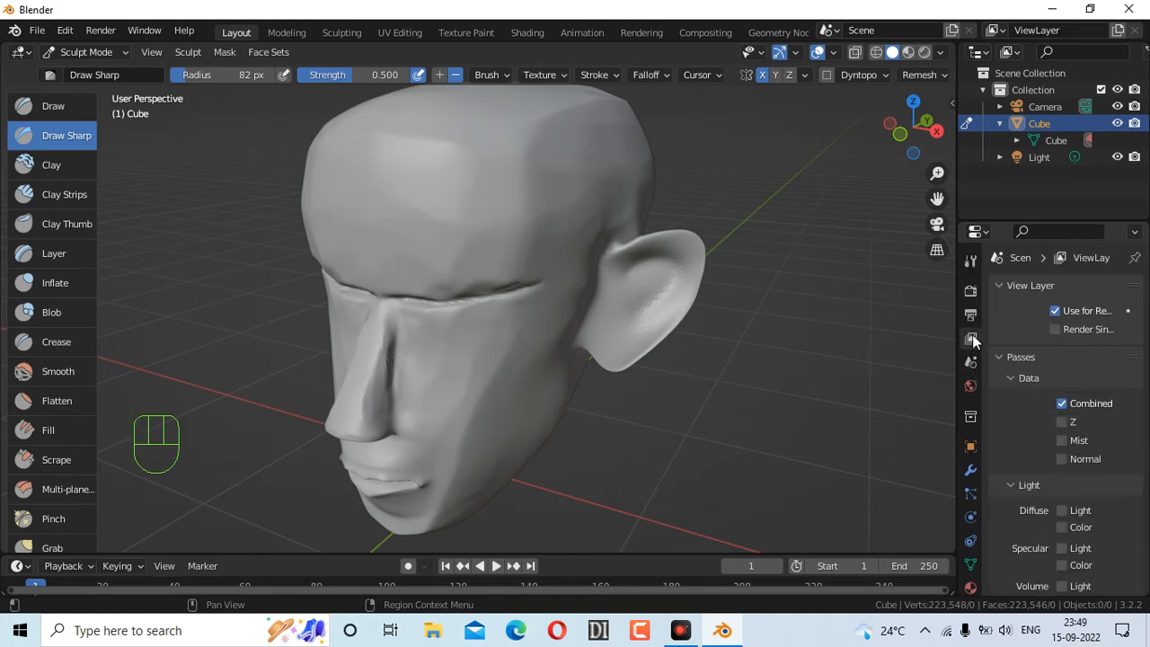
left_click(971, 316)
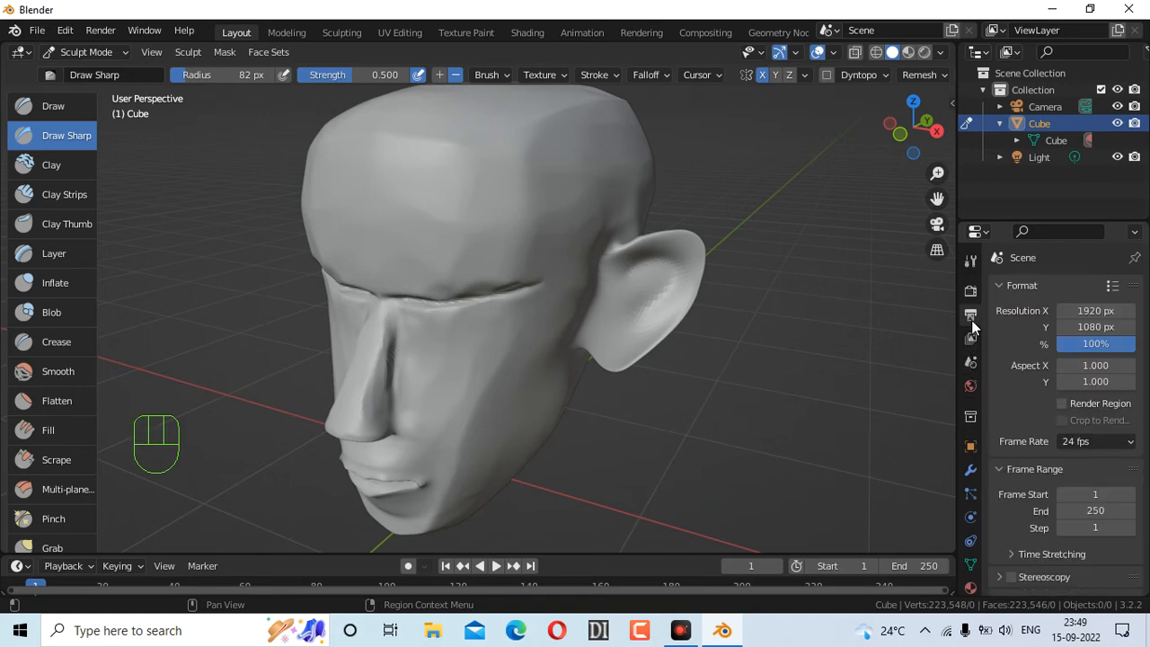
left_click(969, 469)
left_click(971, 449)
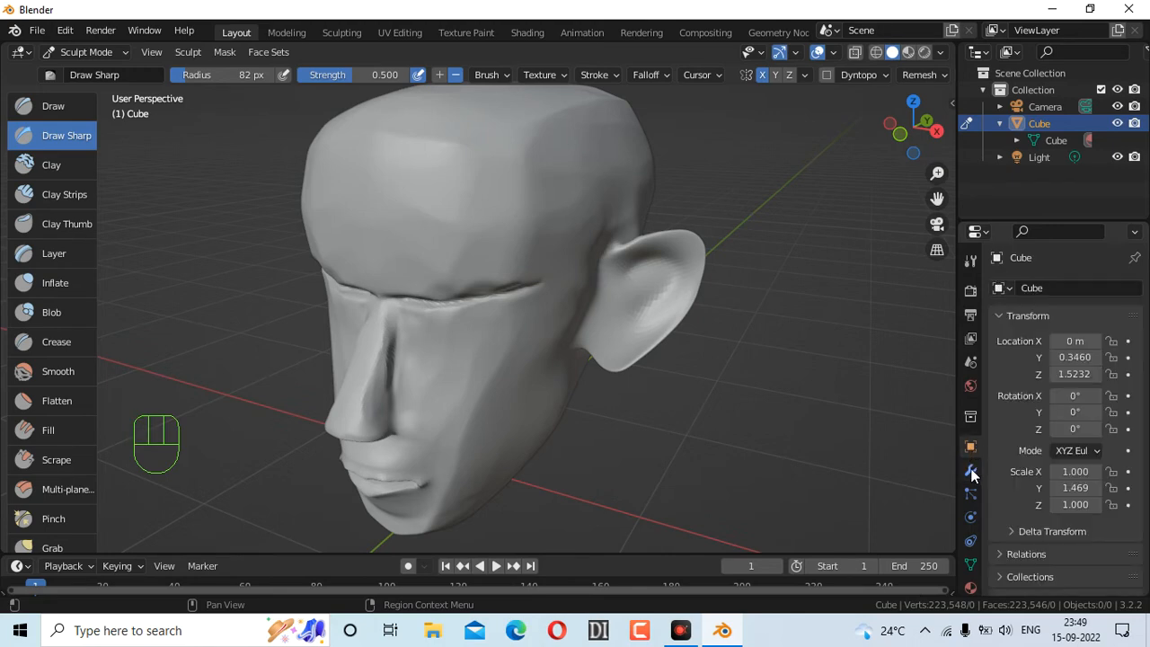
Inspect the Cube object's name and scene object list, then show the brush Texture settings
left_click(1082, 288)
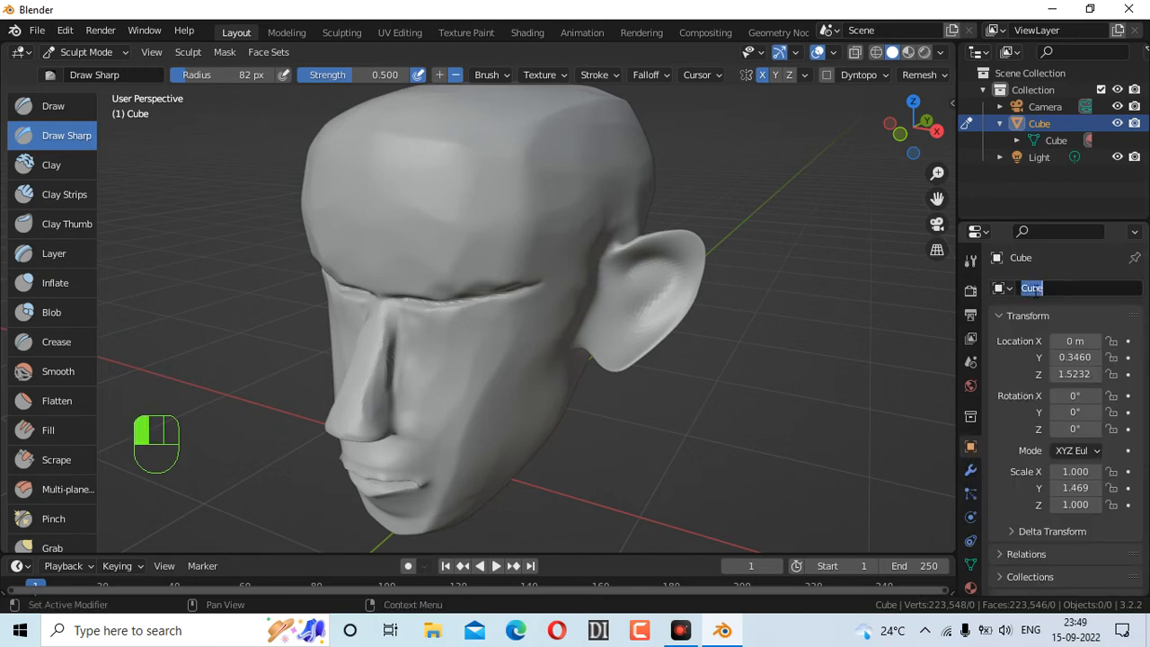
left_click(1010, 289)
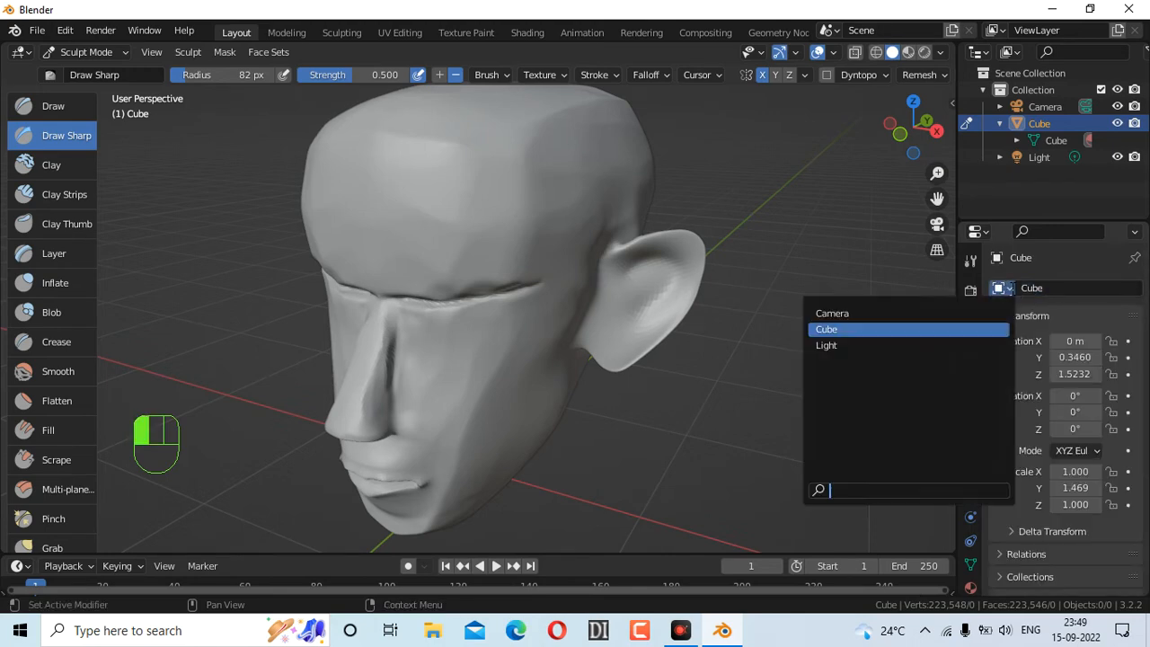
scroll(1069, 422, "down", 5)
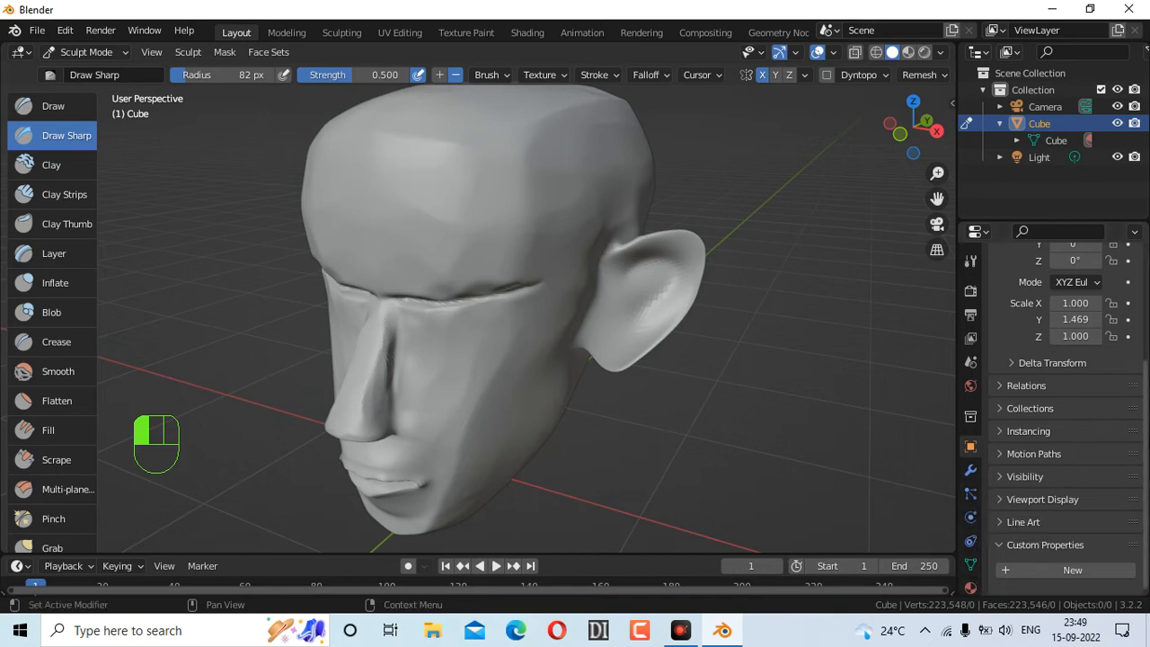
key("Down")
key("Down")
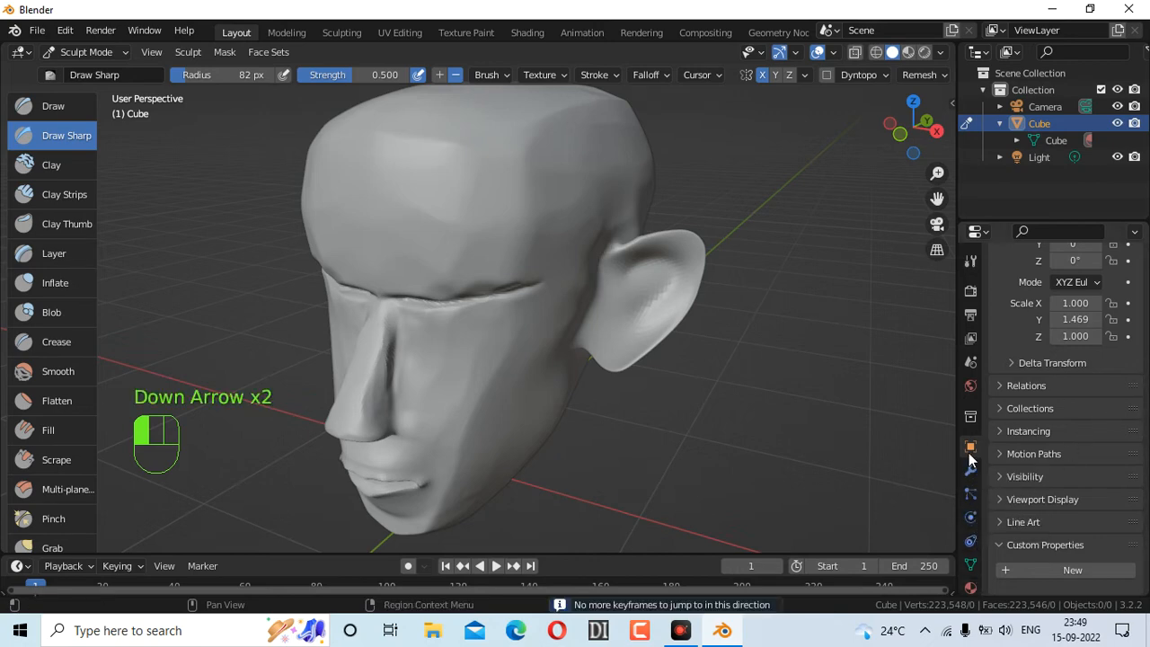
scroll(970, 458, "down", 2)
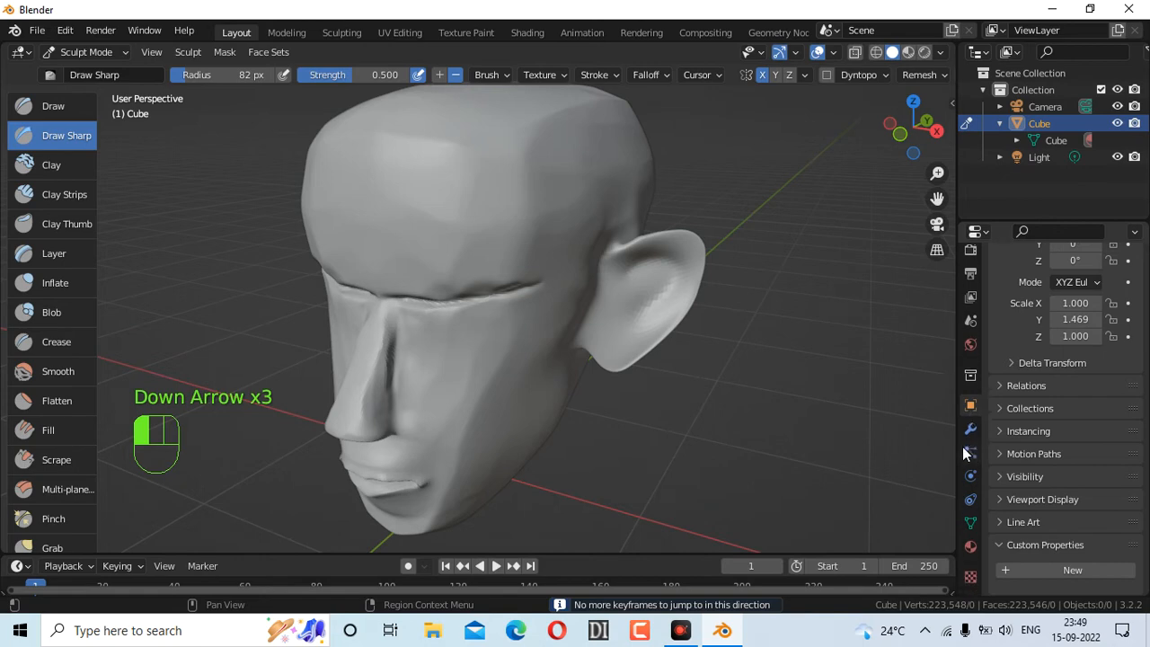
left_click(977, 582)
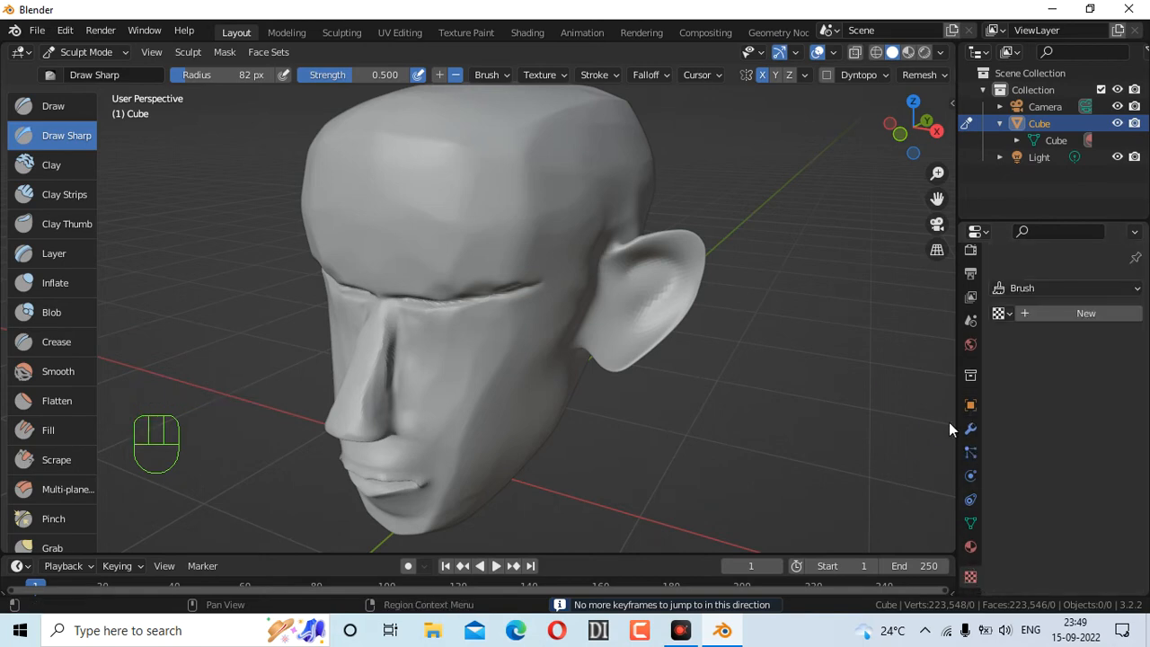
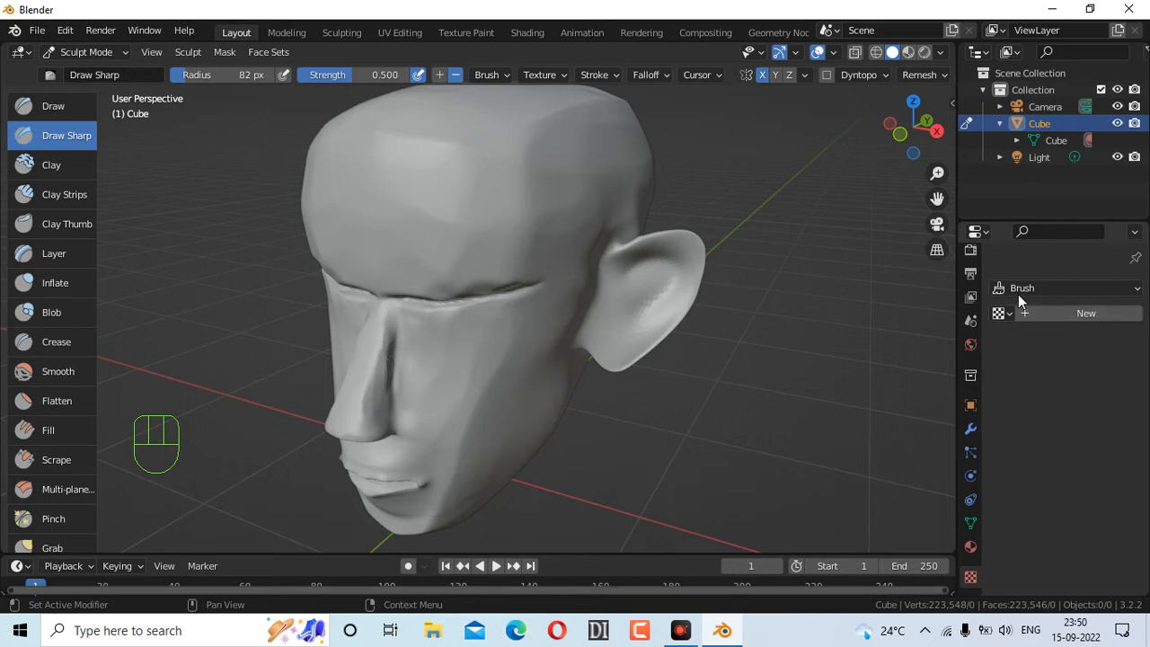
Show the Object properties, then the Tool settings for the active Draw Sharp brush
left_click(970, 406)
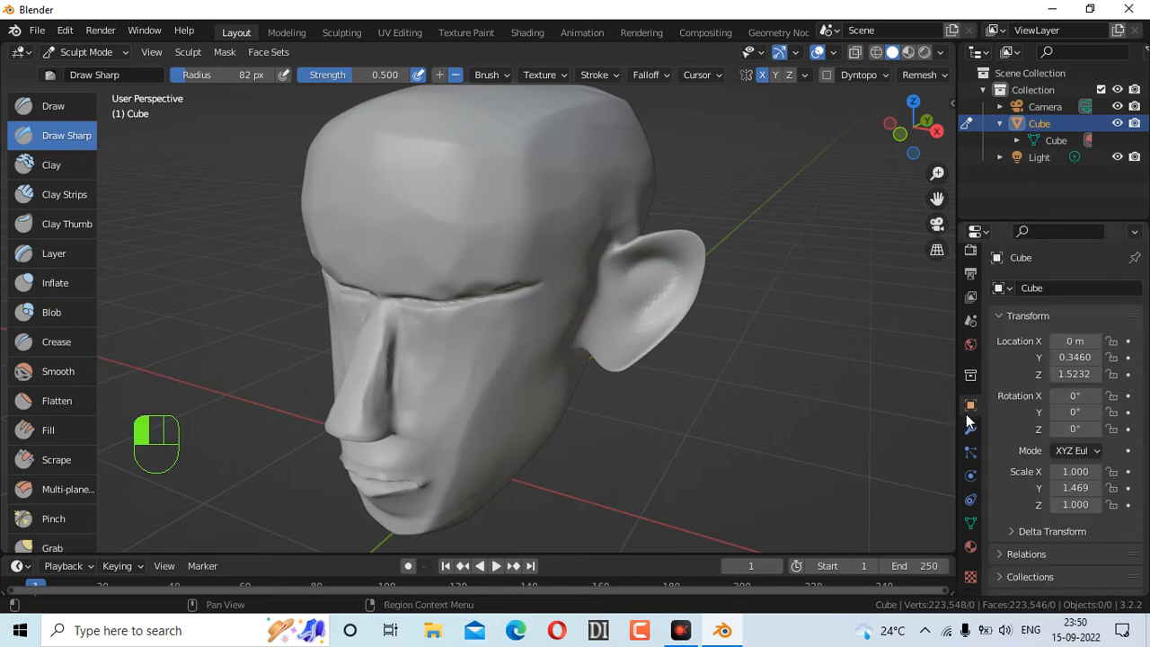
left_click(970, 259)
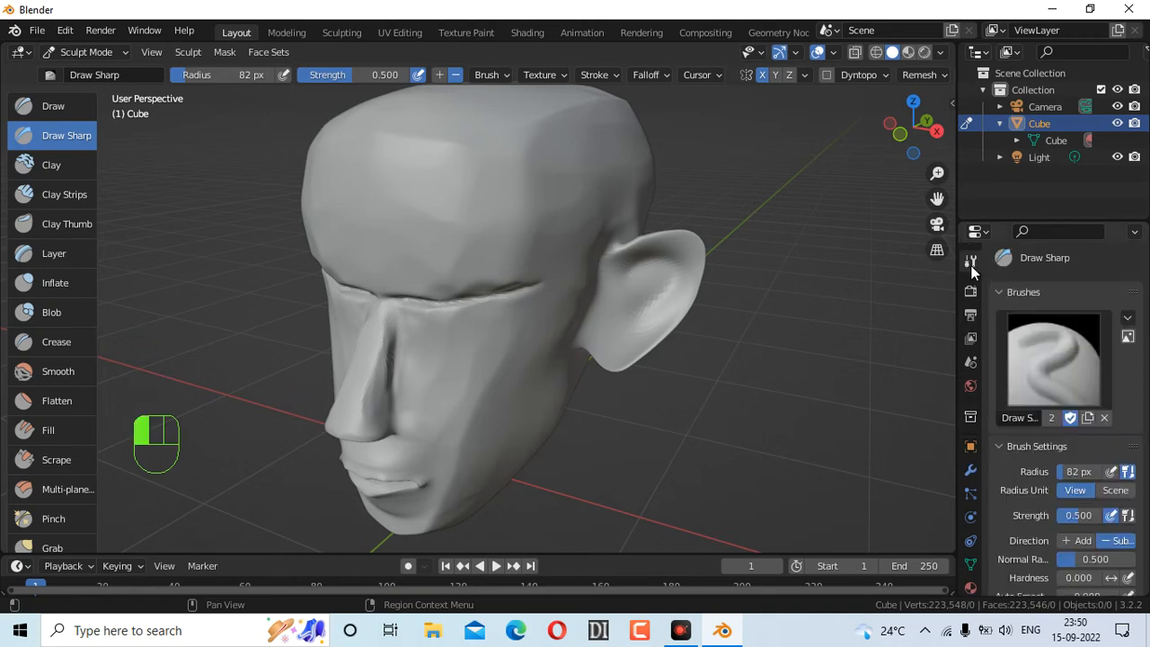
Expand the brush's Stroke and Options panels, collapsing the Workspace panel
scroll(1095, 443, "down", 5)
scroll(1097, 443, "down", 2)
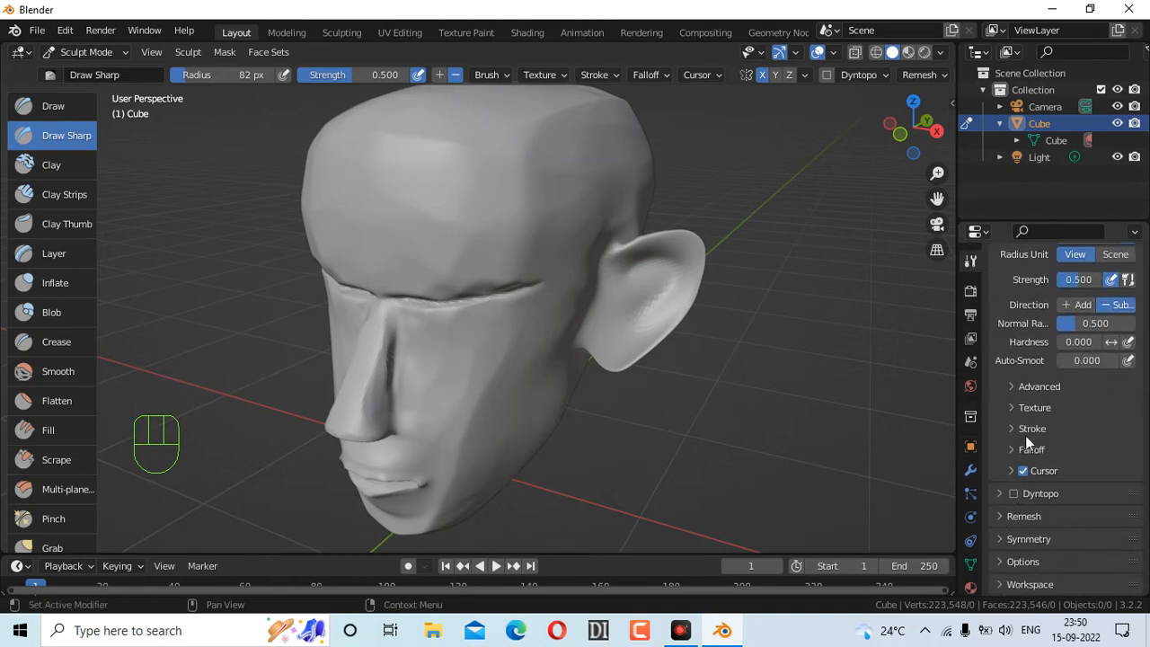
scroll(1046, 401, "up", 1)
scroll(1033, 395, "up", 2)
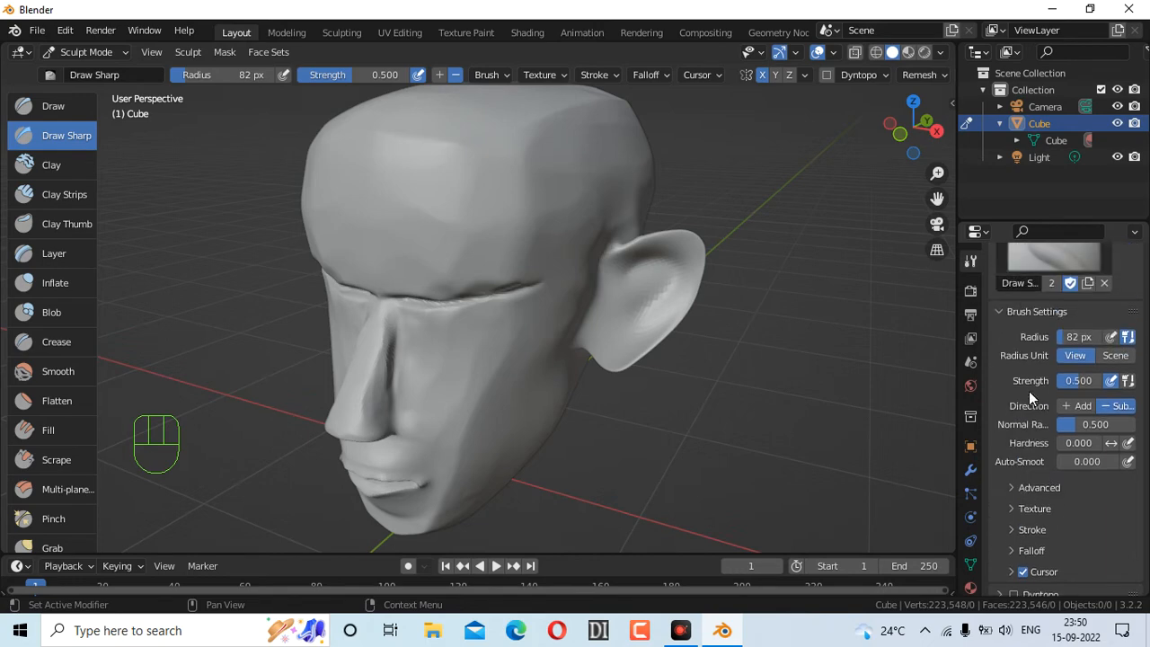
scroll(1026, 389, "down", 3)
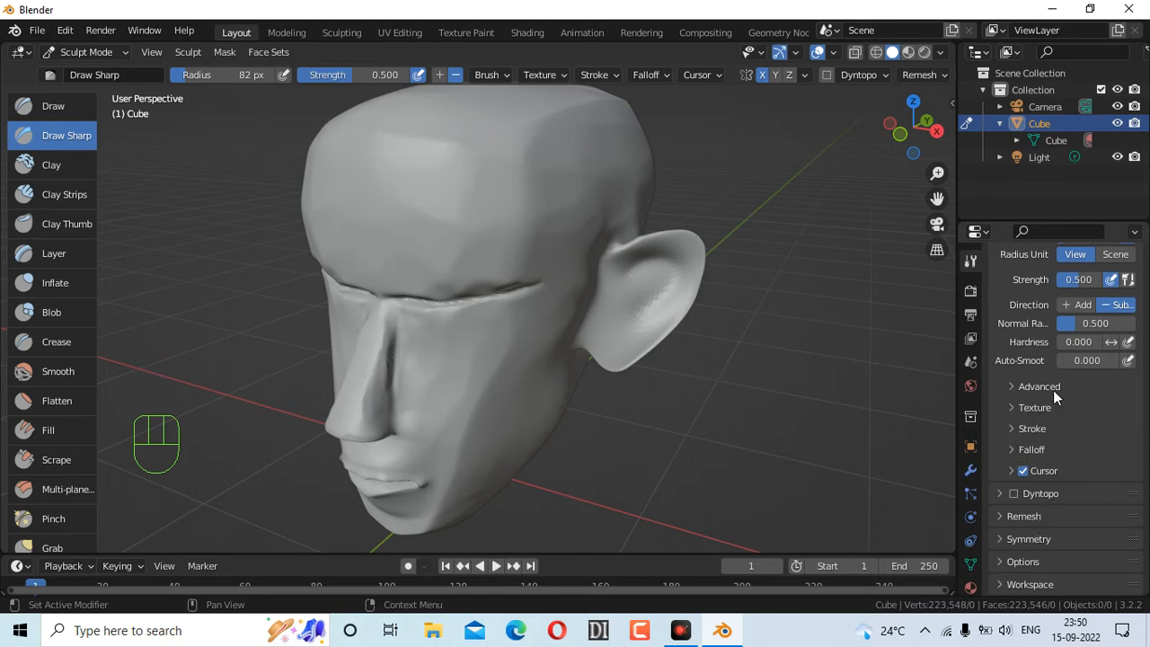
left_click(1033, 426)
scroll(1033, 426, "down", 2)
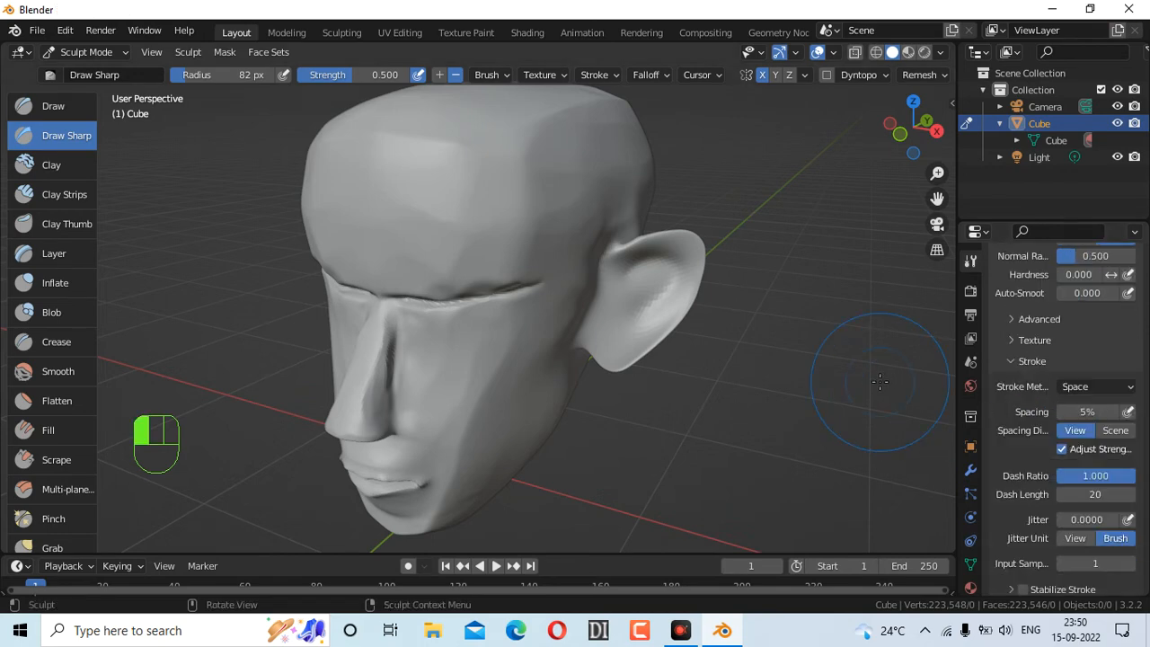
scroll(1044, 451, "down", 10)
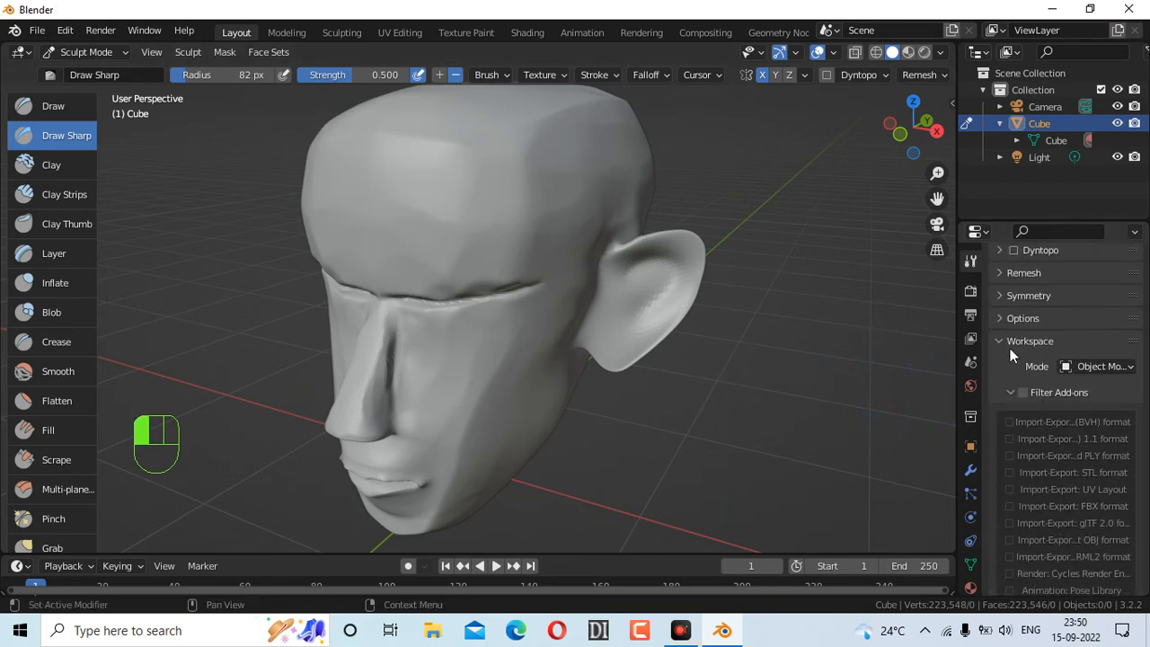
left_click(1010, 349)
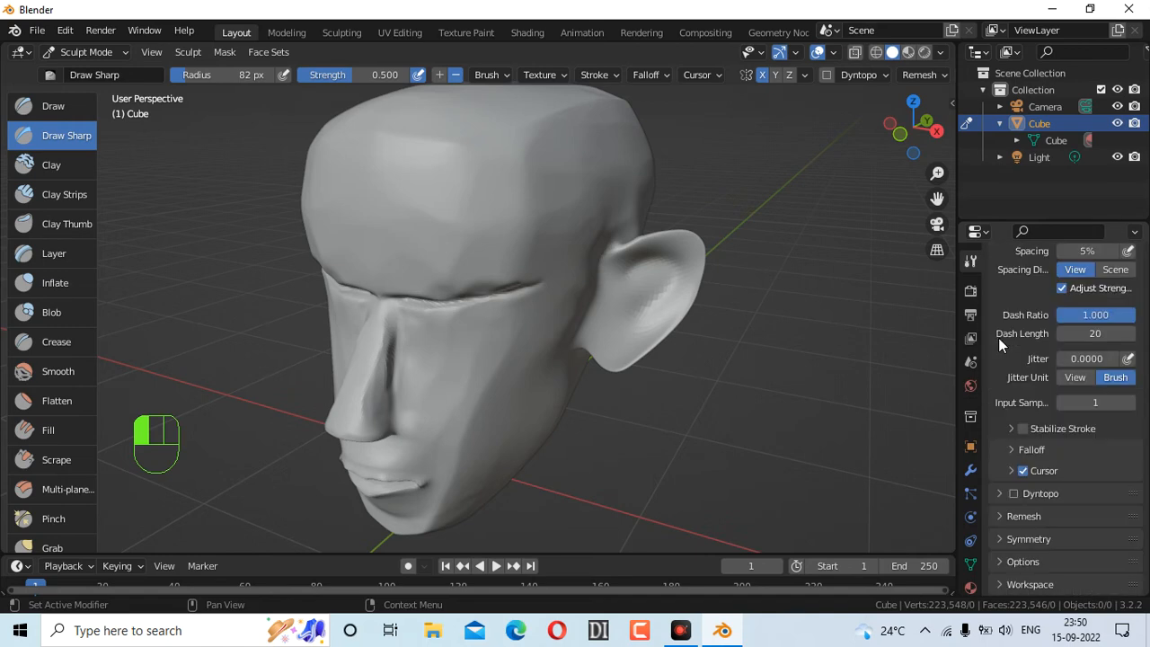
left_click(1006, 559)
scroll(1009, 506, "down", 5)
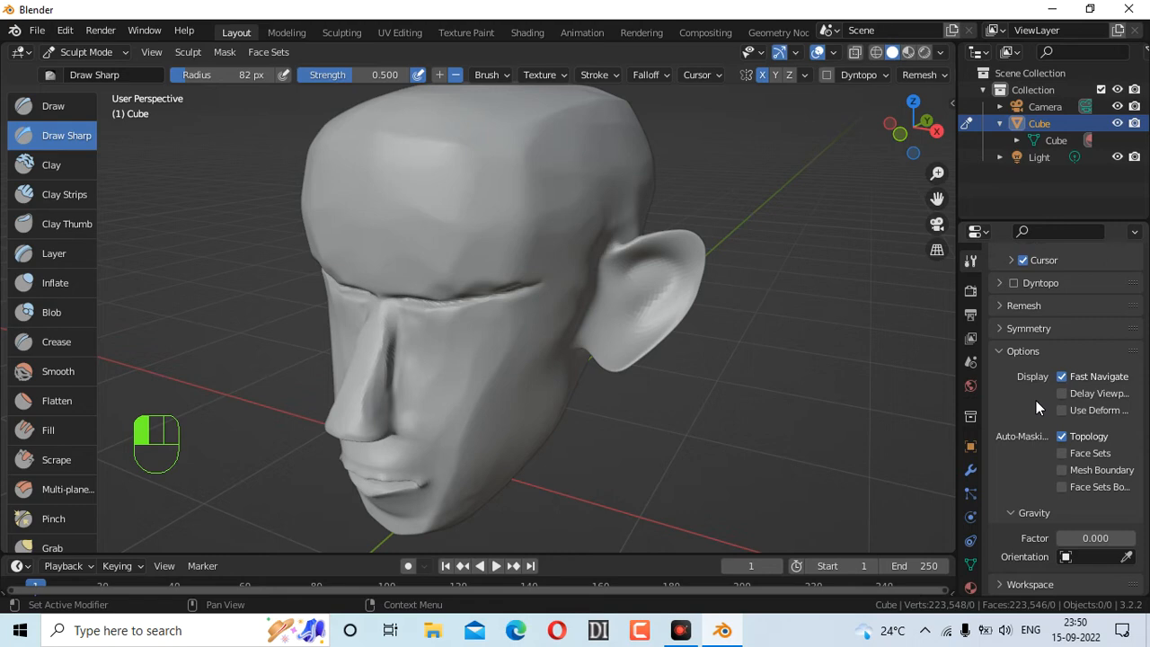
Open the Advanced panel and enable Auto-Masking Front Faces Only
scroll(1035, 400, "up", 8)
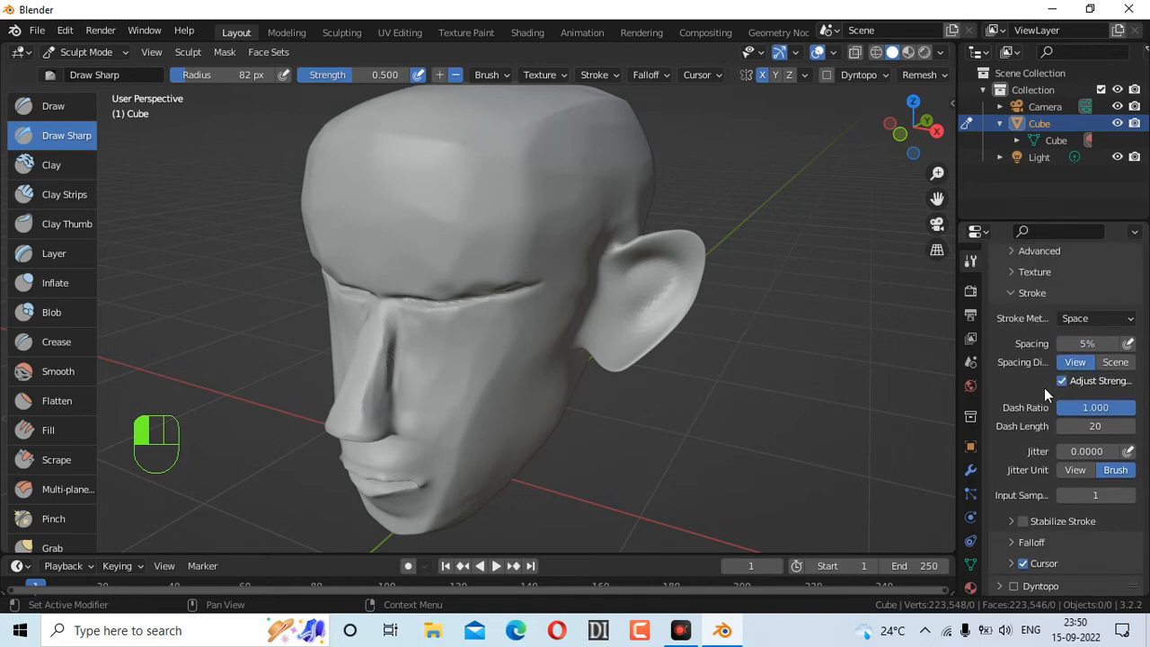
scroll(1038, 381, "up", 1)
left_click(1010, 285)
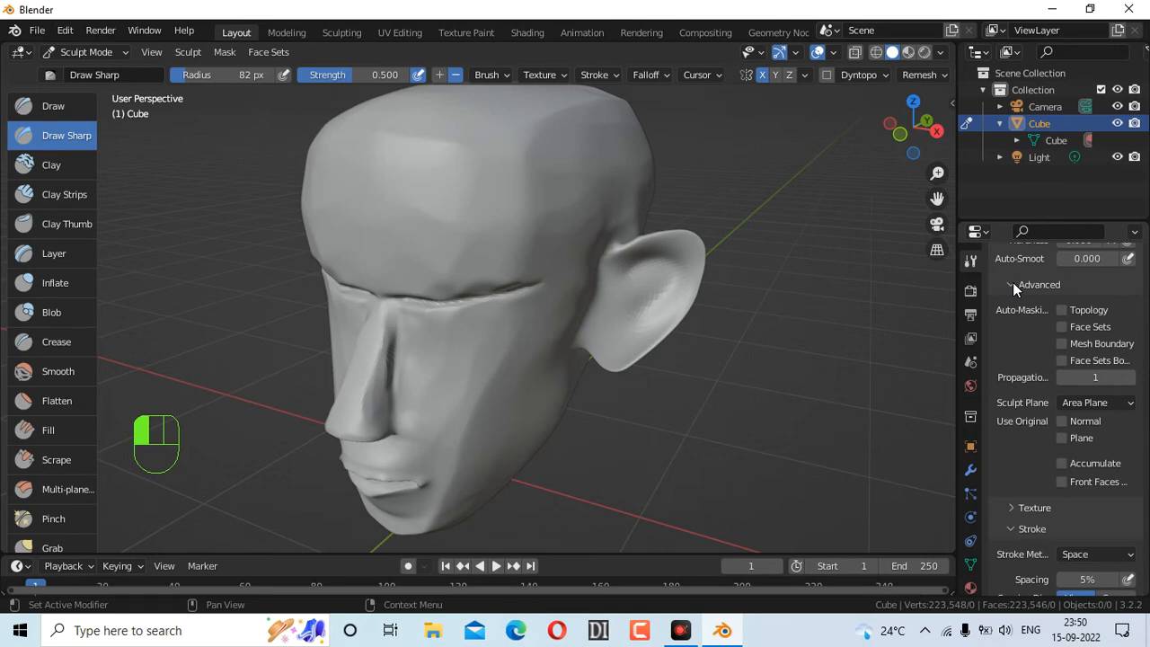
left_click(1012, 284)
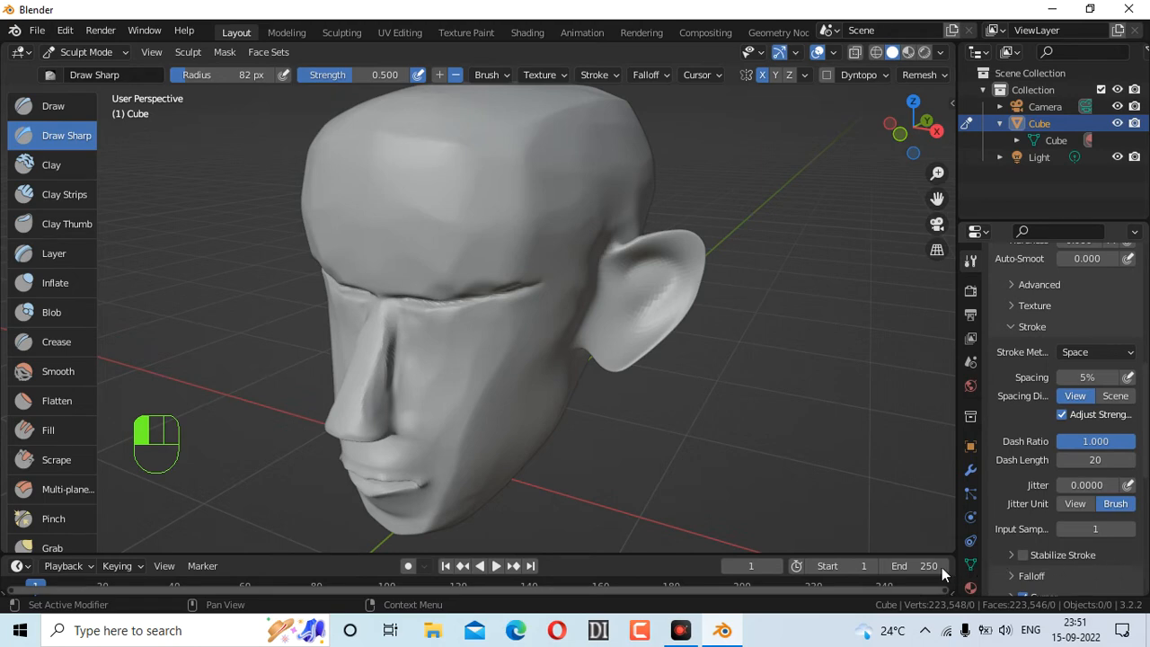
scroll(827, 312, "up", 2)
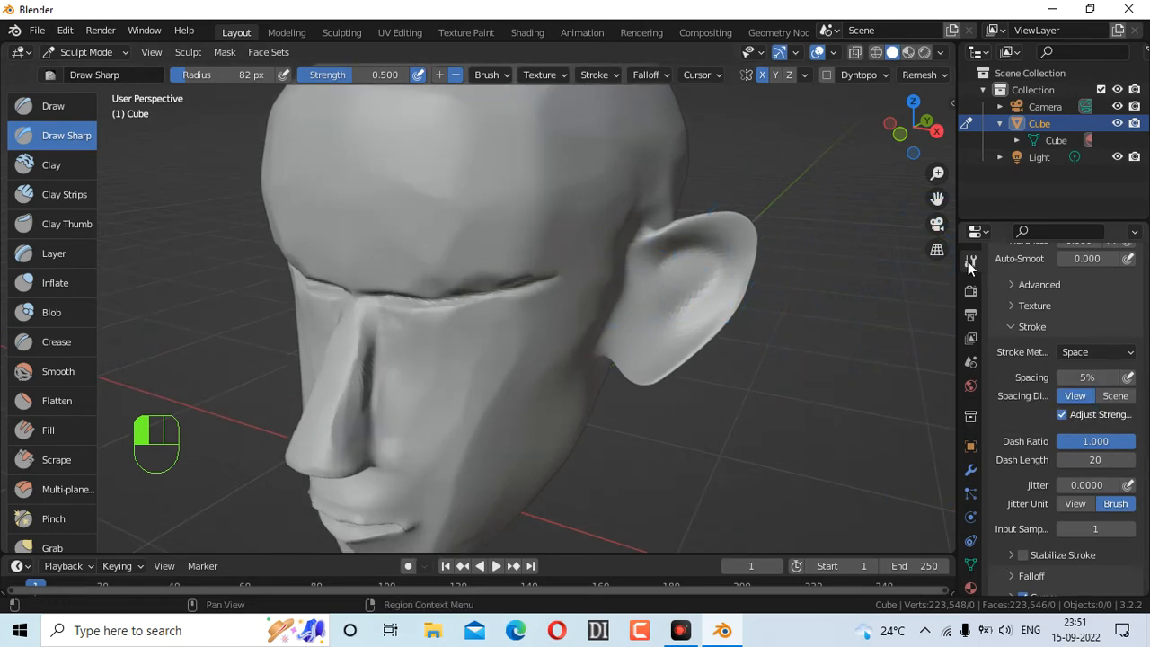
scroll(1046, 444, "down", 2)
scroll(1042, 423, "up", 6)
scroll(1052, 372, "up", 5)
scroll(1055, 369, "down", 6)
left_click(1026, 419)
scroll(1031, 435, "down", 3)
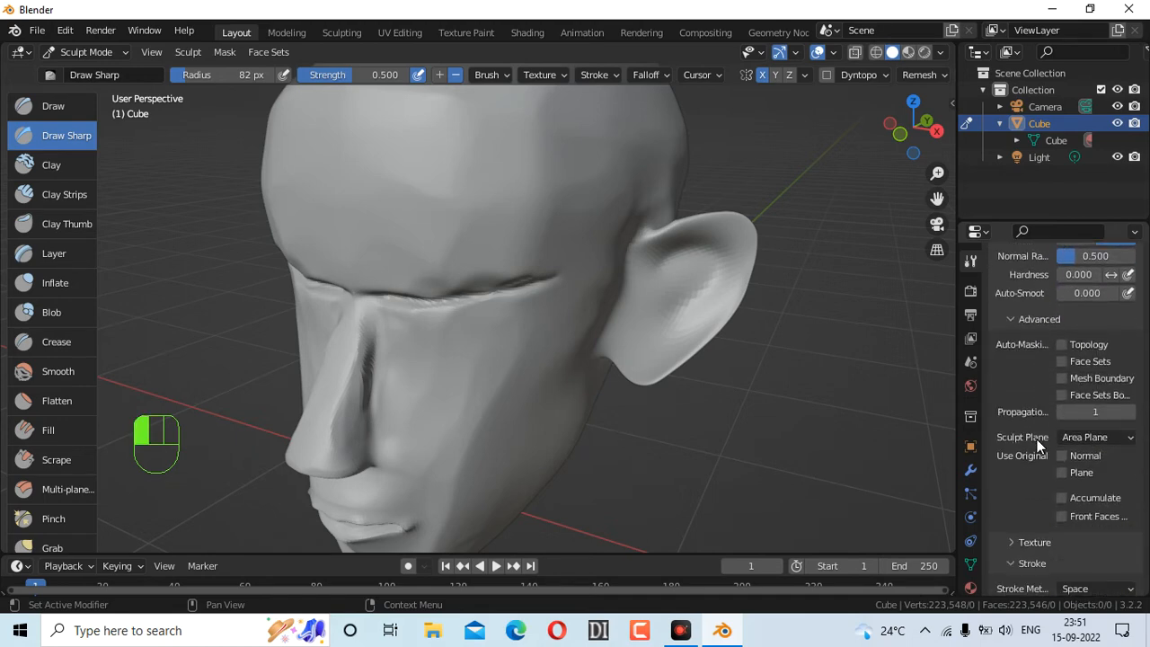
left_click(1063, 515)
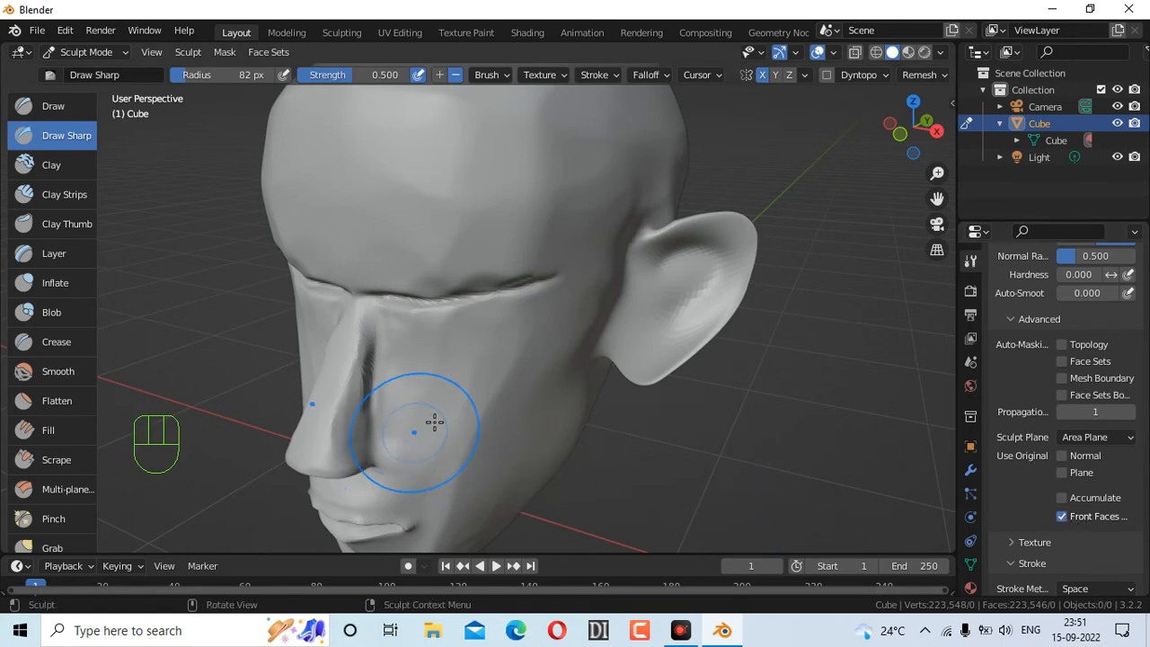
Undo the last ear stroke and shrink the brush radius to 36 px
mouse_move(935, 138)
left_mouse_down()
mouse_move(918, 142)
mouse_move(928, 144)
left_mouse_up()
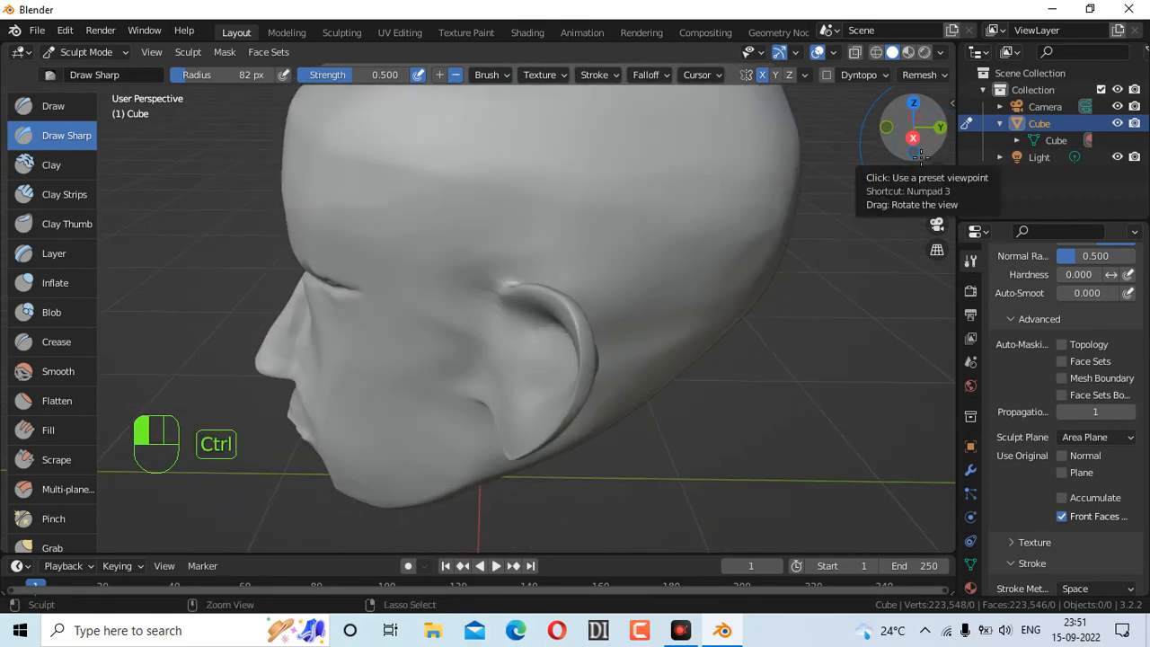
key("ctrl+z")
left_click_drag(915, 131, 925, 137)
key("f")
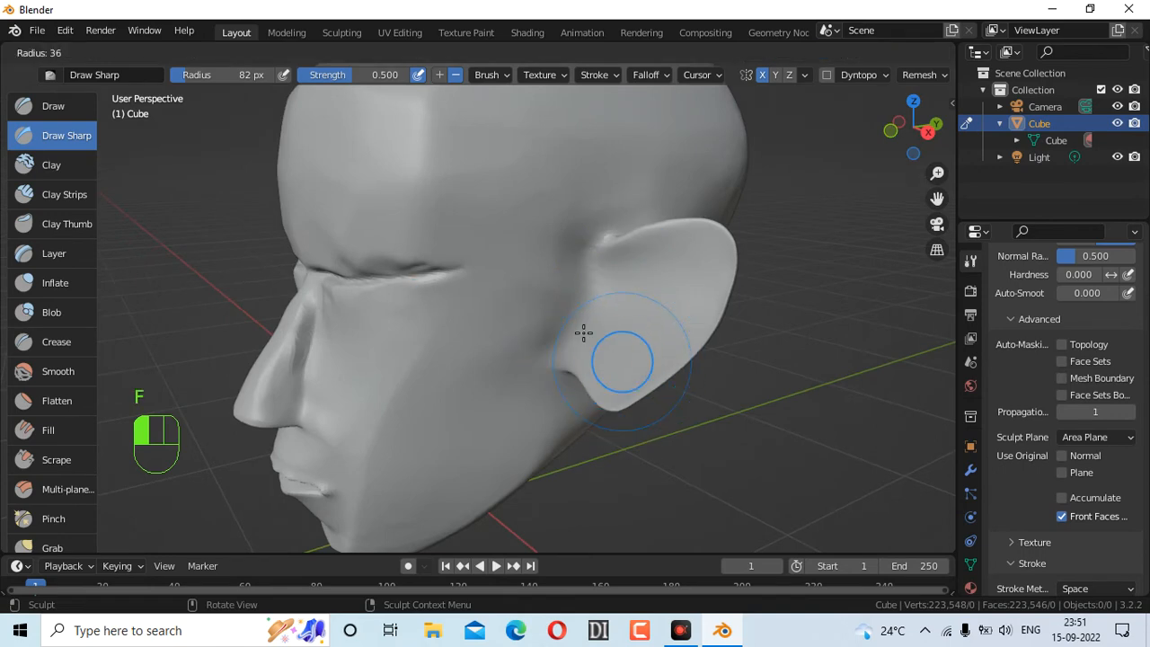
left_click(586, 331)
Carve fine grooves inside the ear, redoing one stroke
mouse_move(621, 269)
left_mouse_down()
mouse_move(654, 261)
mouse_move(683, 290)
mouse_move(634, 336)
left_mouse_up()
mouse_move(916, 133)
left_mouse_down()
mouse_move(764, 140)
mouse_move(905, 137)
mouse_move(893, 136)
left_mouse_up()
key("ctrl+z")
mouse_move(639, 237)
left_mouse_down()
mouse_move(727, 225)
mouse_move(719, 279)
mouse_move(695, 311)
left_mouse_up()
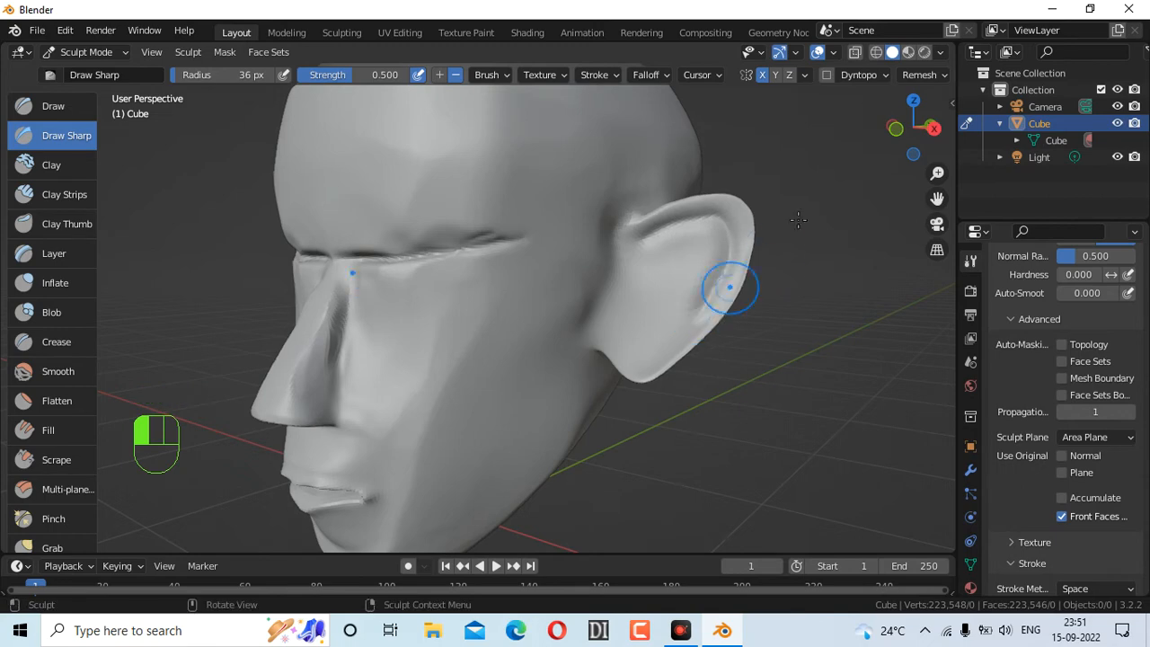
mouse_move(907, 131)
left_mouse_down()
mouse_move(640, 190)
mouse_move(629, 178)
mouse_move(726, 161)
left_mouse_up()
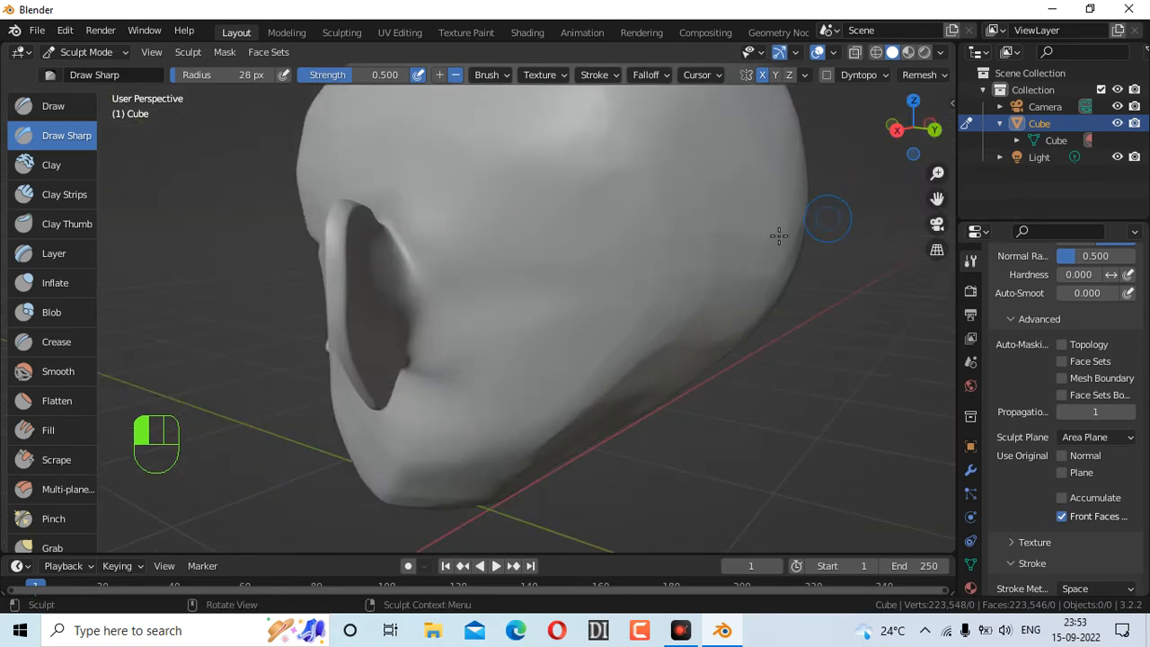
Inflate the ear with several downward Inflate strokes, then reselect Draw Sharp
left_click_drag(913, 127, 894, 133)
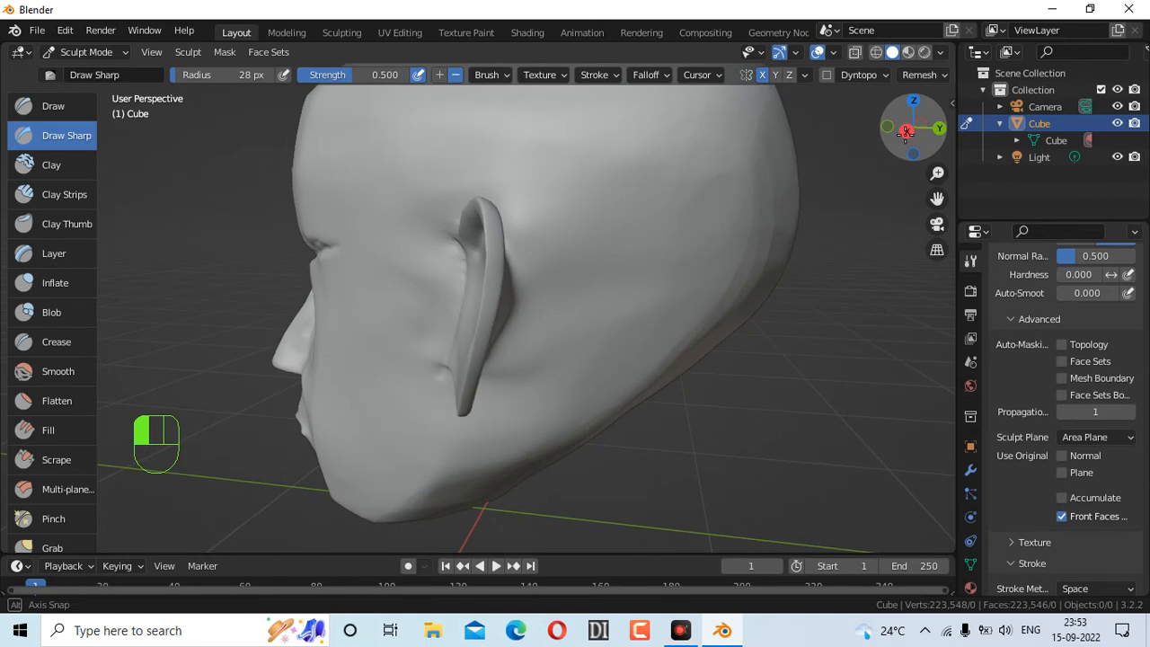
left_click(36, 286)
left_click_drag(482, 206, 493, 242)
left_click_drag(478, 367, 478, 367)
left_click_drag(486, 227, 481, 354)
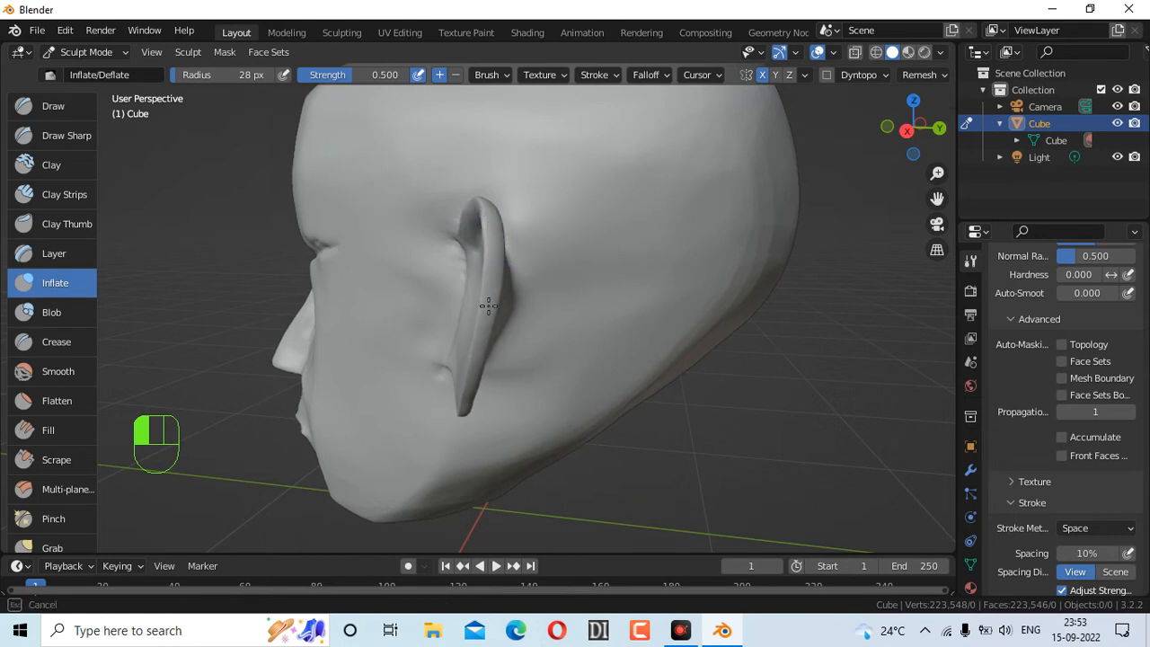
left_click_drag(490, 216, 485, 368)
left_click_drag(490, 267, 490, 266)
left_click_drag(889, 136, 934, 135)
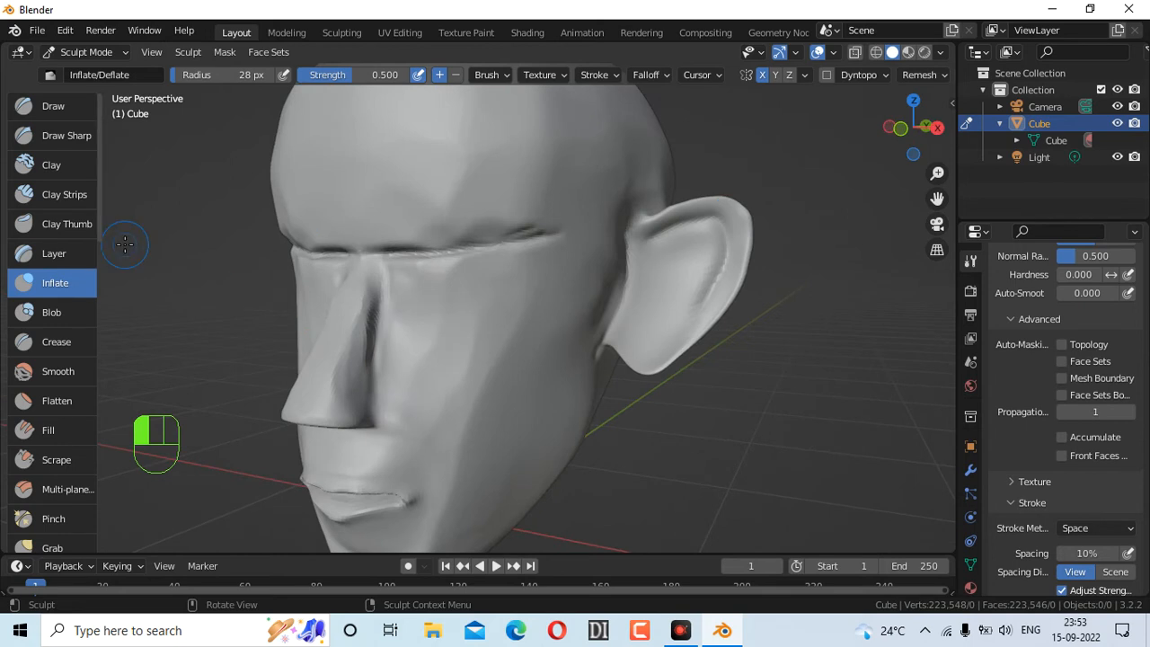
left_click(57, 139)
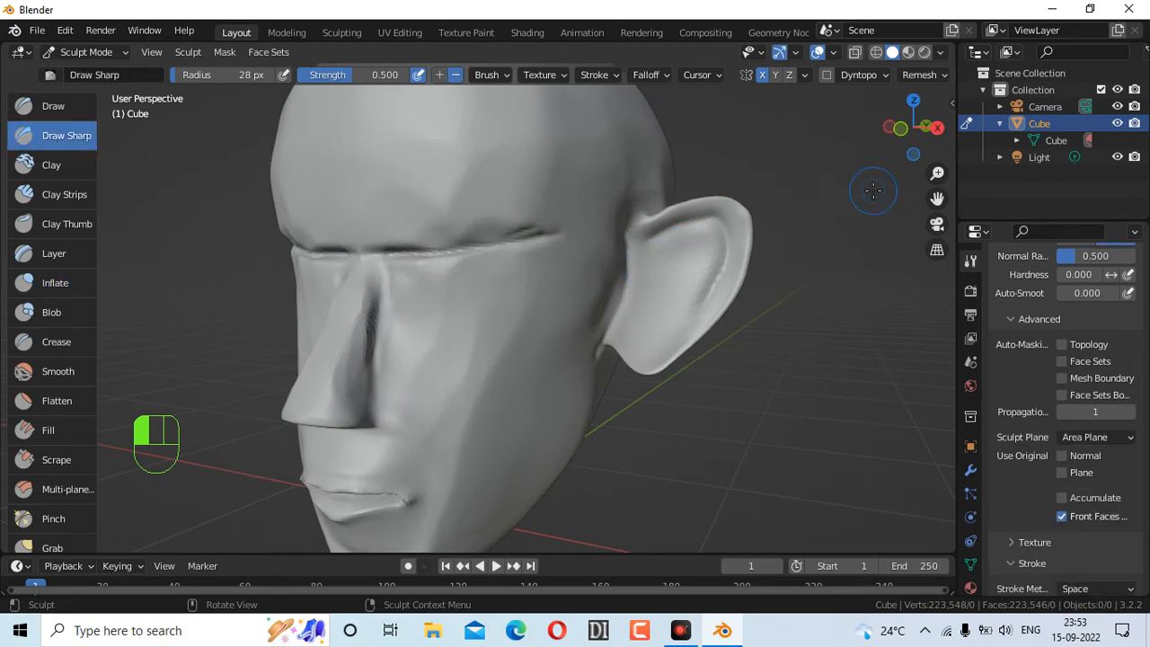
Try an inverted groove in the inner ear, undo it, and enlarge the brush to 44 px
left_click_drag(903, 135, 930, 135)
key("ctrl")
mouse_move(641, 262)
left_mouse_down("ctrl")
mouse_move(674, 250)
mouse_move(680, 284)
mouse_move(667, 309)
left_mouse_up("ctrl")
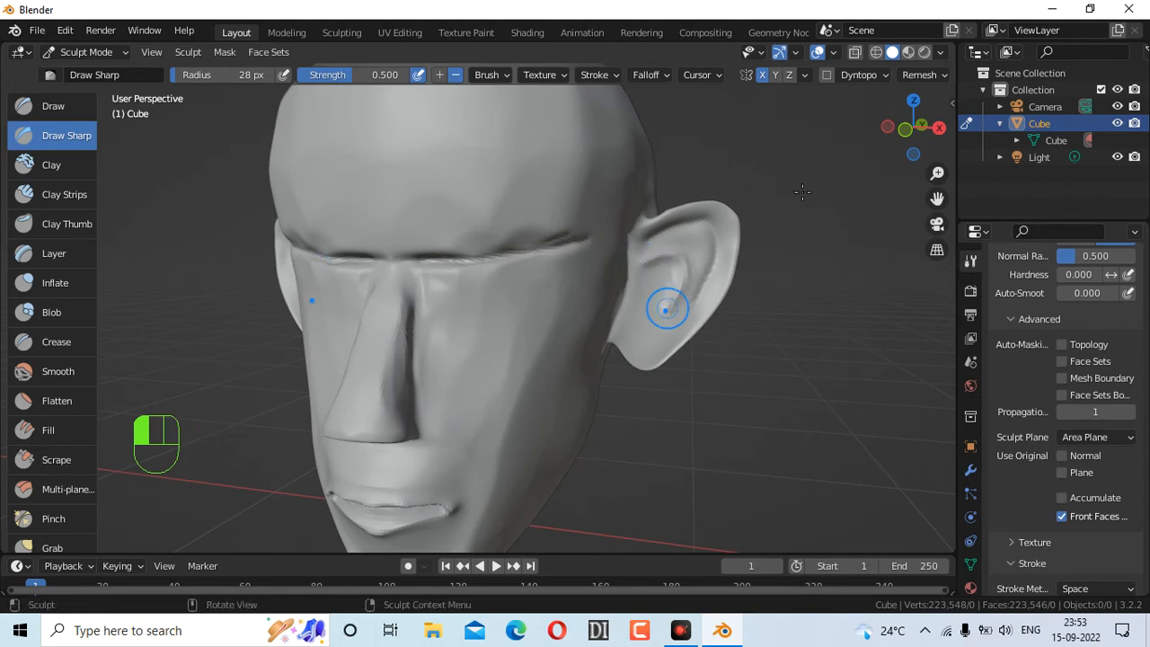
left_click_drag(908, 126, 858, 130)
key("ctrl+z")
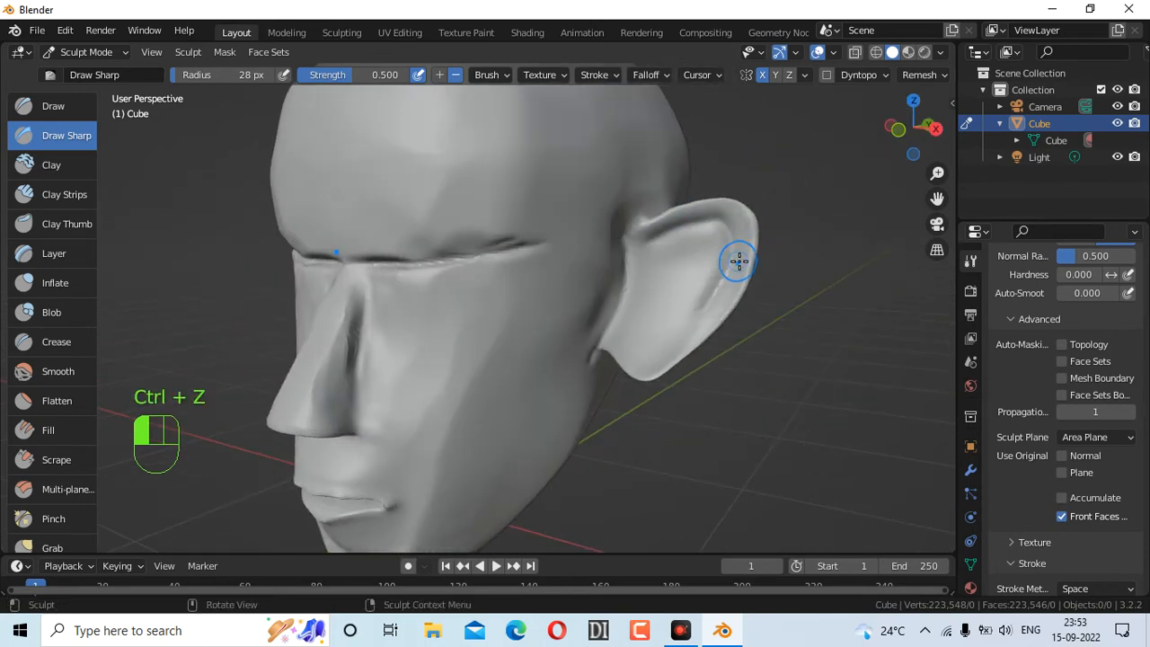
key("f")
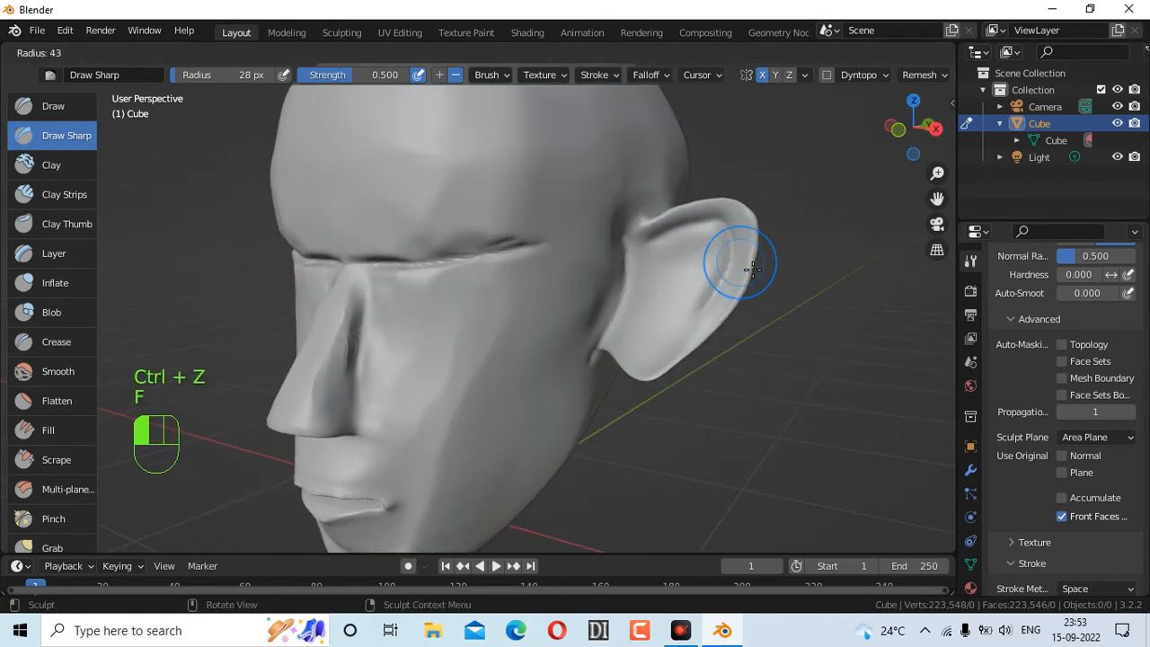
left_click(752, 267)
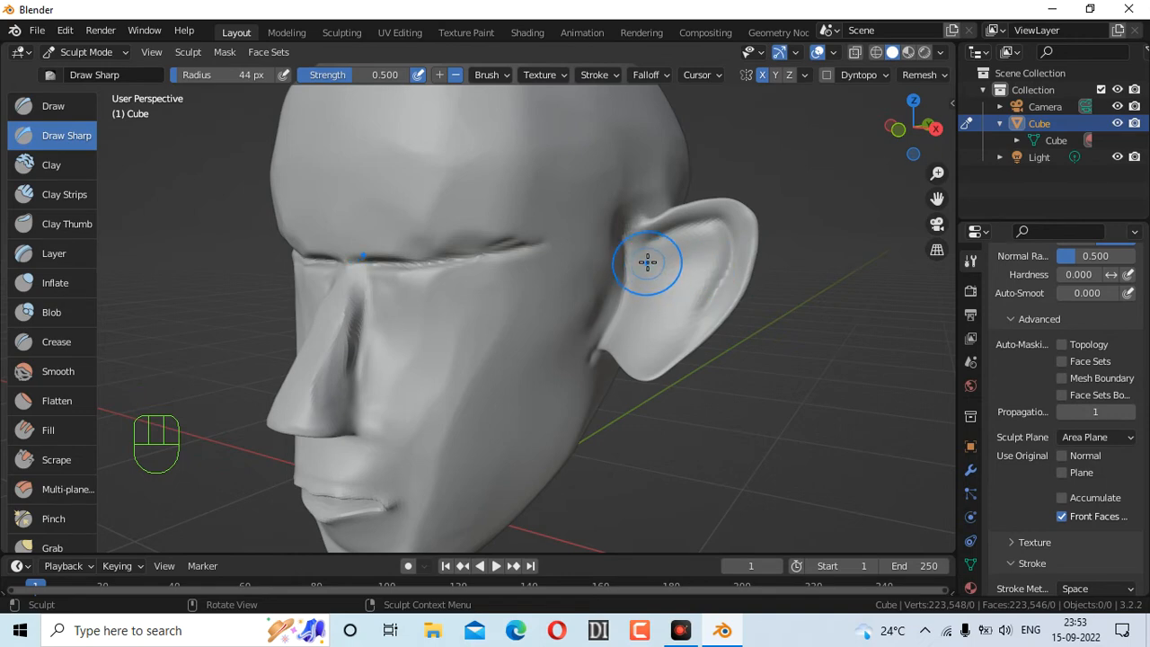
Carve inward grooves into the inner ear bowl, retrying the strokes
mouse_move(644, 259)
left_mouse_down("ctrl")
mouse_move(698, 261)
mouse_move(677, 262)
mouse_move(680, 290)
mouse_move(634, 345)
left_mouse_up("ctrl")
key("ctrl+z")
left_click_drag(912, 128, 948, 130)
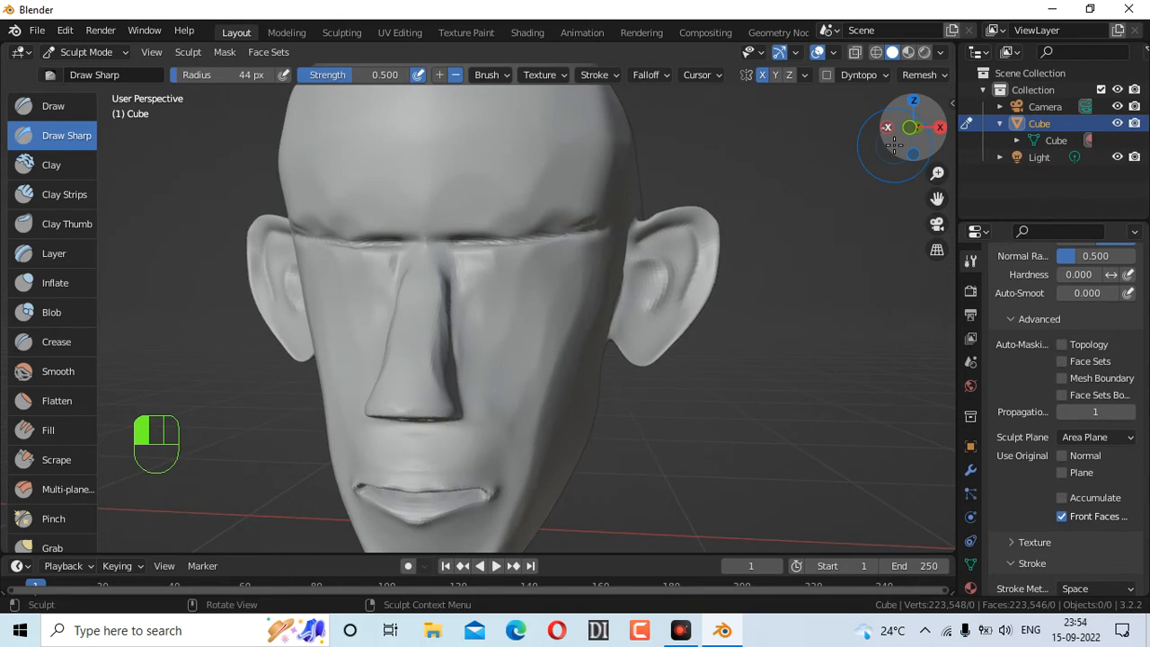
key("ctrl+z")
mouse_move(644, 261)
left_mouse_down("ctrl")
mouse_move(680, 257)
mouse_move(664, 300)
mouse_move(680, 282)
mouse_move(644, 255)
mouse_move(677, 278)
left_mouse_up("ctrl")
key("ctrl+z")
key("ctrl+z")
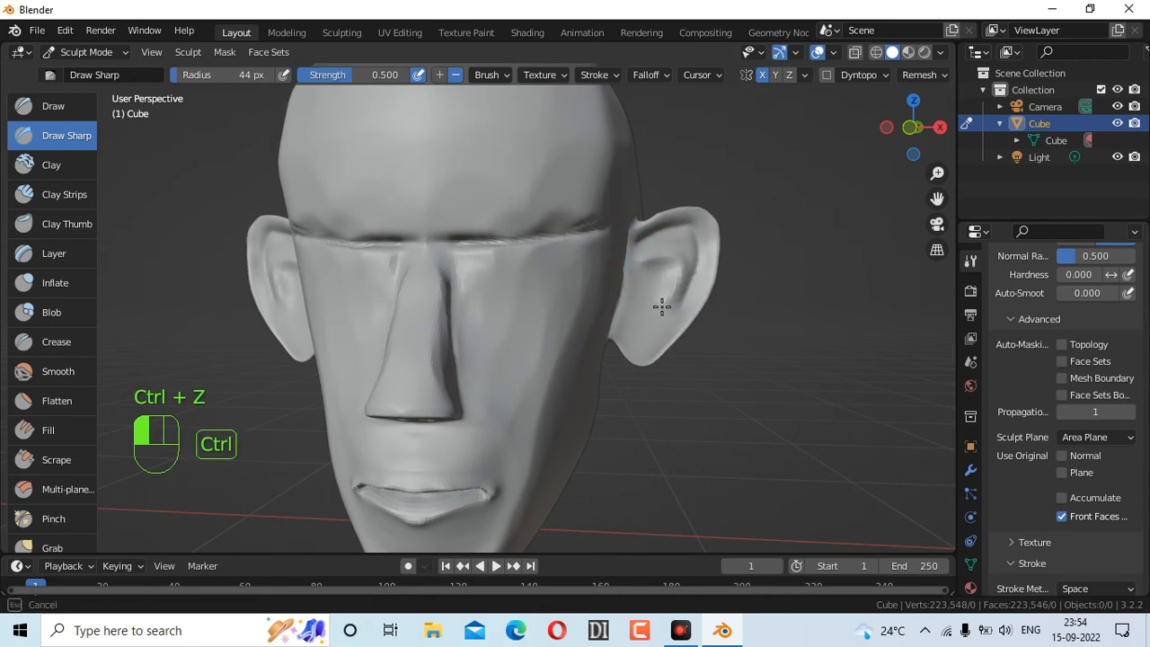
Carve a recess into the right ear and switch to the front view
left_click_drag(660, 309, 673, 300, "ctrl")
key("ctrl+z")
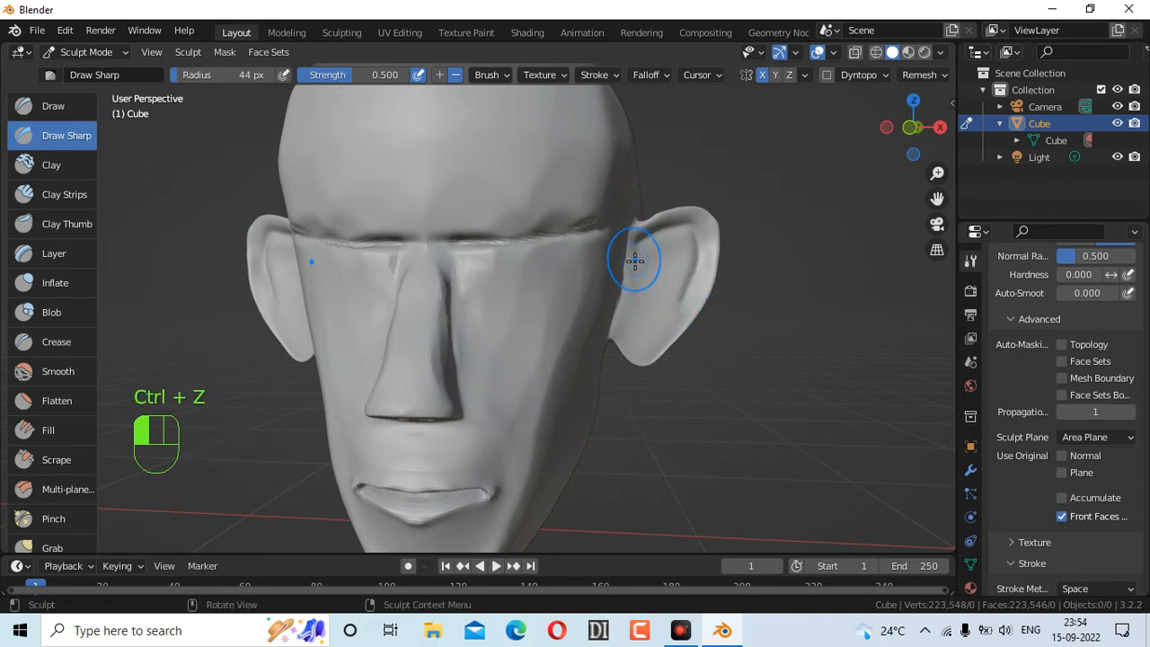
left_click_drag(634, 261, 657, 251, "ctrl")
left_click_drag(654, 304, 673, 308, "ctrl")
key("ctrl+z")
left_click_drag(647, 258, 683, 256, "ctrl")
left_click(895, 157)
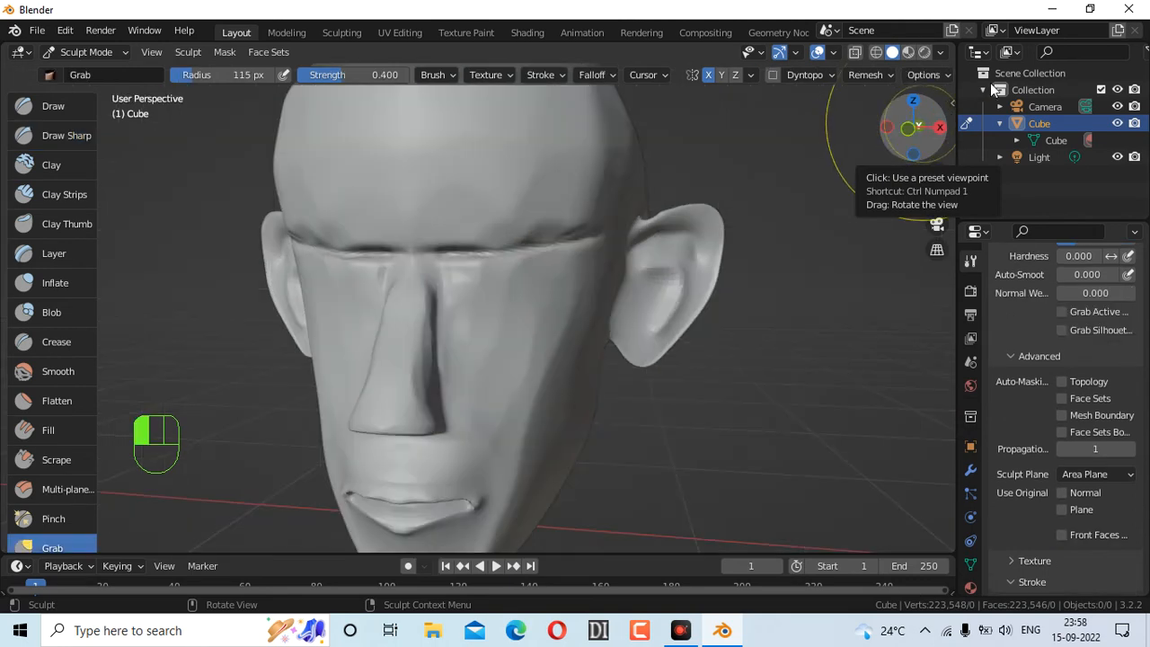
Deepen the inner-ear creases with Draw Sharp at a 52 px radius
left_click(66, 135)
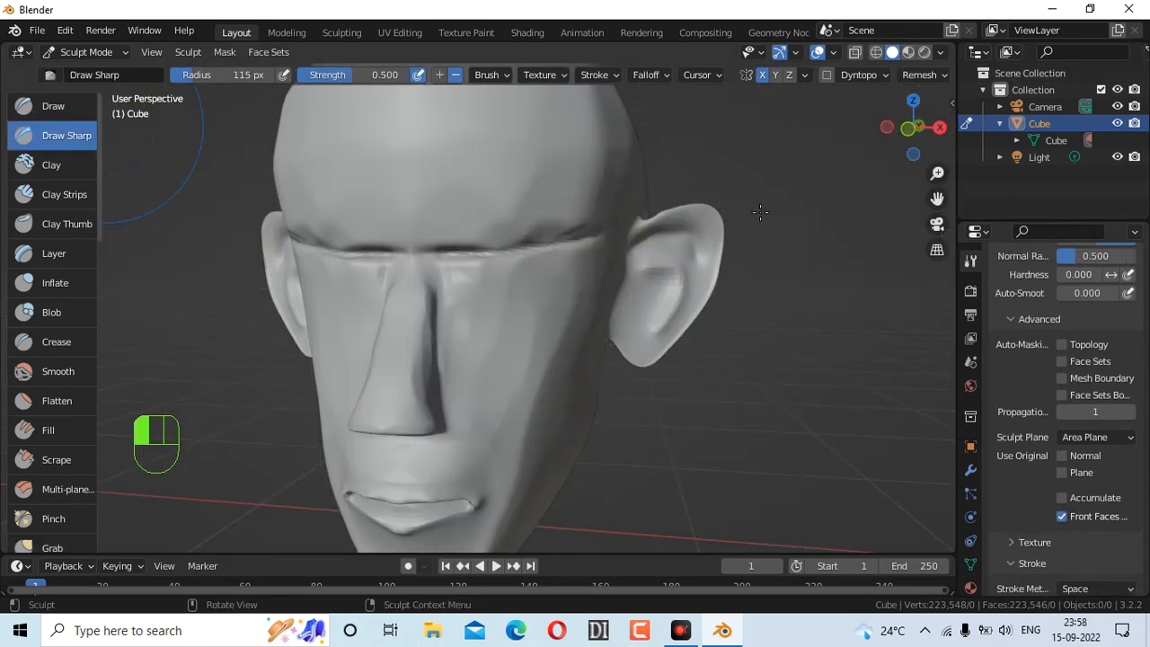
mouse_move(915, 133)
left_mouse_down()
mouse_move(854, 134)
mouse_move(890, 117)
mouse_move(836, 113)
mouse_move(909, 125)
left_mouse_up()
left_click(912, 153)
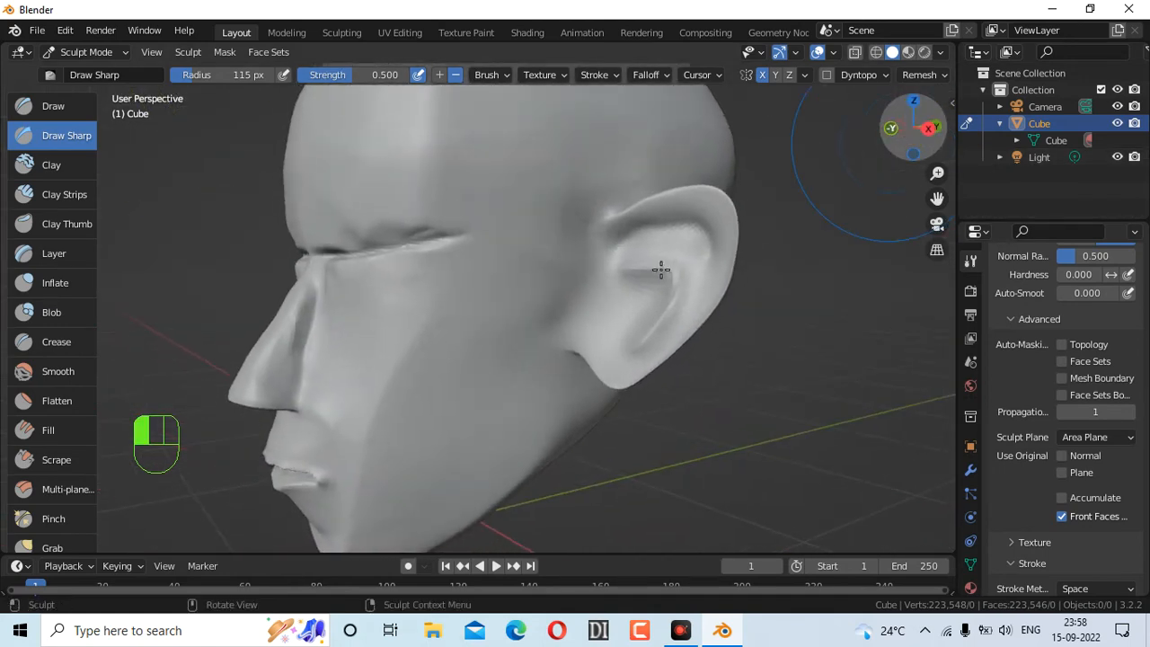
left_click_drag(610, 292, 641, 315)
key("f")
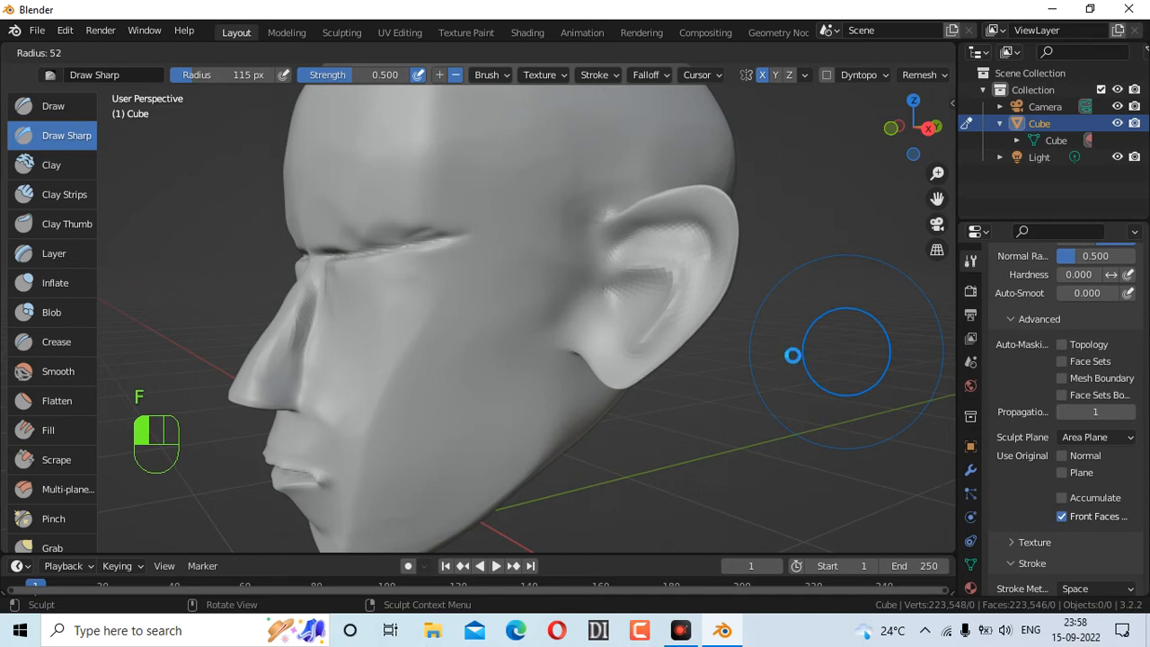
left_click(781, 355)
key("ctrl+z")
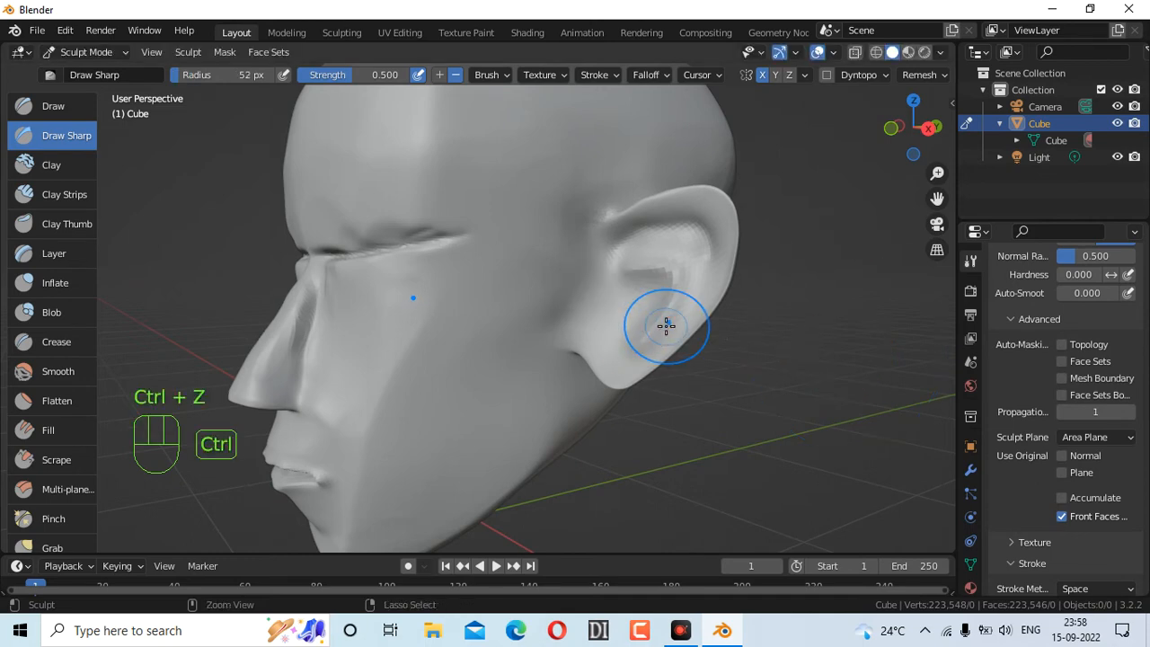
mouse_move(610, 292)
left_mouse_down()
mouse_move(620, 288)
mouse_move(612, 323)
left_mouse_up()
mouse_move(913, 126)
left_mouse_down()
mouse_move(867, 130)
mouse_move(833, 104)
mouse_move(867, 79)
mouse_move(862, 12)
mouse_move(729, 100)
mouse_move(640, 50)
mouse_move(627, 100)
left_mouse_up()
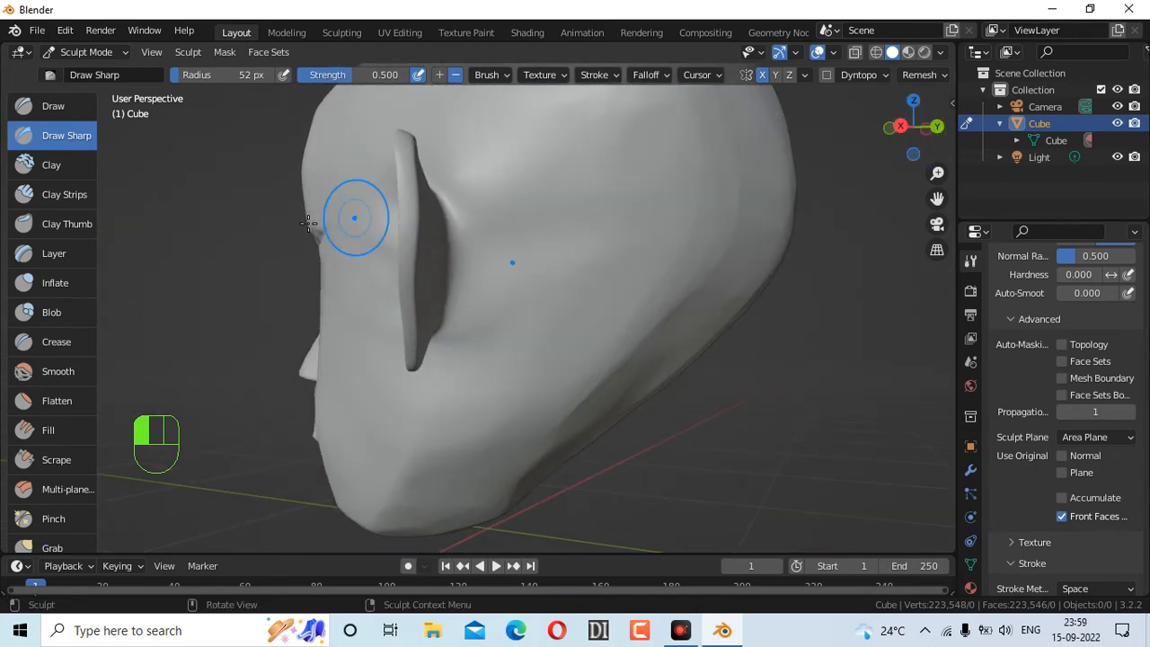
Inflate the outer ear rim with downward Inflate brush strokes
left_click(50, 286)
left_click_drag(408, 203, 407, 288)
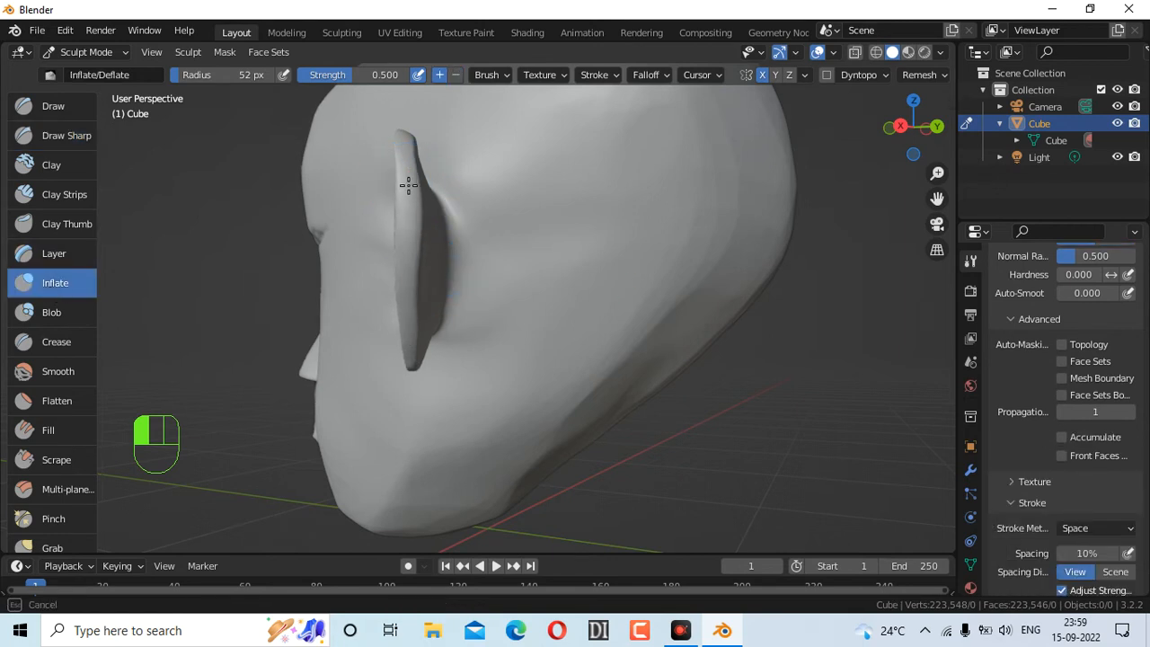
left_click_drag(408, 144, 406, 138)
left_click_drag(916, 133, 907, 154)
left_click_drag(412, 329, 421, 398)
left_click_drag(425, 463, 425, 464)
left_click_drag(913, 127, 909, 132)
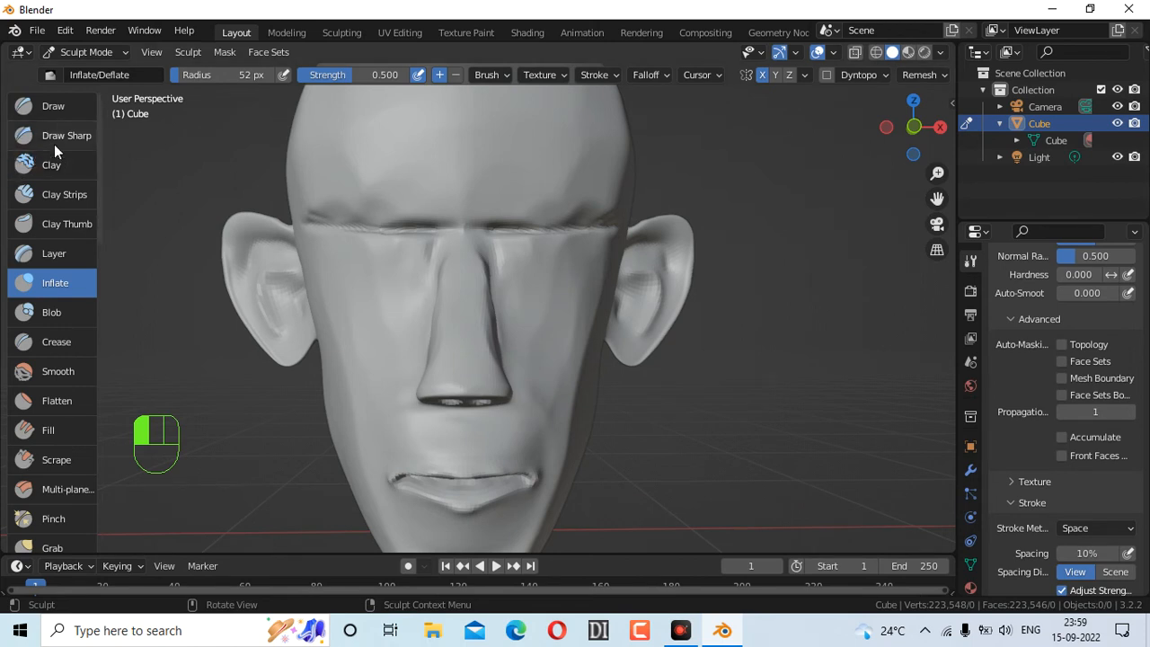
Subtract around both eyes with symmetric Clay Strips strokes, deepening the right socket
left_click(59, 196)
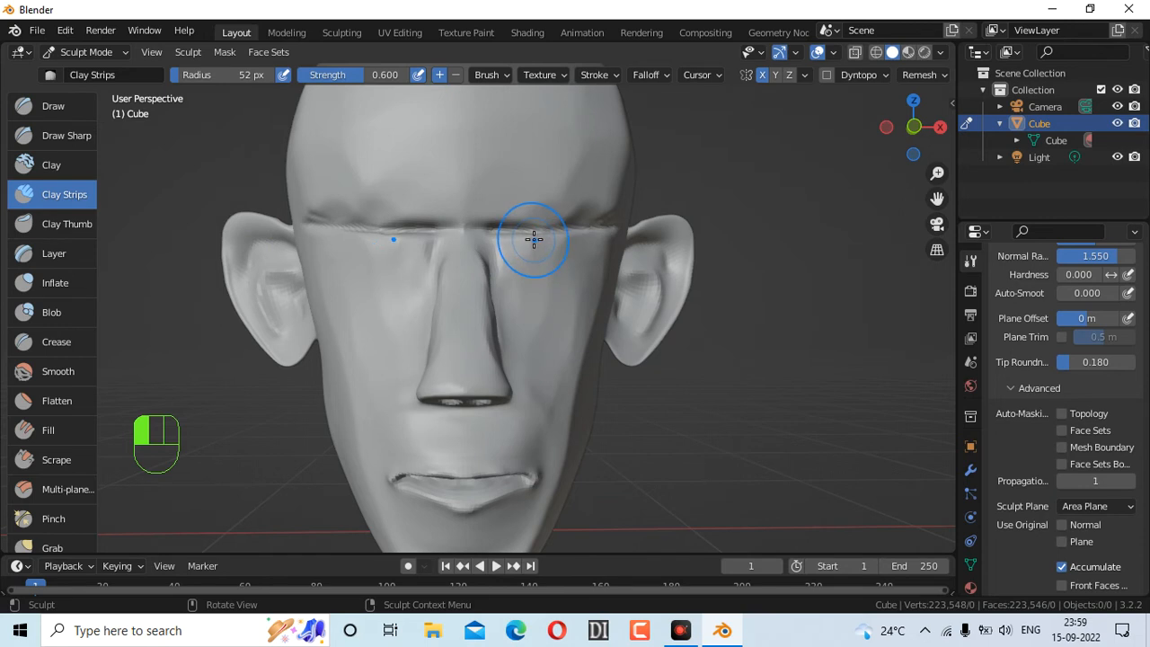
mouse_move(532, 238)
left_mouse_down("ctrl")
mouse_move(537, 263)
mouse_move(511, 259)
left_mouse_up("ctrl")
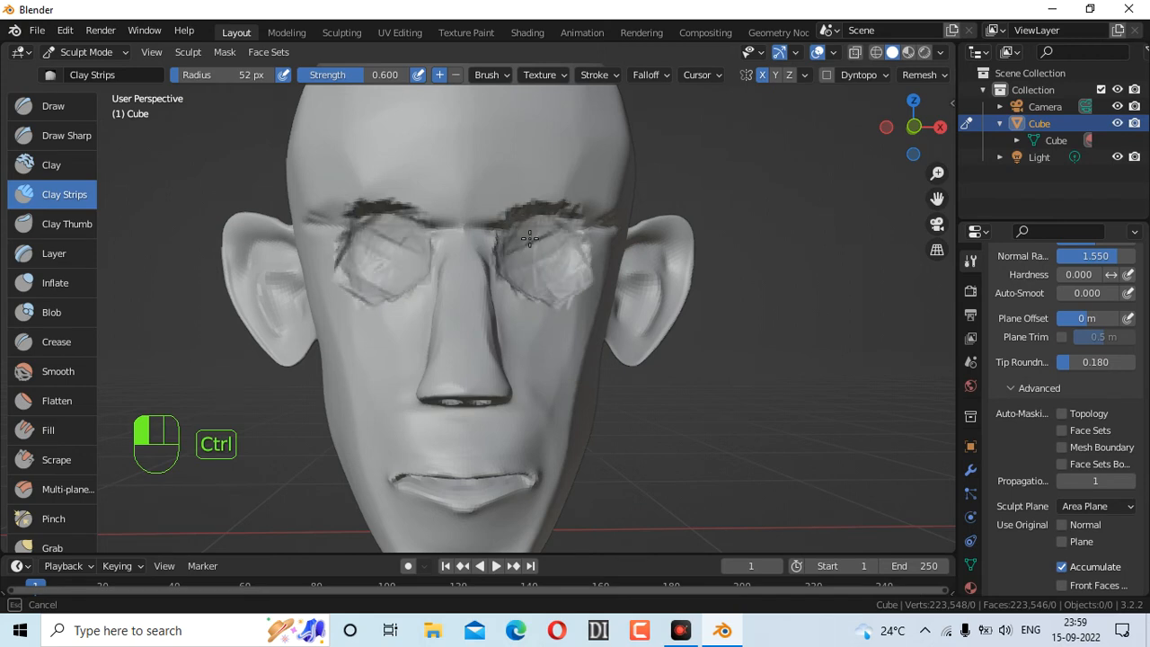
left_click_drag(519, 277, 538, 274, "ctrl")
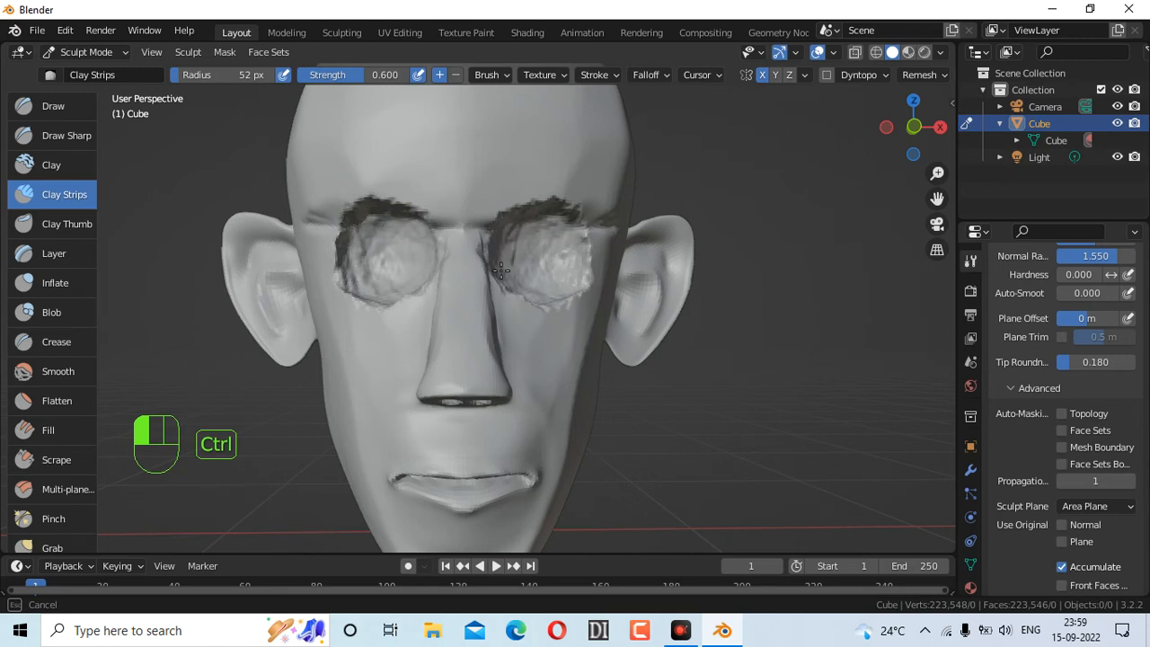
mouse_move(902, 136)
left_mouse_down()
mouse_move(717, 131)
mouse_move(902, 136)
left_mouse_up()
left_click_drag(533, 263, 531, 283, "ctrl")
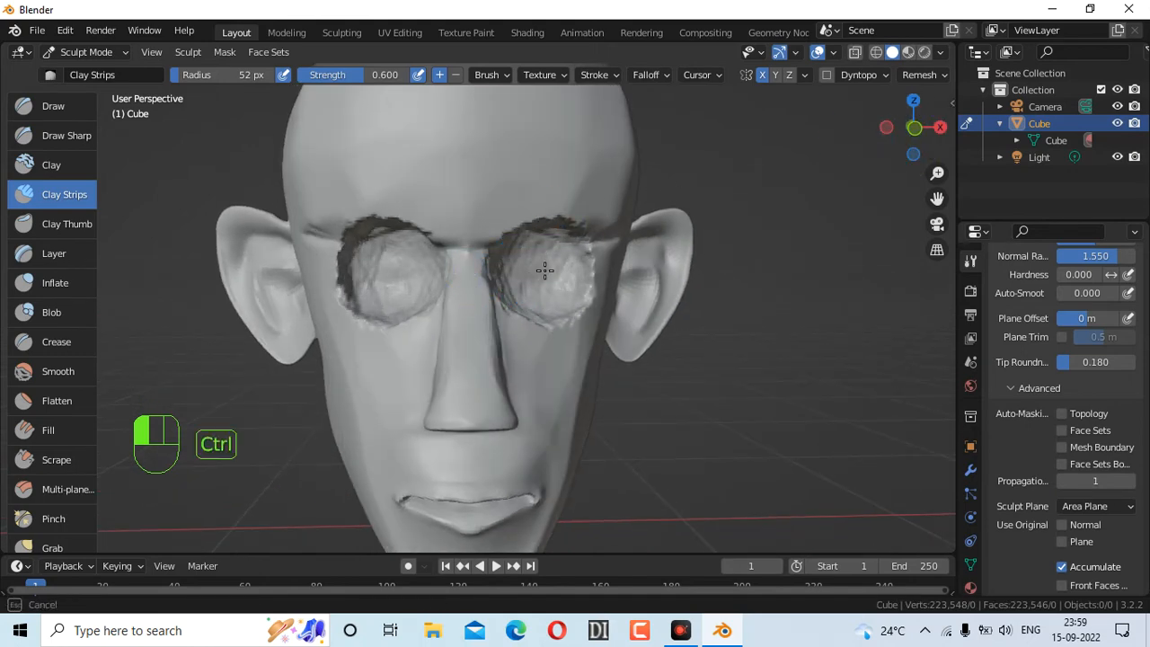
left_click_drag(521, 281, 526, 276, "ctrl")
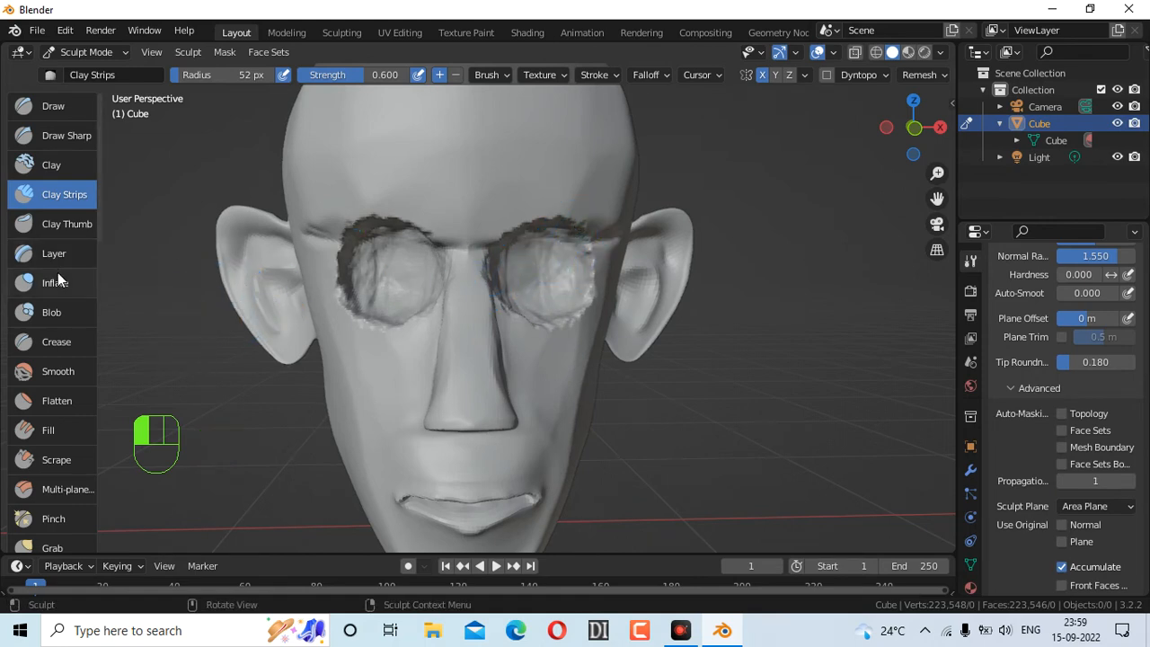
Smooth the right eye edges, right brow and nose bridge toward the left brow
left_click(57, 371)
mouse_move(535, 266)
left_mouse_down()
mouse_move(544, 275)
mouse_move(537, 301)
left_mouse_up()
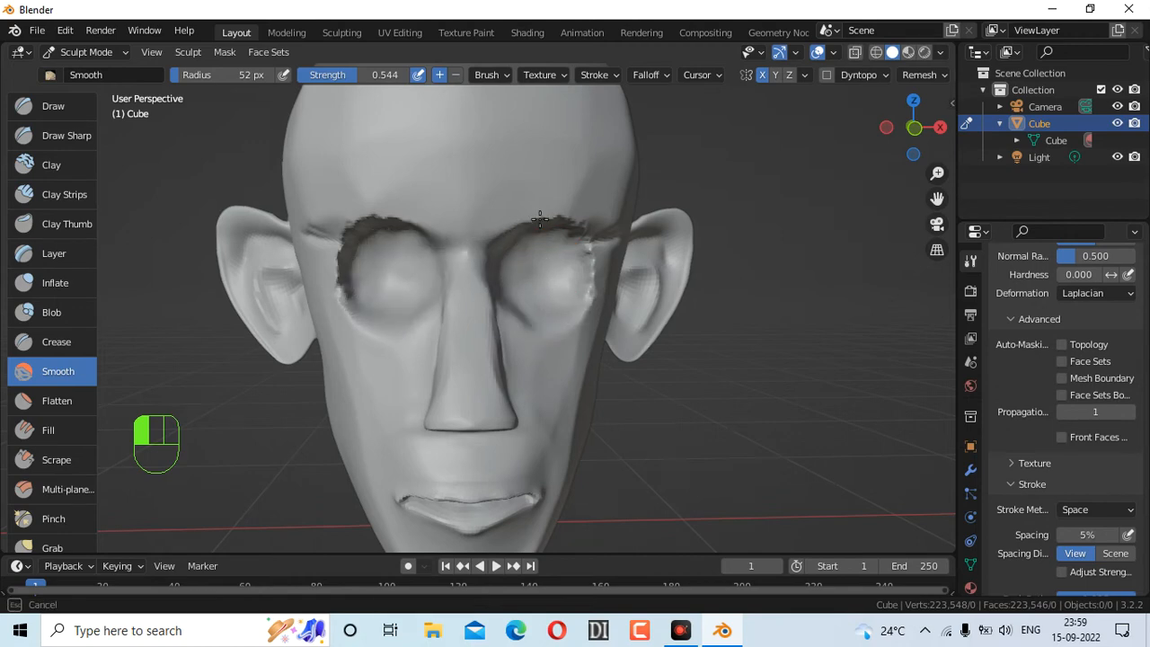
left_click_drag(540, 220, 596, 265)
mouse_move(544, 327)
left_mouse_down()
mouse_move(462, 275)
mouse_move(328, 308)
mouse_move(313, 252)
mouse_move(326, 247)
mouse_move(321, 264)
left_mouse_up()
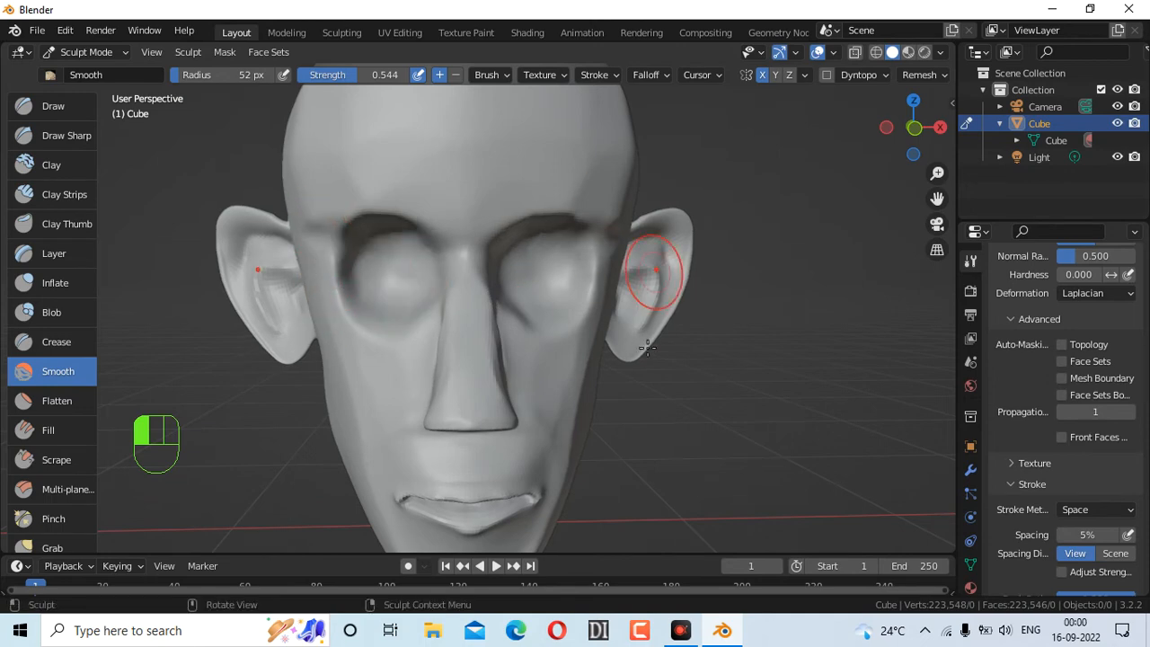
Smooth the right side of the nose and check the head's profile
mouse_move(898, 135)
left_mouse_down()
mouse_move(849, 136)
mouse_move(902, 135)
mouse_move(890, 136)
left_mouse_up()
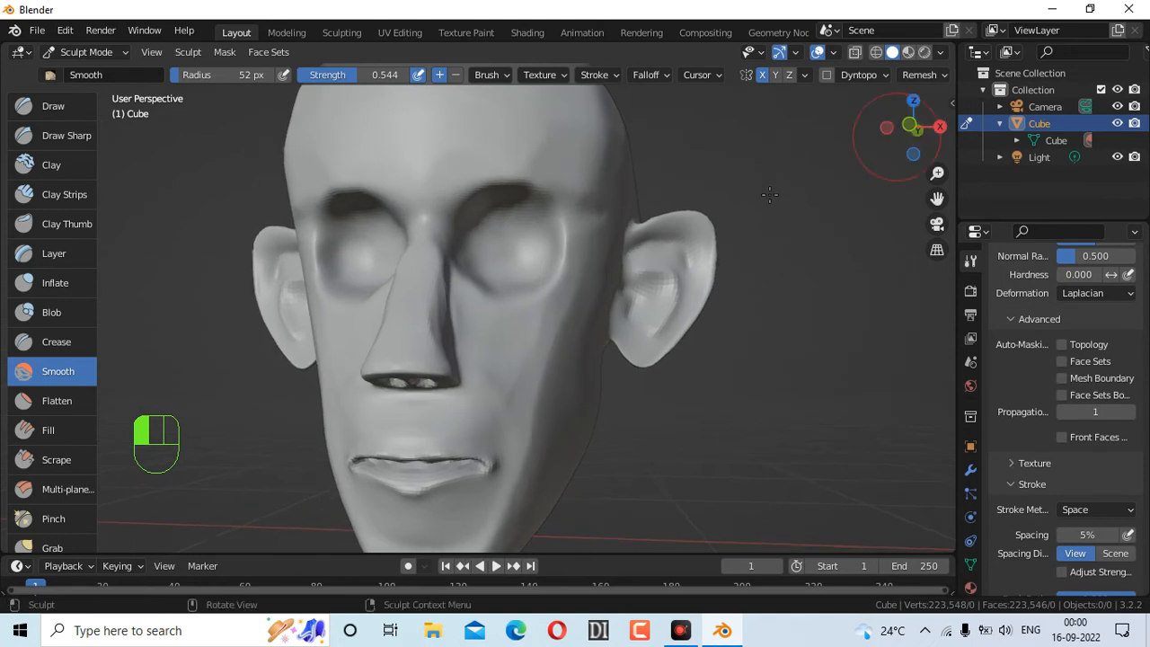
mouse_move(467, 239)
left_mouse_down()
mouse_move(452, 274)
mouse_move(448, 243)
left_mouse_up()
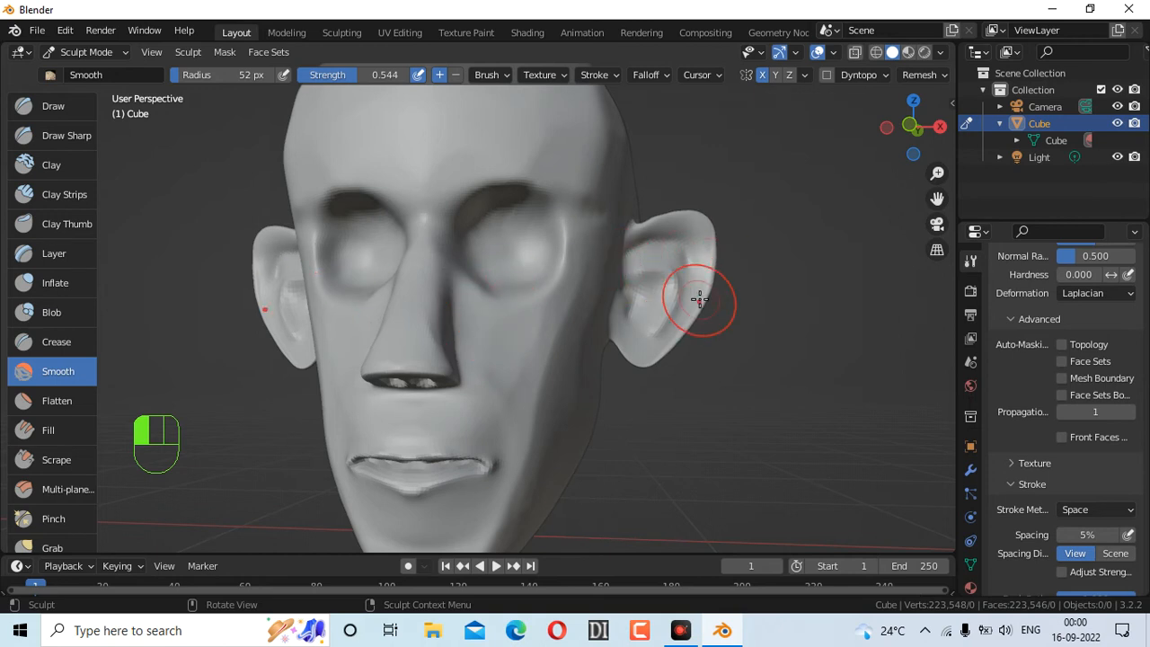
scroll(669, 258, "down", 3)
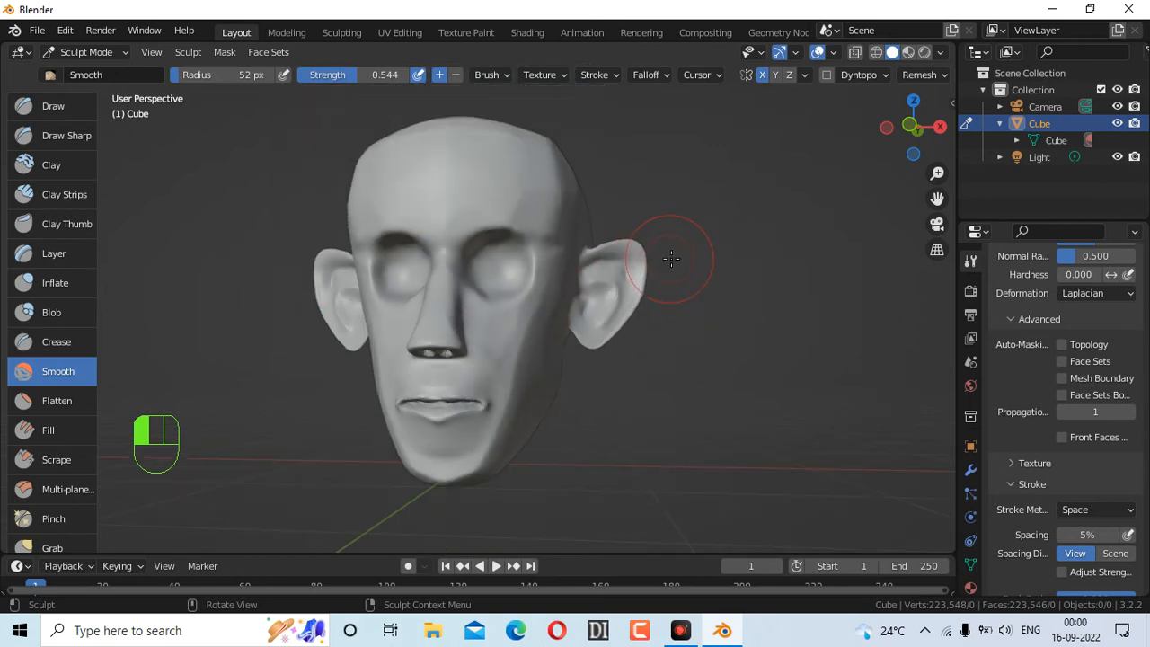
left_click_drag(899, 139, 932, 119)
scroll(580, 324, "up", 5)
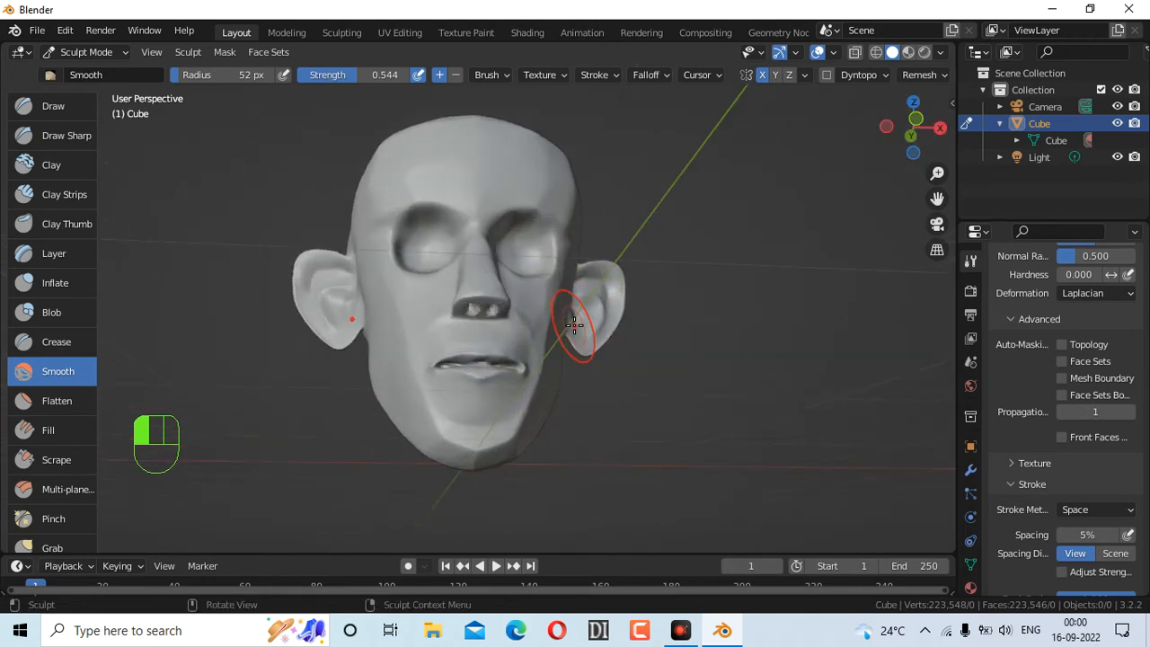
mouse_move(913, 128)
left_mouse_down()
mouse_move(951, 124)
mouse_move(934, 126)
left_mouse_up()
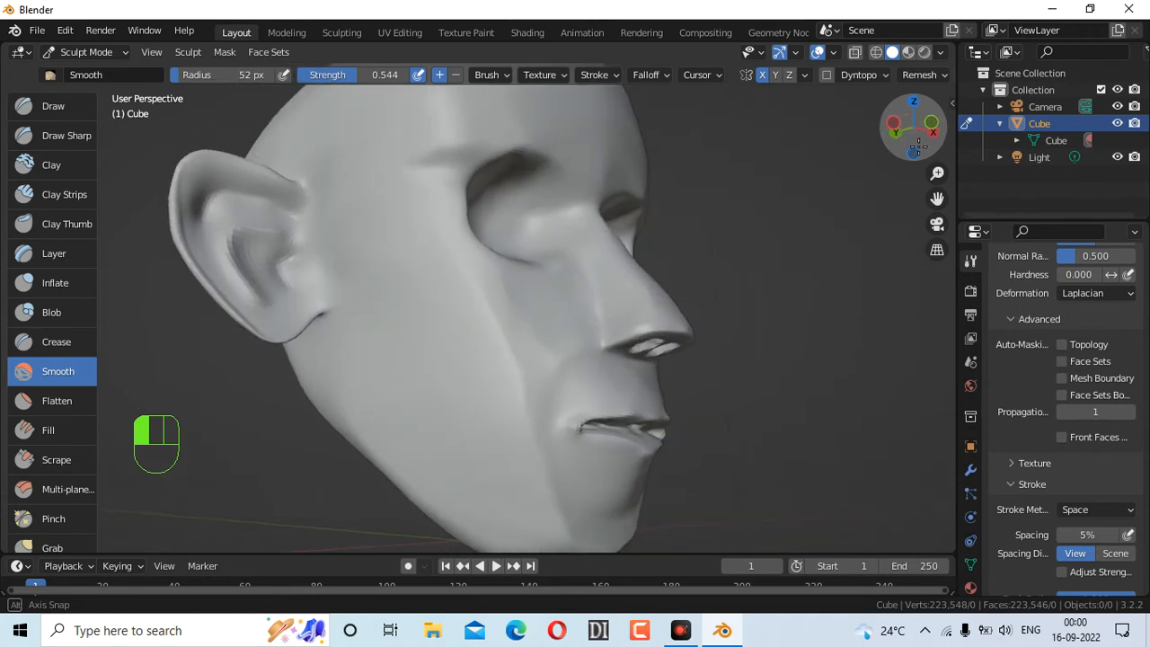
left_click(41, 546)
Pull the lips with a 141 px Grab brush, then shrink it to 73 px
key("f")
left_click(722, 447)
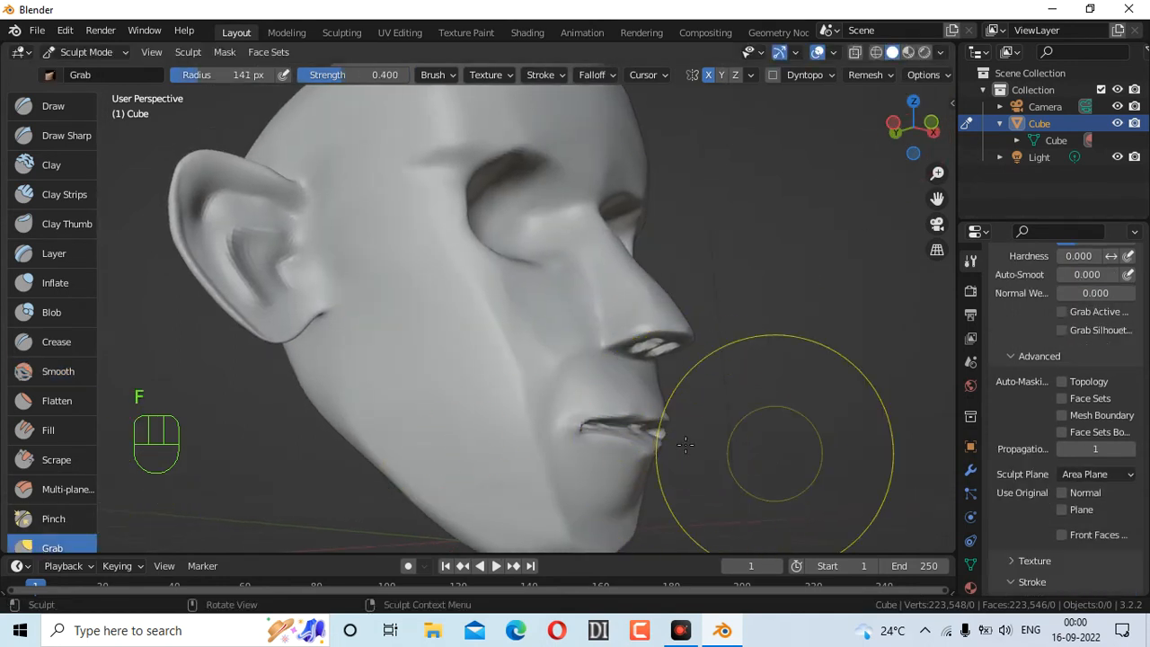
mouse_move(619, 423)
left_mouse_down()
mouse_move(629, 405)
mouse_move(633, 429)
mouse_move(632, 406)
mouse_move(728, 420)
left_mouse_up()
key("f")
left_click(659, 409)
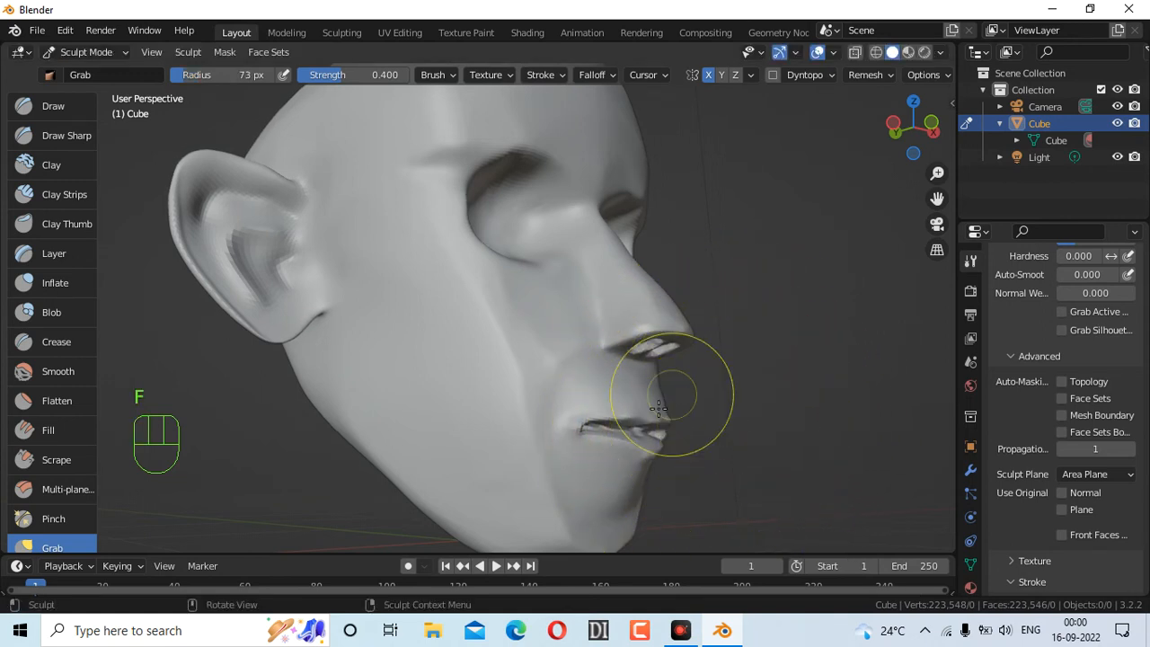
mouse_move(657, 431)
left_mouse_down()
mouse_move(703, 427)
mouse_move(649, 410)
mouse_move(654, 419)
left_mouse_up()
key("ctrl+z")
Reshape the lip and pull the mouth area upward from different angles
mouse_move(913, 133)
left_mouse_down()
mouse_move(826, 101)
mouse_move(909, 128)
left_mouse_up()
left_click_drag(519, 214, 541, 202)
mouse_move(908, 131)
left_mouse_down()
mouse_move(918, 190)
mouse_move(907, 136)
left_mouse_up()
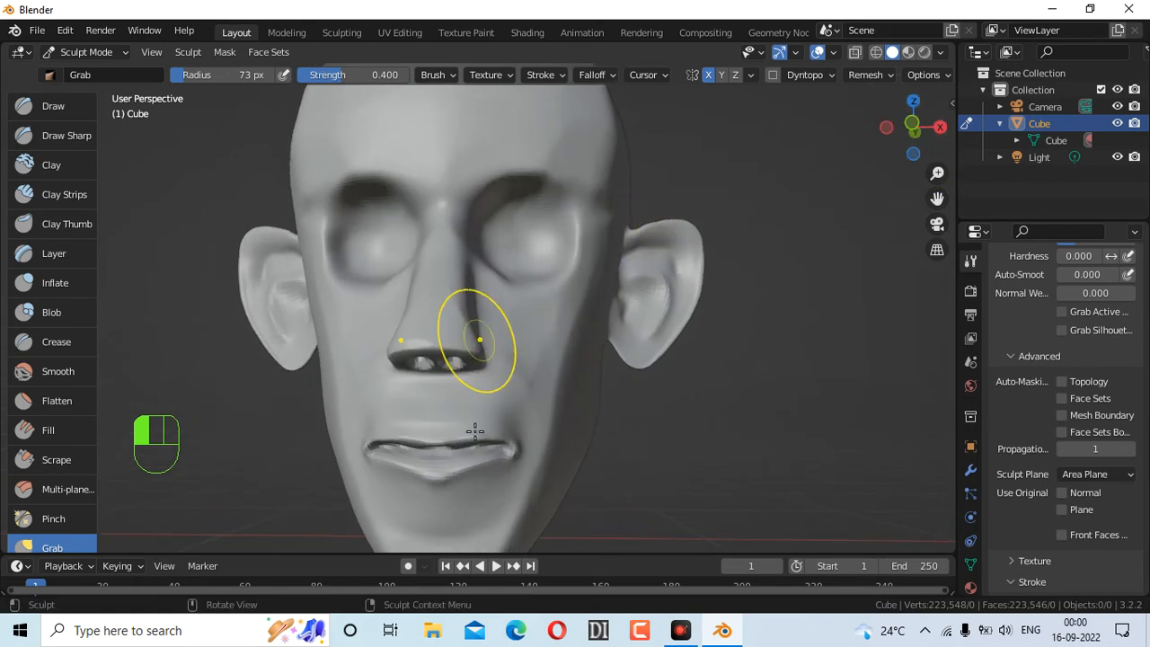
mouse_move(449, 450)
left_mouse_down()
mouse_move(453, 417)
mouse_move(462, 437)
mouse_move(441, 439)
mouse_move(454, 439)
left_mouse_up()
left_click(56, 283)
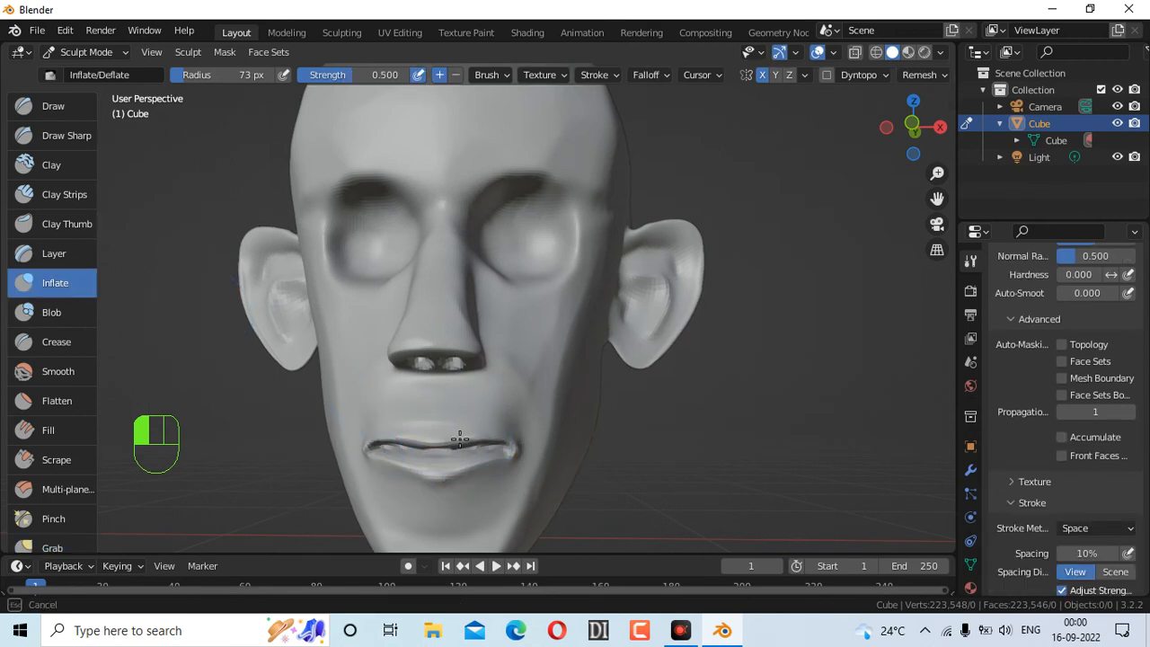
Inflate the lips, undoing two earlier strokes and restroking the upper and lower lip
left_click_drag(526, 447, 519, 449)
mouse_move(903, 133)
left_mouse_down()
mouse_move(907, 170)
mouse_move(915, 131)
left_mouse_up()
key("ctrl")
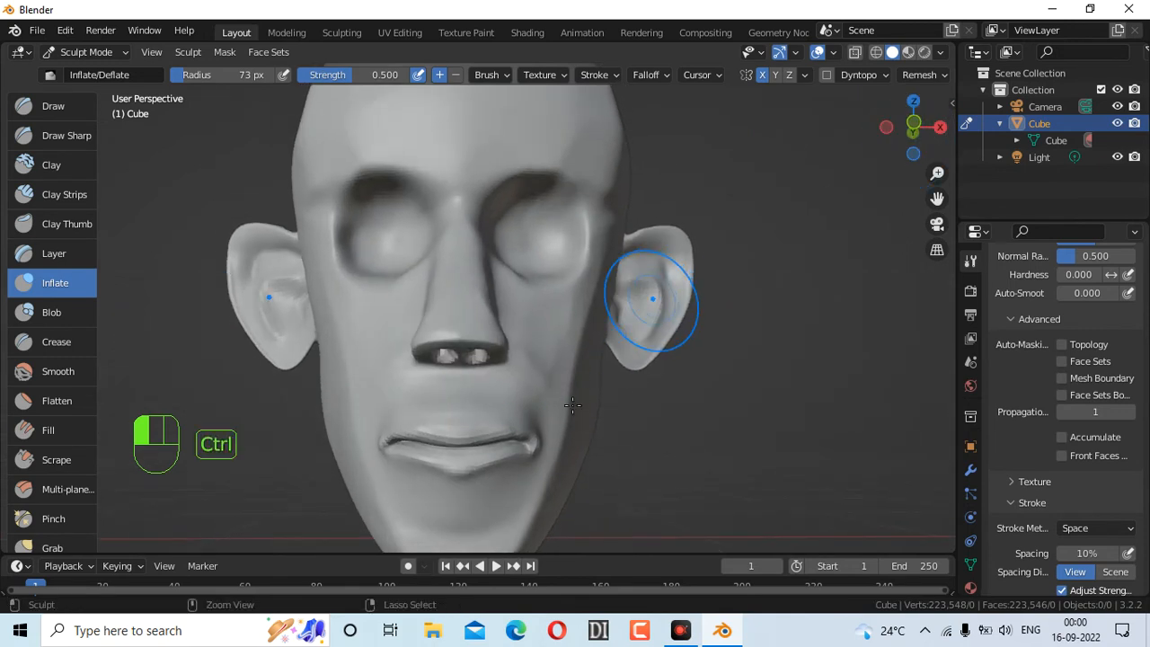
key("ctrl+z")
key("ctrl+z")
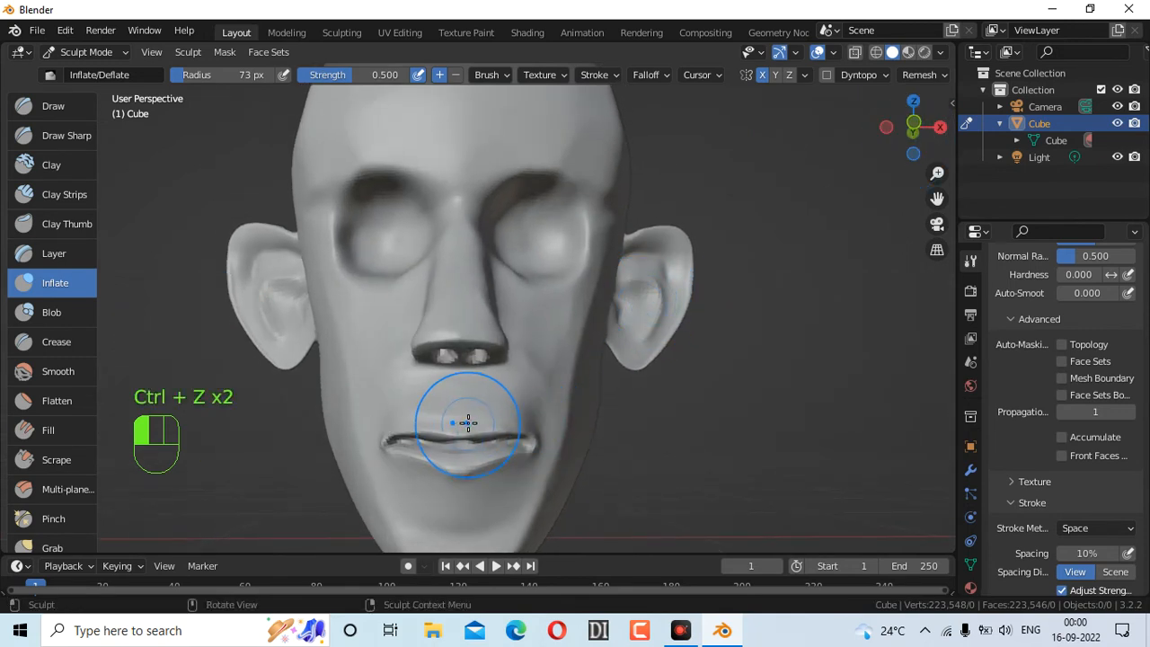
left_click_drag(469, 440, 484, 420)
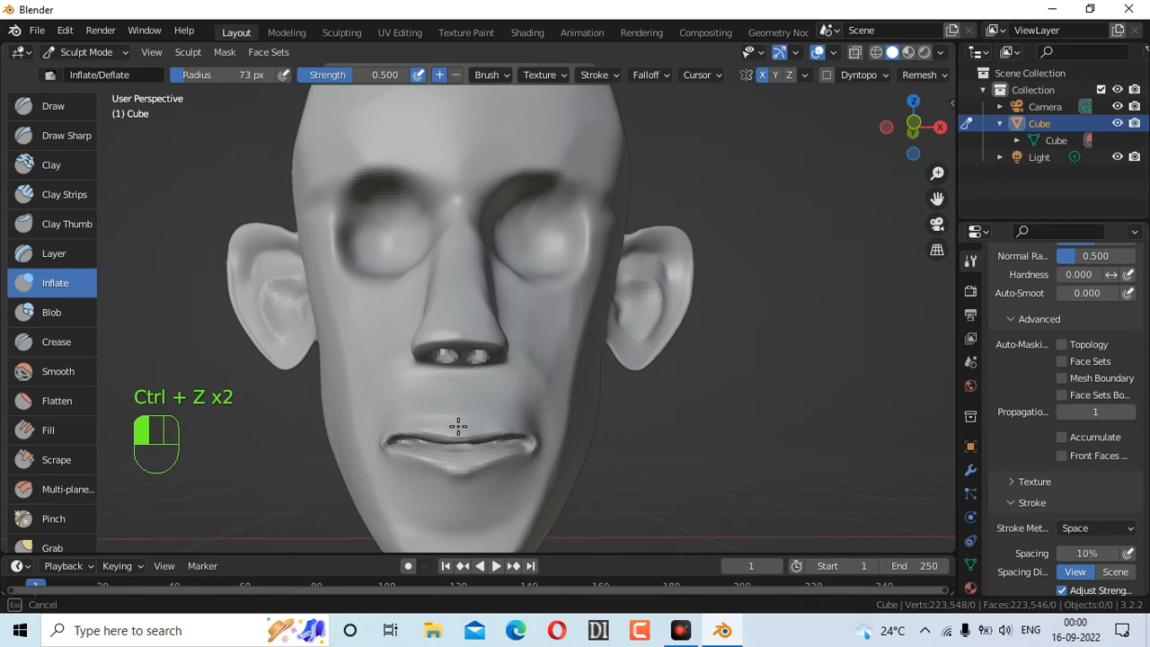
mouse_move(496, 431)
left_mouse_down()
mouse_move(454, 457)
mouse_move(505, 468)
mouse_move(460, 458)
left_mouse_up()
Orbit around the head to inspect the fuller lips from below and from the side
left_click_drag(926, 171, 943, 230)
left_click_drag(895, 144, 783, 131)
mouse_move(654, 158)
left_mouse_down()
mouse_move(600, 188)
mouse_move(670, 205)
mouse_move(730, 197)
mouse_move(554, 287)
left_mouse_up()
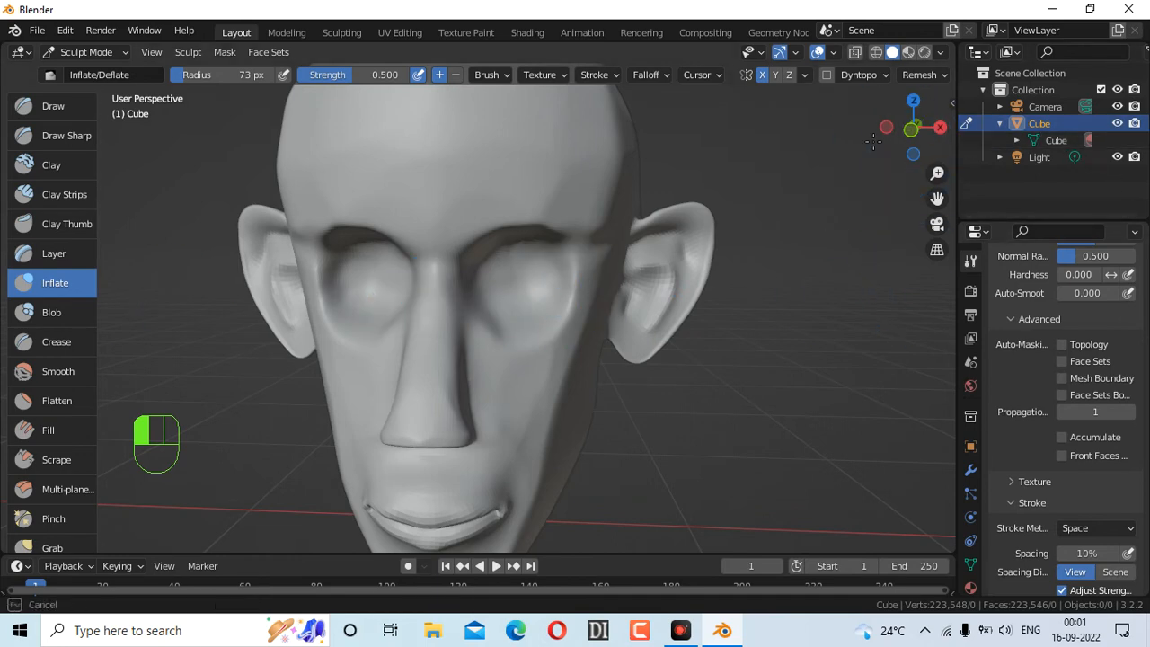
mouse_move(911, 129)
left_mouse_down()
mouse_move(772, 134)
mouse_move(911, 129)
left_mouse_up()
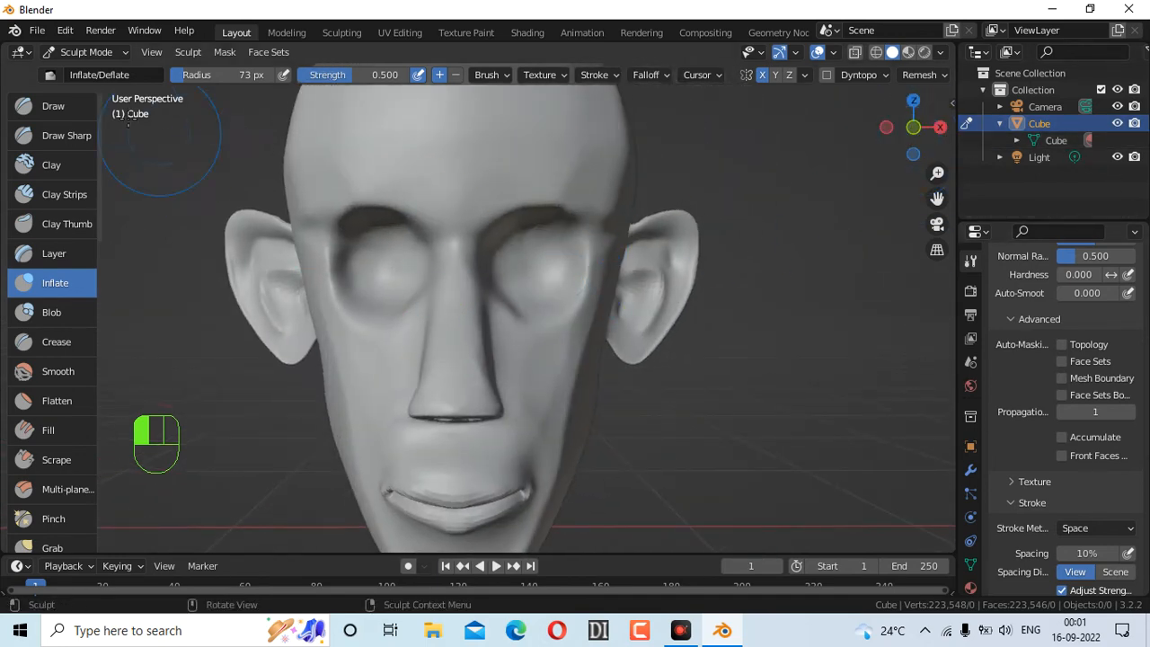
left_click(81, 52)
Return to Object Mode, pick the Cursor tool, and add a UV Sphere at the 3D cursor
left_click(93, 72)
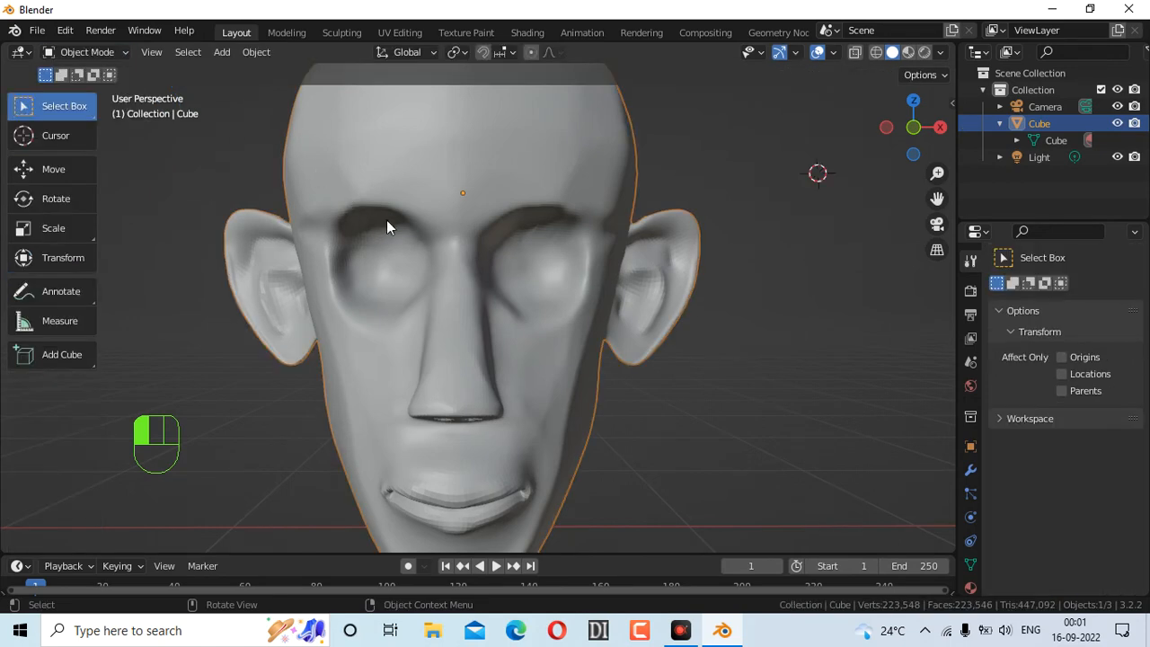
left_click(97, 52)
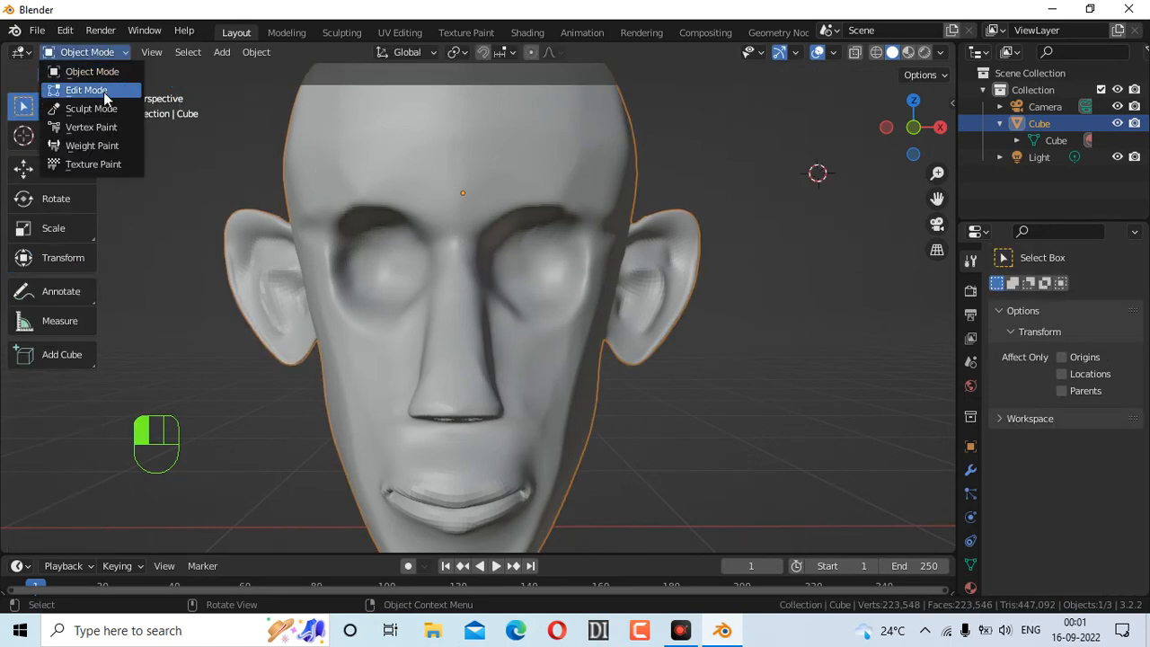
left_click(87, 90)
left_click(67, 53)
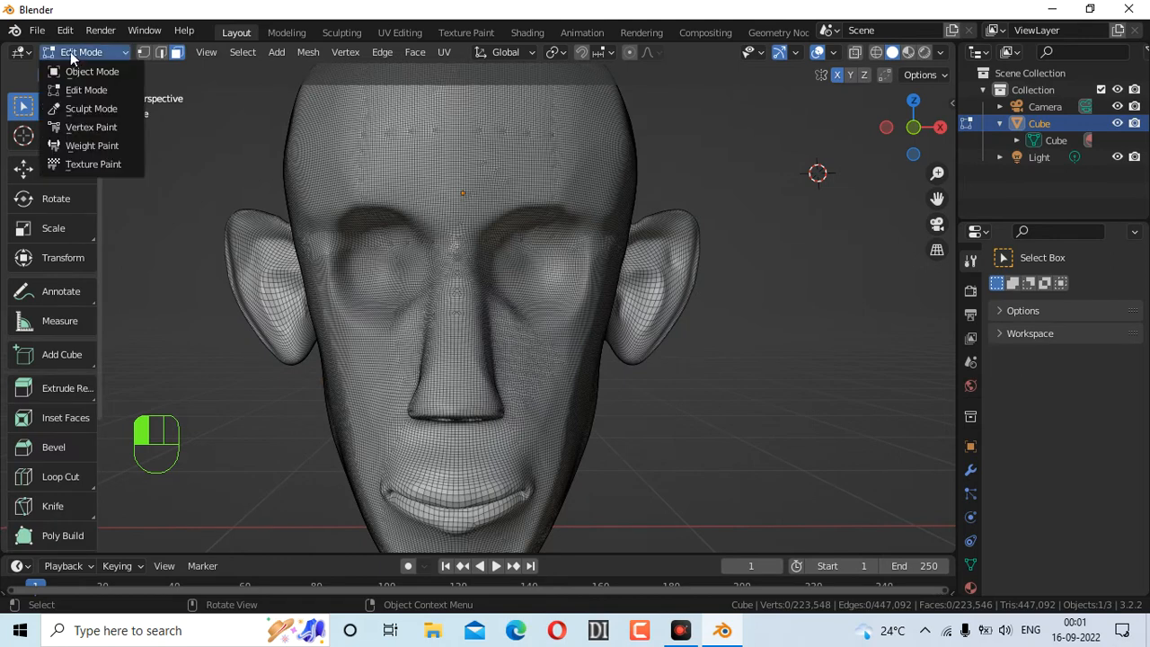
left_click(90, 72)
left_click(58, 136)
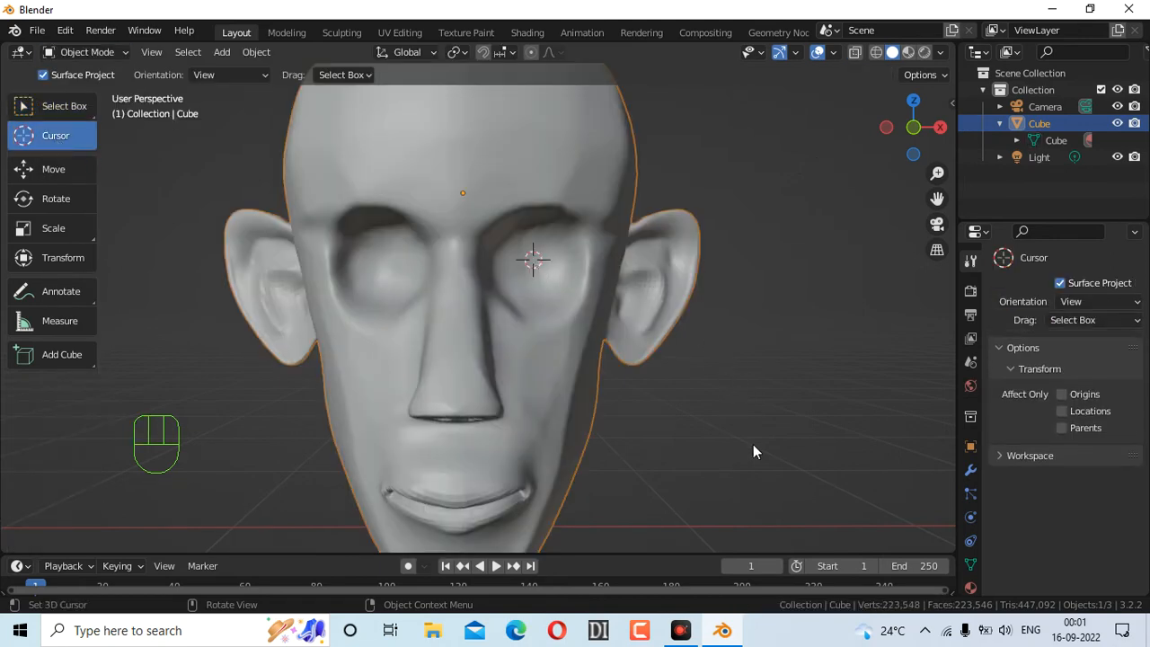
key("shift+a")
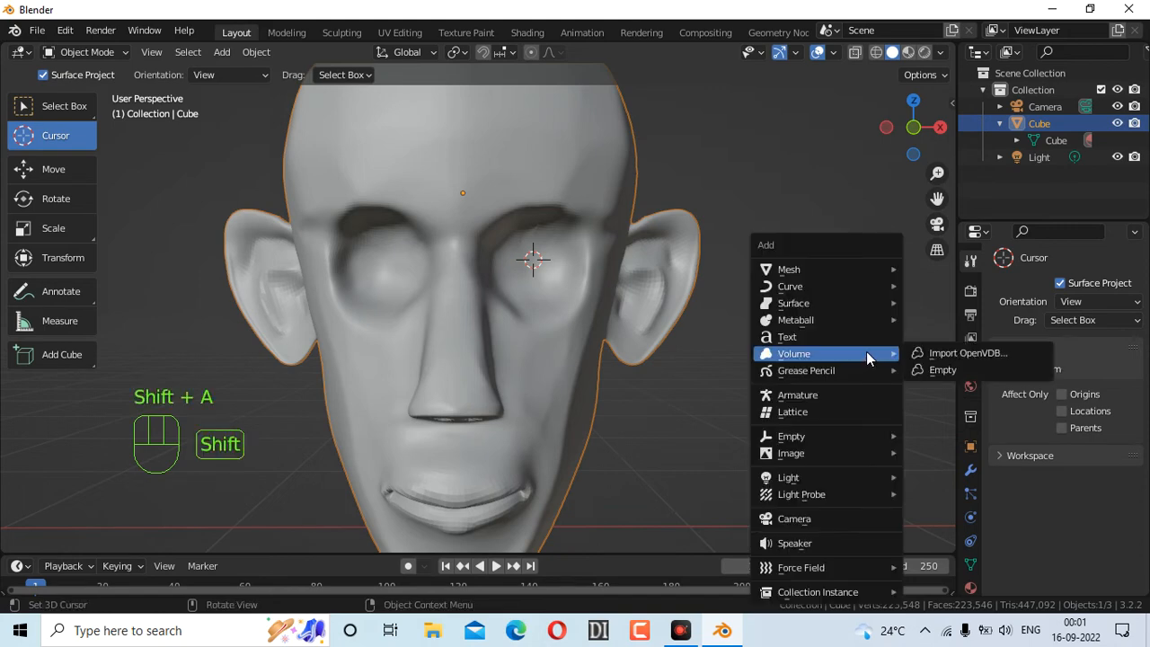
mouse_move(795, 270)
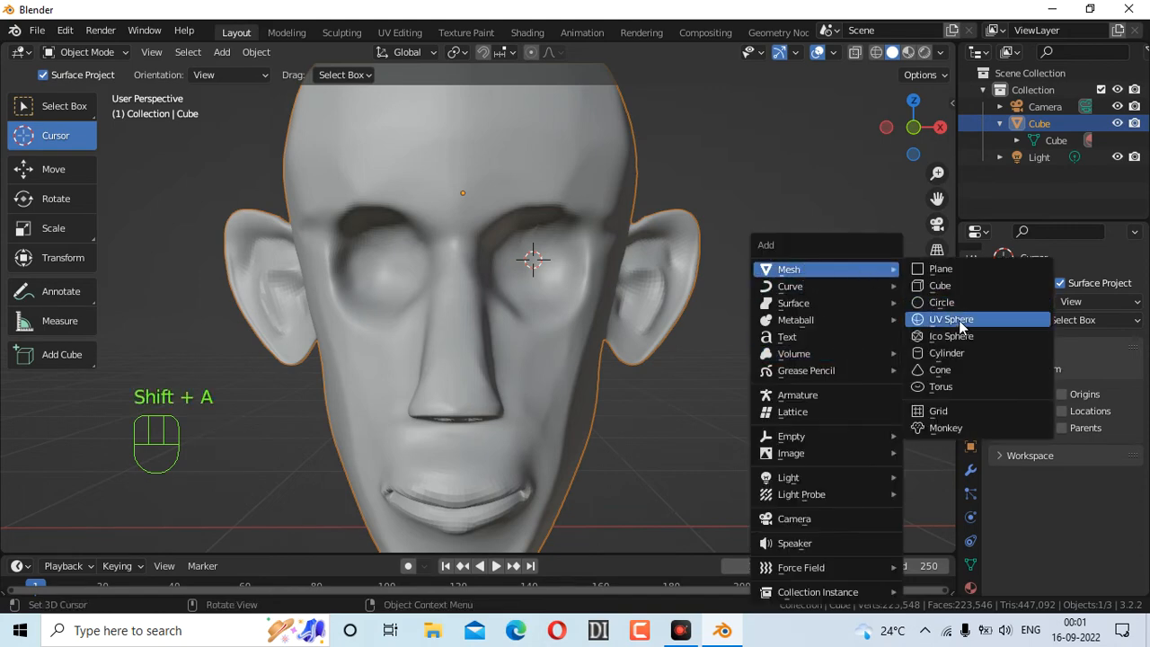
left_click(954, 322)
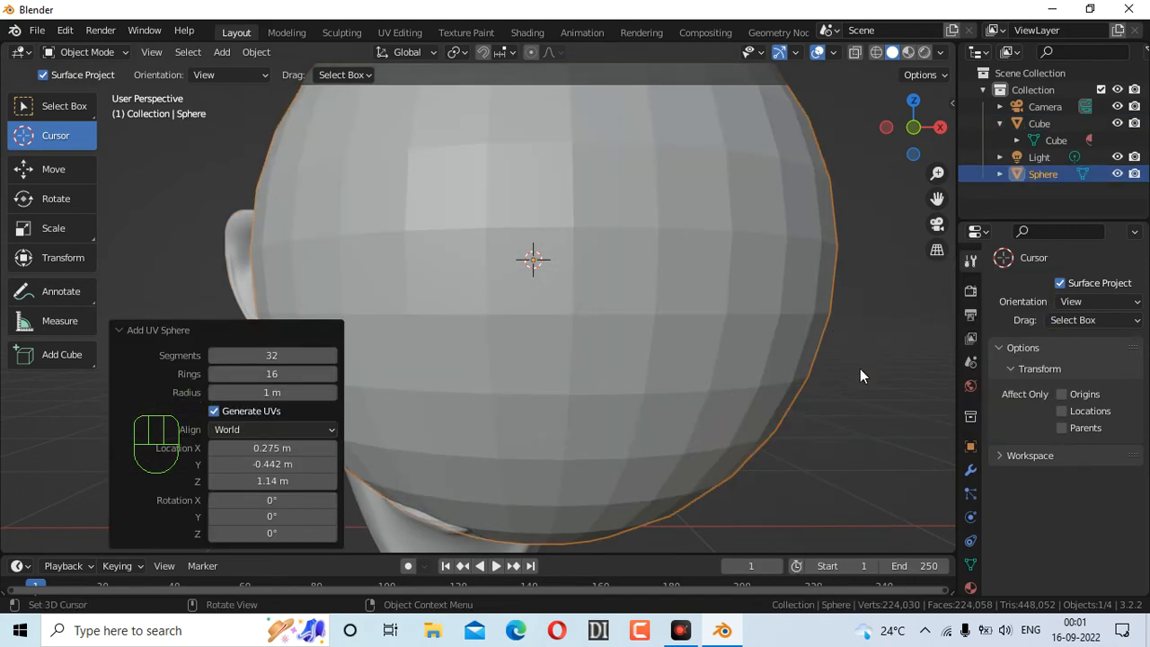
Rotate the new sphere 90° about X in the Add UV Sphere panel, leaving Y rotation at 0
left_click(276, 517)
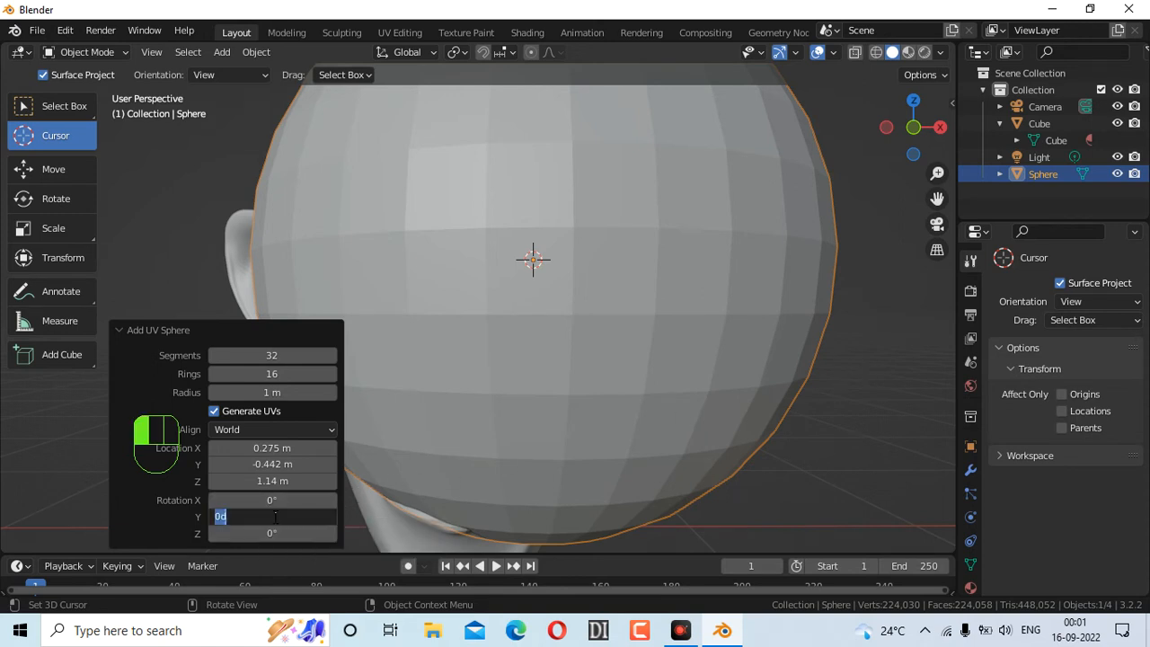
type("90")
key("Return")
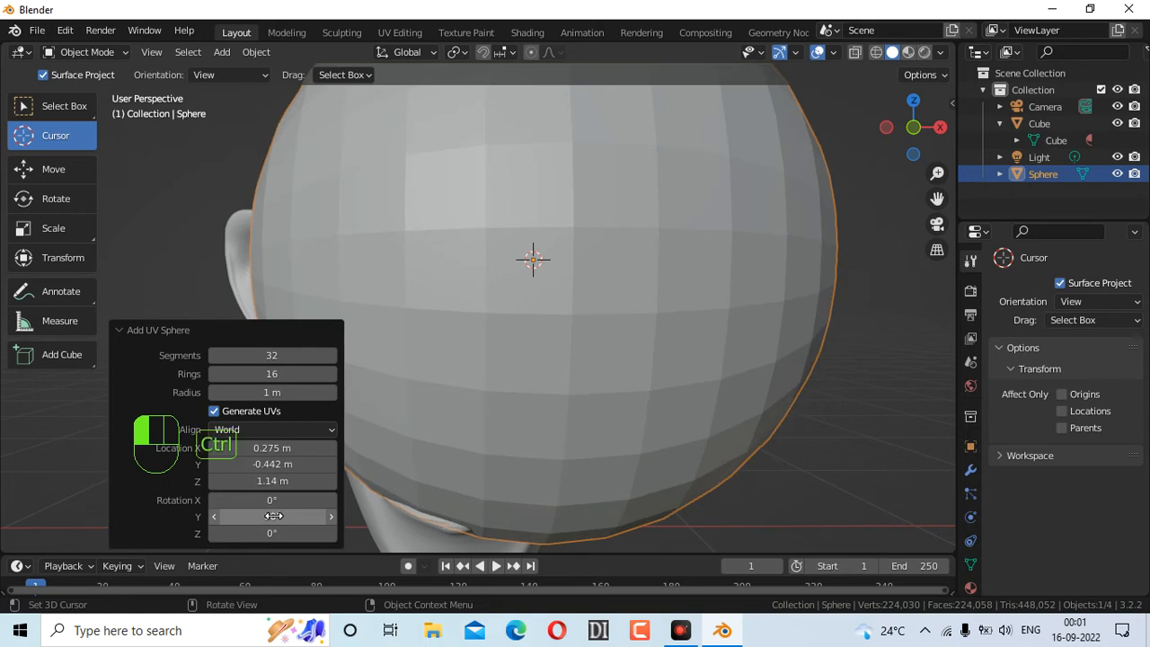
left_click(274, 516)
type("0")
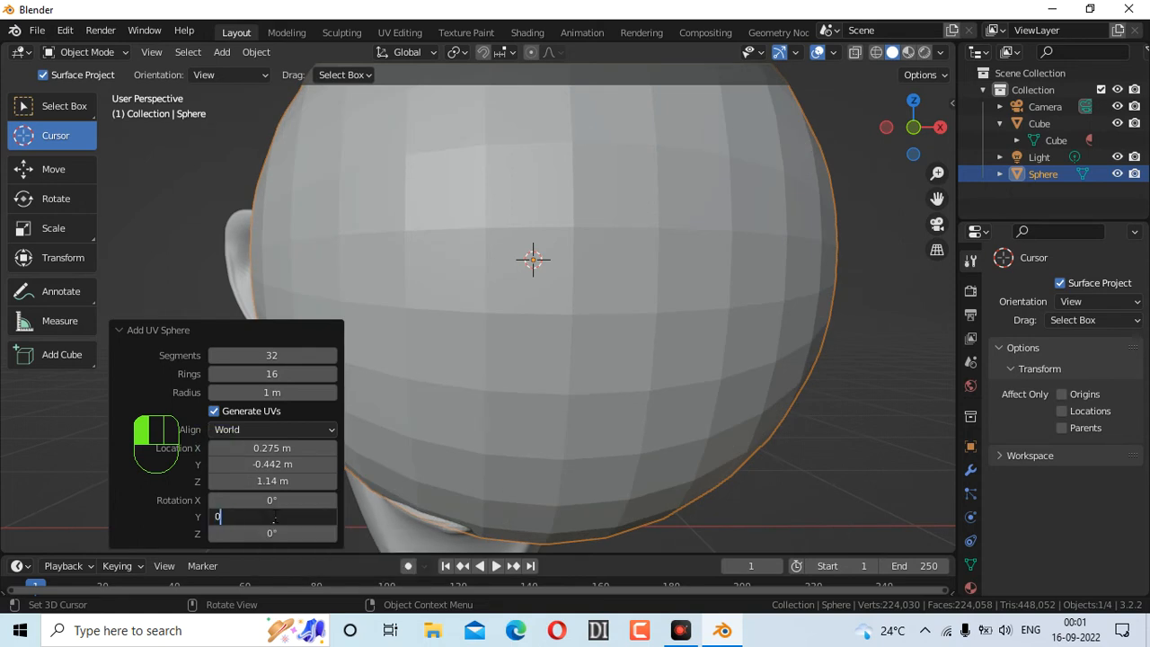
left_click(294, 494)
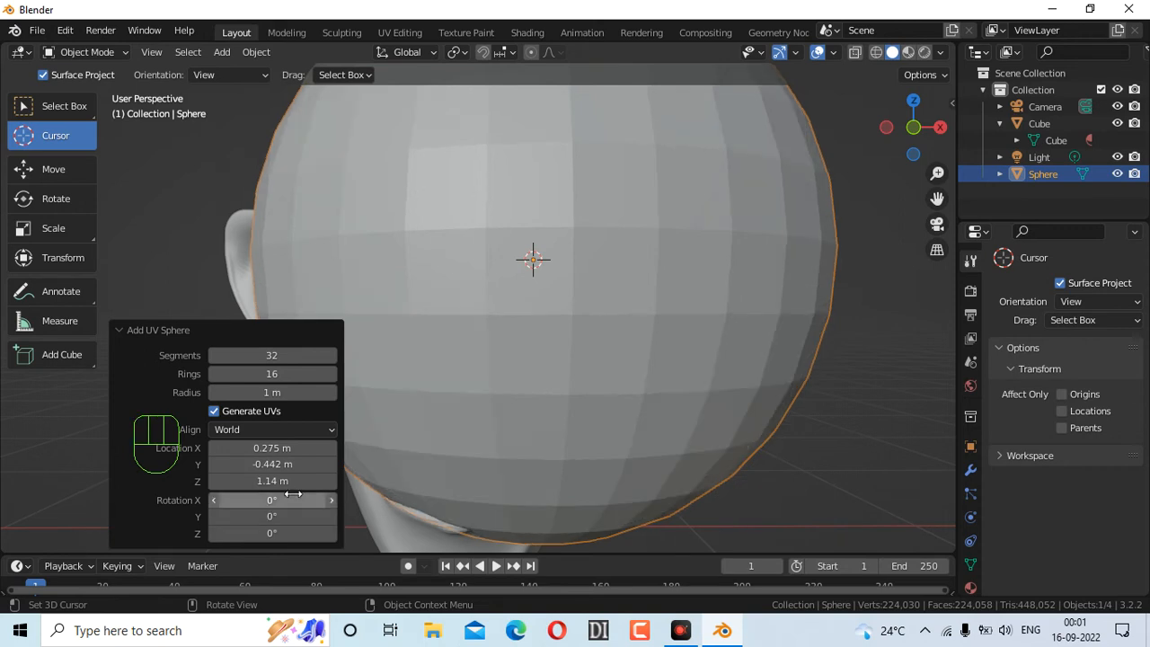
left_click(292, 494)
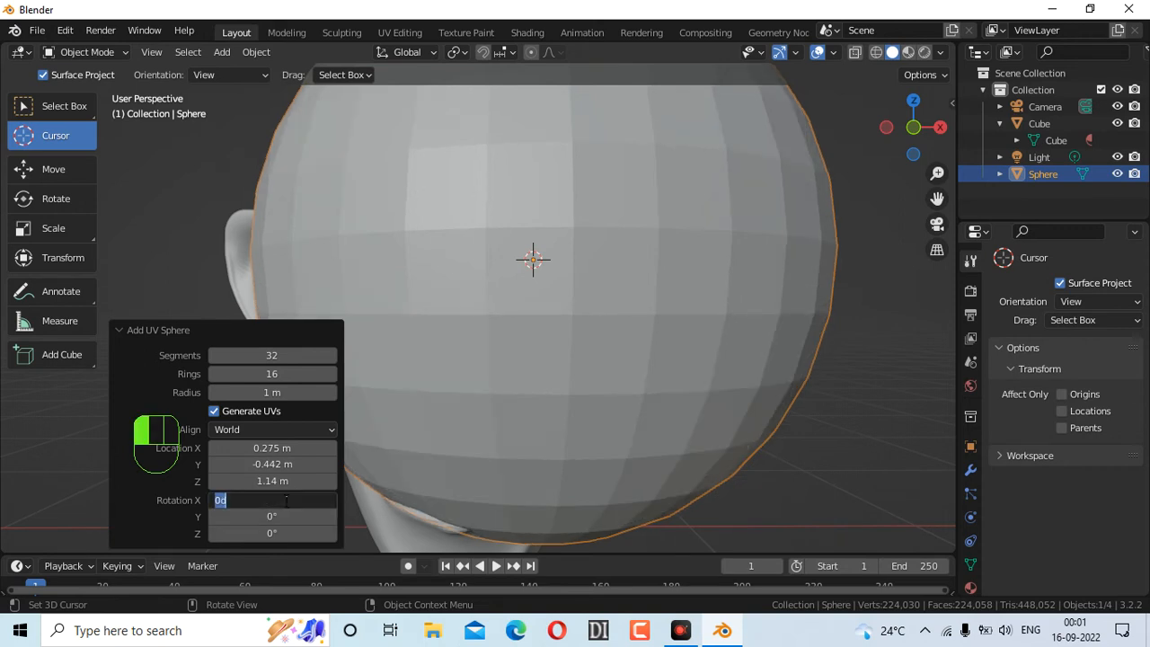
type("9")
key("Return")
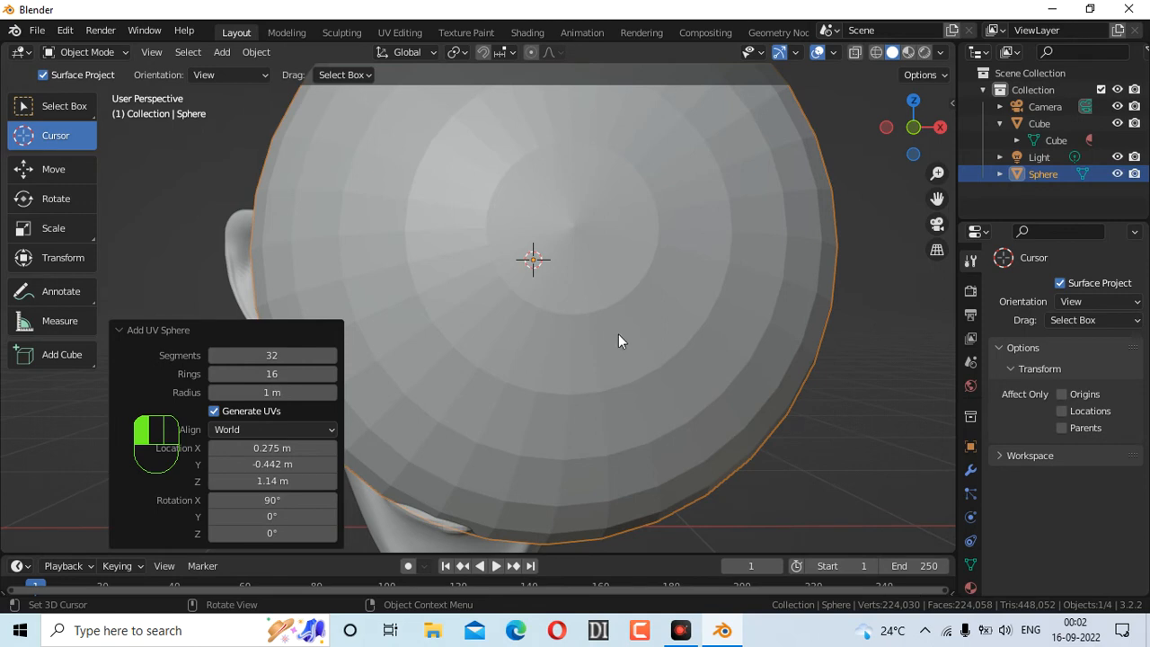
Scale the UV sphere down twice to fit the right eye socket, then show its Modifier Properties
key("s")
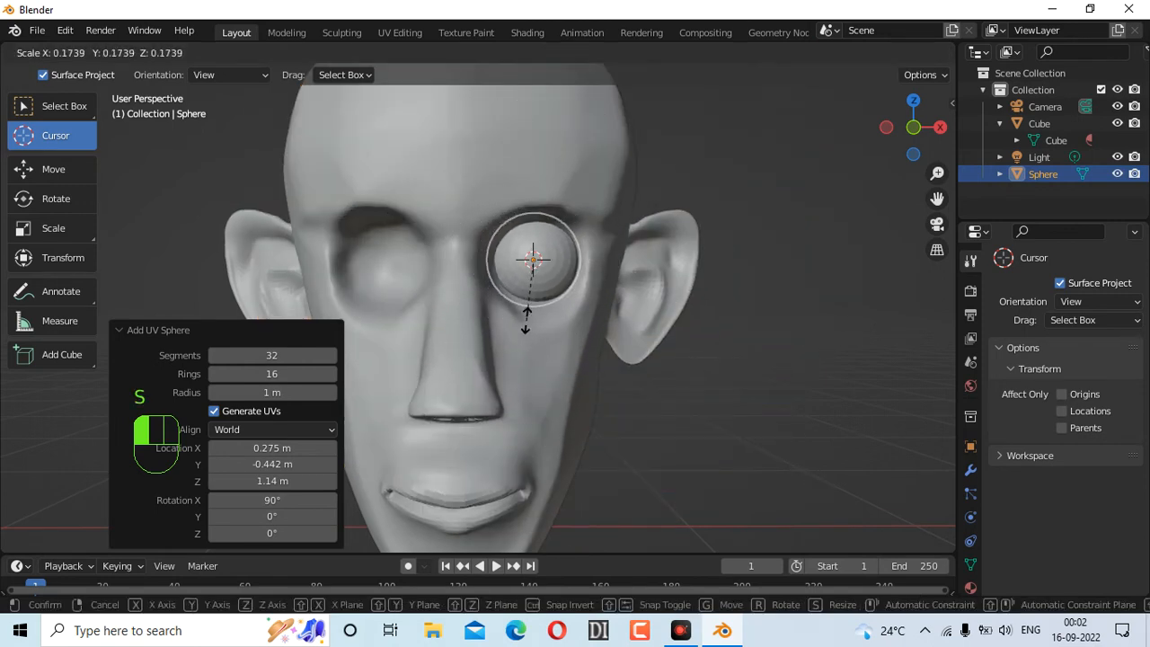
left_click(557, 347)
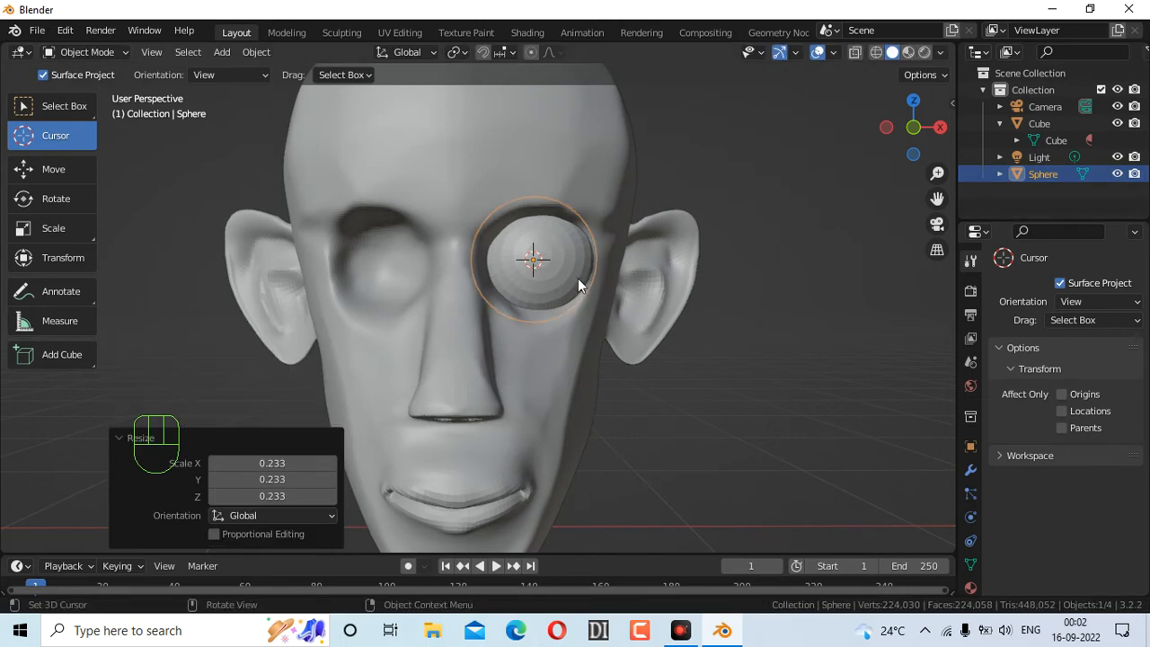
key("s")
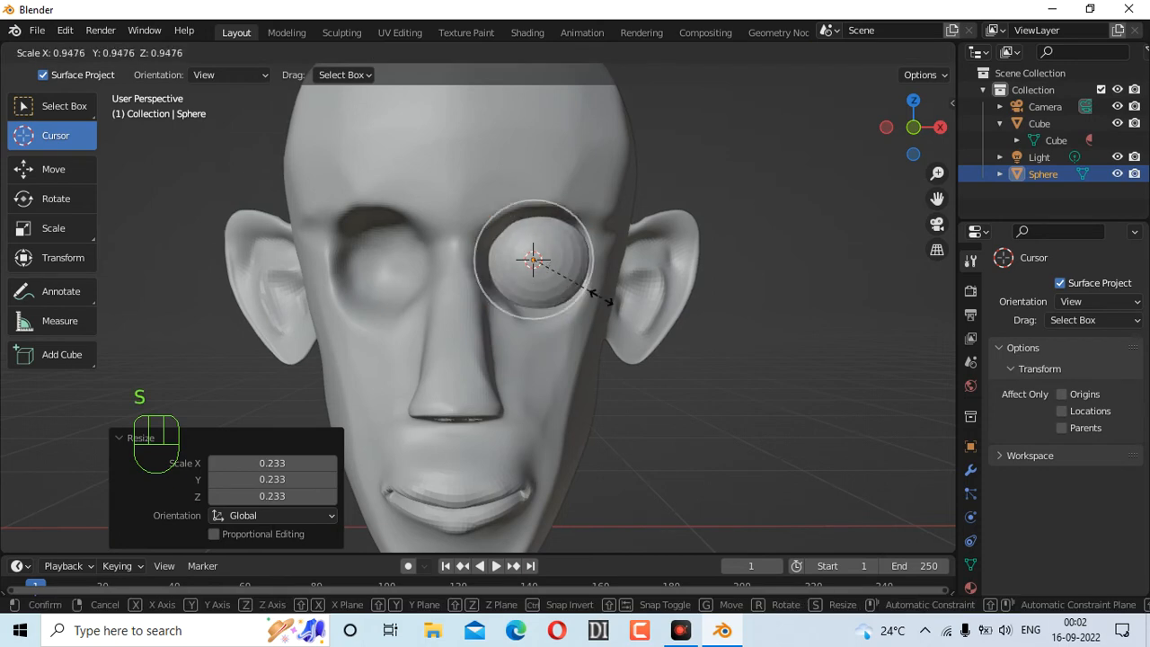
left_click(601, 297)
mouse_move(913, 127)
left_mouse_down()
mouse_move(851, 131)
mouse_move(917, 130)
left_mouse_up()
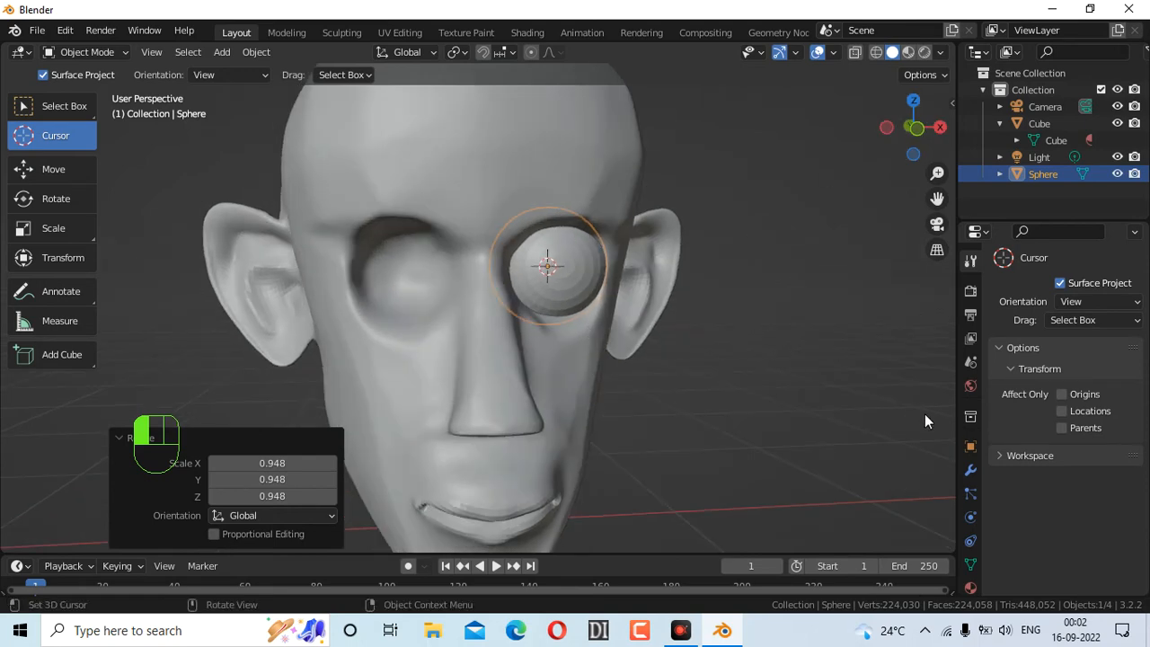
left_click(970, 469)
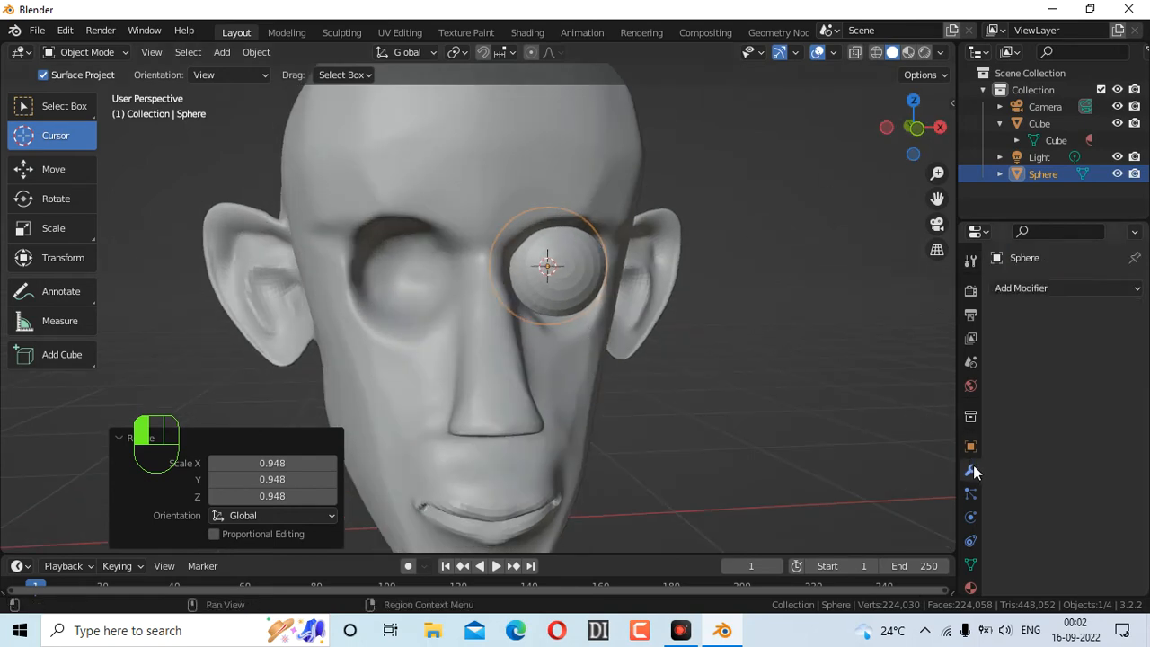
Add a Mirror modifier to the eyeball with the Cube as its mirror object
left_click(1046, 288)
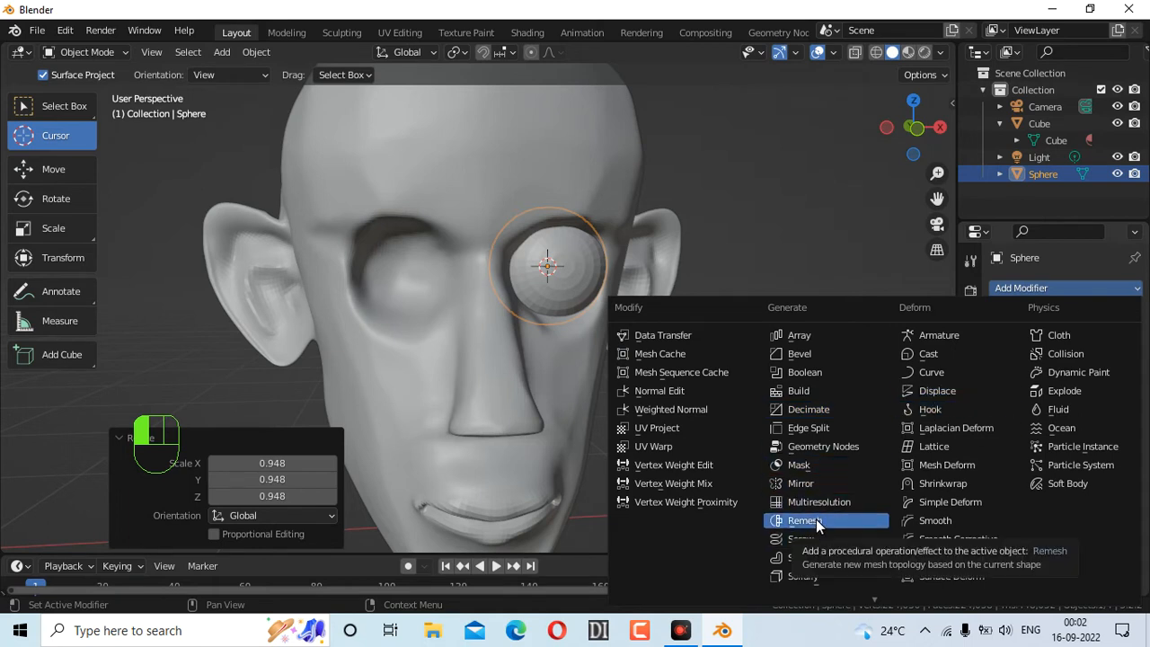
scroll(808, 545, "down", 1)
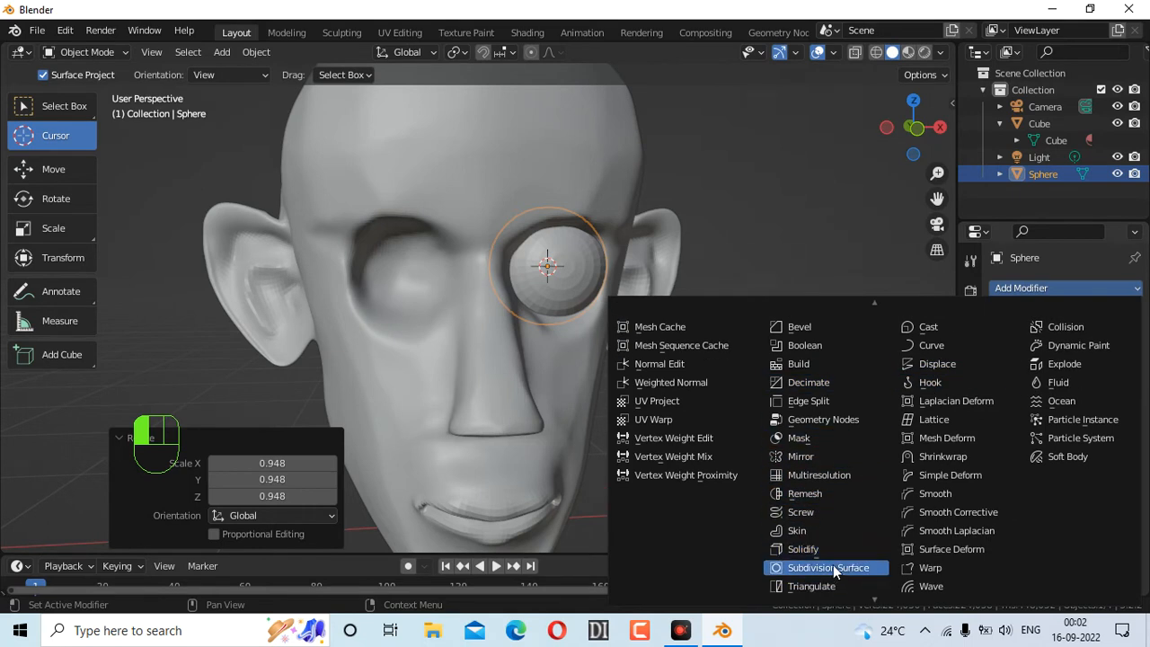
left_click(811, 455)
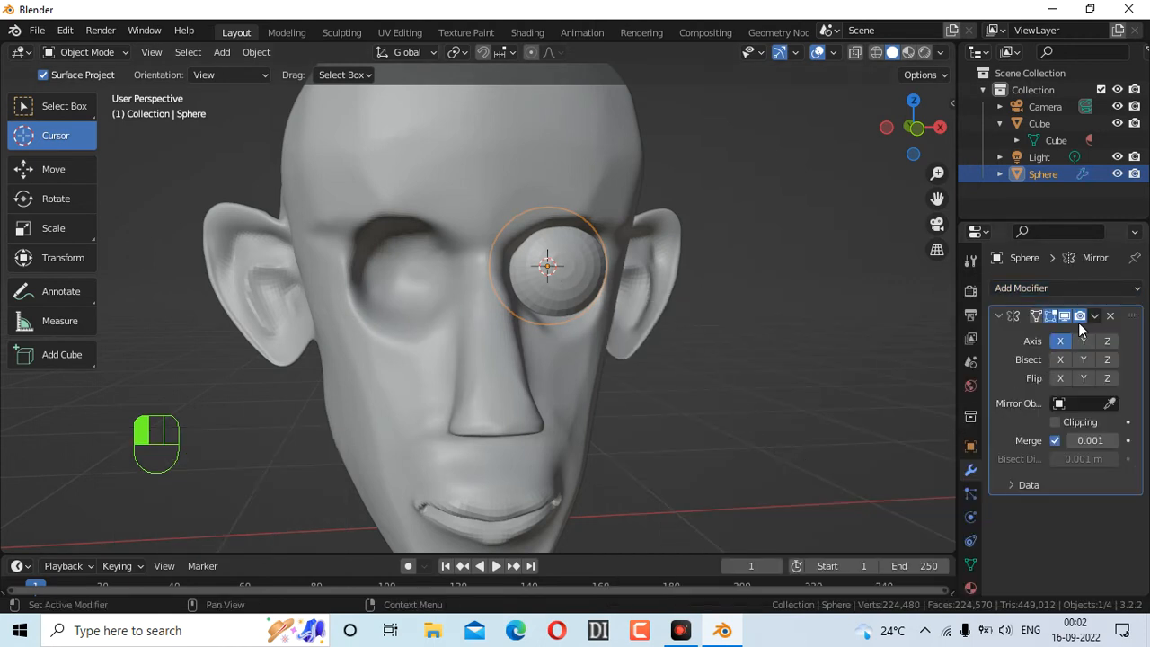
left_click(1111, 404)
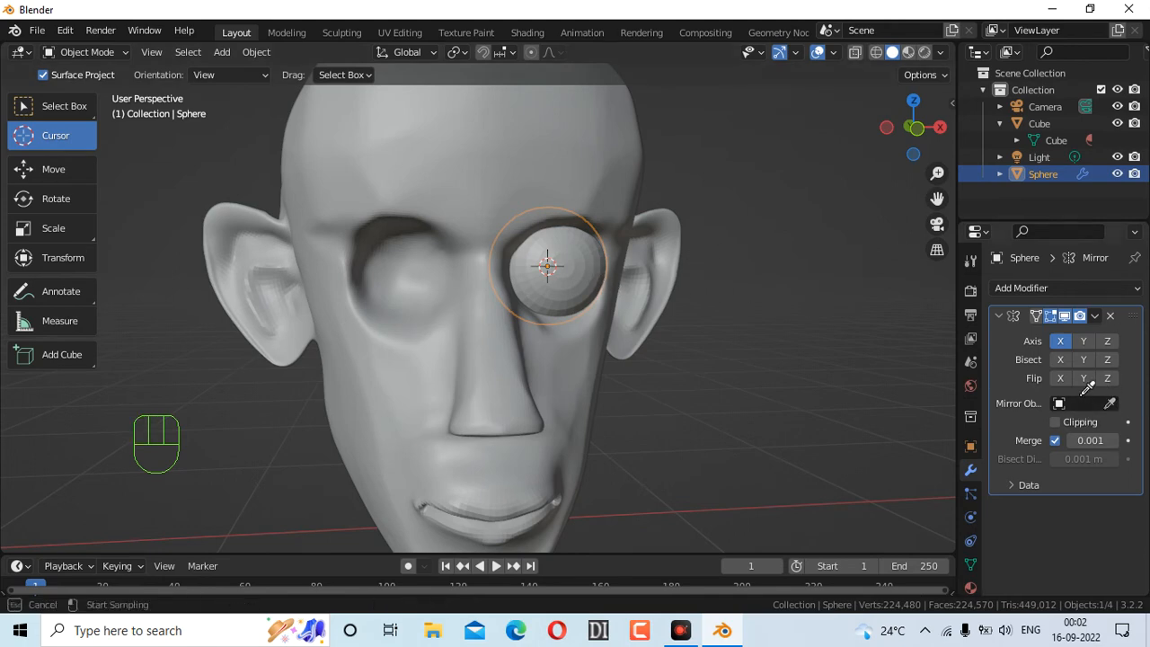
left_click(500, 200)
Orbit back to the front and scale both eyeballs down to 0.894
left_click_drag(882, 149, 779, 202)
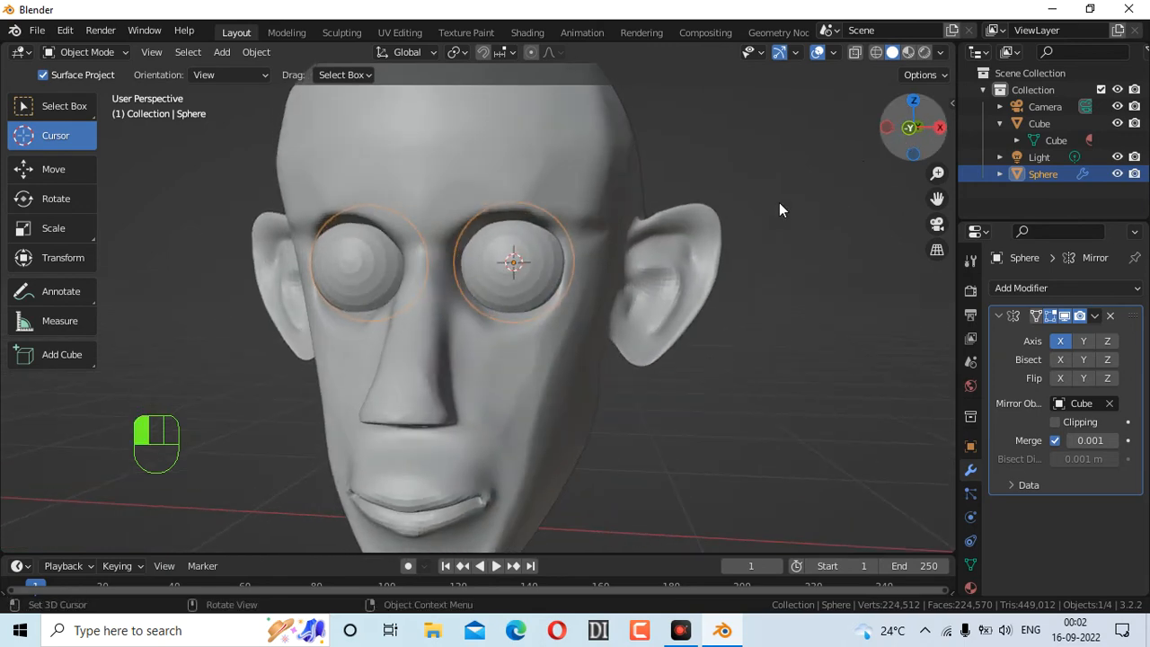
mouse_move(904, 134)
left_mouse_down()
mouse_move(899, 109)
mouse_move(922, 142)
mouse_move(917, 133)
left_mouse_up()
key("s")
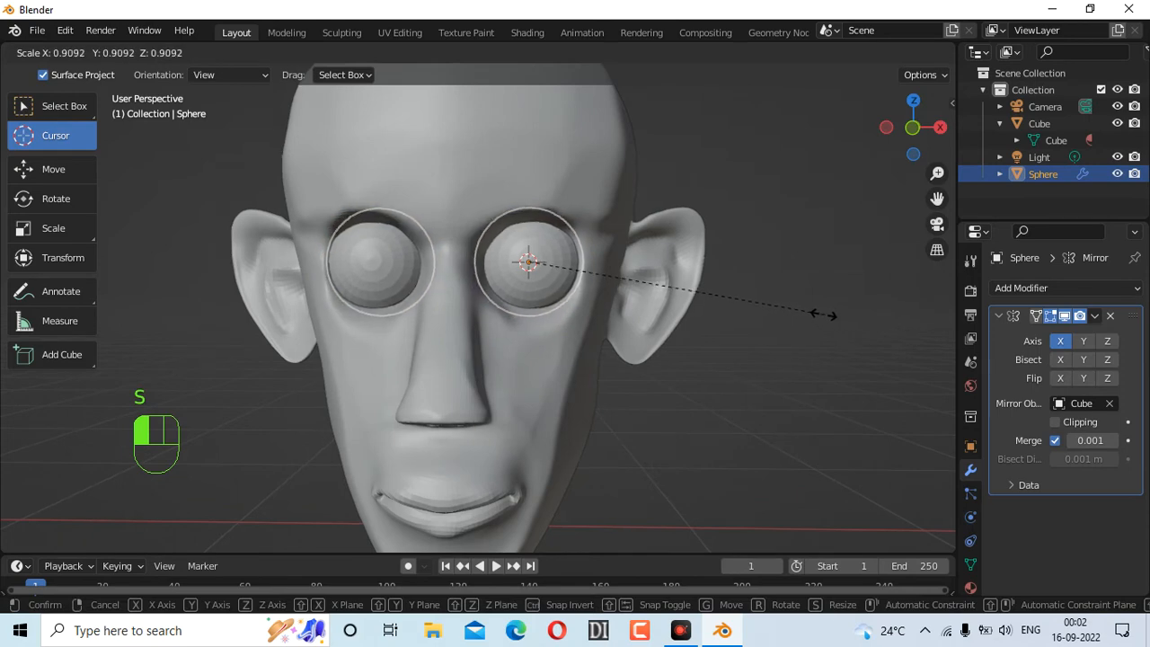
left_click(820, 314)
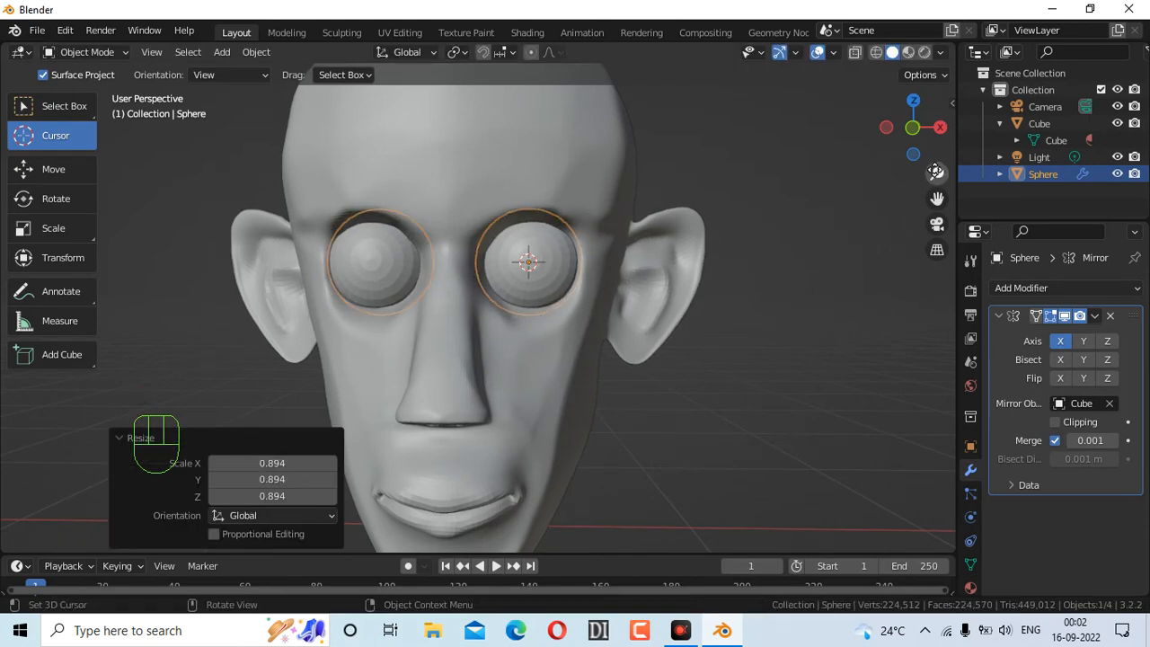
Duplicate the eyeball sphere in place and scale the copy up by 1.175
left_click_drag(909, 133, 902, 152)
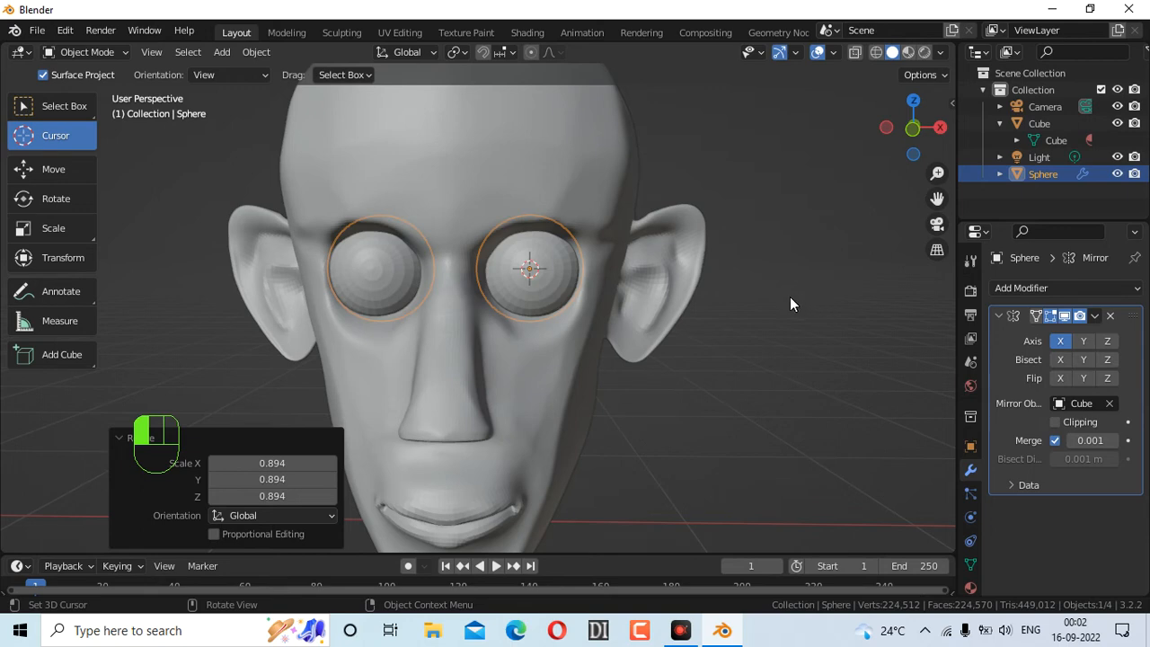
key("shift+d")
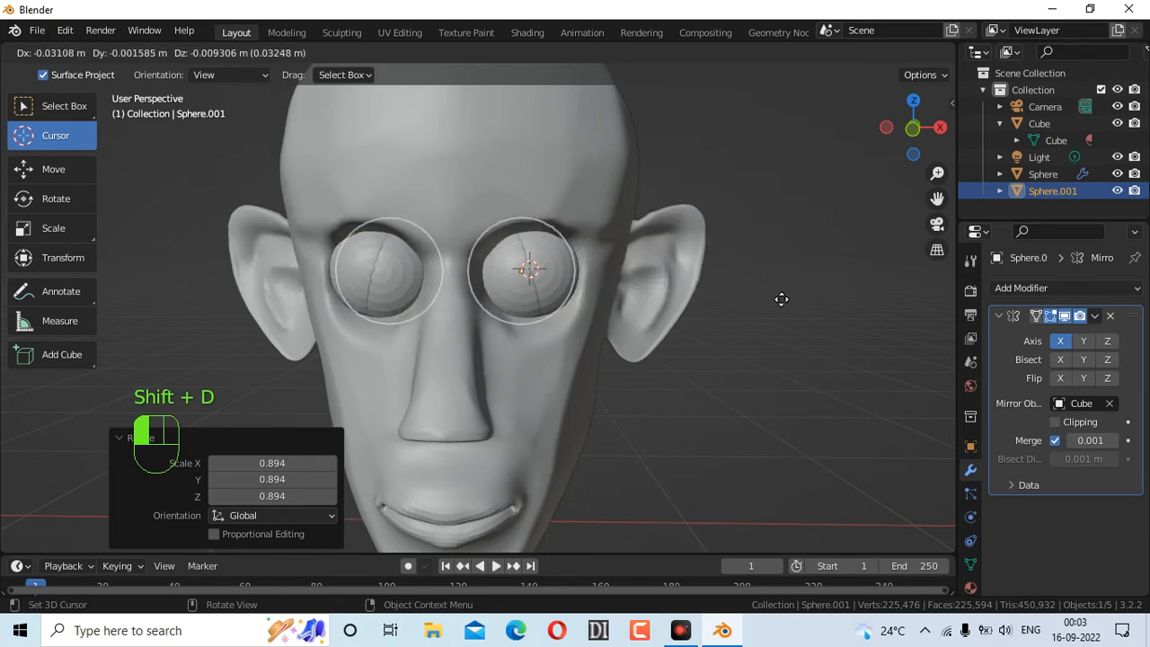
left_click(794, 303)
key("ctrl+z")
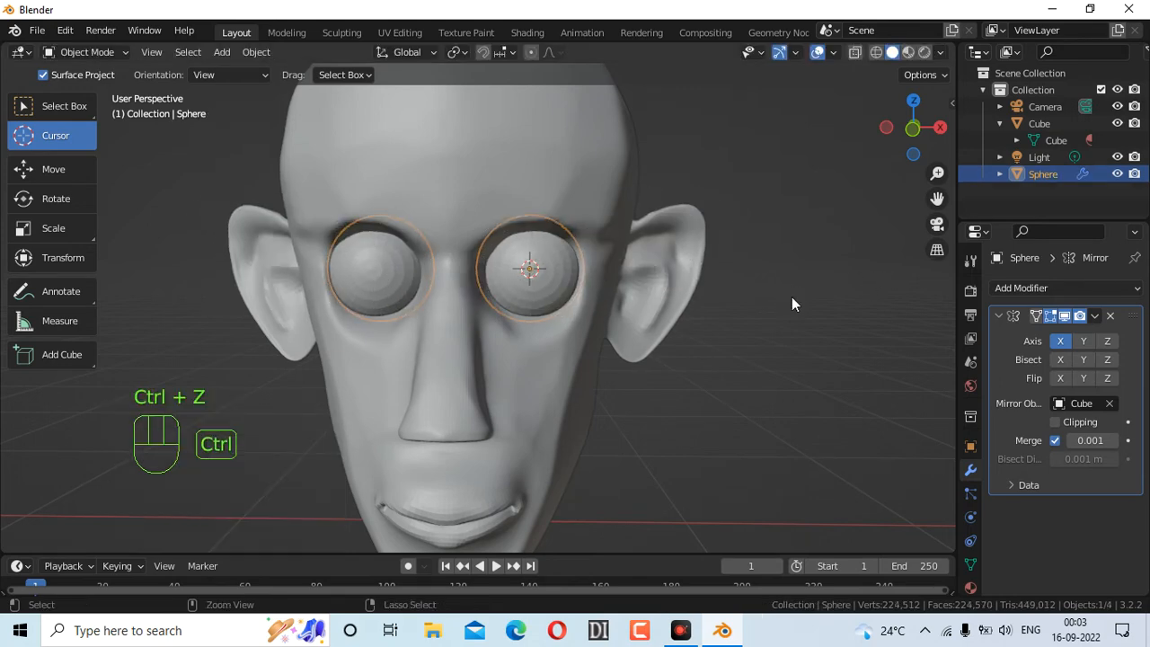
key("shift+s")
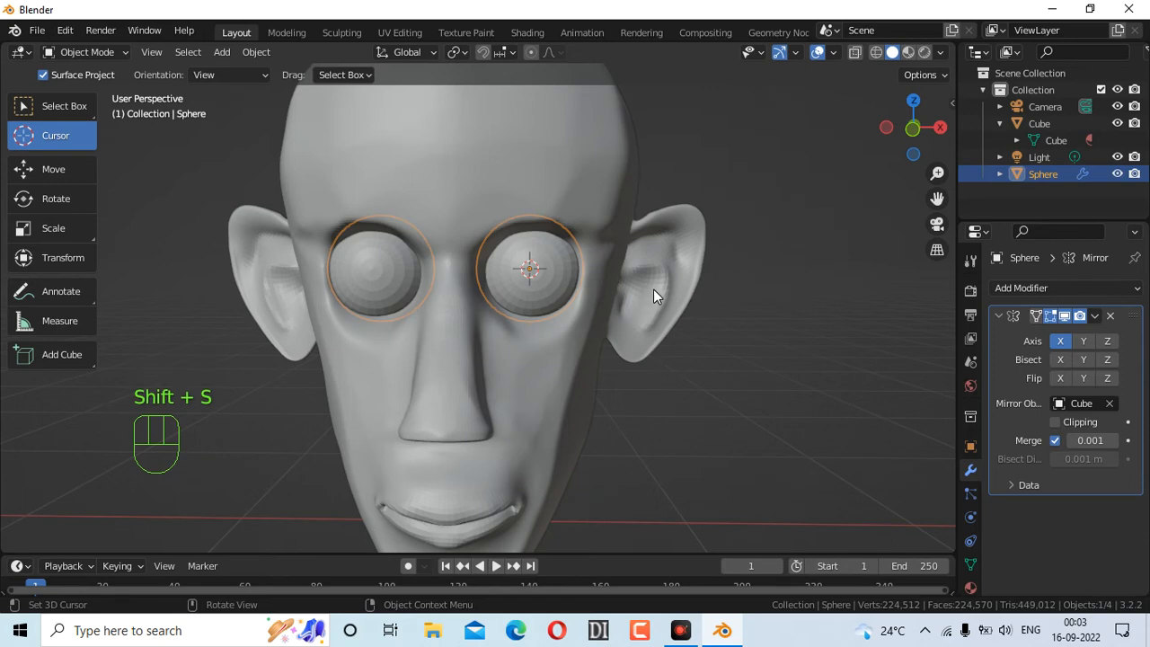
key("shift+d")
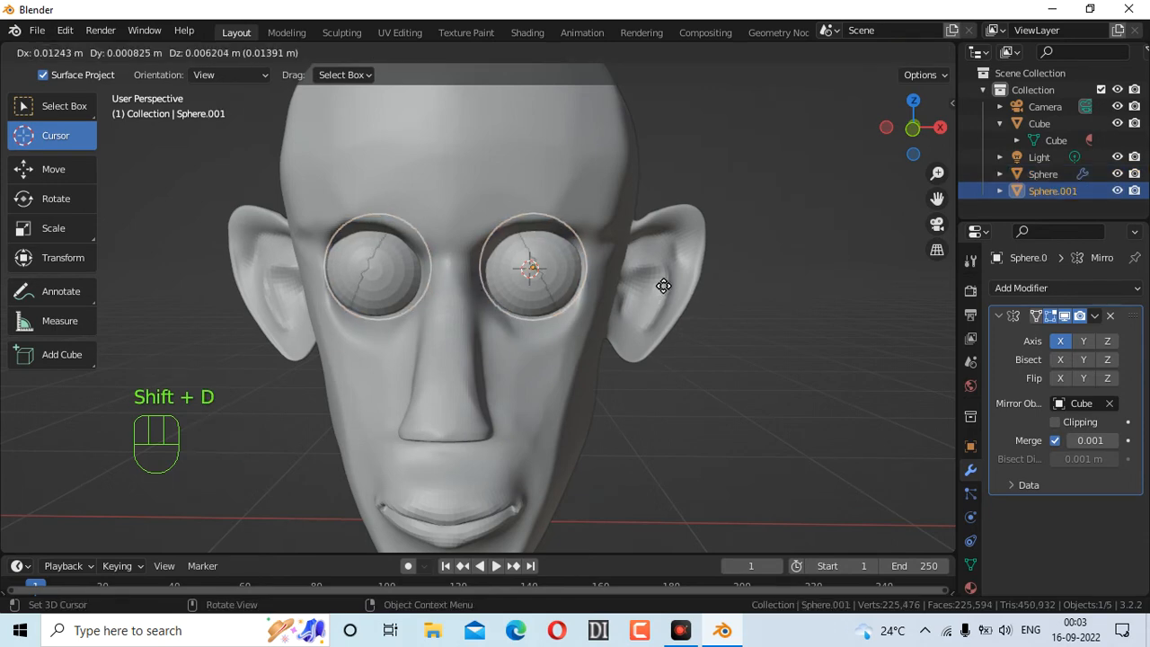
left_click(655, 287)
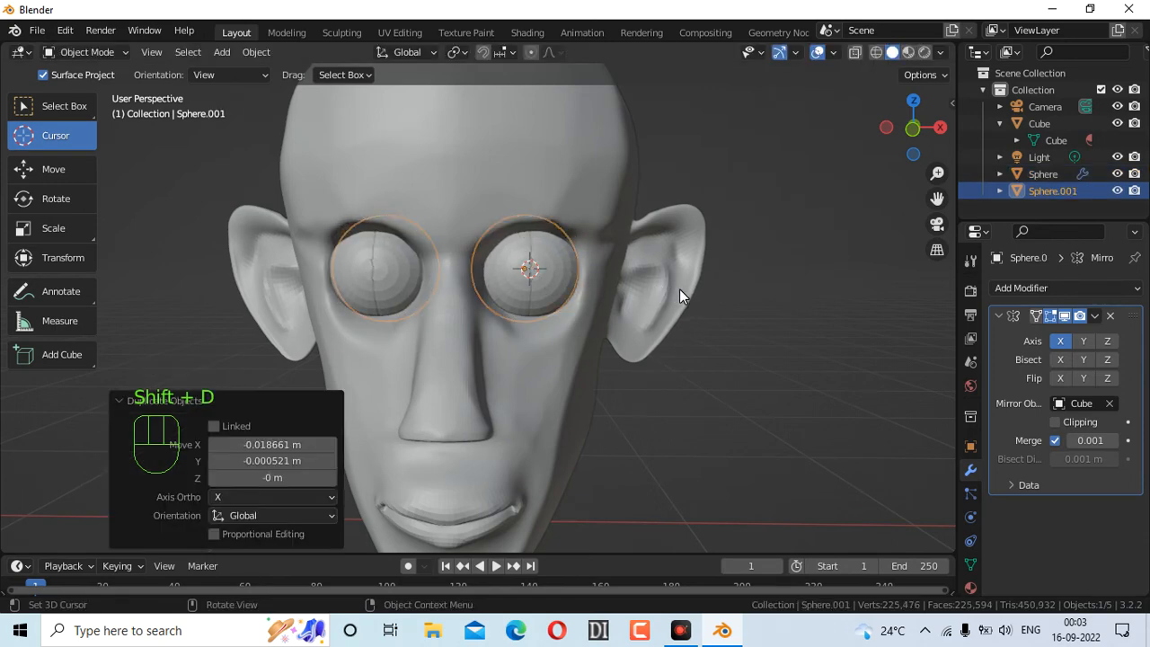
key("ctrl+z")
key("shift+d")
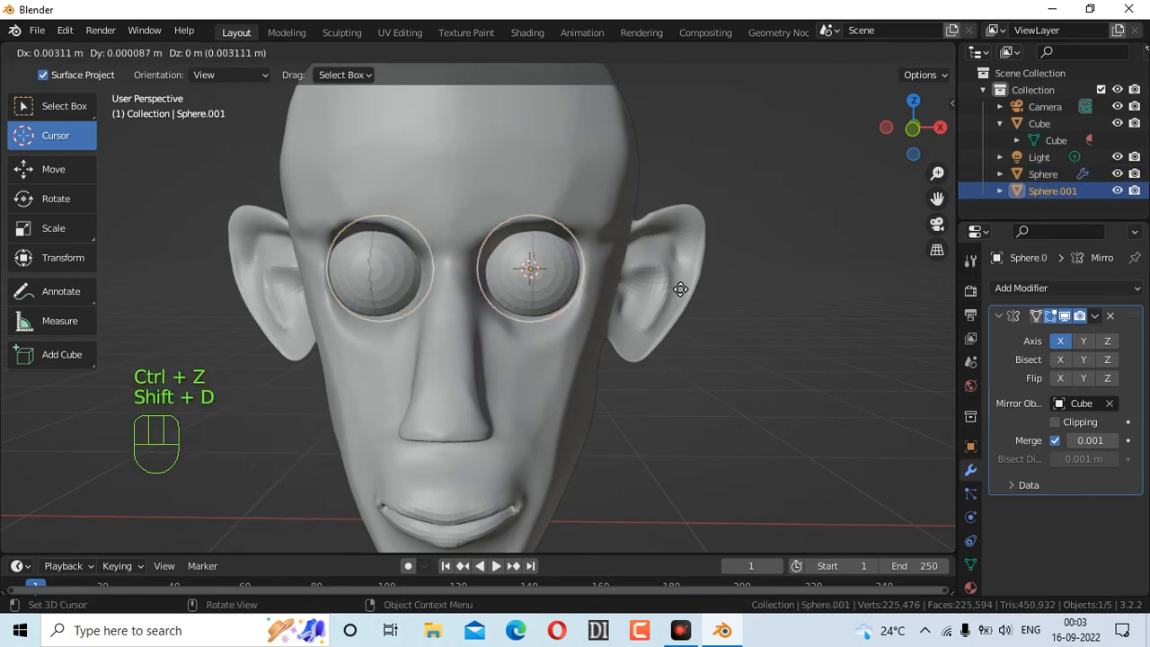
key("s")
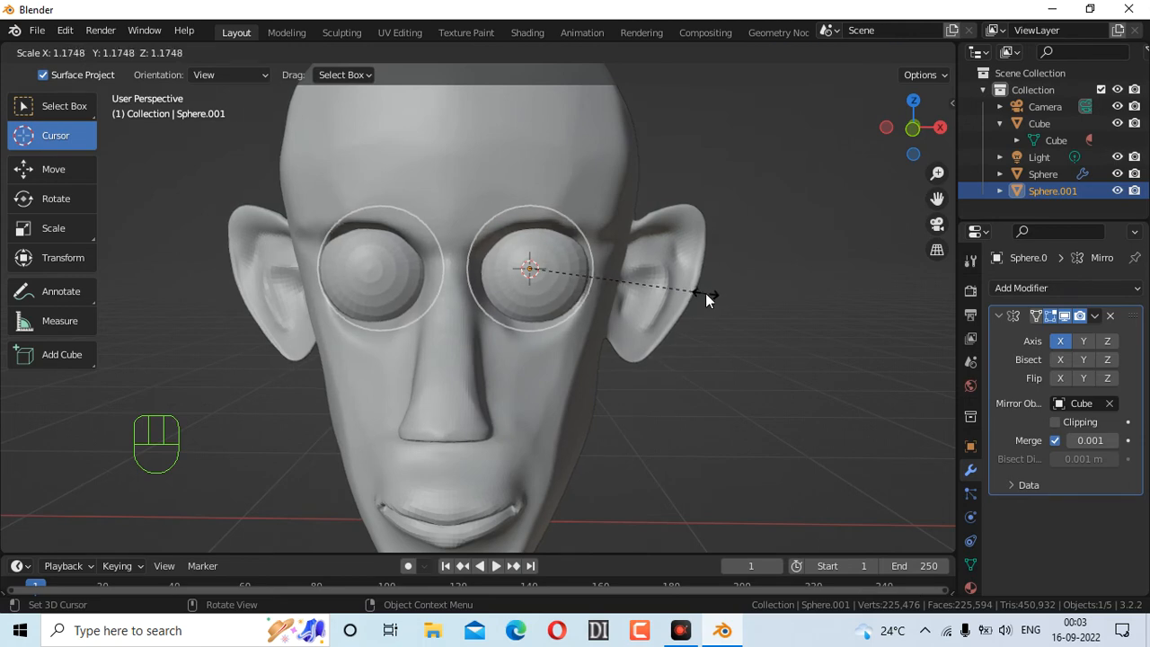
left_click(705, 296)
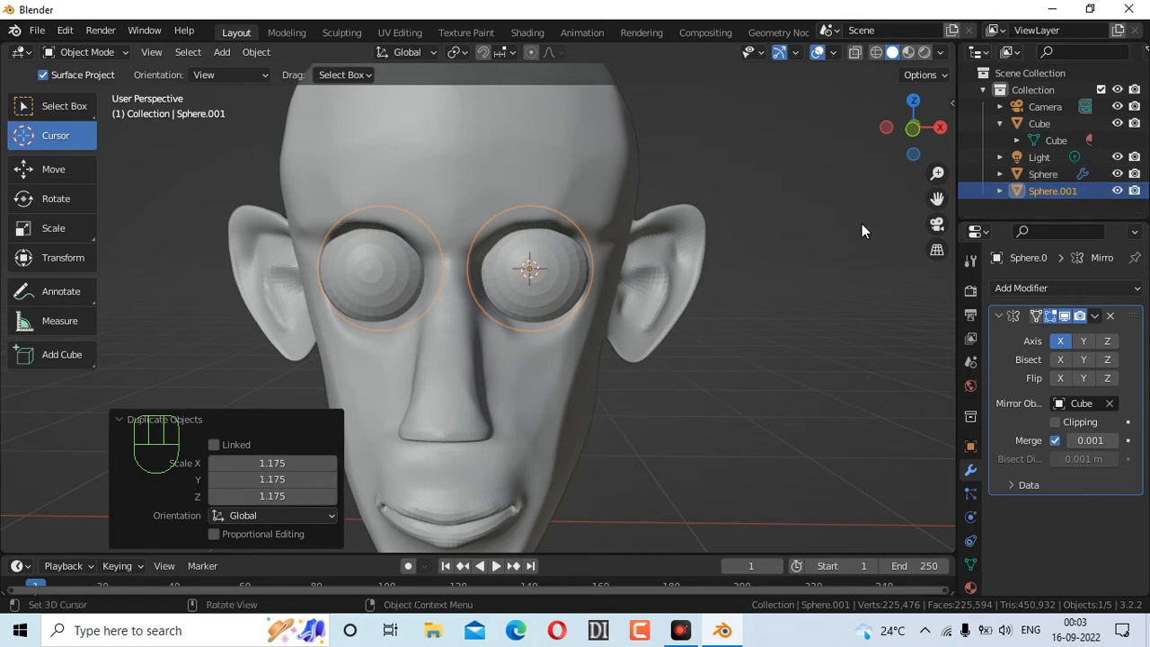
Place the 3D cursor away from the eye and isolate the eye spheres in Local view
key("i")
left_click(663, 112)
key("KP_Divide")
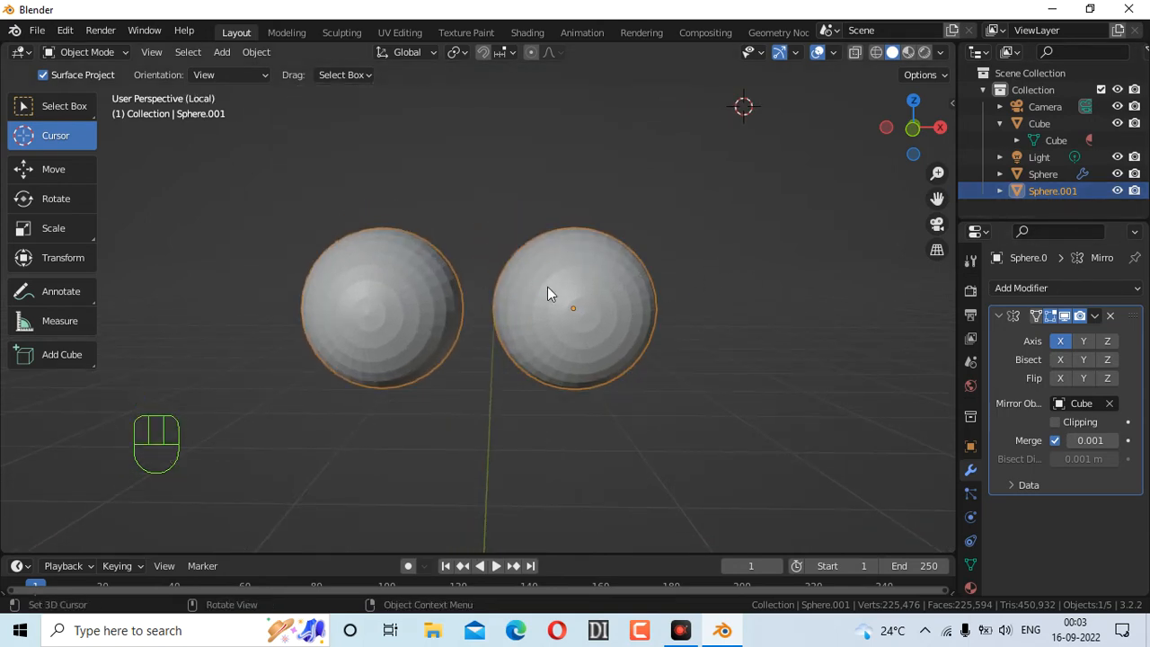
Show the isolated eye spheres with the Wireframe overlay and Wireframe shading
left_click_drag(905, 144, 705, 143)
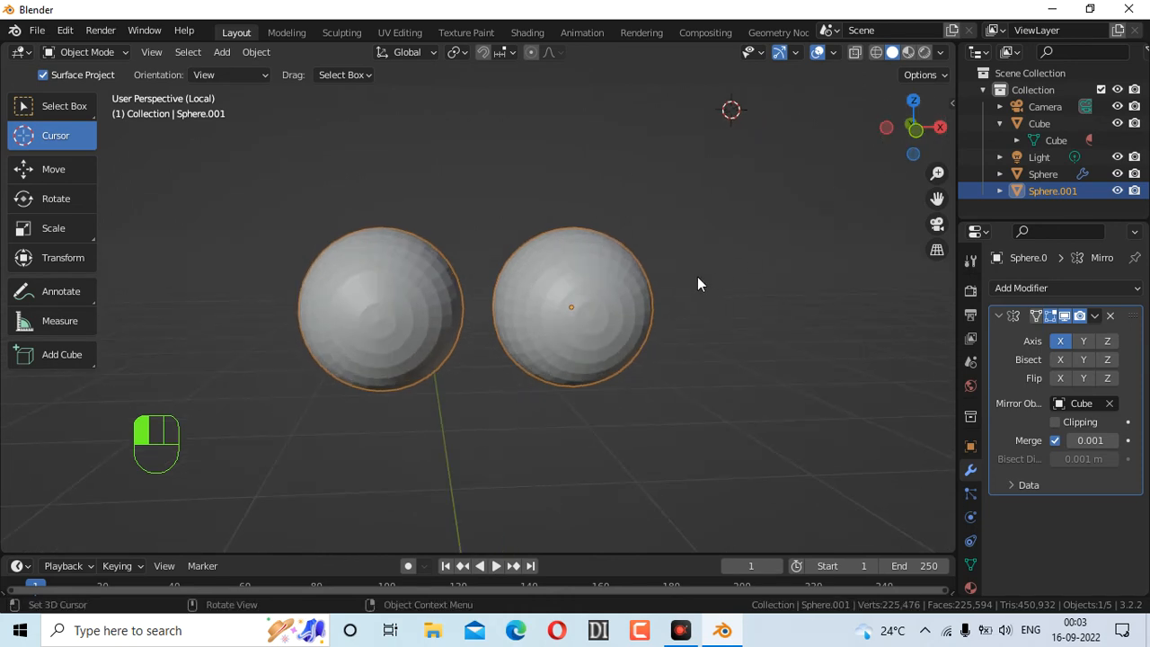
left_click(834, 52)
left_click(729, 339)
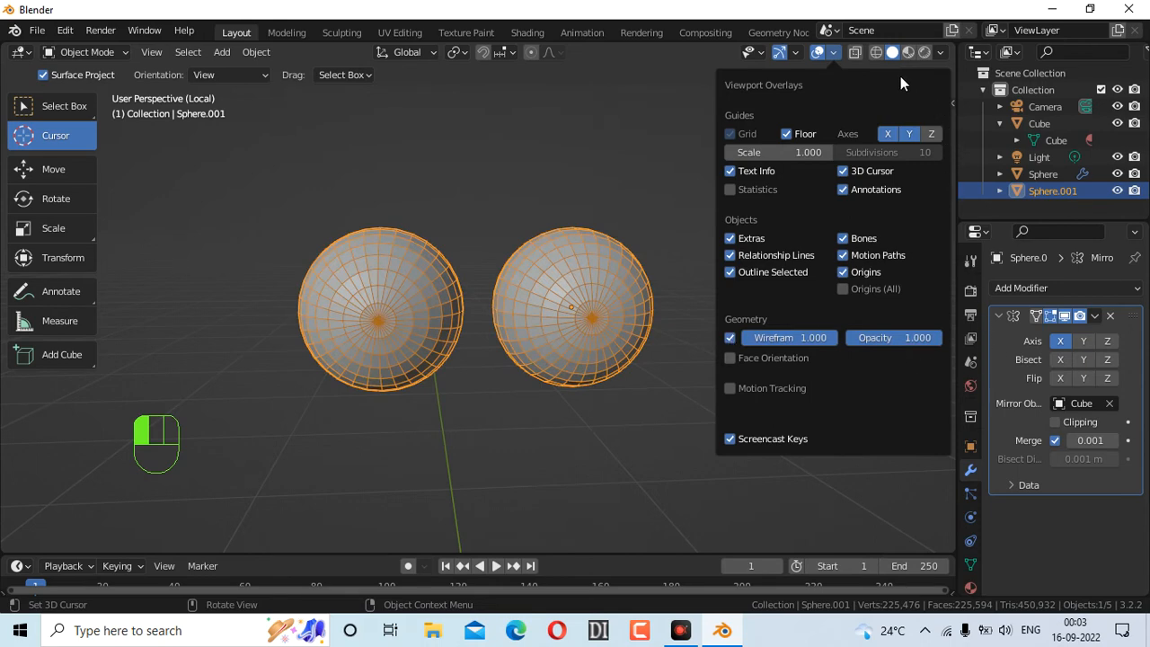
left_click(877, 51)
left_click(877, 51)
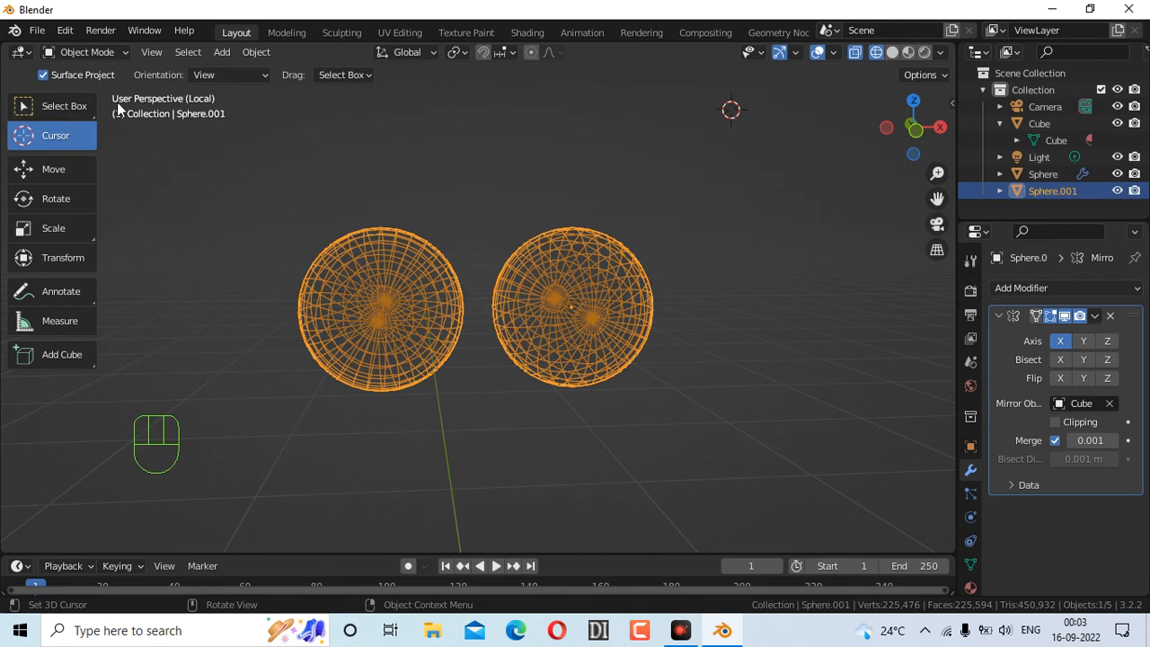
left_click(745, 179)
left_click(776, 258)
Switch Sphere.001 to Edit Mode and deselect all its geometry
left_click(108, 52)
left_click(106, 90)
left_click(771, 181)
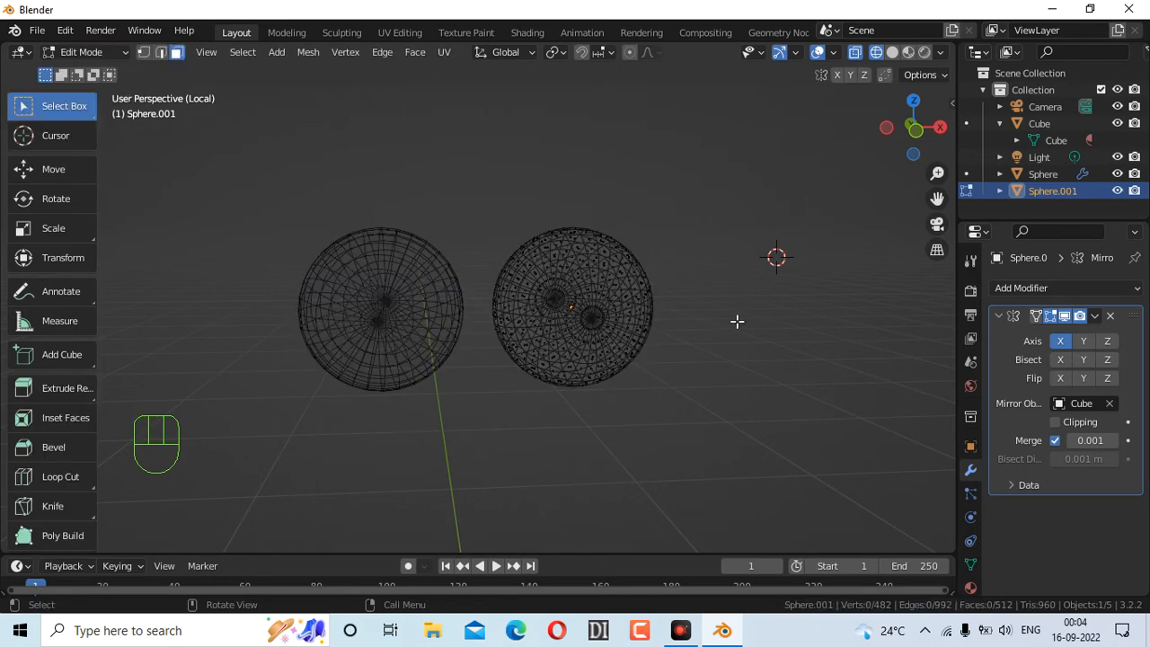
In edge select mode and front view, box-select the right sphere's lower half
left_click_drag(905, 152, 894, 149)
left_click(160, 52)
scroll(724, 308, "down", 2)
scroll(725, 304, "up", 5)
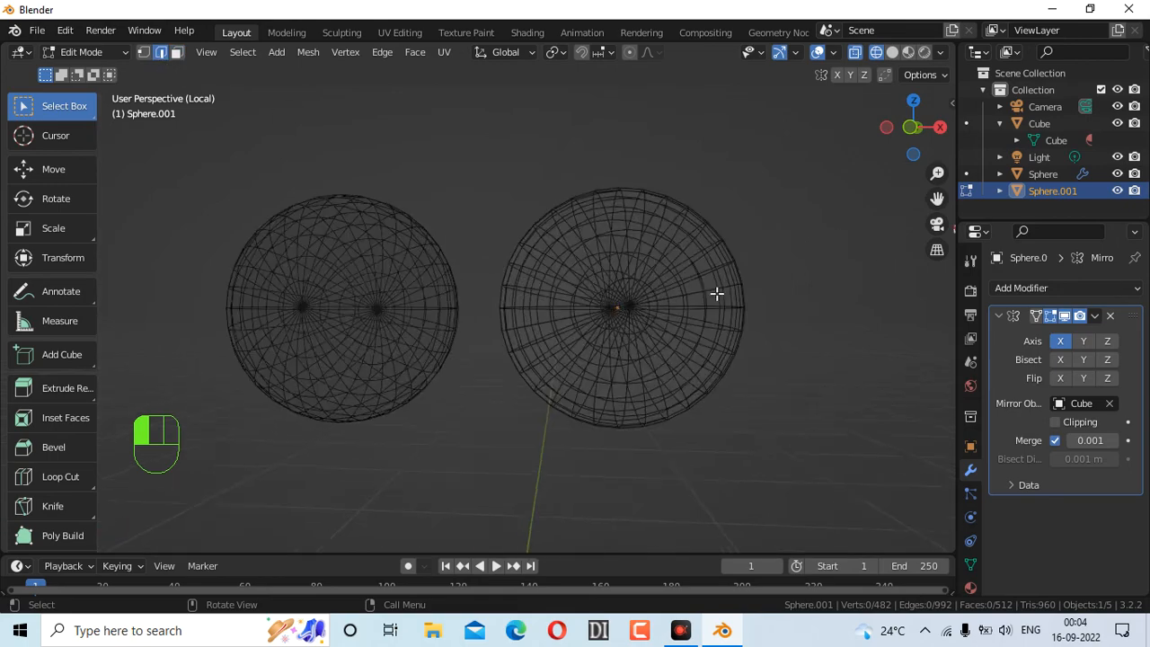
left_click_drag(915, 130, 916, 133)
left_click(915, 130)
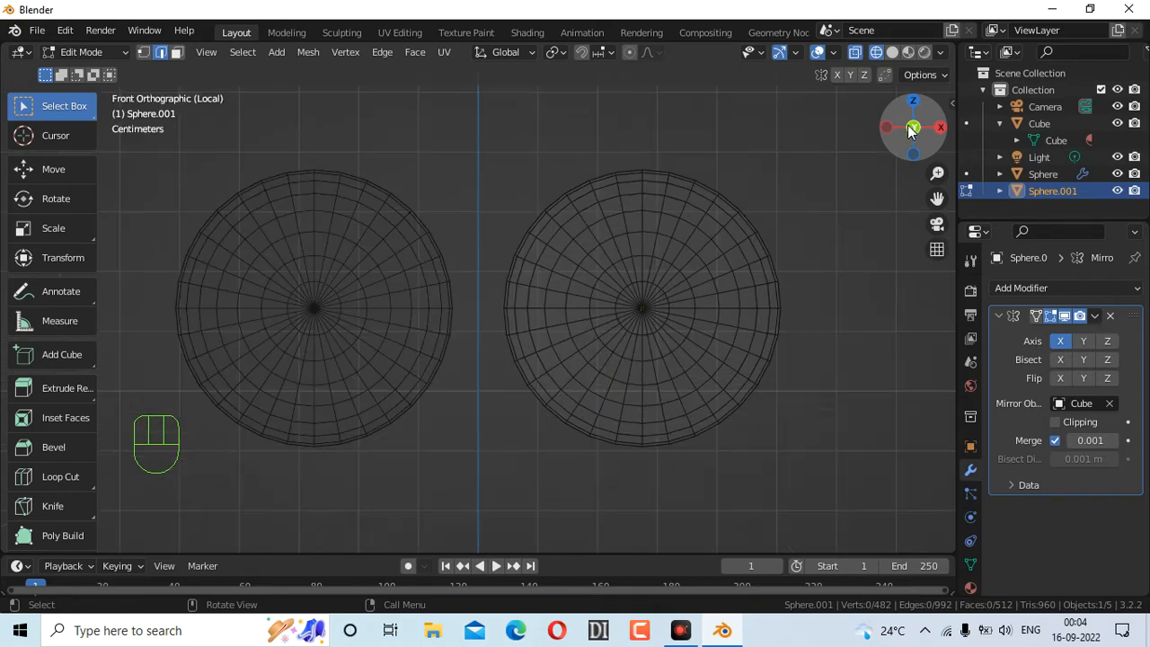
left_click_drag(481, 302, 845, 483)
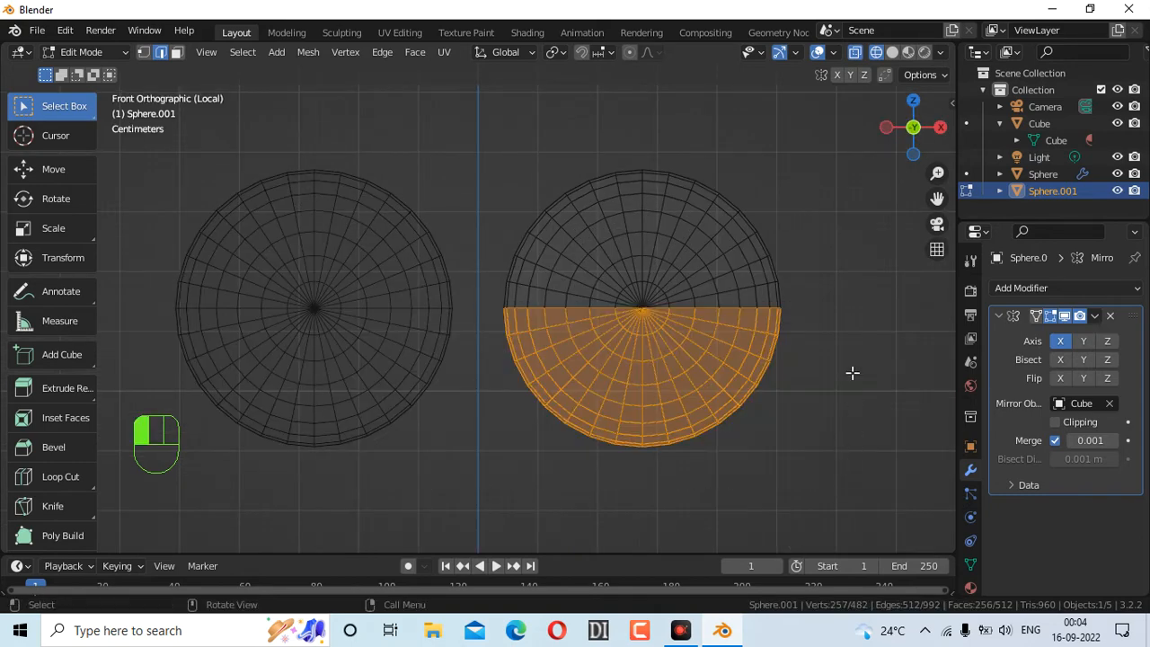
Test splitting the lower half with Y and moving it with G, then undo everything
left_click_drag(911, 133, 825, 279)
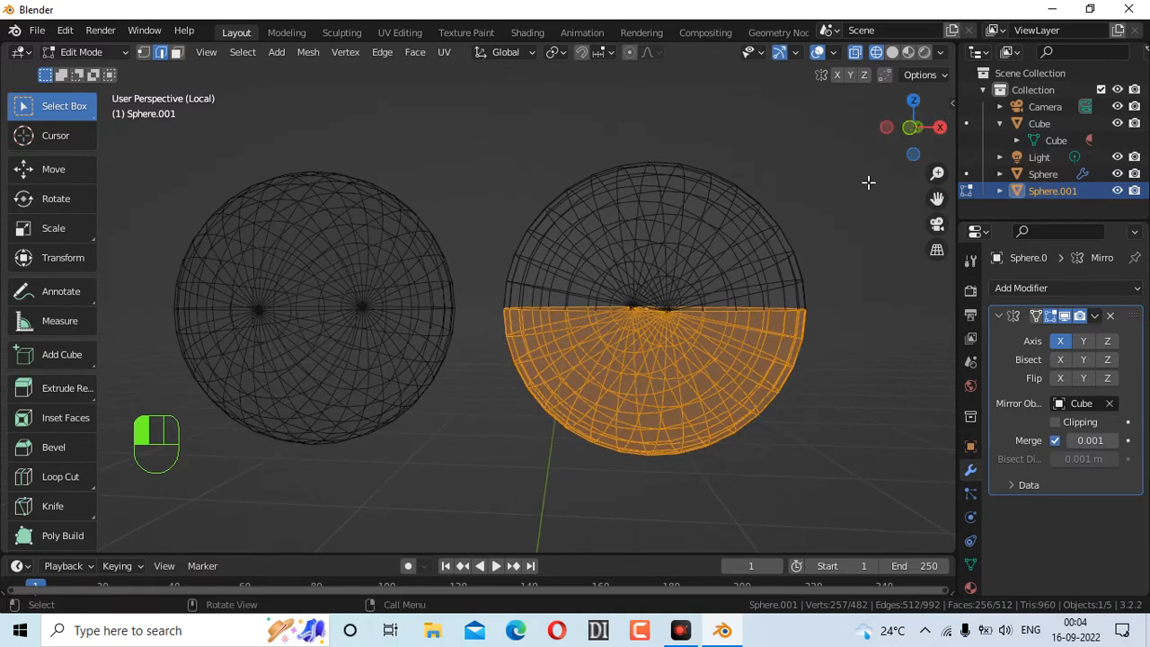
left_click(913, 132)
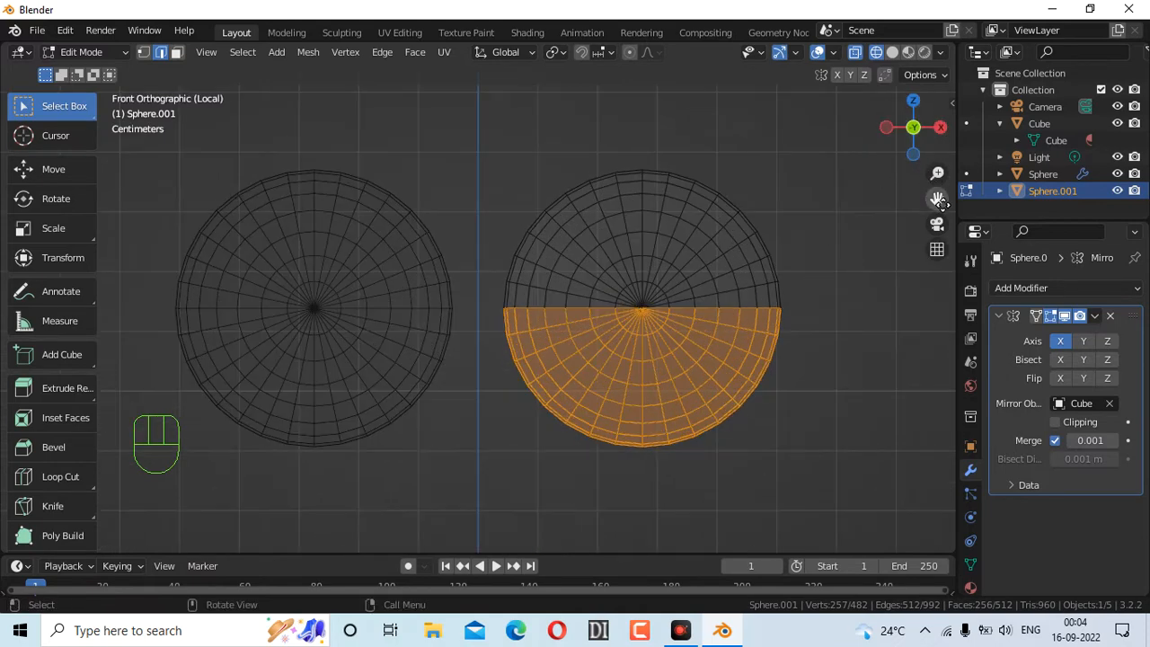
key("y")
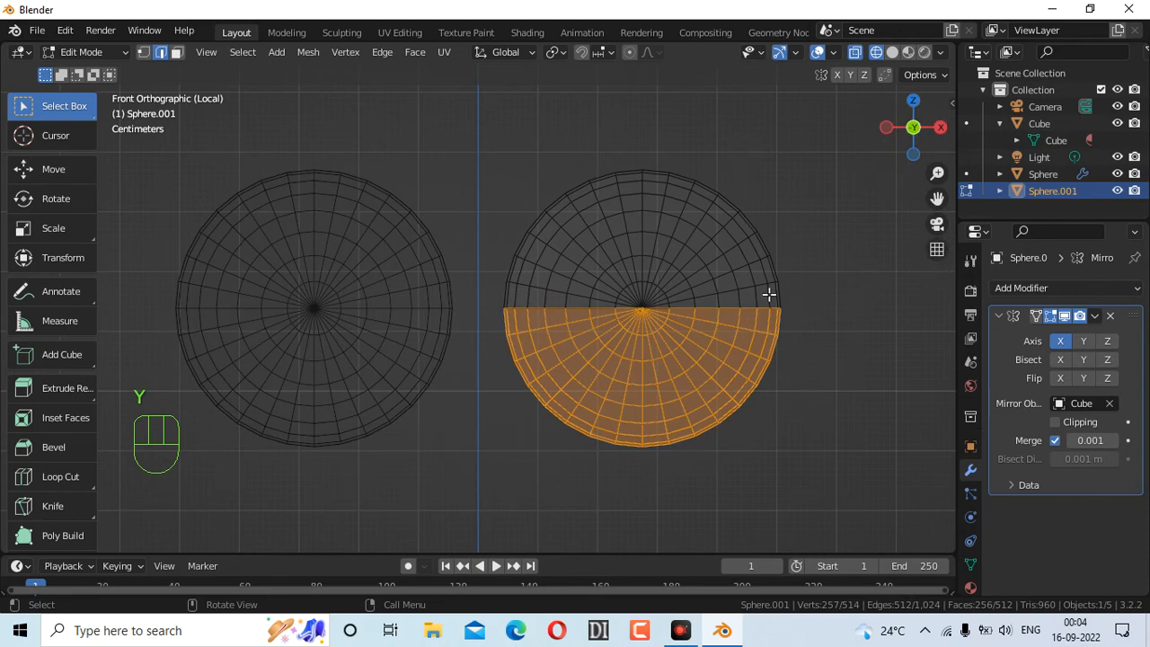
key("y")
key("g")
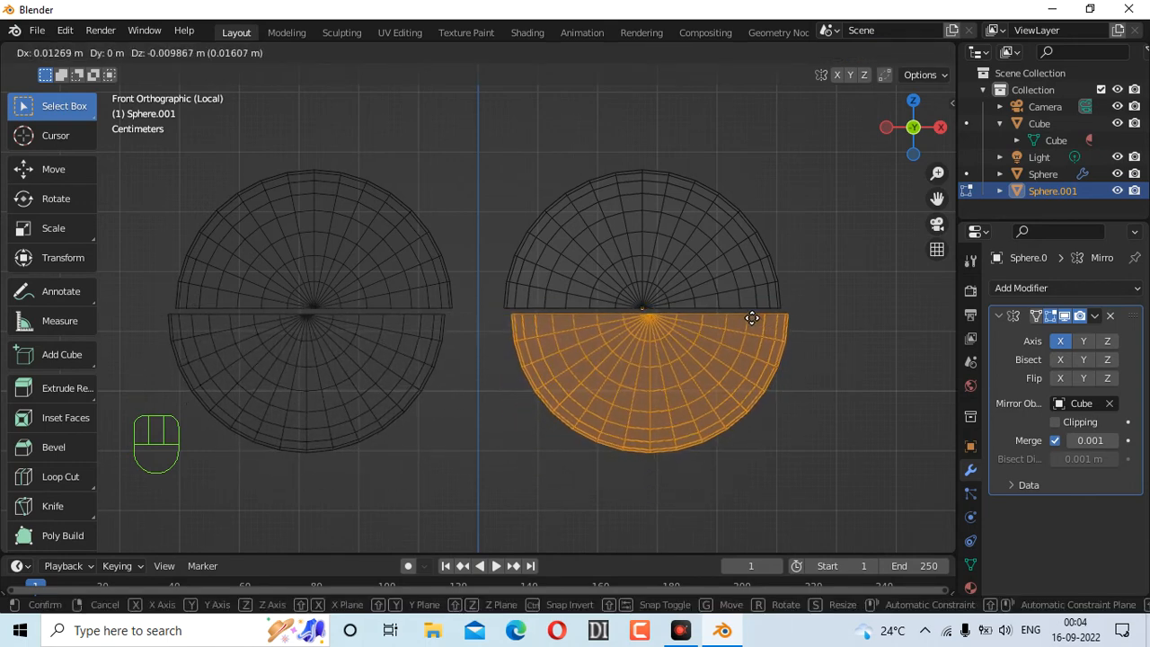
left_click(751, 317)
key("ctrl+z")
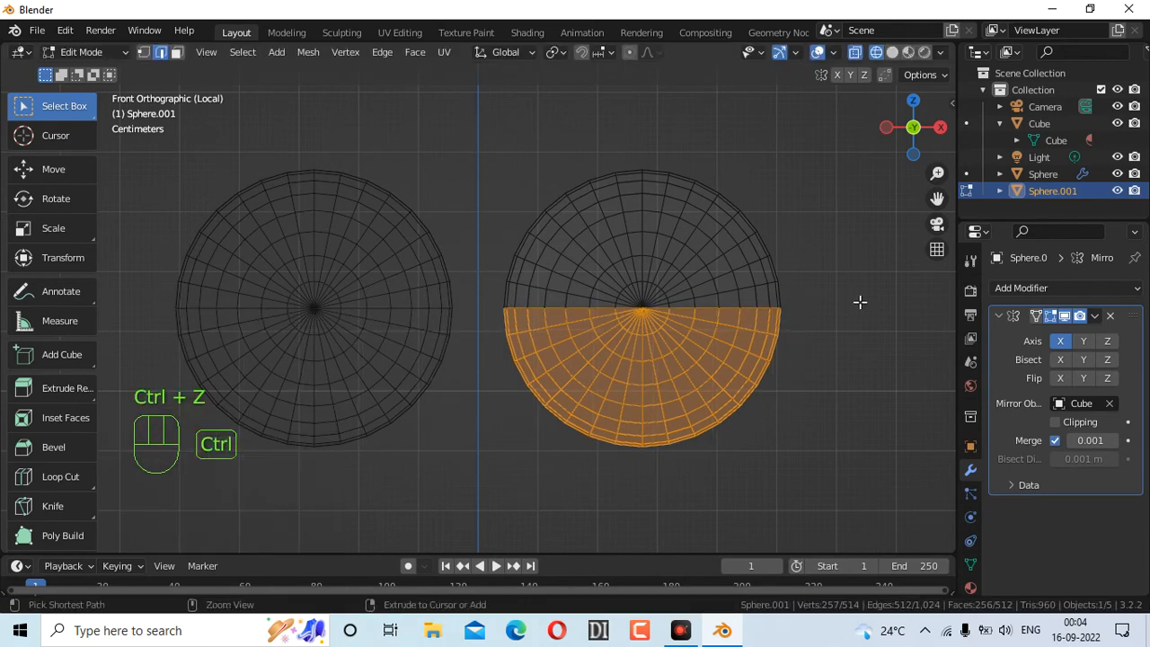
key("g")
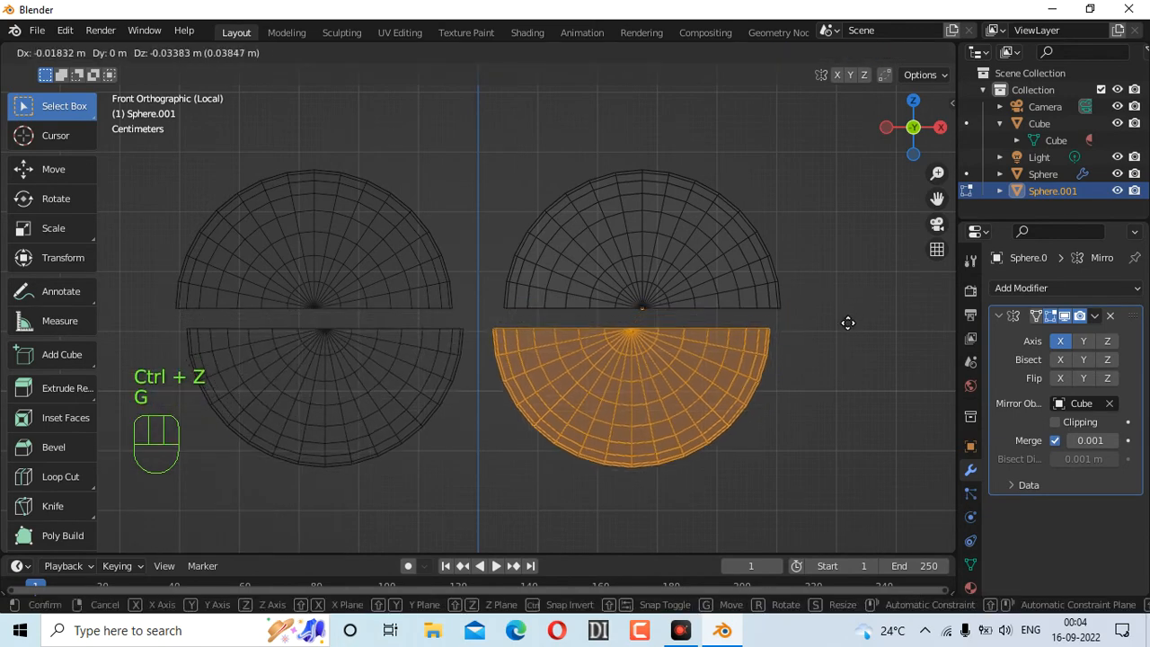
left_click(852, 319)
key("z")
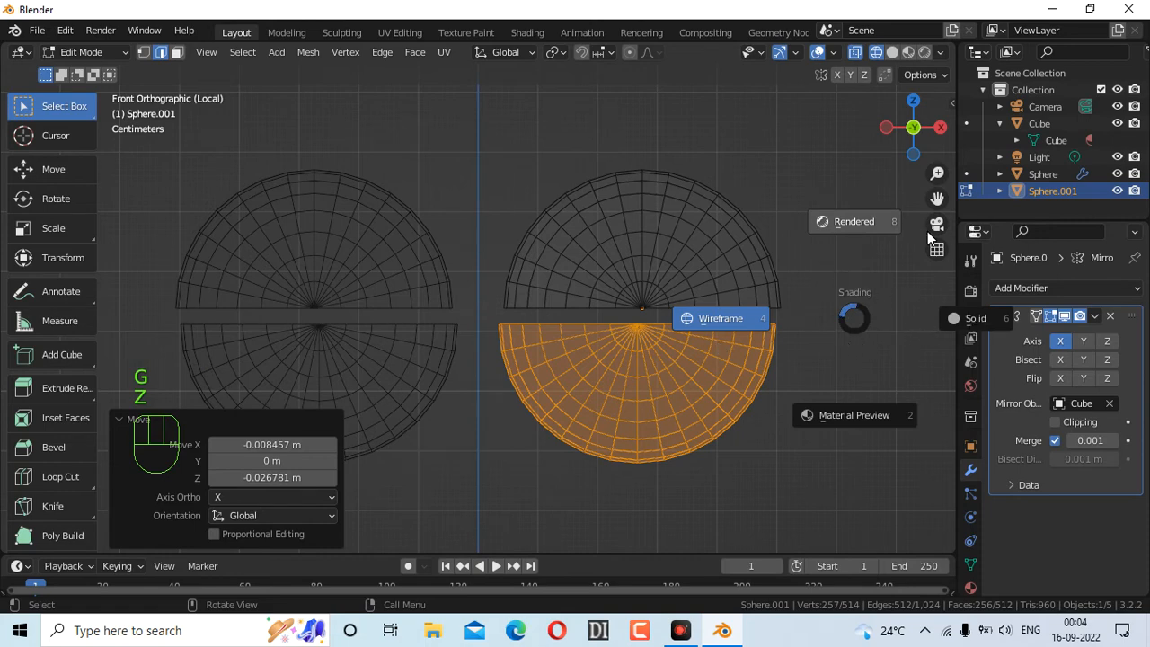
key("ctrl+z")
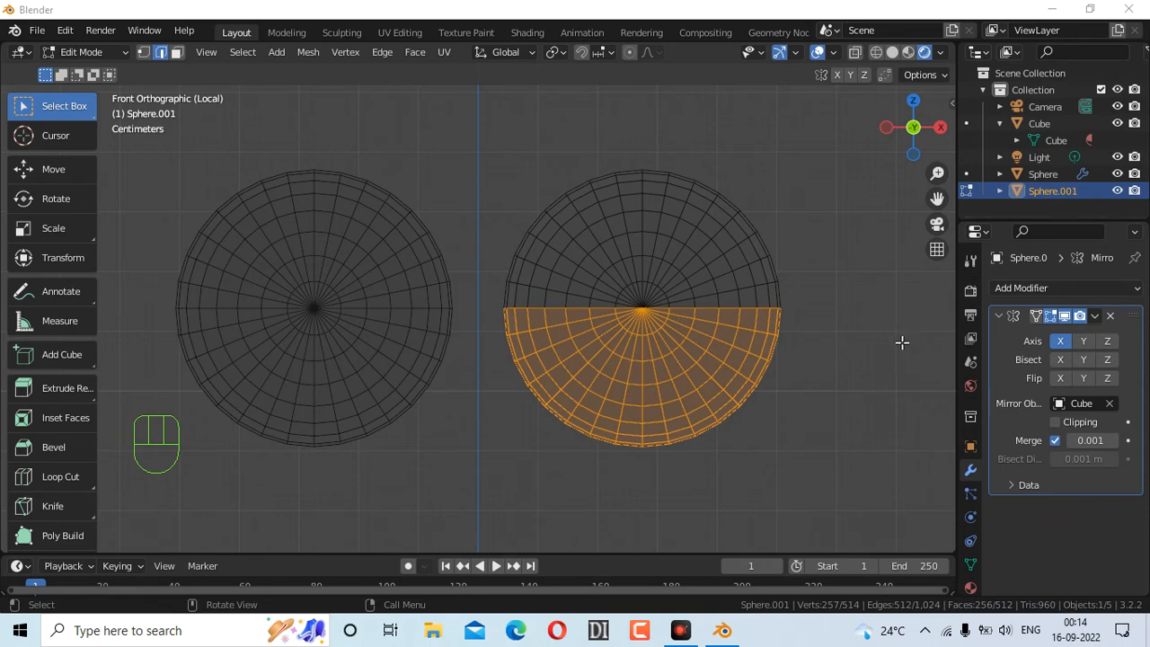
Box-select the right sphere's lower half, undoing a trial move along the way
left_click(839, 357)
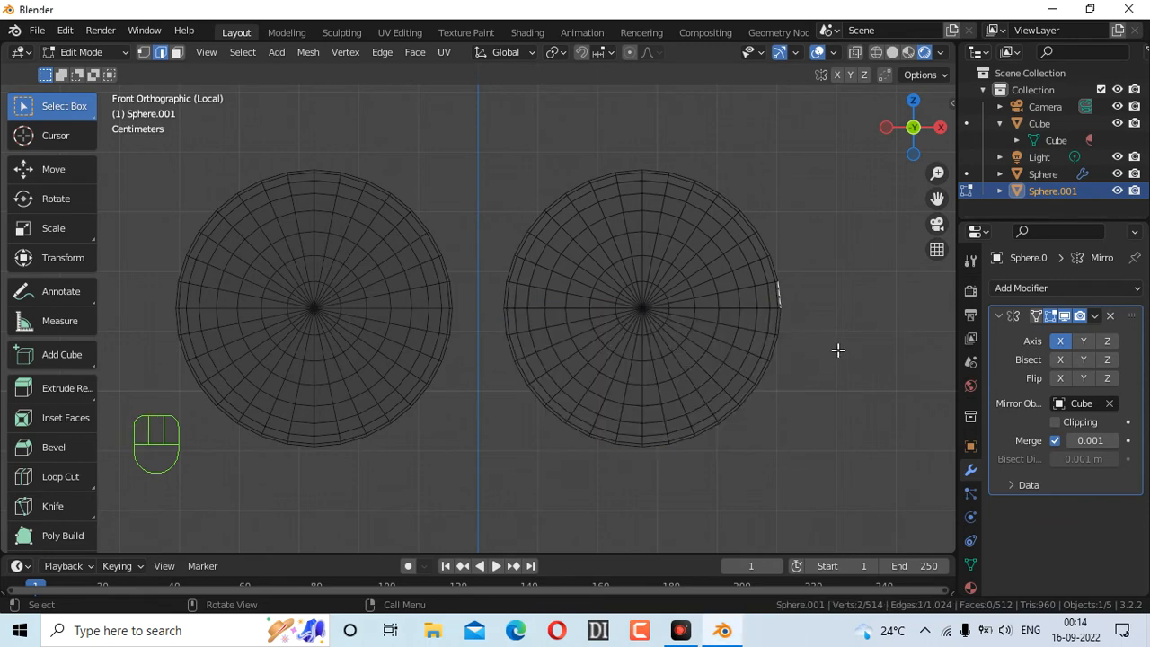
left_click_drag(492, 302, 831, 458)
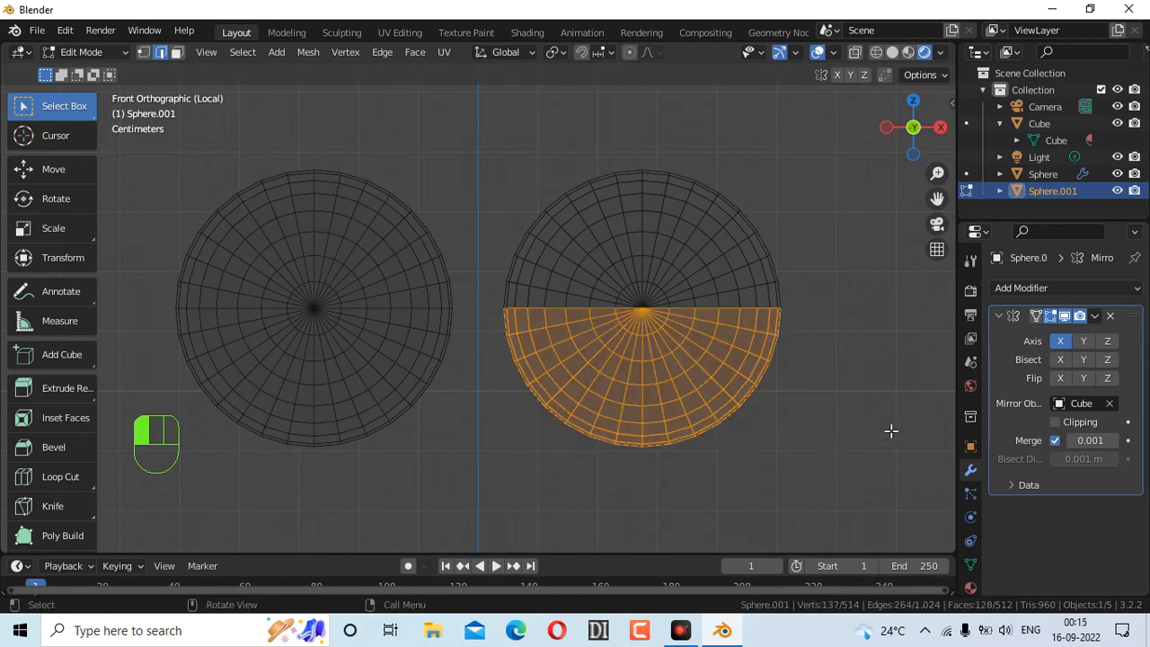
key("g")
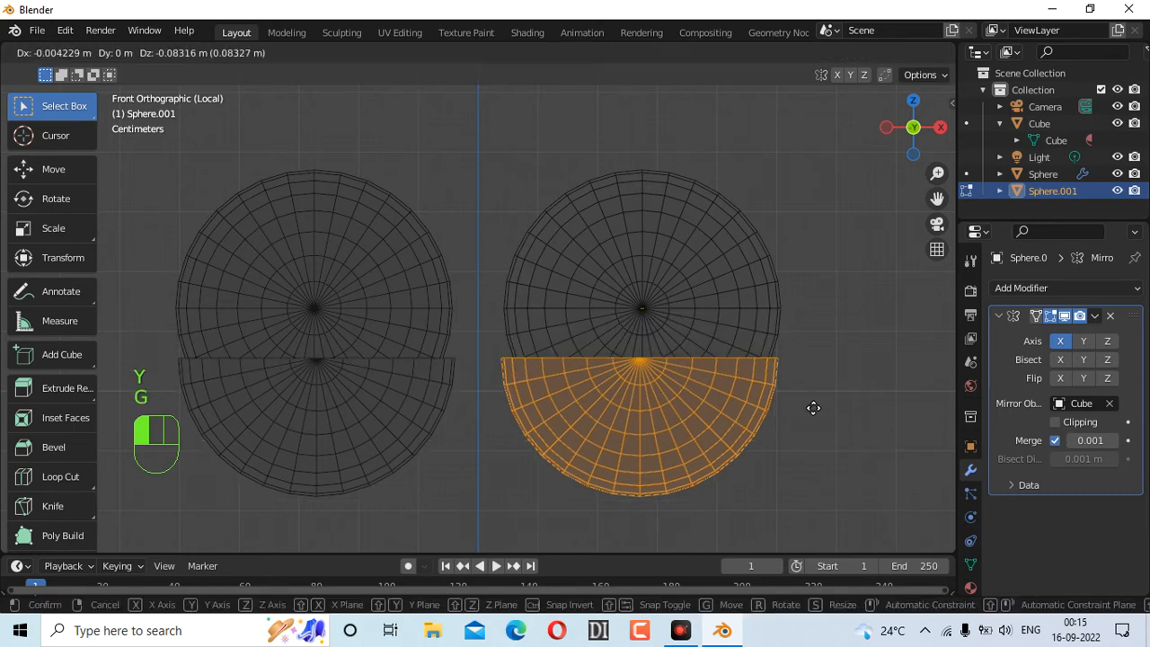
left_click(834, 452)
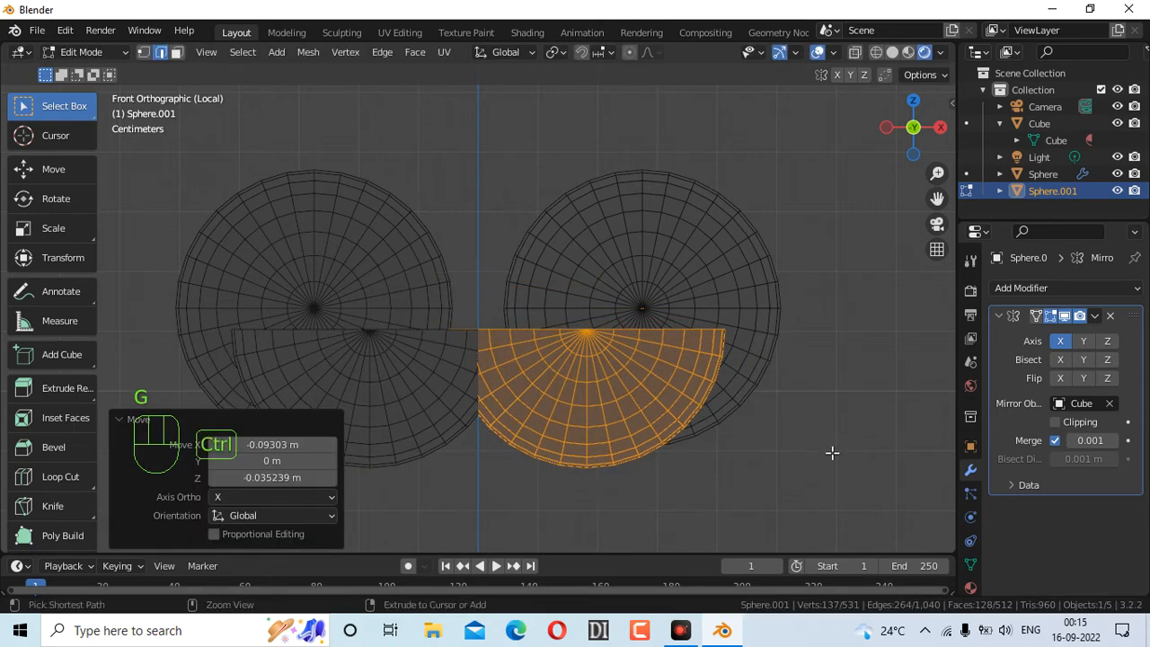
key("ctrl+z")
key("ctrl+z")
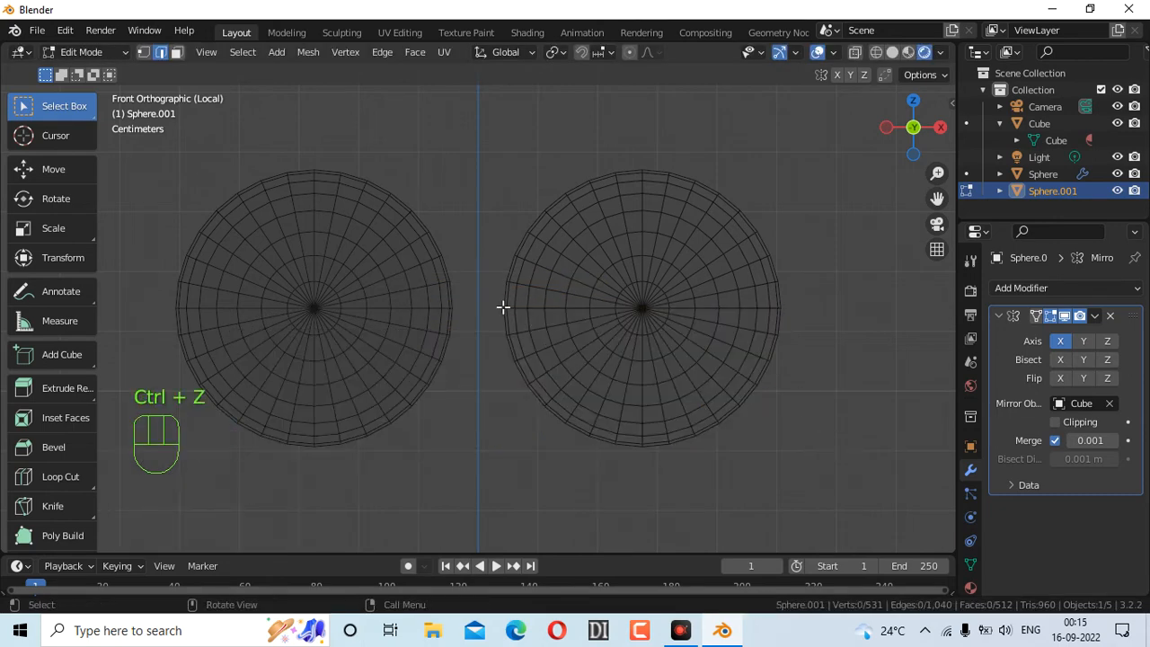
left_click_drag(482, 303, 876, 499)
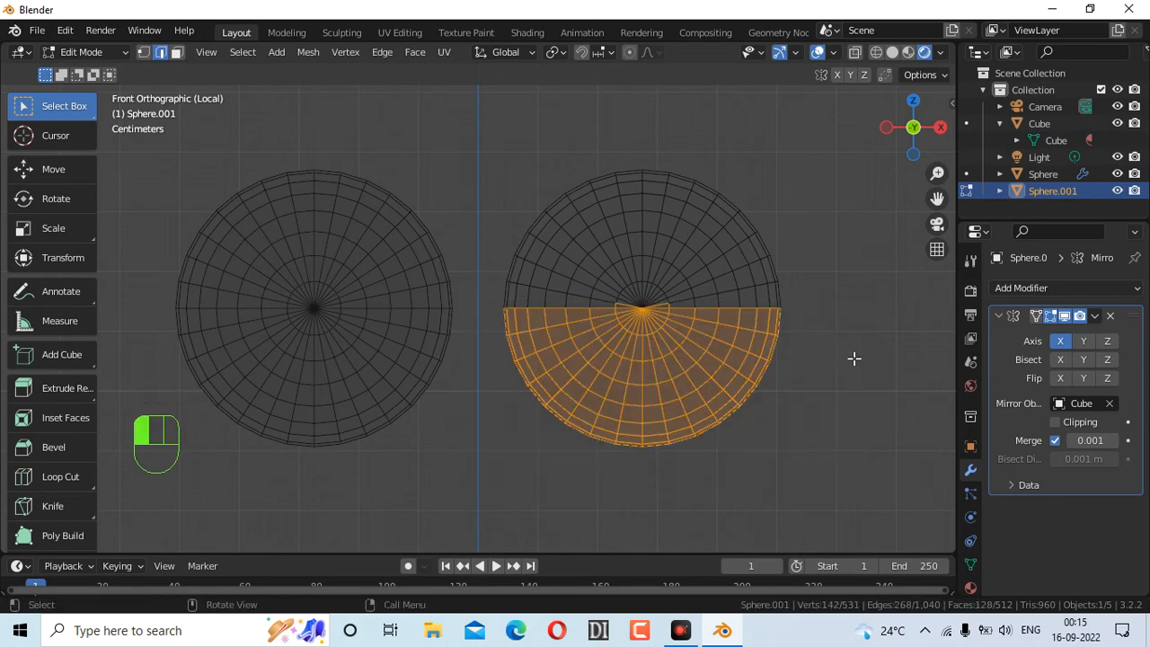
left_click(845, 368)
left_click_drag(494, 304, 860, 502)
Add the left sphere's lower half to the selection, then the right sphere's again
left_click_drag(913, 127, 627, 119)
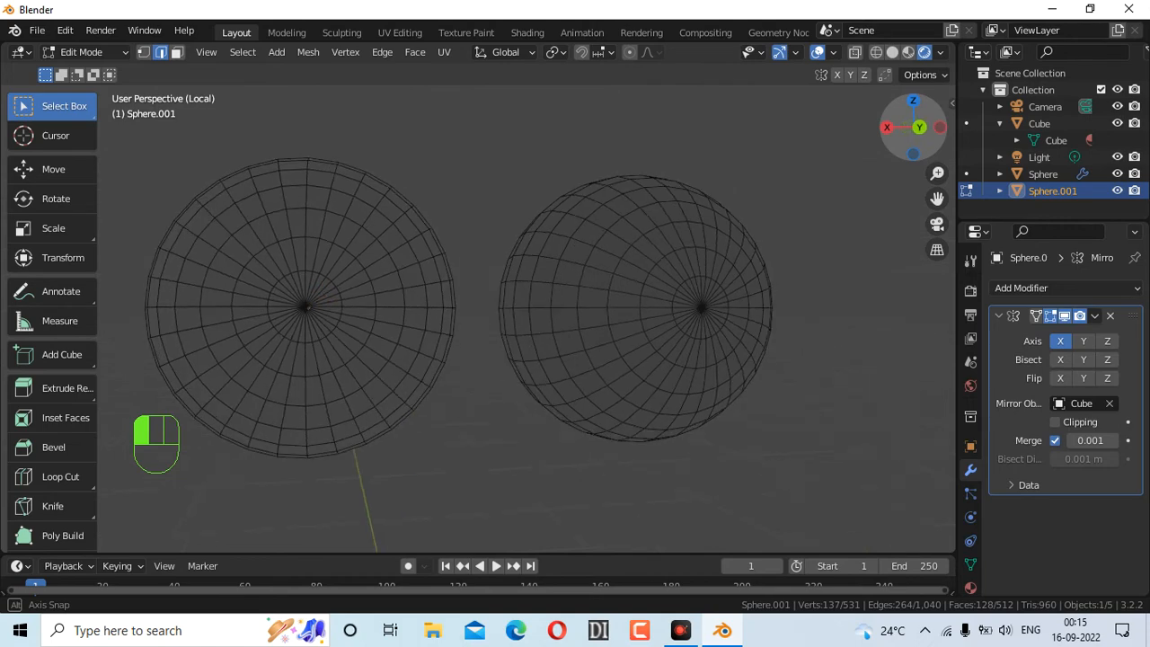
left_click_drag(120, 306, 441, 509)
left_click(465, 497)
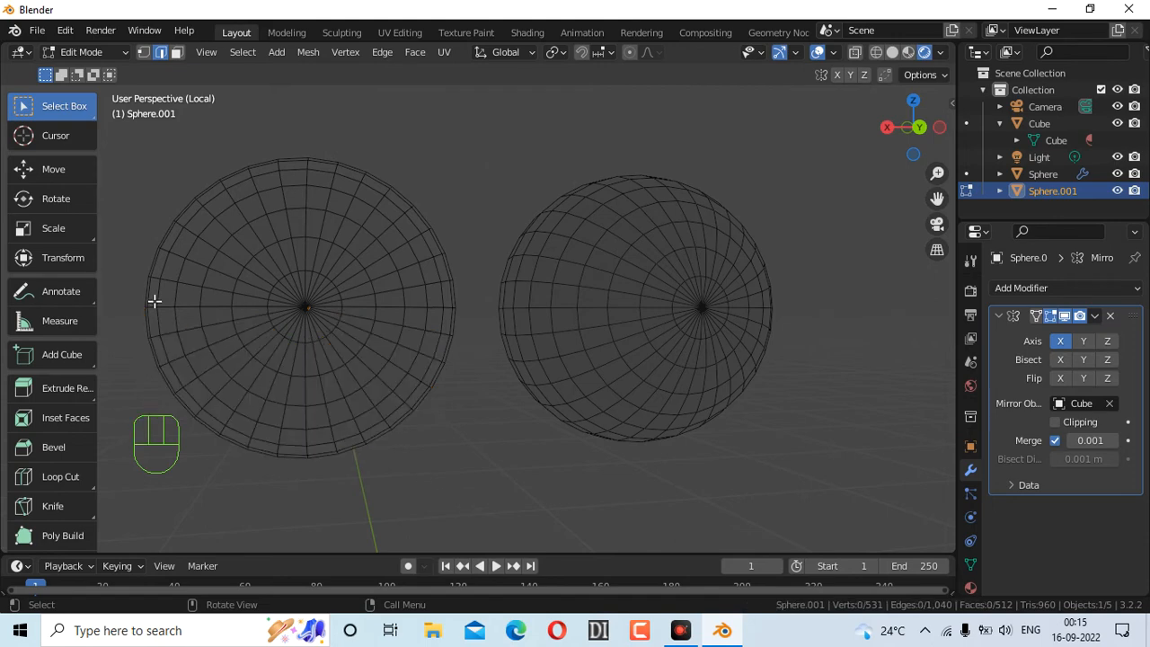
left_click_drag(134, 302, 492, 481, "shift")
left_click_drag(908, 157, 859, 153)
left_click_drag(490, 302, 851, 534, "shift")
left_click_drag(925, 146, 807, 146)
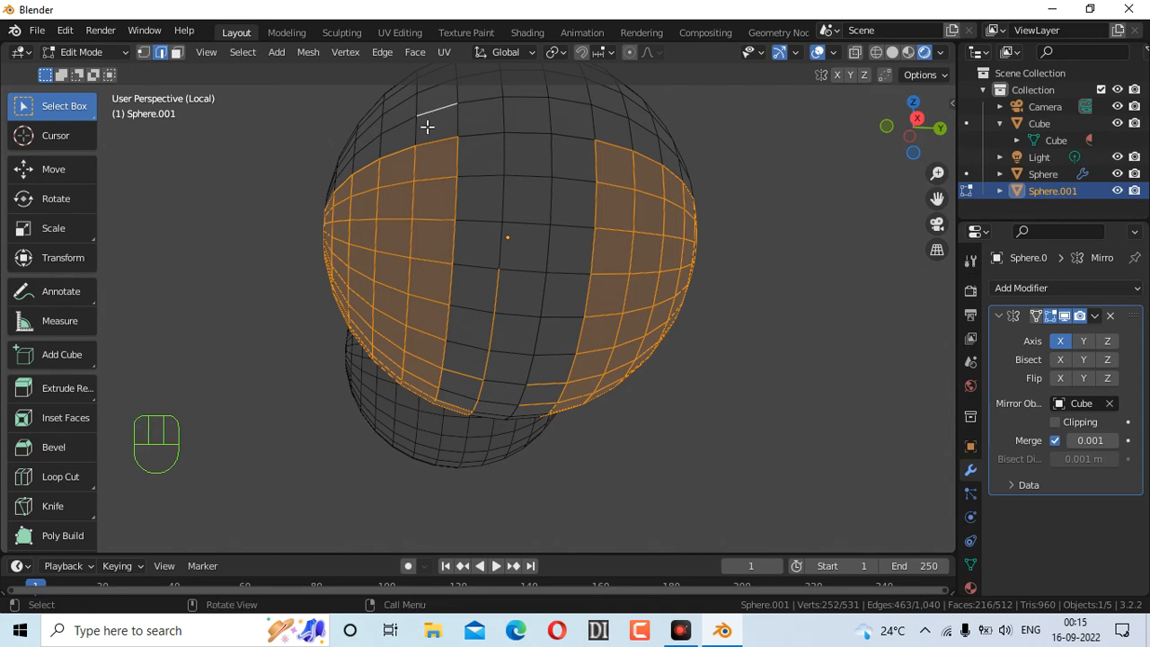
Add missed lower faces and edge faces to the selection from several orbit angles
left_click_drag(427, 127, 613, 398, "shift")
left_click_drag(903, 146, 995, 147, "shift")
left_click_drag(519, 262, 724, 478, "shift")
left_click_drag(897, 160, 666, 209, "shift")
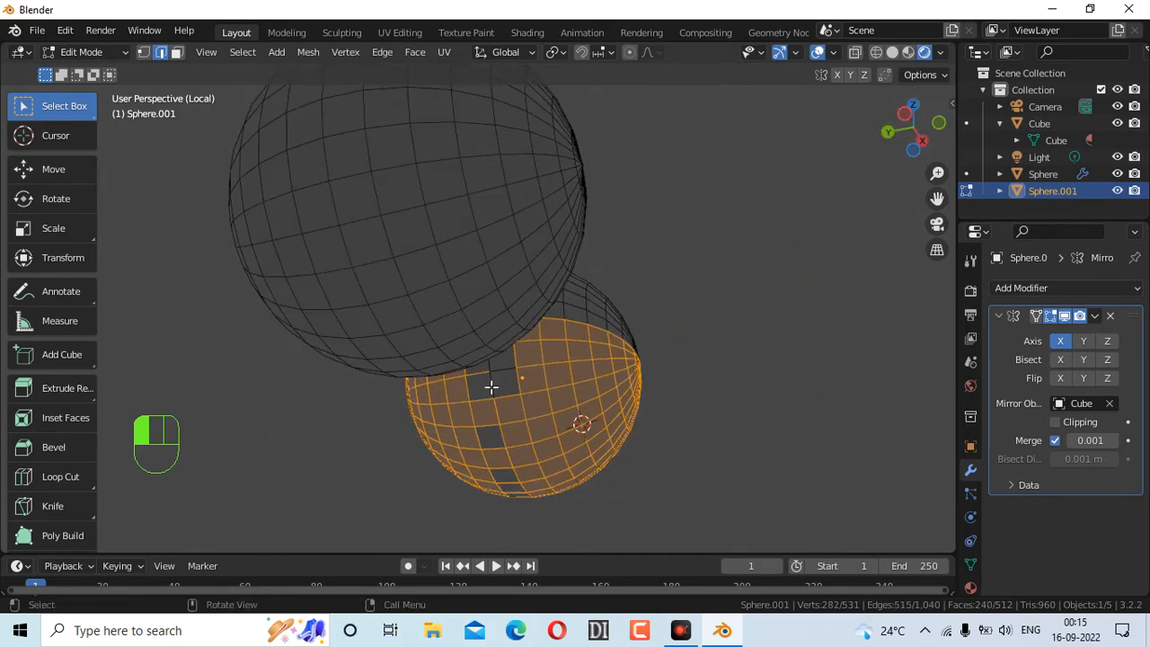
left_click_drag(462, 383, 593, 485, "shift")
left_click_drag(903, 158, 738, 214, "shift")
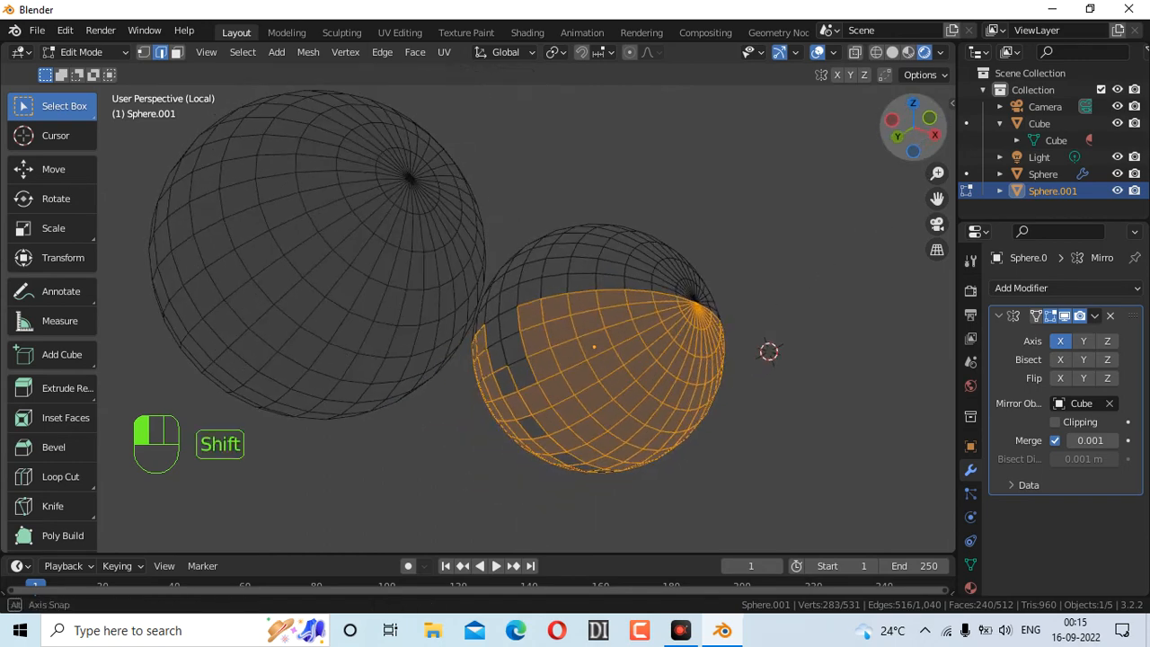
left_click_drag(480, 320, 568, 387, "shift")
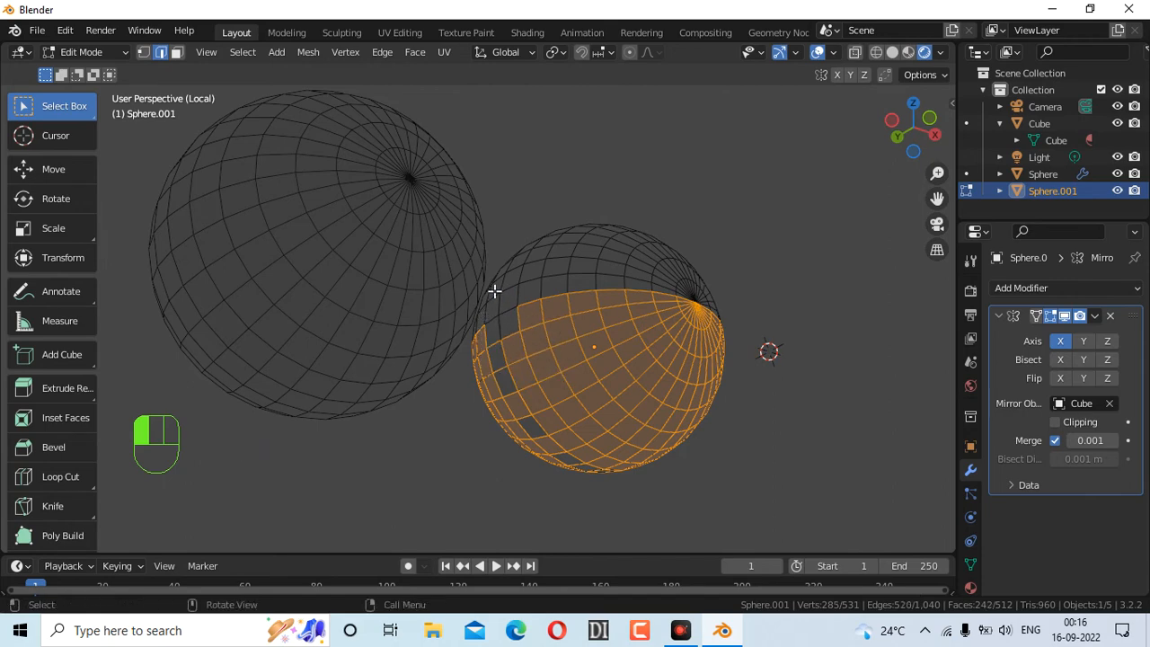
left_click_drag(483, 311, 547, 345, "shift")
left_click_drag(498, 303, 550, 349, "shift")
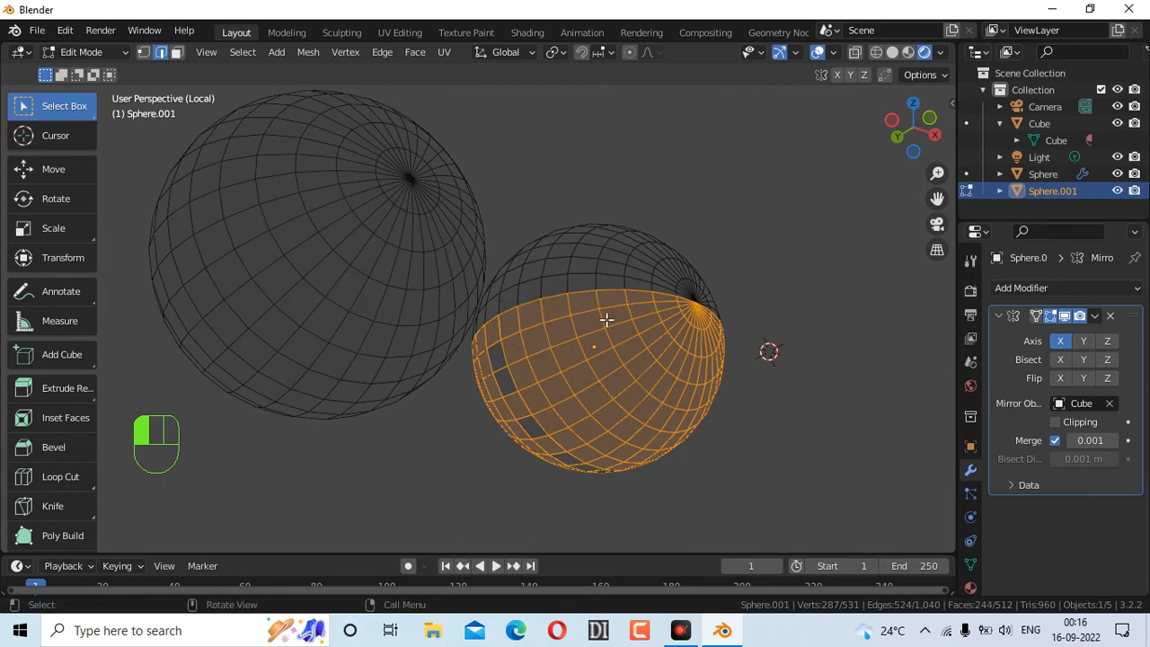
left_click_drag(913, 157, 755, 184)
left_click_drag(726, 162, 831, 176, "shift")
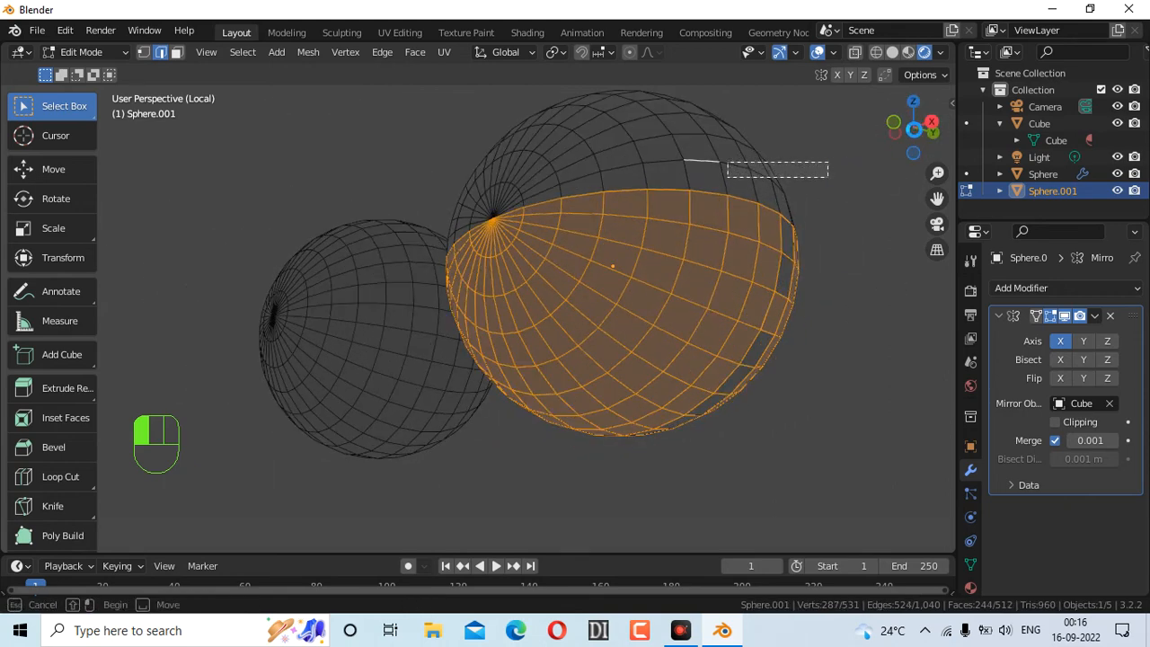
mouse_move(915, 152)
left_mouse_down()
mouse_move(879, 157)
mouse_move(886, 137)
mouse_move(907, 145)
mouse_move(892, 154)
left_mouse_up()
left_click_drag(998, 377, 1001, 382)
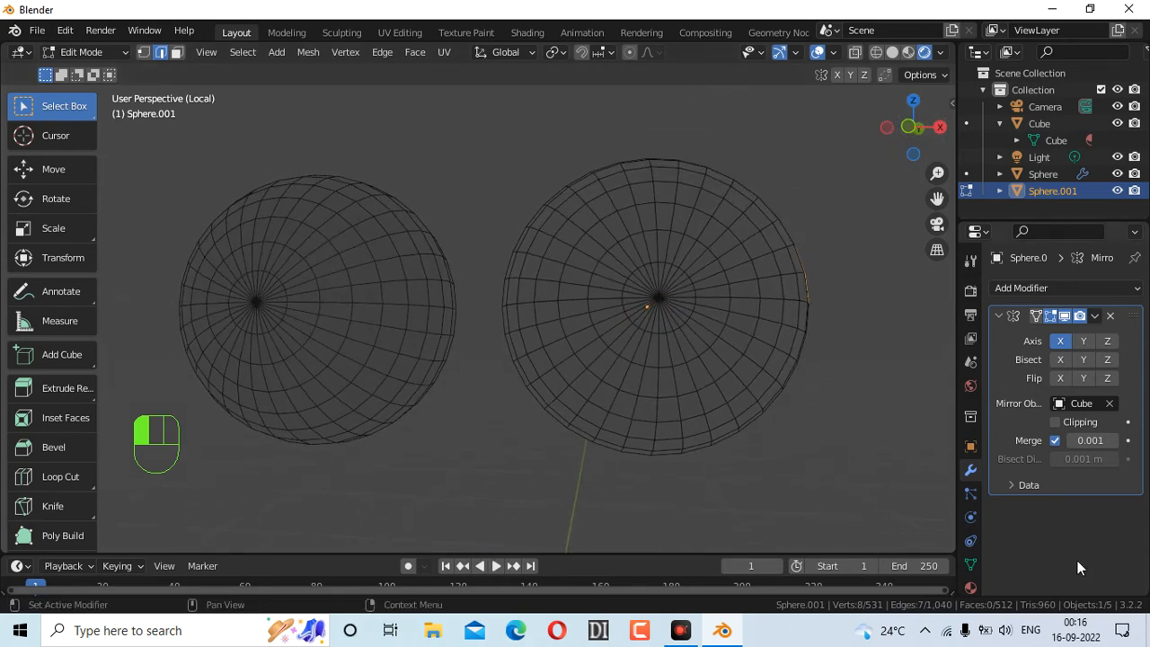
In Front Orthographic view, reselect the right sphere's lower half
key("KP_1")
left_click_drag(492, 293, 938, 532)
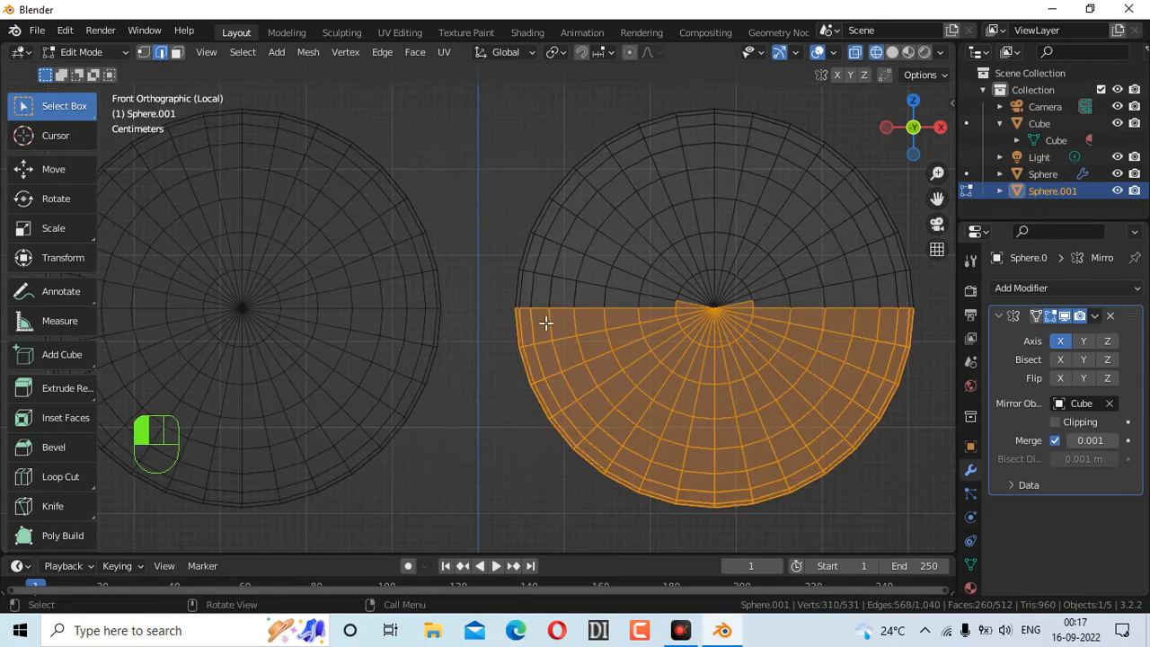
left_click(491, 296)
left_click_drag(487, 307, 929, 502)
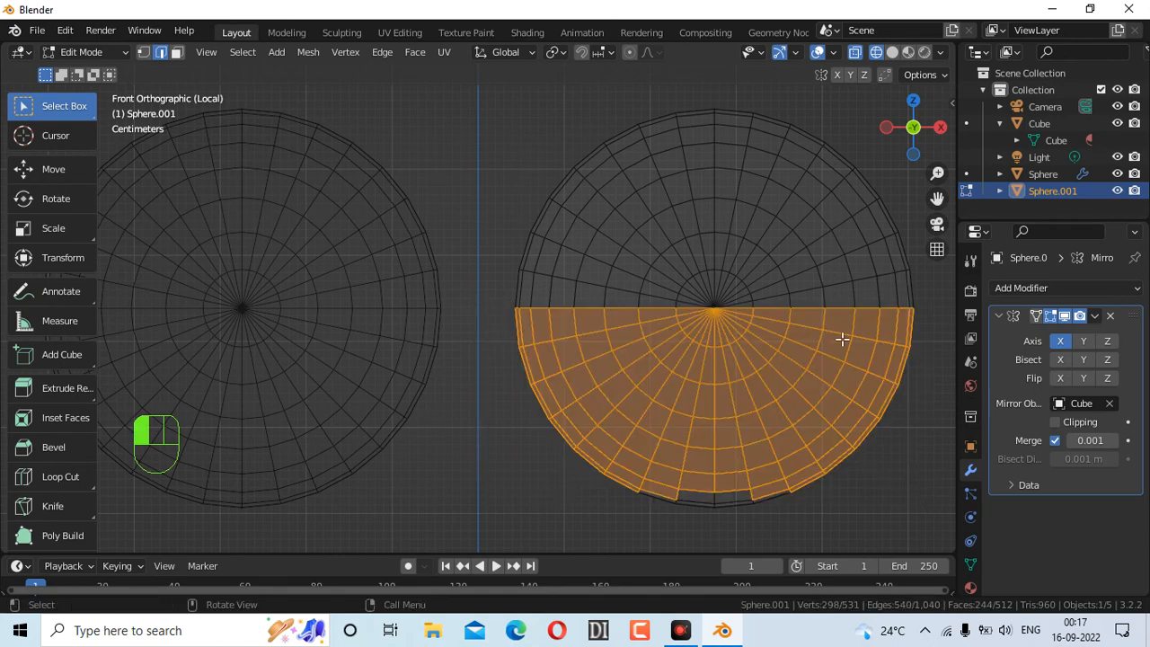
Reselect the right sphere's lower half and split it off, undoing the trial move
left_click(487, 297)
left_click_drag(489, 307, 922, 528)
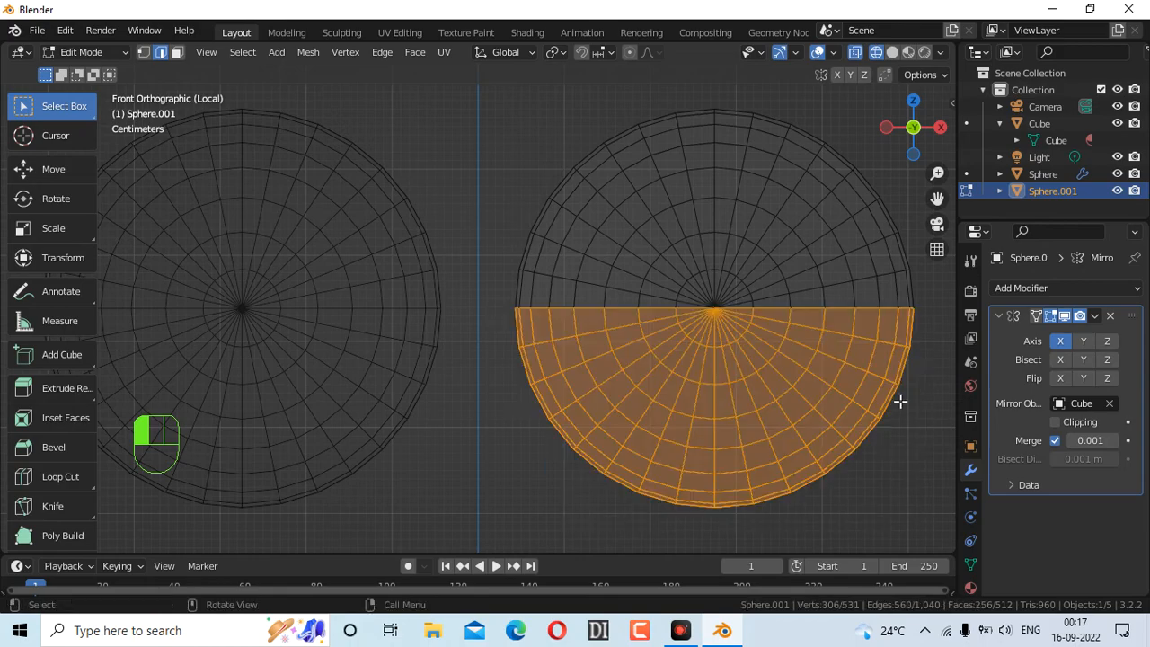
mouse_move(899, 143)
left_mouse_down()
mouse_move(786, 148)
mouse_move(849, 169)
mouse_move(906, 145)
mouse_move(890, 137)
left_mouse_up()
left_click(910, 127)
key("g")
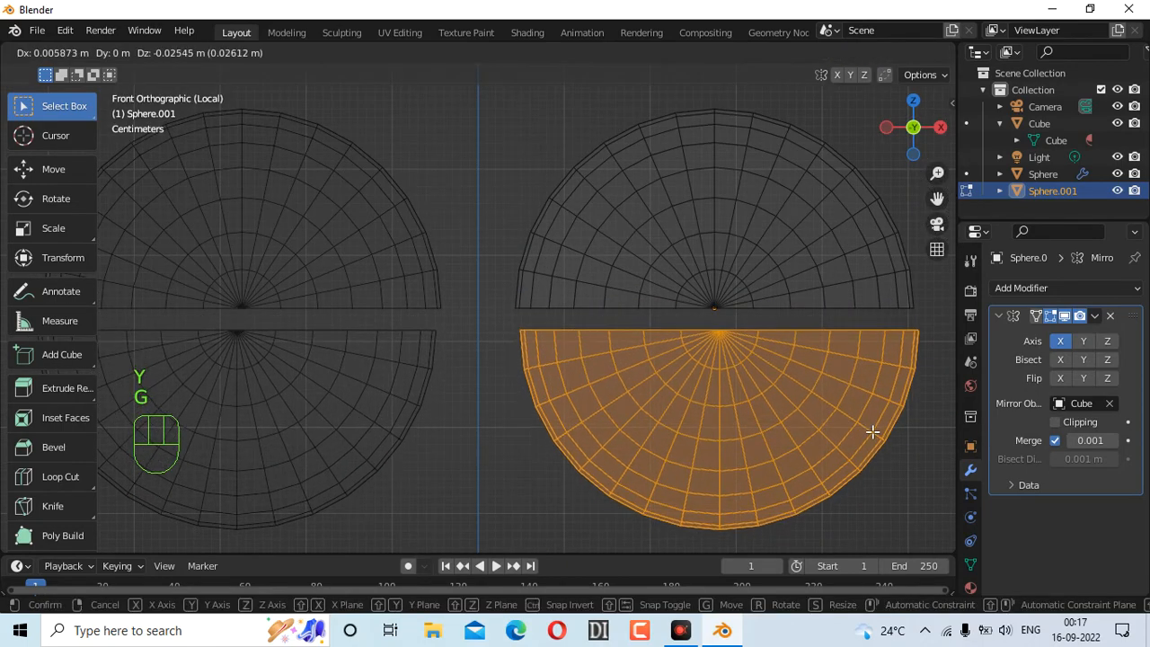
left_click(872, 432)
key("ctrl+z")
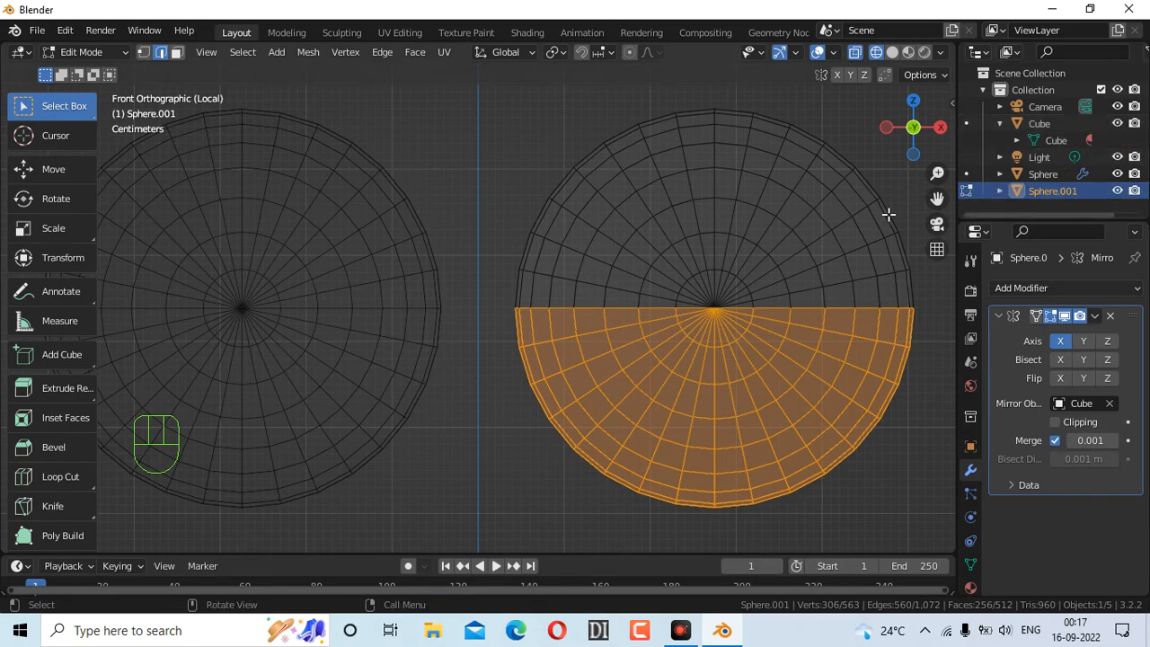
scroll(830, 278, "down", 3)
Exit local view to show the whole head in Solid shading with X-ray on
key("KP_Divide")
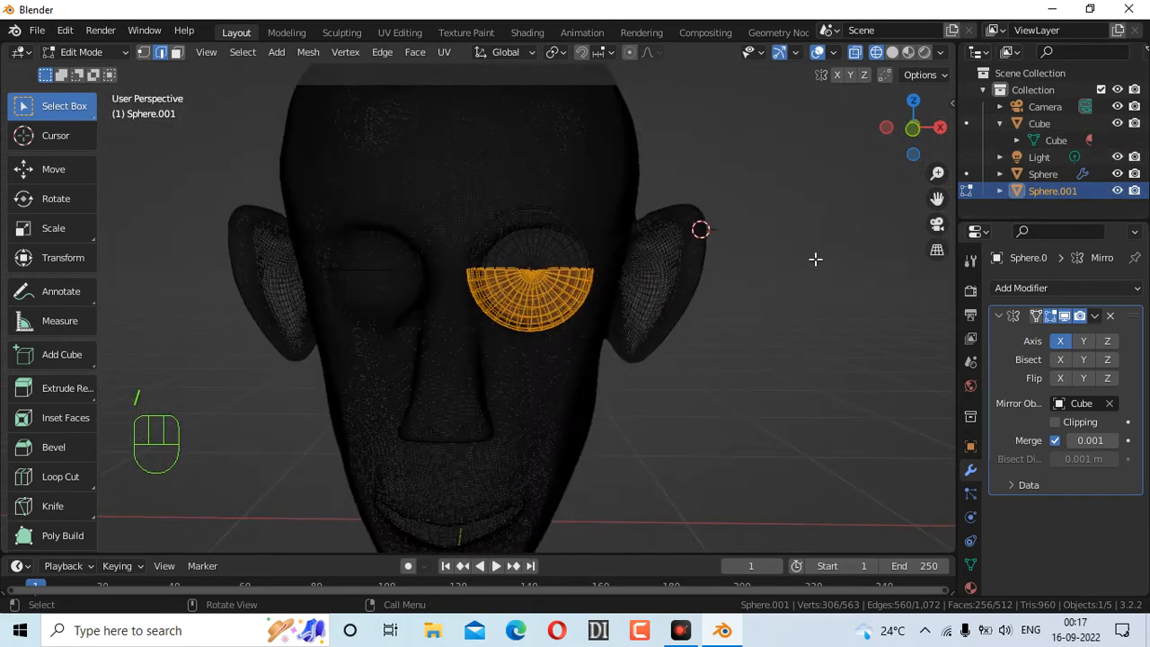
left_click(818, 53)
left_click(817, 53)
left_click(892, 53)
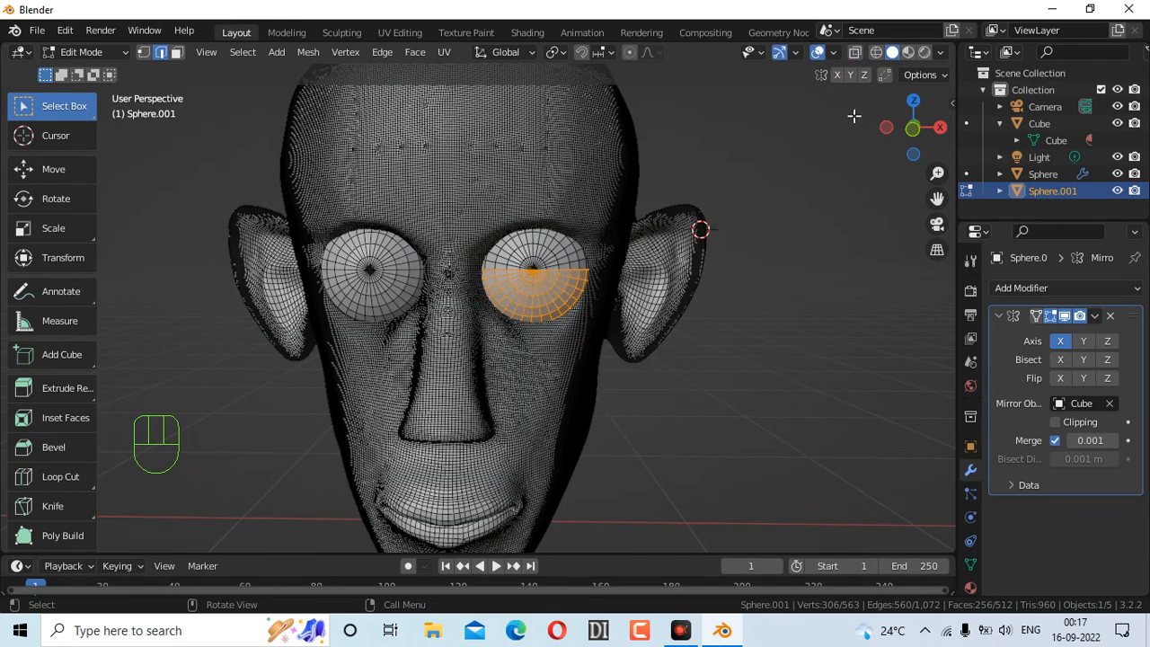
left_click(816, 53)
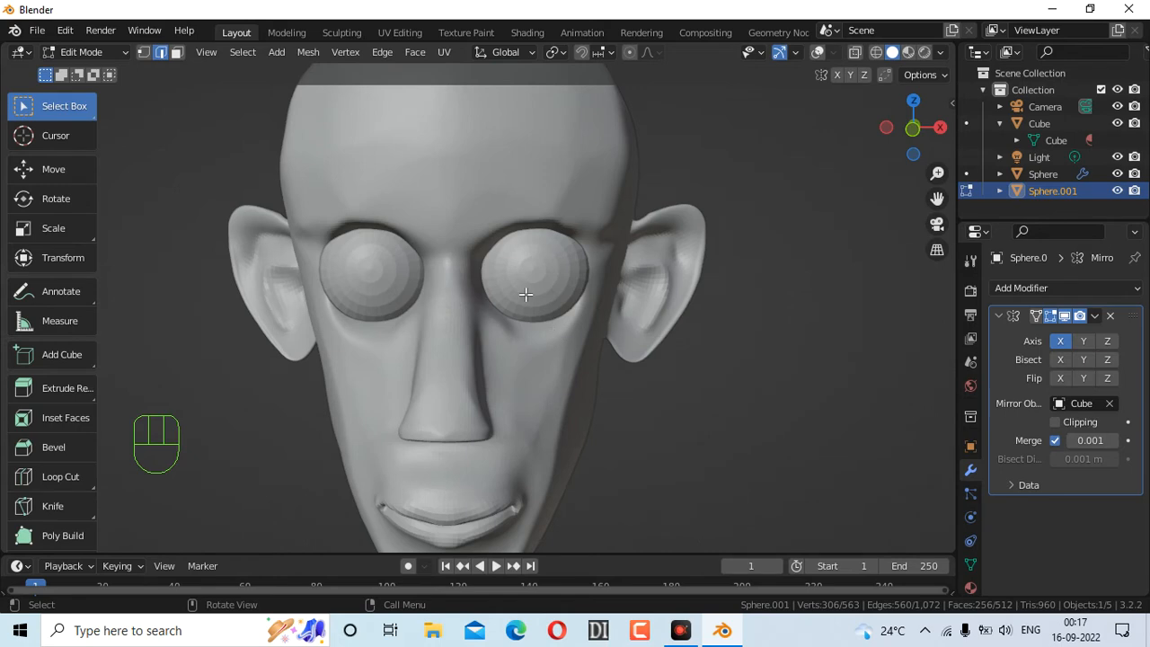
left_click_drag(912, 132, 787, 64)
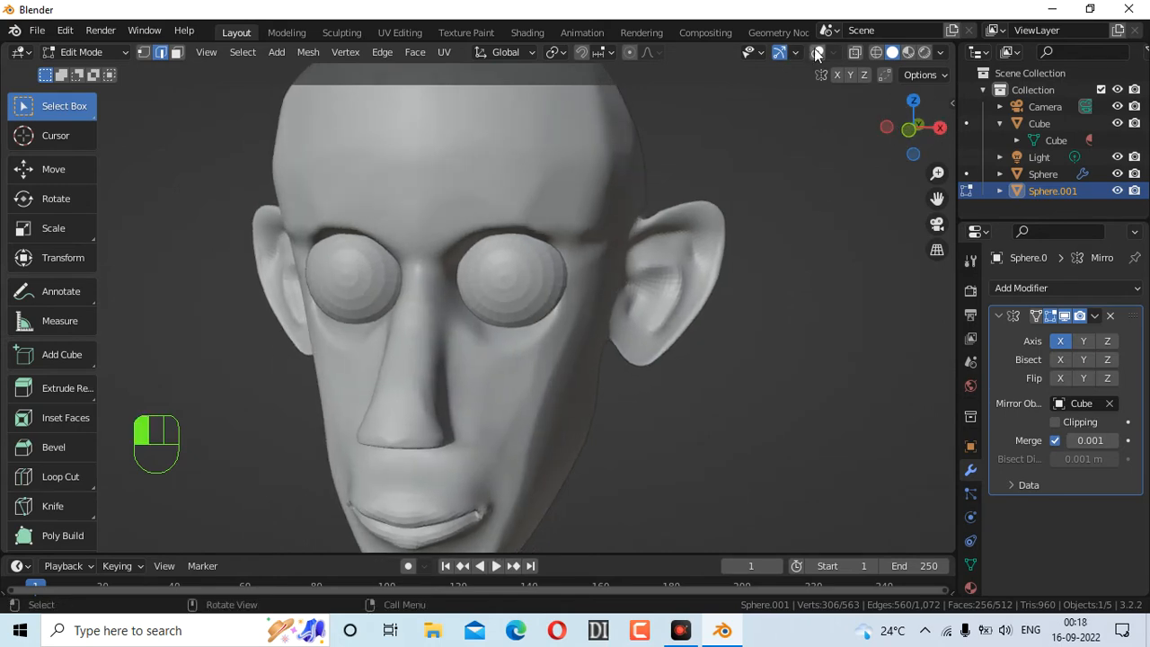
left_click(816, 53)
Turn off the Wireframe overlay in the Viewport Overlays settings
left_click(832, 52)
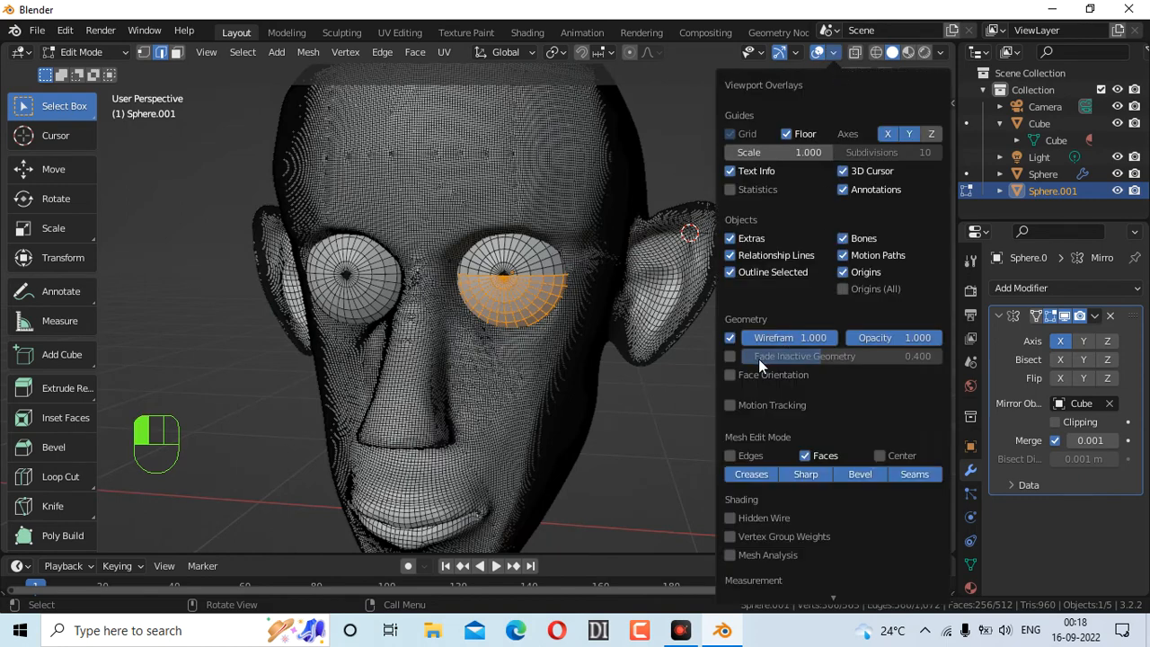
left_click(729, 338)
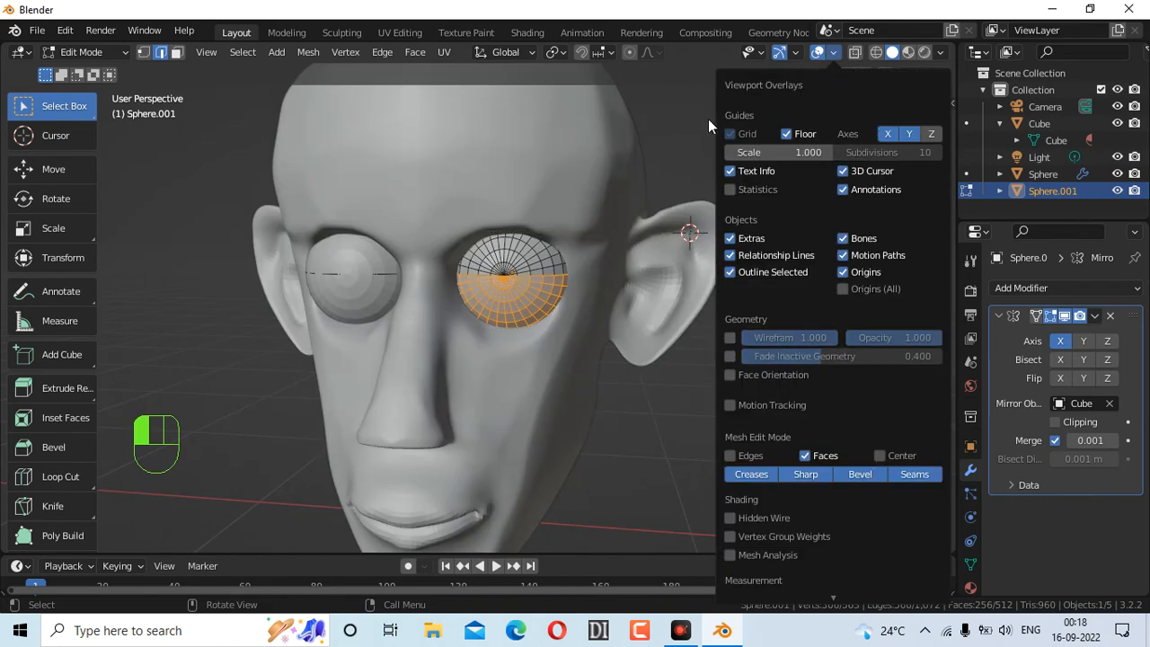
left_click(828, 54)
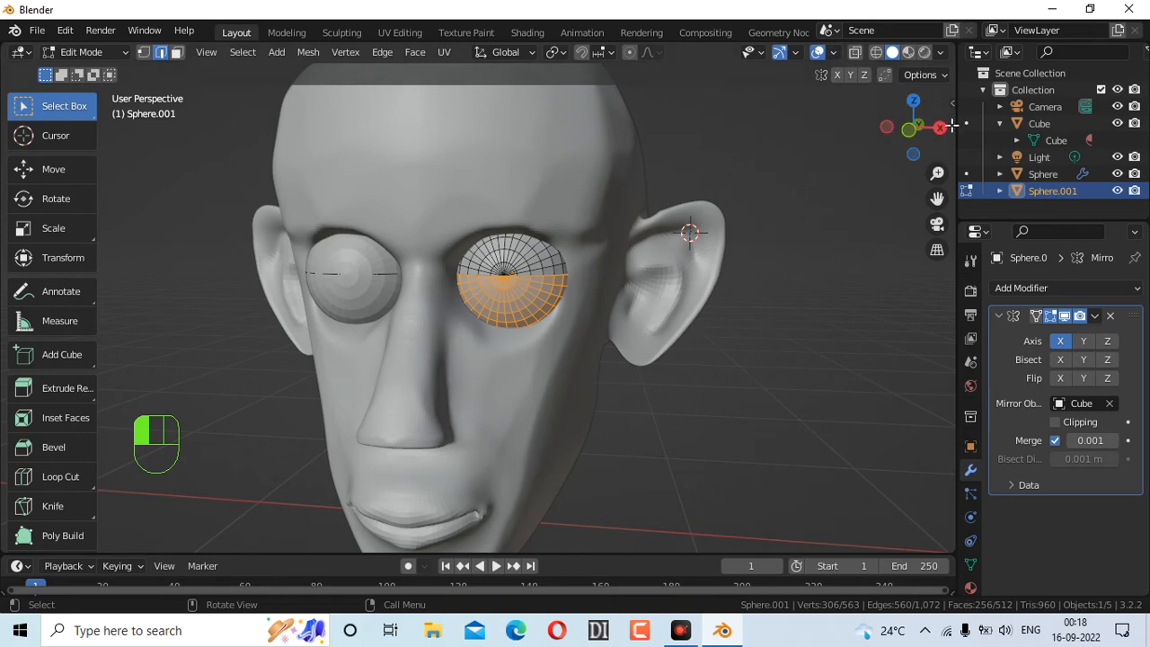
Rotate the lower eye-sphere half about 19° around the X axis
mouse_move(894, 158)
left_mouse_down()
mouse_move(854, 162)
mouse_move(911, 149)
left_mouse_up()
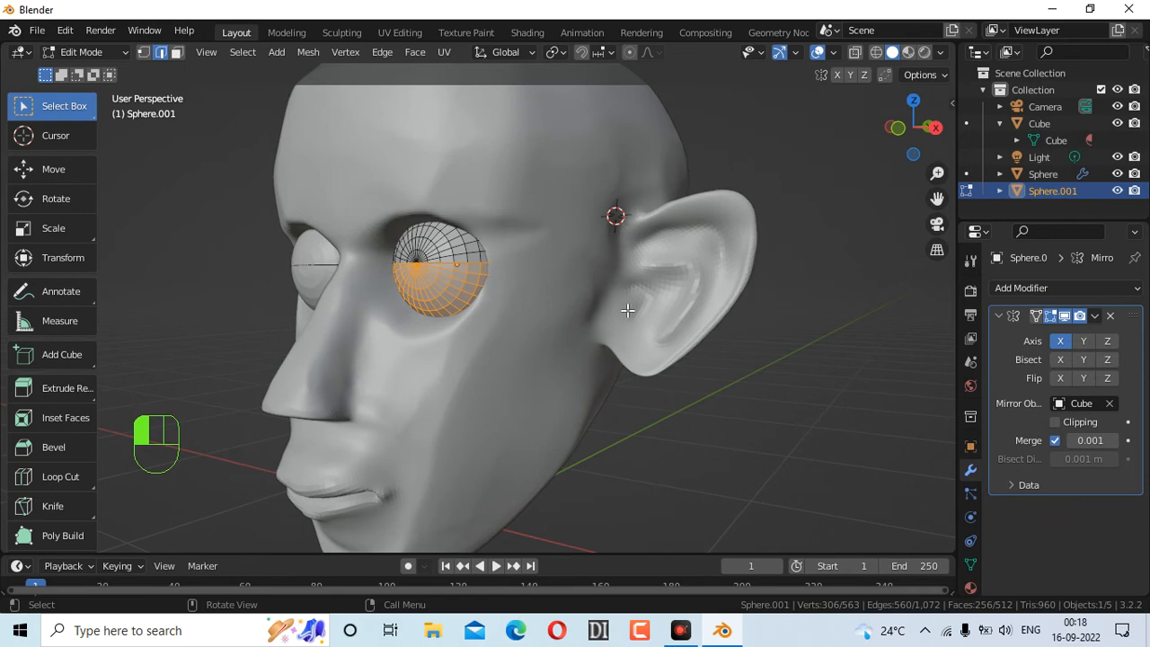
left_click_drag(914, 145, 881, 148)
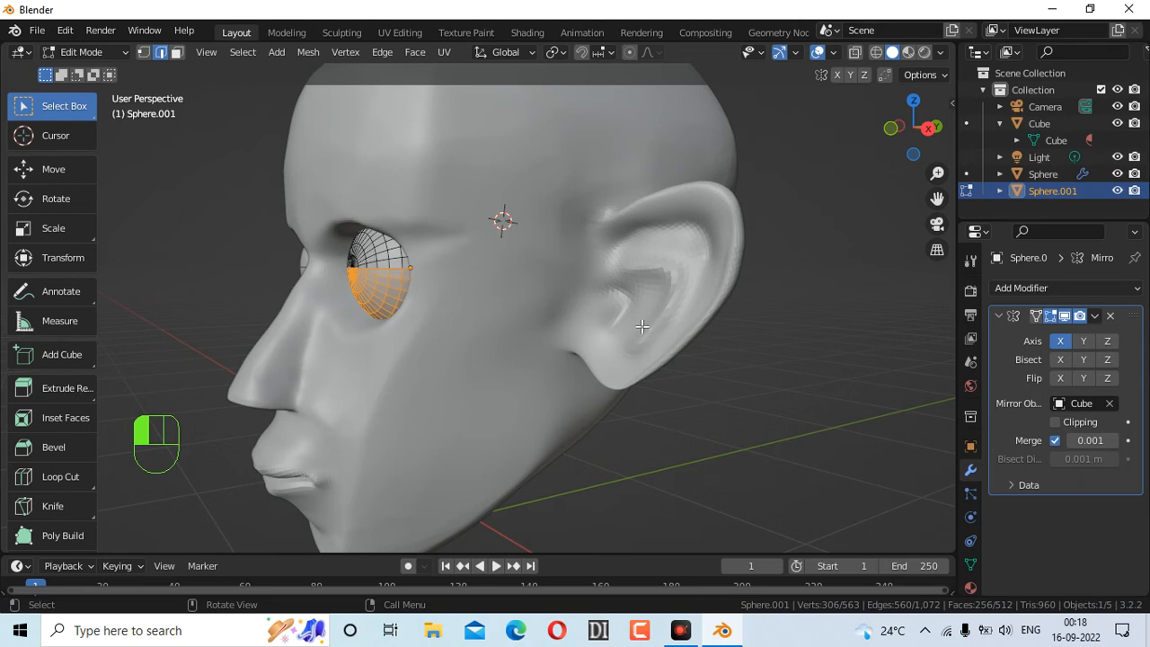
key("r")
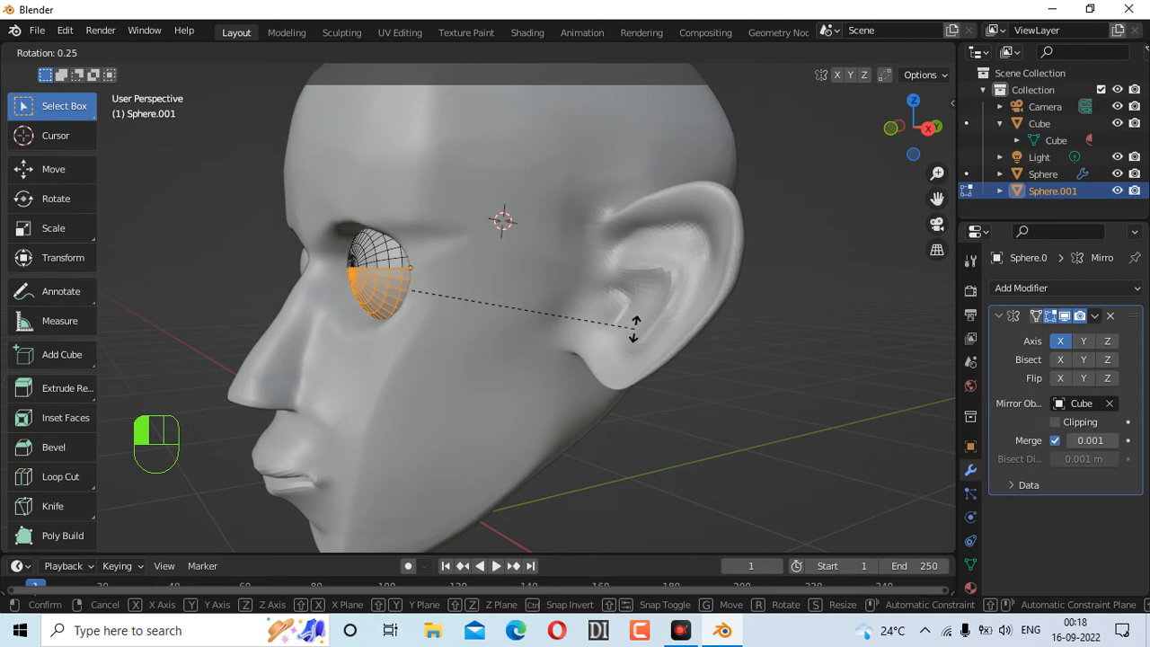
key("x")
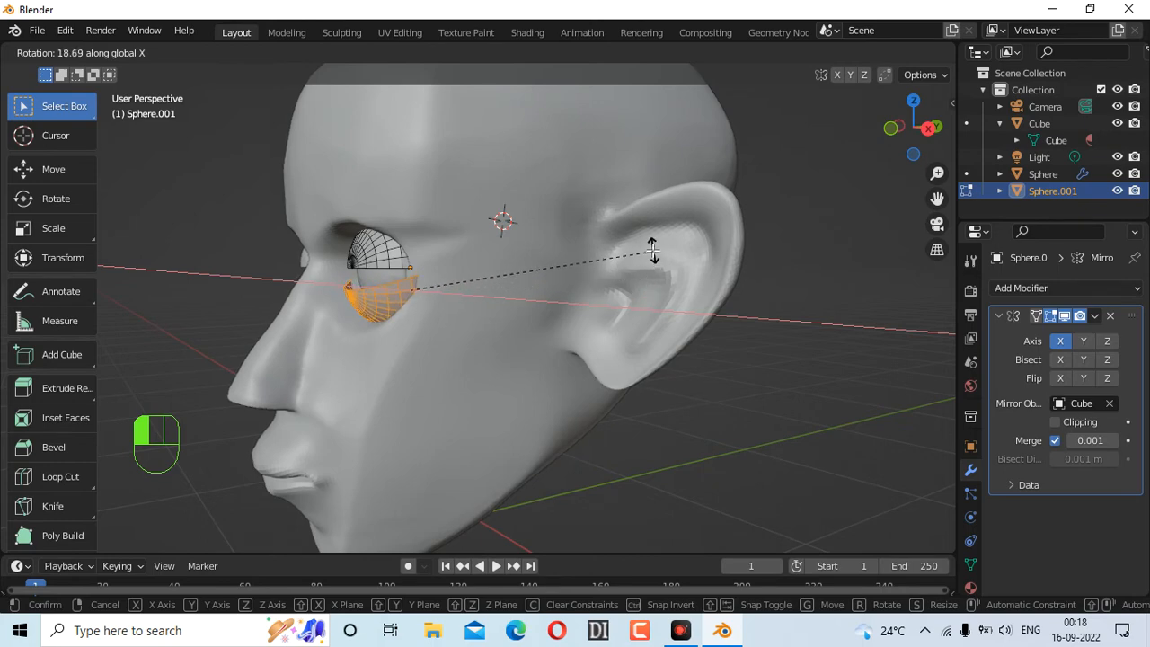
left_click(652, 252)
Select the upper eye-sphere half and rotate it -13.6° around the X axis
left_click_drag(899, 134, 865, 147)
left_click_drag(463, 208, 600, 268)
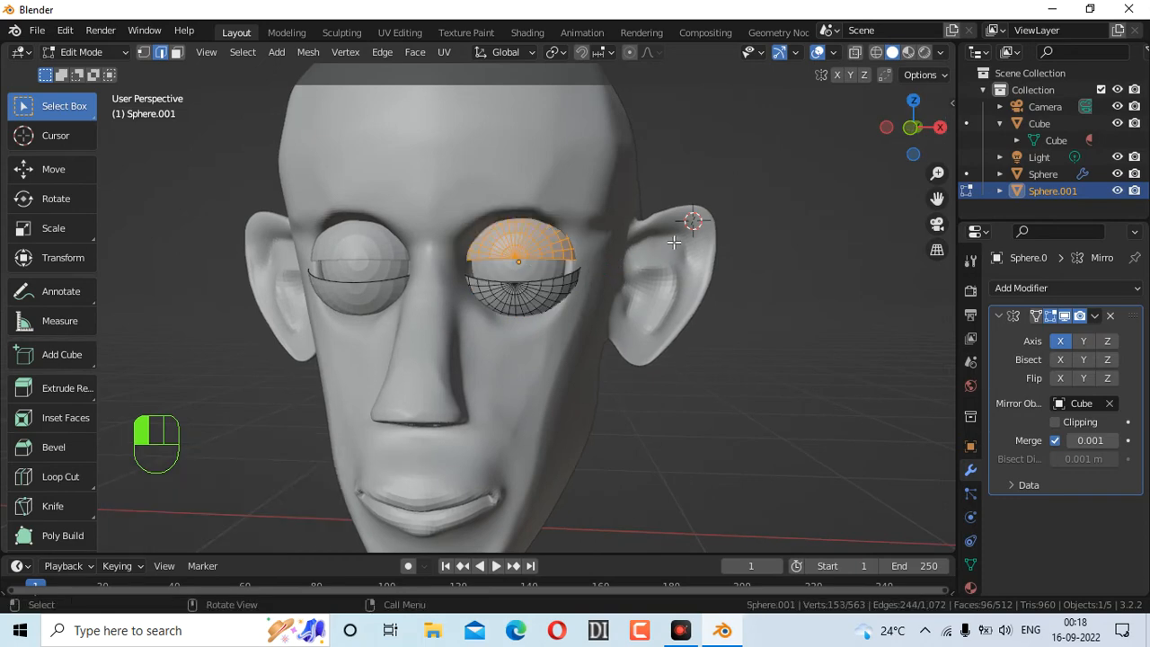
left_click_drag(898, 135, 893, 151)
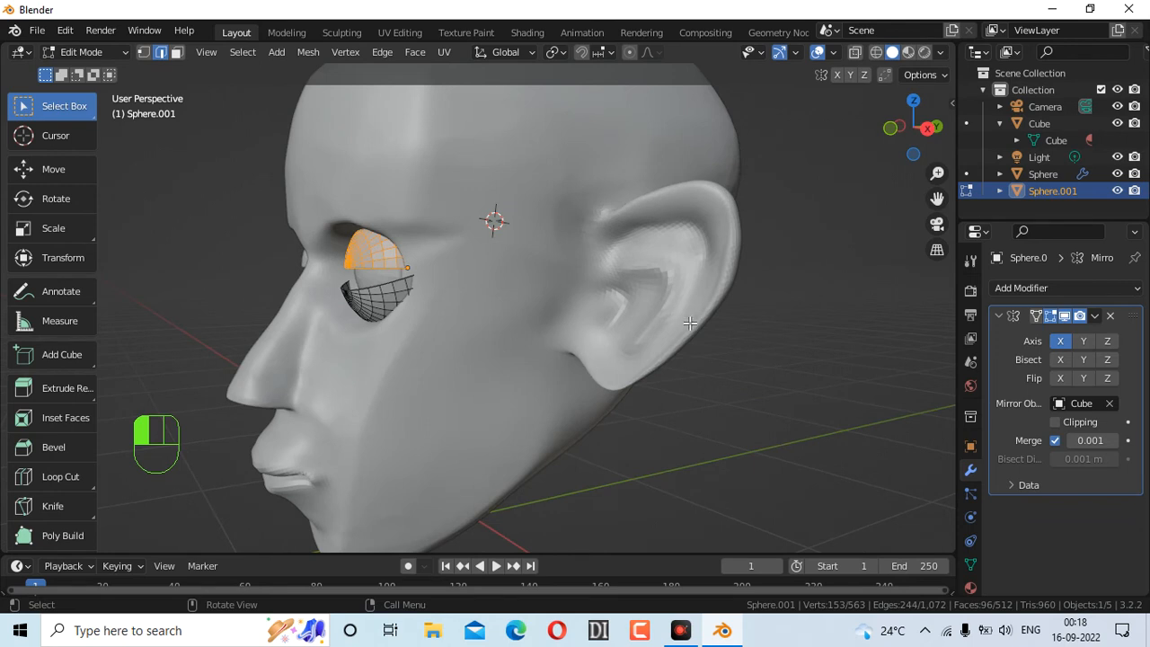
key("r")
key("x")
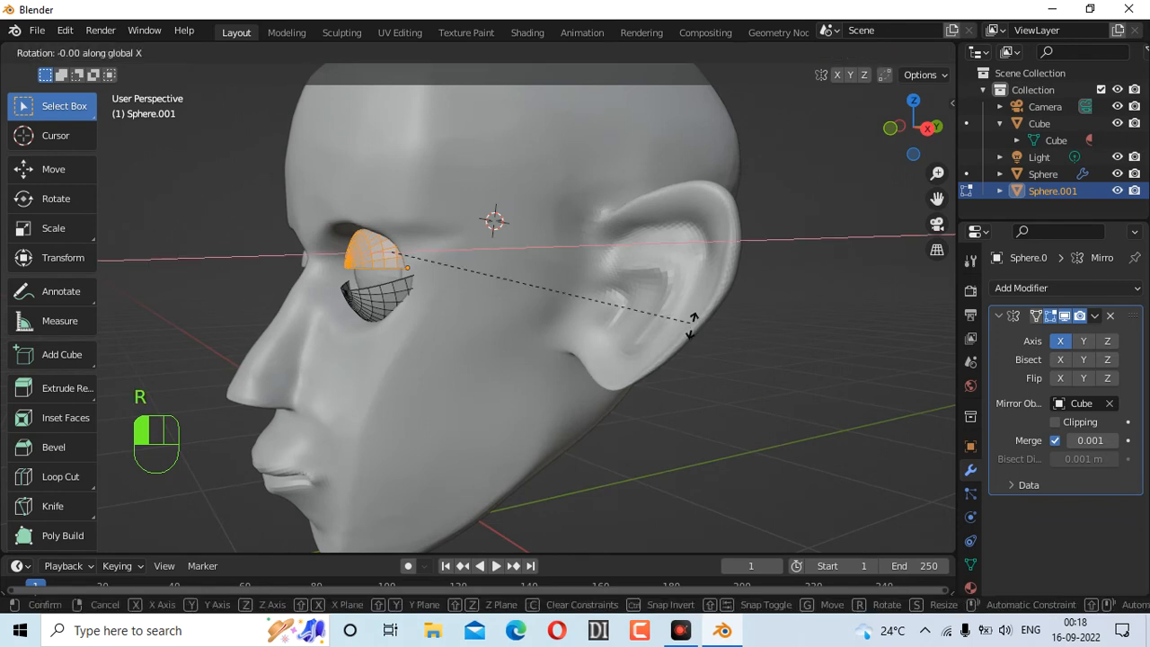
left_click(702, 410)
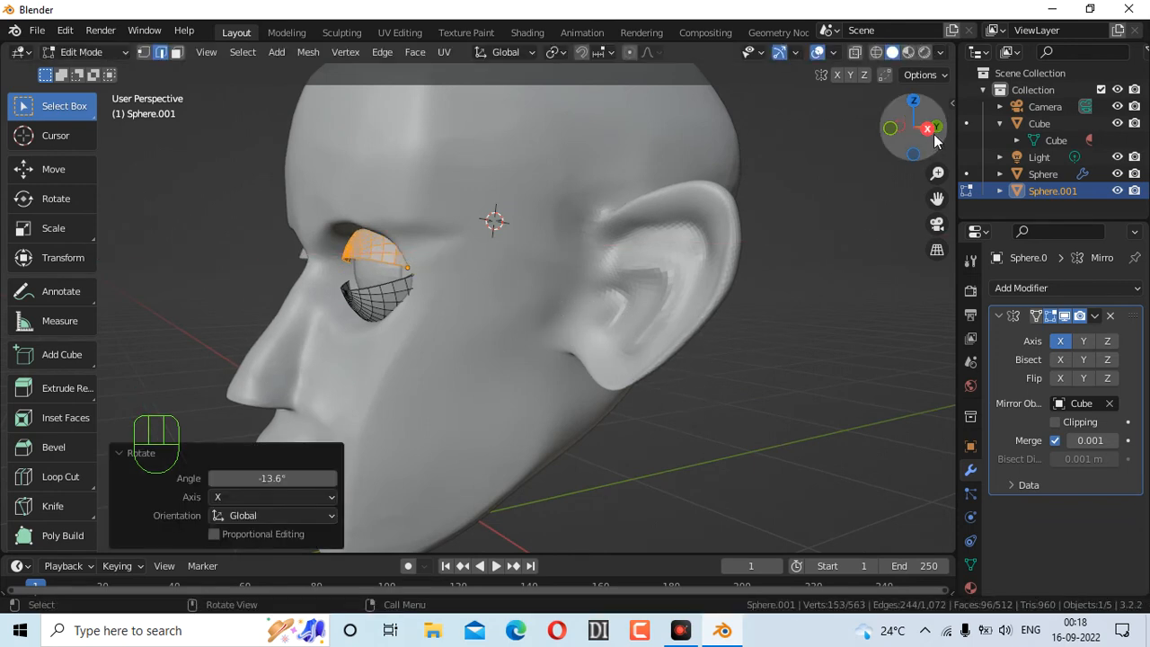
Box-select the whole lower eyelid half again
left_click_drag(914, 134, 920, 144)
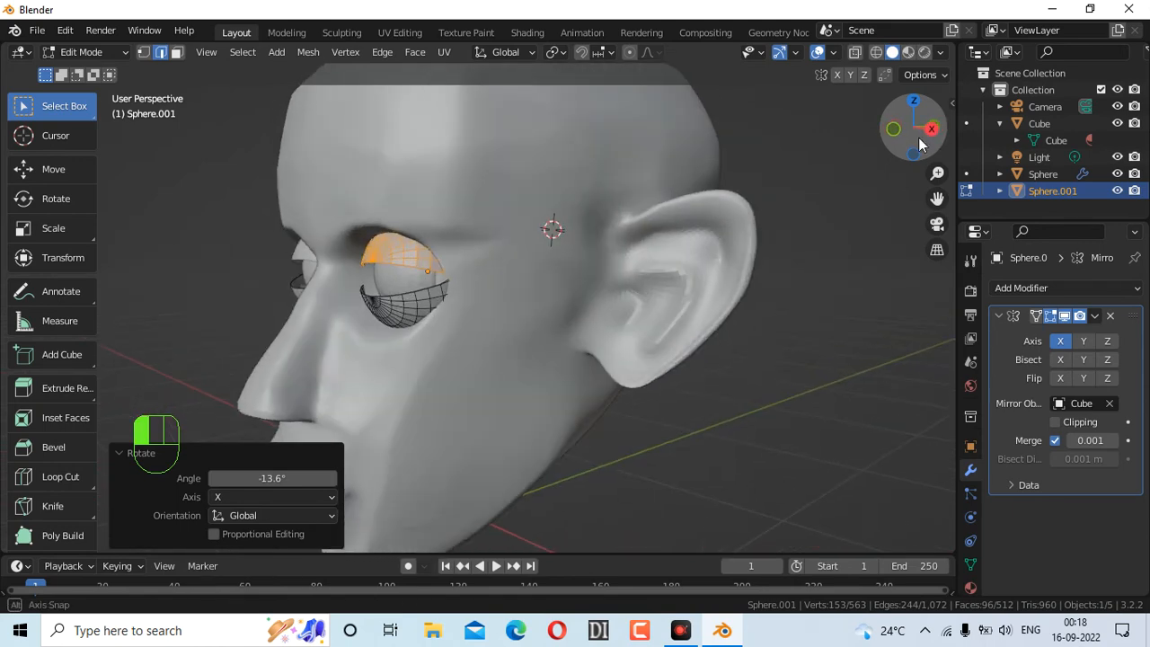
left_click_drag(345, 274, 491, 357)
left_click(784, 320)
left_click_drag(353, 283, 543, 363)
left_click(823, 355)
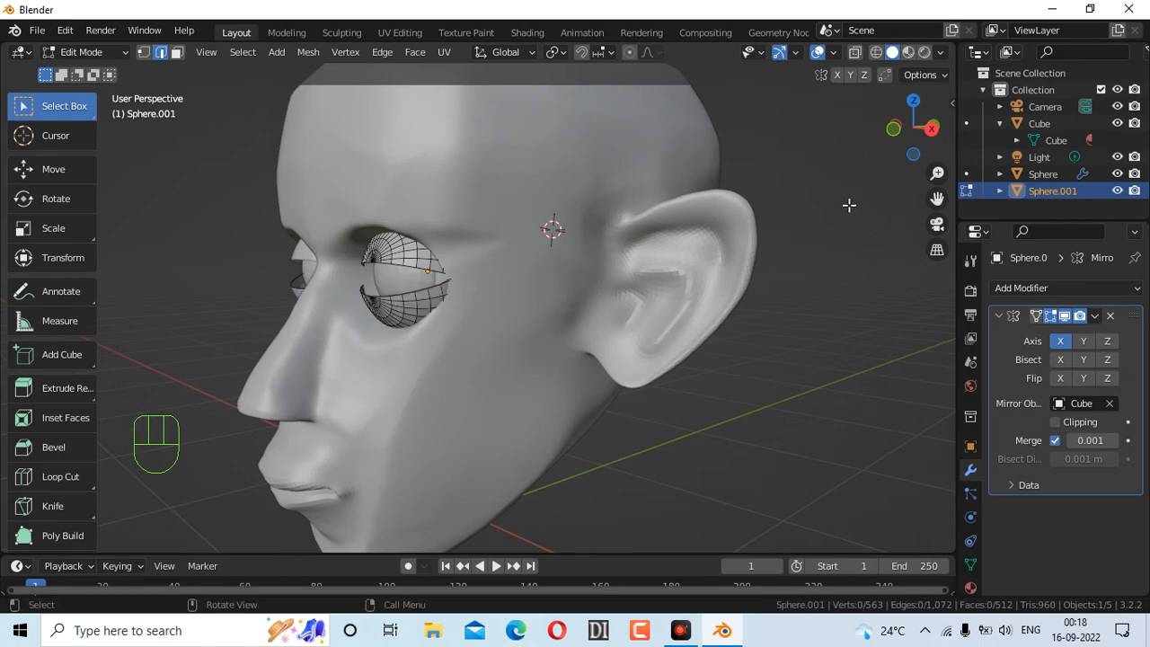
left_click_drag(895, 142, 943, 142)
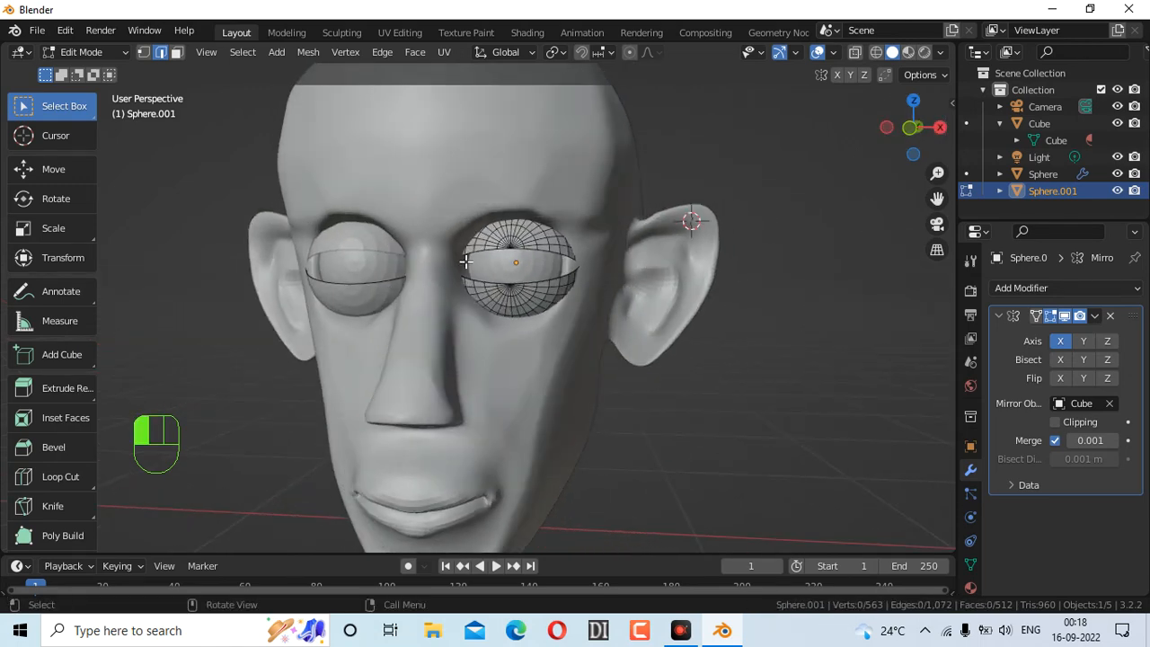
left_click_drag(451, 268, 643, 369)
left_click_drag(455, 262, 620, 331)
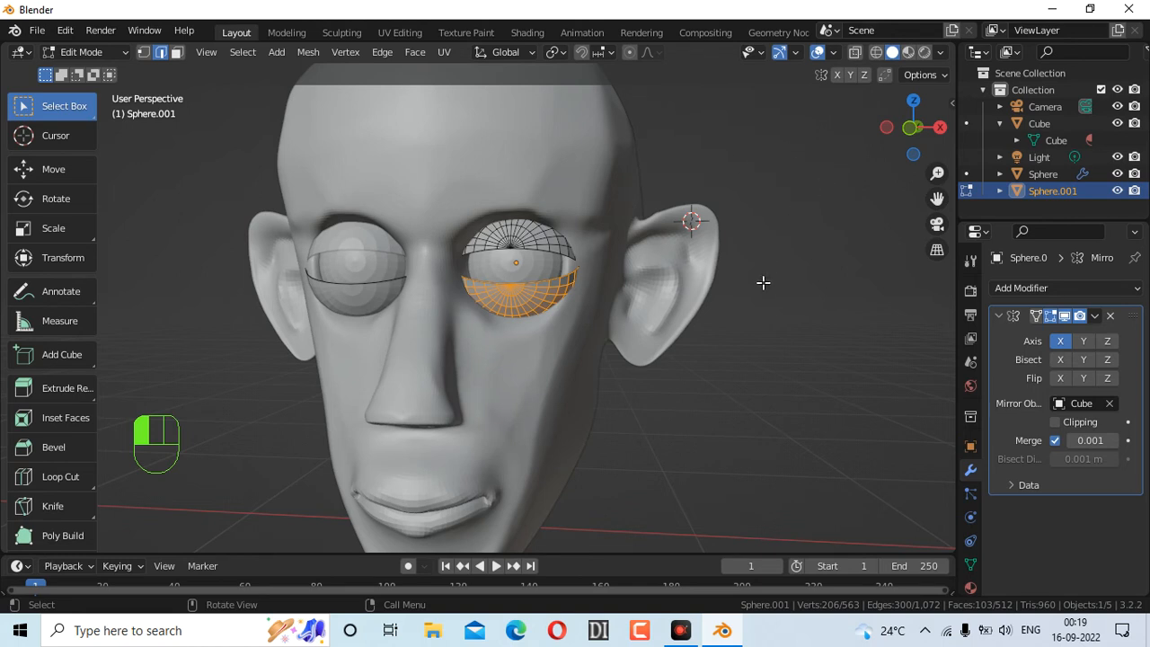
Move the lower eyelid 0.00568 m along the Y axis
key("g")
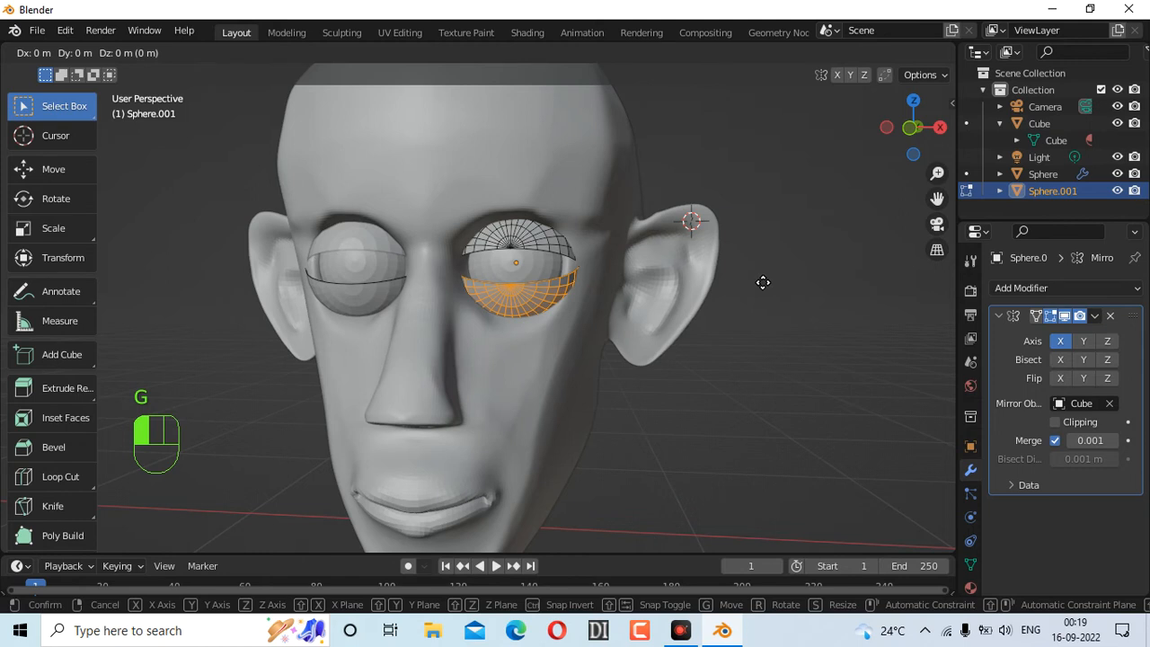
key("y")
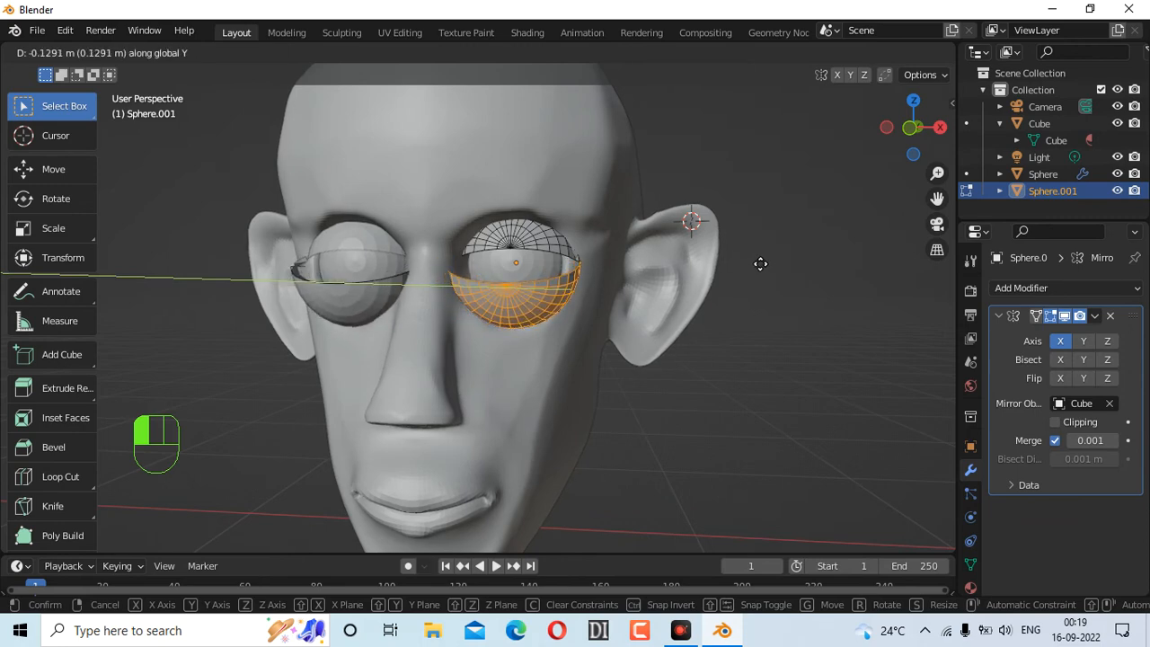
left_click(763, 261)
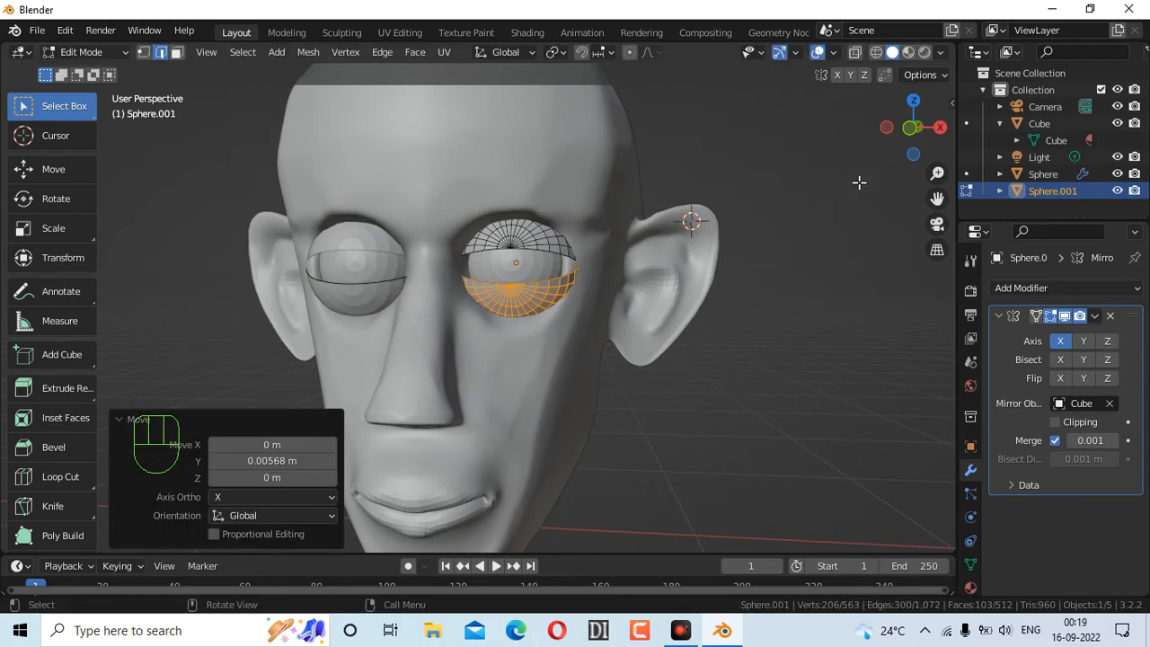
left_click_drag(925, 139, 820, 144)
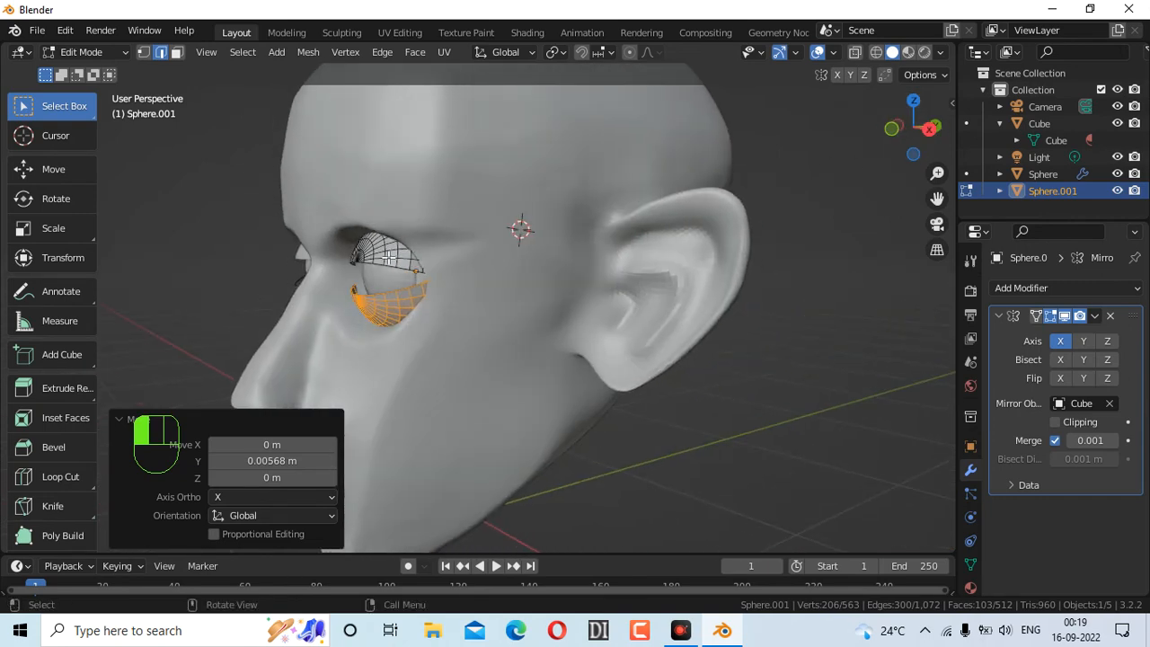
left_click_drag(910, 146, 1035, 149)
Scale the lower eyelid down to 0.872
key("s")
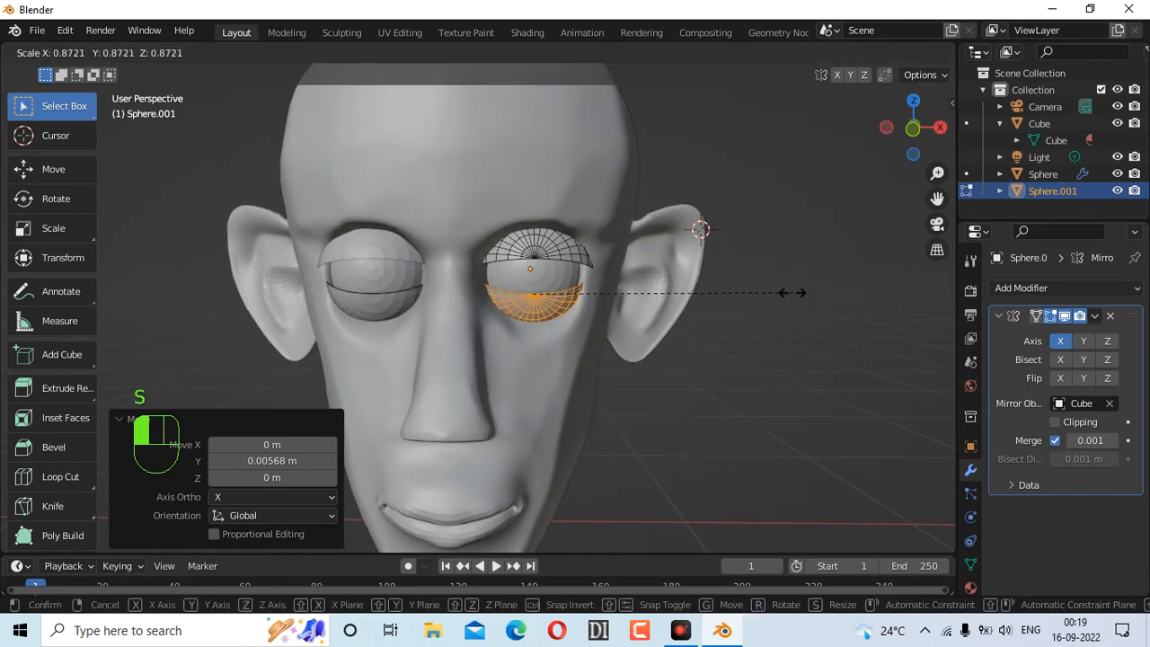
left_click(793, 292)
left_click_drag(908, 141, 900, 155)
Box-select the upper eyelid faces
left_click_drag(471, 197, 625, 271)
left_click(756, 276)
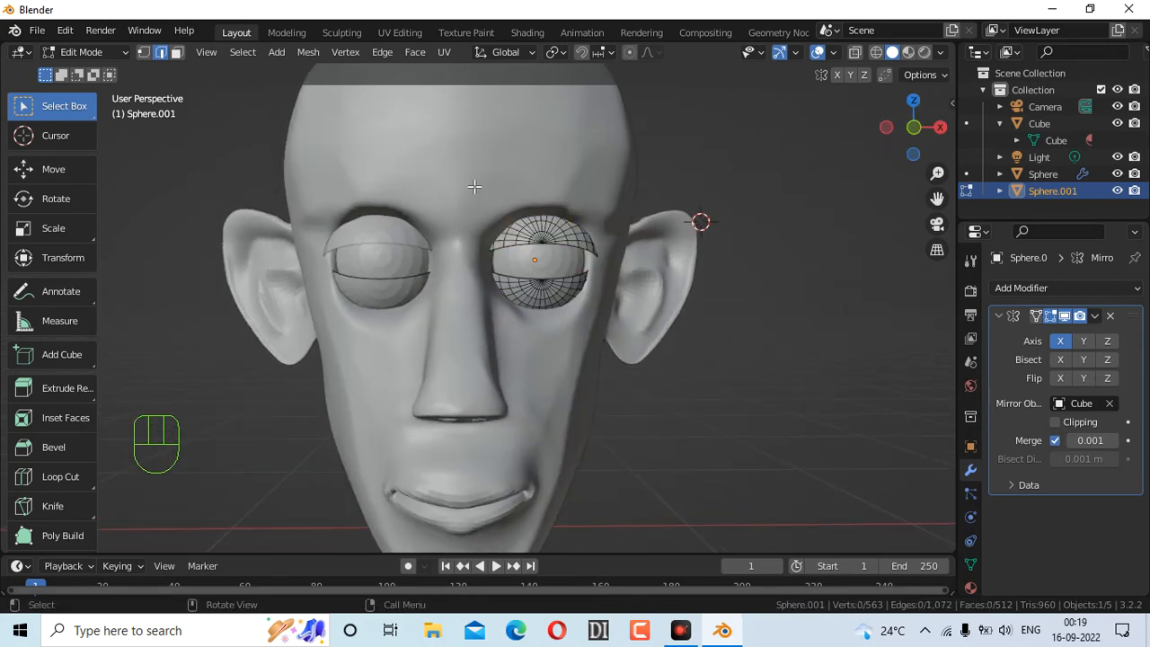
left_click_drag(474, 186, 625, 271)
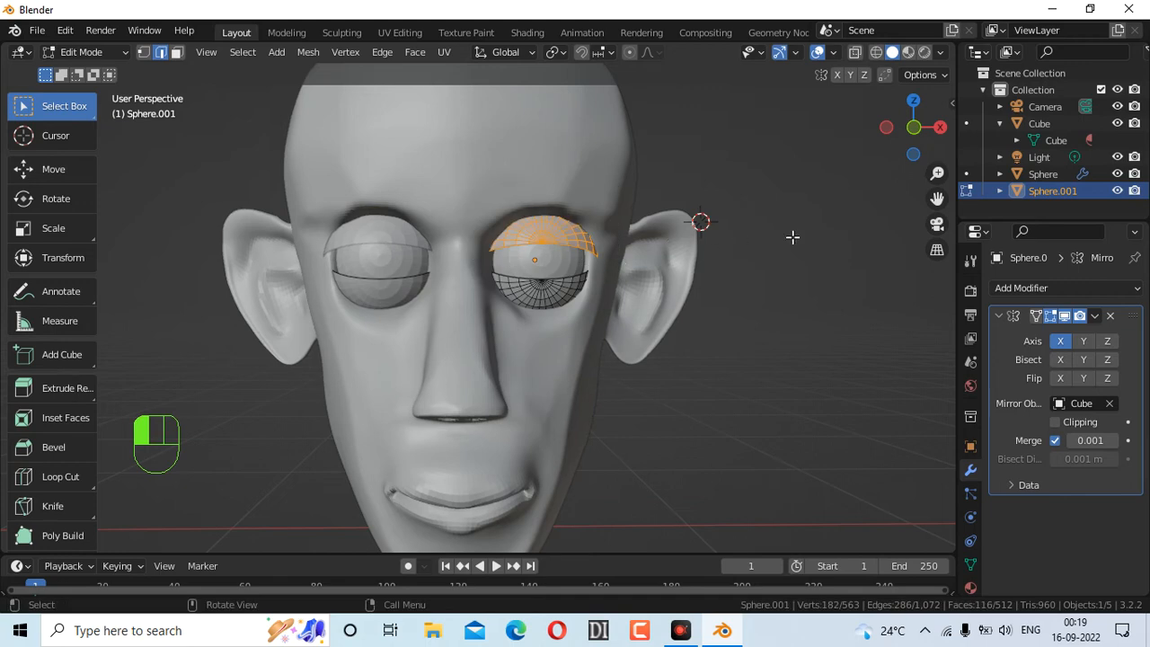
Scale the upper eyelid to 0.897 and give it a slight rotation
key("s")
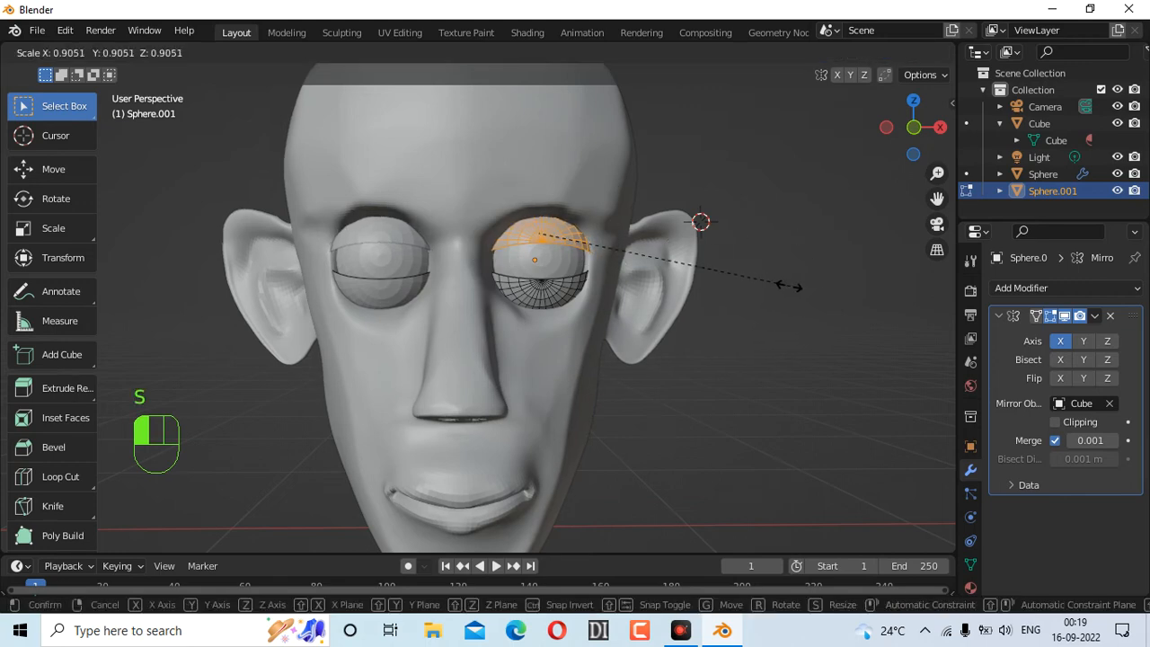
left_click(787, 286)
mouse_move(898, 150)
left_mouse_down()
mouse_move(878, 153)
mouse_move(903, 131)
left_mouse_up()
key("r")
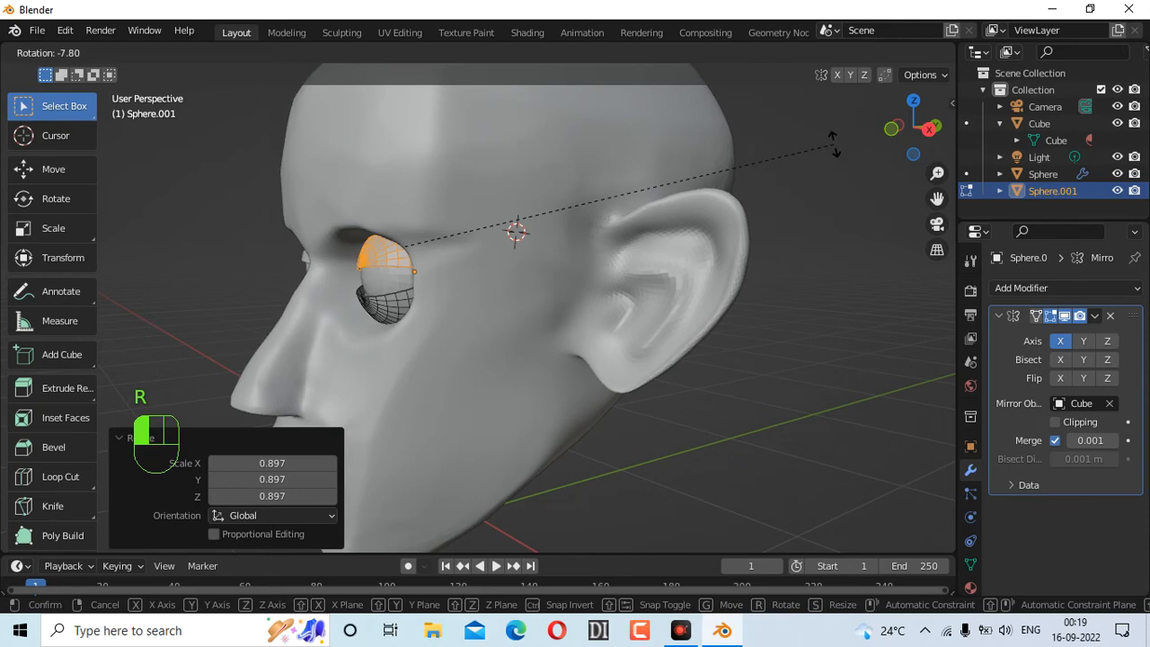
left_click(841, 213)
left_click_drag(909, 135, 914, 133)
Reselect the upper lid and tilt it 9.98° around the global X axis
left_click_drag(446, 169, 616, 248)
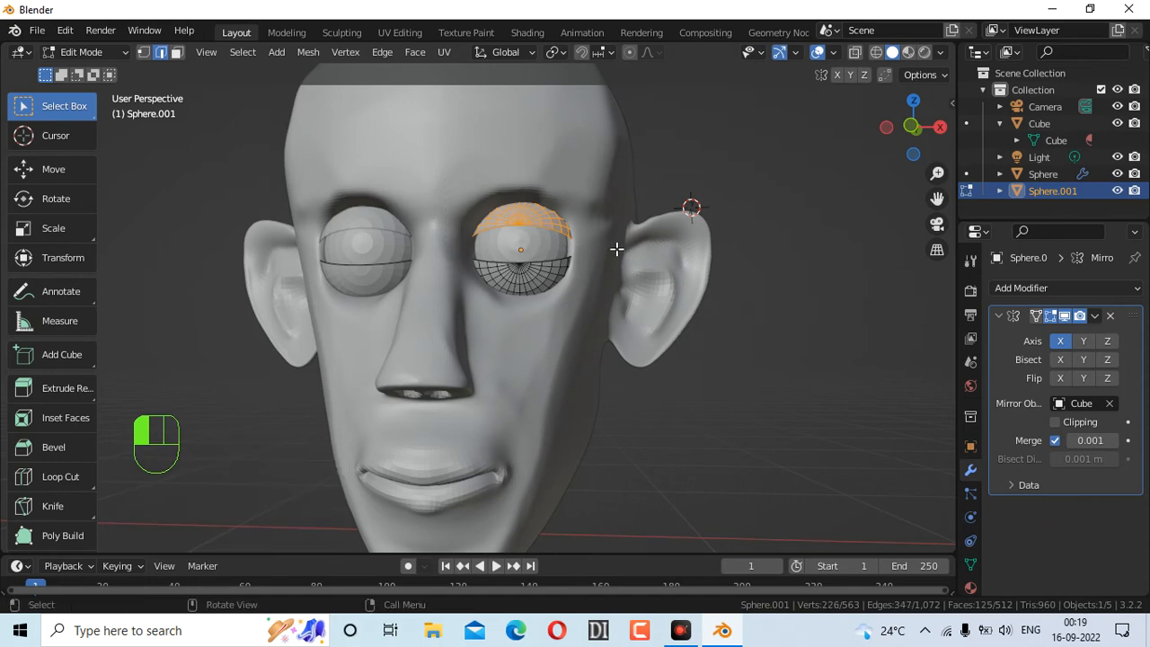
left_click_drag(908, 135, 770, 267)
key("r")
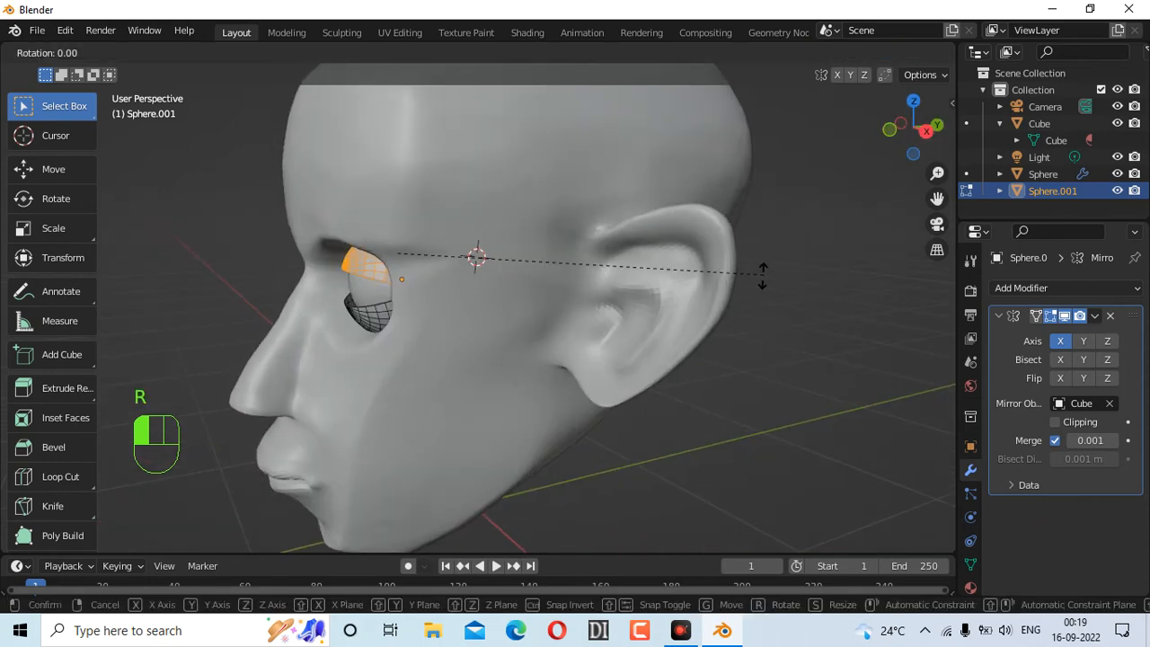
key("x")
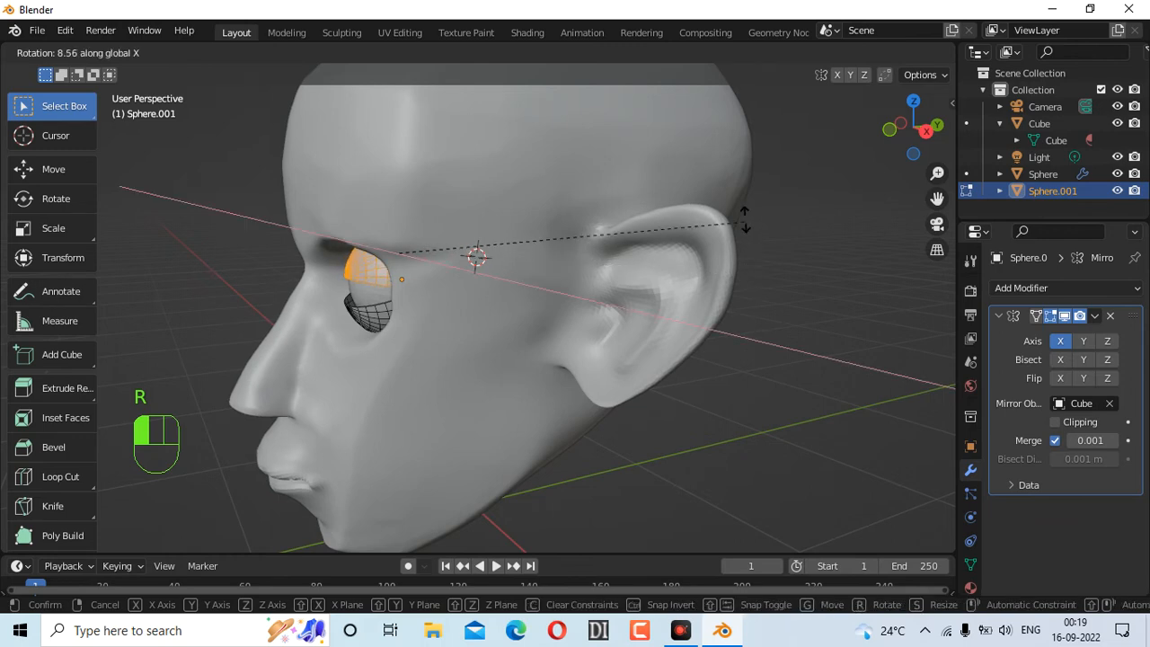
left_click(744, 216)
Box-select the eye's lower half together with its middle row
mouse_move(912, 126)
left_mouse_down()
mouse_move(898, 131)
mouse_move(932, 128)
left_mouse_up()
left_click_drag(445, 243, 596, 296)
left_click_drag(430, 240, 592, 302, "shift")
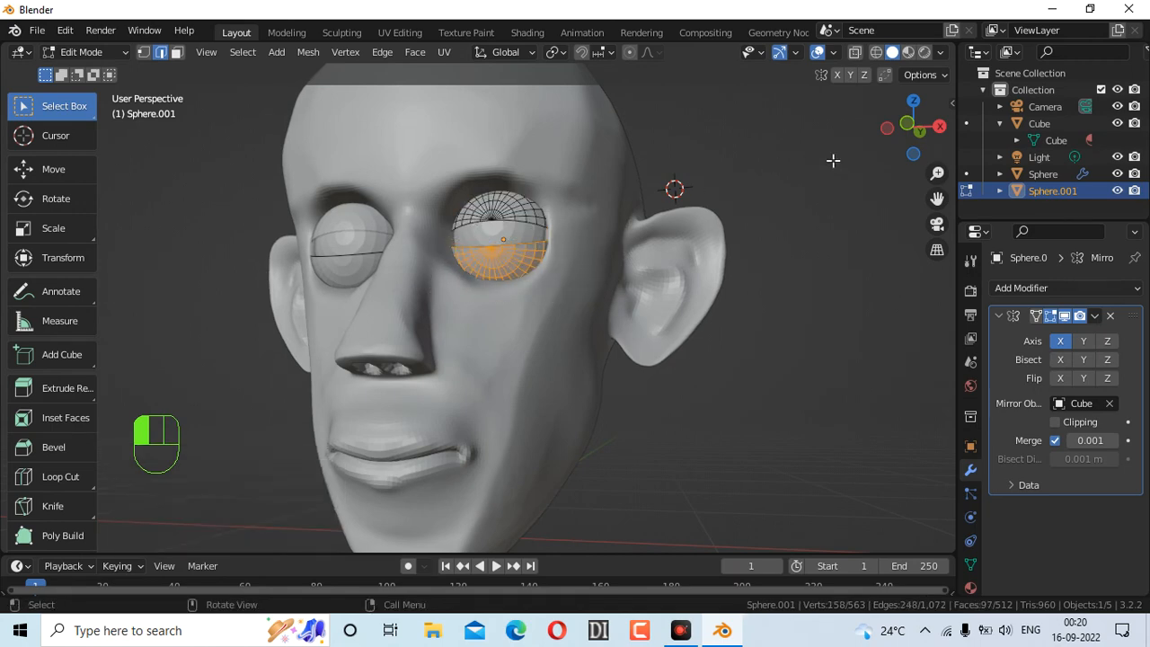
Rotate the eye's lower half 6.79° in side view
left_click_drag(899, 146, 845, 257)
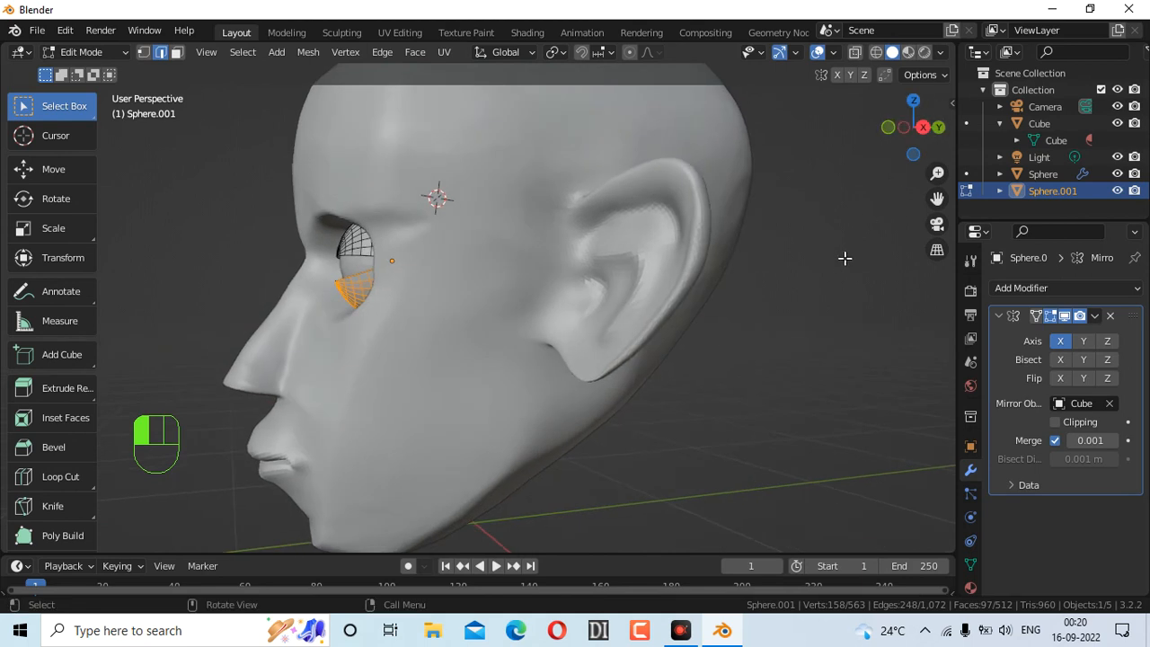
key("r")
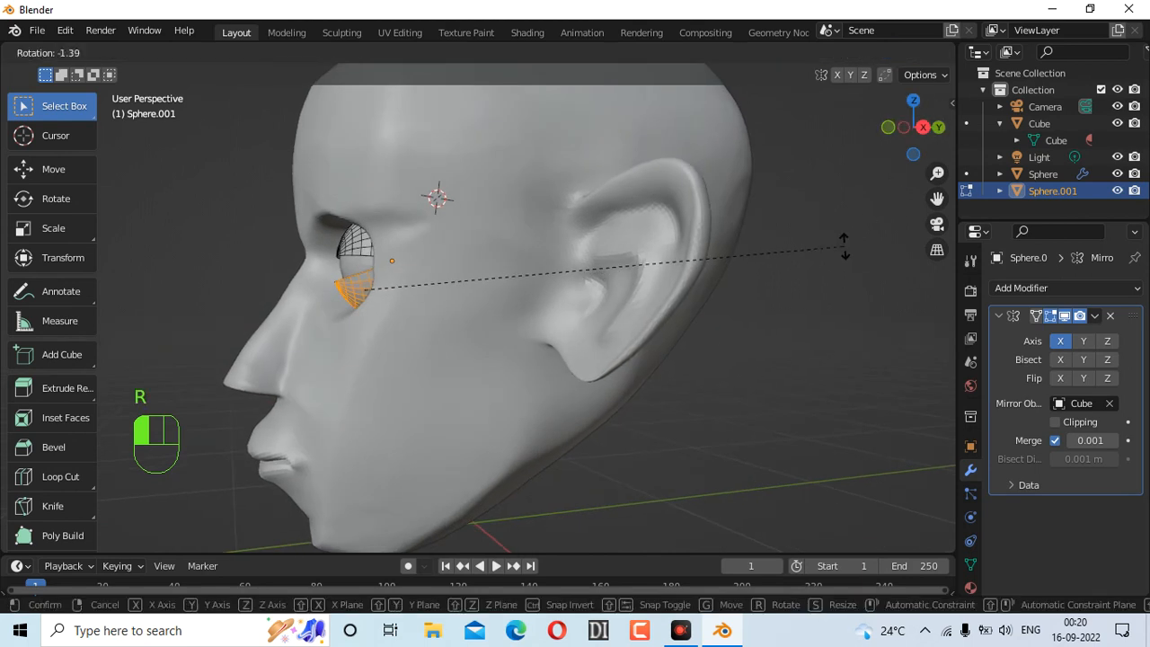
left_click(841, 311)
left_click(888, 127)
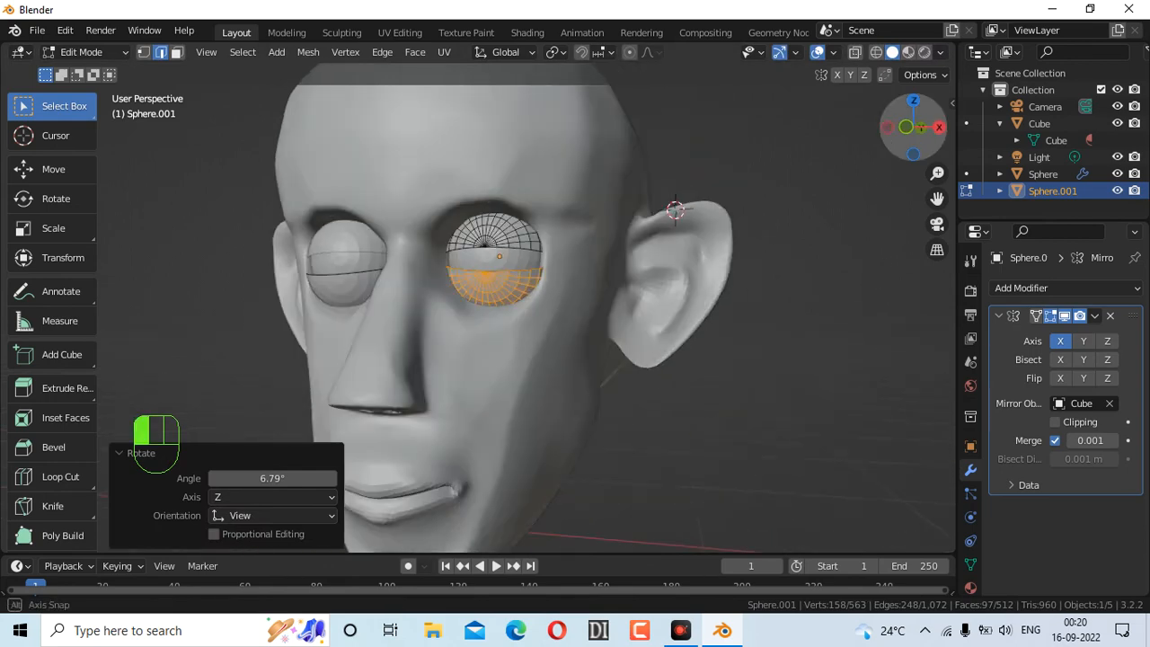
Select the upper lid half and rotate it 14.9° down over the eyeball
left_click(467, 193)
left_click_drag(462, 195, 609, 267)
left_click_drag(895, 149, 784, 225)
key("r")
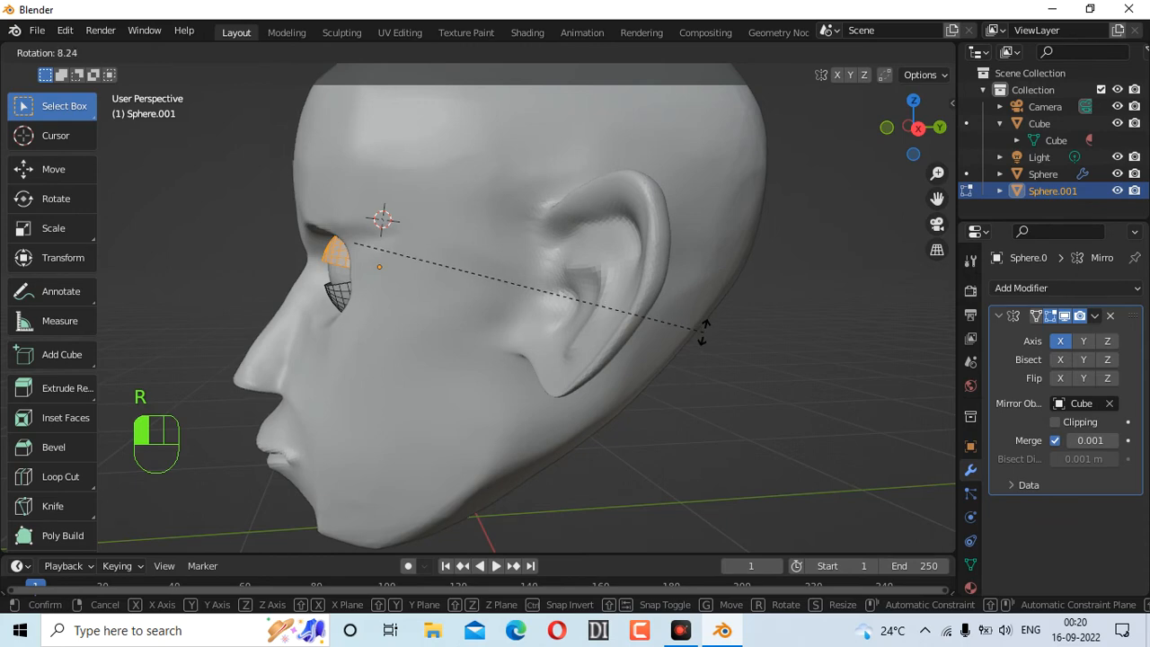
left_click(669, 364)
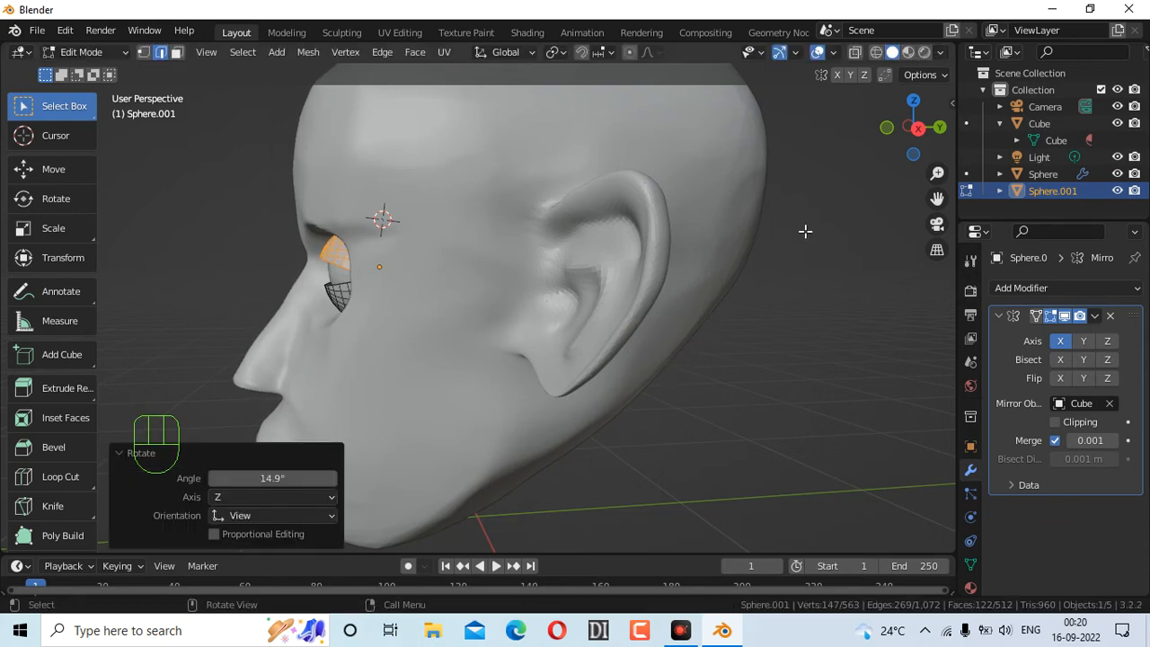
left_click_drag(900, 148, 1061, 192)
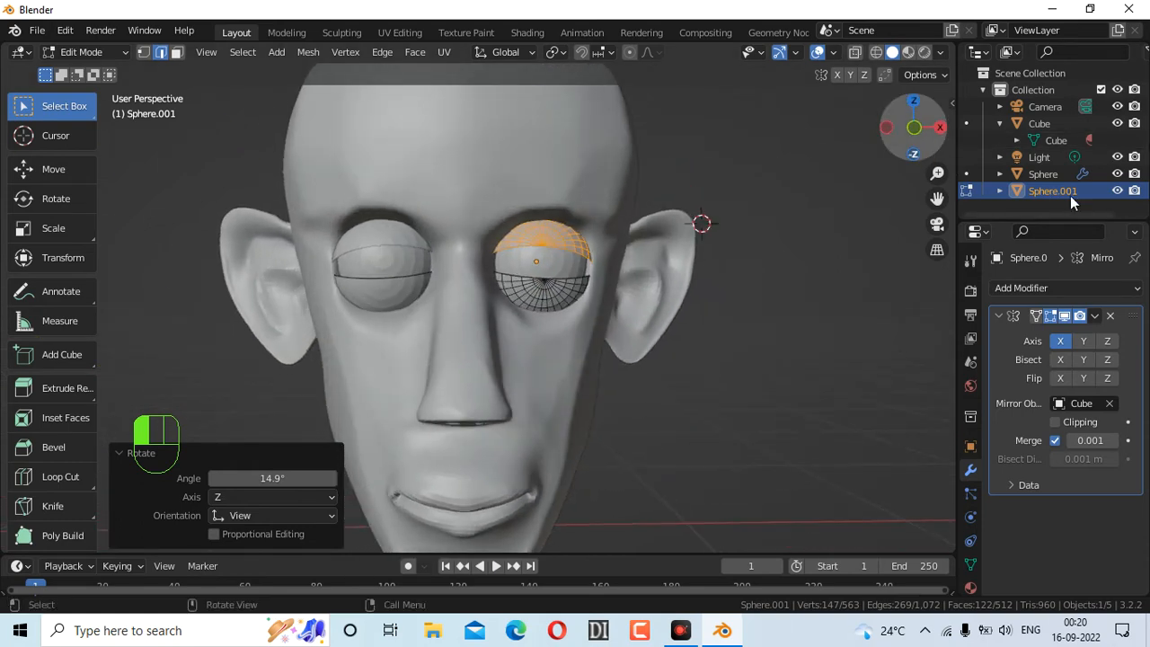
left_click(1078, 288)
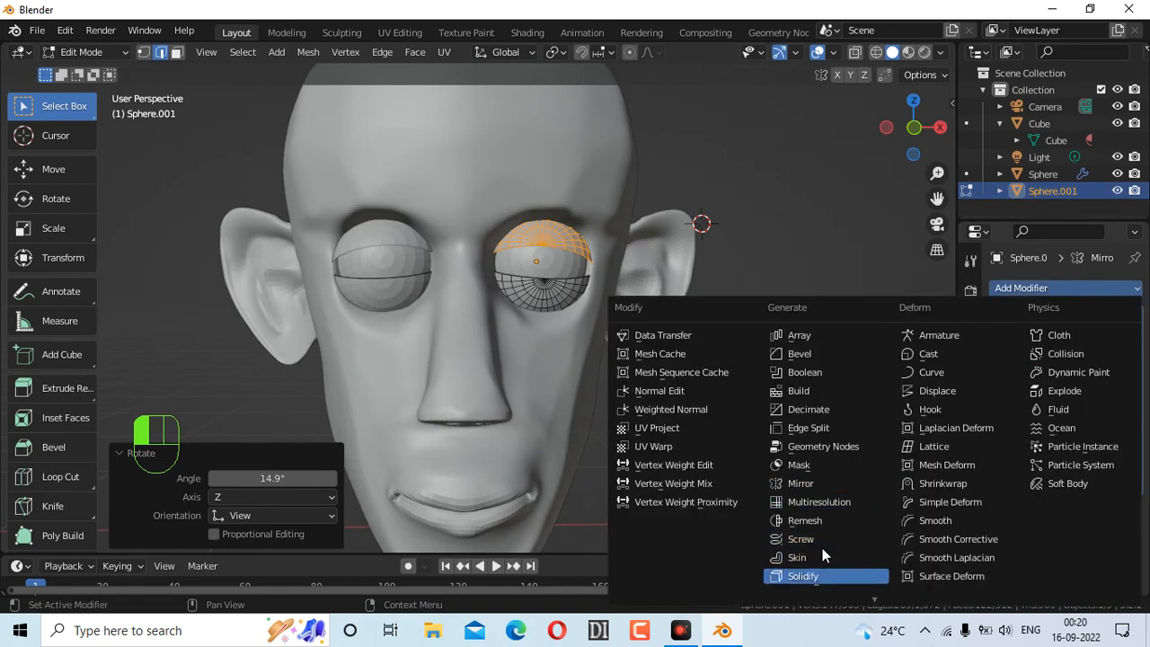
Add a Solidify modifier with 0.12 m thickness to the eyelids and hide overlays
left_click(821, 573)
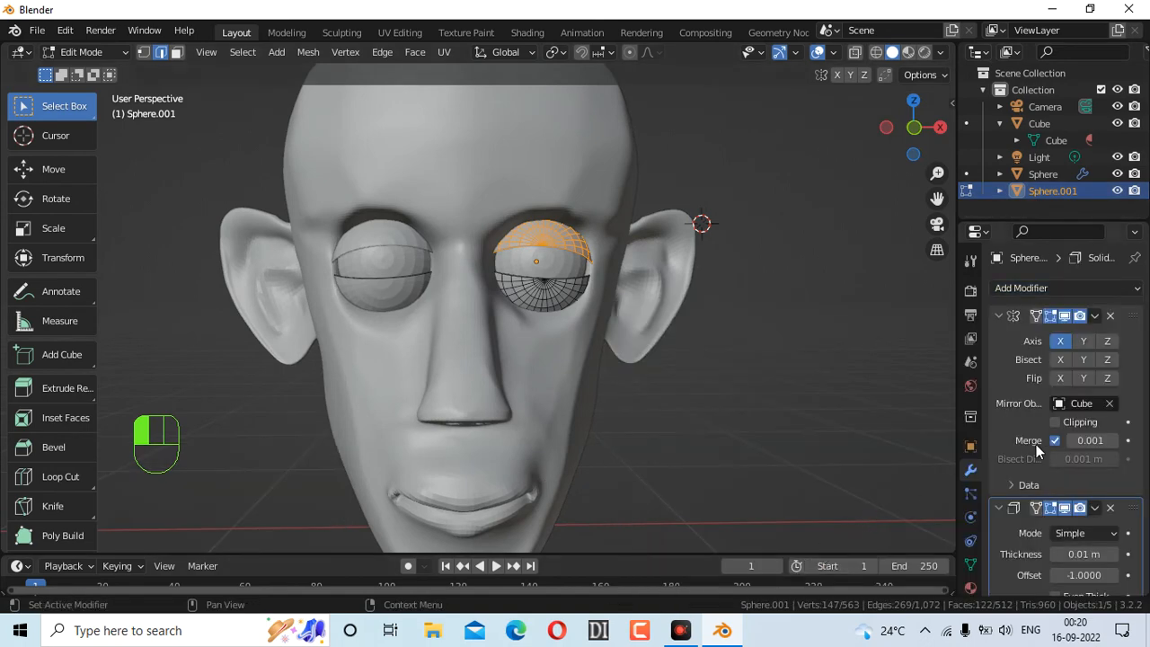
scroll(1118, 396, "down", 3)
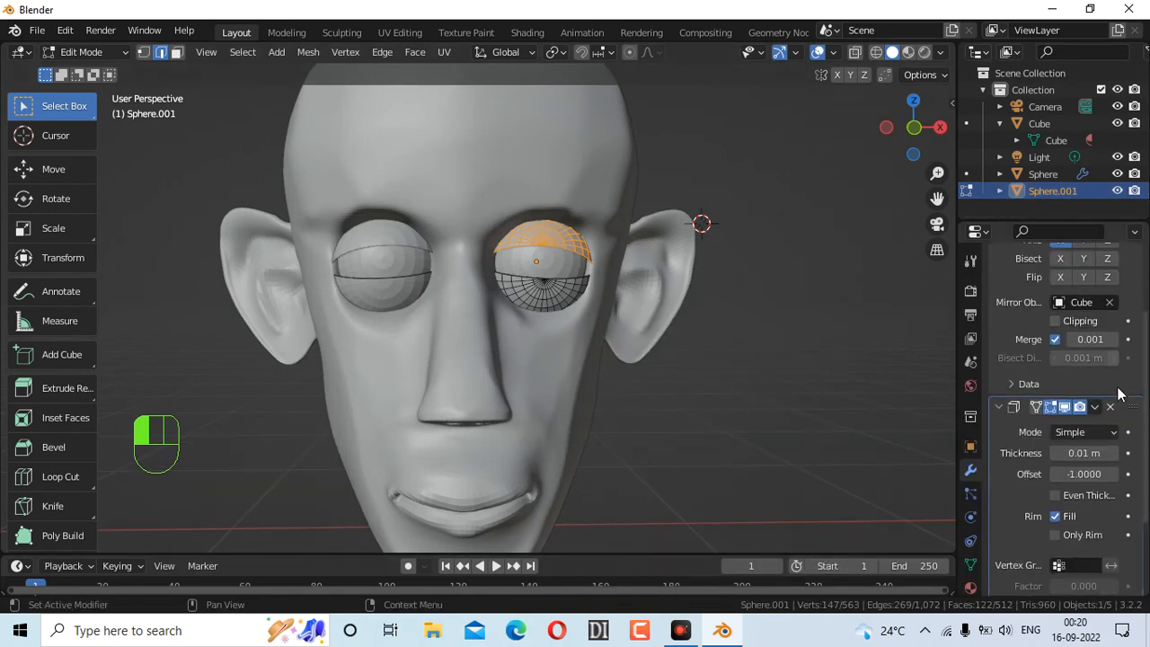
left_click(1115, 453)
left_click(1114, 453)
left_click(1115, 453)
left_click(1115, 452)
left_click(1115, 453)
left_click(1115, 452)
left_click(1115, 453)
left_click(1115, 453)
left_click(1115, 452)
left_click(1115, 452)
left_click(820, 315)
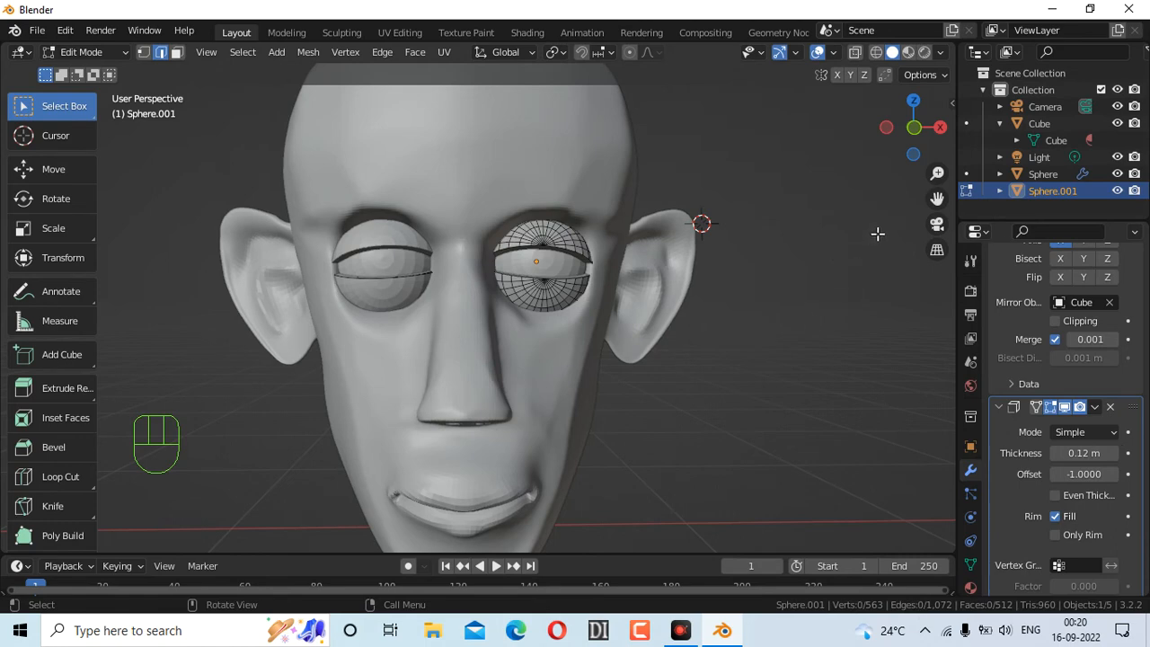
left_click(815, 52)
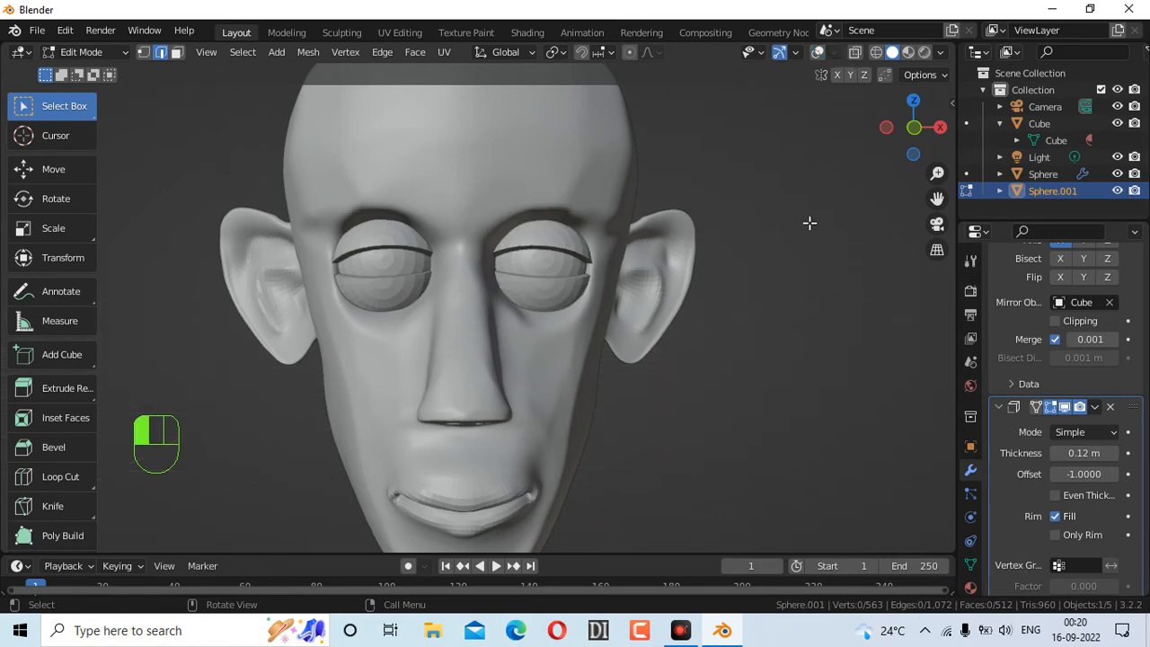
Make the Cube head the active object and switch it into Sculpt Mode
scroll(503, 395, "down", 4)
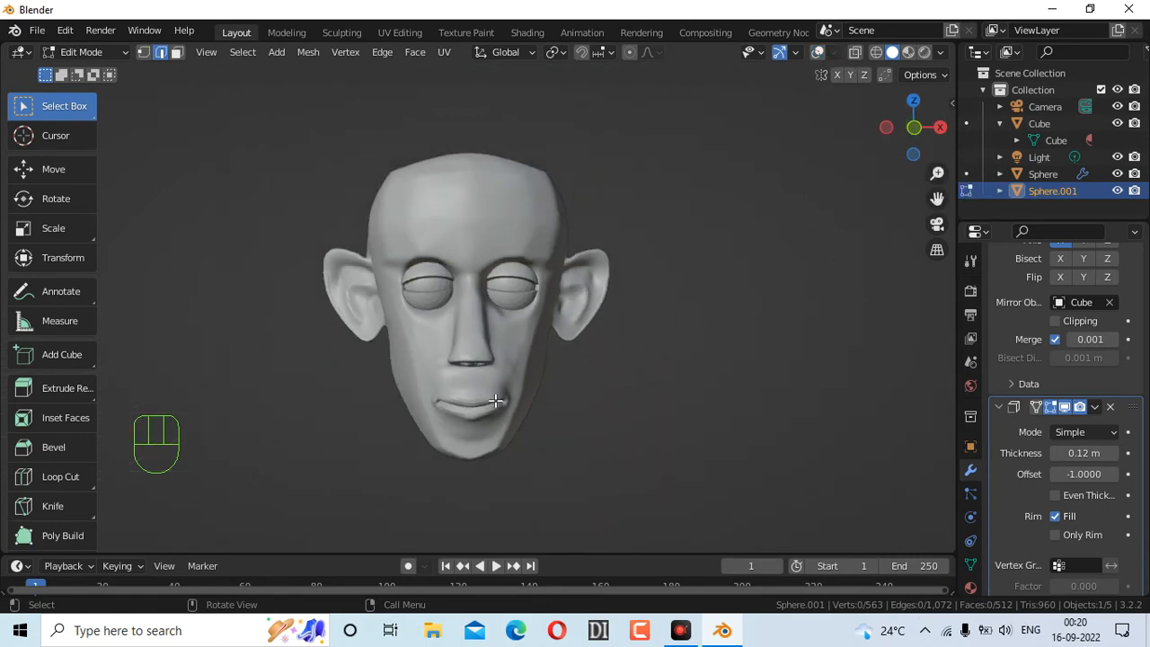
scroll(508, 392, "up", 1)
mouse_move(913, 127)
left_mouse_down()
mouse_move(868, 130)
mouse_move(920, 127)
left_mouse_up()
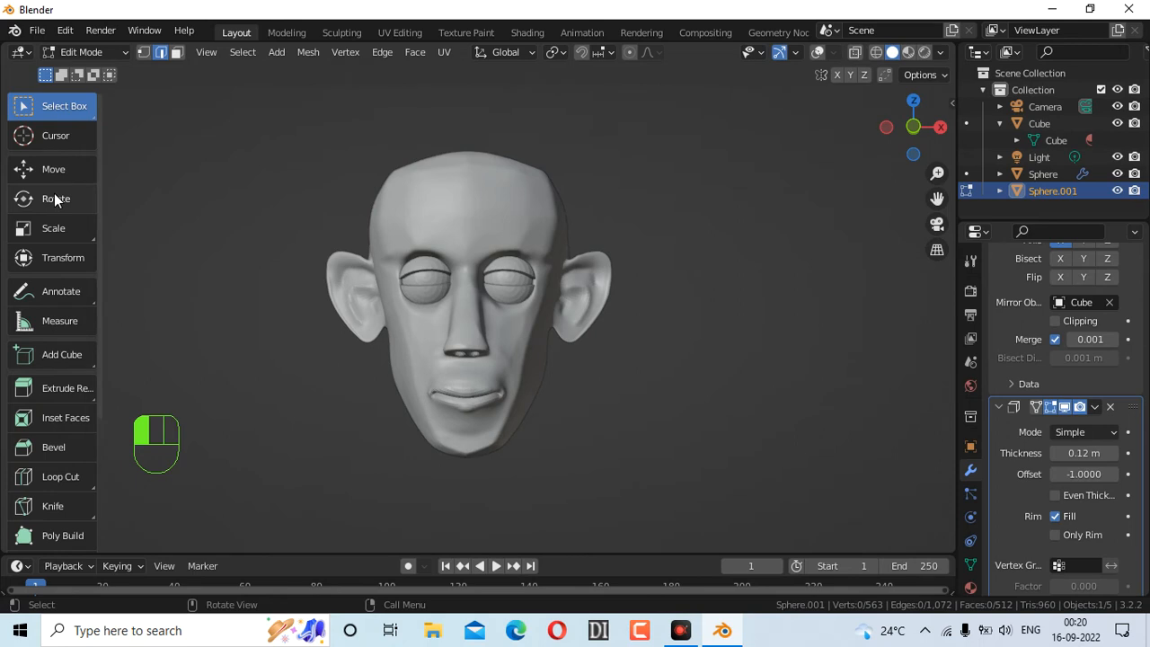
left_click(97, 51)
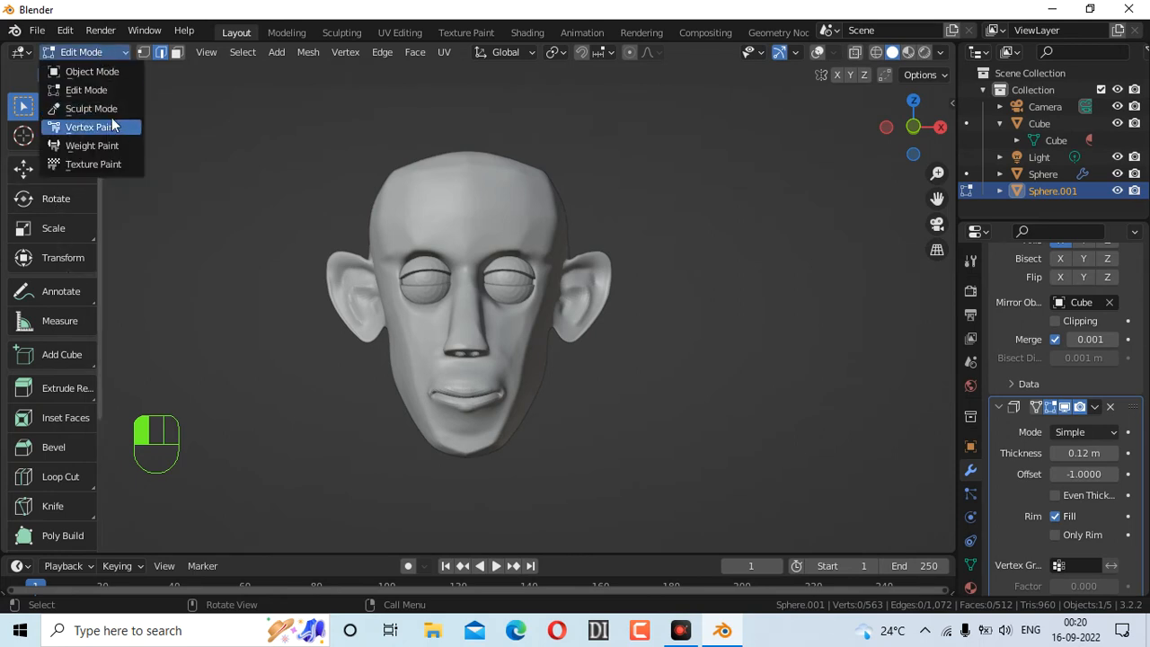
left_click(101, 109)
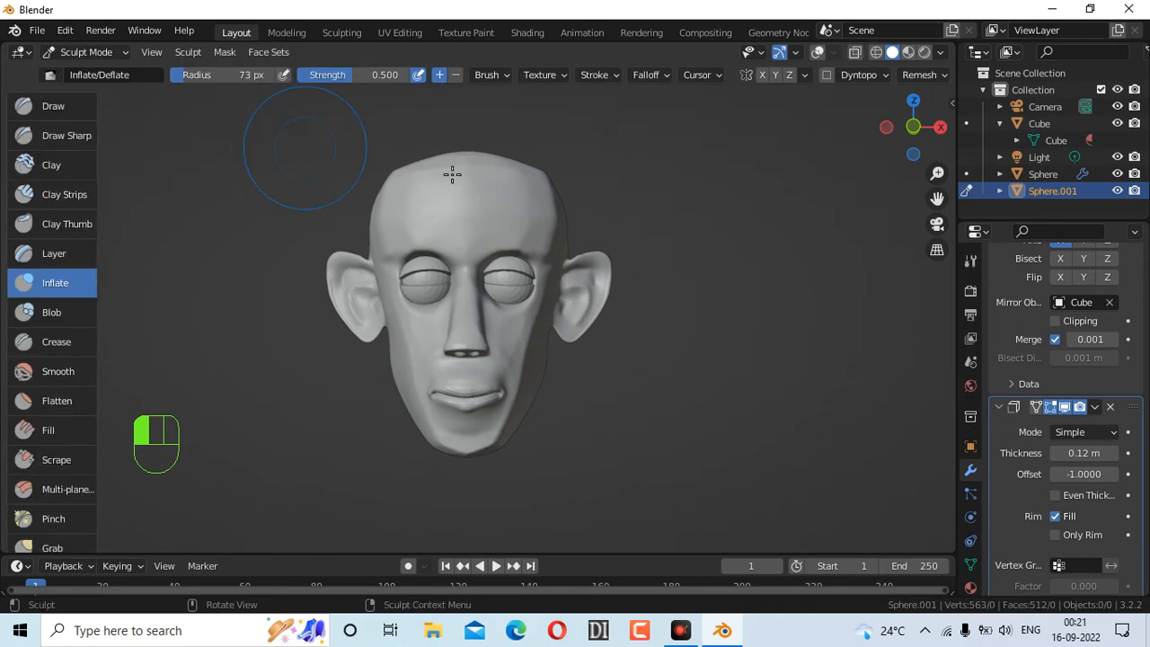
left_click(966, 124)
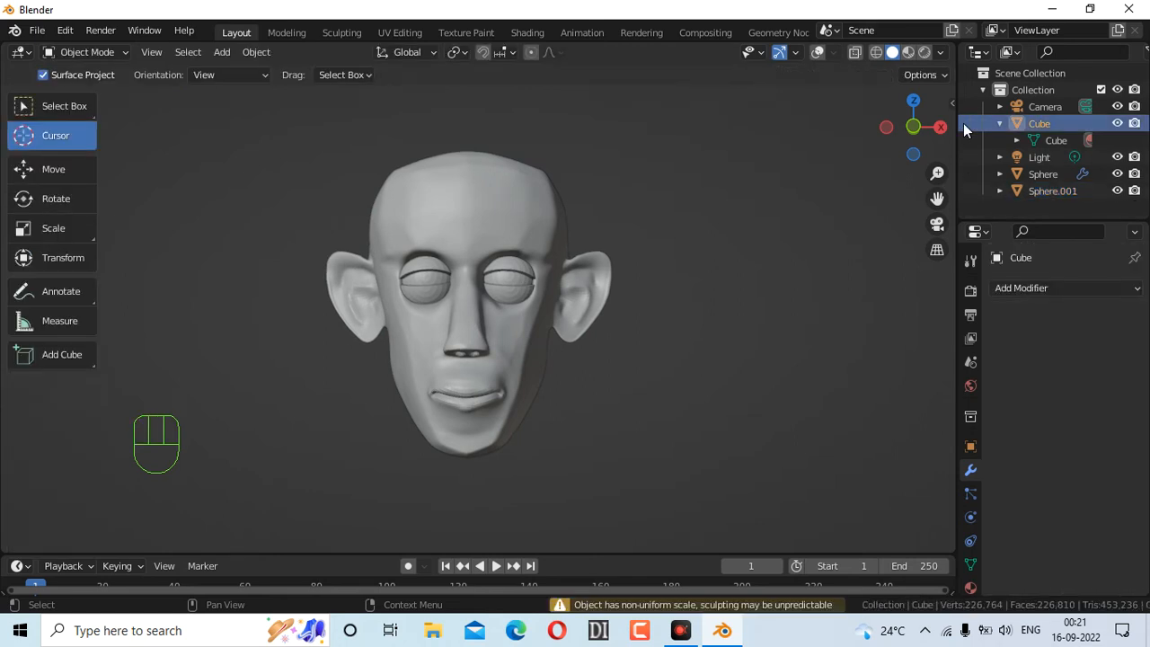
left_click(85, 52)
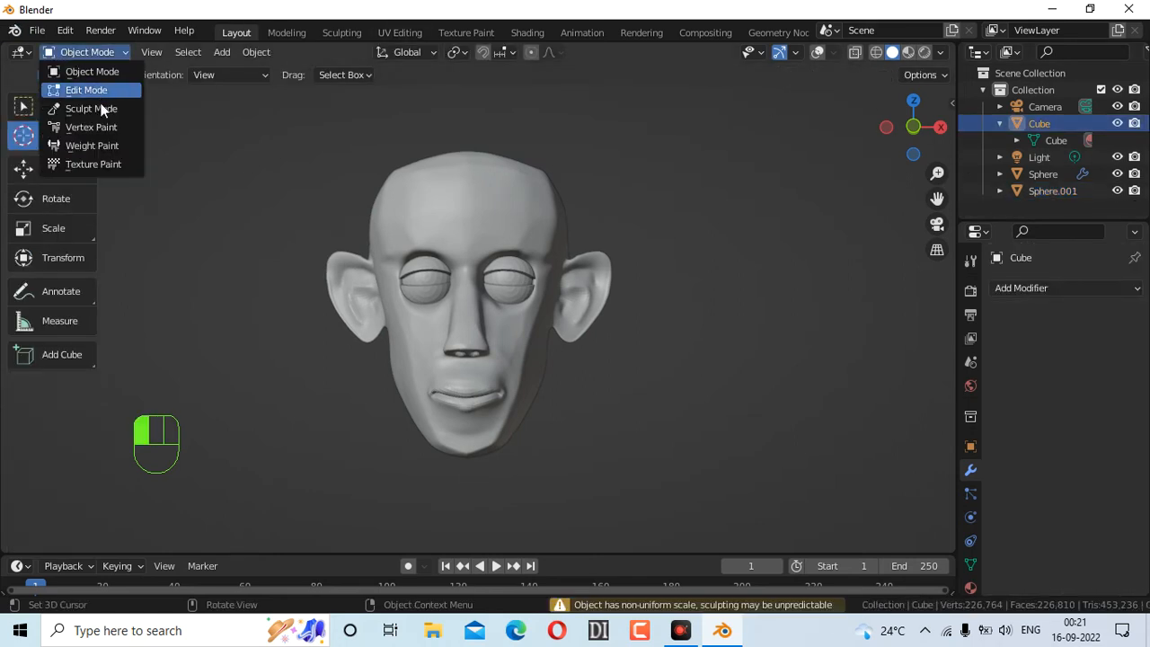
left_click(103, 115)
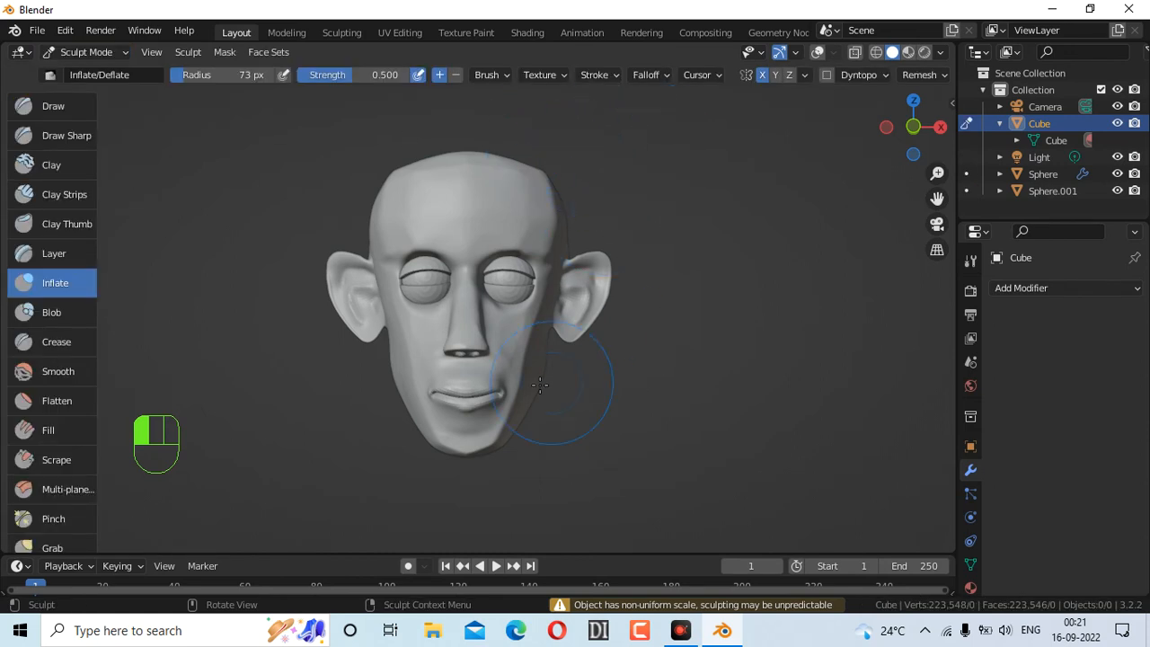
Undo a test stroke on the cheek and switch to the Scrape brush
mouse_move(396, 376)
left_mouse_down()
mouse_move(401, 399)
mouse_move(431, 395)
left_mouse_up()
key("ctrl+z")
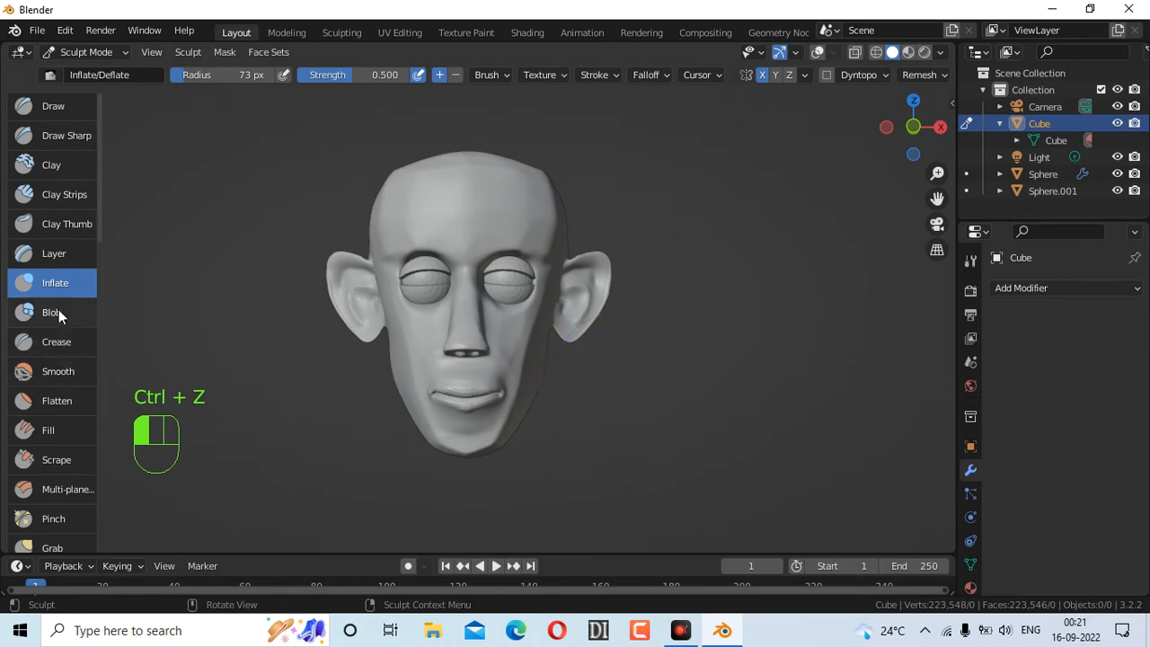
scroll(60, 323, "down", 3)
left_click(59, 392)
Scrape the cheeks, jaw contour and chin, then zoom in on the face
mouse_move(392, 354)
left_mouse_down()
mouse_move(392, 368)
mouse_move(411, 367)
left_mouse_up()
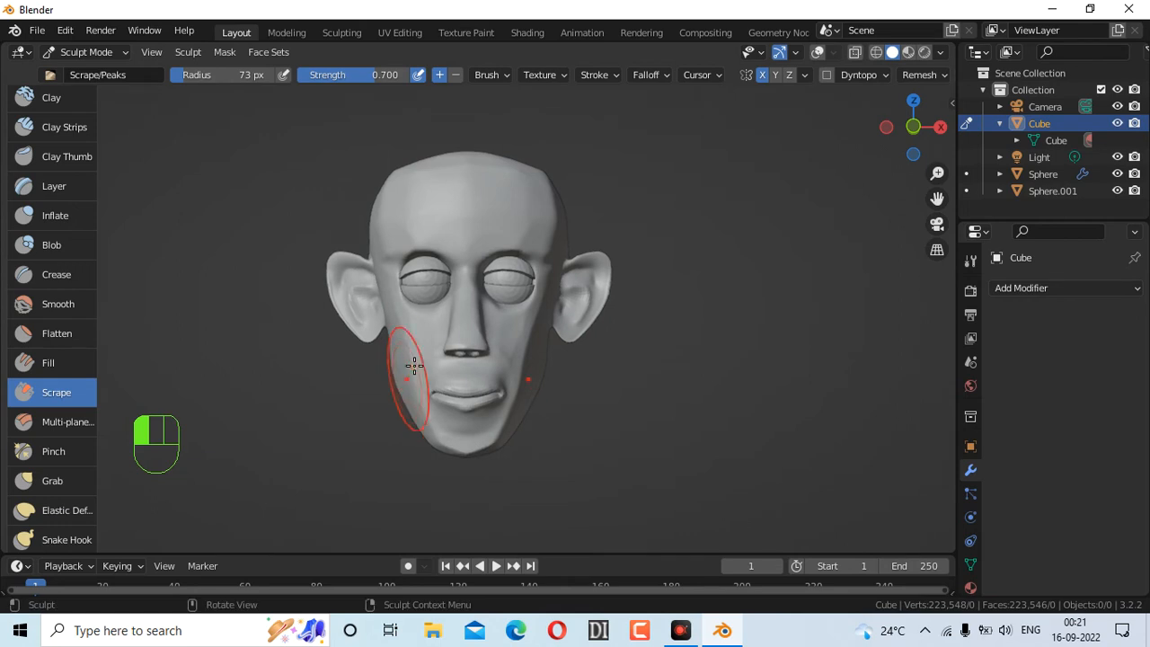
left_click_drag(549, 364, 530, 408)
left_click_drag(897, 127, 877, 129)
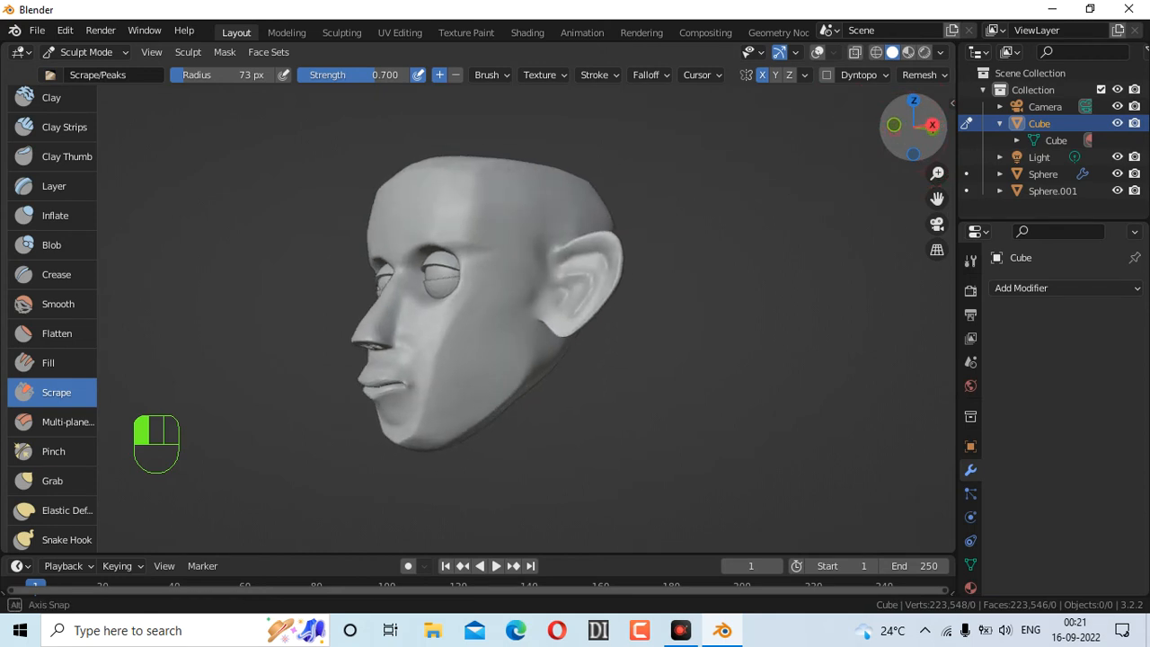
mouse_move(527, 359)
left_mouse_down()
mouse_move(539, 370)
mouse_move(522, 389)
mouse_move(524, 372)
mouse_move(531, 380)
mouse_move(493, 390)
mouse_move(527, 354)
mouse_move(533, 363)
mouse_move(552, 315)
left_mouse_up()
mouse_move(901, 139)
left_mouse_down()
mouse_move(1004, 137)
mouse_move(943, 137)
left_mouse_up()
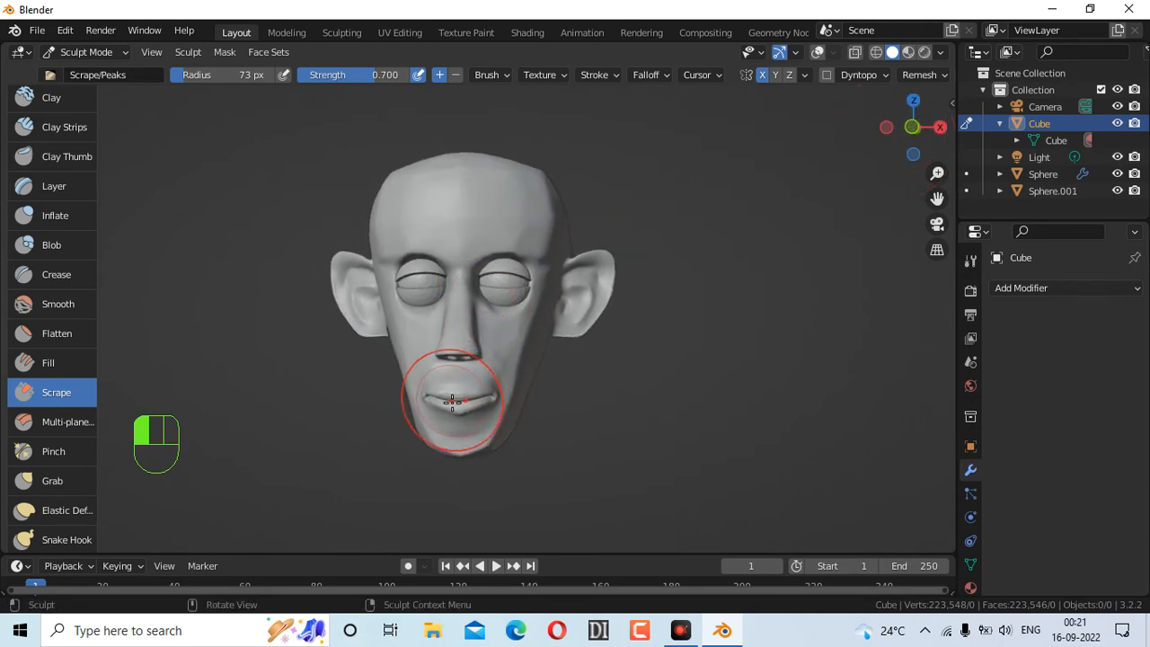
left_click_drag(460, 458, 488, 452)
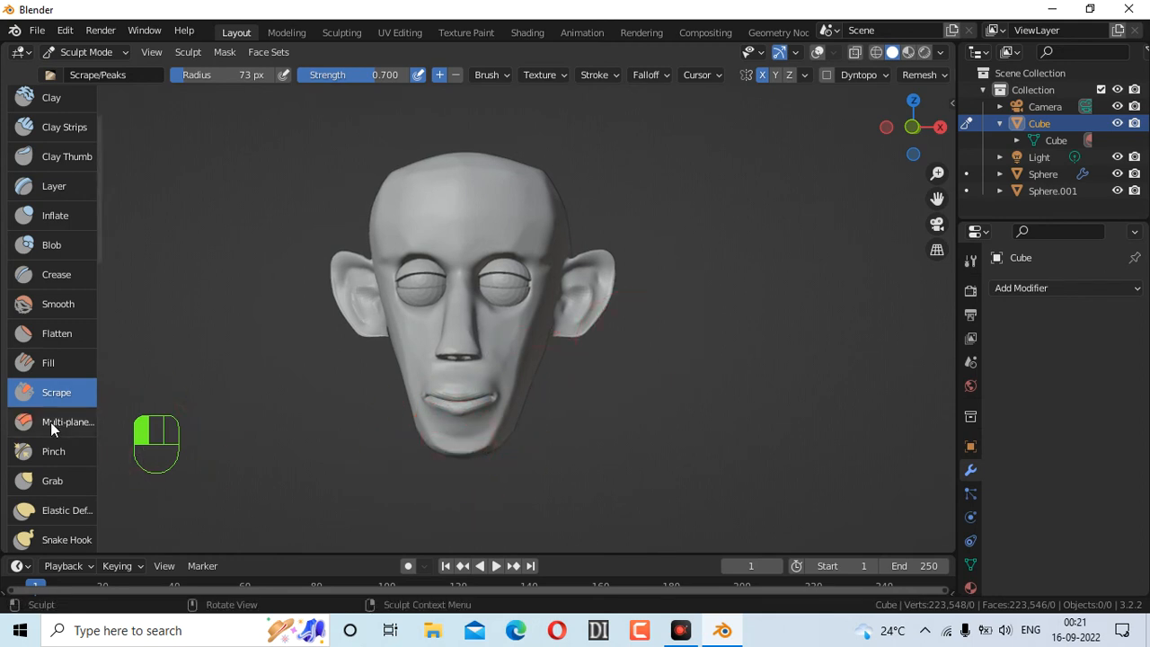
scroll(102, 166, "up", 3)
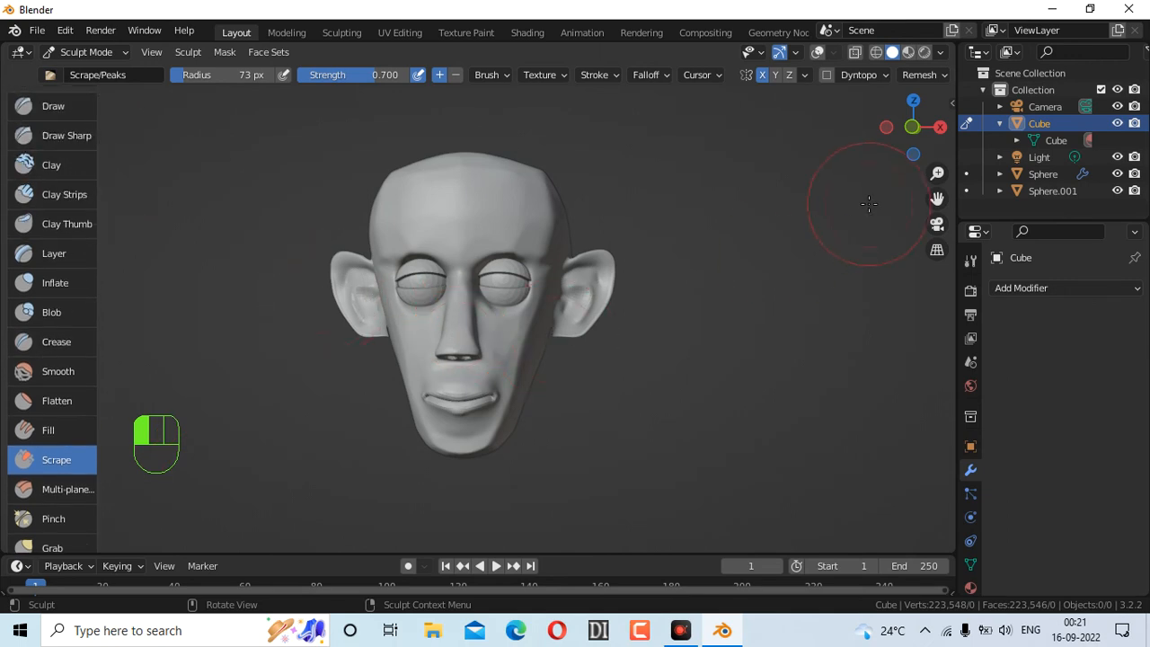
mouse_move(909, 128)
left_mouse_down()
mouse_move(886, 133)
mouse_move(910, 104)
mouse_move(993, 70)
mouse_move(911, 102)
mouse_move(929, 130)
left_mouse_up()
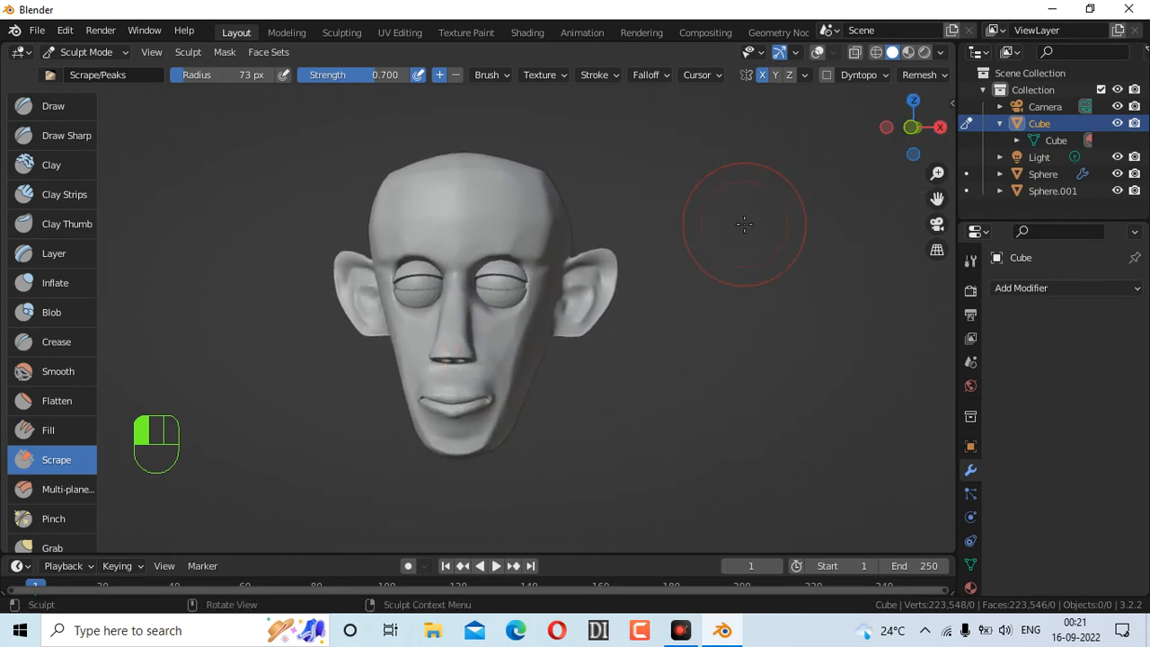
scroll(500, 315, "up", 5)
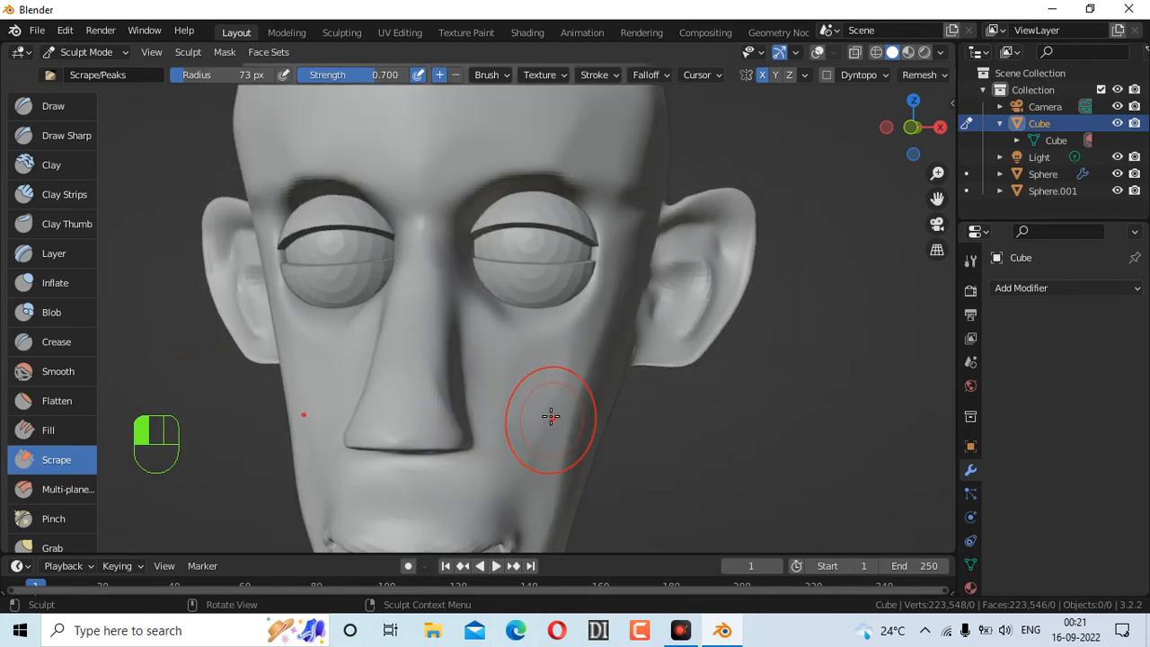
With a 22 px Scrape brush, smooth both sides of the nose and beside the eye
key("f")
left_click(460, 416)
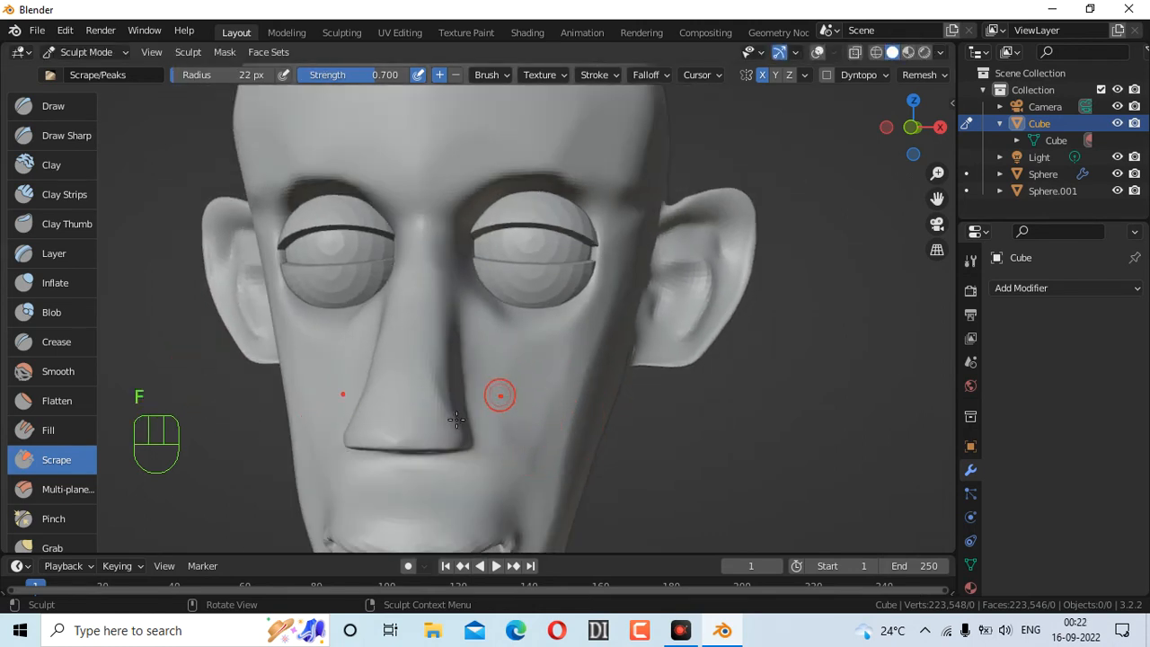
left_click_drag(449, 419, 439, 406)
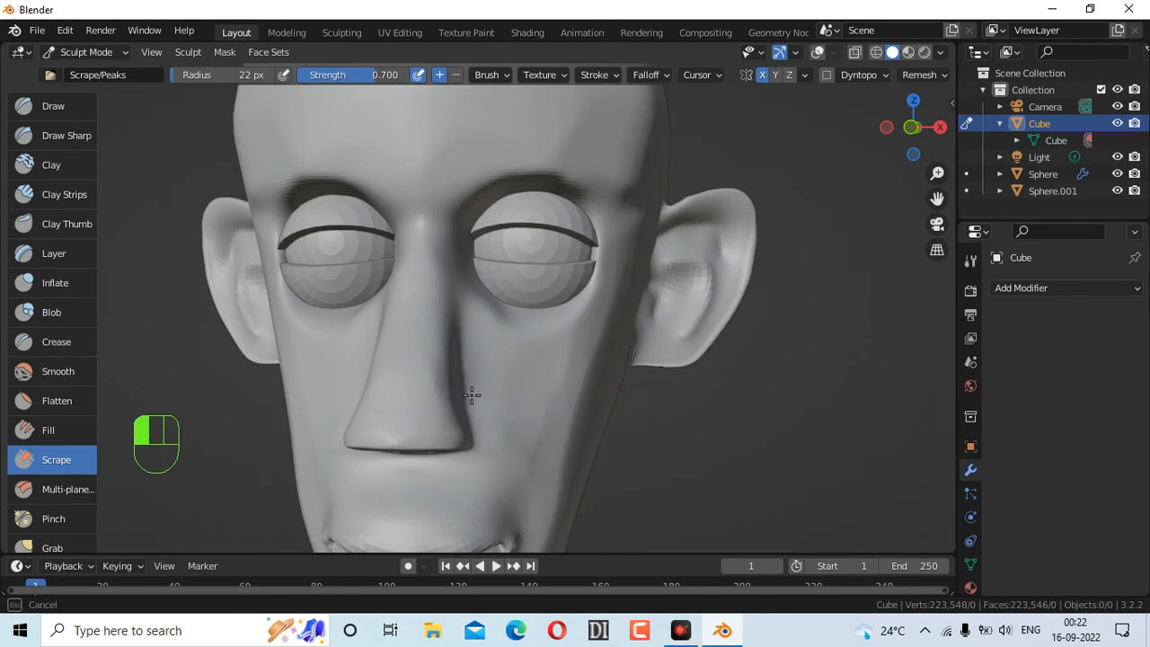
left_click_drag(460, 389, 454, 390)
scroll(462, 390, "up", 4)
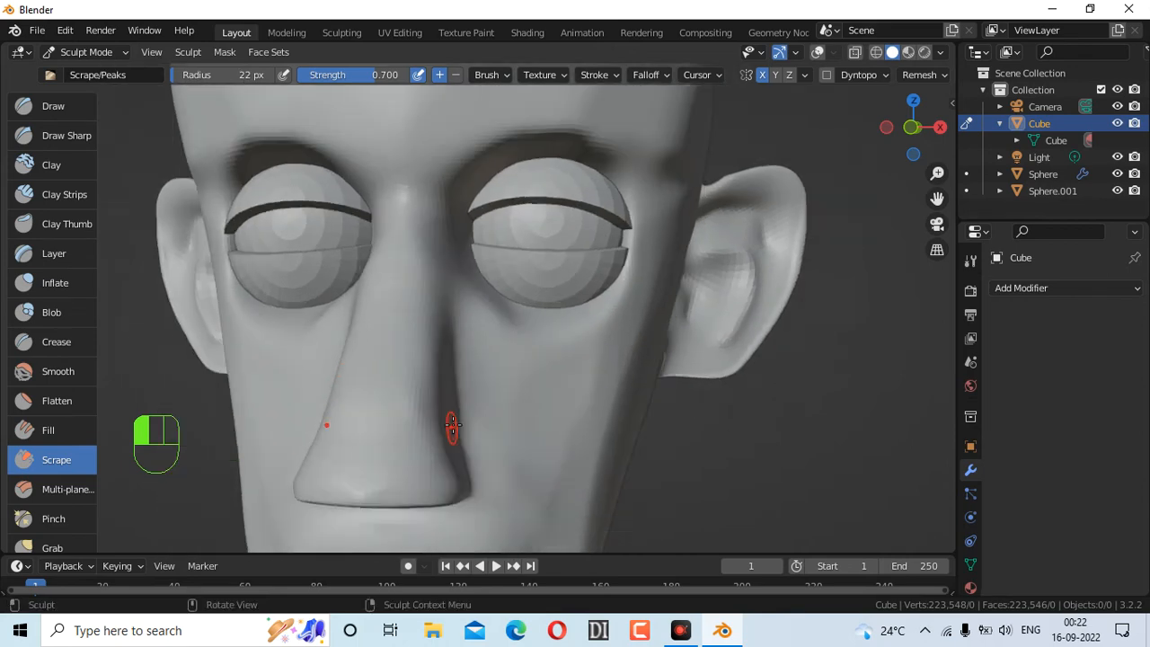
left_click_drag(423, 432, 408, 427)
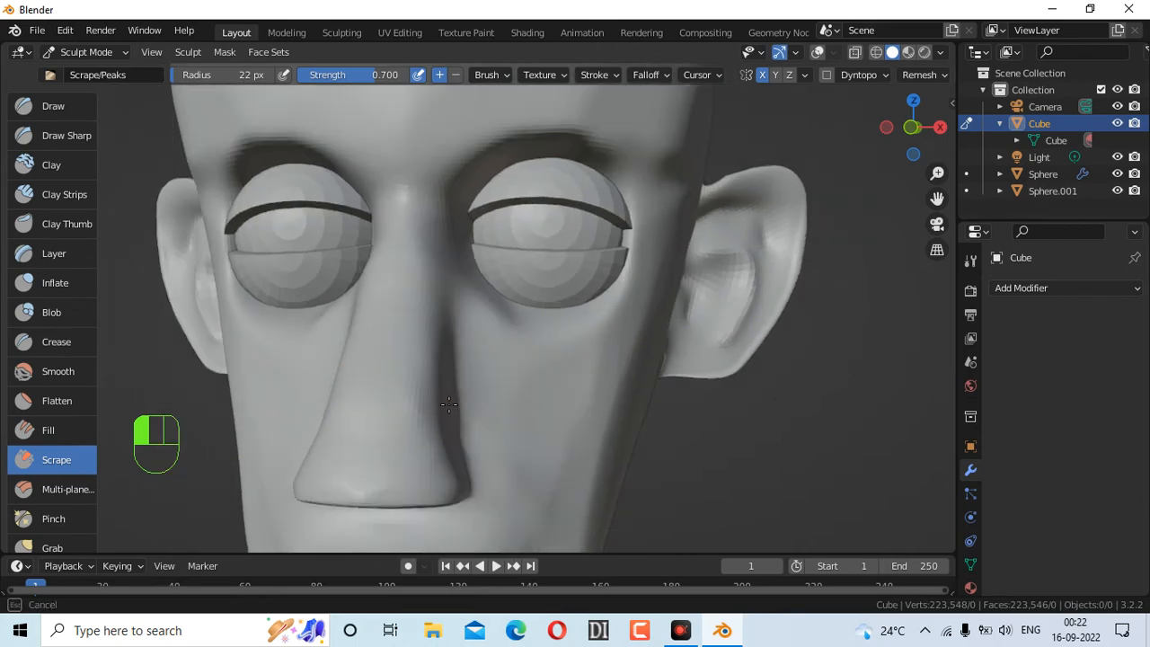
left_click_drag(420, 345, 415, 348)
left_click_drag(457, 251, 469, 267)
left_click_drag(489, 317, 536, 341)
Enlarge the brush to 44 px and scrape under the eye up to the nose bridge
key("f")
left_click(530, 333)
left_click_drag(466, 295, 463, 274)
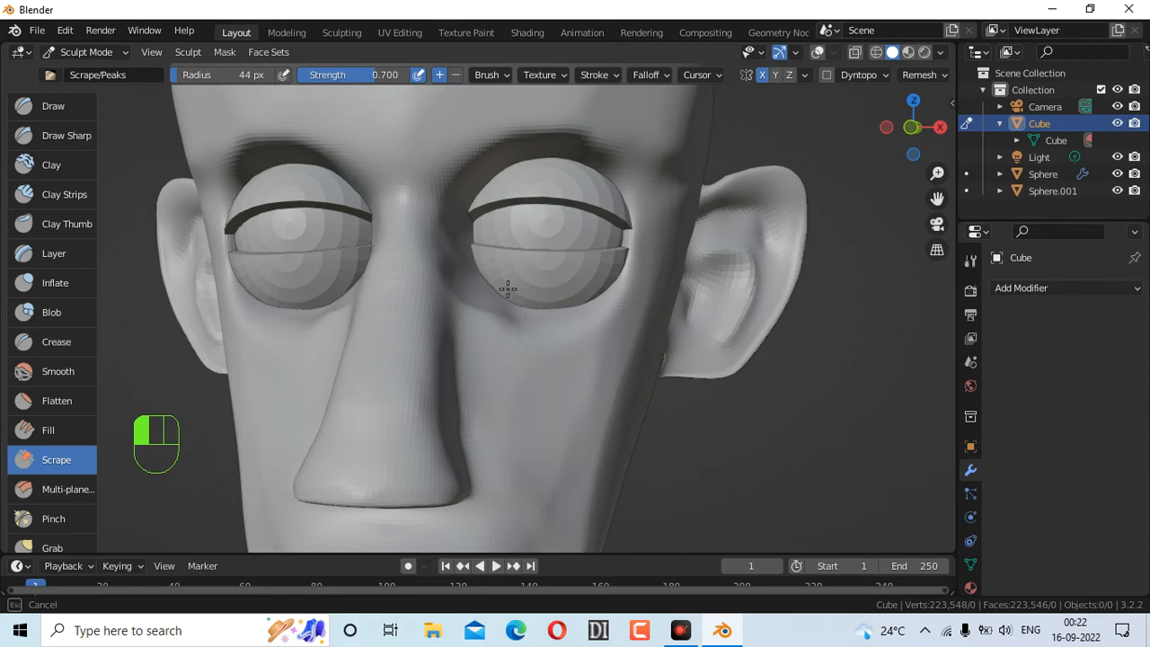
mouse_move(519, 312)
left_mouse_down()
mouse_move(535, 323)
mouse_move(513, 325)
mouse_move(419, 261)
mouse_move(418, 221)
left_mouse_up()
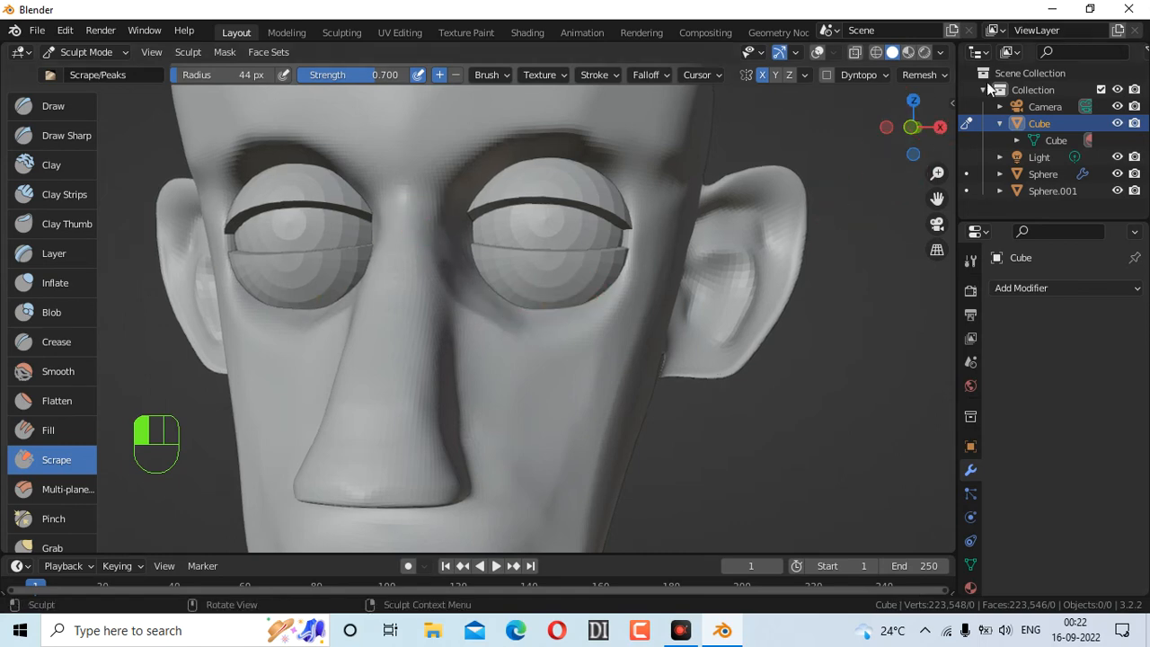
mouse_move(910, 126)
left_mouse_down()
mouse_move(966, 127)
mouse_move(945, 127)
left_mouse_up()
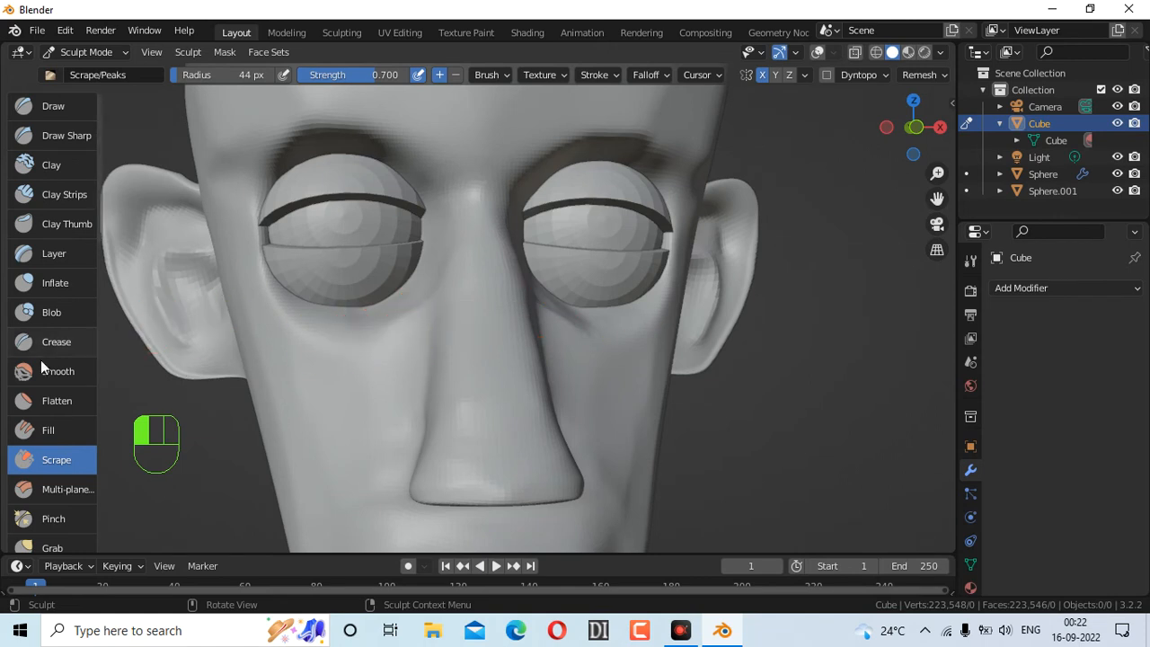
Puff up the area beneath both eyes with the Inflate brush
left_click(94, 284)
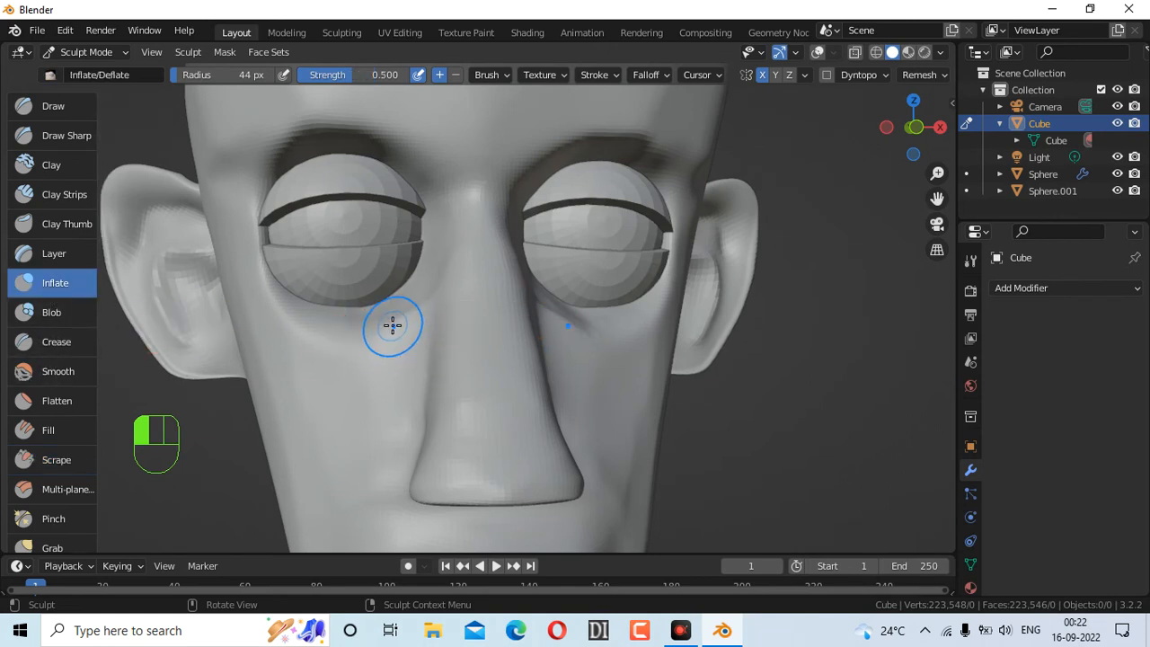
mouse_move(386, 315)
left_mouse_down()
mouse_move(327, 315)
mouse_move(405, 306)
mouse_move(377, 311)
mouse_move(437, 274)
mouse_move(436, 249)
mouse_move(392, 303)
mouse_move(424, 273)
mouse_move(385, 318)
mouse_move(392, 339)
mouse_move(283, 318)
mouse_move(353, 335)
left_mouse_up()
mouse_move(261, 318)
left_mouse_down()
mouse_move(342, 328)
mouse_move(296, 331)
left_mouse_up()
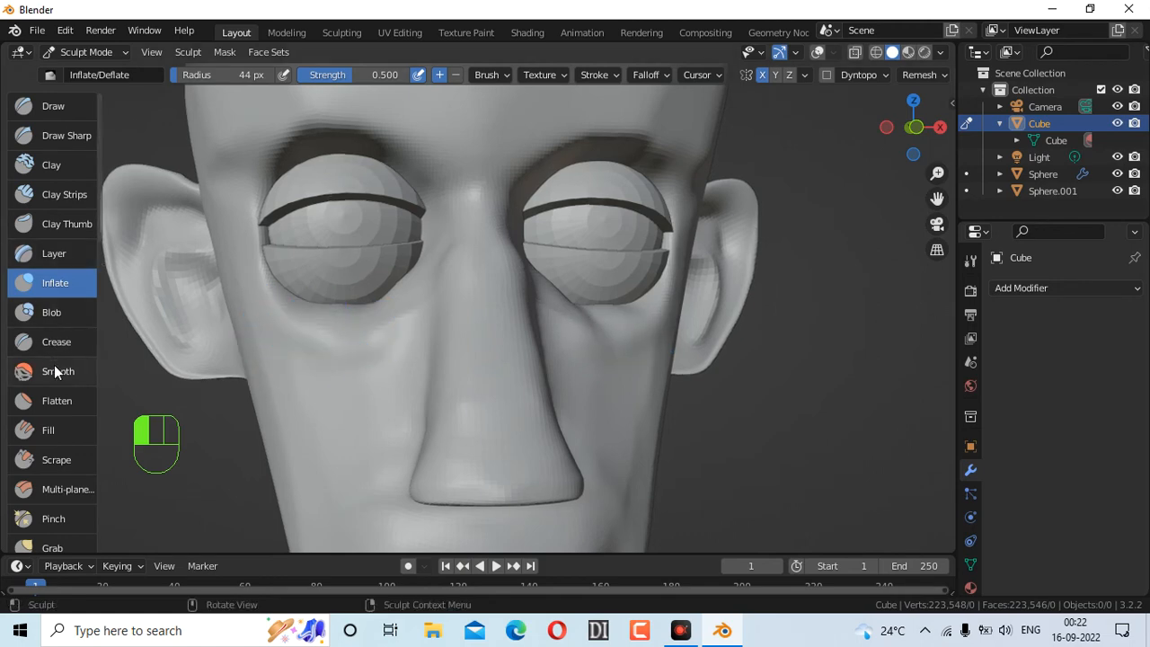
Switch back to Scrape and smooth the cheek under the eye
left_click(56, 459)
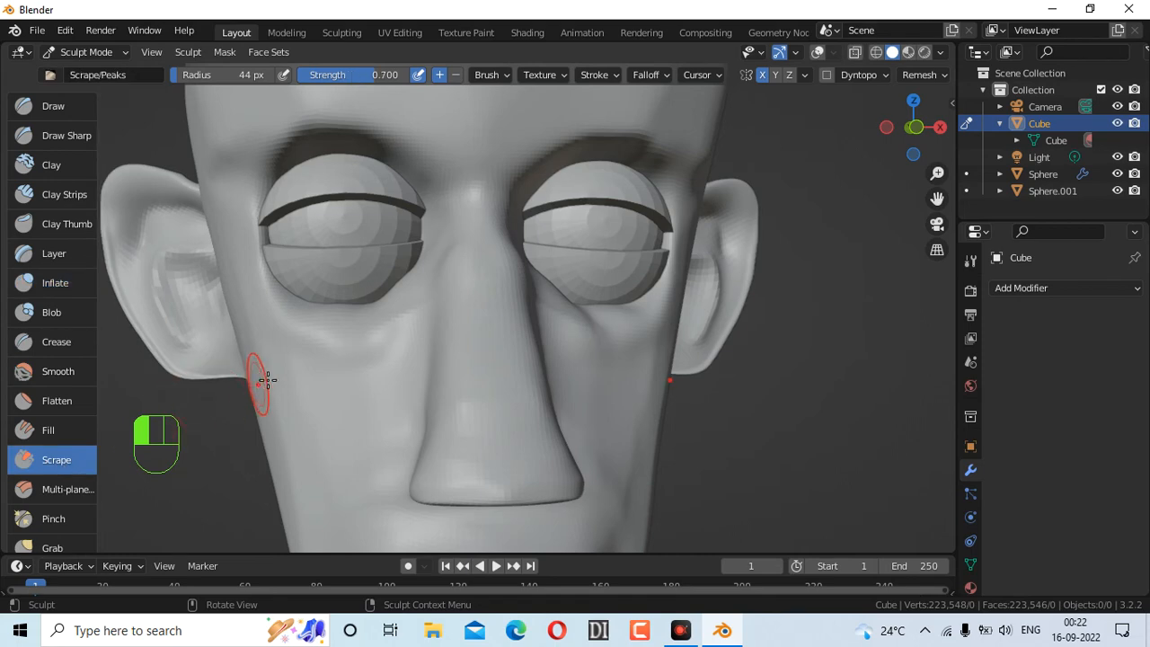
mouse_move(275, 352)
left_mouse_down()
mouse_move(314, 340)
mouse_move(305, 336)
mouse_move(392, 336)
mouse_move(329, 356)
mouse_move(426, 331)
mouse_move(318, 336)
mouse_move(382, 354)
left_mouse_up()
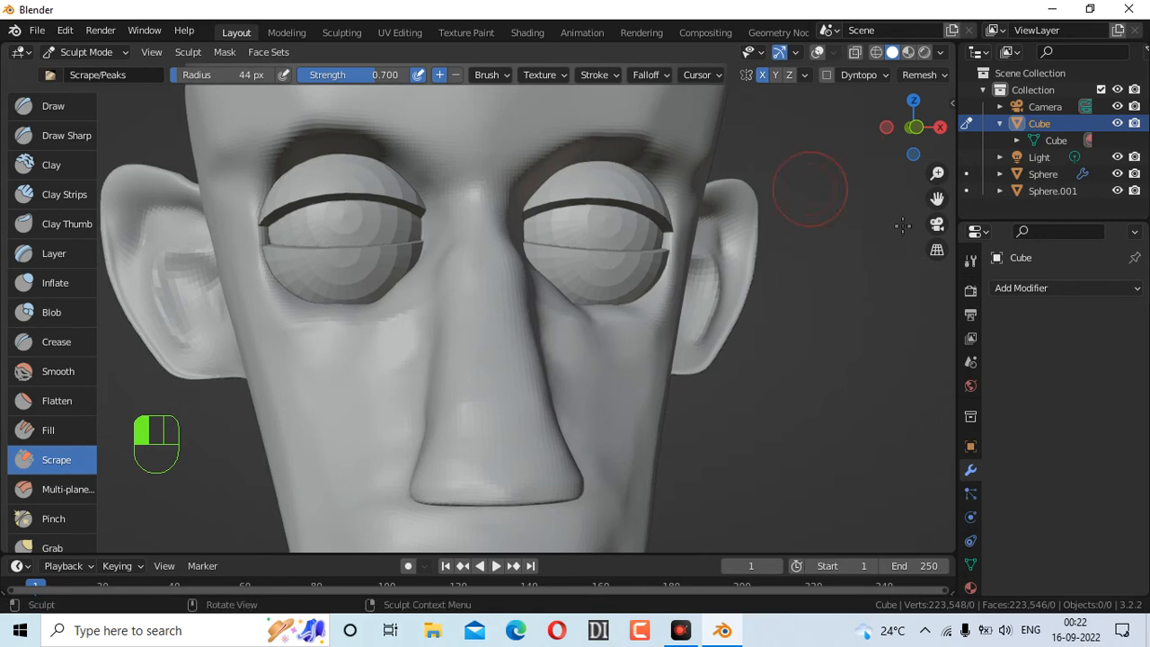
mouse_move(878, 129)
left_mouse_down()
mouse_move(900, 126)
mouse_move(889, 128)
left_mouse_up()
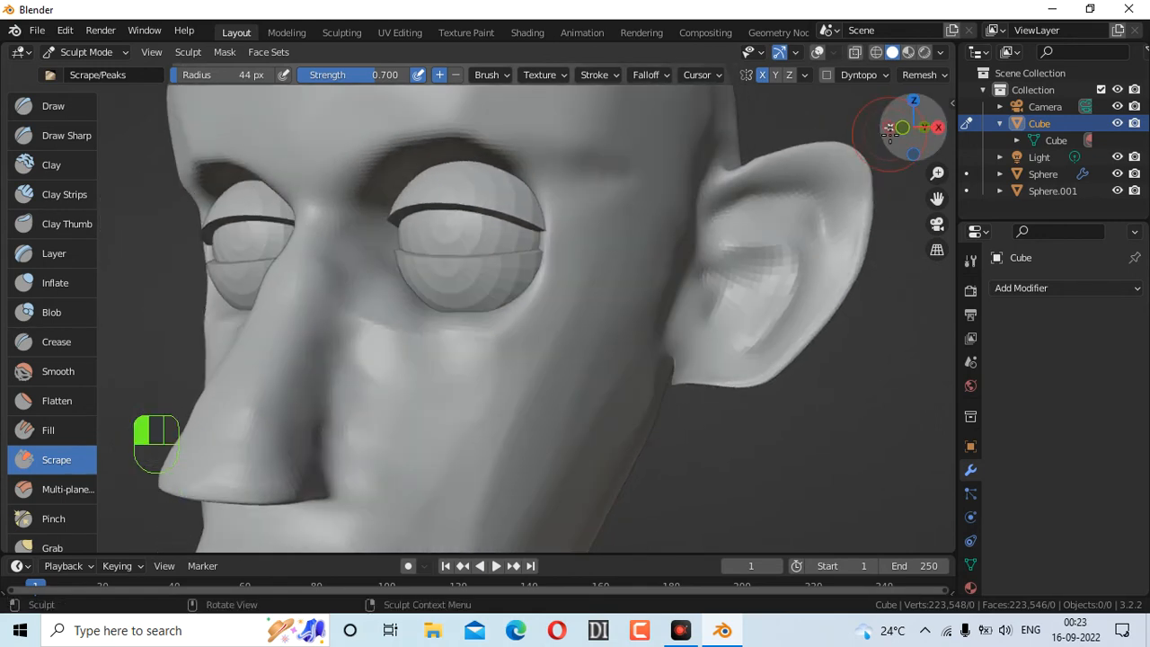
Scrape down the cheek and beside the nose, undoing the bad nose stroke
left_click_drag(385, 348, 379, 410)
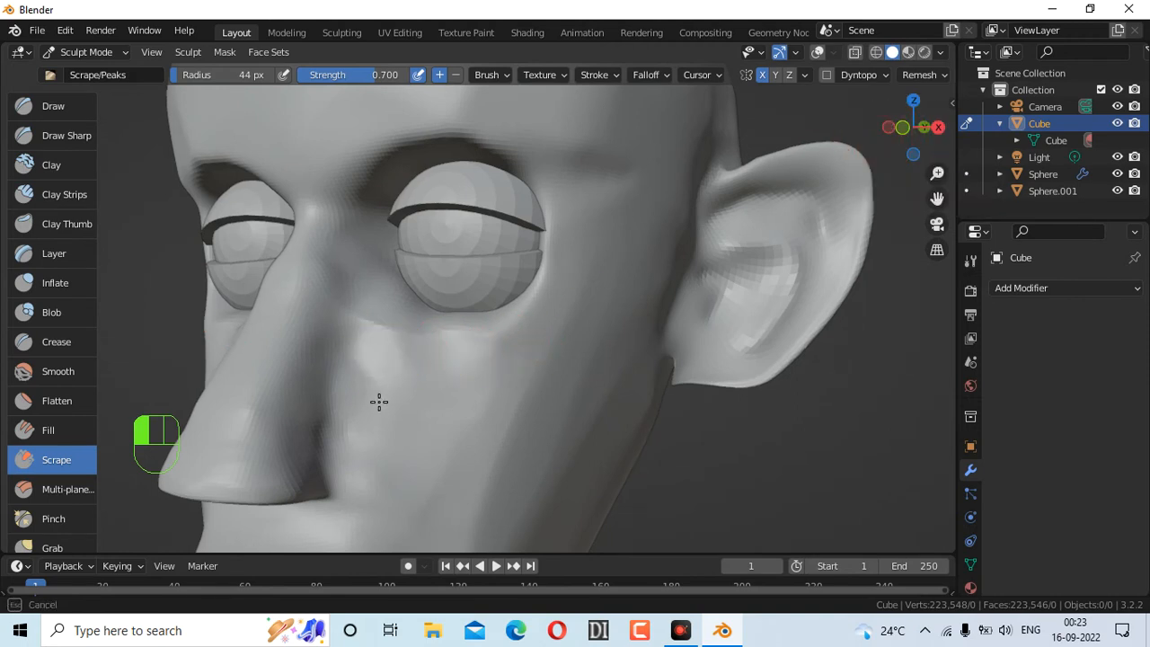
left_click_drag(402, 356, 407, 439)
mouse_move(511, 323)
left_mouse_down()
mouse_move(464, 311)
mouse_move(380, 424)
mouse_move(375, 409)
left_mouse_up()
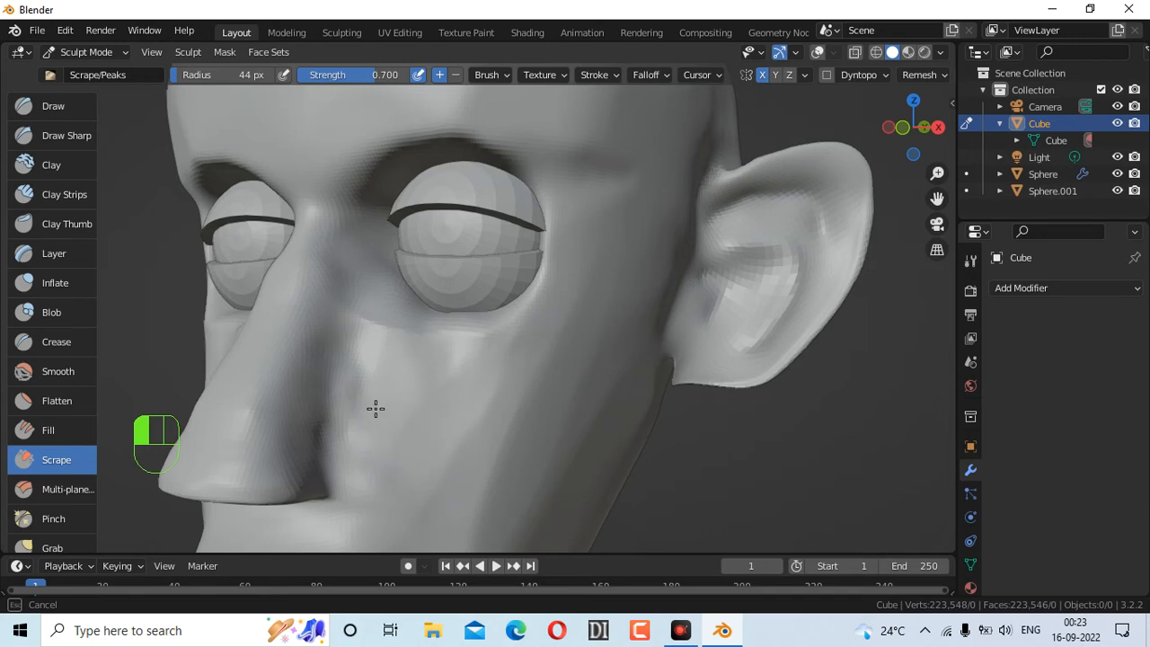
left_click_drag(594, 447, 597, 445)
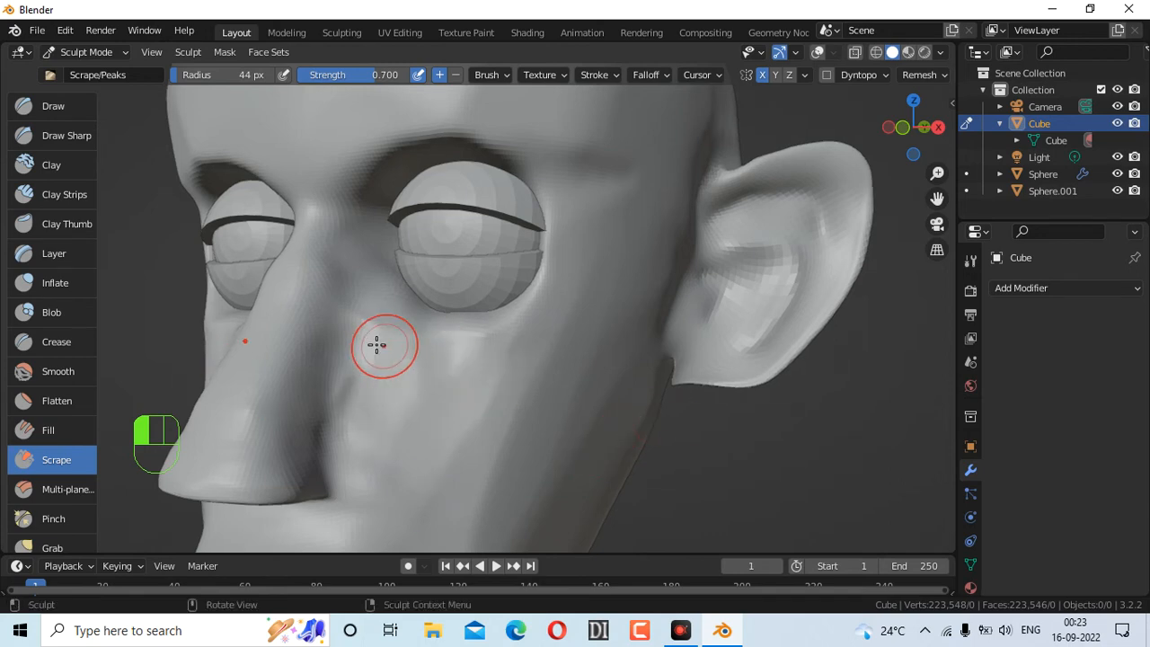
mouse_move(351, 308)
left_mouse_down()
mouse_move(351, 406)
mouse_move(390, 338)
left_mouse_up()
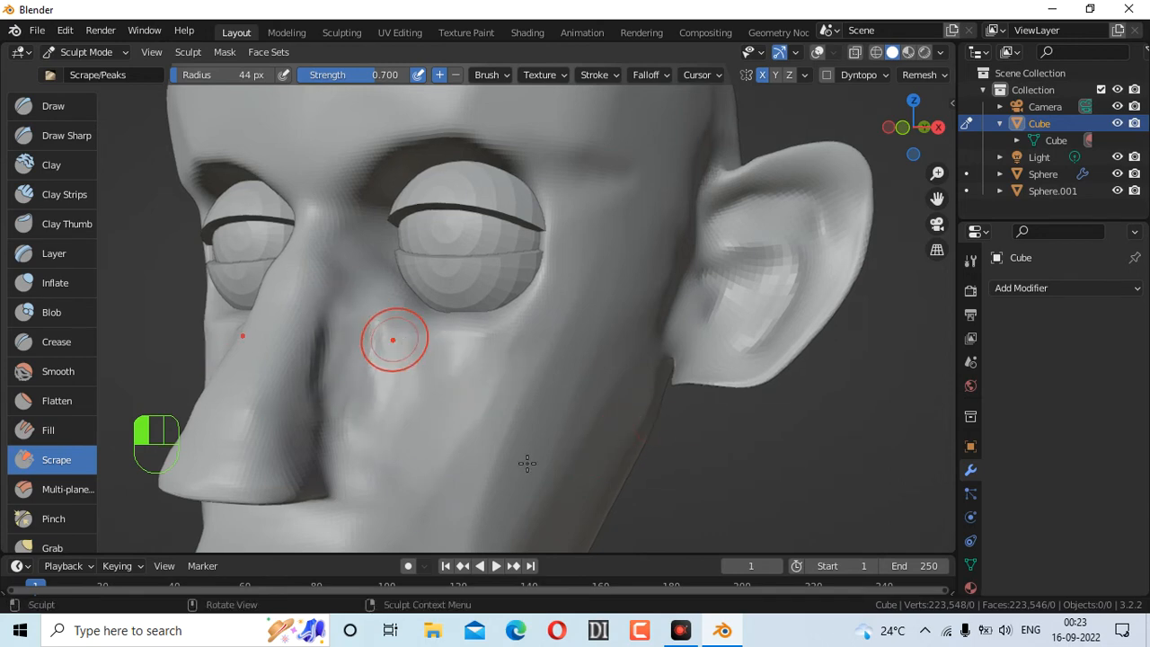
key("ctrl+z")
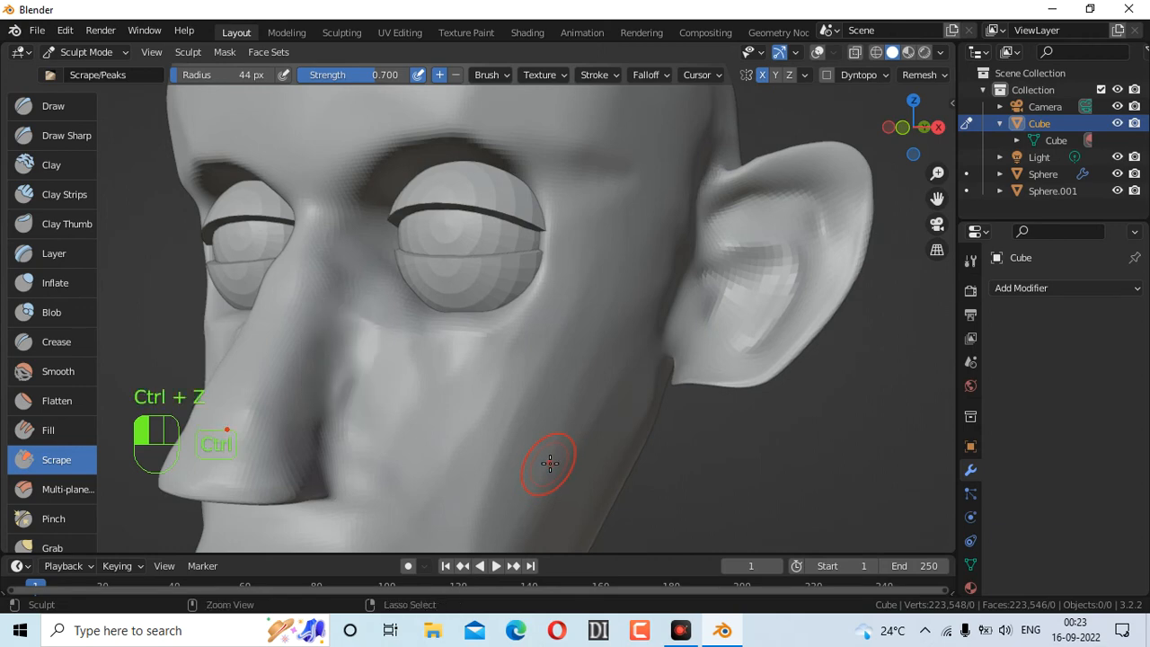
Enlarge the Scrape brush radius to 63 px and scrape the cheek beside the nose
key("f")
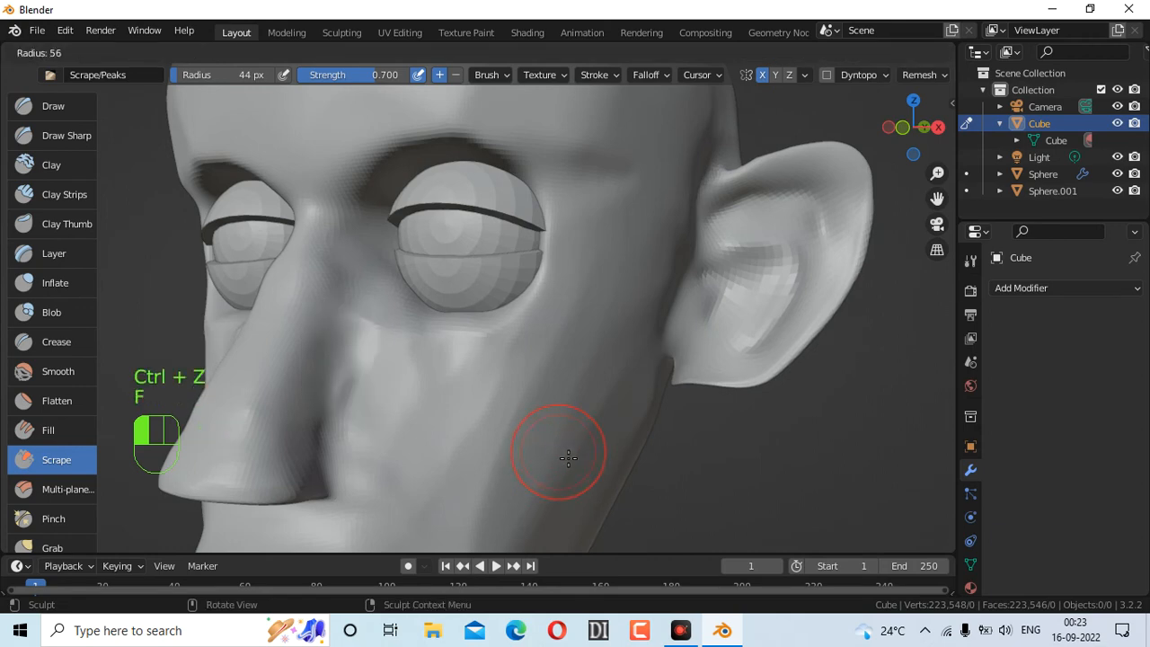
left_click(575, 489)
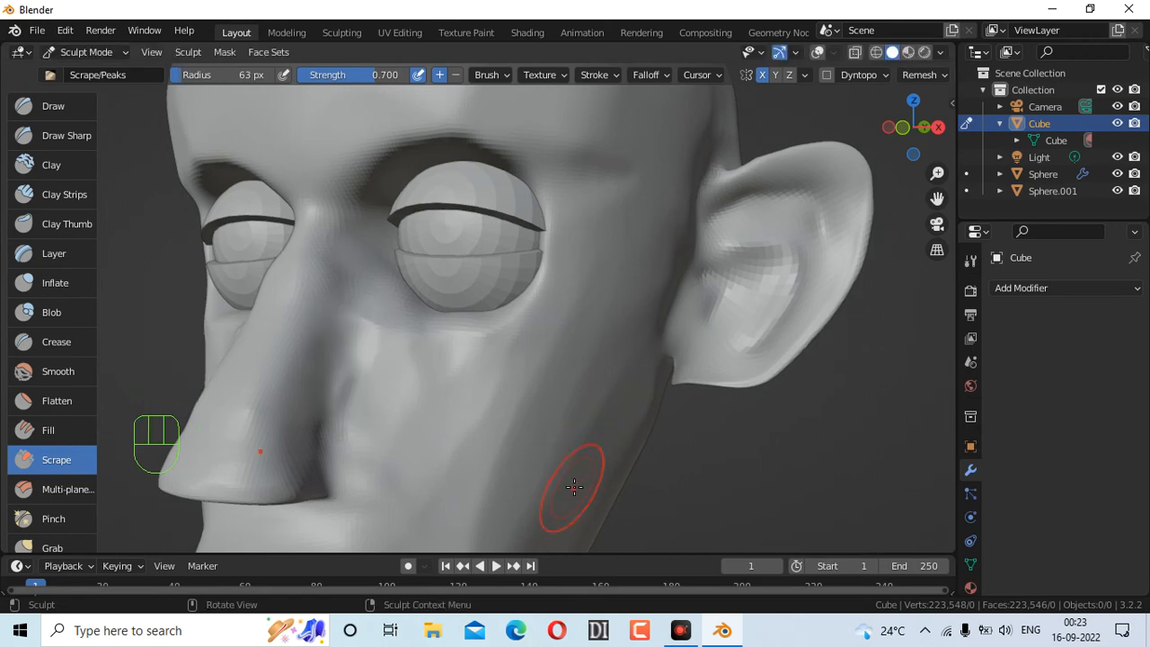
mouse_move(380, 339)
left_mouse_down()
mouse_move(375, 394)
mouse_move(395, 452)
mouse_move(380, 404)
left_mouse_up()
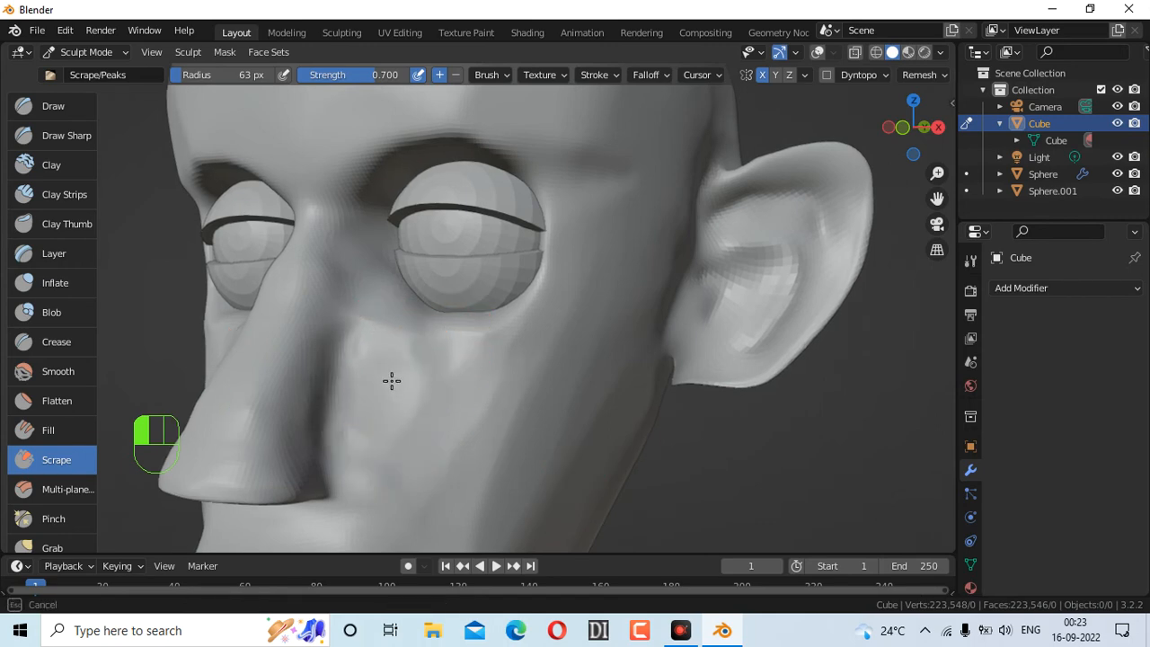
left_click_drag(412, 365, 380, 358)
mouse_move(485, 346)
left_mouse_down()
mouse_move(385, 365)
mouse_move(423, 385)
mouse_move(373, 385)
mouse_move(380, 413)
left_mouse_up()
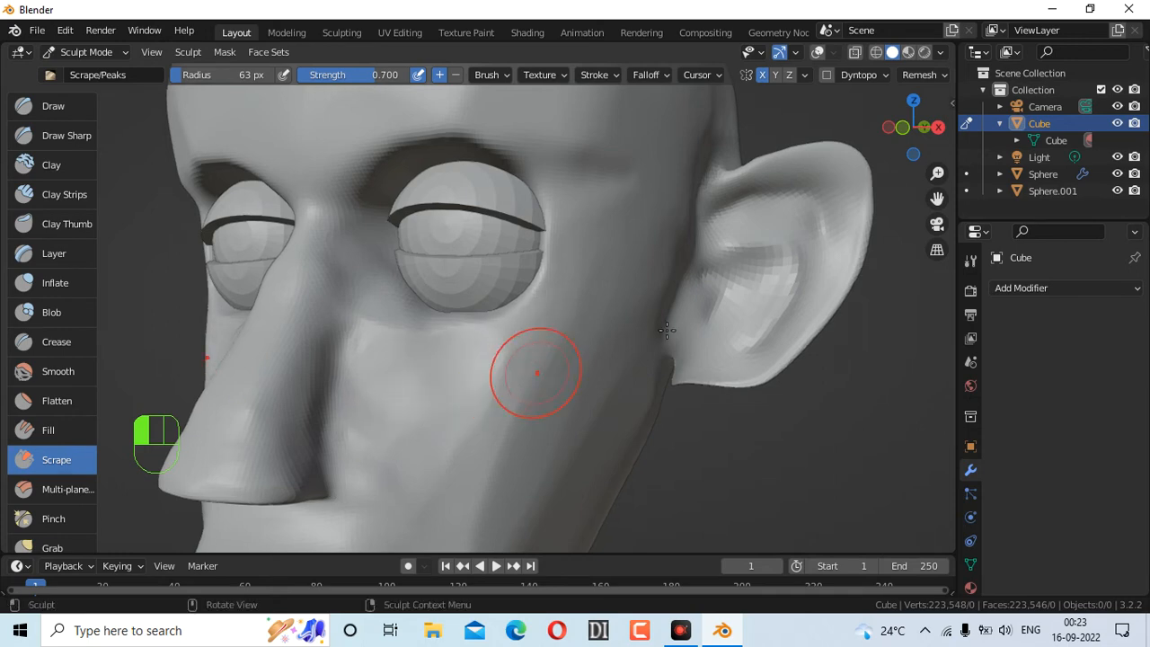
From a front-left angle, reshape the cheek below the eye with scrape strokes
left_click_drag(914, 127, 809, 134)
left_click_drag(578, 313, 588, 300)
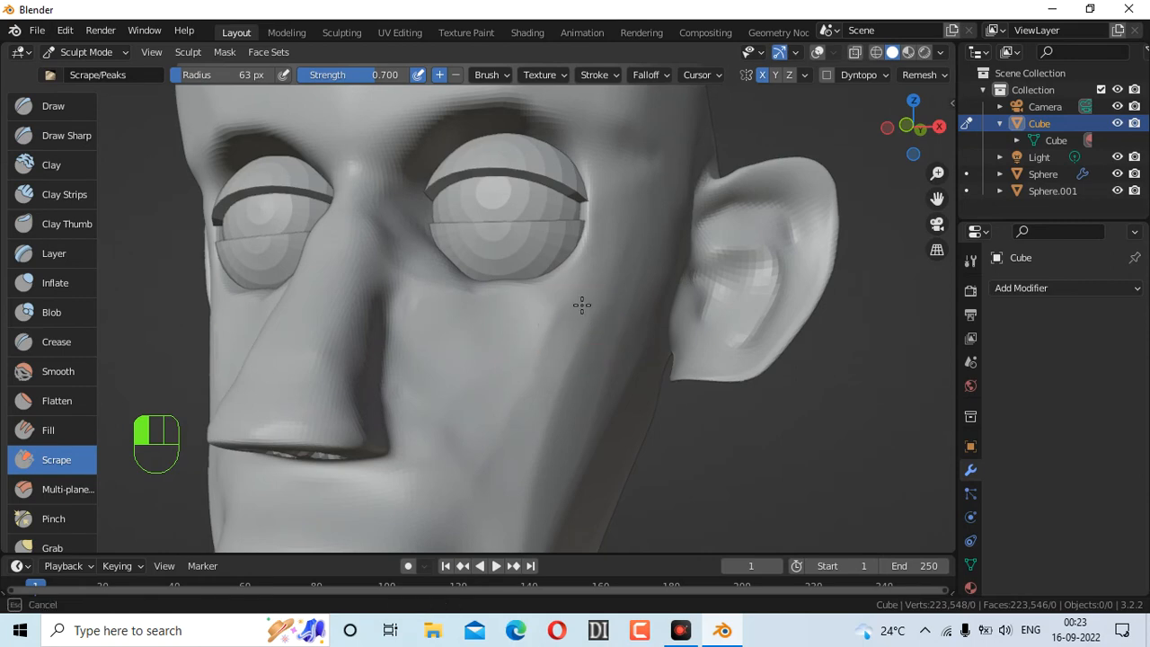
left_click_drag(486, 501, 478, 427)
mouse_move(459, 360)
left_mouse_down()
mouse_move(458, 339)
mouse_move(547, 334)
left_mouse_up()
mouse_move(541, 419)
left_mouse_down()
mouse_move(495, 529)
mouse_move(486, 462)
mouse_move(522, 314)
left_mouse_up()
left_click_drag(480, 384, 423, 475)
From a low frontal view, scrape under the nose and cheek, then flatten the temple
mouse_move(903, 142)
left_mouse_down()
mouse_move(927, 112)
mouse_move(890, 161)
mouse_move(747, 237)
left_mouse_up()
left_click_drag(493, 431, 520, 385)
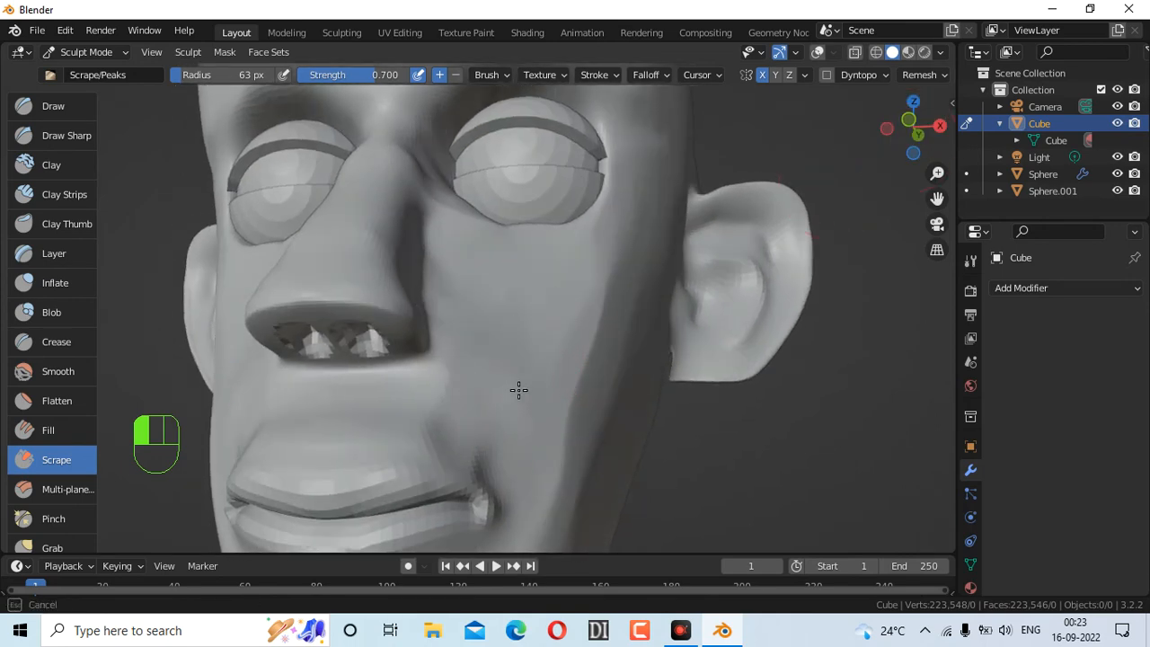
mouse_move(443, 422)
left_mouse_down()
mouse_move(436, 380)
mouse_move(396, 411)
mouse_move(414, 393)
mouse_move(394, 396)
mouse_move(425, 404)
mouse_move(436, 419)
mouse_move(421, 422)
left_mouse_up()
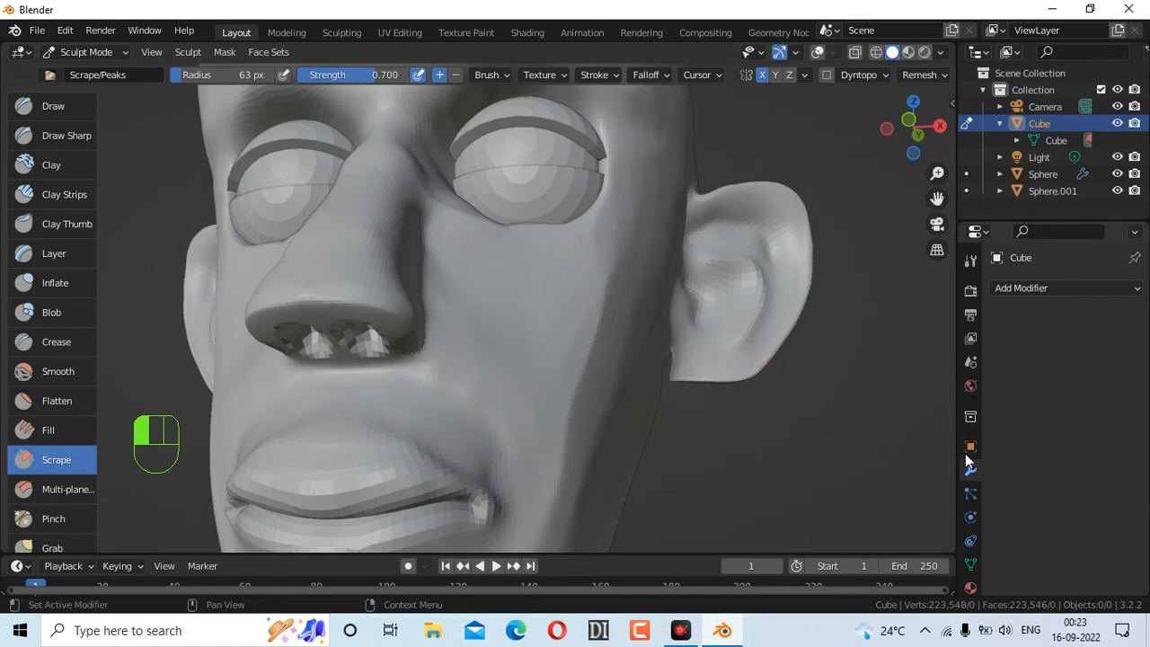
scroll(616, 385, "down", 6)
left_click_drag(878, 137, 900, 144)
scroll(536, 237, "up", 1)
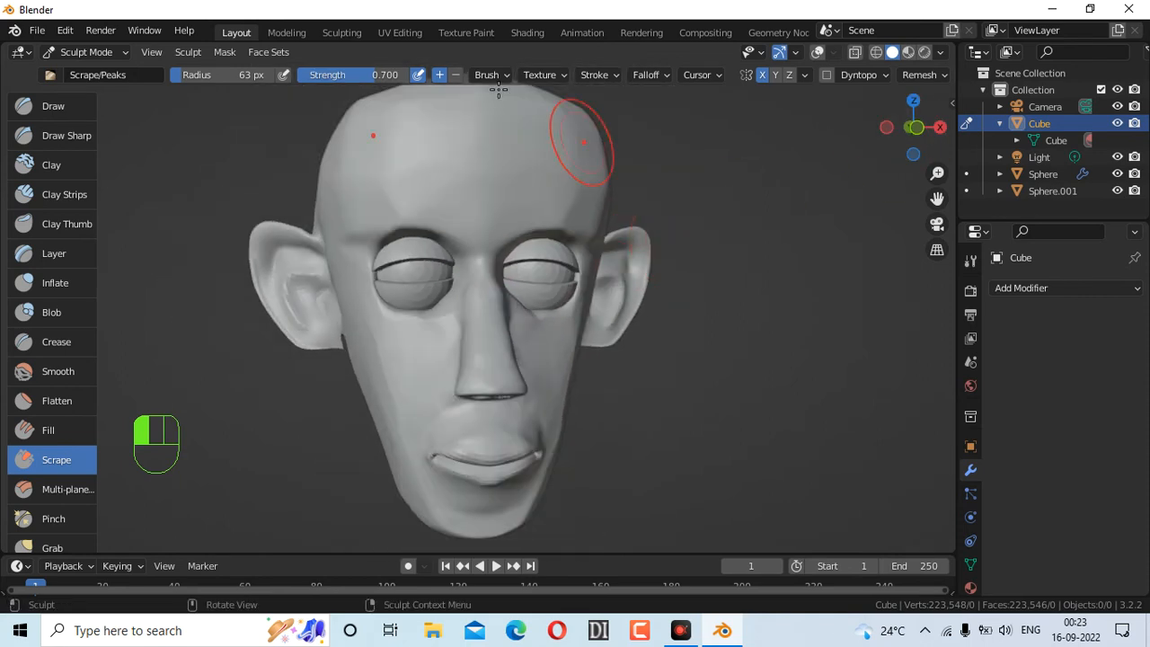
mouse_move(328, 150)
left_mouse_down()
mouse_move(326, 206)
mouse_move(325, 181)
mouse_move(377, 181)
left_mouse_up()
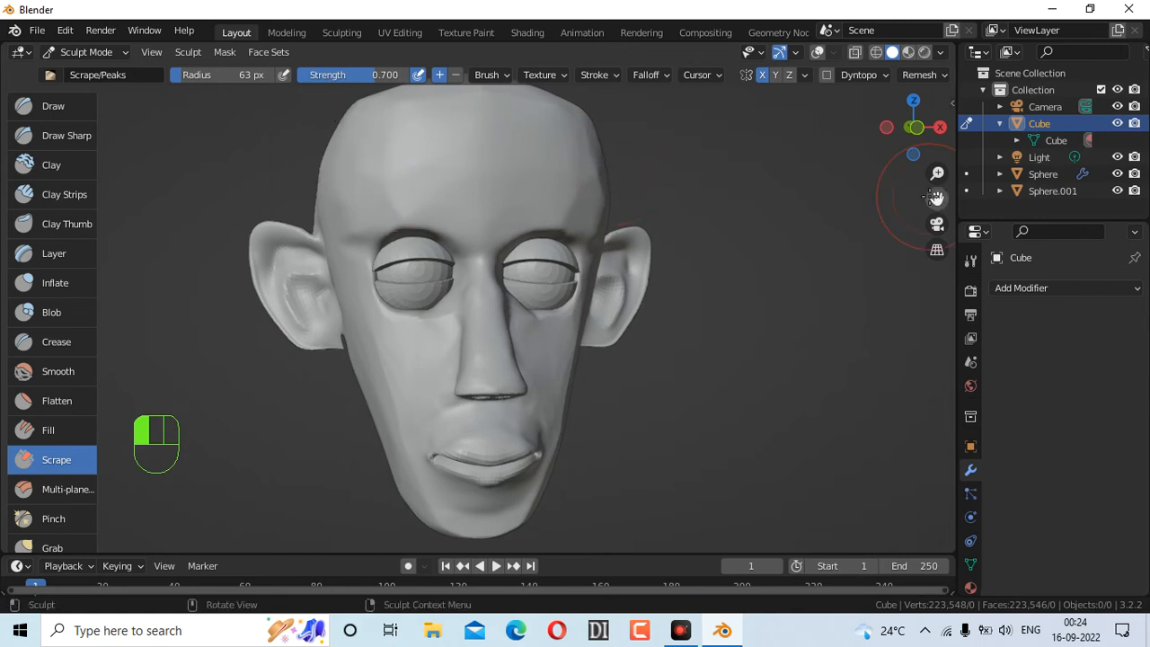
From the left profile, scrape the upper lip and the area under the nose
left_click_drag(885, 127, 751, 132)
left_click_drag(308, 399, 305, 406)
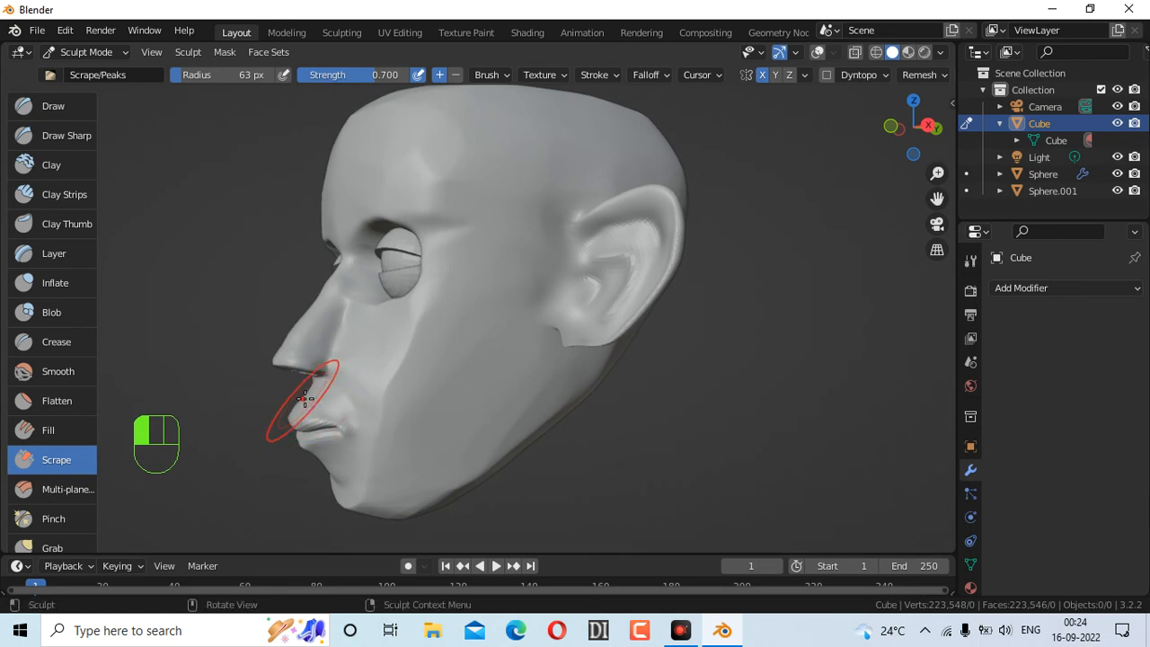
mouse_move(372, 359)
left_mouse_down()
mouse_move(351, 398)
mouse_move(392, 360)
mouse_move(377, 408)
mouse_move(408, 313)
left_mouse_up()
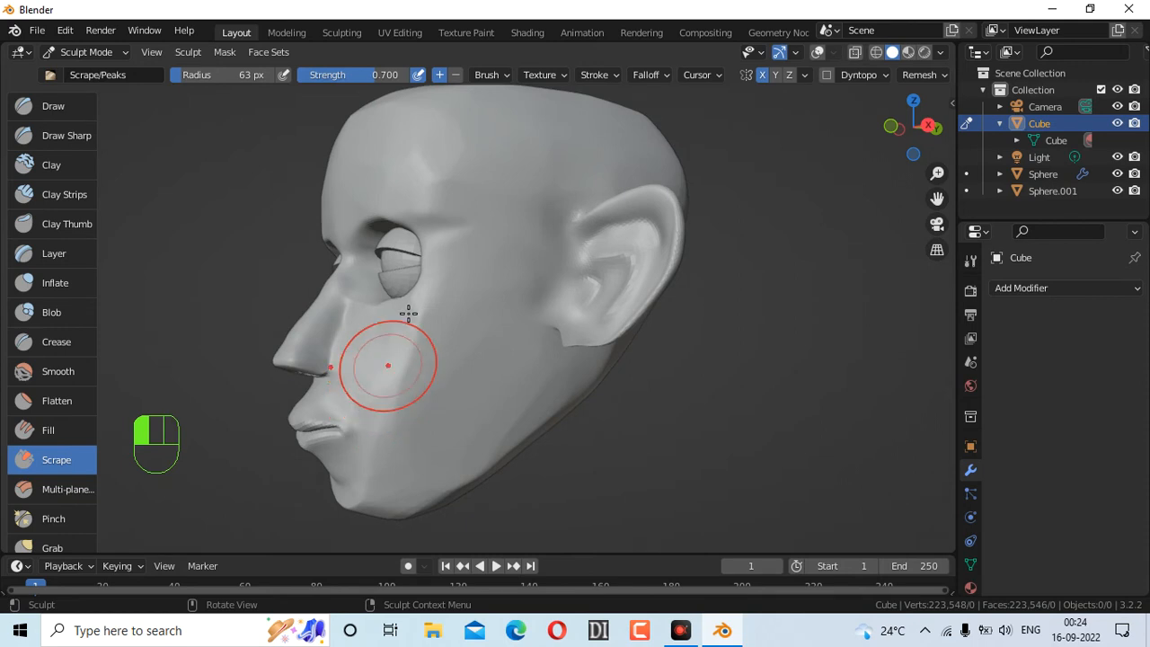
Scrape the forehead, undoing the last forehead stroke
mouse_move(913, 128)
left_mouse_down()
mouse_move(899, 135)
mouse_move(939, 134)
left_mouse_up()
left_click_drag(527, 185, 595, 175)
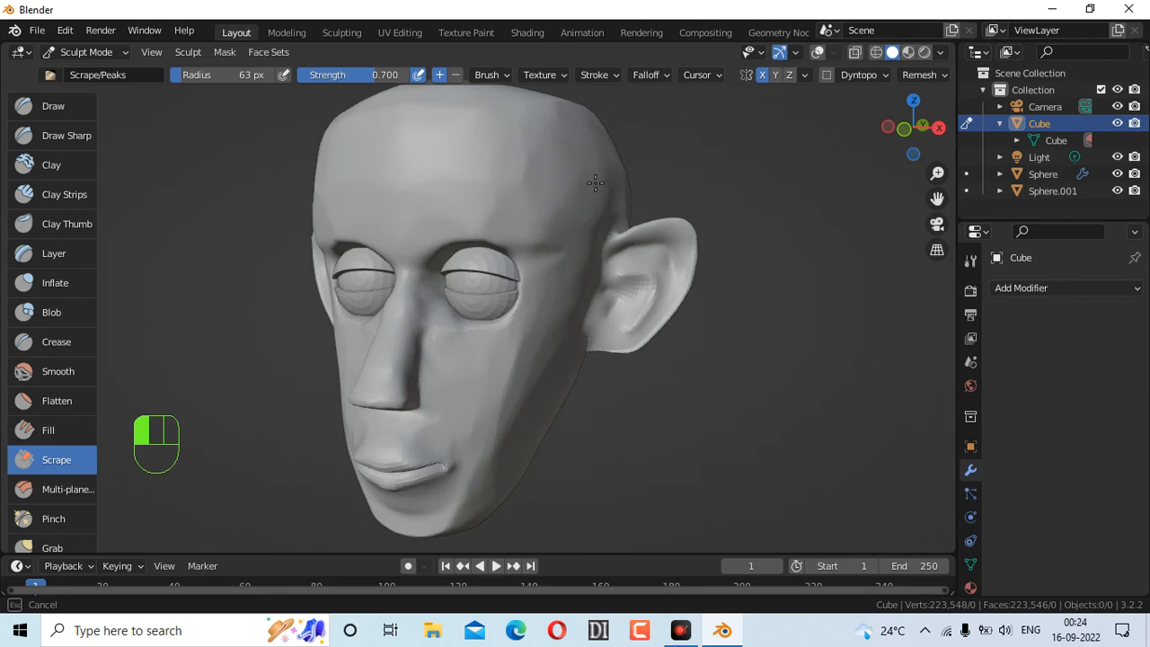
mouse_move(580, 153)
left_mouse_down()
mouse_move(575, 177)
mouse_move(639, 188)
left_mouse_up()
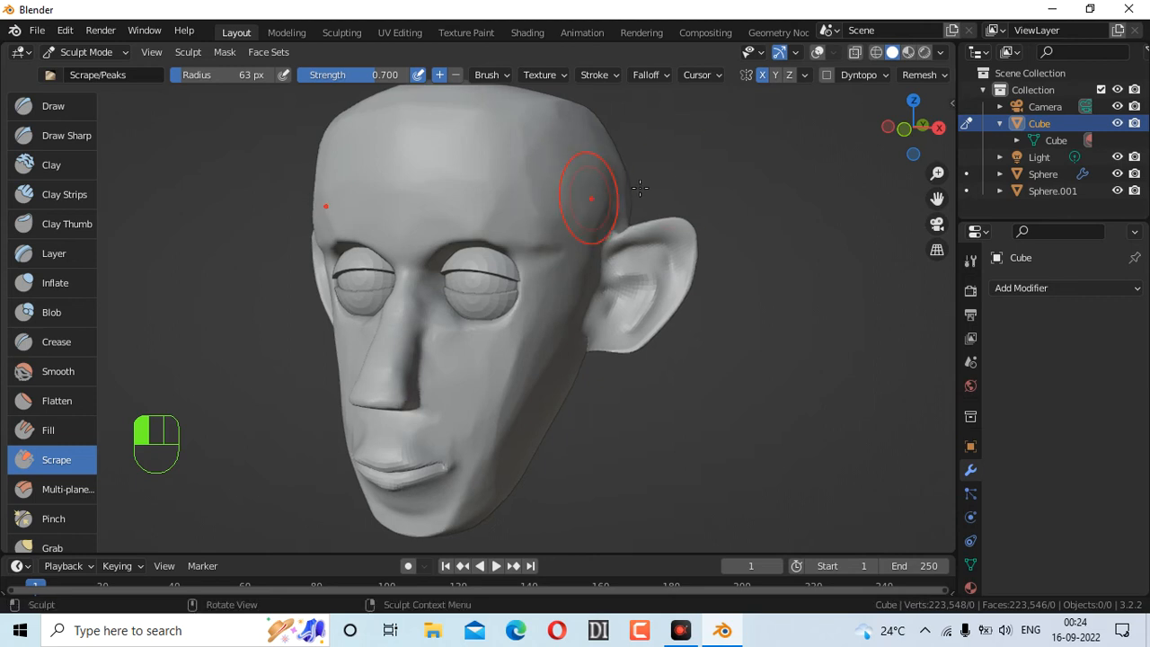
key("ctrl+z")
From the side, scrape along the forehead, temple and cheek, then face the front again
left_click_drag(914, 128, 933, 131)
left_click_drag(457, 137, 433, 146)
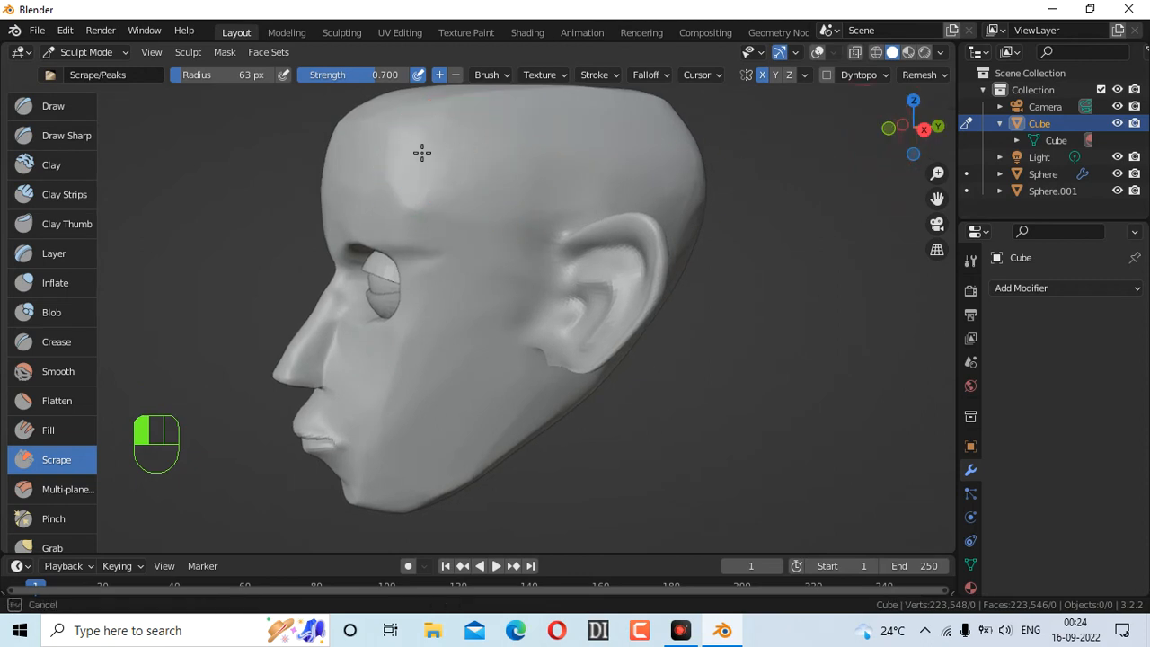
left_click_drag(477, 206, 492, 162)
left_click_drag(486, 230, 481, 278)
left_click_drag(453, 359, 442, 194)
left_click_drag(482, 395, 513, 308)
mouse_move(916, 123)
left_mouse_down()
mouse_move(888, 127)
mouse_move(918, 127)
left_mouse_up()
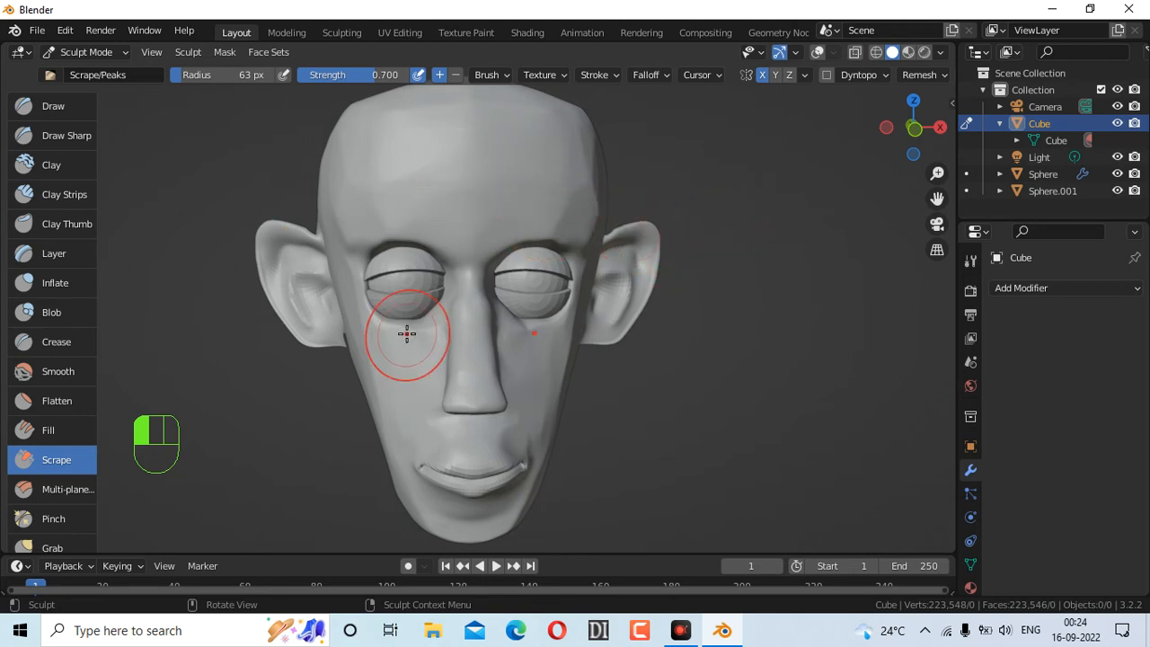
Switch from Sculpt Mode to Object Mode and select the Cursor tool
left_click(103, 51)
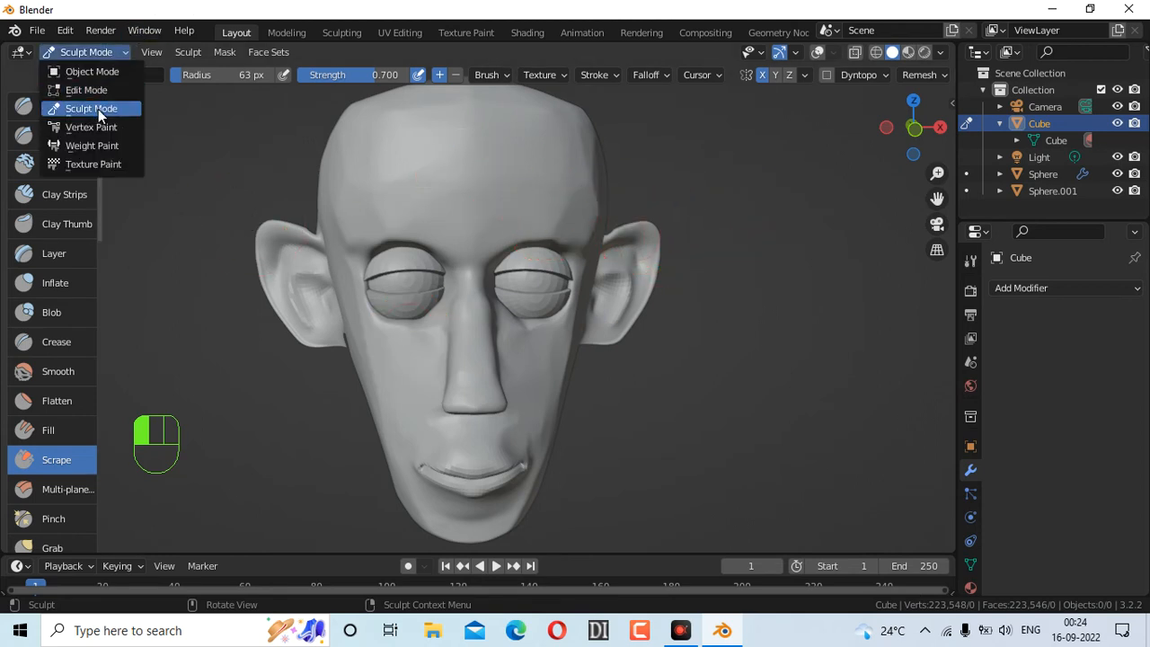
left_click(109, 71)
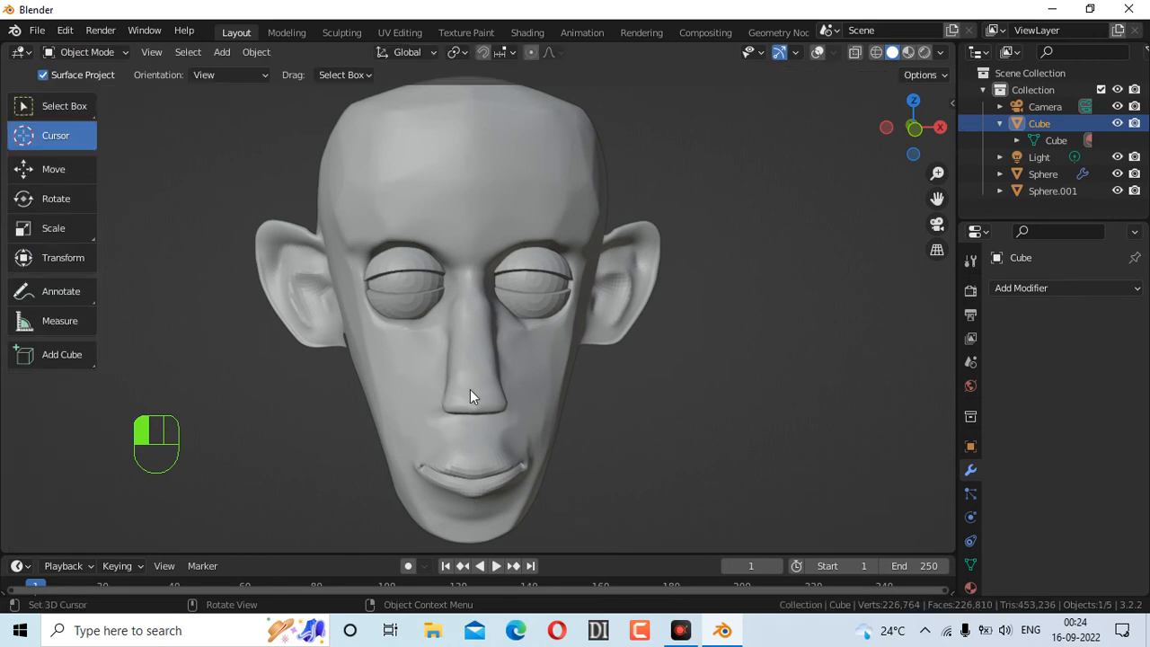
left_click(70, 106)
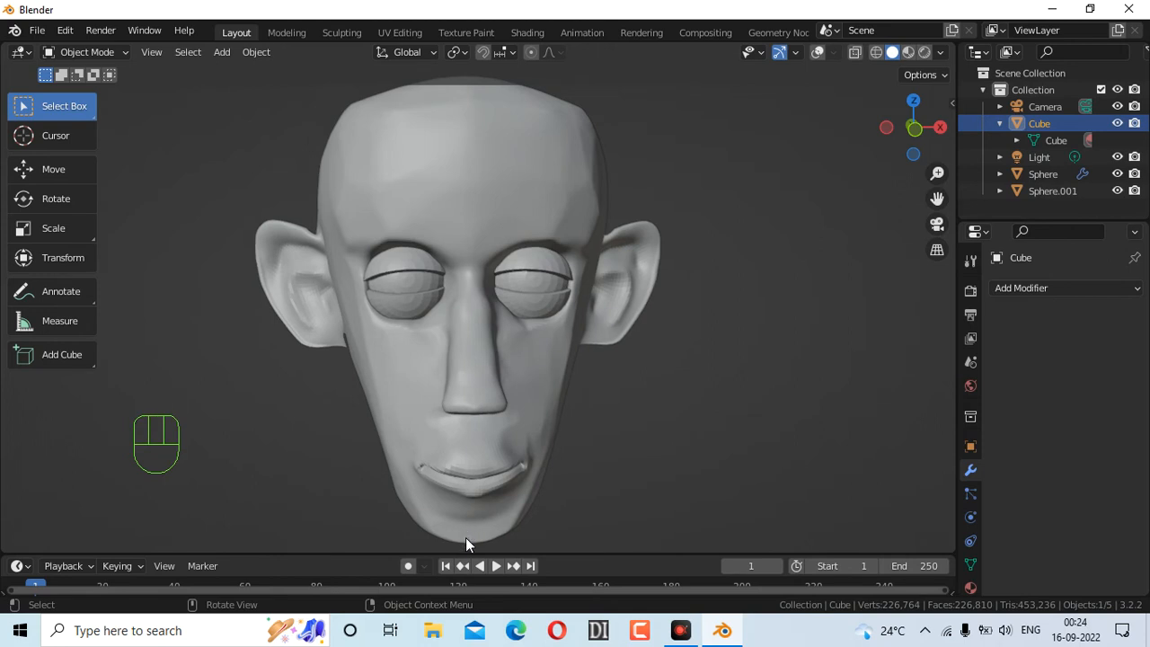
left_click(86, 137)
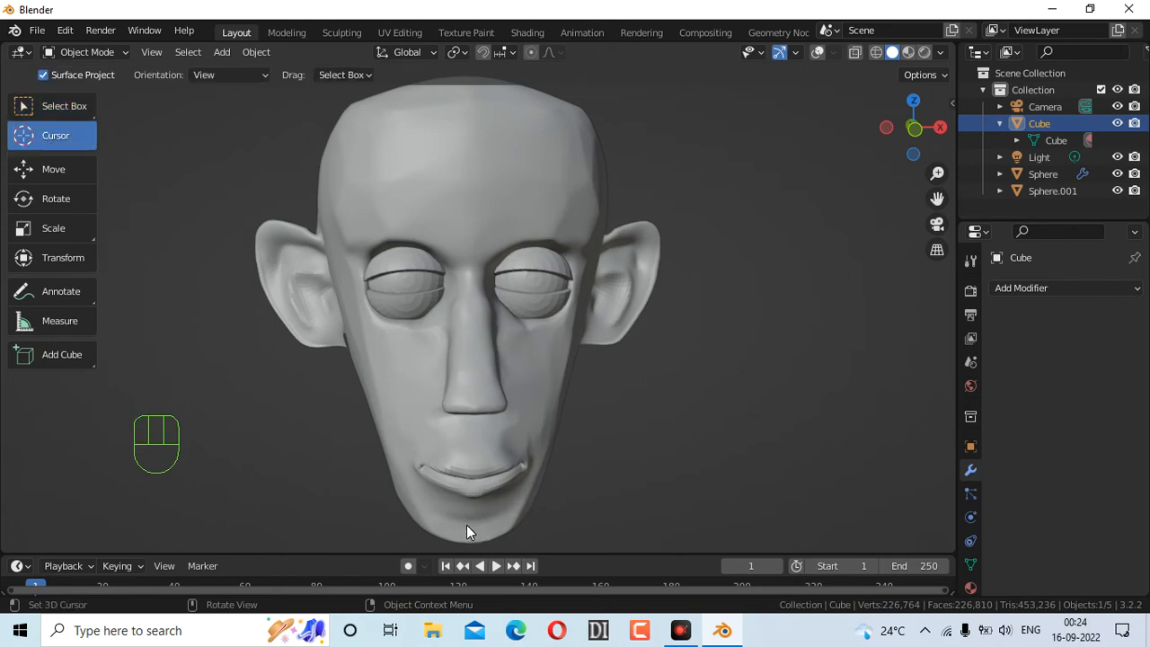
Zoom out and place the 3D cursor above the head, ready to add an object
scroll(532, 465, "down", 3)
left_click(476, 433)
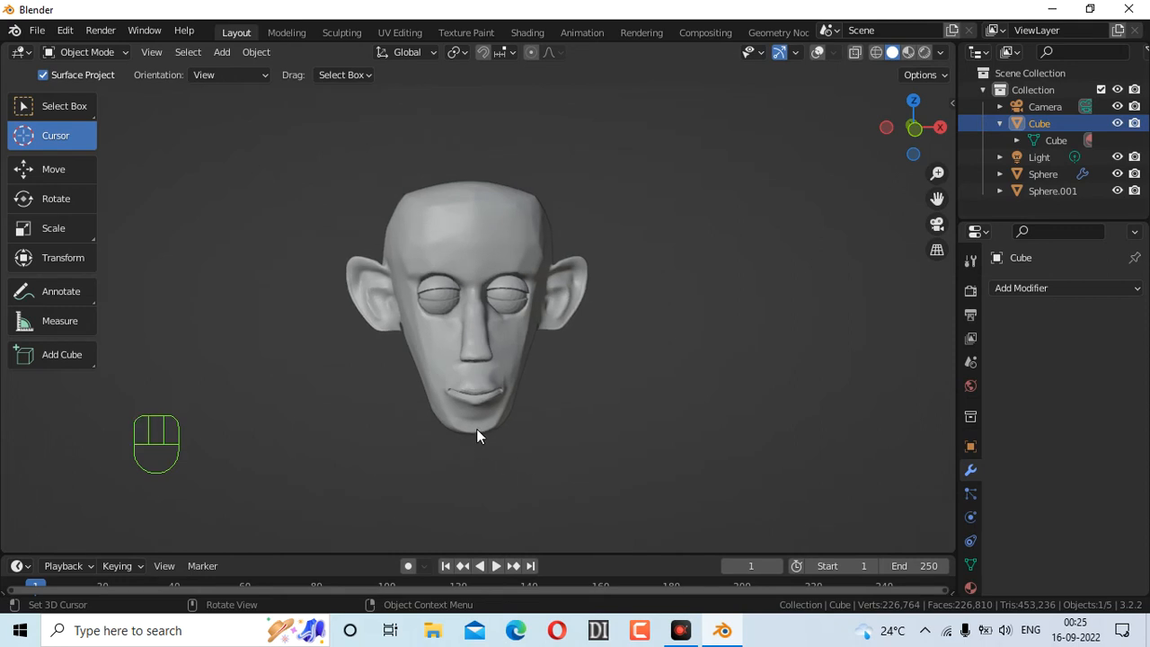
left_click(65, 111)
left_click(76, 131)
left_click(475, 171)
key("shift")
key("shift+a")
Add a 2 m plane mesh above the head with viewport overlays on, viewed from above
mouse_move(497, 207)
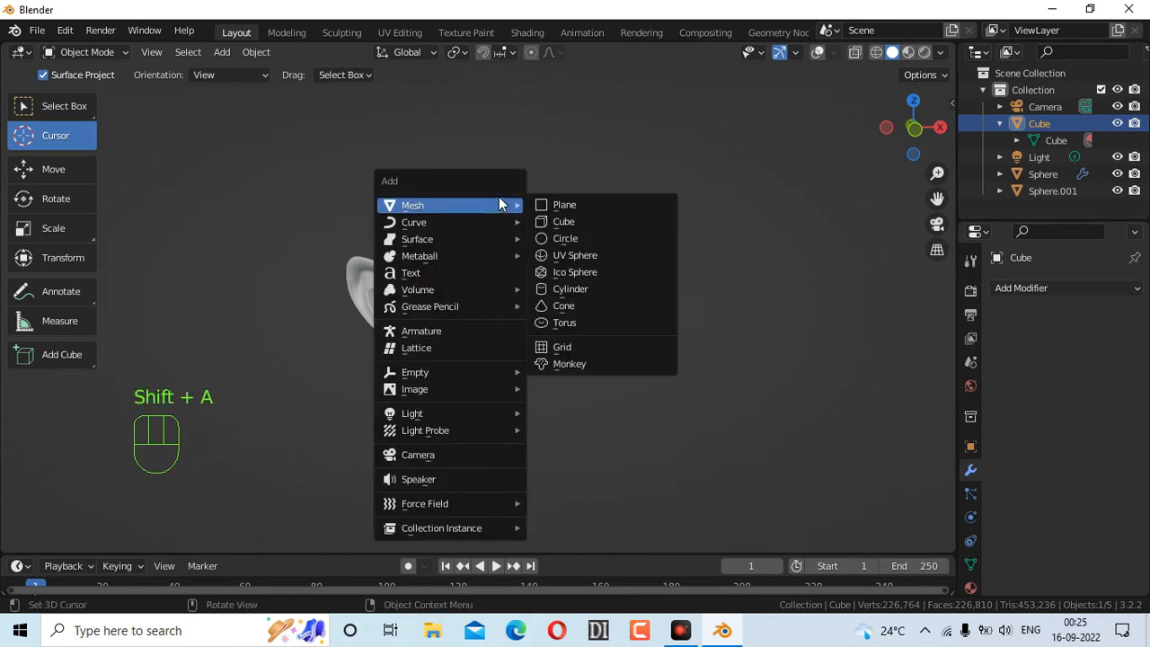
left_click(568, 204)
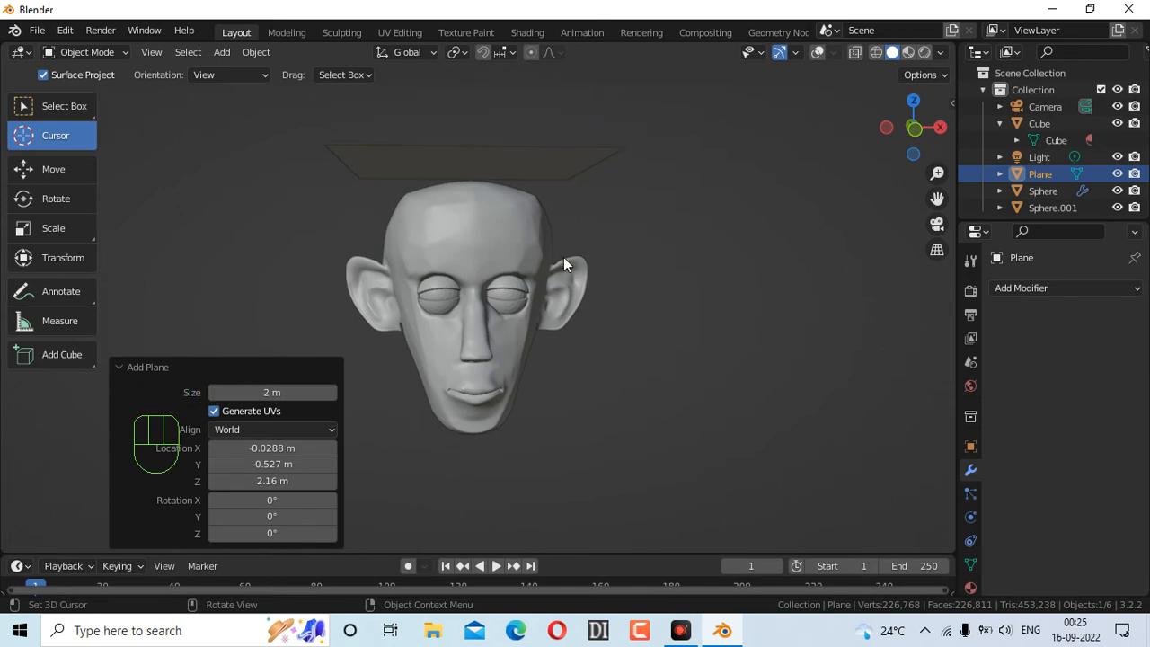
left_click(817, 52)
left_click(818, 53)
left_click(817, 52)
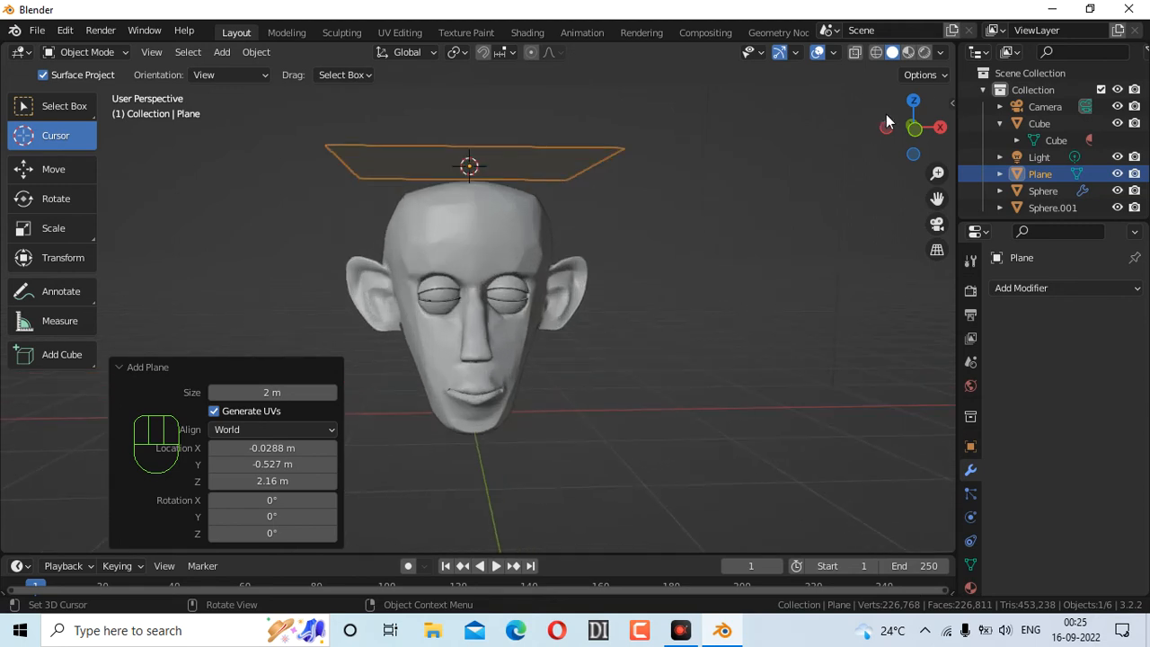
mouse_move(910, 146)
left_mouse_down()
mouse_move(909, 190)
mouse_move(910, 153)
left_mouse_up()
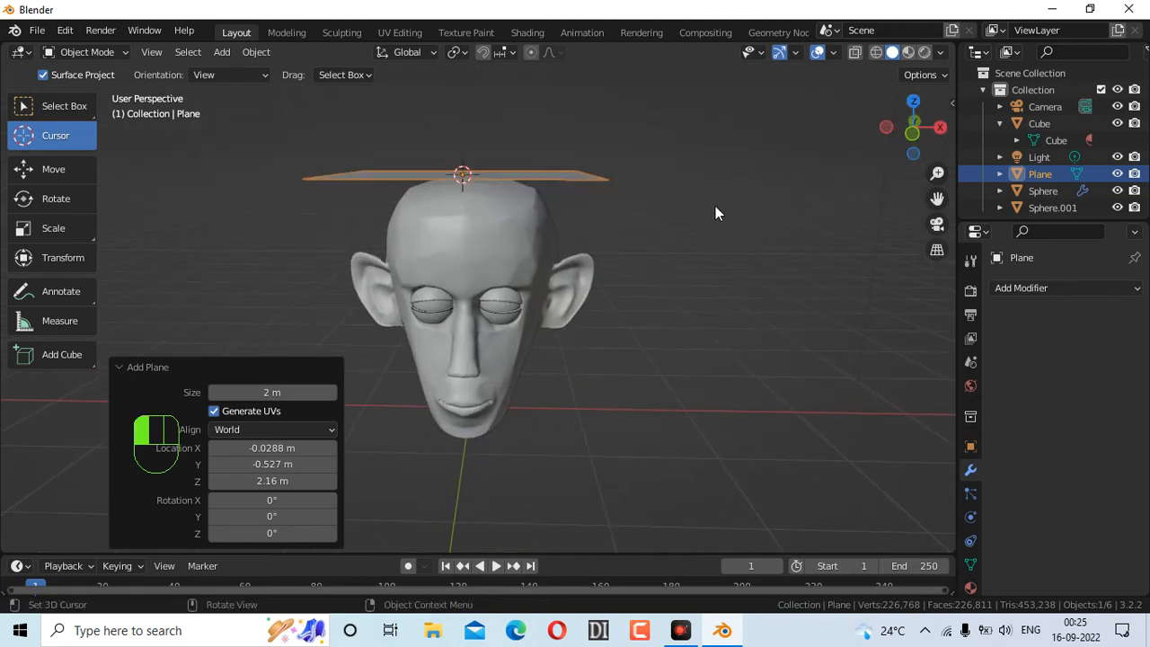
Try the collection and context menus, and move the 3D cursor right of the head
key("m")
key("alt+m")
left_click(646, 168)
right_click(526, 170)
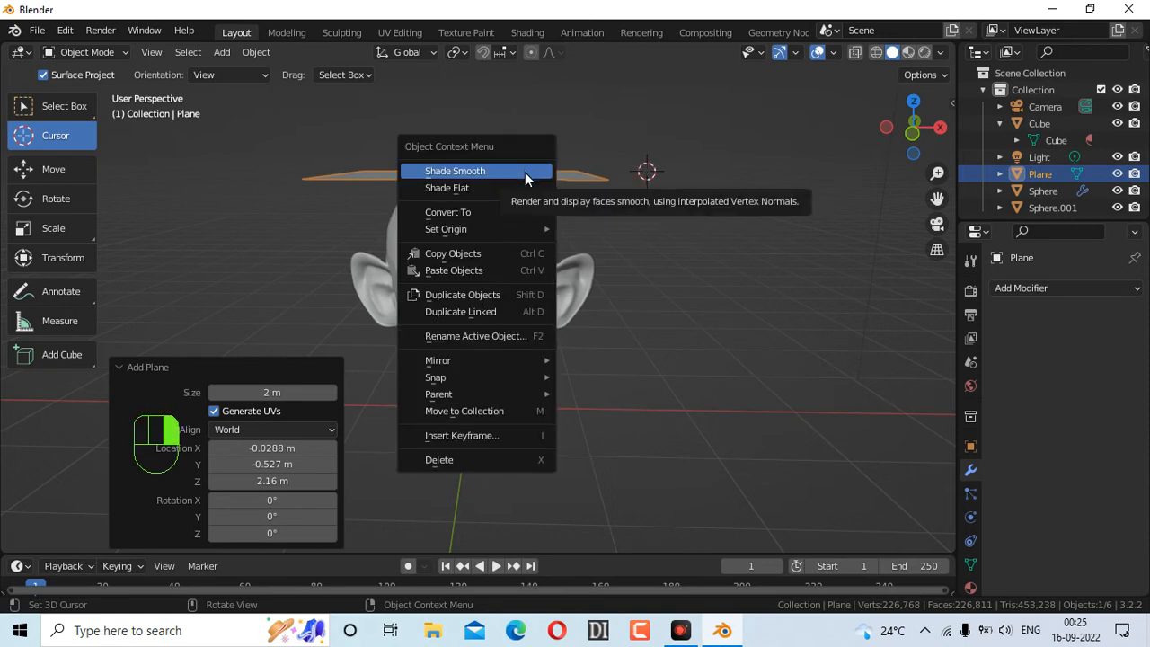
left_click(703, 280)
right_click(539, 176)
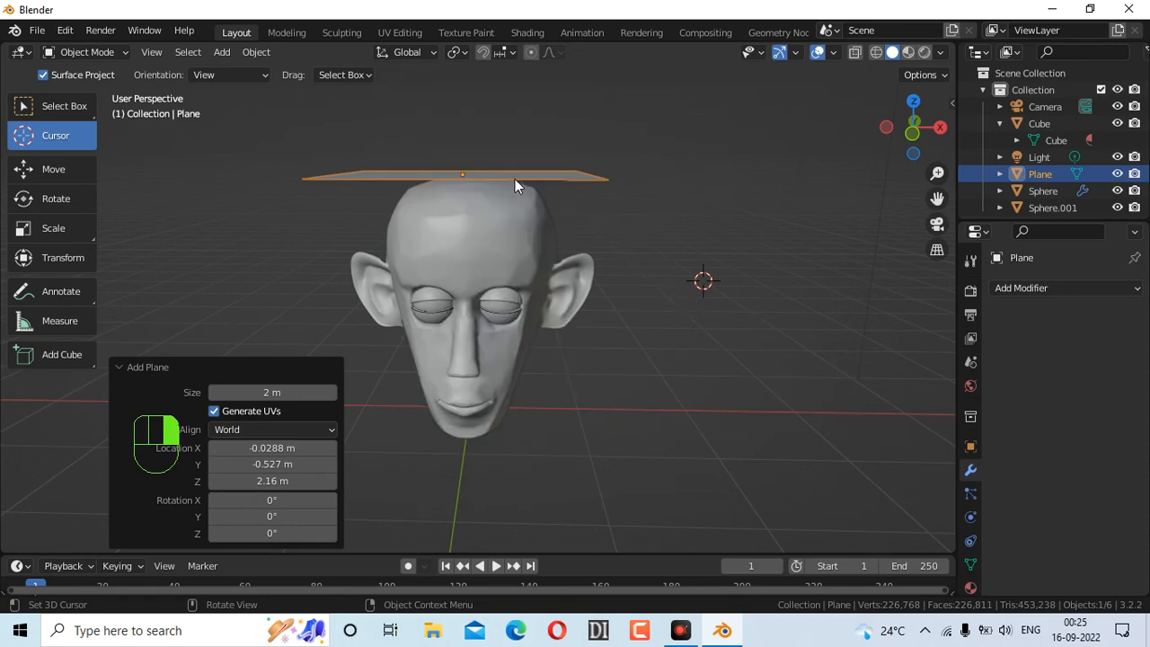
right_click(515, 179)
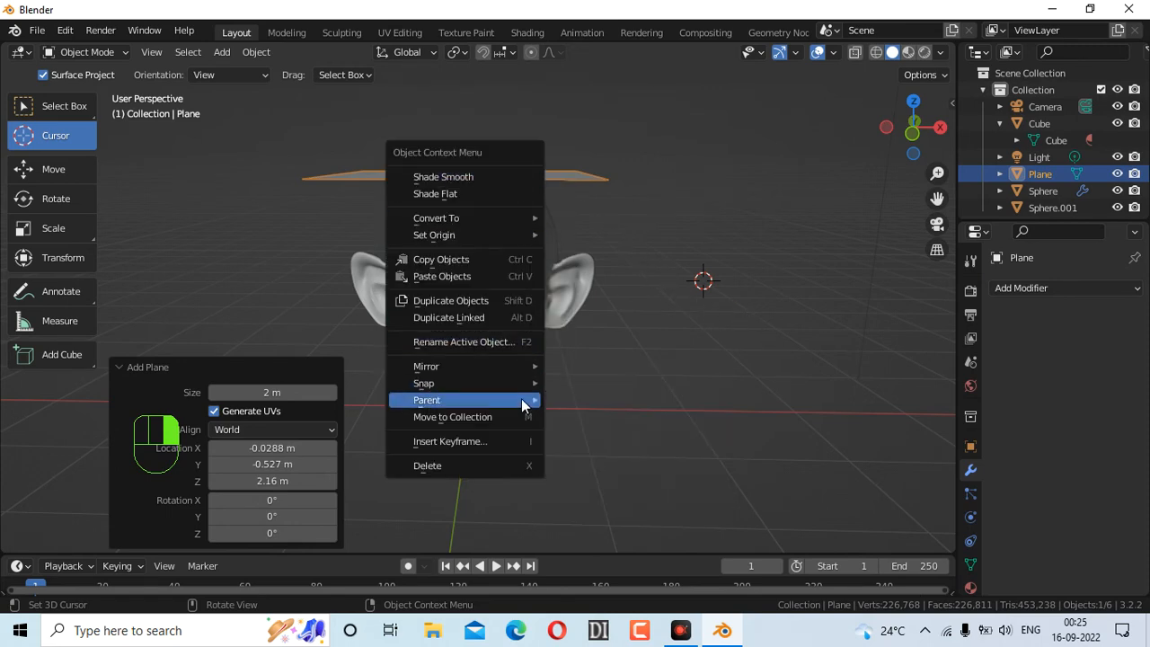
left_click(801, 269)
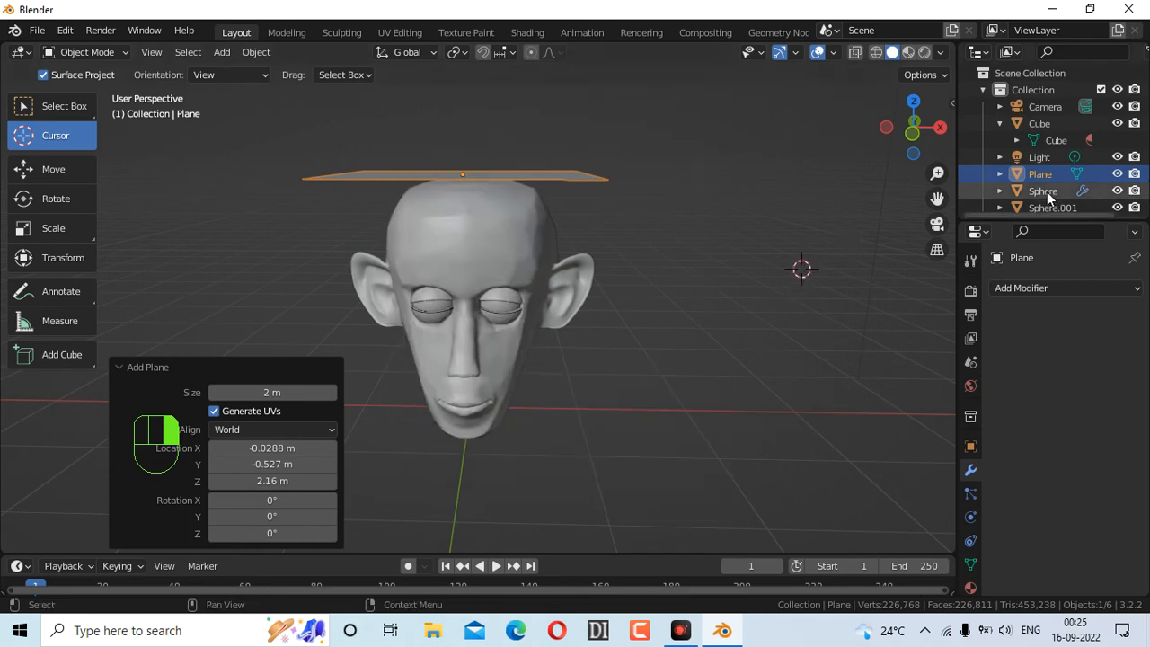
Open the Plane's outliner and viewport context menus while viewing the plane from above
right_click(1008, 173)
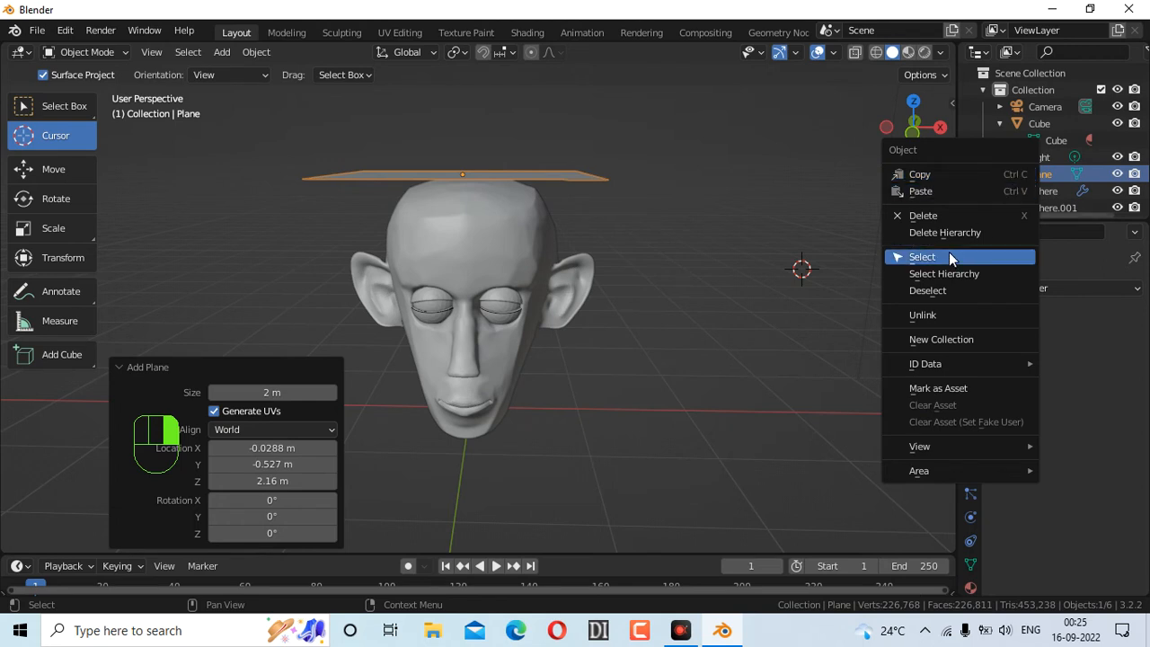
left_click_drag(915, 124, 508, 237)
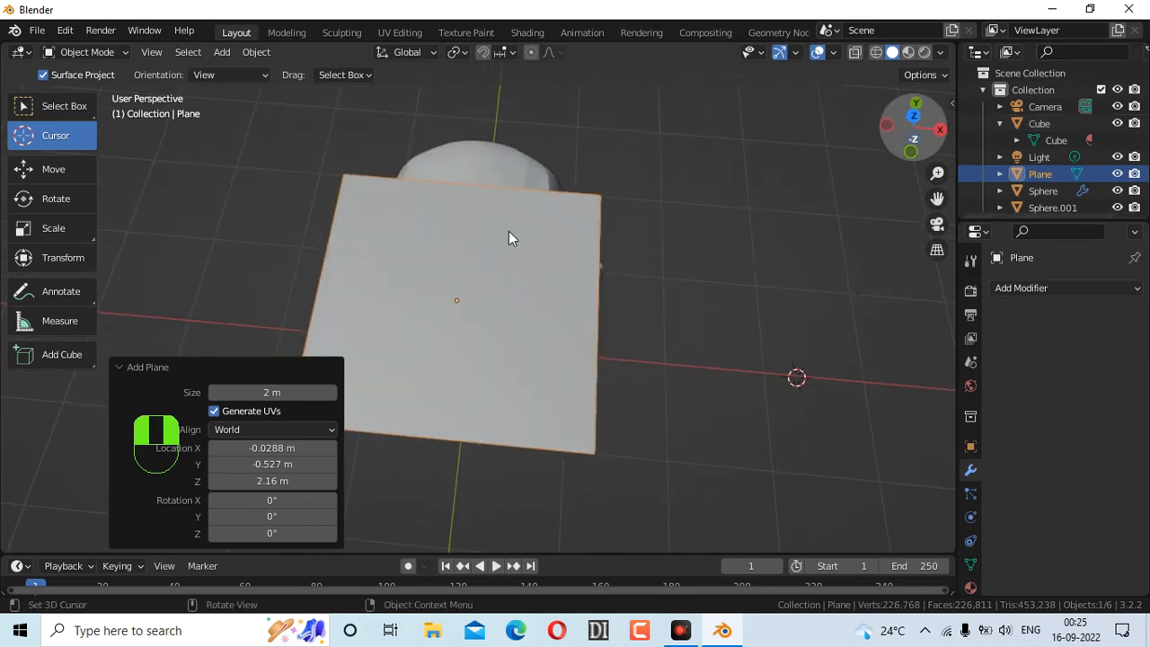
right_click(460, 251)
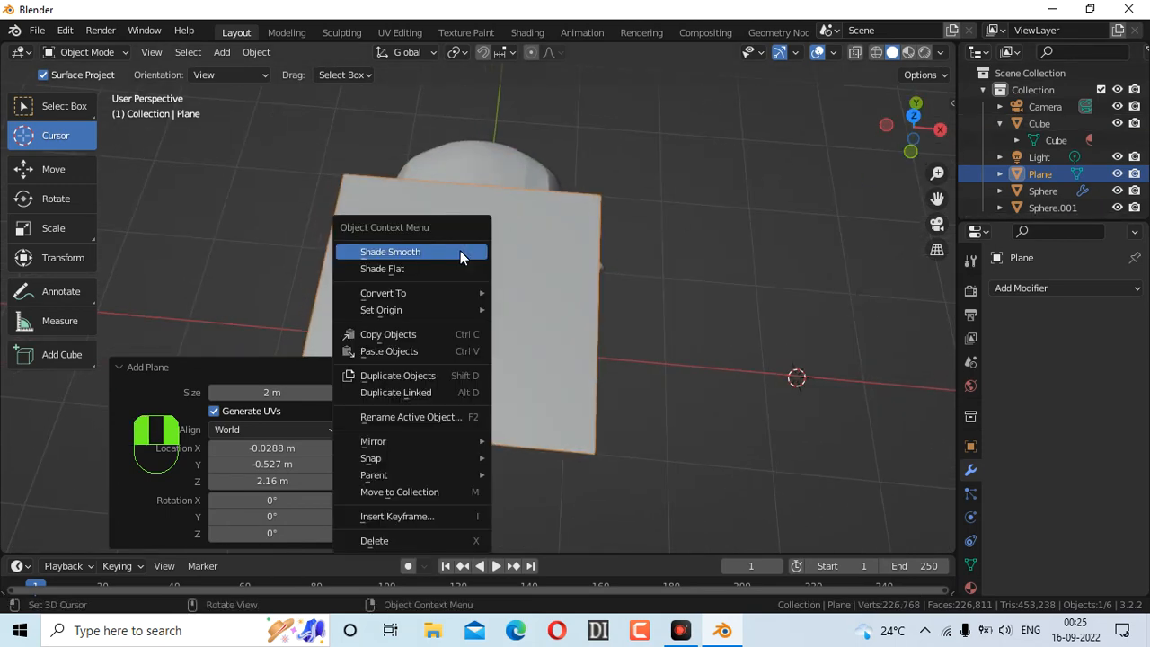
mouse_move(458, 458)
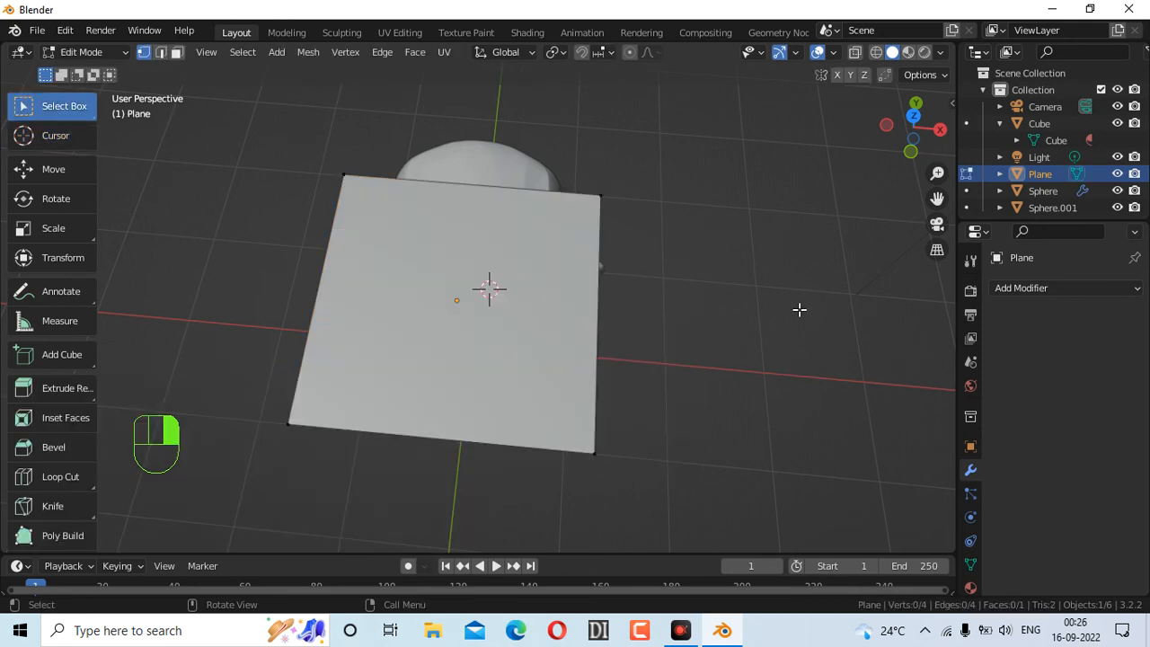
Put the plane in Edit Mode and select all of its vertices
left_click(98, 51)
key("a")
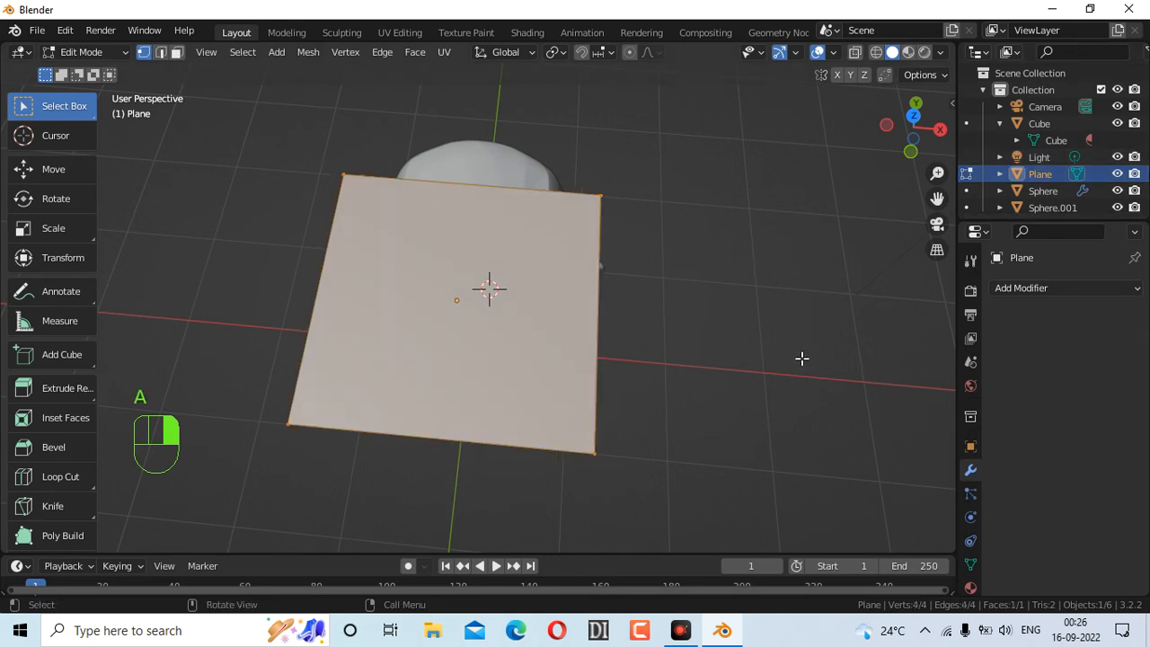
key("alt+m")
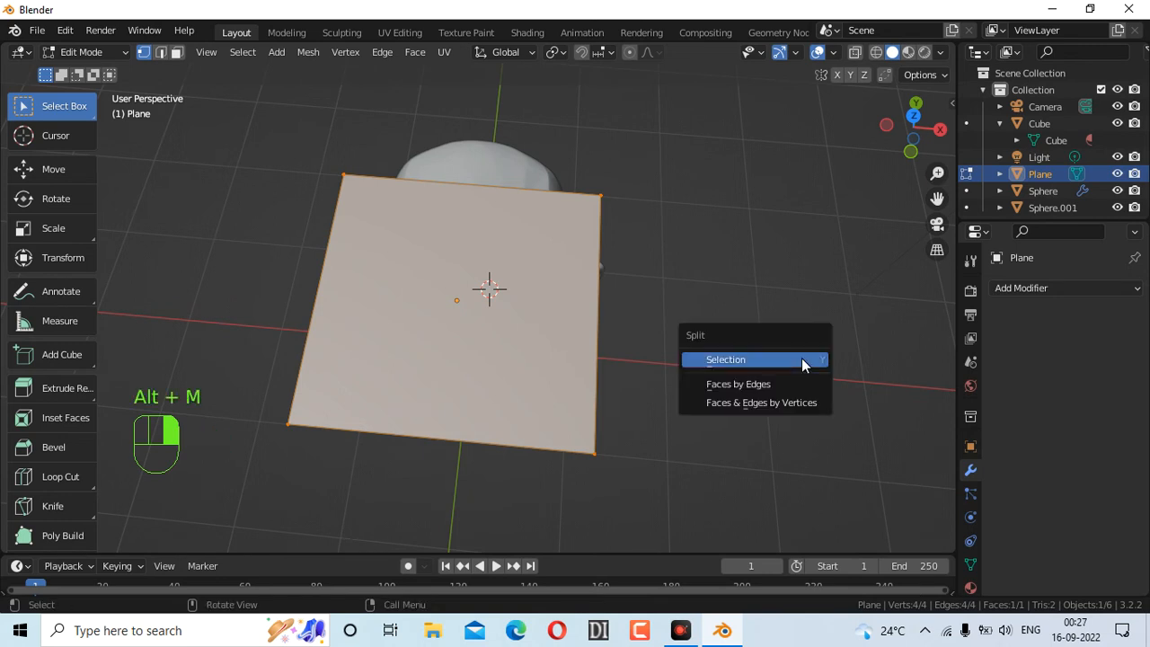
left_click(787, 289)
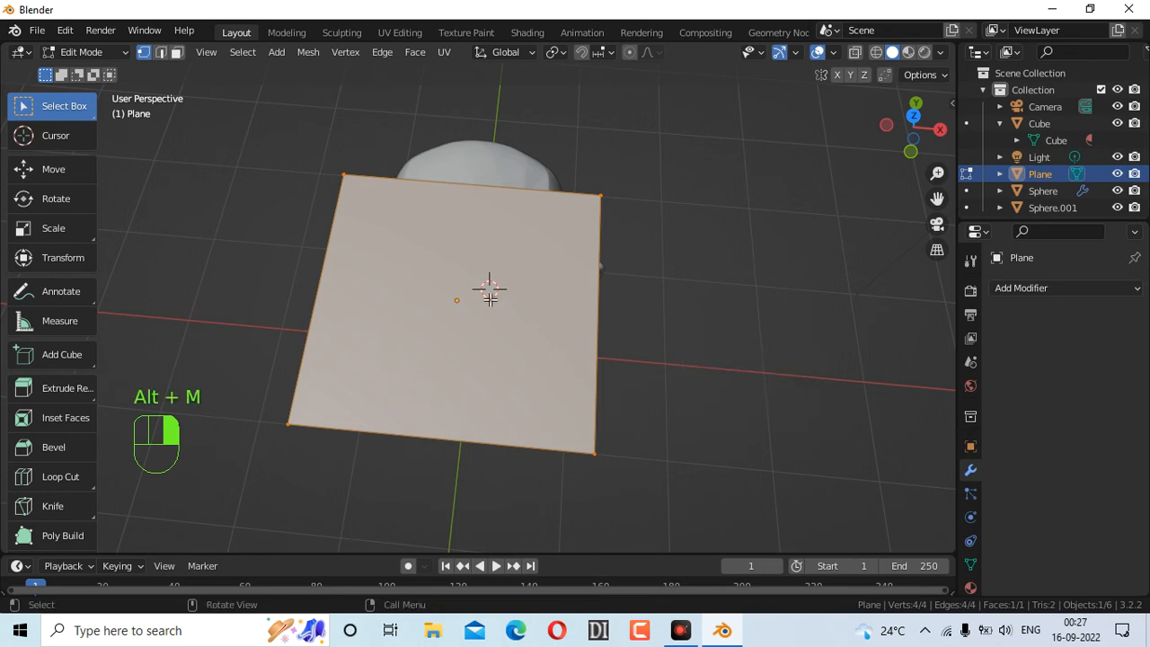
Merge the plane's four vertices At Center into a single vertex
key("m")
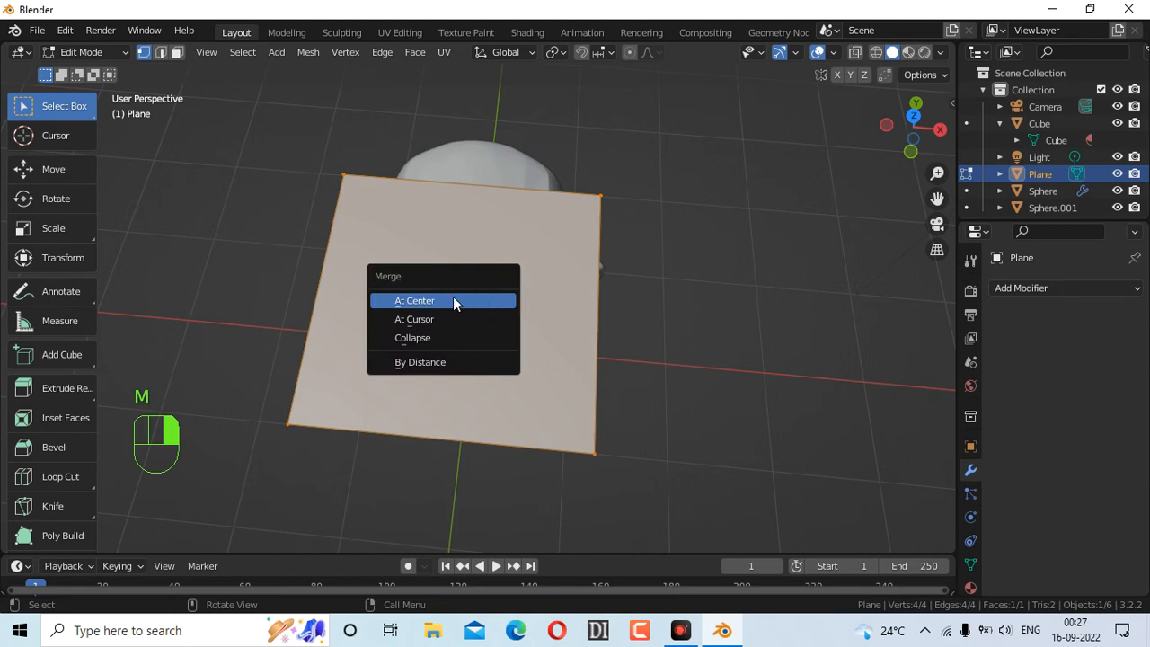
left_click(454, 302)
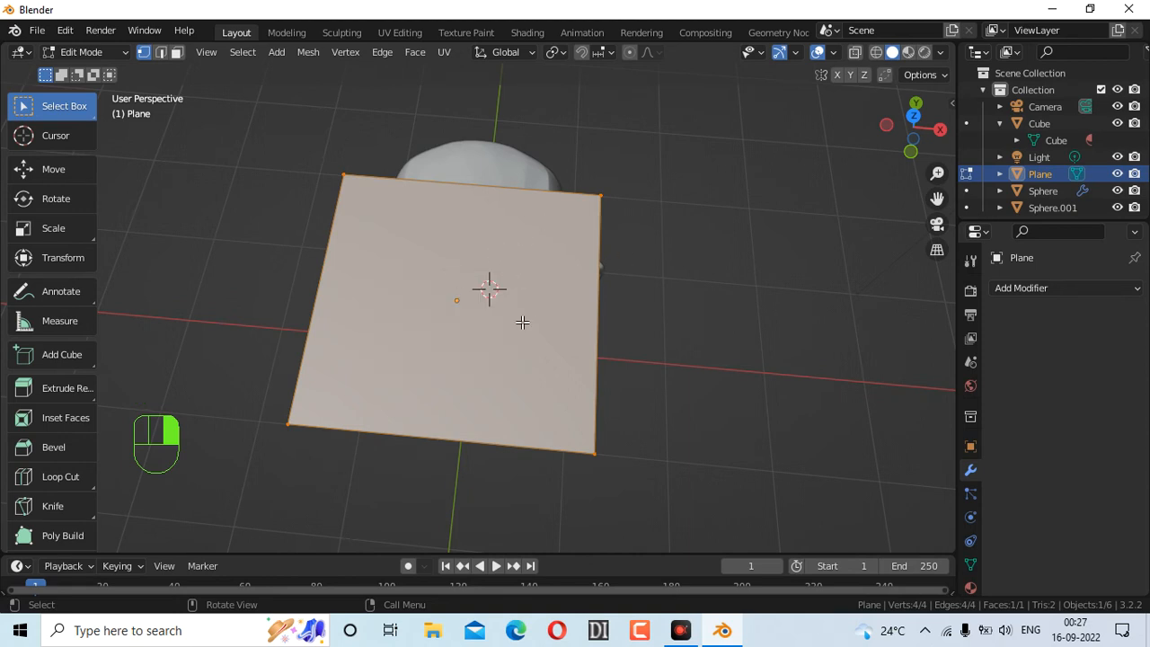
key("m")
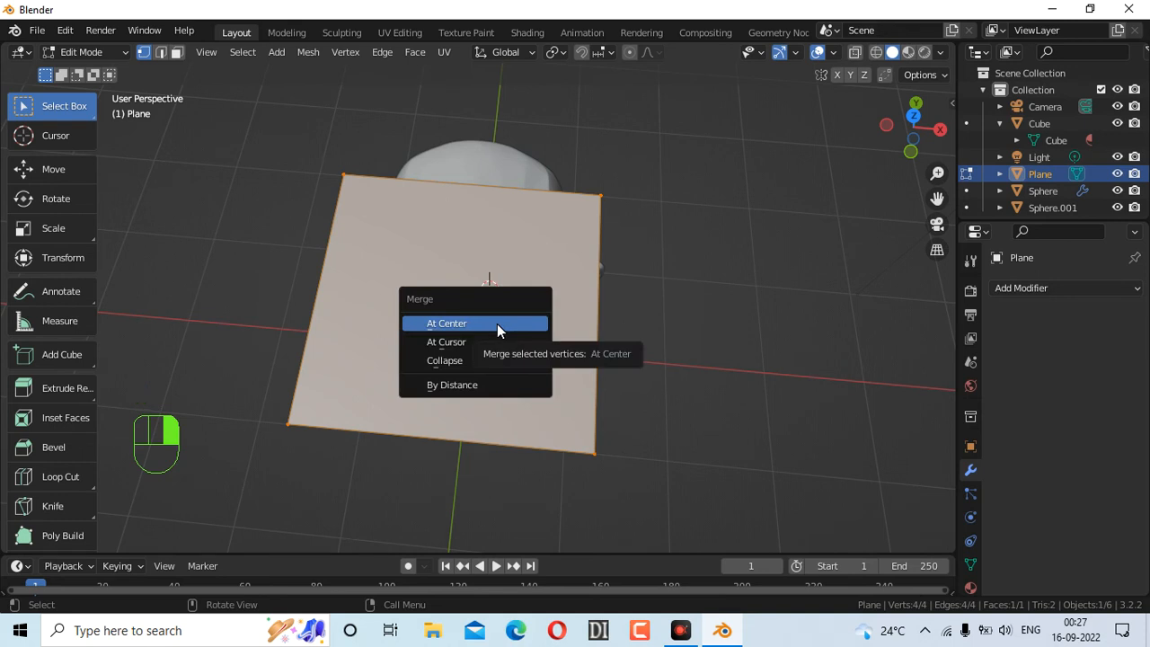
left_click(497, 323)
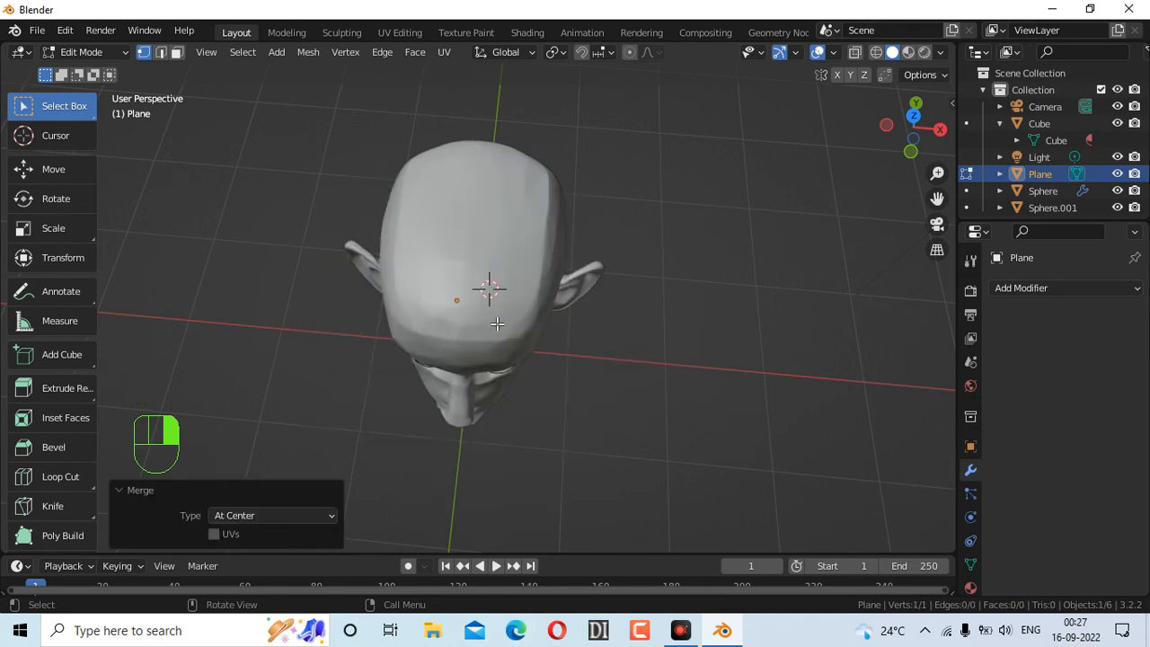
left_click_drag(910, 136, 925, 47)
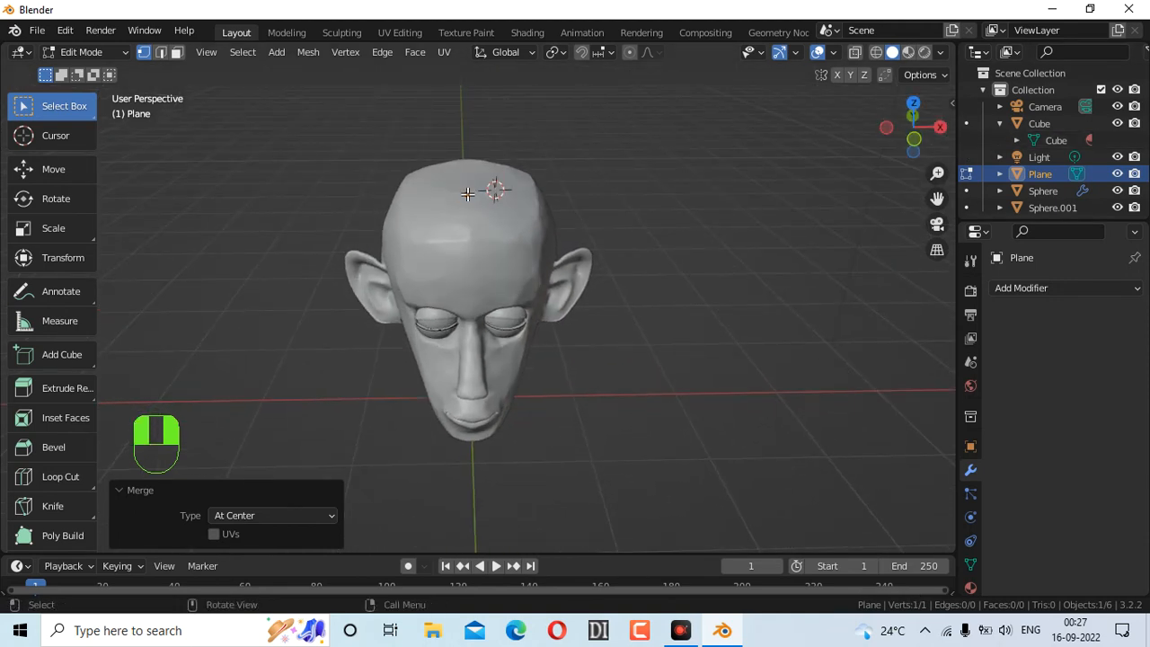
Enable snapping with Face as the target, toggling Backface Culling on and off again
left_click(583, 52)
left_click(610, 54)
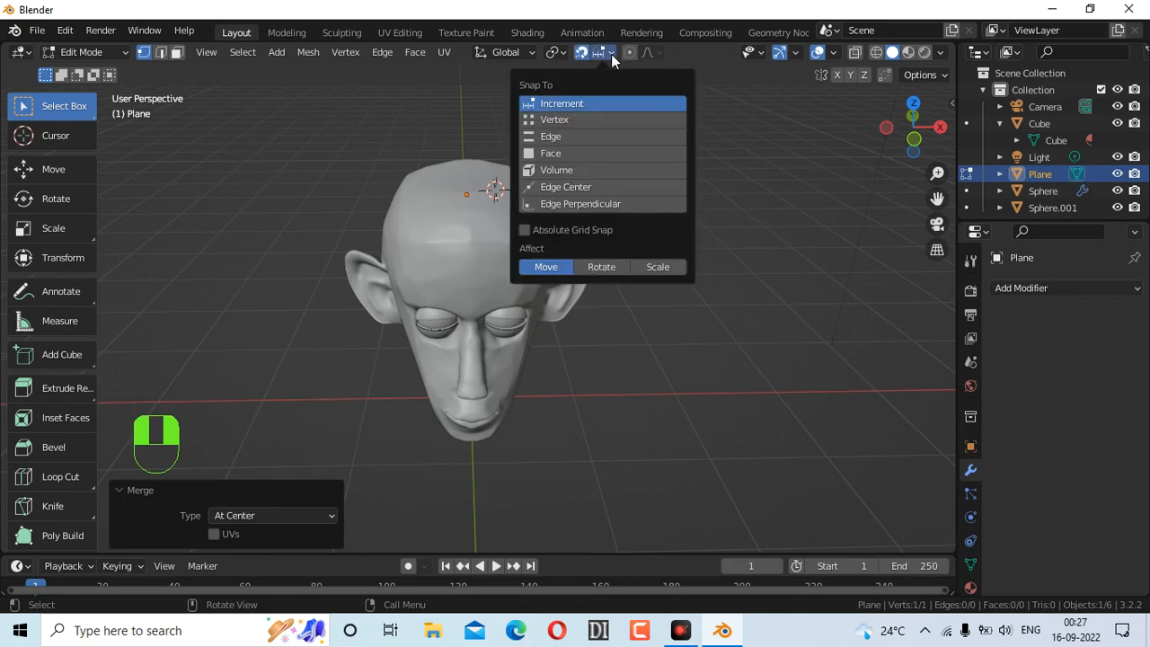
left_click(564, 153)
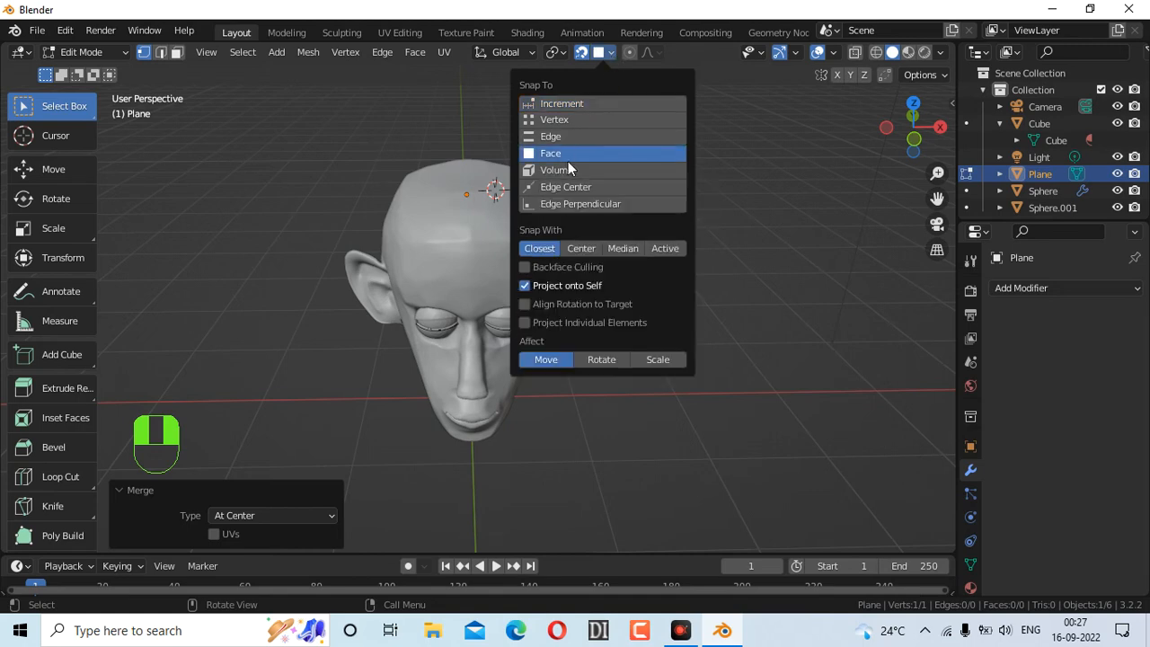
left_click(525, 268)
left_click(525, 268)
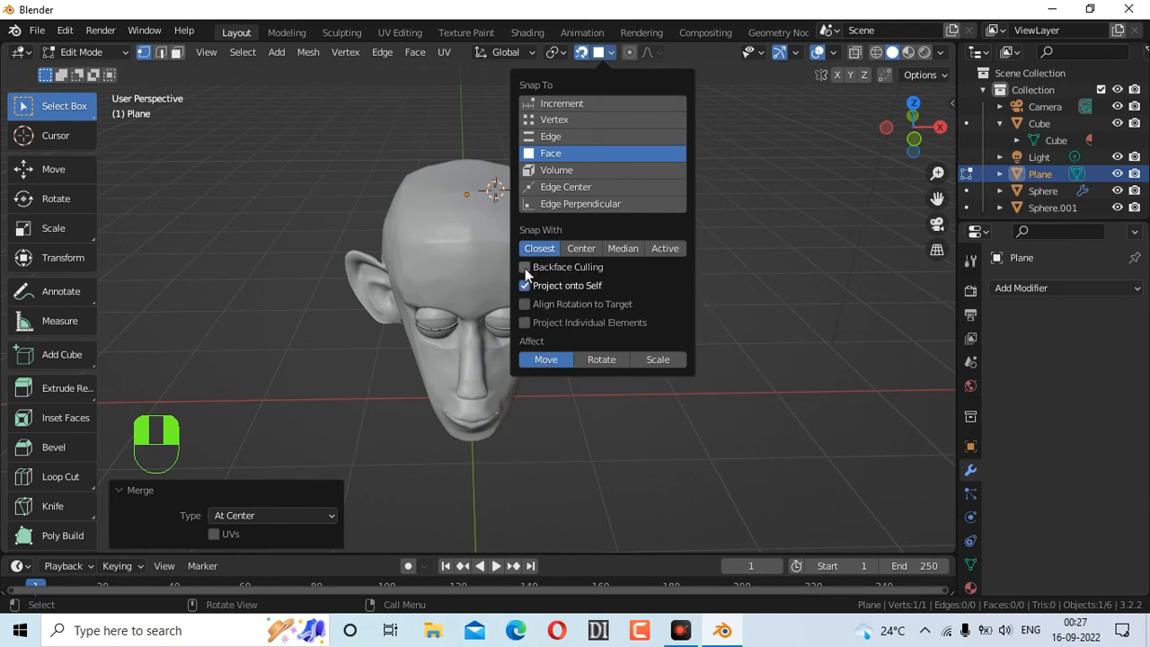
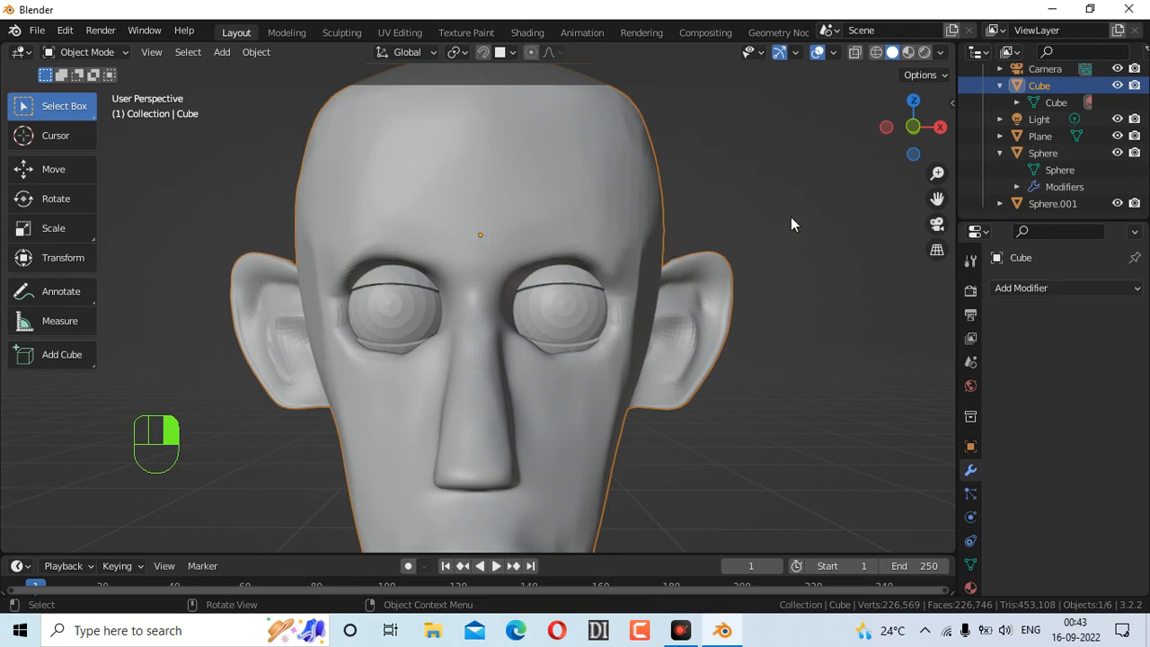
Select the Plane in the Outliner and move it down into the head
scroll(1051, 178, "up", 2)
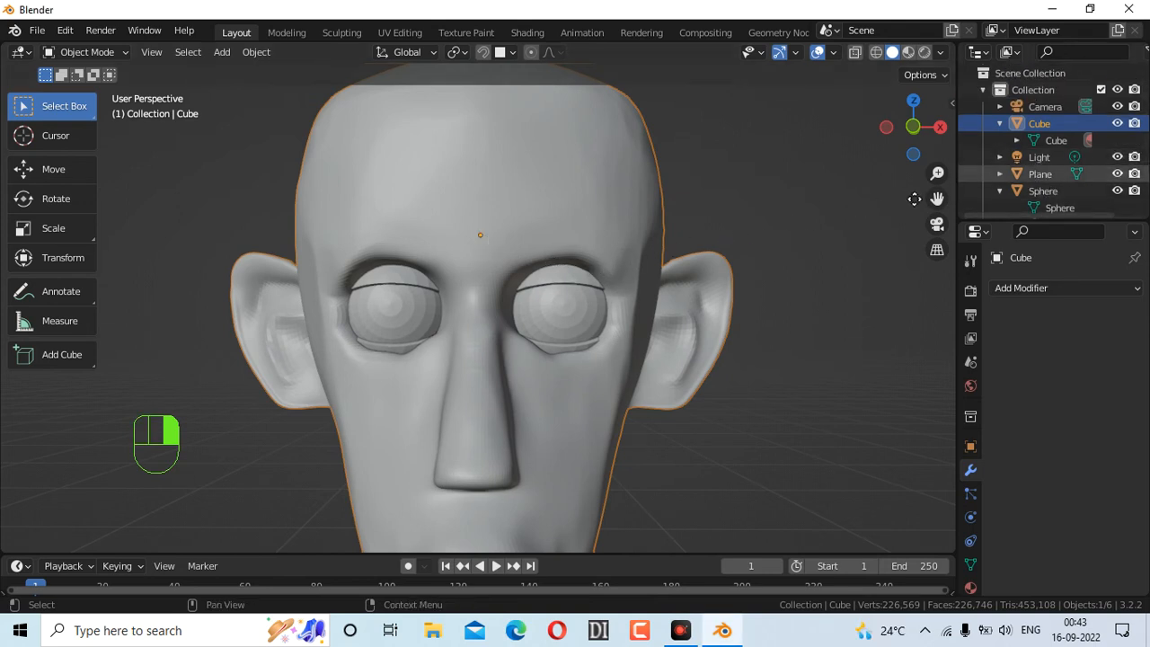
left_click(1016, 173)
left_click(1000, 173)
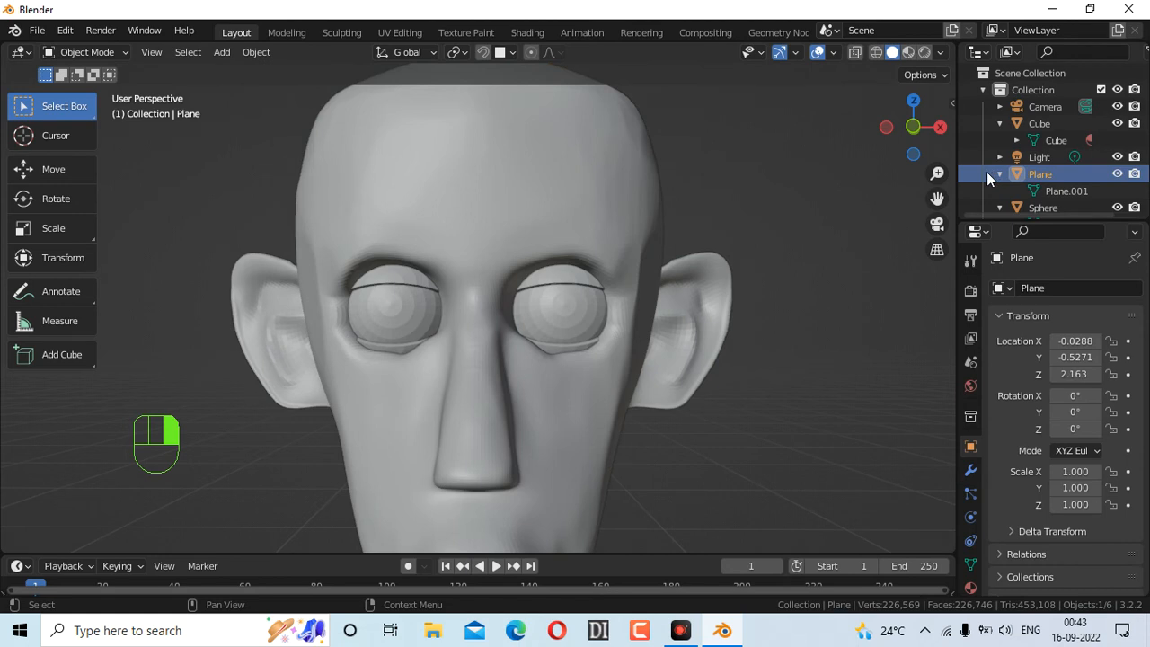
scroll(1028, 175, "down", 2)
double_click(1039, 132)
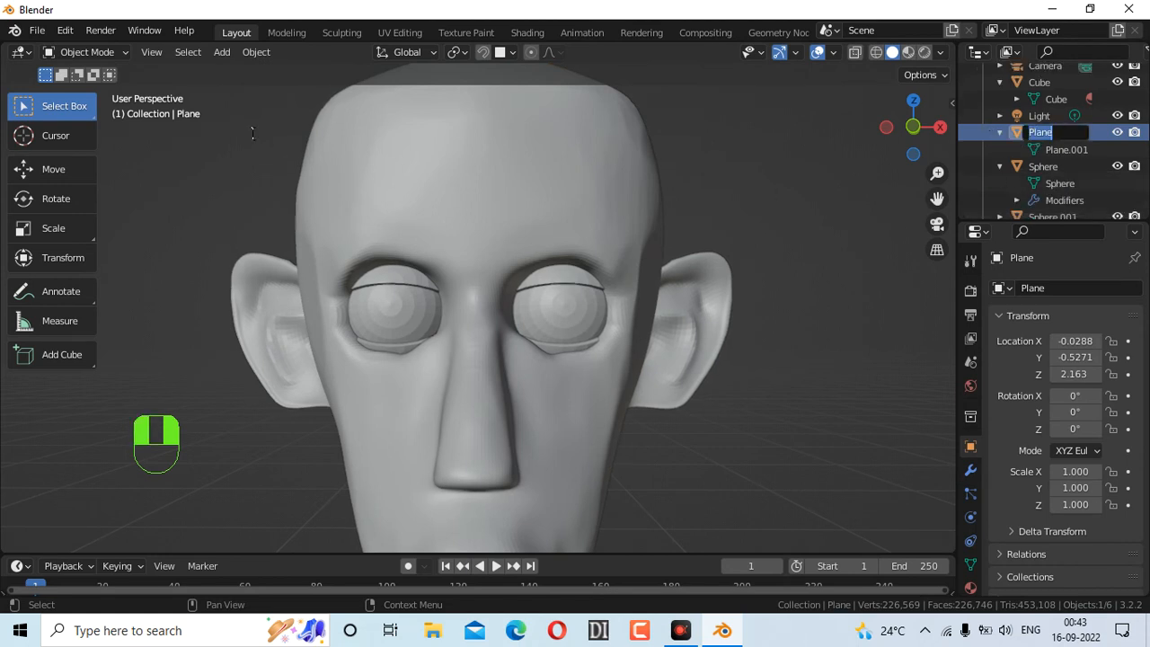
left_click(997, 157)
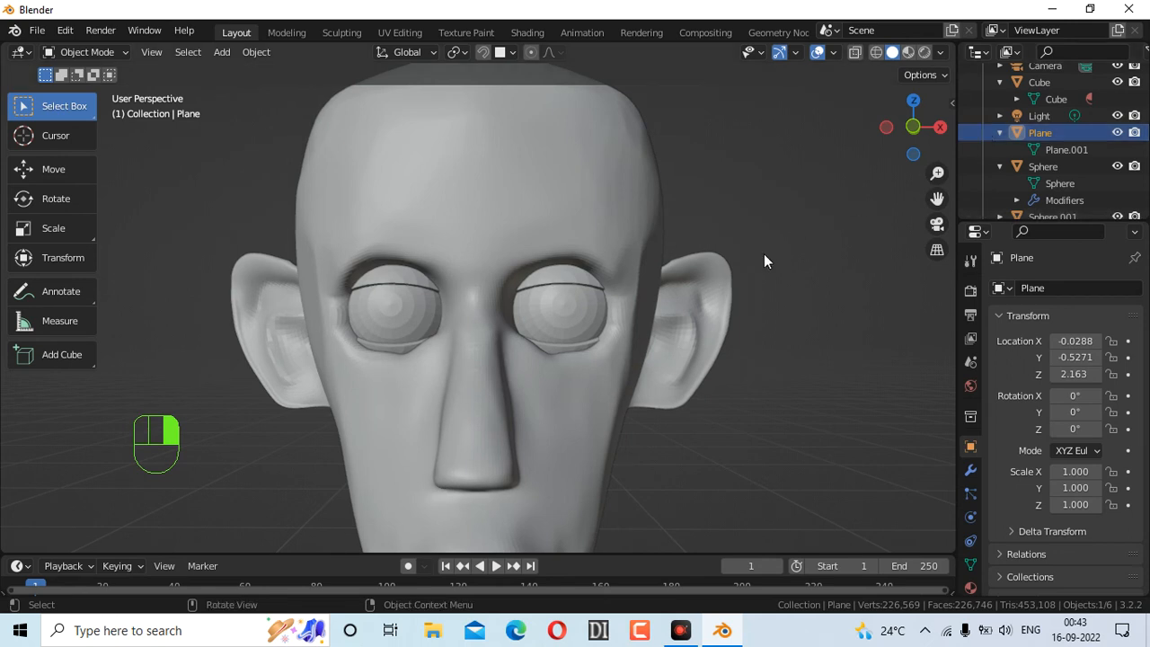
key("g")
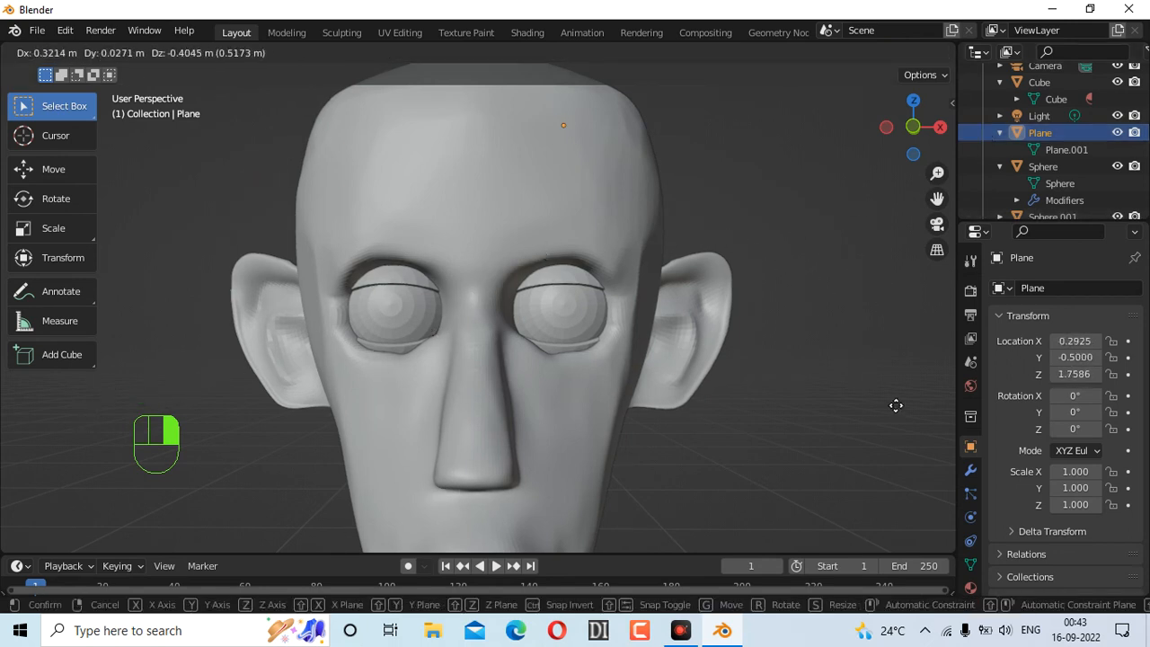
left_click(796, 475)
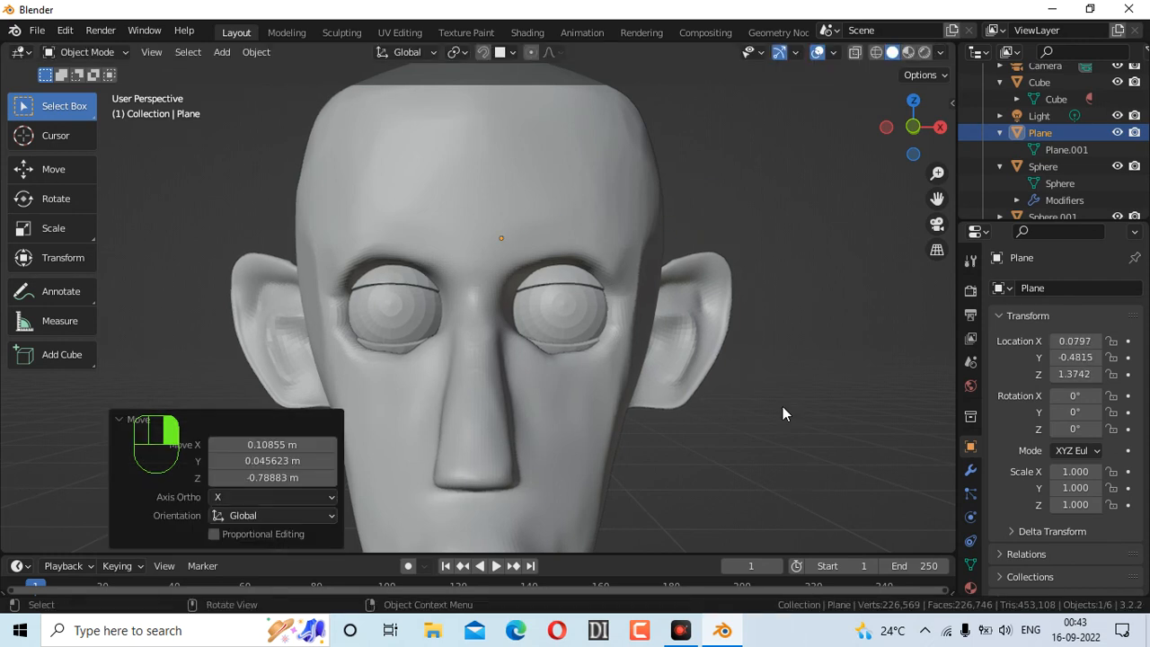
Set the snapping target to Face after trying Center, Vertex, Increment and Edge
left_click(505, 52)
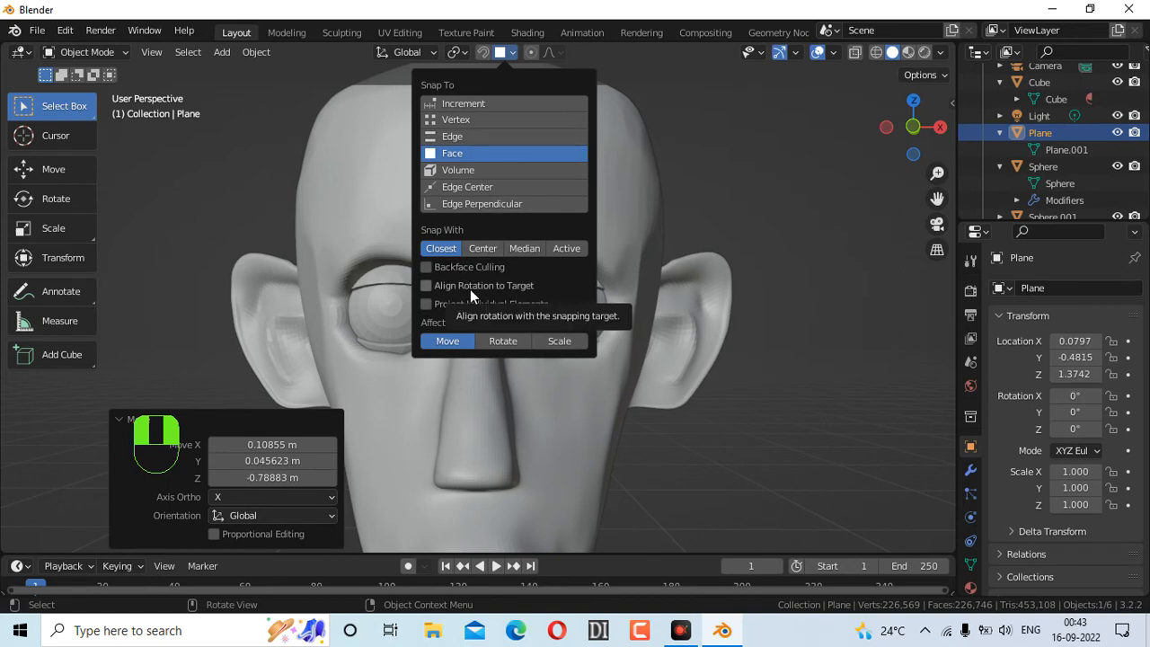
left_click(512, 54)
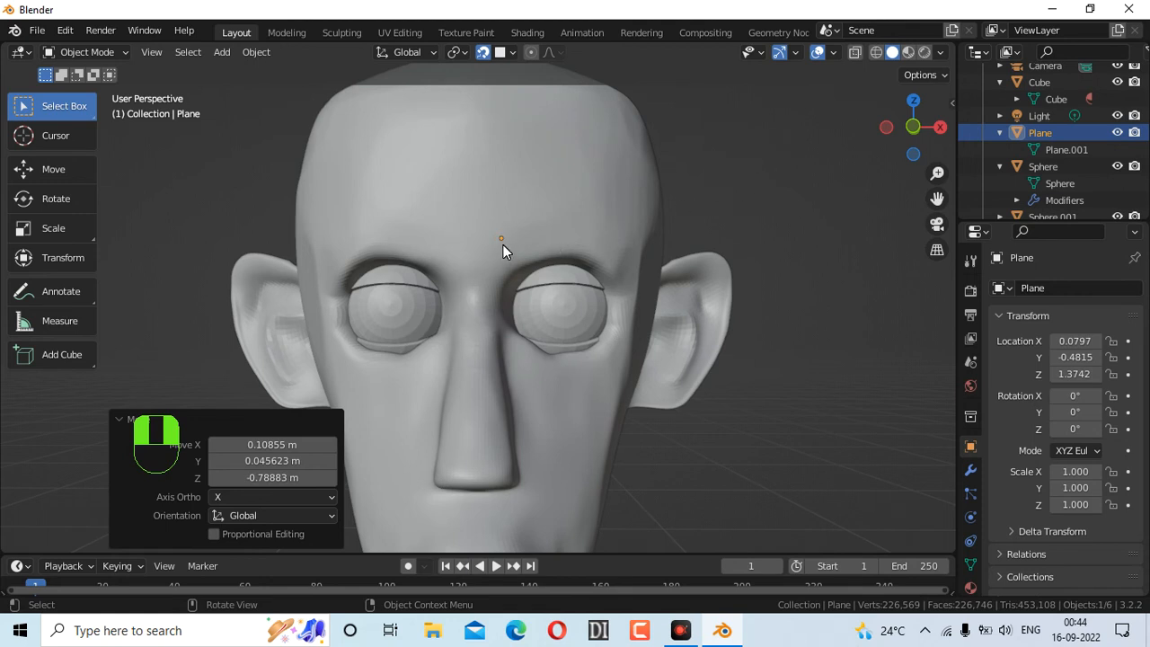
left_click(603, 225)
left_click(847, 215)
left_click(476, 238)
left_click(510, 52)
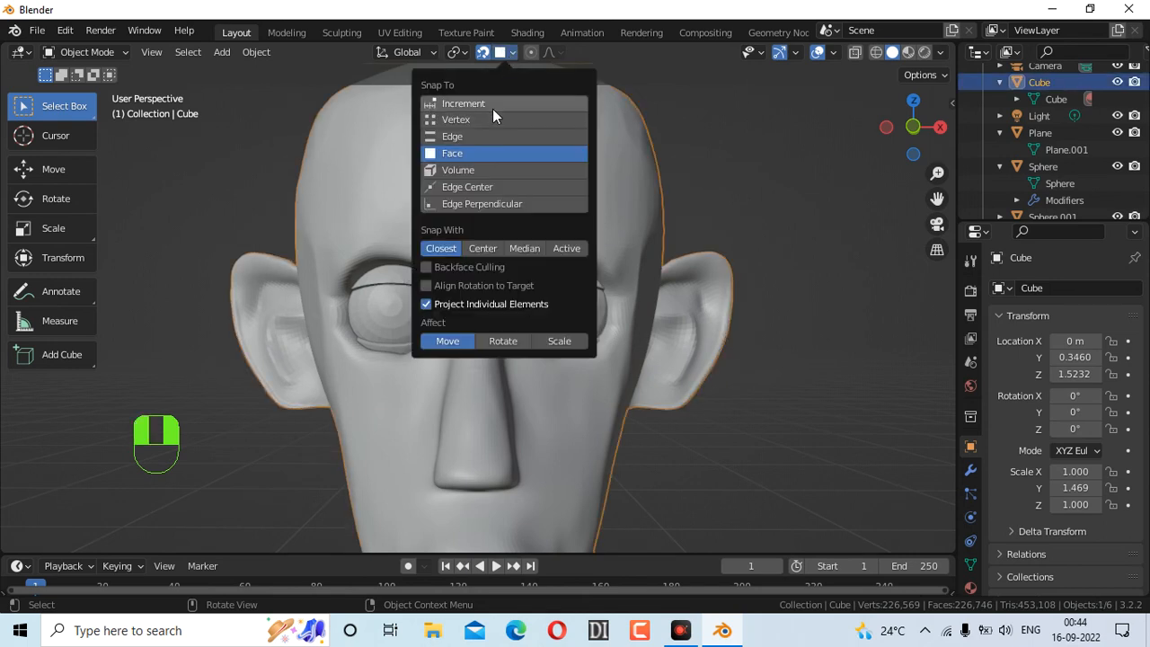
left_click(493, 252)
left_click(443, 251)
left_click(460, 119)
left_click(460, 104)
left_click(457, 135)
left_click(475, 153)
key("ctrl+z")
Bring up the Plane object's context menu in the Outliner
scroll(1018, 132, "down", 1)
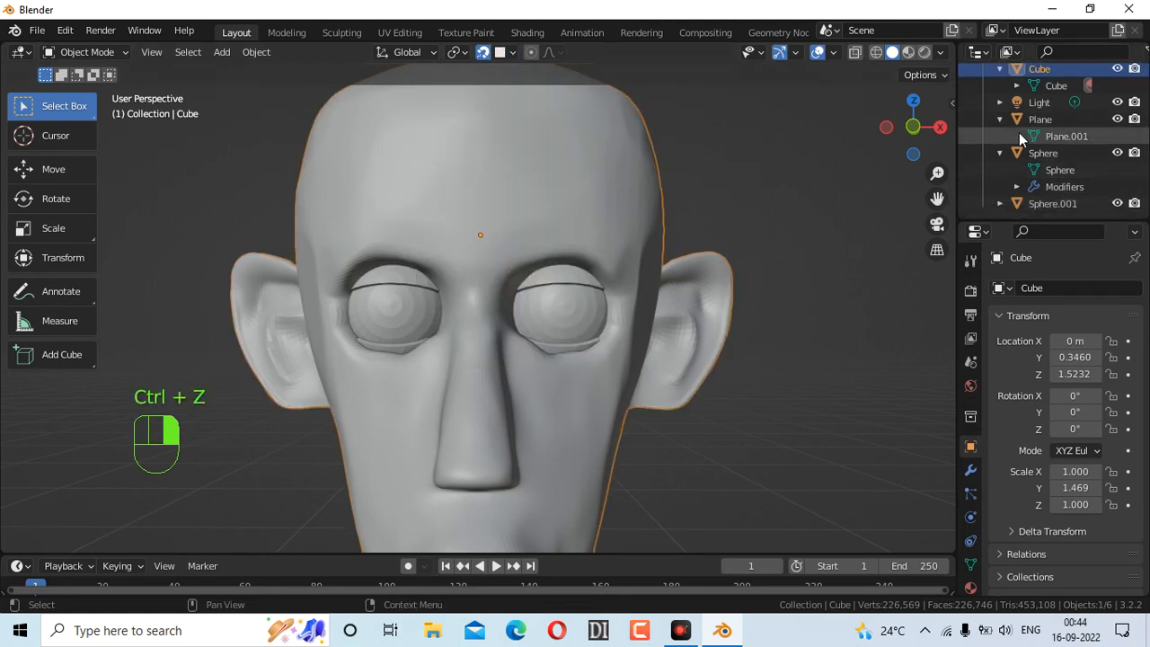
right_click(1027, 106)
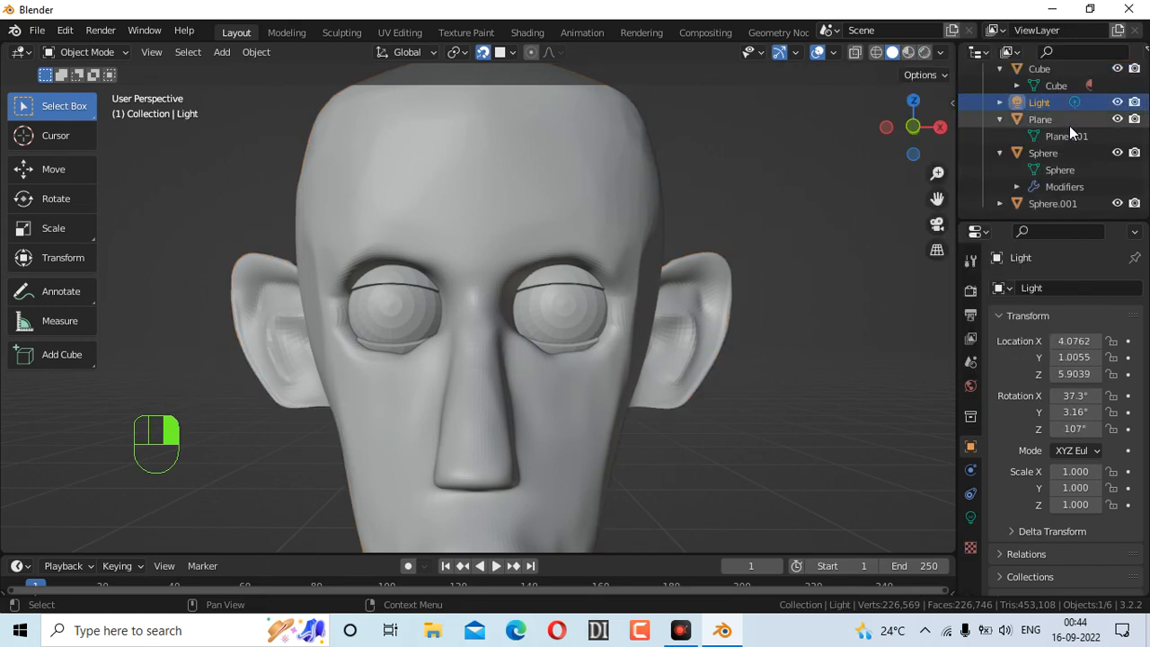
right_click(1054, 121)
left_click(1032, 136)
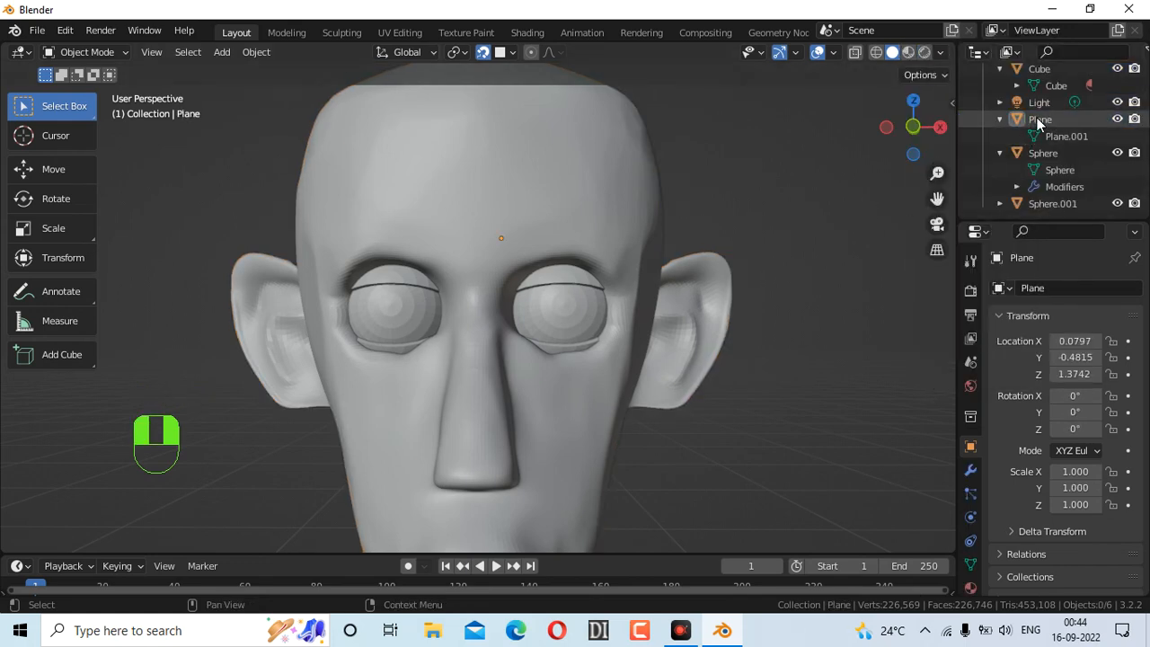
left_click(1049, 117)
right_click(1052, 115)
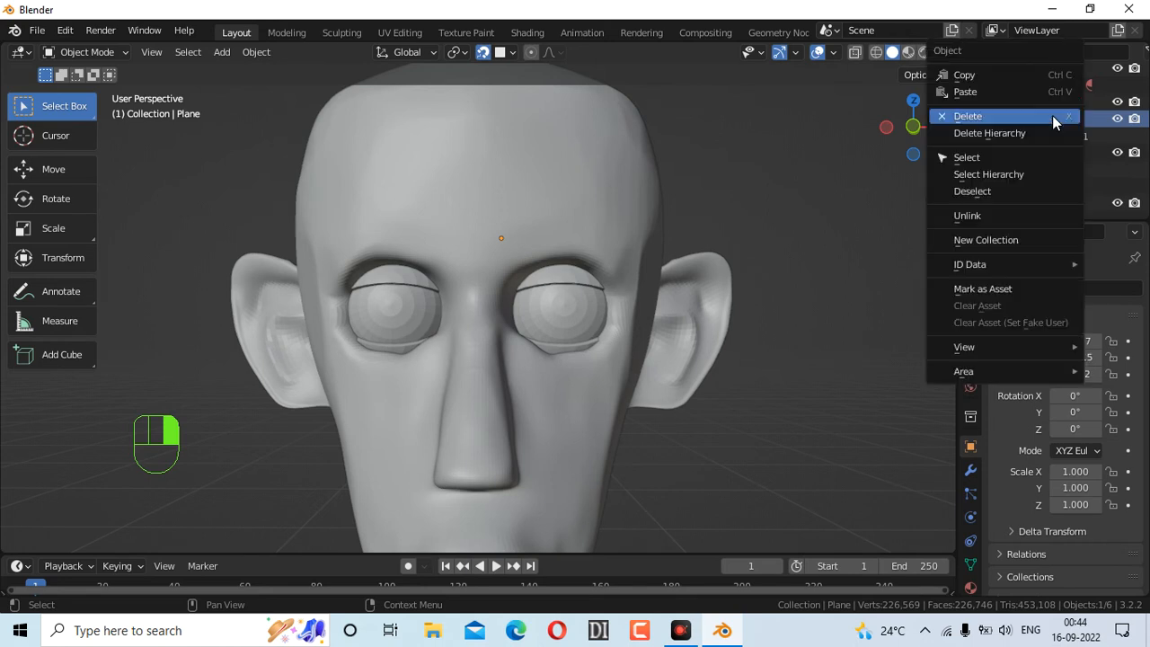
Delete the old Plane and add a new plane above the head
left_click(992, 117)
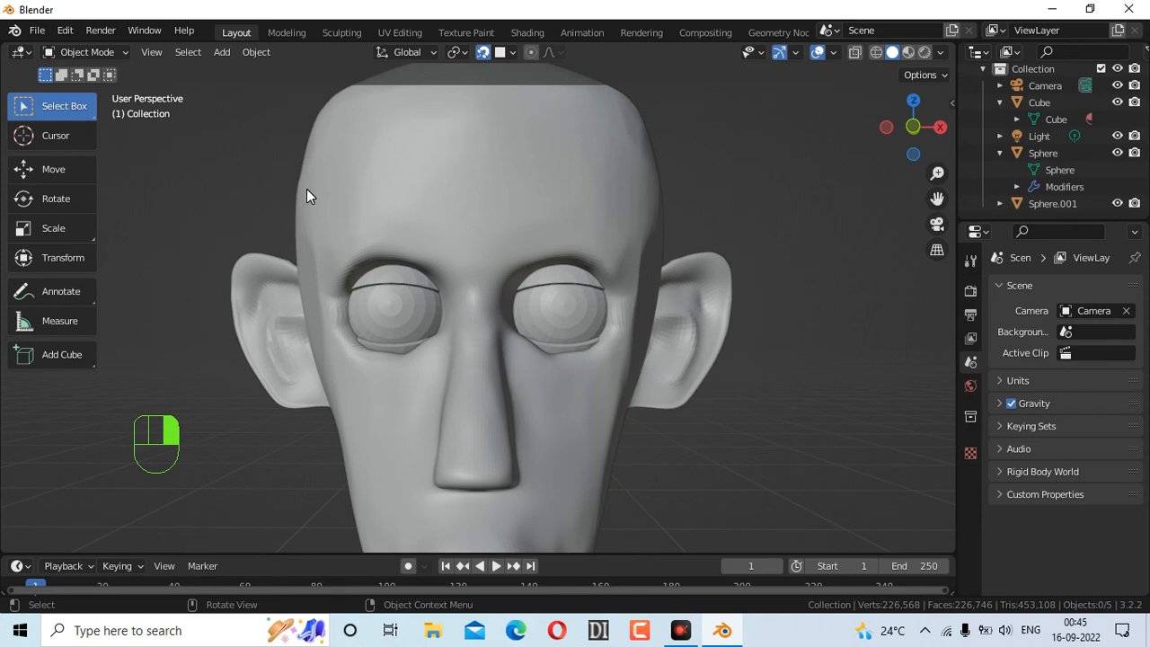
key("shift+a")
mouse_move(307, 191)
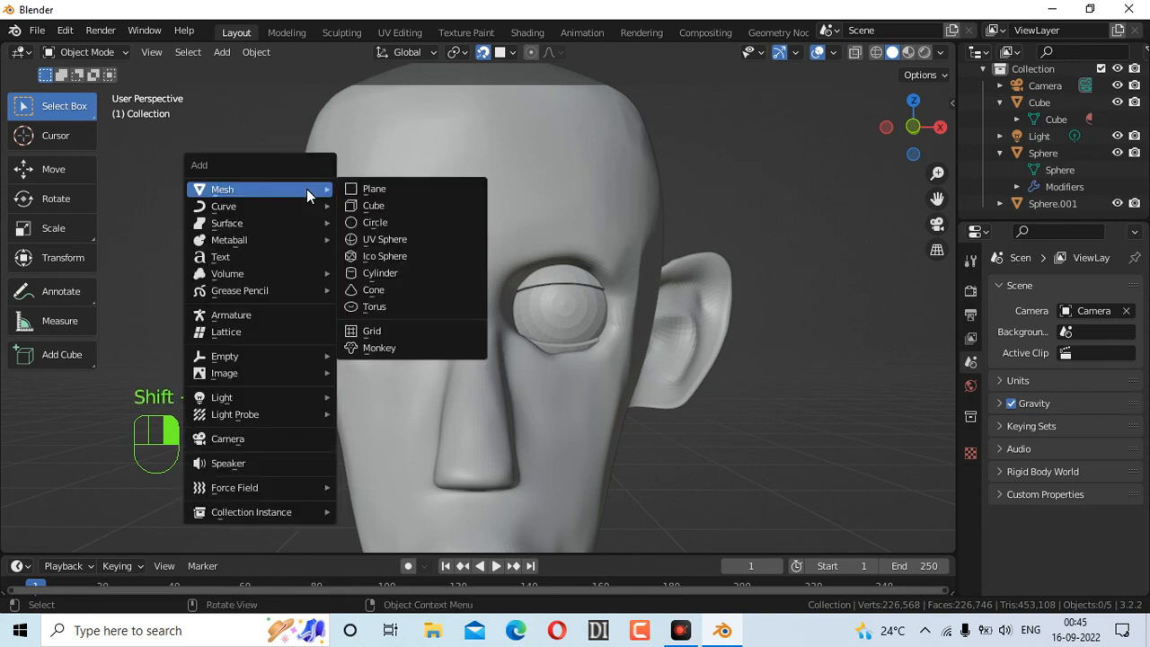
left_click(388, 182)
scroll(708, 222, "down", 3)
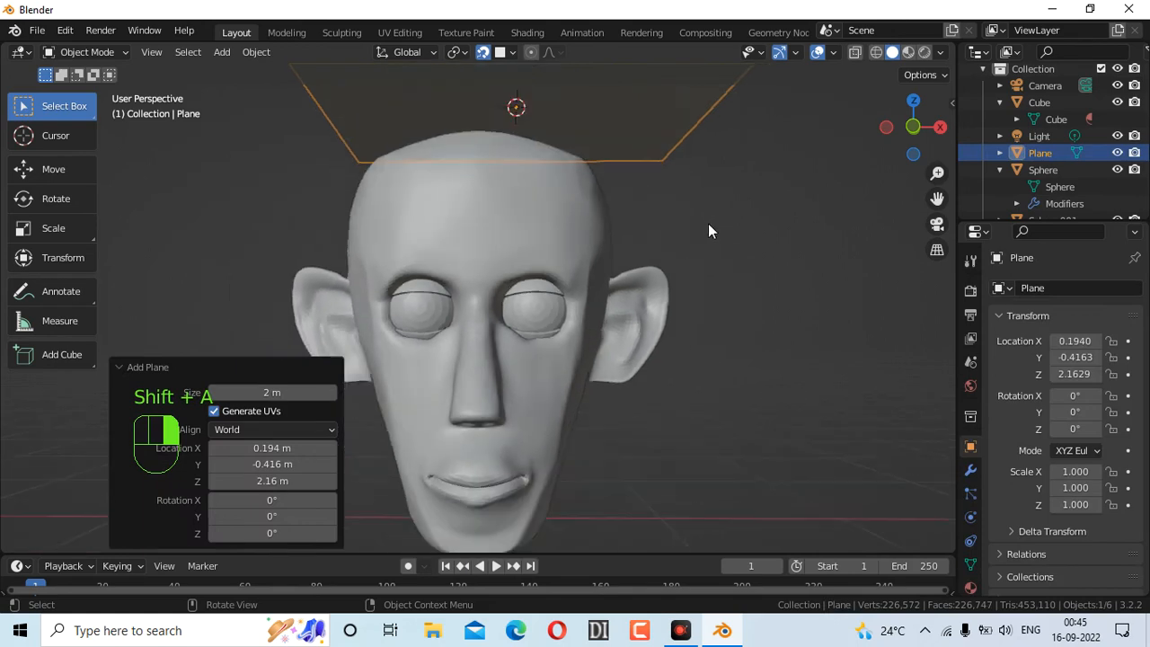
scroll(707, 225, "up", 1)
left_click_drag(891, 152, 911, 209)
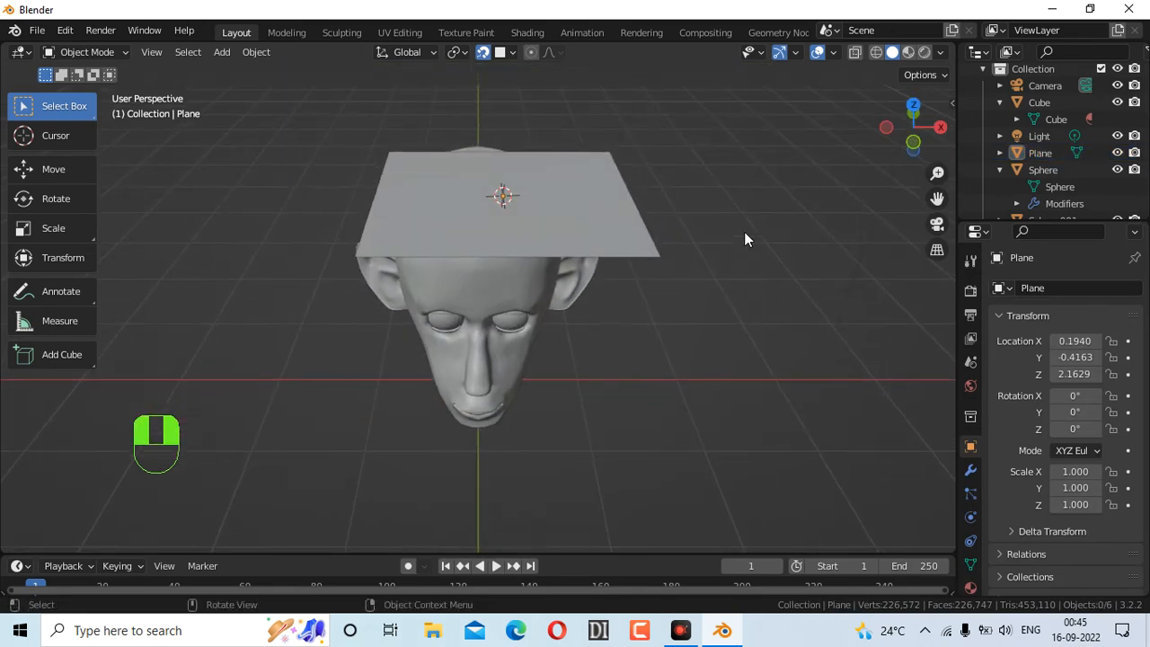
In Edit Mode with vertex select, merge the plane's vertices At Center
left_click(82, 52)
left_click(81, 90)
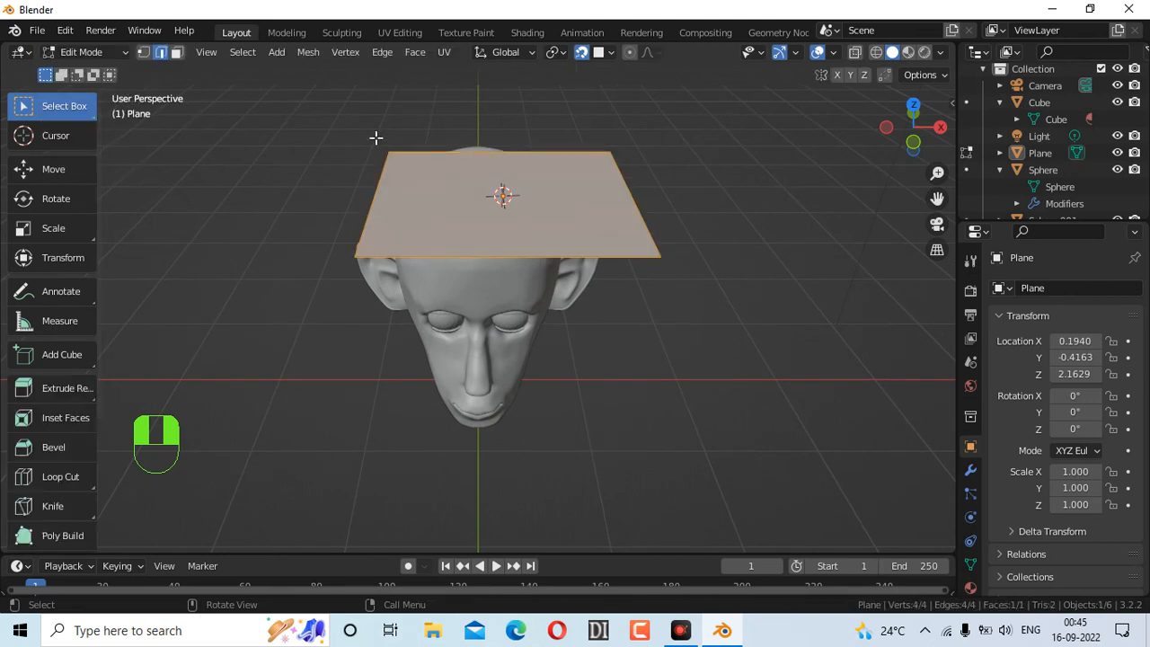
left_click(144, 53)
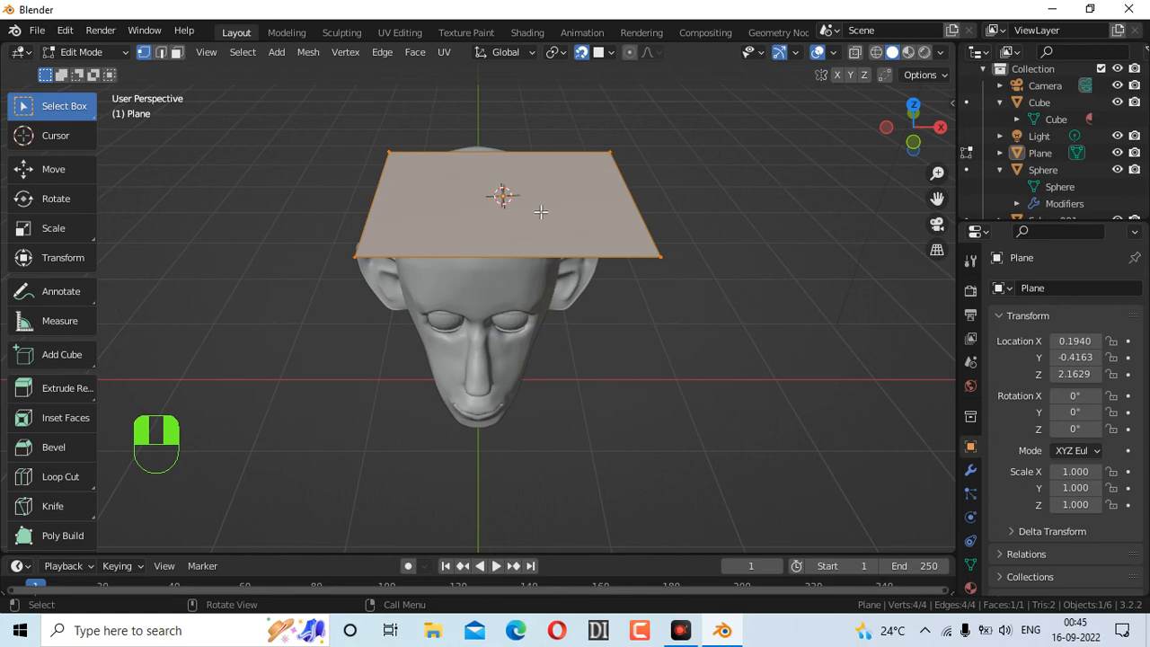
key("m")
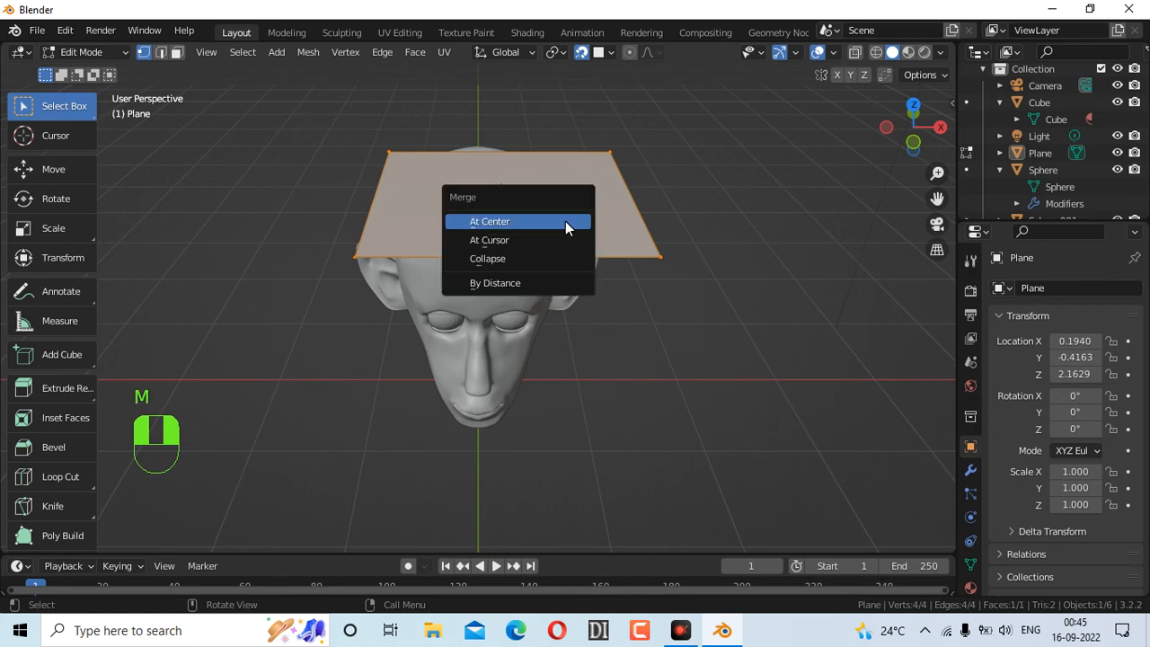
left_click(564, 223)
mouse_move(901, 146)
left_mouse_down()
mouse_move(902, 124)
mouse_move(901, 153)
left_mouse_up()
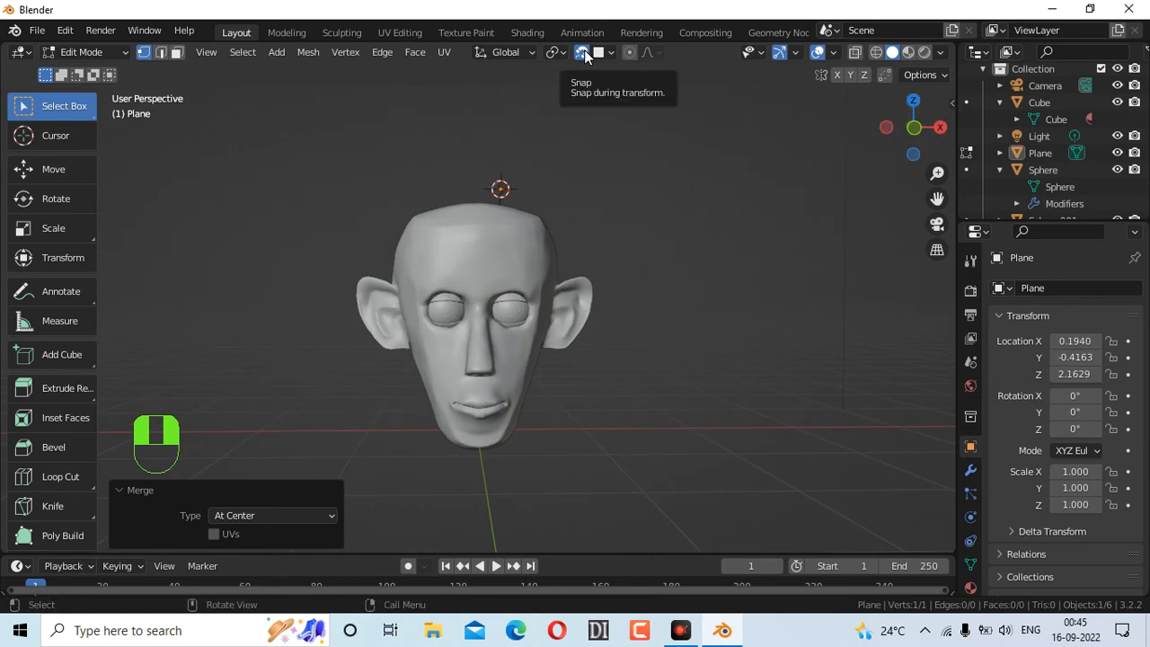
Snap the lone vertex onto the forehead, then nudge it -0.025825 m along X
left_click(610, 52)
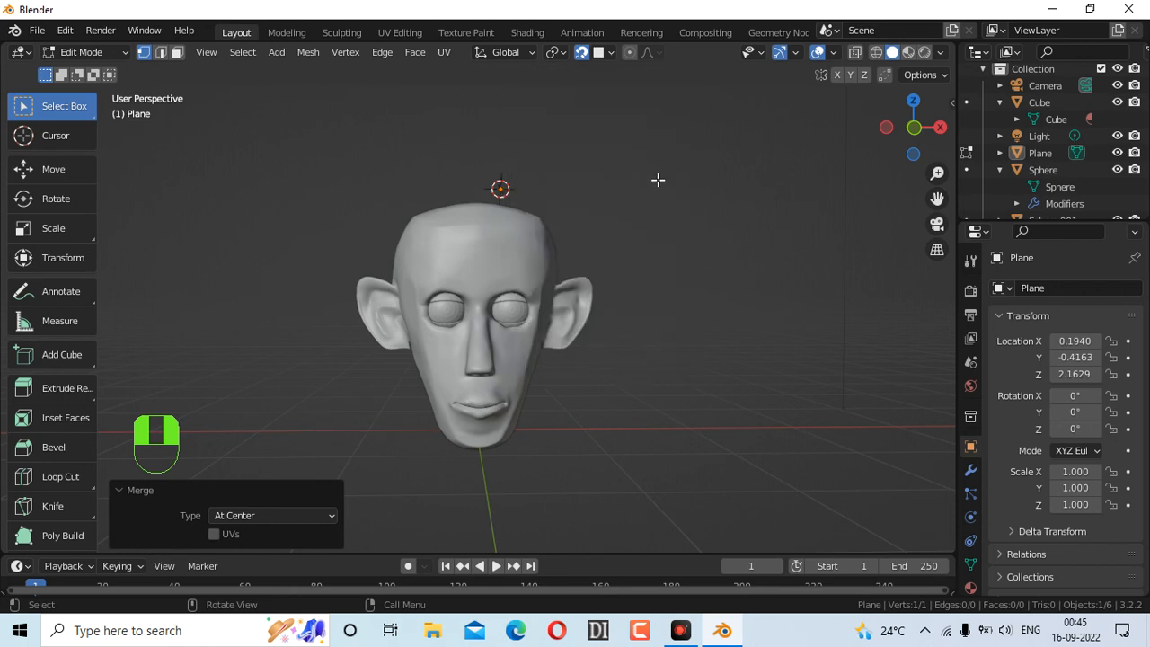
left_click_drag(939, 156, 872, 147)
key("g")
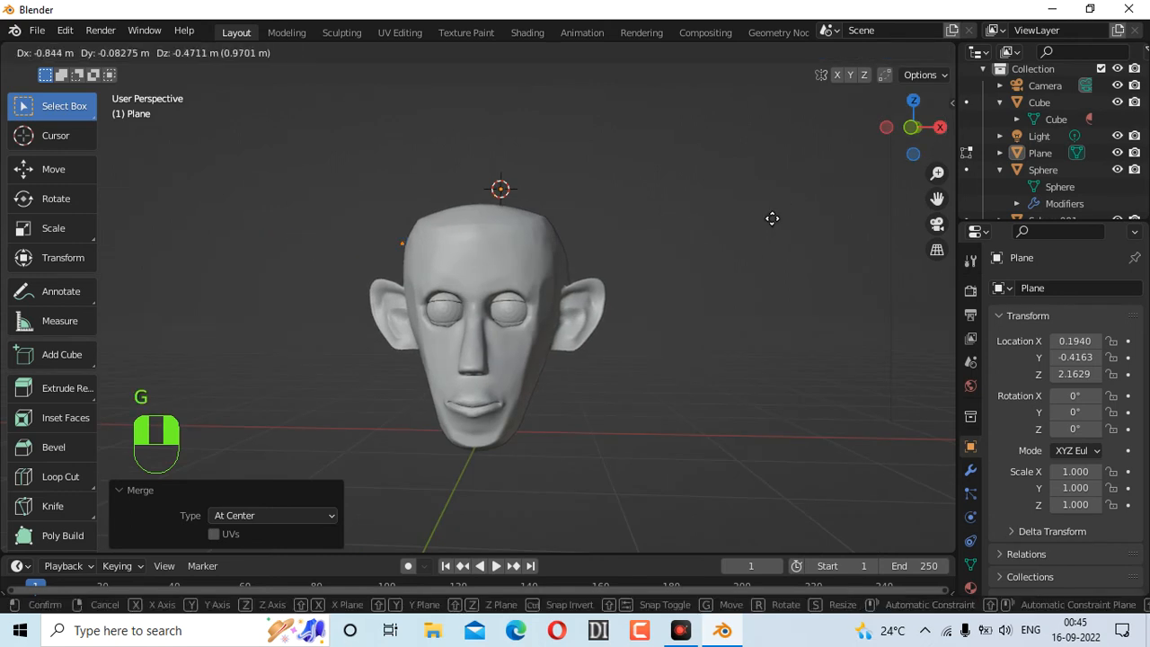
left_click(837, 248)
left_click_drag(925, 151, 916, 113)
scroll(657, 316, "down", 2)
scroll(656, 315, "up", 8)
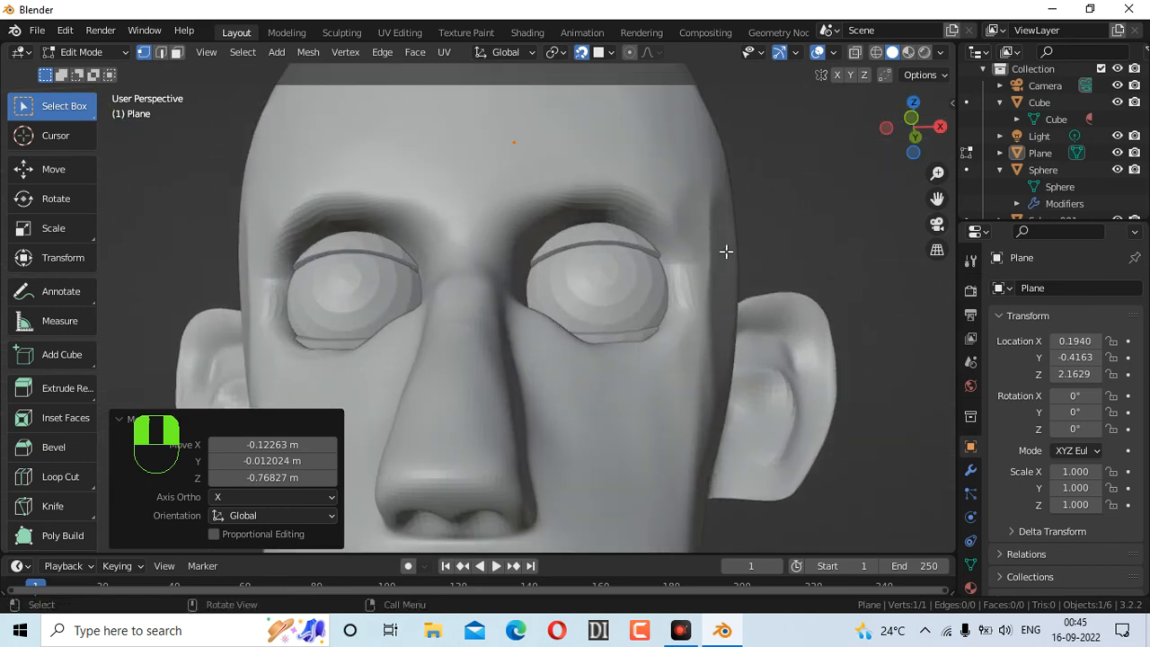
left_click_drag(913, 126, 951, 150)
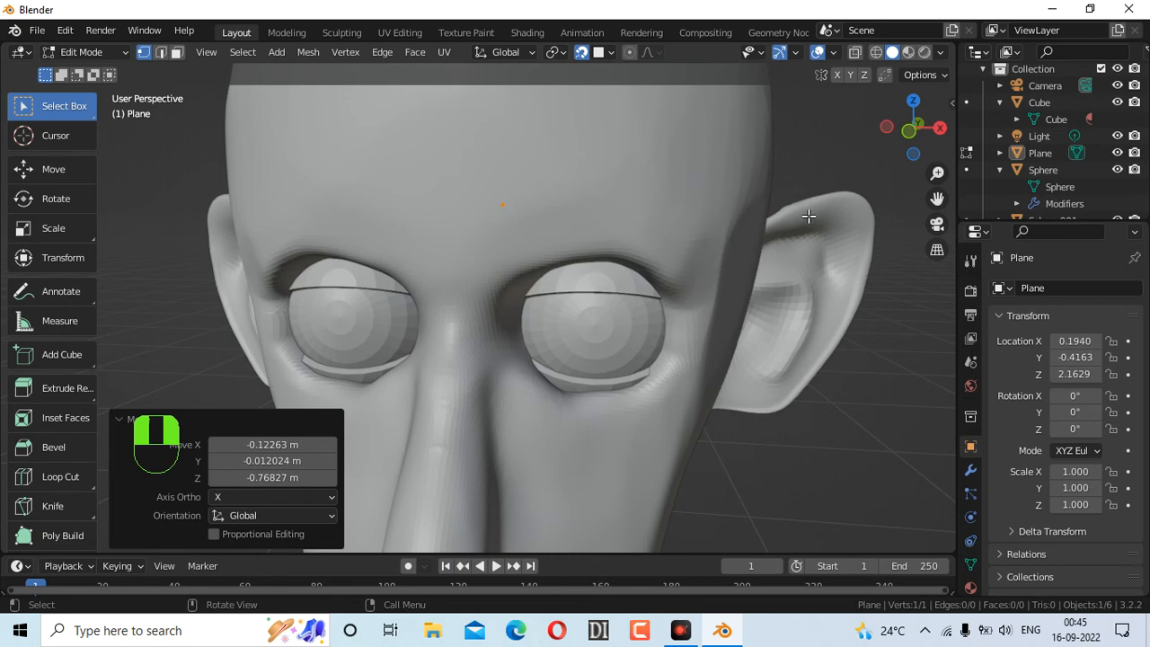
key("g")
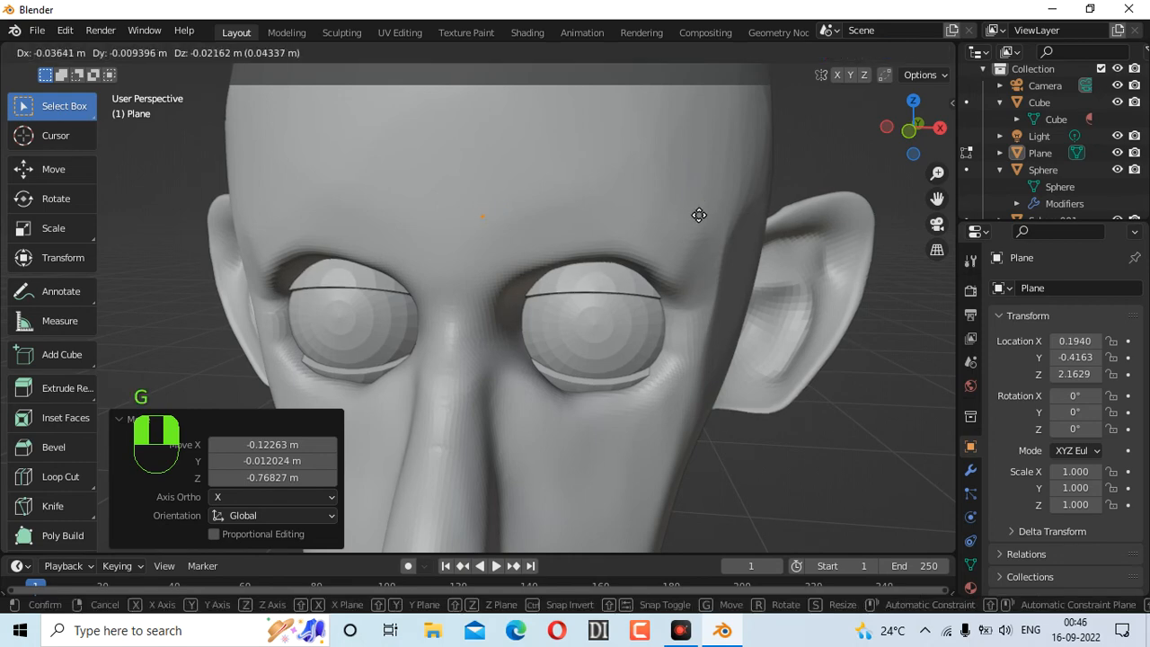
left_click(701, 213)
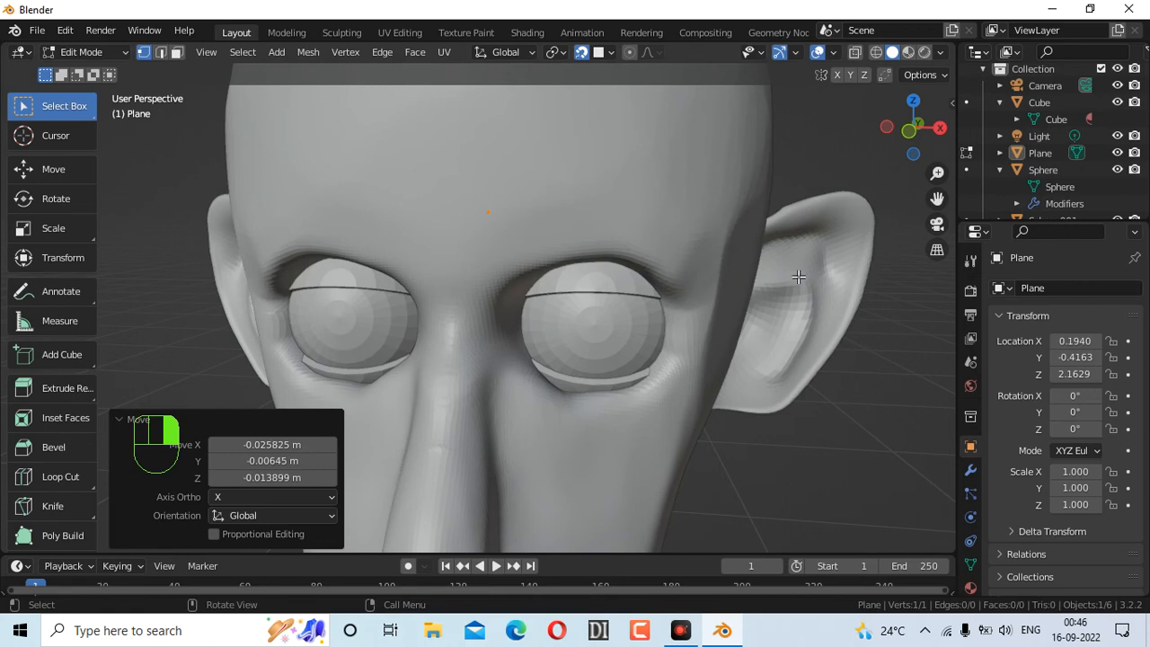
Extrude a second vertex to form an edge, then extrude the first brow face
key("e")
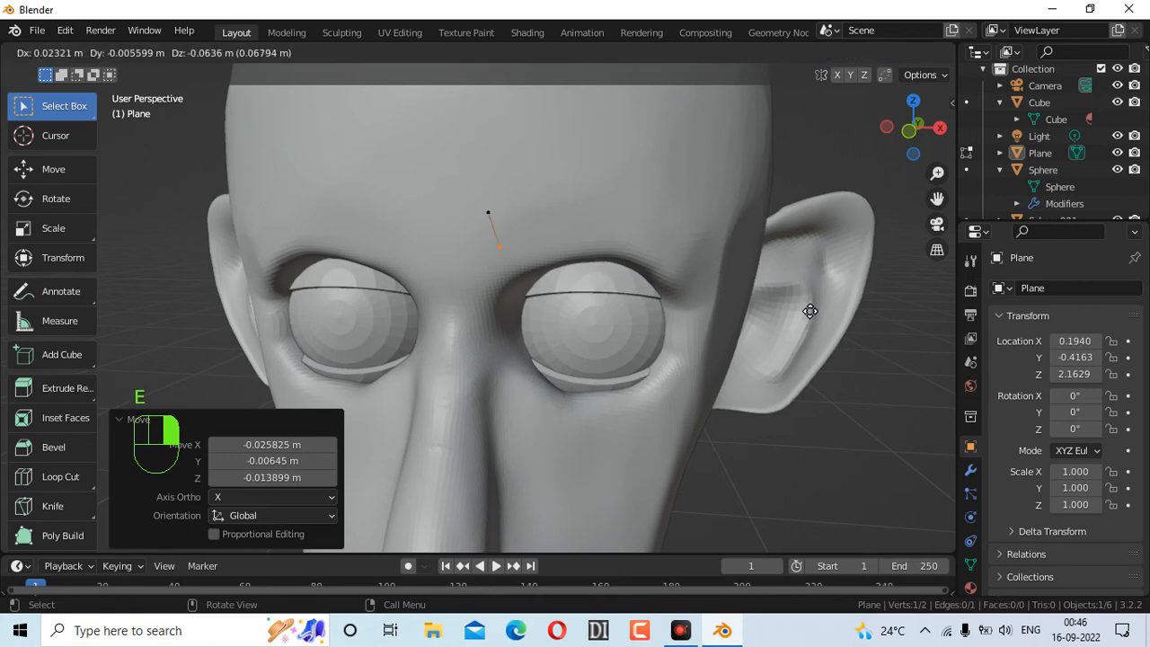
left_click(810, 311)
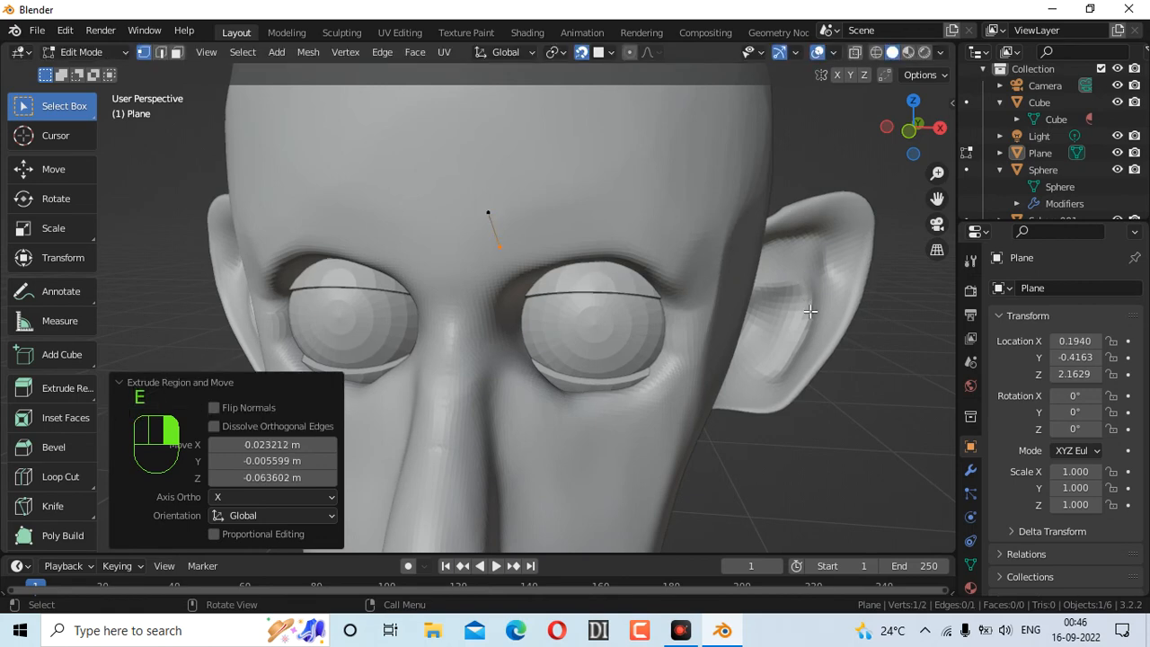
left_click(163, 55)
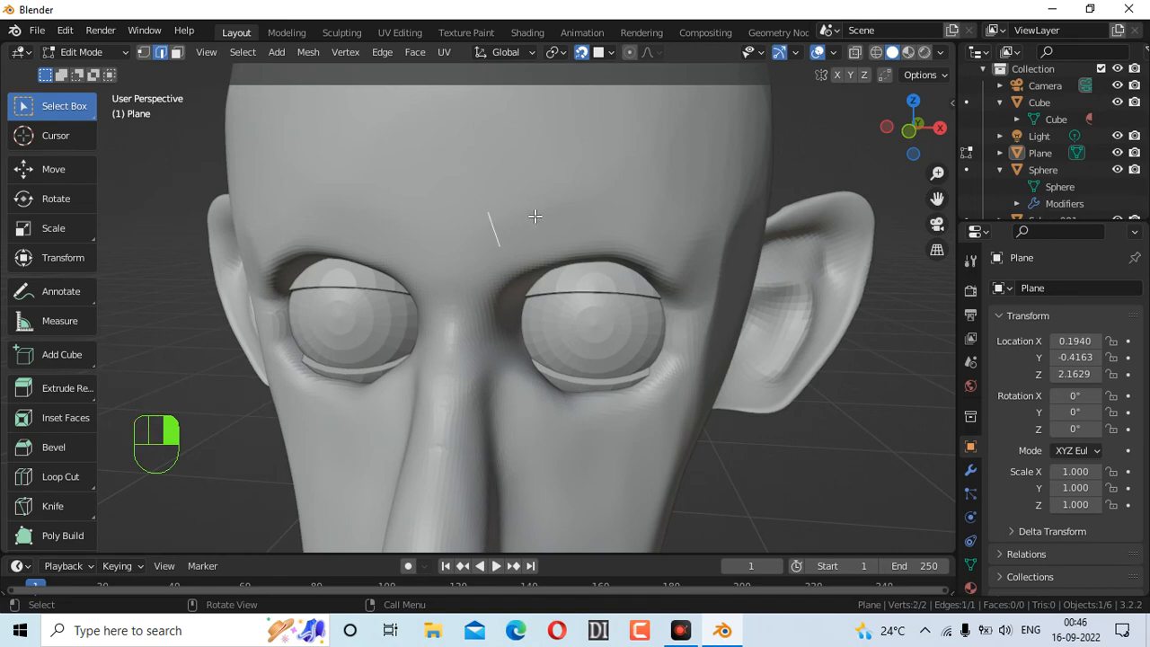
key("e")
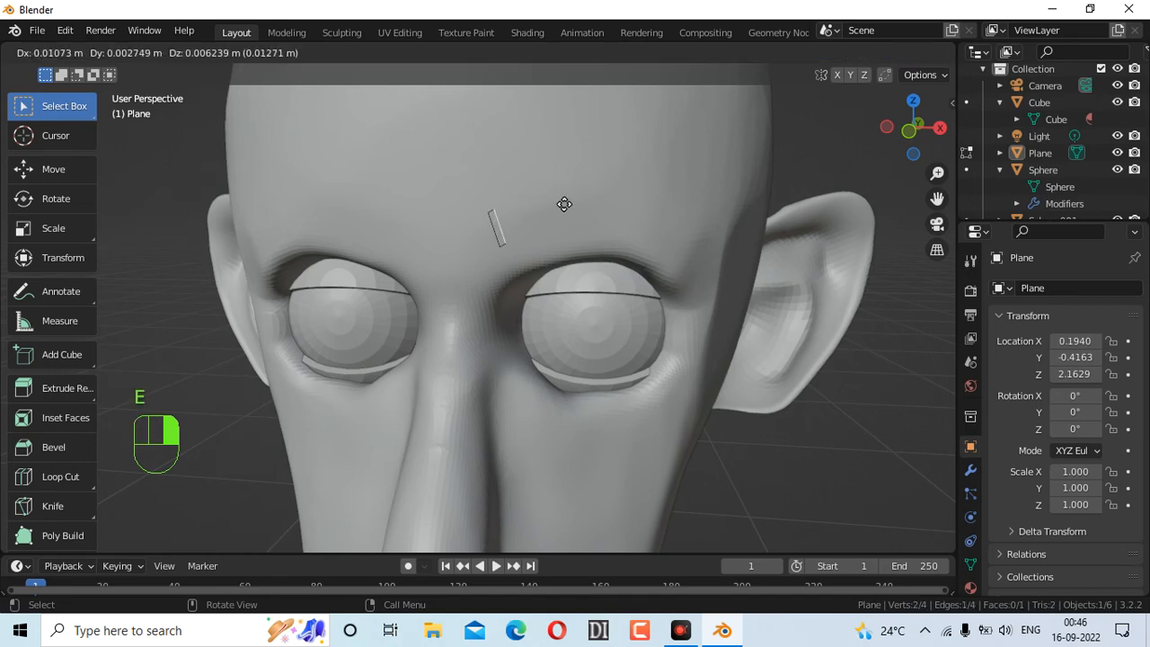
left_click(582, 195)
Extrude further faces arching along the brow and curving toward the temple
key("e")
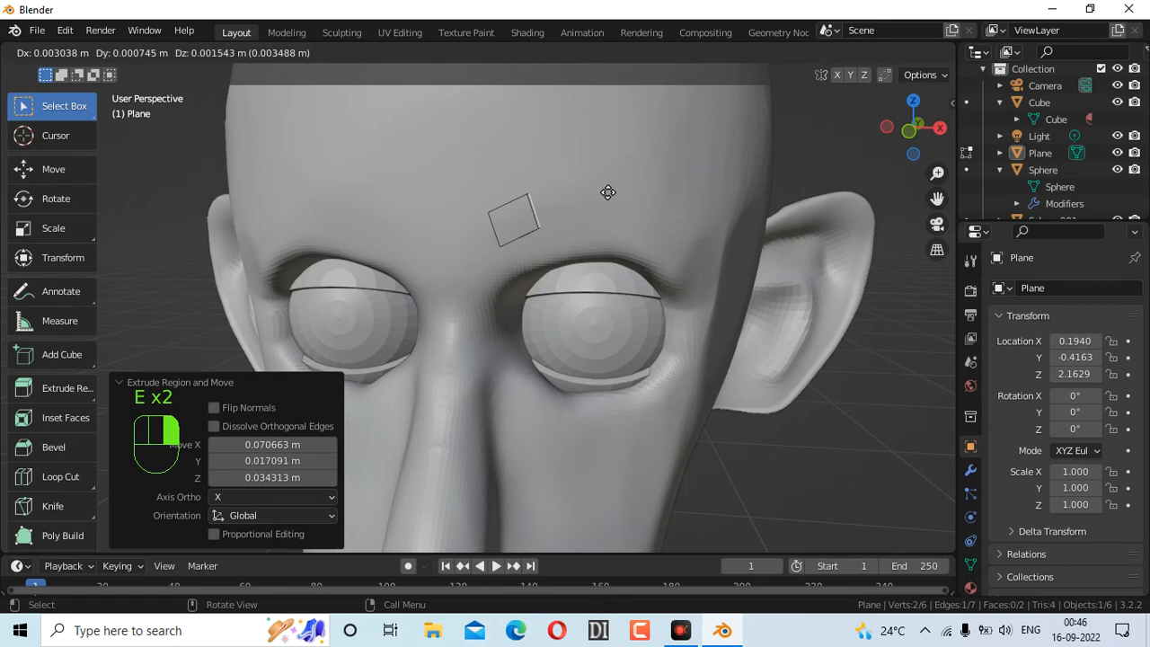
left_click(661, 189)
key("e")
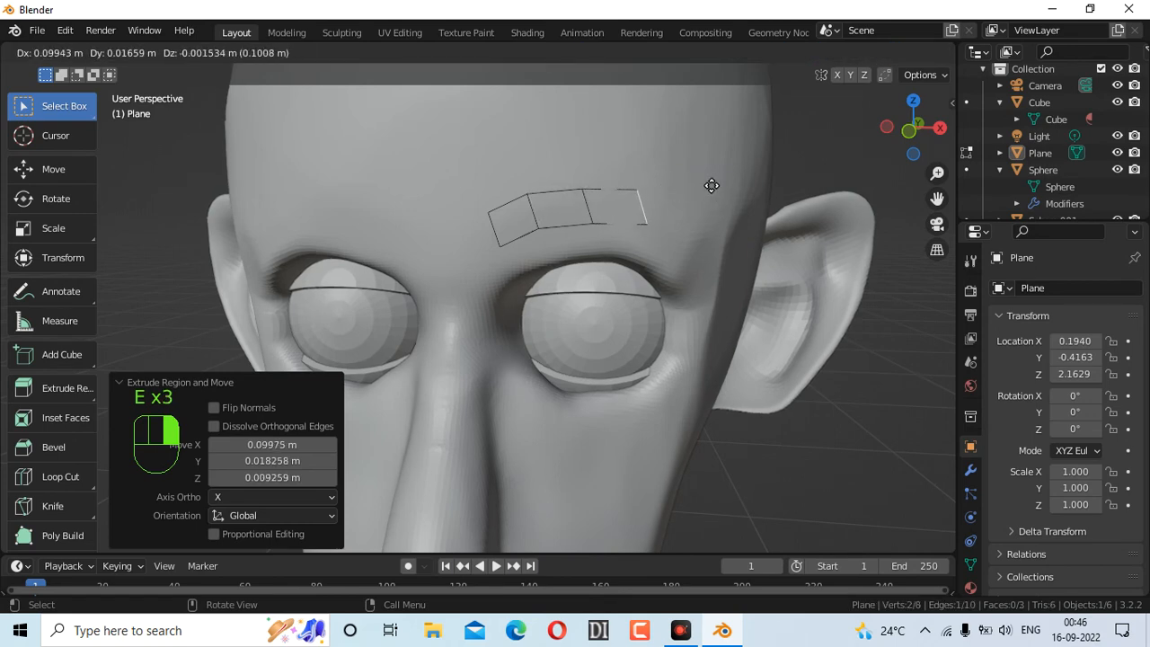
left_click(712, 189)
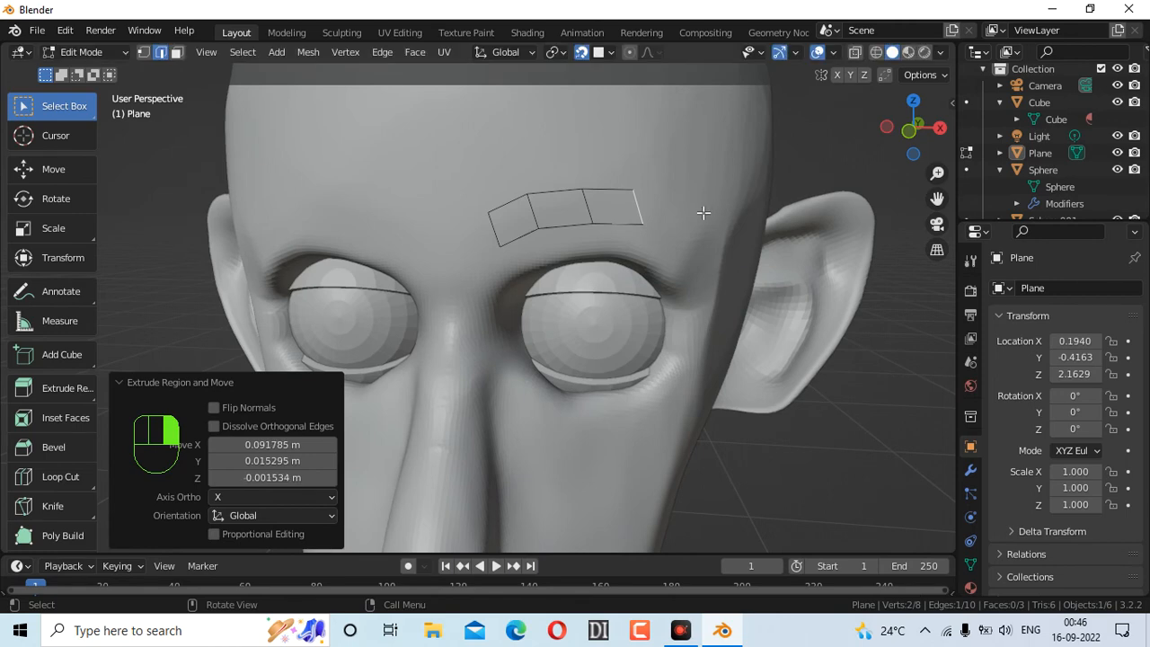
key("e")
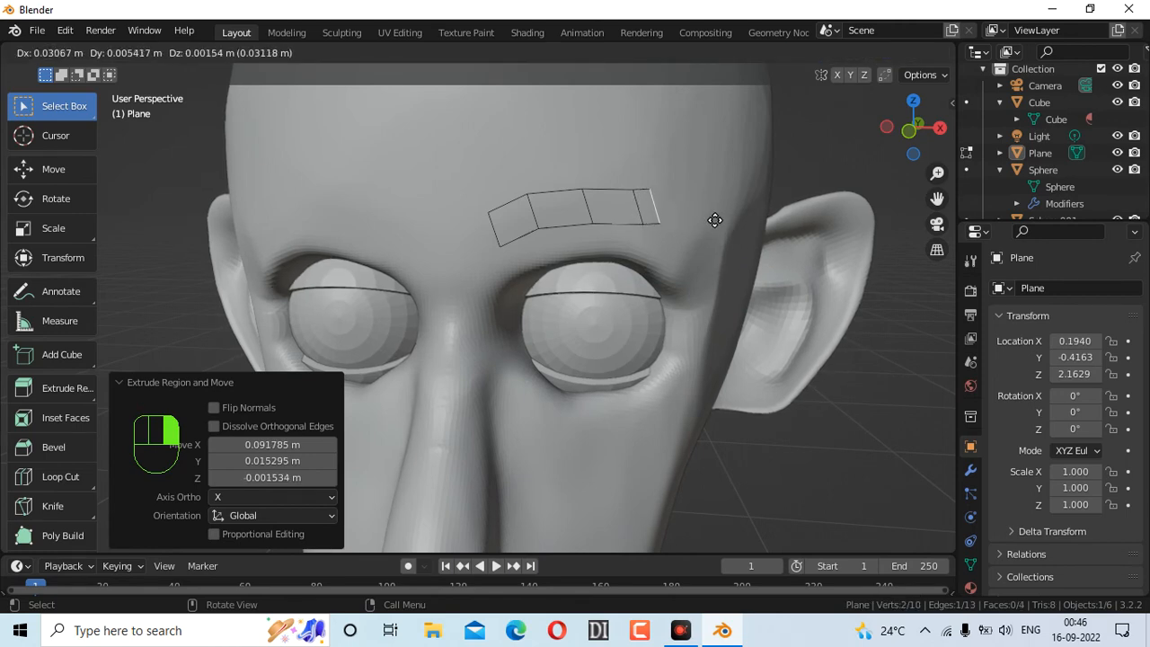
left_click(716, 221)
key("e")
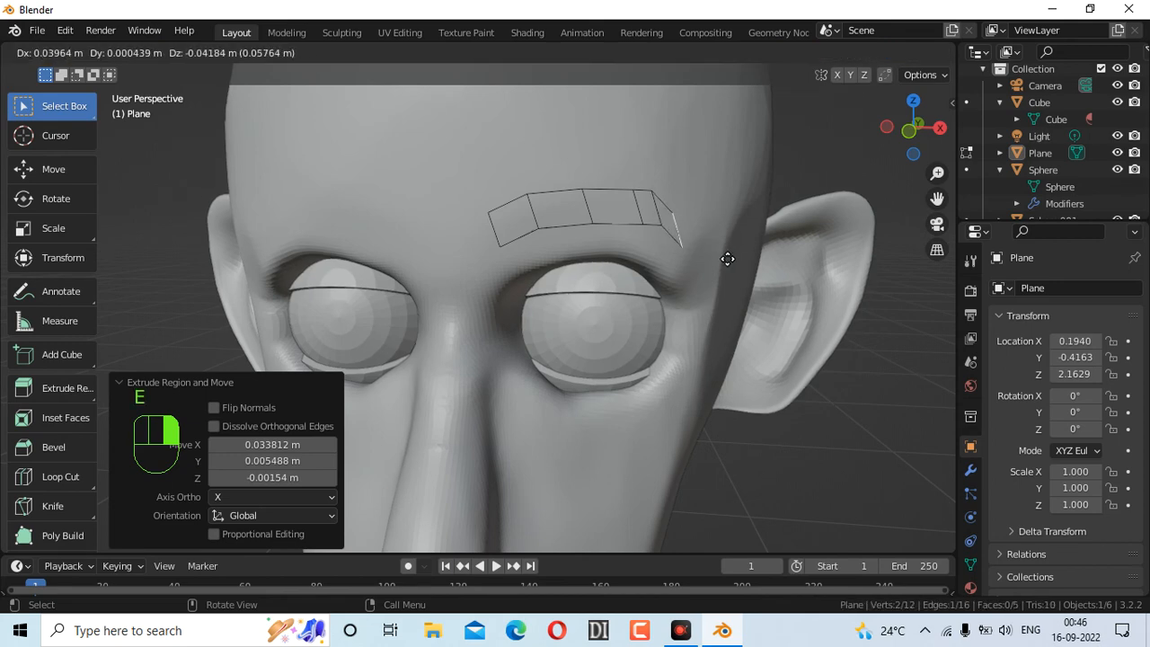
left_click(734, 261)
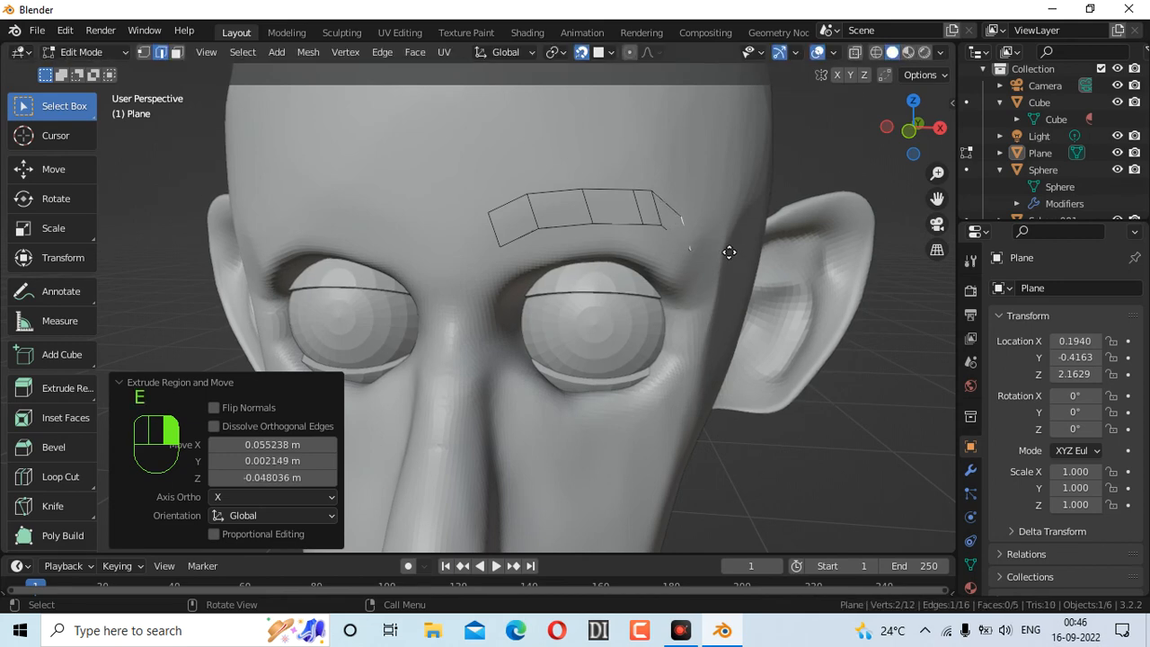
key("e")
left_click(707, 233)
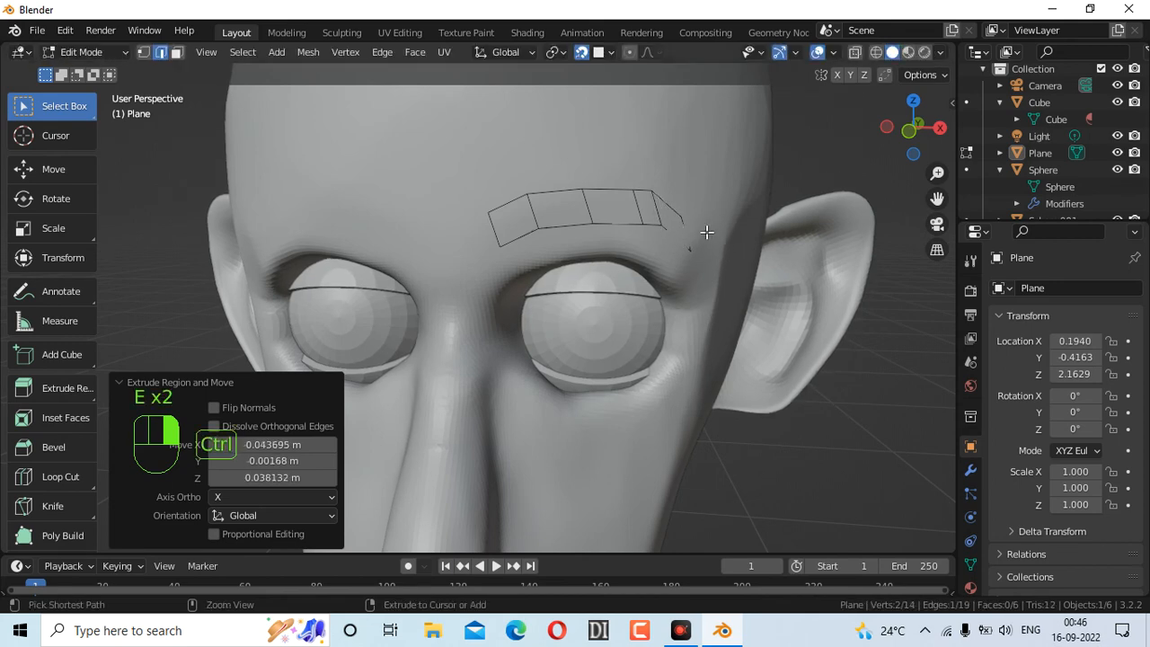
Redo the brow's outer end, extruding down to the temple for 7 faces total
key("ctrl+z")
key("ctrl+z")
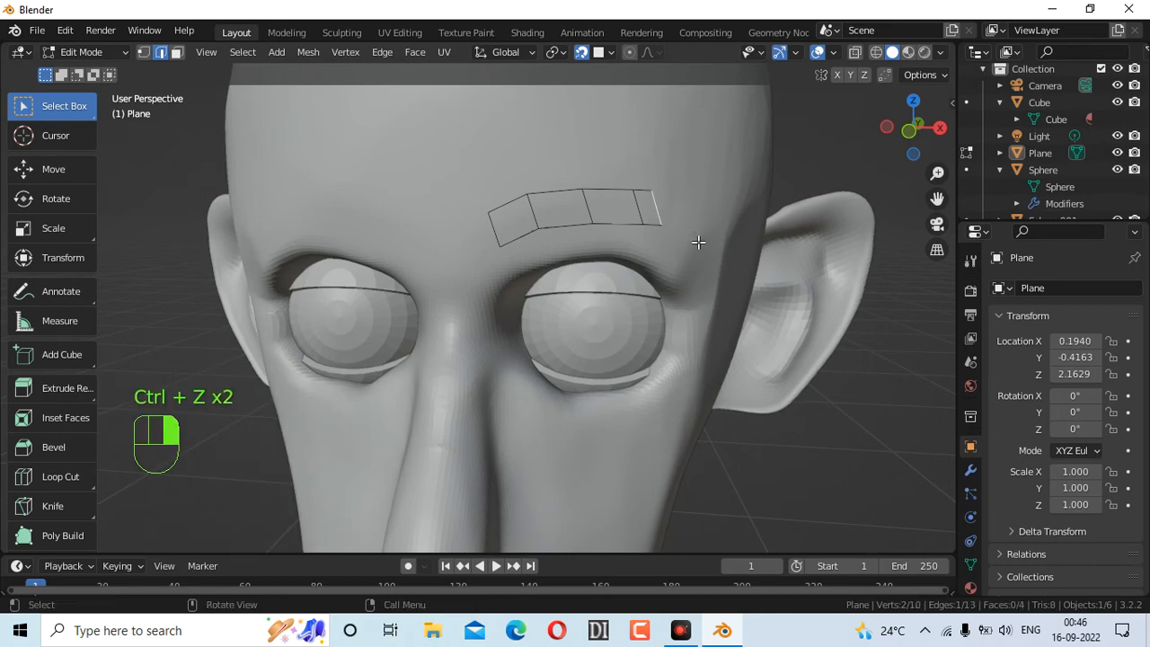
key("e")
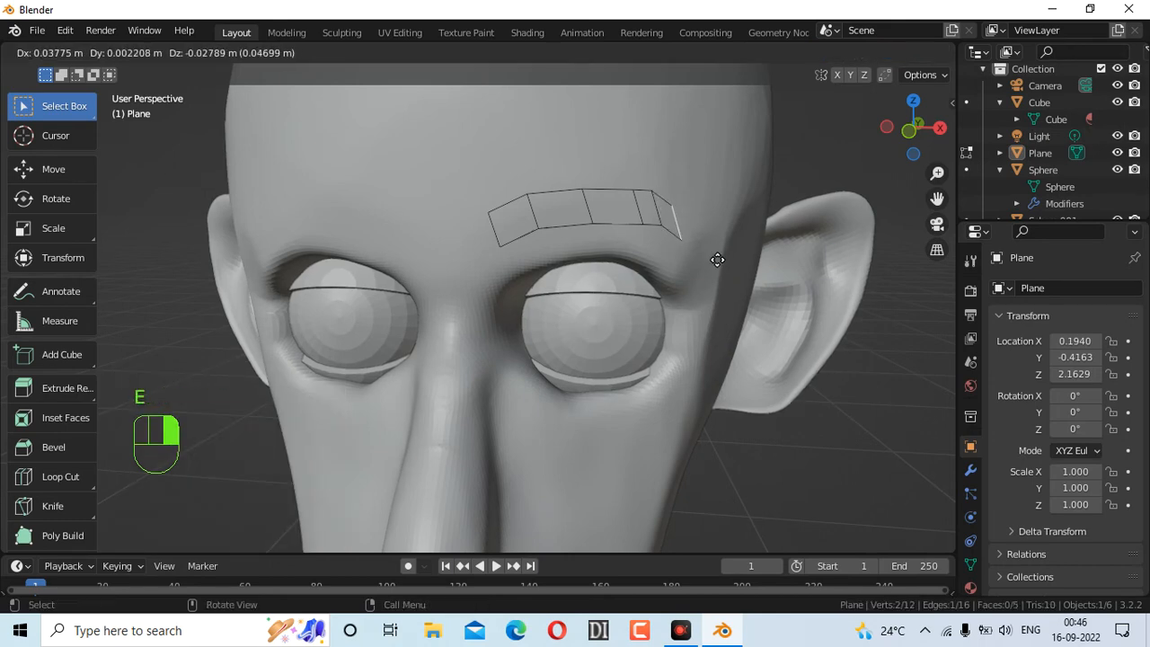
left_click(717, 260)
key("e")
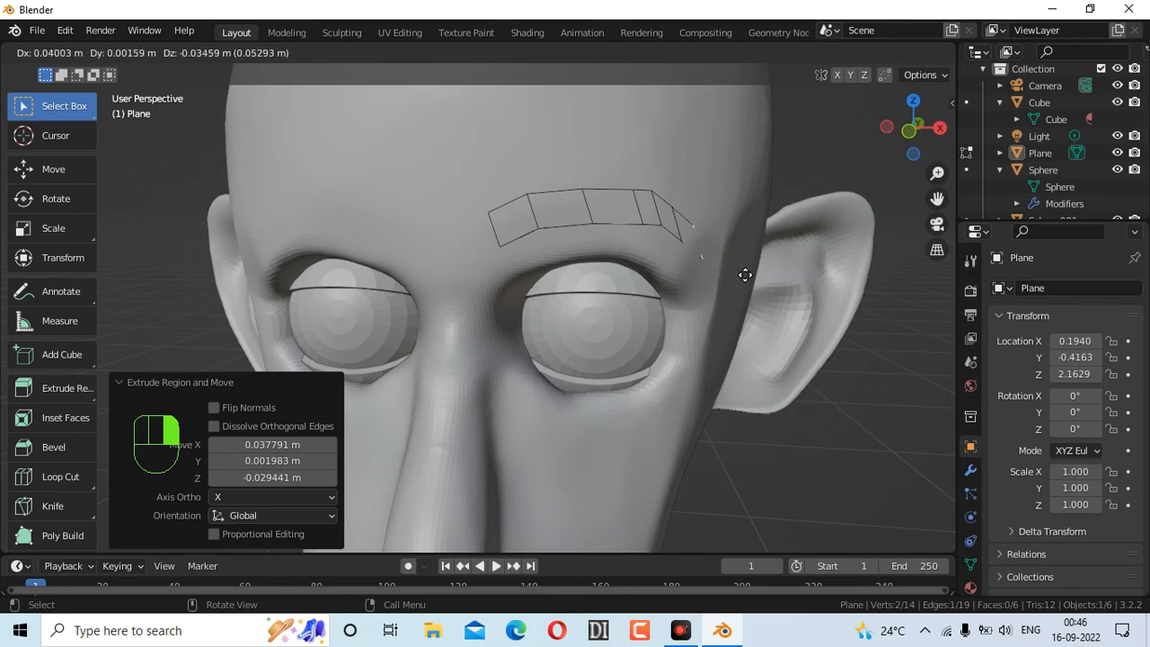
right_click(746, 275)
key("ctrl+z")
key("e")
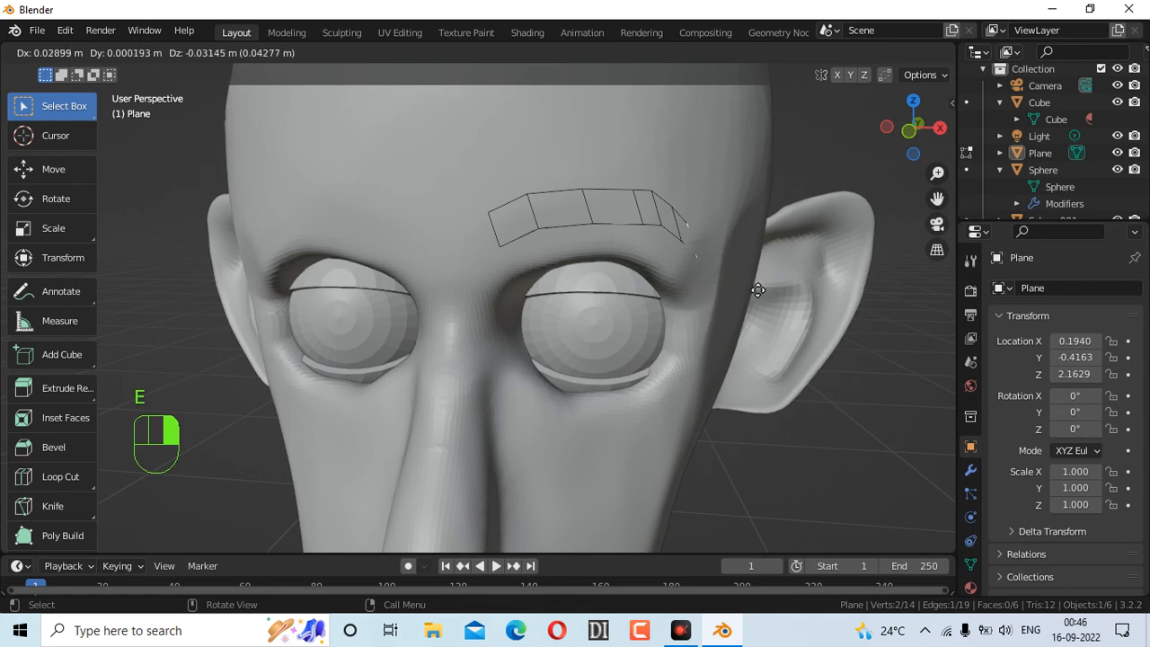
left_click(759, 289)
key("e")
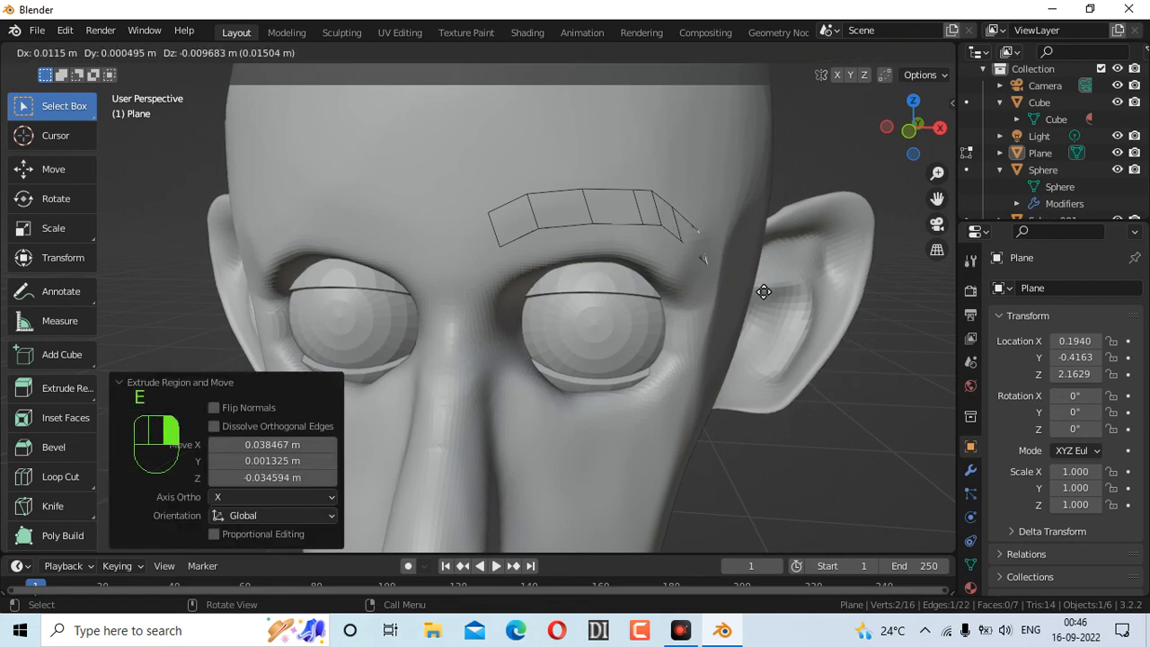
left_click(766, 297)
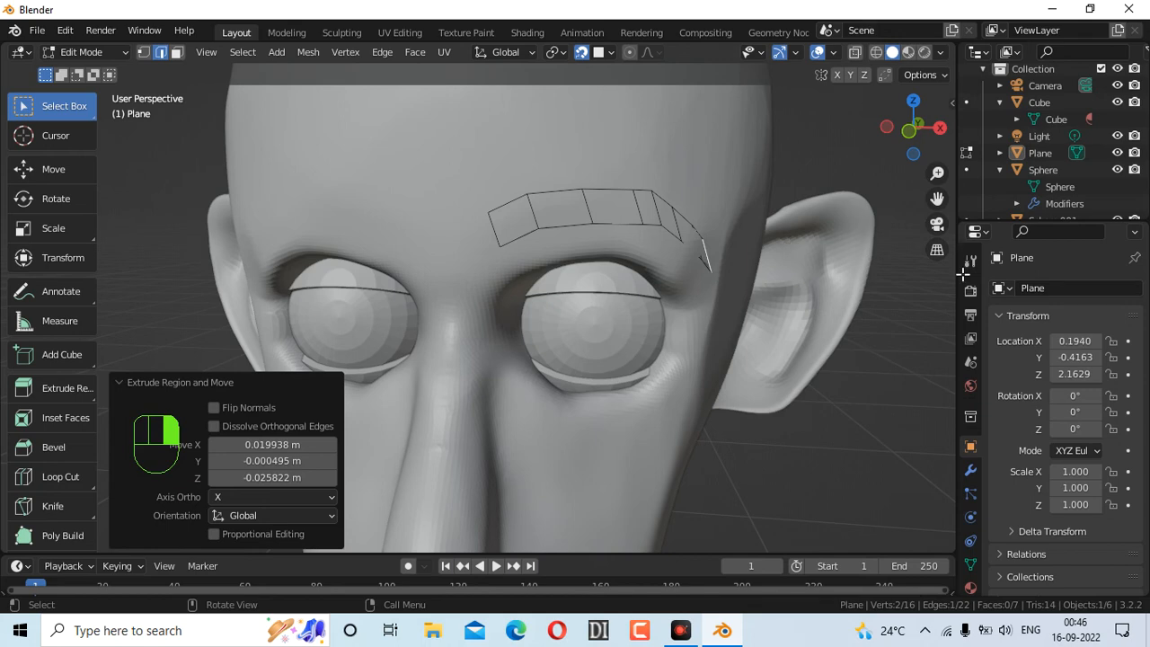
mouse_move(904, 146)
left_mouse_down()
mouse_move(934, 134)
mouse_move(922, 133)
left_mouse_up()
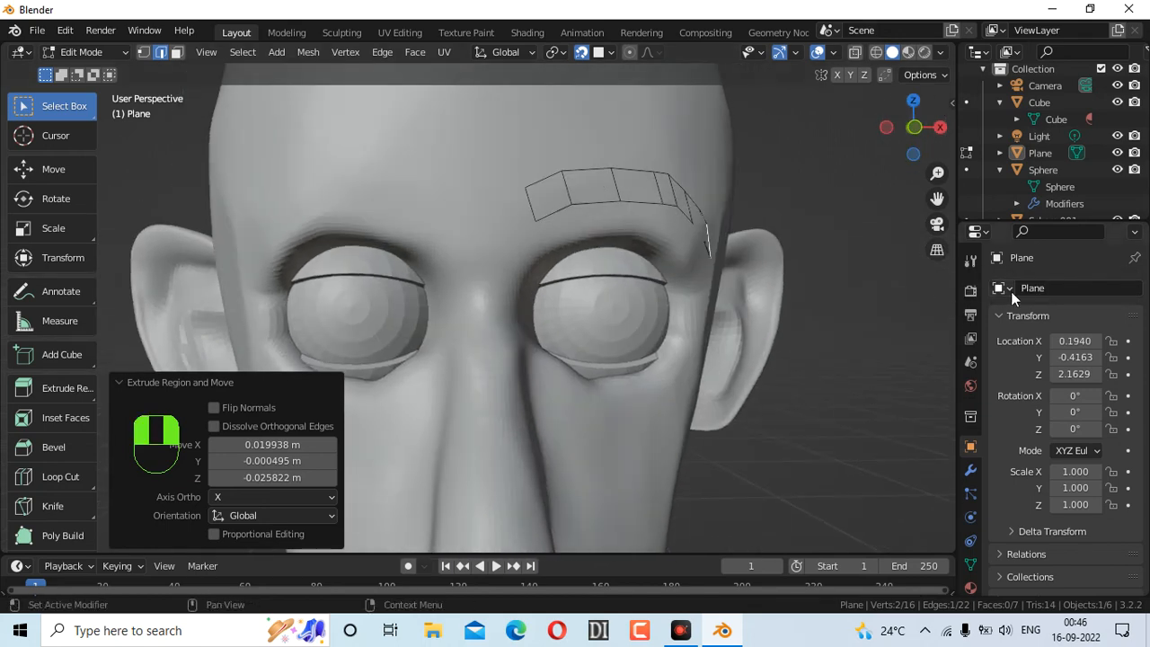
Add a Mirror modifier to the brow strip with Cube as mirror object, testing Y
left_click(970, 471)
left_click(1042, 287)
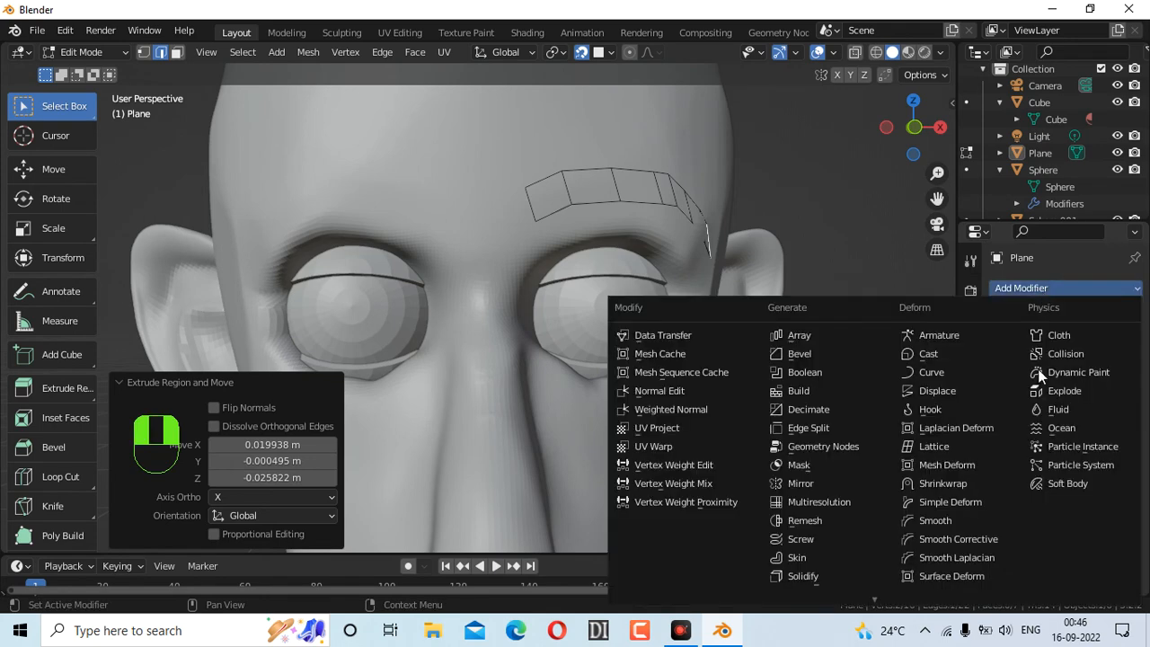
left_click(810, 483)
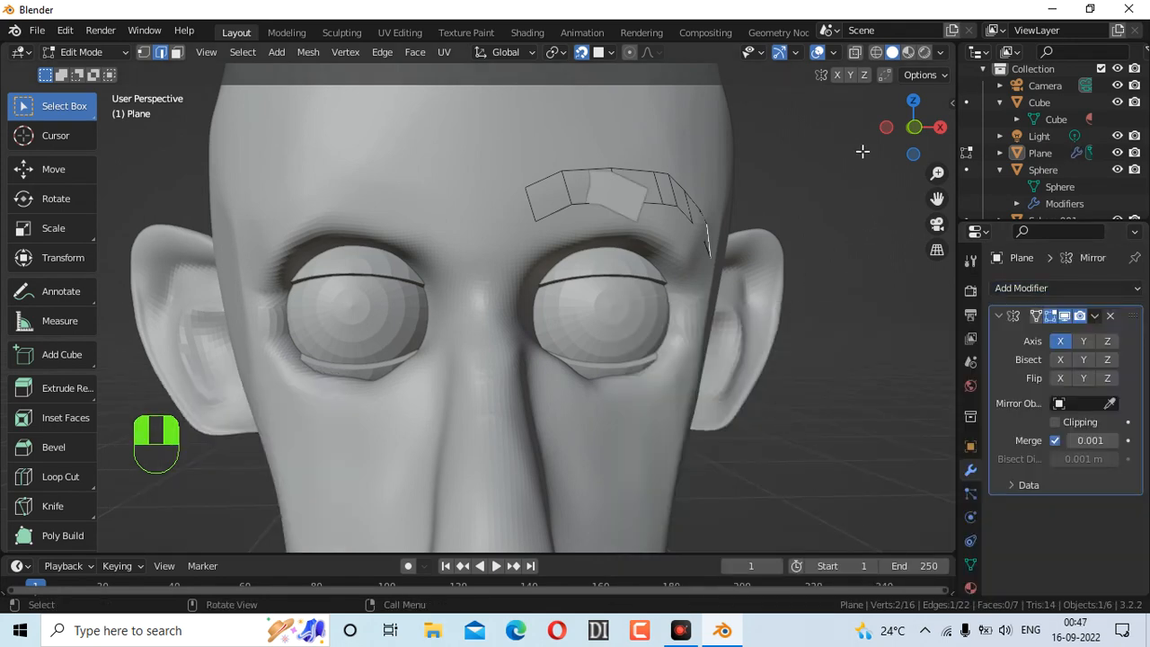
mouse_move(877, 128)
left_mouse_down()
mouse_move(837, 132)
mouse_move(884, 130)
left_mouse_up()
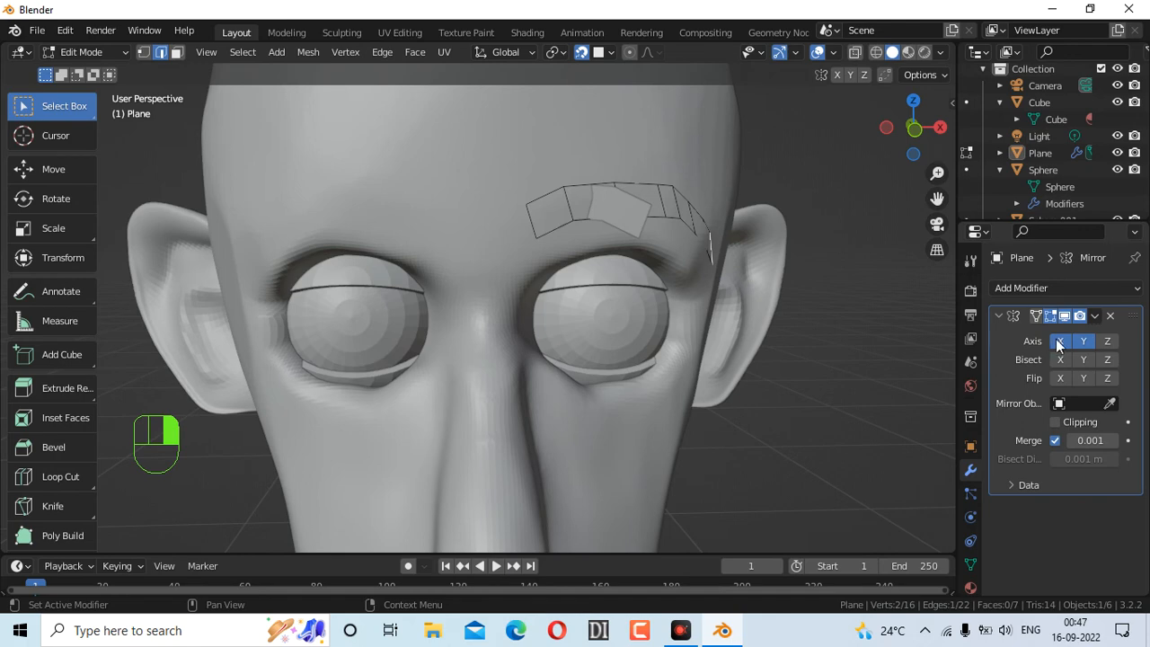
left_click(1089, 403)
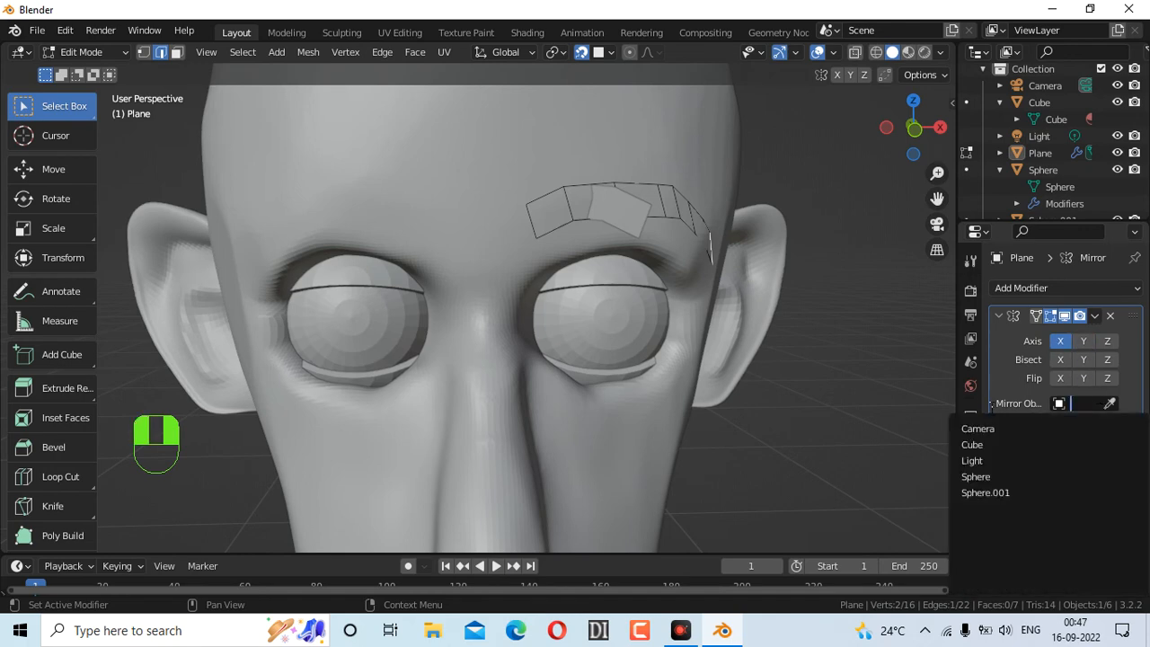
left_click(975, 446)
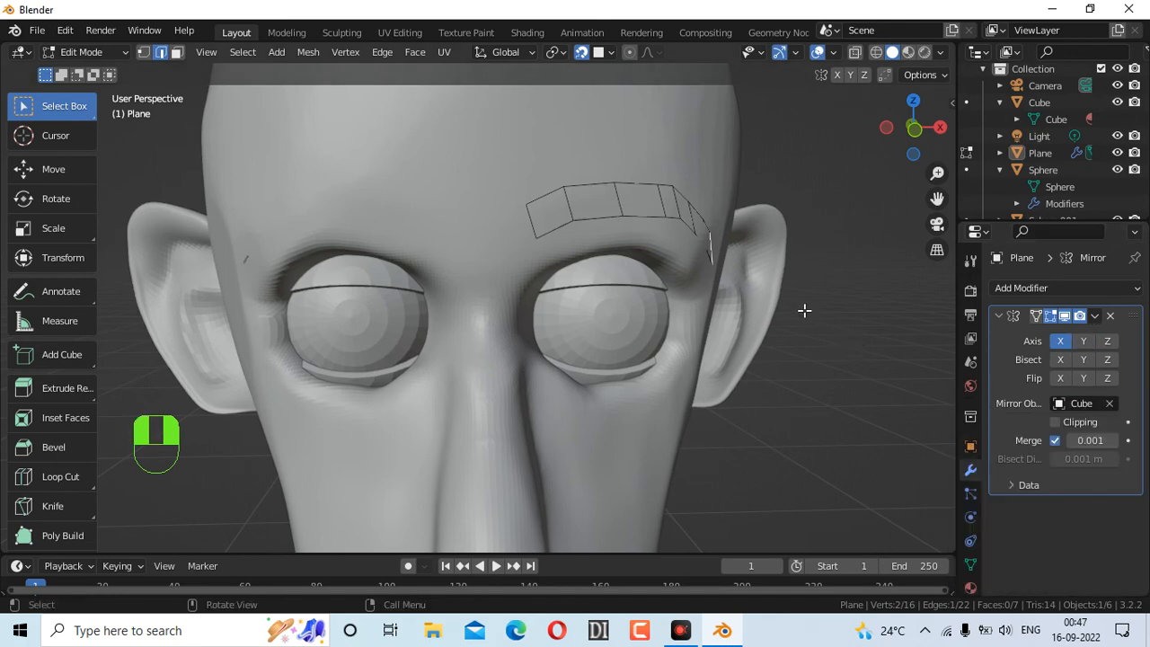
left_click(1082, 339)
left_click(1082, 340)
left_click_drag(899, 146, 829, 183)
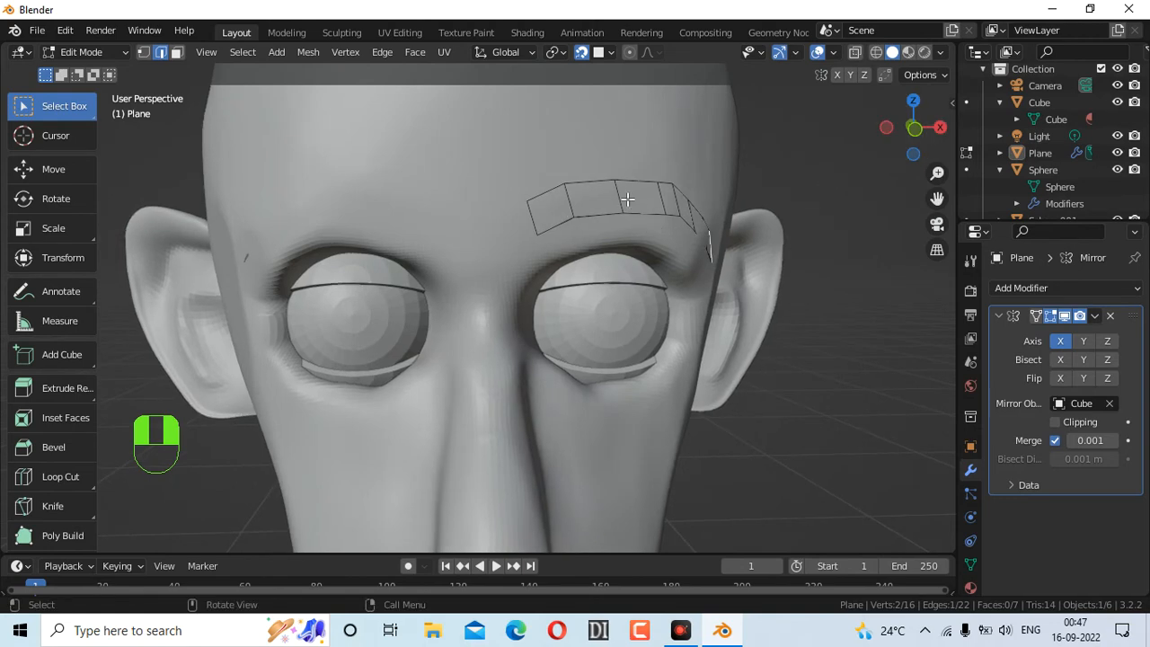
Re-pick the head as mirror object, disable X and Y, then delete the modifier
left_click(1109, 403)
left_click(1083, 403)
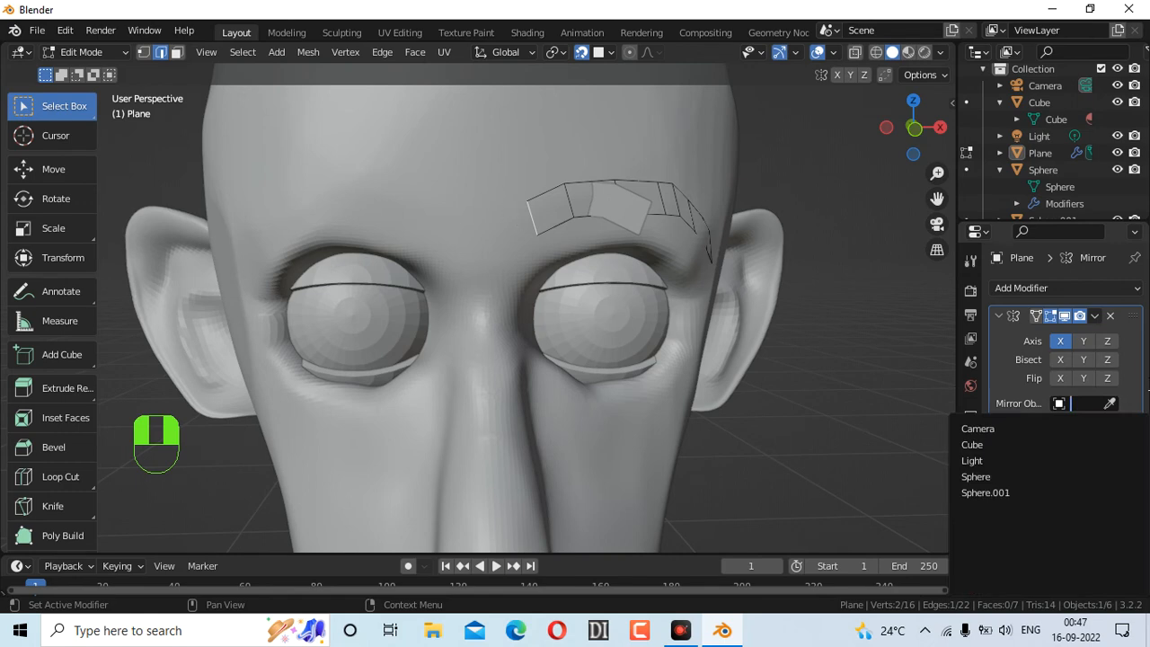
left_click(1110, 403)
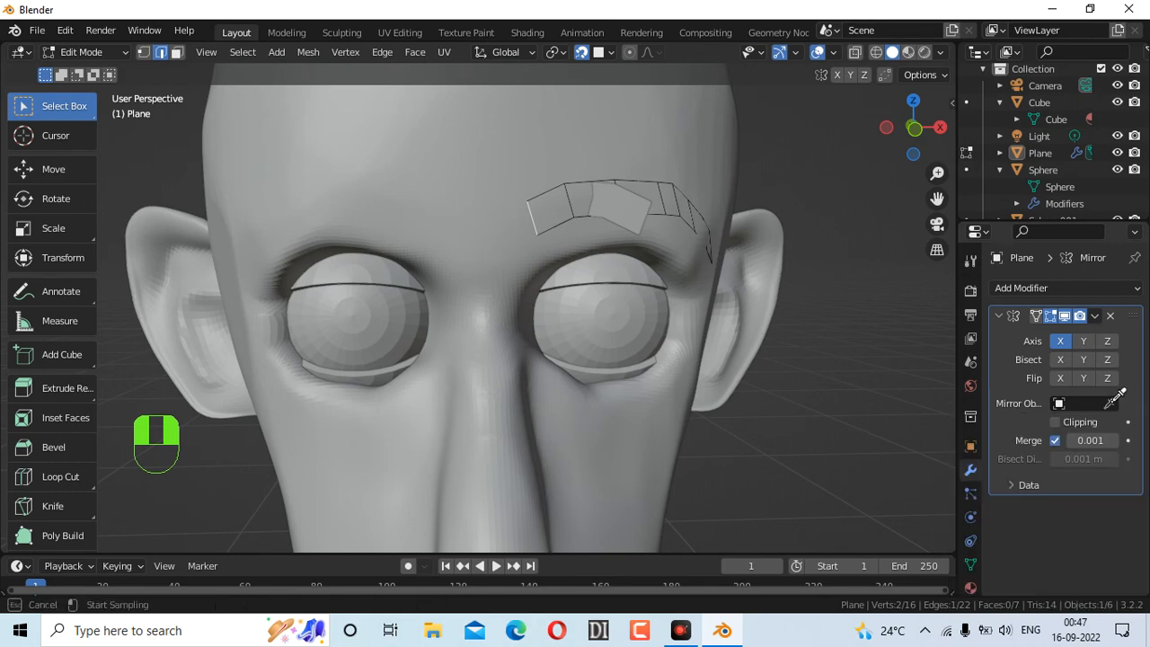
left_click(473, 168)
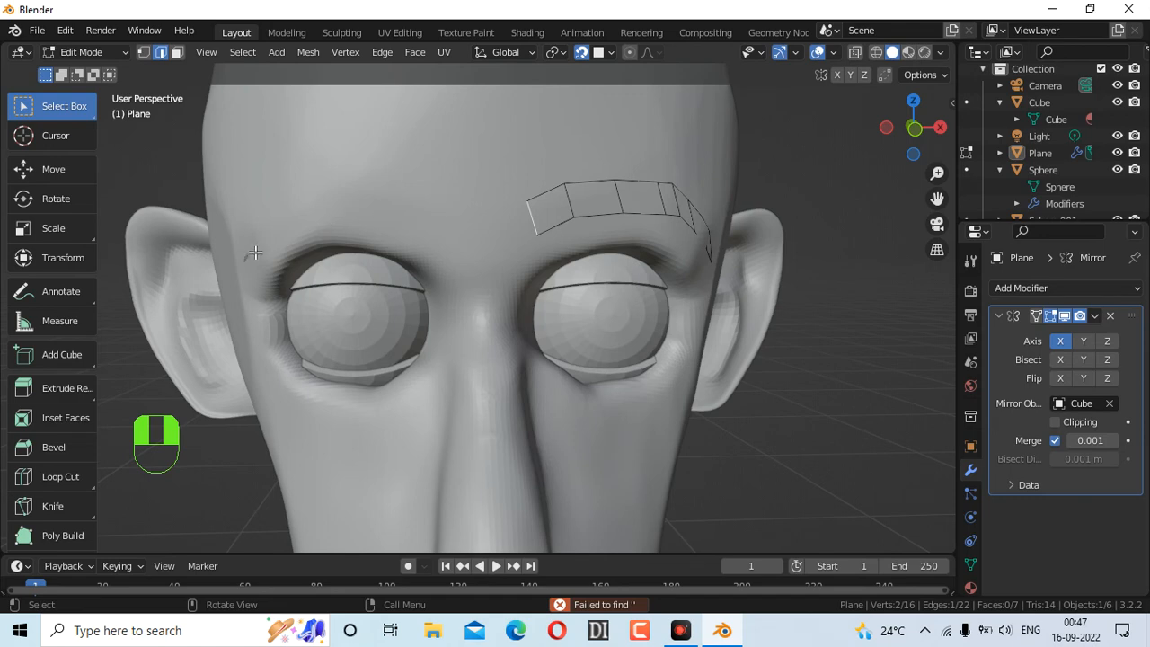
left_click(1060, 345)
left_click(1079, 343)
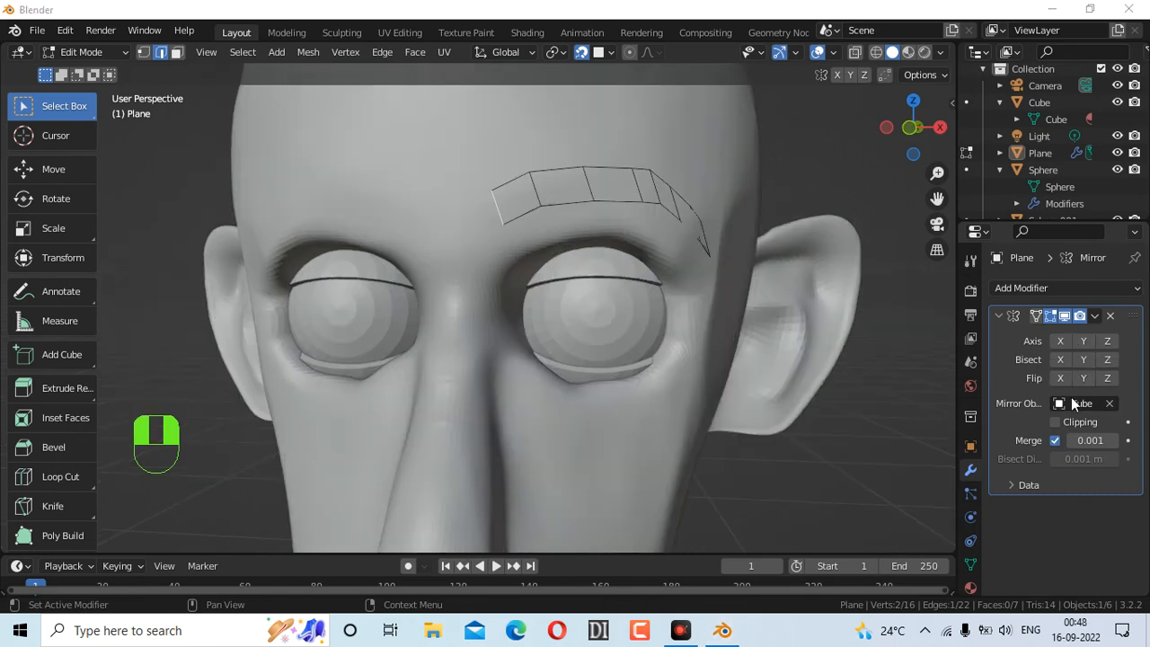
left_click(1099, 316)
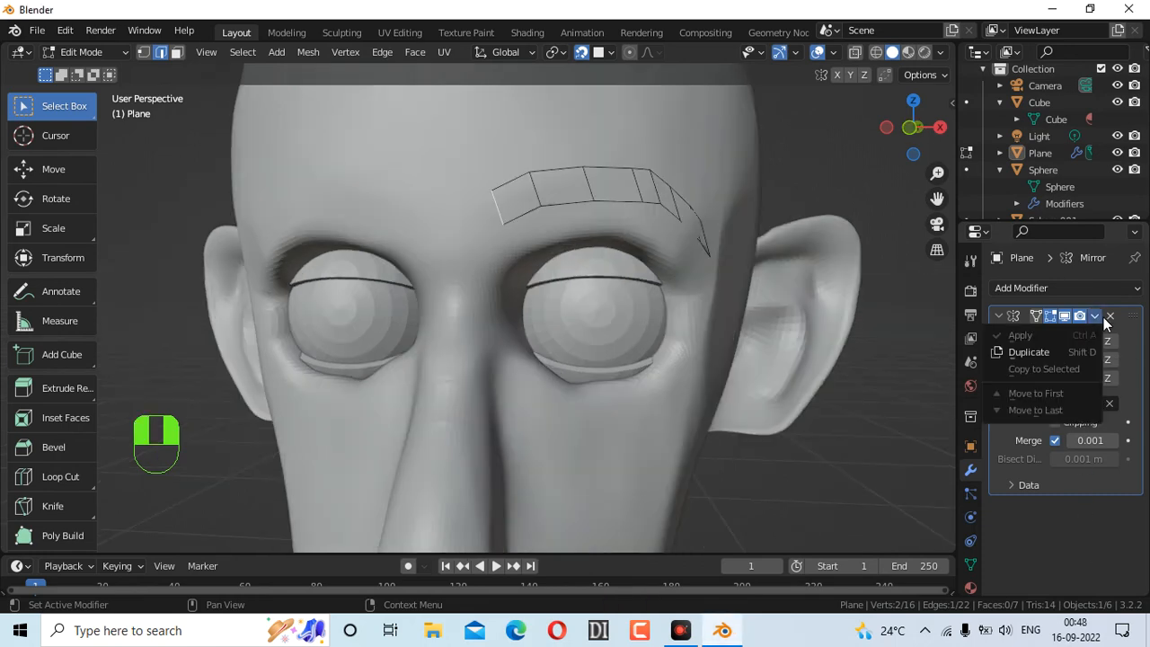
left_click(1110, 316)
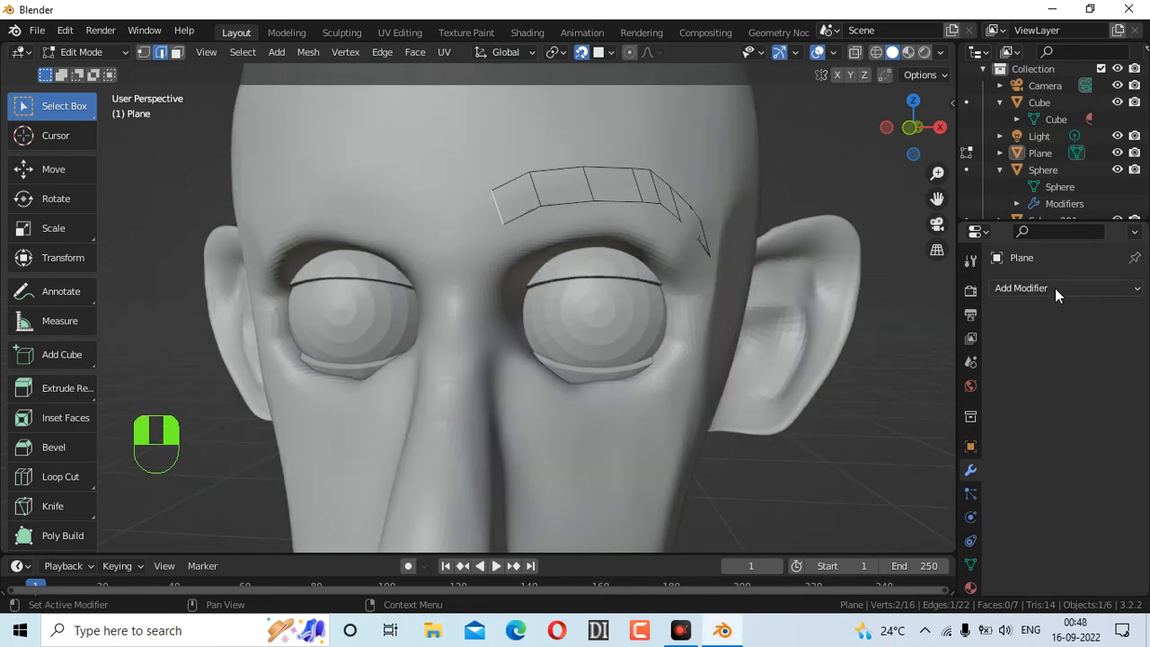
Switch to face select and add a Solidify modifier to the brow strip
left_click(825, 168)
right_click(665, 187)
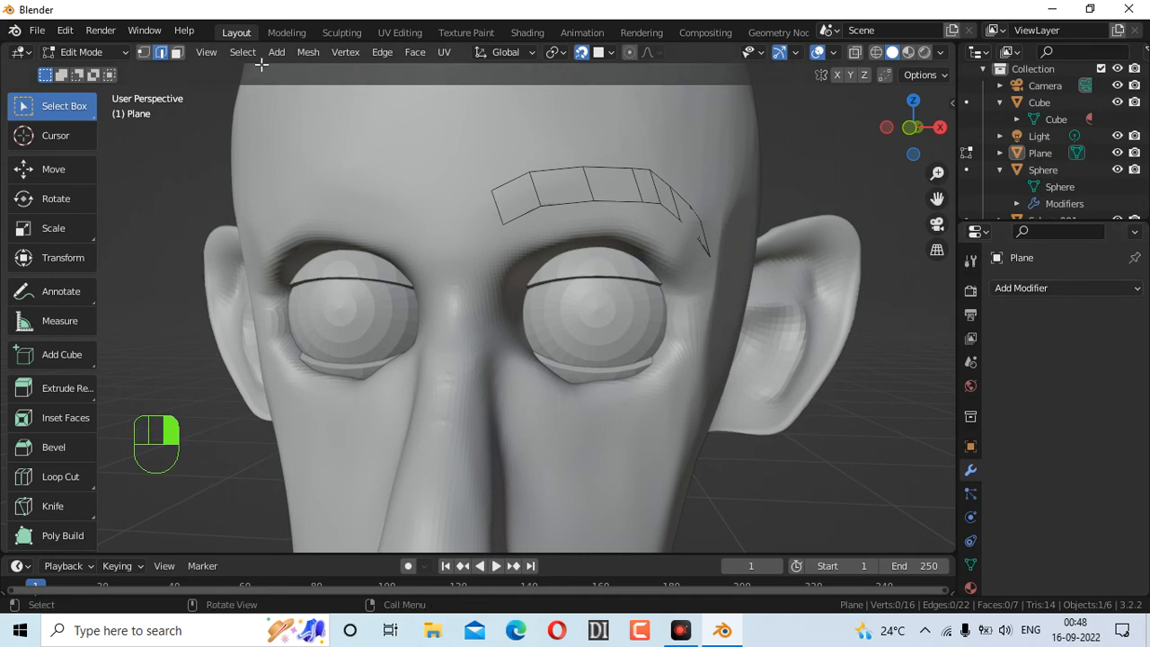
left_click(176, 51)
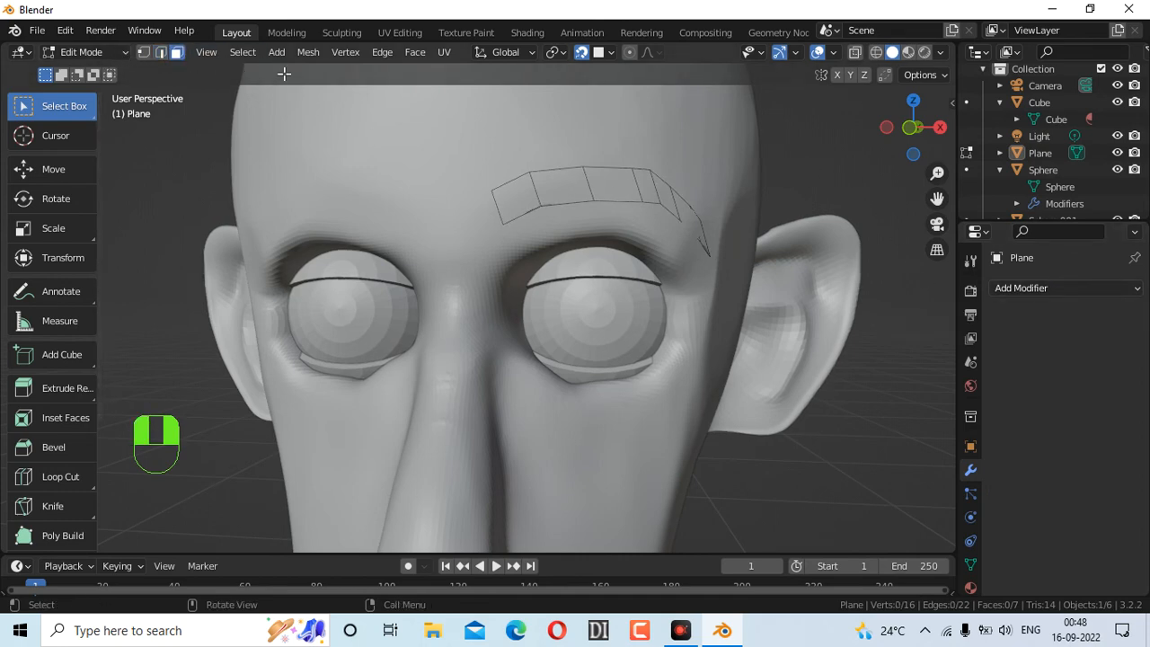
left_click(1069, 290)
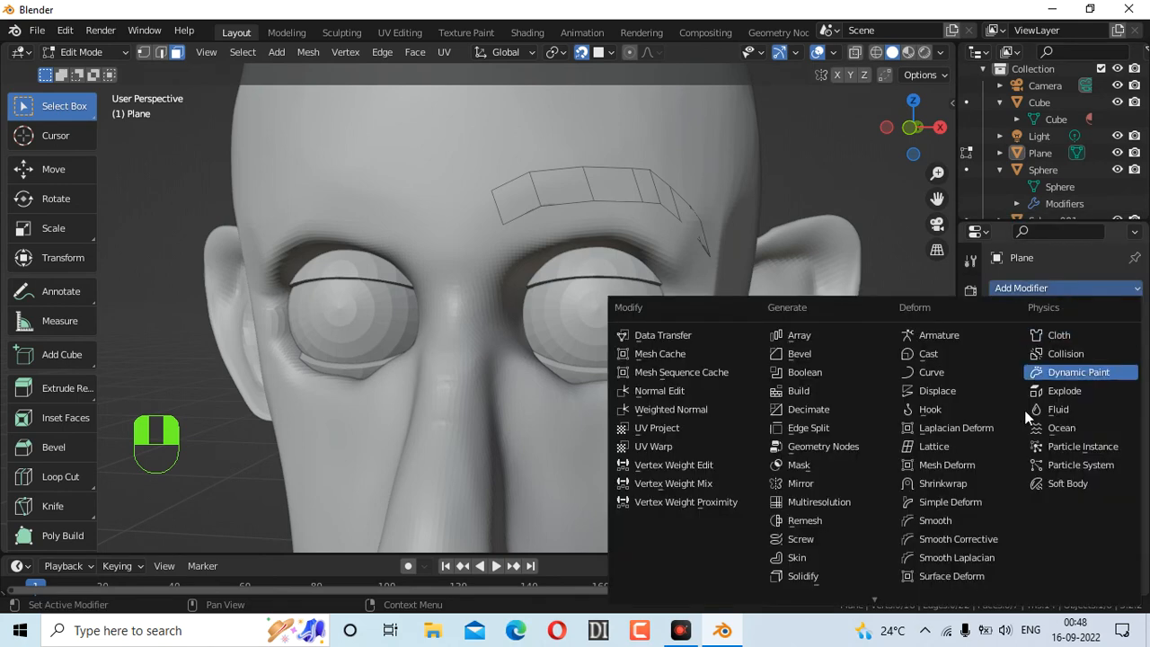
left_click(824, 575)
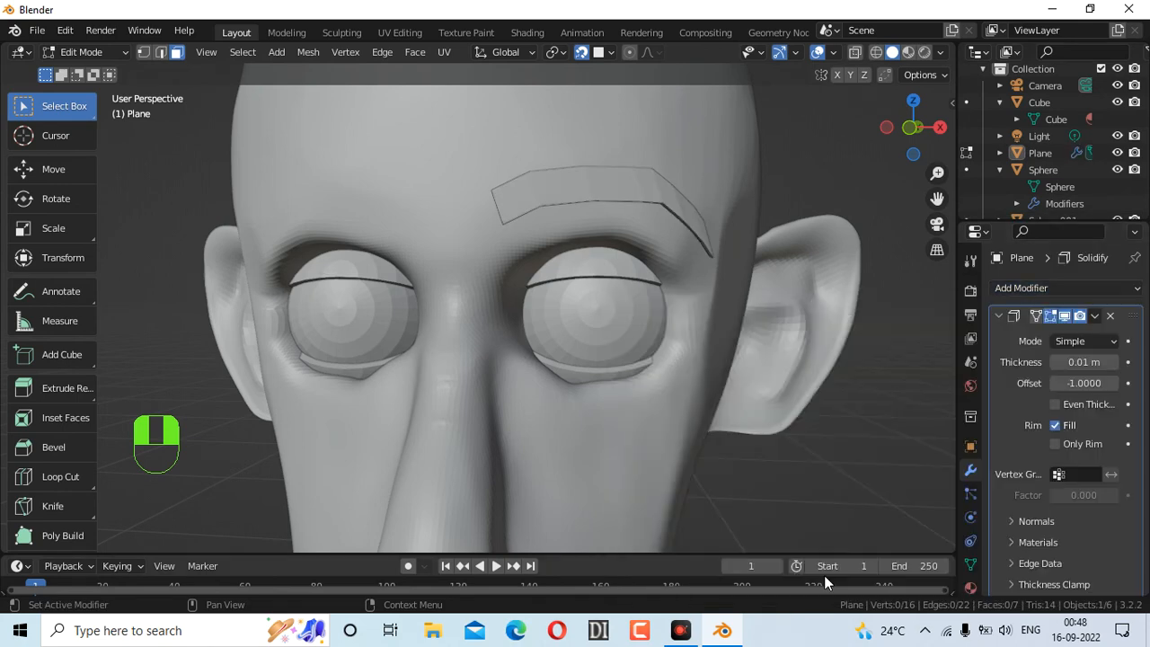
Step the Solidify thickness up, then back down to a slim 0.03 m
left_click(1115, 362)
left_click(1115, 362)
left_click(1115, 362)
left_click(1114, 362)
left_click(1115, 362)
left_click(1115, 362)
left_click(1115, 363)
left_click(1056, 363)
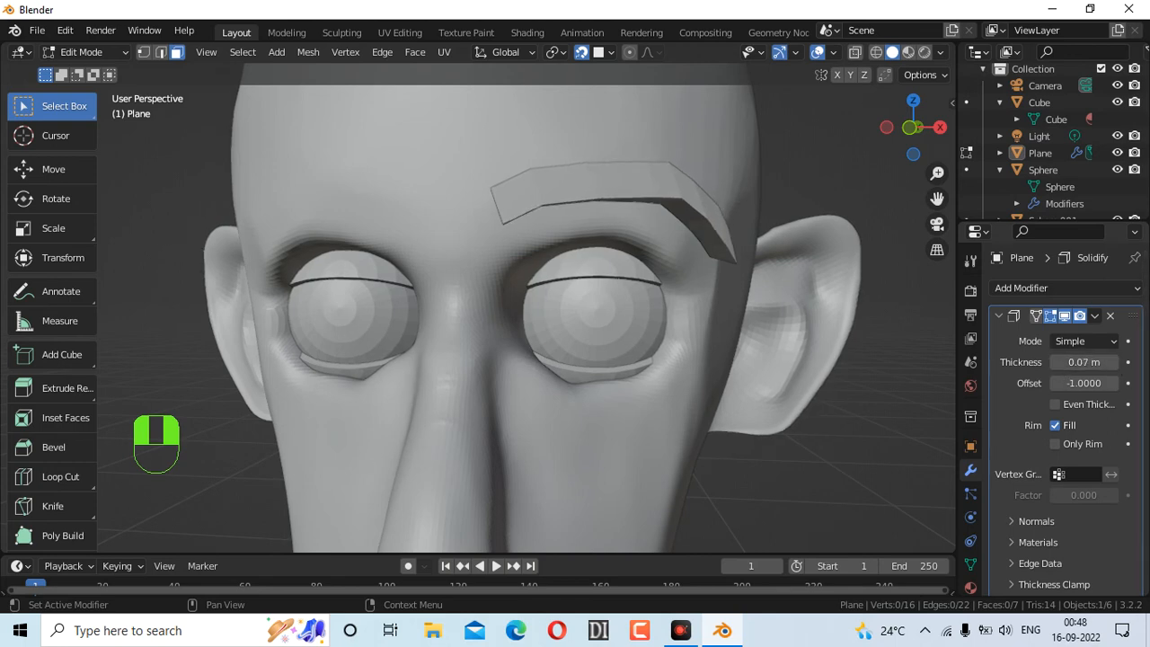
left_click(1056, 363)
left_click(1056, 363)
left_click(1056, 363)
mouse_move(897, 138)
left_mouse_down()
mouse_move(840, 134)
mouse_move(890, 135)
left_mouse_up()
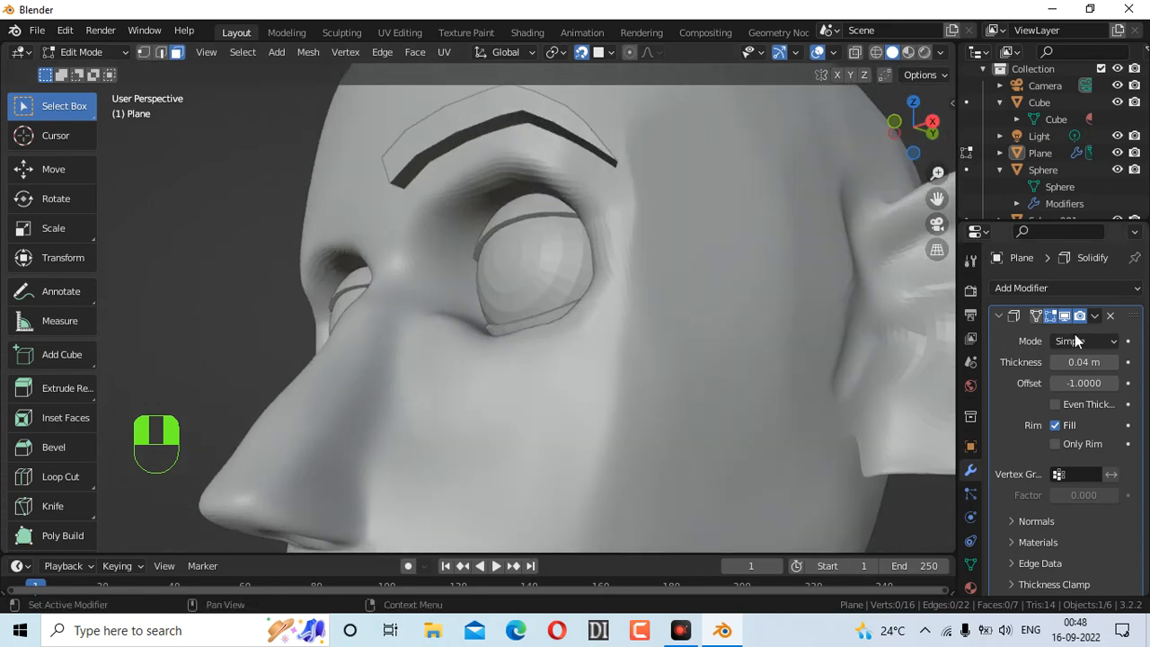
left_click(1055, 363)
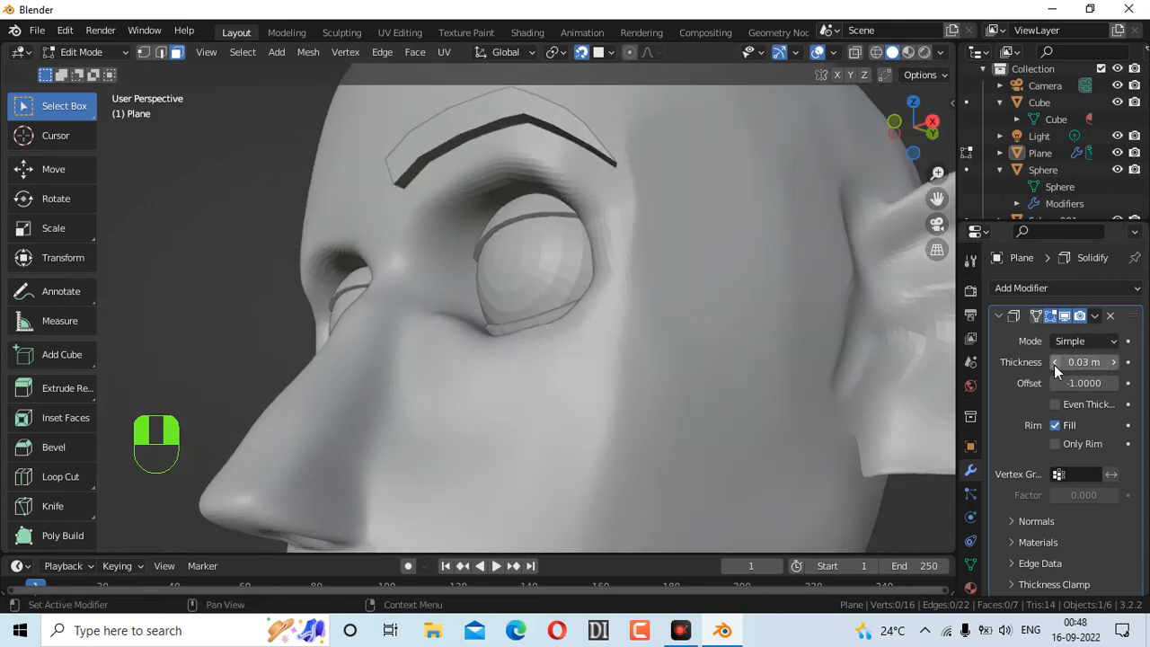
left_click_drag(907, 142, 931, 268)
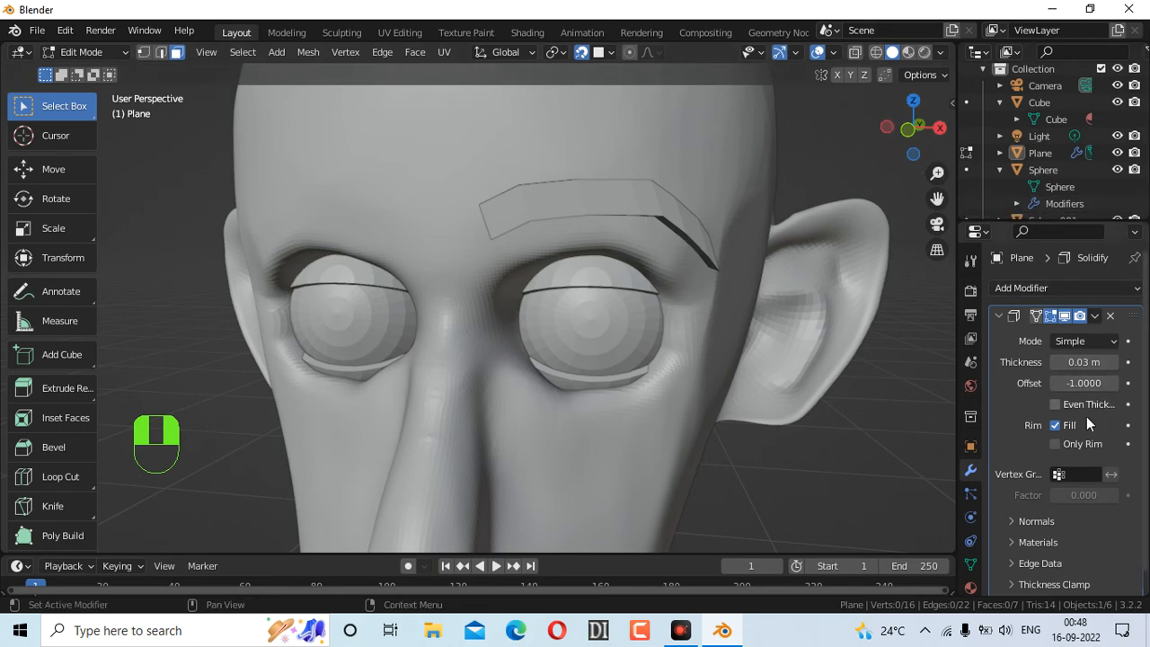
left_click(1035, 289)
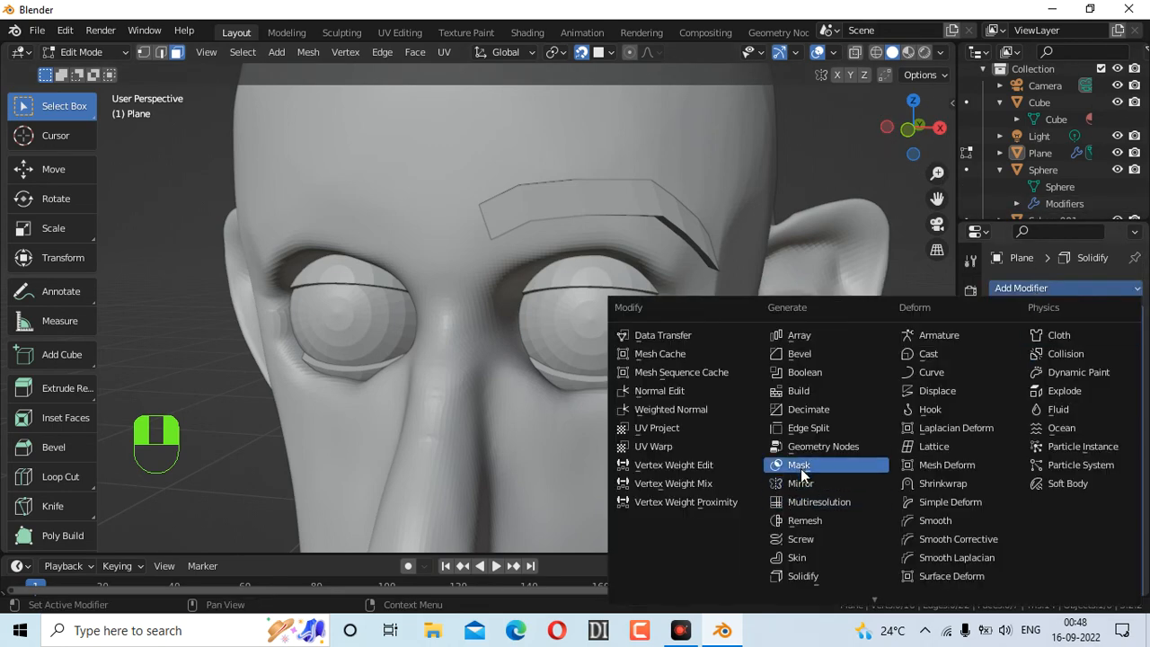
Add a Mirror modifier on the X axis only, with Cube as mirror object
left_click(800, 483)
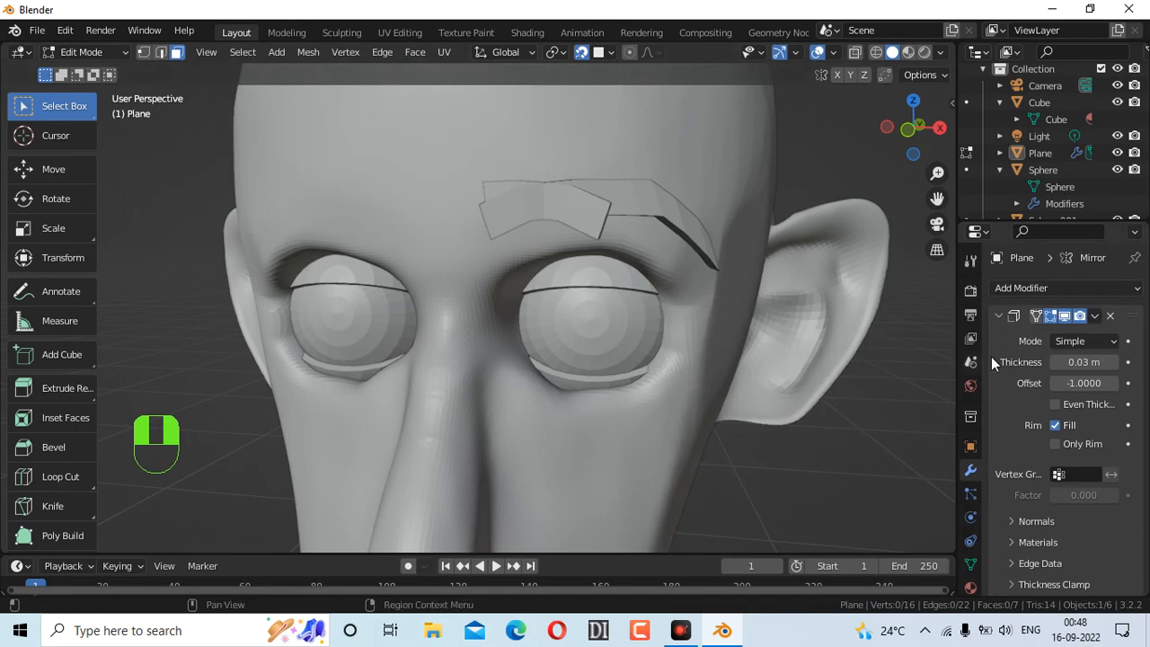
scroll(1078, 456, "down", 5)
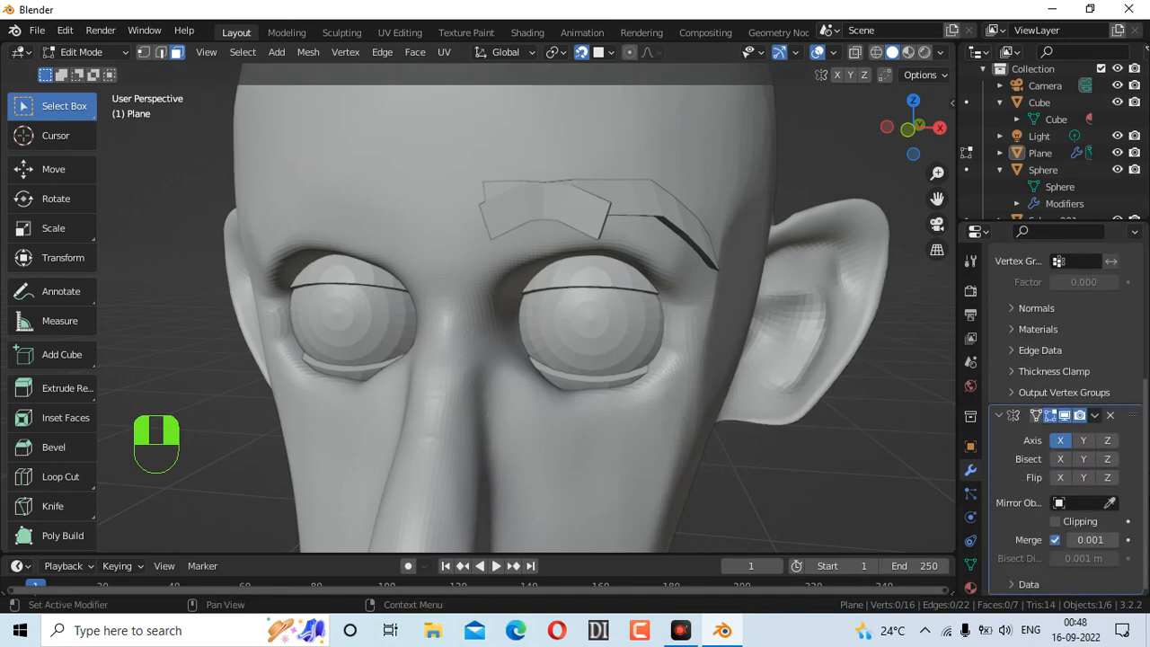
left_click(1081, 441)
left_click(1070, 442)
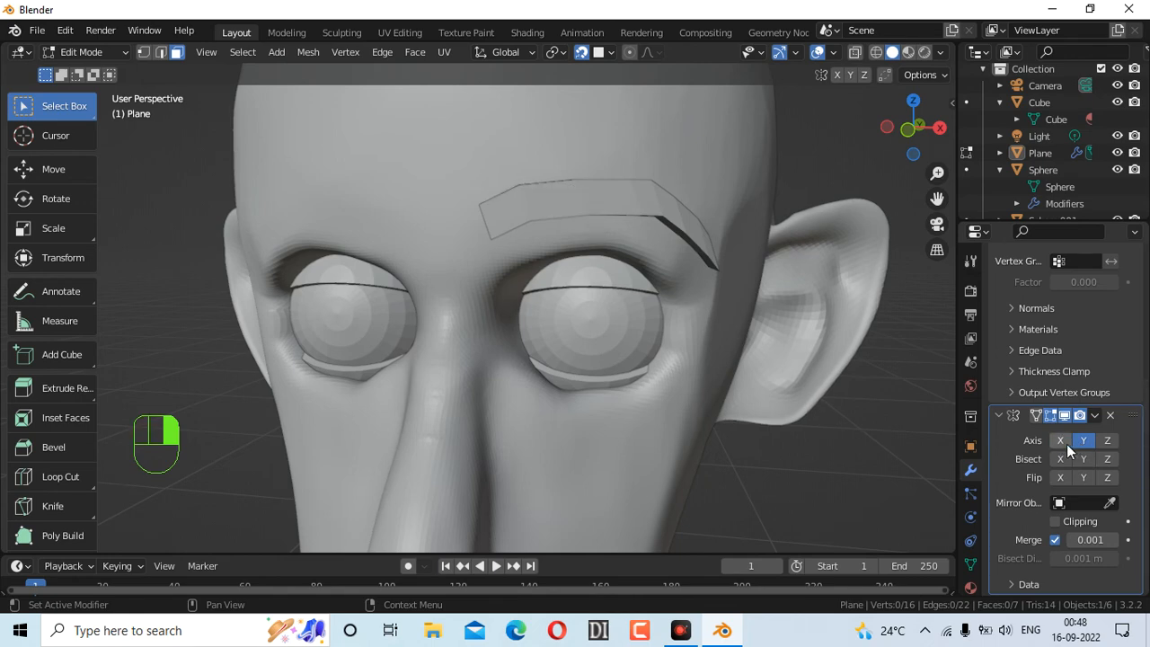
left_click(1062, 441)
left_click(1085, 440)
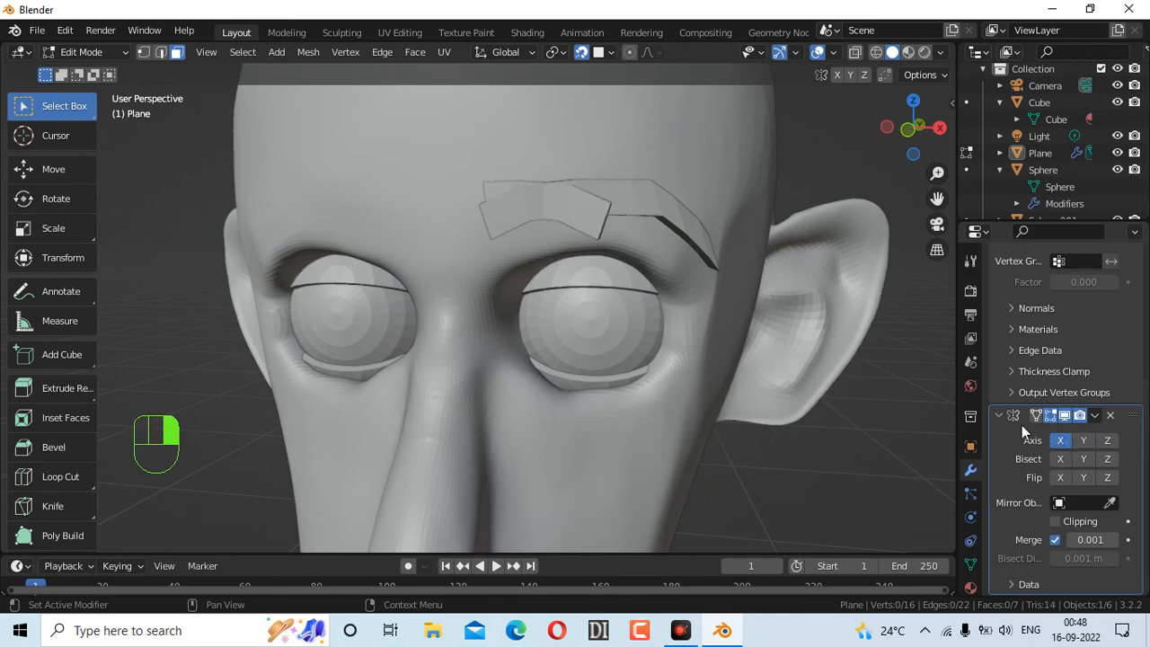
left_click(1111, 503)
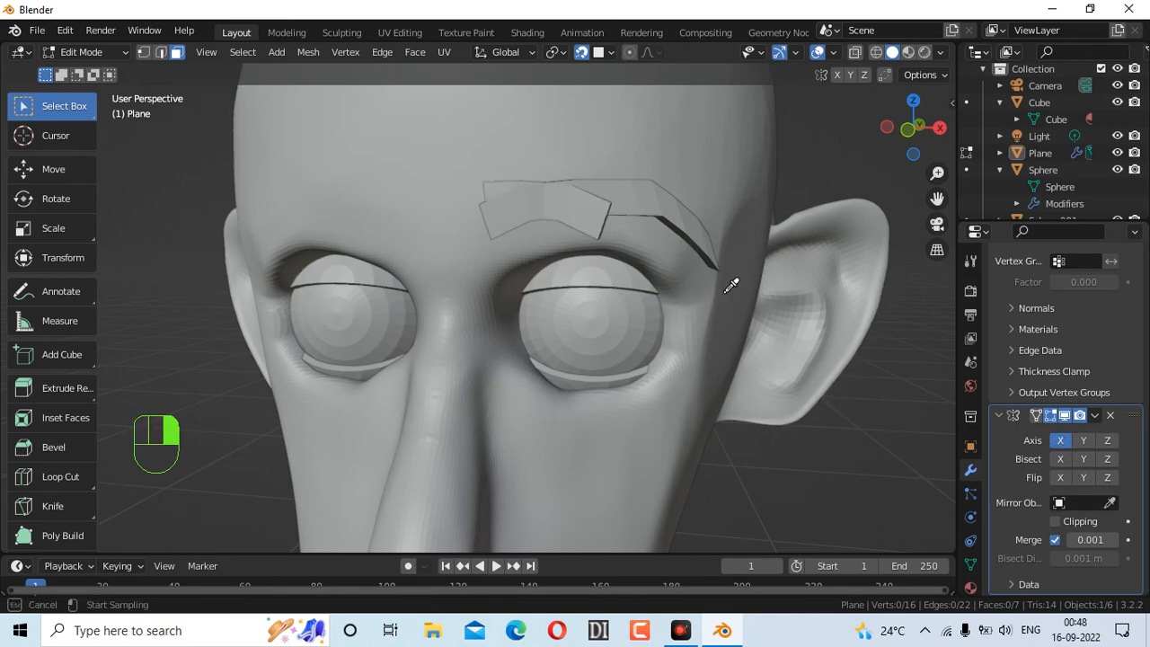
left_click(454, 254)
Orbit and zoom around the head to inspect the two mirrored eyebrows
mouse_move(909, 148)
left_mouse_down()
mouse_move(967, 146)
mouse_move(909, 135)
mouse_move(894, 154)
mouse_move(912, 128)
mouse_move(892, 130)
mouse_move(909, 142)
mouse_move(901, 149)
mouse_move(924, 151)
mouse_move(879, 137)
mouse_move(904, 145)
left_mouse_up()
scroll(811, 248, "down", 7)
scroll(614, 305, "up", 7)
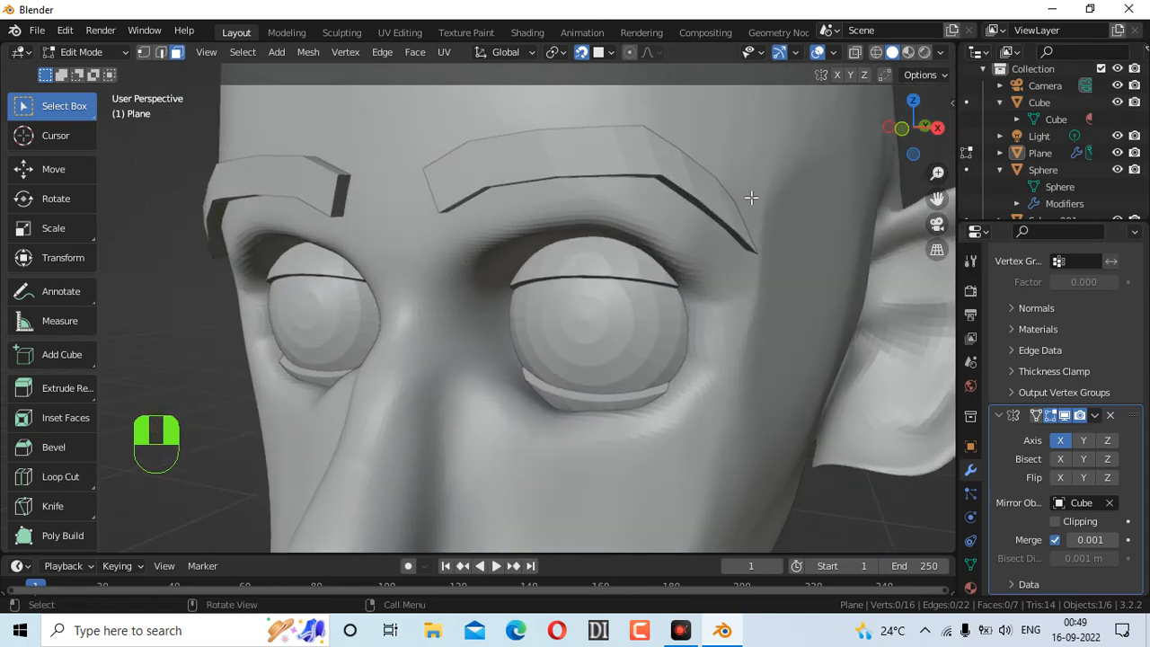
left_click_drag(916, 140, 939, 143)
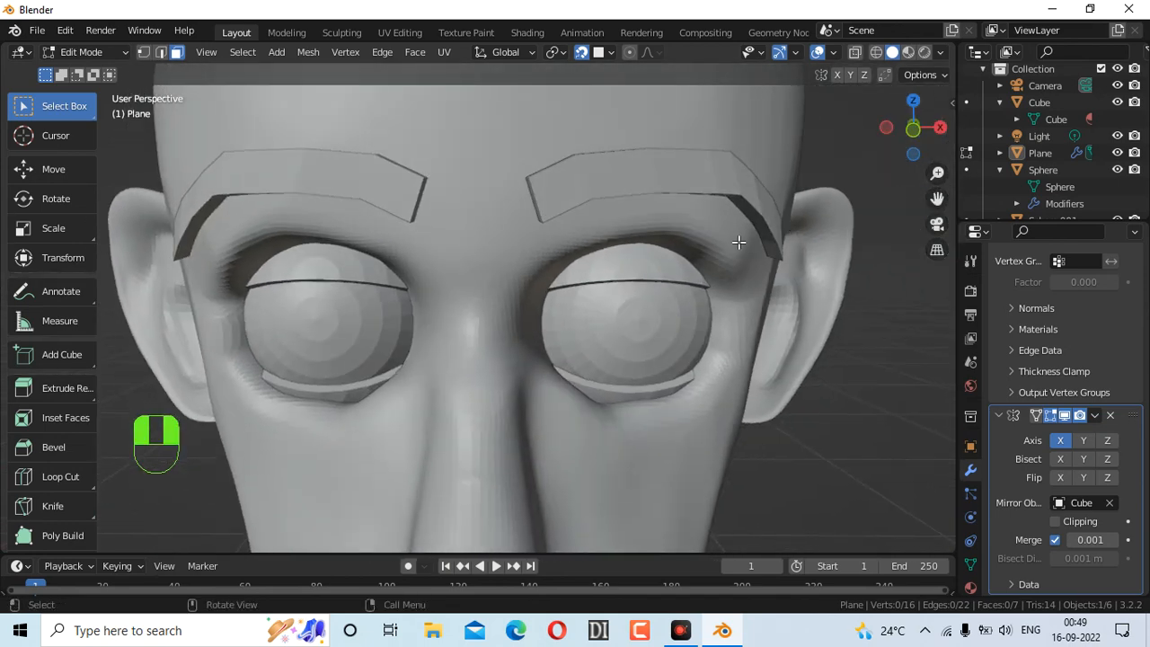
scroll(727, 236, "down", 5)
scroll(727, 233, "up", 2)
scroll(726, 234, "up", 3)
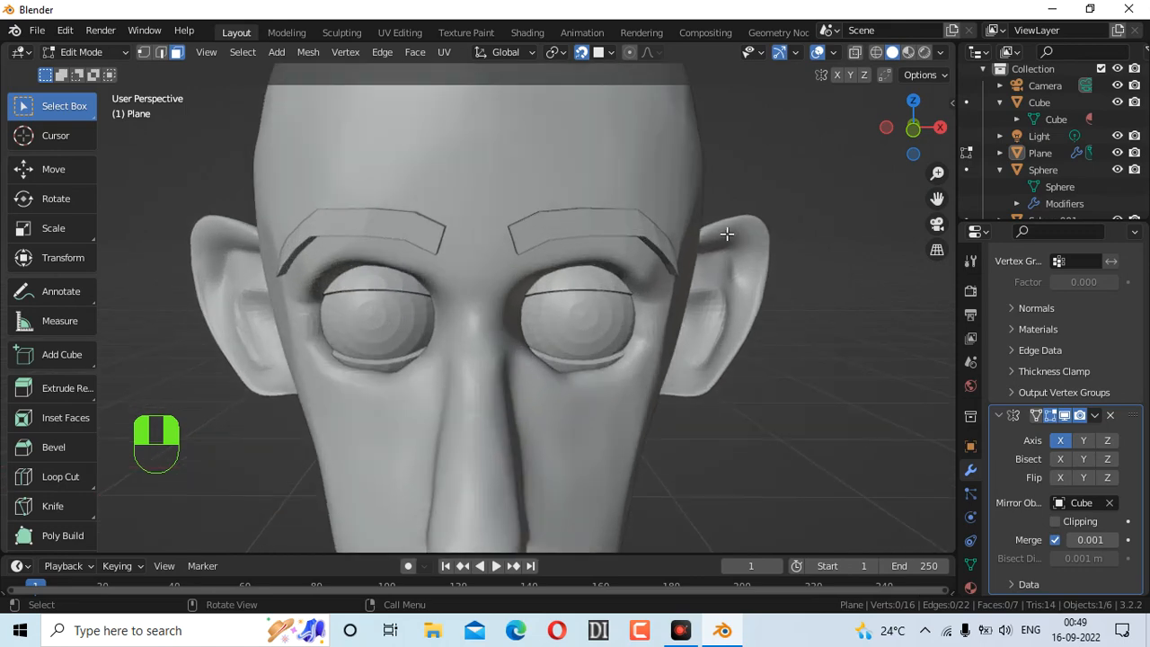
scroll(755, 213, "down", 4)
scroll(759, 209, "down", 3)
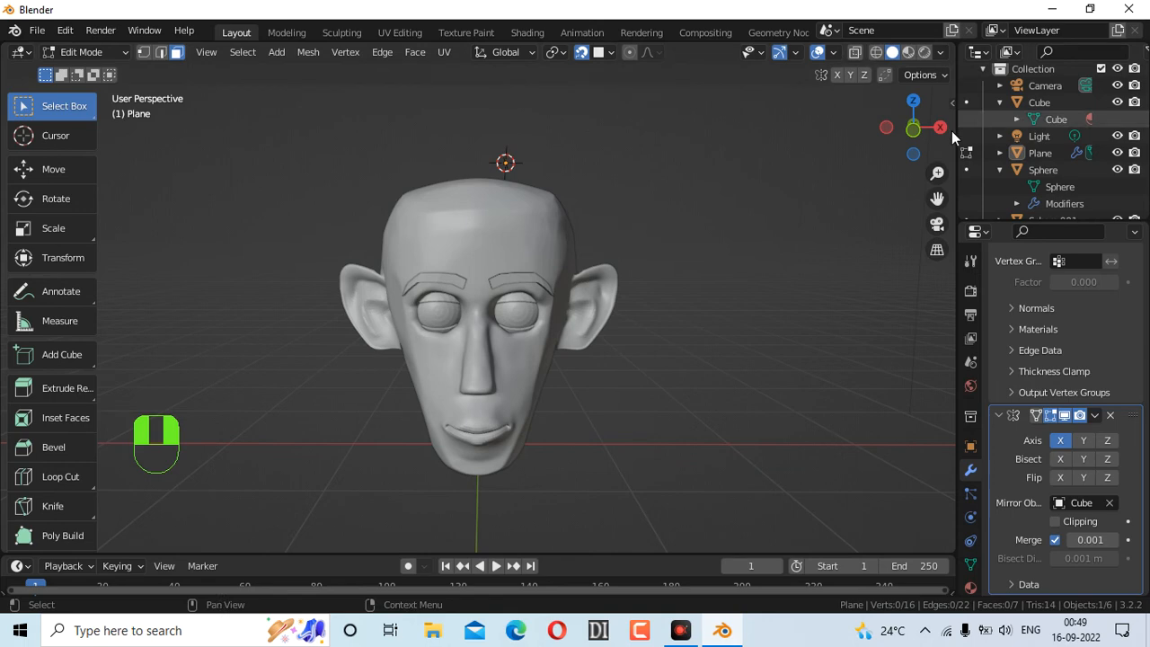
Select the whole eyebrow mesh, switch to vertex select, and return to Object Mode
left_click_drag(912, 130, 902, 132)
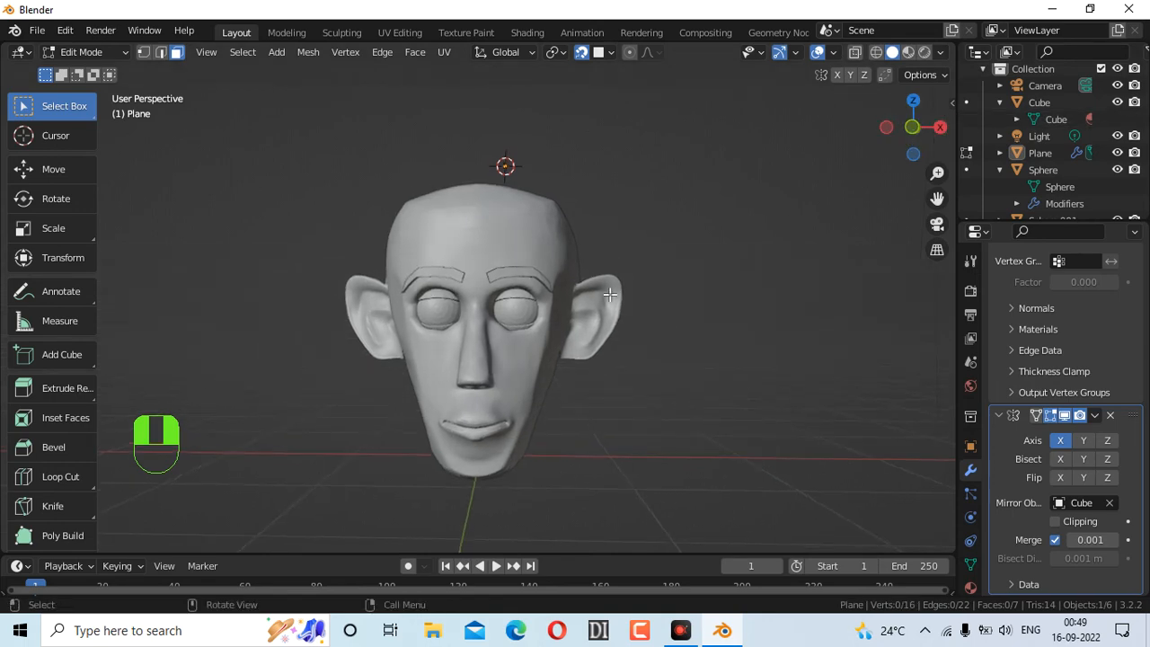
scroll(639, 229, "up", 5)
left_click(636, 167)
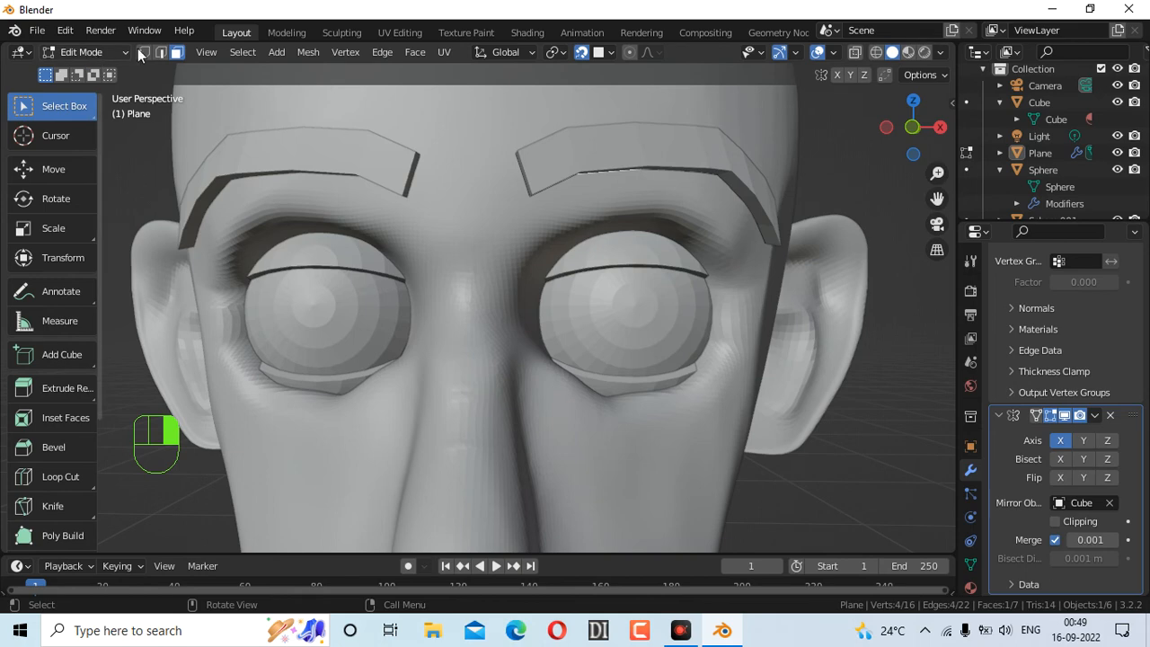
left_click(577, 148)
left_click(1019, 152)
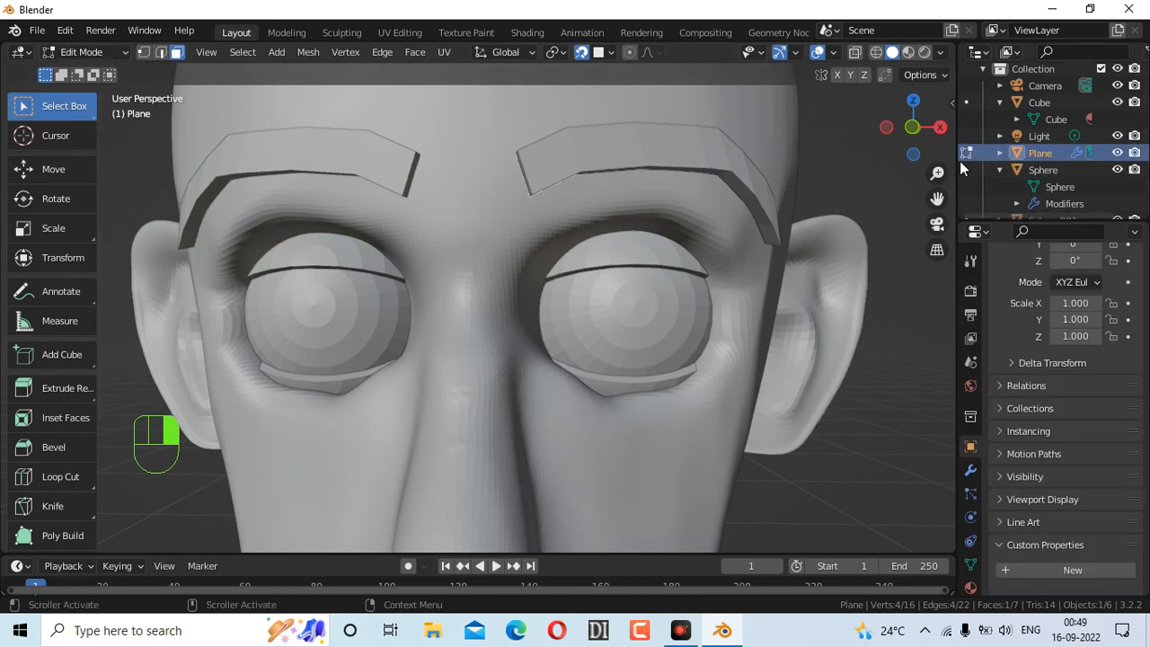
key("a")
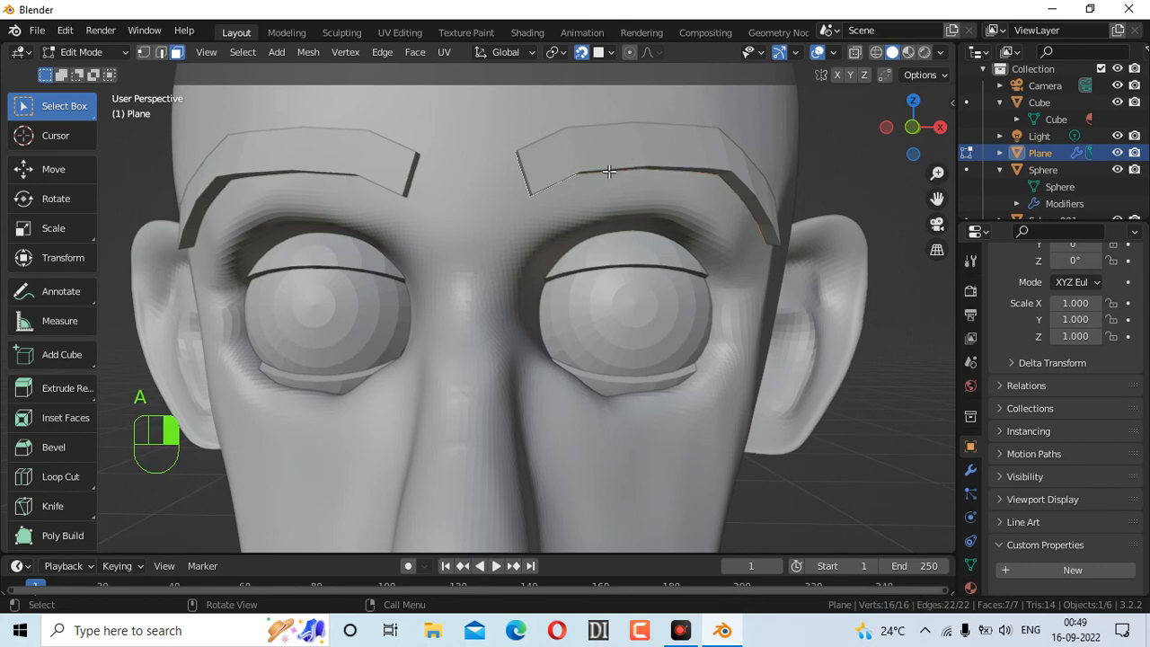
left_click(647, 148)
left_click(675, 144)
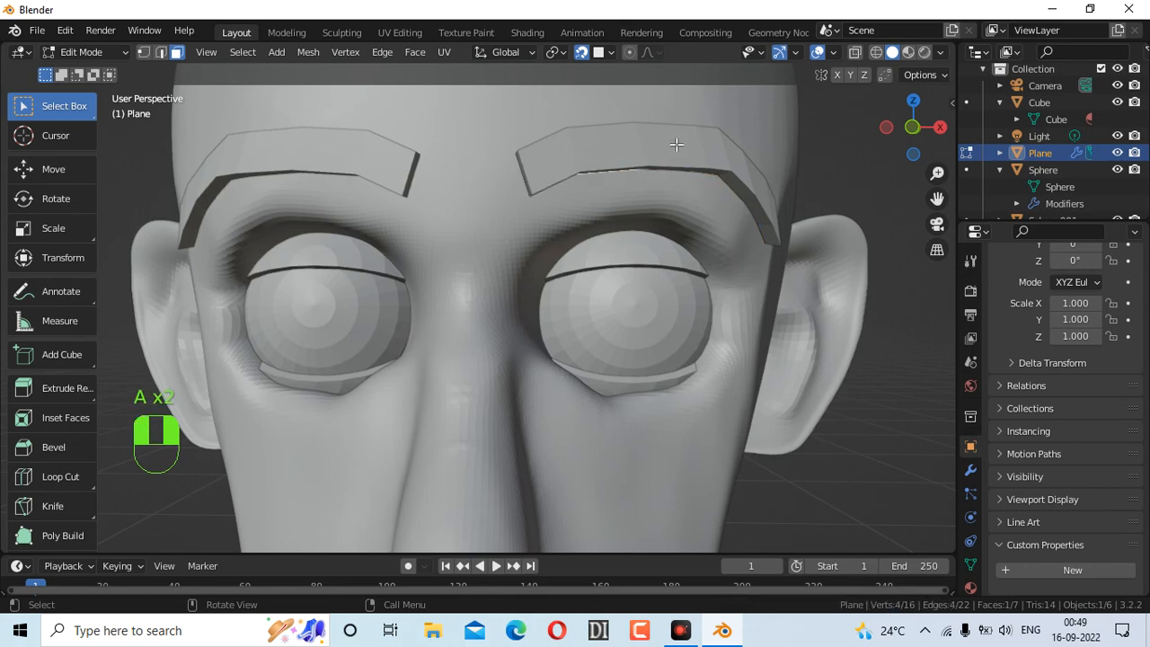
left_click(143, 52)
left_click(92, 54)
left_click(92, 71)
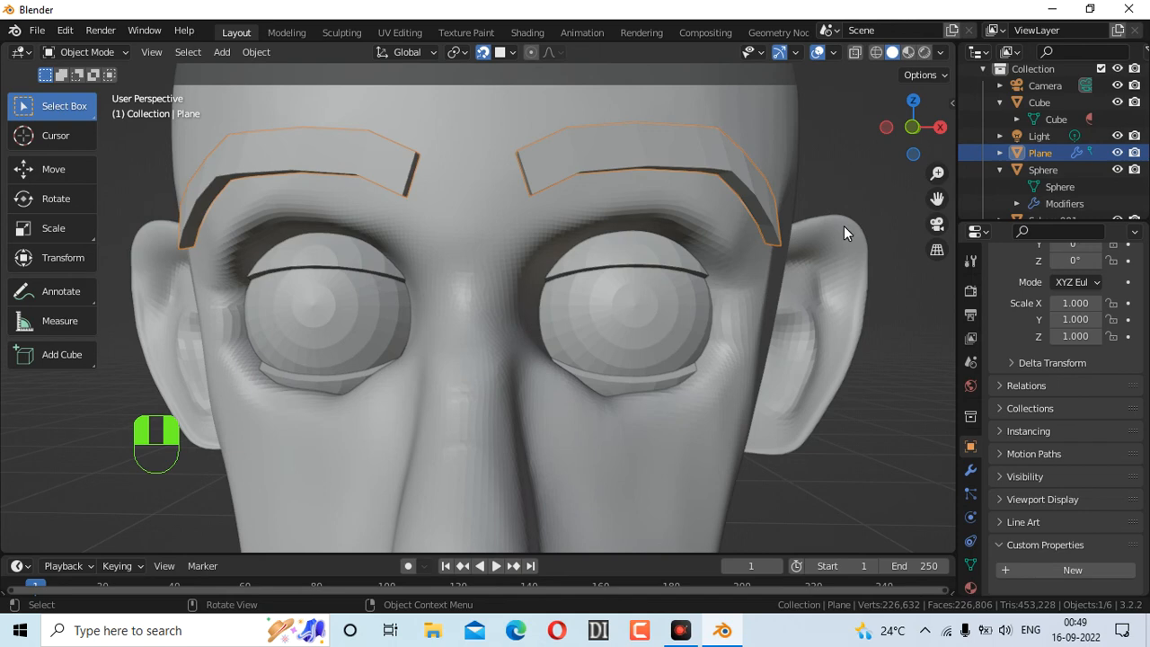
Flatten the eyebrows slightly along Z, then undo the extra flattening
left_click_drag(891, 125, 737, 191)
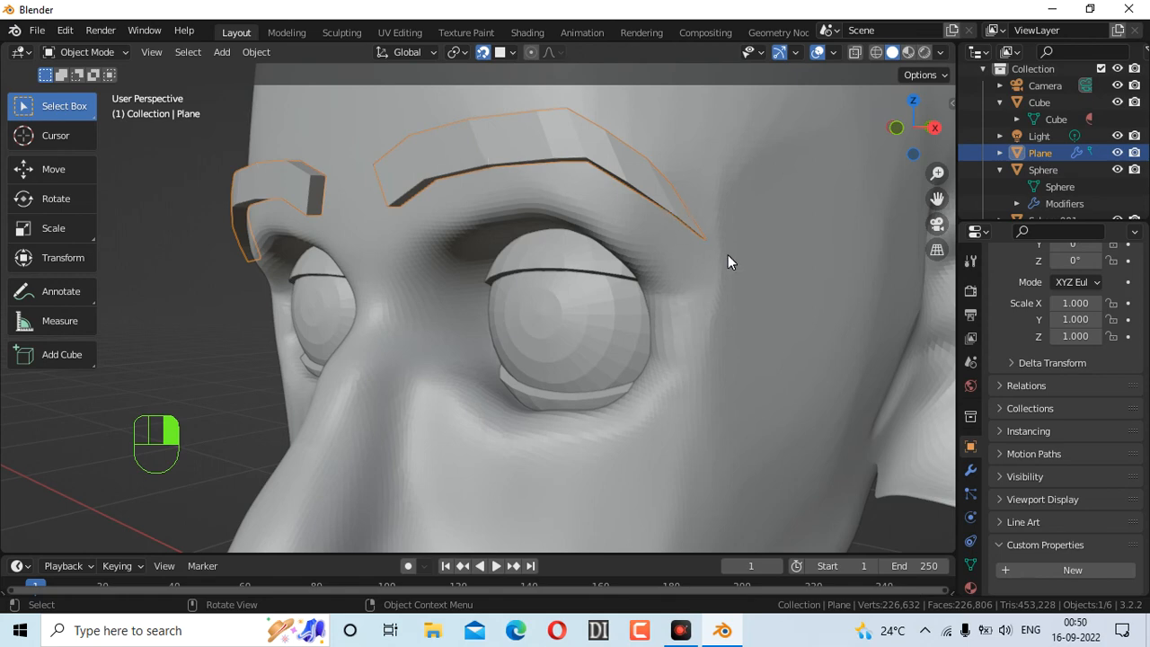
key("s")
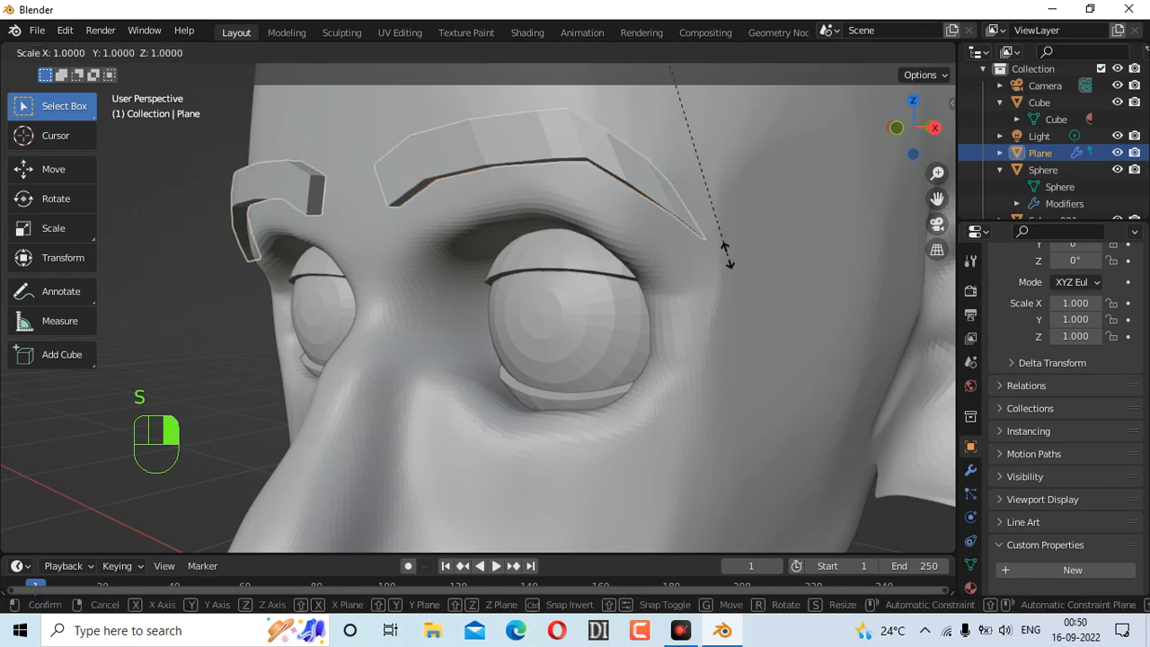
key("z")
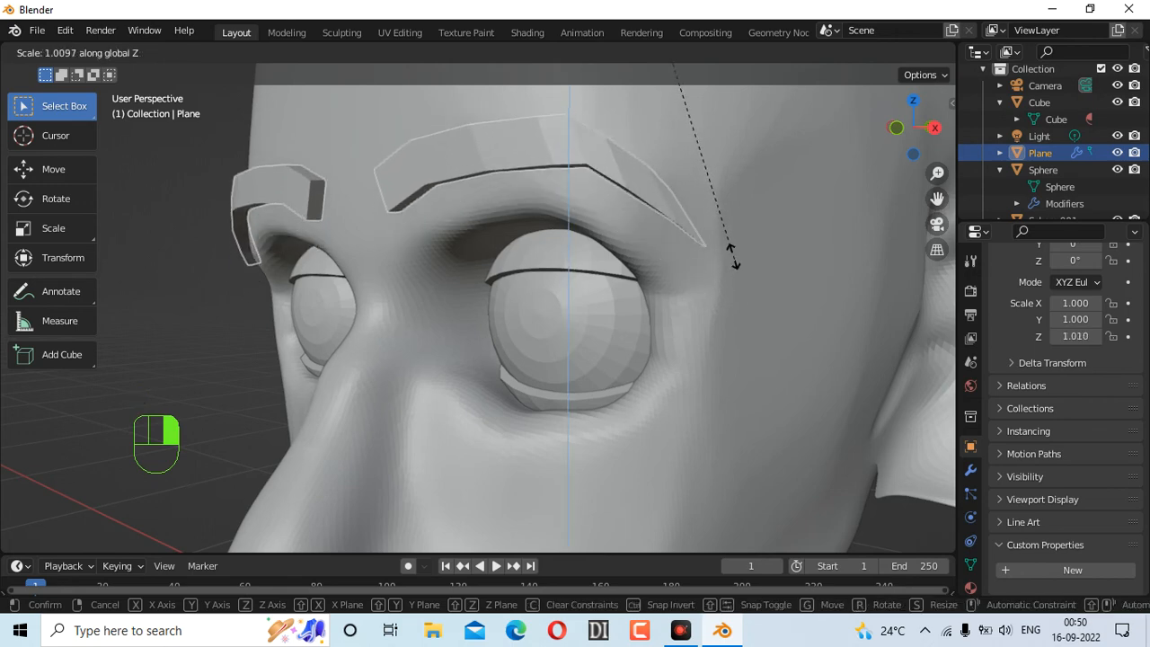
left_click(750, 262)
key("s")
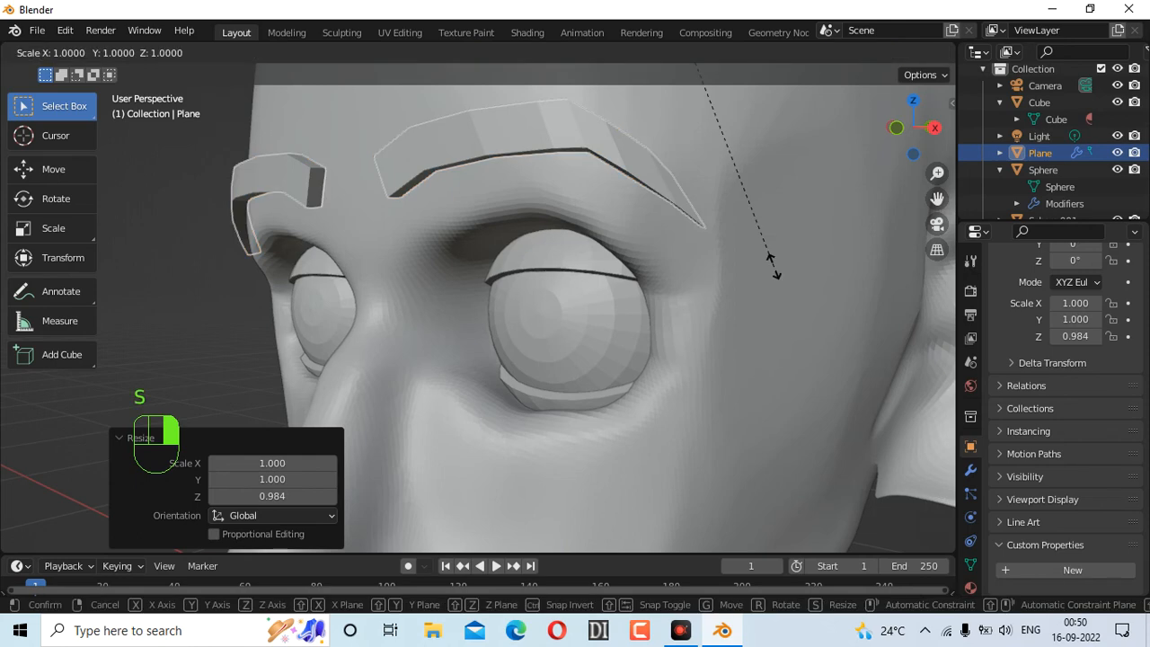
key("z")
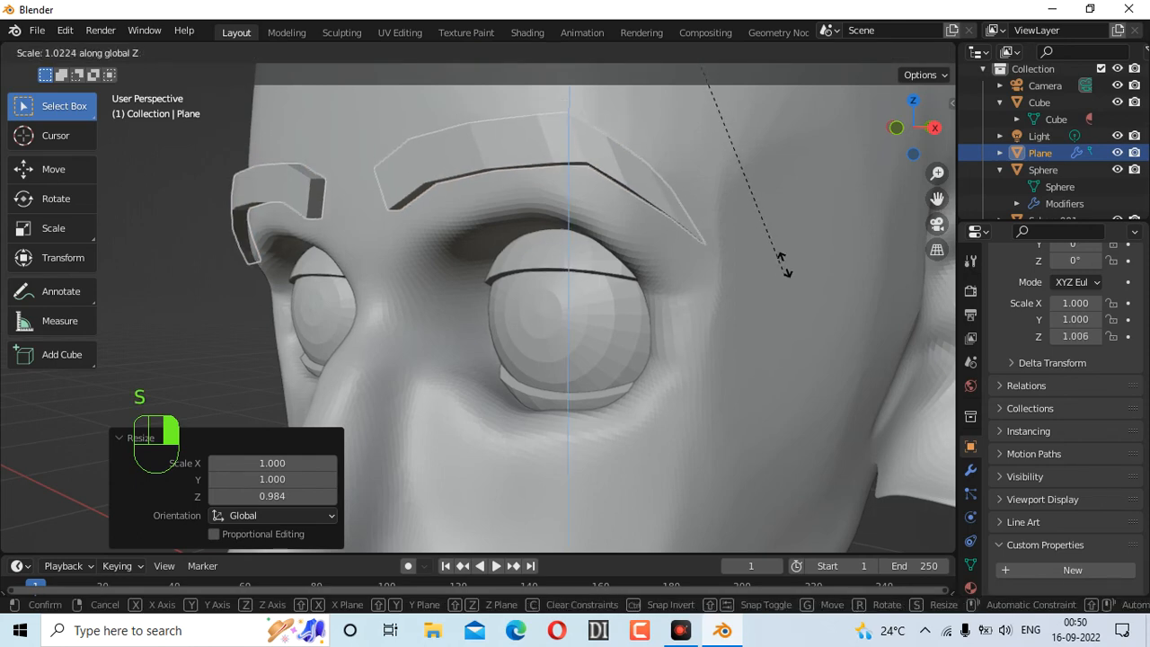
middle_click_drag(912, 152, 862, 211)
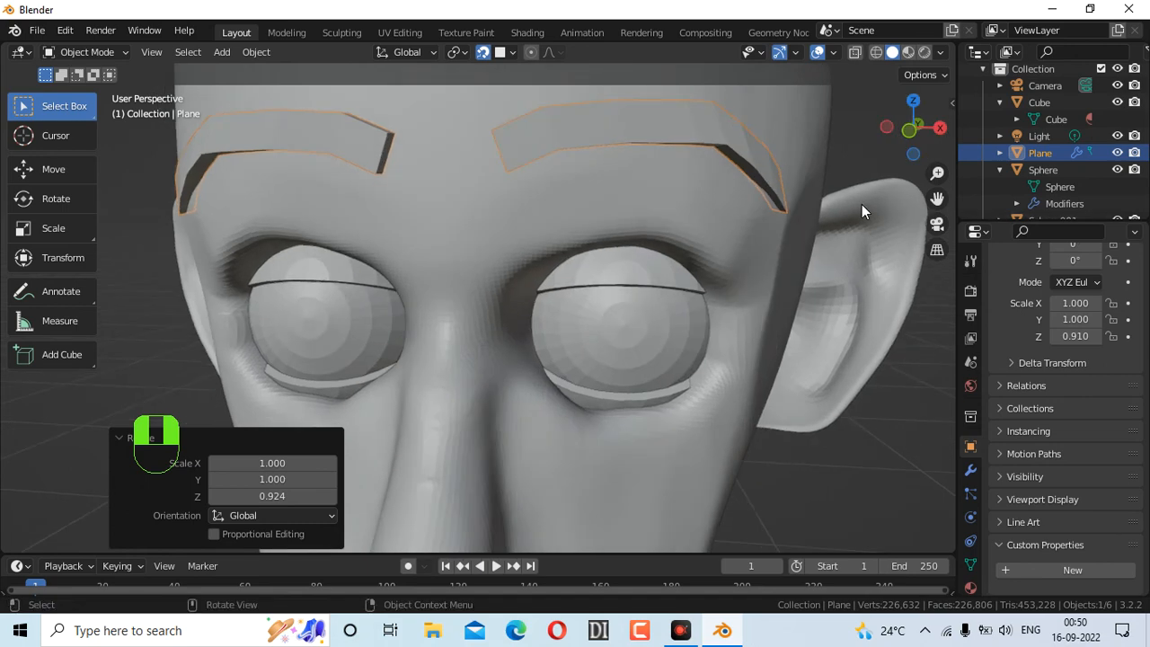
key("ctrl+z")
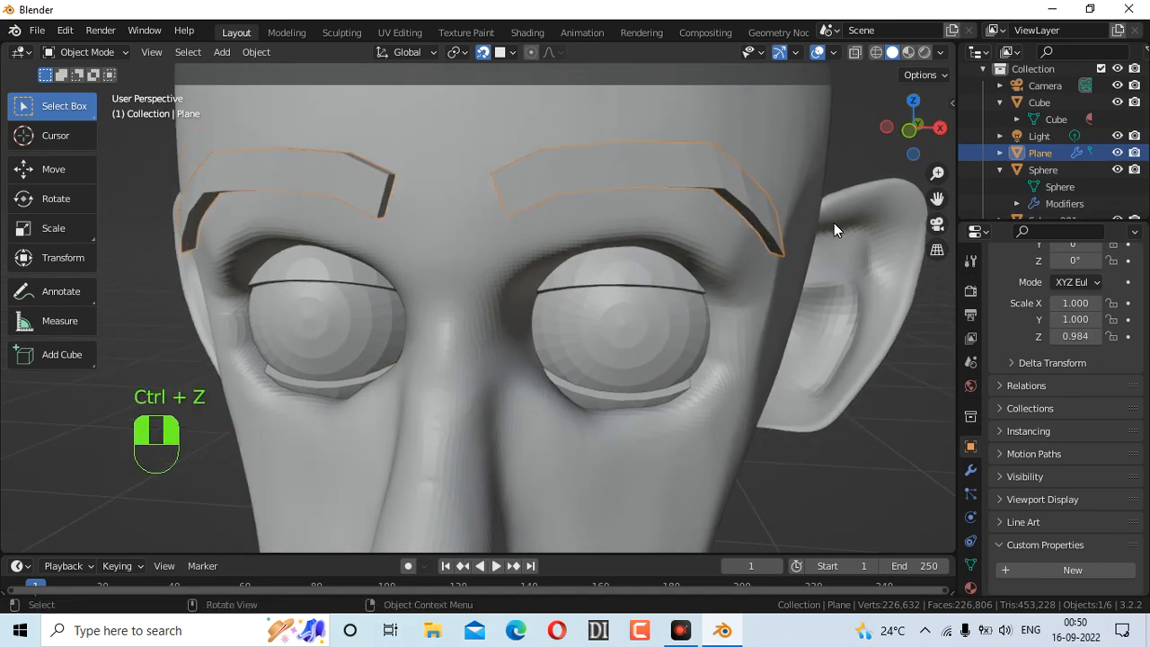
Widen the eyebrows slightly along X, keeping the viewport in solid shading
key("s")
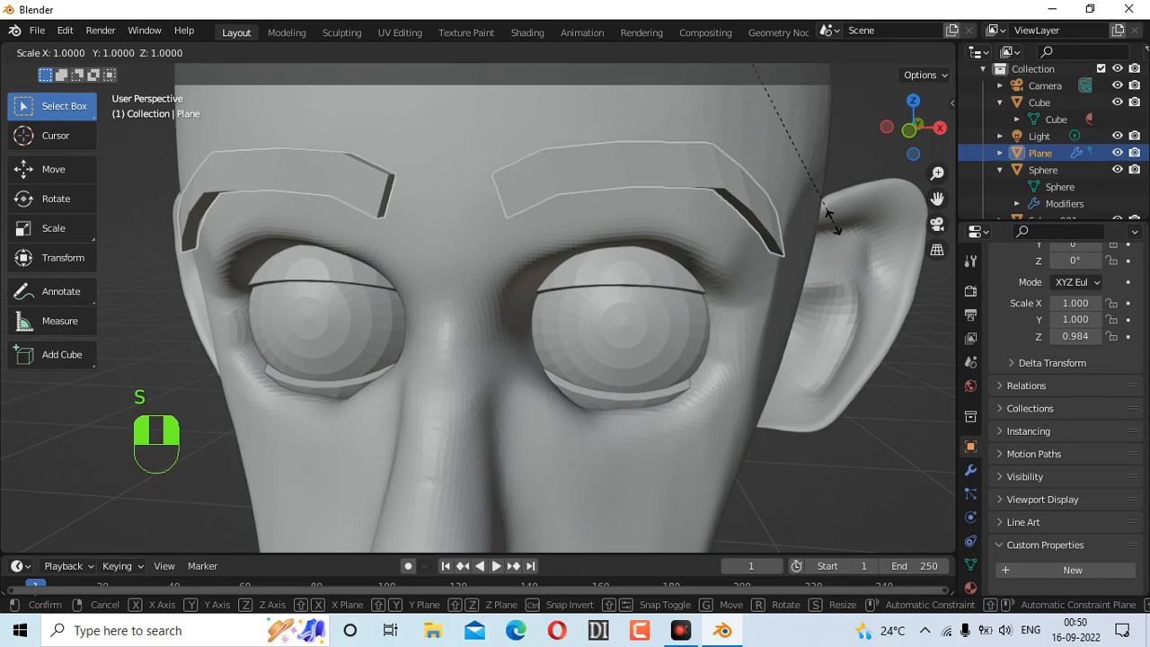
key("x")
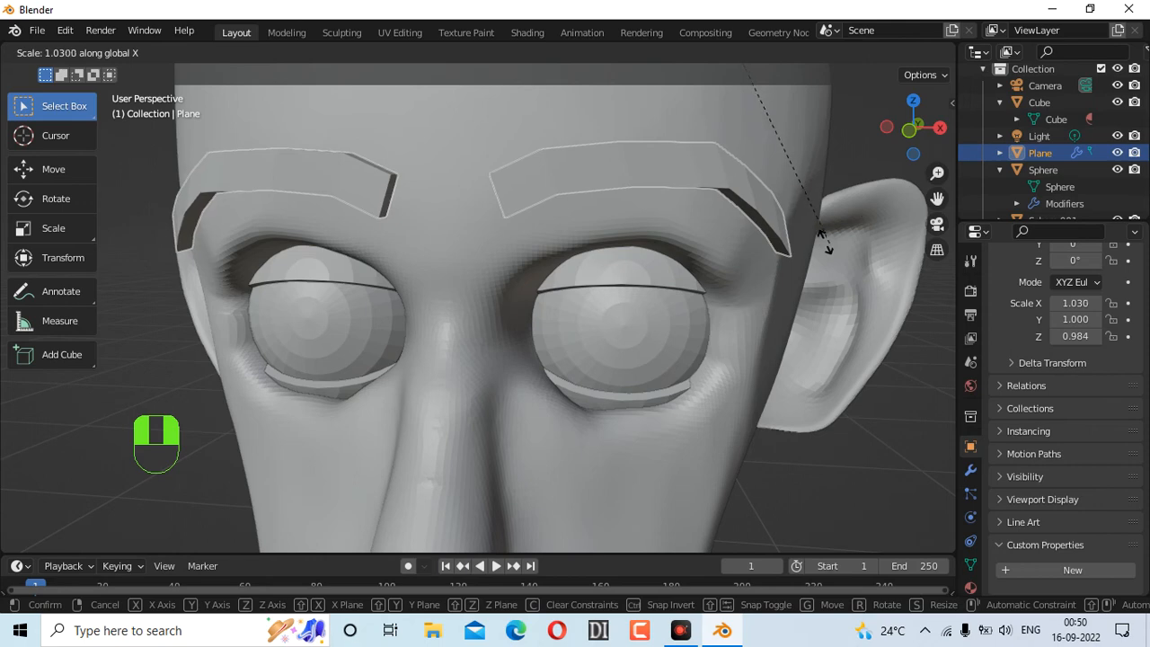
left_click(809, 241)
mouse_move(896, 140)
middle_mouse_down()
mouse_move(835, 144)
mouse_move(885, 143)
middle_mouse_up()
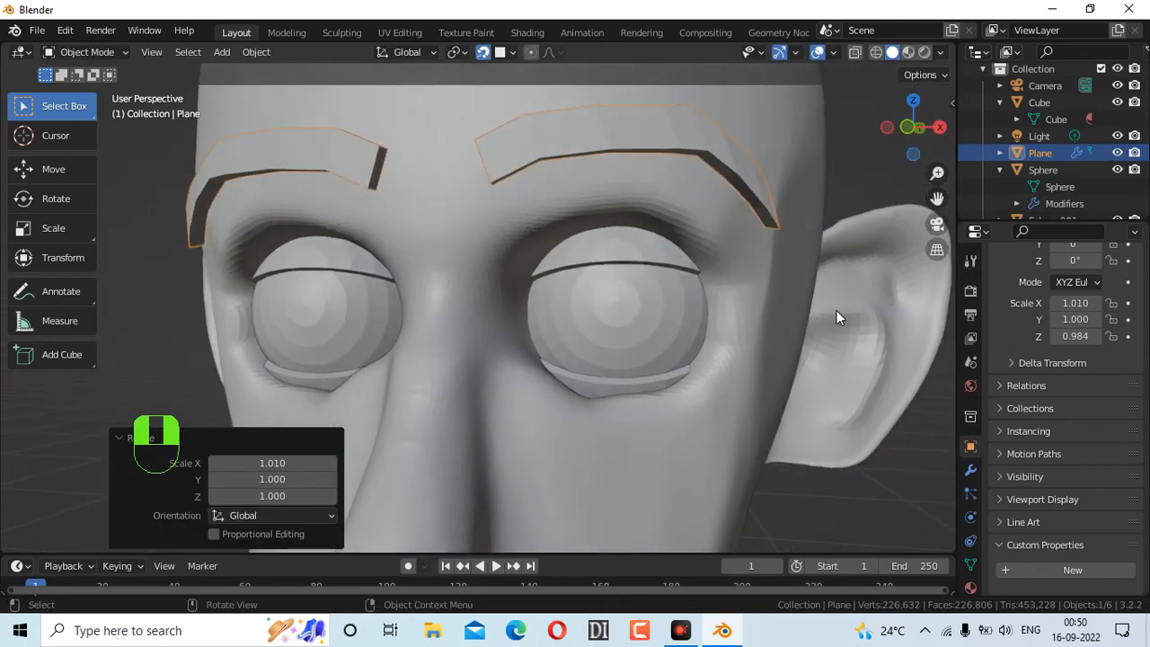
key("z")
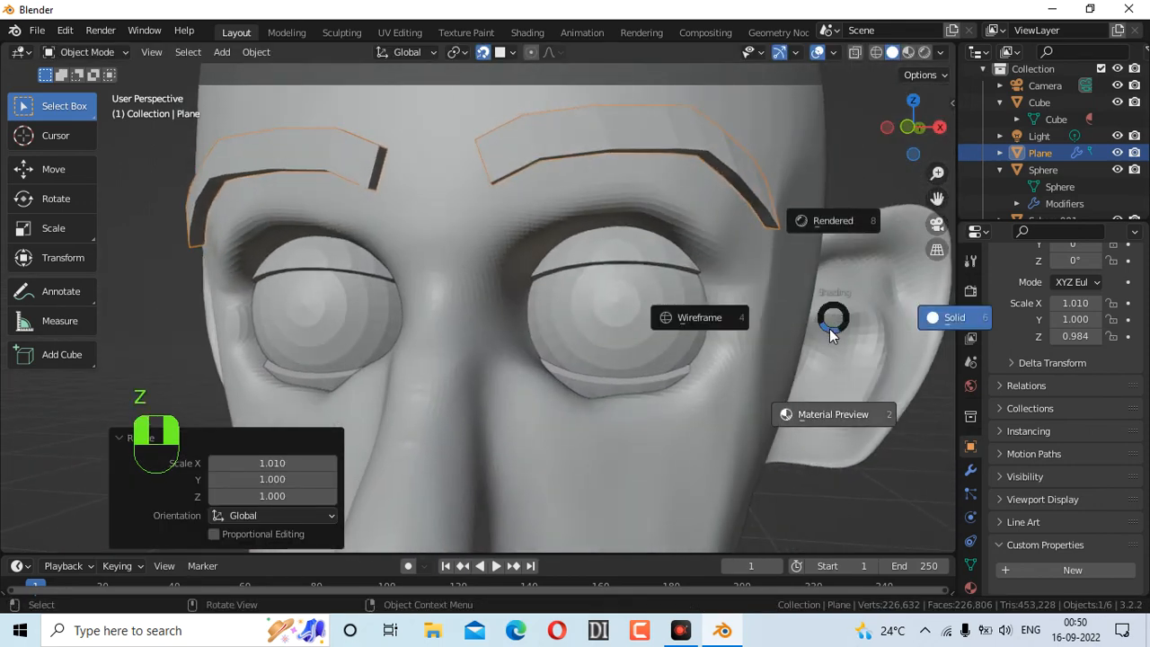
left_click(966, 319)
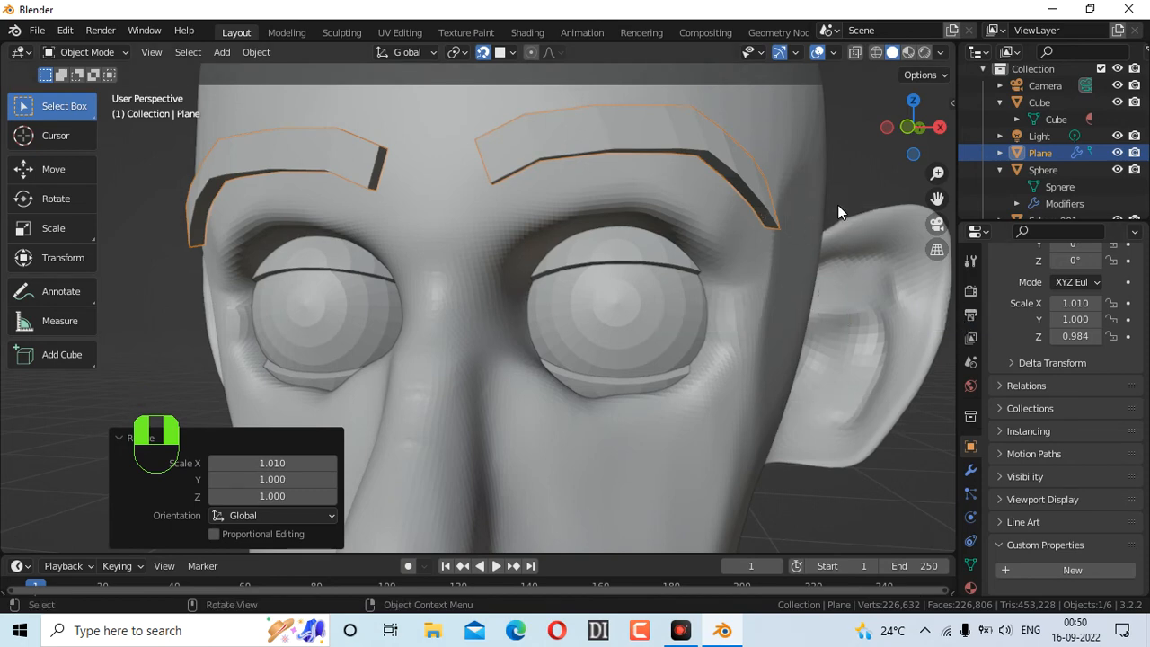
Stretch the eyebrows taller and lift them on Z, then undo both changes
key("s")
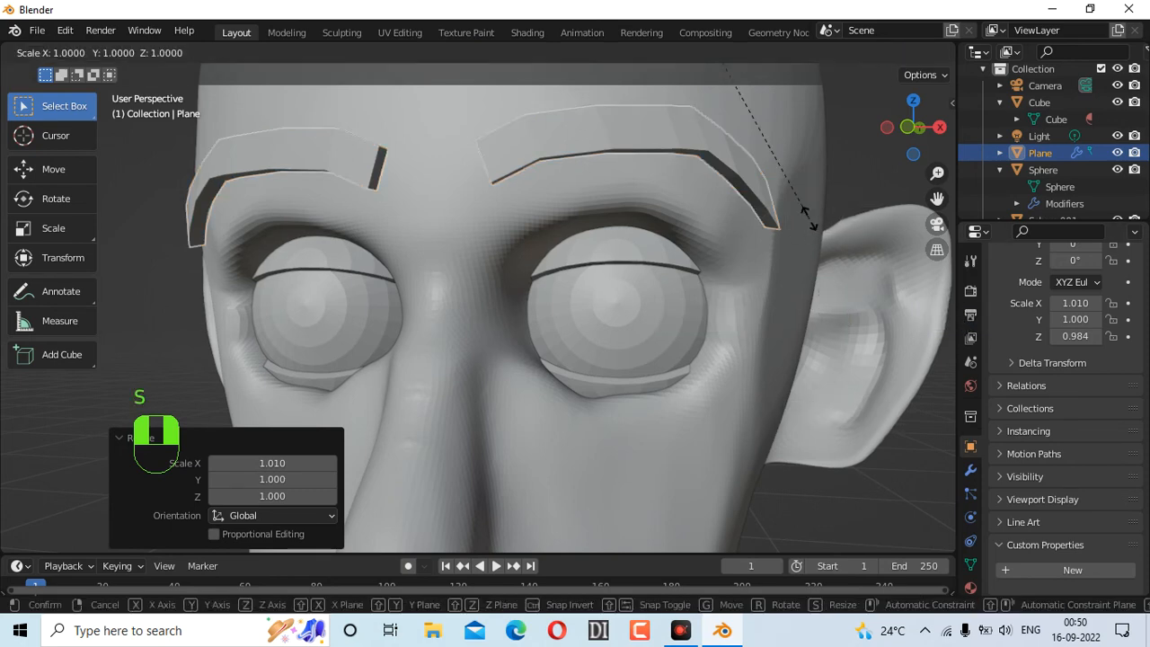
key("z")
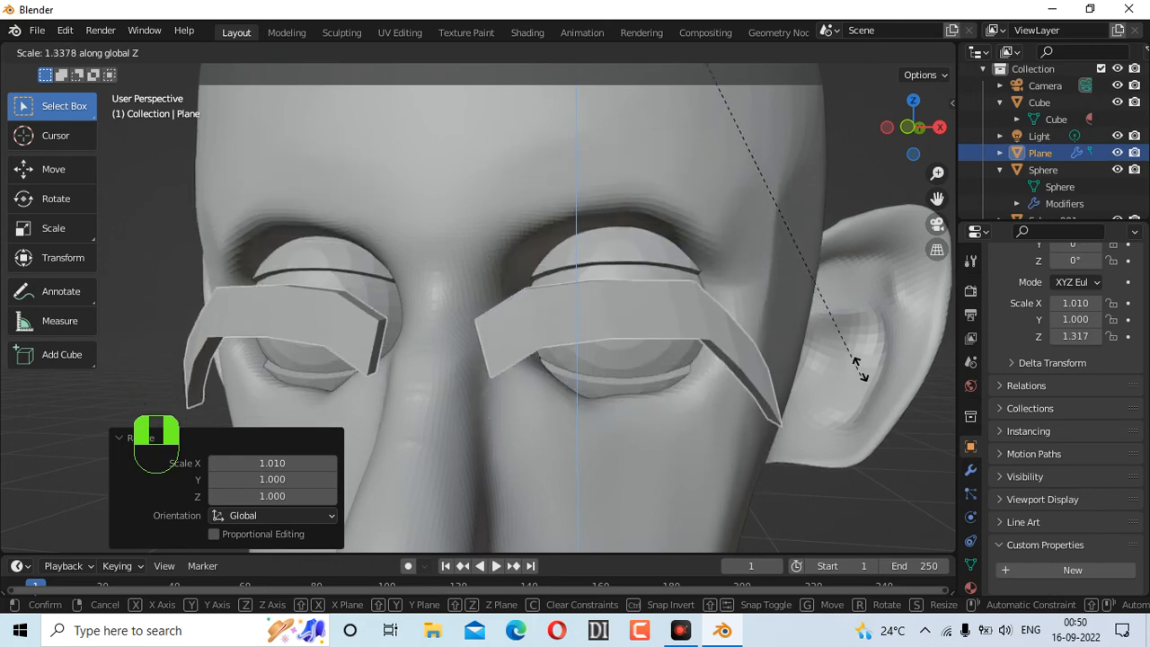
left_click(912, 432)
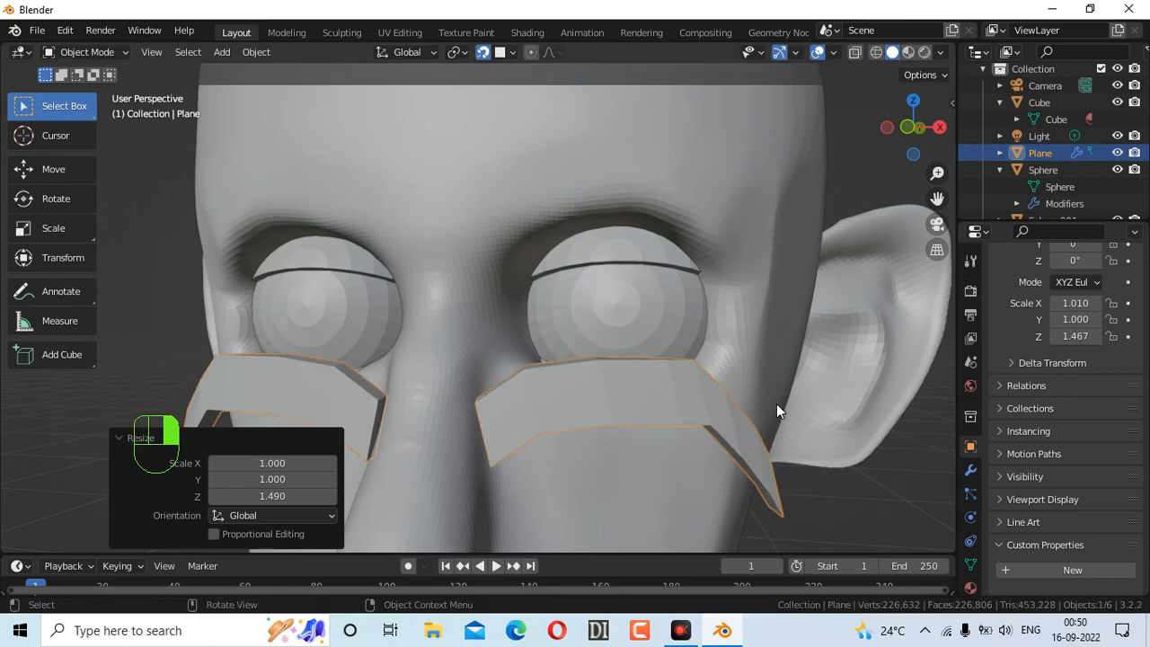
key("g")
key("z")
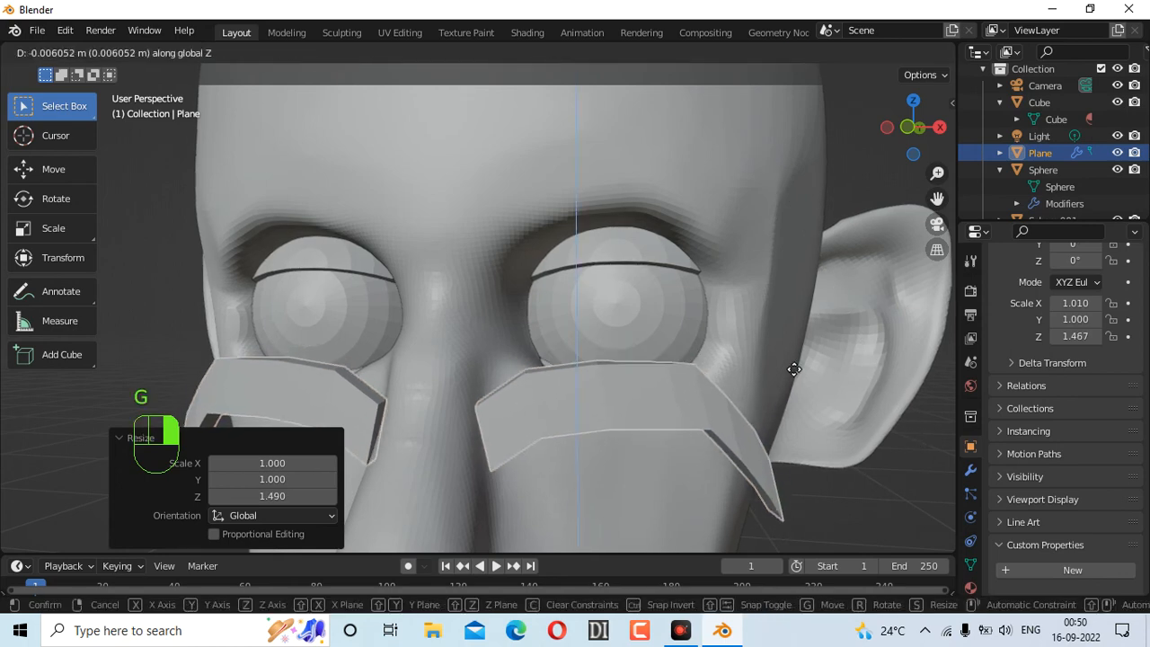
left_click(874, 164)
left_click_drag(905, 137, 820, 208)
key("ctrl+z")
key("ctrl+z")
key("ctrl+z")
key("ctrl+z")
key("ctrl+z")
key("ctrl+z")
key("ctrl+z")
key("ctrl+z")
Undo the earlier brow extrusions back to a single face
key("ctrl")
key("ctrl+z")
key("ctrl+z")
key("ctrl+z")
key("ctrl+z")
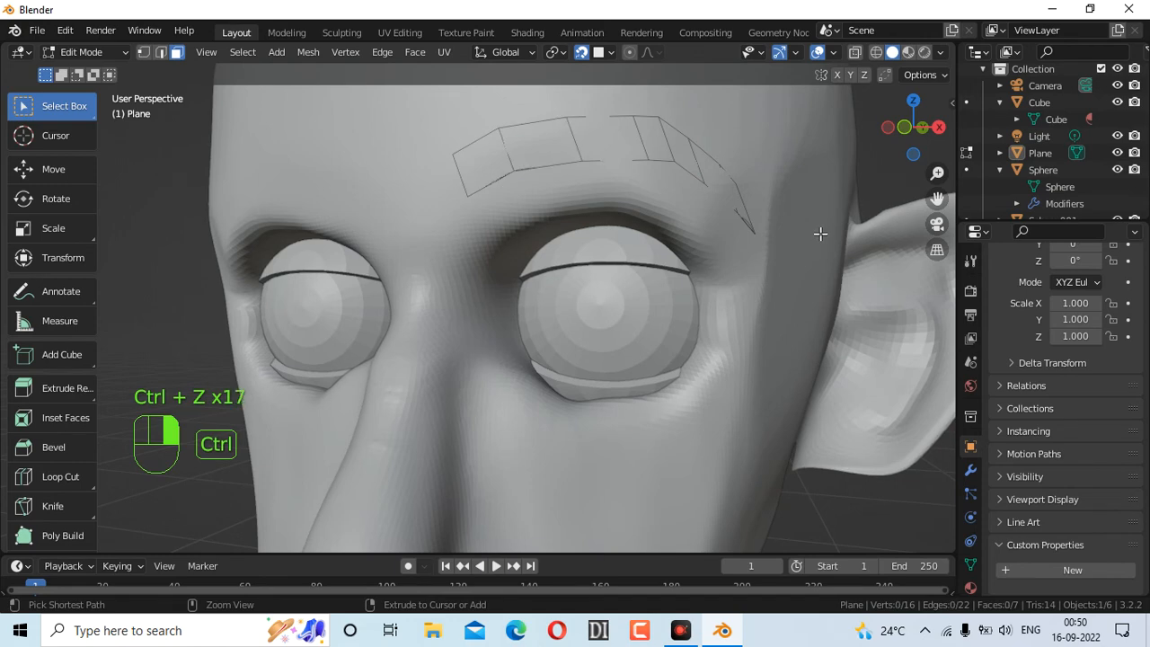
key("ctrl+z")
key("ctrl+z")
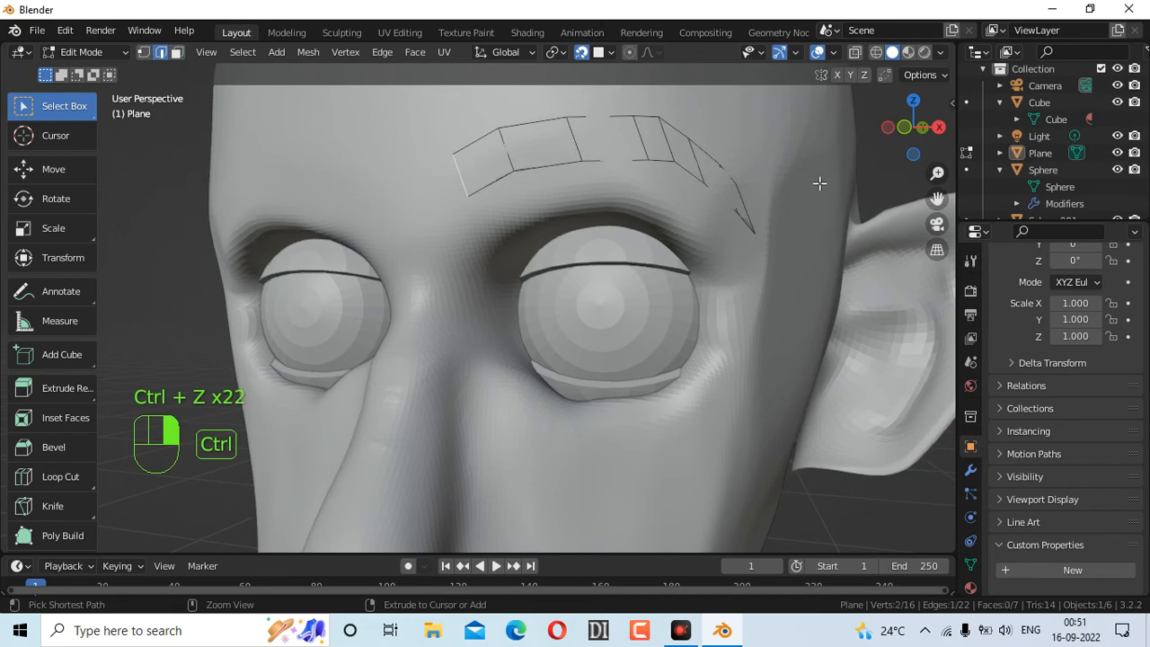
key("ctrl+z")
key("ctrl+z")
key("ctrl+z")
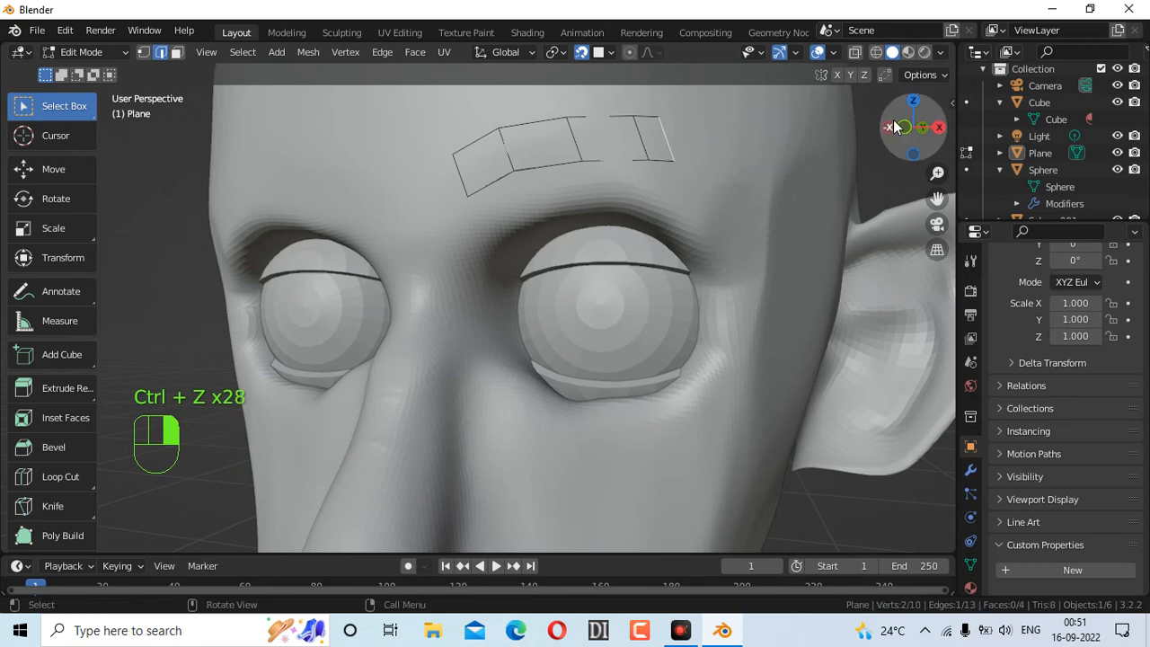
key("ctrl+z")
key("ctrl+z")
key("ctrl+z")
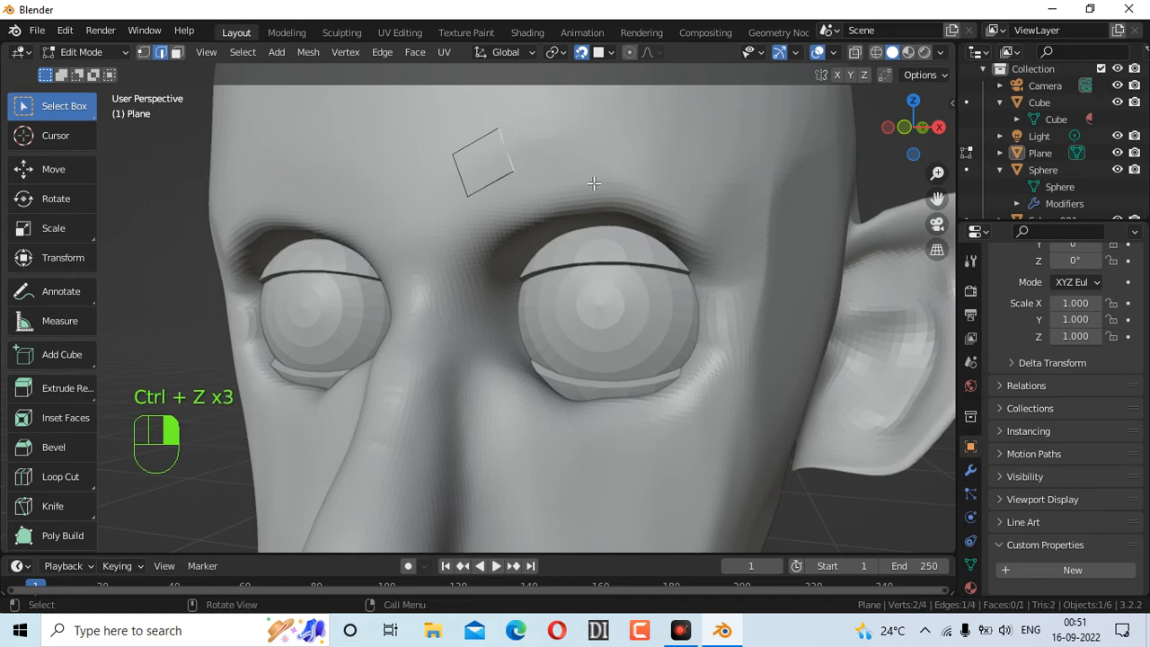
Extrude a brow segment, tilt it 12°, and extrude another along the brow
key("e")
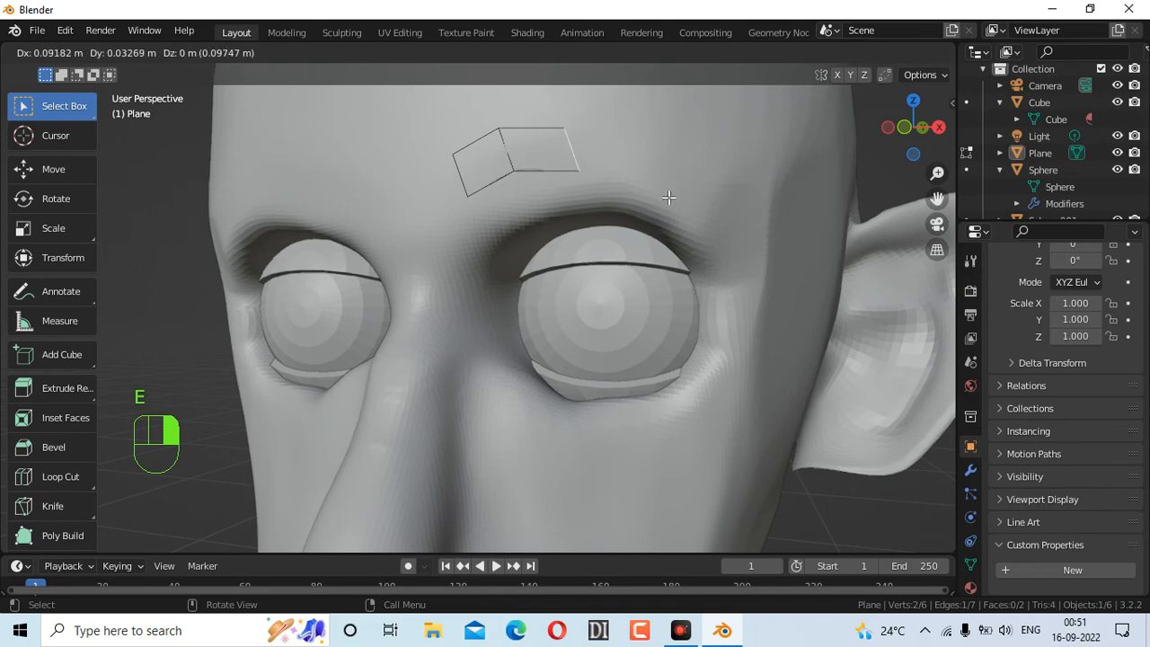
left_click(670, 196)
key("r")
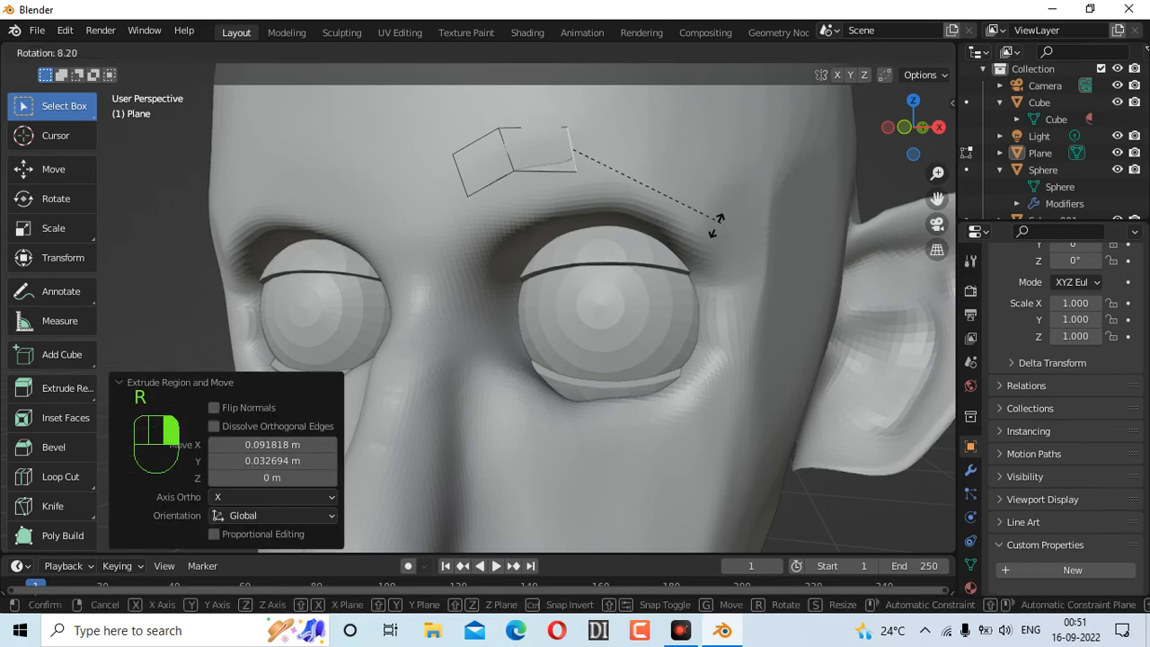
left_click(735, 218)
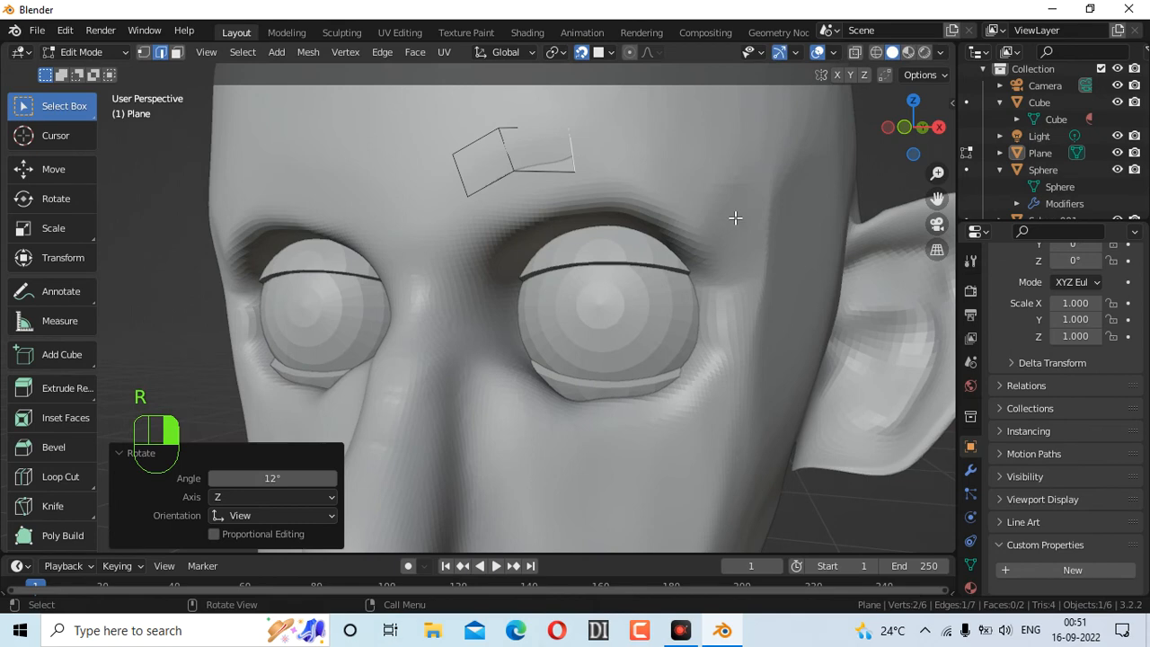
key("e")
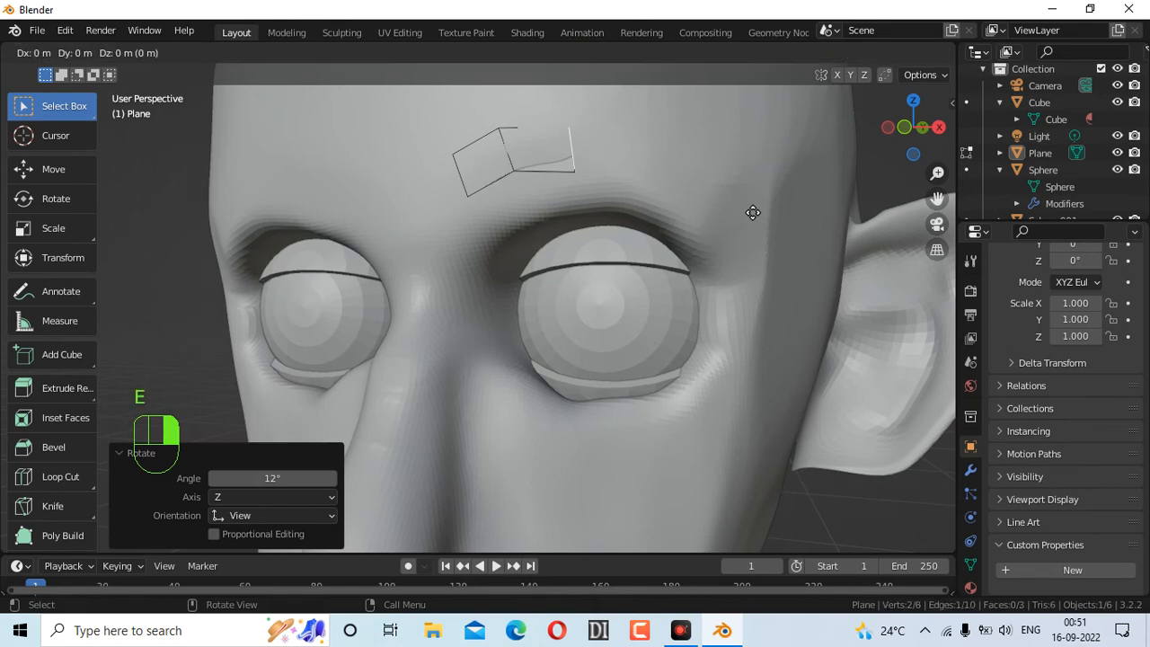
left_click(812, 221)
Extrude further segments toward the brow's outer end, angling one by 16.3°
key("e")
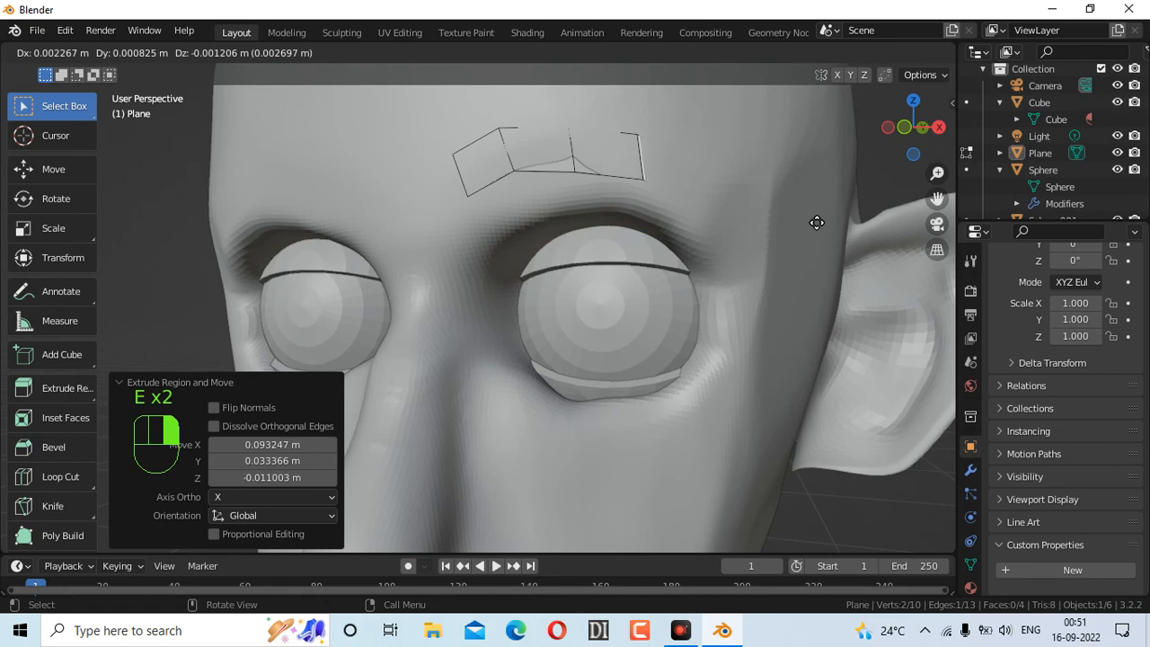
left_click(858, 235)
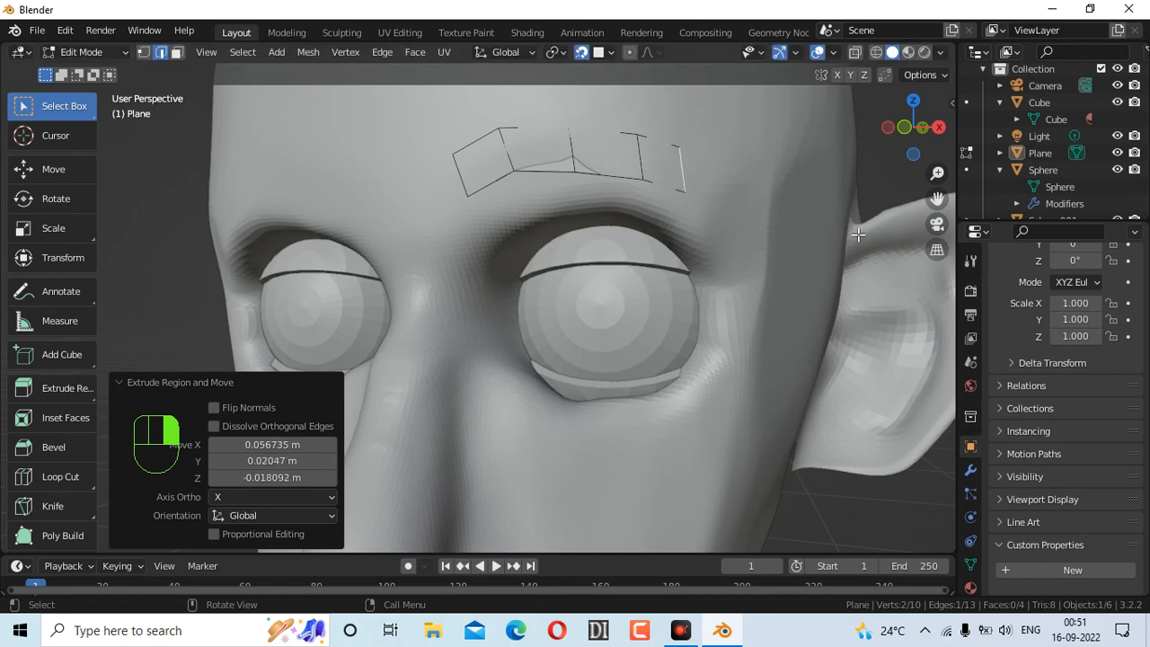
key("r")
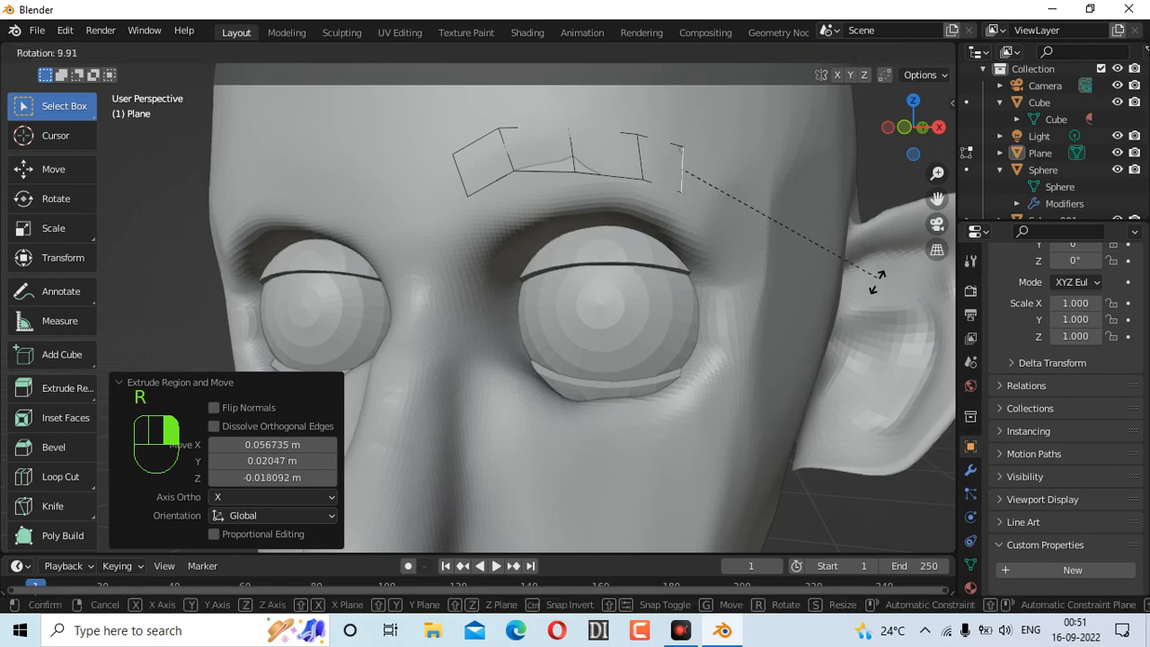
left_click(870, 300)
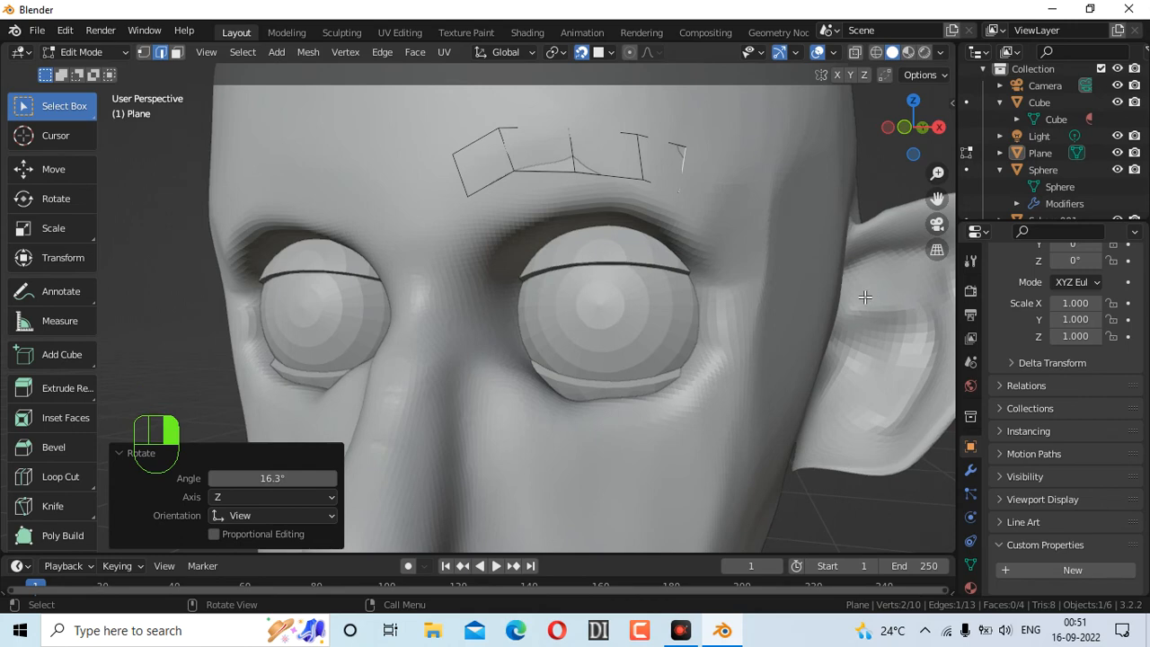
key("e")
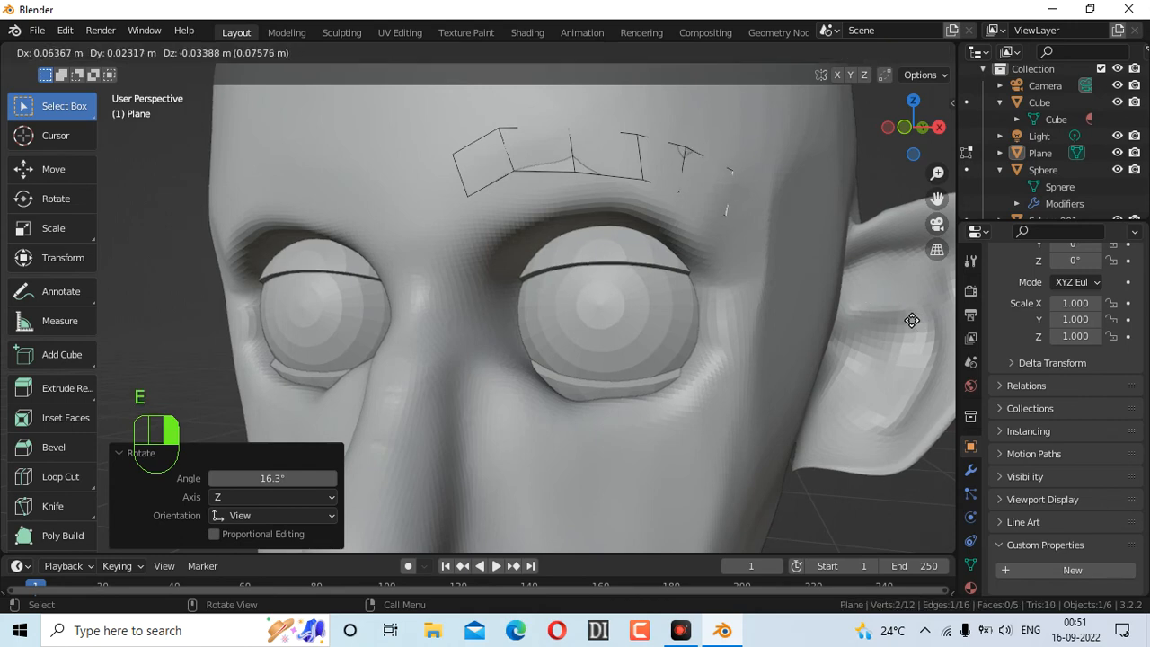
left_click(911, 320)
key("e")
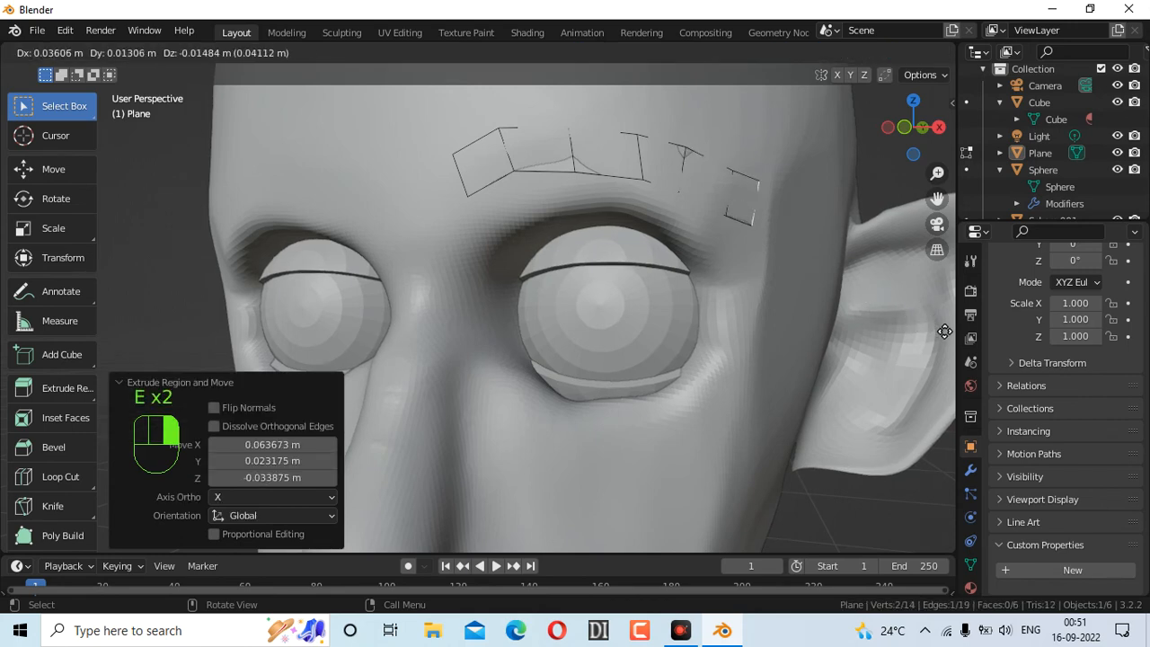
left_click(952, 346)
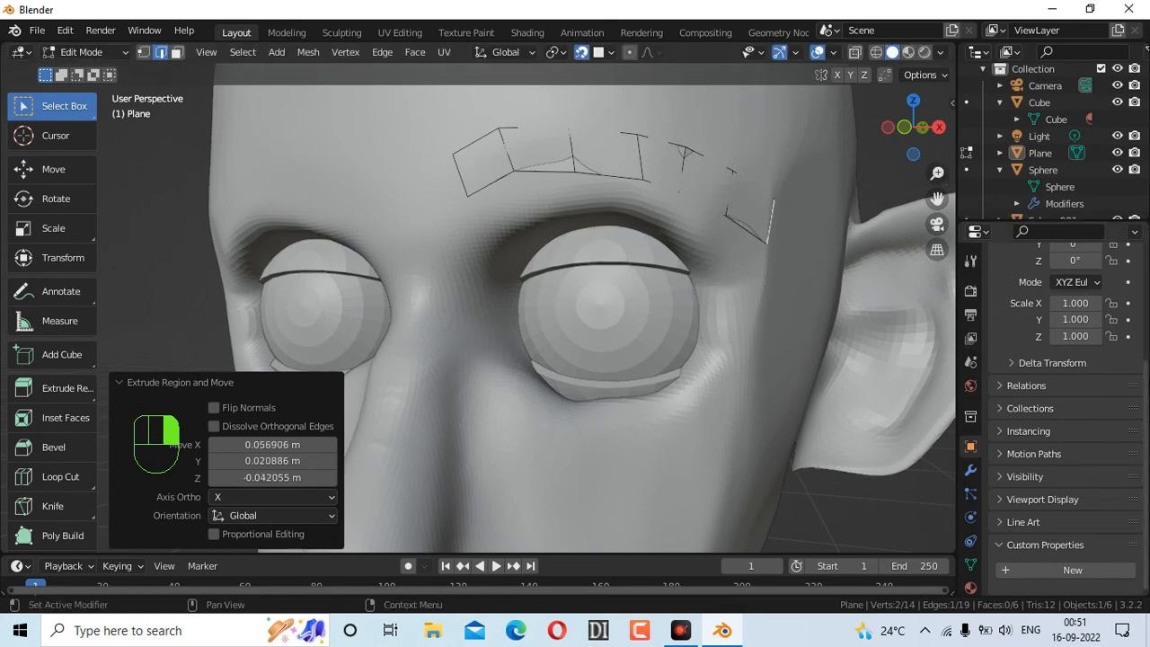
left_click(1136, 236)
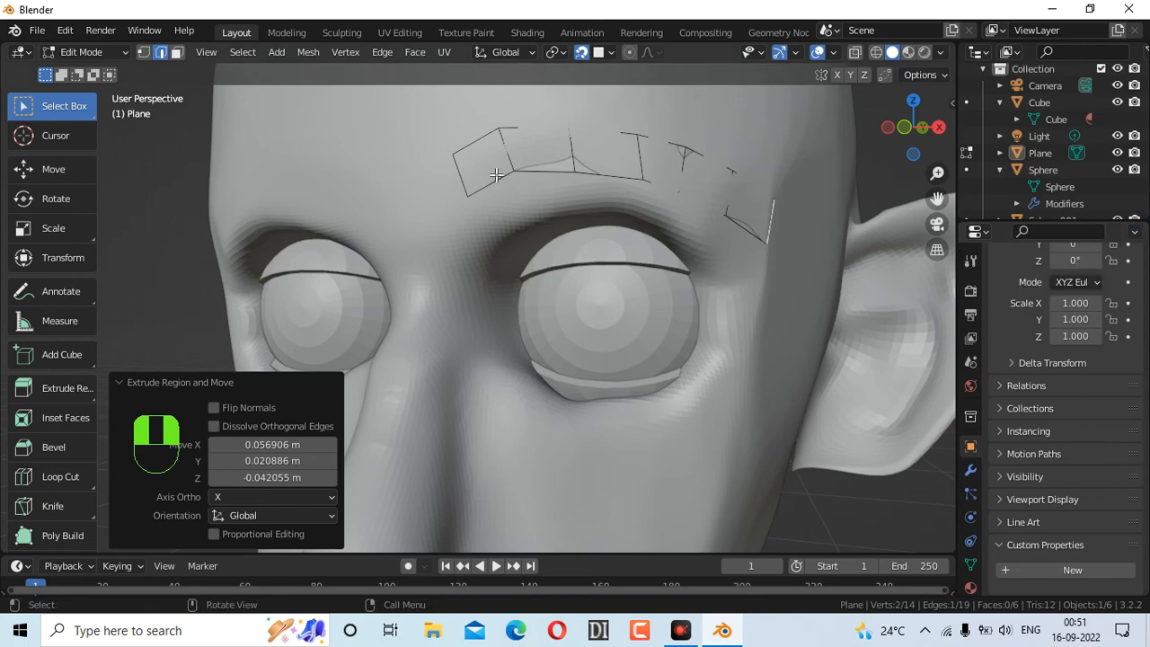
Add a Solidify modifier to the eyebrow with 0.04 m thickness
left_click(969, 470)
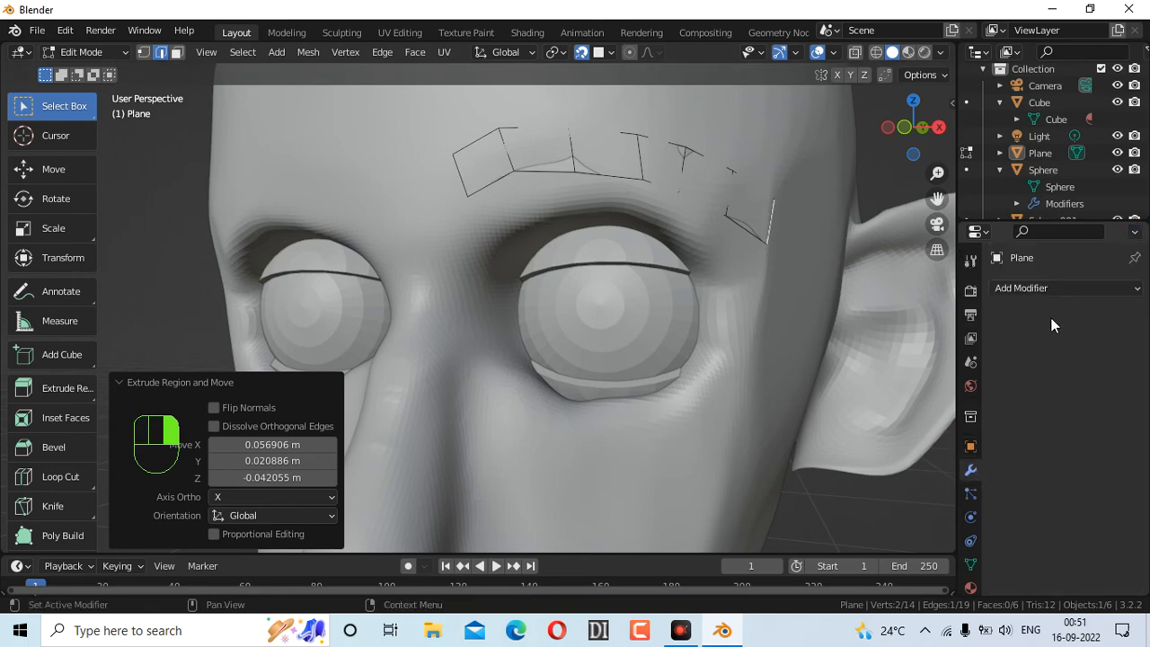
left_click(1054, 289)
scroll(801, 545, "down", 2)
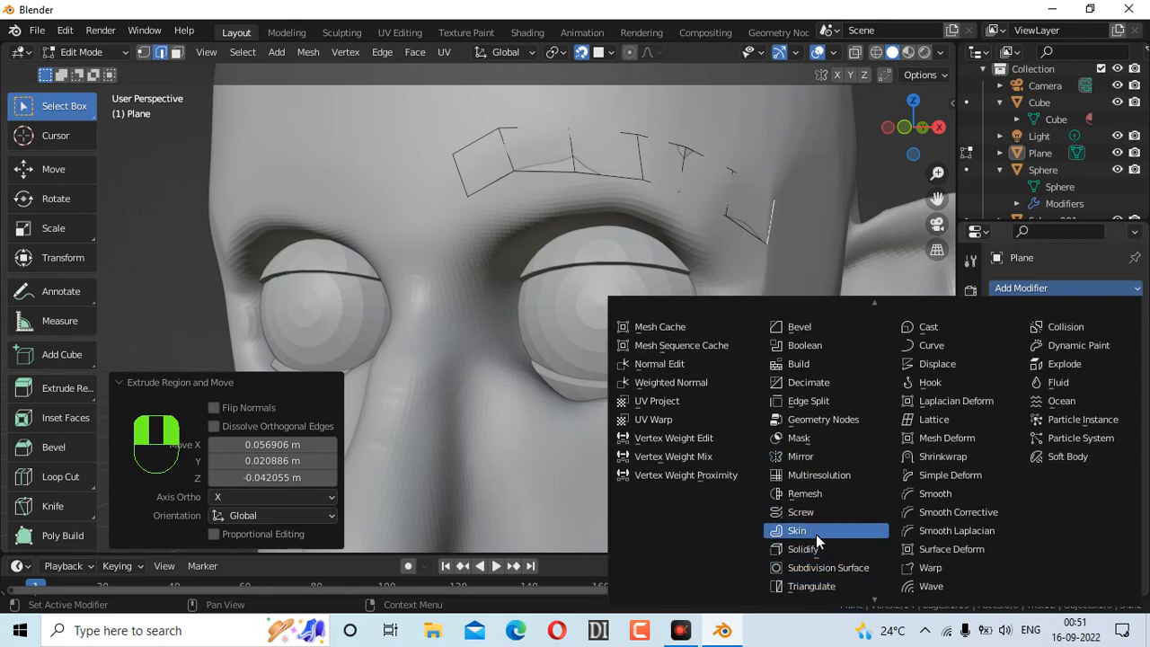
left_click(817, 546)
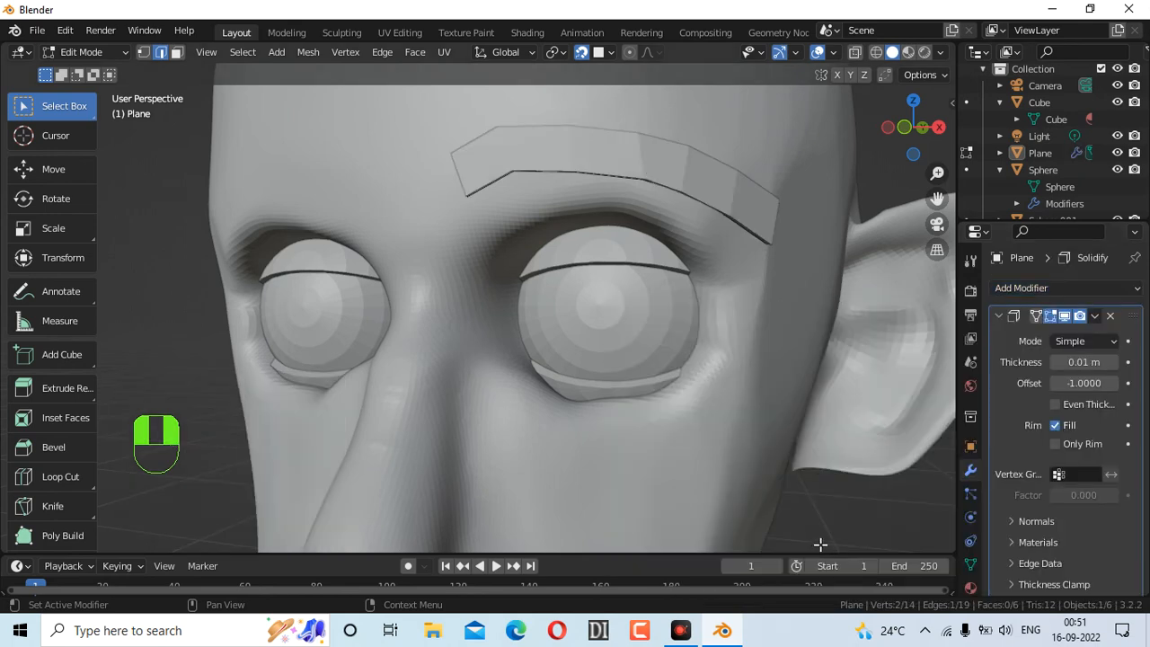
left_click(1113, 363)
left_click(1113, 363)
left_click(1113, 362)
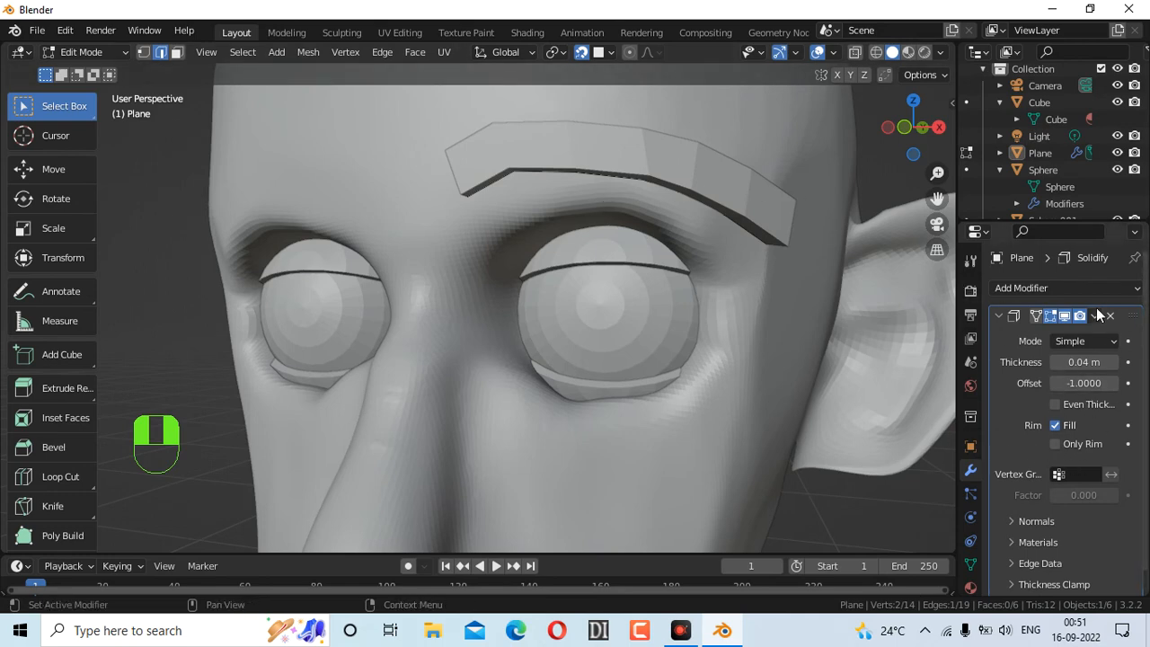
Add a Mirror modifier on X using Cube as mirror object, then view from the front
left_click(1057, 289)
left_click(824, 476)
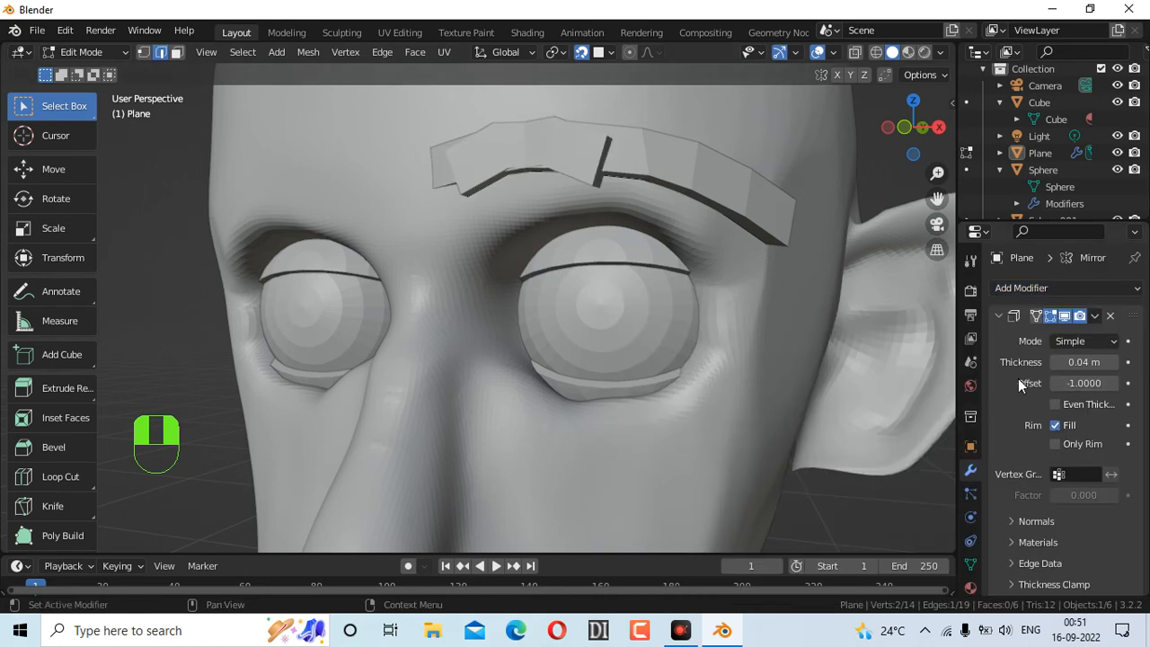
scroll(1084, 423, "down", 6)
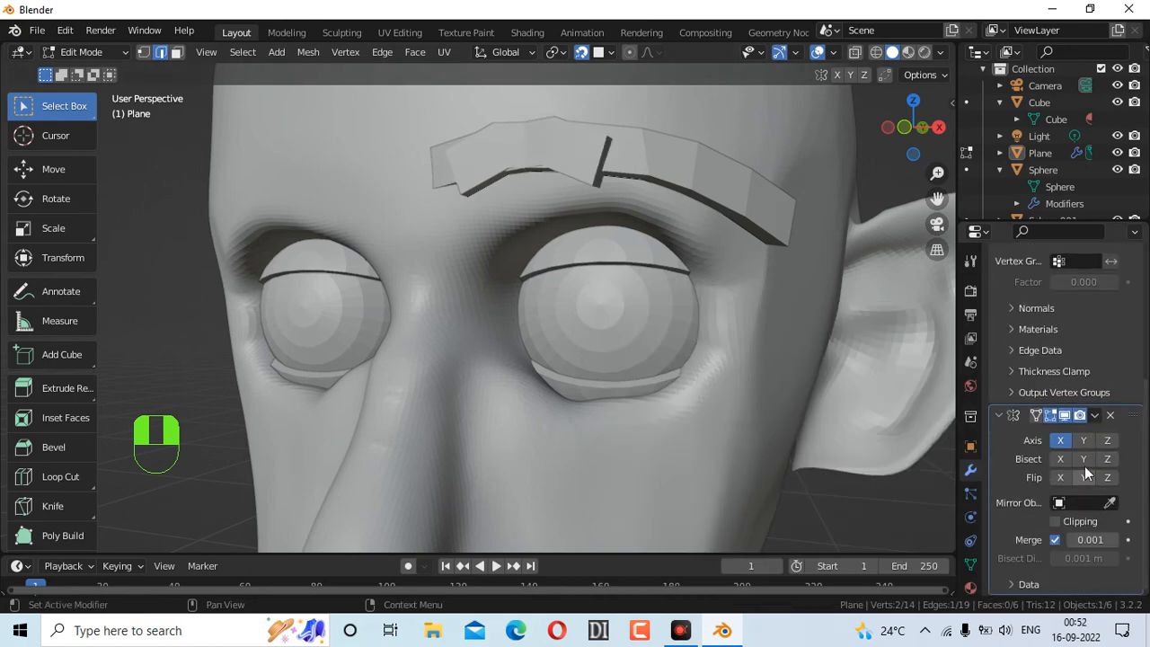
left_click(1061, 440)
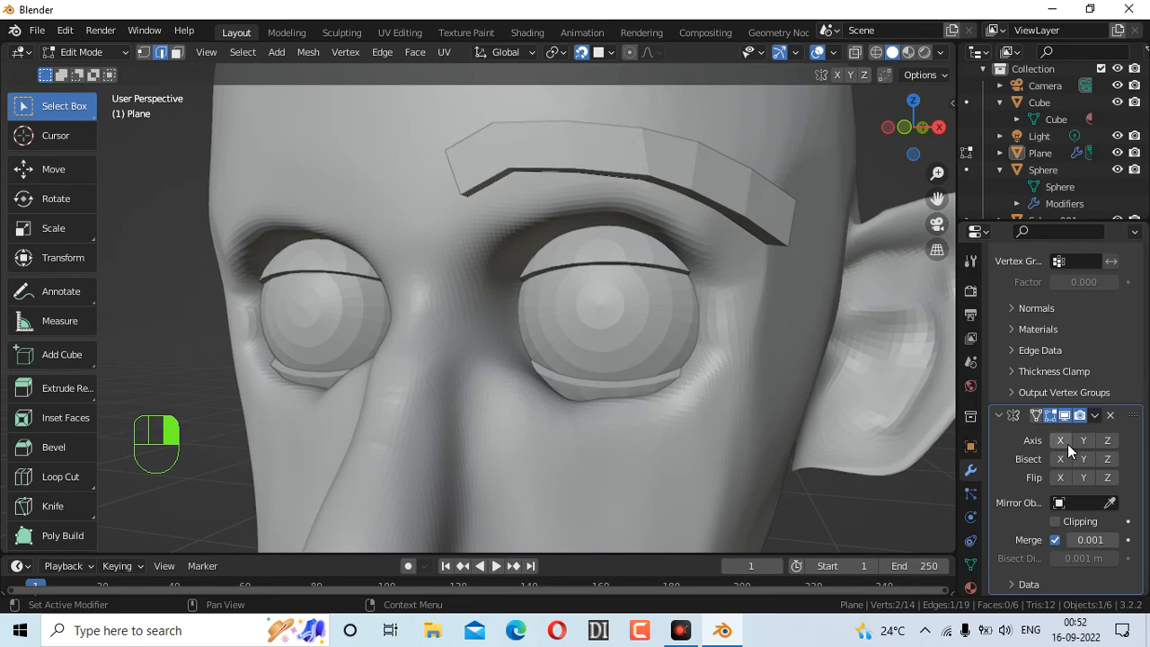
left_click(1067, 444)
left_click(1111, 503)
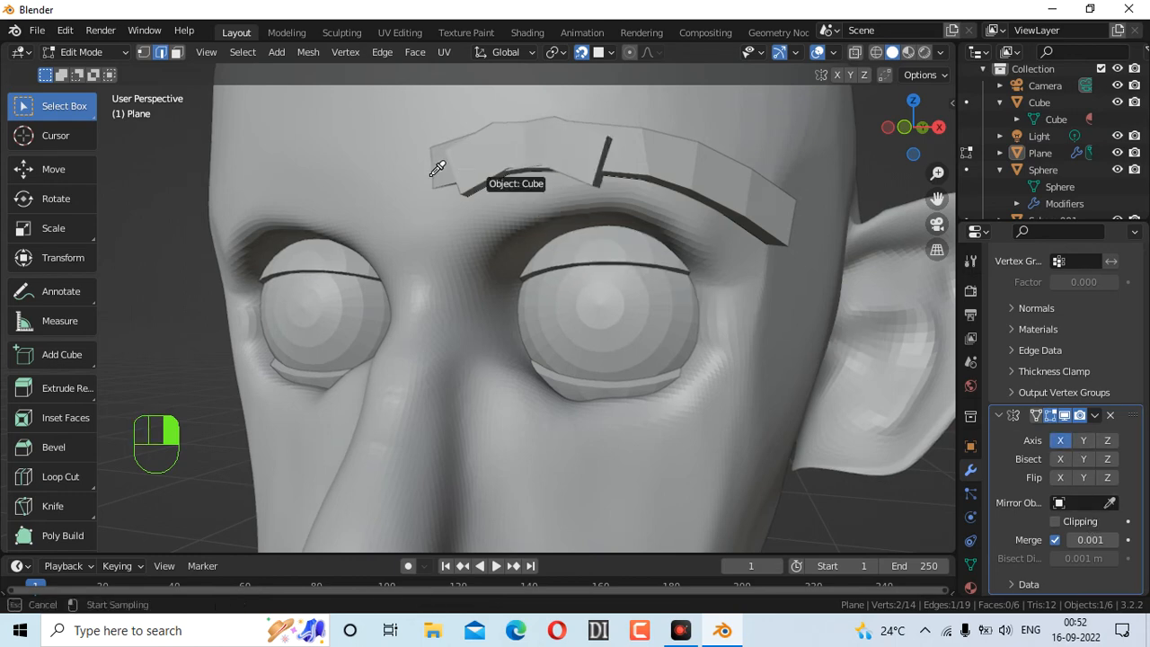
left_click(381, 145)
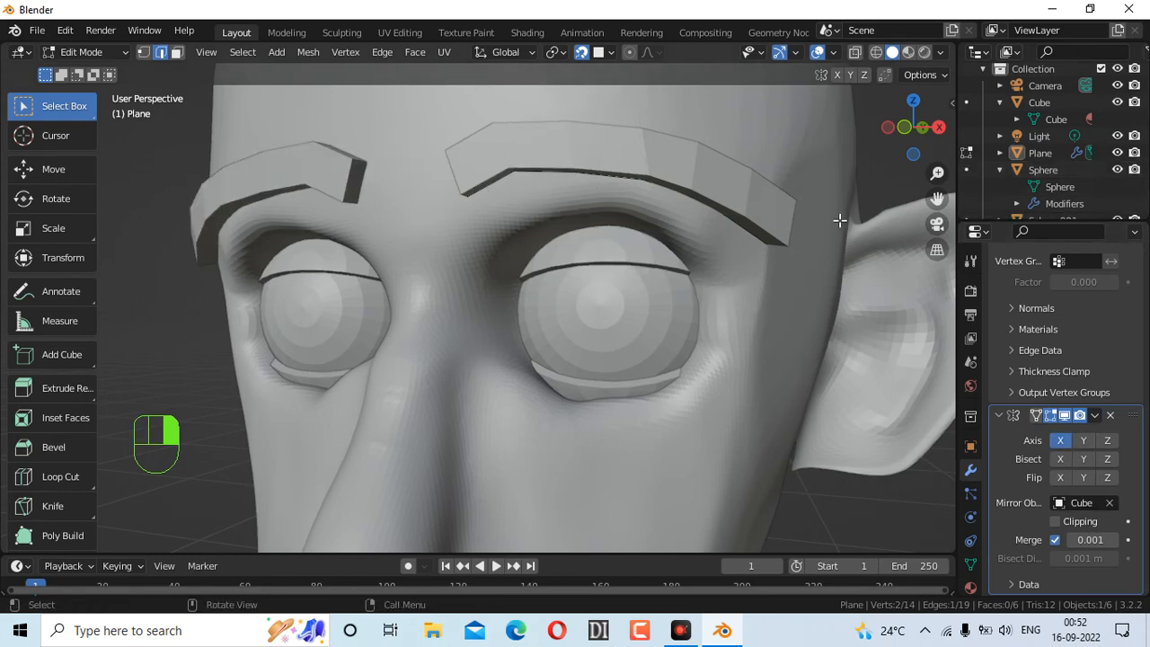
scroll(835, 233, "down", 5)
left_click(942, 146)
left_click_drag(918, 140, 943, 141)
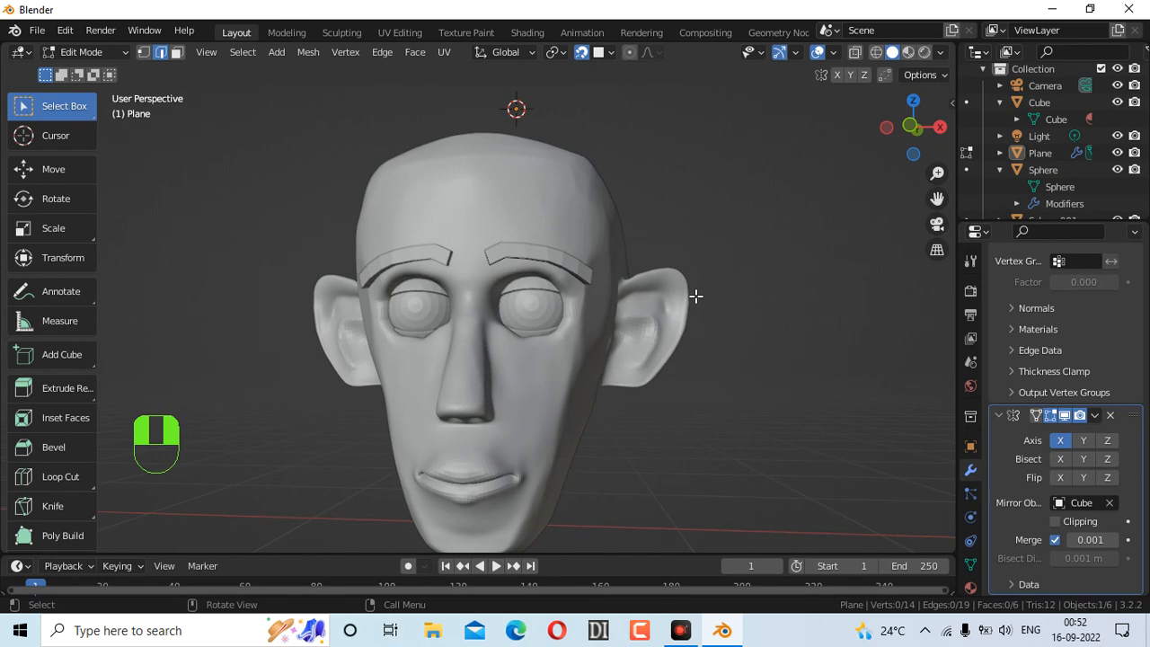
Switch to Object Mode and select the eyebrow Plane from a front view
scroll(699, 292, "down", 3)
scroll(706, 287, "up", 10)
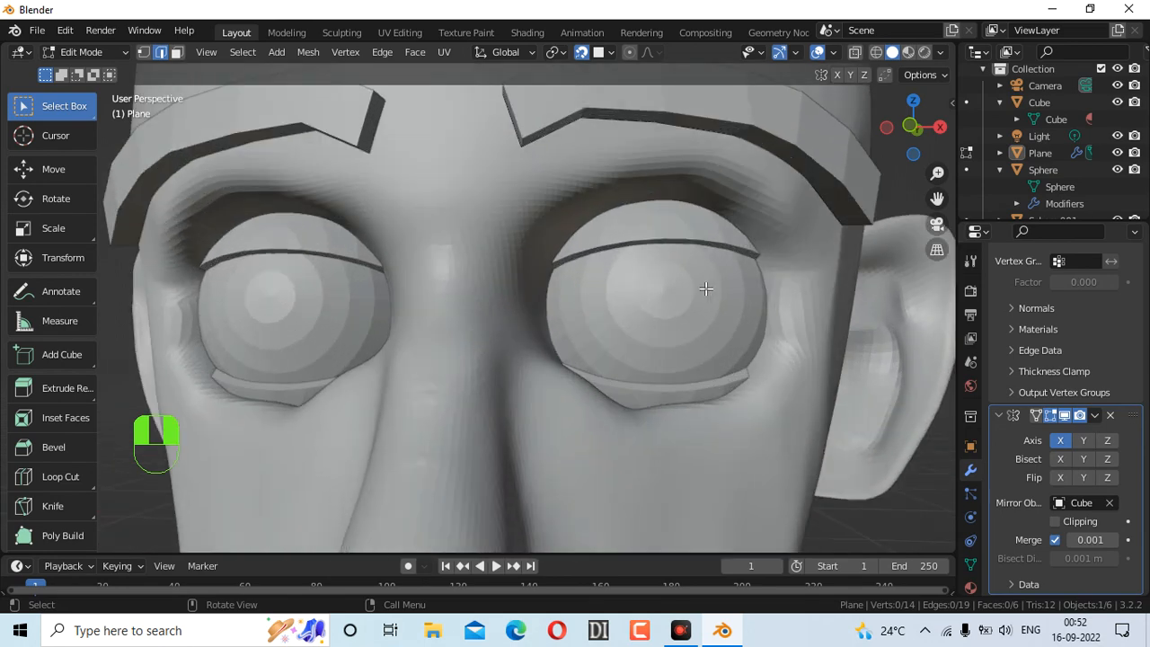
scroll(706, 288, "down", 6)
mouse_move(908, 144)
left_mouse_down()
mouse_move(913, 157)
mouse_move(885, 135)
mouse_move(900, 131)
left_mouse_up()
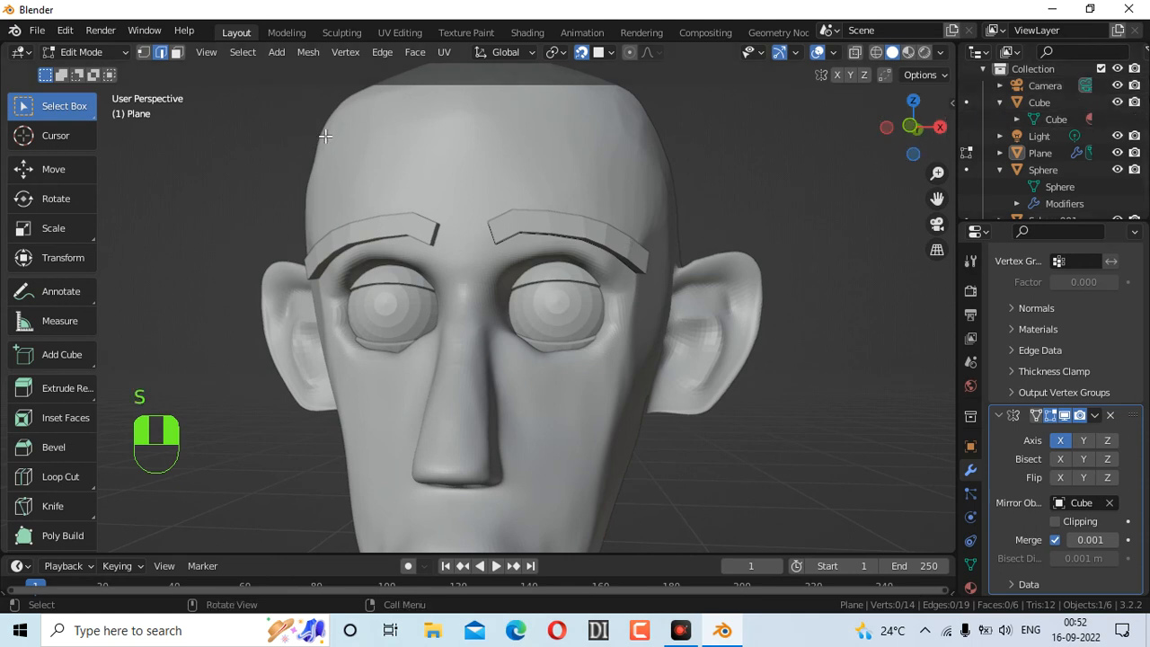
left_click(100, 56)
left_click(93, 71)
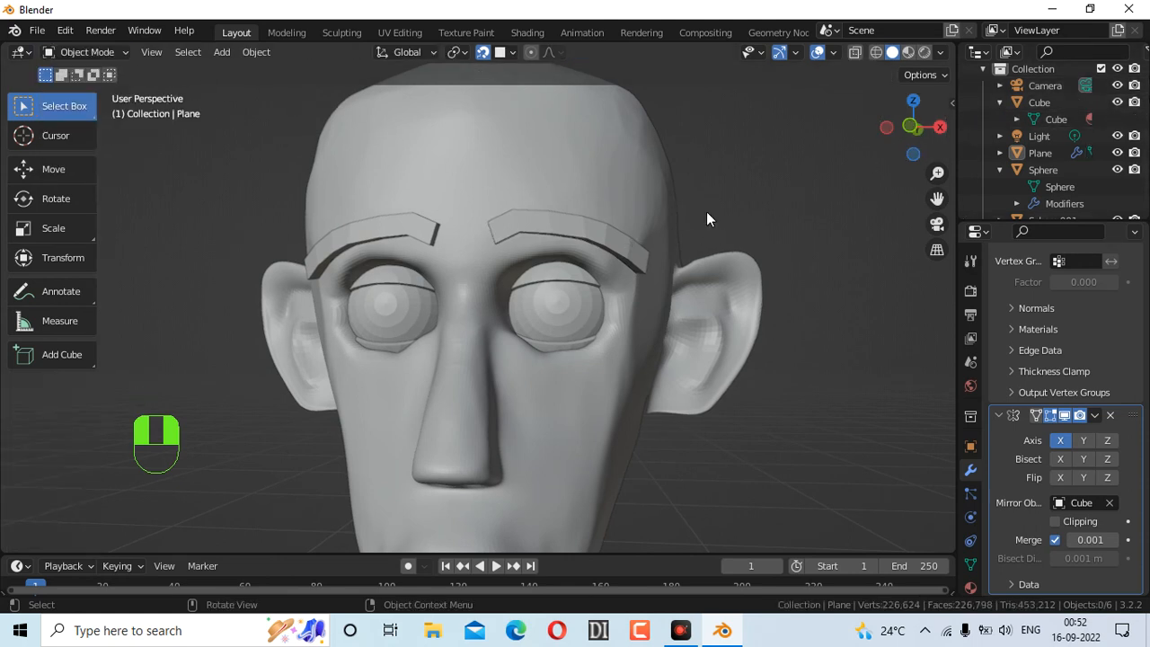
left_click(1029, 151)
scroll(1024, 151, "down", 1)
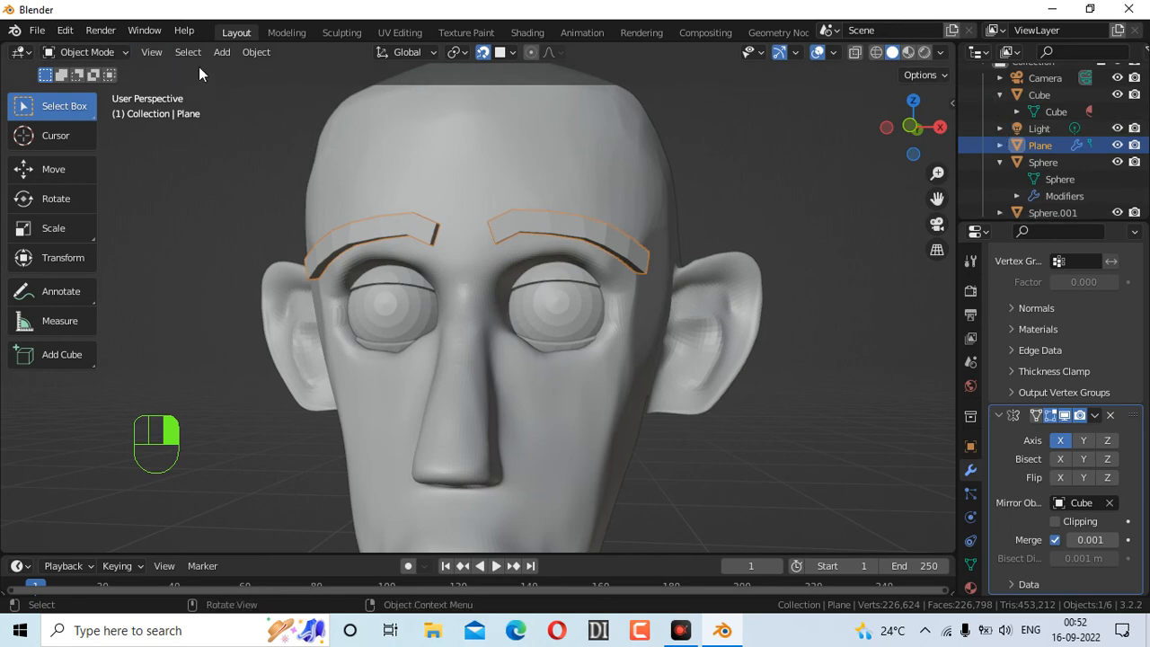
left_click(90, 51)
Scale the eyebrows to 1.680 on Z and raise them 0.60 m
key("s")
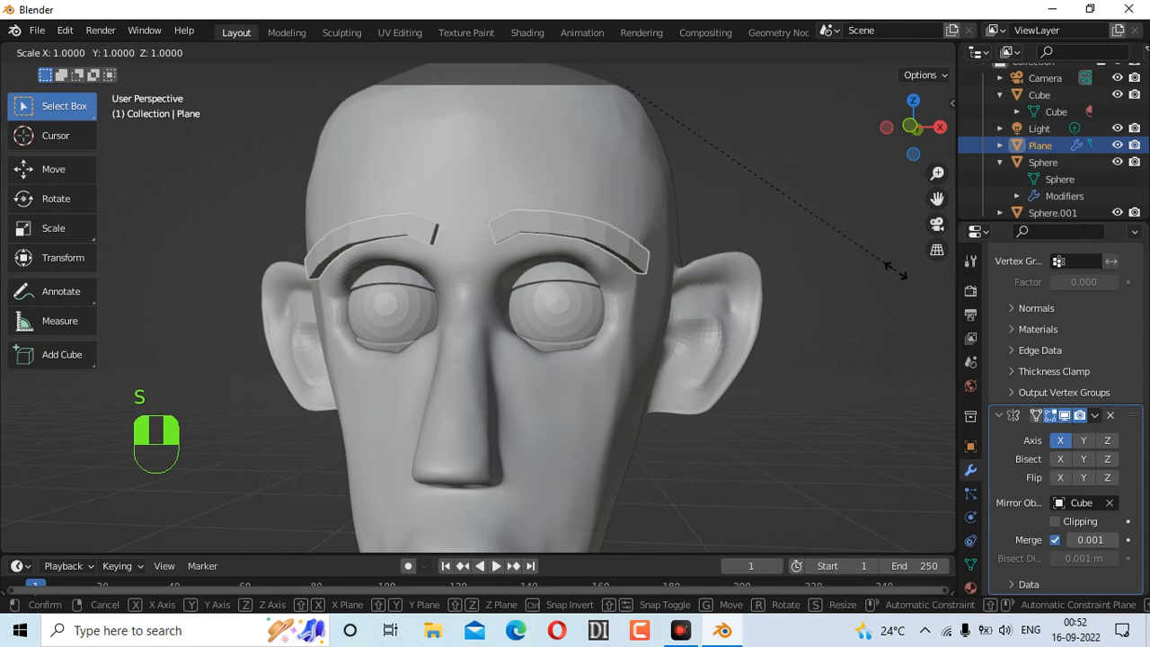
key("z")
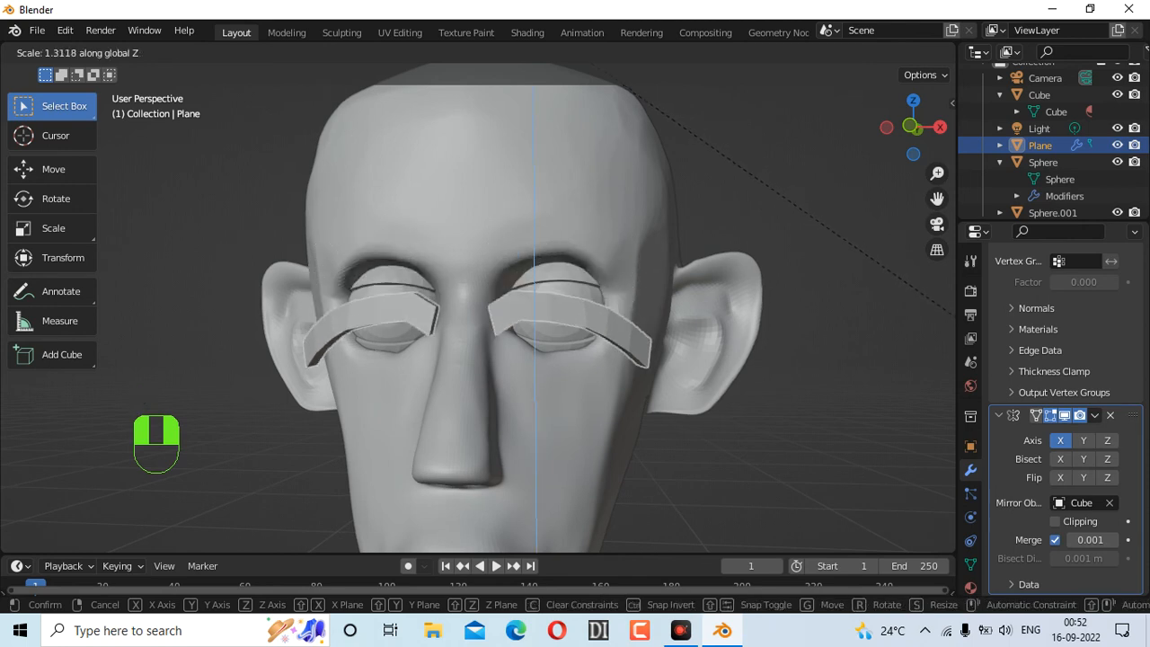
left_click(79, 420)
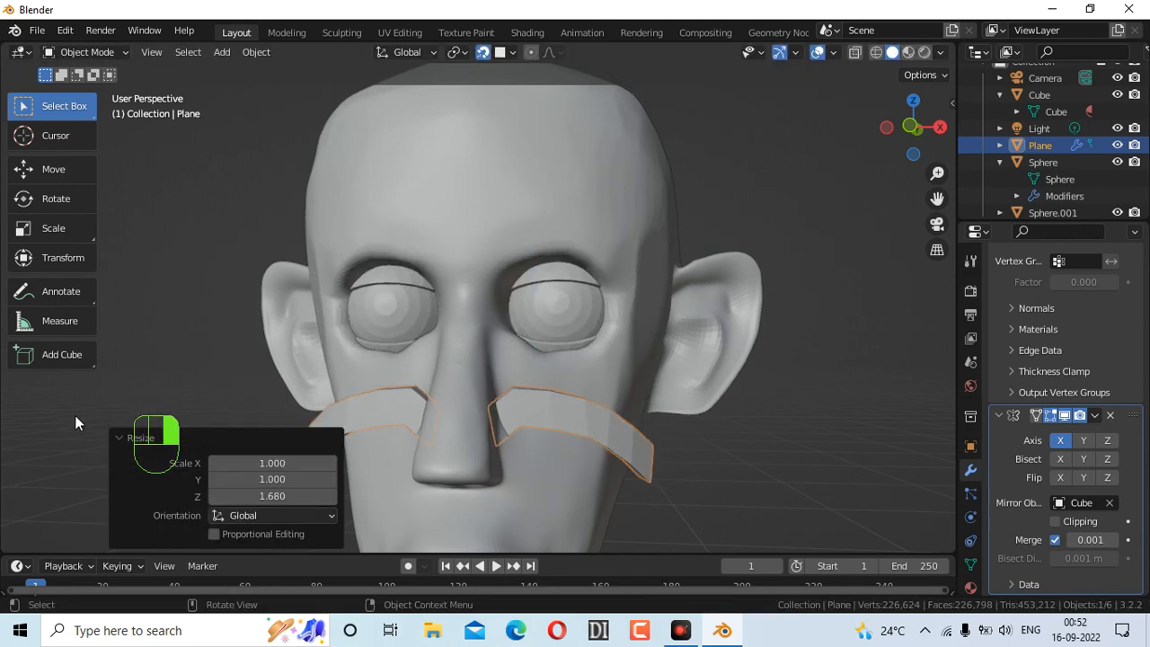
key("g")
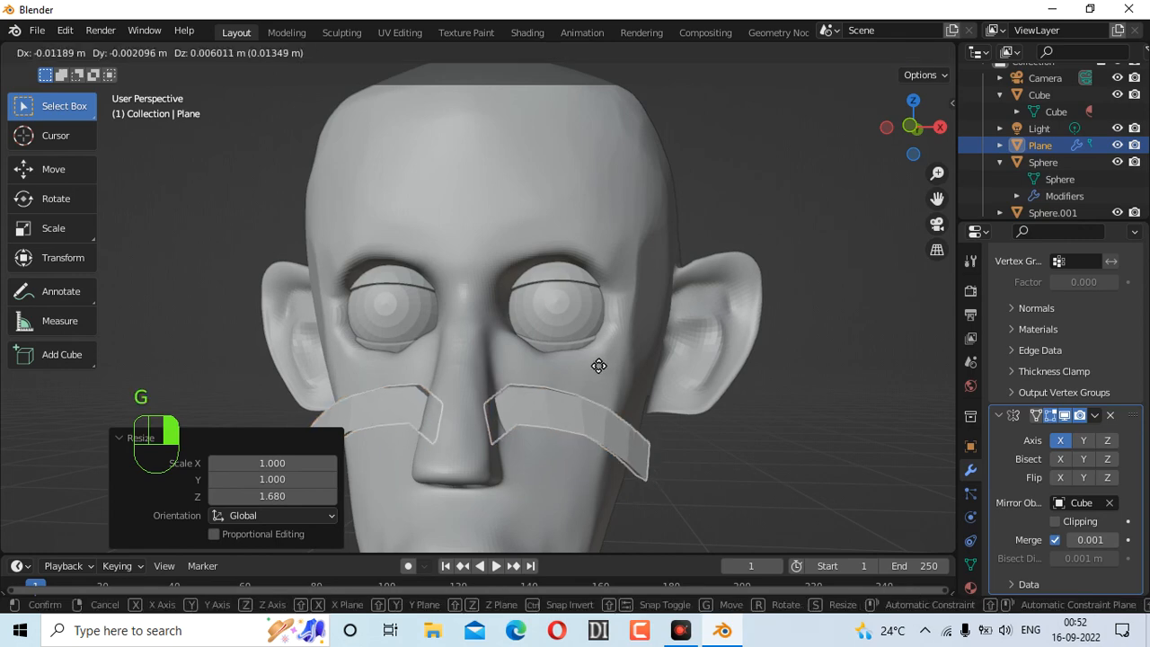
key("z")
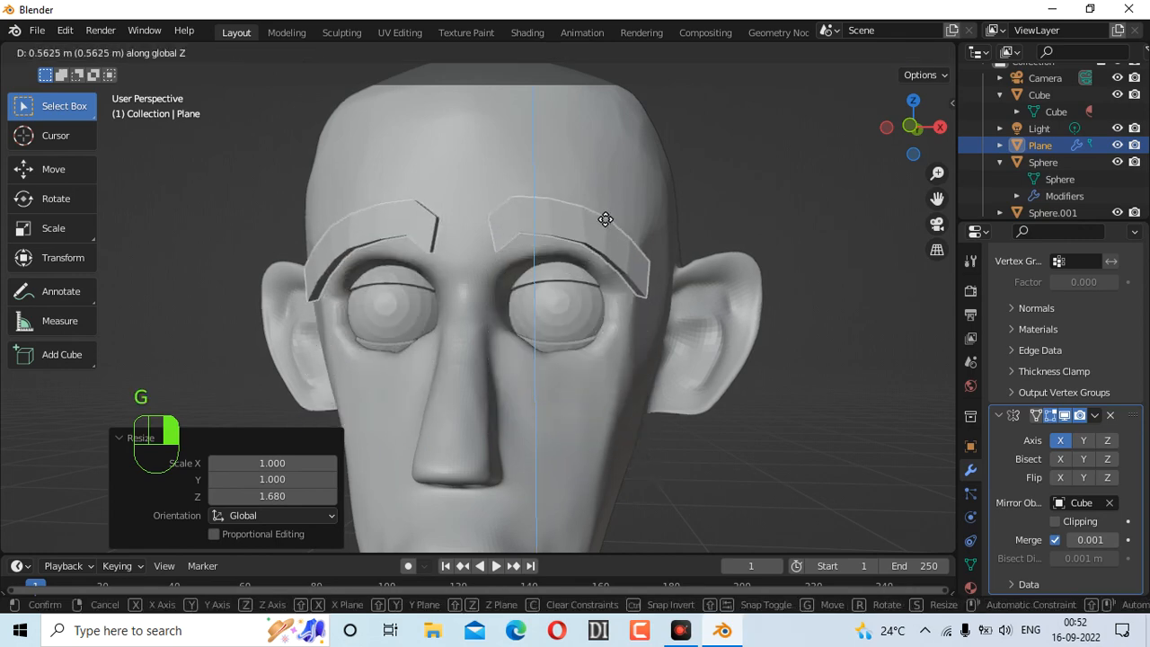
left_click(607, 211)
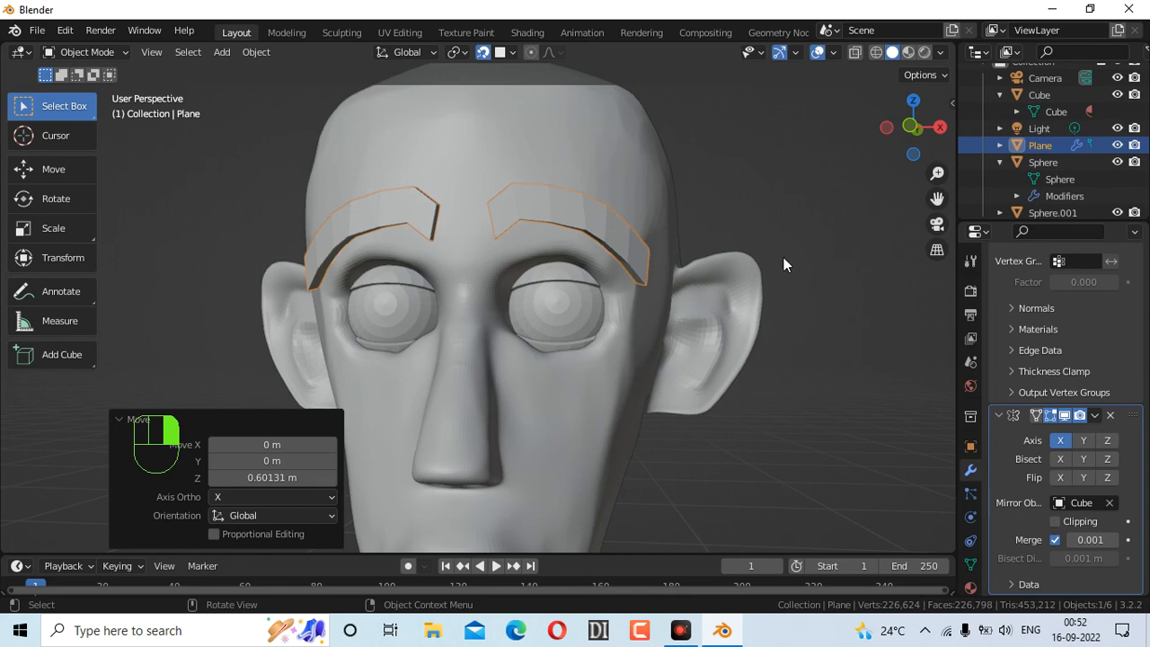
Enter Sculpt Mode and apply the eyebrows' Solidify modifier
left_click(105, 52)
left_click(96, 108)
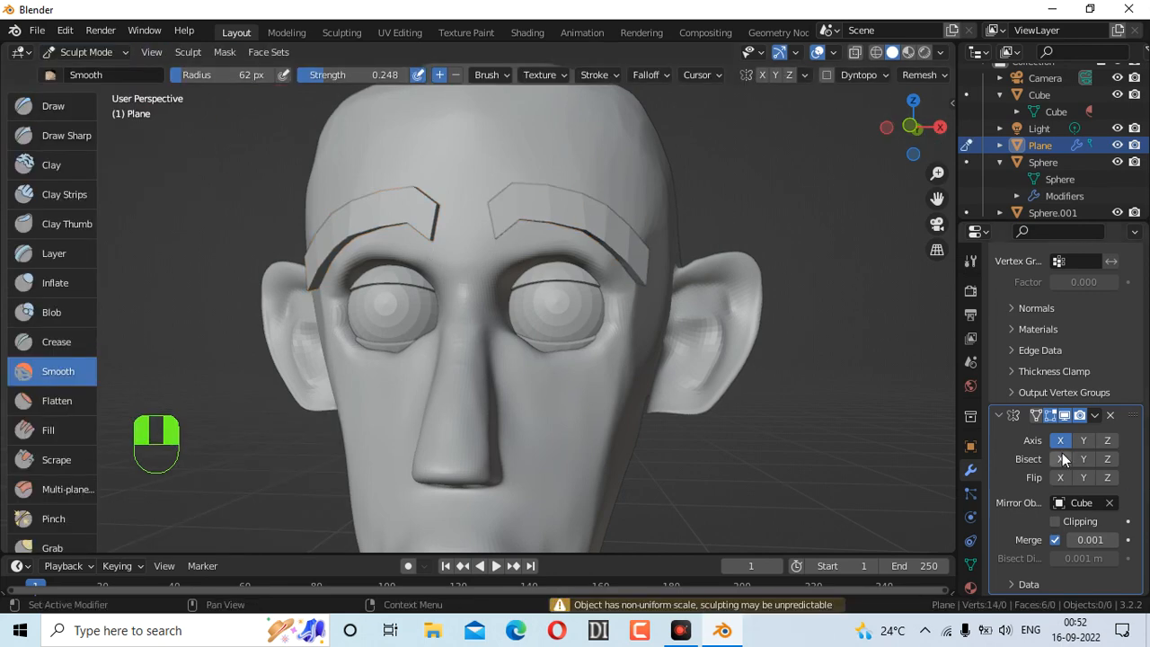
scroll(1092, 378, "up", 6)
left_click(1095, 316)
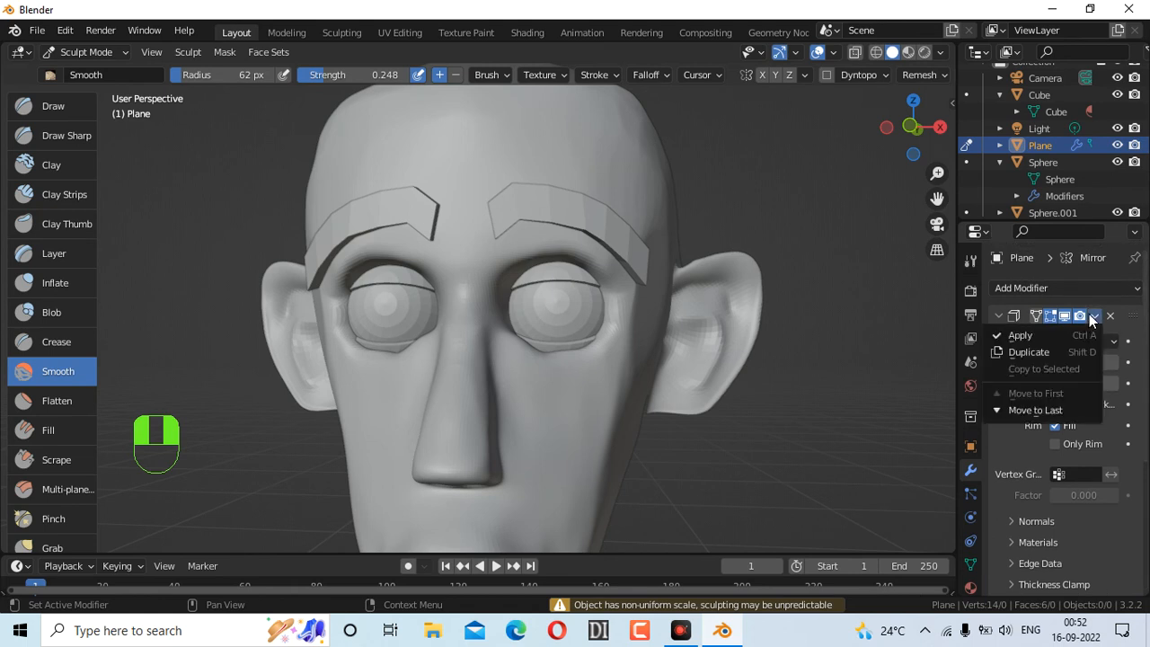
left_click(1060, 337)
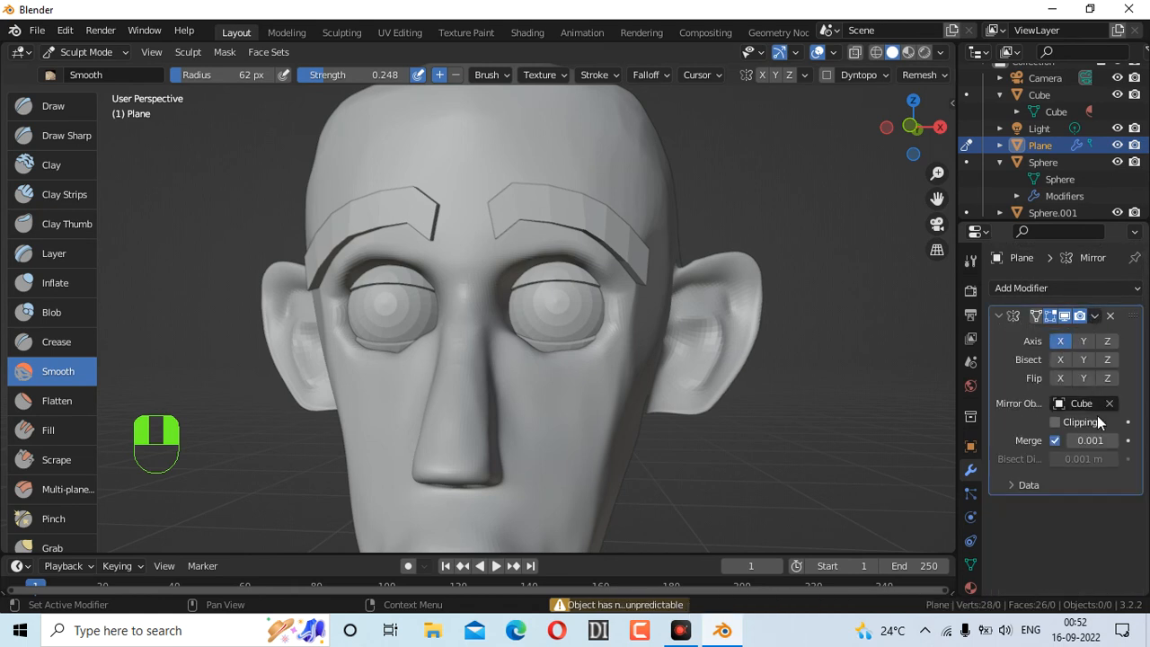
Use the Grab brush to shape the left eyebrow and pull the right eyebrow's inner end down
left_click_drag(500, 231, 485, 223)
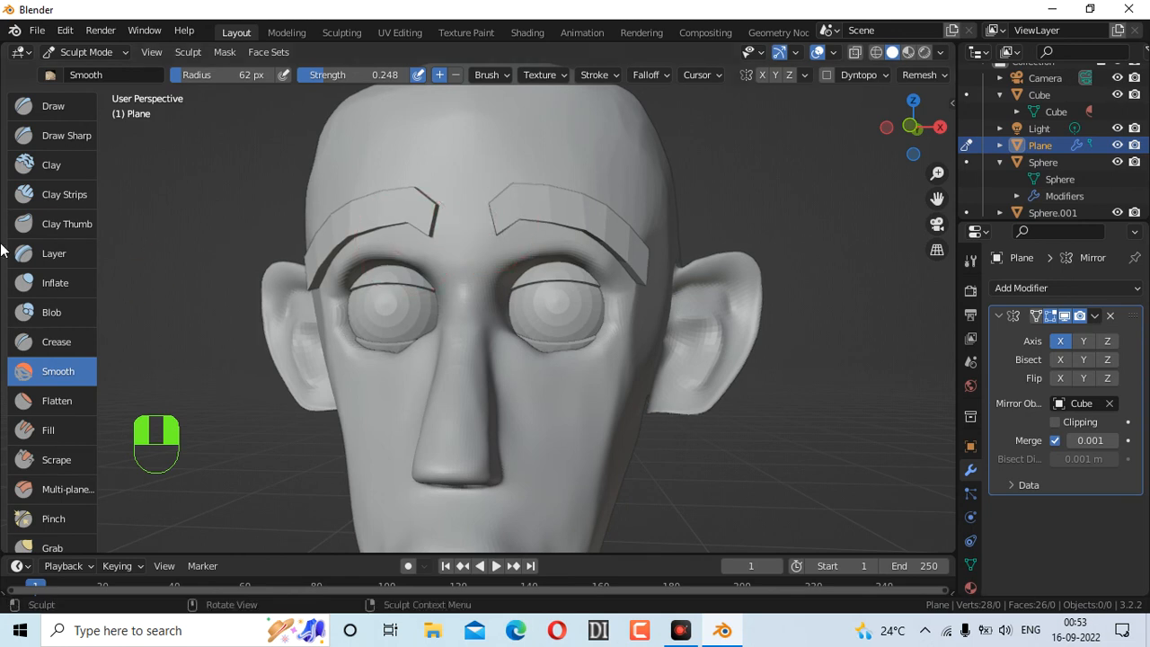
scroll(54, 406, "down", 2)
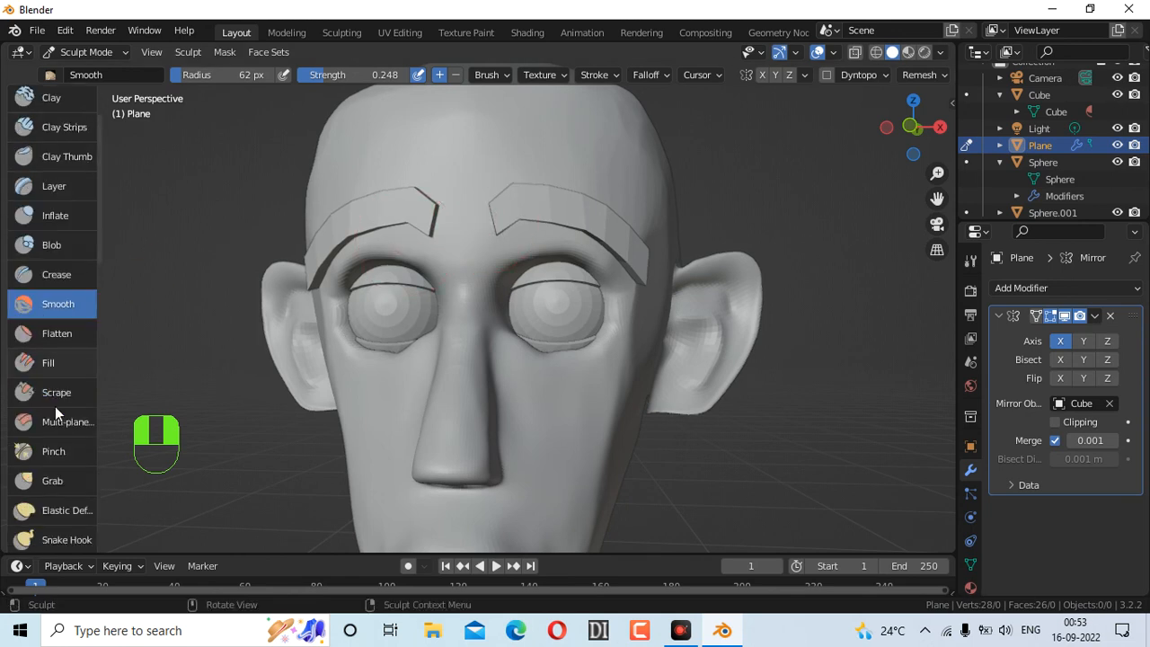
left_click(52, 482)
mouse_move(490, 226)
left_mouse_down()
mouse_move(500, 229)
mouse_move(477, 216)
mouse_move(488, 221)
mouse_move(513, 198)
mouse_move(530, 218)
mouse_move(511, 241)
left_mouse_up()
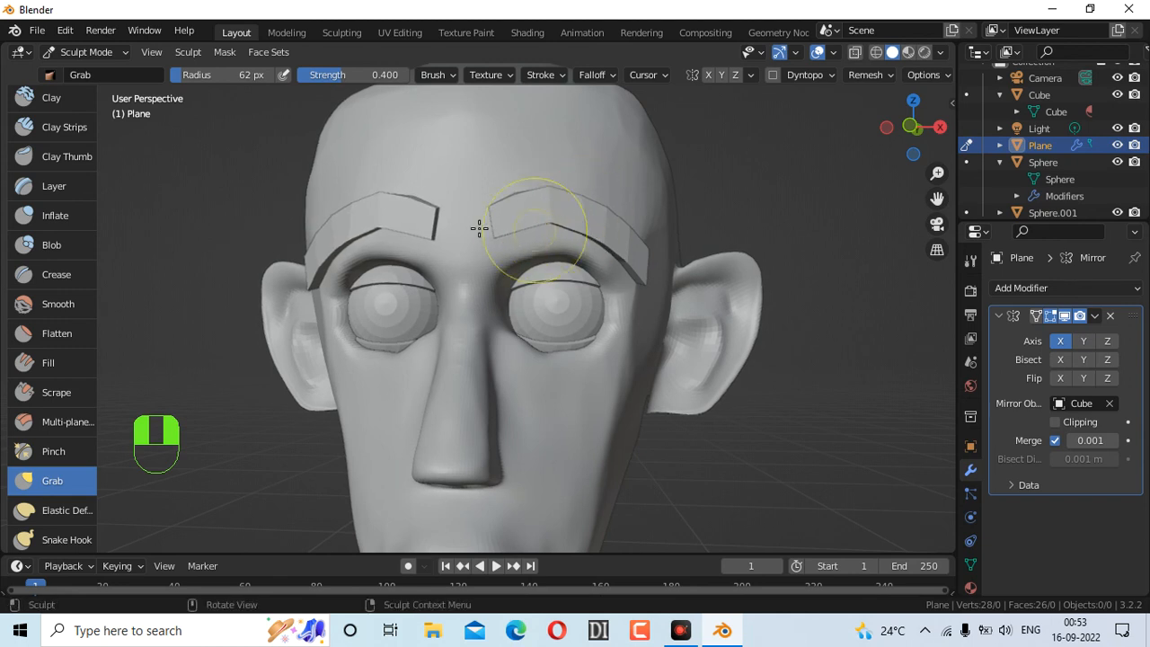
mouse_move(413, 226)
left_mouse_down()
mouse_move(416, 242)
mouse_move(437, 243)
left_mouse_up()
mouse_move(514, 221)
left_mouse_down()
mouse_move(504, 242)
mouse_move(543, 231)
mouse_move(531, 236)
left_mouse_up()
Grab-sculpt the right eyebrow's outer end and inner part, checking from side and front
scroll(726, 381, "up", 2)
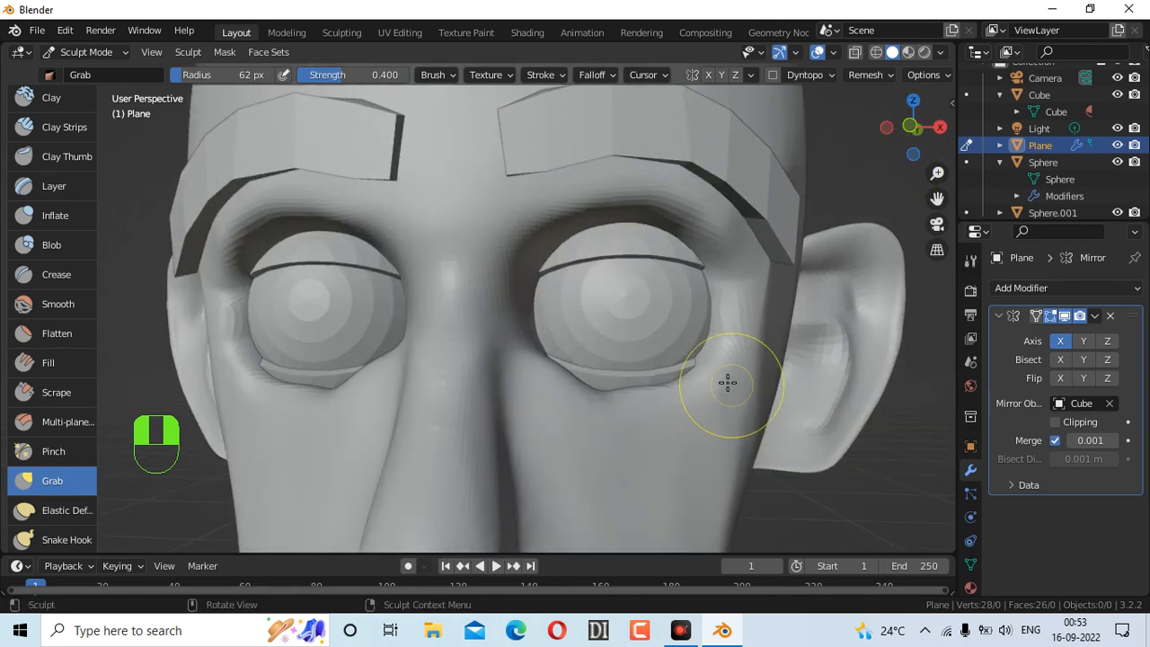
scroll(724, 379, "down", 5)
scroll(721, 375, "down", 4)
scroll(723, 359, "up", 3)
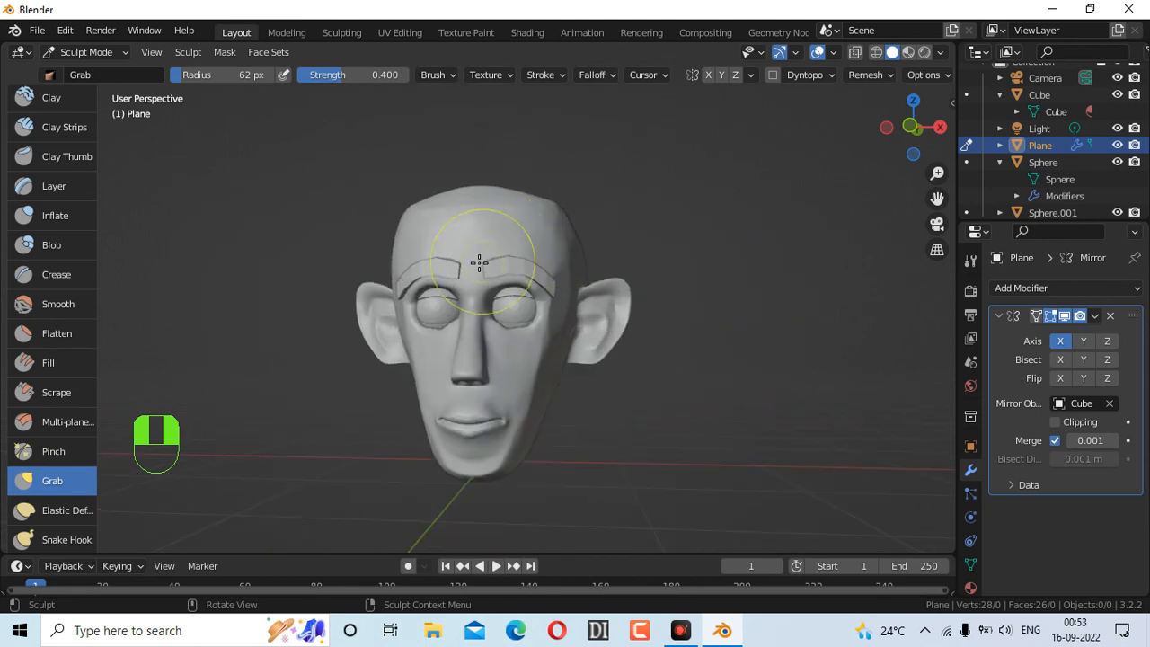
left_click_drag(552, 274, 569, 287)
scroll(749, 270, "up", 5)
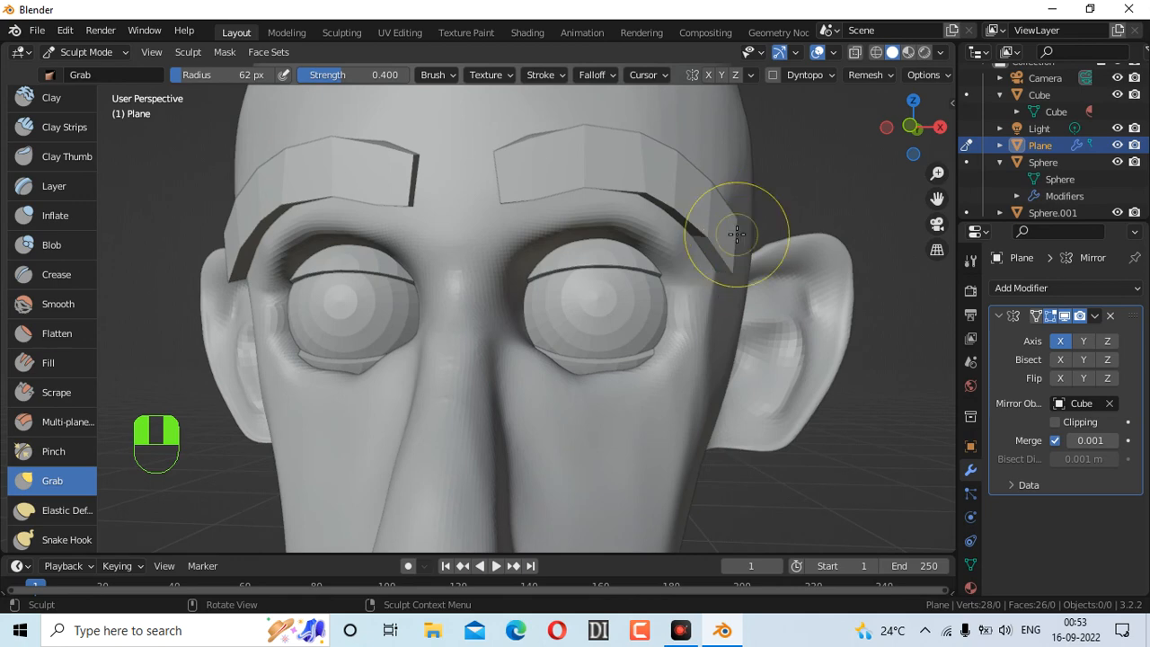
left_click_drag(741, 223, 733, 222)
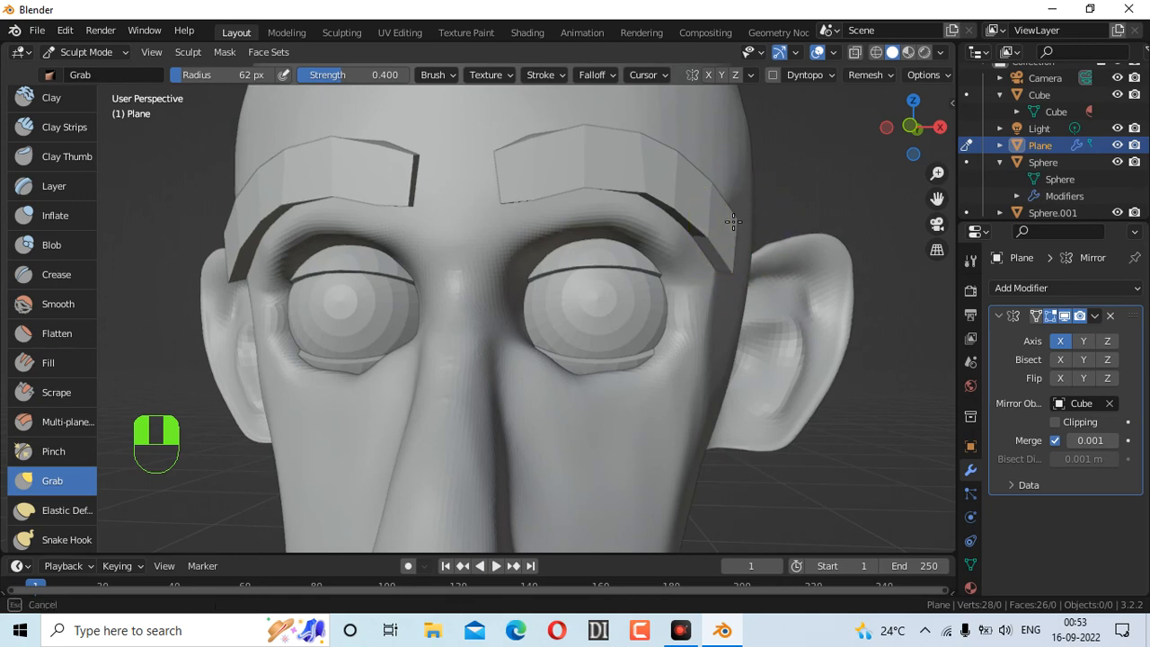
left_click_drag(686, 214, 675, 203)
mouse_move(576, 192)
left_mouse_down()
mouse_move(567, 174)
mouse_move(543, 175)
left_mouse_up()
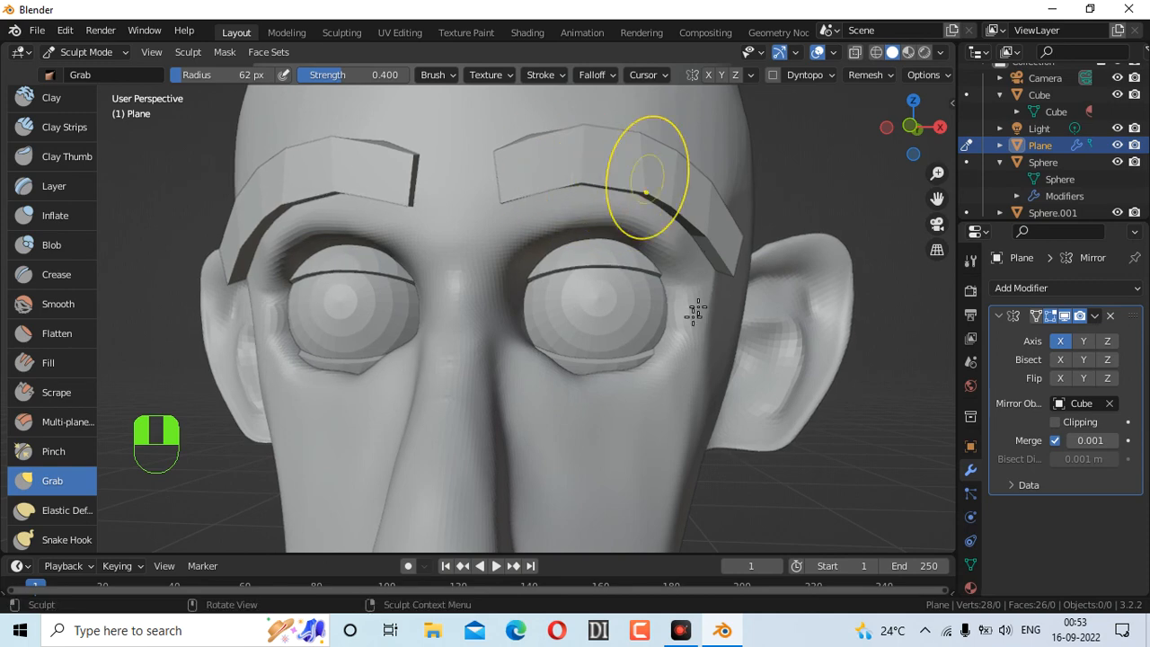
scroll(569, 372, "down", 5)
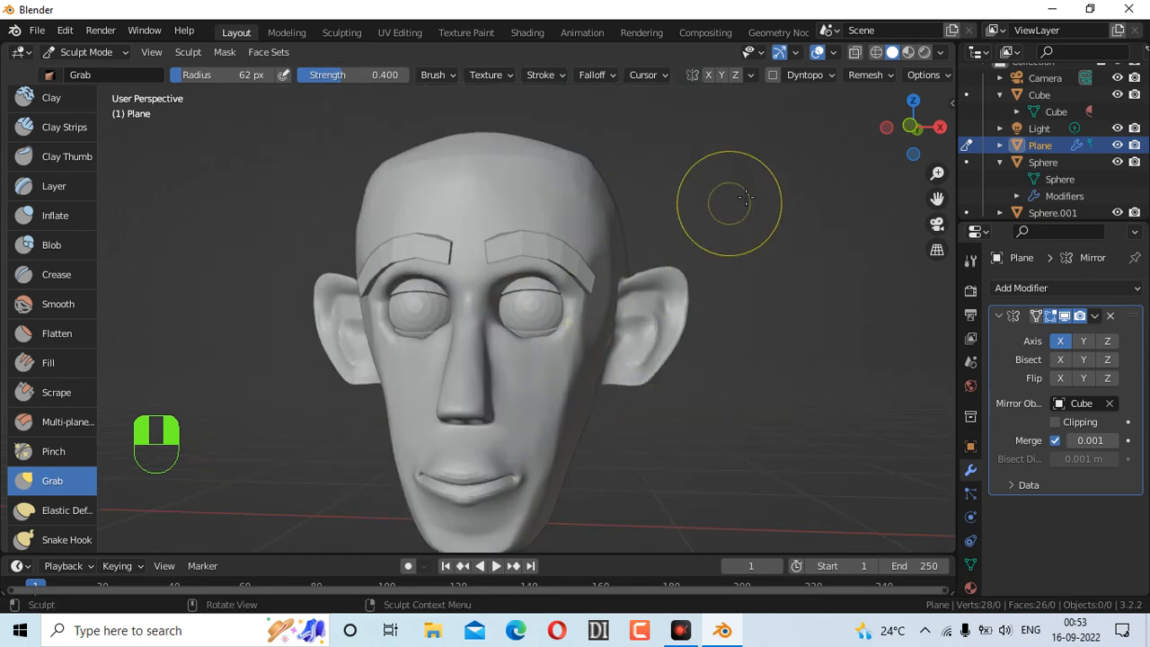
left_click_drag(913, 126, 934, 127)
mouse_move(773, 127)
left_mouse_down()
mouse_move(683, 127)
mouse_move(939, 129)
mouse_move(820, 273)
left_mouse_up()
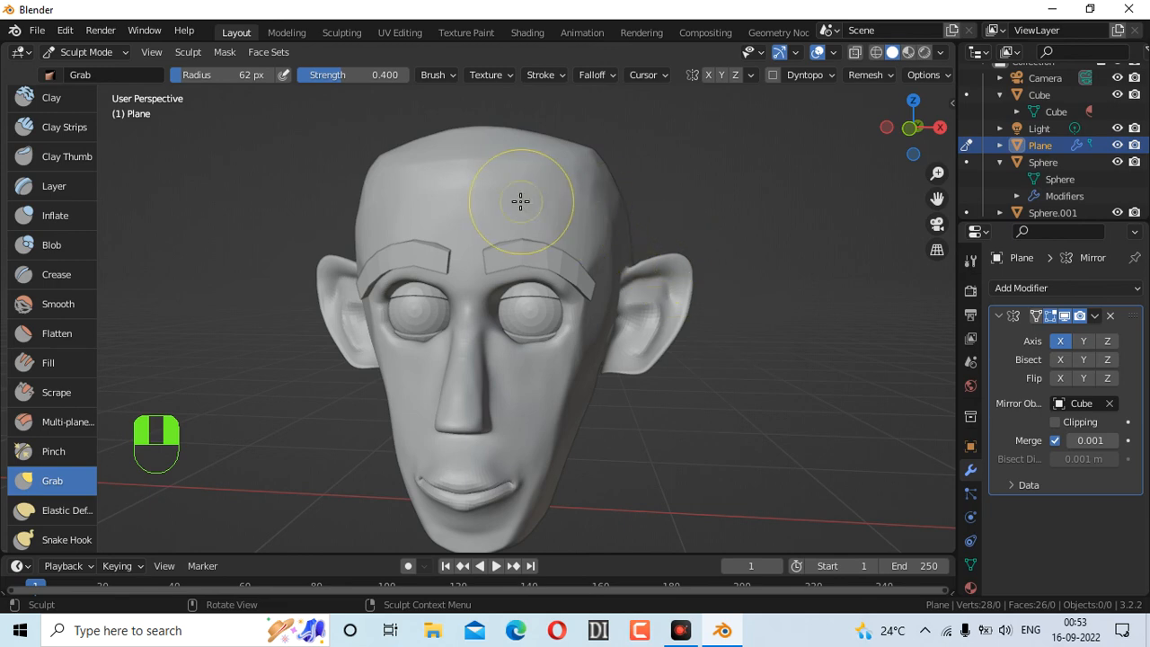
left_click(109, 51)
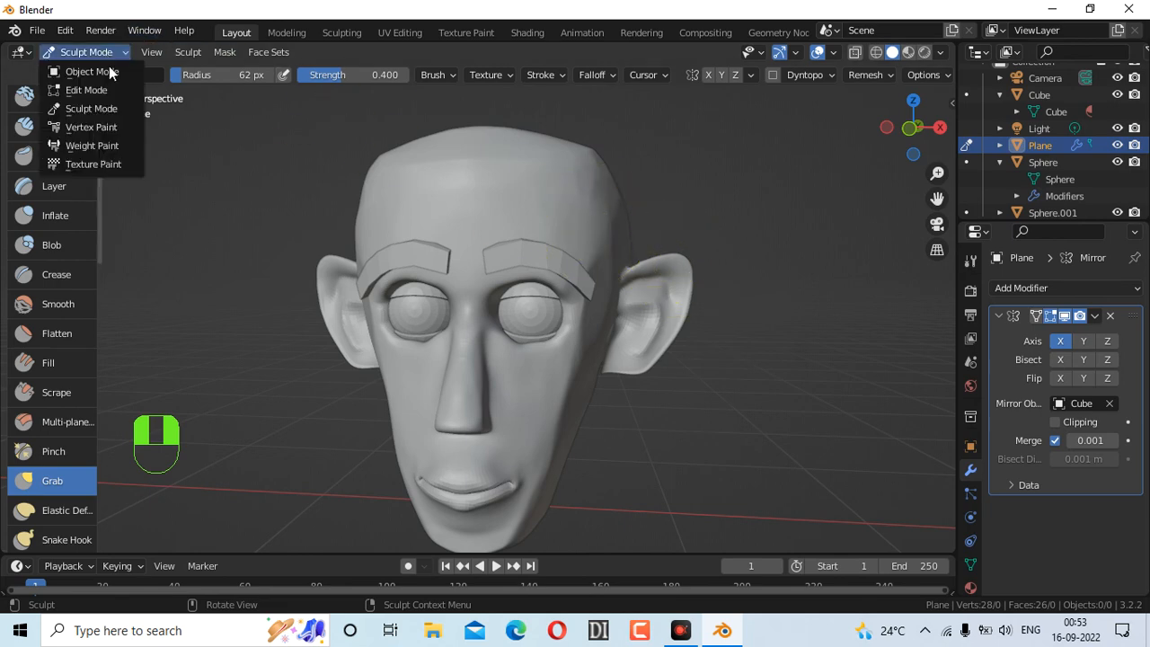
Return to Object Mode and bring up the Add menu at Mesh > UV Sphere
left_click(109, 66)
key("shift+a")
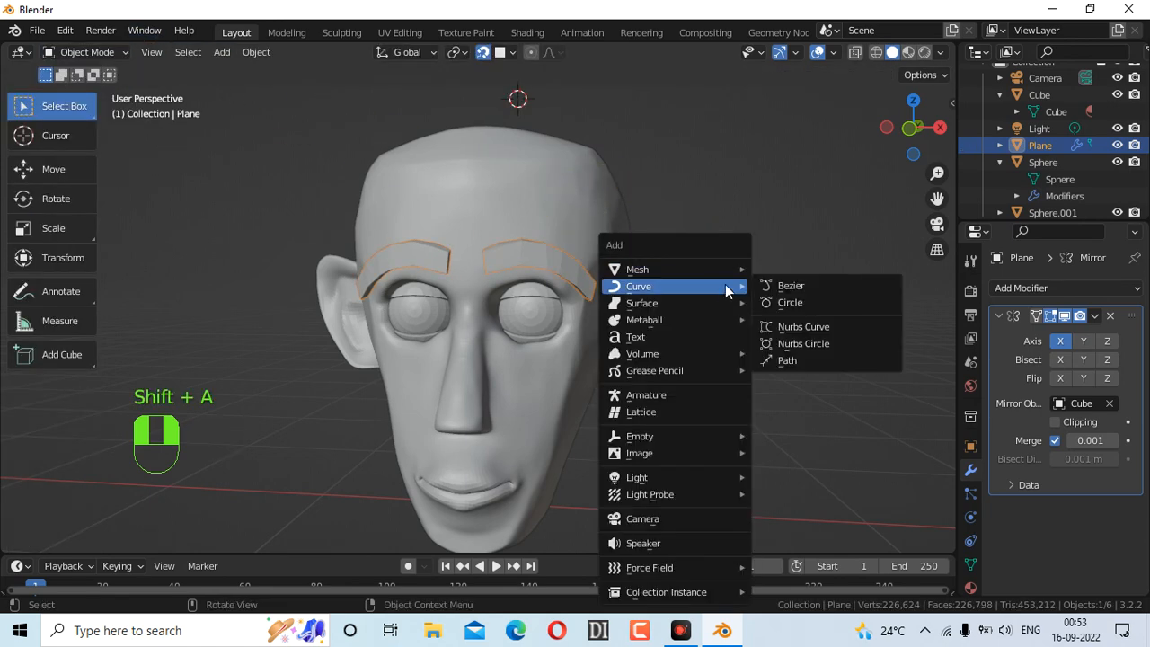
mouse_move(731, 270)
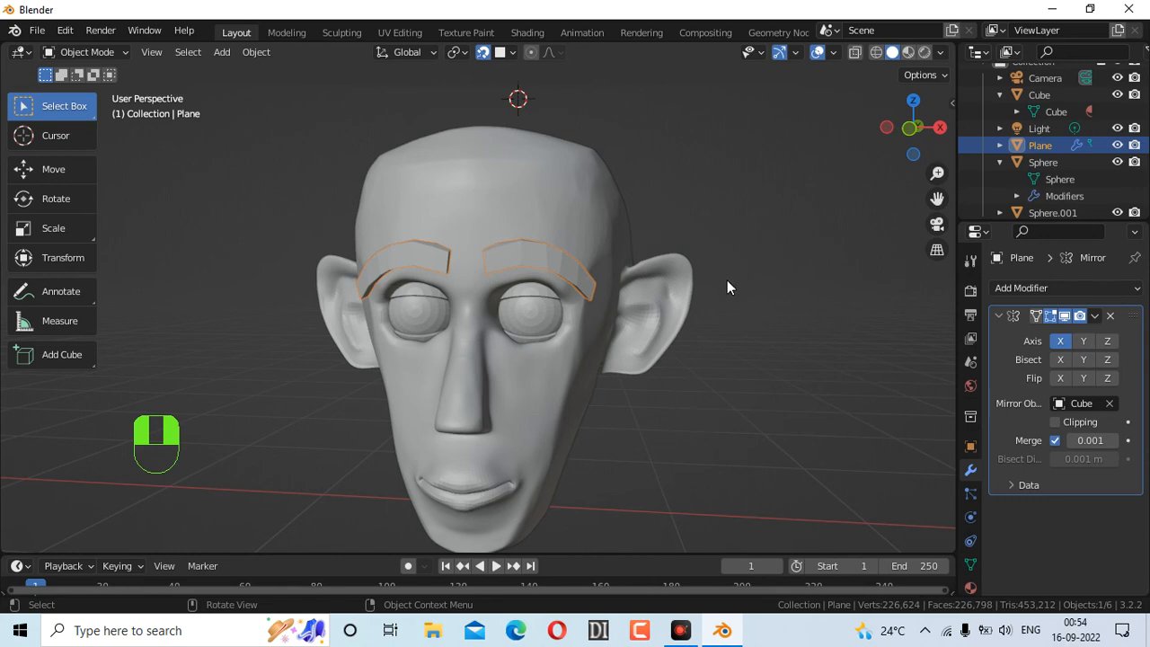
key("ctrl+a")
key("shift+a")
mouse_move(212, 79)
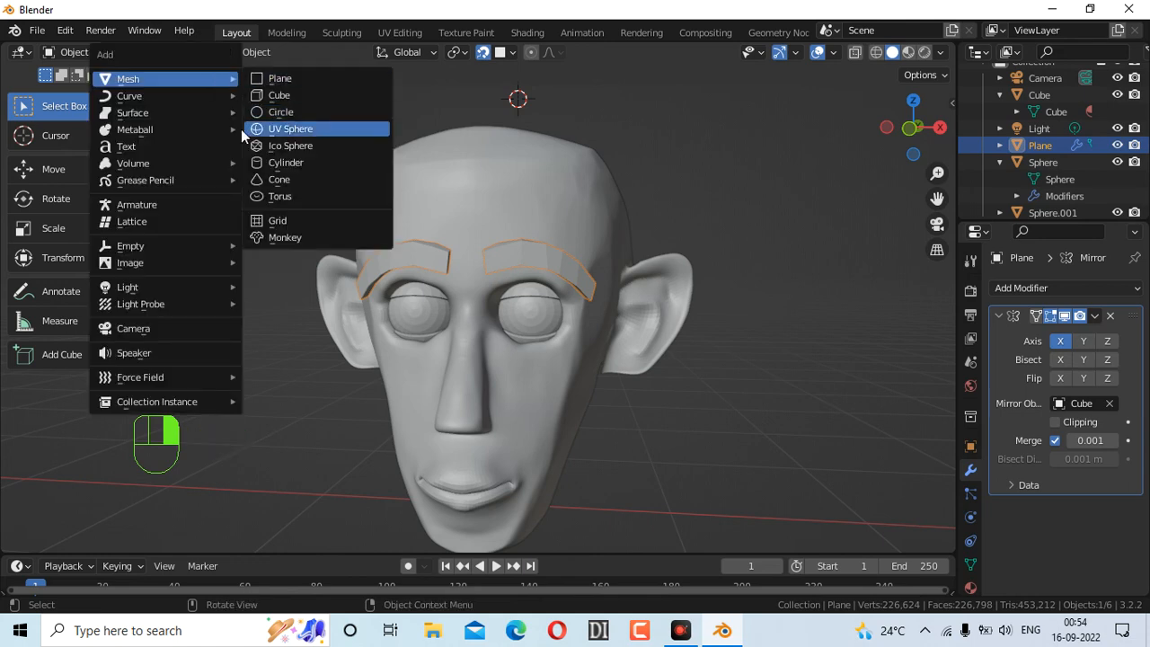
Add a UV sphere and move it onto the head, adjusting its height on Z
left_click(320, 128)
left_click_drag(900, 159, 823, 233)
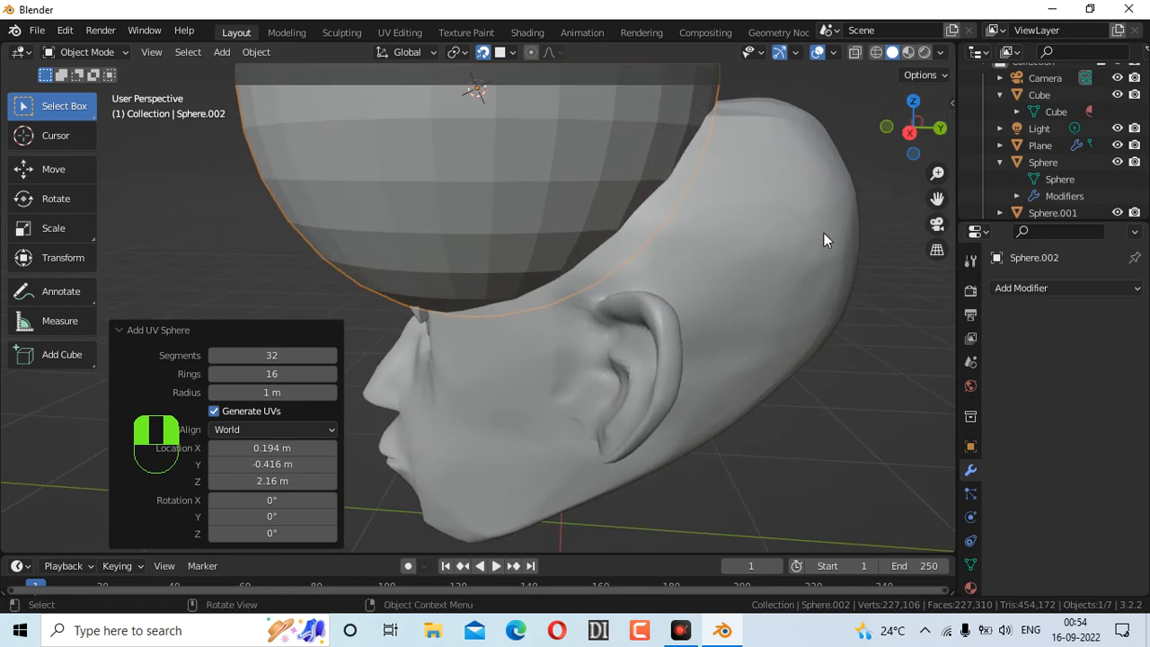
scroll(824, 232, "down", 5)
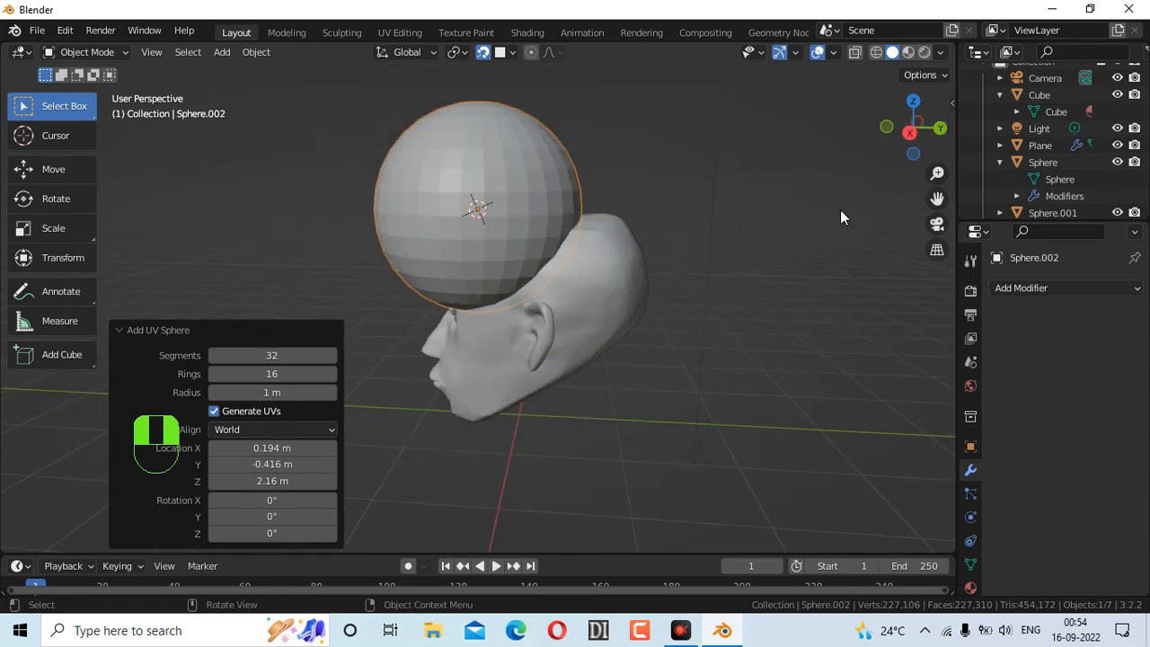
key("g")
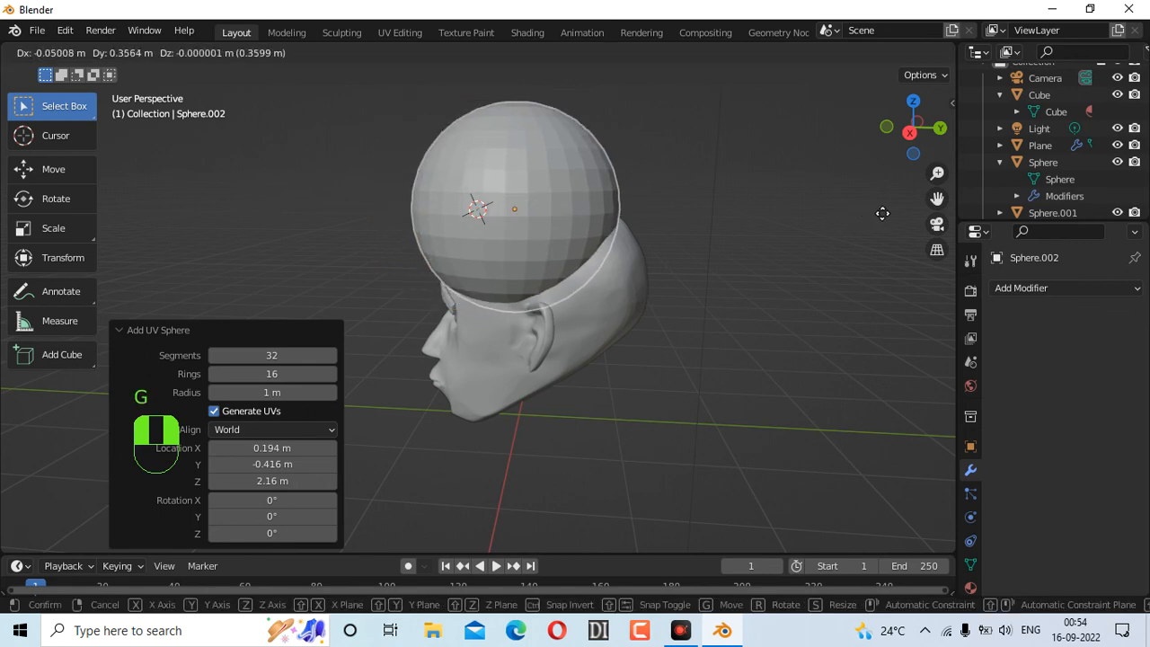
left_click(903, 220)
left_click_drag(889, 138, 854, 166)
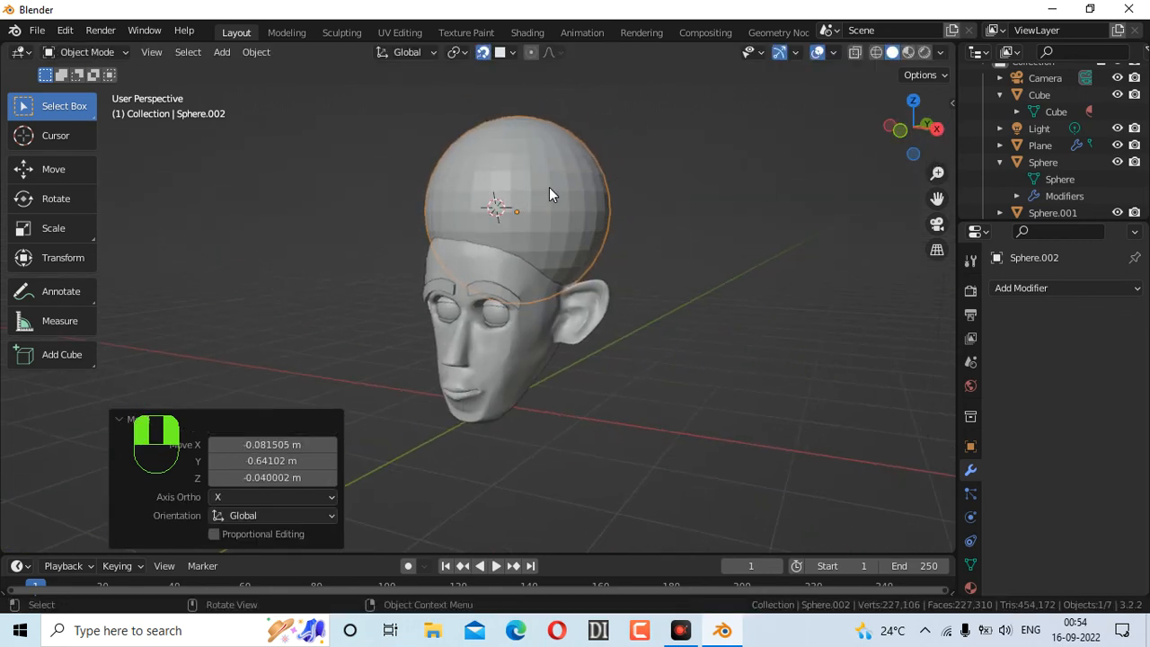
key("g")
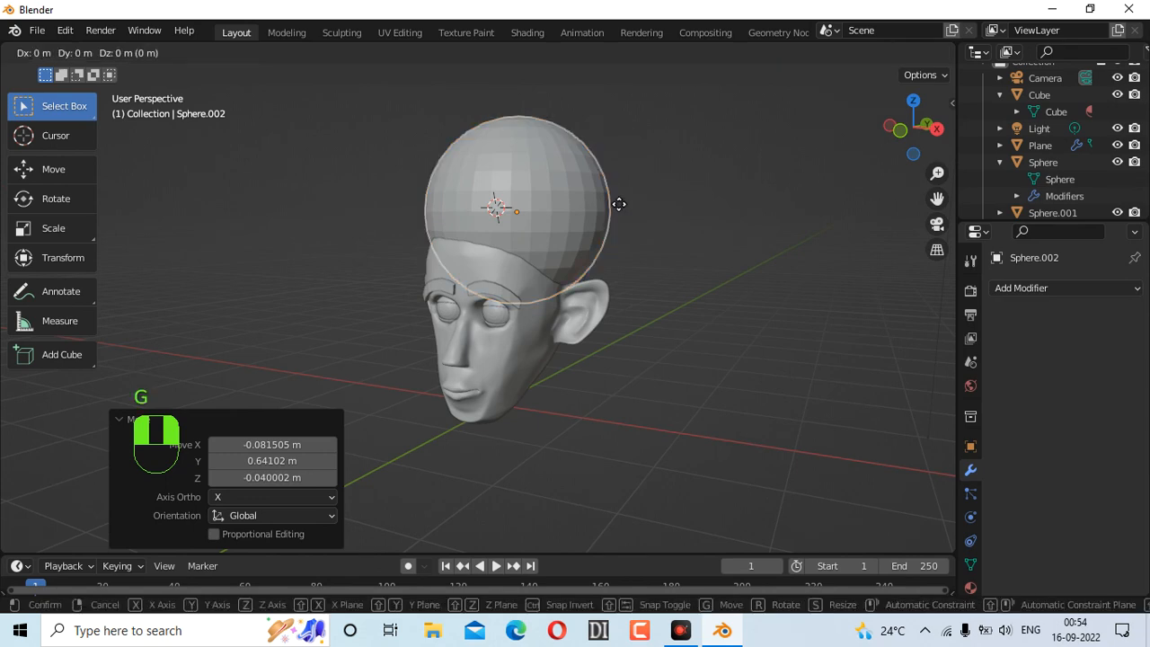
key("z")
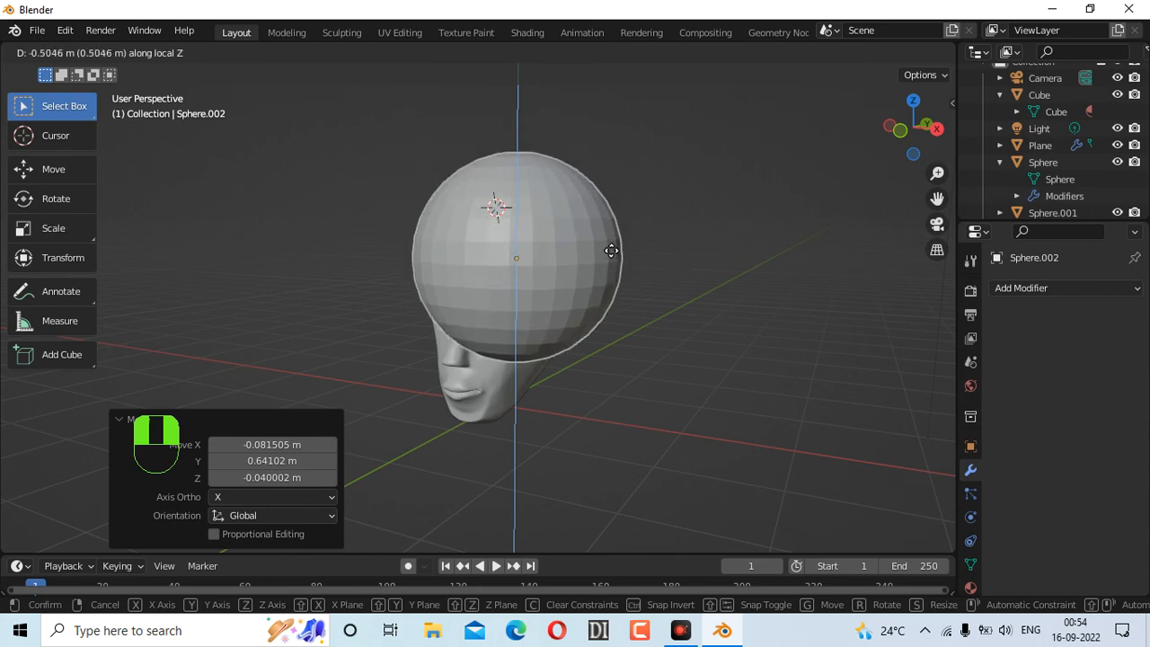
left_click(612, 192)
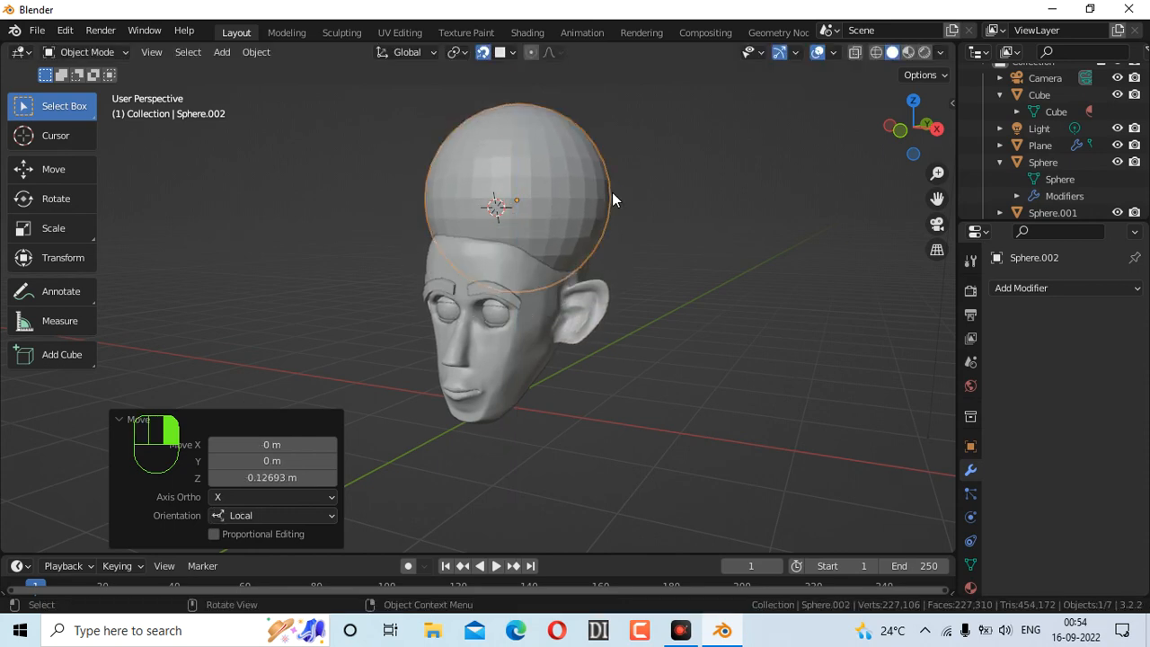
key("g")
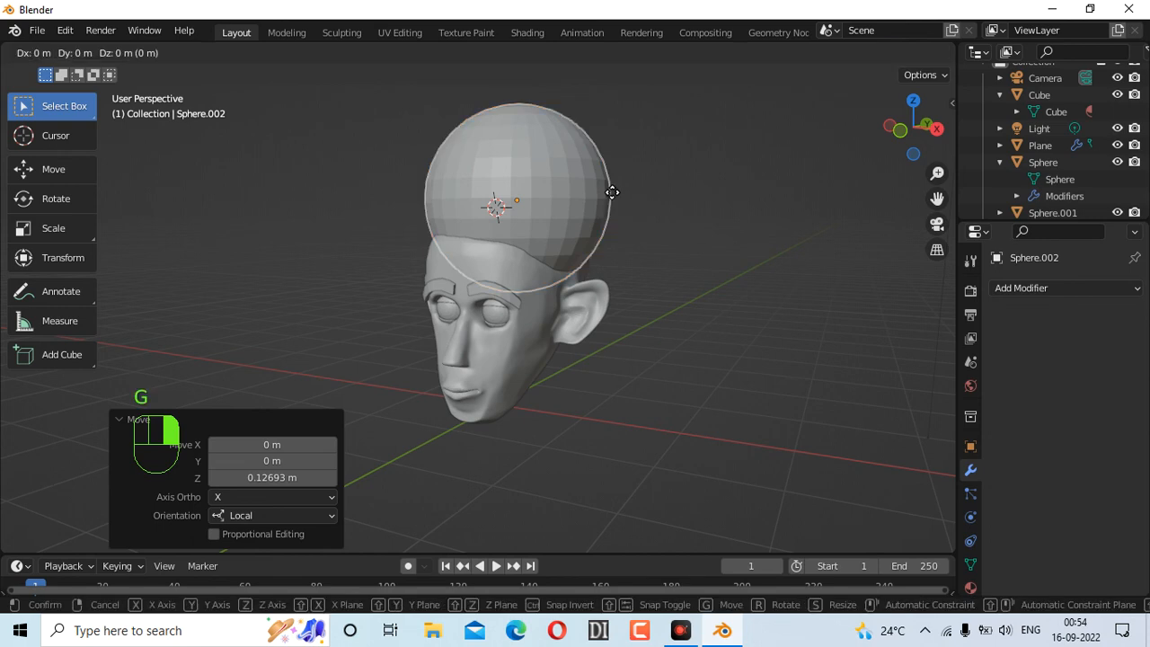
key("z")
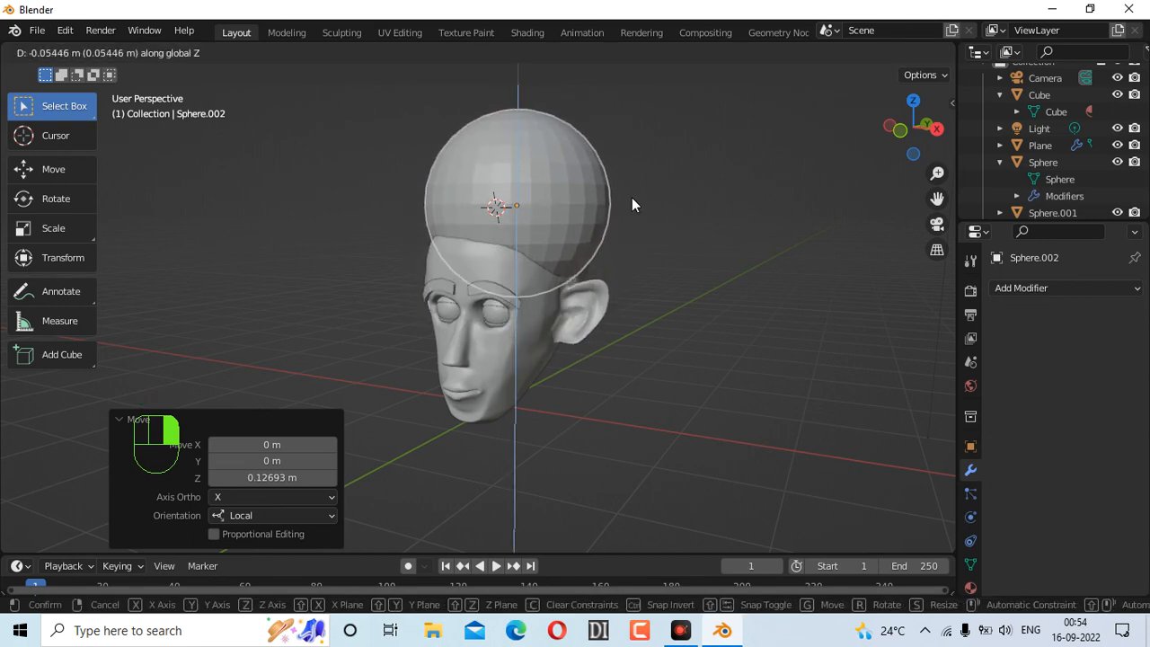
left_click(632, 205)
Reposition the sphere from behind, briefly moving it together with the head
left_click_drag(896, 142, 791, 146)
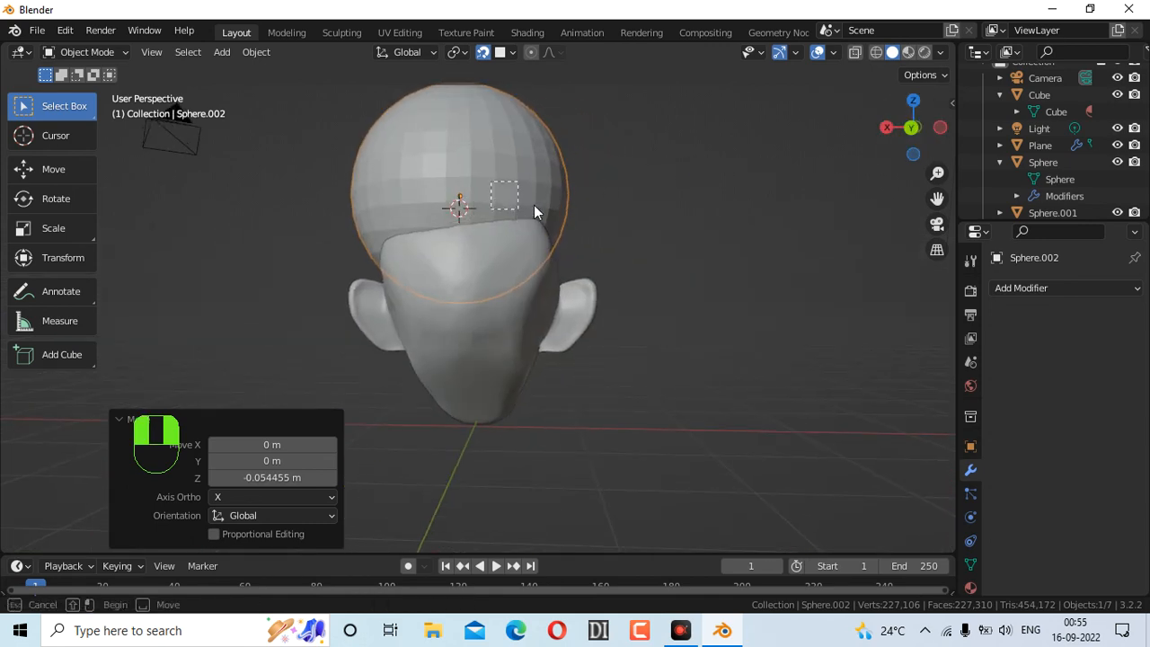
left_click_drag(524, 216, 539, 220)
key("g")
left_click(655, 213)
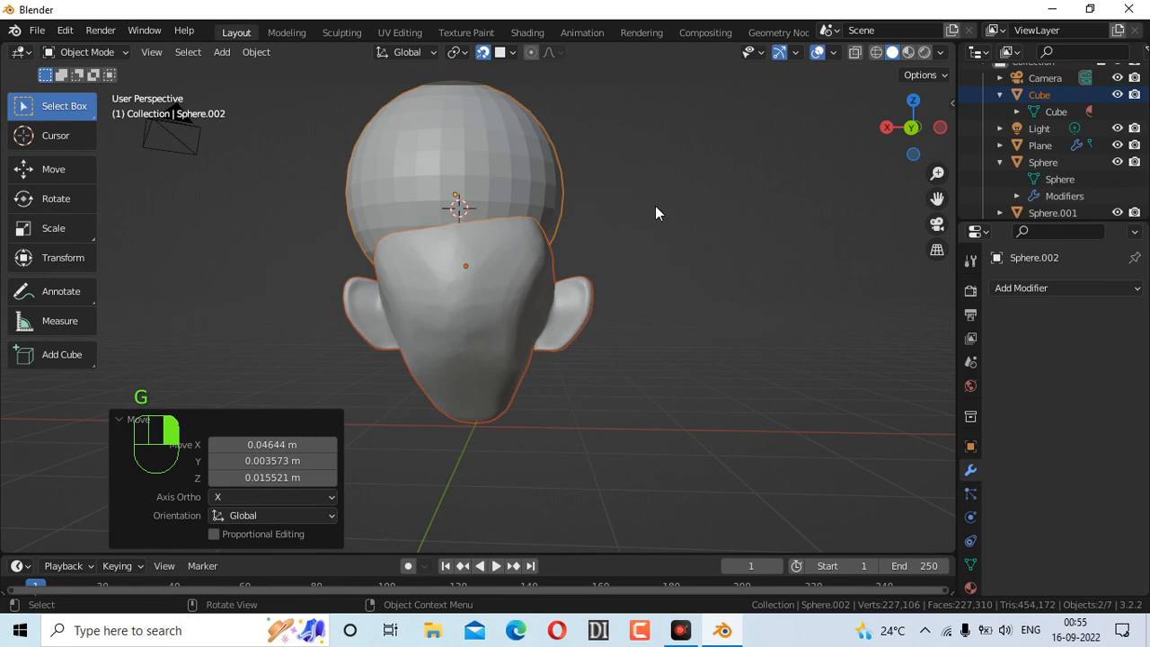
left_click(487, 171)
key("g")
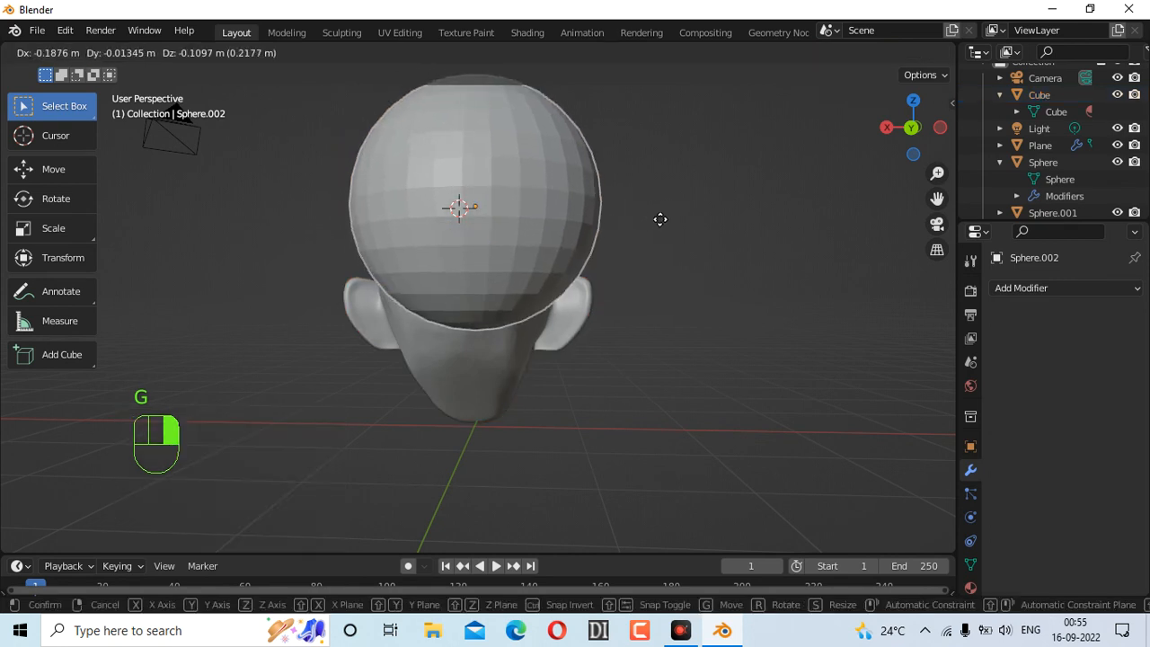
left_click(692, 217)
Center the sphere over the skull from side and front views, then scale it to 0.5
left_click_drag(906, 125, 652, 170)
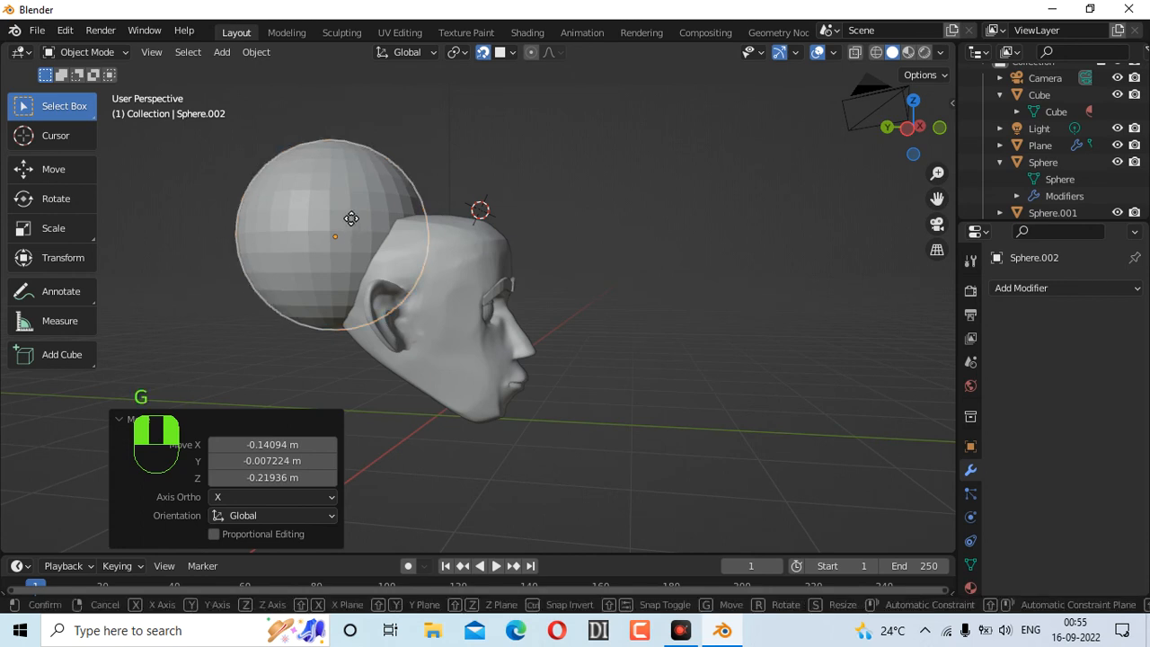
key("g")
left_click(420, 229)
left_click_drag(918, 153, 699, 177)
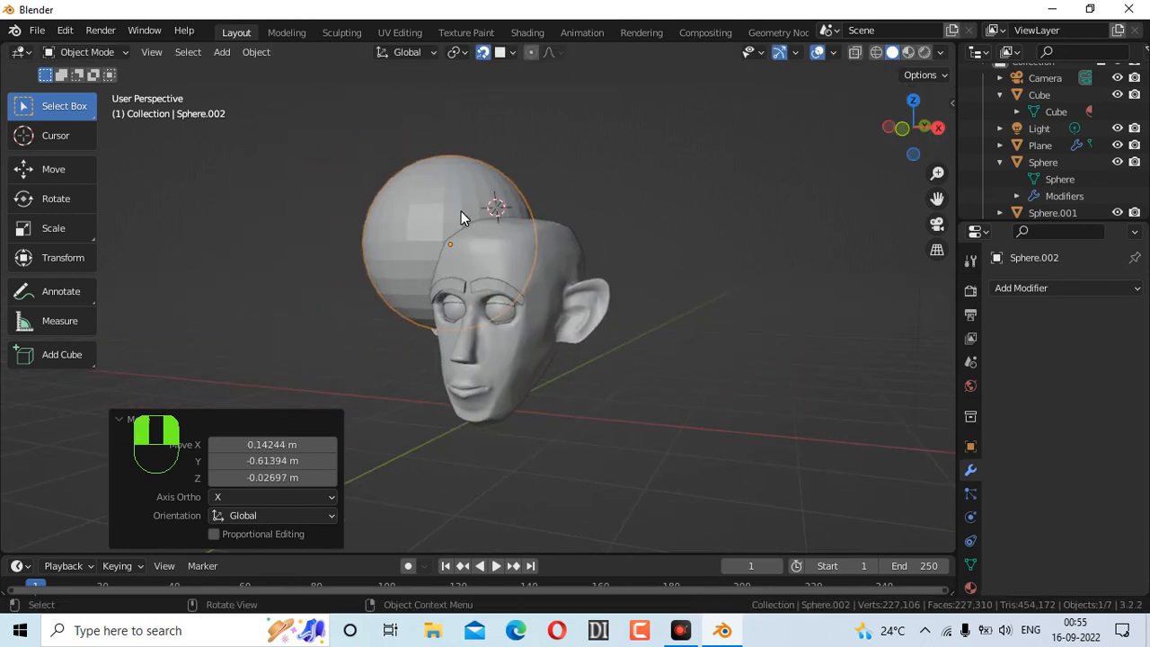
key("g")
left_click(566, 209)
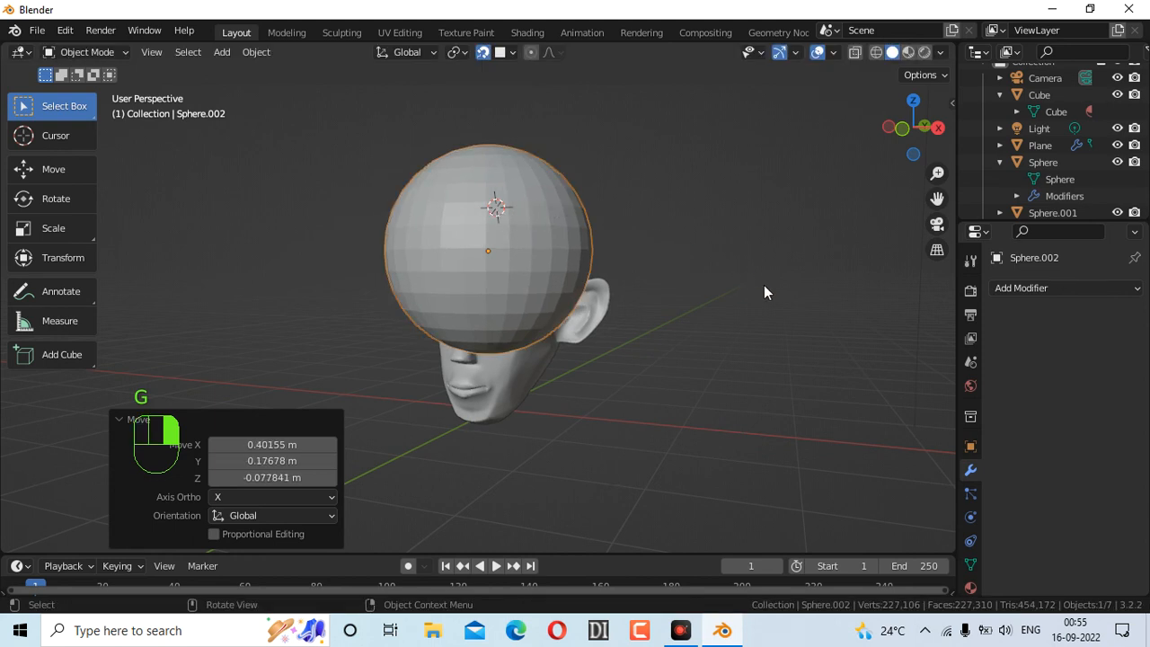
key("g")
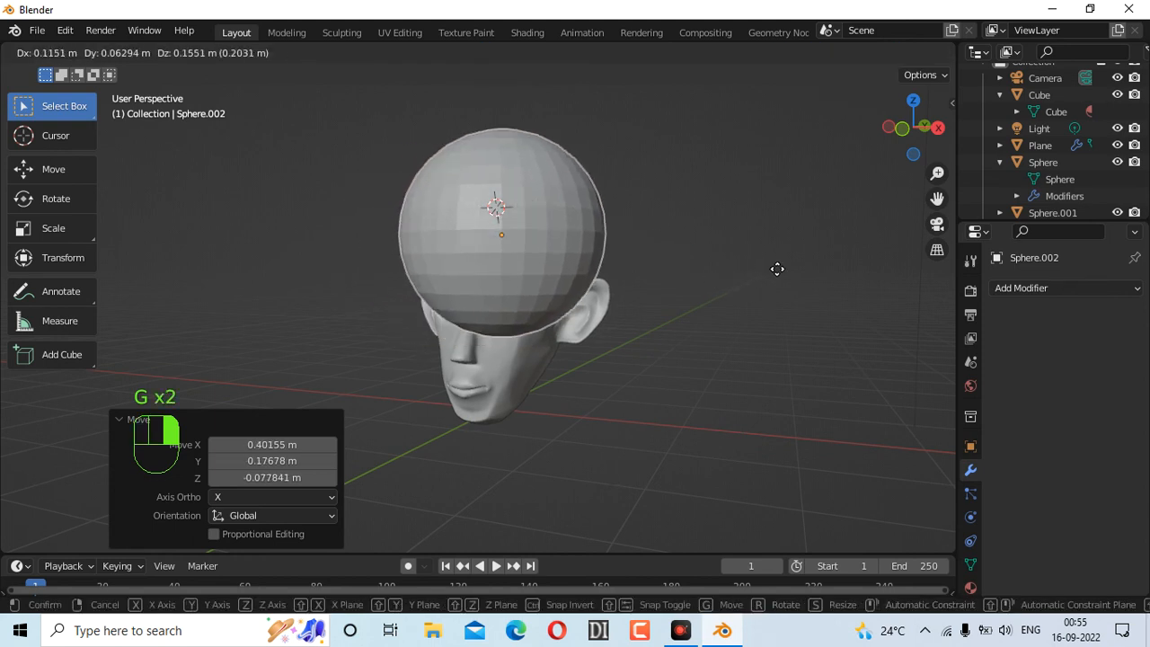
key("s")
left_click(634, 267)
Move the shrunken sphere from the top of the head to the upper right of the skull above the eye
left_click_drag(912, 126, 416, 230)
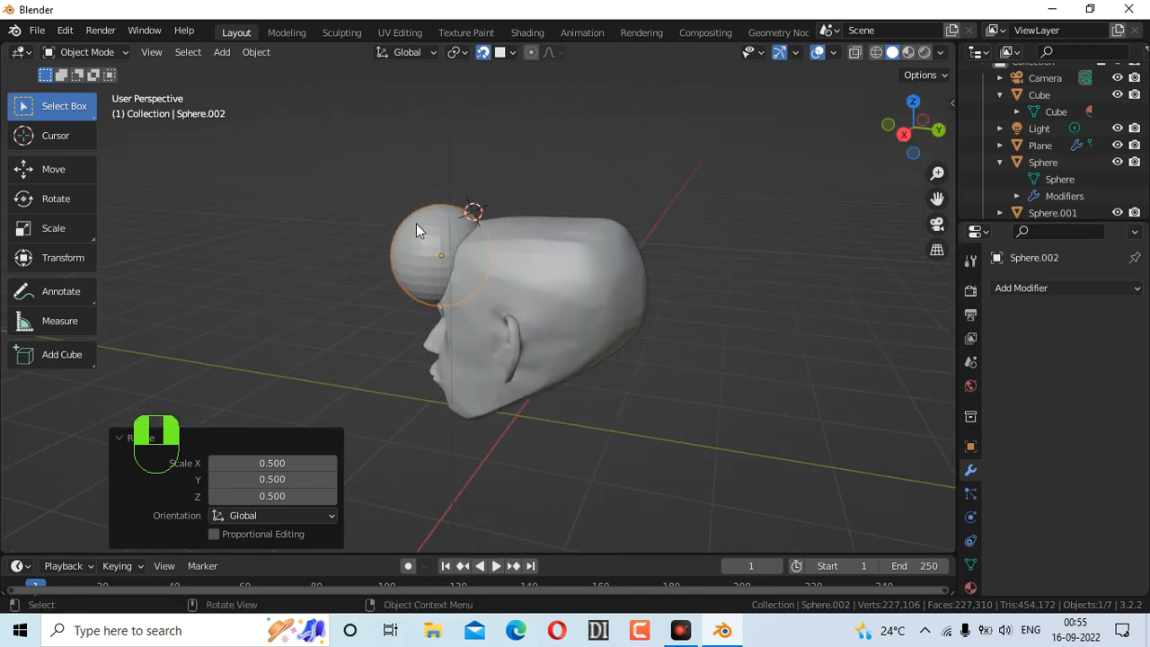
key("g")
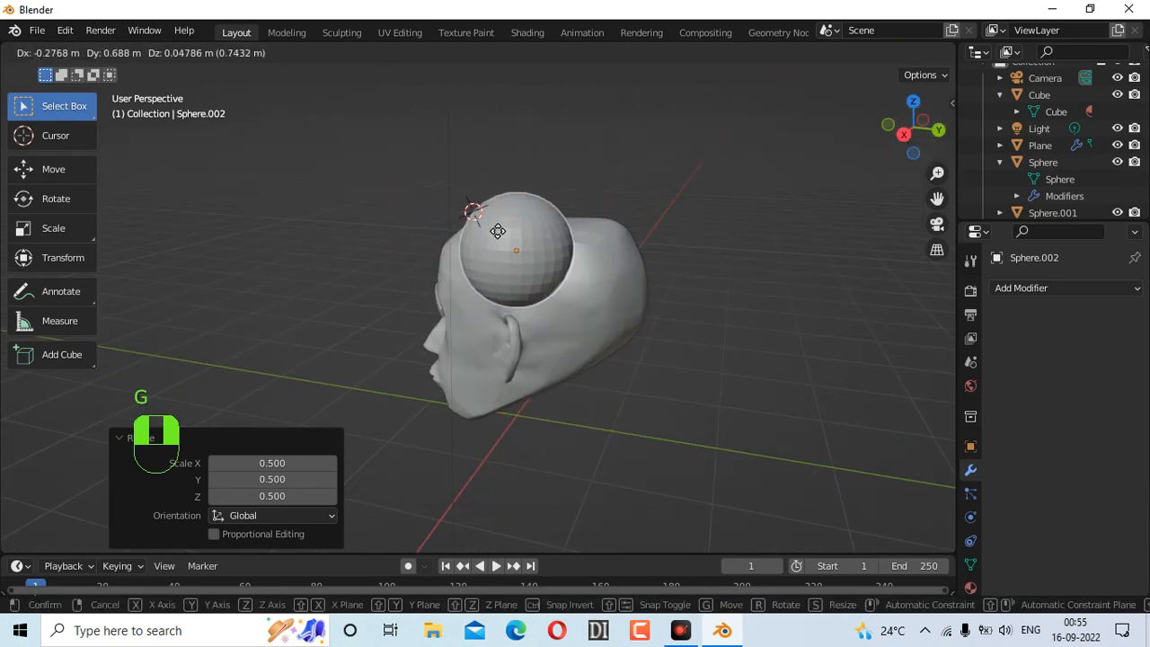
left_click(503, 220)
left_click_drag(907, 137, 834, 189)
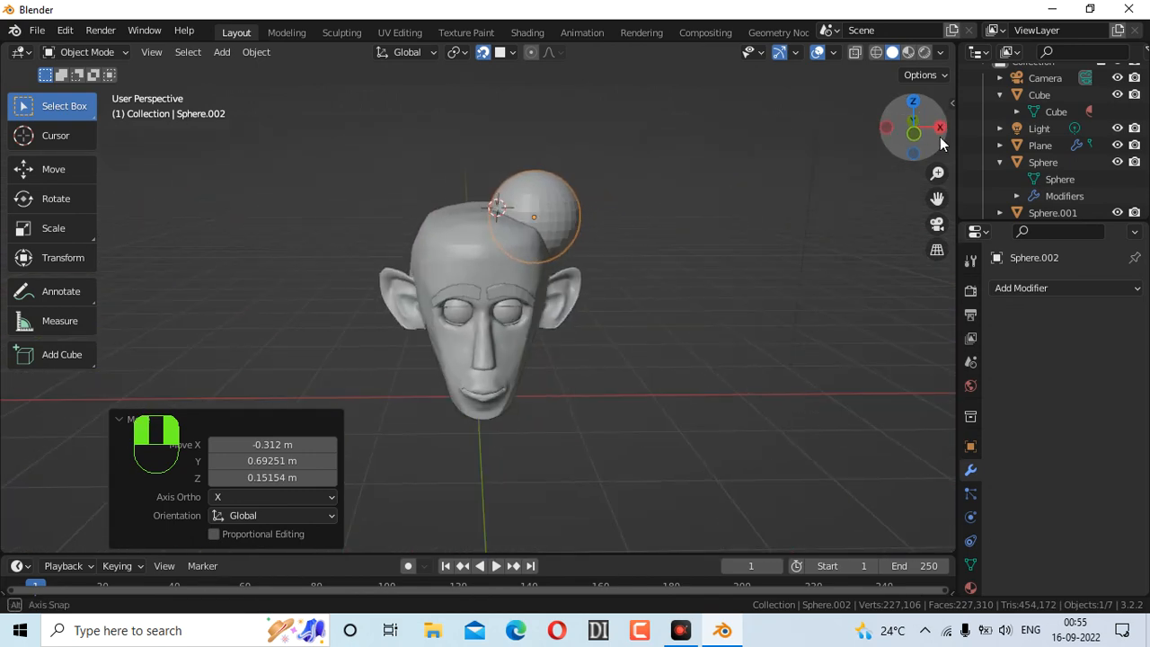
key("g")
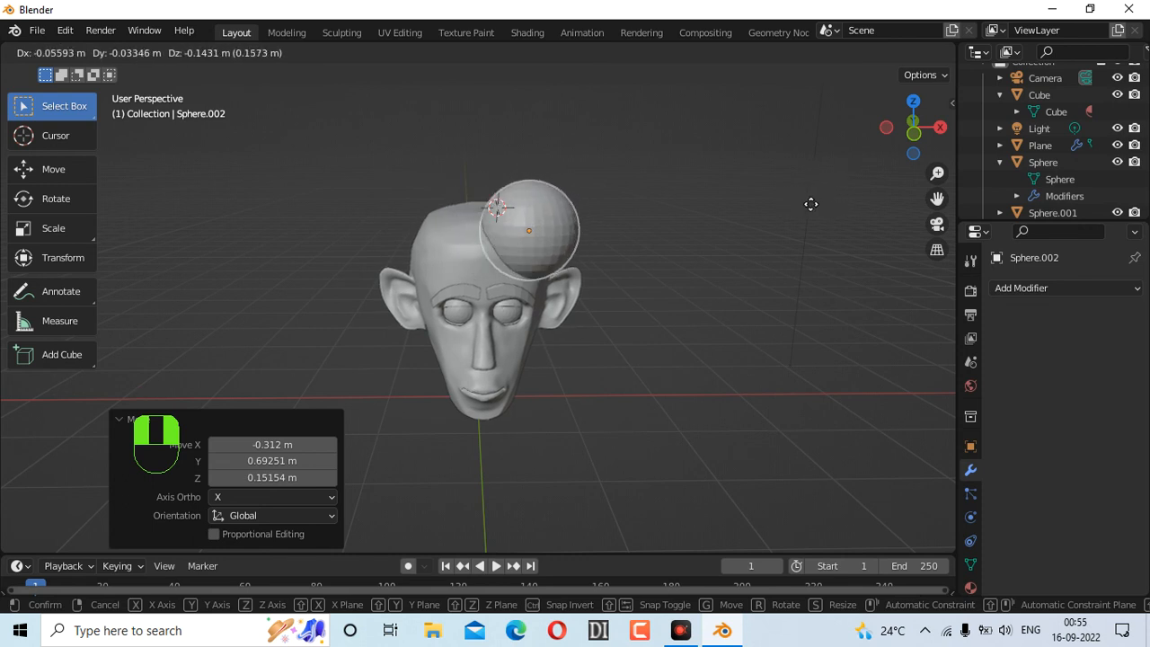
left_click(808, 206)
key("g")
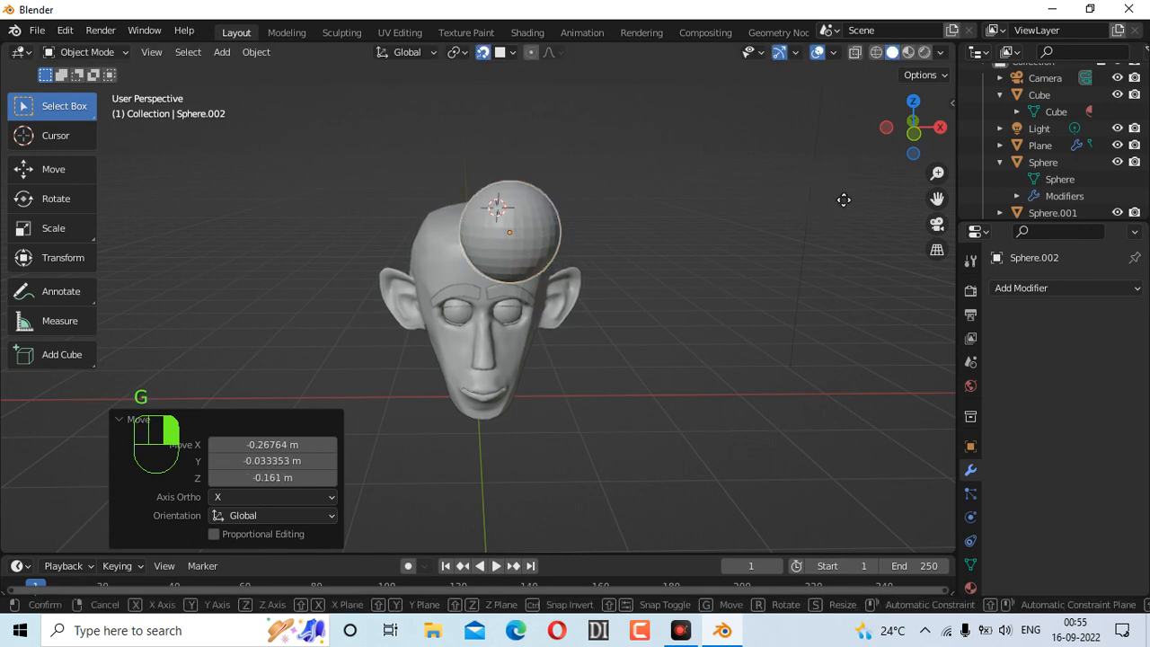
left_click(798, 232)
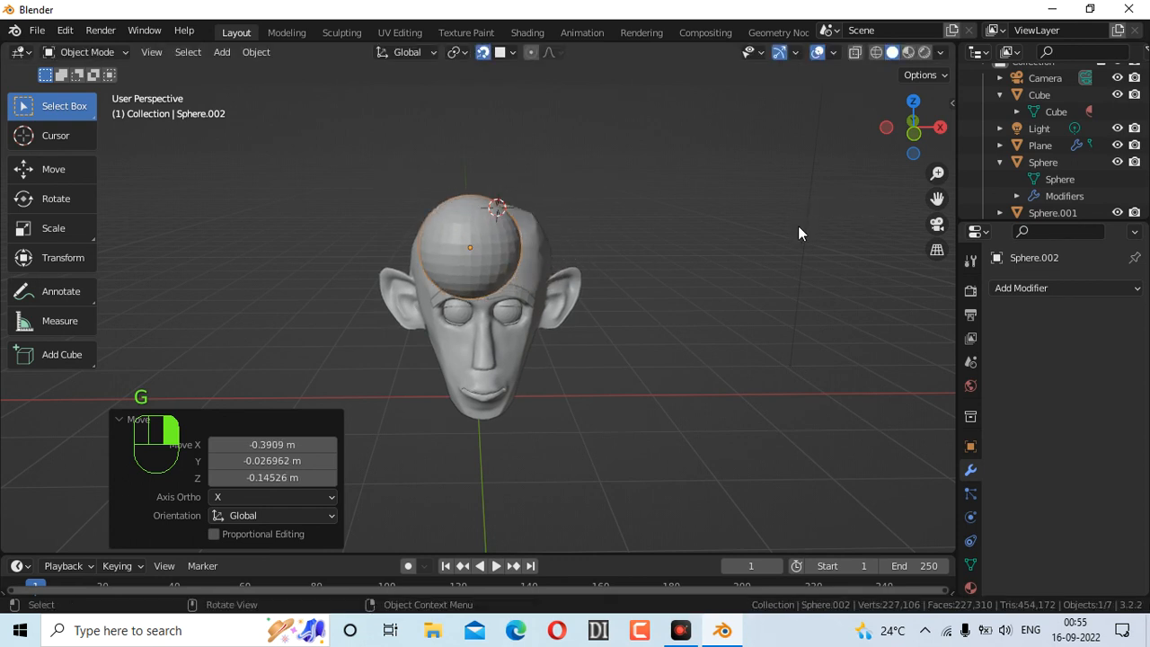
key("g")
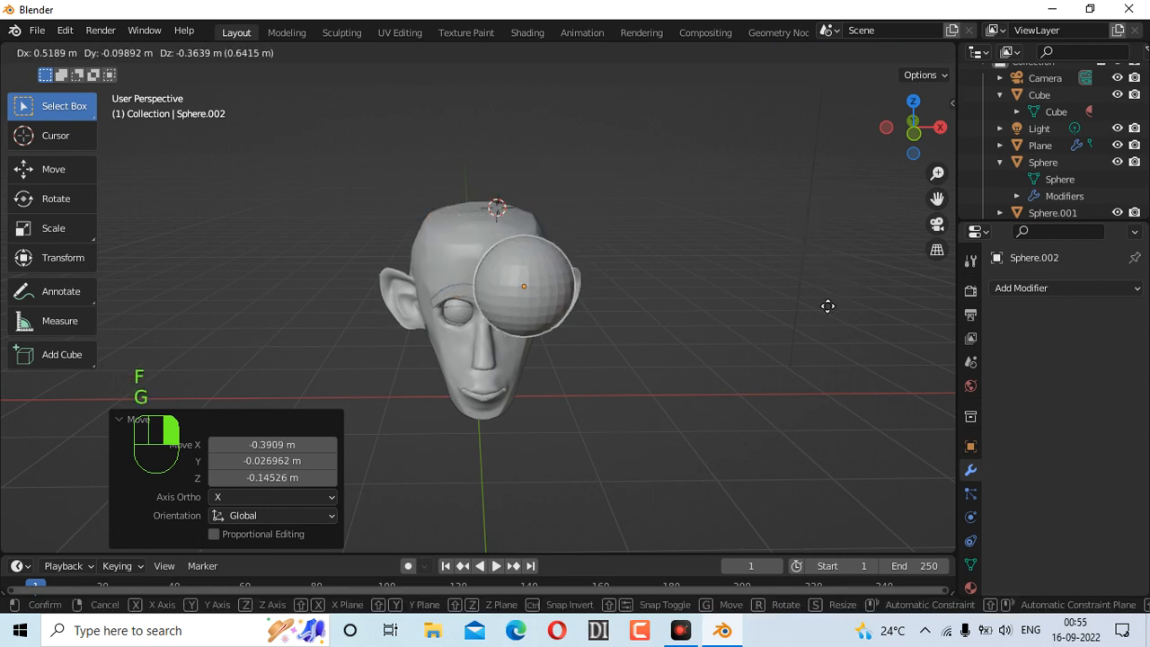
left_click(832, 267)
left_click_drag(912, 125, 813, 207)
key("g")
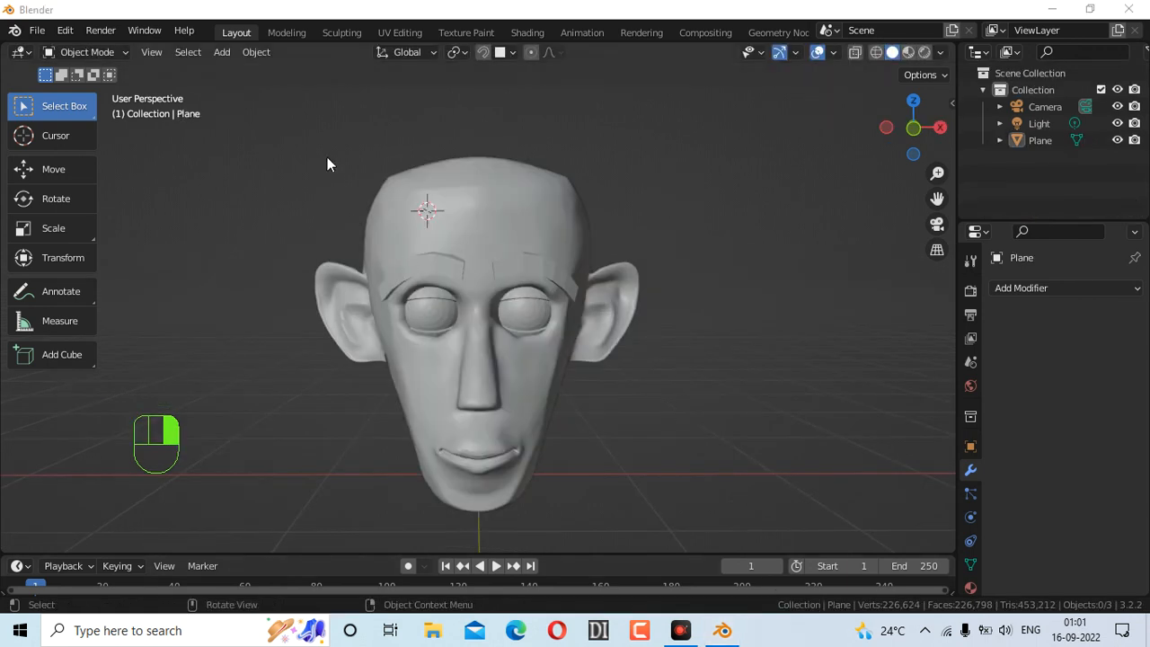
With only the head scene loaded, turn off snapping and orbit to a three-quarter view of the head
left_click(483, 55)
mouse_move(914, 135)
left_mouse_down()
mouse_move(930, 133)
mouse_move(899, 141)
left_mouse_up()
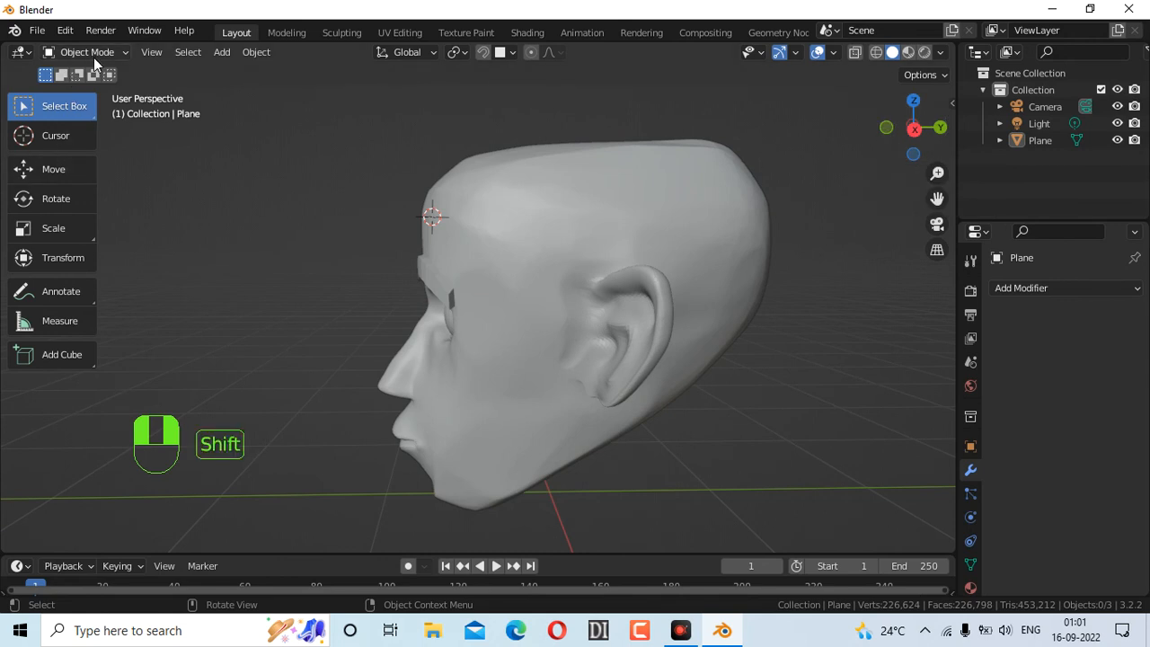
key("shift+a")
left_click_drag(914, 130, 955, 131)
Add a UV sphere, shrink it to about half size and set it on the head
key("shift+a")
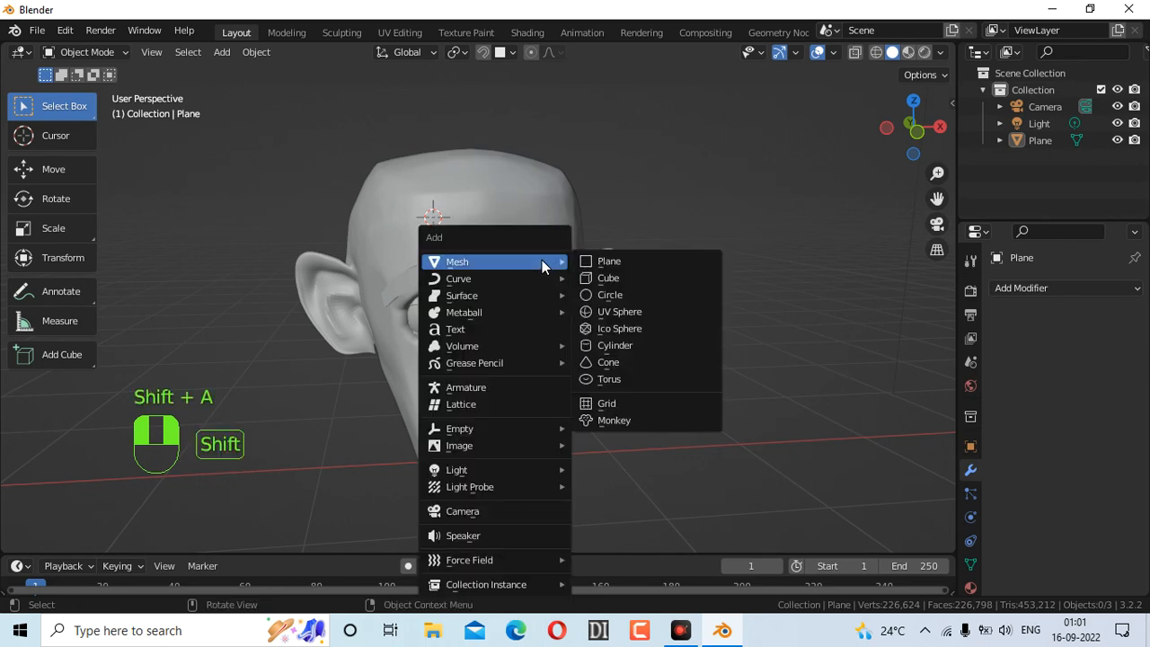
left_click(631, 311)
key("s")
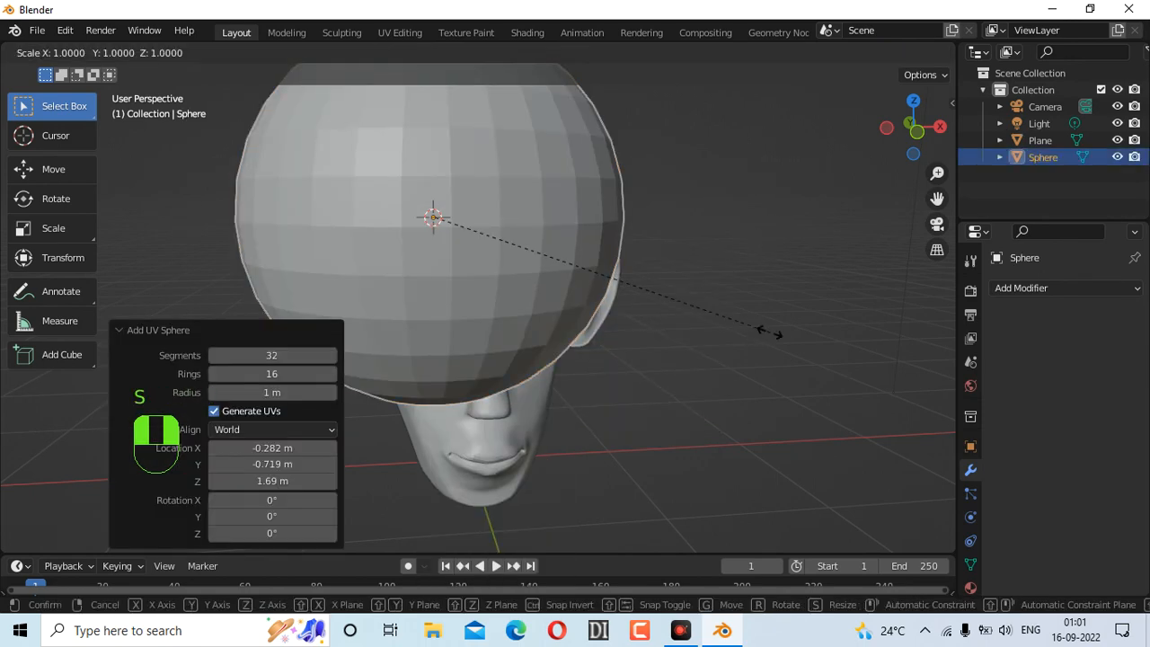
left_click(595, 305)
left_click_drag(914, 127, 907, 143)
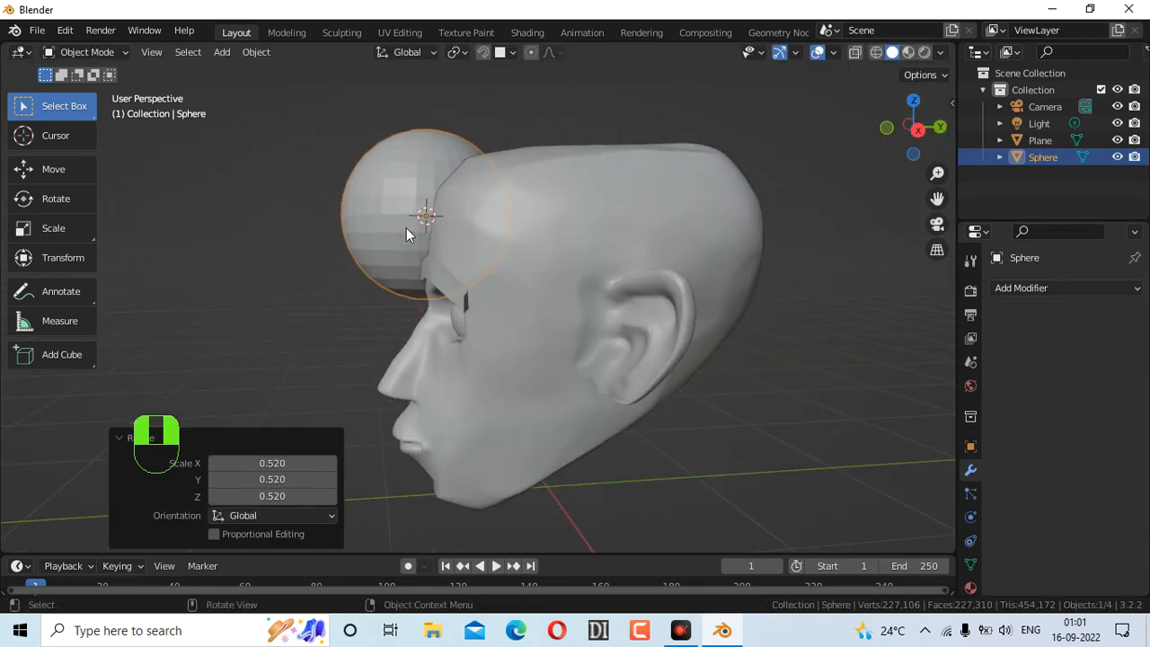
key("g")
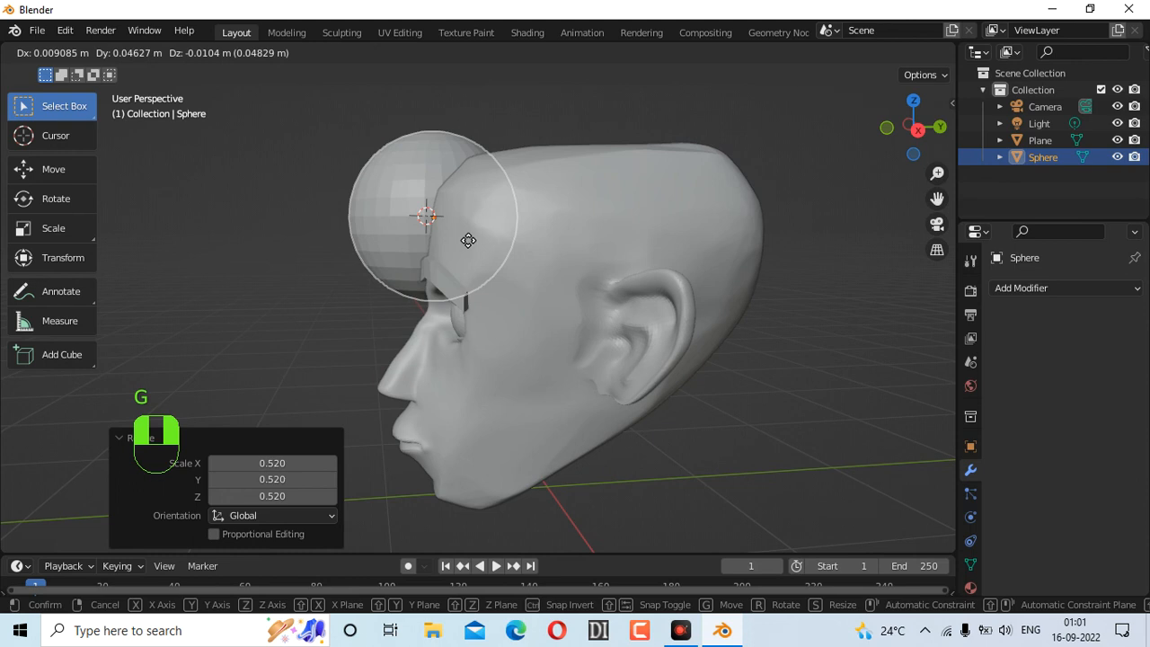
left_click(665, 229)
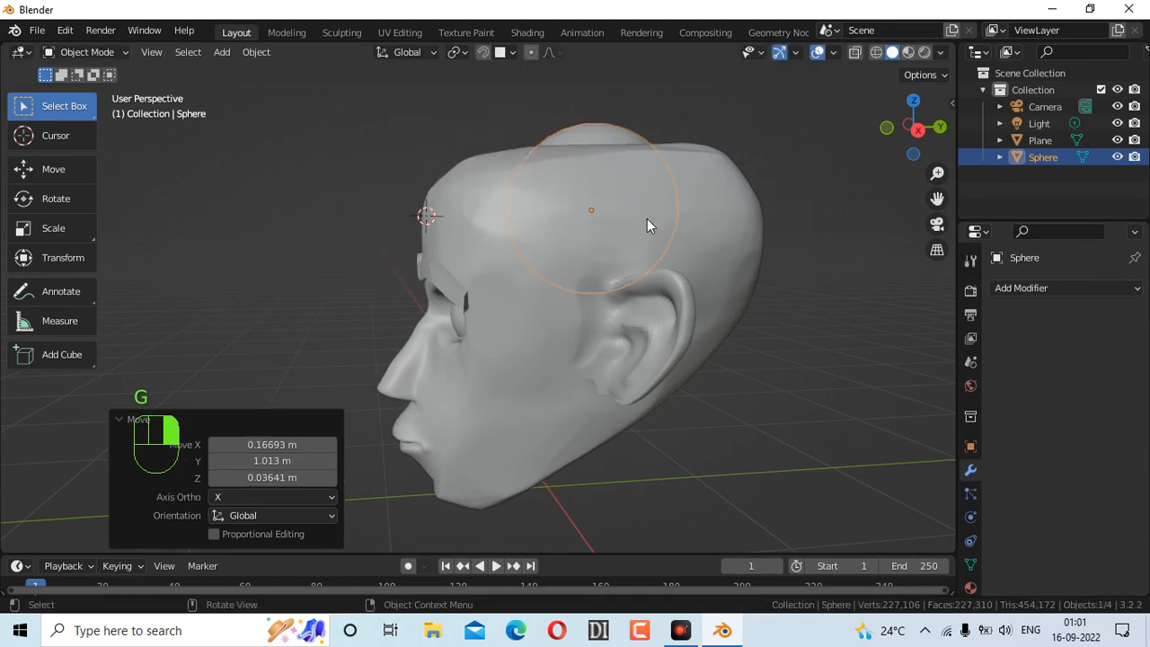
Scale the sphere to 2.039 to enclose the skull and switch to front orthographic view
key("s")
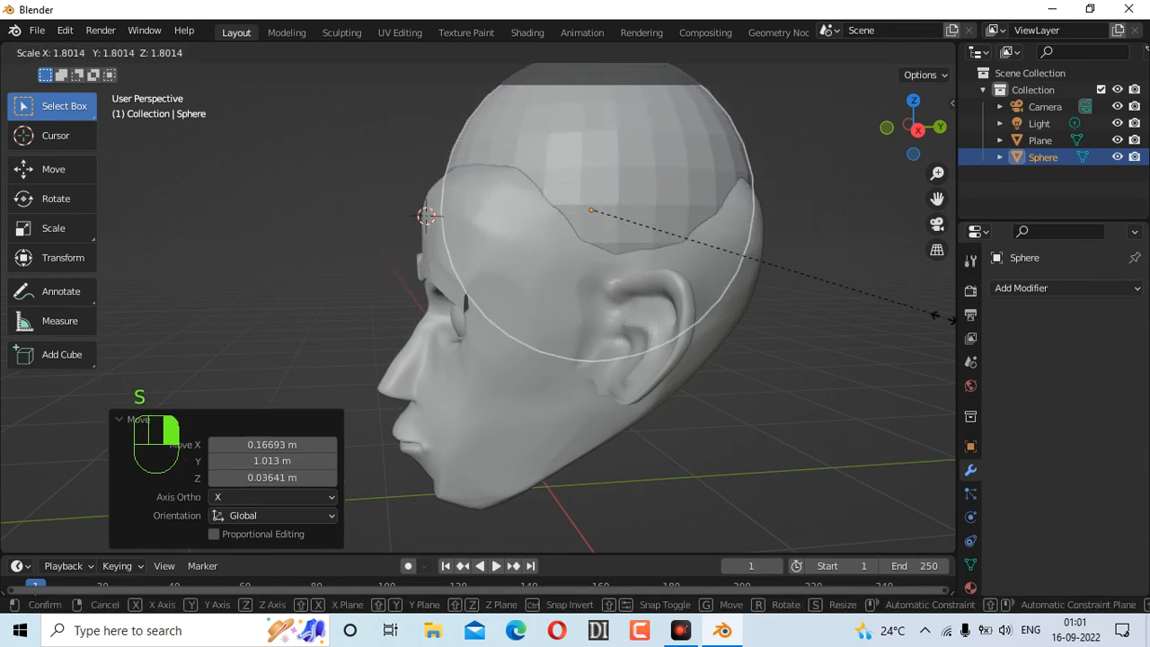
left_click(17, 378)
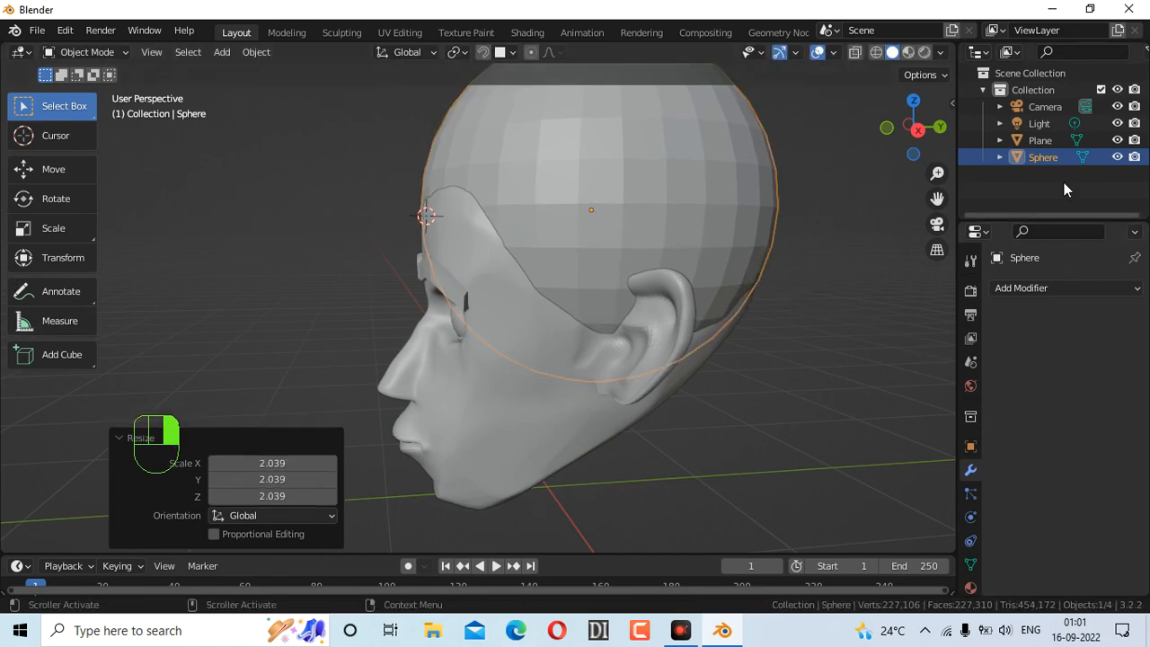
left_click_drag(886, 132, 544, 137)
left_click(897, 129)
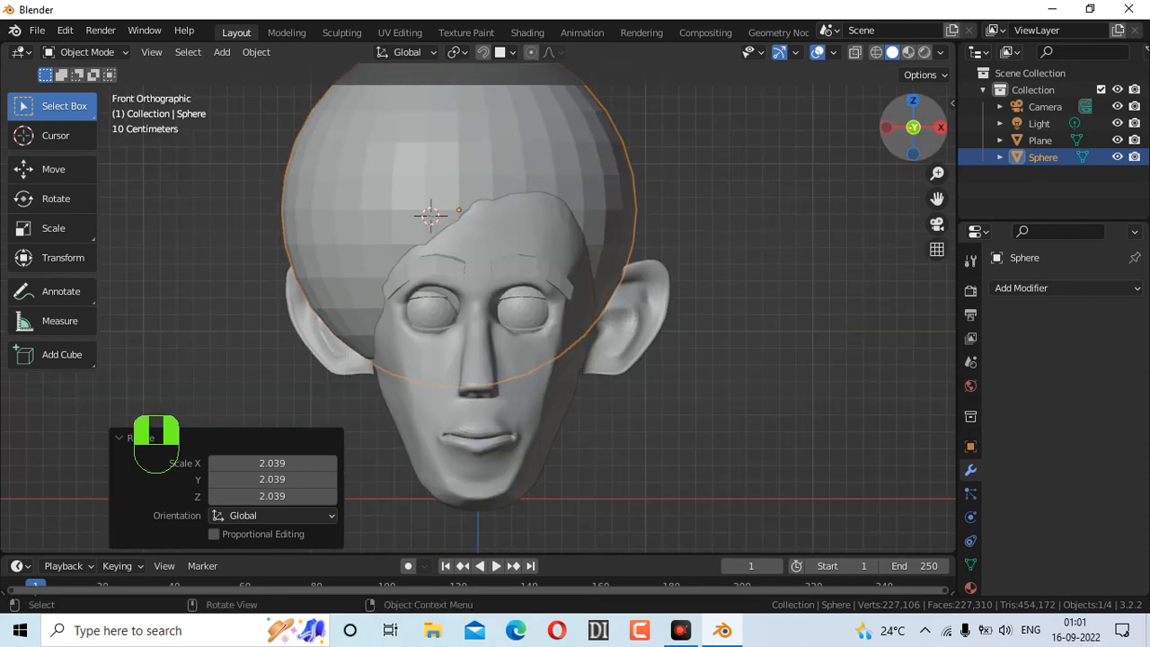
left_click_drag(923, 138, 922, 144)
left_click(917, 126)
Shift the sphere 0.12071 m along X so it sits centred over the head
key("g")
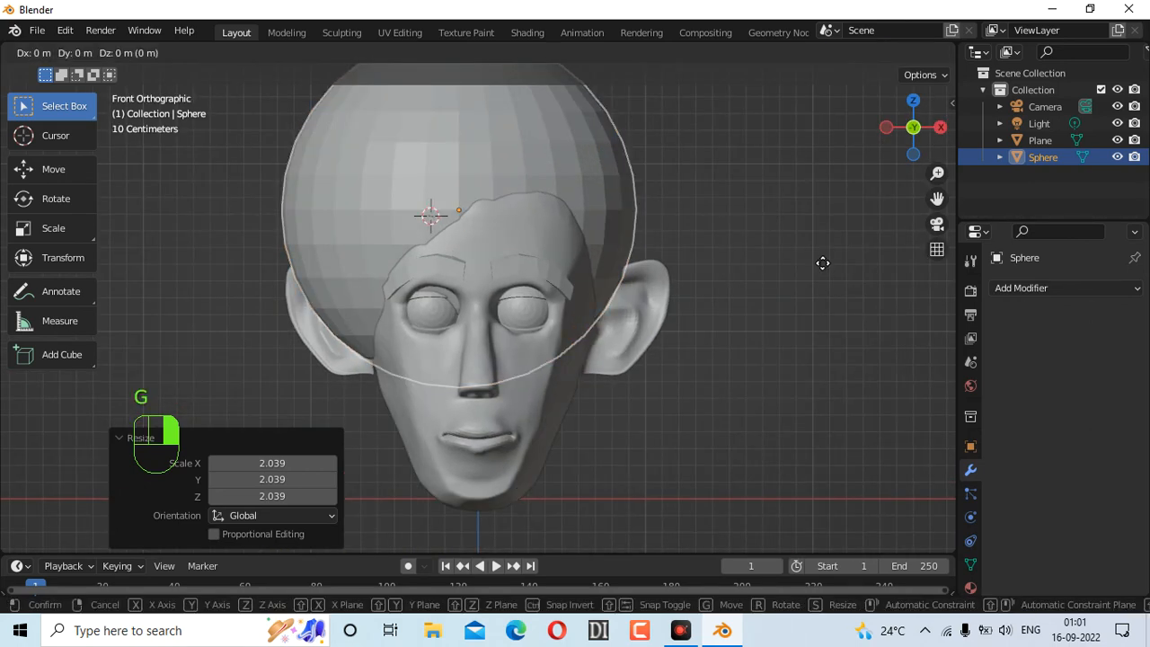
key("x")
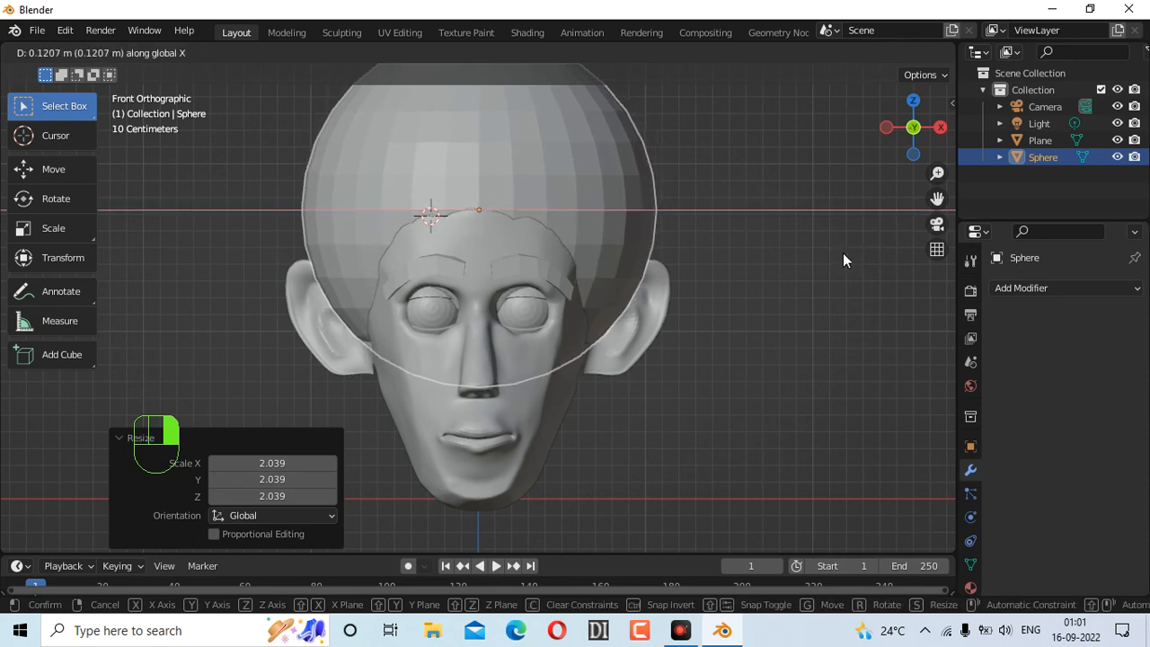
left_click(843, 253)
mouse_move(913, 126)
left_mouse_down()
mouse_move(845, 134)
mouse_move(899, 136)
left_mouse_up()
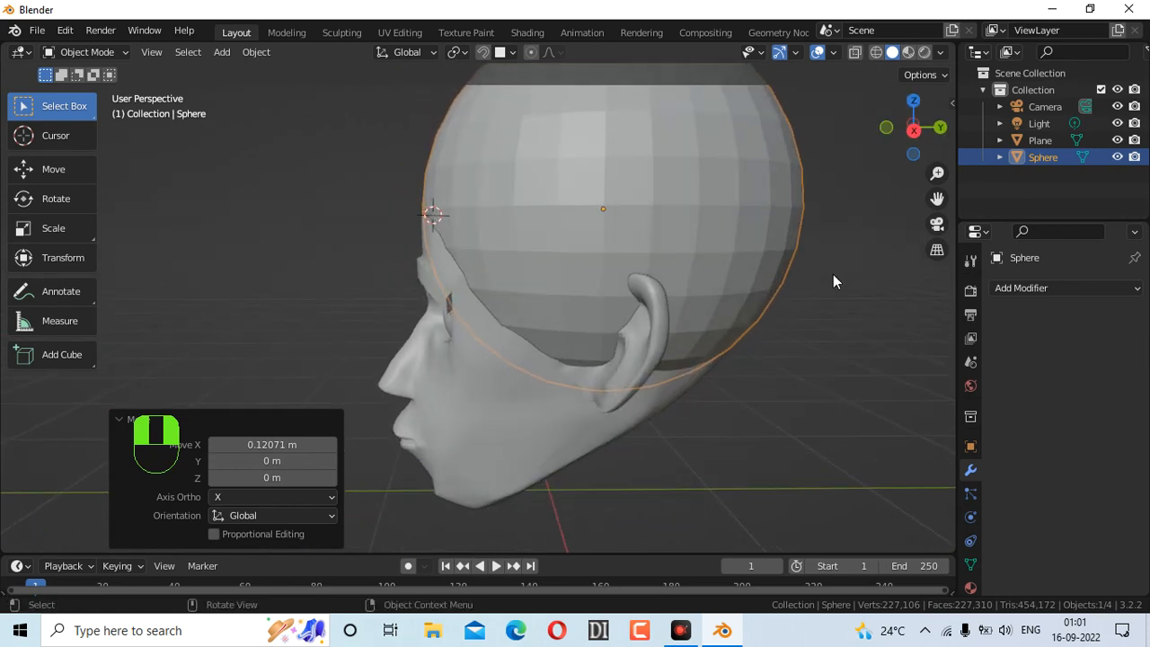
scroll(832, 274, "down", 3)
left_click(97, 51)
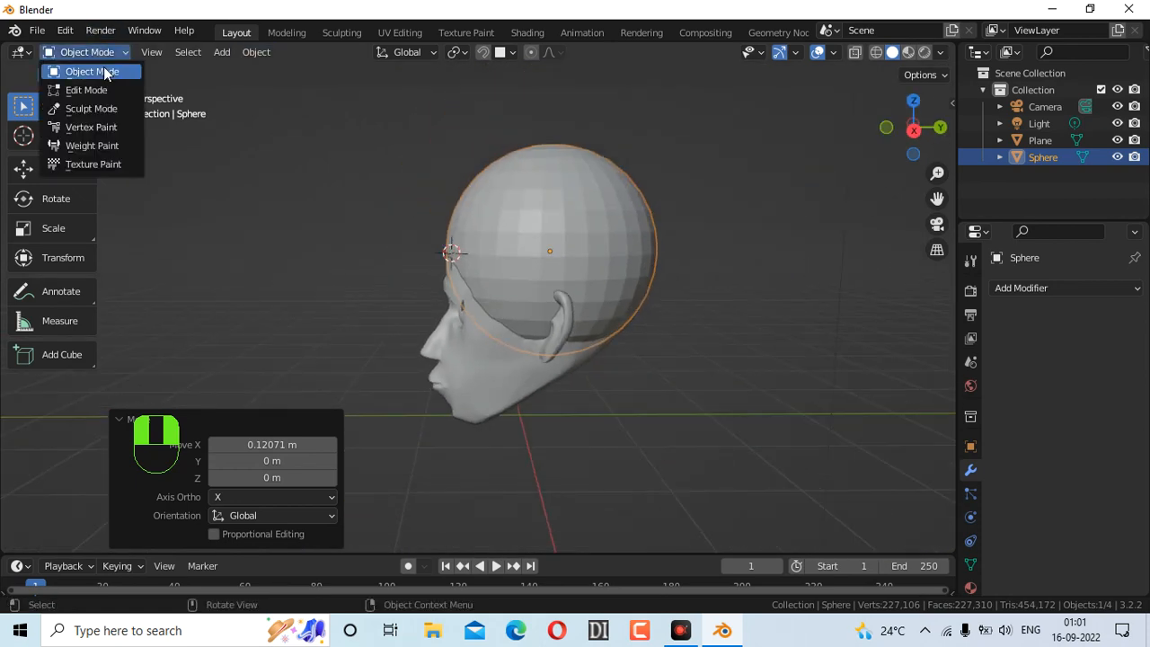
In Sculpt Mode with a 177 px Grab brush, pull the cap down over the skull and ear
left_click(97, 109)
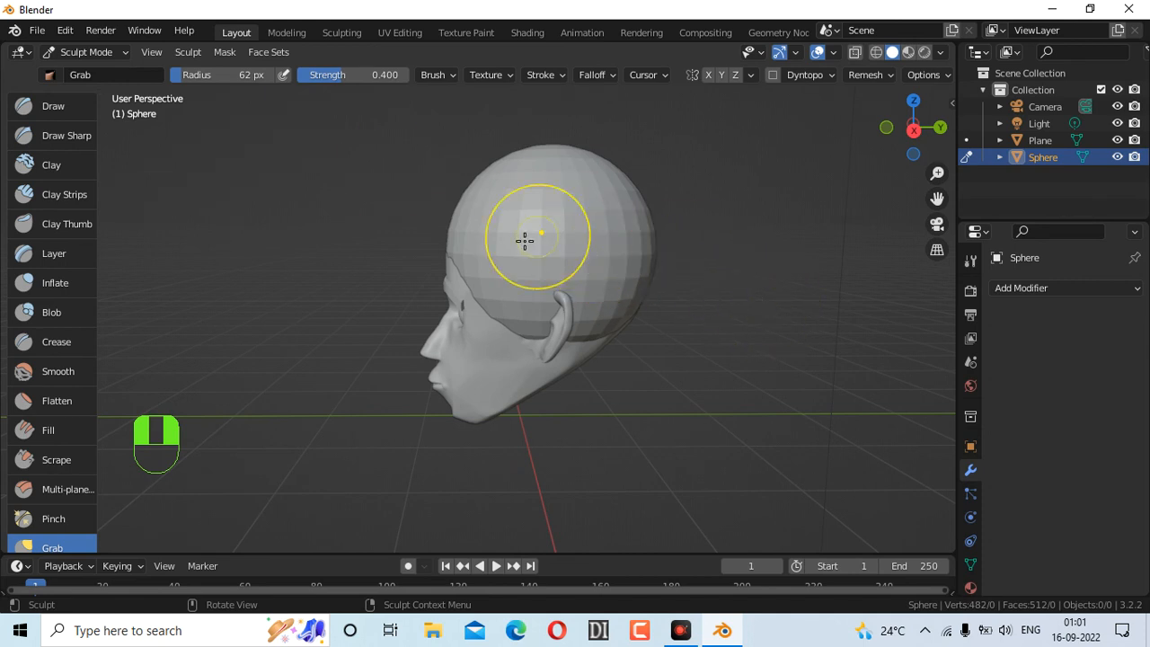
mouse_move(475, 296)
left_mouse_down()
mouse_move(490, 290)
mouse_move(547, 334)
mouse_move(536, 311)
mouse_move(494, 310)
mouse_move(544, 321)
mouse_move(518, 322)
left_mouse_up()
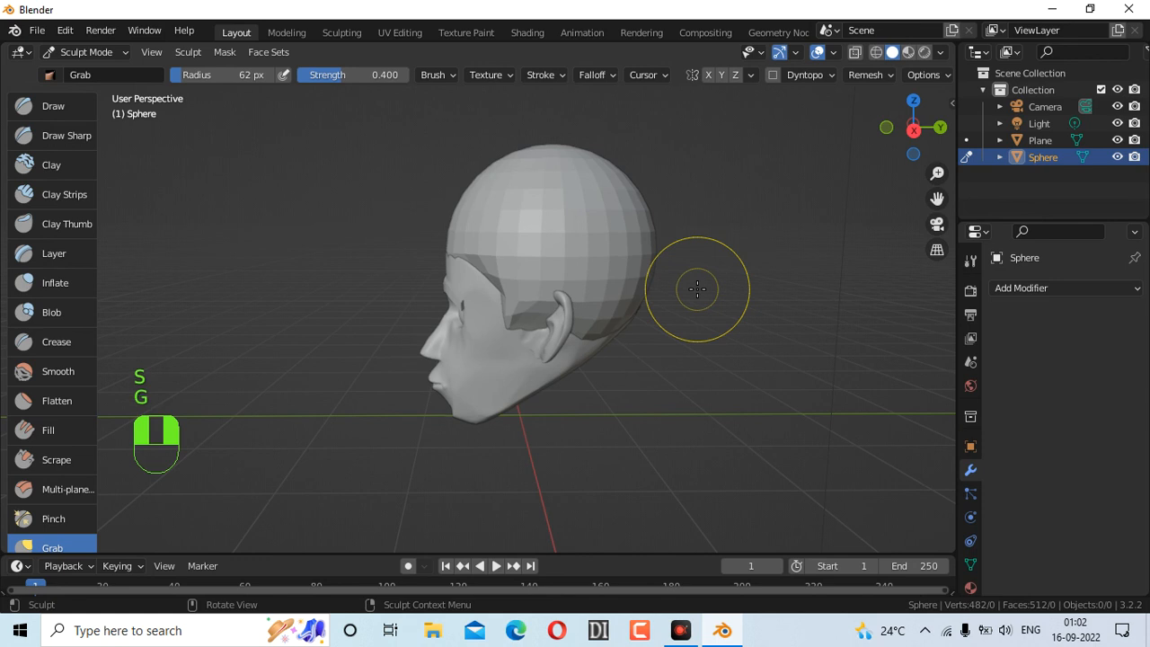
key("f")
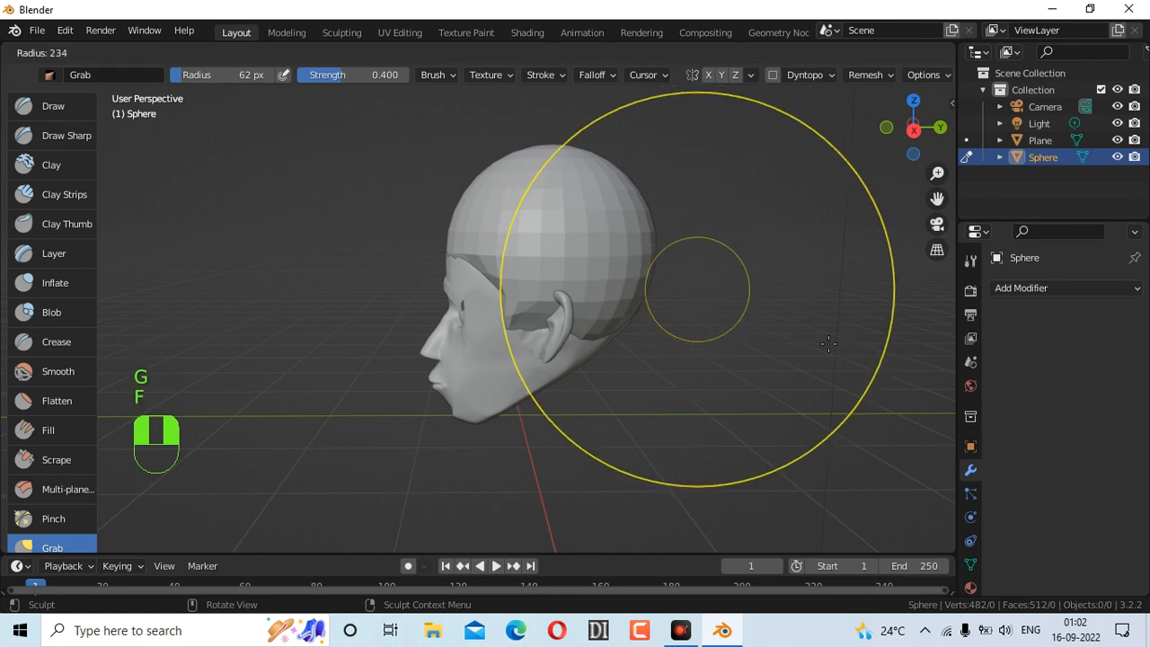
left_click(773, 331)
left_click_drag(608, 329, 610, 288)
left_click_drag(522, 294, 532, 313)
left_click_drag(468, 246, 467, 242)
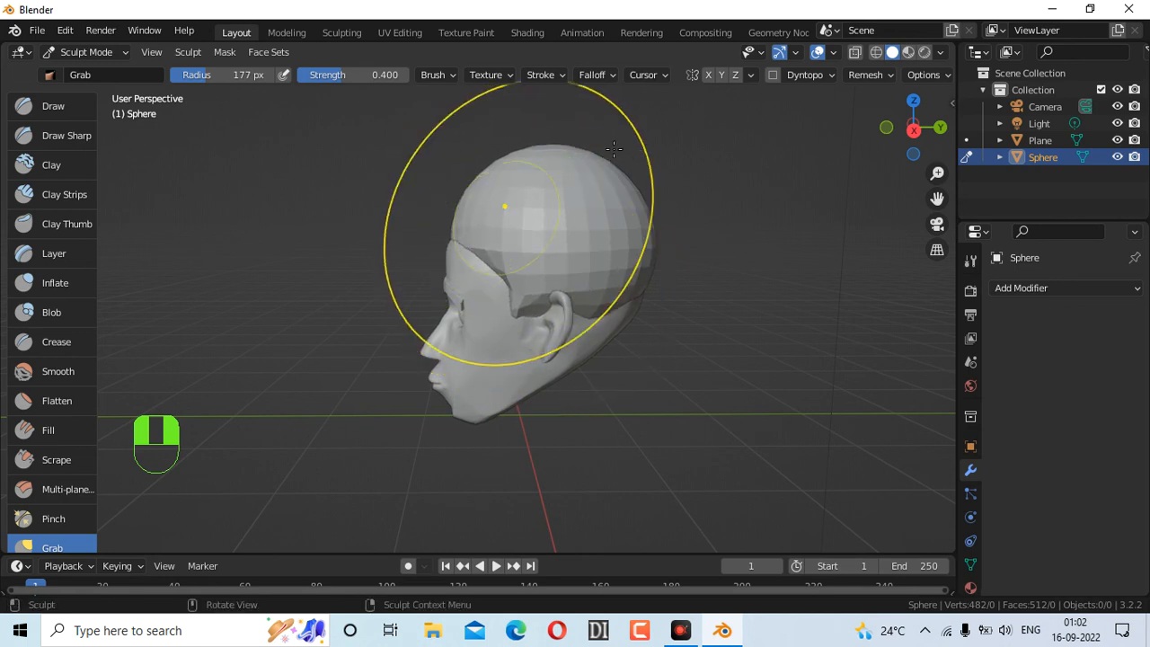
left_click_drag(550, 148, 550, 148)
mouse_move(543, 190)
left_mouse_down()
mouse_move(542, 207)
mouse_move(579, 186)
left_mouse_up()
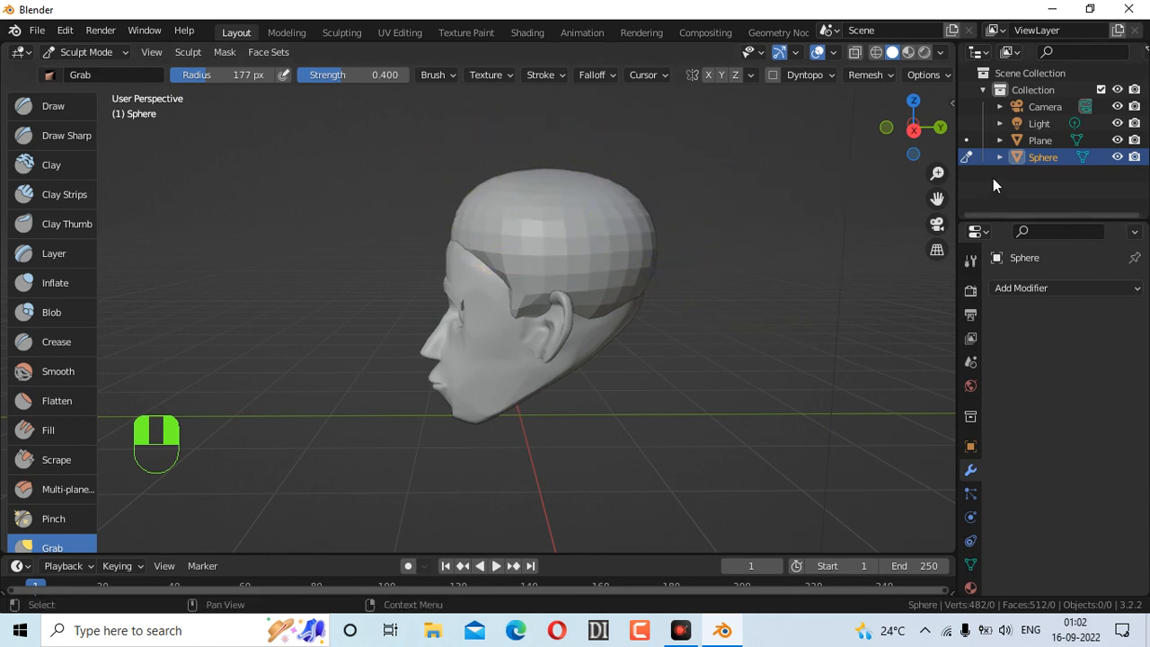
From the front, pull the cap's hairline edge downward, then undo the last three strokes
left_click_drag(913, 127, 881, 131)
mouse_move(547, 238)
left_mouse_down()
mouse_move(530, 329)
mouse_move(508, 330)
left_mouse_up()
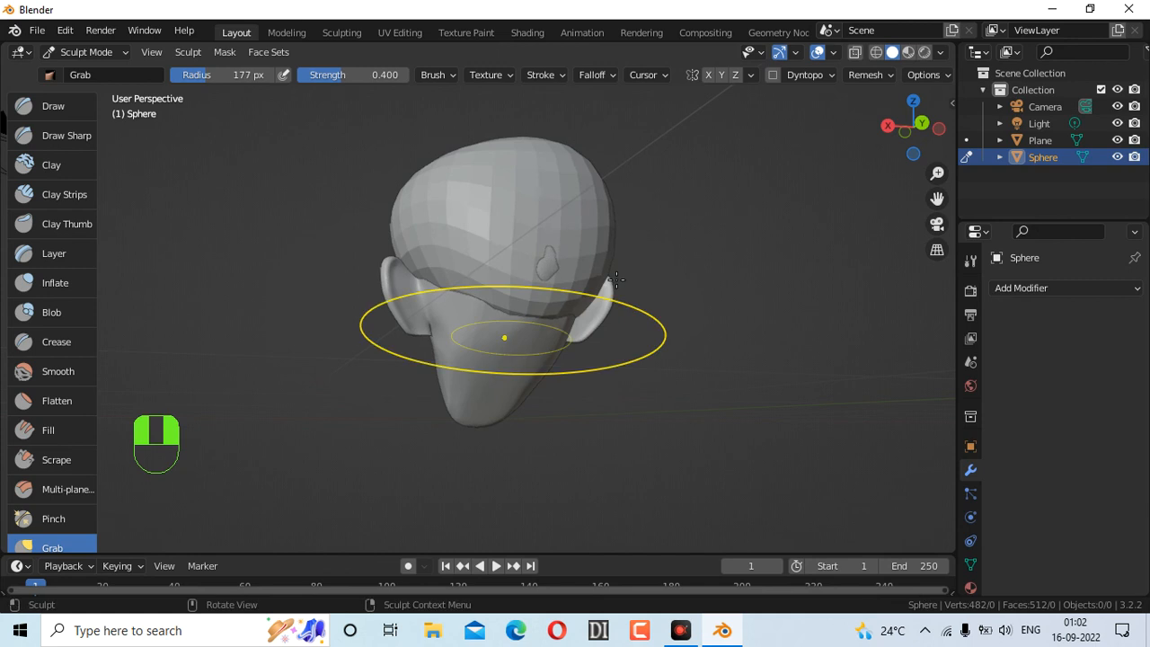
left_click_drag(548, 257, 562, 270)
mouse_move(904, 127)
left_mouse_down()
mouse_move(954, 155)
mouse_move(1139, 161)
mouse_move(1149, 145)
left_mouse_up()
left_click_drag(451, 178, 504, 192)
key("ctrl+z")
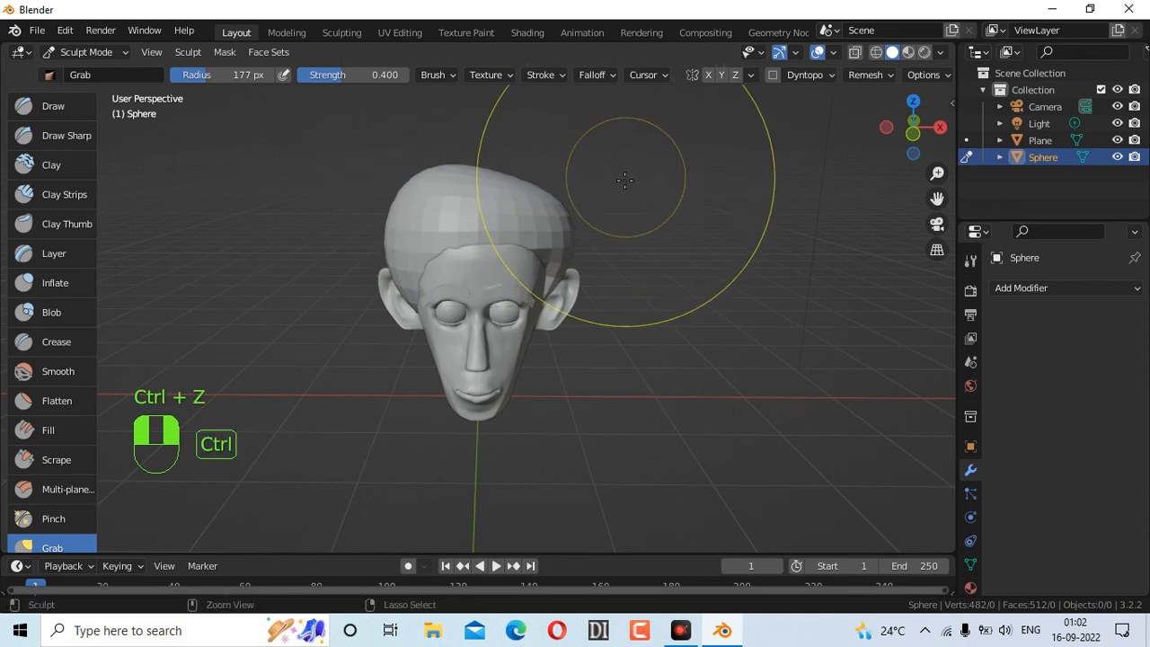
key("ctrl+z")
key("ctrl+z")
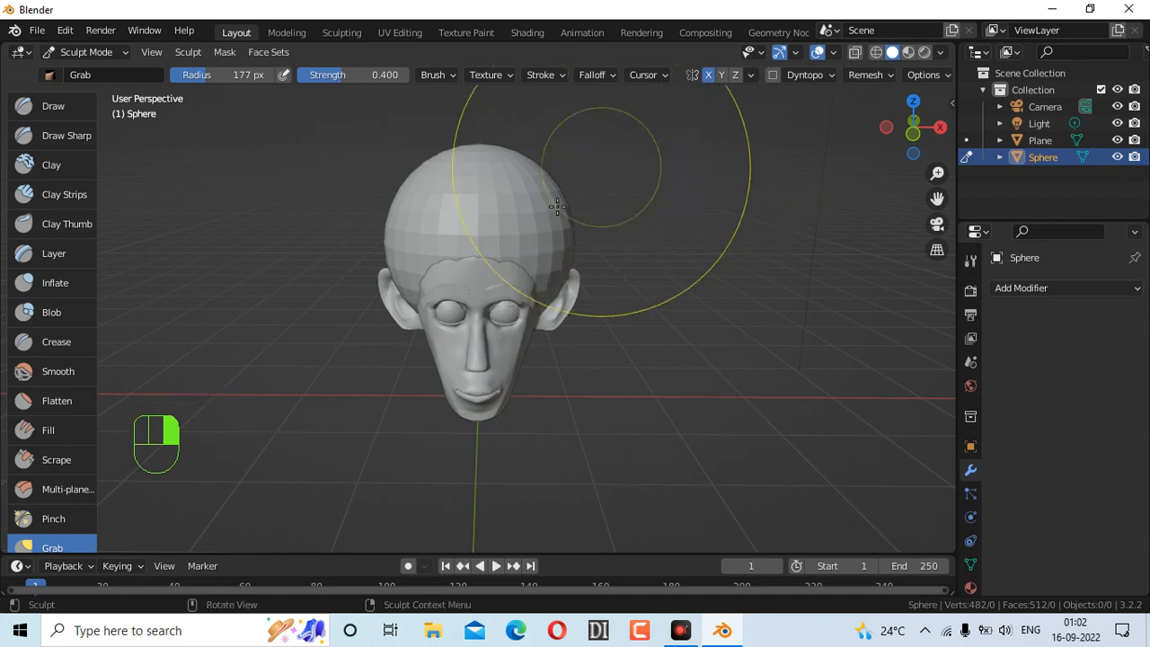
Reshape the cap's top, hairline and right edge from front, side and left views
mouse_move(558, 240)
left_mouse_down()
mouse_move(523, 164)
mouse_move(486, 164)
left_mouse_up()
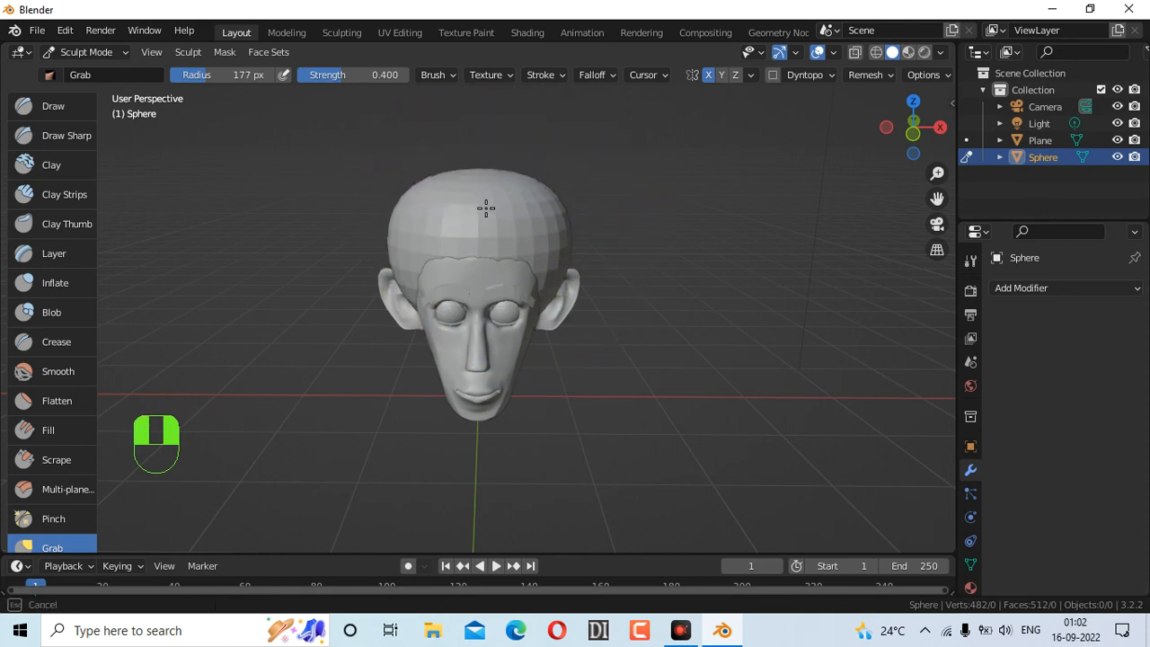
left_click_drag(486, 208, 488, 206)
left_click_drag(925, 123, 792, 120)
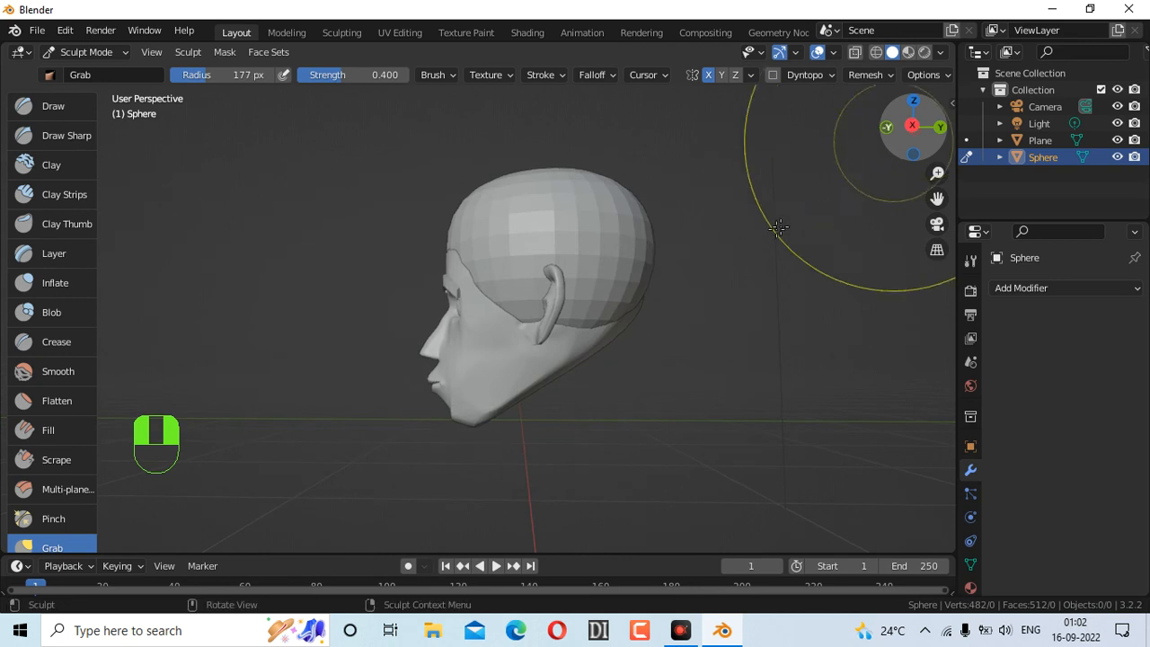
mouse_move(917, 125)
left_mouse_down()
mouse_move(966, 127)
mouse_move(939, 126)
left_mouse_up()
mouse_move(540, 232)
left_mouse_down()
mouse_move(533, 254)
mouse_move(552, 261)
left_mouse_up()
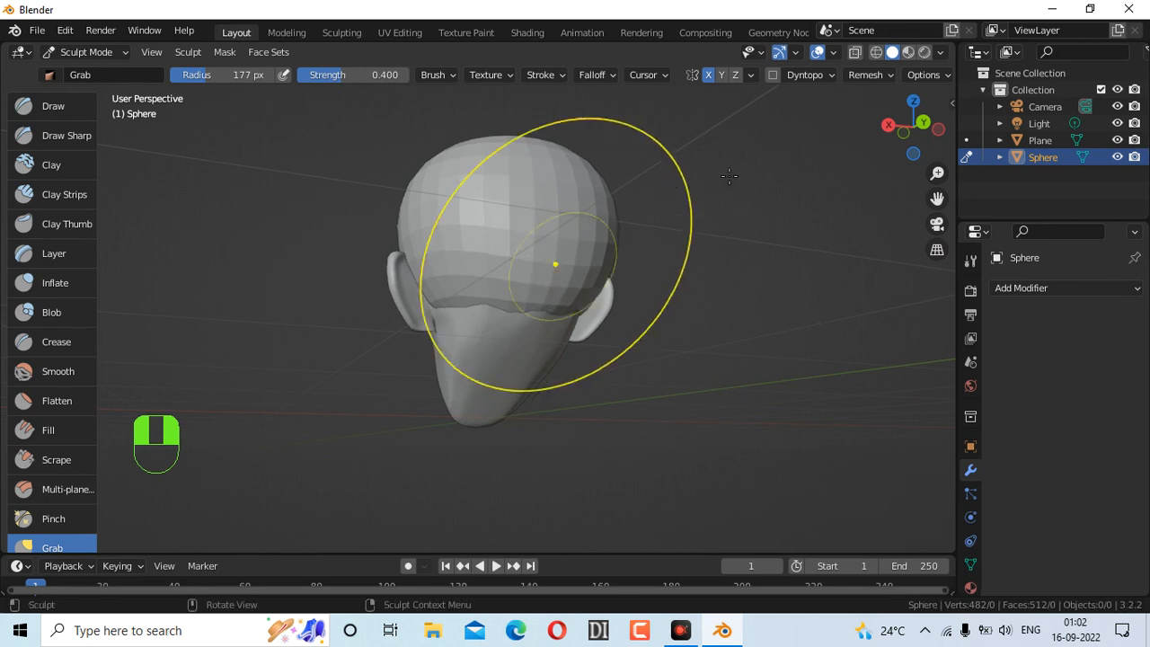
left_click_drag(911, 130, 1144, 158)
left_click(923, 135)
mouse_move(469, 238)
left_mouse_down()
mouse_move(480, 258)
mouse_move(490, 249)
mouse_move(482, 253)
left_mouse_up()
left_click_drag(564, 233, 554, 228)
left_click_drag(476, 169, 475, 179)
mouse_move(925, 121)
left_mouse_down()
mouse_move(885, 119)
mouse_move(899, 124)
mouse_move(889, 144)
left_mouse_up()
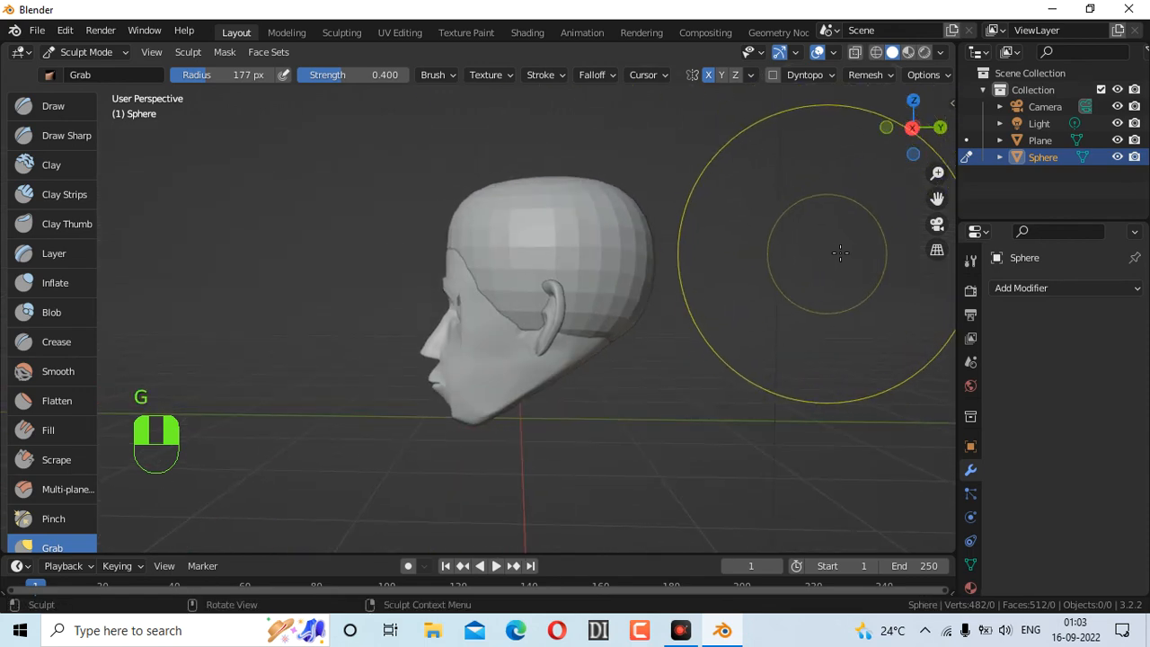
Set the Grab radius to 55 px and pull the cap behind the ear upward, redoing one stroke
key("f")
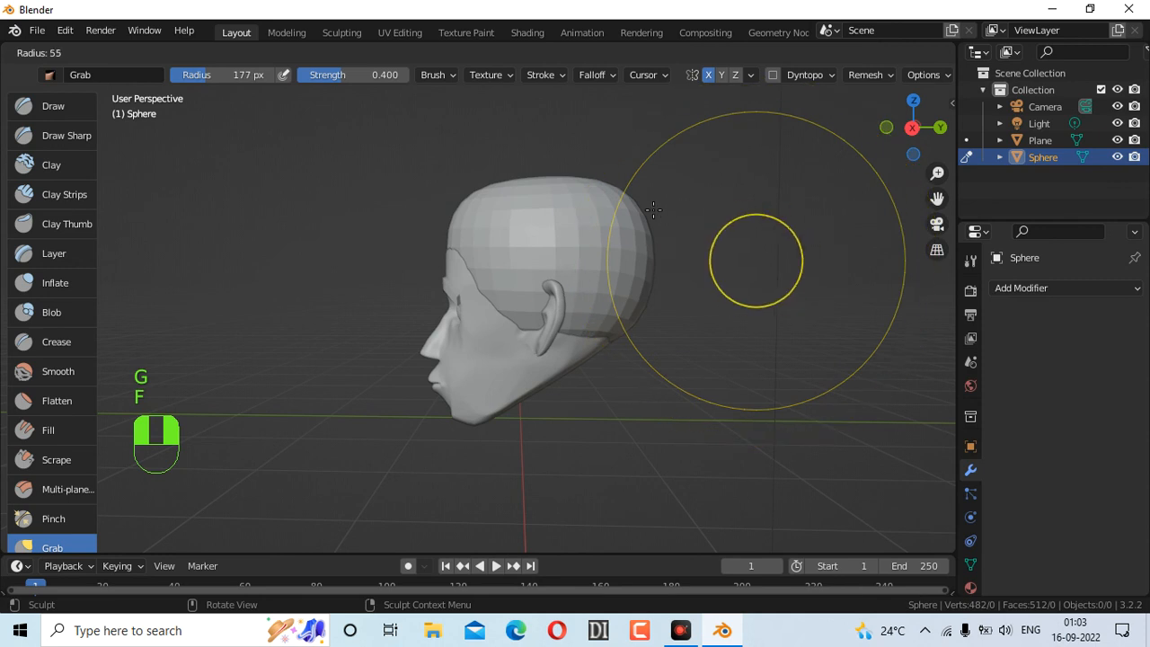
left_click(653, 209)
mouse_move(539, 322)
left_mouse_down()
mouse_move(530, 328)
mouse_move(479, 288)
mouse_move(496, 286)
mouse_move(538, 324)
mouse_move(513, 300)
mouse_move(513, 322)
mouse_move(530, 293)
mouse_move(531, 321)
mouse_move(510, 288)
mouse_move(512, 267)
left_mouse_up()
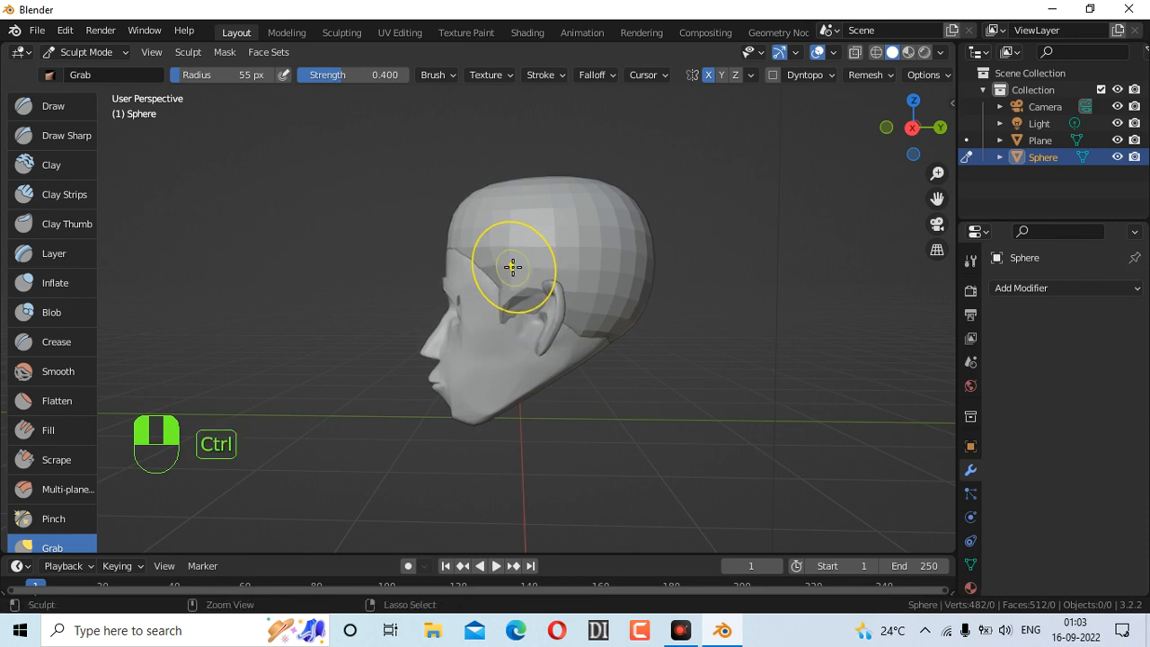
key("ctrl+z")
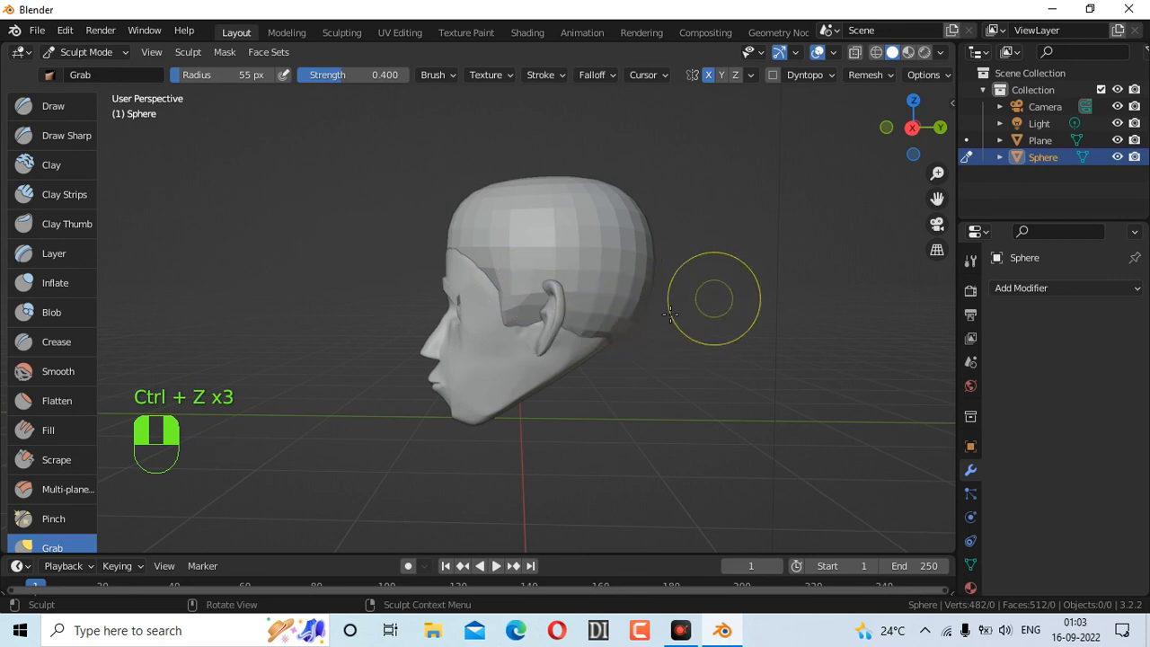
mouse_move(578, 329)
left_mouse_down()
mouse_move(575, 309)
mouse_move(618, 293)
left_mouse_up()
Raise the brush radius to 120 px and reshape the cap's top and front hairline
mouse_move(916, 128)
left_mouse_down()
mouse_move(710, 162)
mouse_move(611, 135)
mouse_move(525, 143)
left_mouse_up()
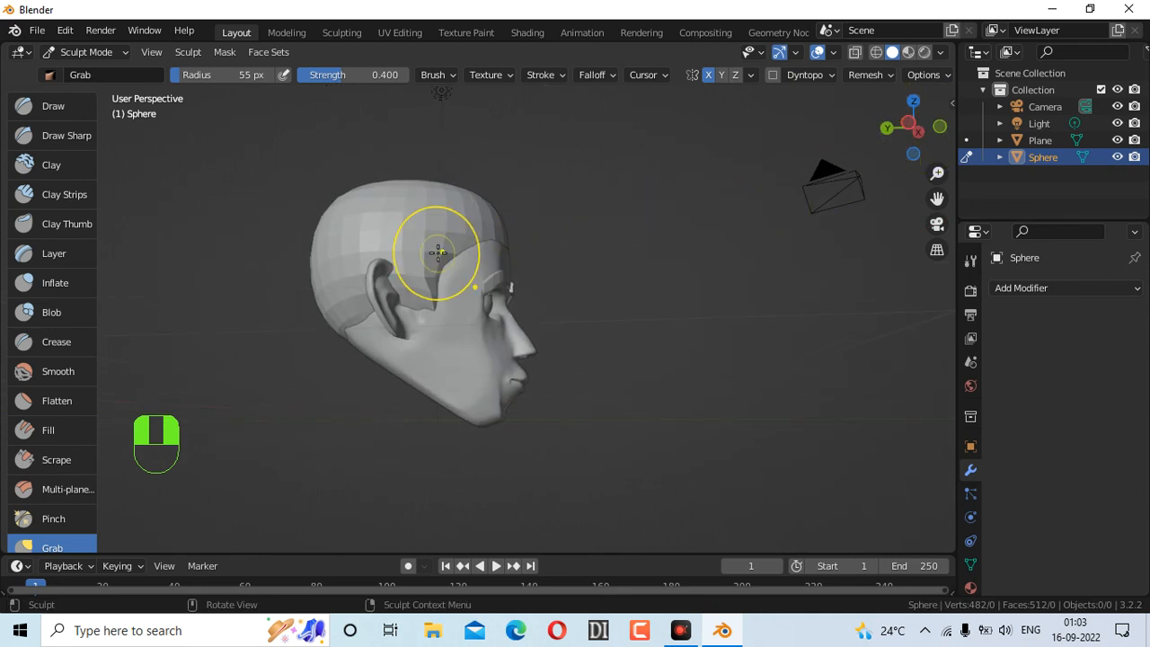
left_click_drag(925, 127, 622, 134)
mouse_move(521, 186)
left_mouse_down()
mouse_move(520, 201)
mouse_move(530, 198)
left_mouse_up()
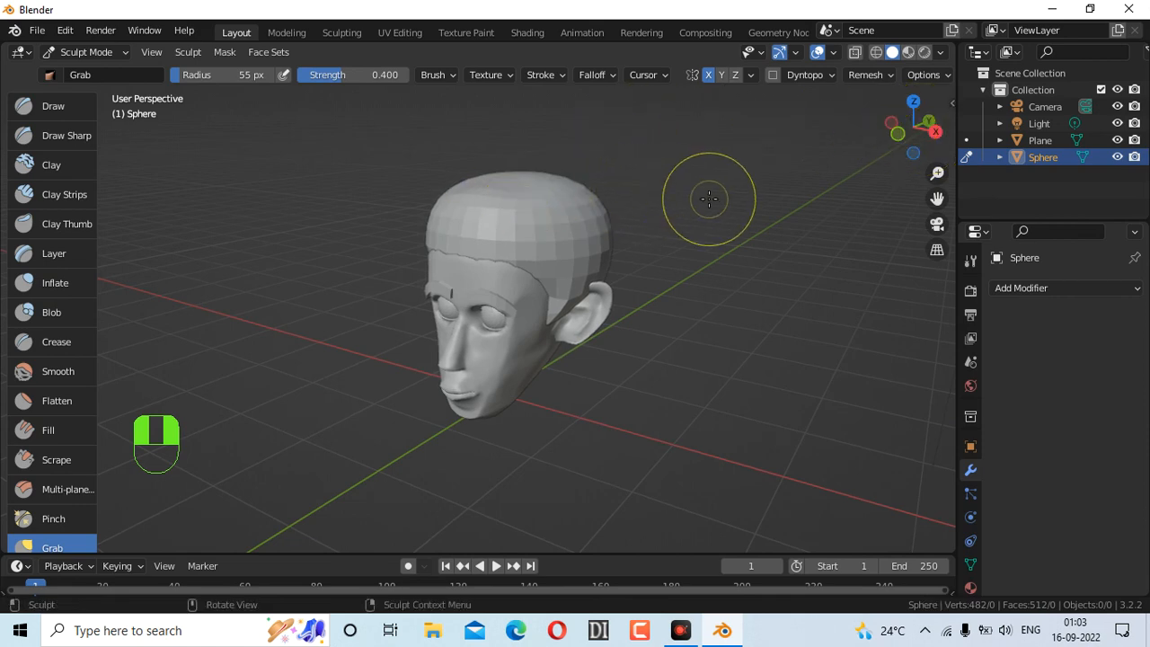
key("f")
left_click(795, 201)
mouse_move(513, 176)
left_mouse_down()
mouse_move(515, 195)
mouse_move(588, 201)
left_mouse_up()
left_click_drag(446, 189, 431, 190)
left_click_drag(905, 145, 917, 131)
left_click_drag(529, 236, 472, 248)
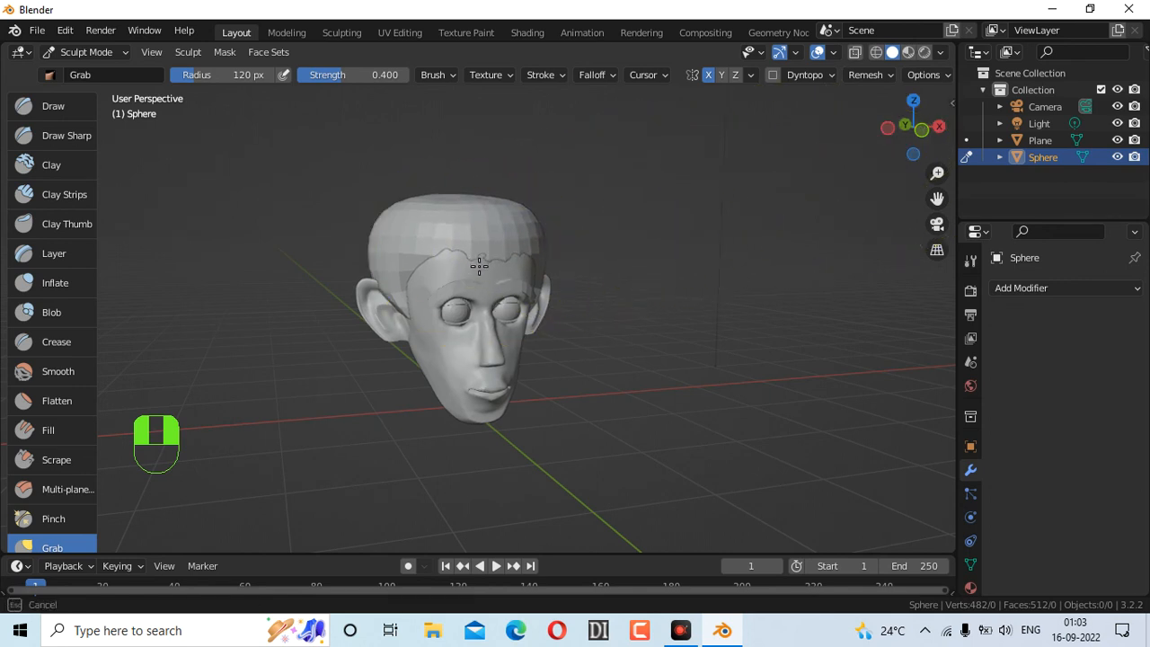
From the left profile, pull the cap's back outward and its lower edge down behind the ear
left_click_drag(484, 244, 490, 241)
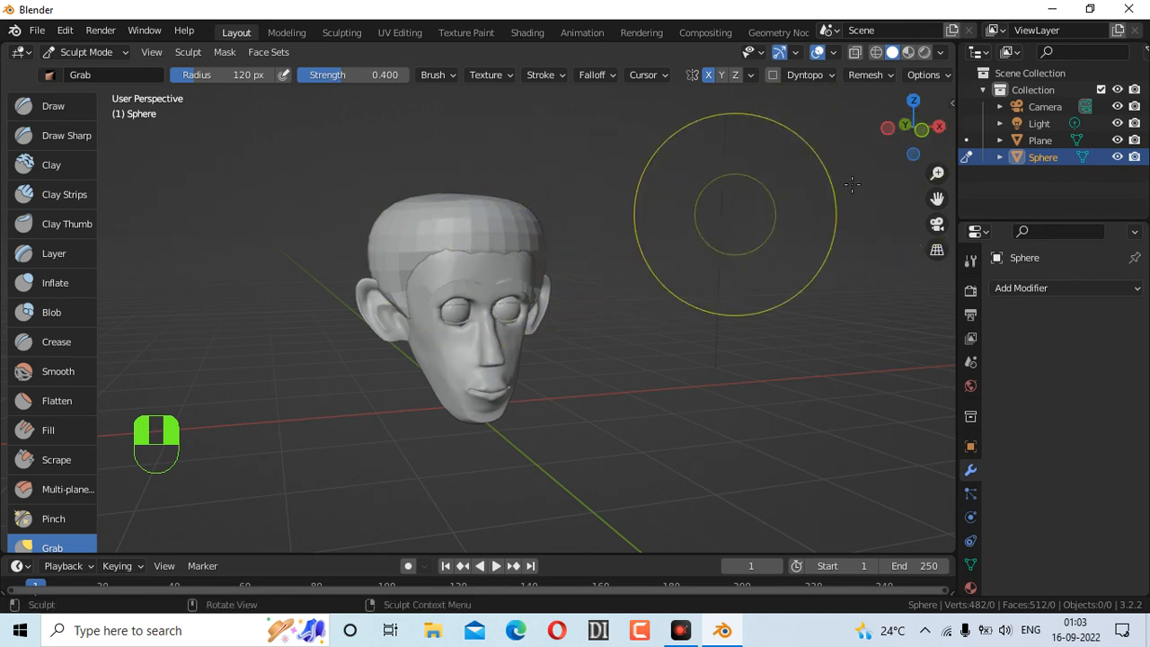
left_click_drag(917, 137, 885, 132)
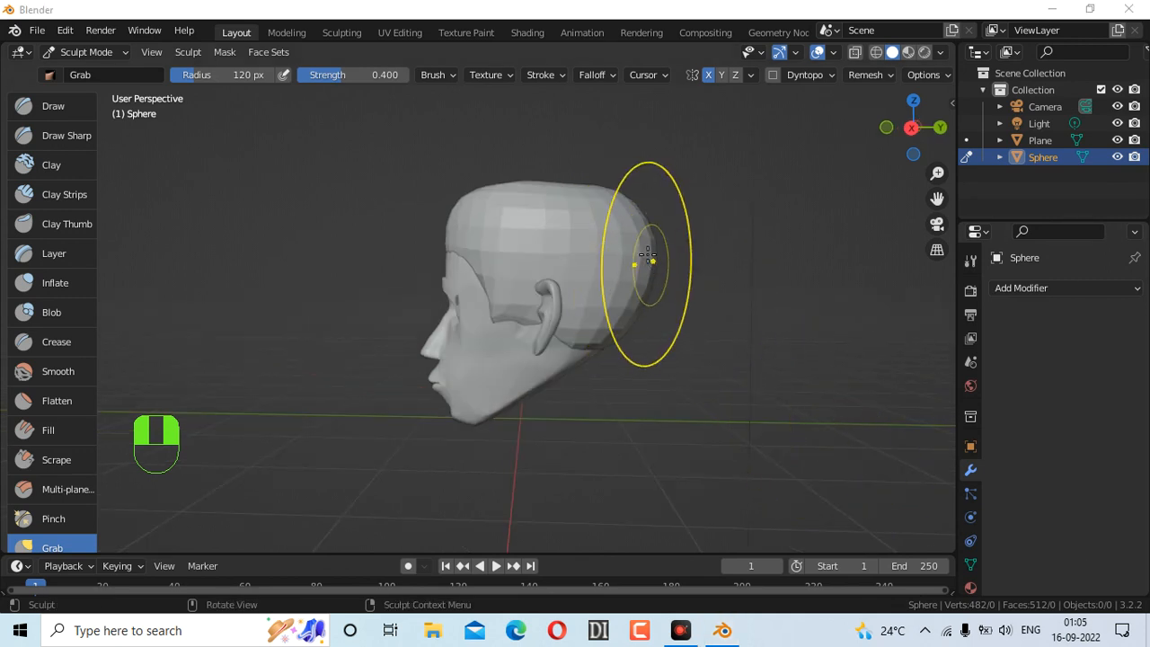
left_click_drag(646, 258, 662, 246)
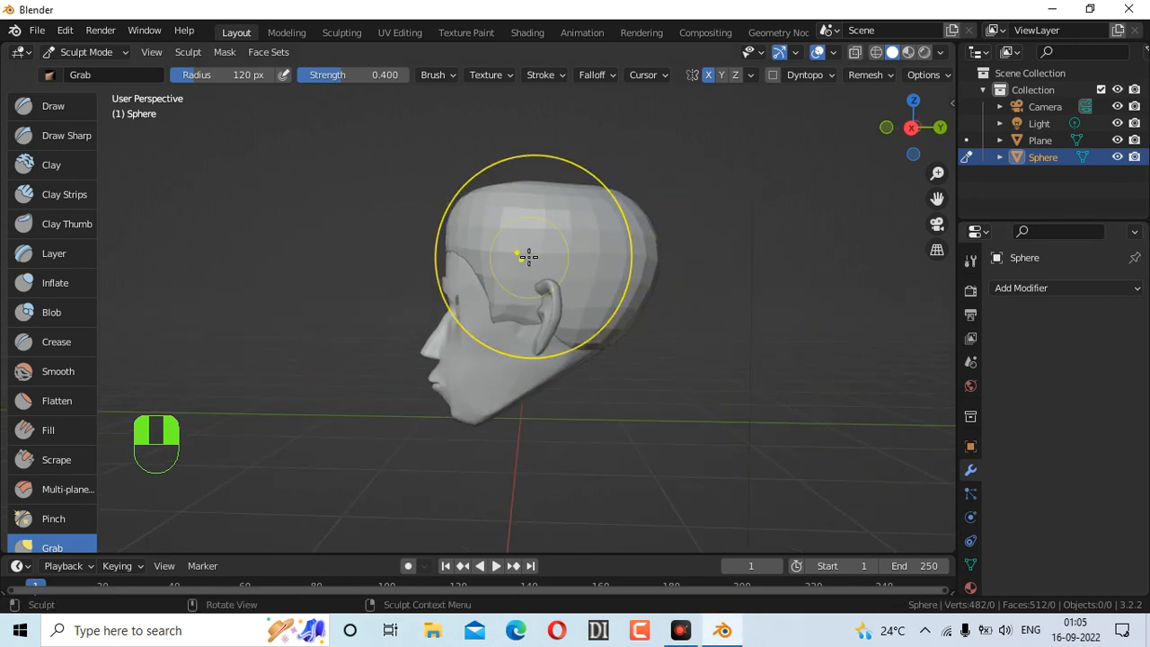
mouse_move(526, 310)
left_mouse_down()
mouse_move(503, 325)
mouse_move(531, 315)
mouse_move(515, 336)
left_mouse_up()
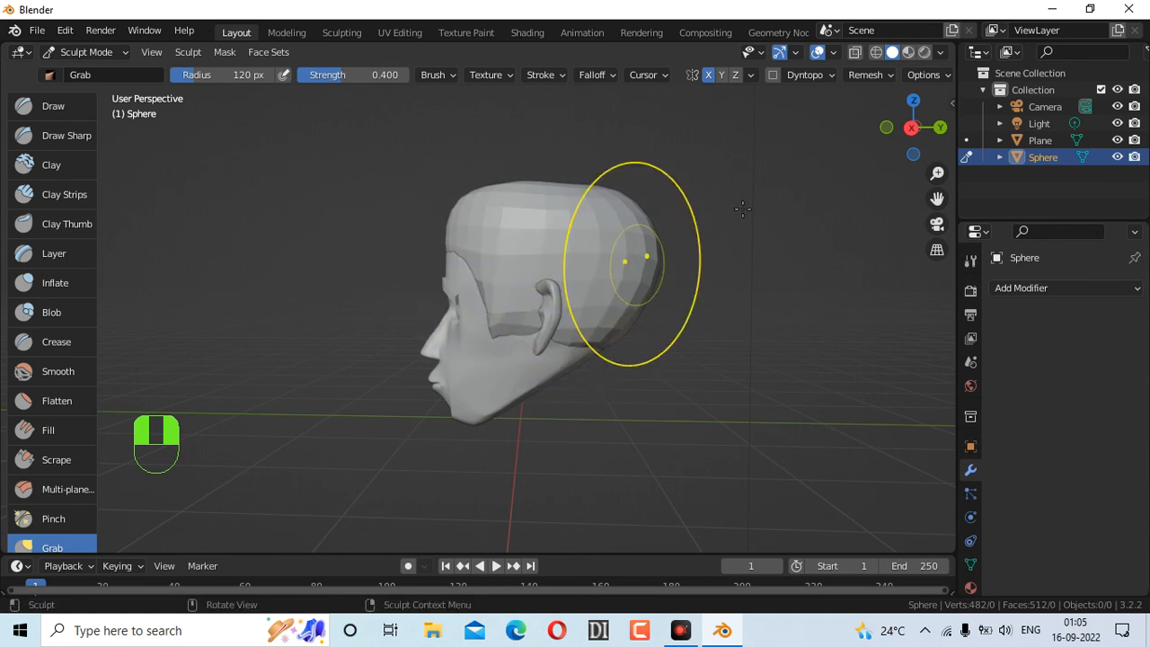
mouse_move(860, 157)
left_mouse_down()
mouse_move(952, 142)
mouse_move(875, 132)
left_mouse_up()
mouse_move(511, 330)
left_mouse_down()
mouse_move(552, 305)
mouse_move(541, 332)
mouse_move(561, 346)
left_mouse_up()
key("f")
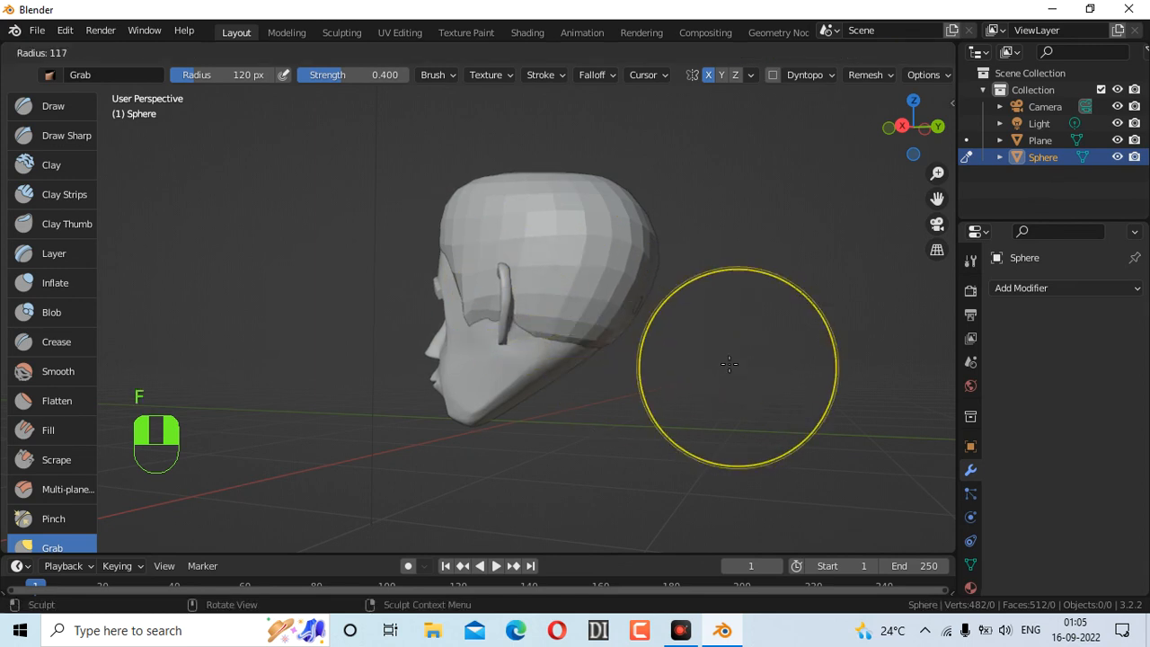
With a 62 px brush, pull the cap behind the ear, at the upper right and over the forehead
left_click(689, 341)
mouse_move(533, 320)
left_mouse_down()
mouse_move(524, 321)
mouse_move(531, 300)
mouse_move(482, 310)
mouse_move(496, 295)
mouse_move(476, 285)
mouse_move(494, 301)
left_mouse_up()
mouse_move(898, 130)
left_mouse_down()
mouse_move(1033, 128)
mouse_move(926, 130)
mouse_move(857, 149)
left_mouse_up()
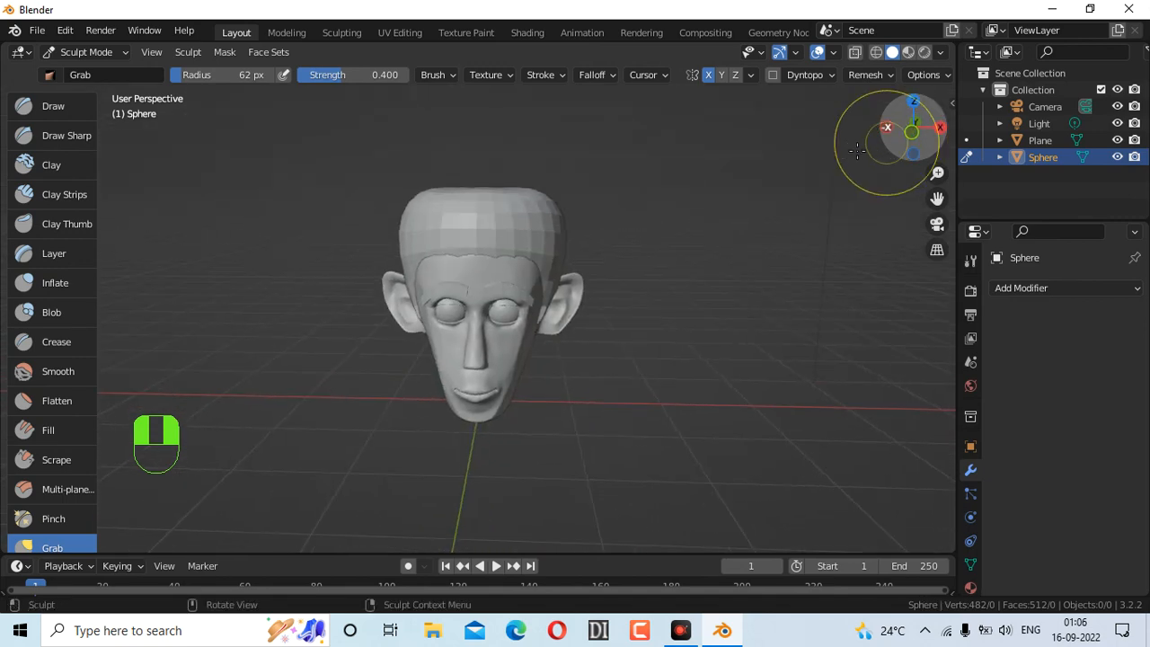
mouse_move(569, 224)
left_mouse_down()
mouse_move(558, 226)
mouse_move(570, 242)
left_mouse_up()
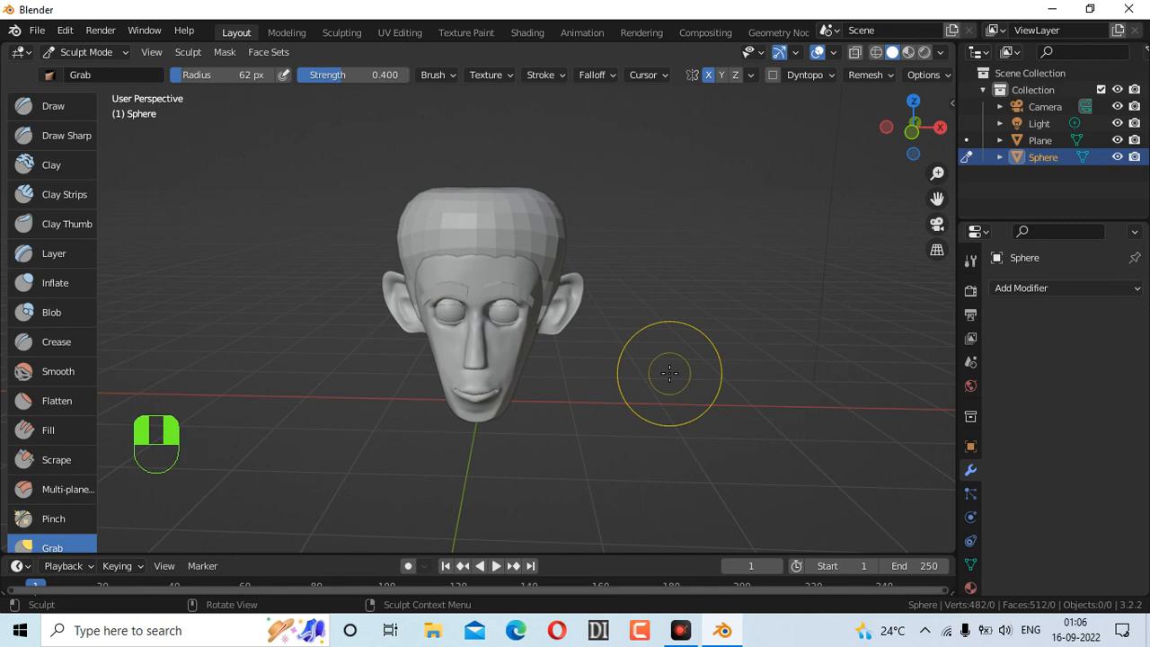
middle_click_drag(670, 373, 633, 360)
mouse_move(485, 254)
left_mouse_down()
mouse_move(512, 257)
mouse_move(524, 292)
mouse_move(546, 266)
left_mouse_up()
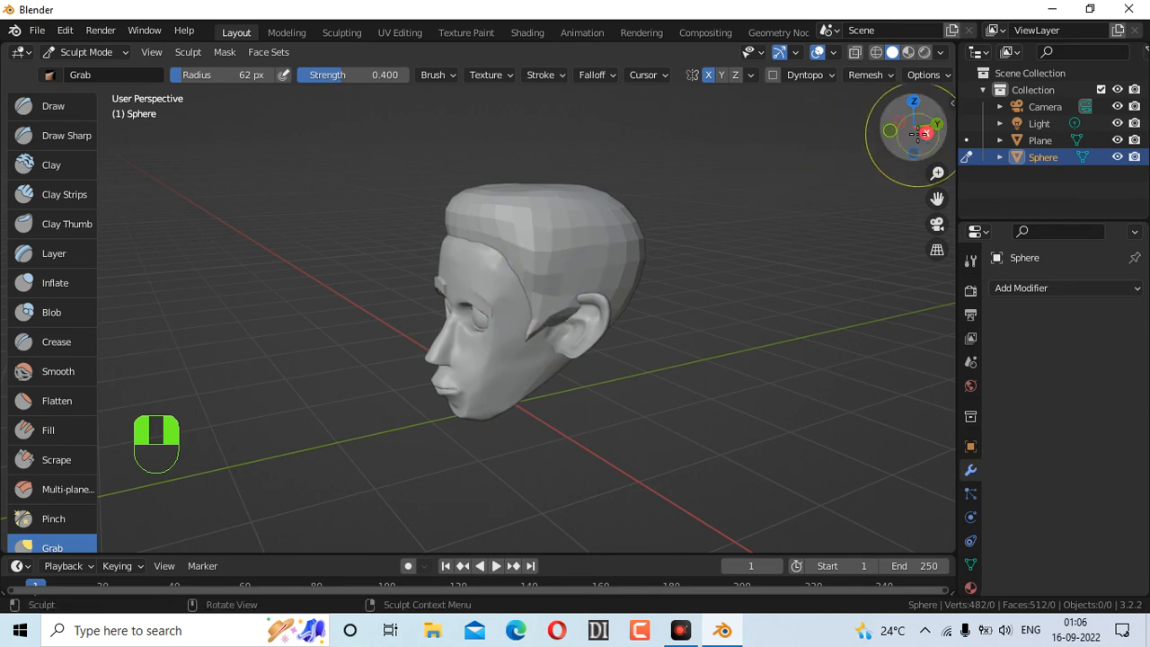
Shape the cap's top, forehead hairline and top-back, pulling sideburns down before both ears
left_click_drag(914, 126, 1118, 126)
mouse_move(494, 211)
left_mouse_down()
mouse_move(513, 210)
mouse_move(478, 222)
mouse_move(504, 209)
left_mouse_up()
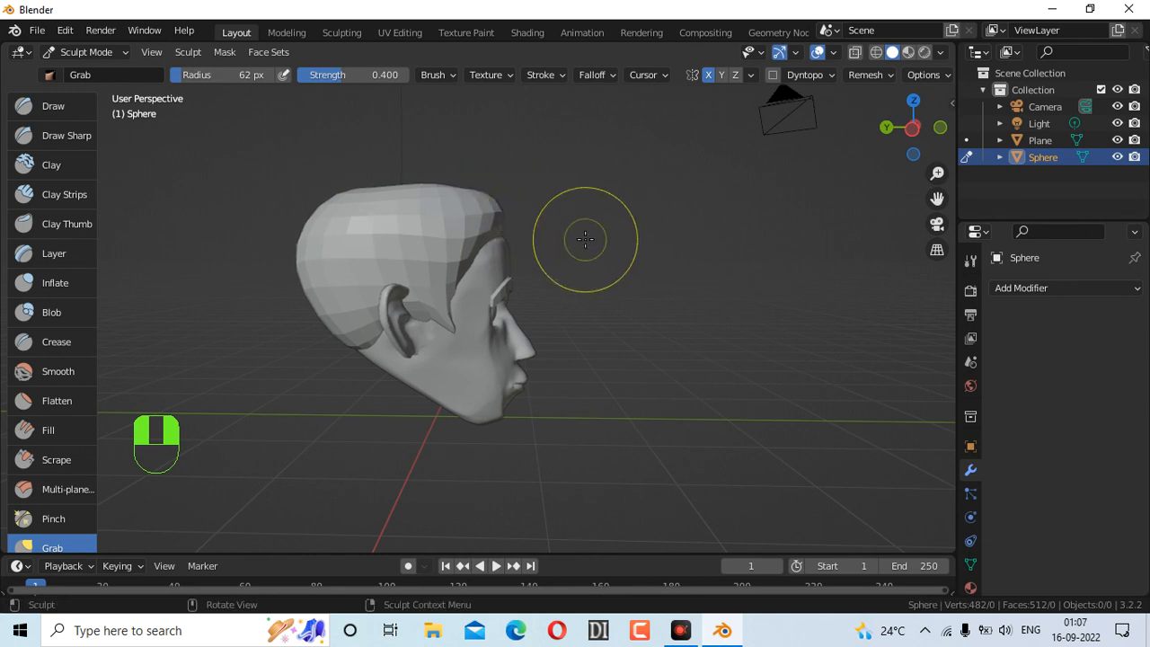
mouse_move(911, 125)
left_mouse_down()
mouse_move(888, 125)
mouse_move(898, 133)
left_mouse_up()
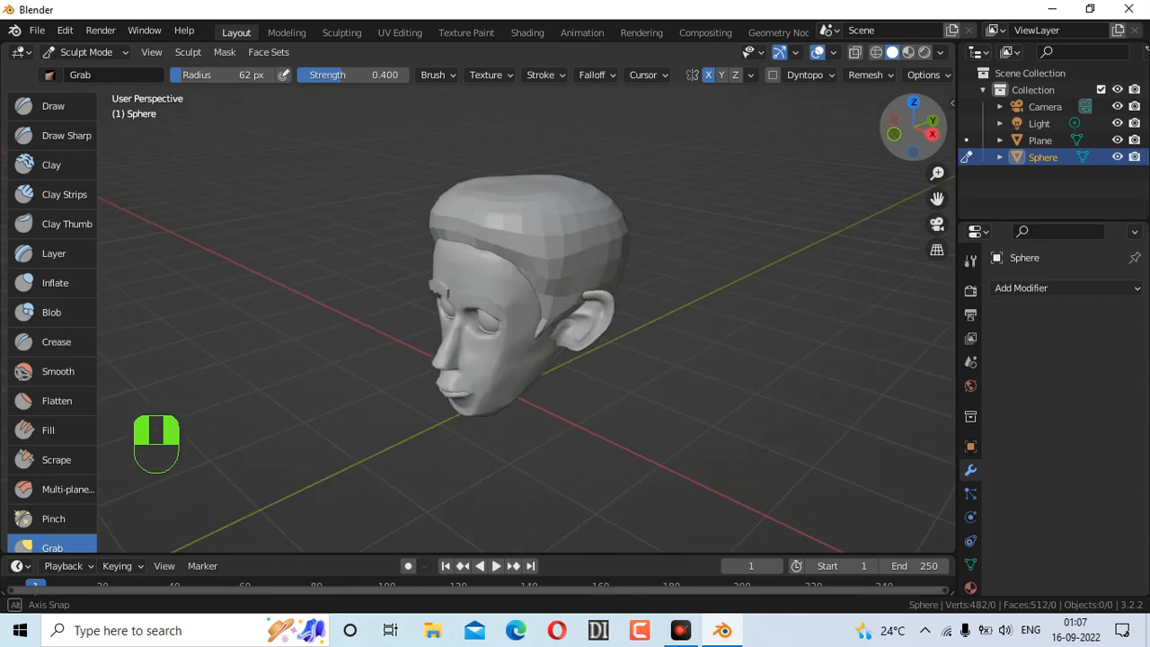
left_click_drag(522, 237, 506, 240)
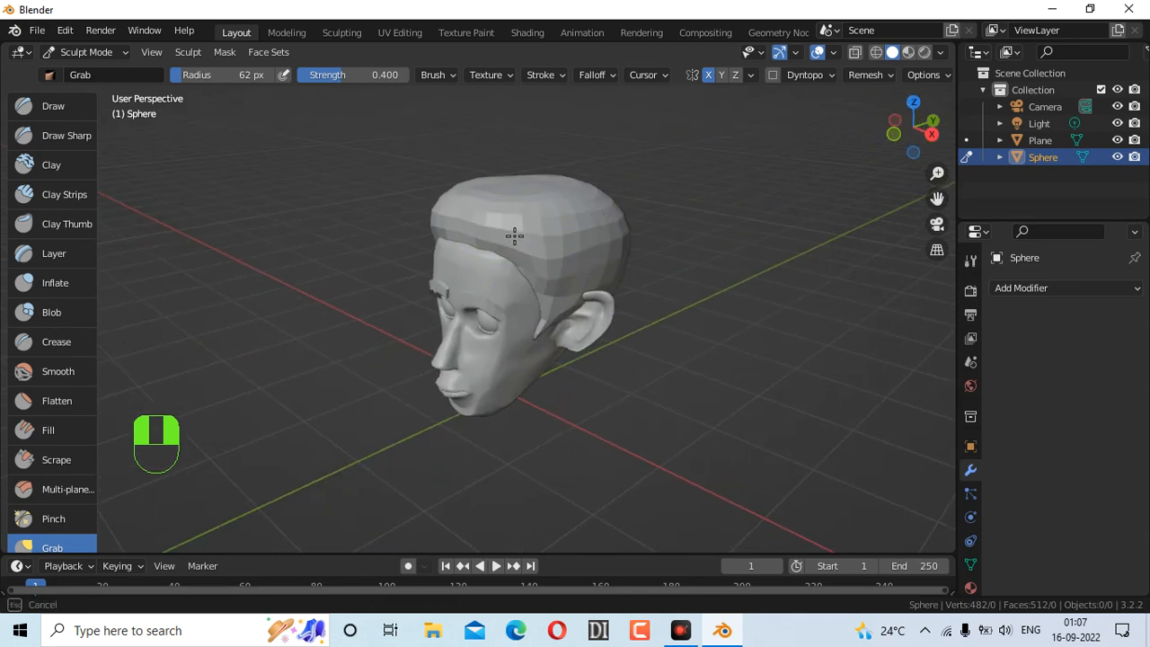
left_click_drag(549, 225, 547, 224)
left_click_drag(916, 121, 843, 126)
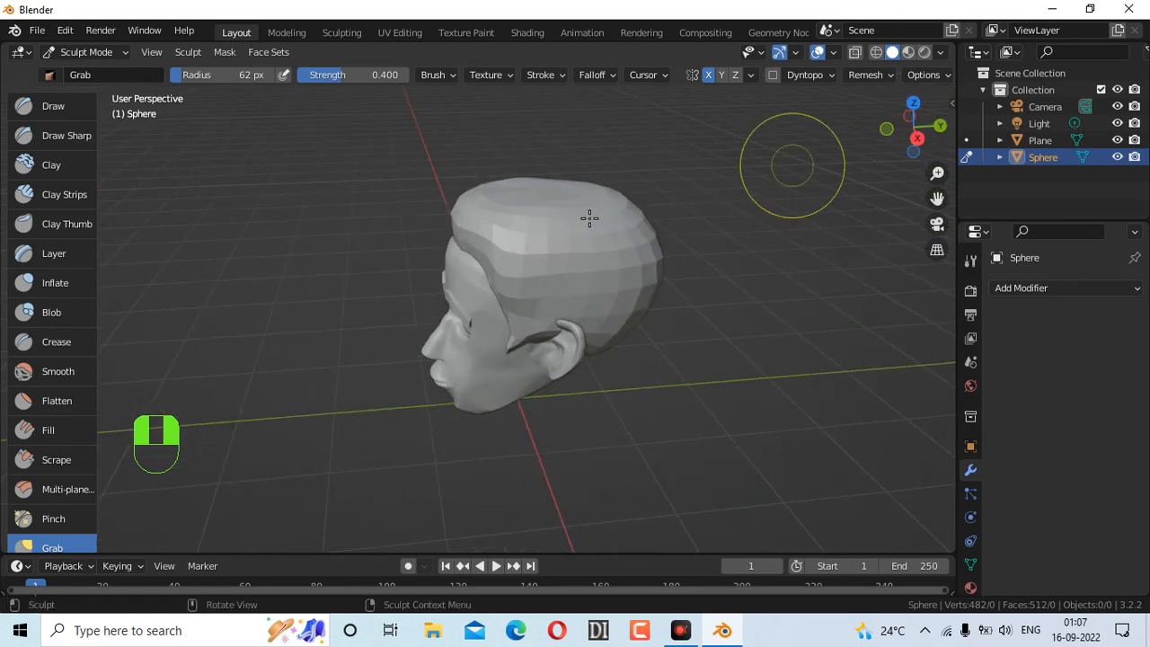
mouse_move(483, 251)
left_mouse_down()
mouse_move(495, 243)
mouse_move(473, 276)
mouse_move(487, 255)
mouse_move(501, 287)
mouse_move(490, 294)
mouse_move(510, 312)
mouse_move(491, 316)
left_mouse_up()
left_click_drag(909, 127, 993, 135)
left_click(913, 140)
left_click_drag(486, 210, 506, 213)
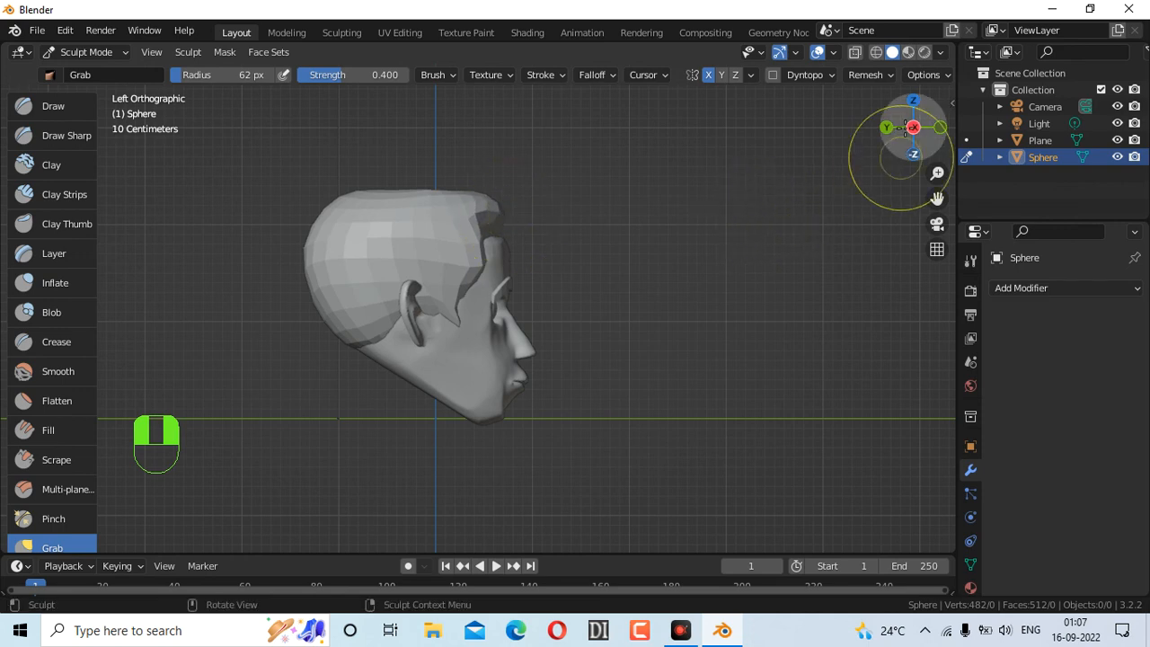
mouse_move(911, 129)
left_mouse_down()
mouse_move(764, 161)
mouse_move(822, 171)
left_mouse_up()
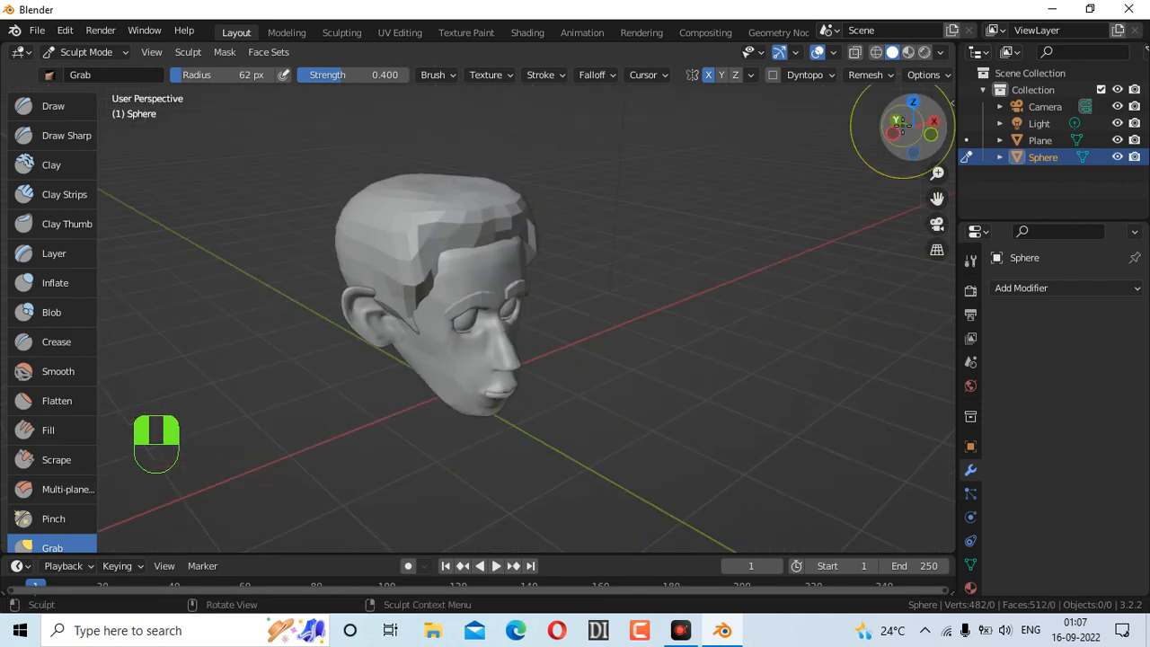
Set the Grab brush to 126 px, reshape the front hairline and push the cap's right side outward
key("f")
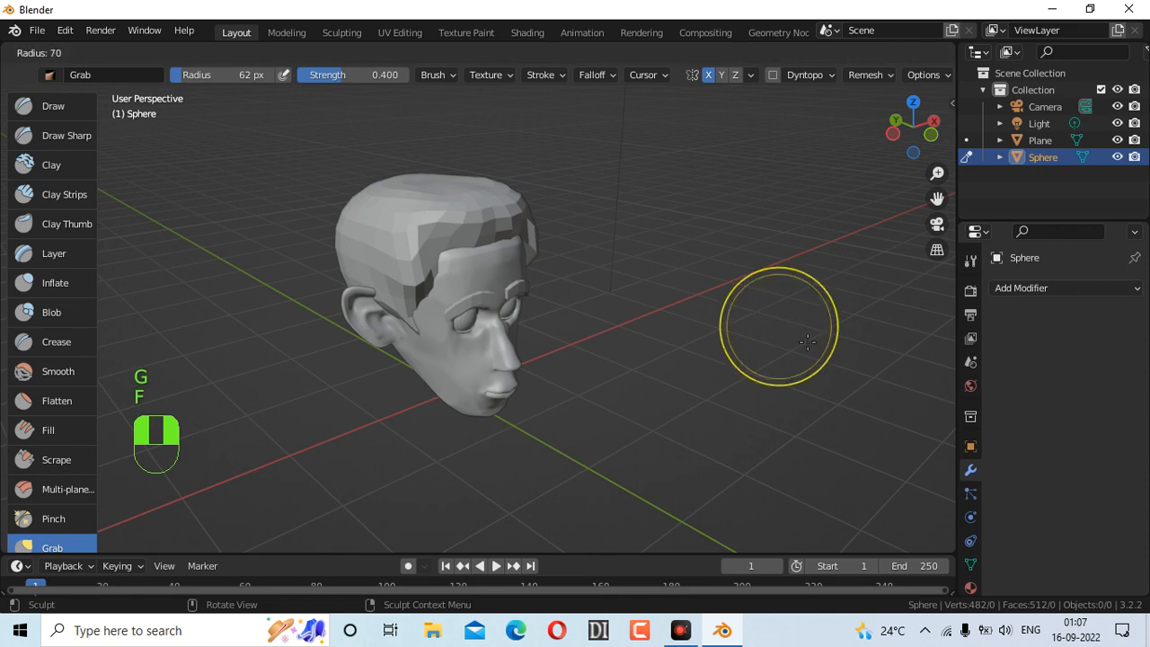
left_click(833, 358)
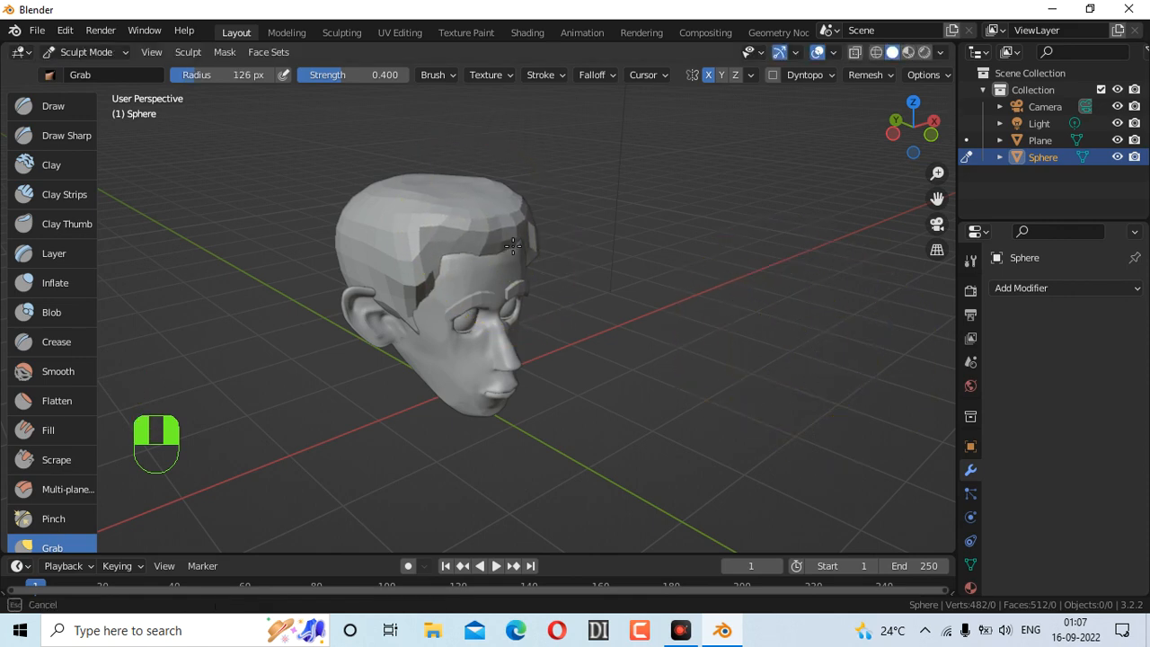
mouse_move(512, 240)
left_mouse_down()
mouse_move(487, 243)
mouse_move(503, 227)
left_mouse_up()
mouse_move(928, 136)
left_mouse_down()
mouse_move(887, 120)
mouse_move(808, 121)
mouse_move(953, 121)
mouse_move(919, 133)
left_mouse_up()
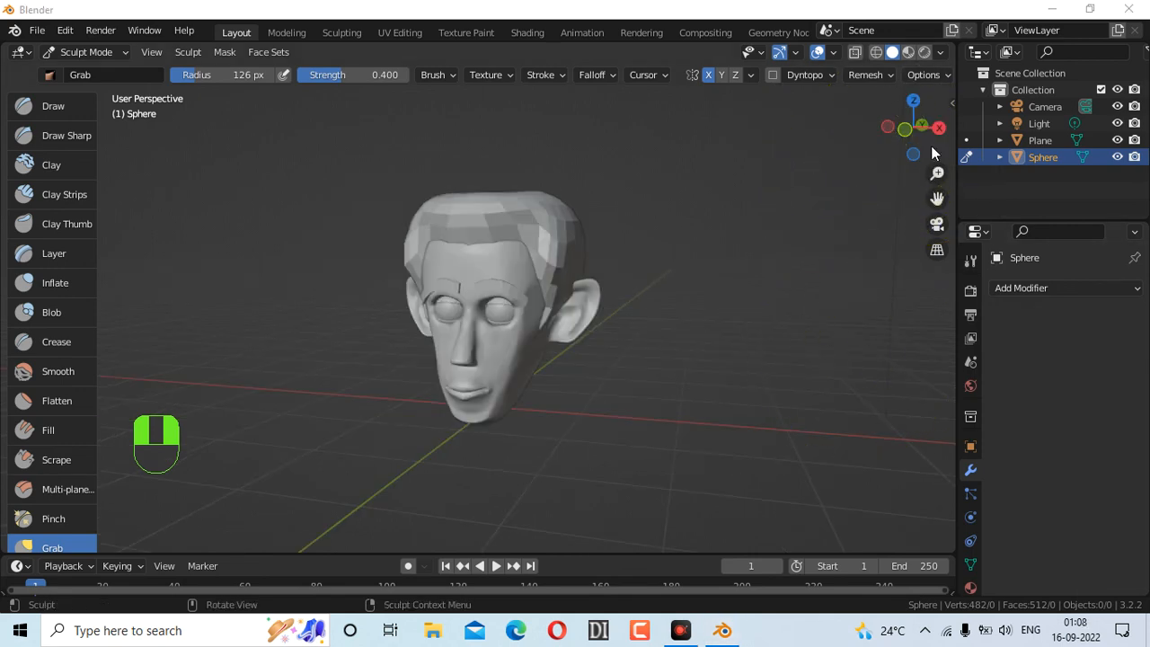
mouse_move(928, 126)
left_mouse_down()
mouse_move(845, 128)
mouse_move(885, 120)
mouse_move(975, 140)
mouse_move(917, 137)
left_mouse_up()
left_click_drag(530, 287, 565, 258)
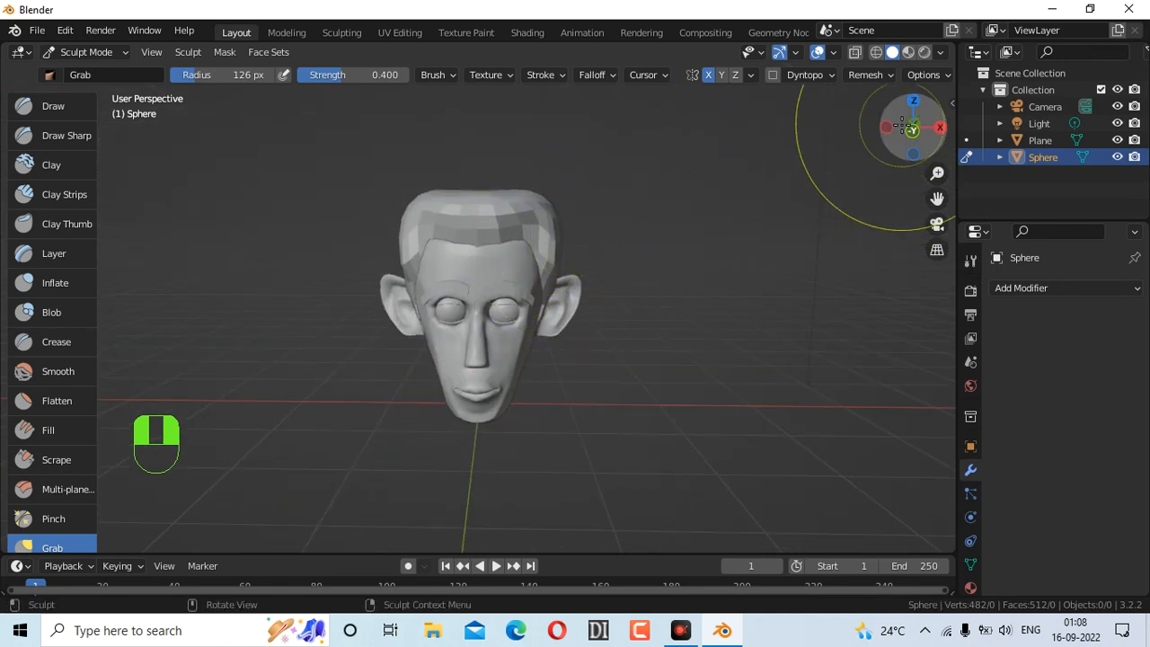
Pull the cap's right edge, back and skull base into shape, ending in Front Orthographic view
mouse_move(918, 148)
left_mouse_down()
mouse_move(612, 161)
mouse_move(390, 154)
mouse_move(151, 175)
mouse_move(913, 167)
mouse_move(913, 143)
mouse_move(1006, 145)
left_mouse_up()
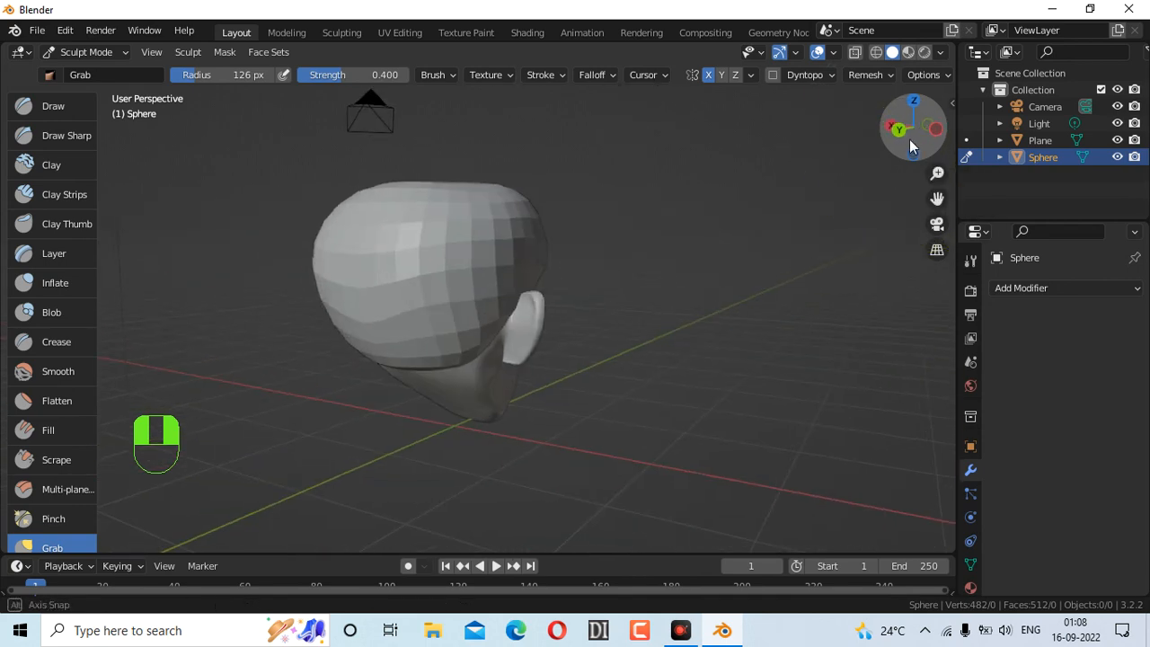
left_click_drag(552, 252, 528, 257)
left_click_drag(367, 295, 364, 294)
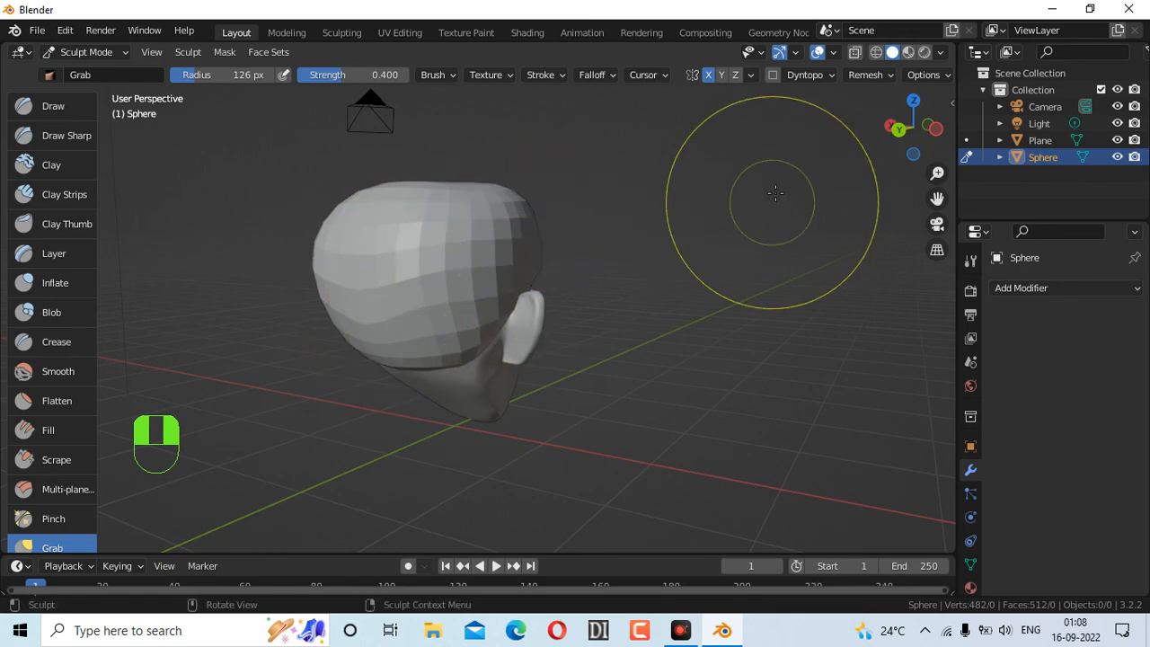
mouse_move(916, 140)
left_mouse_down()
mouse_move(844, 140)
mouse_move(962, 106)
left_mouse_up()
left_click_drag(479, 298, 478, 324)
mouse_move(932, 129)
left_mouse_down()
mouse_move(1015, 128)
mouse_move(1112, 186)
left_mouse_up()
left_click(918, 133)
left_click_drag(916, 139, 1076, 172)
left_click(915, 132)
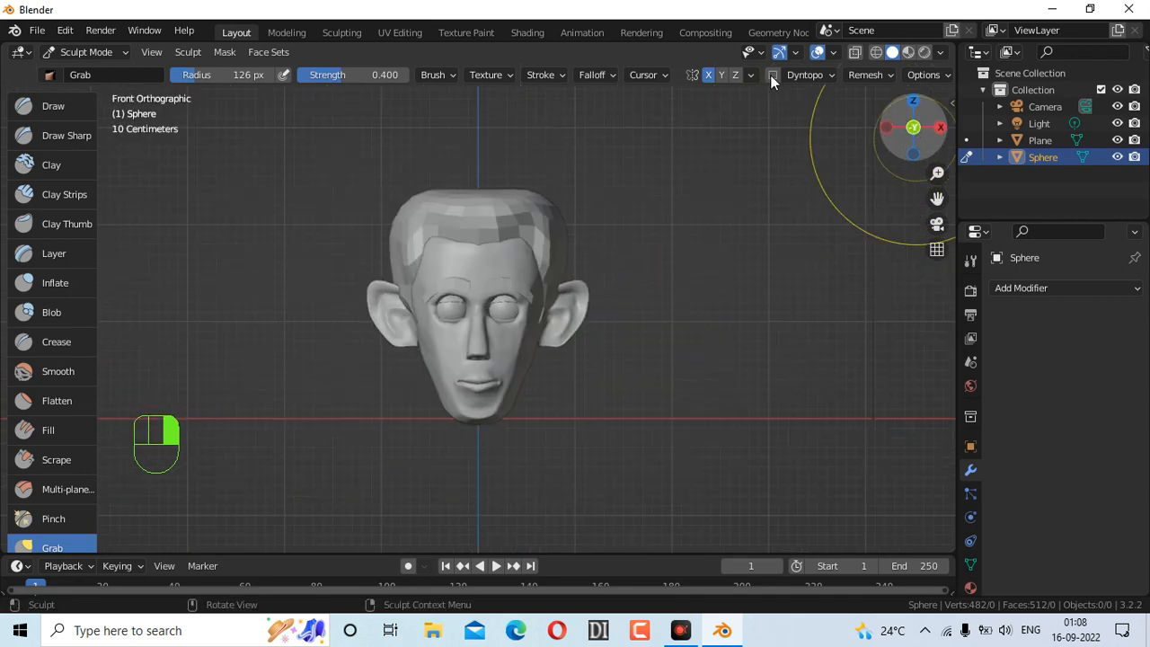
Set the remesh voxel size to 0.003 m
left_click(876, 75)
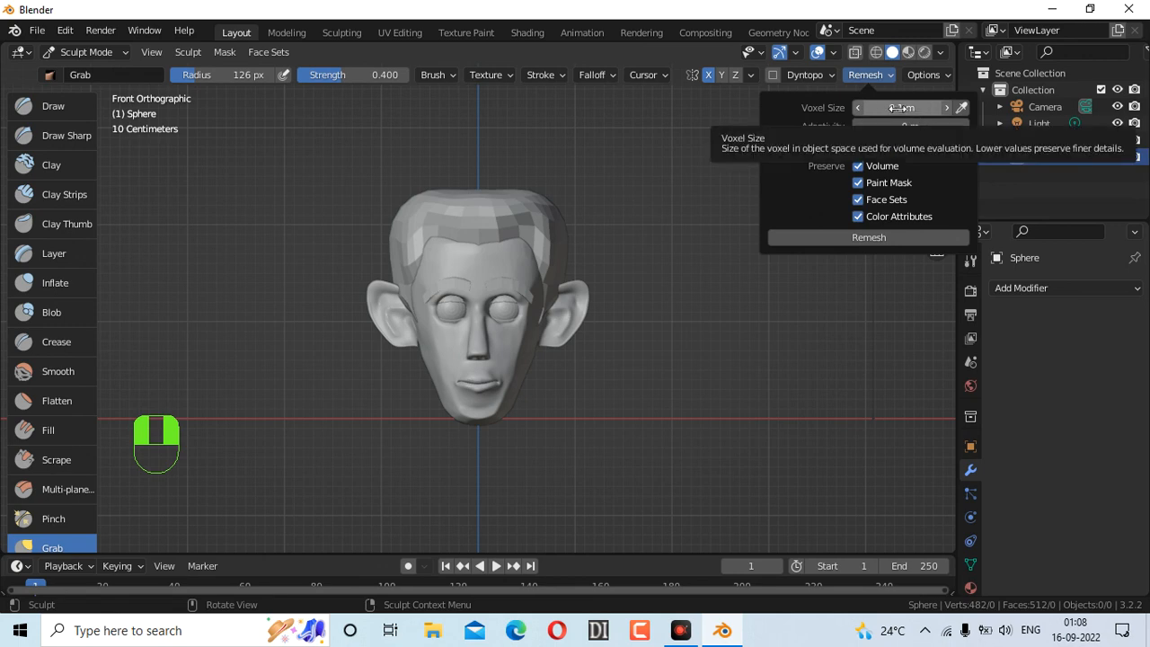
left_click(858, 108)
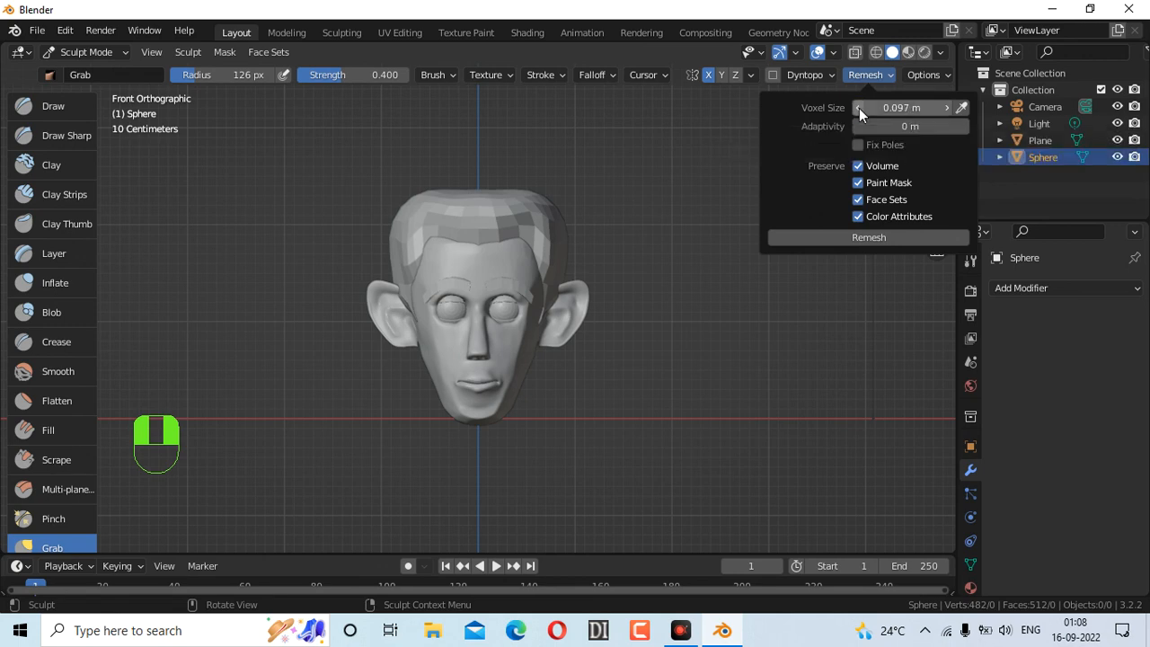
left_click(921, 108)
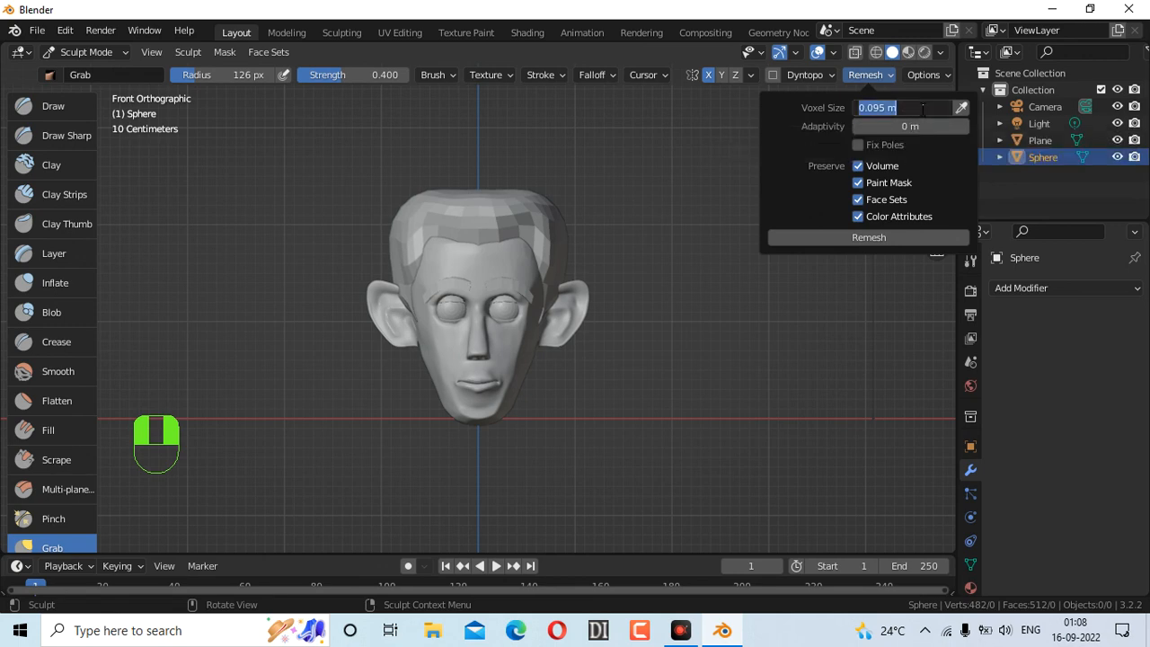
type("0.028")
key("Return")
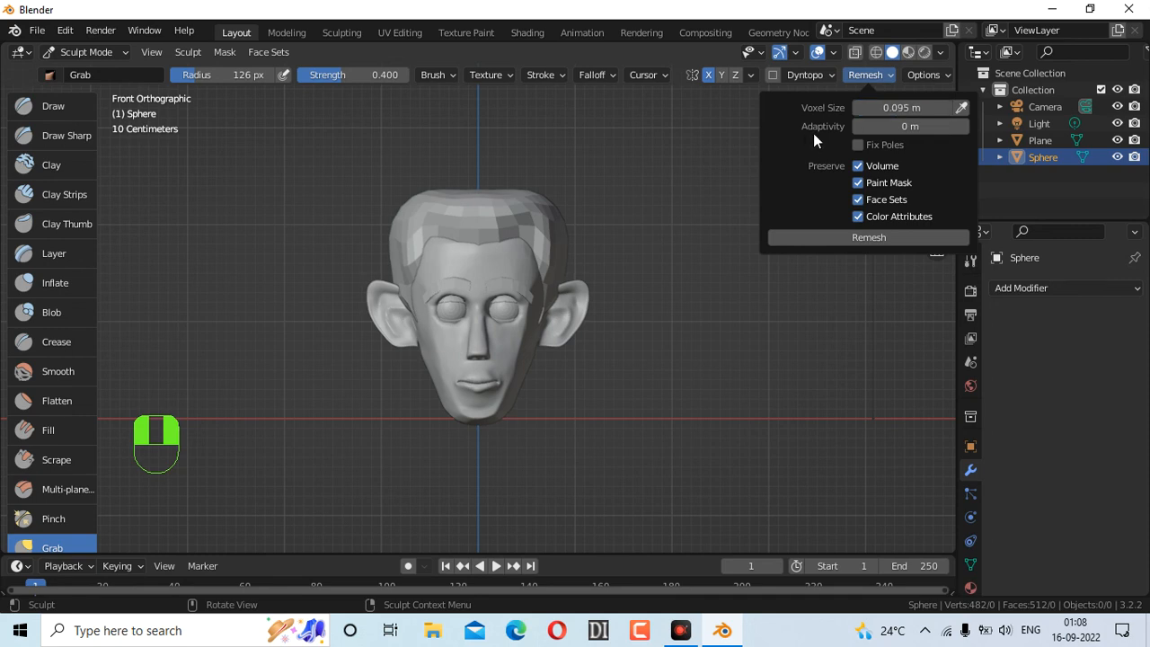
left_click_drag(916, 108, 896, 108)
Stop preserving Paint Mask, Face Sets and Color Attributes, enable Fix Poles, and remesh
left_click(858, 182)
left_click(858, 200)
left_click(858, 217)
left_click(858, 145)
left_click(867, 238)
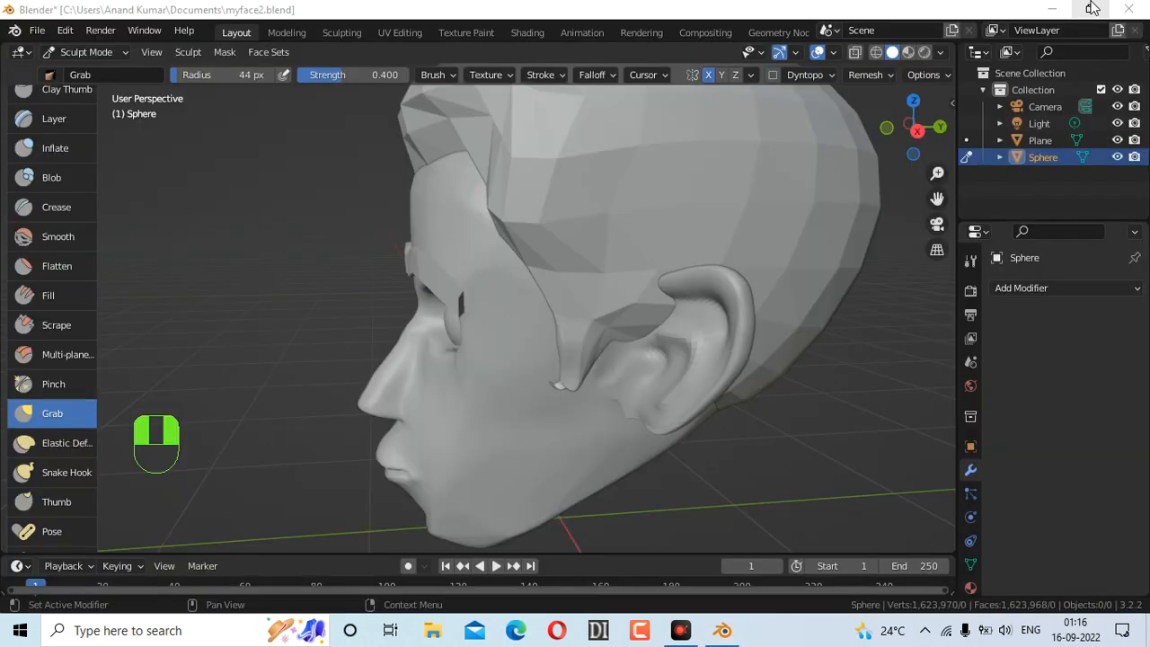
Adjust the Remesh Voxel Size from 0.115 m down to 0.112 m
left_click(868, 71)
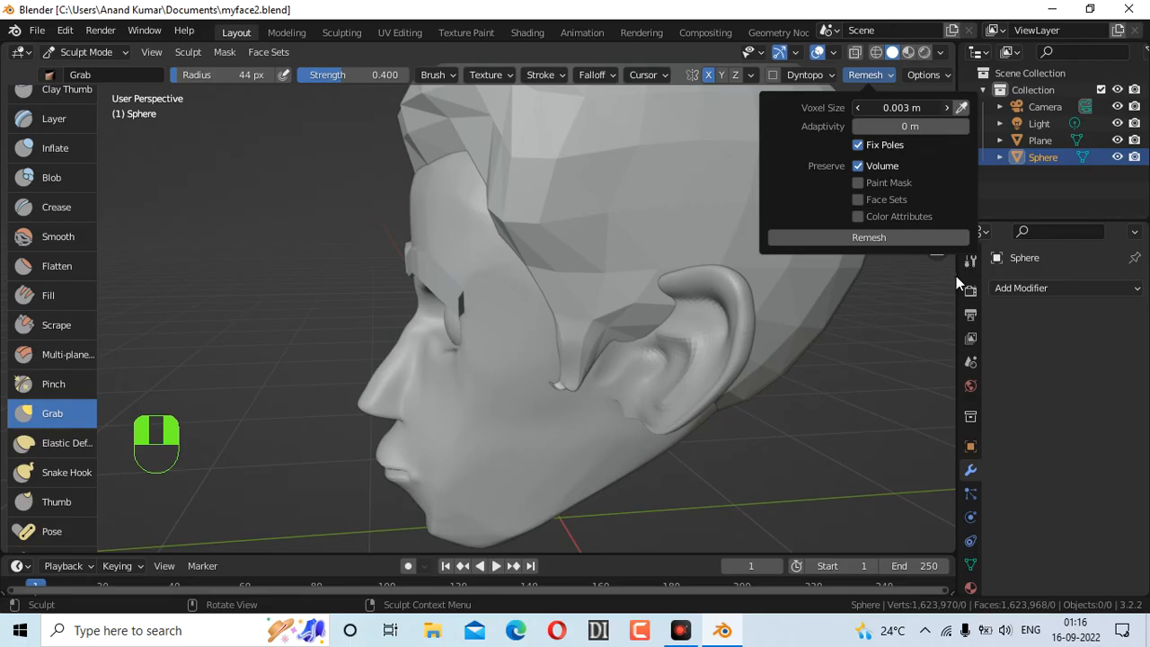
left_click_drag(909, 105, 914, 107)
double_click(911, 108)
left_click(1094, 568)
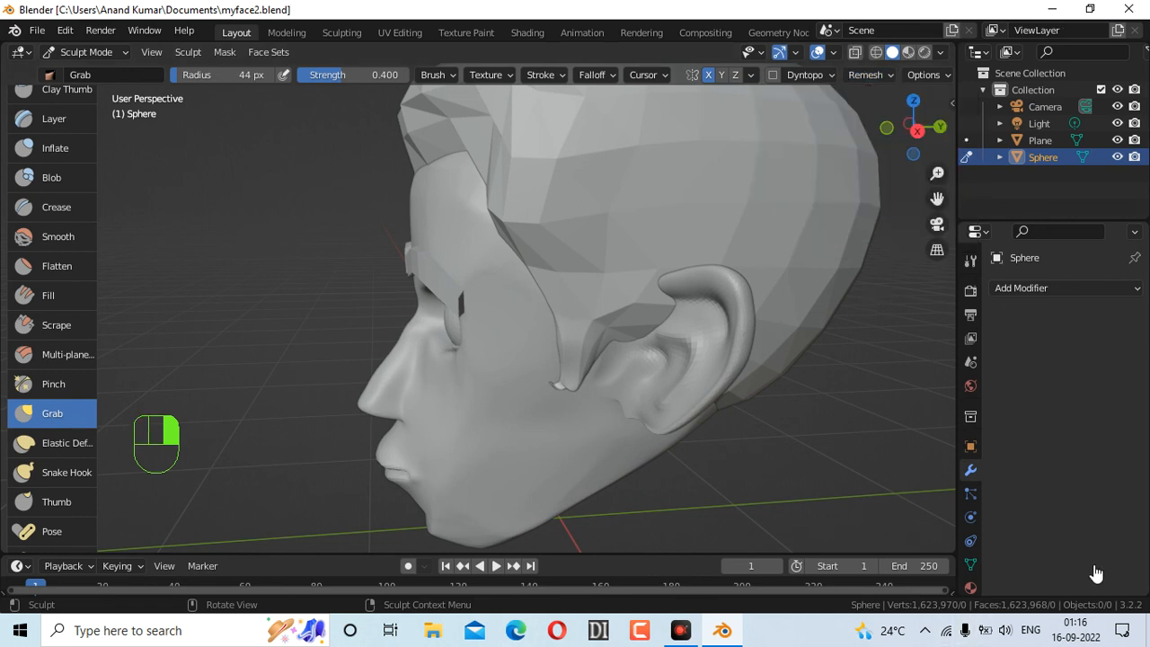
left_click(880, 75)
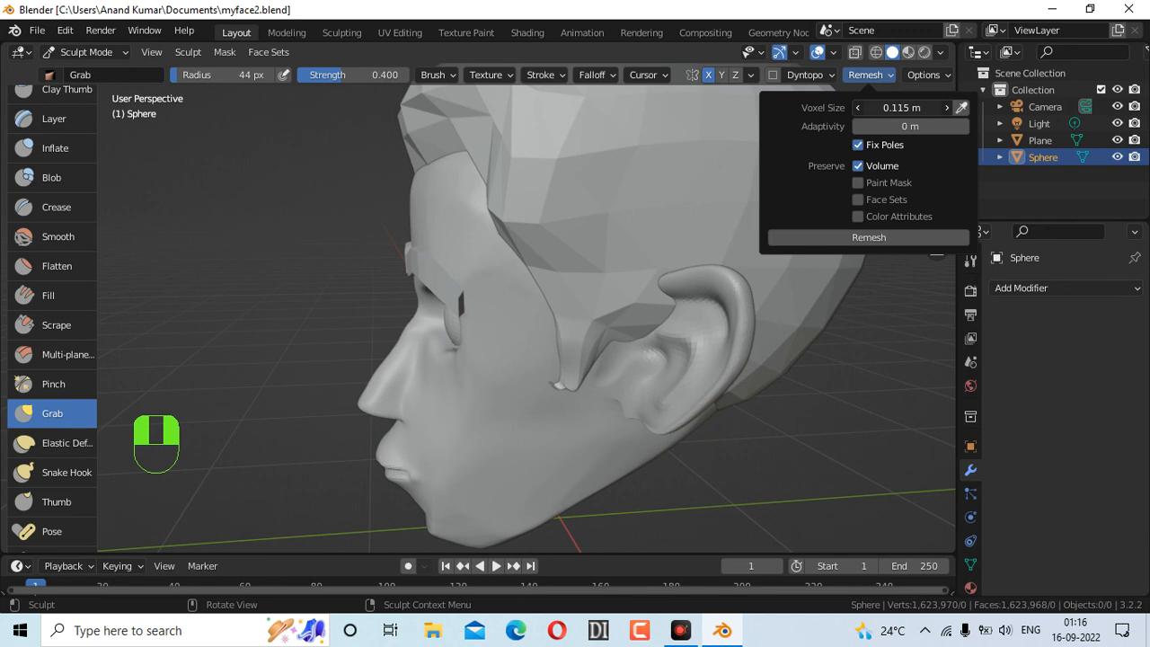
left_click_drag(909, 108, 899, 108)
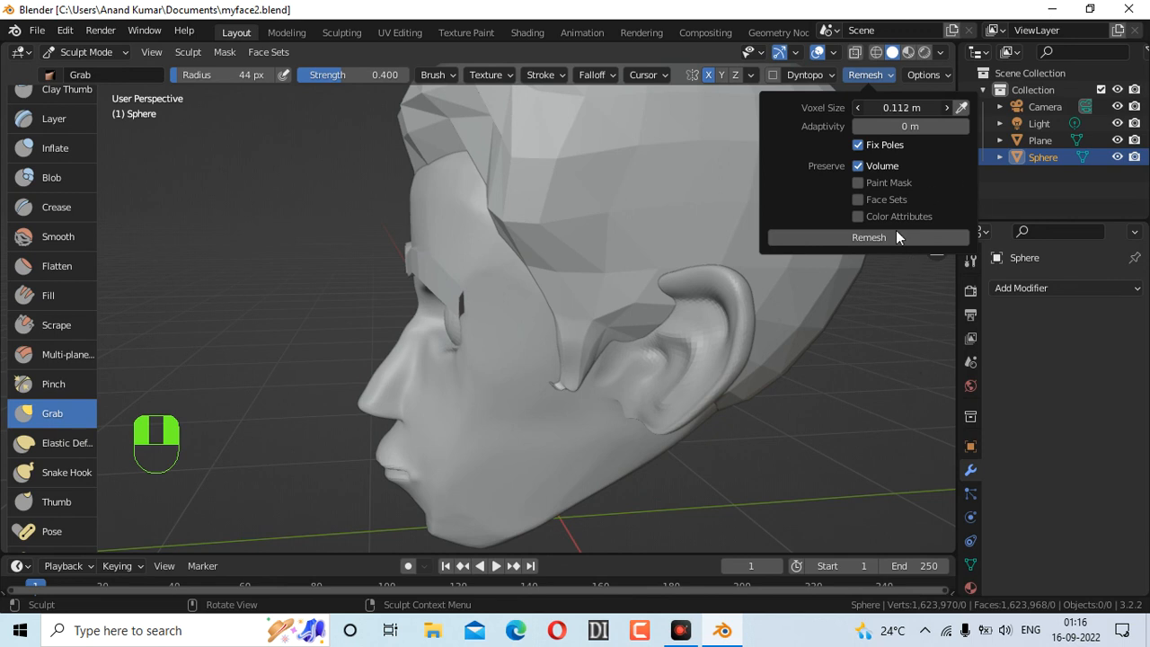